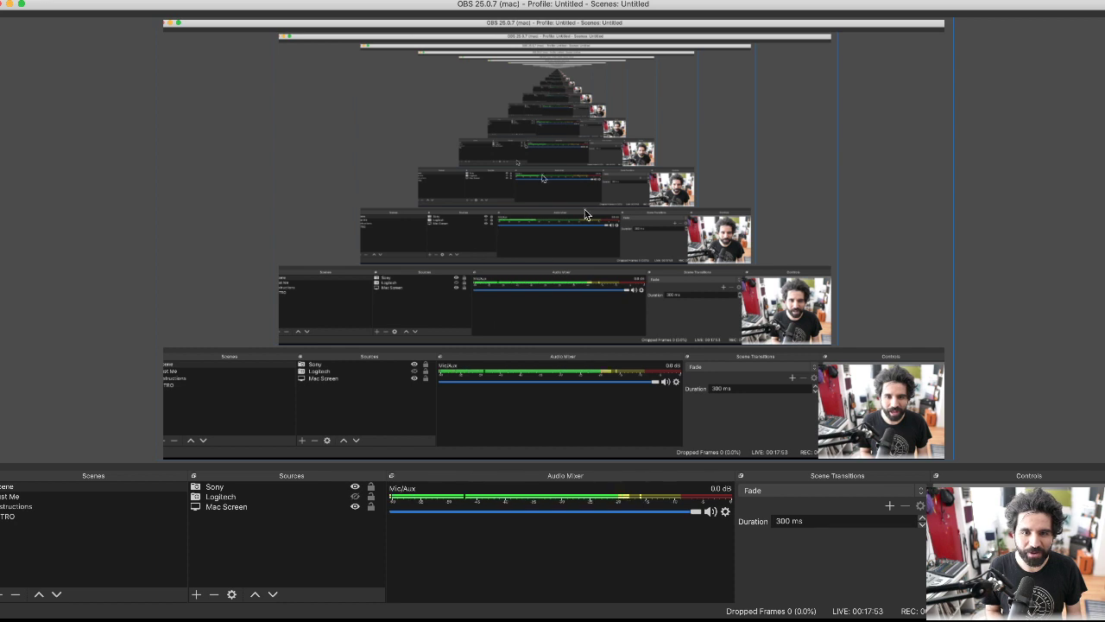
- Switch to Sketch and examine the cityscape-intro artboard with its title and building illustration
key(super+Tab)
key(super+Tab)
key(super+Tab)
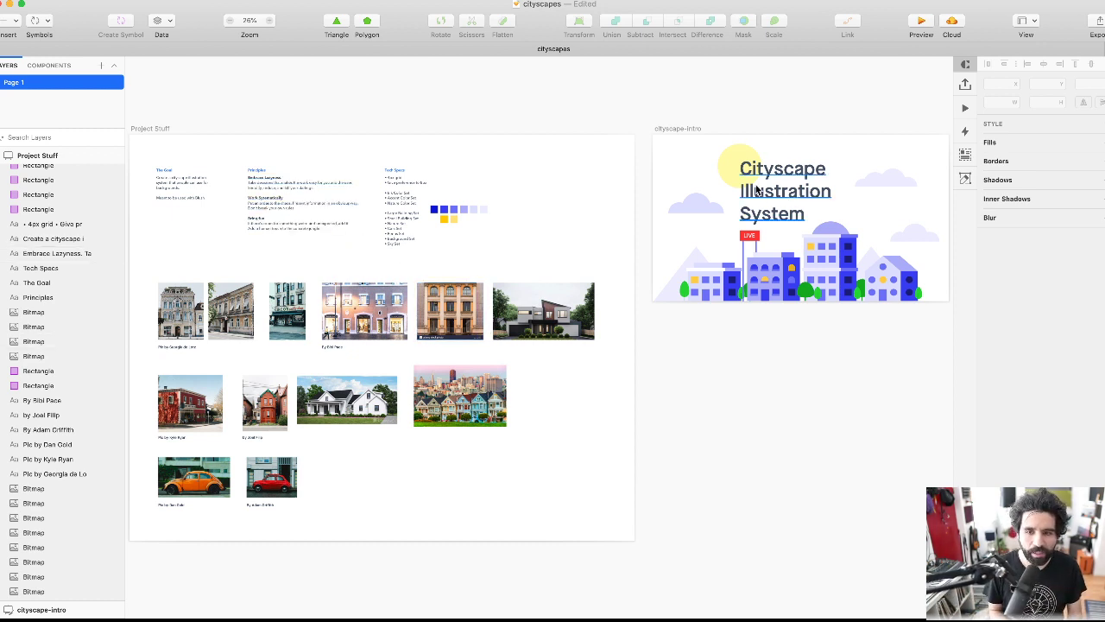
scroll(755, 186, up, 3)
scroll(756, 187, right, 5)
scroll(705, 173, up, 3)
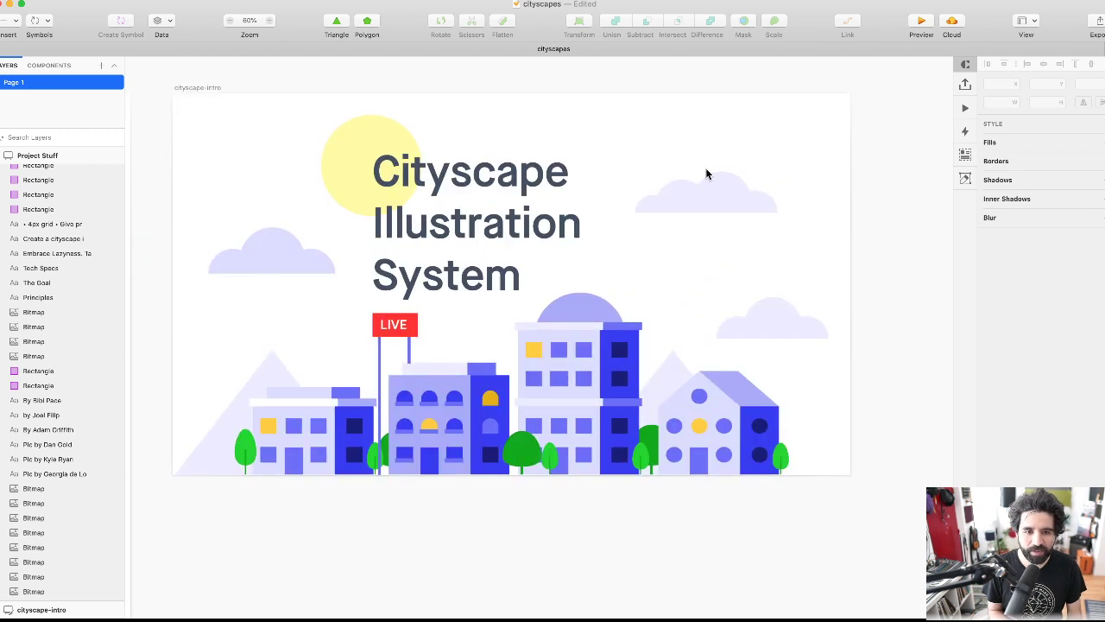
scroll(705, 167, left, 2)
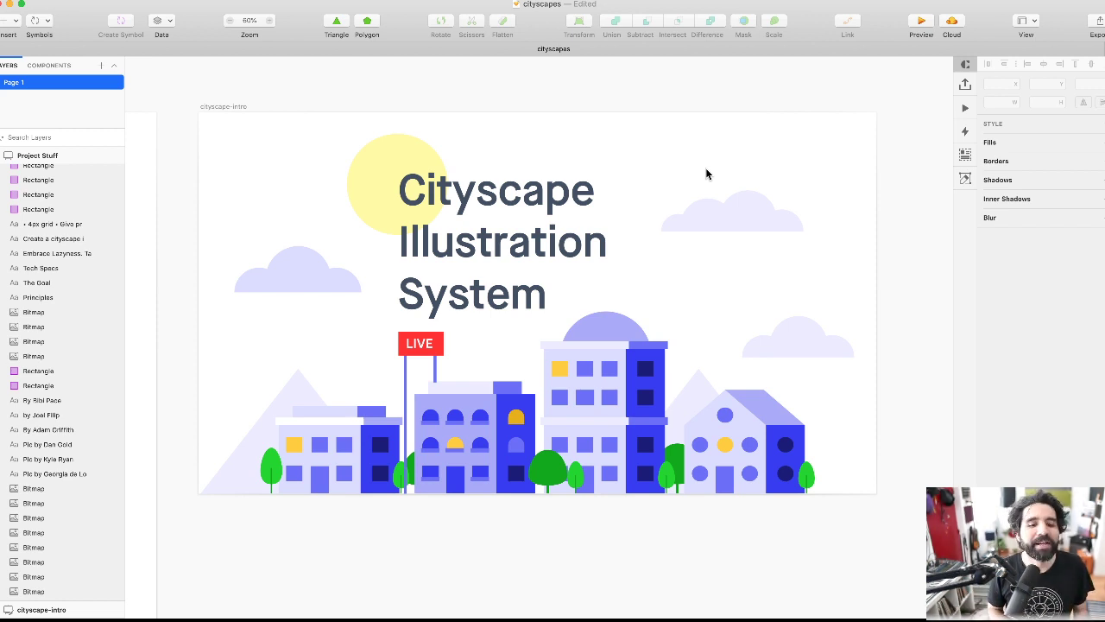
- Read The Goal text on the Project Stuff artboard
scroll(705, 170, left, 5)
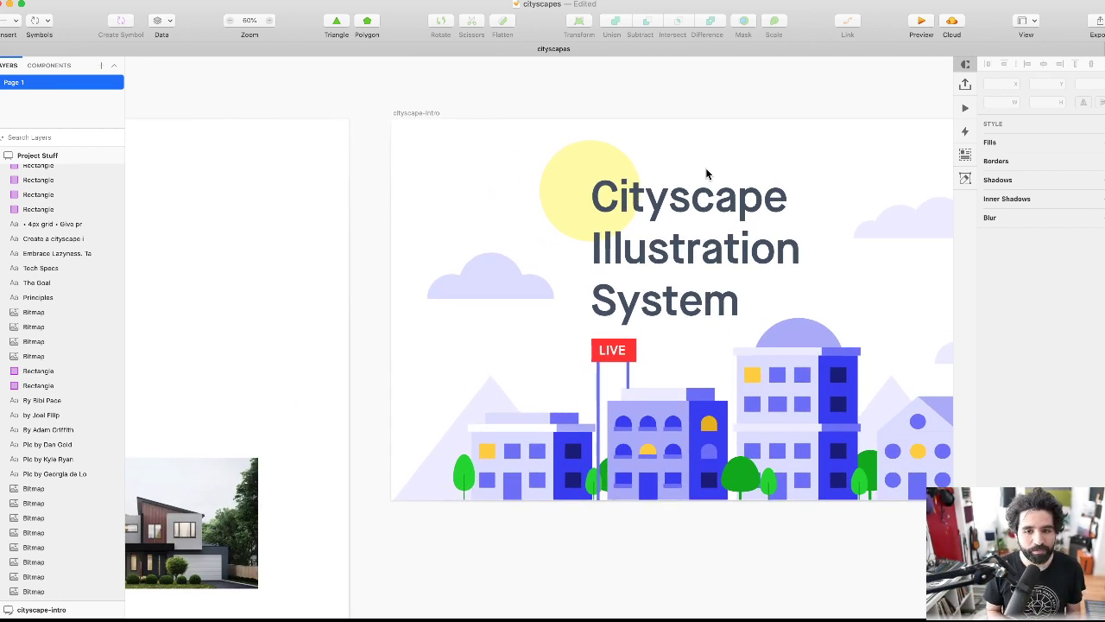
scroll(705, 173, down, 10)
scroll(705, 173, left, 5)
scroll(705, 172, up, 3)
scroll(705, 173, left, 2)
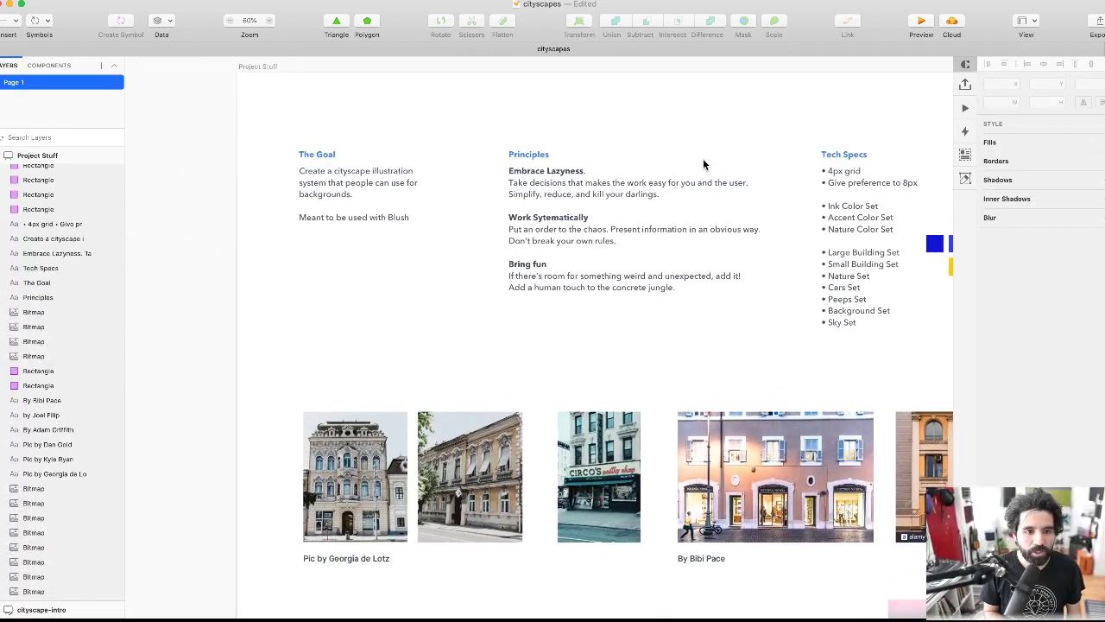
scroll(425, 148, up, 5)
scroll(424, 149, left, 3)
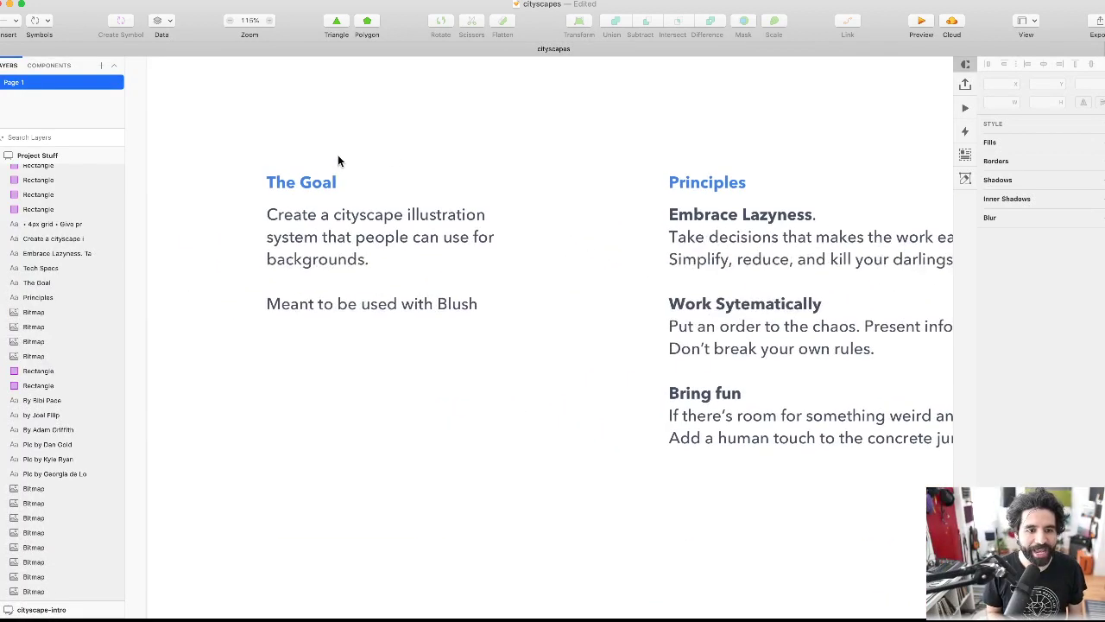
scroll(338, 158, up, 3)
scroll(337, 160, left, 1)
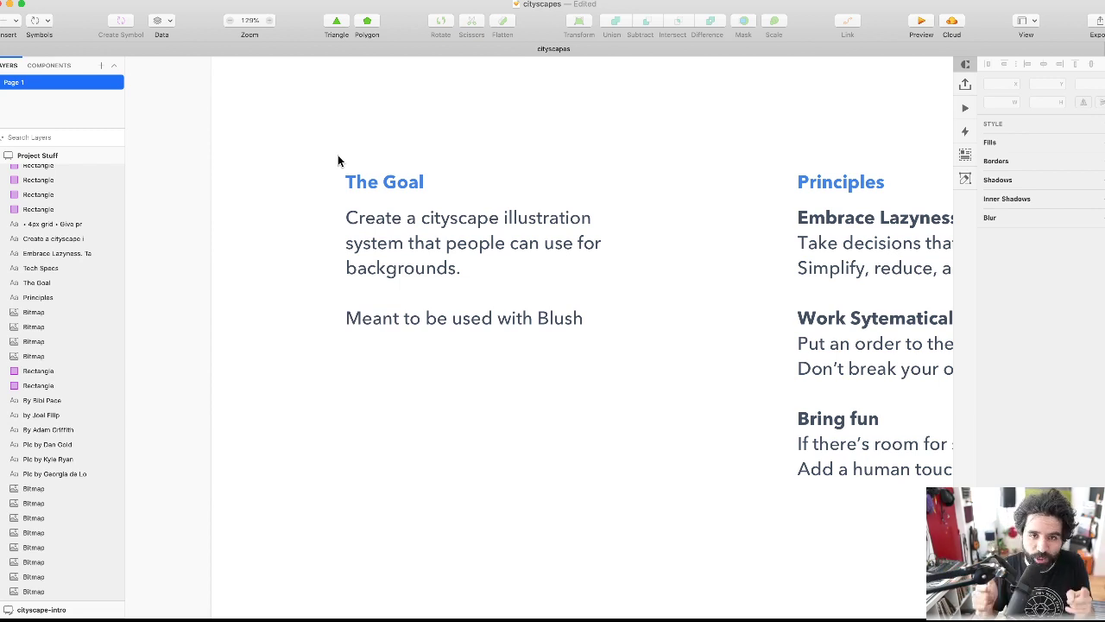
- Read the Principles text on the Project Stuff artboard
scroll(338, 160, right, 10)
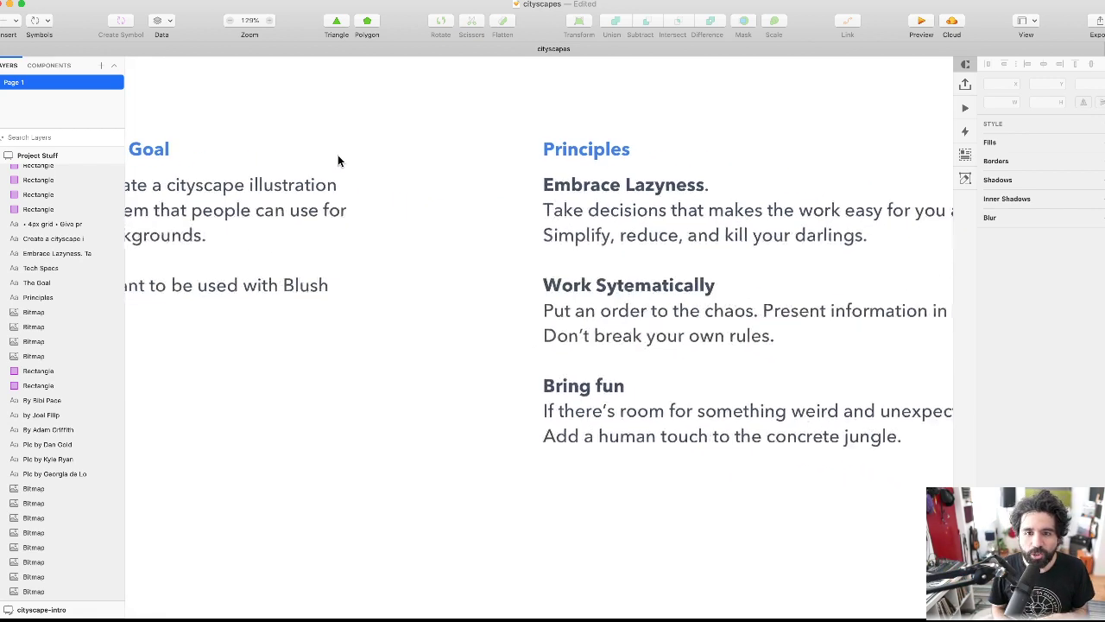
scroll(338, 160, right, 3)
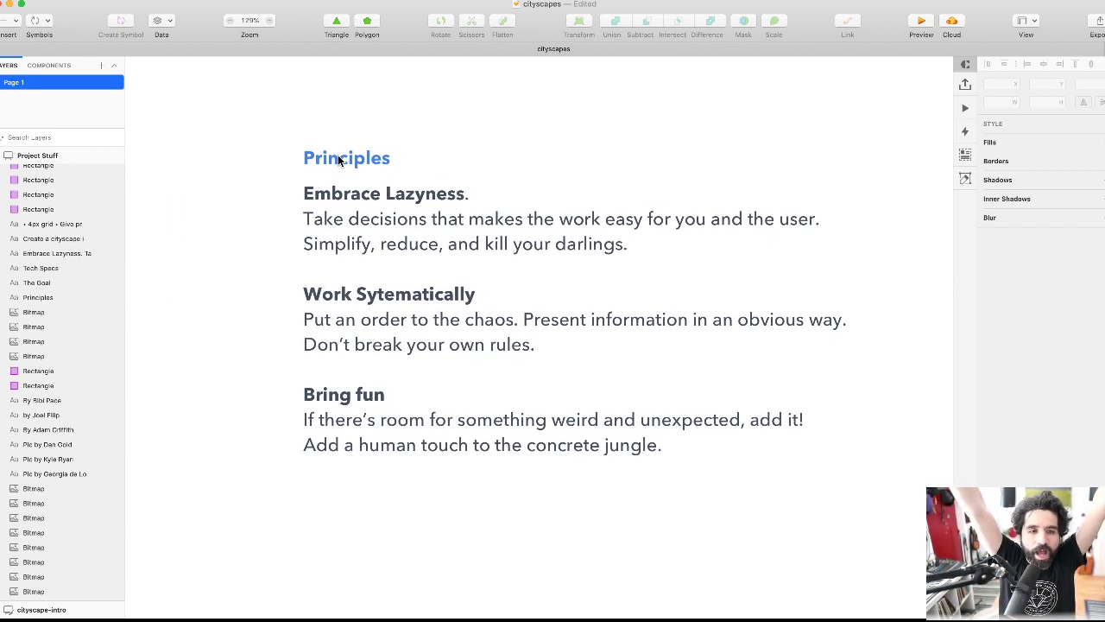
key(super+Tab)
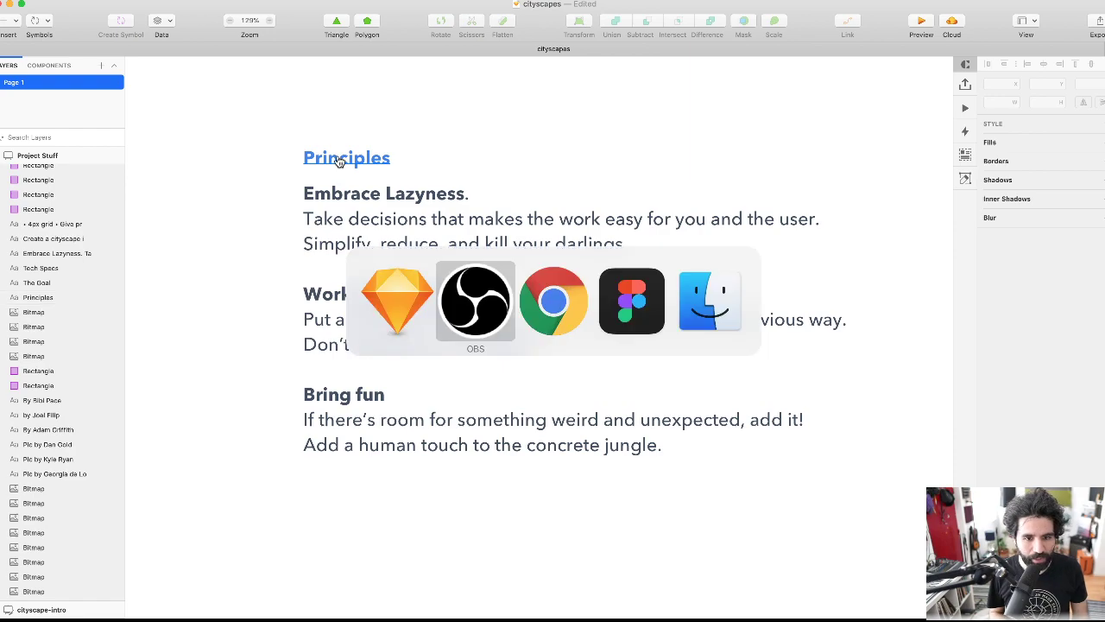
key(super+Tab)
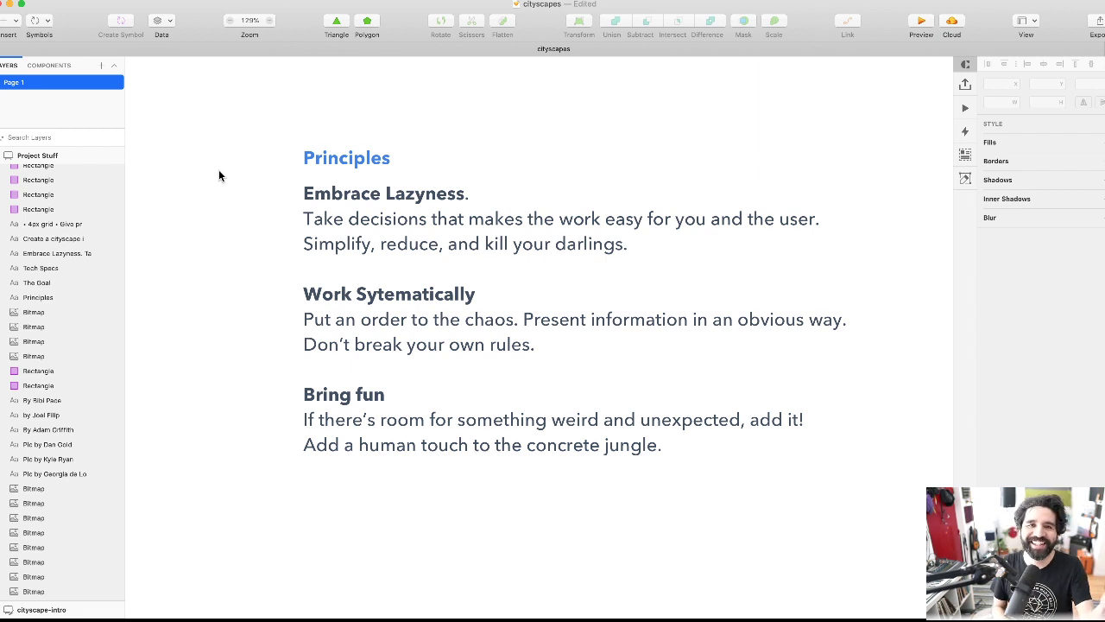
scroll(218, 169, right, 5)
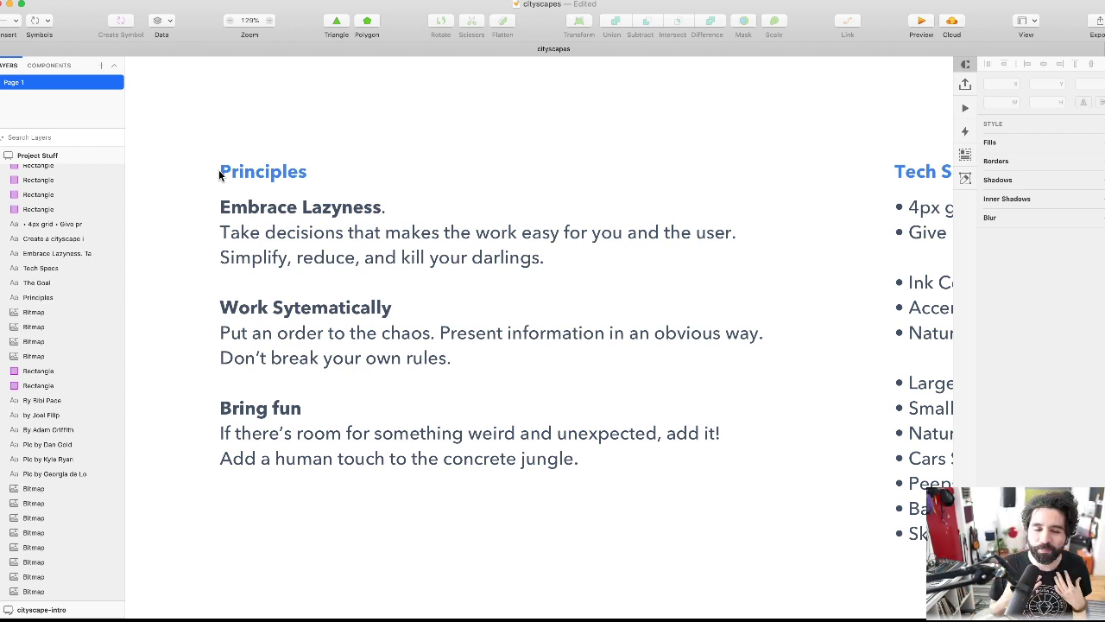
scroll(219, 169, right, 3)
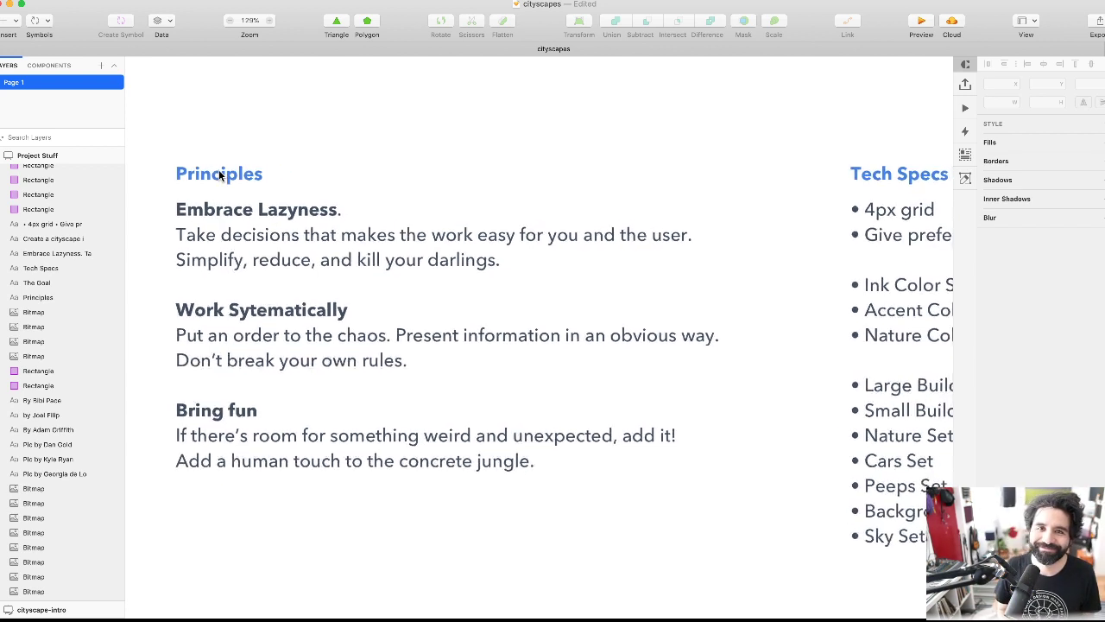
- Review the Tech Specs list and the blue and yellow colour swatches, inspecting the darker yellow swatch
scroll(219, 169, right, 15)
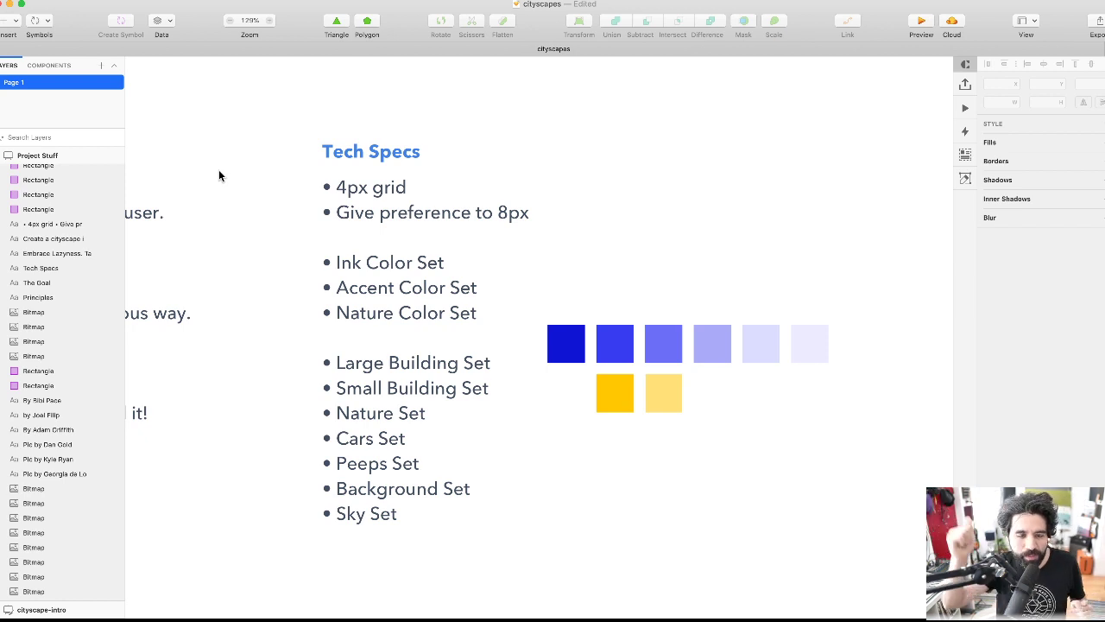
scroll(219, 169, right, 2)
scroll(218, 169, down, 1)
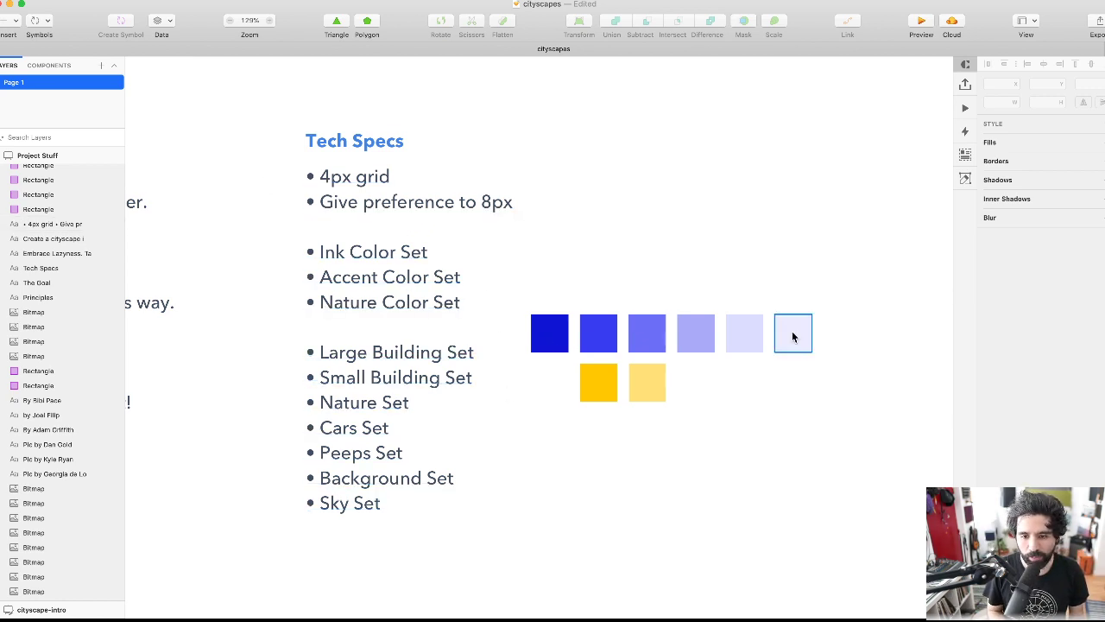
scroll(782, 330, right, 1)
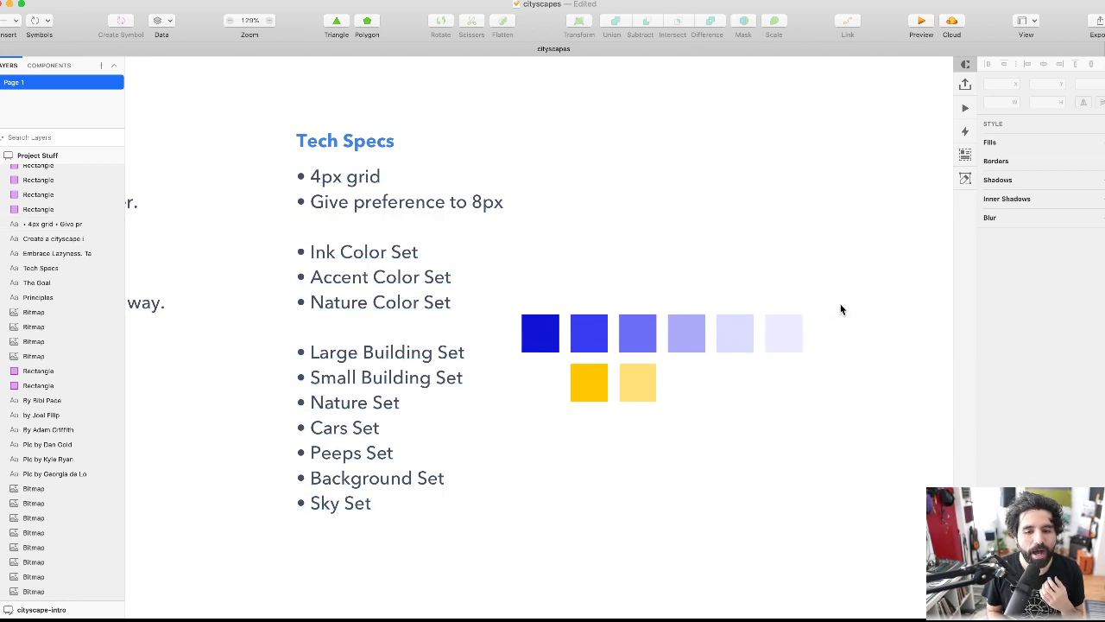
click(591, 391)
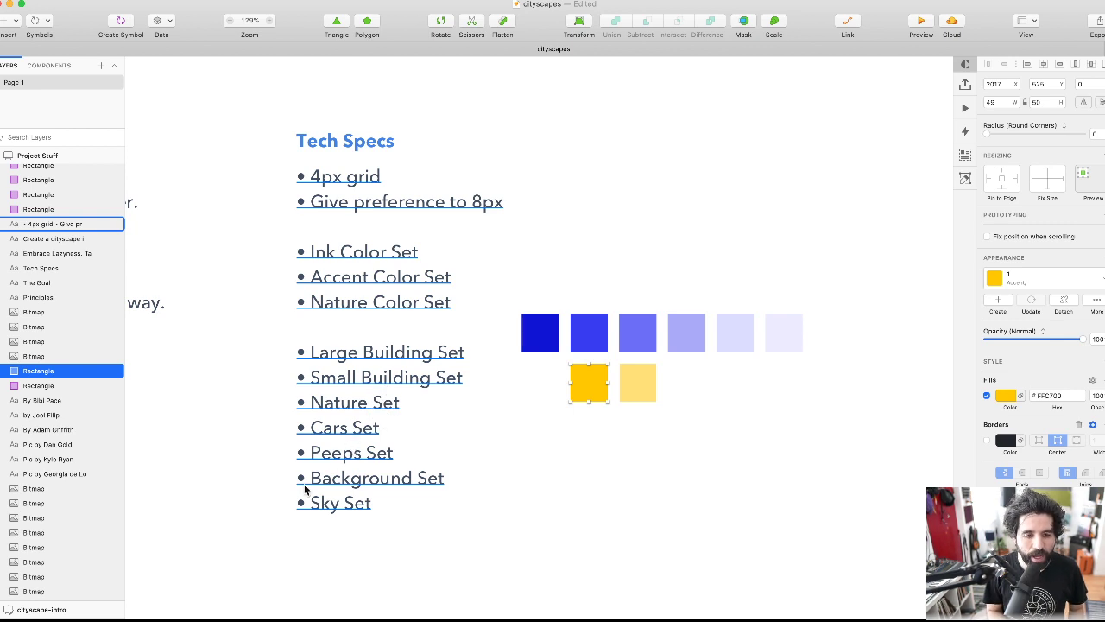
click(241, 434)
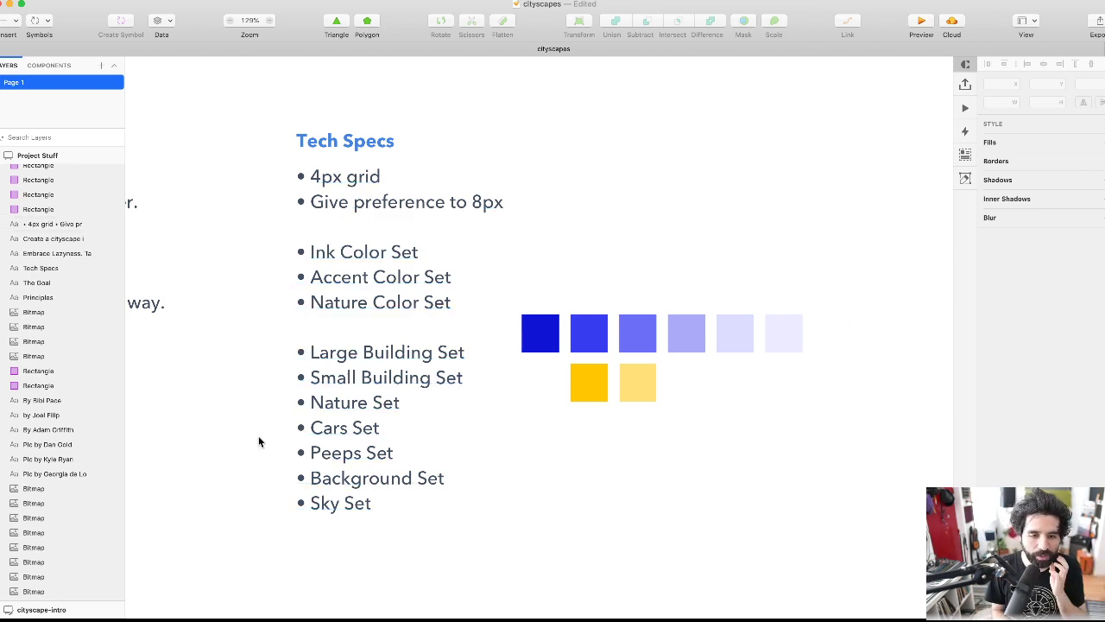
- Examine the ornate facade and shopfront reference photos in the first photo row of the Project Stuff artboard
scroll(258, 435, down, 5)
scroll(248, 450, down, 5)
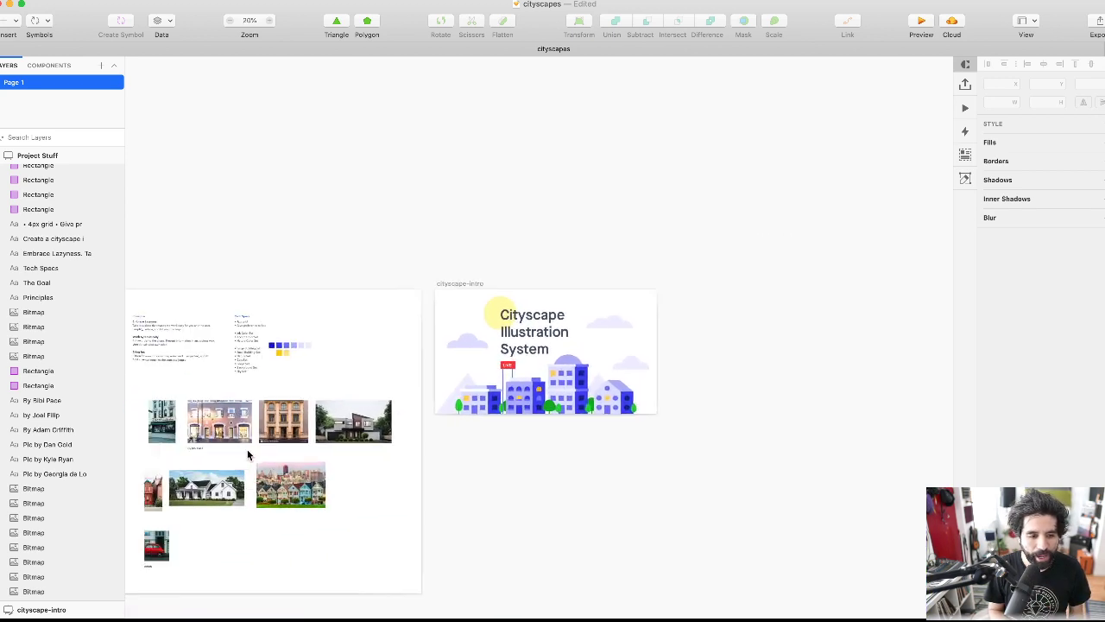
scroll(192, 464, up, 5)
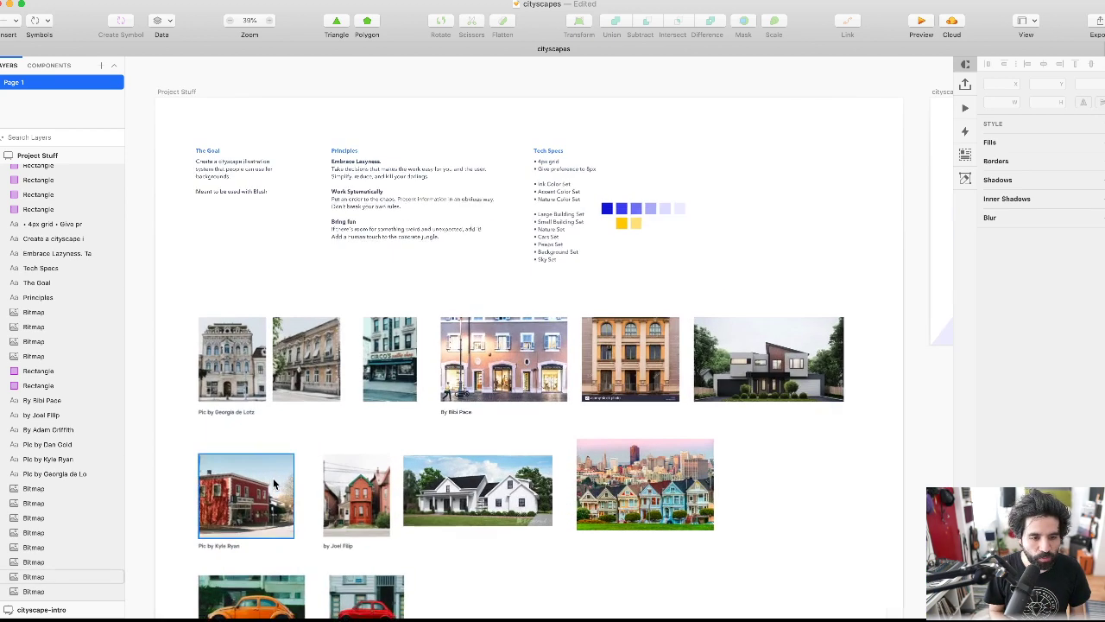
scroll(358, 369, up, 5)
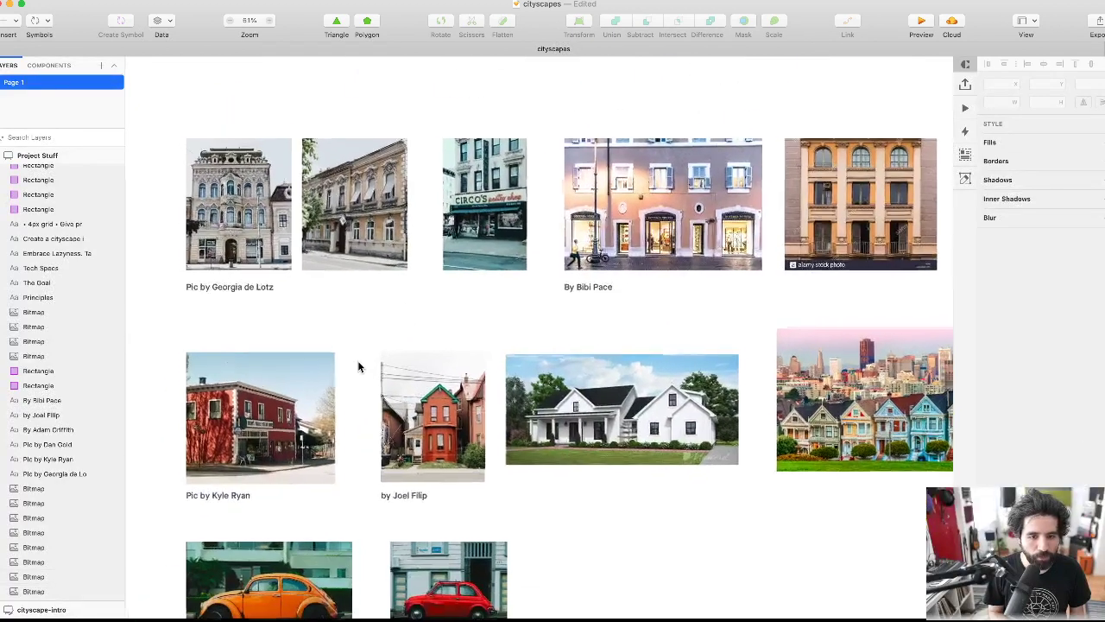
scroll(359, 367, up, 1)
click(254, 272)
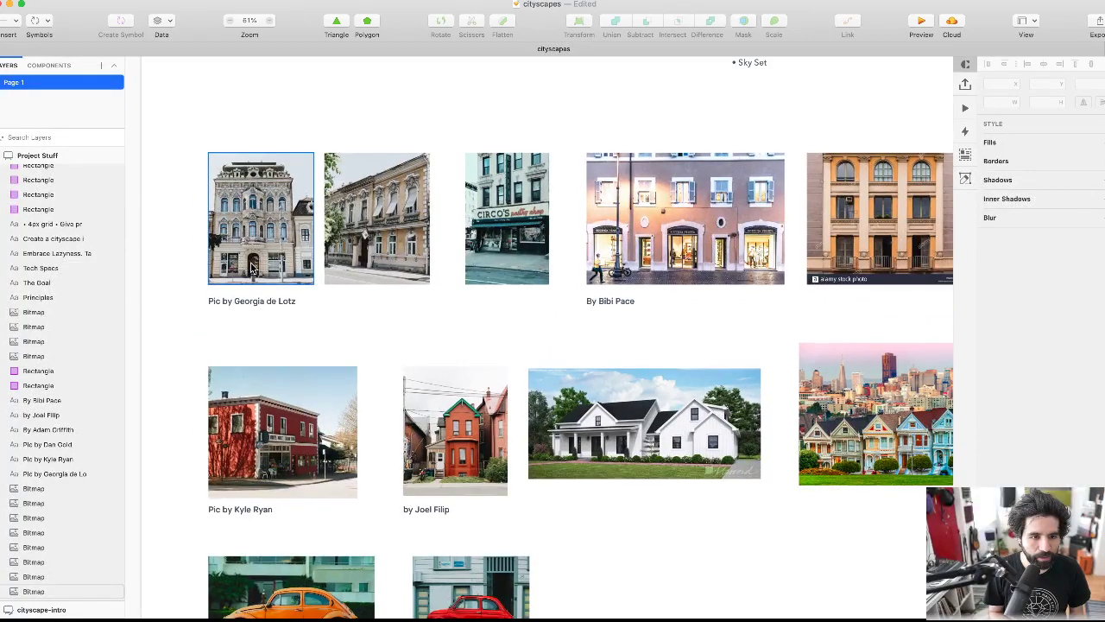
scroll(250, 268, up, 5)
scroll(250, 267, down, 5)
scroll(250, 268, up, 1)
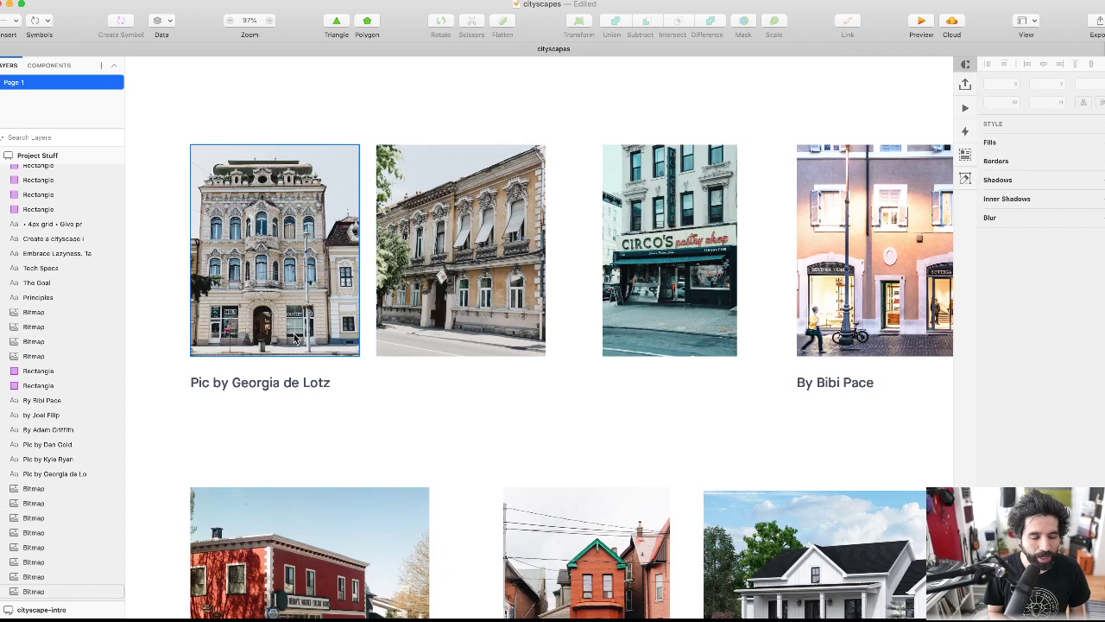
scroll(466, 362, right, 3)
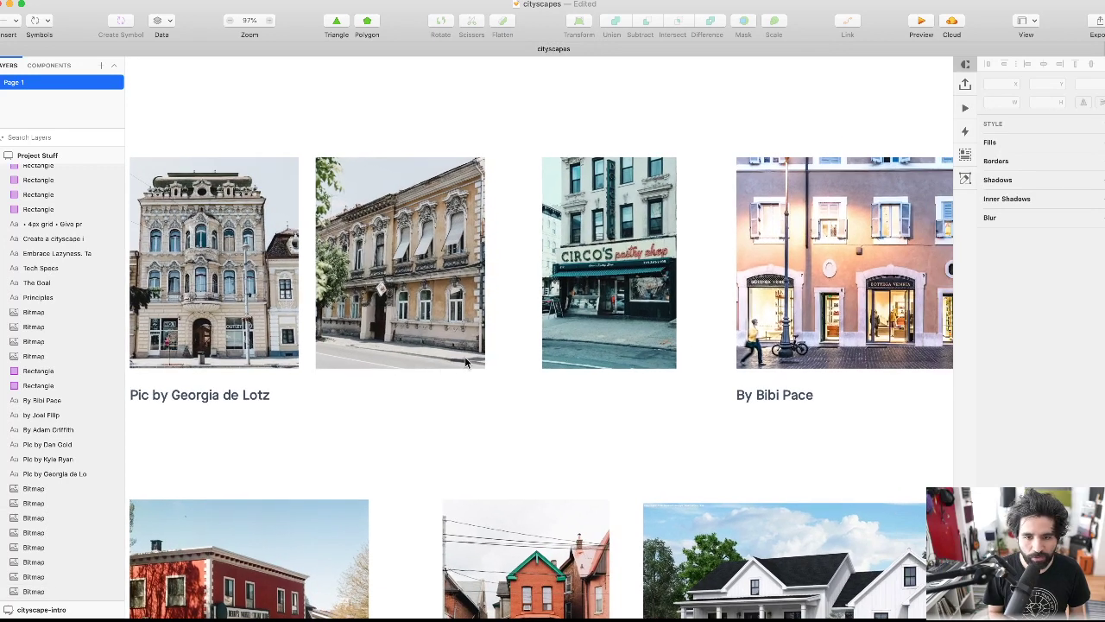
scroll(466, 363, left, 3)
scroll(387, 259, up, 2)
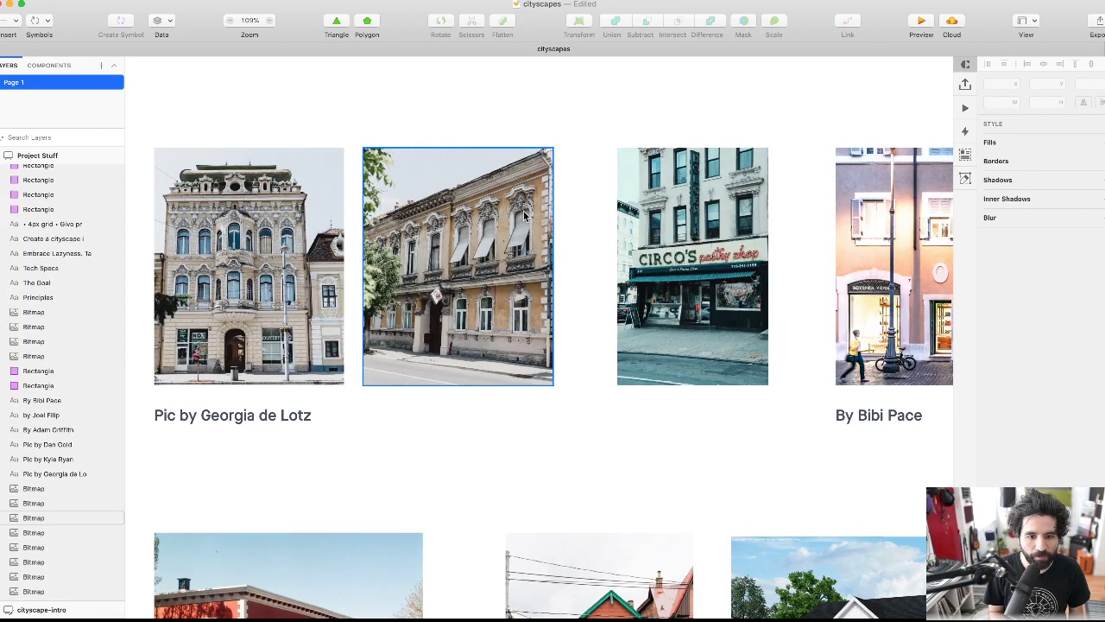
- Examine the red building, small house and car reference photos in the lower rows of the artboard
scroll(232, 310, down, 5)
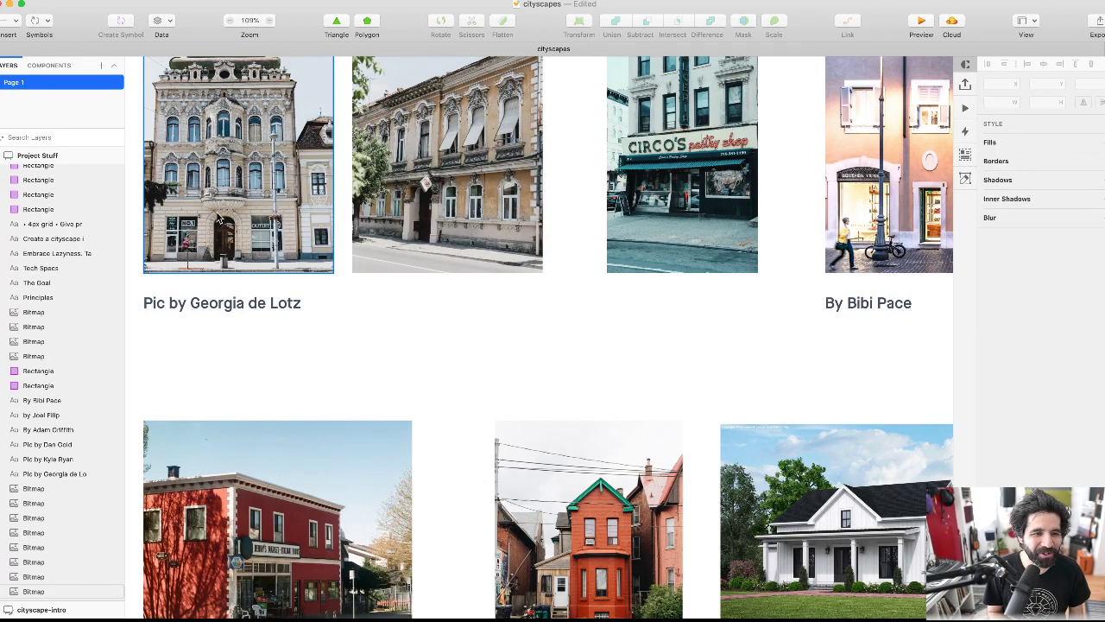
scroll(220, 223, down, 4)
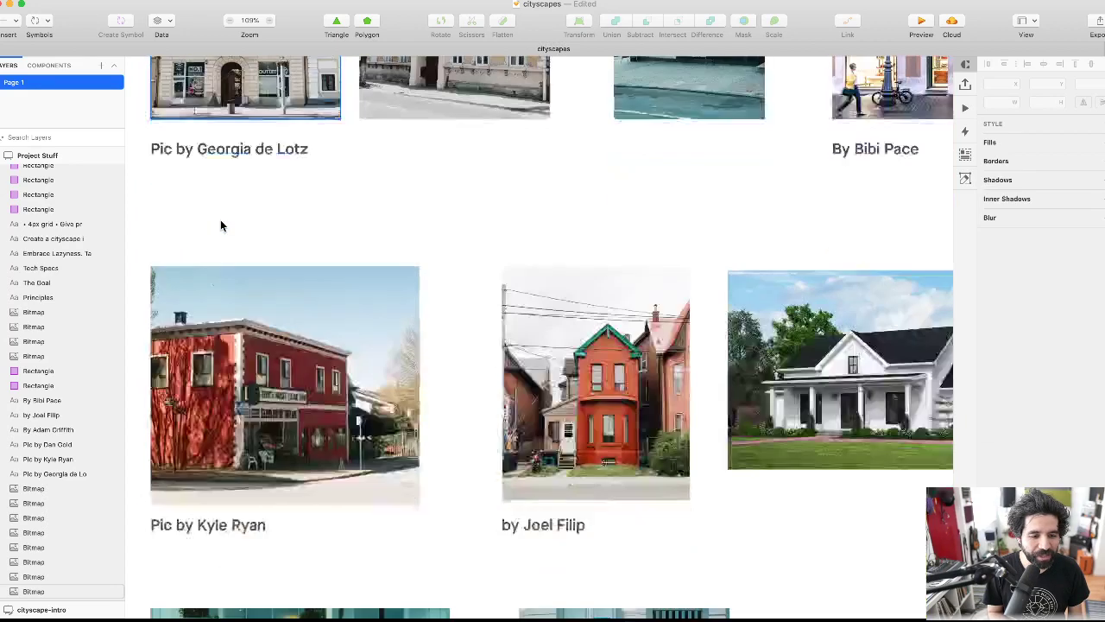
scroll(274, 308, down, 5)
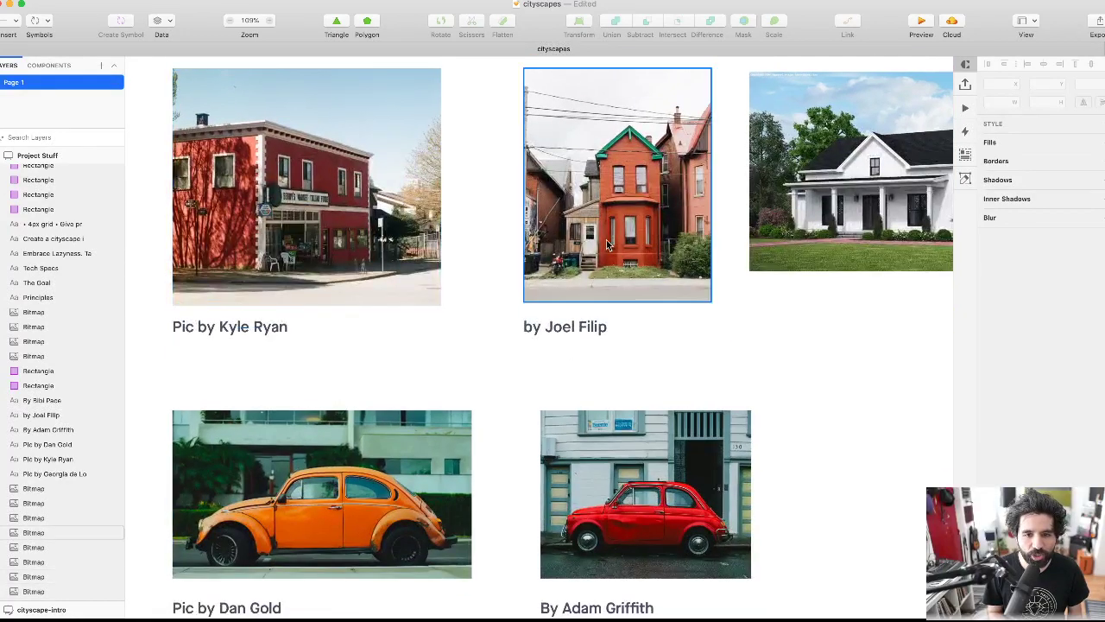
scroll(606, 241, up, 3)
scroll(627, 297, right, 4)
scroll(628, 296, up, 2)
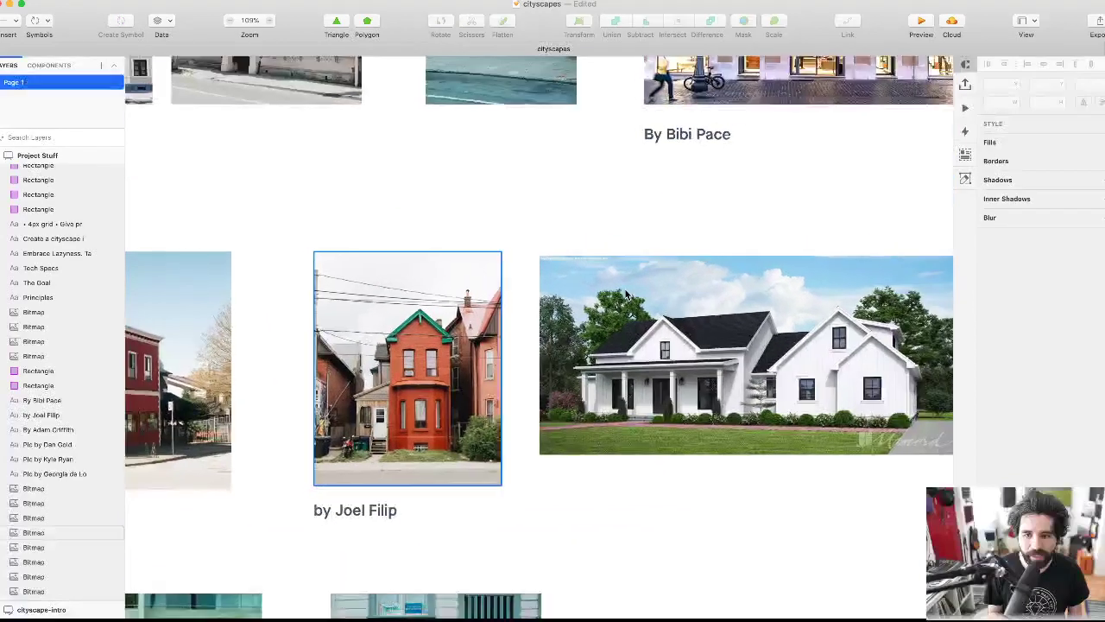
scroll(627, 296, down, 5)
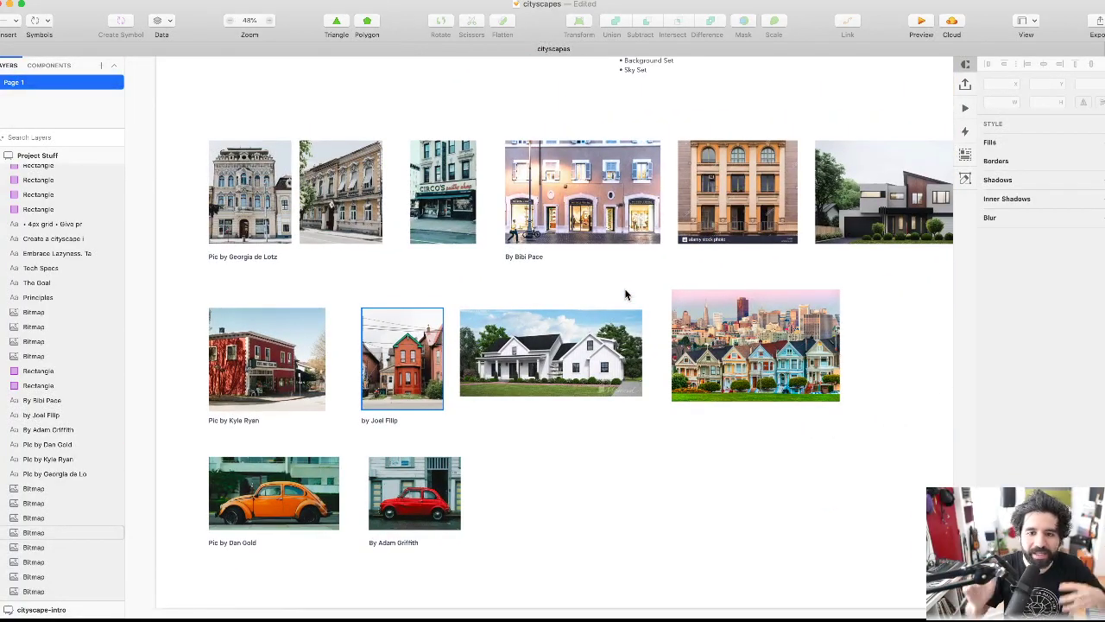
- Examine the reference photos of the white farmhouse, the colourful row houses and the modern grey house
click(565, 345)
scroll(570, 341, up, 5)
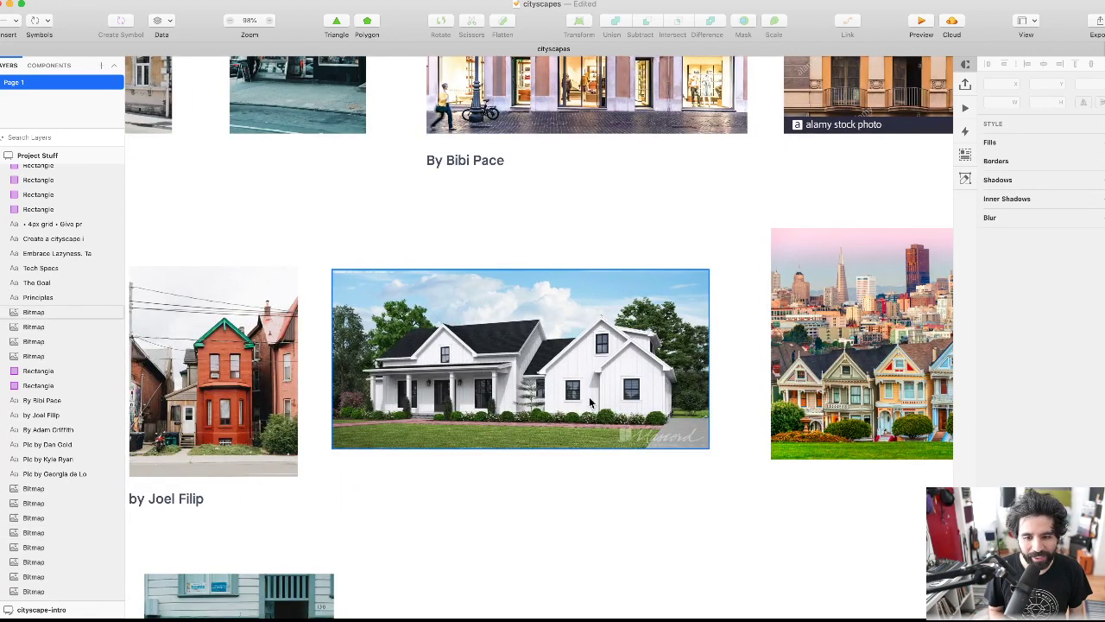
scroll(538, 407, right, 1)
scroll(538, 408, right, 1)
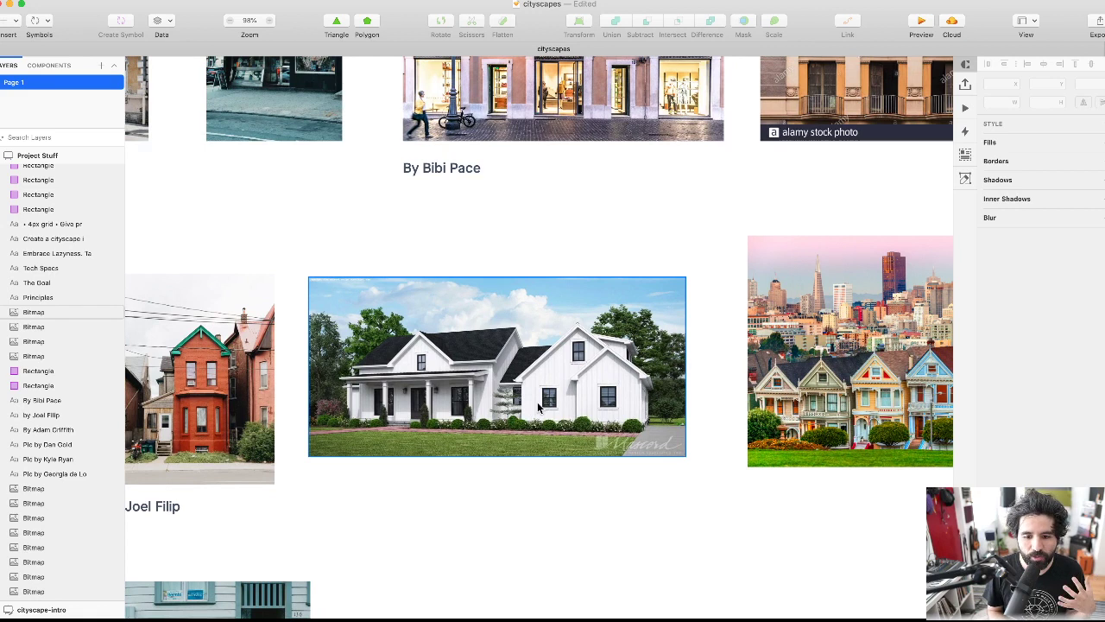
scroll(538, 408, right, 5)
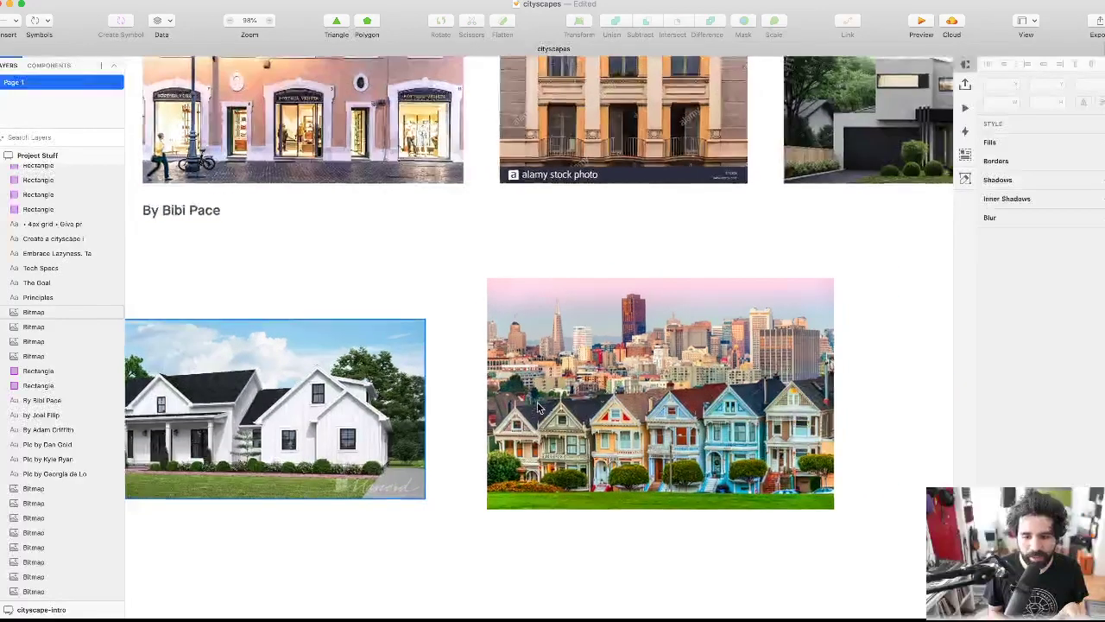
scroll(618, 448, right, 2)
click(618, 448)
scroll(618, 448, up, 2)
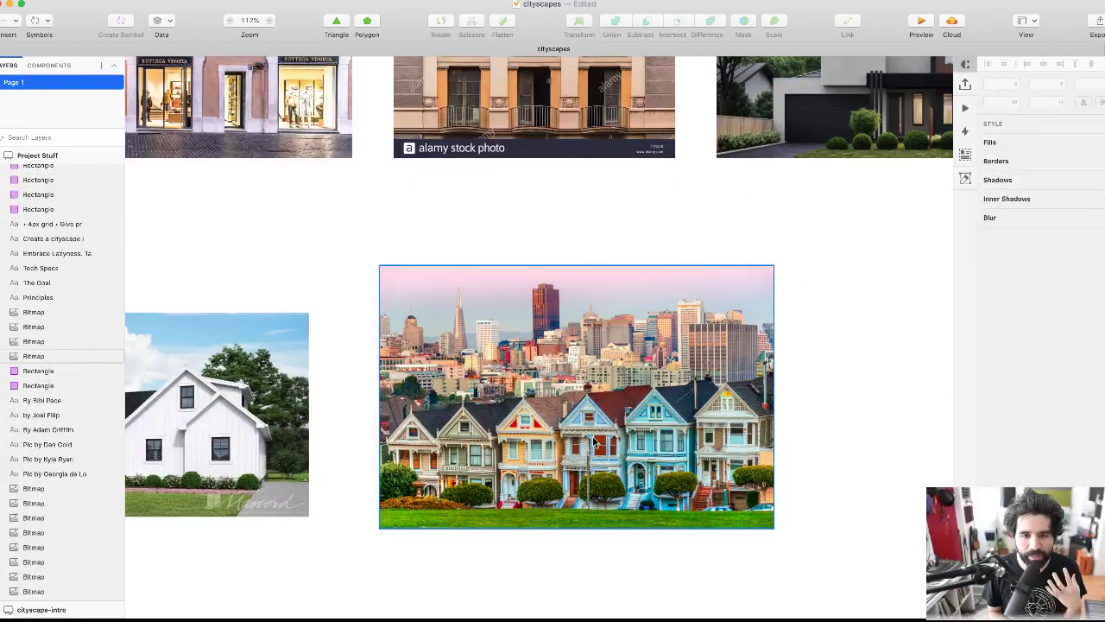
scroll(597, 442, up, 5)
scroll(597, 442, right, 2)
scroll(592, 442, down, 4)
click(740, 345)
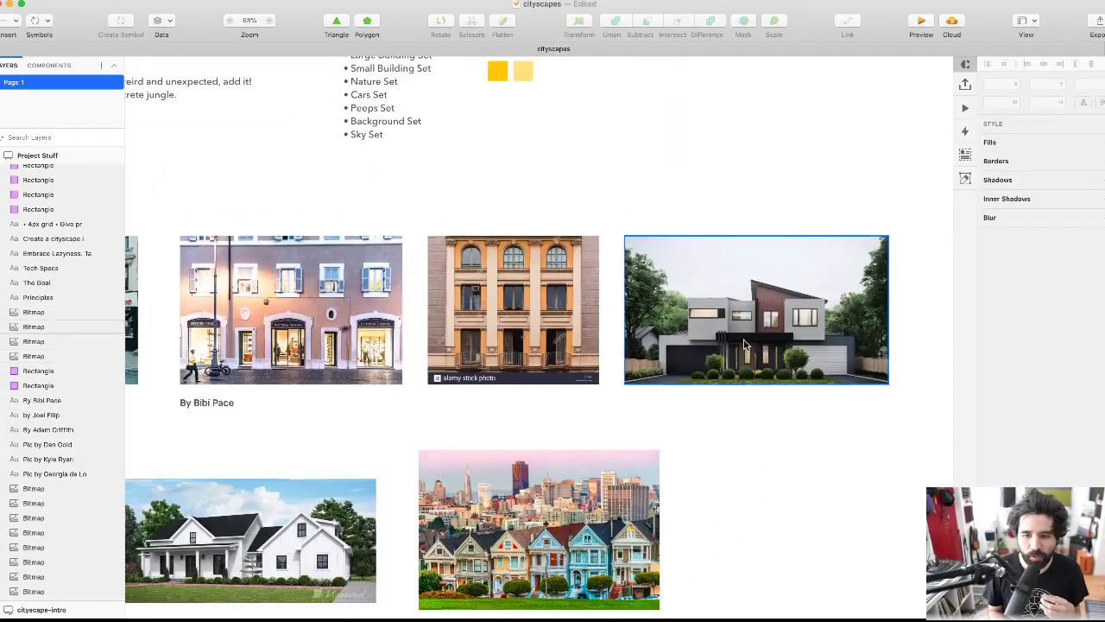
- Examine the modern grey house photo and the finished illustration on the cityscape-intro artboard
scroll(740, 345, up, 8)
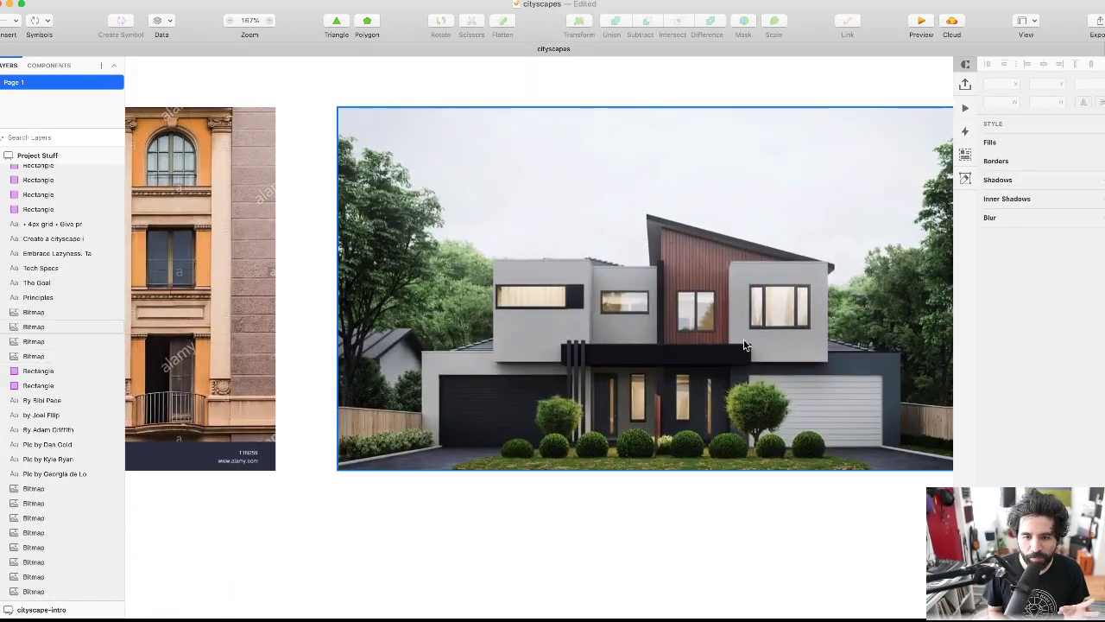
scroll(744, 345, down, 5)
scroll(742, 341, down, 8)
scroll(741, 339, up, 6)
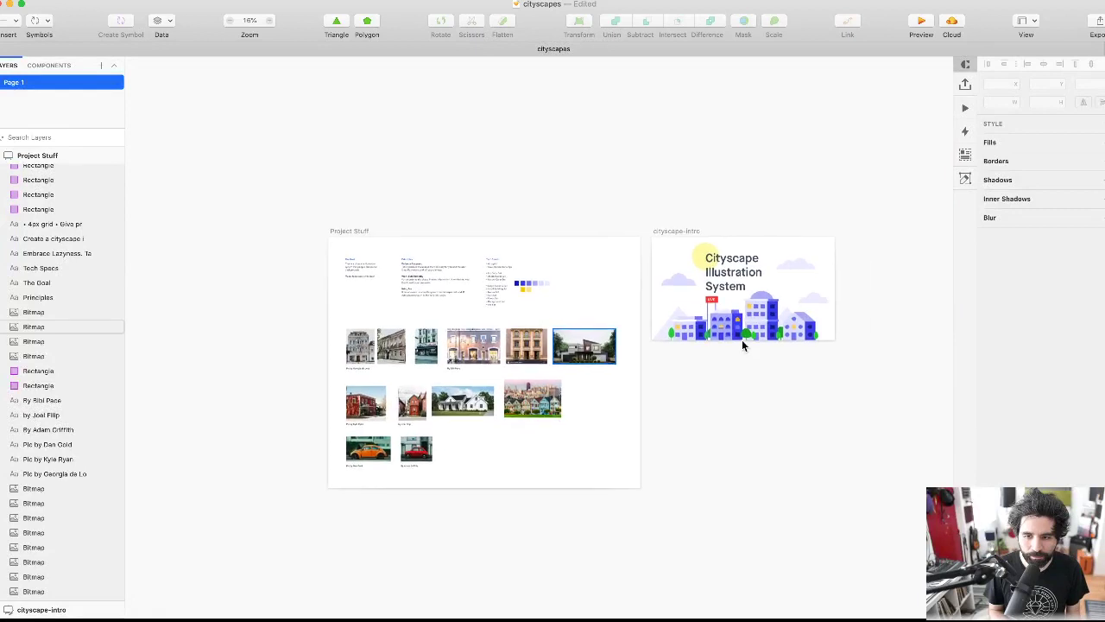
click(739, 314)
scroll(739, 314, up, 4)
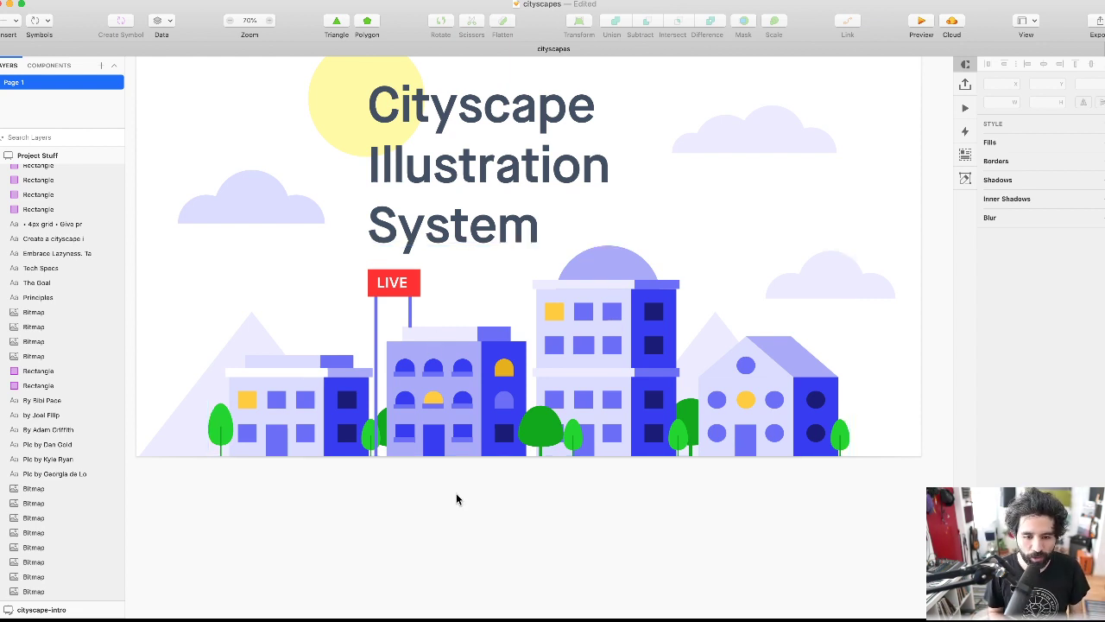
scroll(453, 533, down, 5)
scroll(453, 533, left, 10)
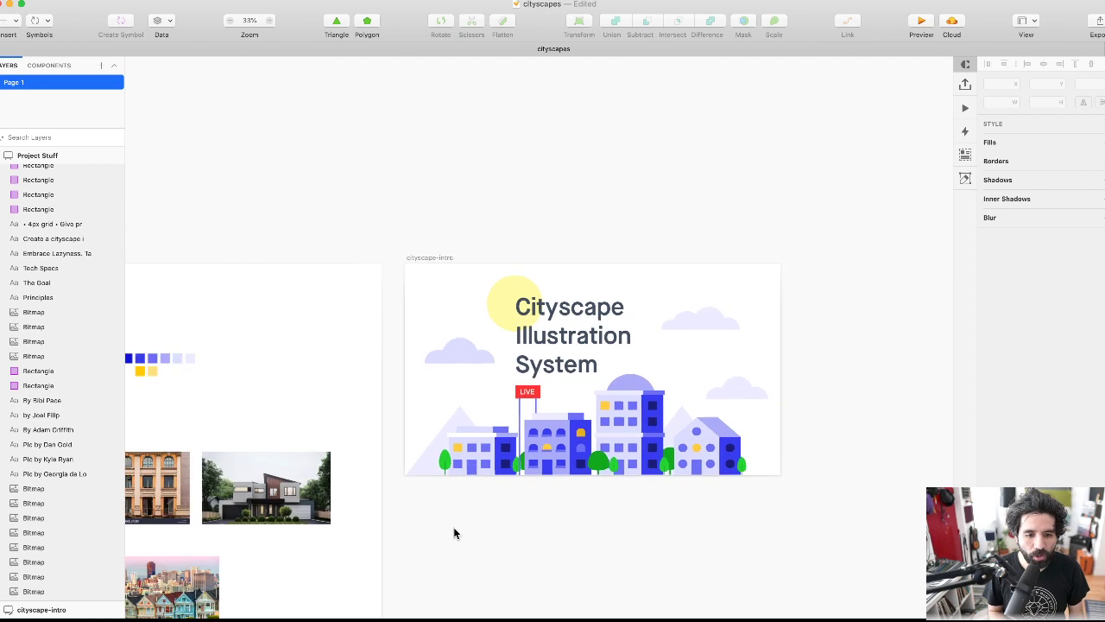
- Switch to the browser and open the Cityscapes Freehand document in InVision
click(273, 329)
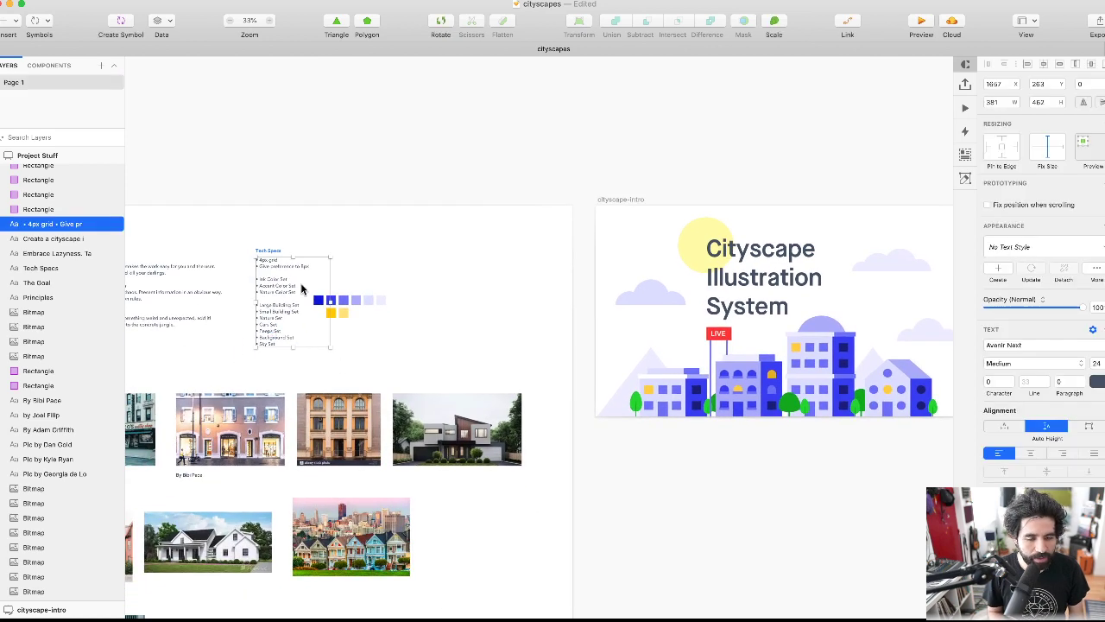
key(super+Tab)
key(super+Tab)
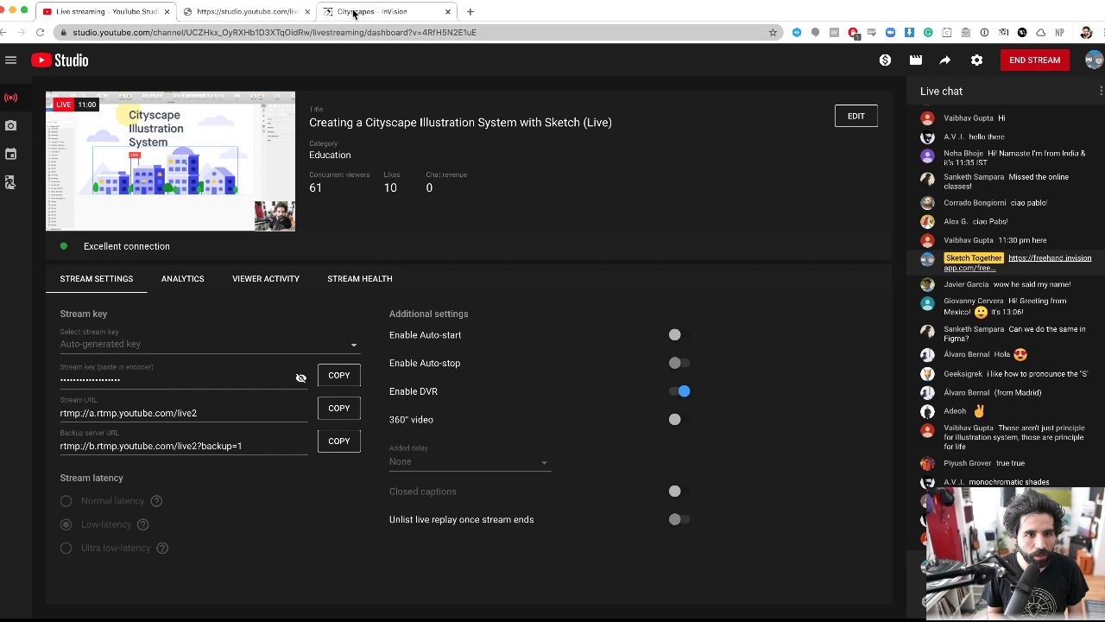
click(246, 14)
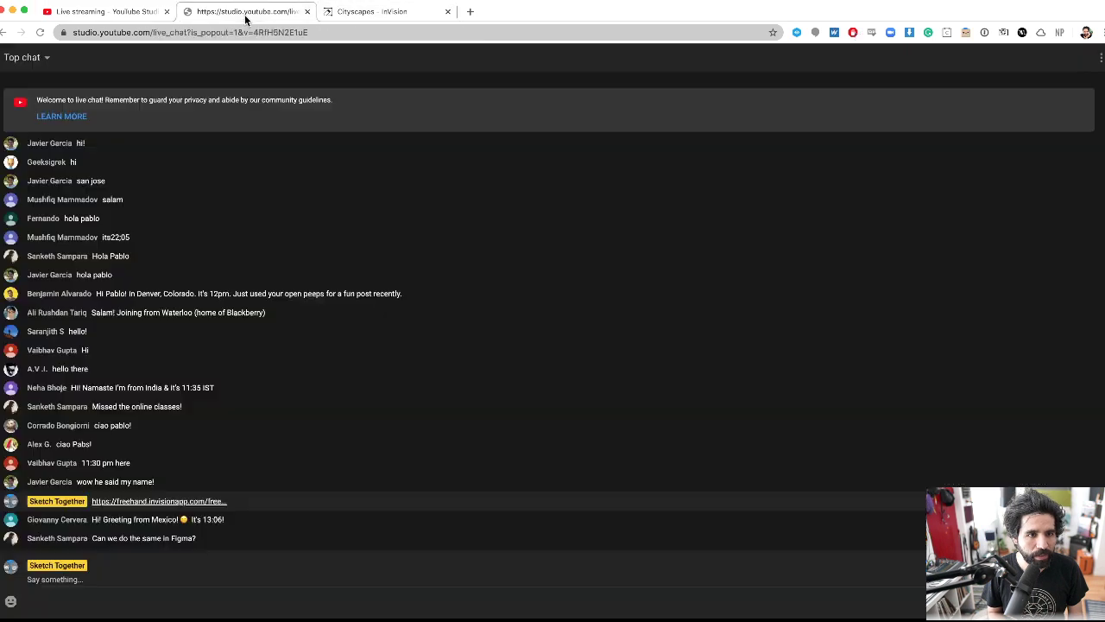
click(374, 14)
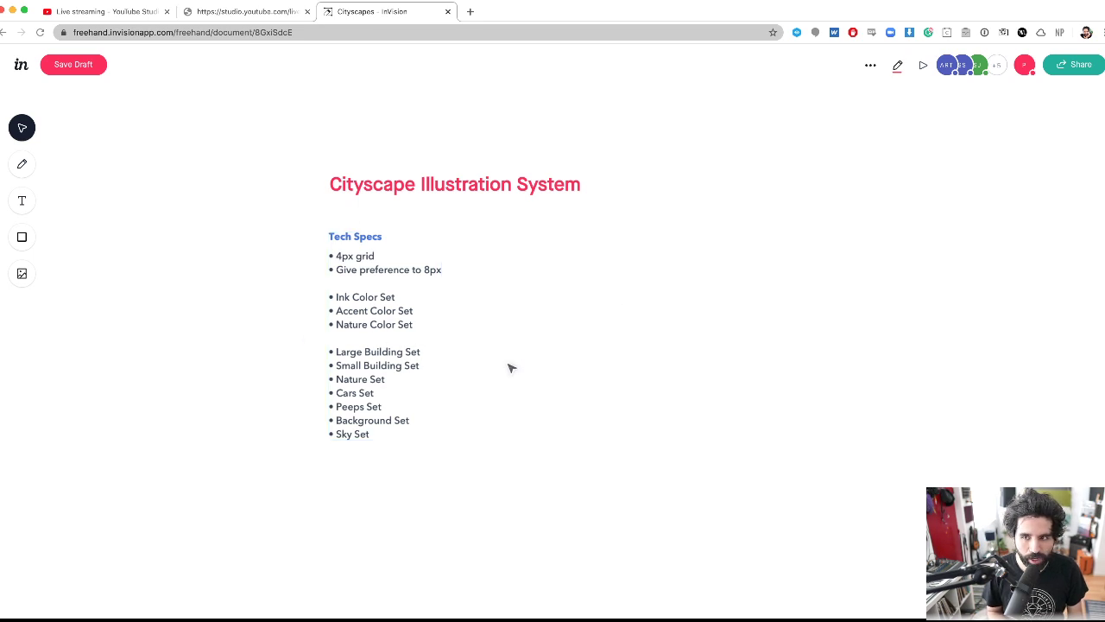
- Draw a rectangle next to the Tech Specs list and move it up and further away from the text
scroll(510, 368, right, 3)
scroll(511, 367, left, 2)
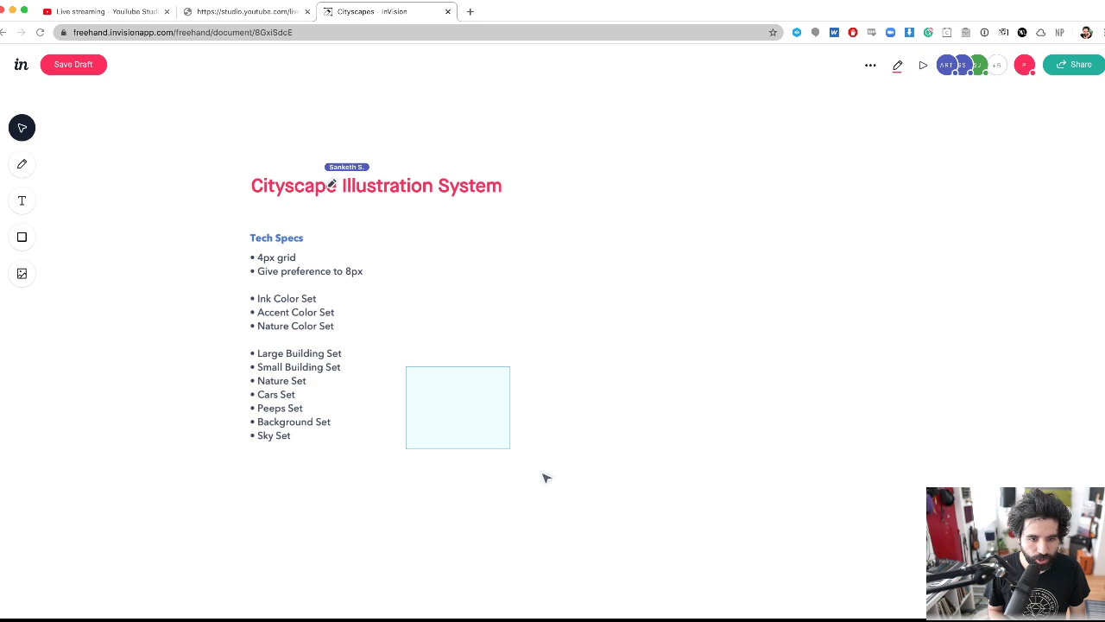
key(r)
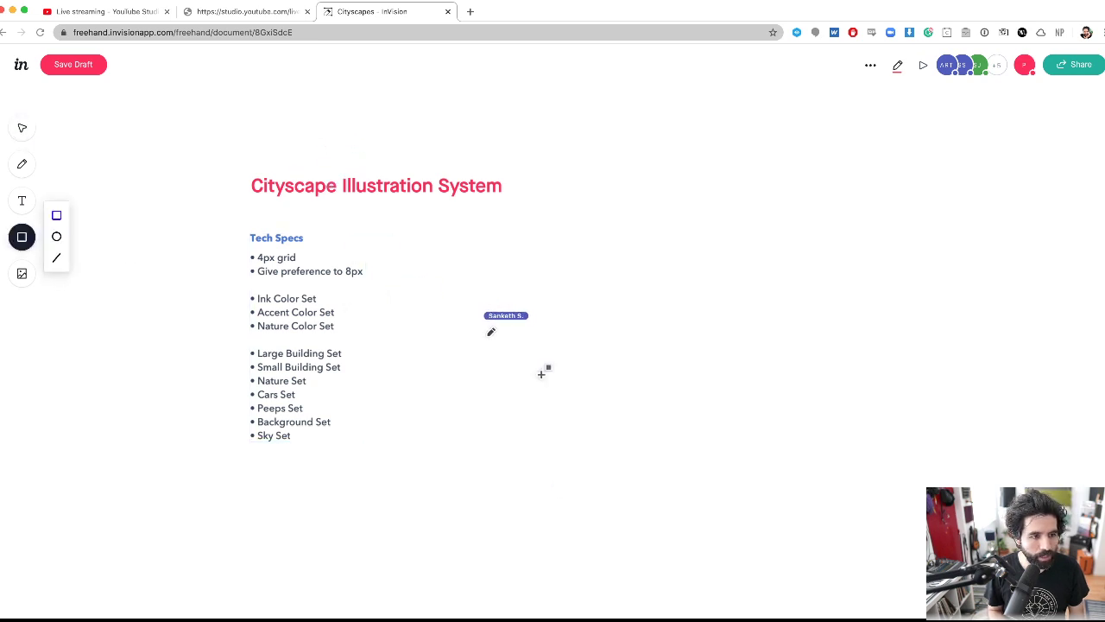
drag(420, 352, 556, 445)
click(446, 363)
drag(443, 357, 519, 308)
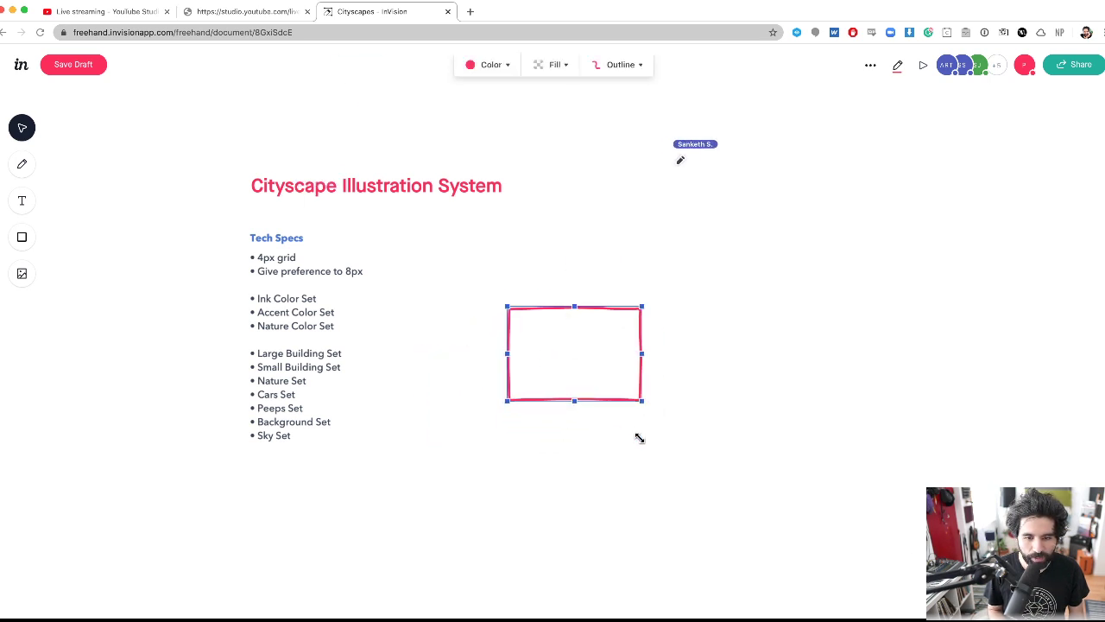
- Build a tall rectangle and a small rectangle side by side on the same baseline from the drawn shape
drag(573, 399, 573, 496)
drag(513, 380, 702, 387)
drag(508, 353, 685, 348)
drag(754, 305, 723, 407)
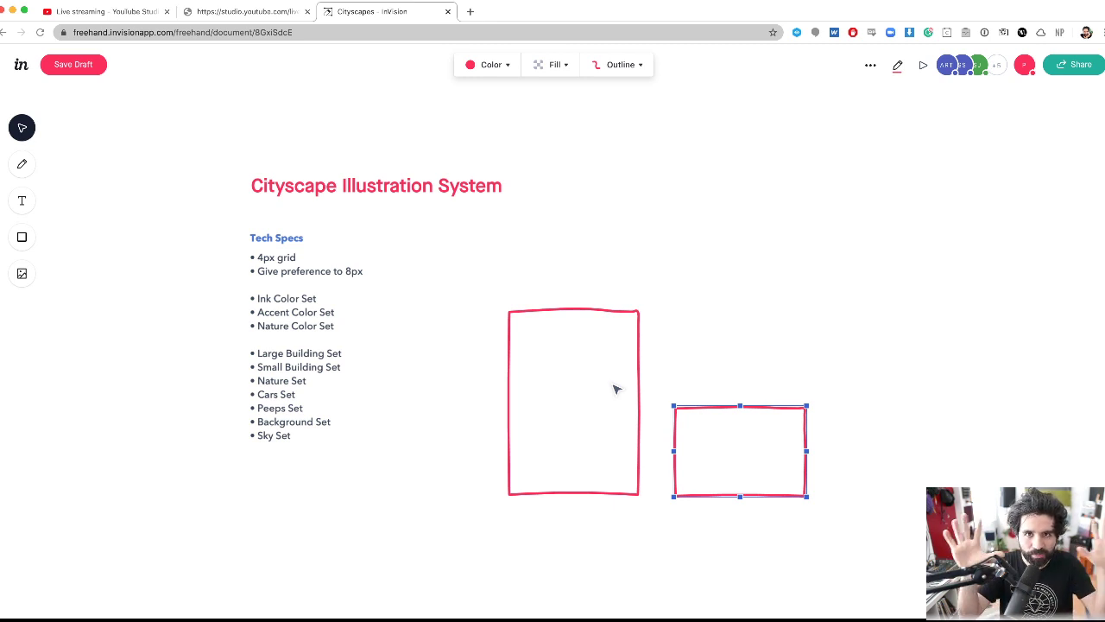
- Make the large building rectangle wider and taller, keeping its base in line with the small one
click(644, 332)
click(698, 414)
click(640, 326)
drag(641, 307, 665, 273)
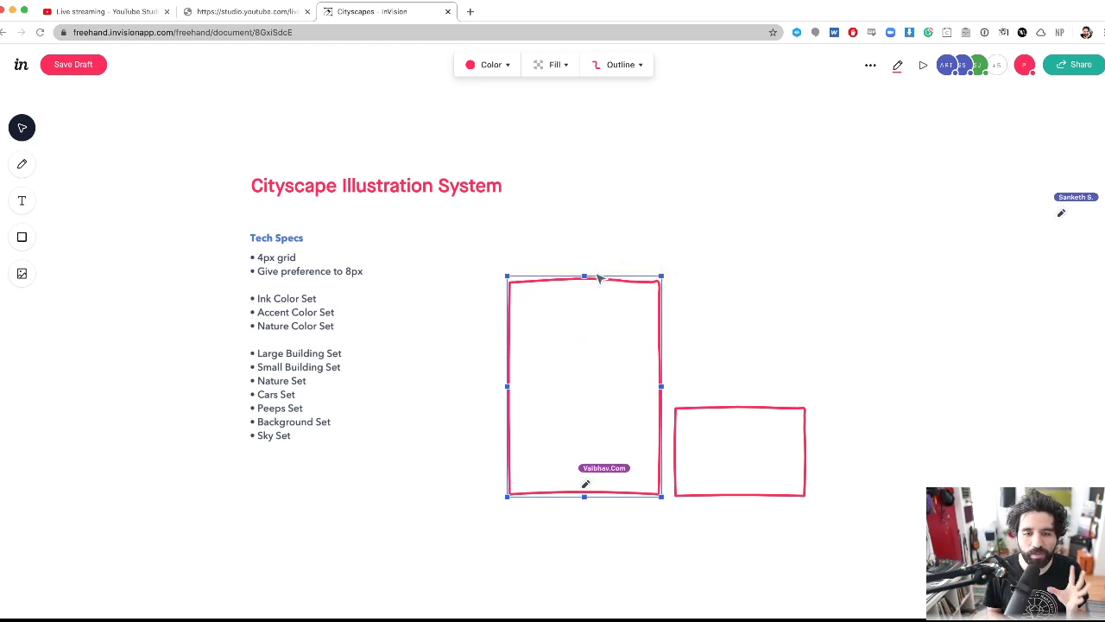
drag(584, 276, 583, 255)
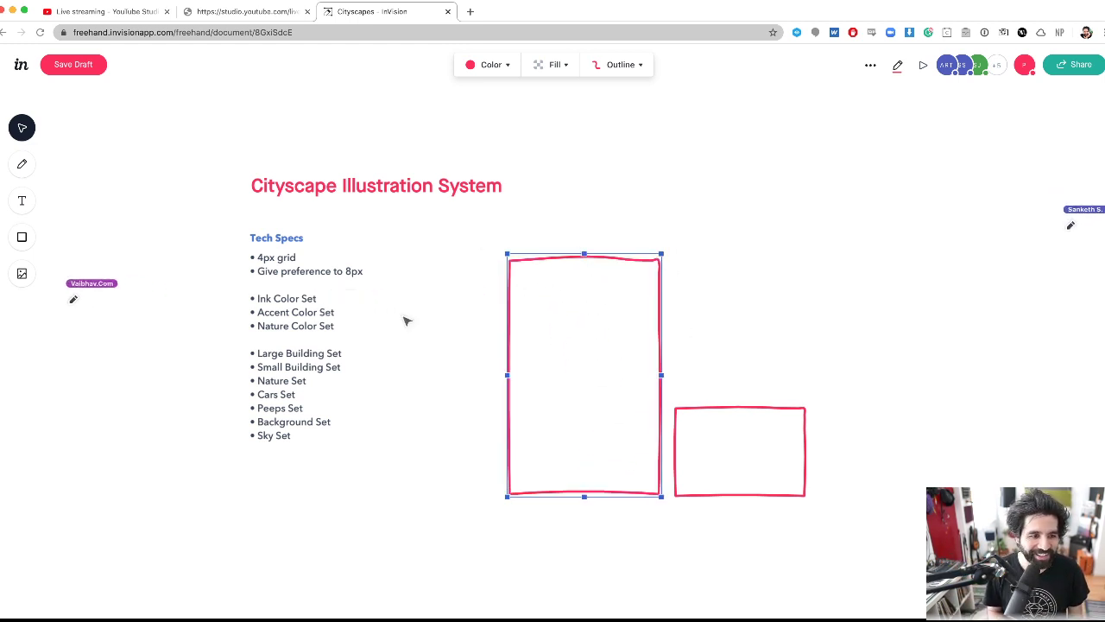
- Nudge the small rectangle slightly further away from the large one
click(728, 412)
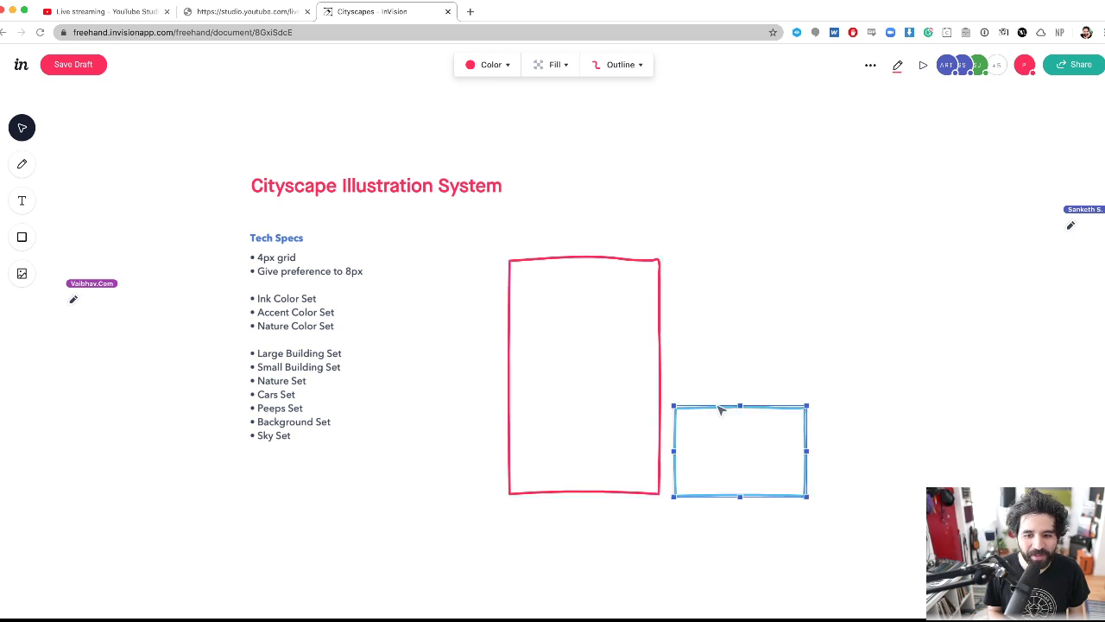
key(shift+Right)
key(shift+Right)
scroll(602, 402, right, 5)
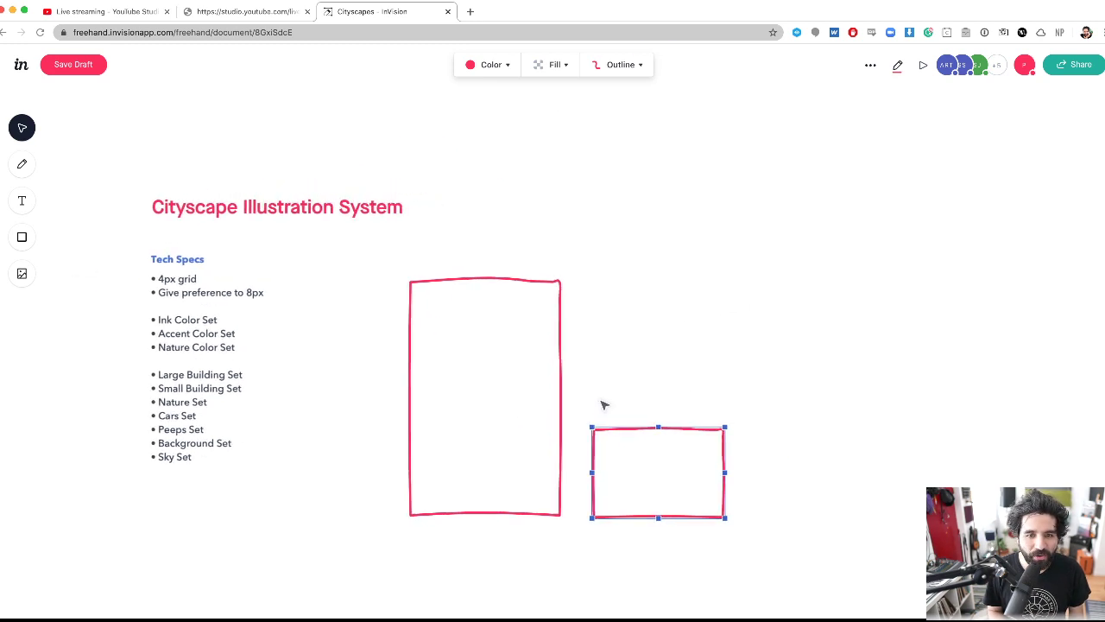
- Move the small rectangle well clear and place a copy of the large rectangle in the gap
click(524, 278)
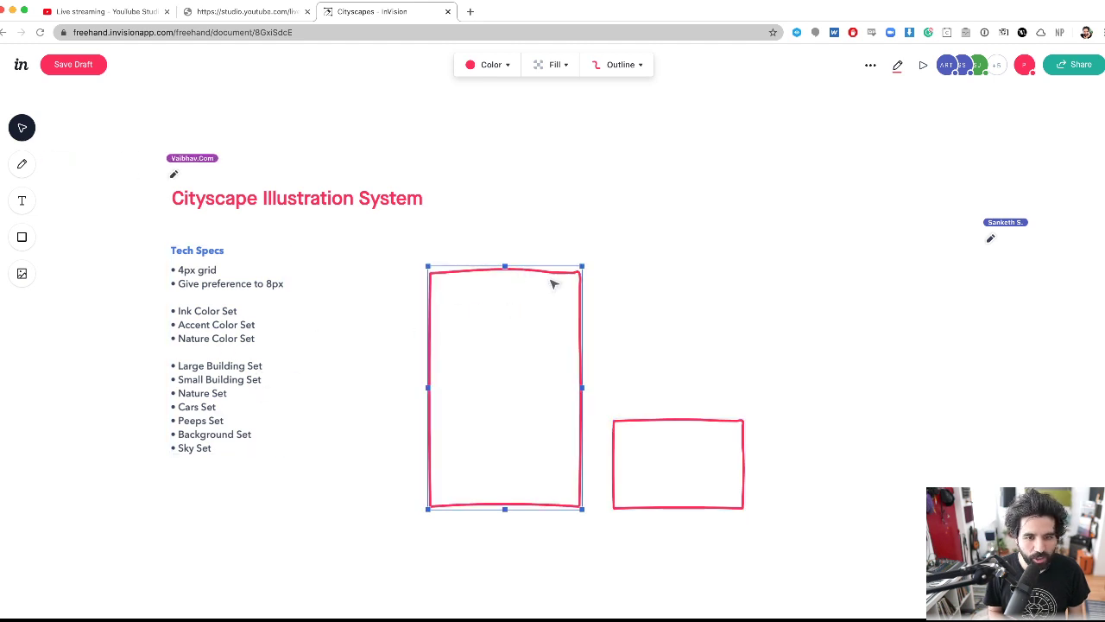
drag(670, 424, 905, 425)
drag(543, 274, 731, 288)
- Sketch a pitched roof on top of the second large building and a short extension at each side of its base
key(p)
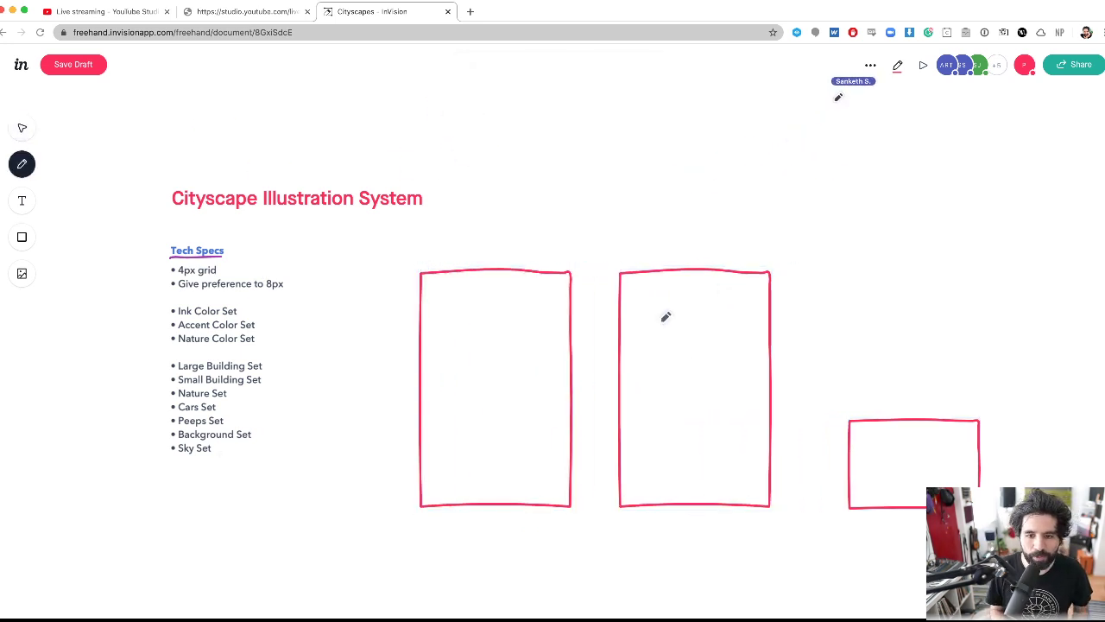
mouse_move(619, 273)
mouse_down()
mouse_move(676, 231)
mouse_move(761, 278)
mouse_up()
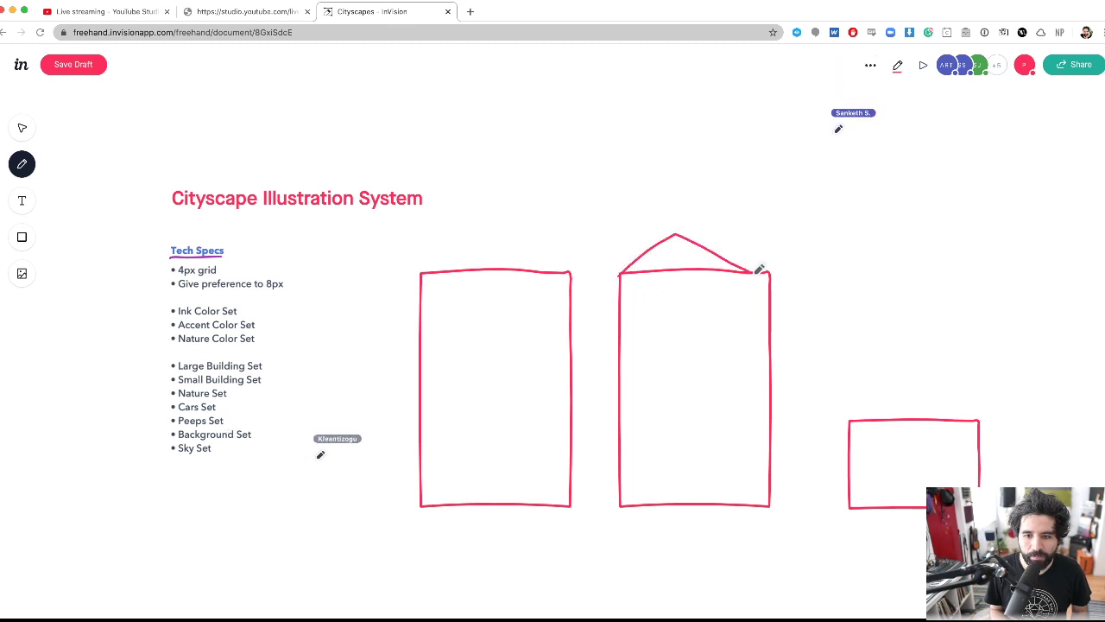
drag(619, 460, 611, 499)
drag(771, 457, 782, 501)
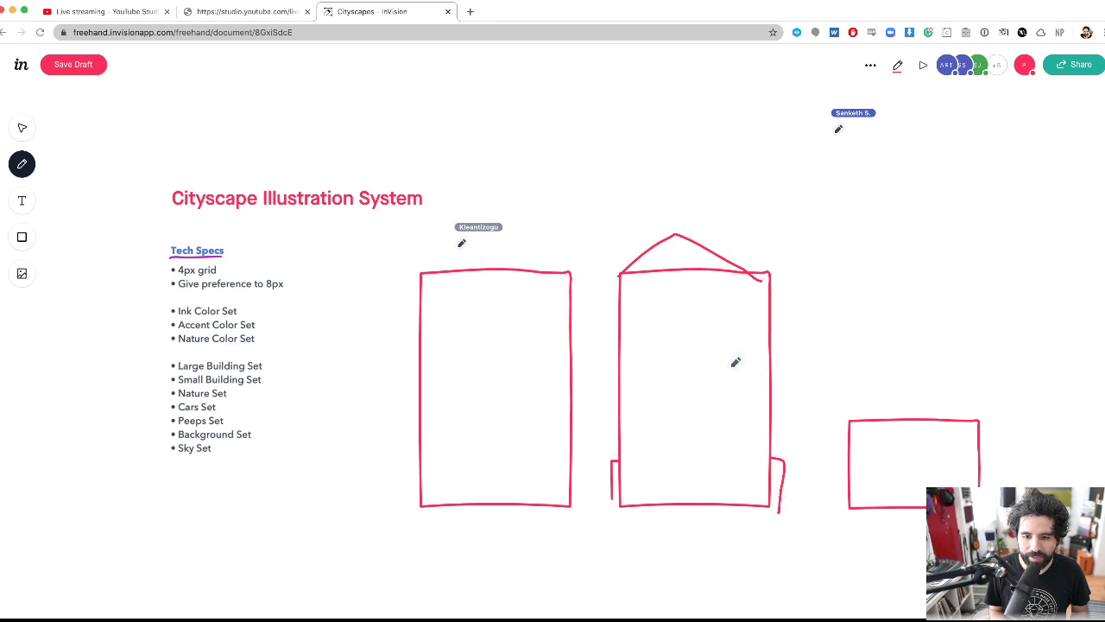
- Shift the small rectangle further away and place a third copy of the large rectangle beside the roofed building
scroll(733, 363, right, 5)
key(v)
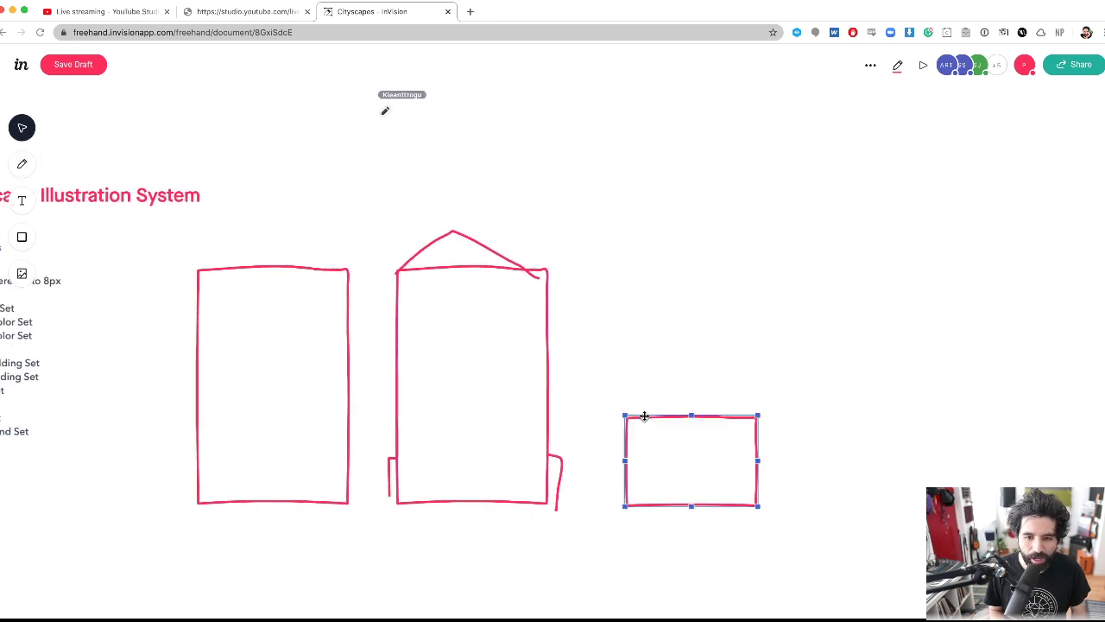
drag(647, 414, 802, 422)
click(548, 325)
drag(548, 325, 725, 341)
key(super+z)
drag(450, 269, 653, 283)
scroll(654, 283, right, 3)
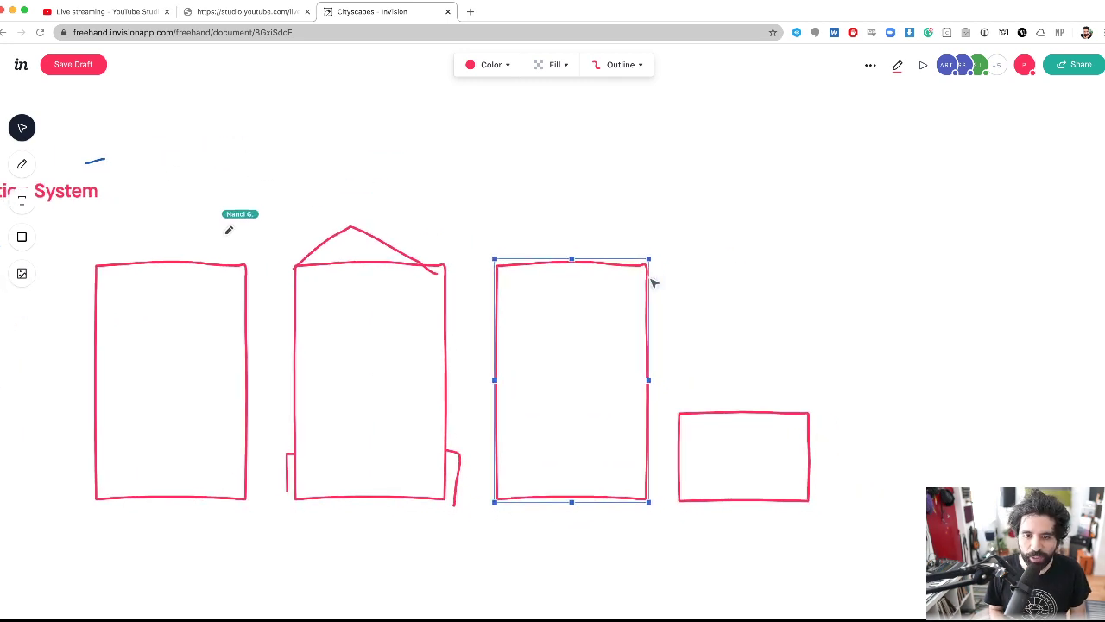
mouse_move(649, 382)
mouse_down()
mouse_move(573, 382)
mouse_move(631, 375)
mouse_up()
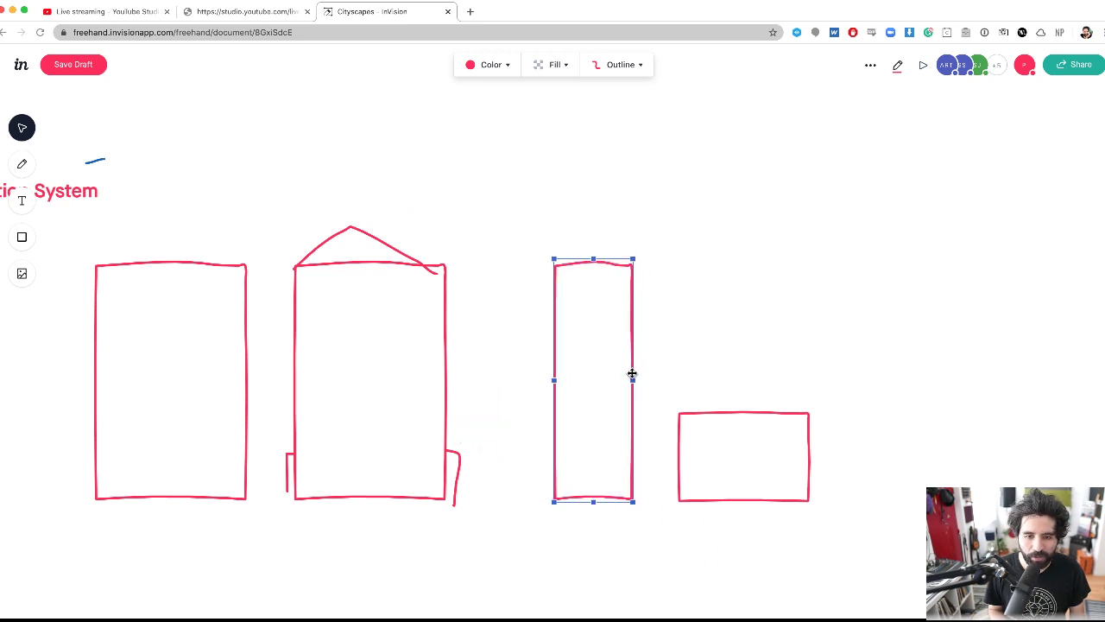
key(super+z)
key(super+z)
key(super+z)
key(super+z)
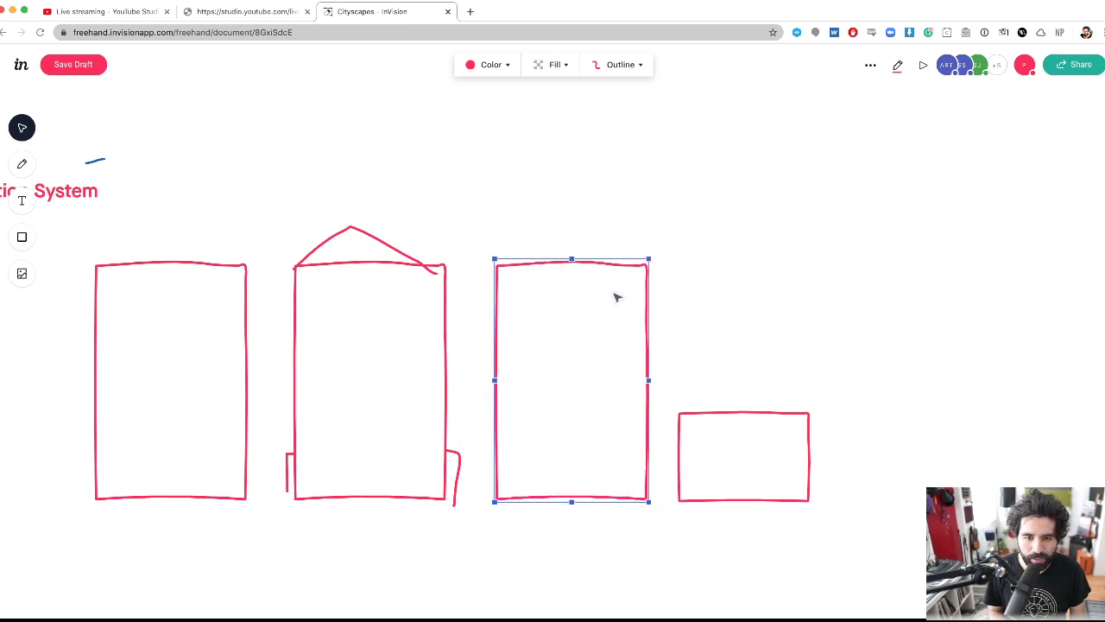
- Sketch a slanted roofline with three chimneys and a smiley face on the third large building
key(p)
drag(498, 264, 610, 319)
mouse_move(544, 285)
mouse_down()
mouse_move(544, 255)
mouse_move(558, 250)
mouse_move(566, 291)
mouse_move(612, 269)
mouse_move(636, 326)
mouse_up()
mouse_move(522, 333)
mouse_down()
mouse_move(577, 368)
mouse_move(588, 341)
mouse_up()
mouse_move(543, 417)
mouse_down()
mouse_move(590, 436)
mouse_move(602, 417)
mouse_up()
scroll(568, 388, right, 5)
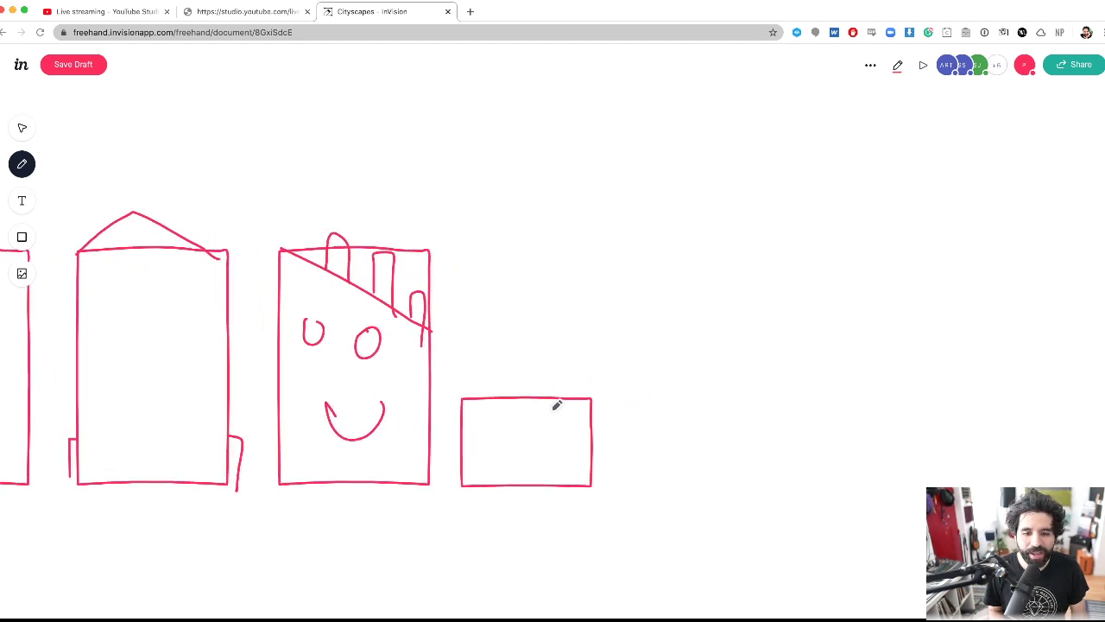
- Duplicate the small building rectangle beside the original and sketch an overhanging pitched roof above the copy
key(v)
click(550, 398)
drag(550, 397, 753, 414)
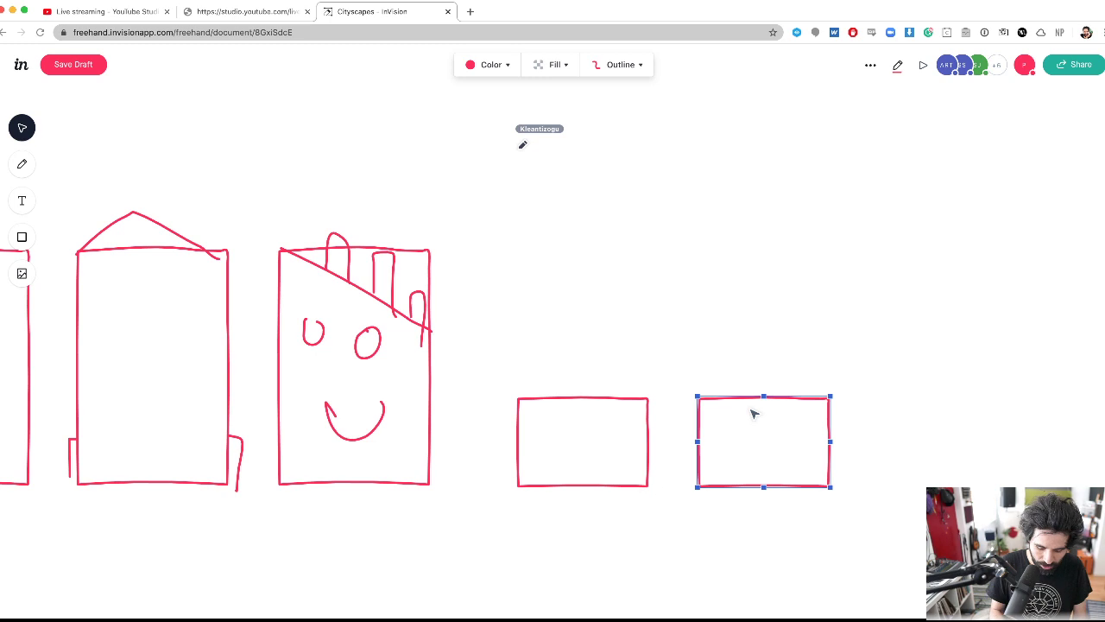
key(p)
mouse_move(771, 344)
mouse_down()
mouse_move(834, 375)
mouse_move(857, 399)
mouse_up()
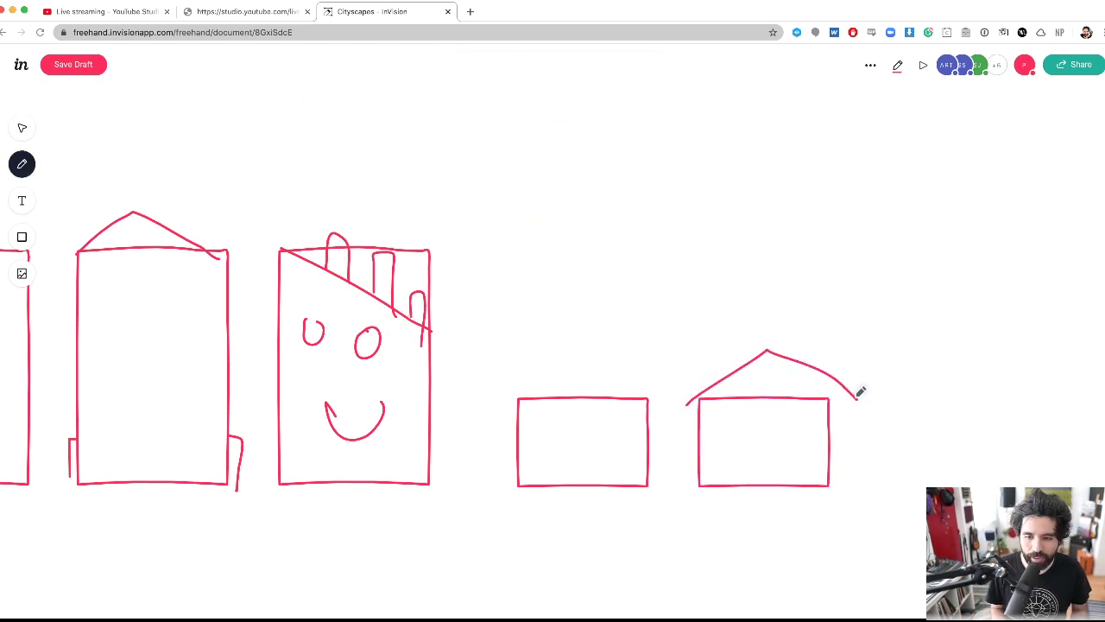
- Sketch a third small building freehand with an upper block, a flat roof ledge and a garage opening
scroll(777, 423, right, 4)
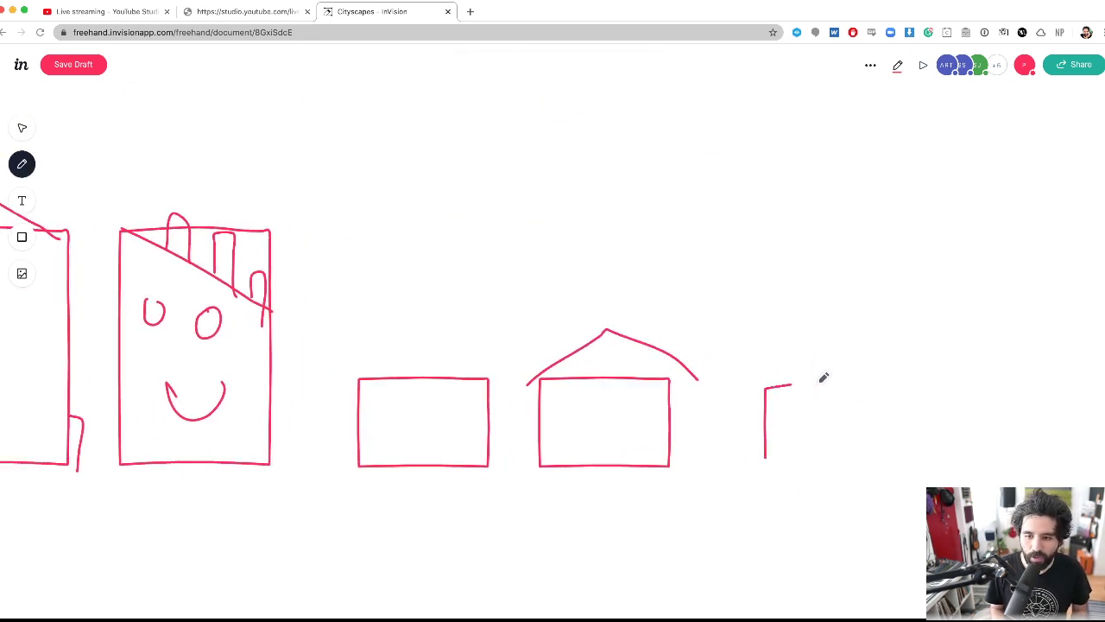
drag(900, 451, 772, 454)
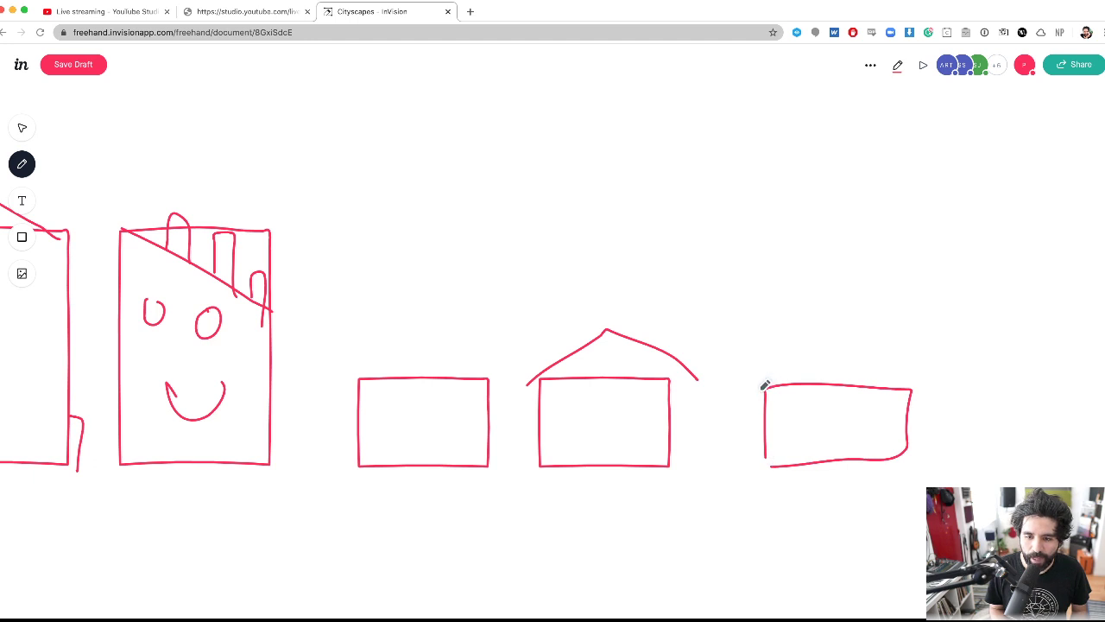
mouse_move(761, 387)
mouse_down()
mouse_move(762, 327)
mouse_move(821, 333)
mouse_up()
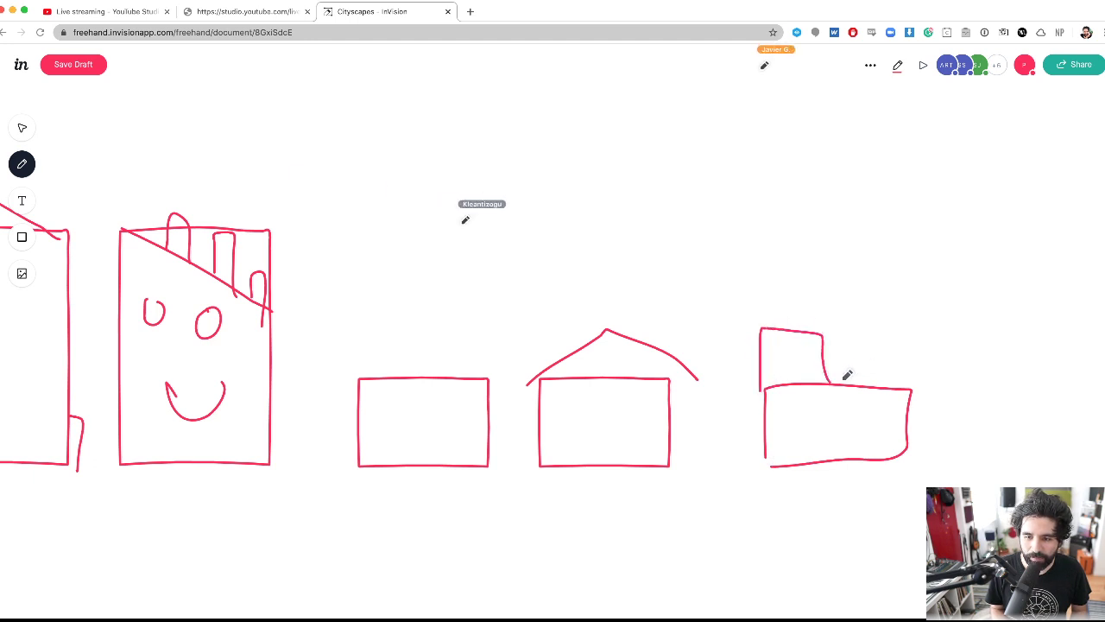
drag(839, 380, 915, 391)
mouse_move(845, 398)
mouse_down()
mouse_move(845, 451)
mouse_move(855, 399)
mouse_move(902, 397)
mouse_move(920, 462)
mouse_up()
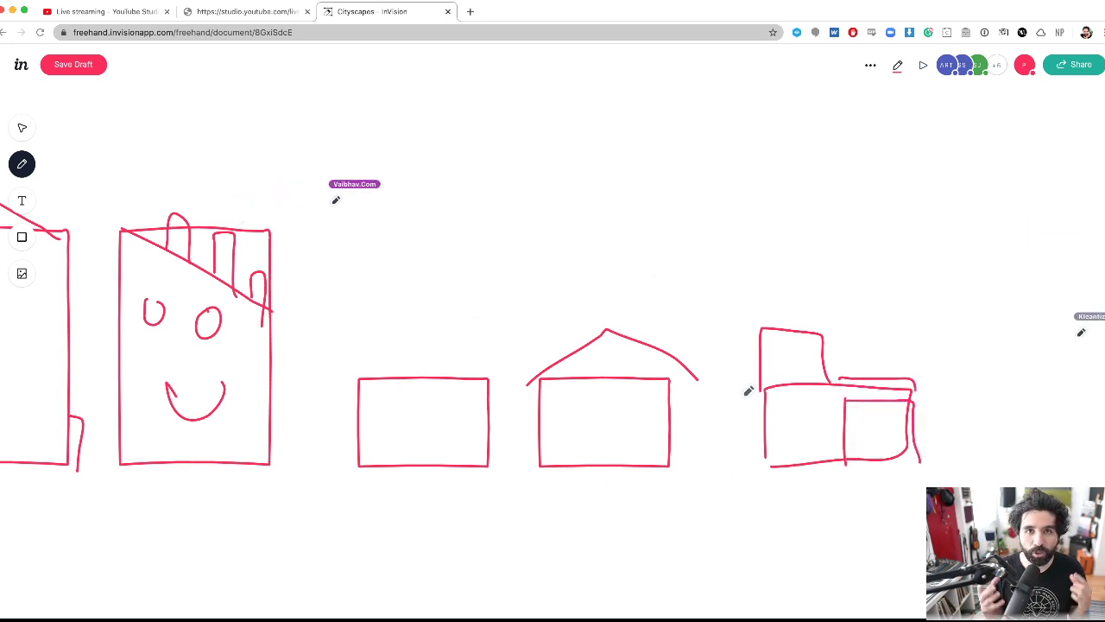
- Draw a not-equal sign between the group of large buildings and the group of small buildings
scroll(749, 392, down, 3)
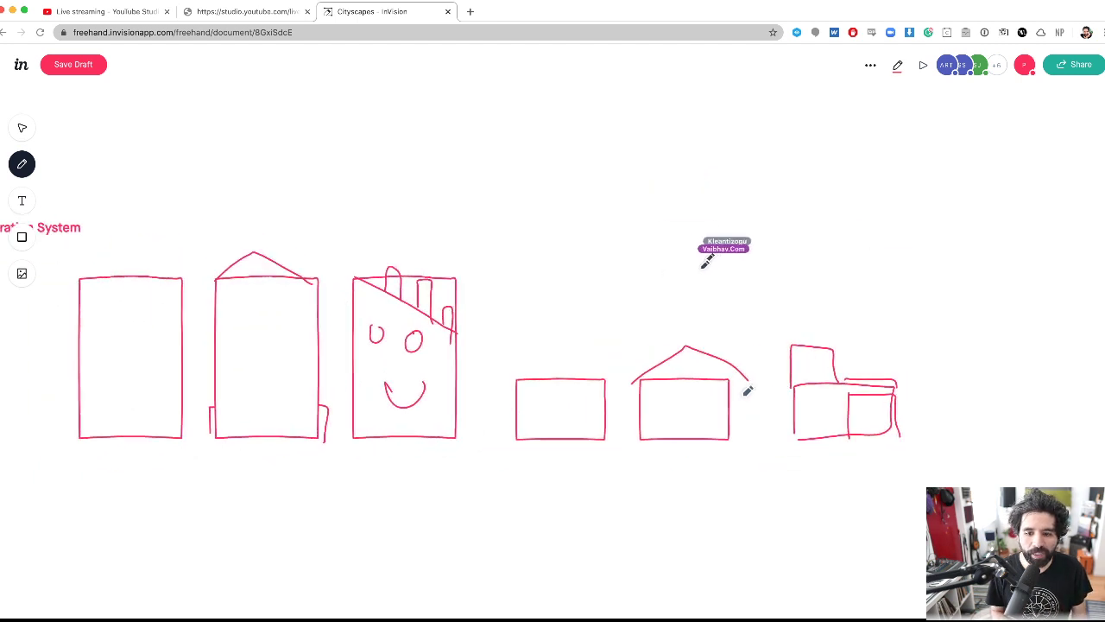
scroll(750, 390, left, 3)
scroll(749, 389, right, 3)
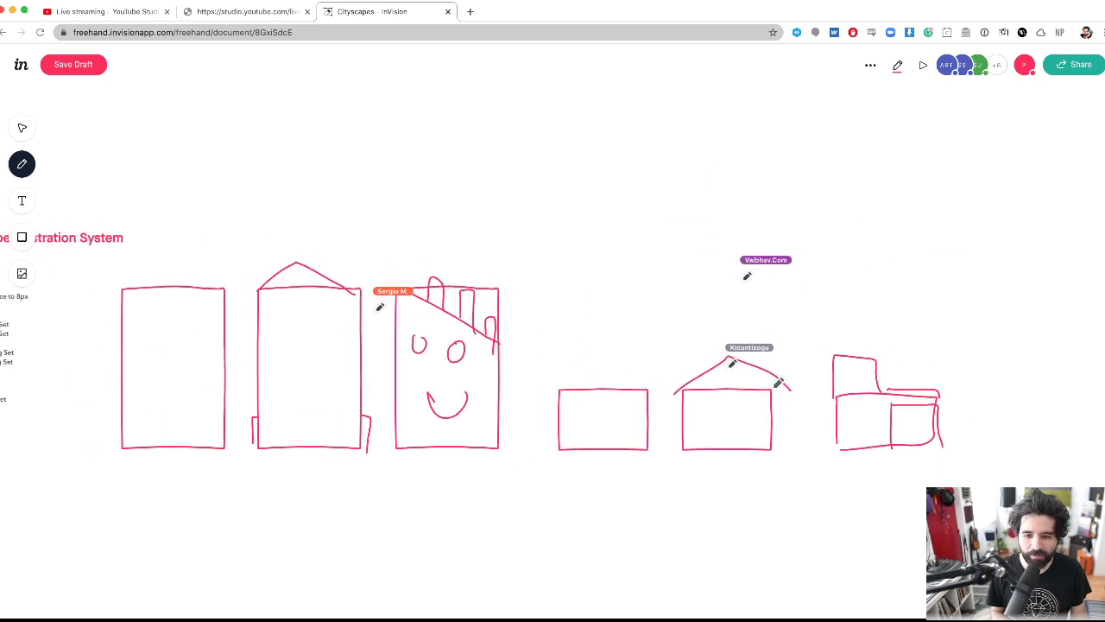
mouse_move(506, 355)
mouse_down()
mouse_move(562, 357)
mouse_move(573, 375)
mouse_up()
drag(555, 336, 516, 402)
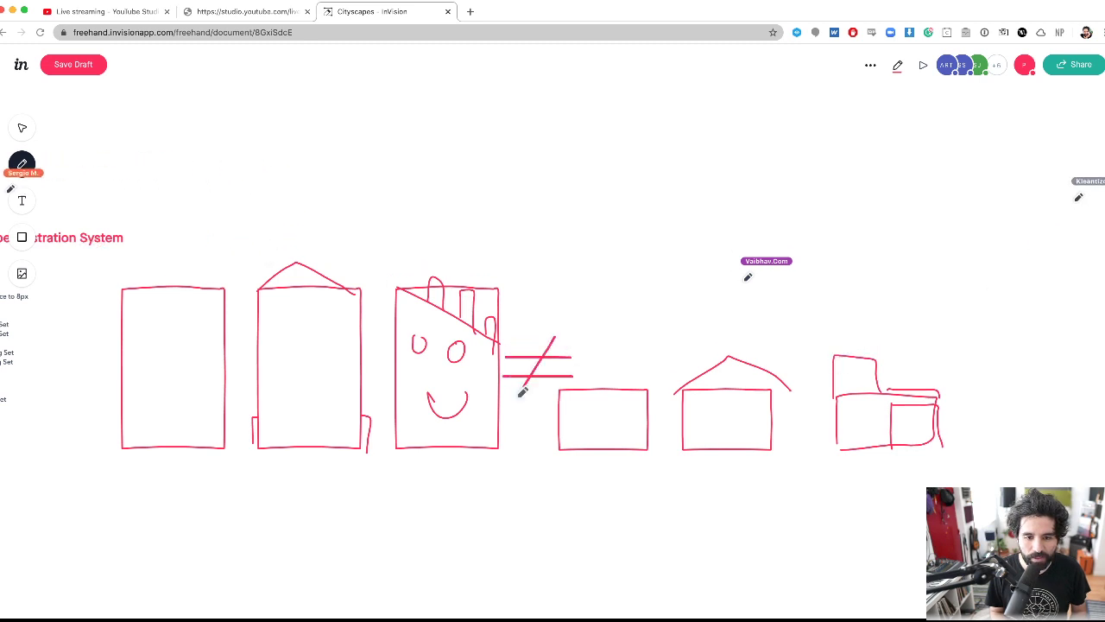
- Return to the Tech Specs list and examine its building, nature and other set entries up close
scroll(604, 405, left, 6)
scroll(630, 390, left, 2)
scroll(372, 360, up, 8)
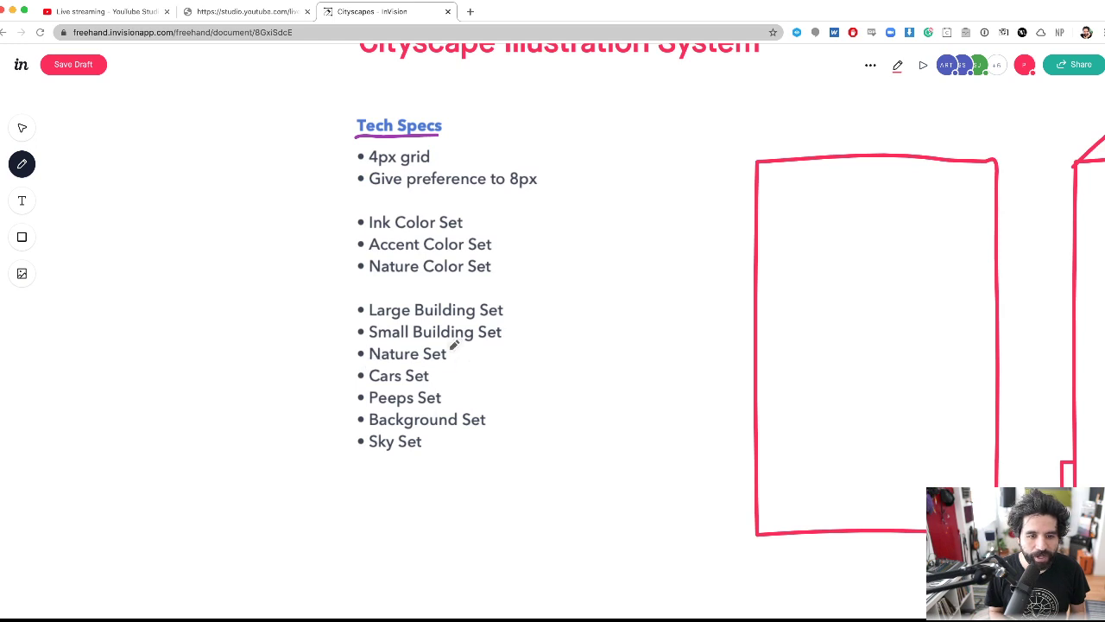
- Sketch a rounded tree with a trunk, a low bush and a tall narrow tree around the second small building
scroll(452, 345, down, 8)
drag(449, 351, 950, 421)
key(super+z)
scroll(555, 377, right, 3)
scroll(558, 380, down, 3)
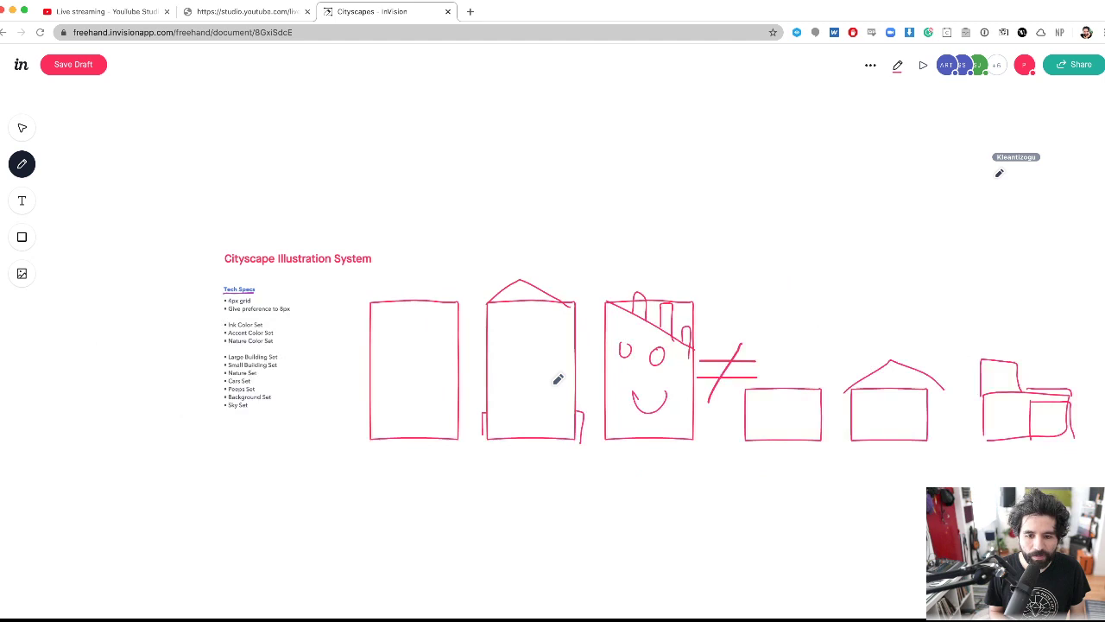
scroll(558, 379, right, 3)
scroll(760, 400, up, 5)
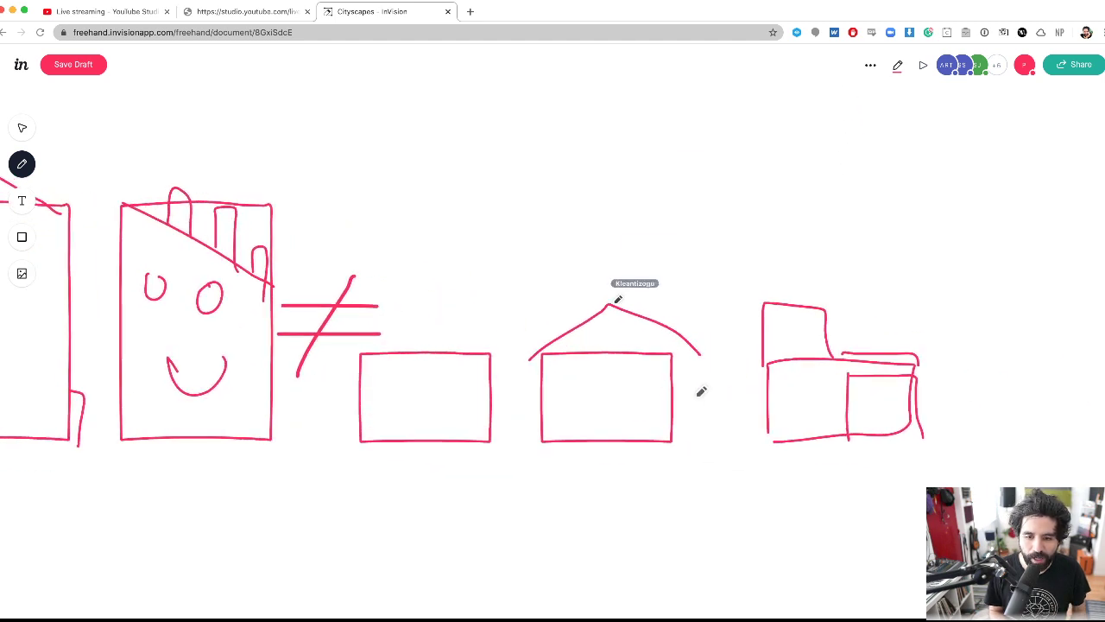
mouse_move(679, 406)
mouse_down()
mouse_move(740, 421)
mouse_move(676, 417)
mouse_up()
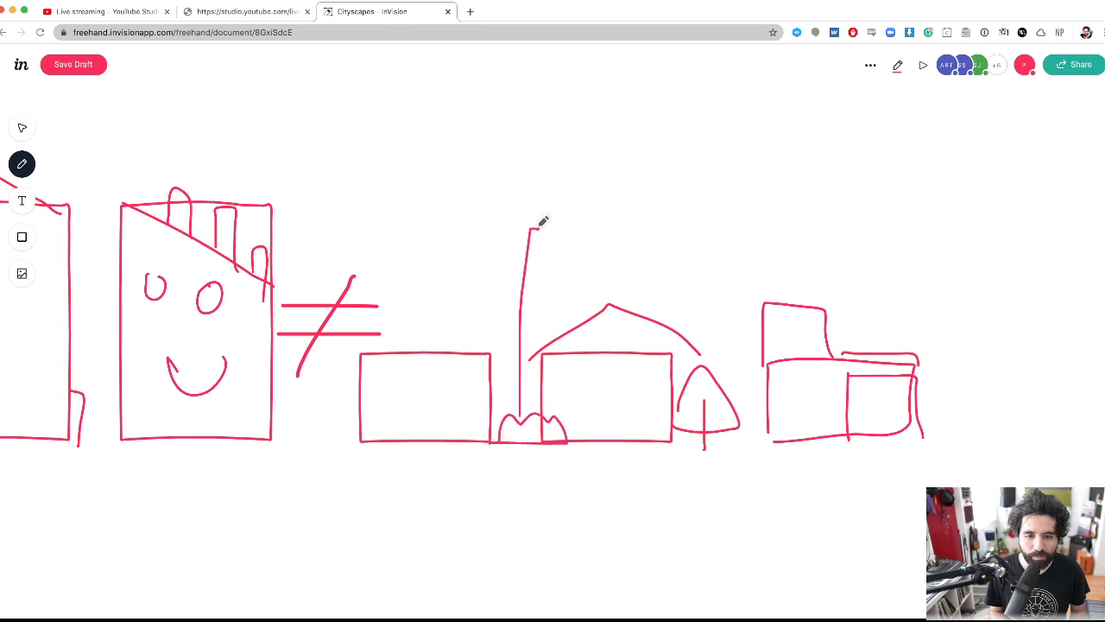
scroll(703, 397, right, 3)
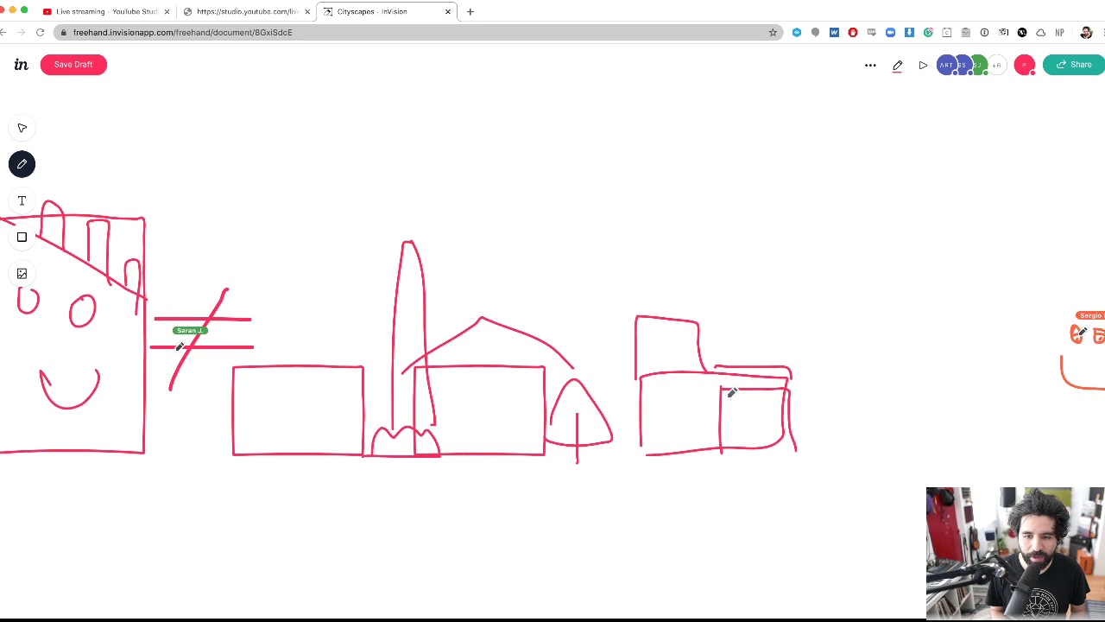
- Sketch a large triangular tree with a trunk over the third small building and add an oval to the orange face's mouth
mouse_move(757, 397)
mouse_down()
mouse_move(870, 388)
mouse_move(884, 419)
mouse_move(747, 411)
mouse_up()
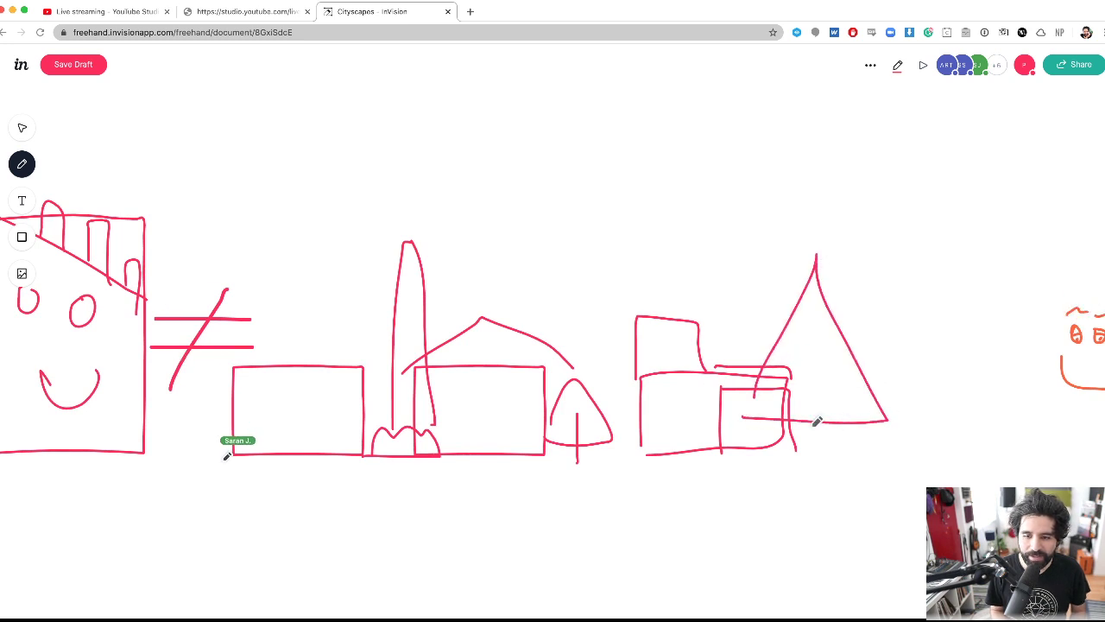
scroll(825, 426, right, 5)
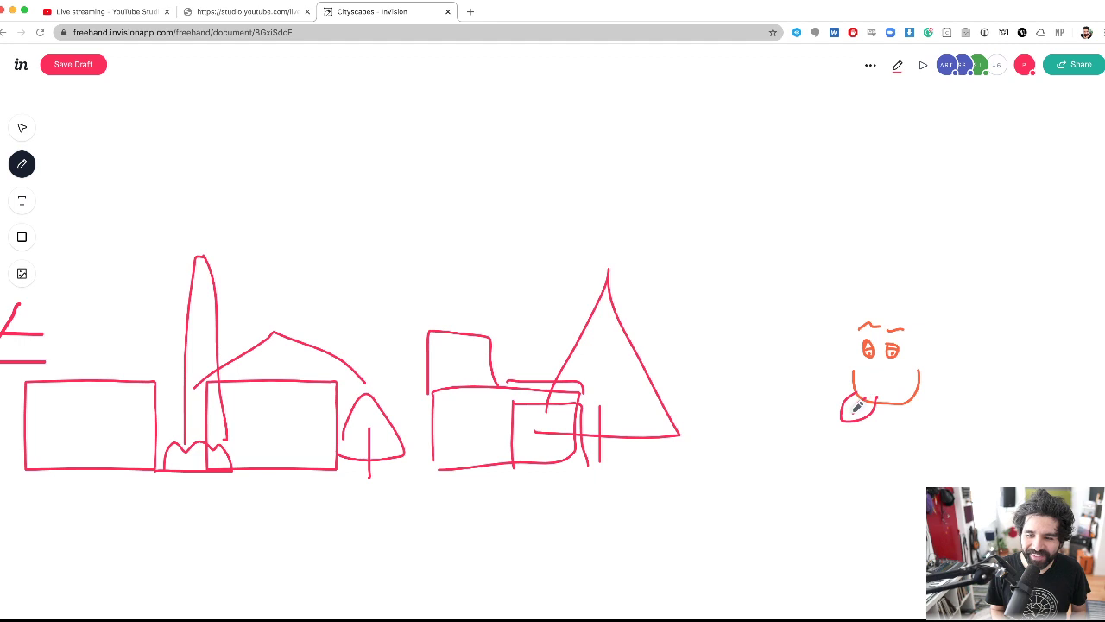
scroll(634, 358, left, 10)
scroll(633, 357, down, 3)
scroll(633, 357, left, 3)
scroll(989, 360, up, 5)
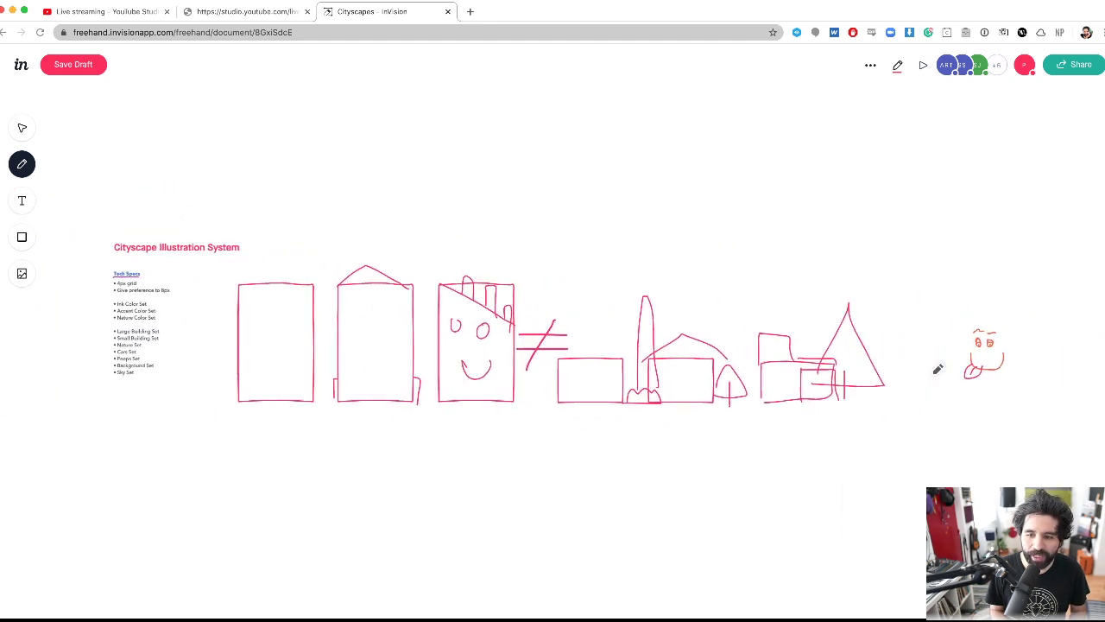
- Sketch a triangular tree with a trunk and a small flat-based bush above the row of small buildings
scroll(856, 349, up, 3)
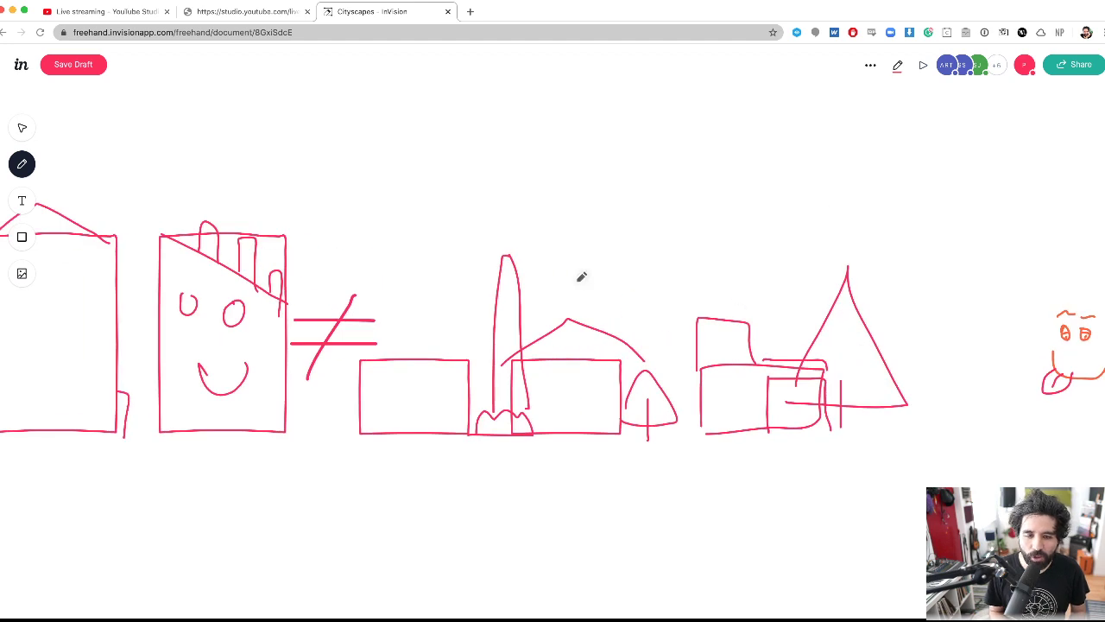
key(super+z)
drag(716, 200, 634, 202)
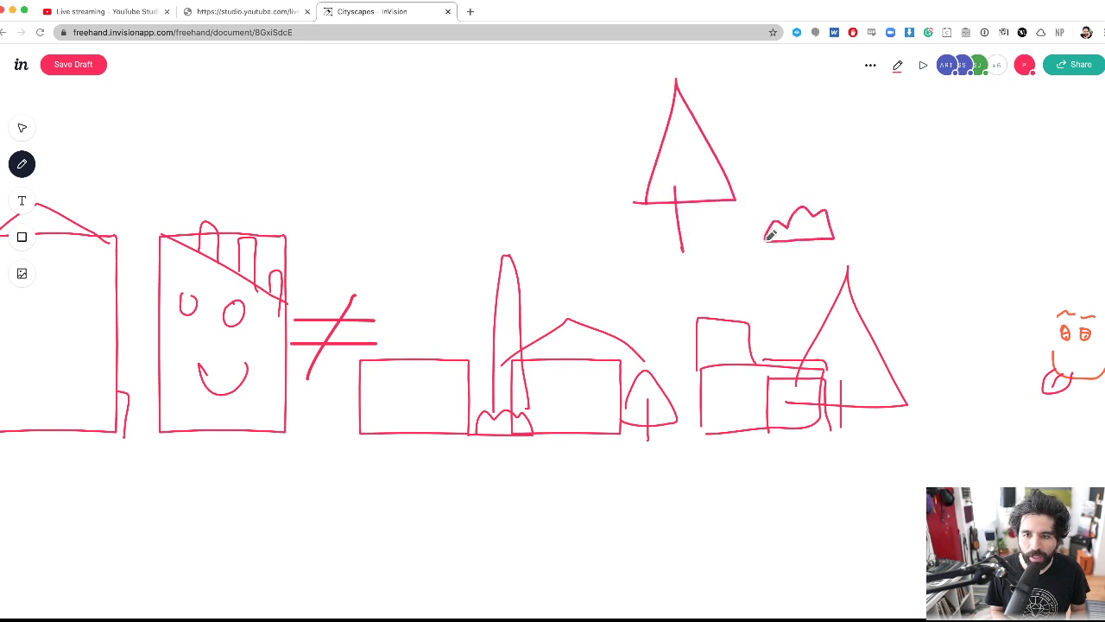
scroll(770, 235, right, 5)
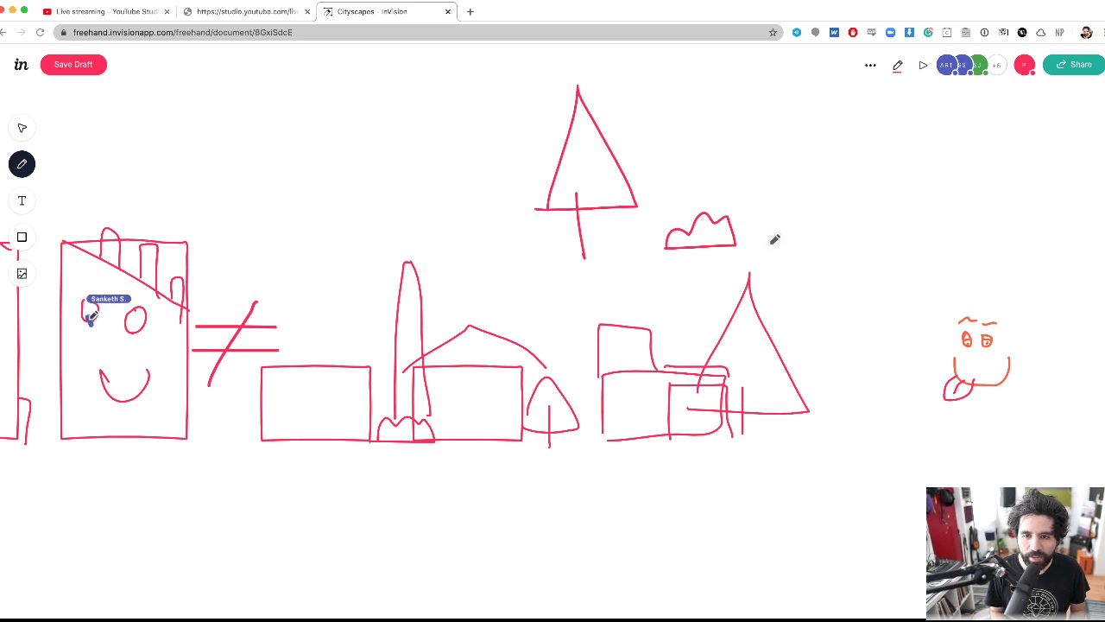
- Draw a nose on the smiling face of the third large building and return to the Tech Specs list
scroll(756, 227, left, 15)
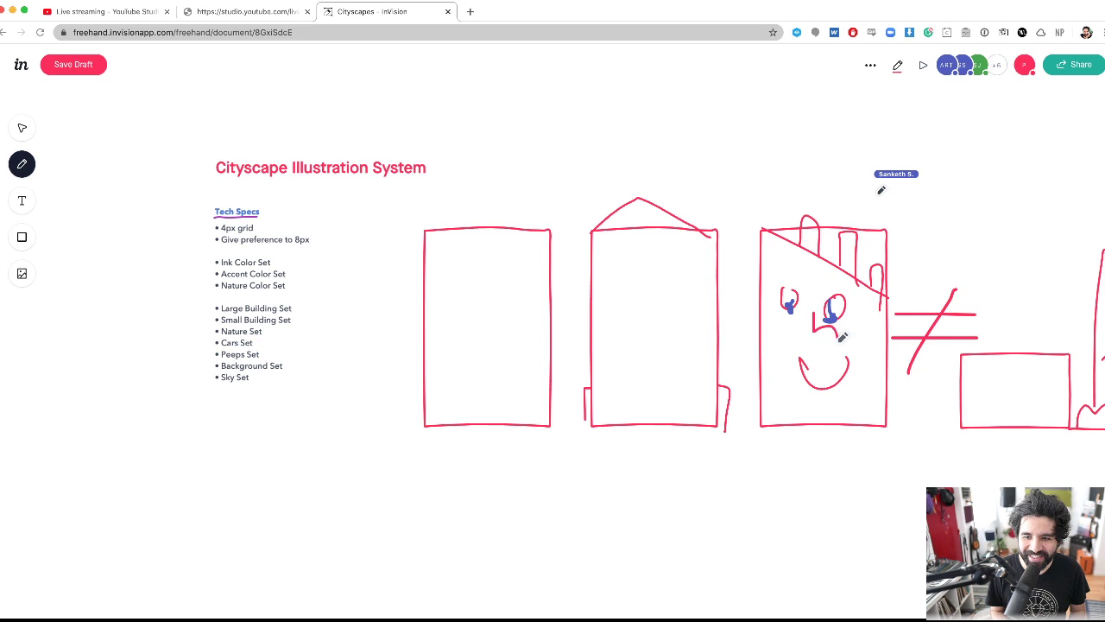
scroll(685, 312, left, 5)
scroll(685, 312, right, 8)
scroll(684, 313, right, 5)
scroll(684, 313, down, 4)
scroll(685, 313, left, 10)
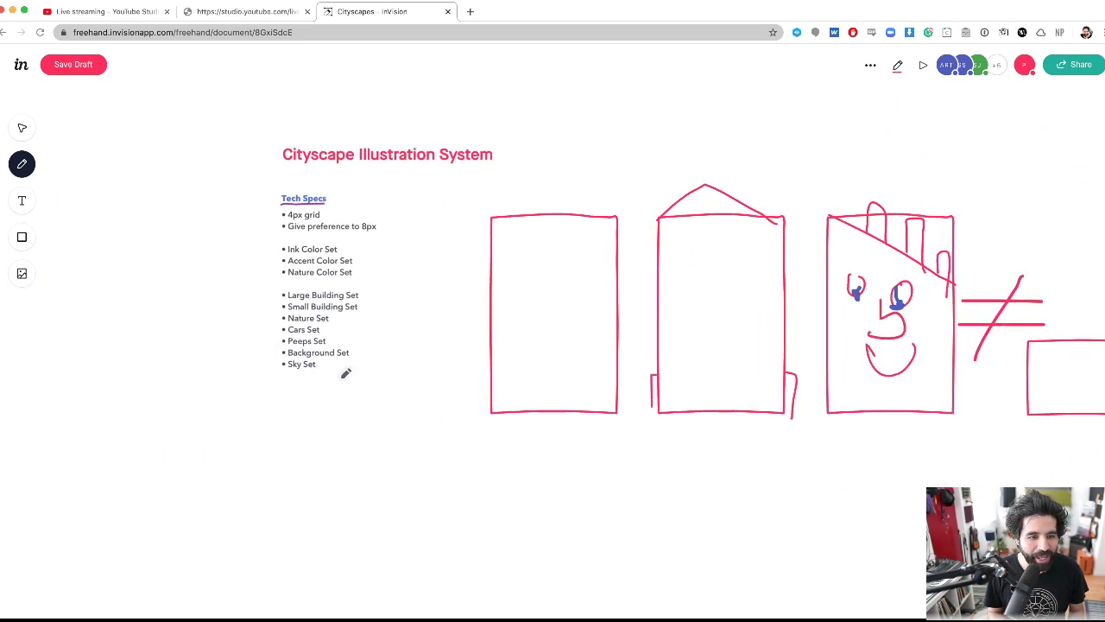
- Sketch a car with two round wheels, a curved body and a window in front of the first large building
scroll(405, 371, right, 4)
scroll(405, 371, down, 1)
drag(375, 371, 386, 356)
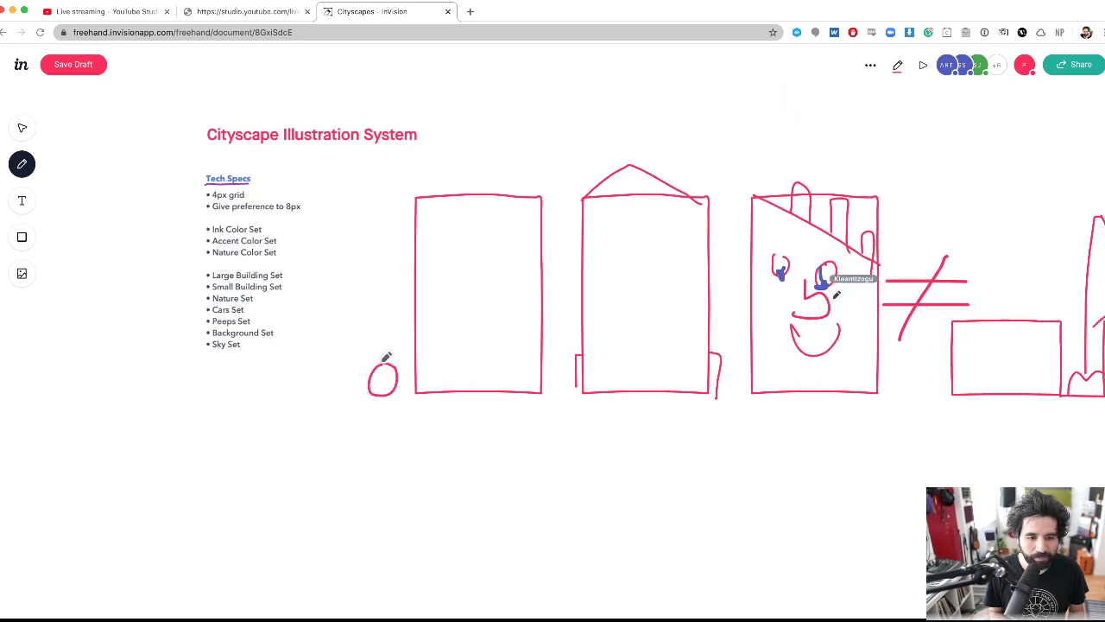
mouse_move(469, 363)
mouse_down()
mouse_move(486, 370)
mouse_move(471, 366)
mouse_up()
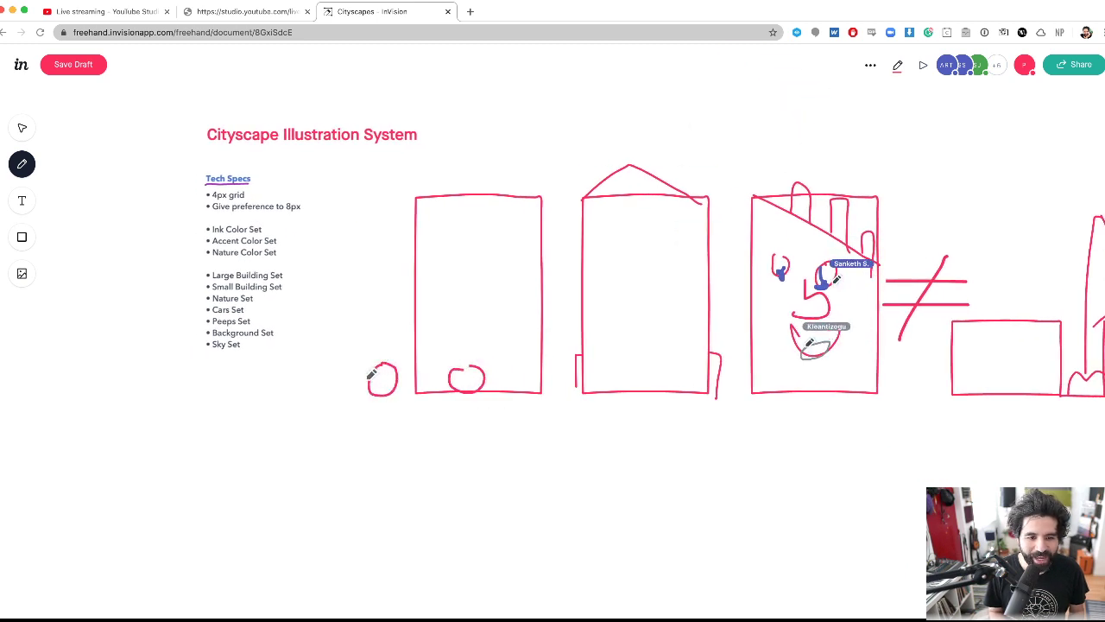
mouse_move(354, 358)
mouse_down()
mouse_move(401, 320)
mouse_move(461, 326)
mouse_move(472, 349)
mouse_move(485, 377)
mouse_up()
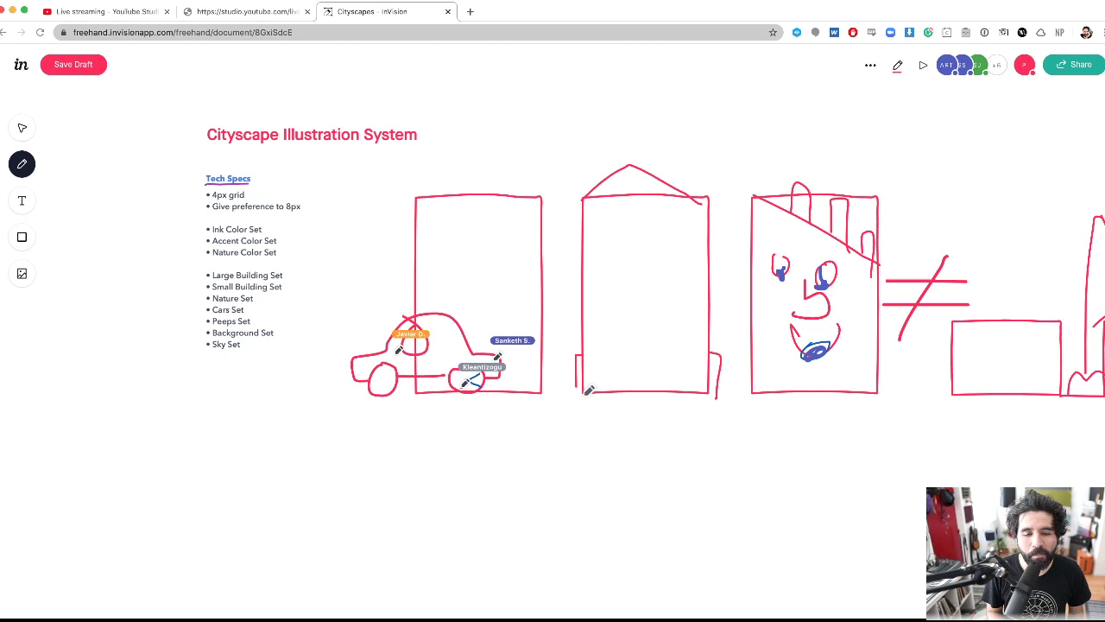
- Mark the Background Set and Sky Set entries in the Tech Specs list with horizontal lines
scroll(589, 390, up, 2)
scroll(539, 377, up, 3)
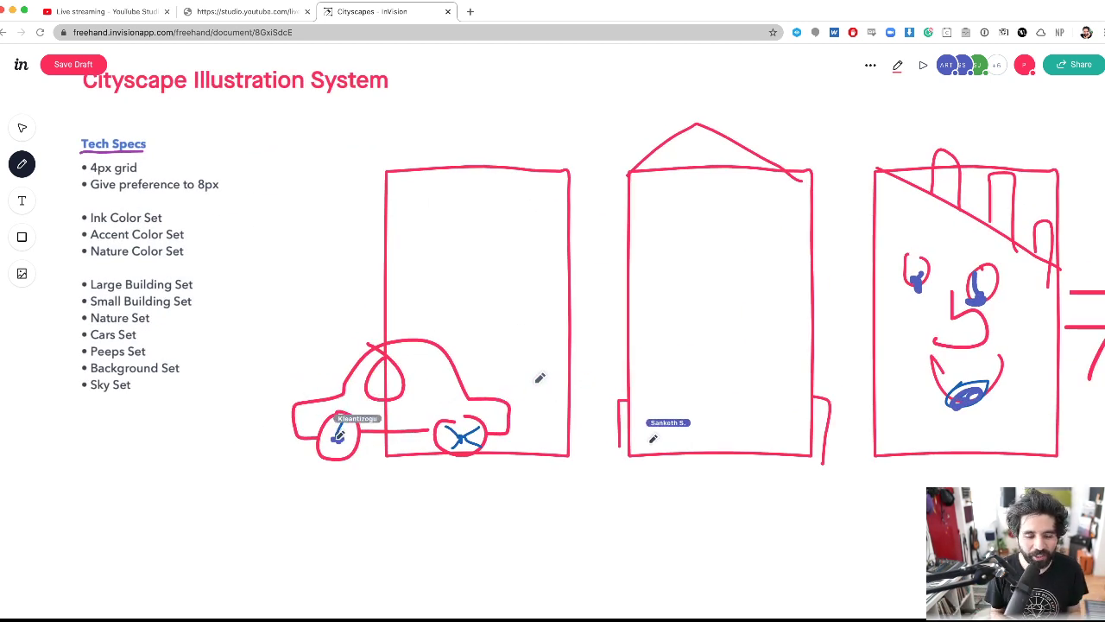
scroll(501, 296, down, 5)
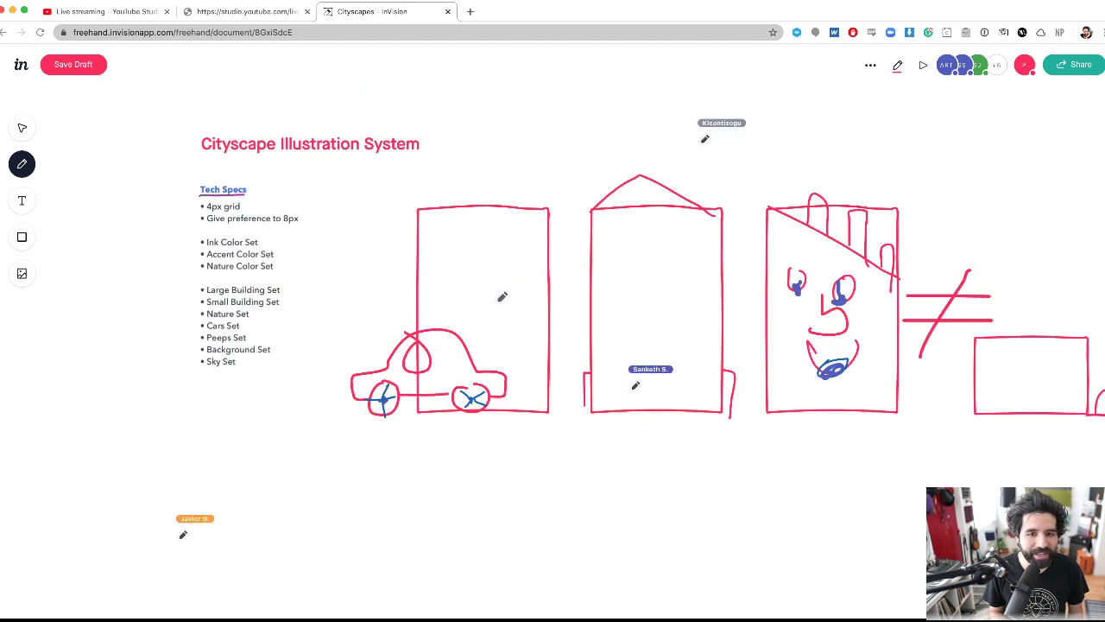
scroll(322, 248, up, 3)
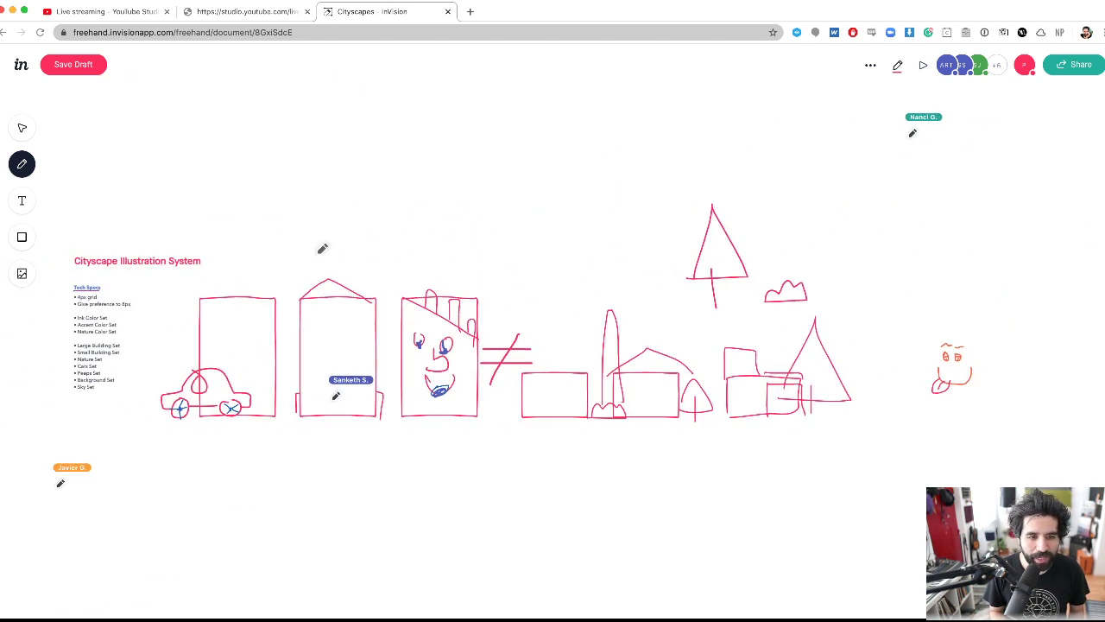
scroll(192, 351, up, 5)
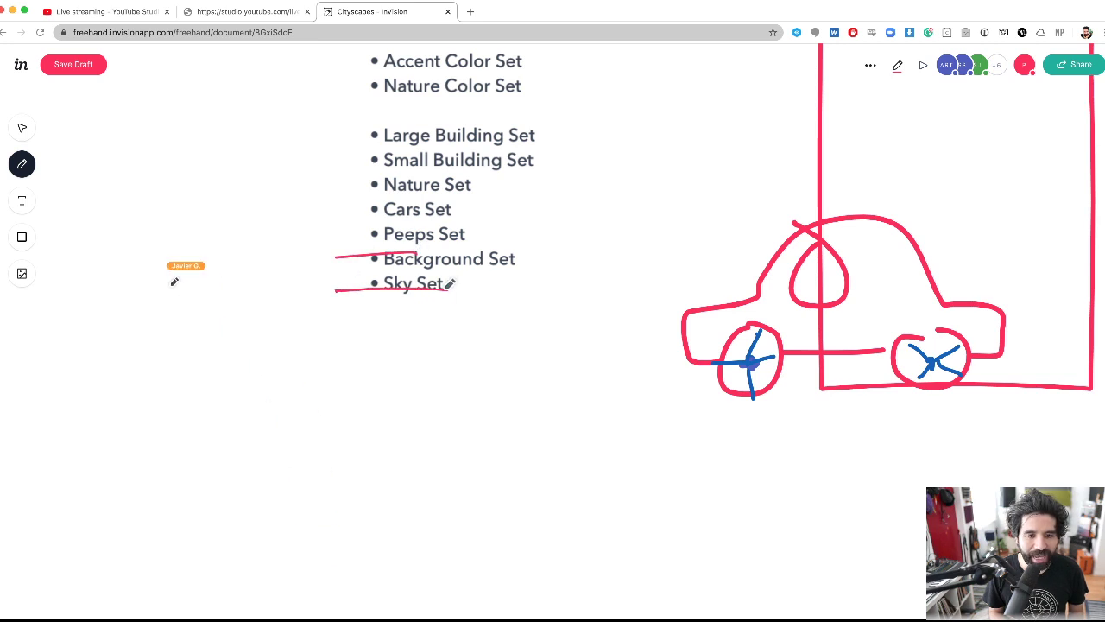
- Sketch a flat-bottomed cloud above the not-equal sign and two birds above the third large building
scroll(450, 281, down, 5)
scroll(518, 255, right, 3)
mouse_move(553, 234)
mouse_down()
mouse_move(582, 221)
mouse_move(599, 192)
mouse_move(648, 218)
mouse_up()
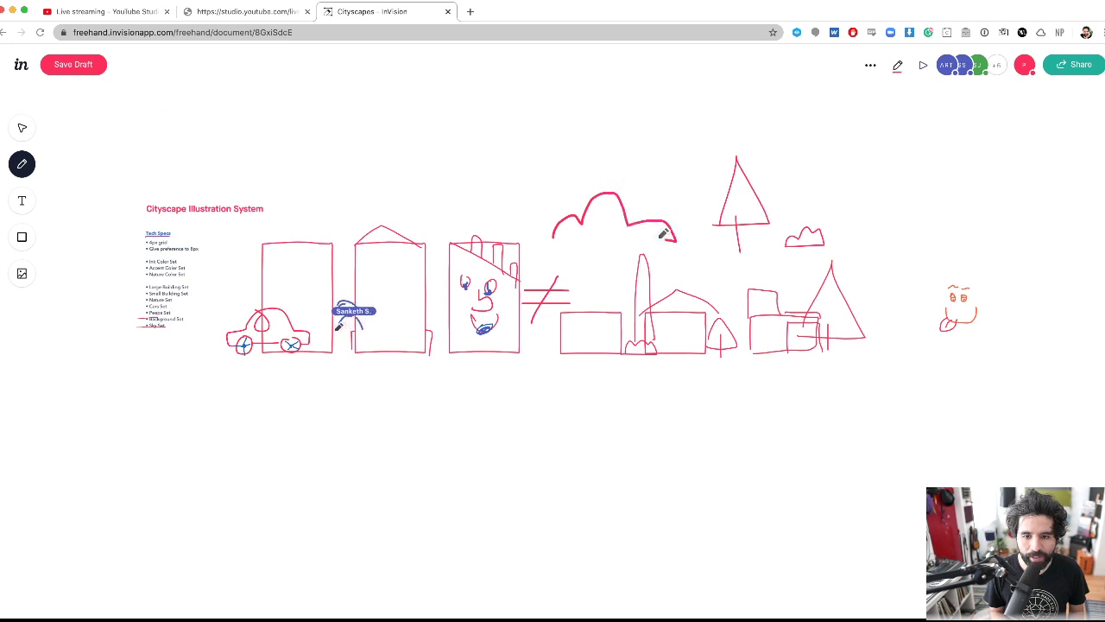
drag(543, 238, 541, 240)
drag(488, 217, 526, 215)
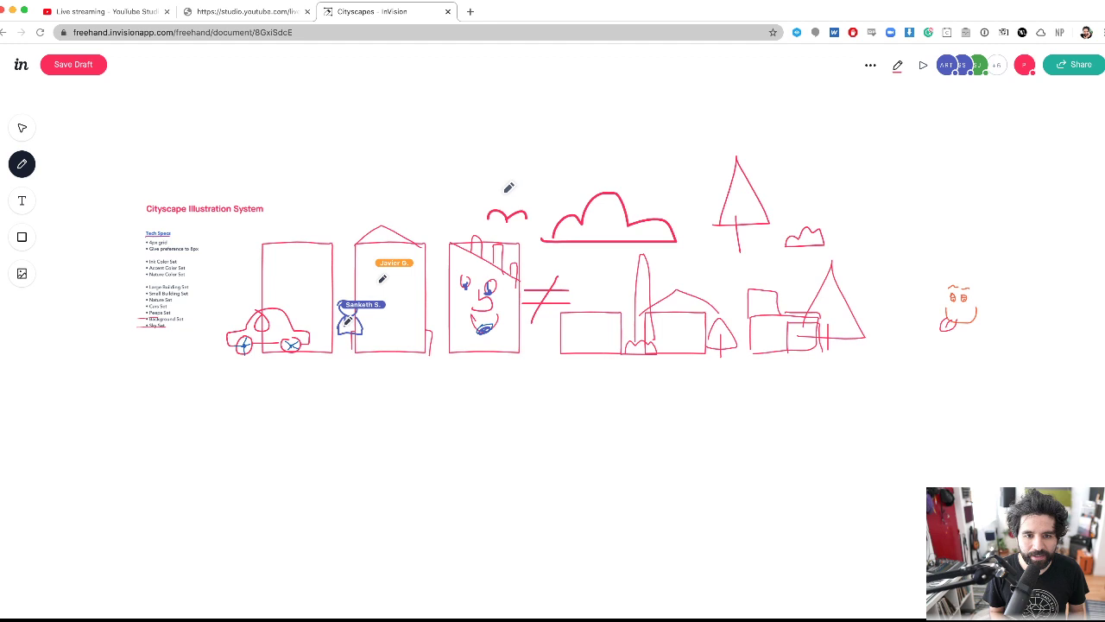
scroll(563, 199, up, 5)
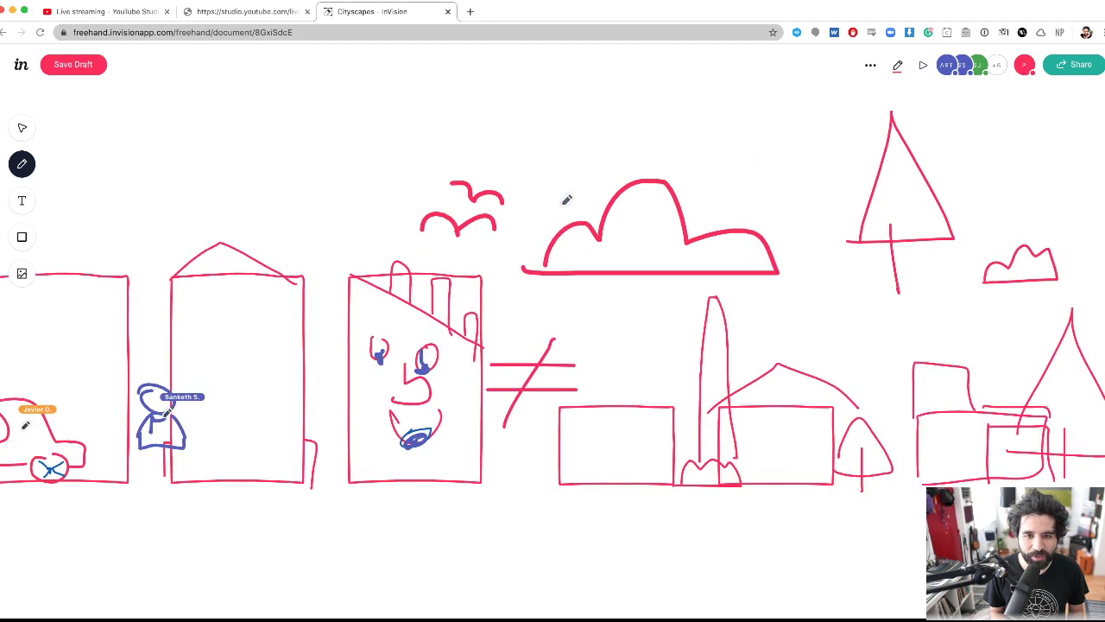
- Sketch a flying saucer with a domed cockpit, an alien face and short hull marks between the cloud and the upper tree
scroll(564, 199, right, 3)
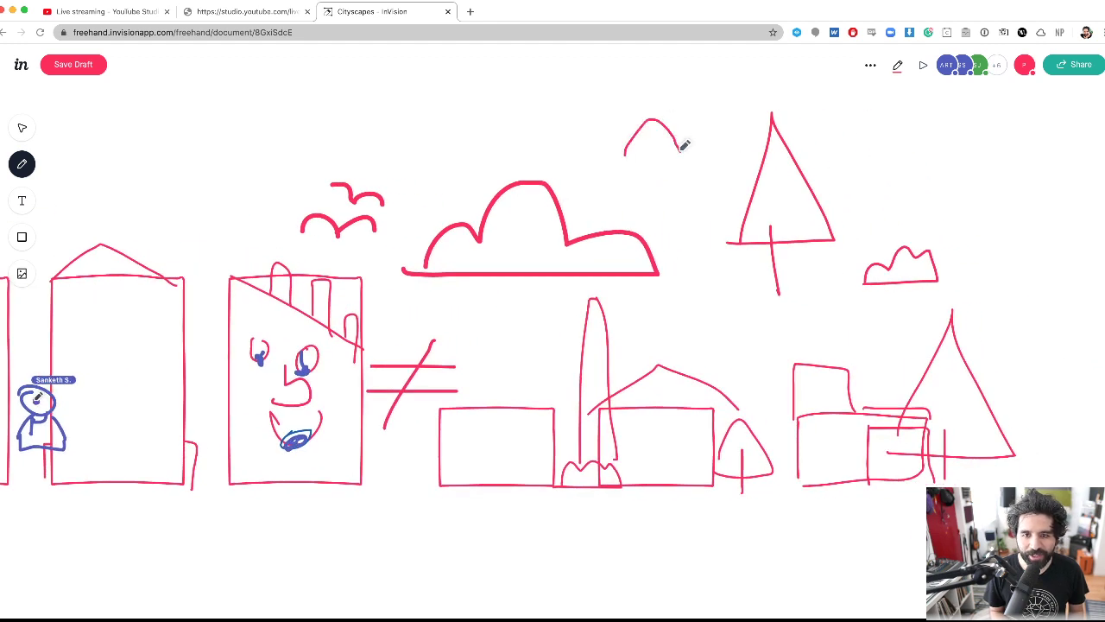
drag(626, 153, 696, 155)
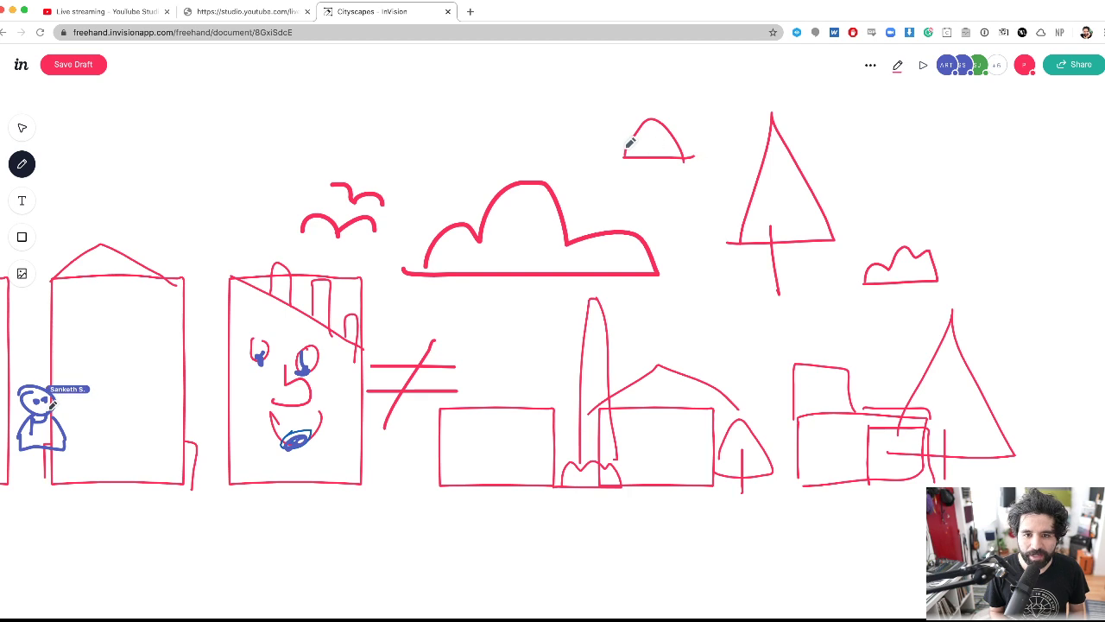
mouse_move(598, 150)
mouse_down()
mouse_move(688, 180)
mouse_move(736, 162)
mouse_move(704, 145)
mouse_move(649, 145)
mouse_move(640, 159)
mouse_move(658, 134)
mouse_move(673, 161)
mouse_move(619, 184)
mouse_move(632, 179)
mouse_move(620, 174)
mouse_move(680, 170)
mouse_move(649, 188)
mouse_up()
scroll(654, 147, up, 5)
drag(511, 243, 493, 250)
drag(594, 253, 595, 281)
drag(674, 248, 701, 264)
drag(773, 237, 820, 218)
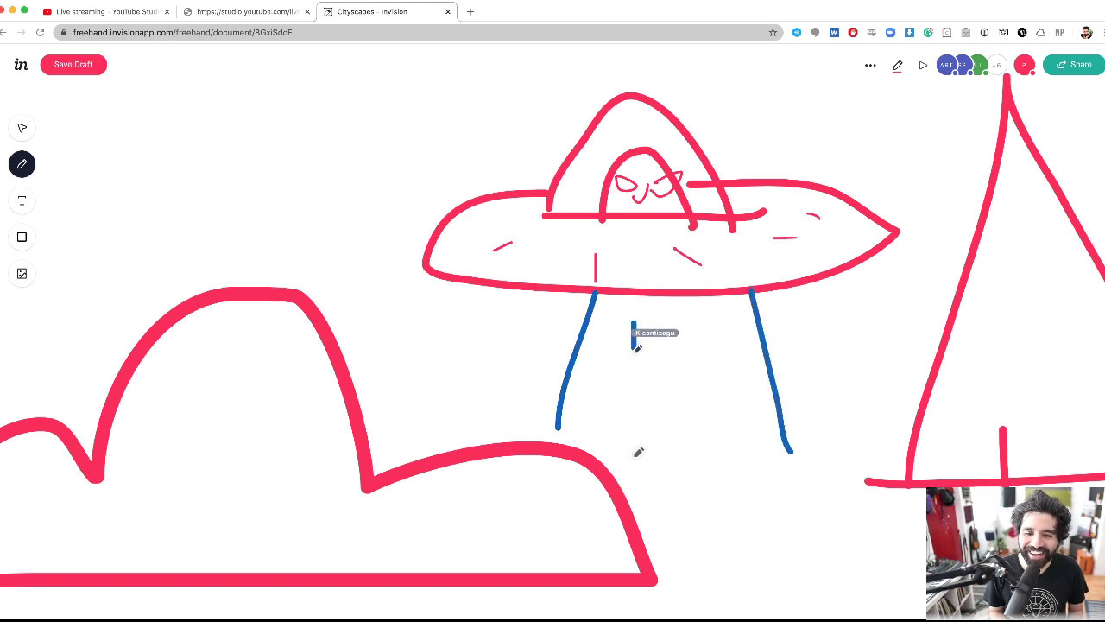
- Sketch a four-legged animal with pointed ears and a simple face beneath the flying saucer's beam
scroll(656, 458, down, 5)
scroll(601, 371, up, 5)
drag(596, 376, 603, 360)
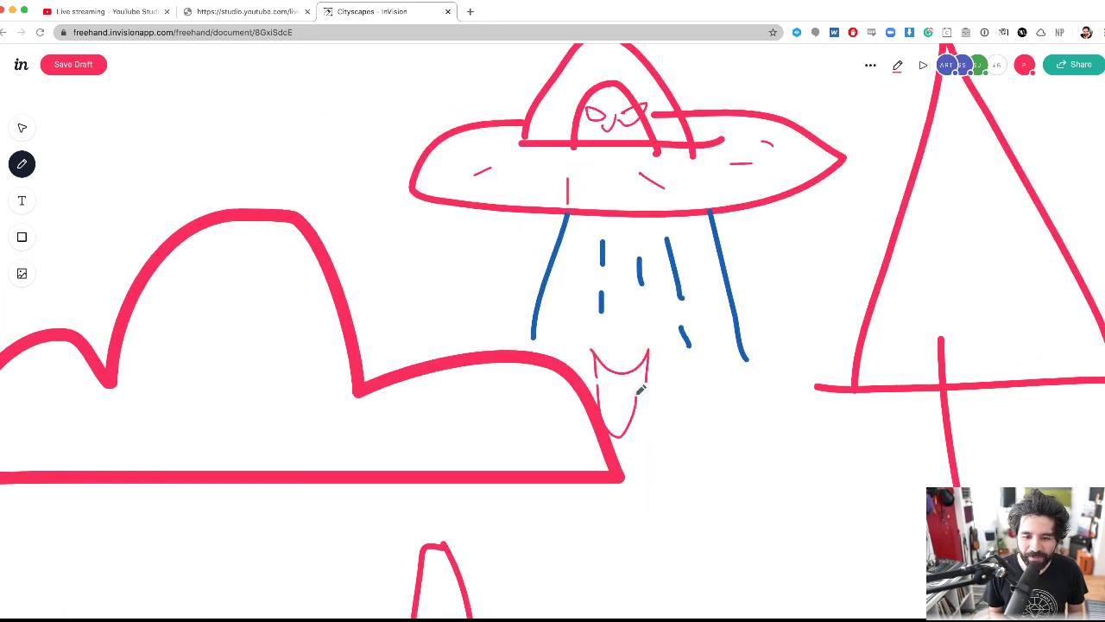
mouse_move(656, 390)
mouse_down()
mouse_move(666, 464)
mouse_move(676, 421)
mouse_move(713, 416)
mouse_up()
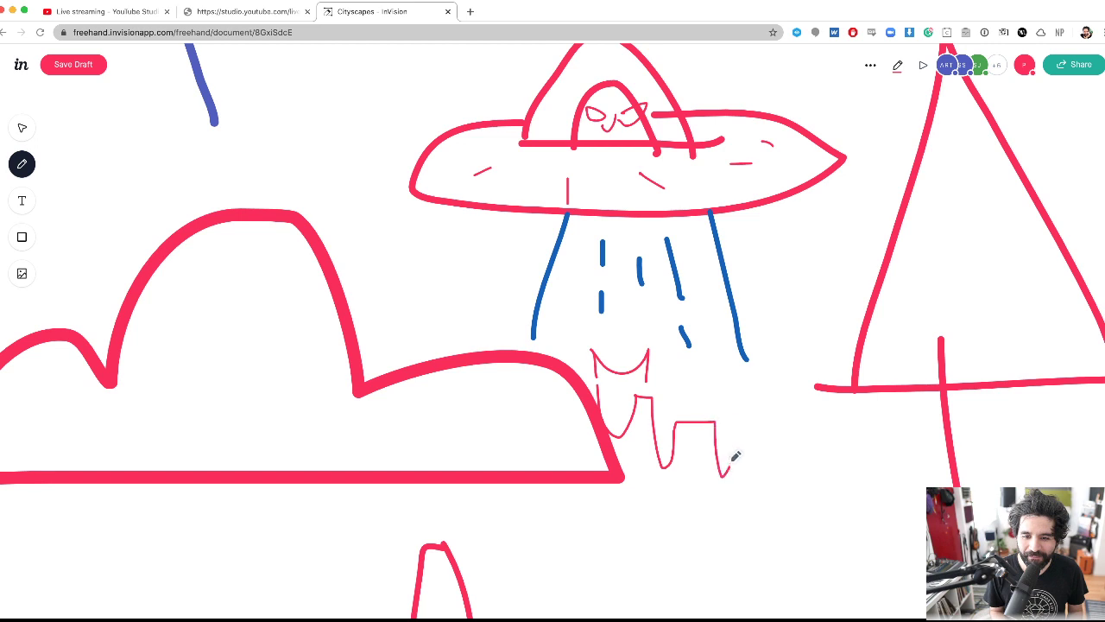
drag(787, 406, 666, 373)
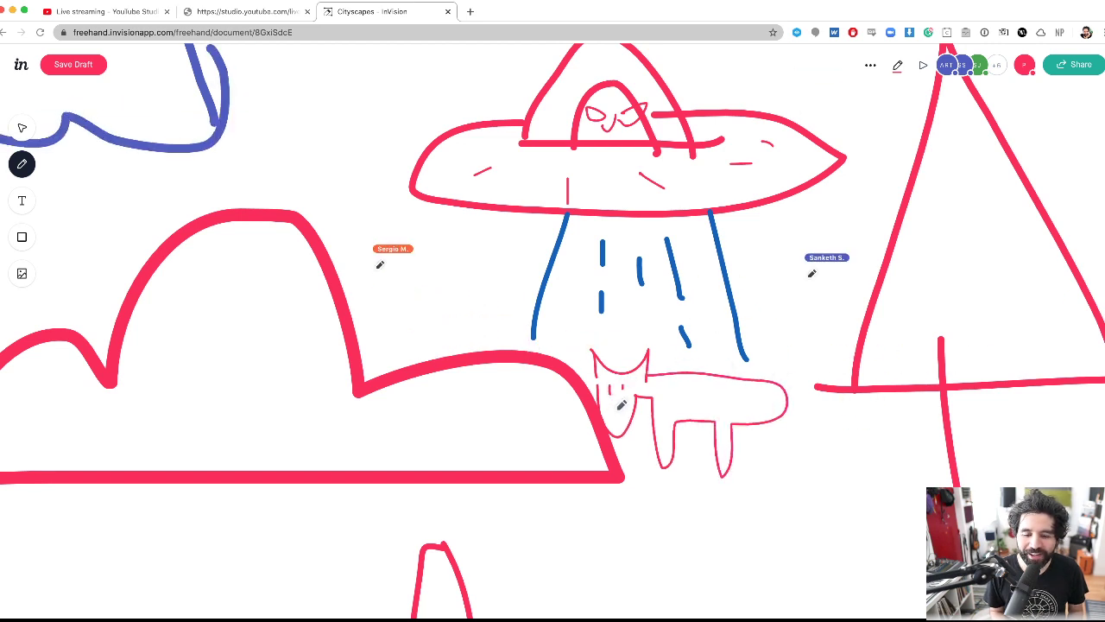
- Sketch a background range of three overlapping pointed mountains beyond the orange face
key(shift+1)
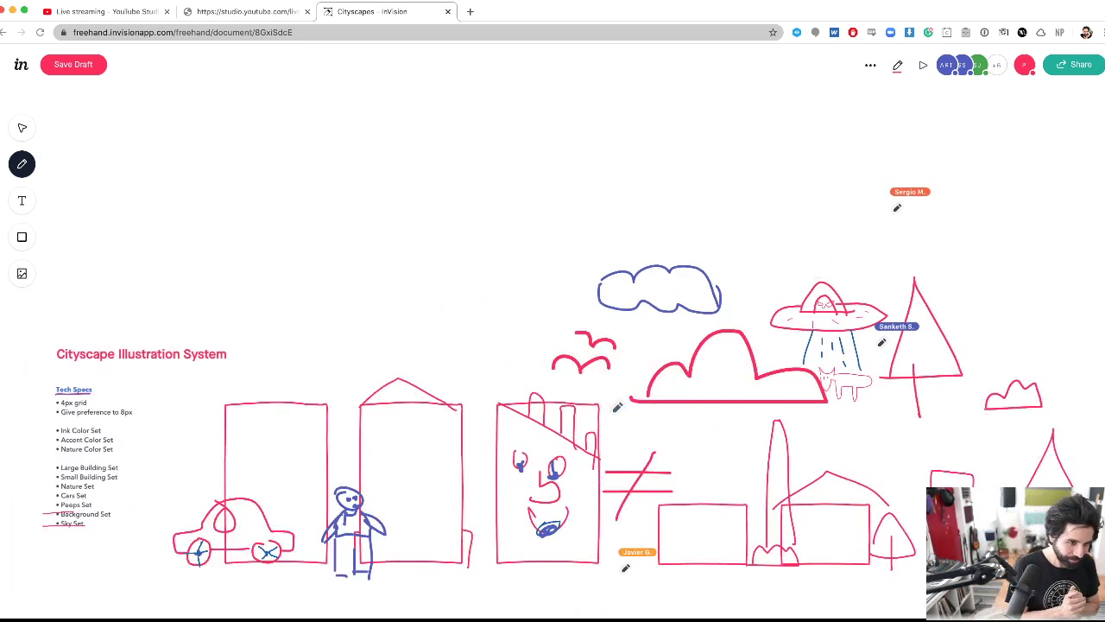
scroll(86, 389, down, 5)
scroll(86, 388, left, 4)
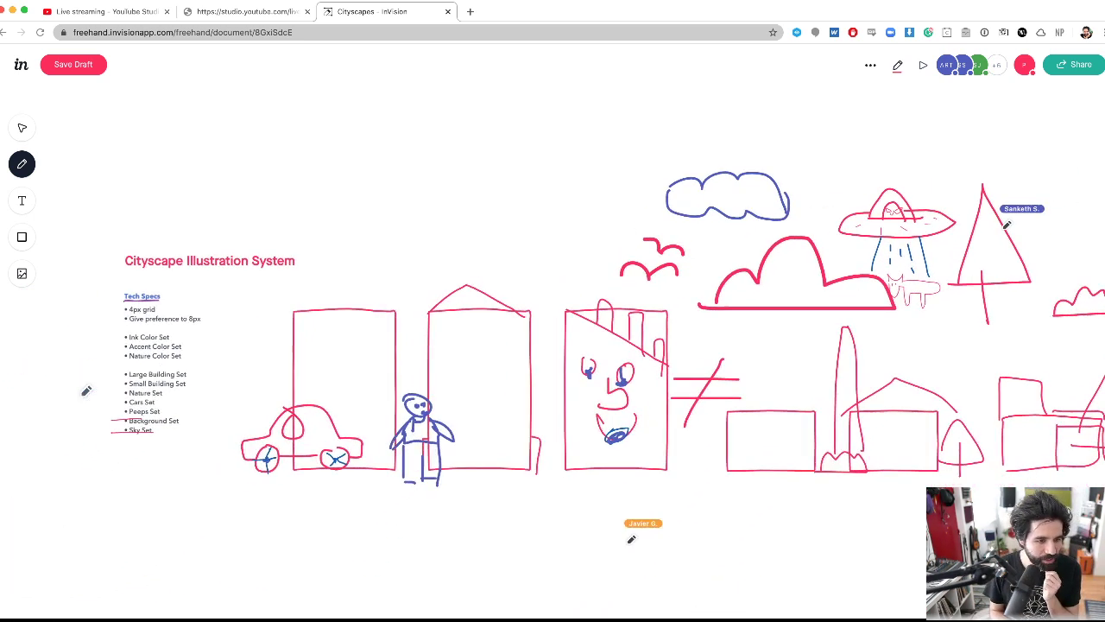
scroll(475, 460, right, 15)
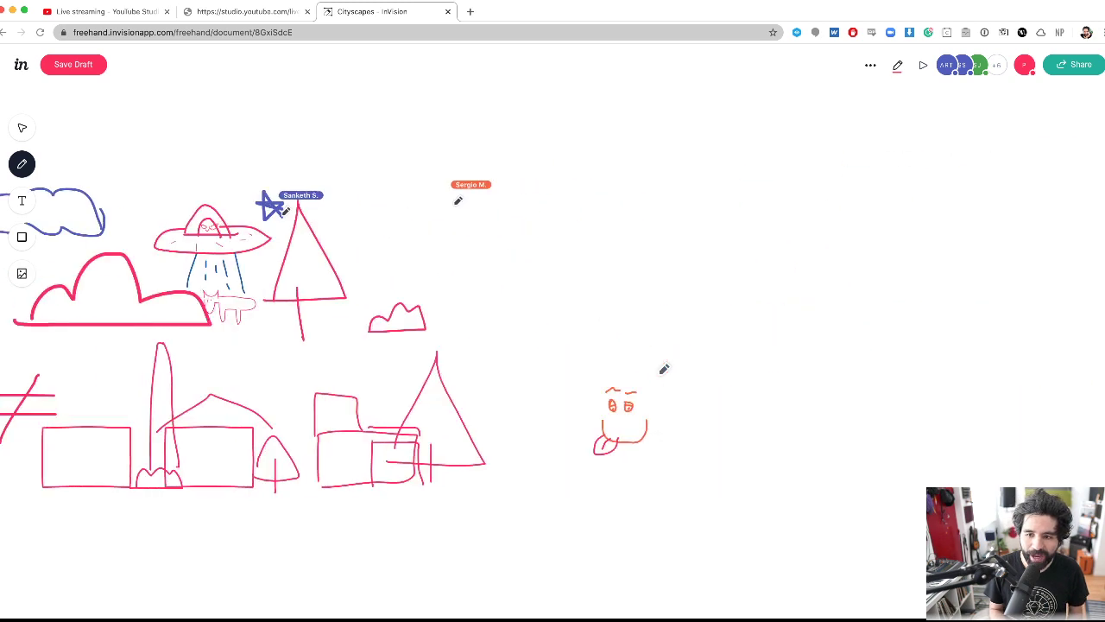
mouse_move(454, 450)
mouse_down()
mouse_move(524, 321)
mouse_move(690, 453)
mouse_up()
mouse_move(636, 401)
mouse_down()
mouse_move(688, 333)
mouse_move(776, 441)
mouse_move(783, 385)
mouse_move(834, 419)
mouse_up()
- Sketch a rounded hill outline beside the pointed mountains, with an extra hill and a stepped silhouette rising behind it
mouse_move(891, 444)
mouse_down()
mouse_move(946, 402)
mouse_move(985, 361)
mouse_move(1014, 359)
mouse_move(1051, 411)
mouse_move(1052, 438)
mouse_up()
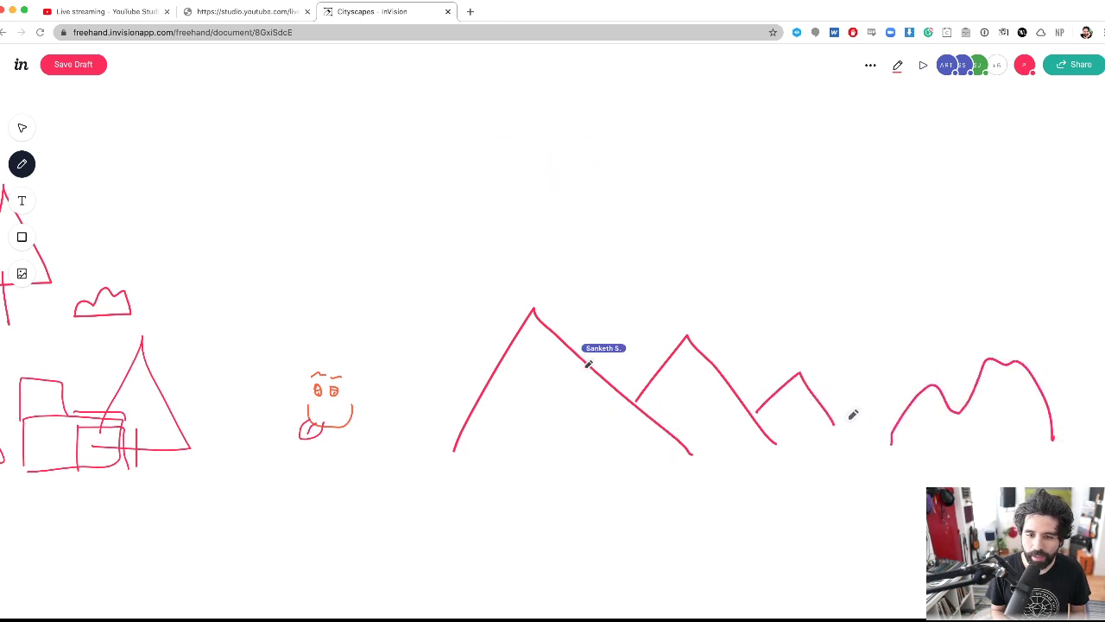
scroll(855, 414, right, 5)
mouse_move(910, 388)
mouse_down()
mouse_move(943, 377)
mouse_move(979, 435)
mouse_up()
mouse_move(830, 386)
mouse_down()
mouse_move(822, 331)
mouse_move(845, 326)
mouse_move(862, 298)
mouse_move(922, 371)
mouse_up()
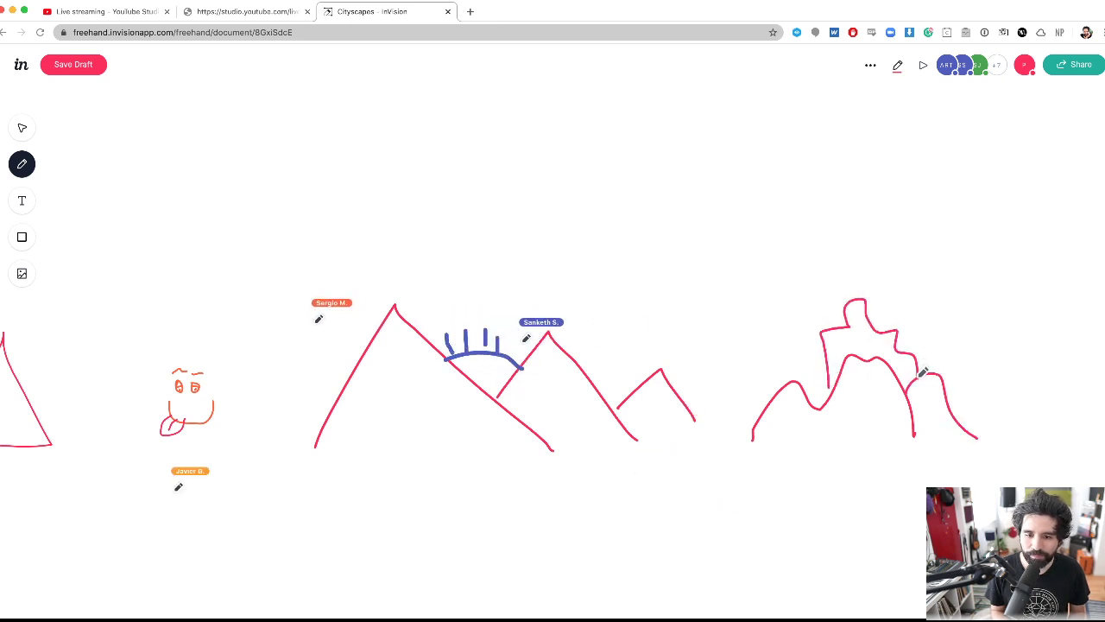
scroll(734, 350, right, 1)
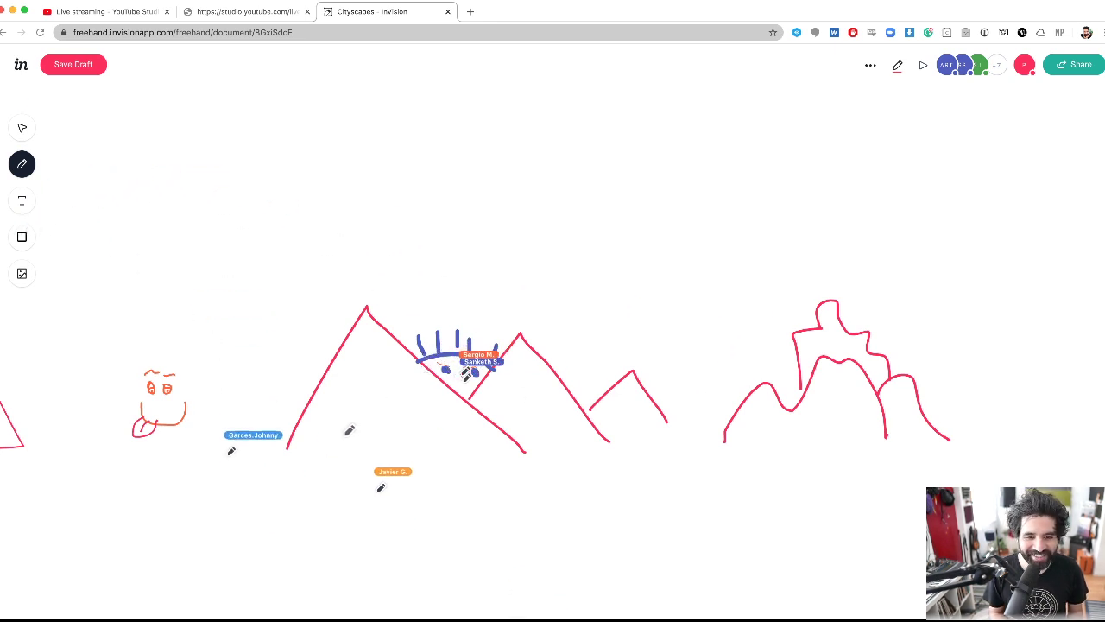
scroll(349, 430, left, 12)
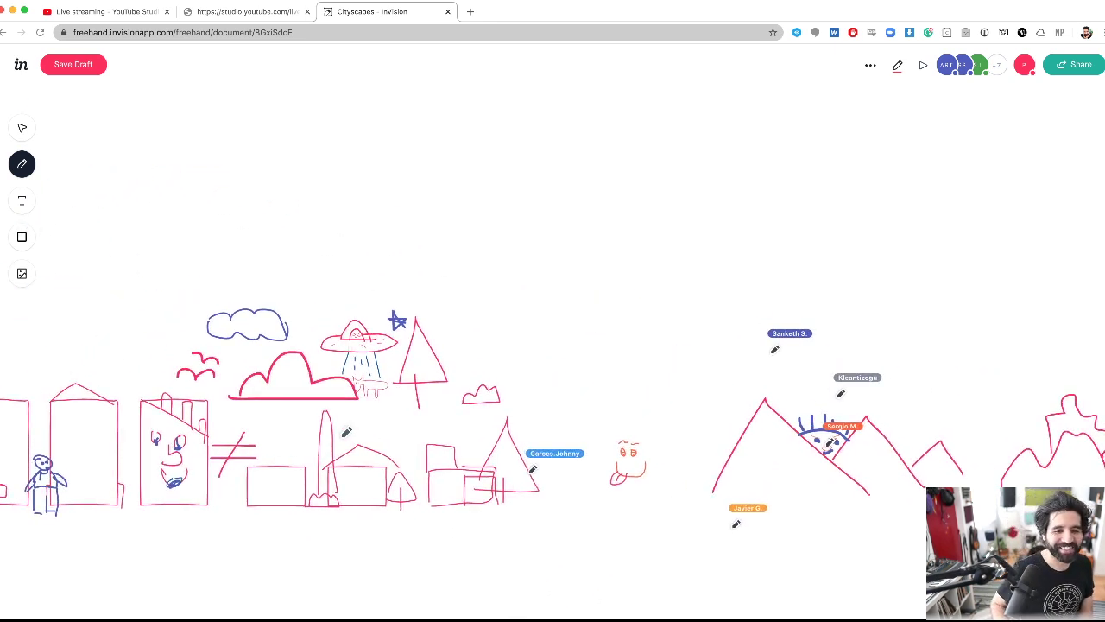
- Sketch a toothed monster peering from behind the tall buildings, with eyes, angry brows, back spikes and a hair tuft
scroll(346, 432, down, 3)
scroll(514, 392, left, 11)
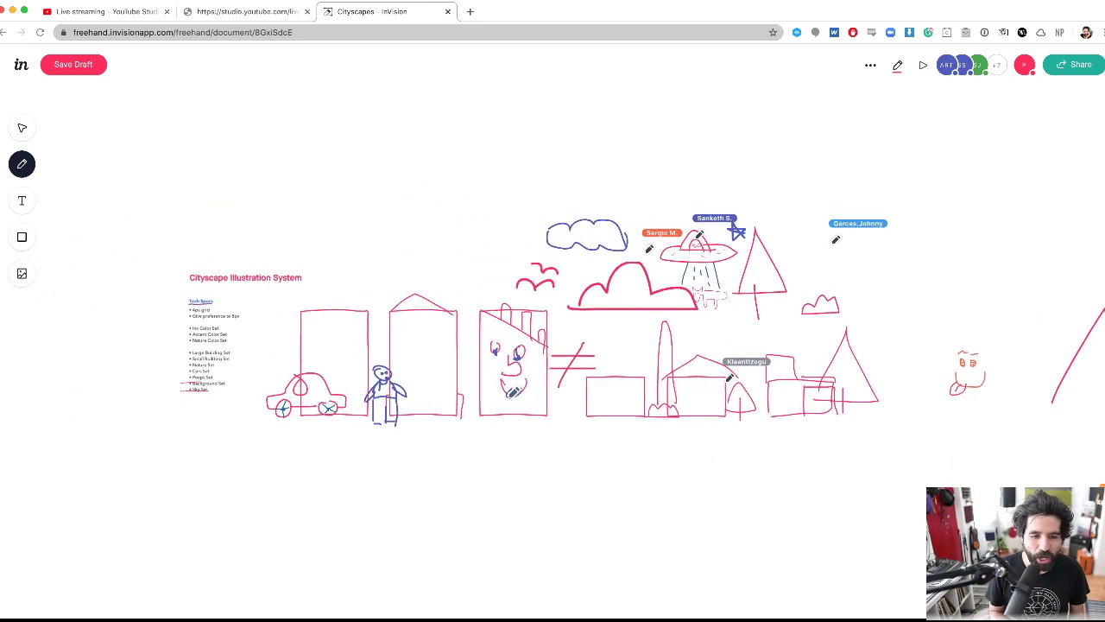
scroll(358, 398, up, 5)
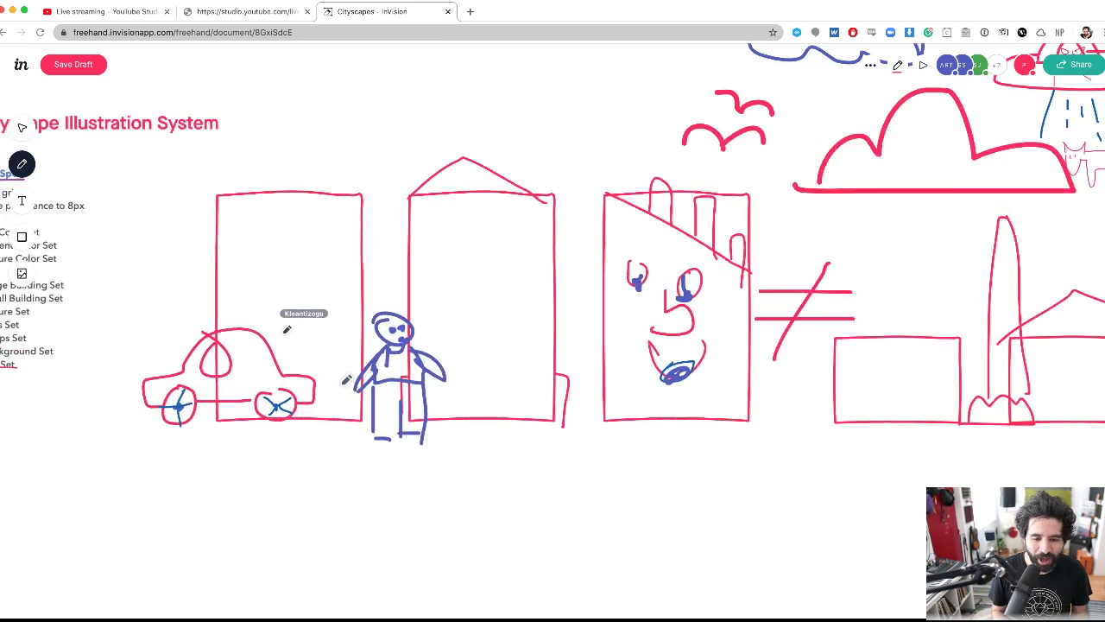
scroll(346, 380, right, 4)
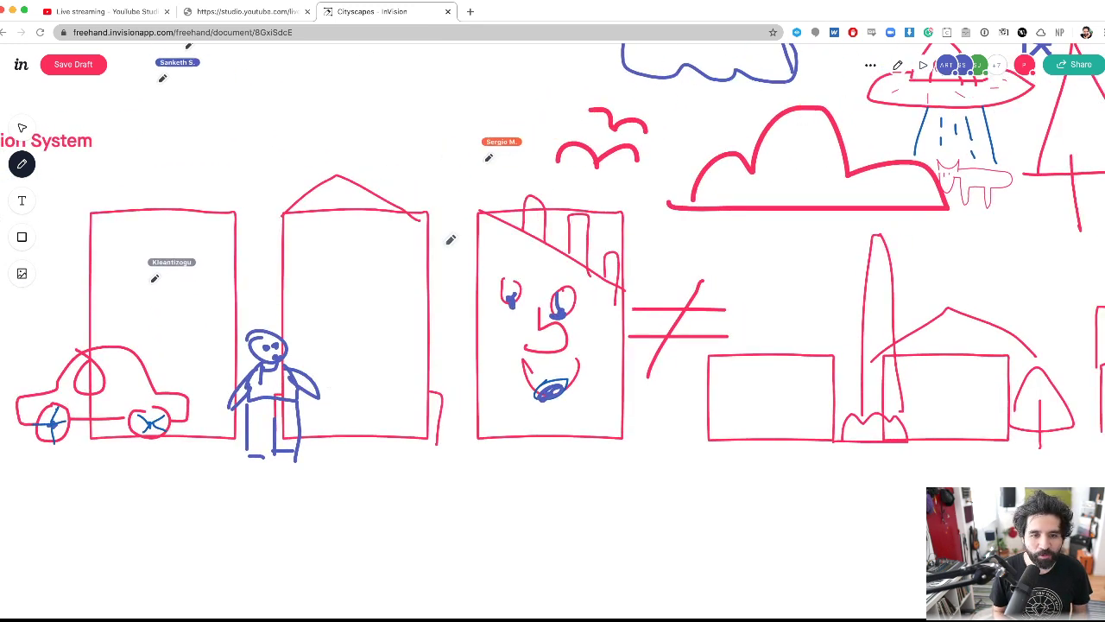
mouse_move(475, 253)
mouse_down()
mouse_move(500, 274)
mouse_move(454, 279)
mouse_up()
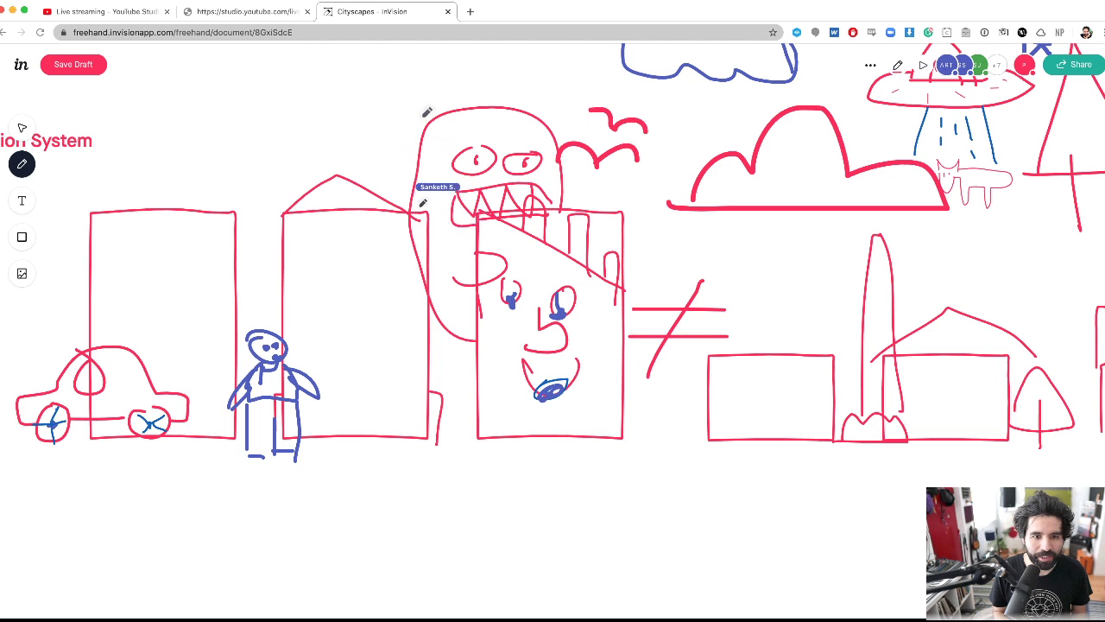
mouse_move(431, 119)
mouse_down()
mouse_move(367, 166)
mouse_move(425, 205)
mouse_move(367, 225)
mouse_move(436, 247)
mouse_up()
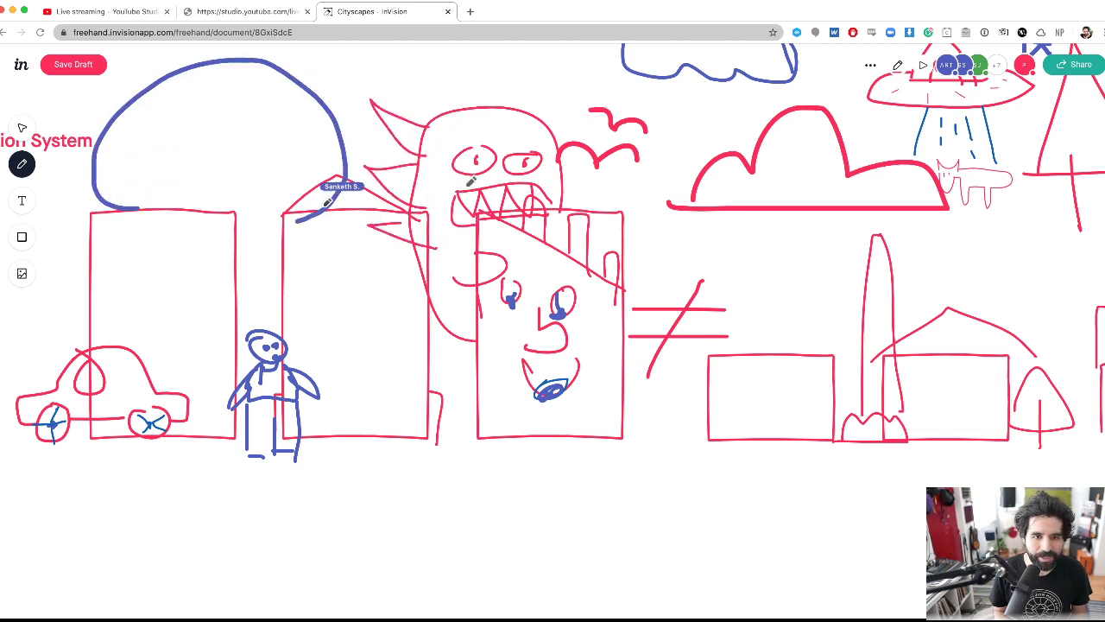
drag(490, 87, 521, 102)
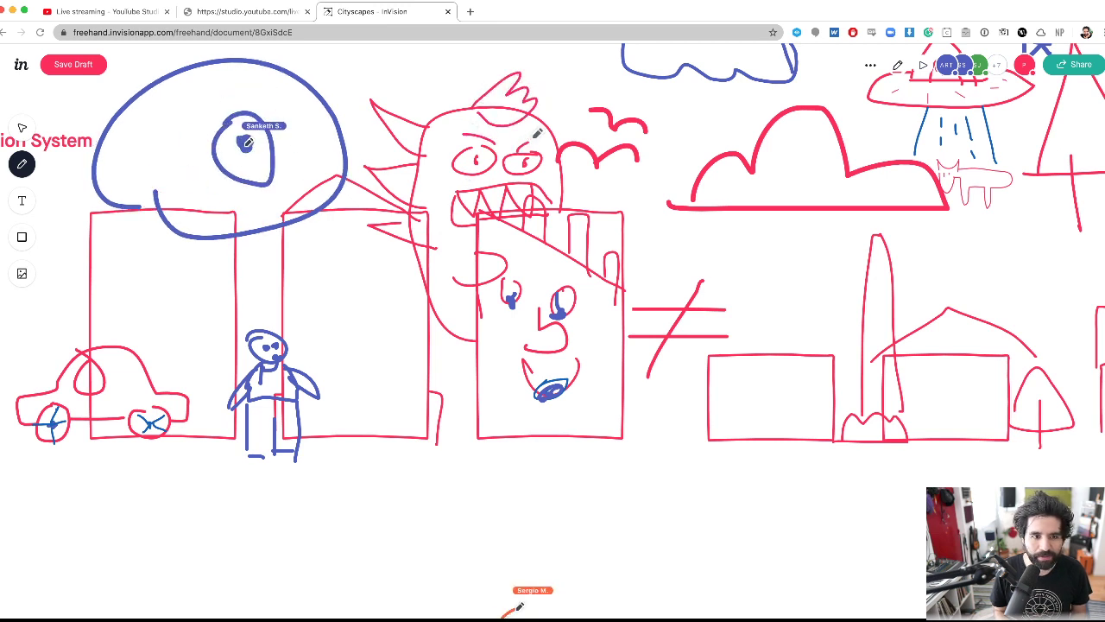
- Handwrite MONSTERS below the Sky Set entry in the tech specs list
scroll(233, 178, down, 10)
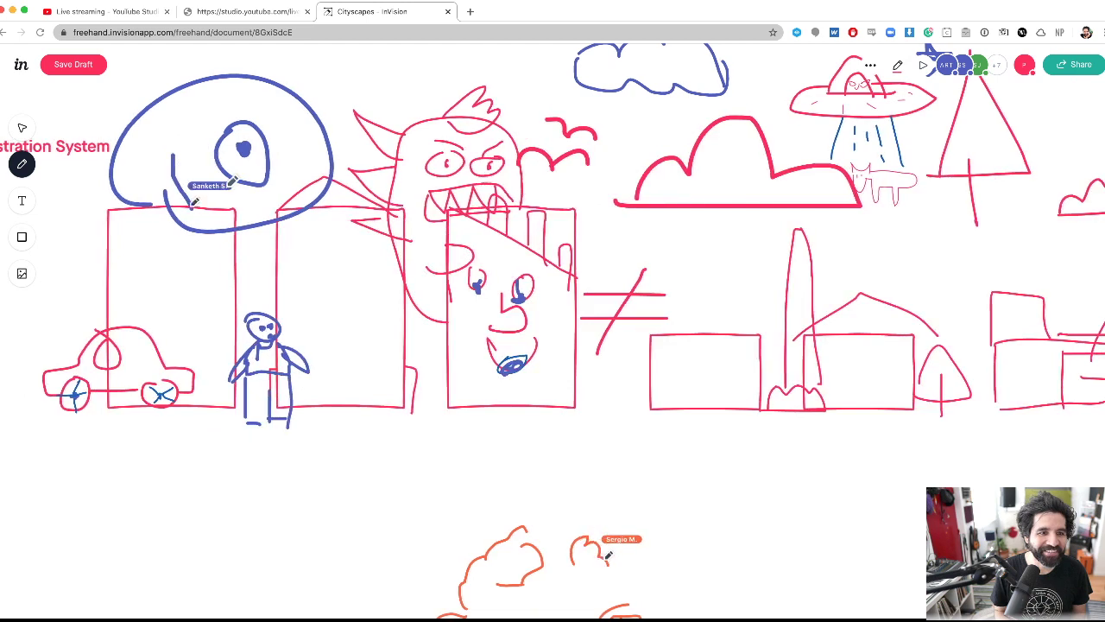
scroll(553, 328, up, 3)
scroll(552, 328, right, 2)
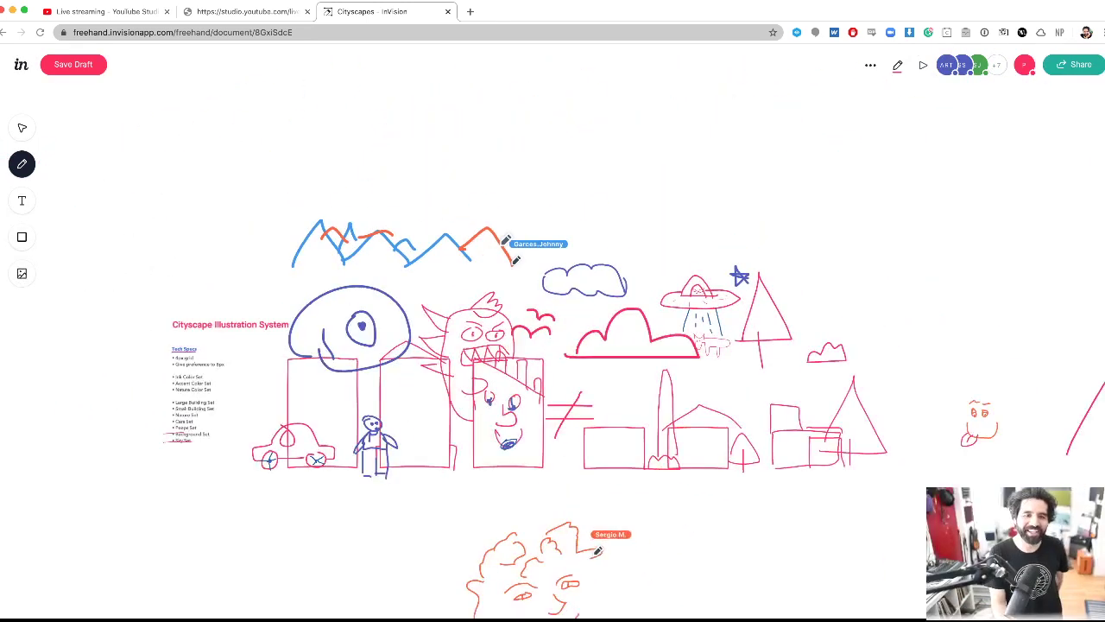
scroll(141, 478, up, 10)
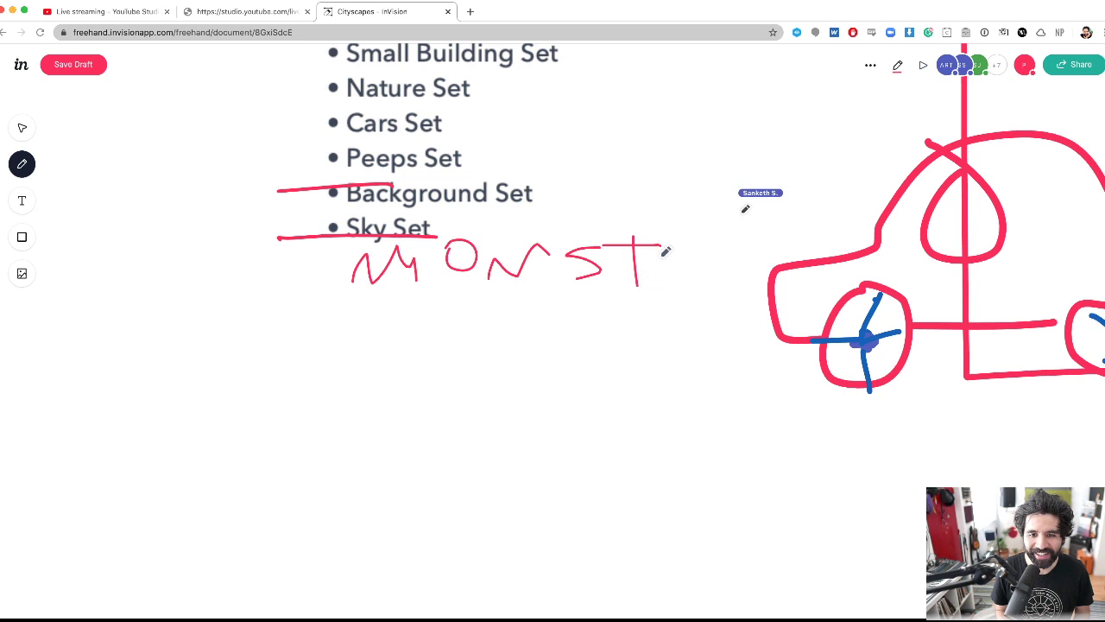
mouse_move(694, 239)
mouse_down()
mouse_move(688, 274)
mouse_move(725, 248)
mouse_move(705, 252)
mouse_move(744, 278)
mouse_up()
drag(770, 231, 748, 285)
scroll(749, 281, down, 5)
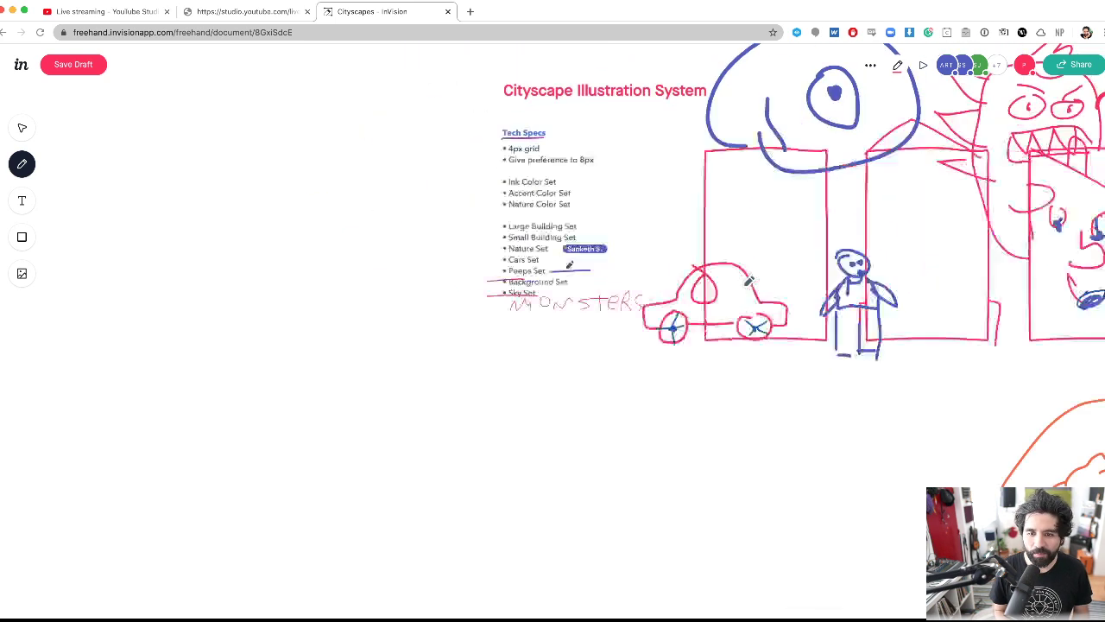
- Switch to Sketch to review the Principles and Tech Specs text, and return to the Freehand drawing
scroll(749, 280, right, 5)
key(super+Tab)
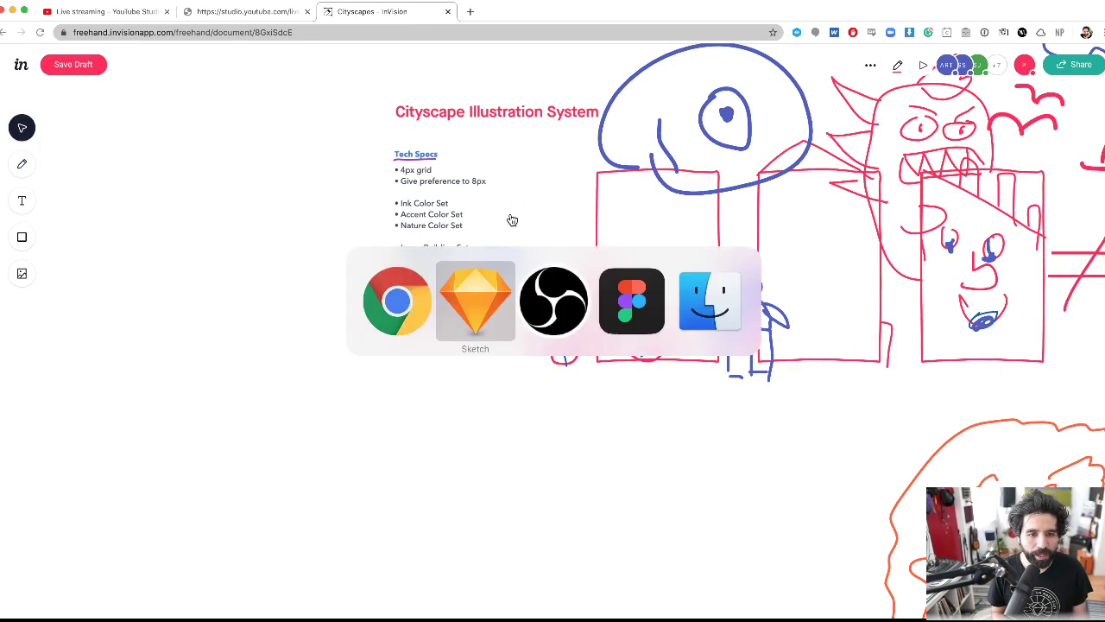
scroll(248, 378, up, 10)
scroll(248, 372, left, 10)
scroll(248, 372, up, 4)
scroll(315, 321, down, 10)
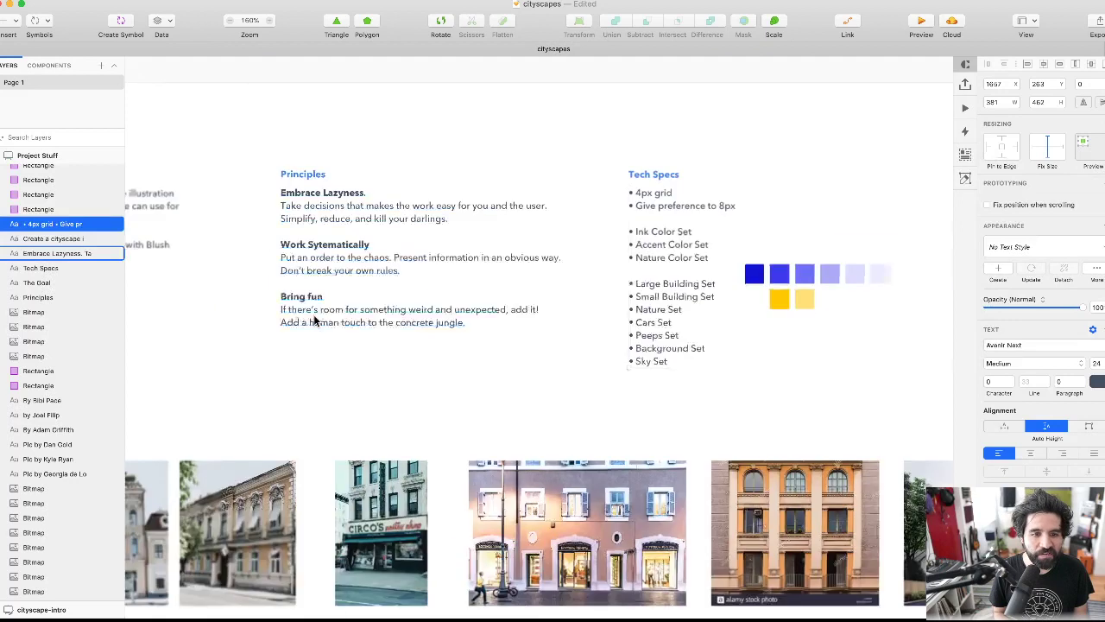
key(super+Tab)
scroll(582, 173, right, 4)
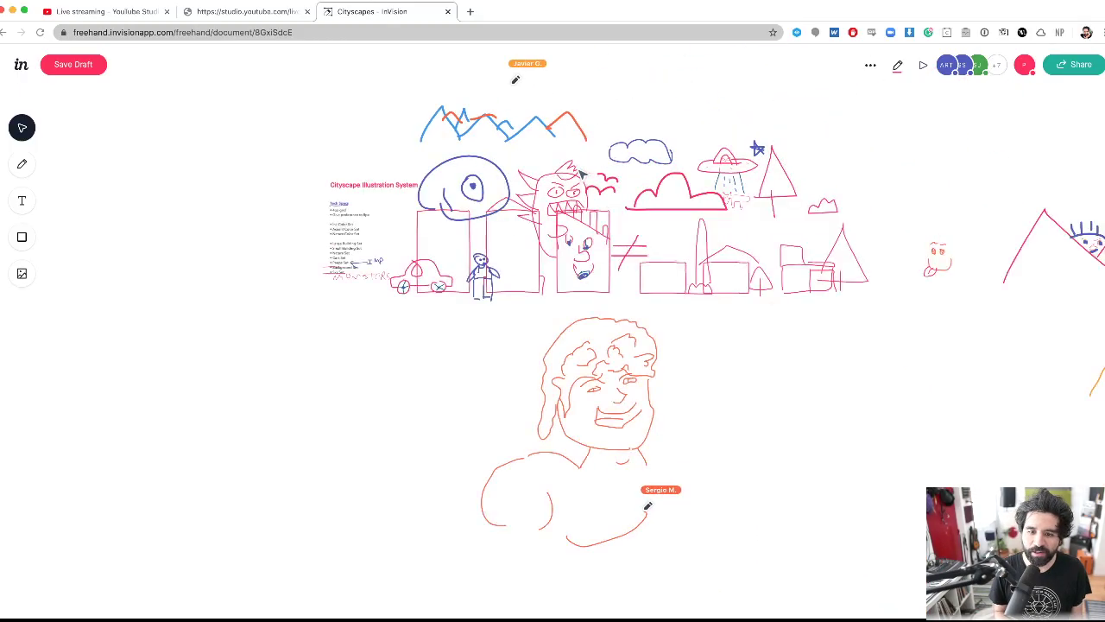
- Add bags around the eyes, a drip shape beside the jaw and drool below the mouth to the orange portrait
scroll(656, 416, up, 5)
scroll(657, 416, down, 3)
scroll(657, 416, right, 1)
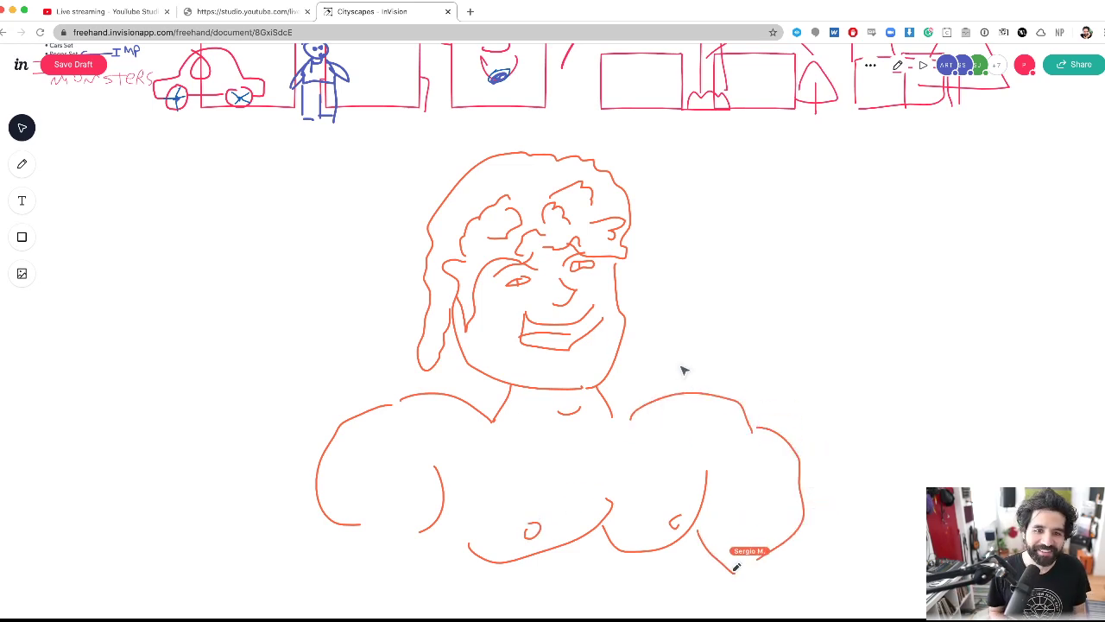
scroll(528, 214, up, 5)
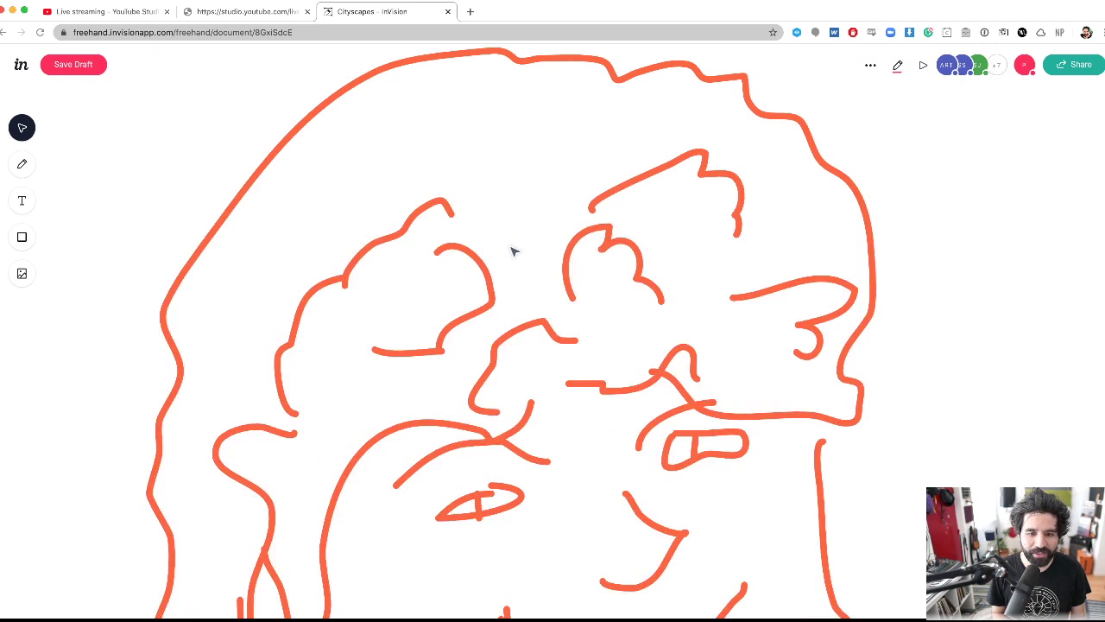
scroll(513, 247, down, 5)
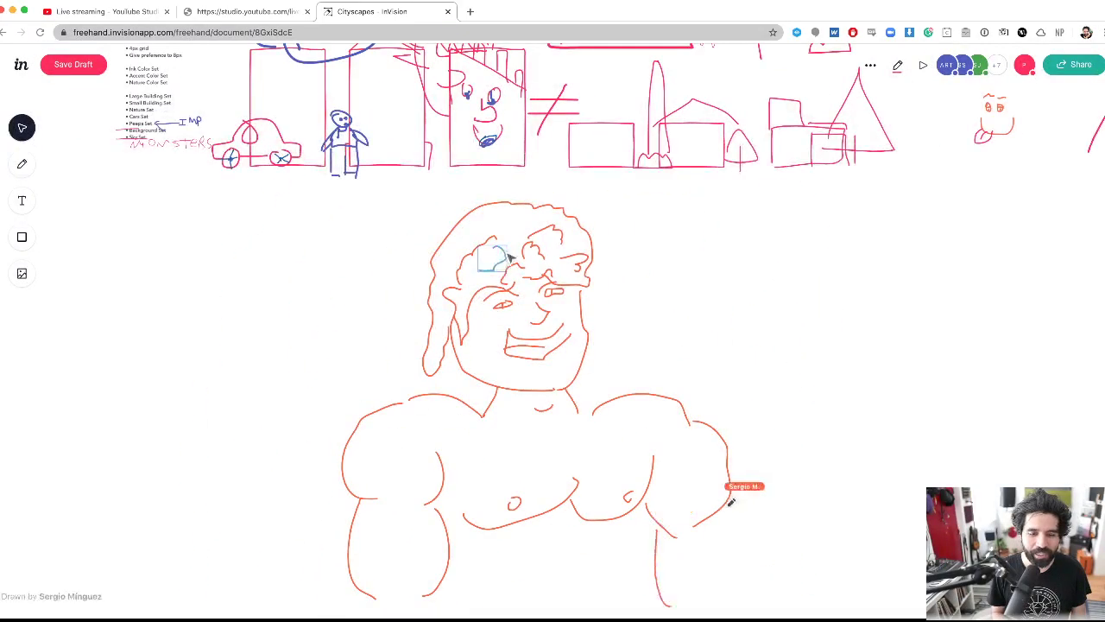
scroll(499, 264, up, 2)
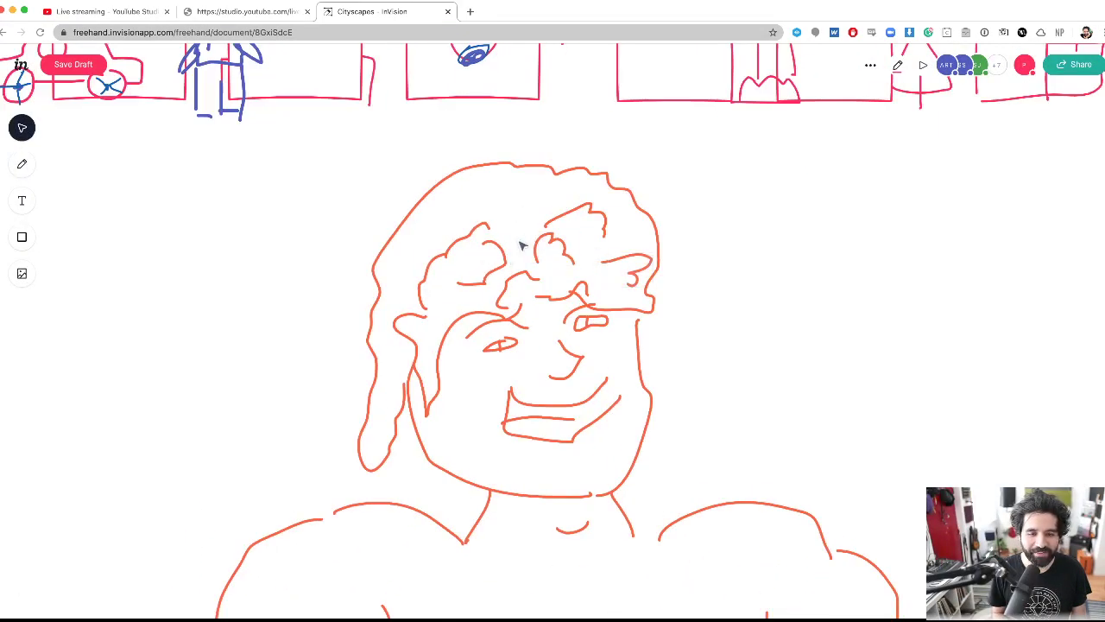
scroll(516, 246, down, 3)
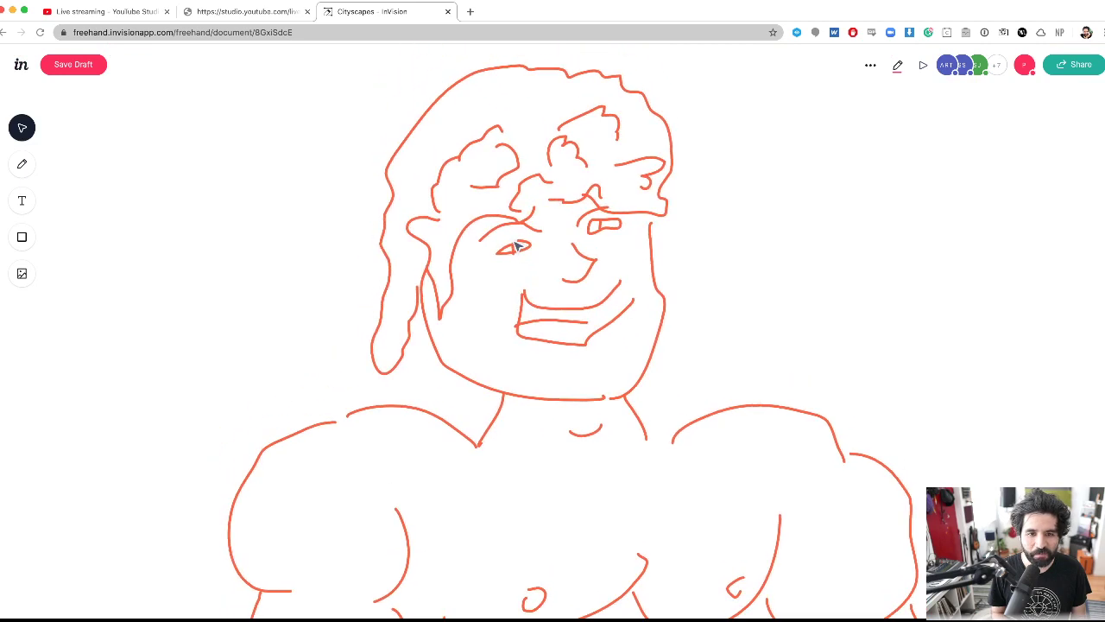
key(p)
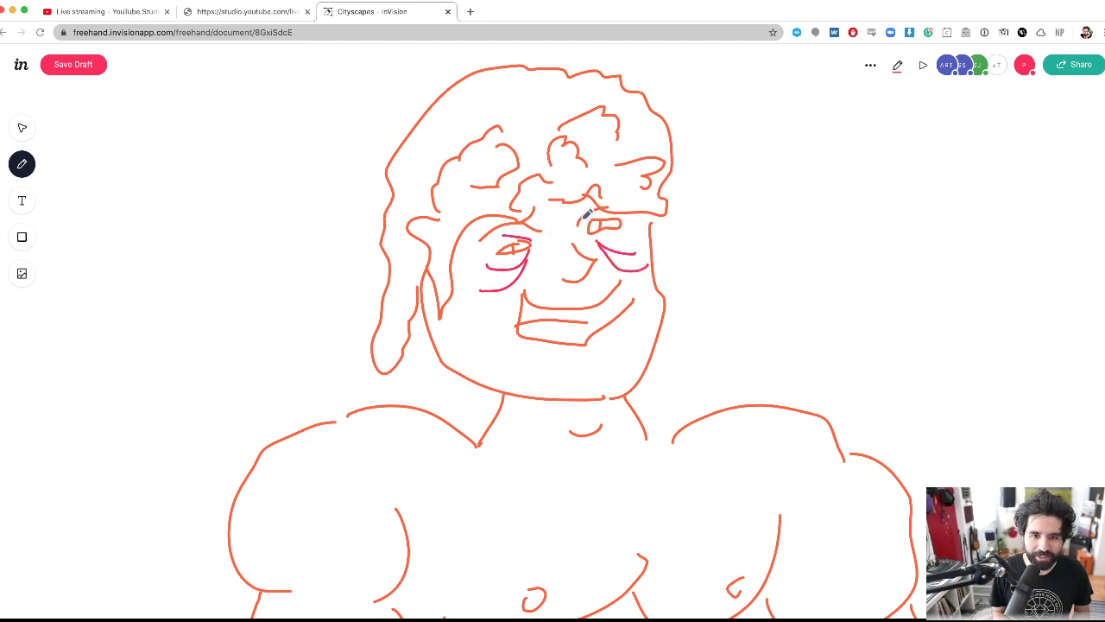
drag(413, 341, 436, 349)
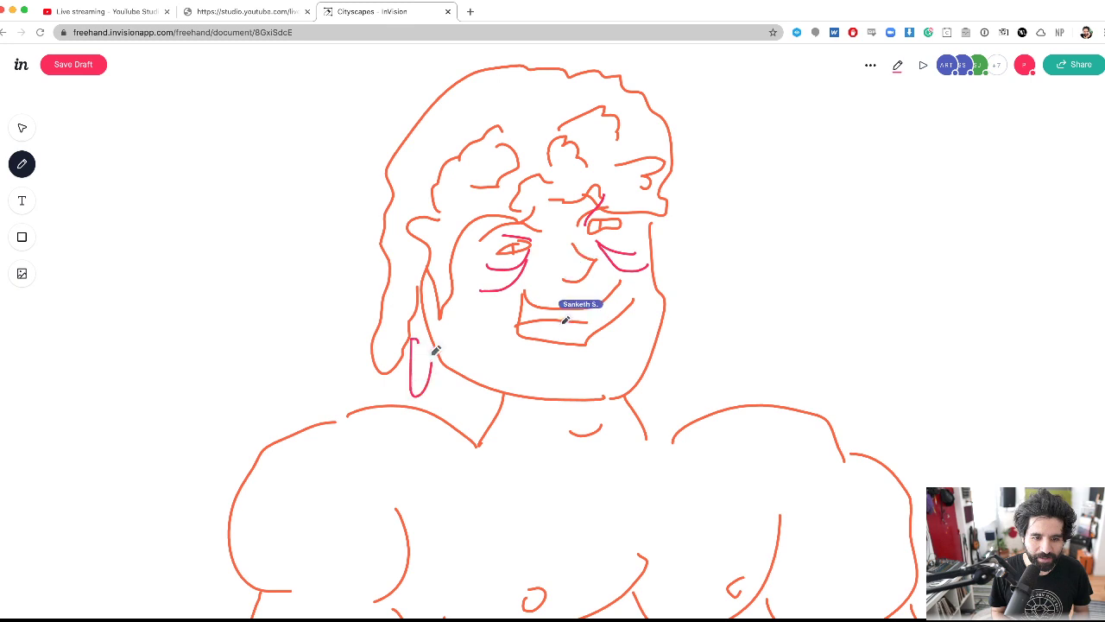
mouse_move(518, 338)
mouse_down()
mouse_move(521, 378)
mouse_move(544, 390)
mouse_move(556, 340)
mouse_up()
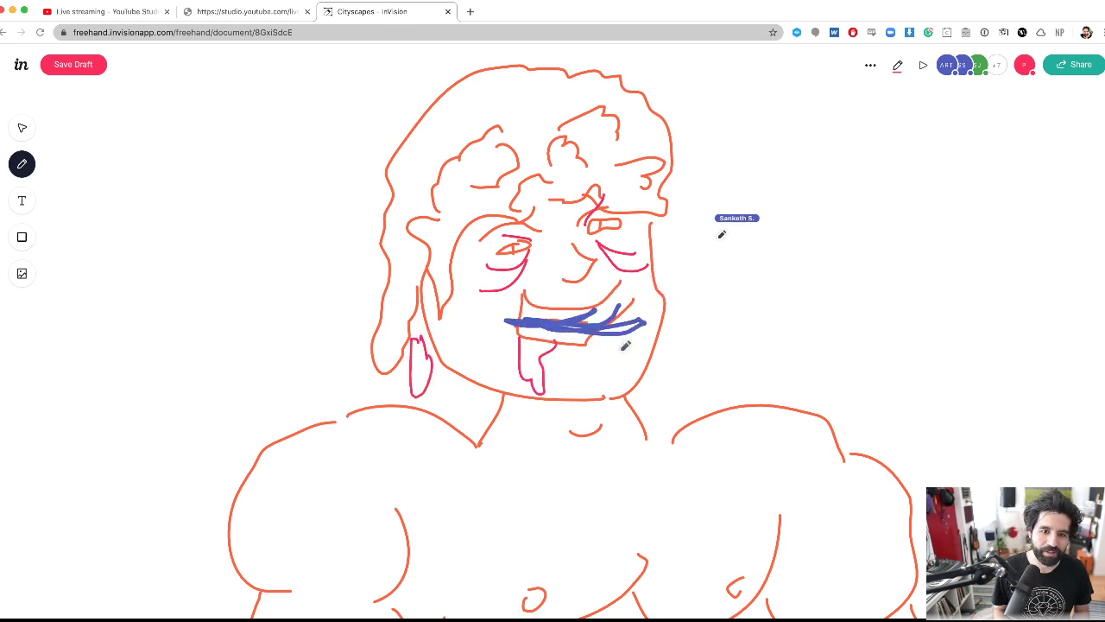
- Handwrite BRAINZ in large letters beside the orange portrait's head and underline it
scroll(625, 346, down, 5)
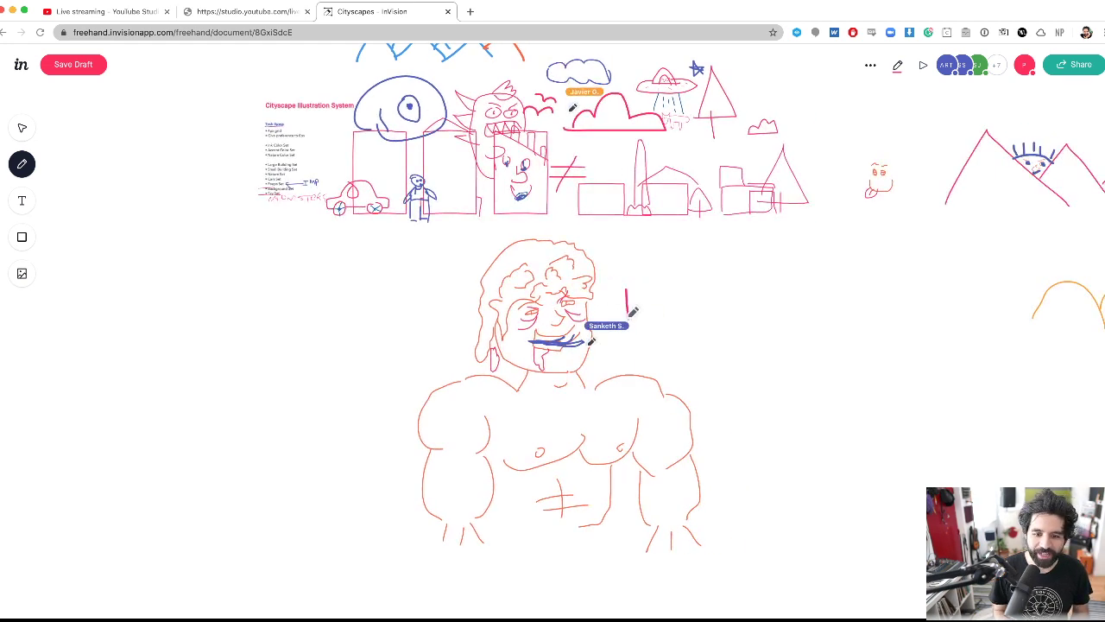
mouse_move(629, 289)
mouse_down()
mouse_move(631, 324)
mouse_move(647, 324)
mouse_move(667, 289)
mouse_move(696, 316)
mouse_up()
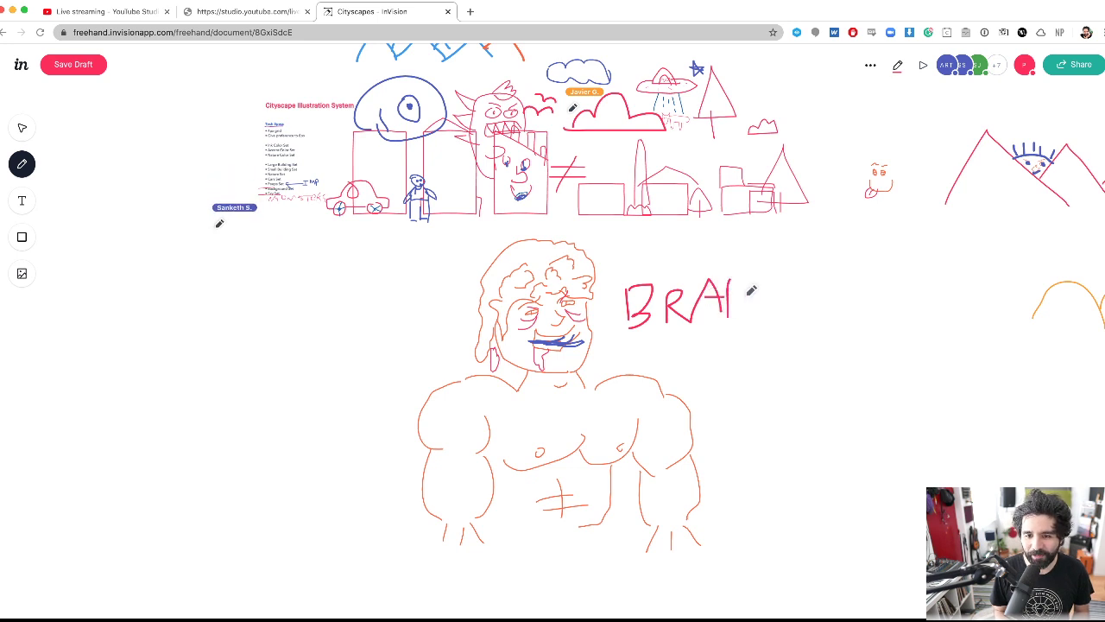
mouse_move(738, 301)
mouse_down()
mouse_move(763, 327)
mouse_move(755, 275)
mouse_move(814, 282)
mouse_move(771, 356)
mouse_move(843, 341)
mouse_up()
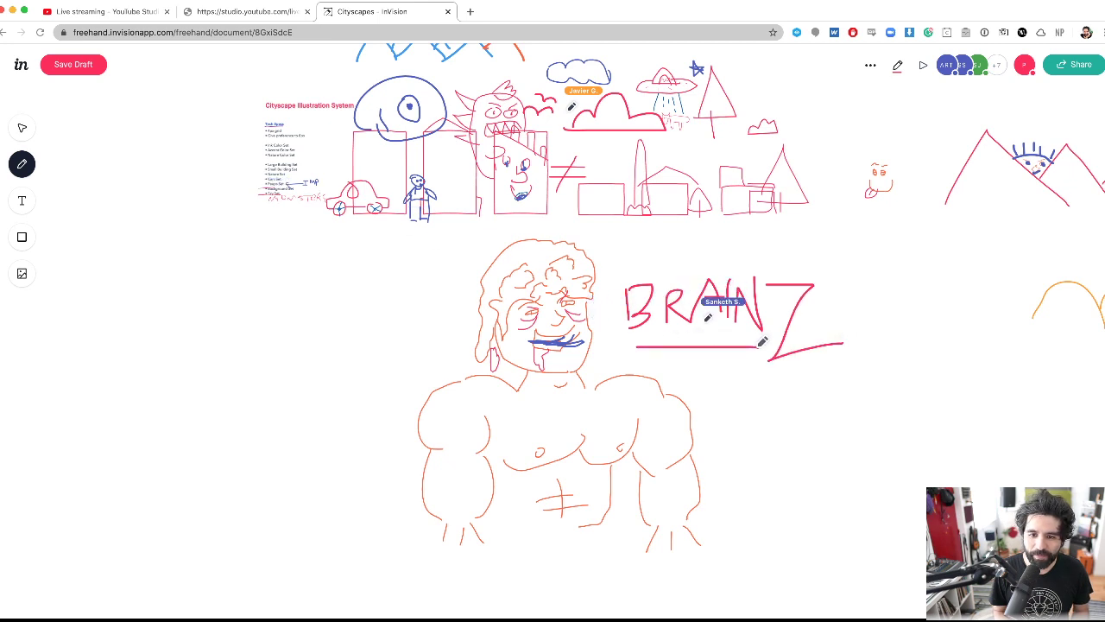
scroll(642, 374, down, 10)
scroll(642, 377, up, 10)
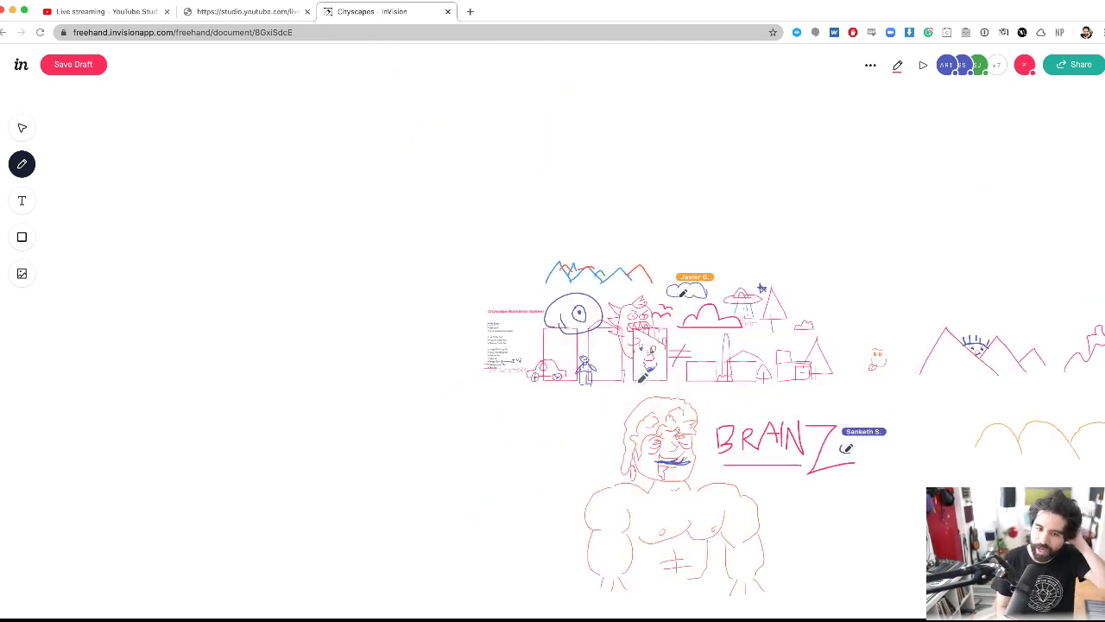
scroll(643, 377, right, 2)
scroll(643, 378, down, 1)
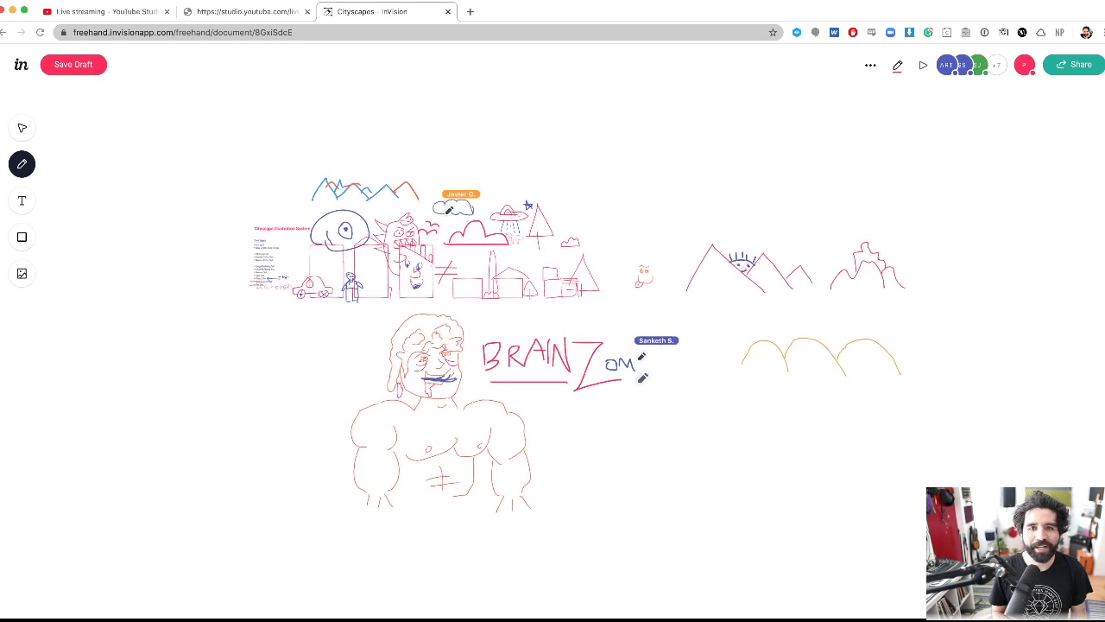
scroll(474, 373, up, 4)
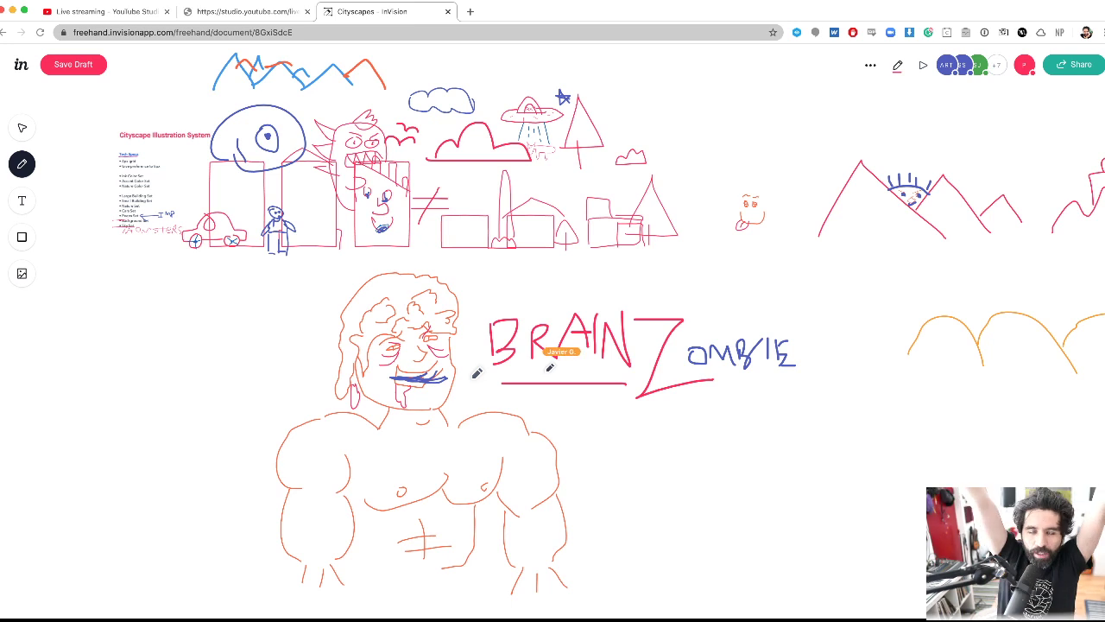
- Switch to Sketch and duplicate the cityscape-intro artboard, placing the copy below the Project Stuff artboard
key(Escape)
key(super+Tab)
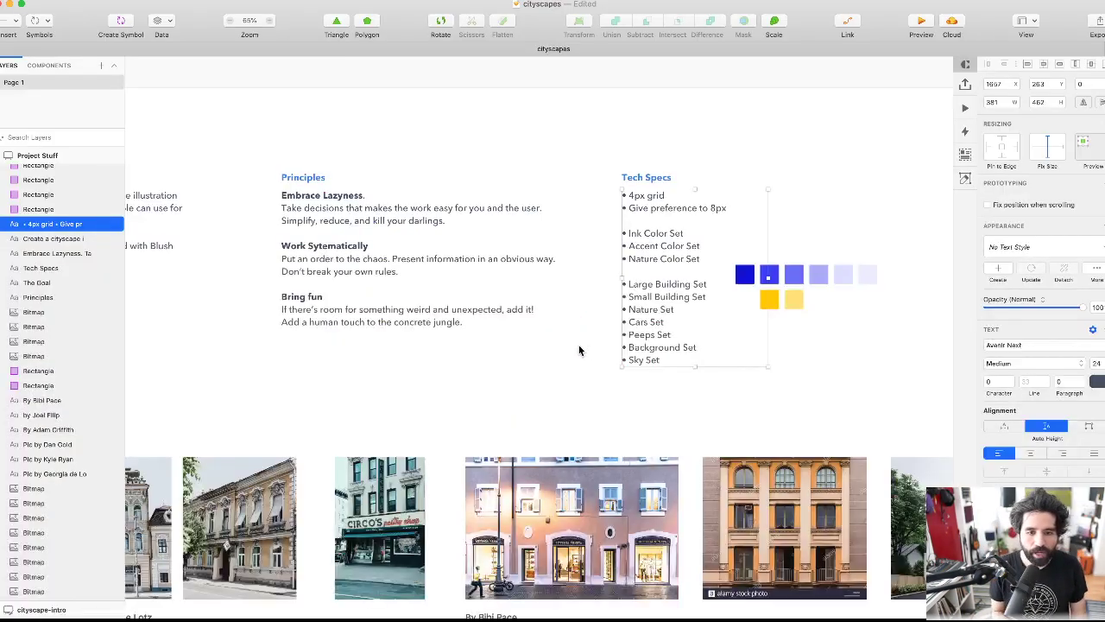
scroll(555, 360, down, 5)
scroll(576, 298, up, 5)
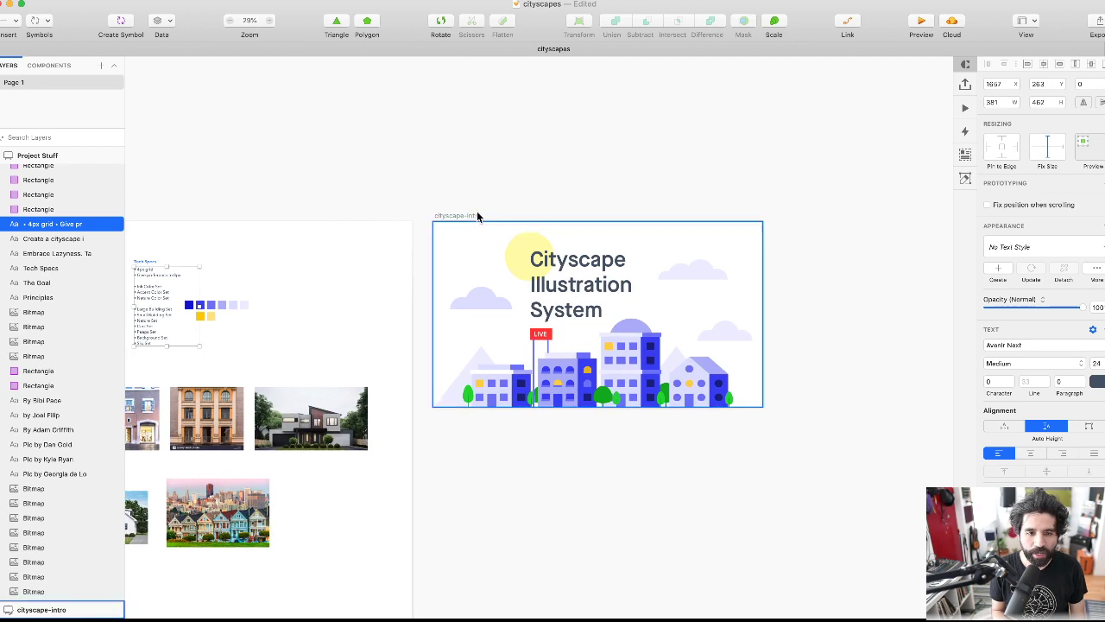
click(481, 216)
click(454, 220)
scroll(455, 221, down, 4)
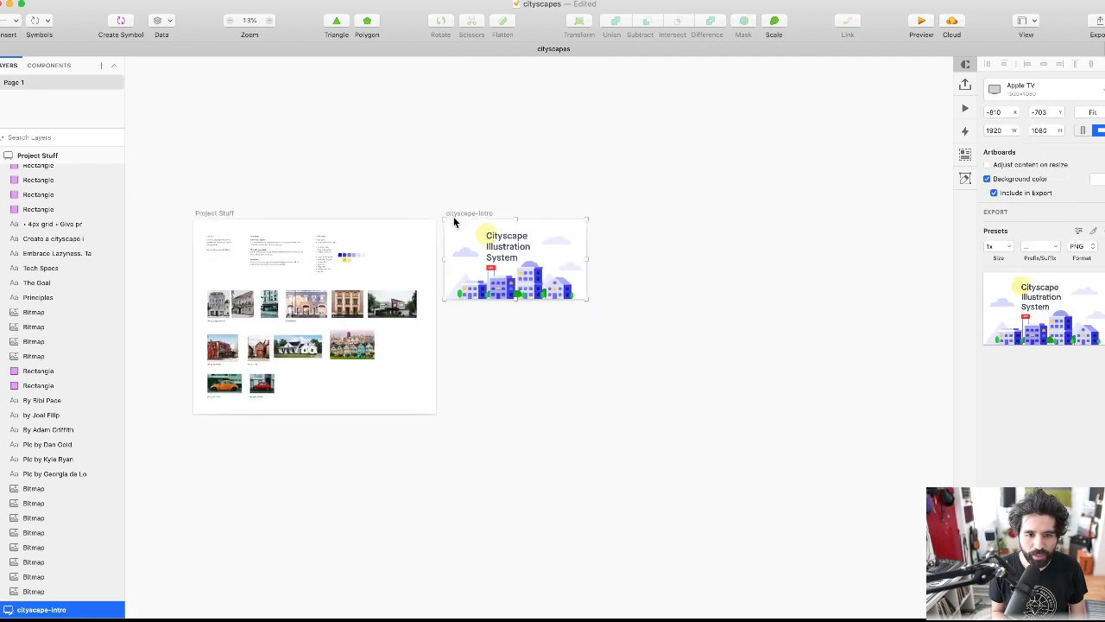
drag(455, 217, 206, 421)
- Delete the title and city artwork from the cityscape-intro artboard beside Project Stuff
scroll(496, 261, up, 5)
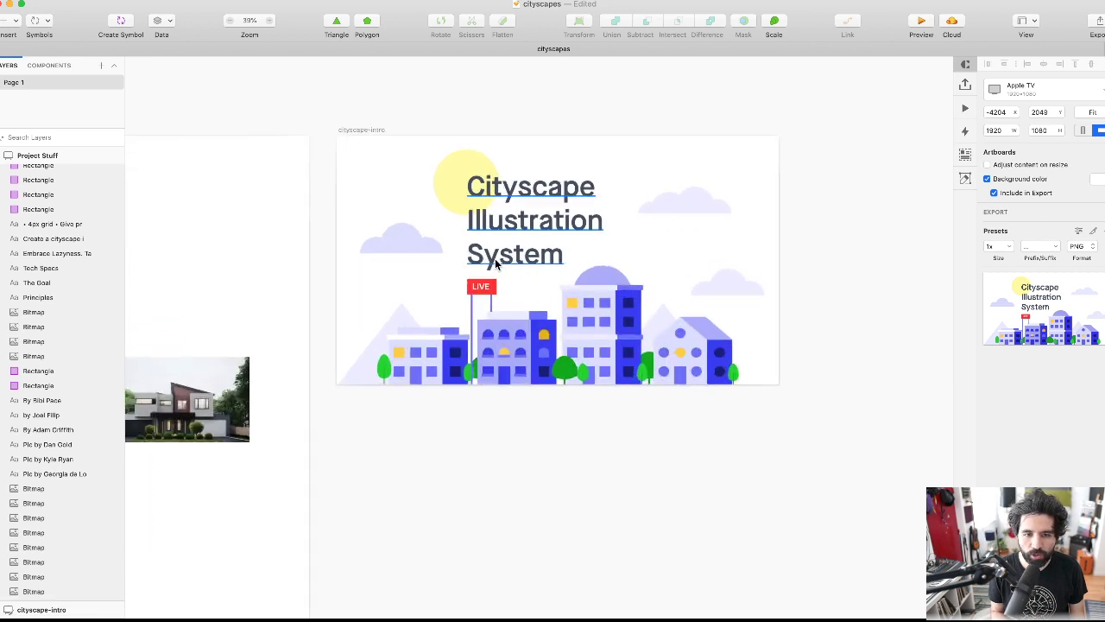
drag(388, 436, 819, 171)
key(Delete)
- Select the second blue swatch beside the Tech Specs list and display the document's layer styles
scroll(377, 257, left, 5)
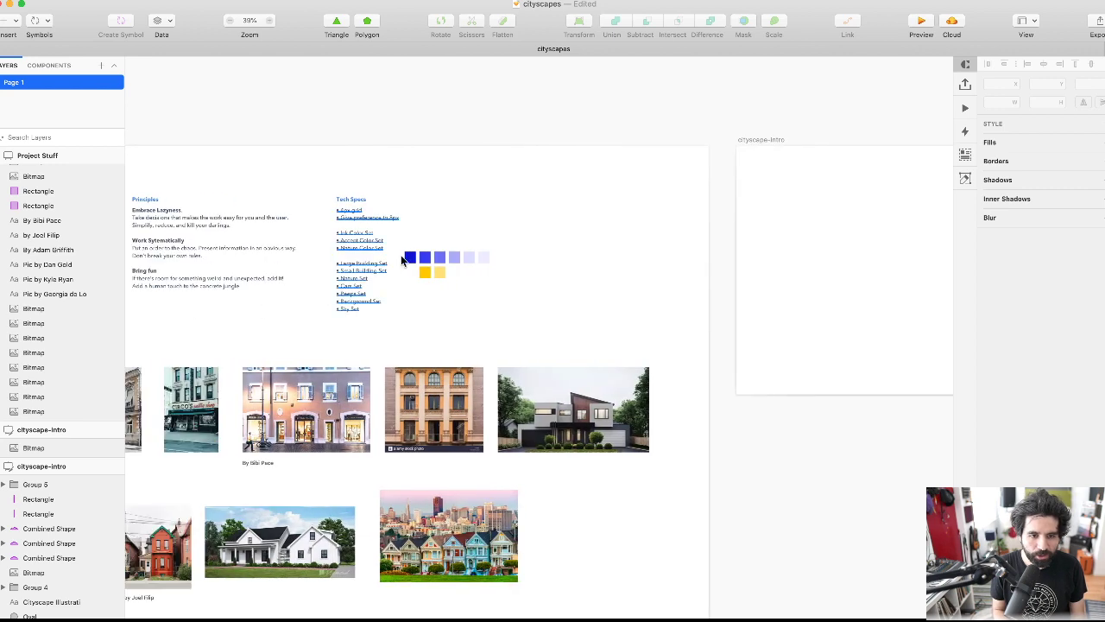
scroll(437, 261, up, 3)
click(415, 258)
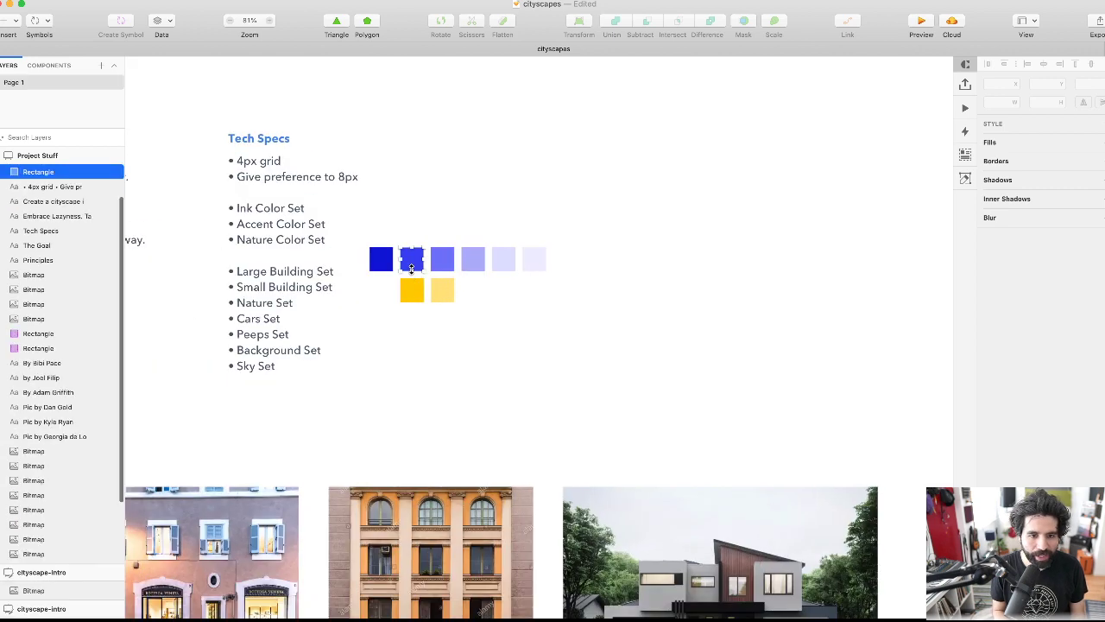
click(48, 66)
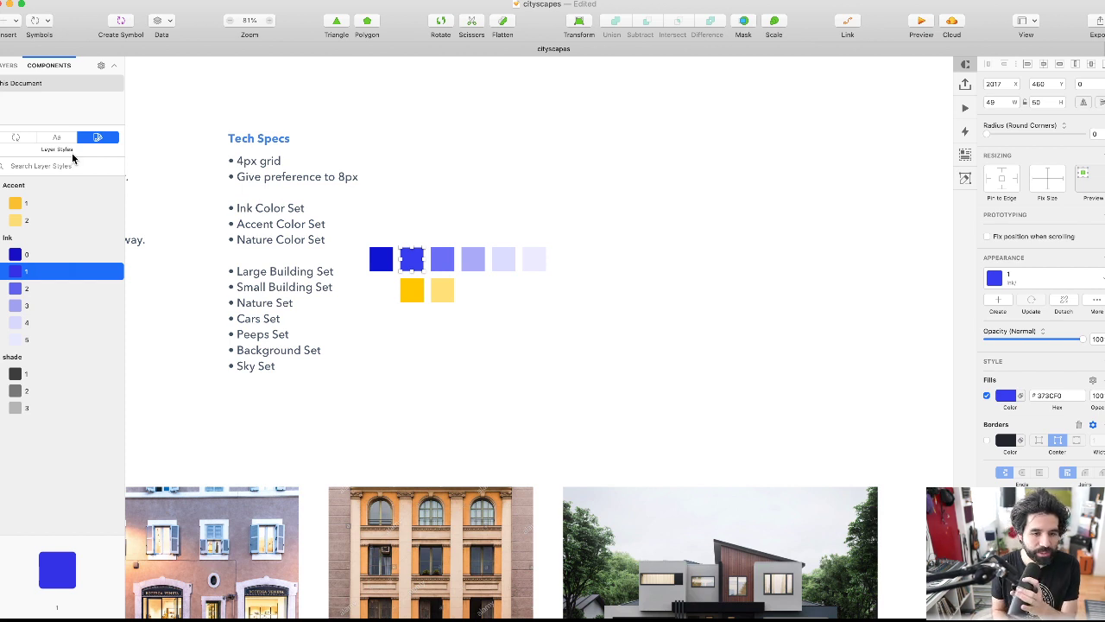
- Move all the blue and yellow swatches farther to the right of the Tech Specs list
click(505, 386)
click(535, 252)
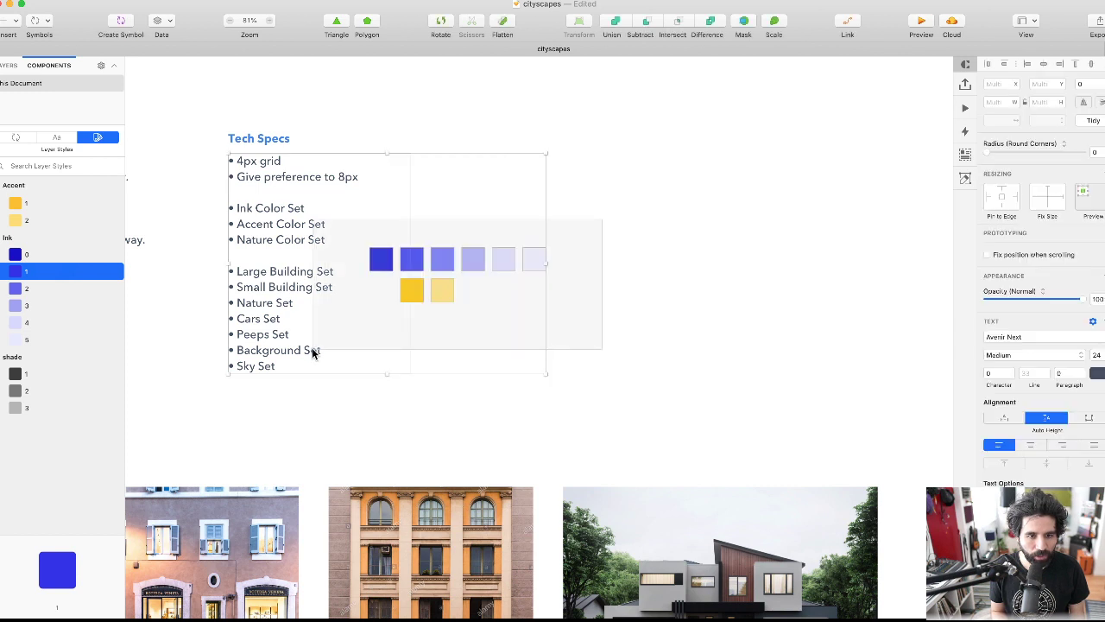
shift+click(313, 242)
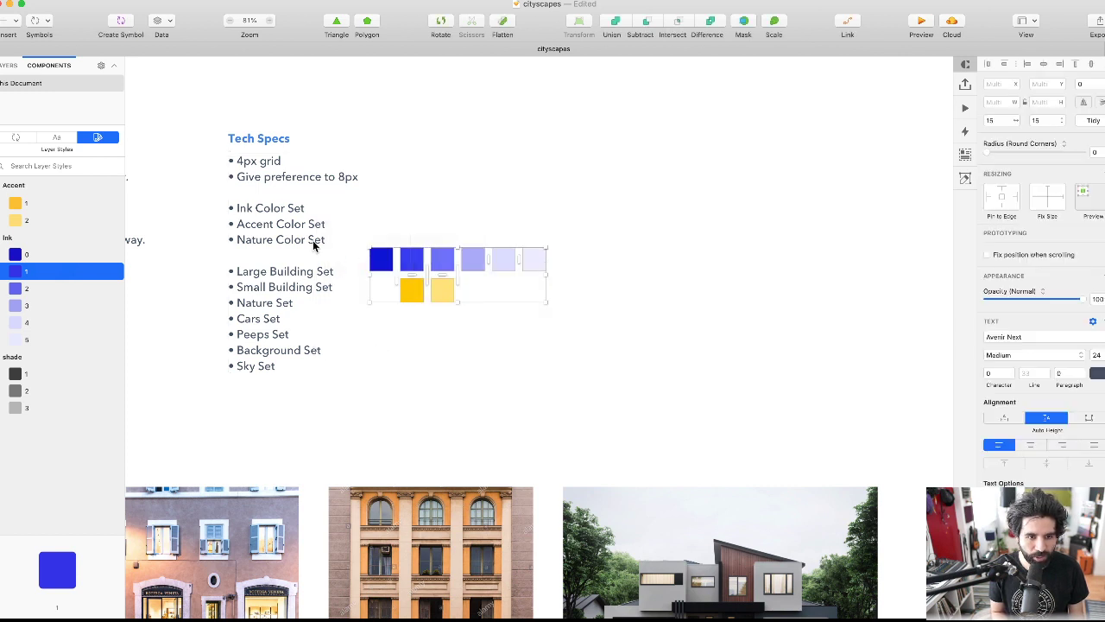
key(shift+Right)
key(shift+Right)
key(shift+Right)
key(shift+Right)
key(shift+Right)
key(shift+Right)
key(shift+Right)
key(shift+Right)
key(shift+Right)
key(shift+Right)
key(shift+Right)
key(shift+Right)
key(shift+Right)
key(shift+Right)
key(shift+Right)
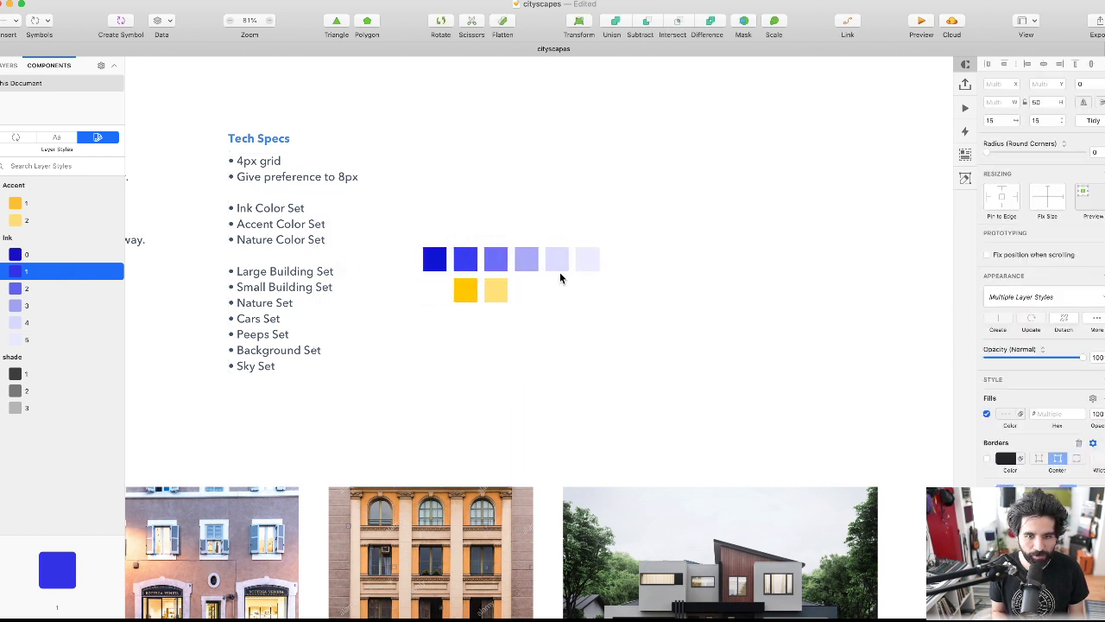
click(546, 186)
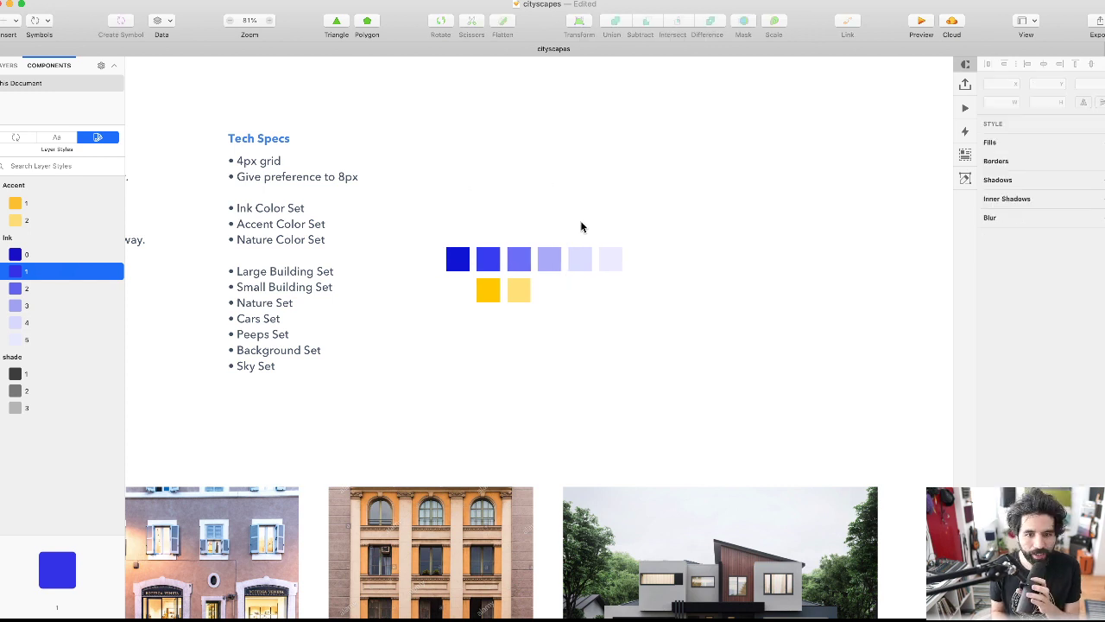
drag(655, 222, 452, 318)
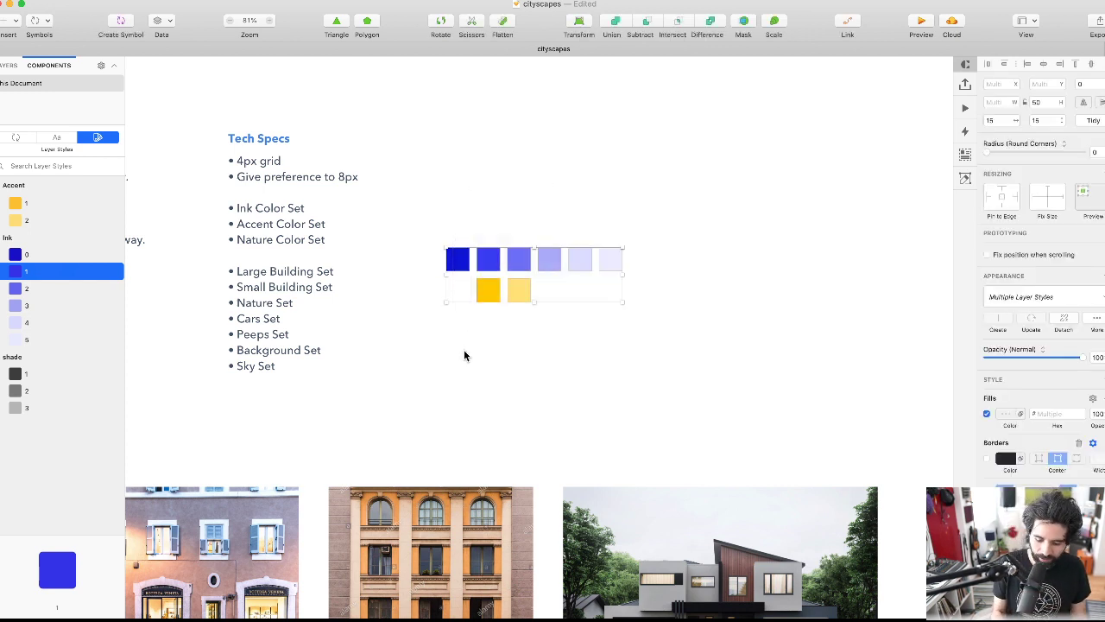
click(441, 363)
- Delete all the Accent, Ink and shade layer styles, and remove the blue and yellow swatches beside the Tech Specs list
click(48, 202)
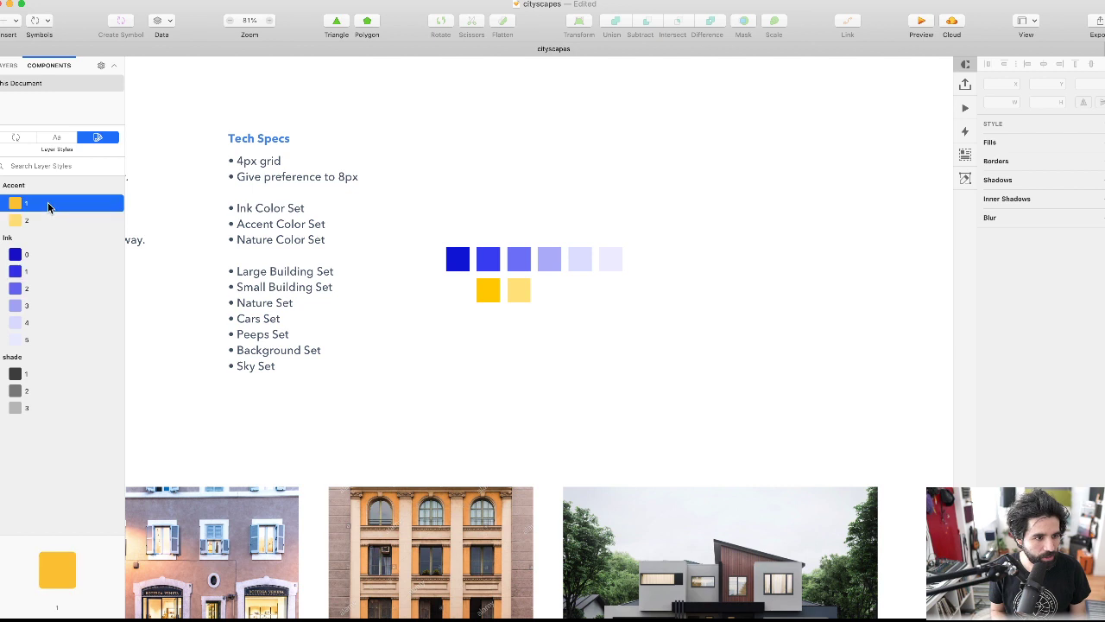
shift+click(58, 413)
right_click(49, 394)
click(97, 454)
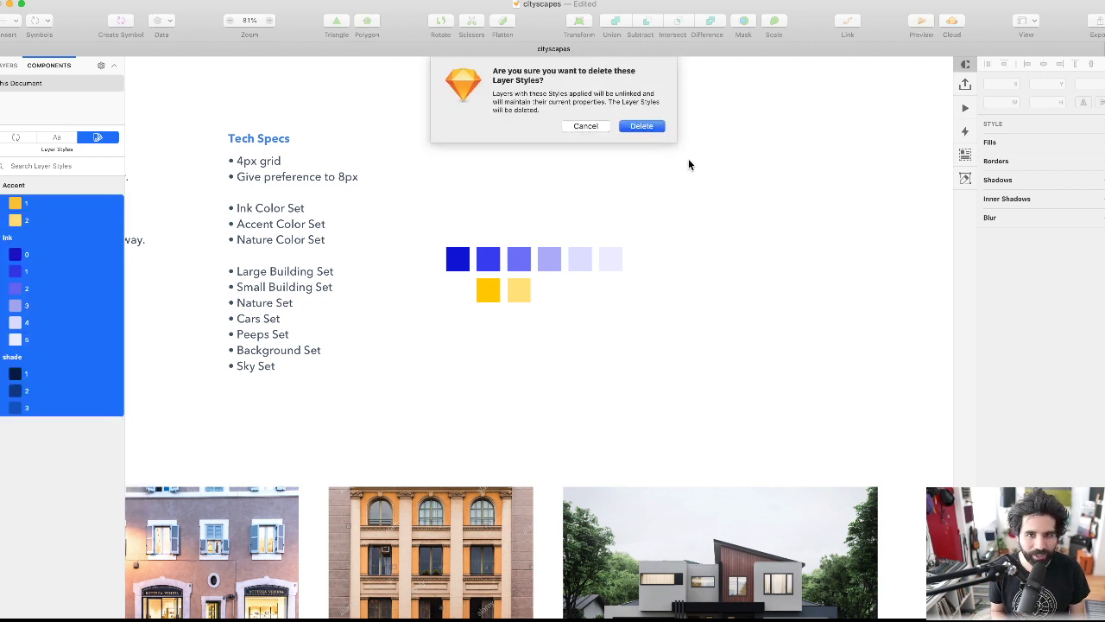
click(643, 126)
drag(694, 223, 466, 331)
key(Delete)
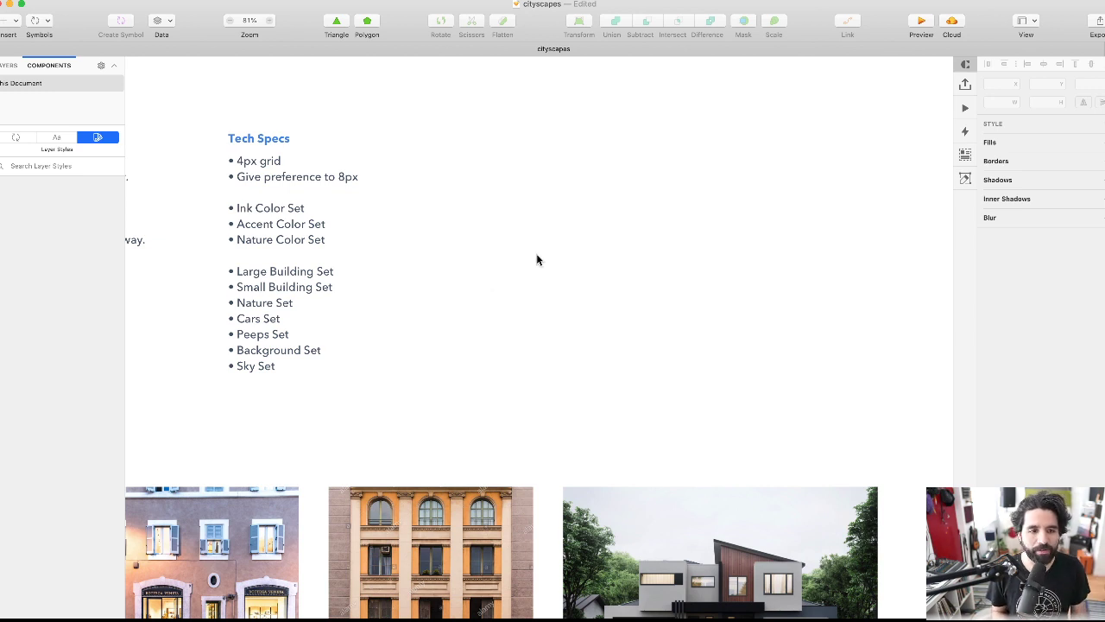
- Examine the Principles text and the Tech Specs list on the Project Stuff artboard
scroll(536, 259, left, 10)
scroll(361, 264, up, 3)
scroll(360, 263, up, 2)
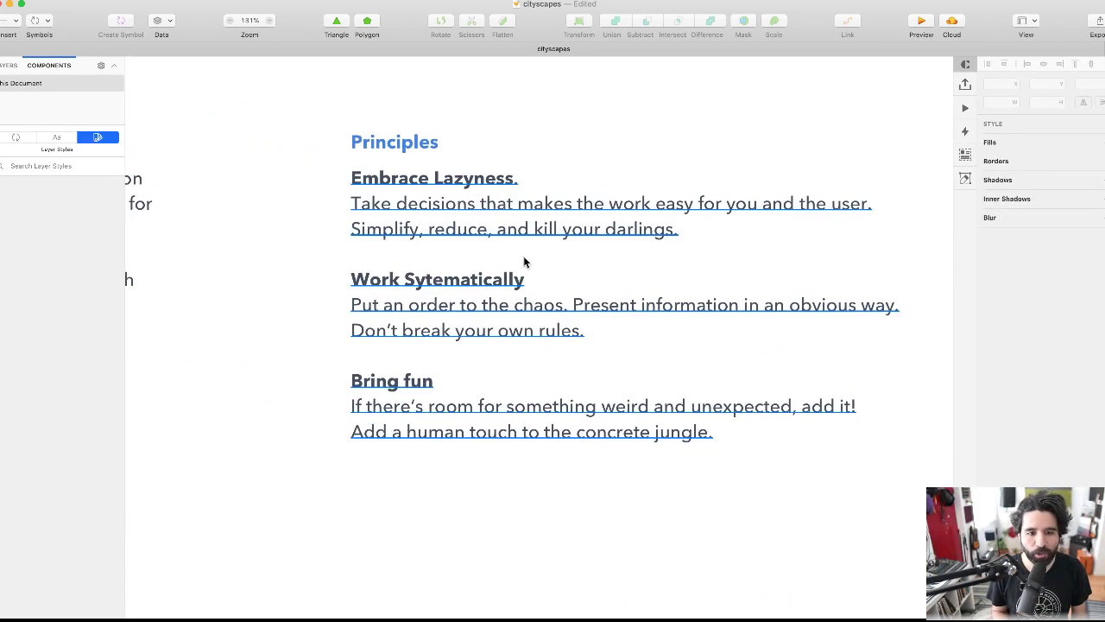
scroll(482, 287, down, 5)
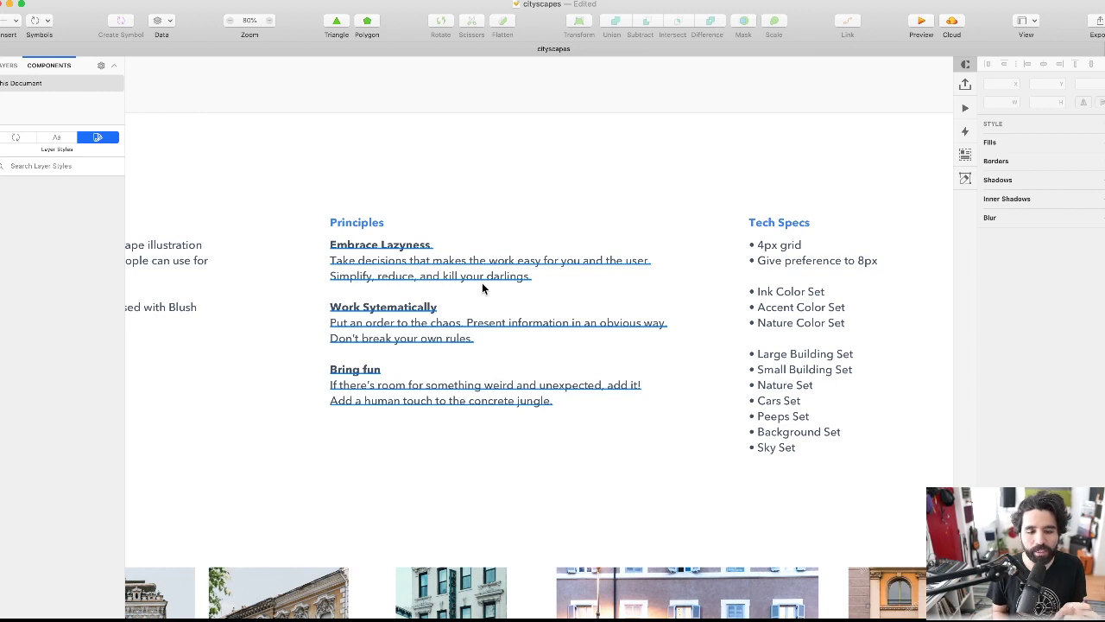
scroll(482, 289, right, 2)
scroll(482, 288, right, 5)
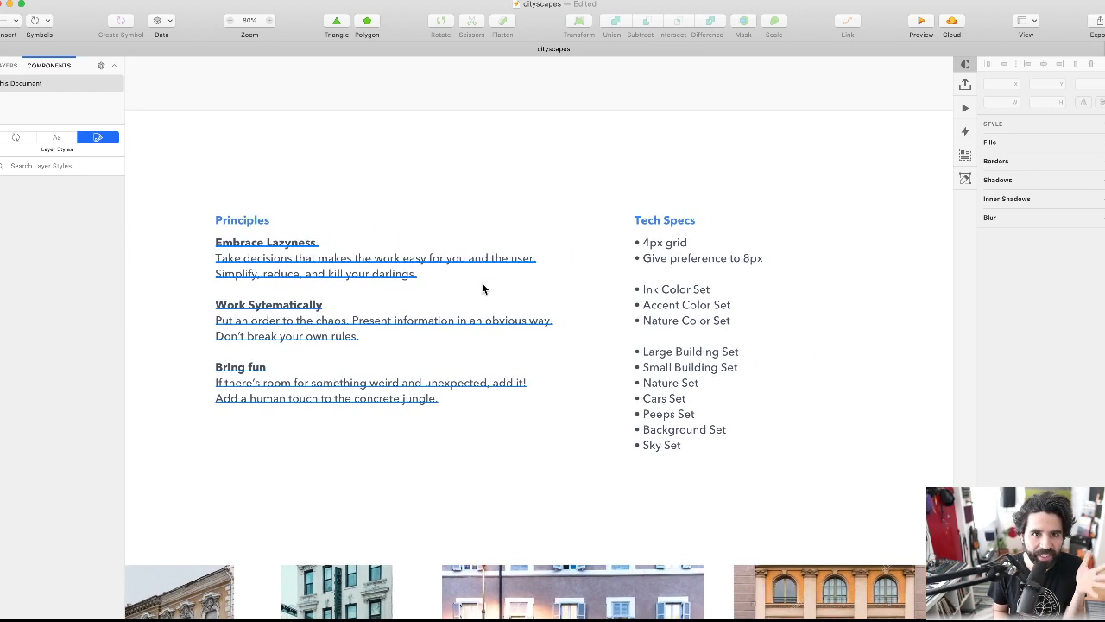
scroll(485, 287, left, 5)
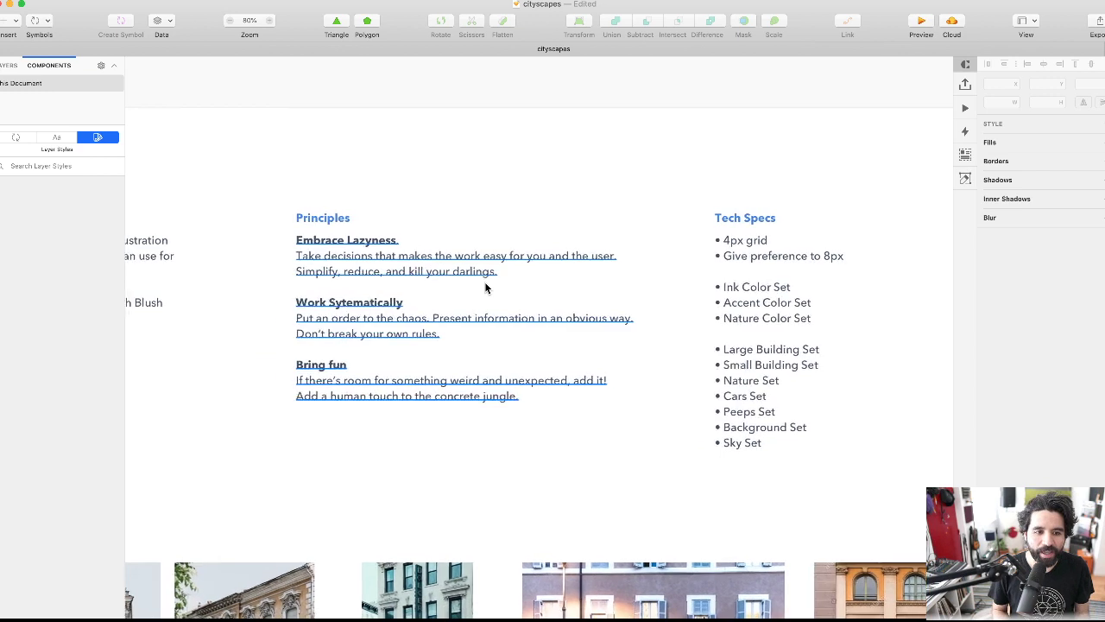
scroll(293, 245, up, 5)
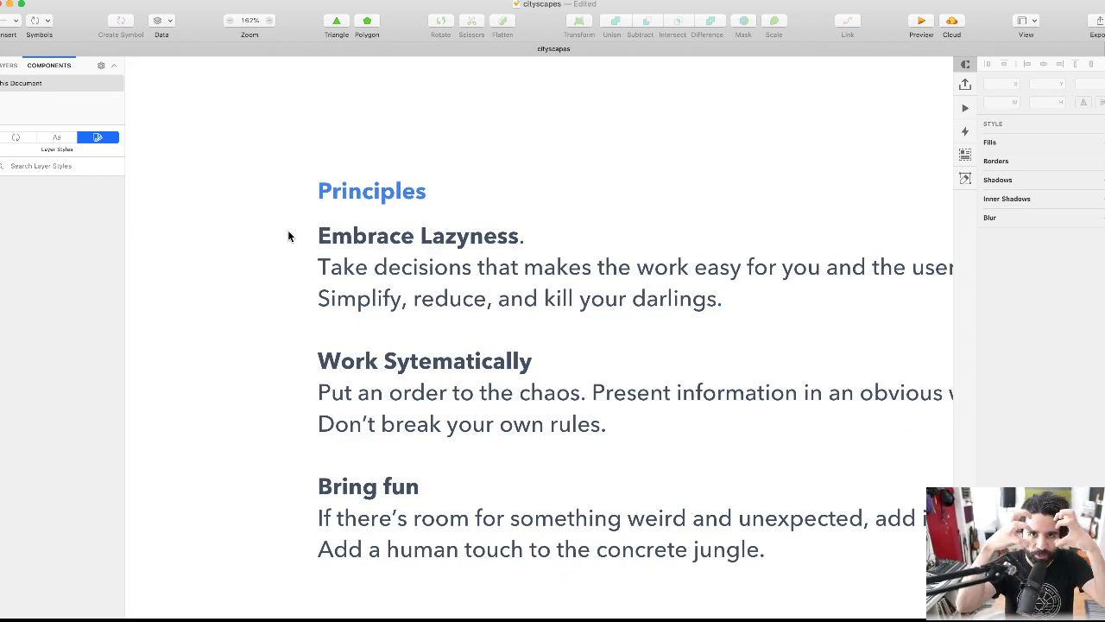
scroll(287, 230, down, 5)
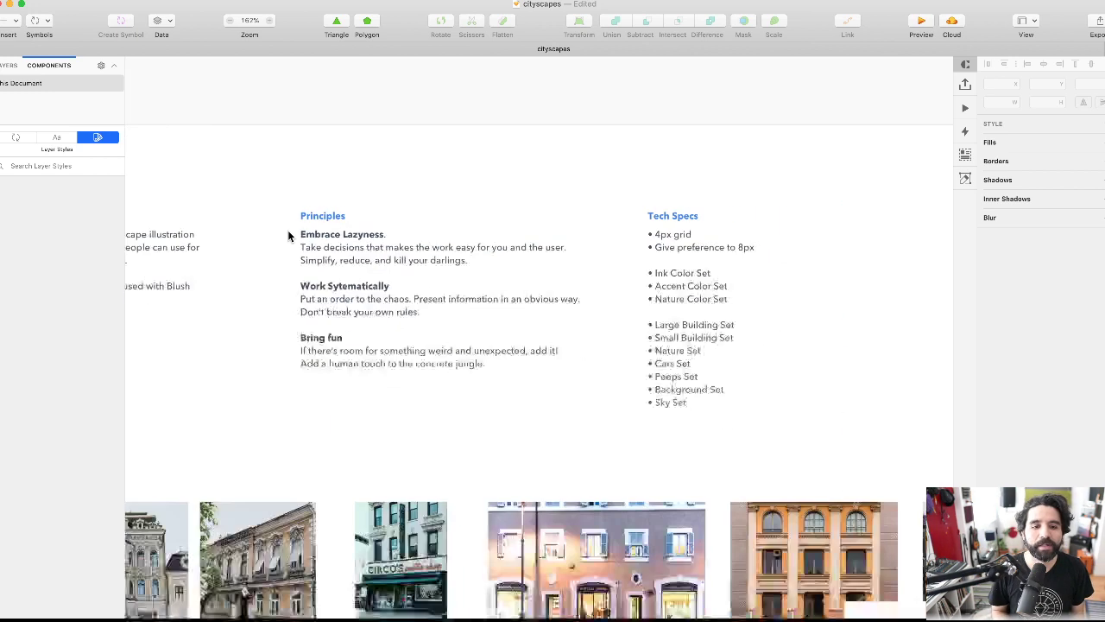
click(721, 249)
click(715, 179)
scroll(716, 178, right, 5)
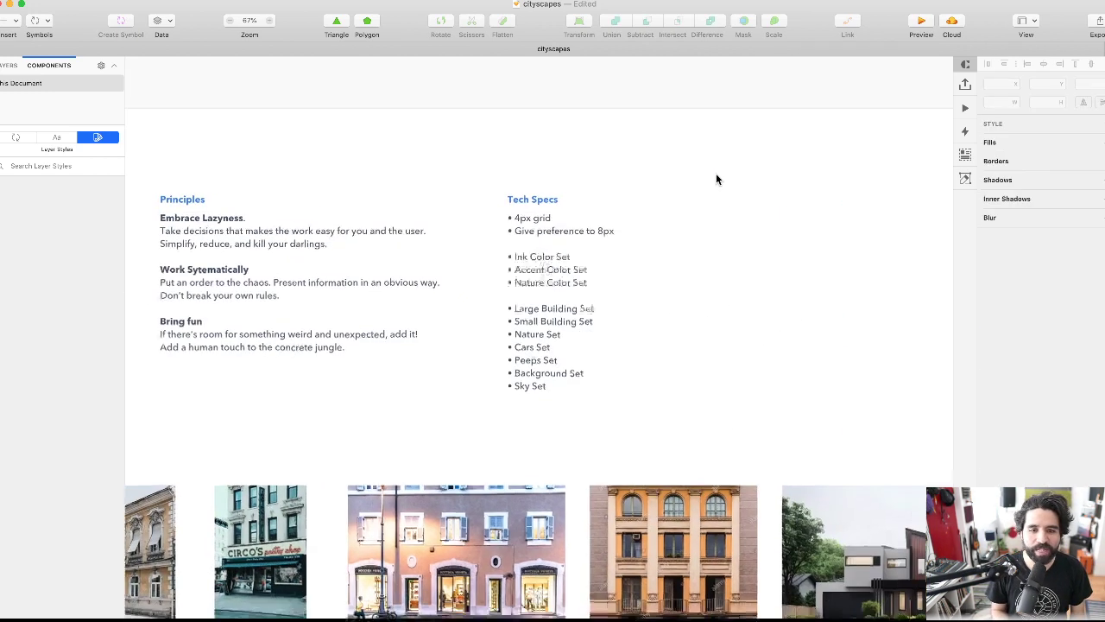
- Draw a square of about 107 by 107 px in the empty area right of the Tech Specs list
scroll(750, 217, up, 5)
scroll(769, 236, right, 2)
scroll(769, 235, down, 1)
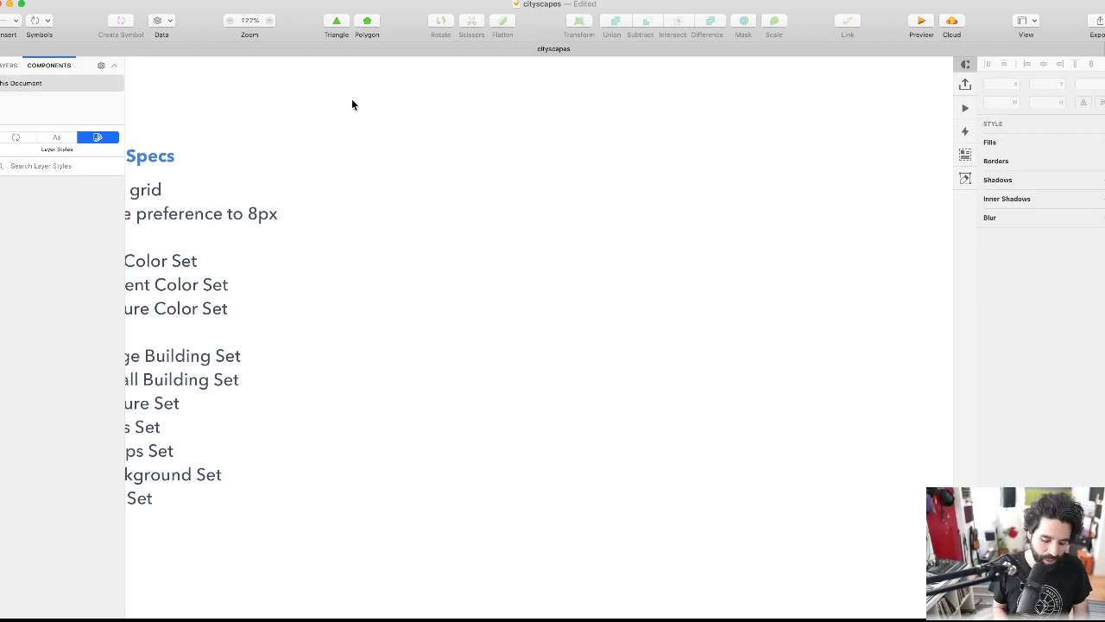
key(r)
mouse_move(426, 168)
mouse_down()
mouse_move(521, 262)
mouse_move(501, 245)
mouse_up()
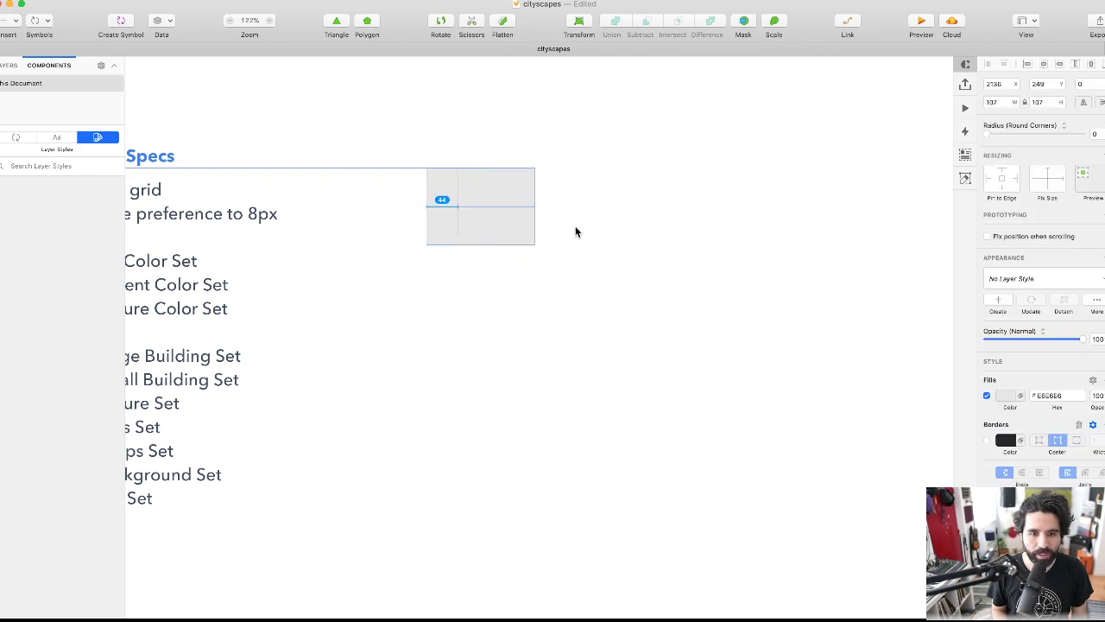
- Try a duplicate of the grey square to its right, and delete the copy
key(shift+Right)
key(shift+Right)
key(shift+Right)
key(shift+Right)
key(shift+Right)
key(shift+Right)
click(473, 211)
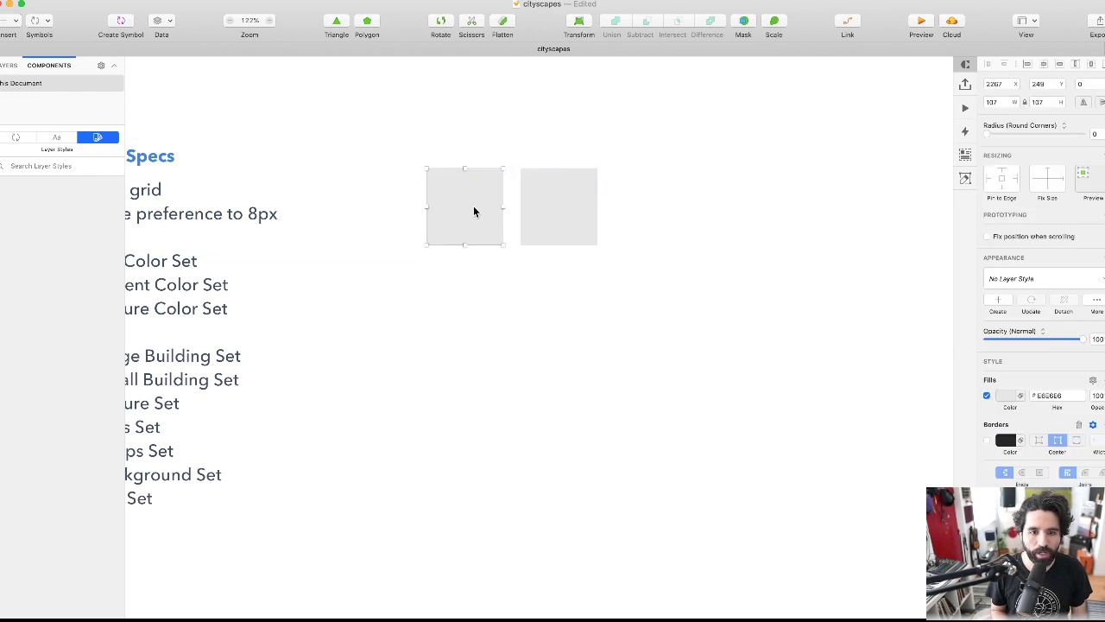
click(572, 213)
key(Delete)
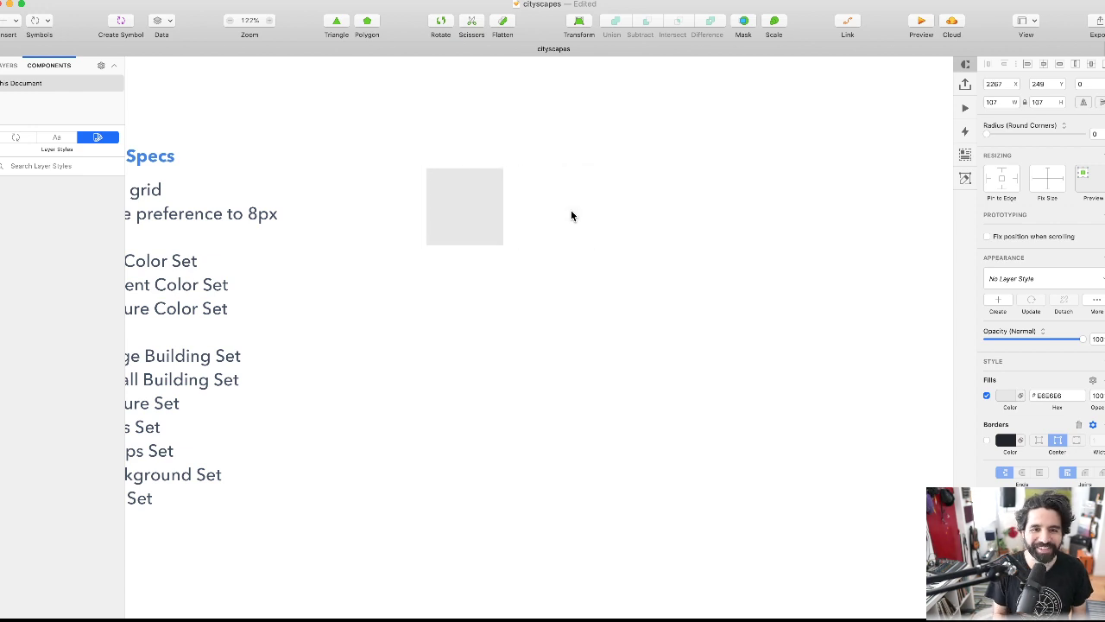
- Fill the grey square with a saturated blue-violet, #4938E4
scroll(535, 193, up, 3)
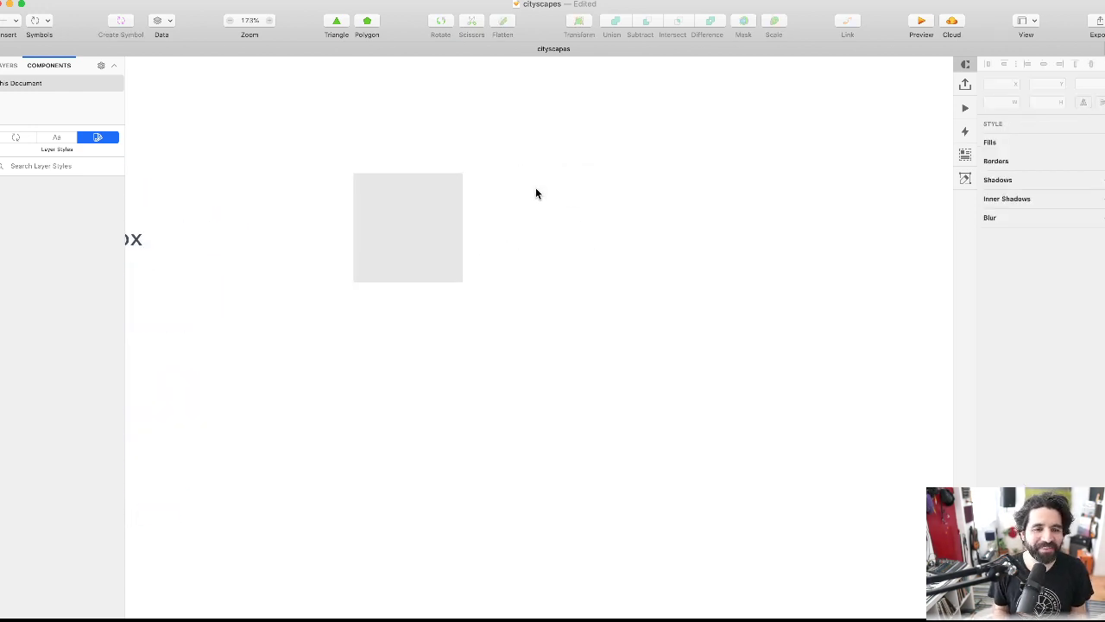
click(424, 201)
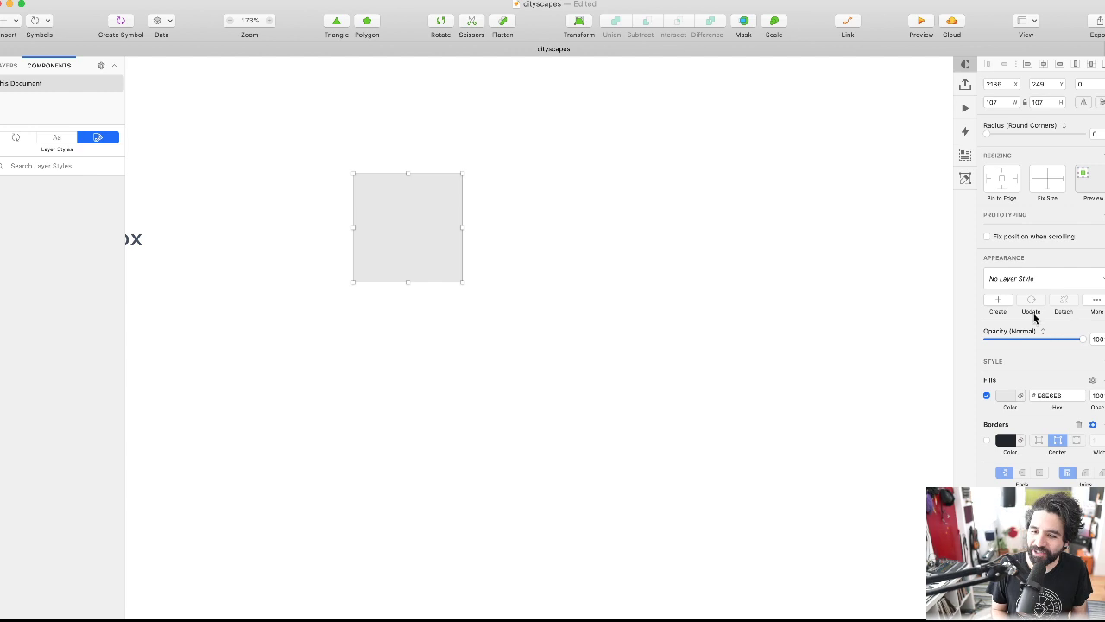
click(1008, 397)
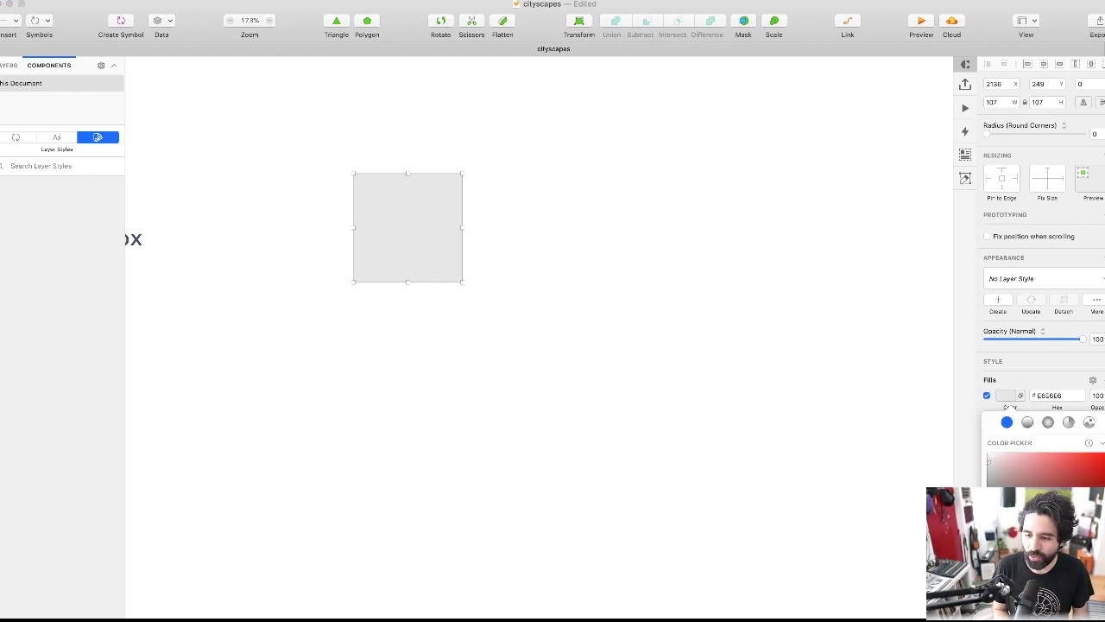
drag(1044, 518, 1071, 518)
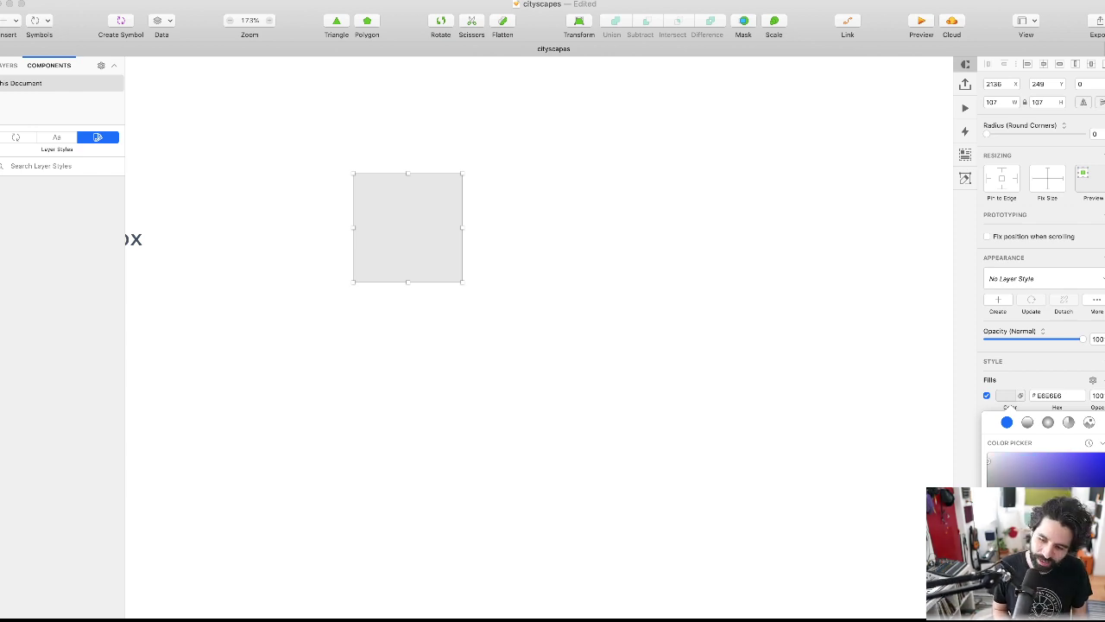
drag(1049, 509, 1078, 461)
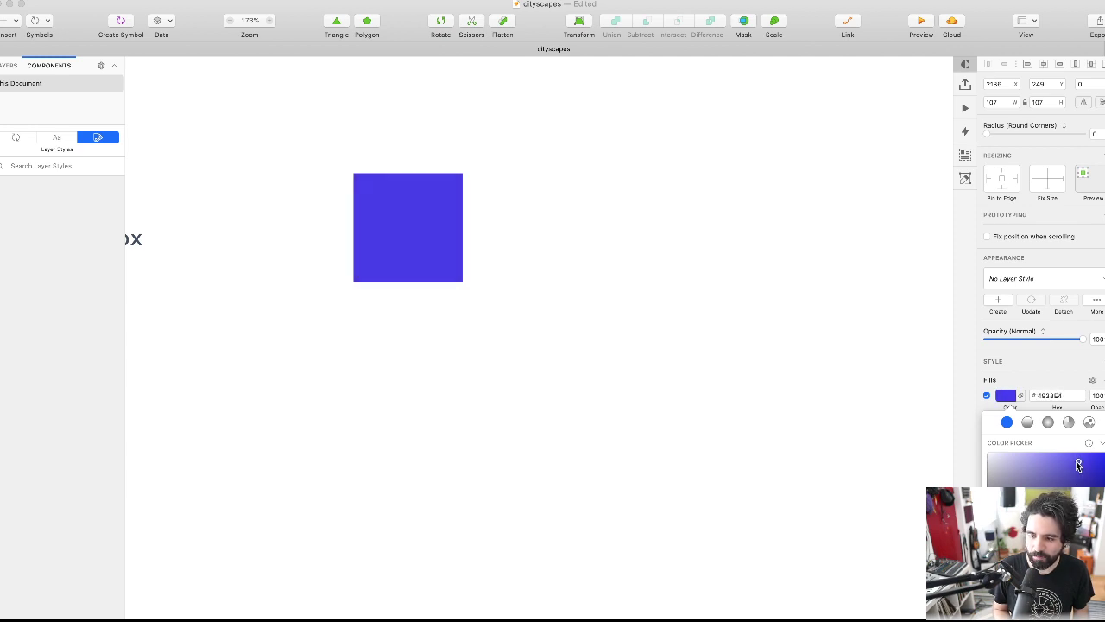
- Lighten the square's fill to #7364FF and move it farther right to about X 2559, keeping its vertical position
drag(431, 230, 561, 235)
scroll(575, 254, down, 1)
scroll(575, 255, right, 2)
scroll(576, 259, down, 3)
drag(1062, 462, 1060, 453)
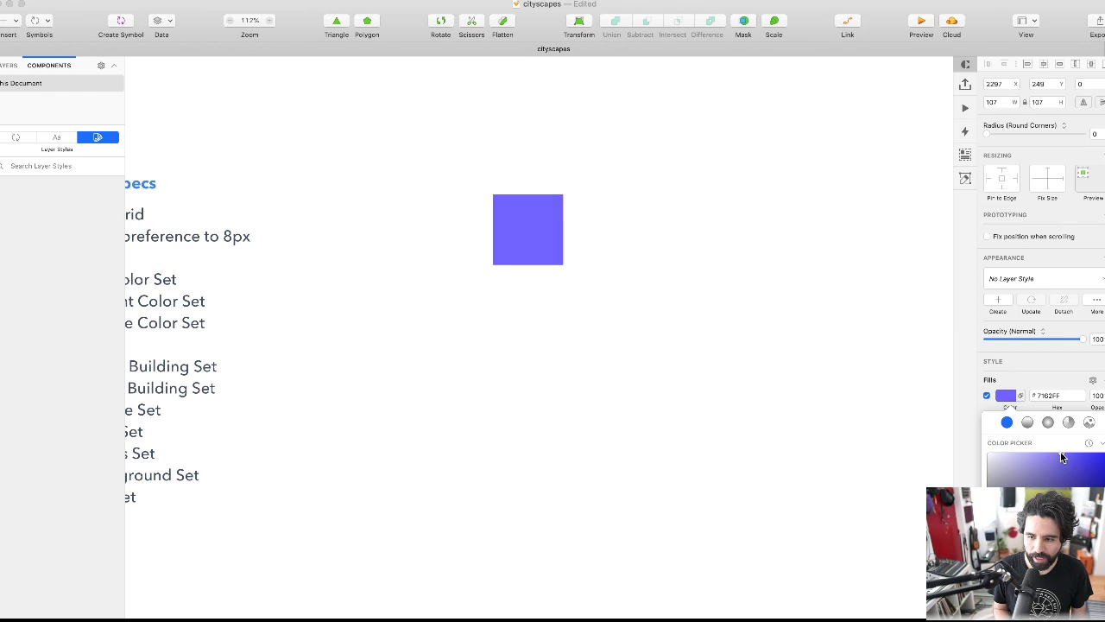
drag(536, 256, 711, 259)
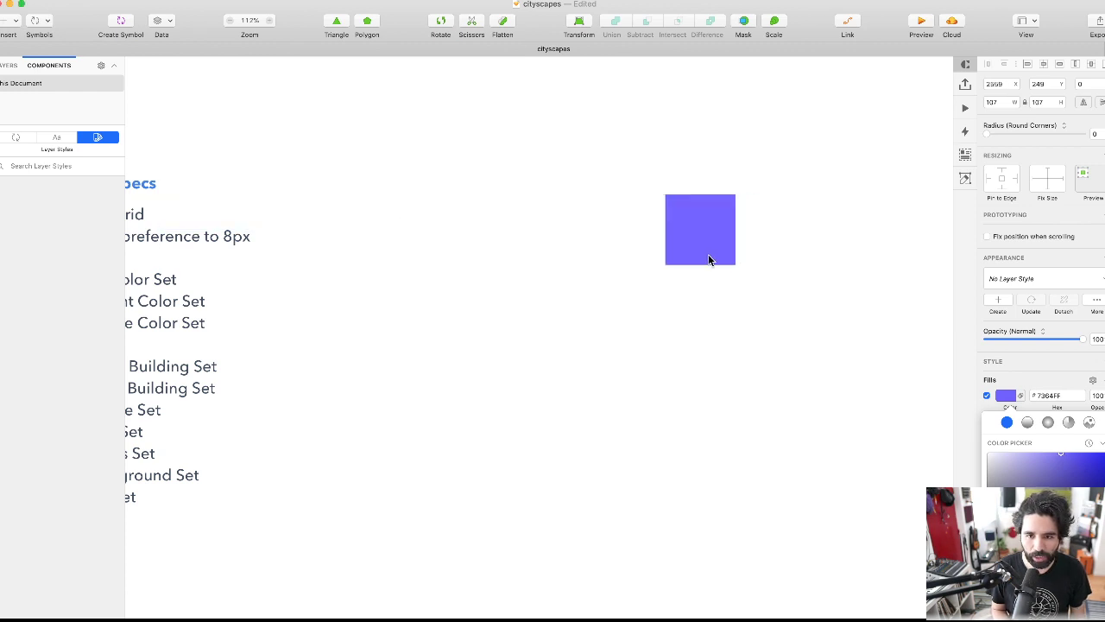
scroll(711, 259, right, 3)
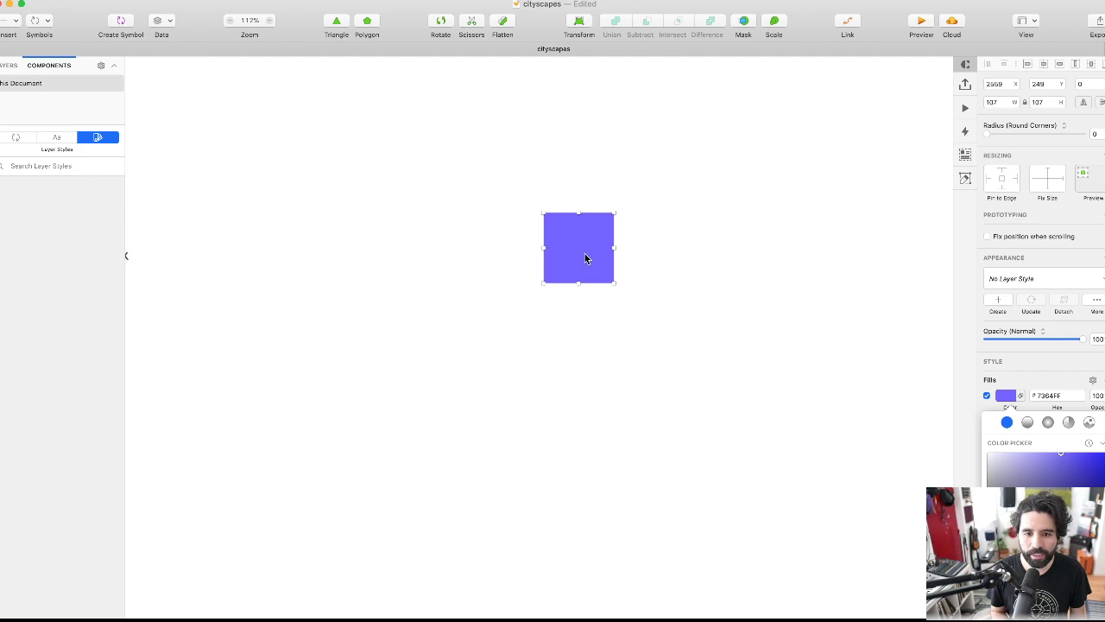
- Duplicate the light violet square to its left and fill the copy with a darker purple, about #5628D2
drag(584, 252, 494, 252)
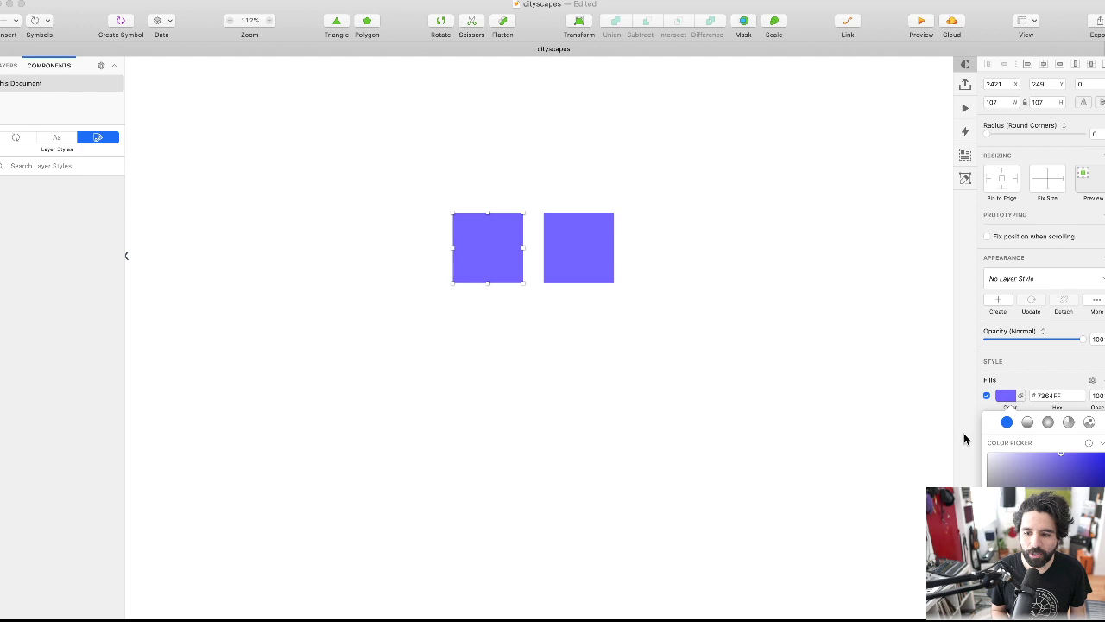
drag(1070, 466, 1082, 470)
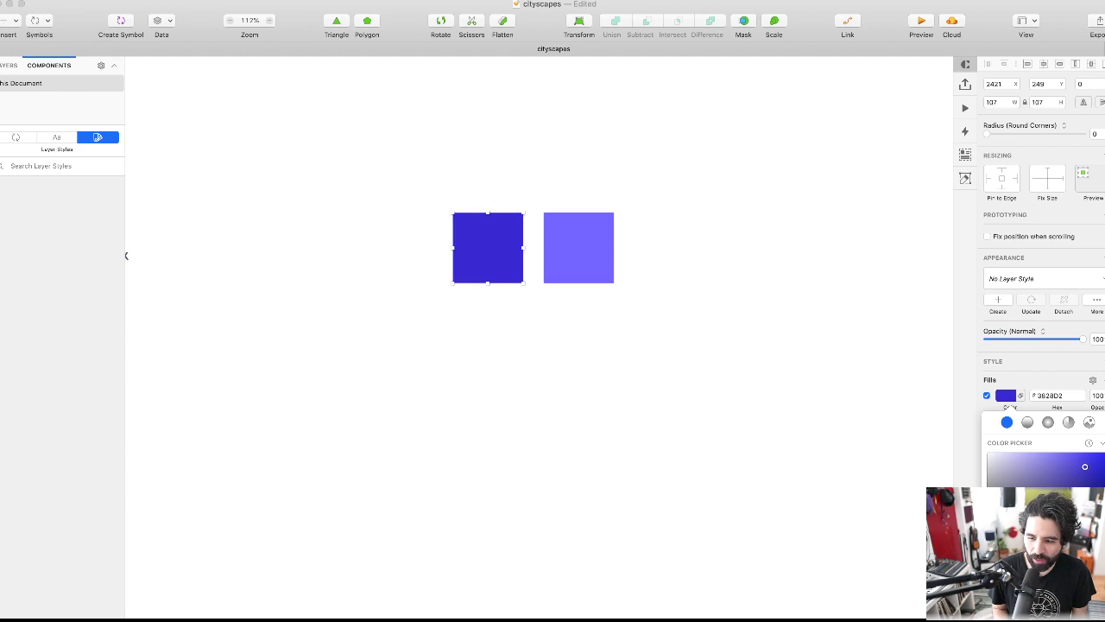
drag(1060, 548, 1063, 547)
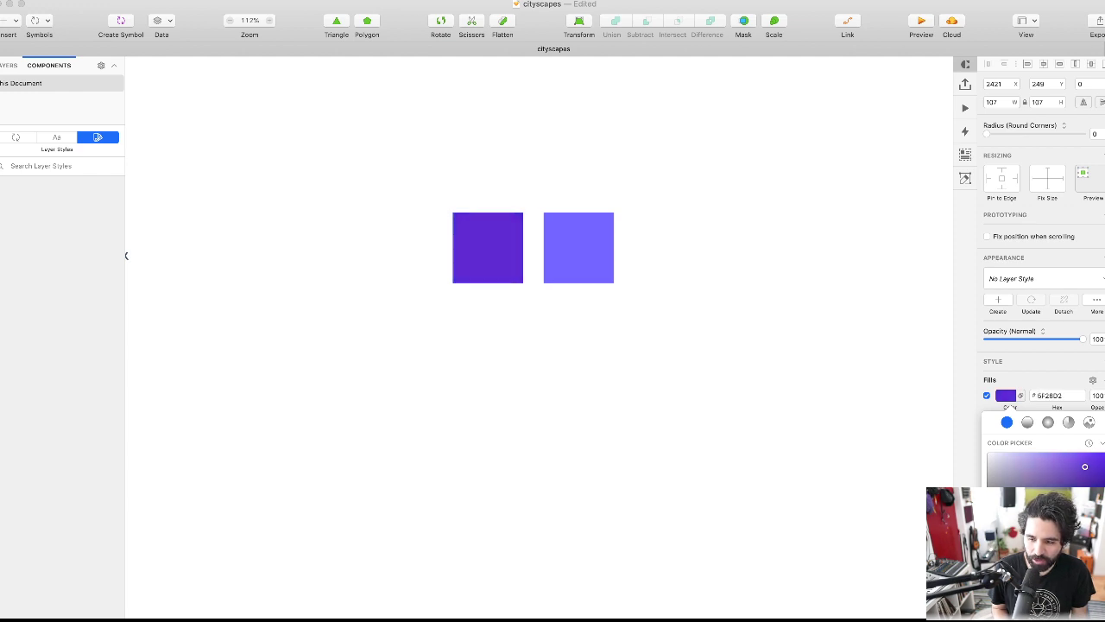
- Duplicate the darker purple square to its left and fill the copy with deep purple, about #3E13B1
drag(507, 264, 413, 276)
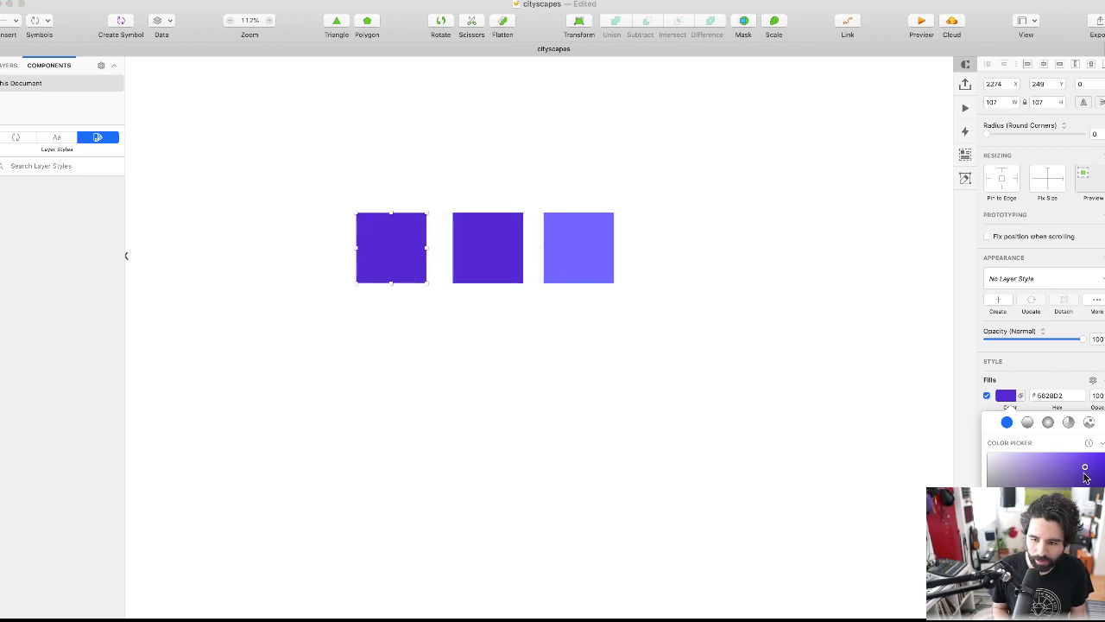
drag(1087, 471, 1094, 480)
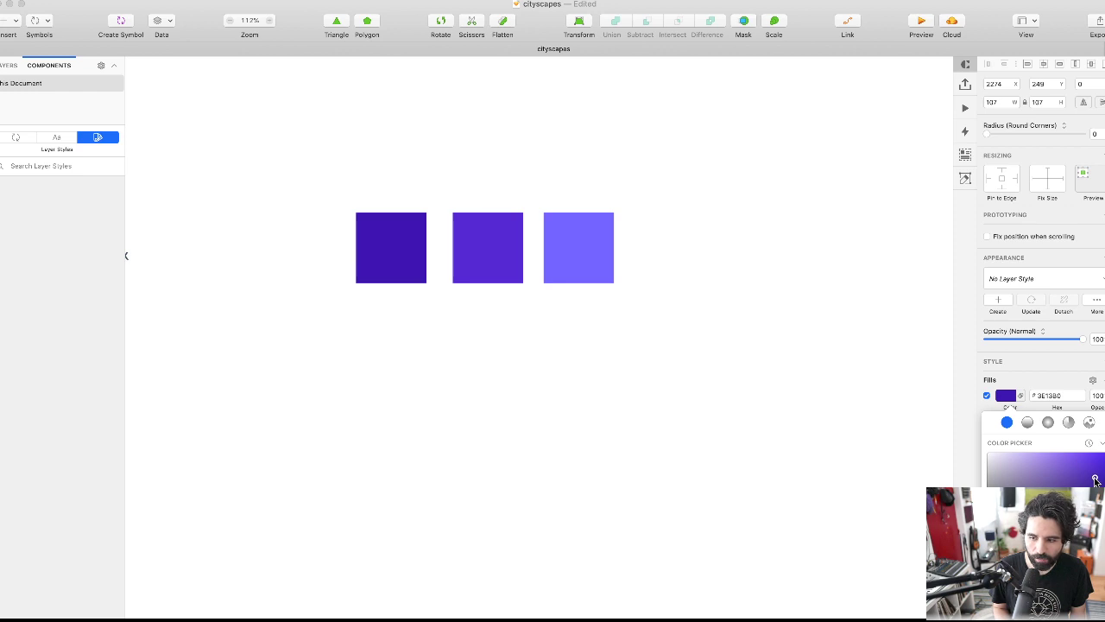
click(660, 373)
- Nudge the two darker purple squares about 9 px left to even out the spacing between the three swatches
scroll(659, 369, right, 3)
click(337, 275)
shift+click(435, 275)
key(Left)
key(Left)
key(Left)
key(Left)
key(Left)
key(Left)
key(Left)
key(Left)
click(504, 148)
- Darken the leftmost purple square's fill slightly to #3C11AE
click(350, 294)
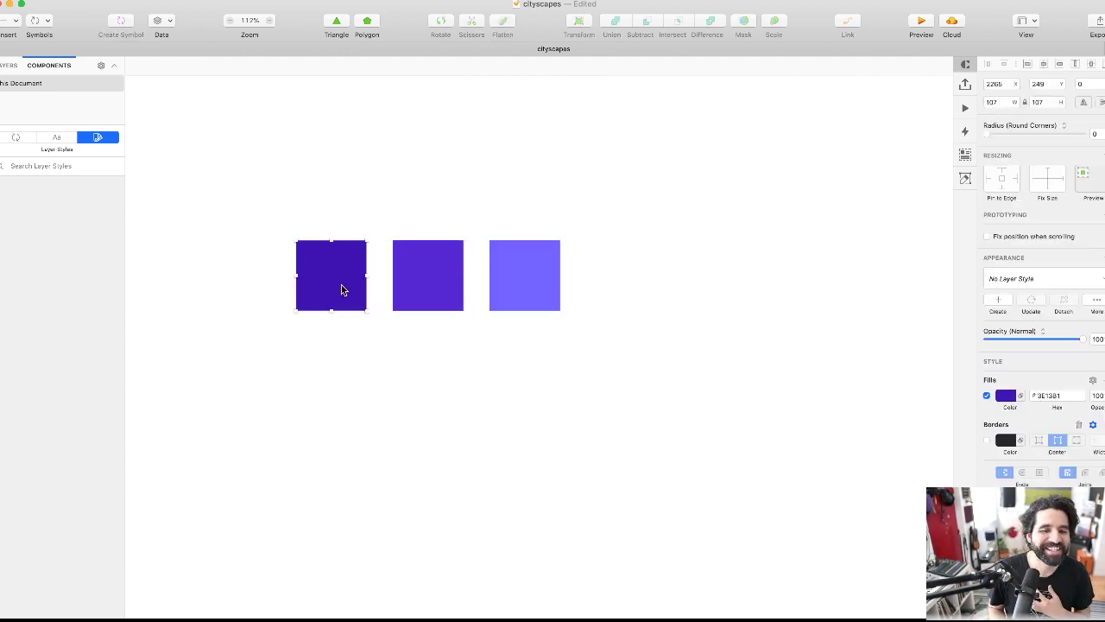
click(1006, 395)
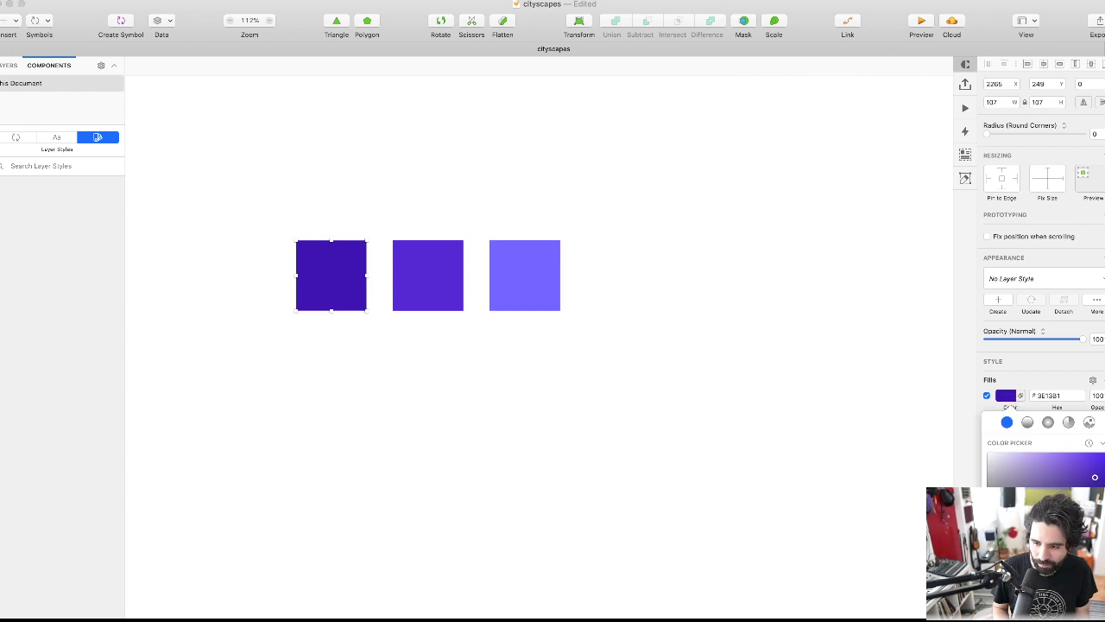
click(1095, 479)
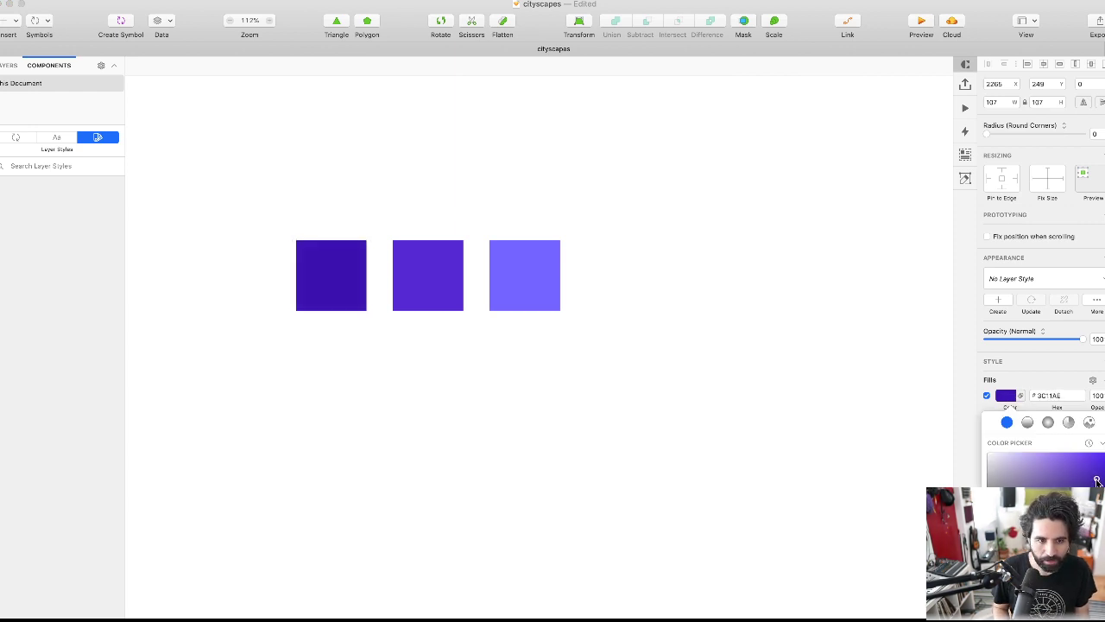
click(742, 291)
drag(659, 214, 322, 368)
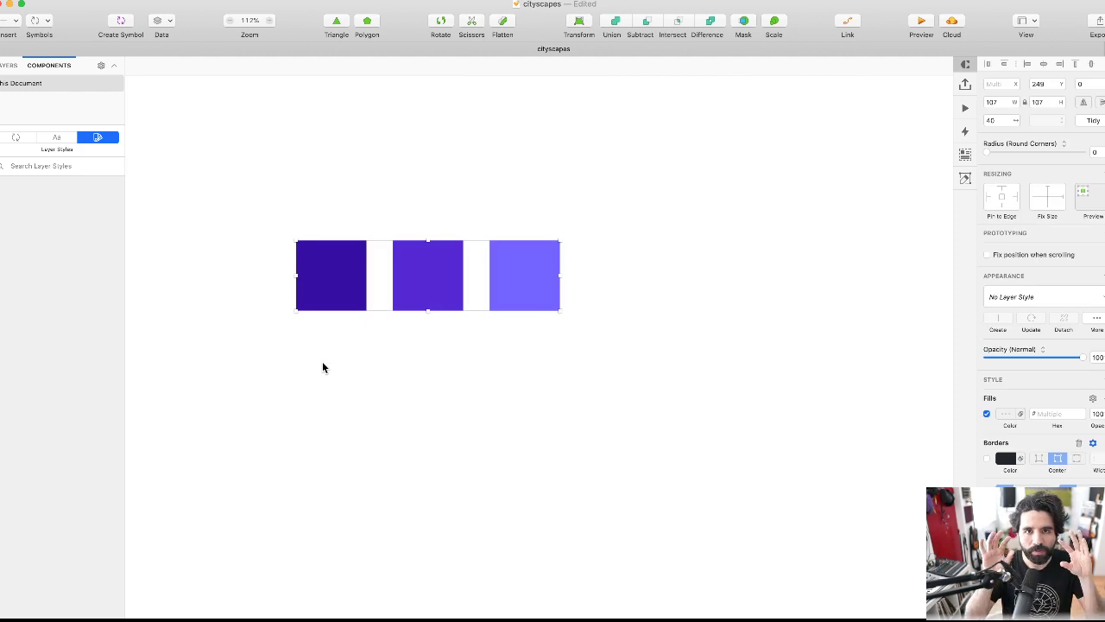
click(292, 280)
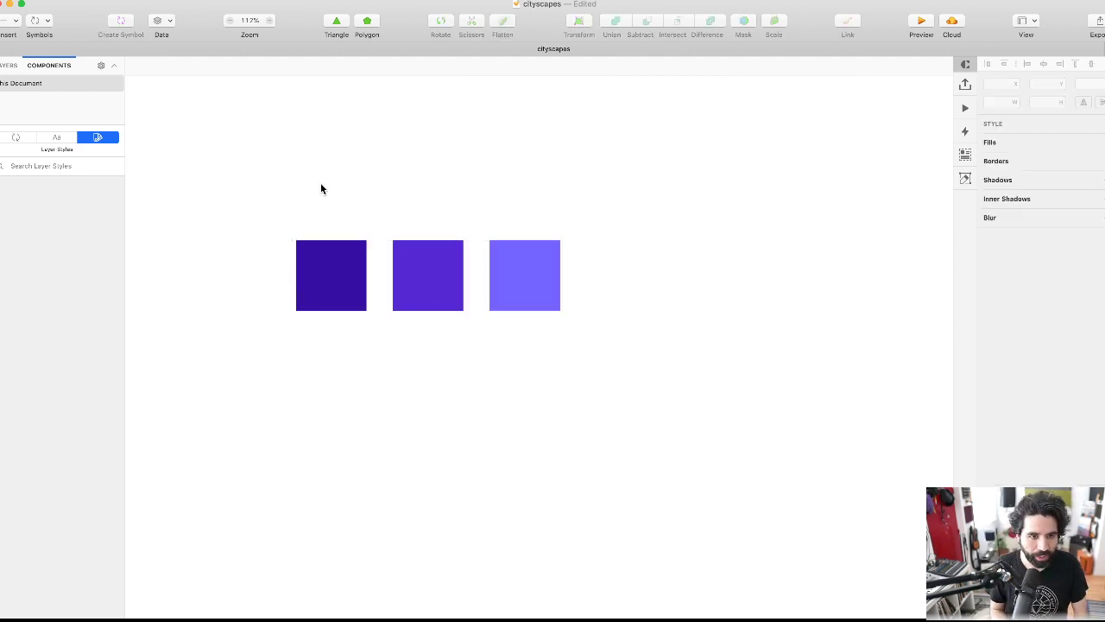
- Add the text label "Ink" above the darkest purple square
click(300, 197)
text(Ink)
key(Escape)
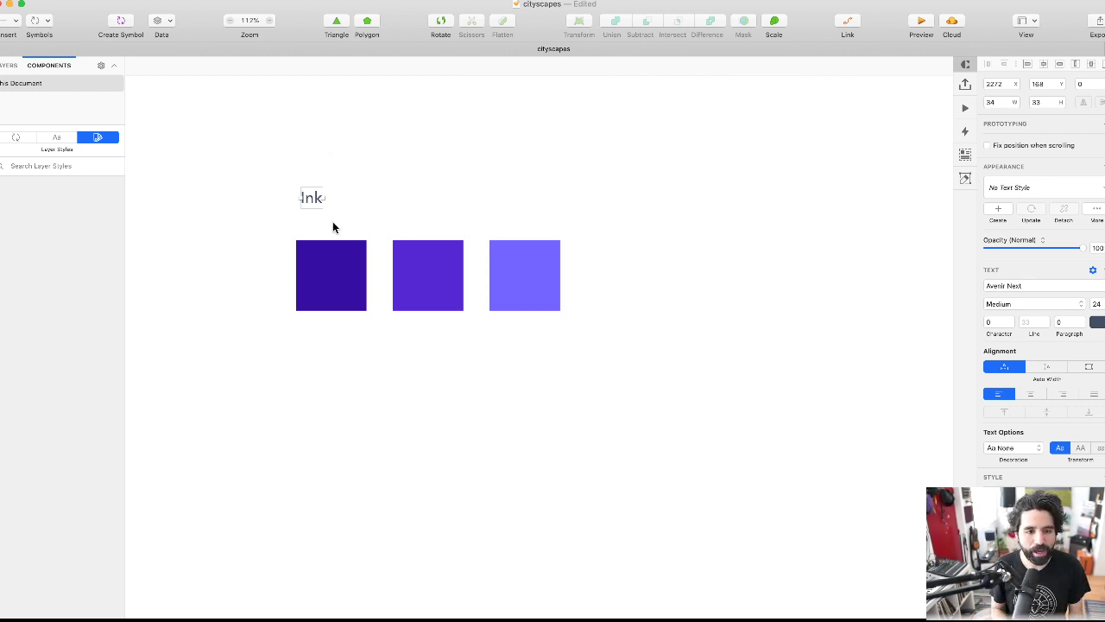
- Duplicate the light violet square to its right and fill the copy with a paler violet, about #A39FFF
click(537, 266)
scroll(518, 276, right, 1)
drag(493, 284, 602, 291)
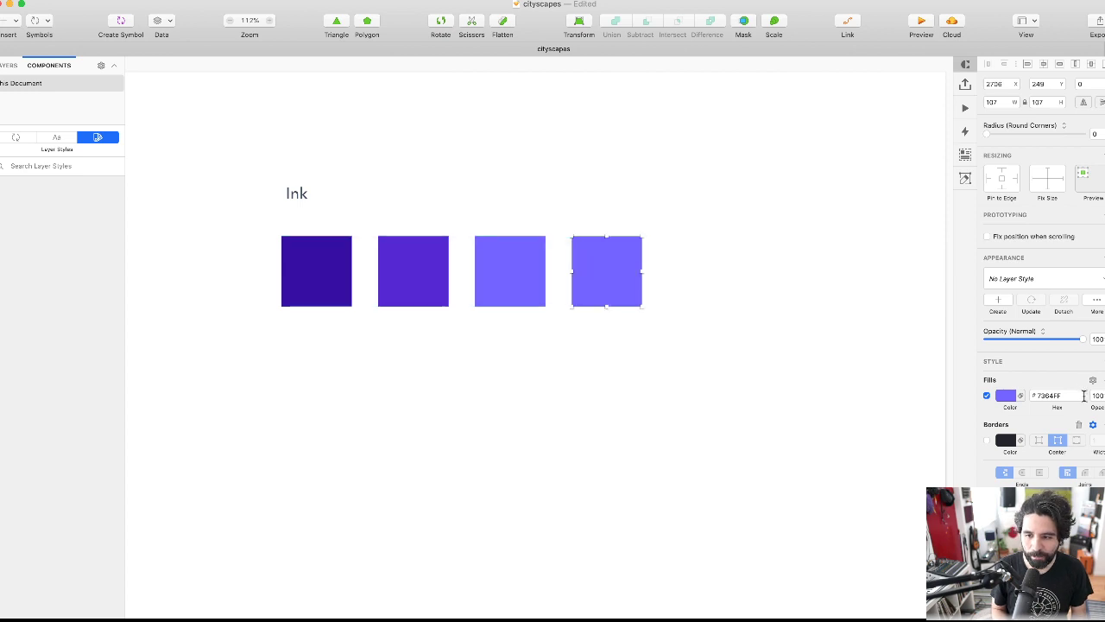
click(1007, 395)
click(1047, 457)
drag(1047, 459, 1035, 456)
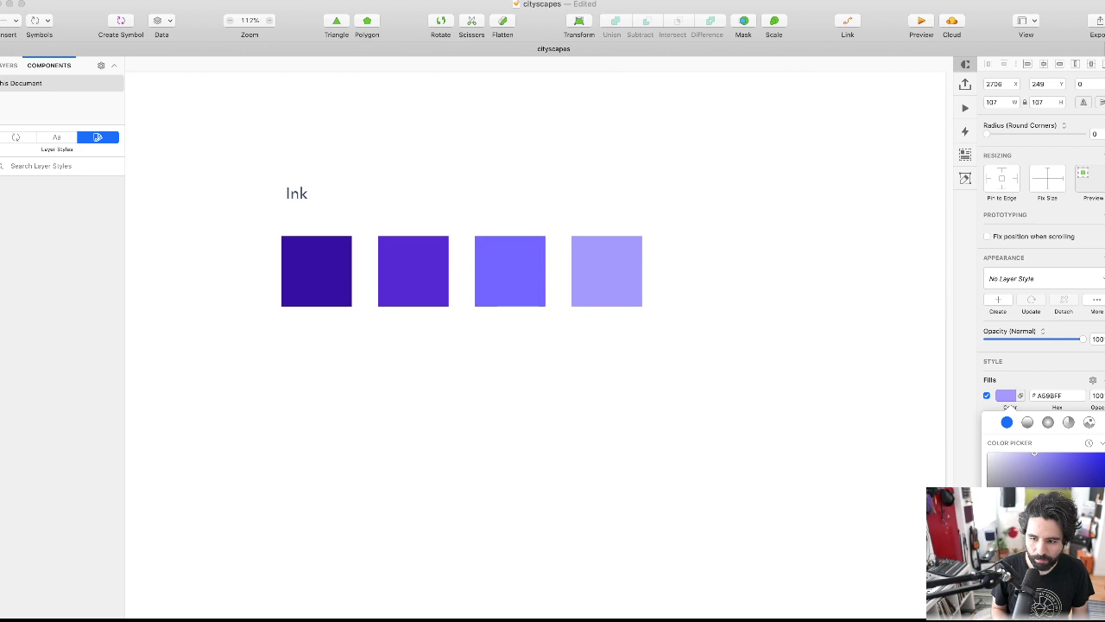
drag(1040, 453, 1033, 453)
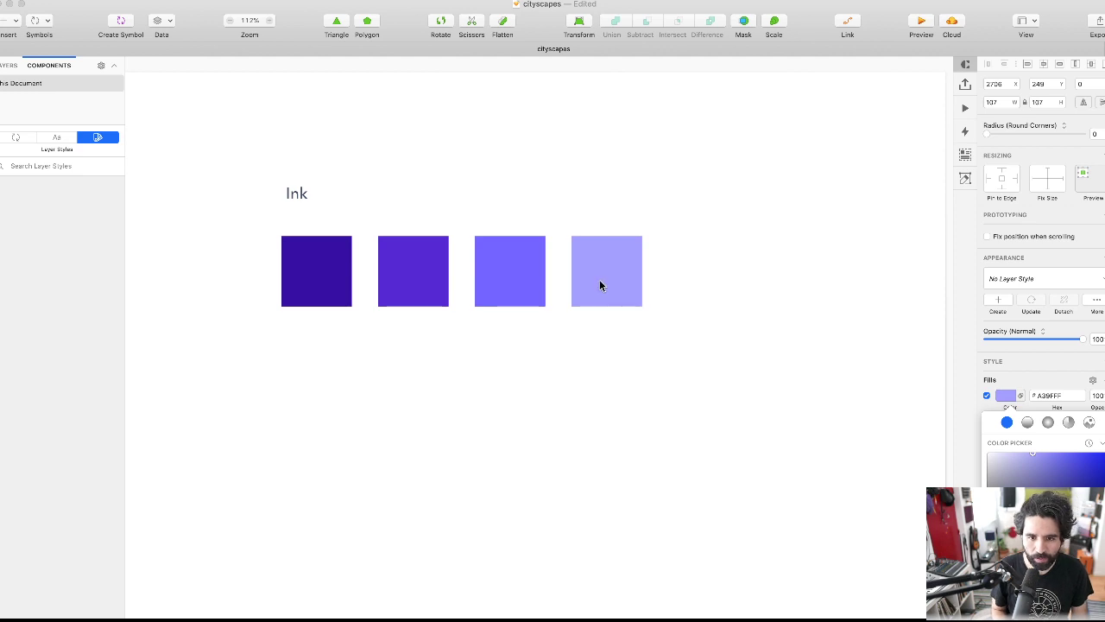
- Add two progressively paler copies to the right of the row, filled about #CECCFF and #E8E7FF
alt+drag(629, 291, 726, 292)
drag(1045, 456, 1011, 450)
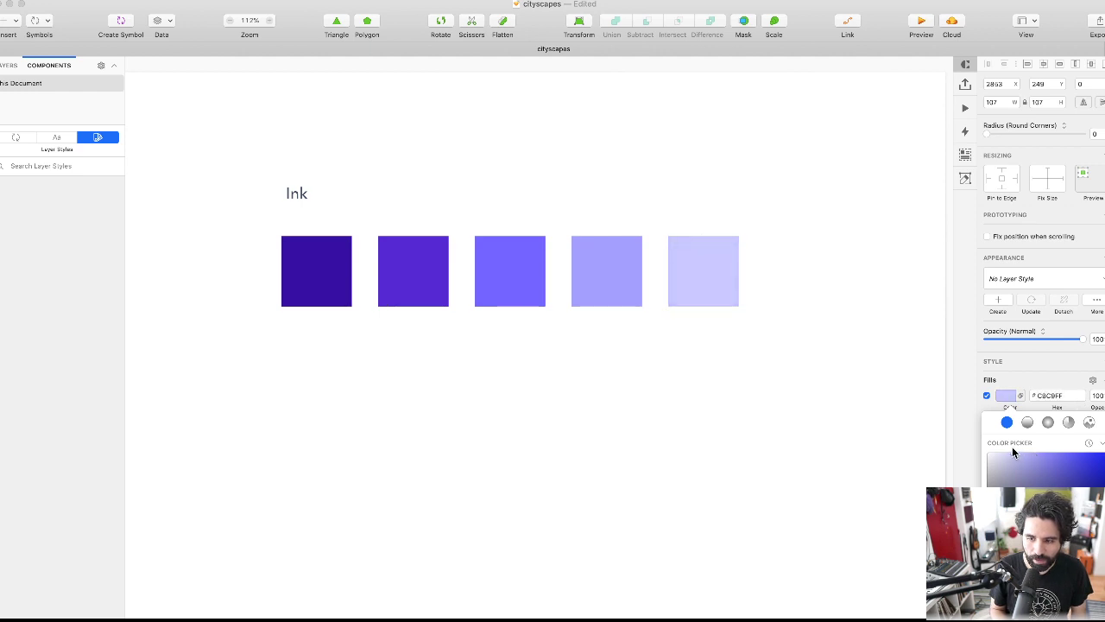
alt+drag(706, 271, 827, 273)
drag(1030, 465, 997, 447)
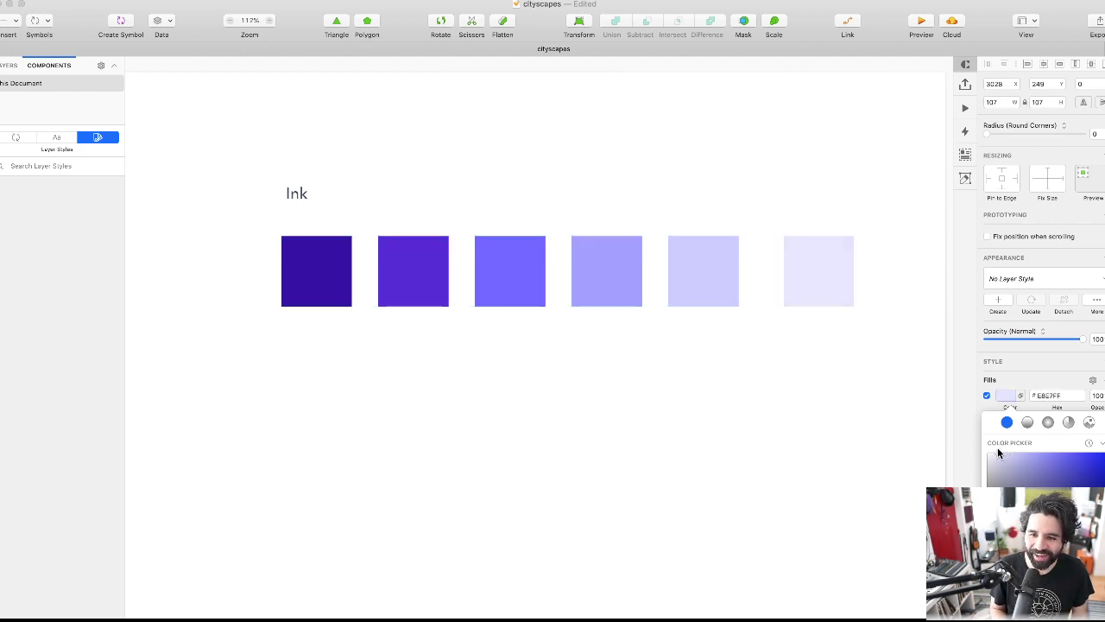
click(785, 371)
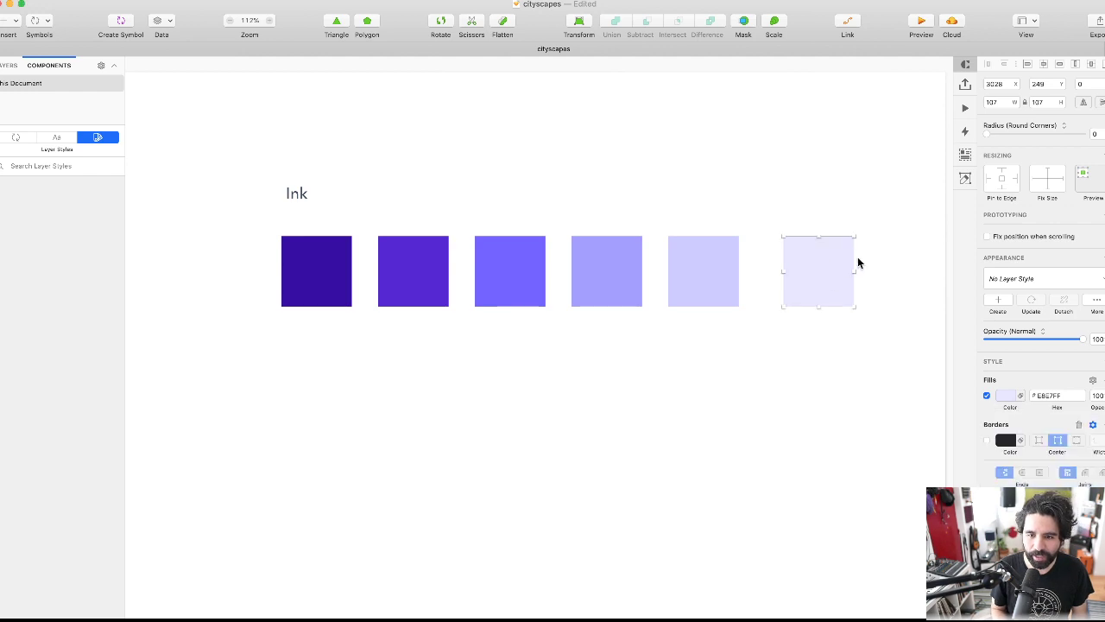
- Select all six swatches and tidy them to equal spacing
drag(897, 258, 297, 387)
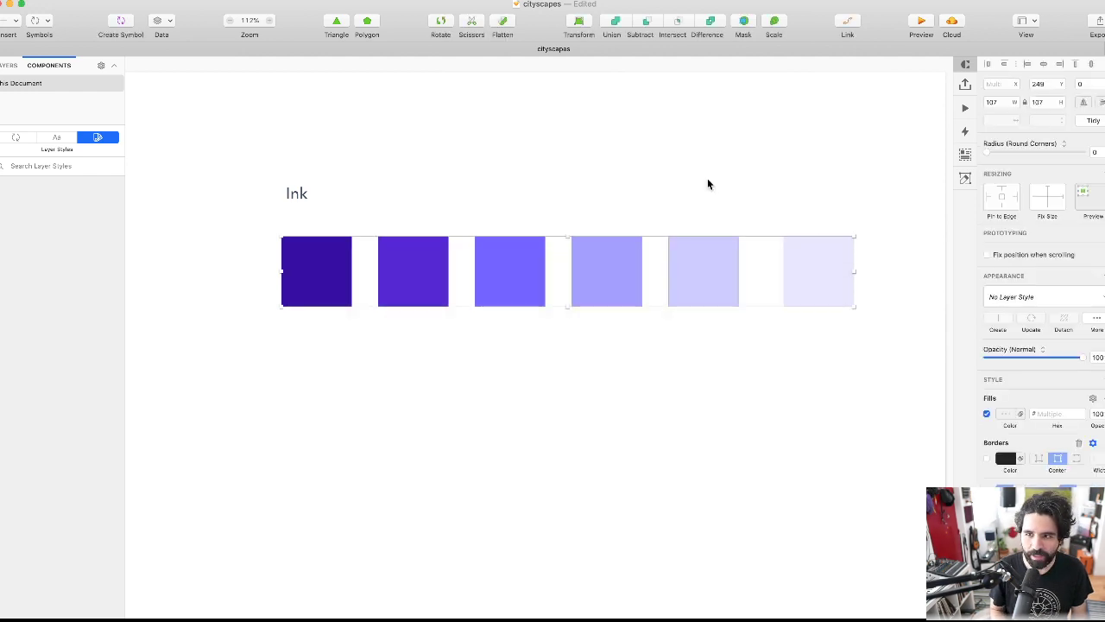
click(1093, 120)
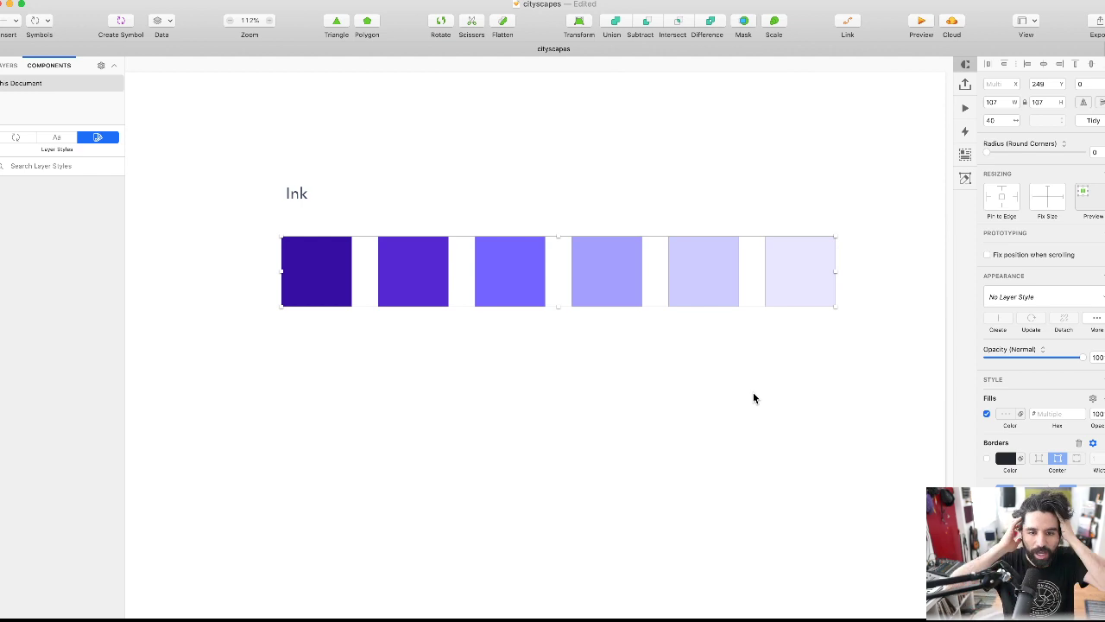
mouse_move(521, 304)
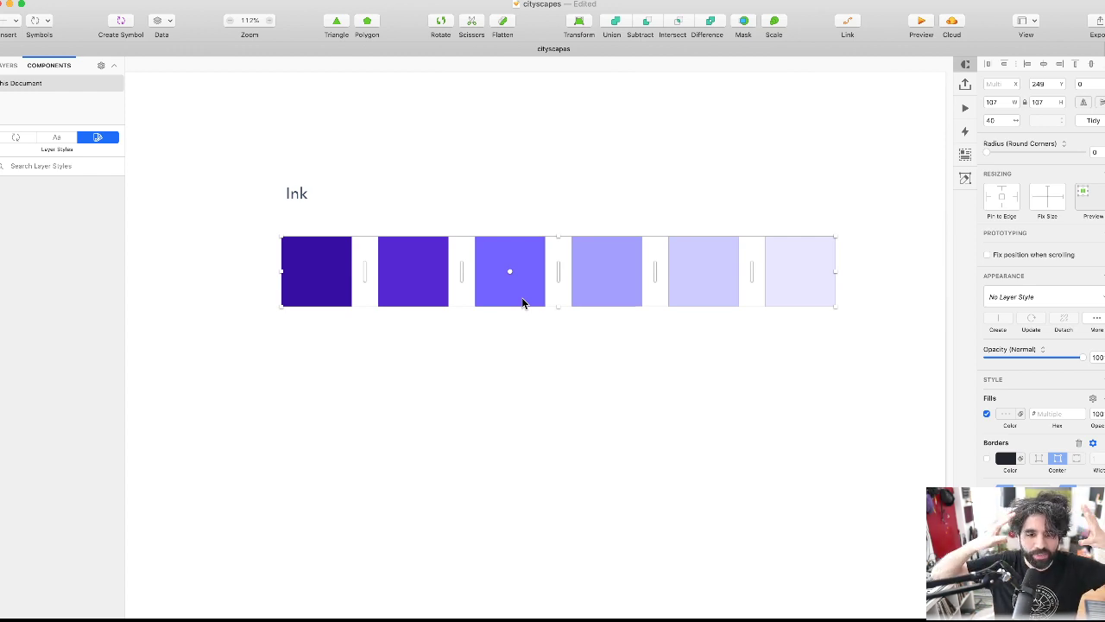
click(555, 378)
- Examine the fill colours of the purple swatches one by one, from darkest to lightest
click(523, 292)
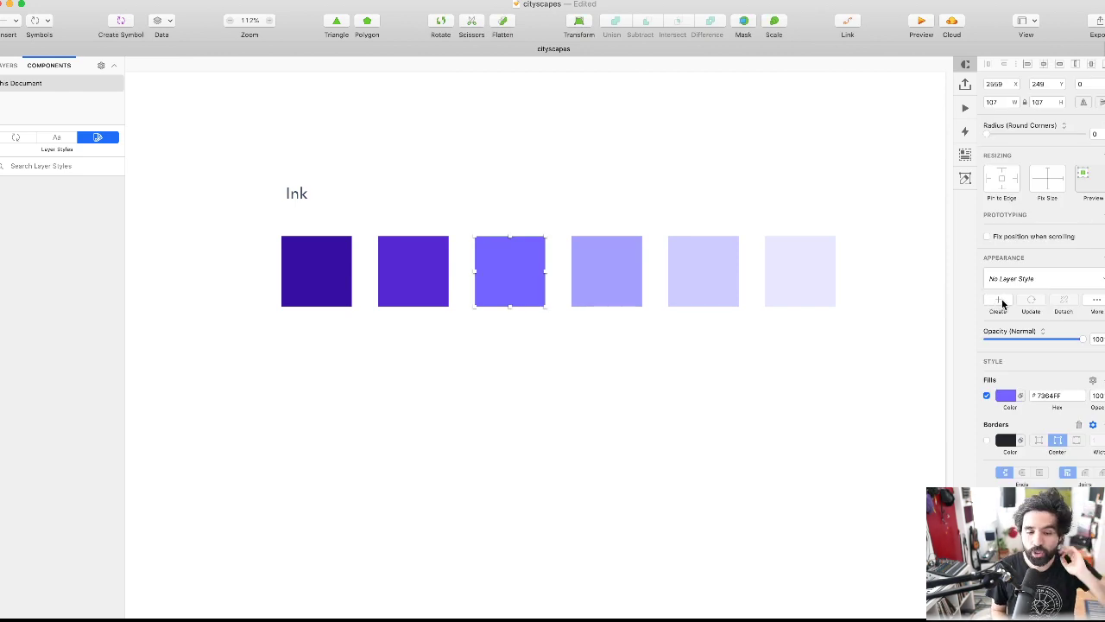
click(370, 371)
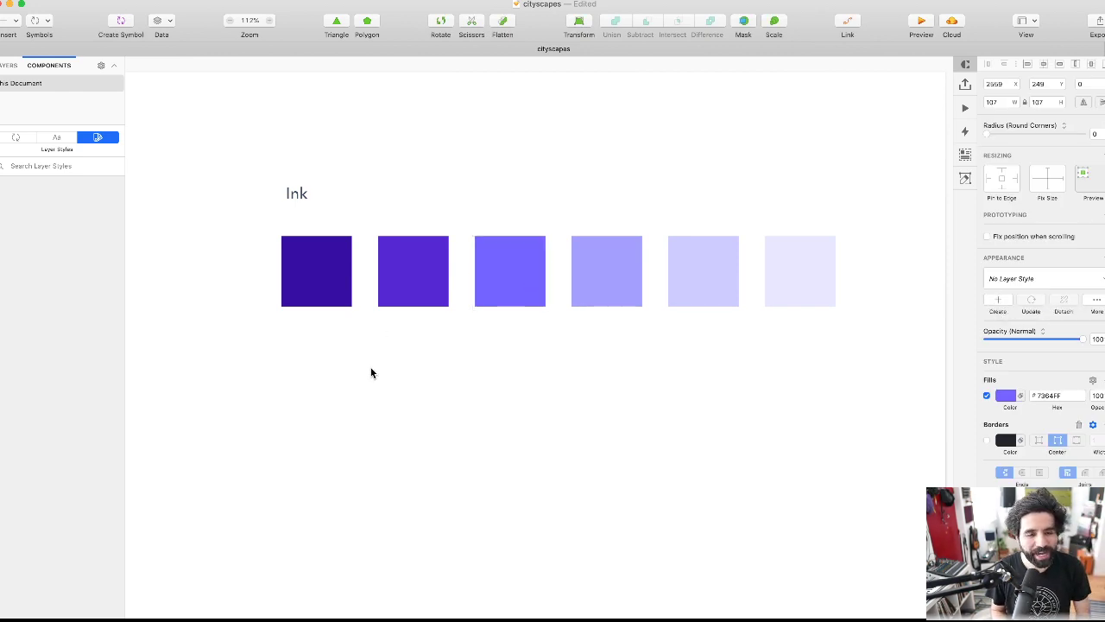
click(324, 285)
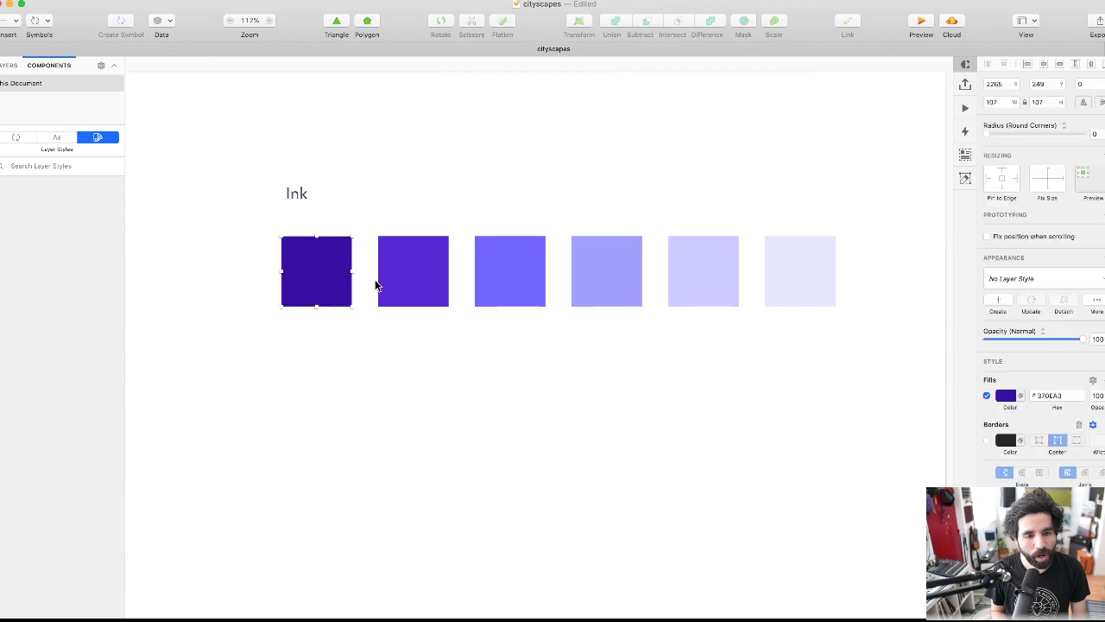
click(426, 286)
click(517, 276)
click(799, 293)
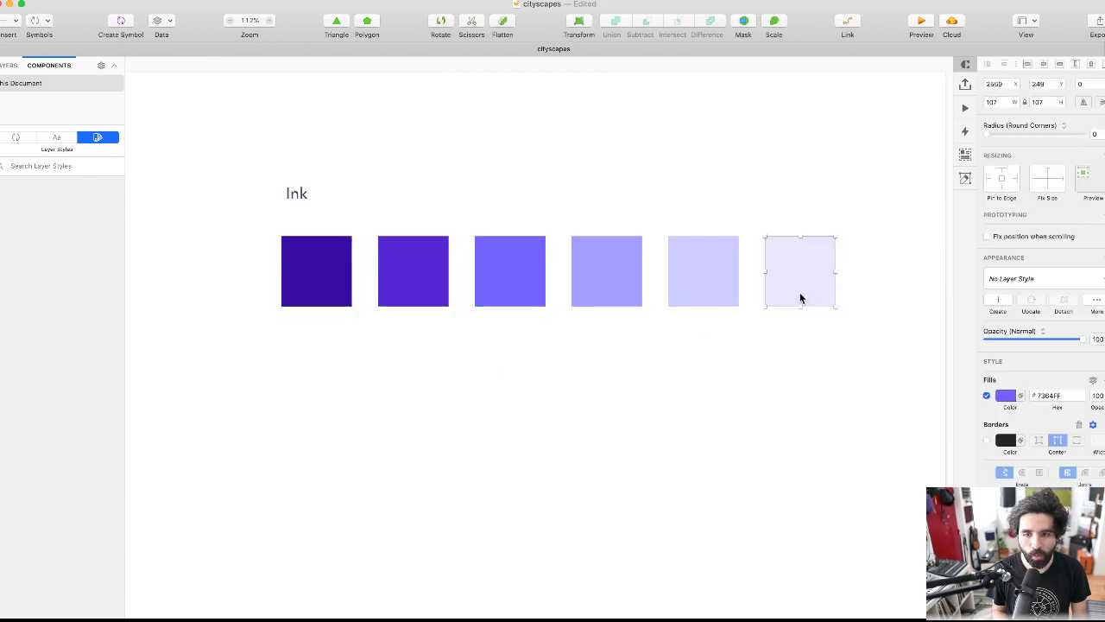
click(700, 290)
click(611, 287)
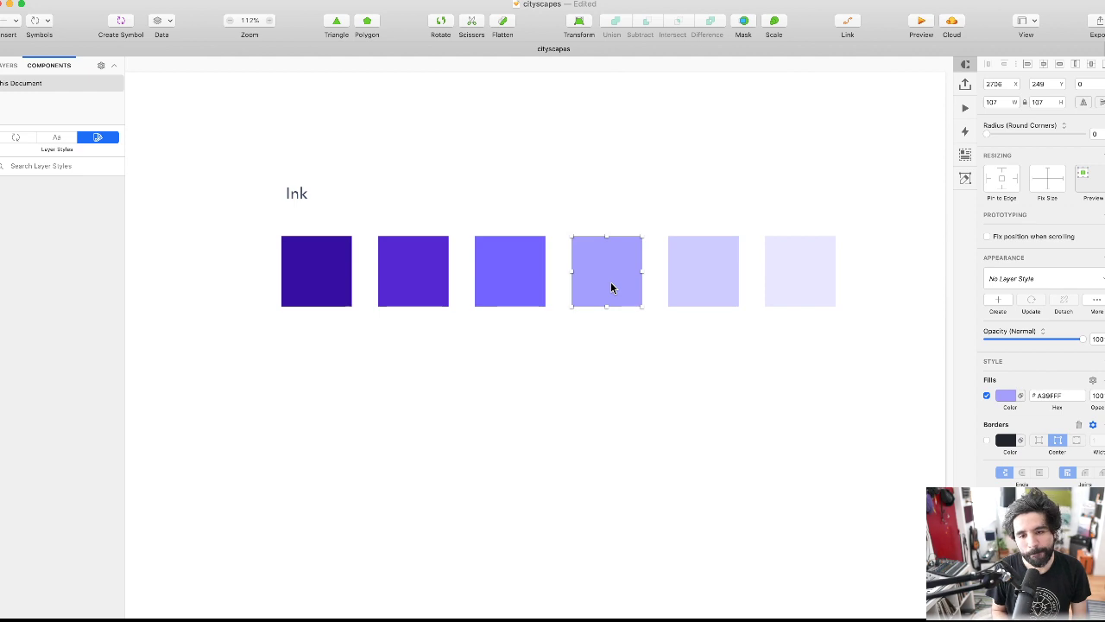
click(530, 284)
- Duplicate the palest swatch to its right and fill the copy with white, #FFFFFF
click(784, 286)
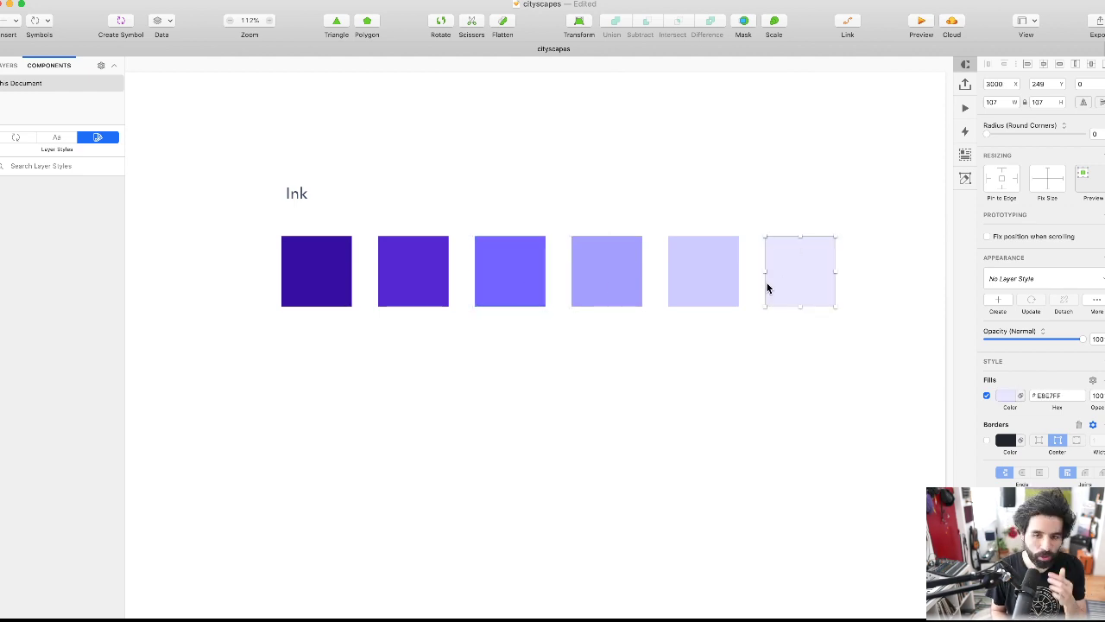
drag(786, 259, 883, 260)
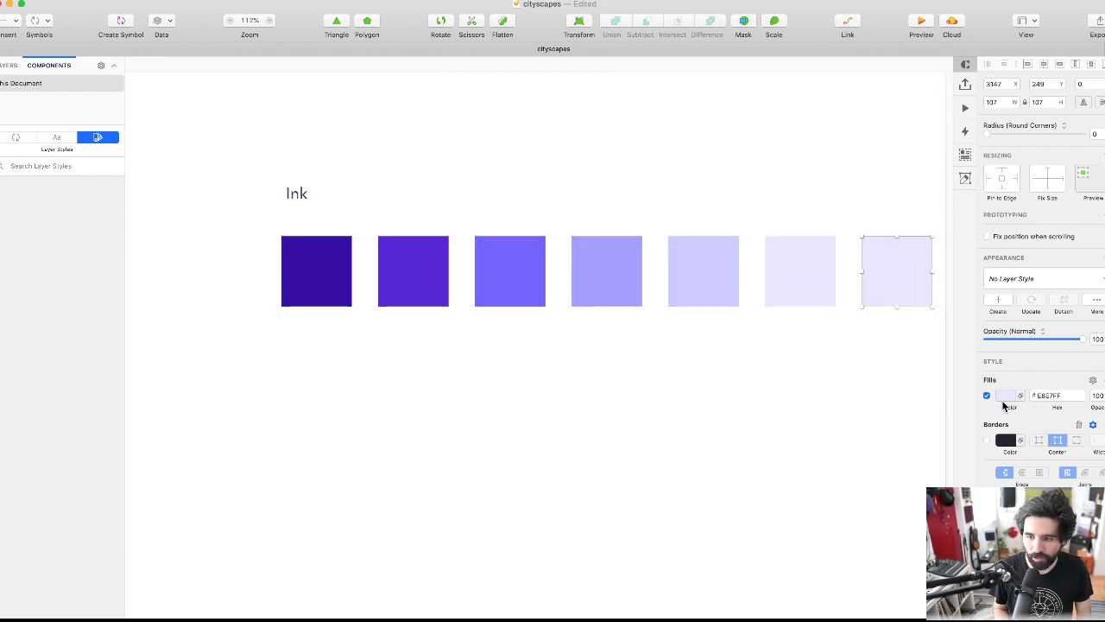
click(1003, 403)
drag(1044, 489, 946, 418)
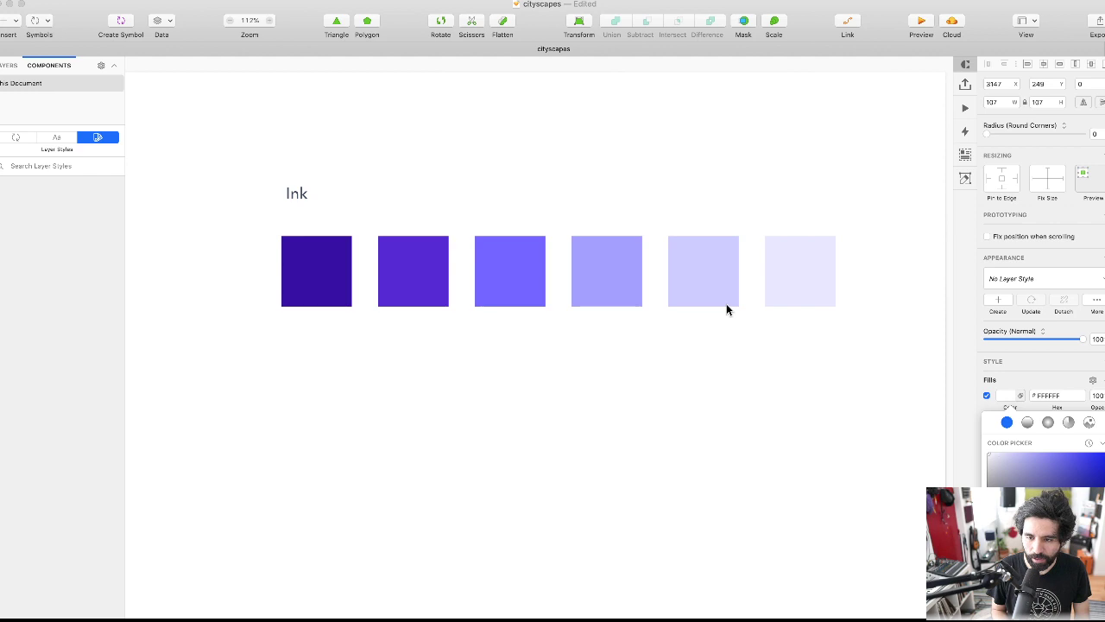
- Create a layer style named "Ink/0" from the white square
scroll(726, 309, right, 3)
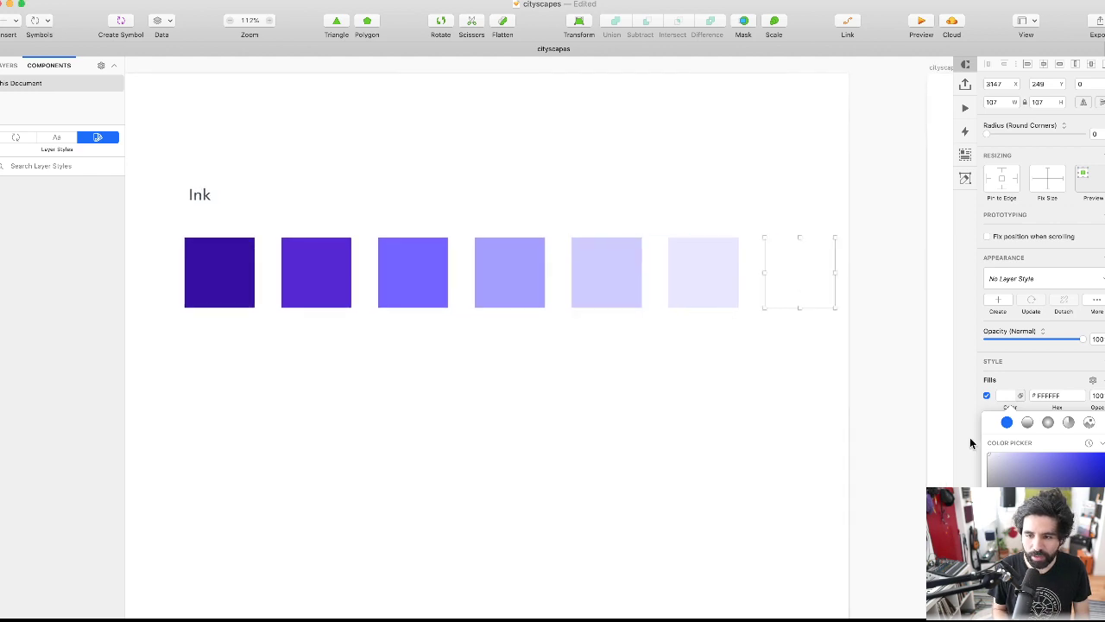
click(998, 301)
text(Ink)
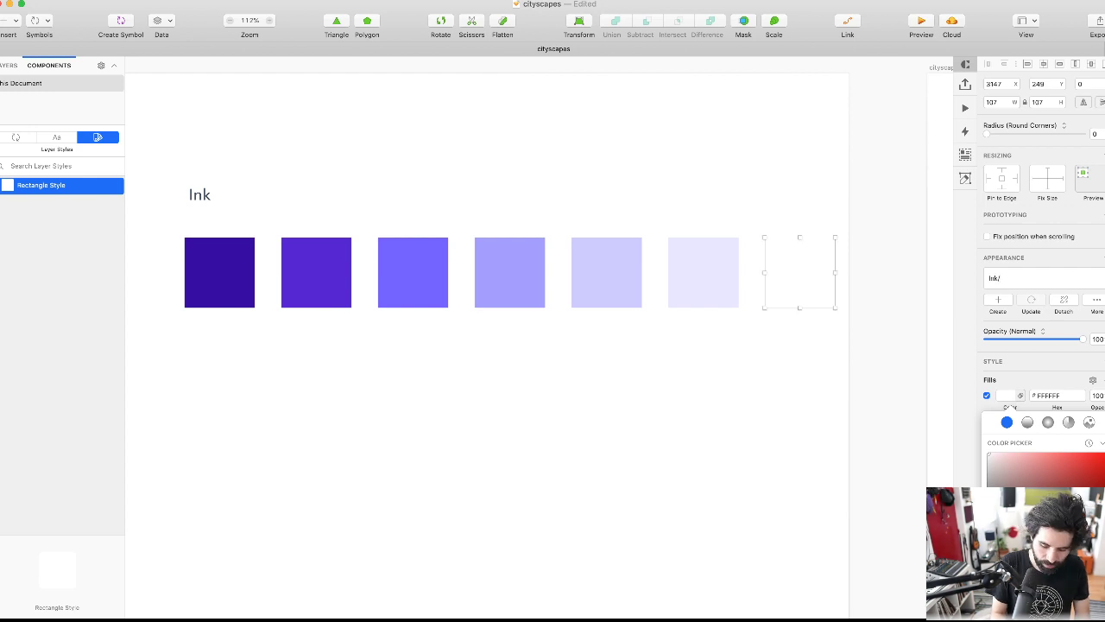
text(/0)
key(Return)
- Create a layer style named "Ink/1" from the palest lavender square beside the white one
click(696, 269)
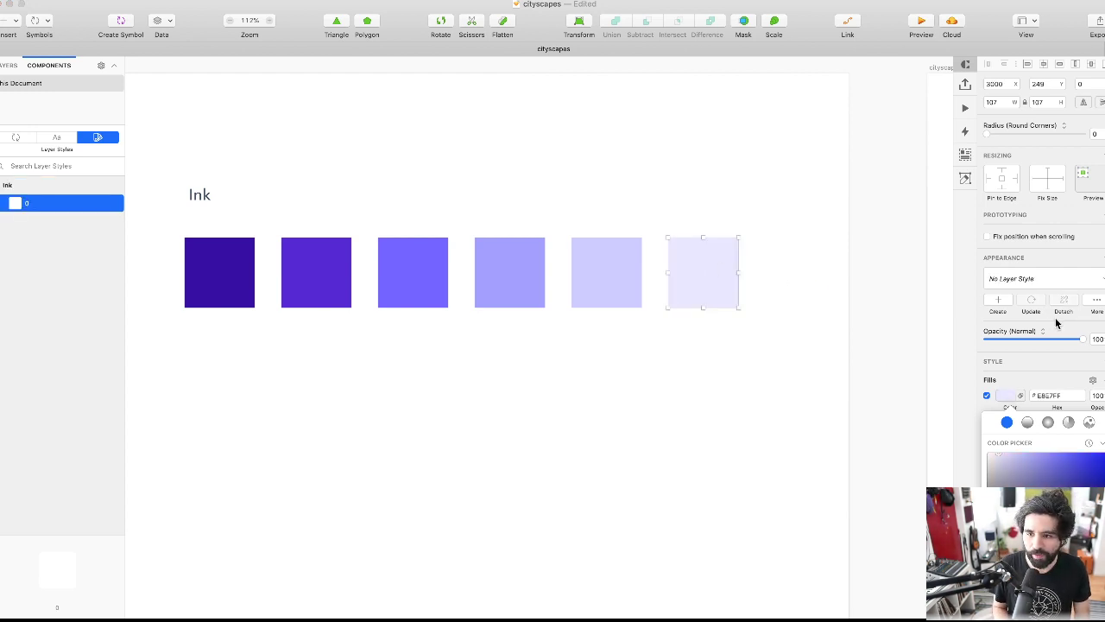
click(998, 300)
text(Ink/1)
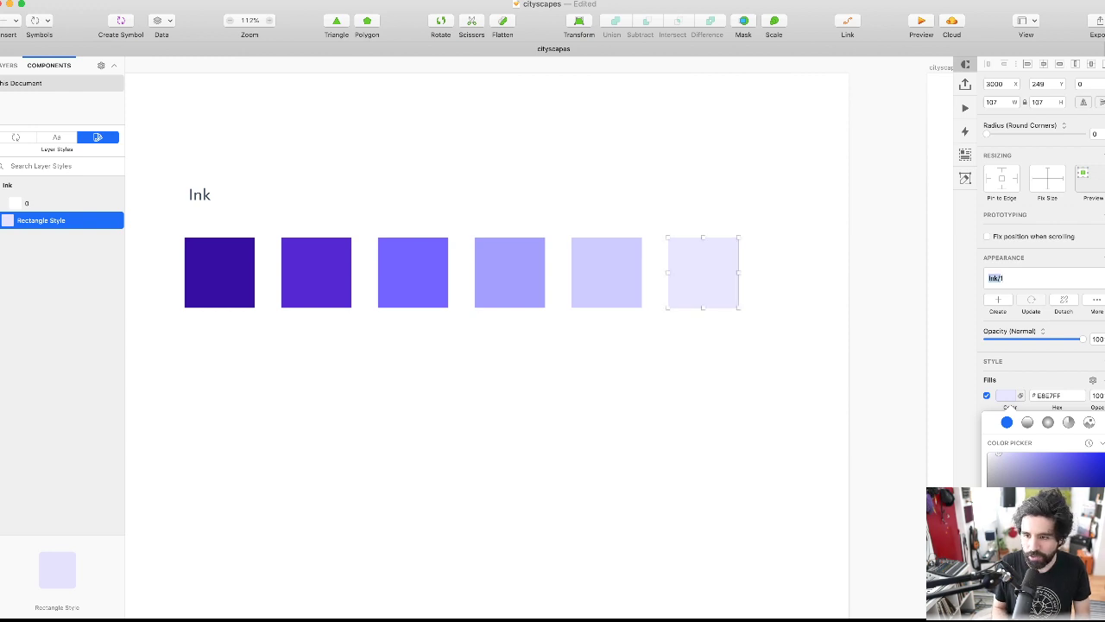
key(Return)
- Create a layer style named "Ink/2" from the second palest lavender square
click(607, 285)
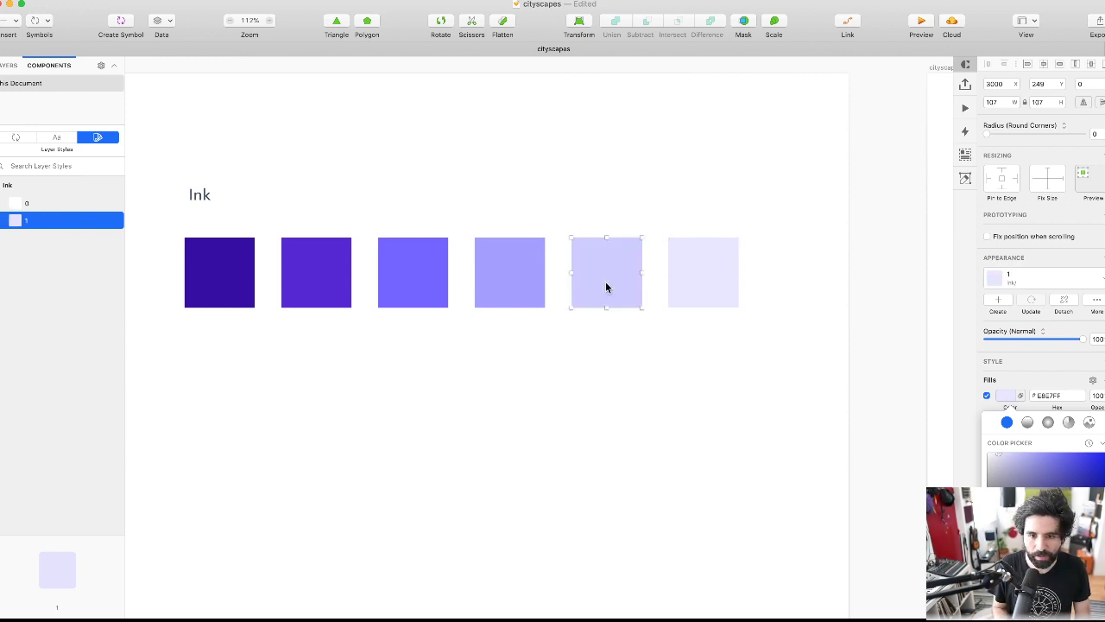
click(999, 301)
text(Ink/)
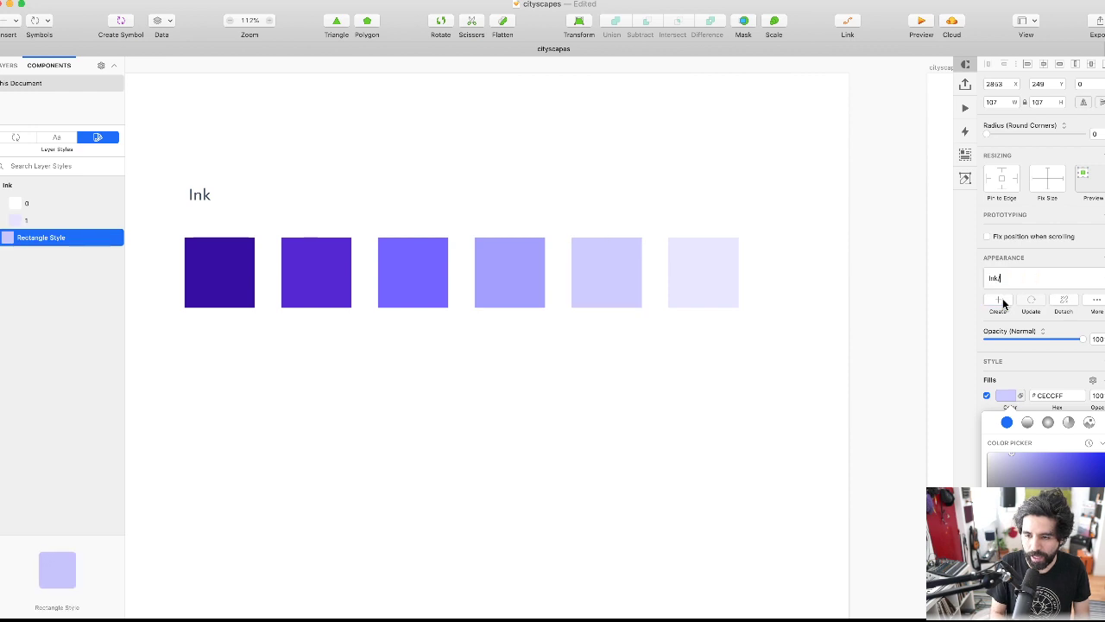
text(2)
key(Return)
- Create a layer style named "Ink/3" from the #A39FFF square
click(509, 256)
click(997, 302)
text(Ink/)
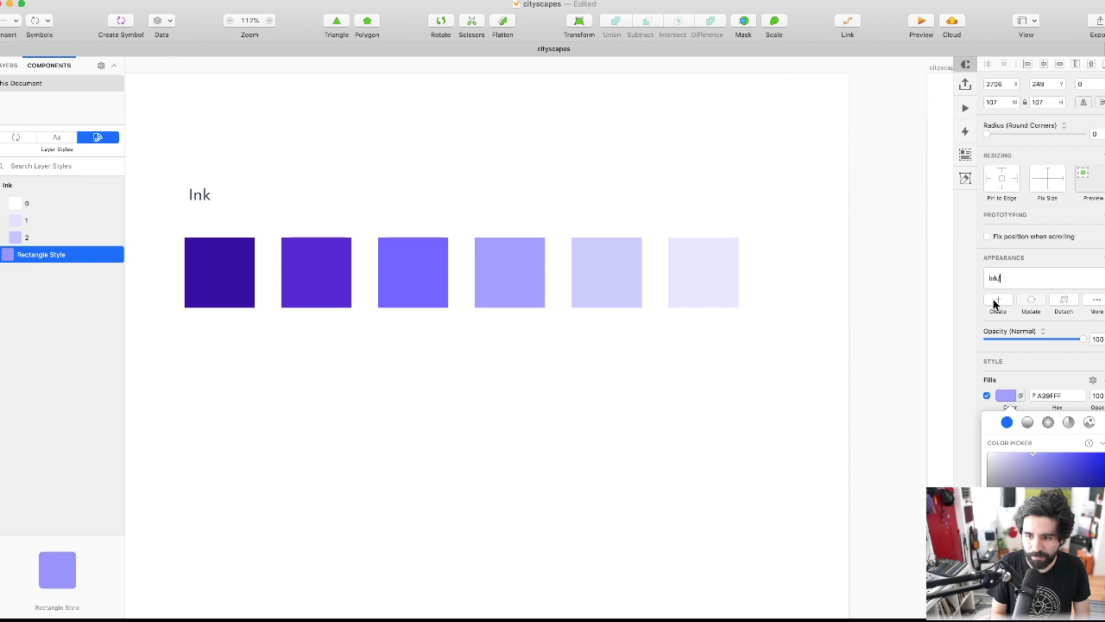
text(3)
key(Return)
- Create a layer style named "Ink/4" from the bright violet square, third from the dark end of the row
click(432, 251)
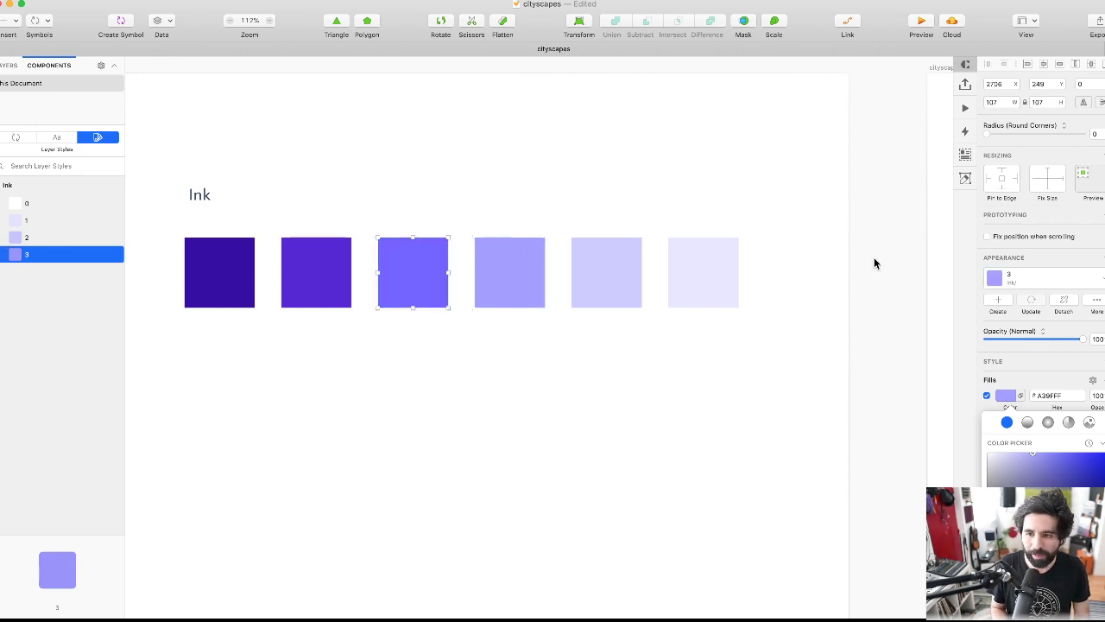
click(1010, 302)
text(Ink/4)
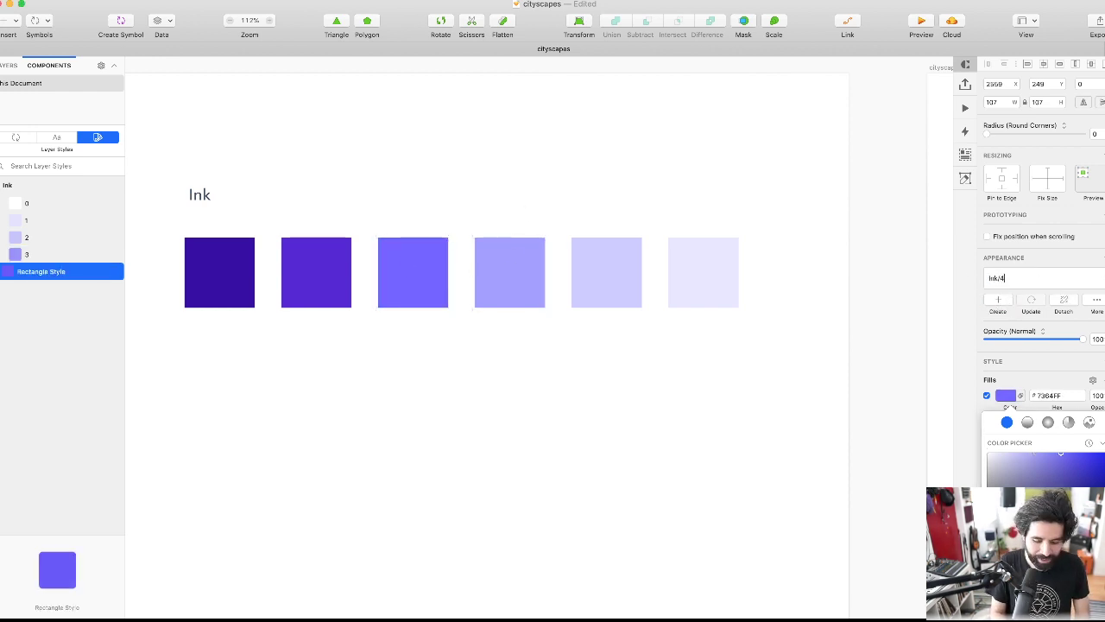
key(Return)
- Create a layer style named "Ink/5" from the second darkest purple square
click(322, 289)
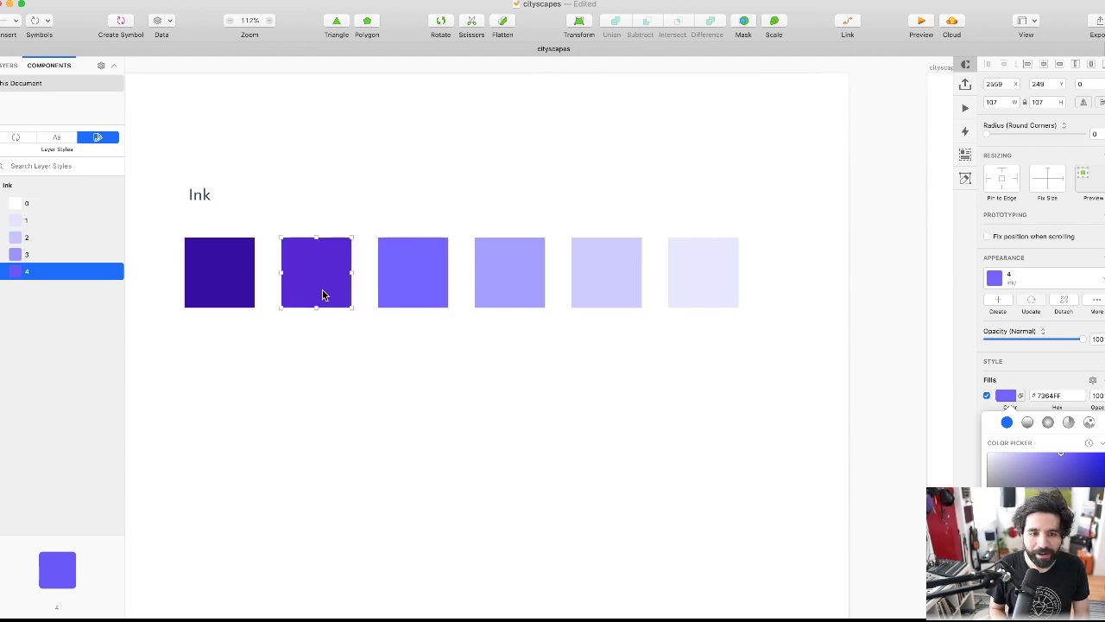
click(1004, 303)
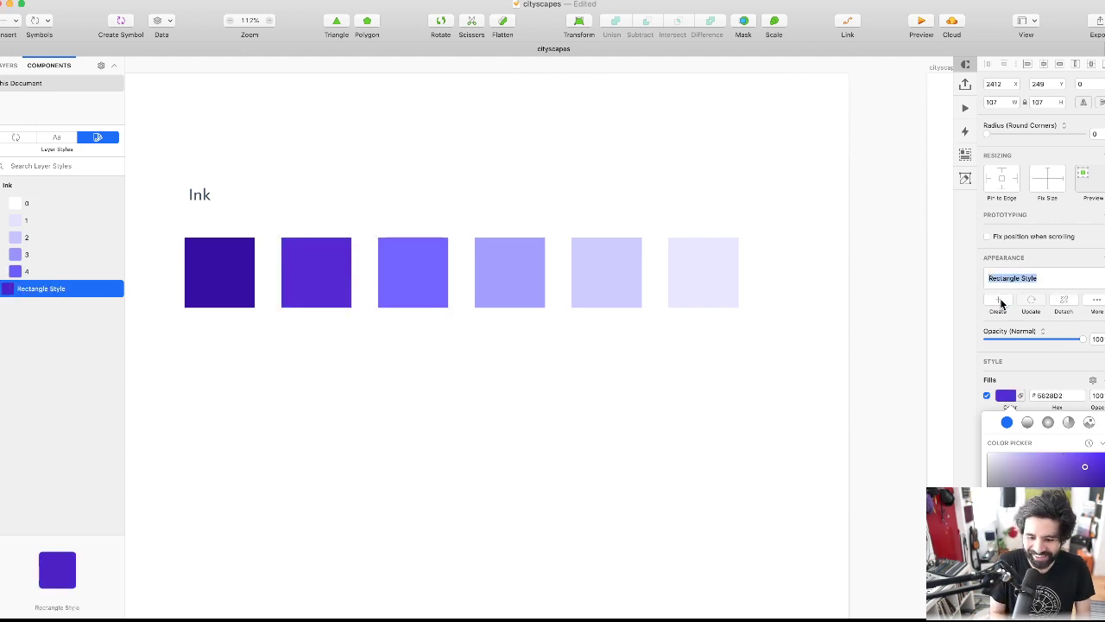
text(Ink/5)
key(Return)
- Create a layer style named "Ink/6" from the darkest purple square and deselect it
click(196, 282)
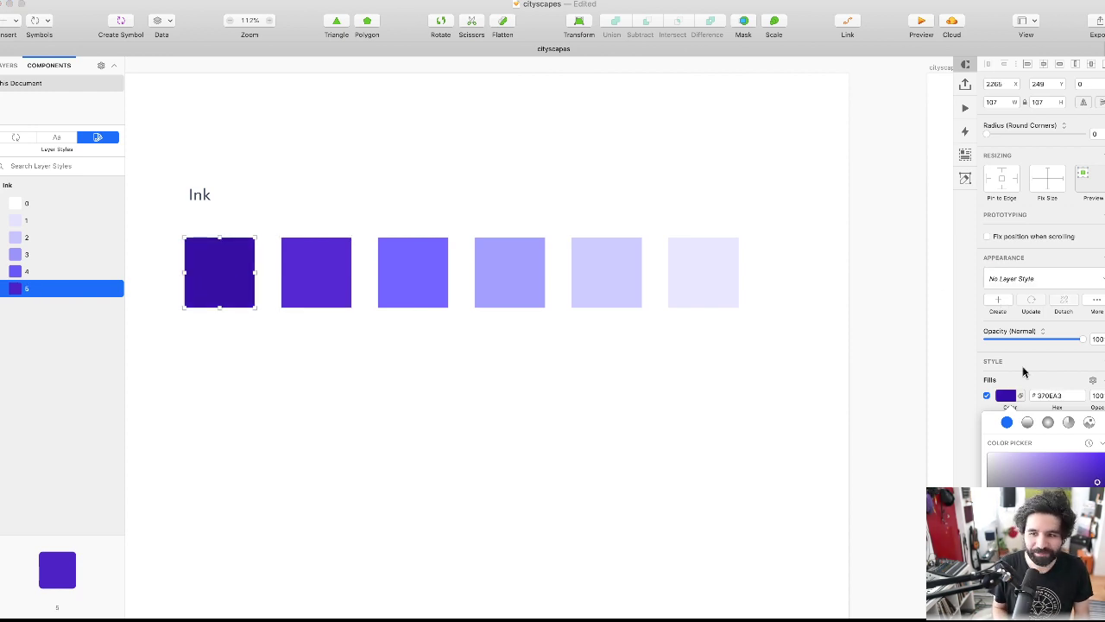
click(999, 302)
text(Ink/)
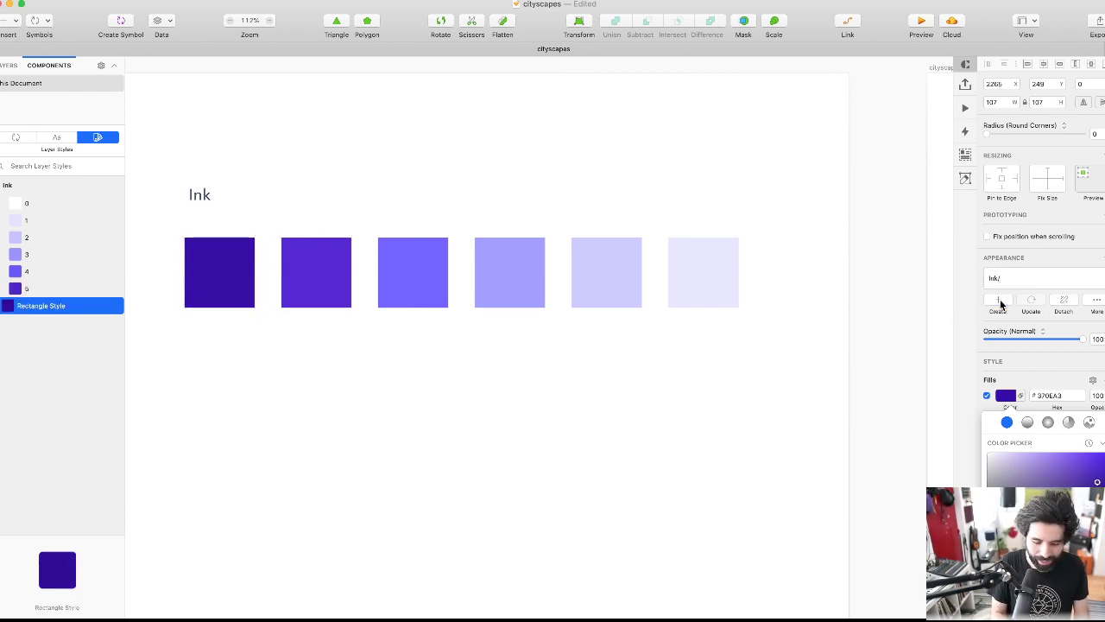
text(6)
key(Return)
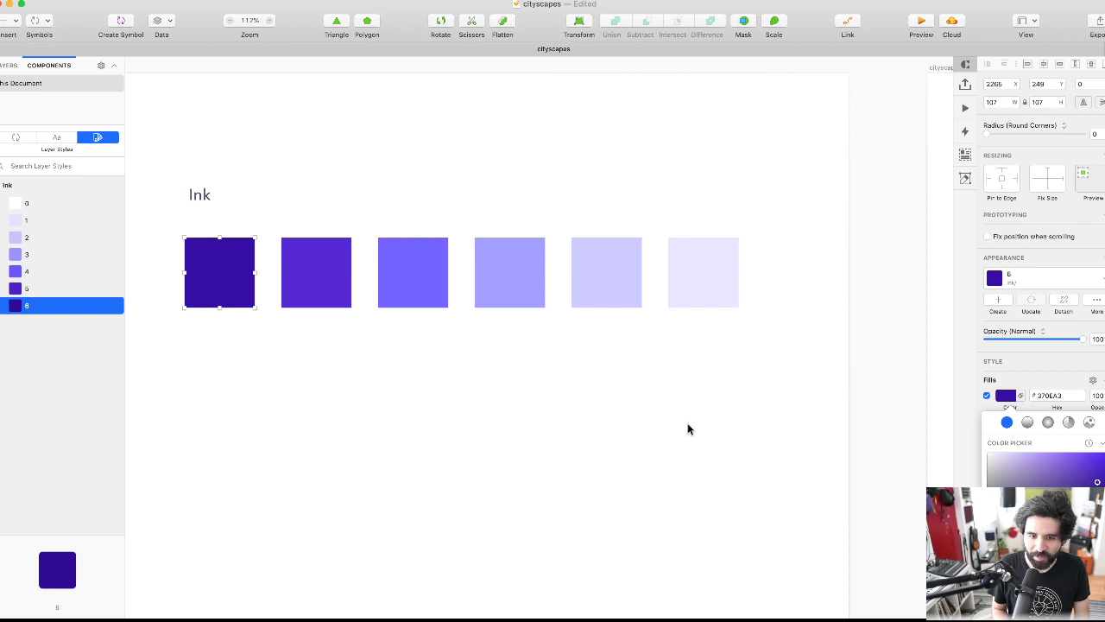
click(782, 398)
click(673, 427)
scroll(549, 361, left, 3)
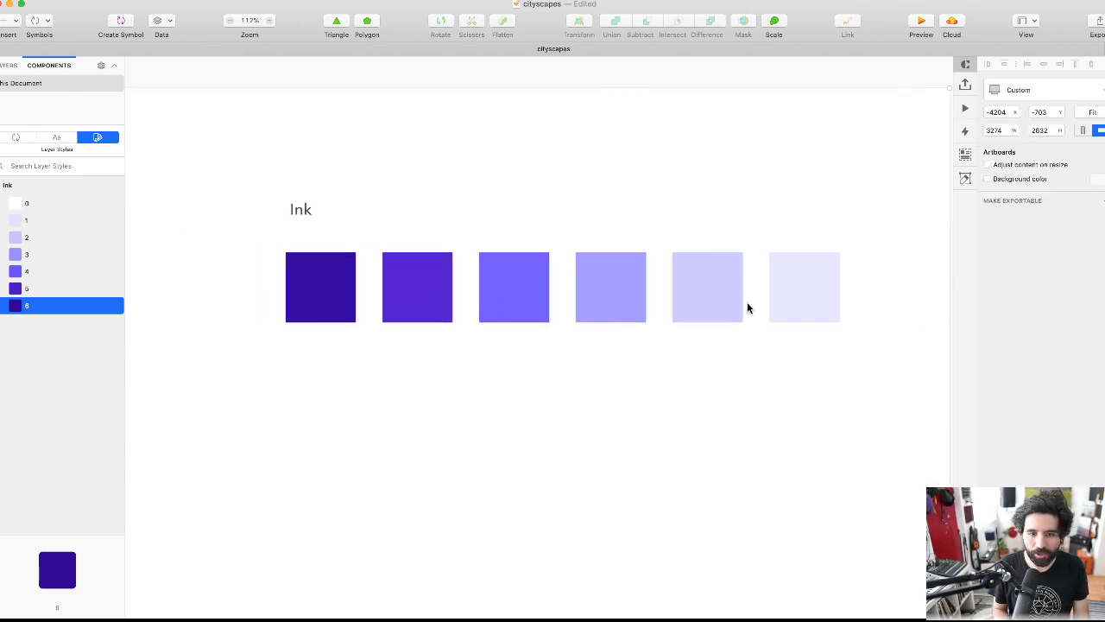
- Duplicate the darkest purple square directly below itself, under the Ink row
key(Escape)
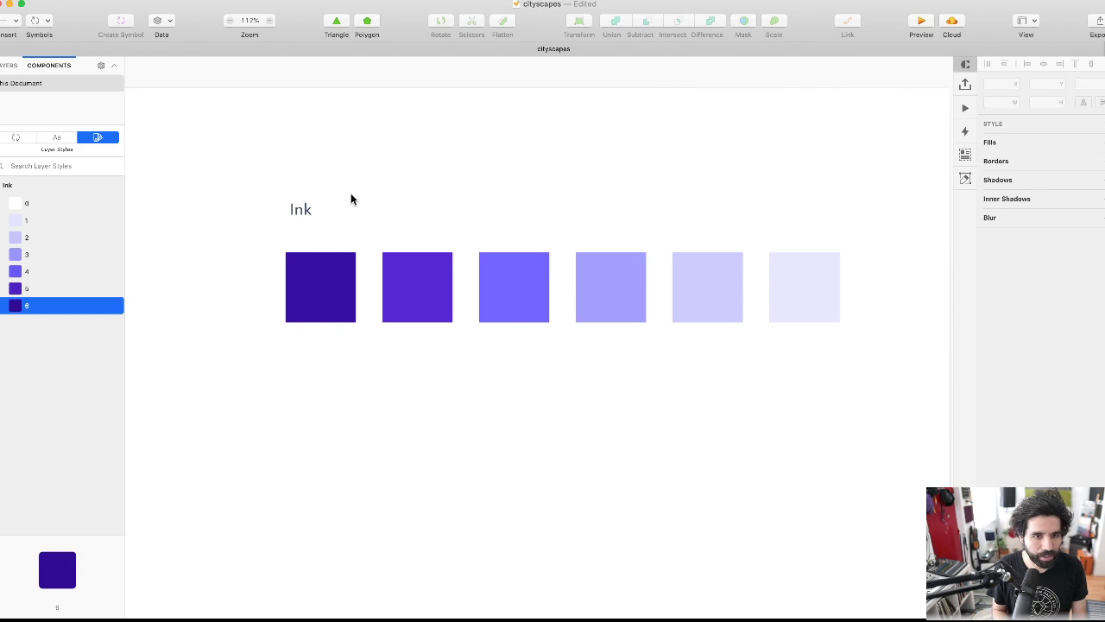
scroll(350, 194, down, 5)
click(338, 242)
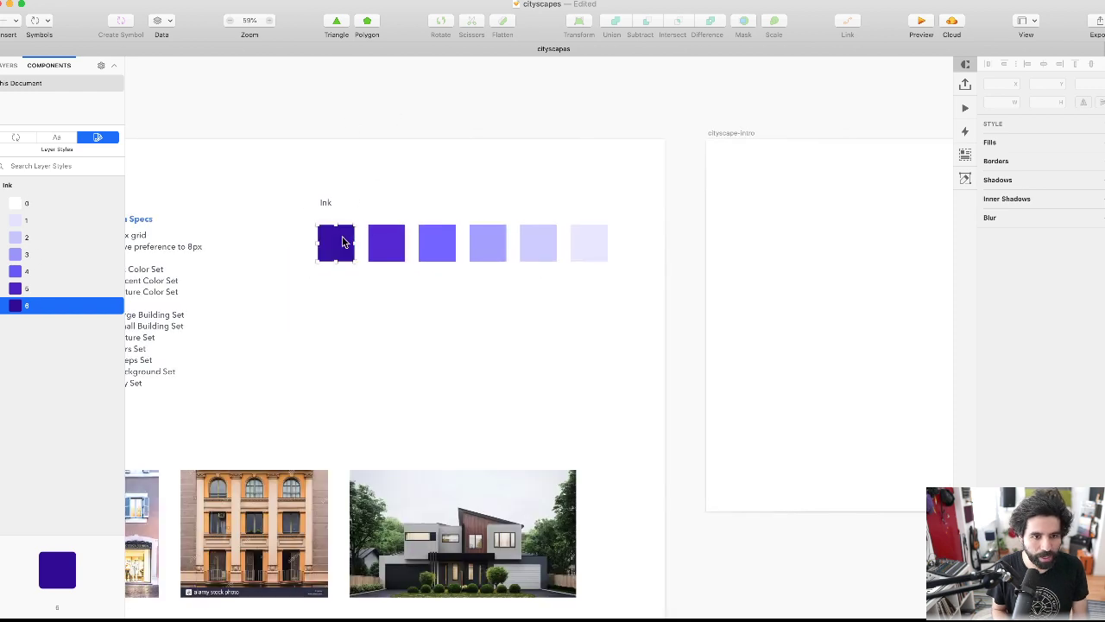
scroll(427, 261, up, 3)
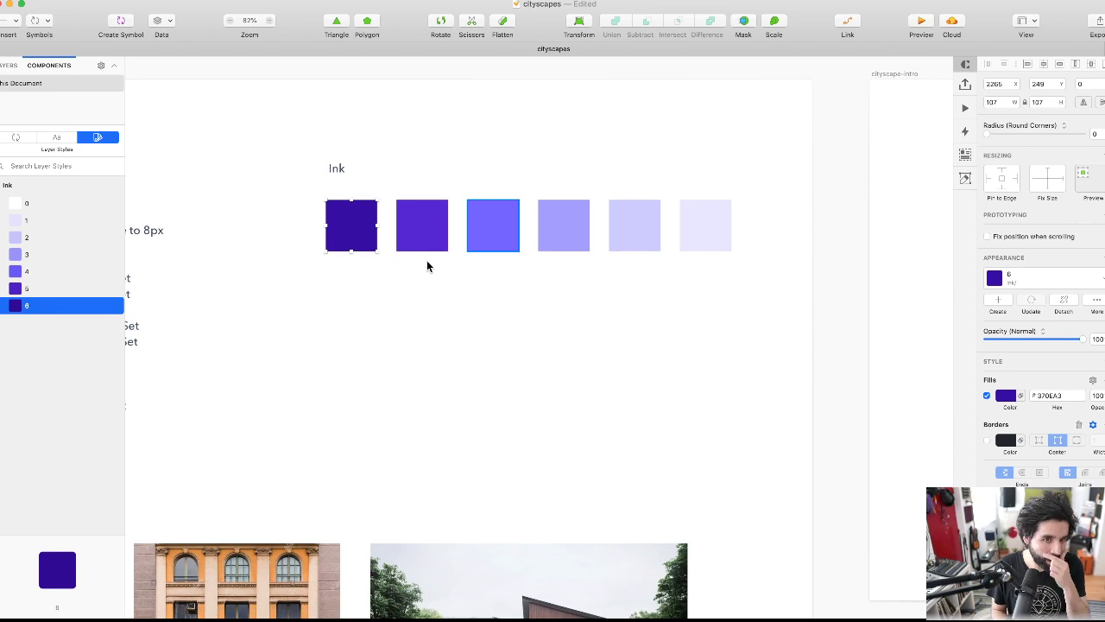
drag(357, 239, 358, 315)
- Copy the Ink heading above the duplicated square, change its text to "Accent", and move the square slightly down
click(341, 173)
drag(341, 173, 344, 282)
double_click(338, 274)
text(A)
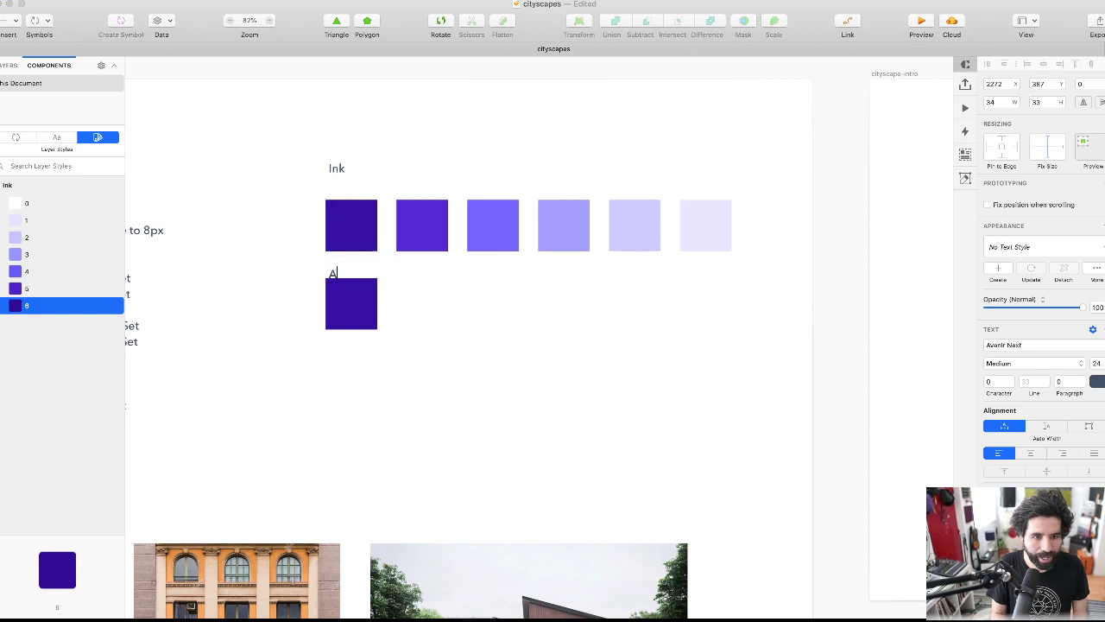
text(ccent)
drag(358, 313, 361, 320)
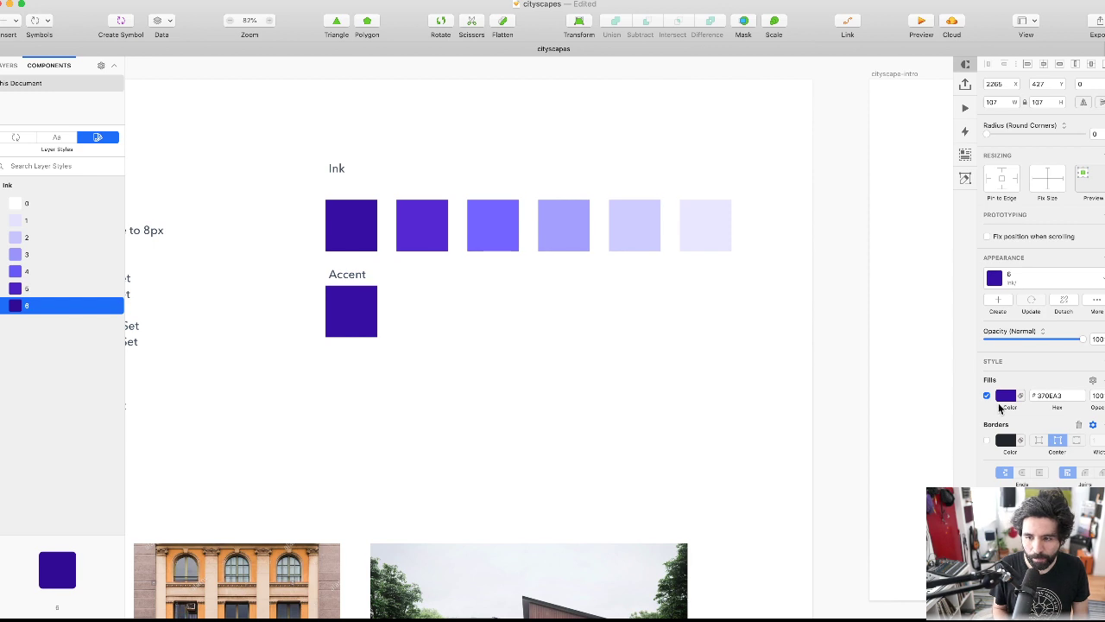
- Recolour the Accent square bright red, #FF1919
click(1005, 396)
drag(1083, 544, 1101, 544)
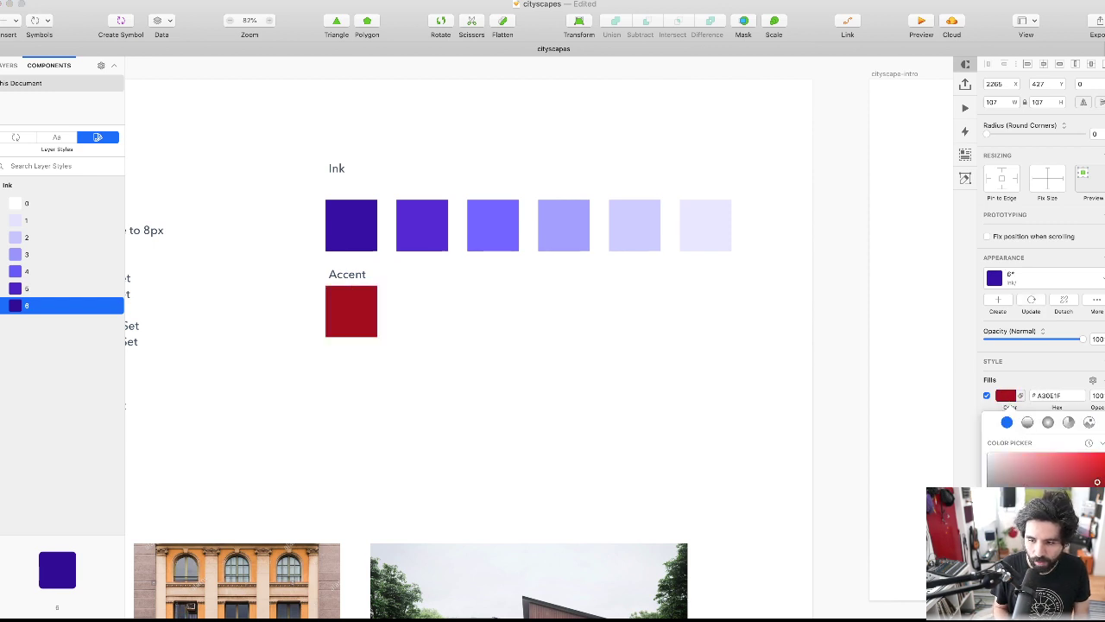
drag(1094, 480, 1095, 452)
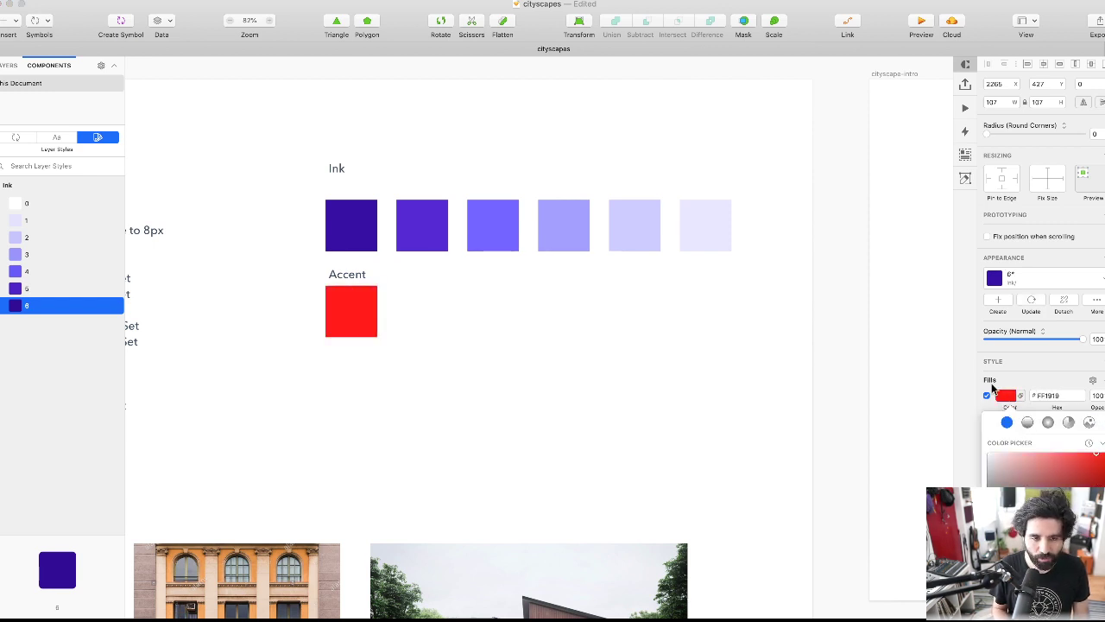
- Left-align the Ink and Accent headings with their first squares, and move the Ink heading closer to its row
scroll(408, 379, up, 5)
scroll(408, 379, down, 1)
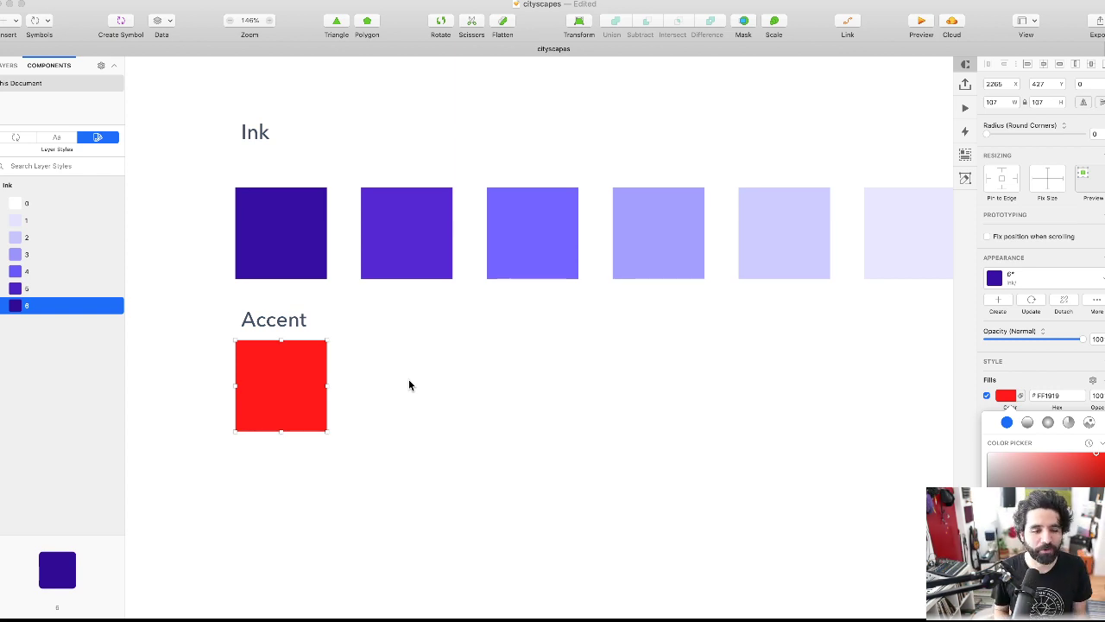
drag(217, 105, 277, 461)
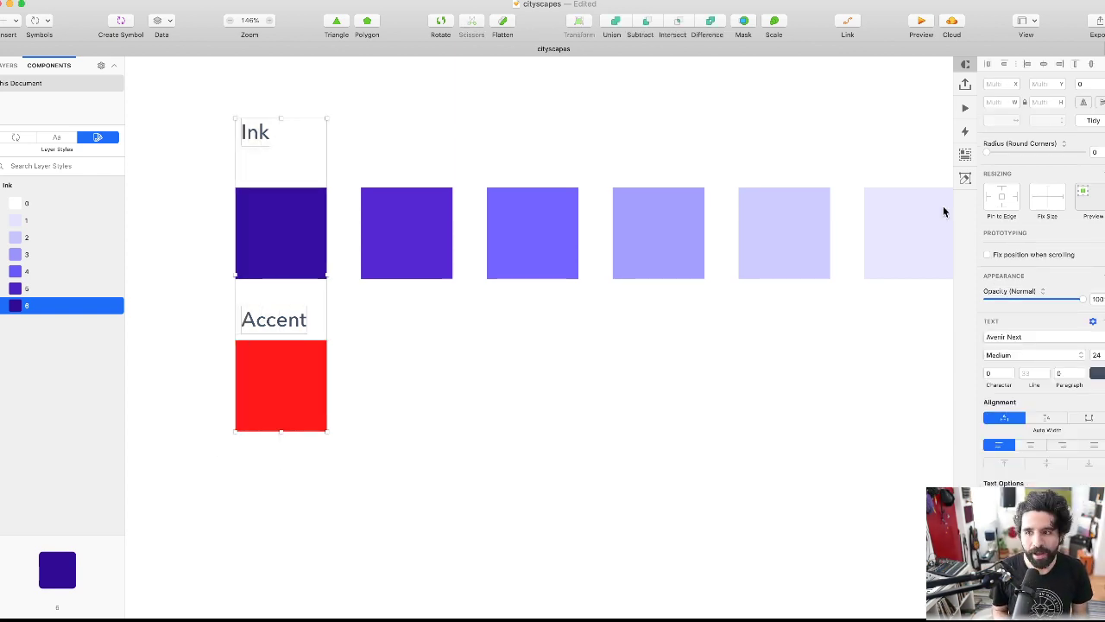
click(1031, 66)
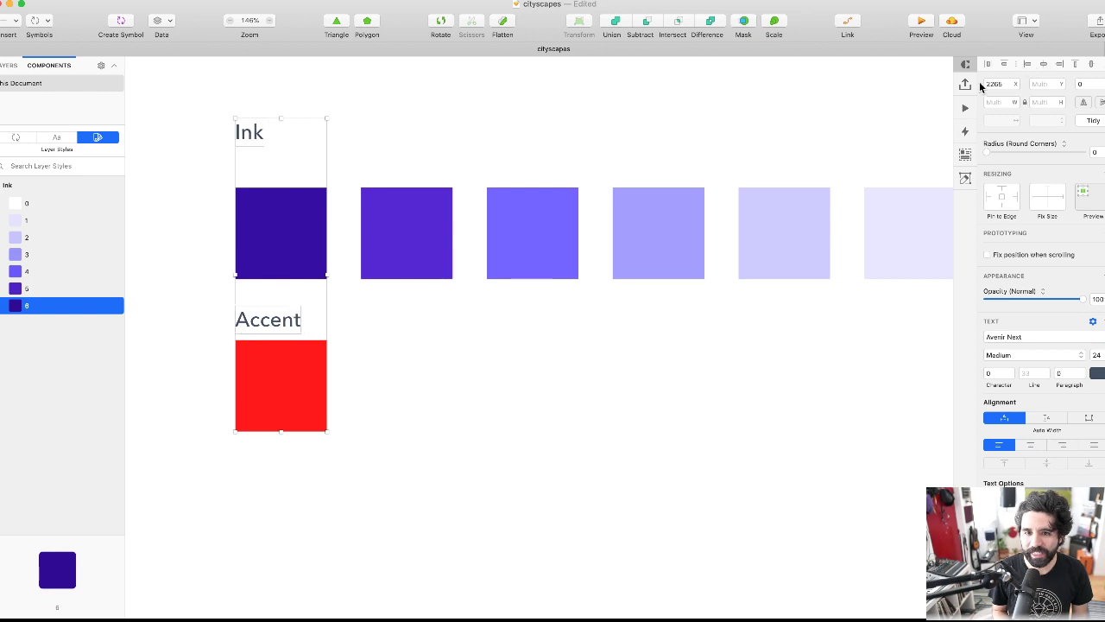
click(382, 469)
drag(251, 135, 251, 156)
click(399, 426)
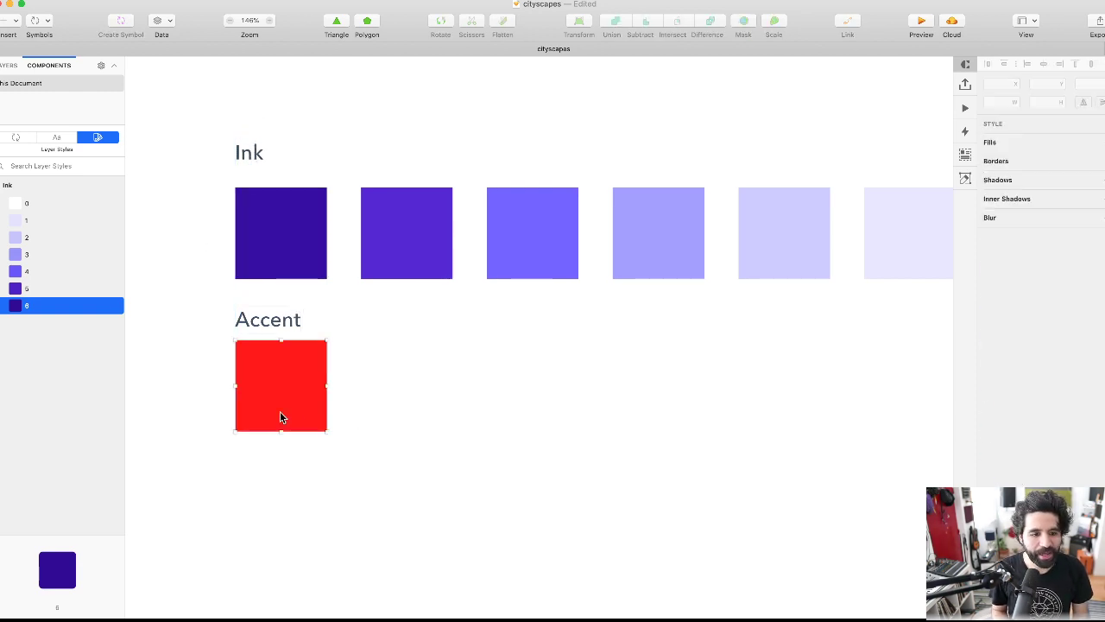
- Change the Accent square's fill to bright yellow, #FFC30D
click(282, 413)
click(1004, 397)
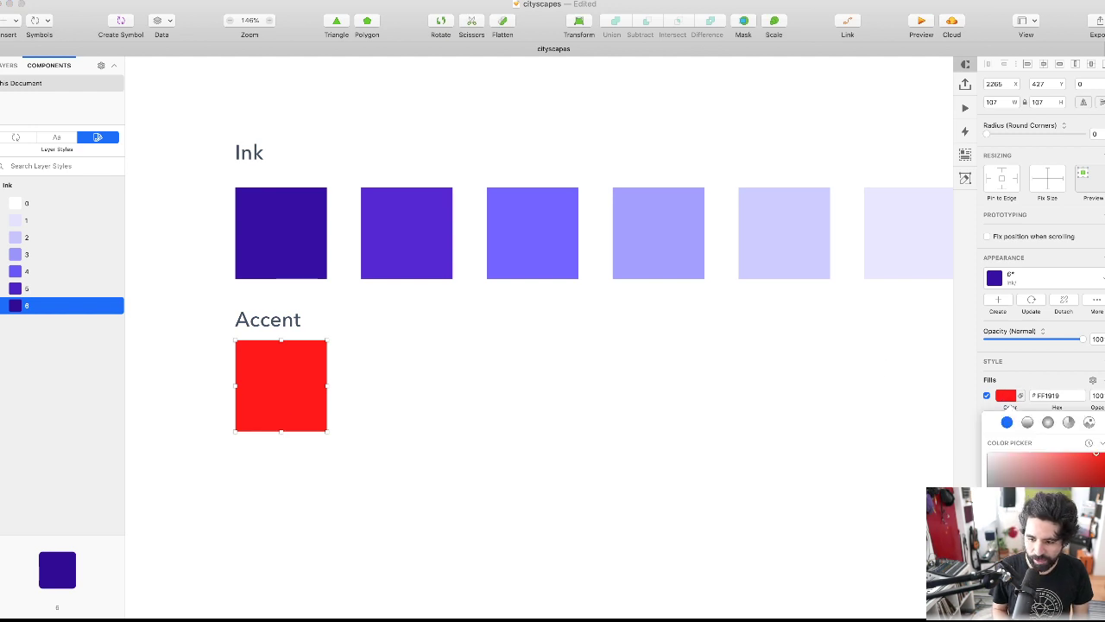
drag(993, 596, 1019, 596)
drag(1091, 469, 1096, 466)
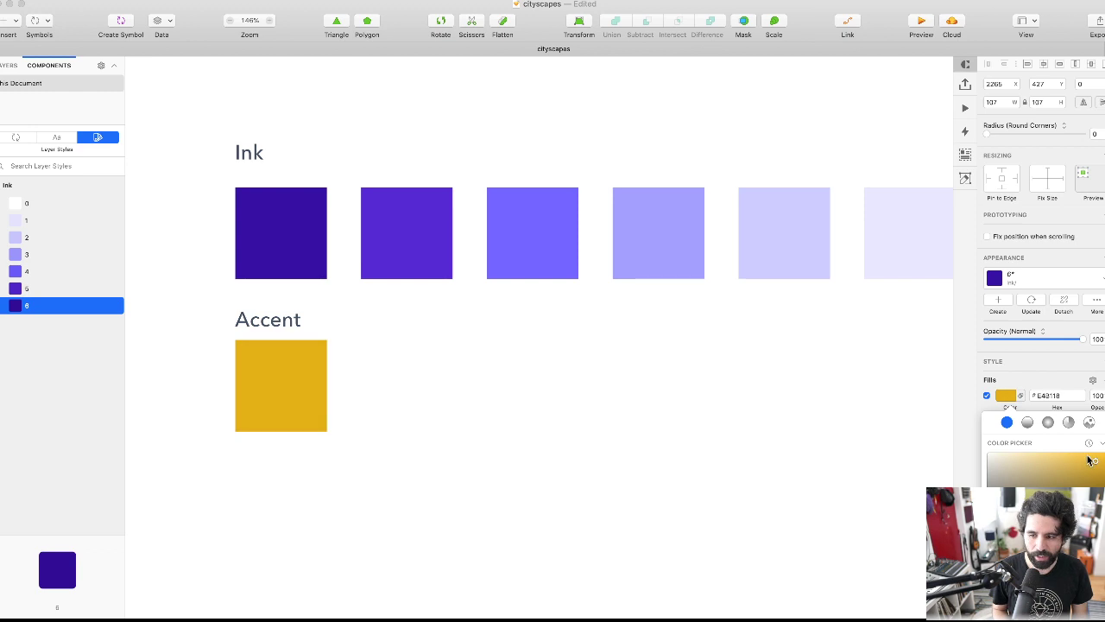
scroll(589, 408, down, 5)
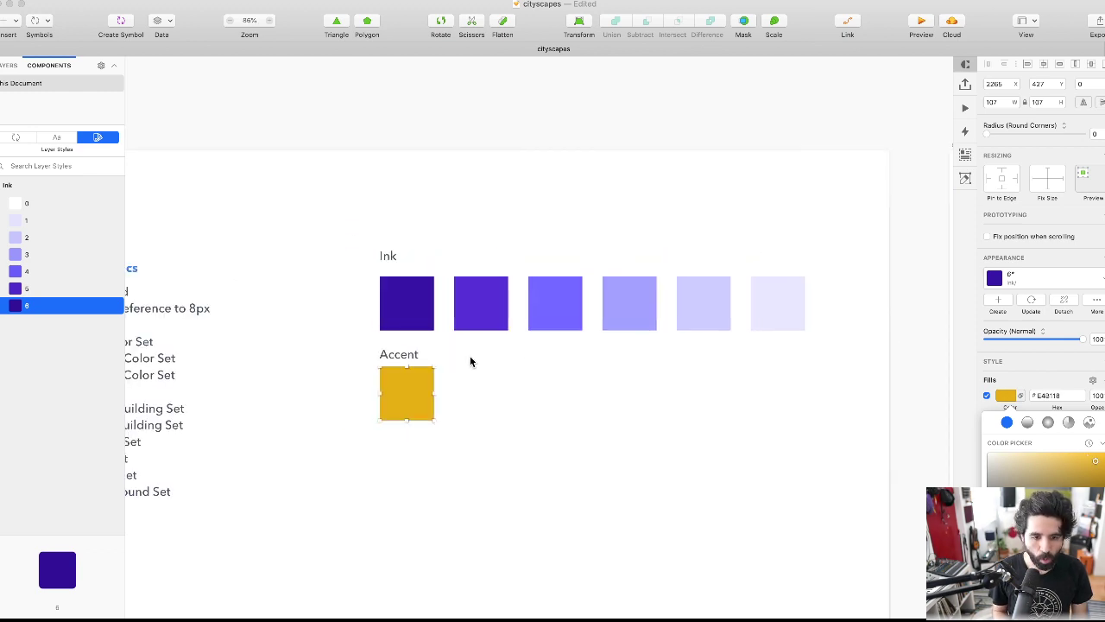
scroll(464, 360, up, 5)
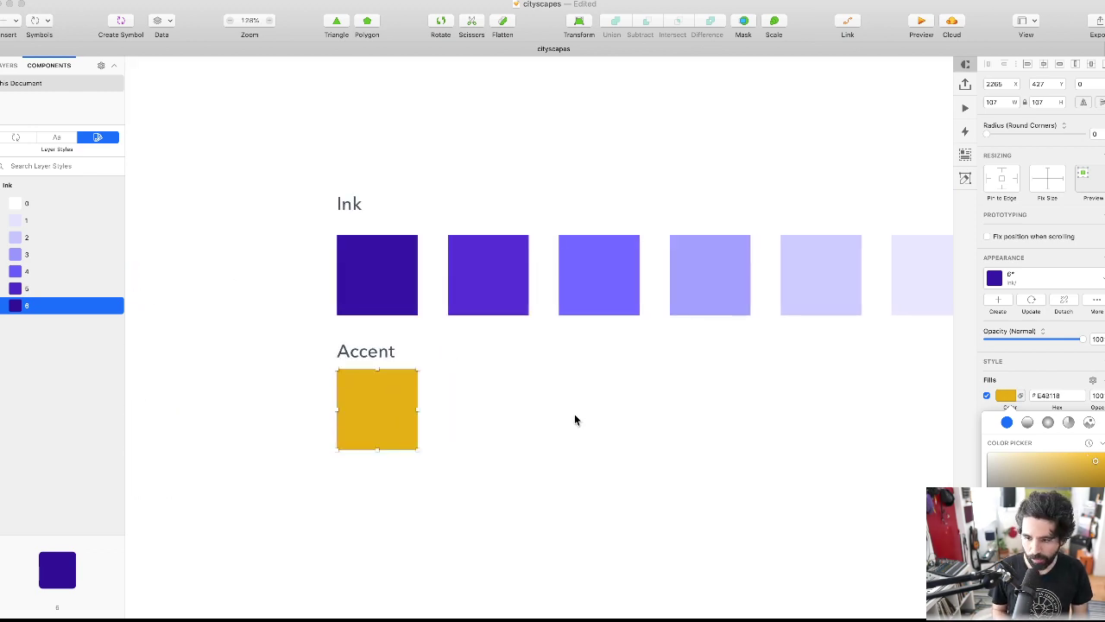
shift+click(354, 355)
click(414, 401)
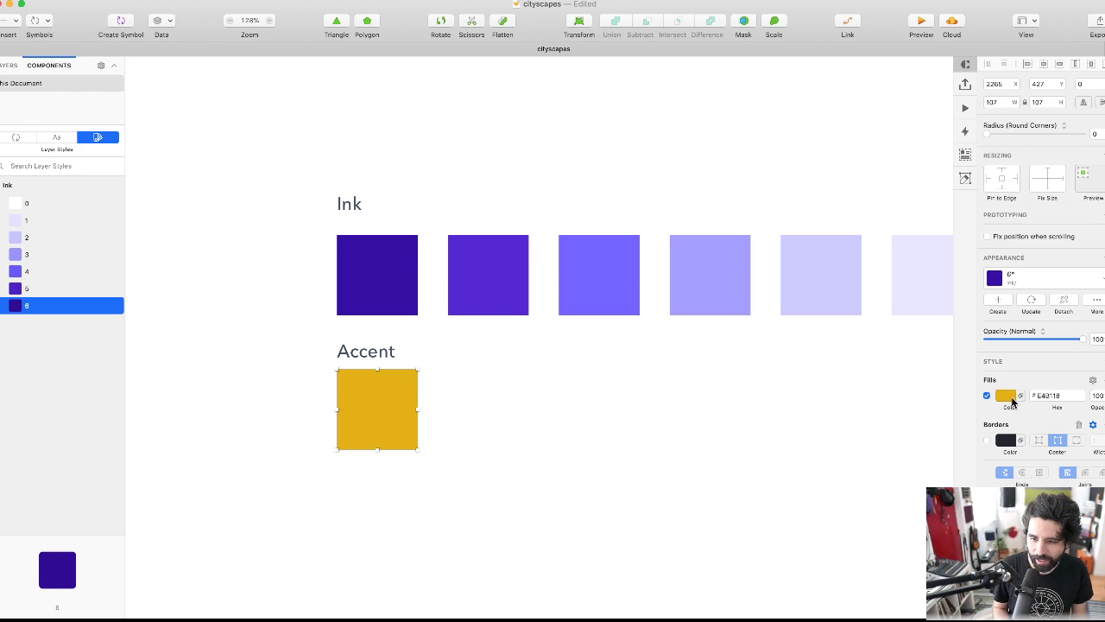
click(1007, 396)
drag(1099, 458, 1102, 449)
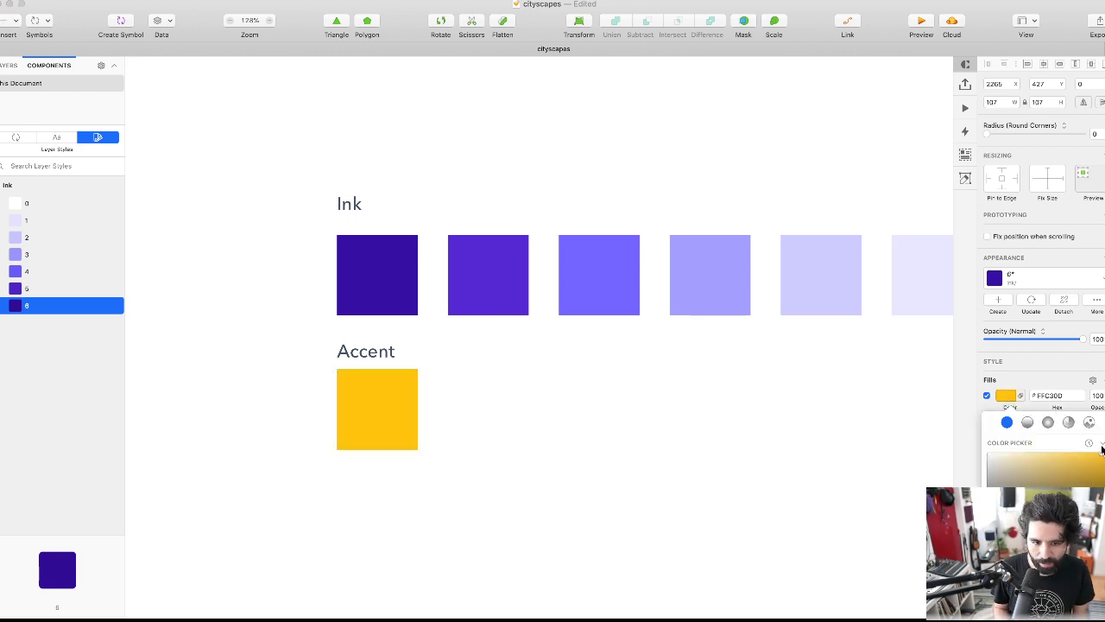
click(602, 400)
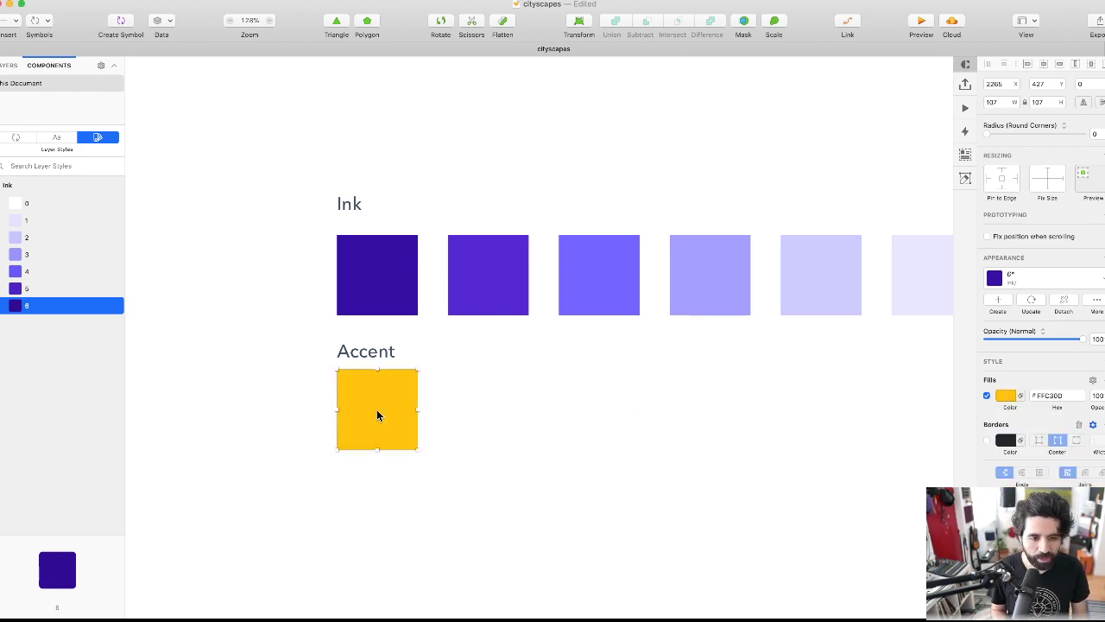
- Duplicate the yellow square under the second Ink column and lighten the copy's fill to #FFDC72
drag(355, 413, 475, 418)
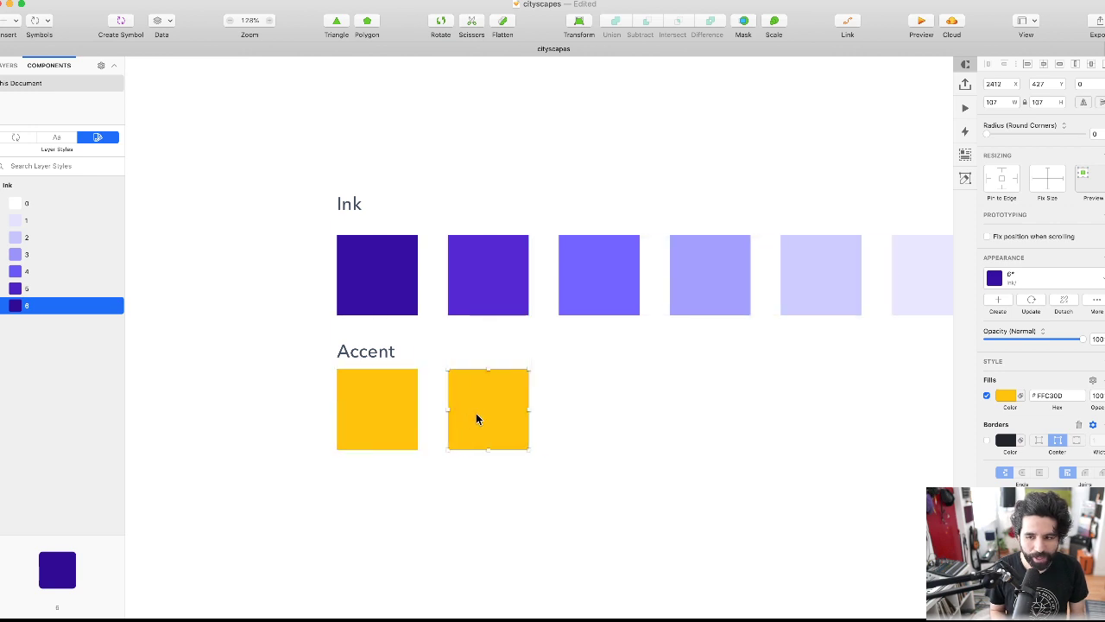
click(1007, 397)
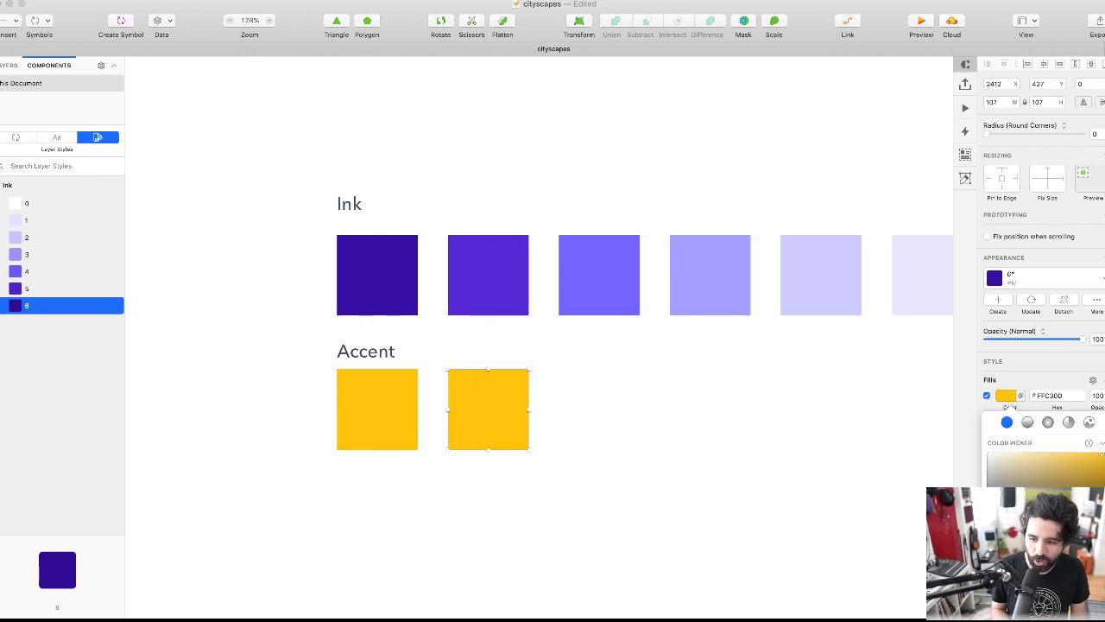
drag(1076, 476, 1063, 452)
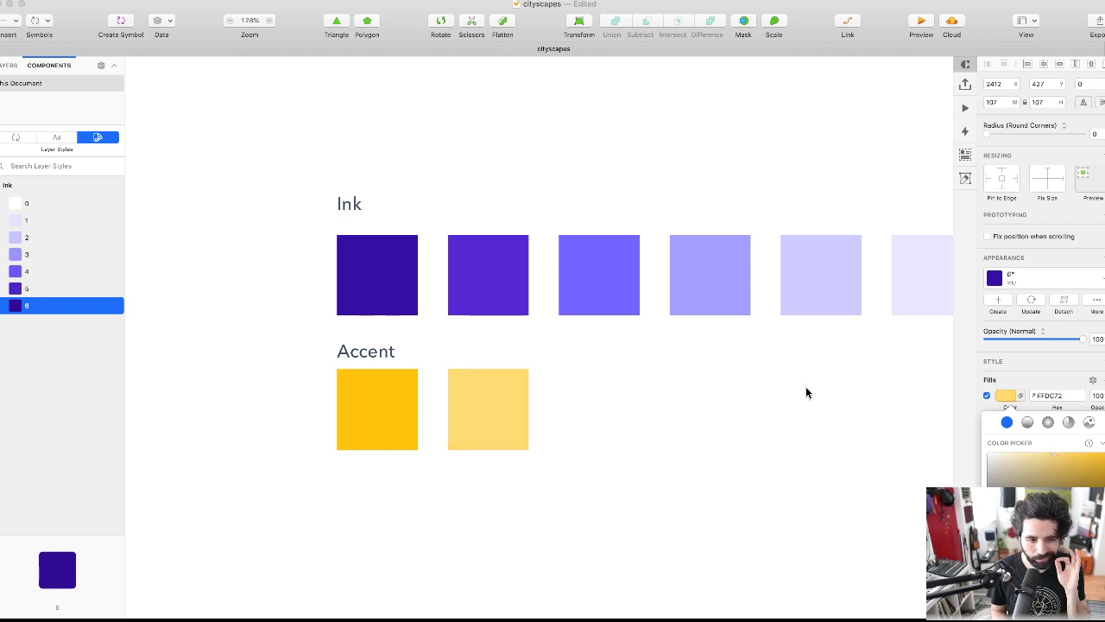
click(461, 441)
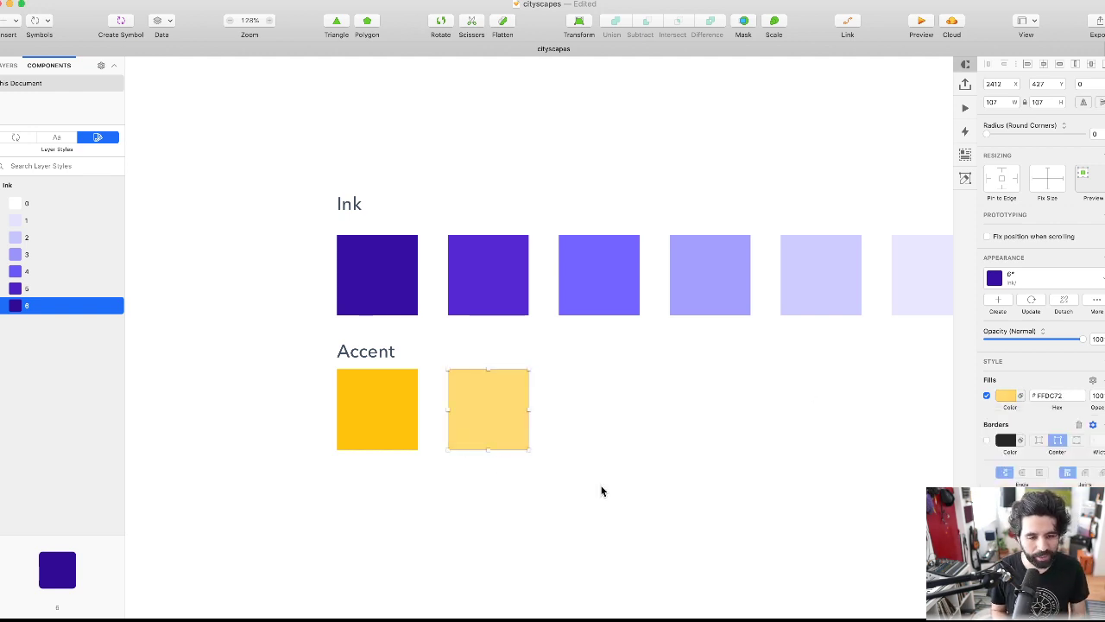
- Extend the Accent row to three squares, with bright yellow in the first two columns and pale yellow in the third
shift+click(395, 420)
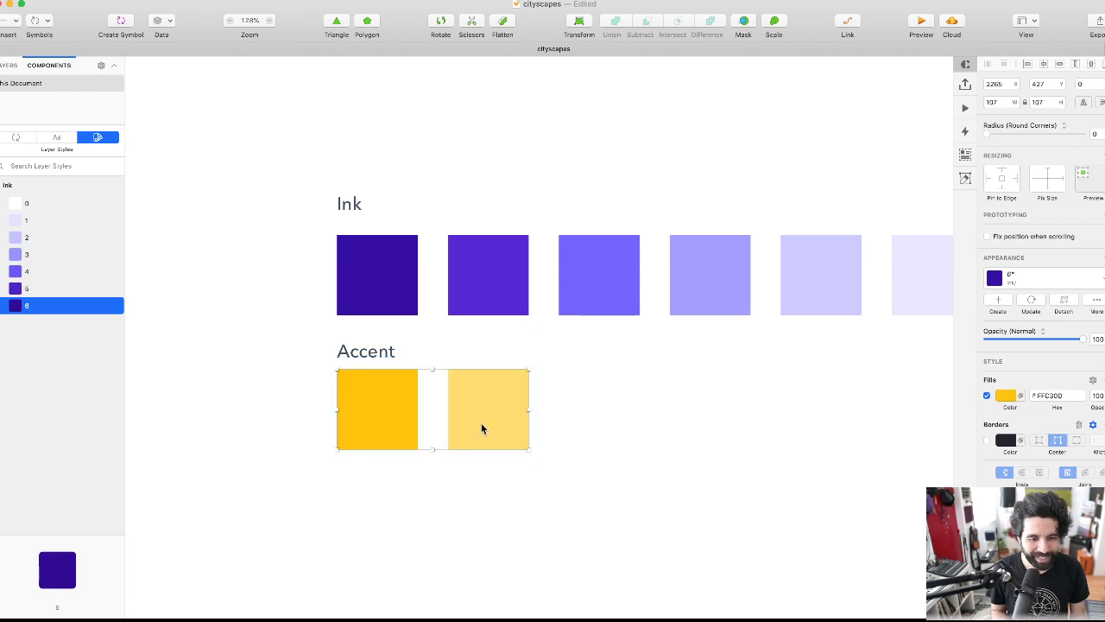
drag(475, 423, 587, 427)
drag(477, 394, 379, 407)
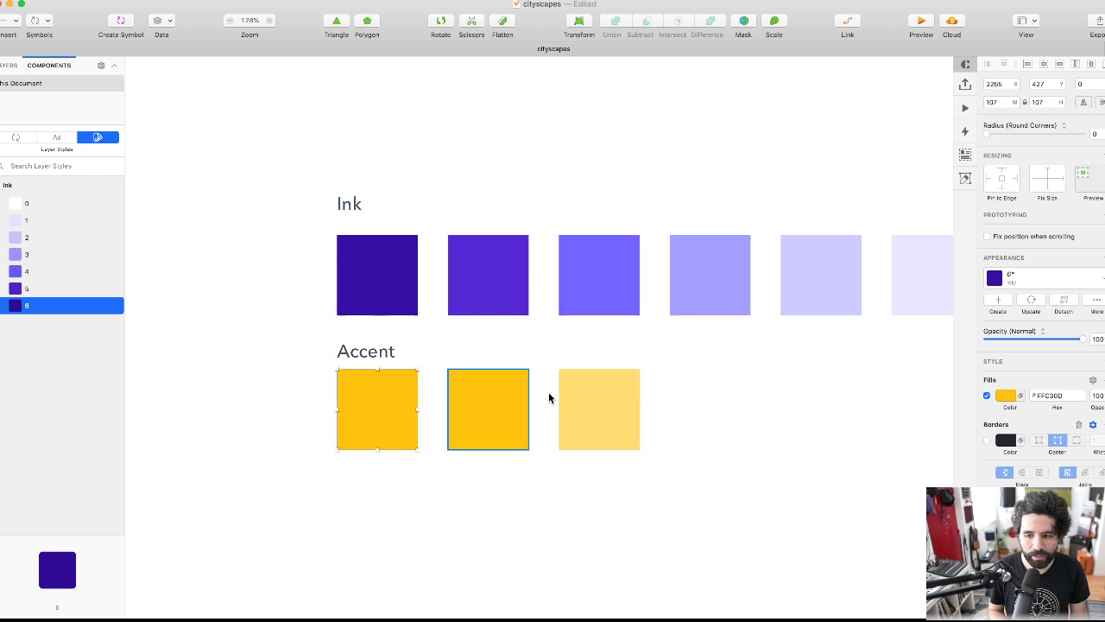
- Darken the first Accent square's fill to #CC9900 and create a layer style named "Accent/3" from it
click(1006, 395)
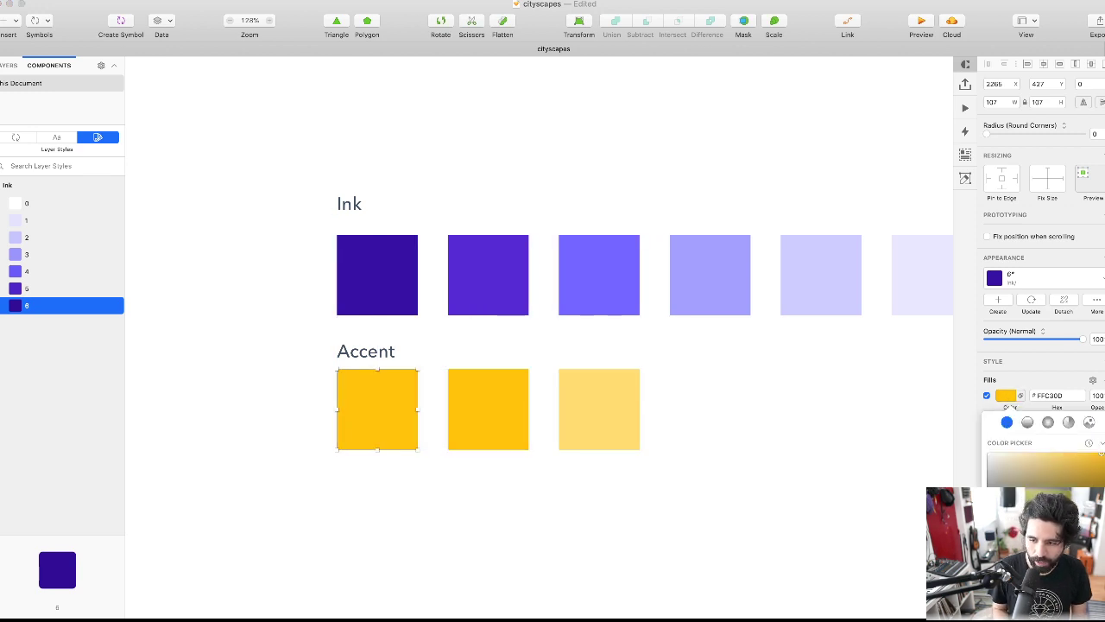
drag(1057, 483, 1061, 505)
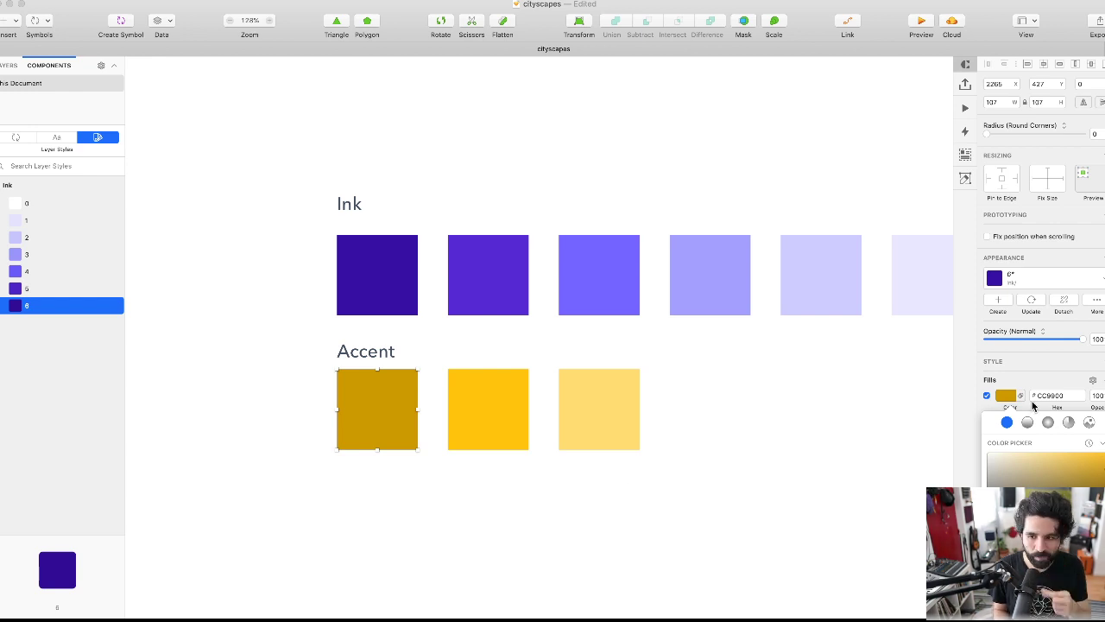
click(998, 301)
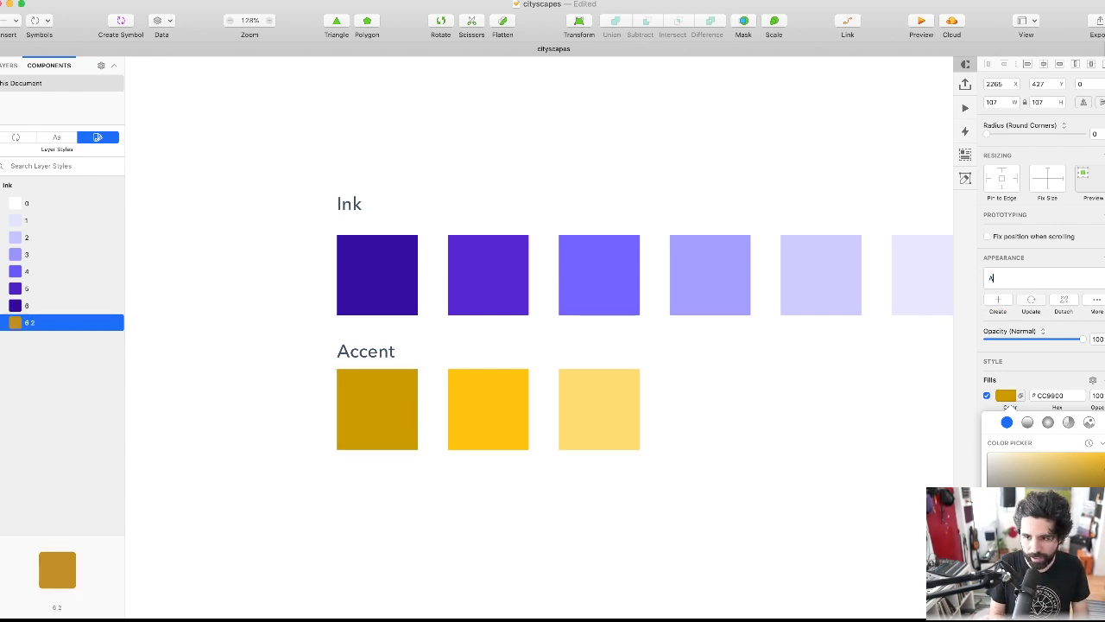
text(Accent/3)
key(Return)
- Create a layer style named "Accent/2" from the middle bright yellow square
click(481, 395)
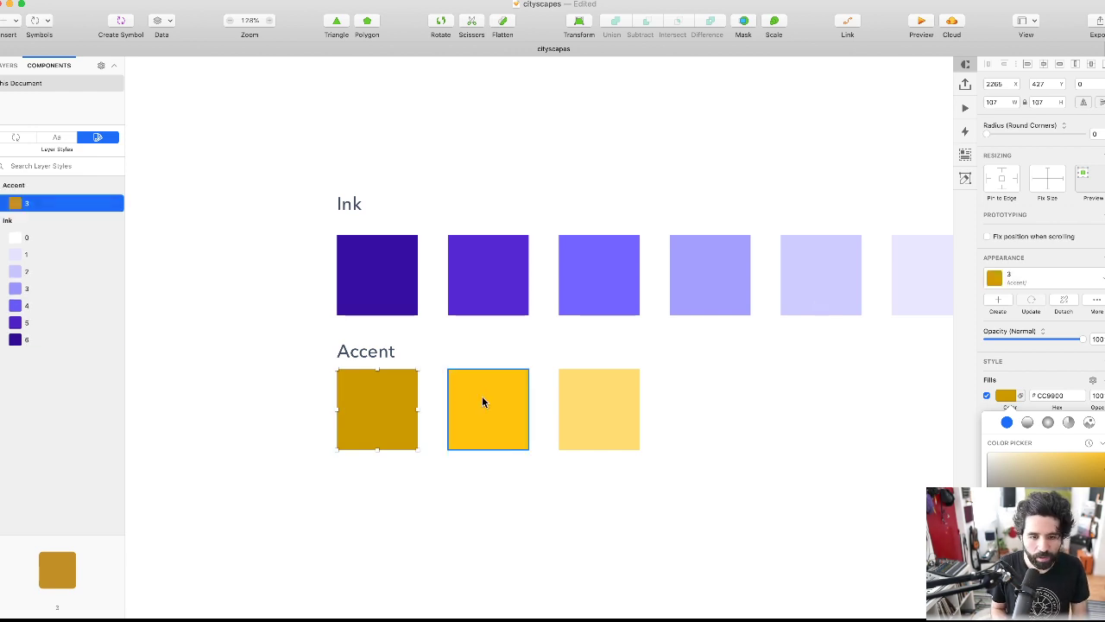
click(998, 302)
text(Accent/2)
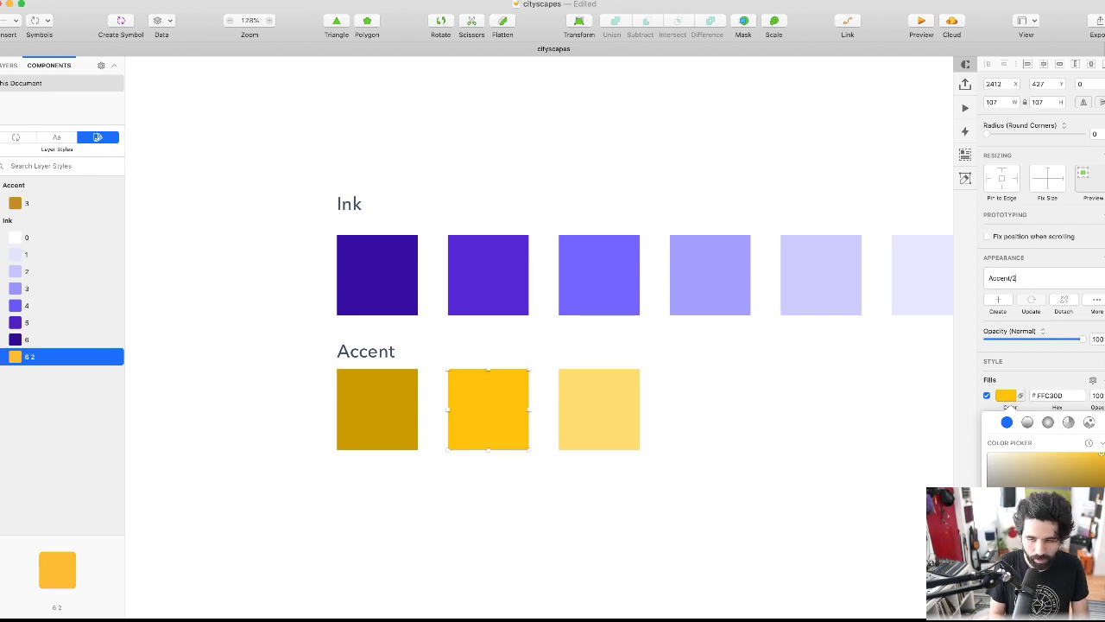
drag(1013, 278, 988, 278)
key(Return)
- Create a layer style named "Accent/1" from the pale yellow square
click(587, 411)
click(997, 302)
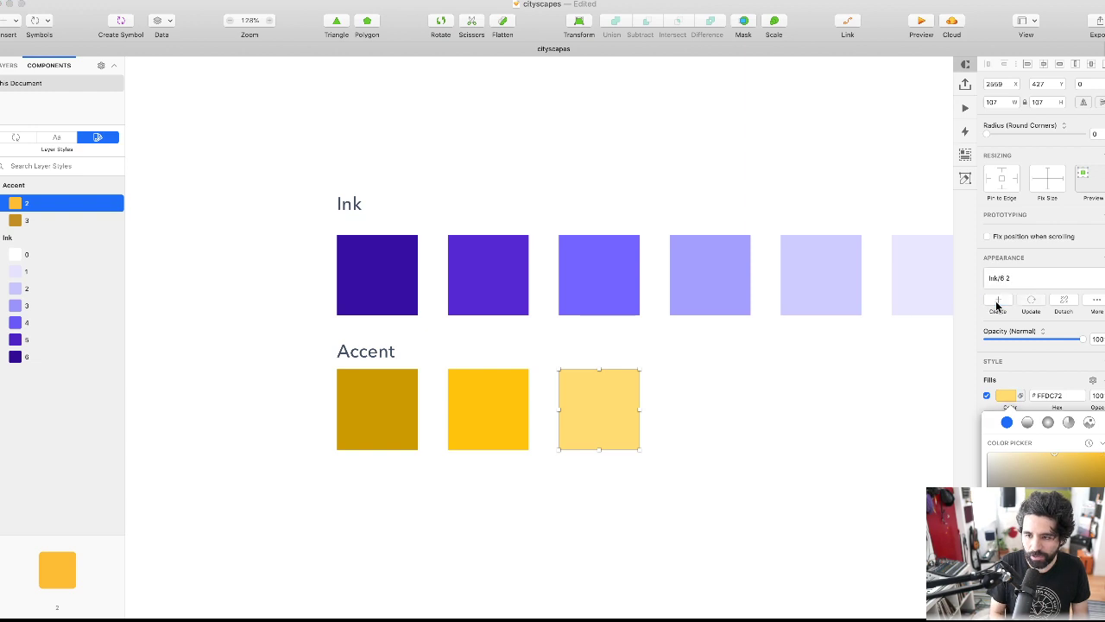
text(Accent/1)
key(Return)
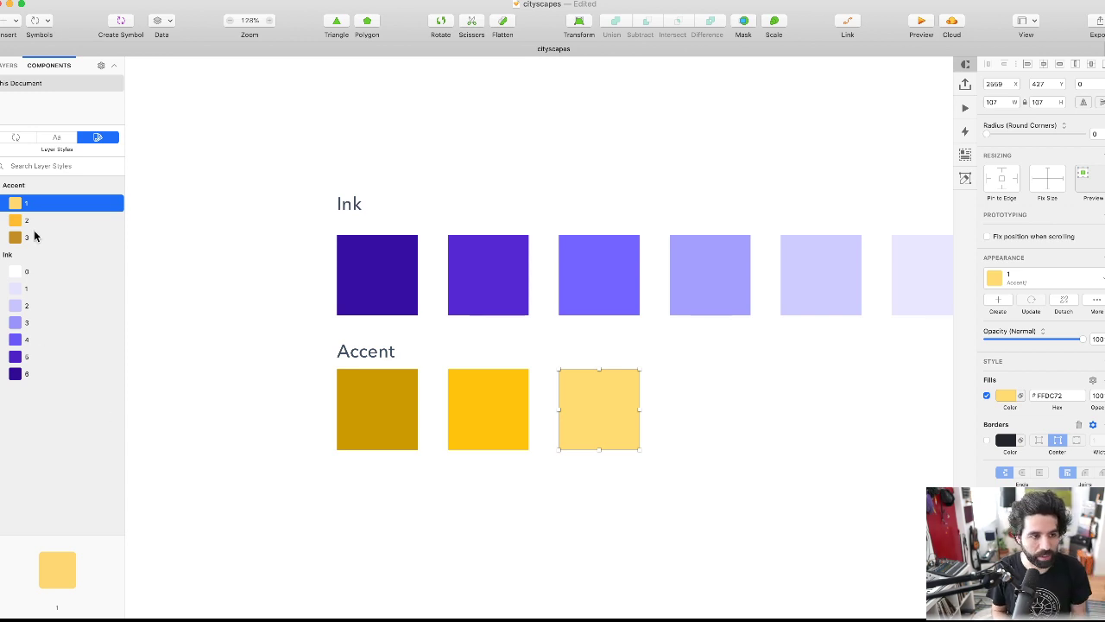
- Move the Accent heading and its three squares down together to widen the gap below the Ink row
drag(710, 334, 300, 528)
key(shift+Down)
key(shift+Down)
key(Escape)
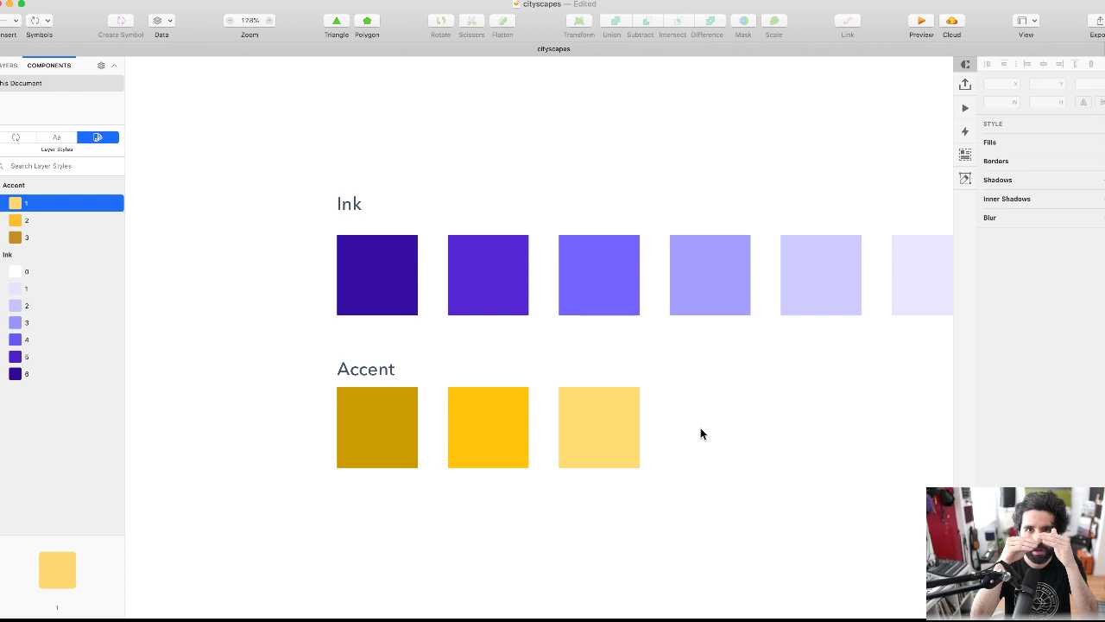
key(super+1)
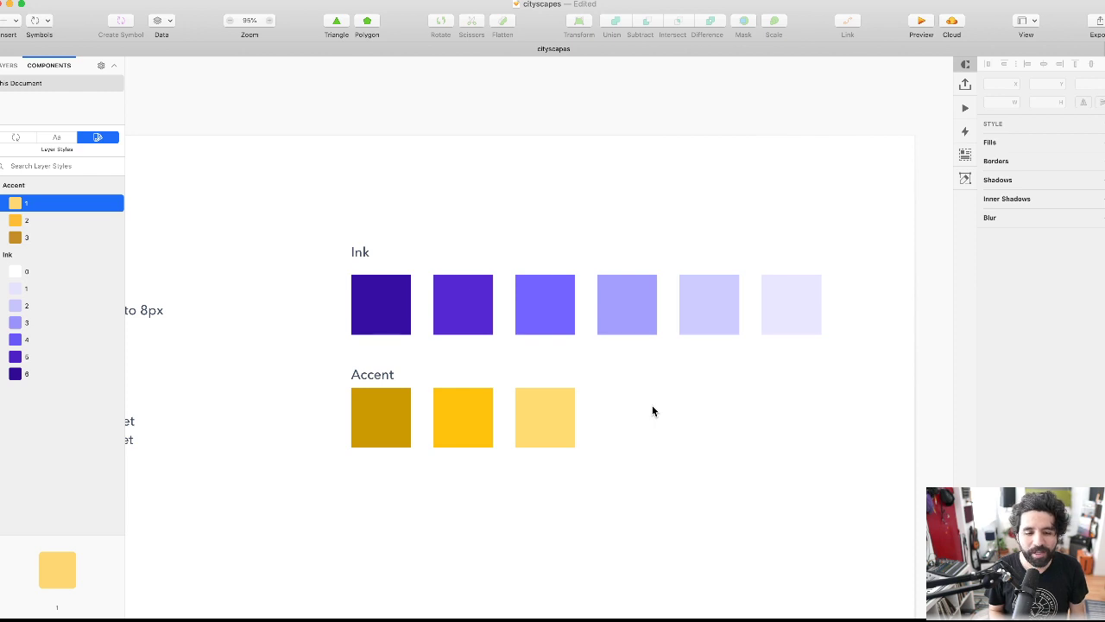
scroll(652, 411, down, 2)
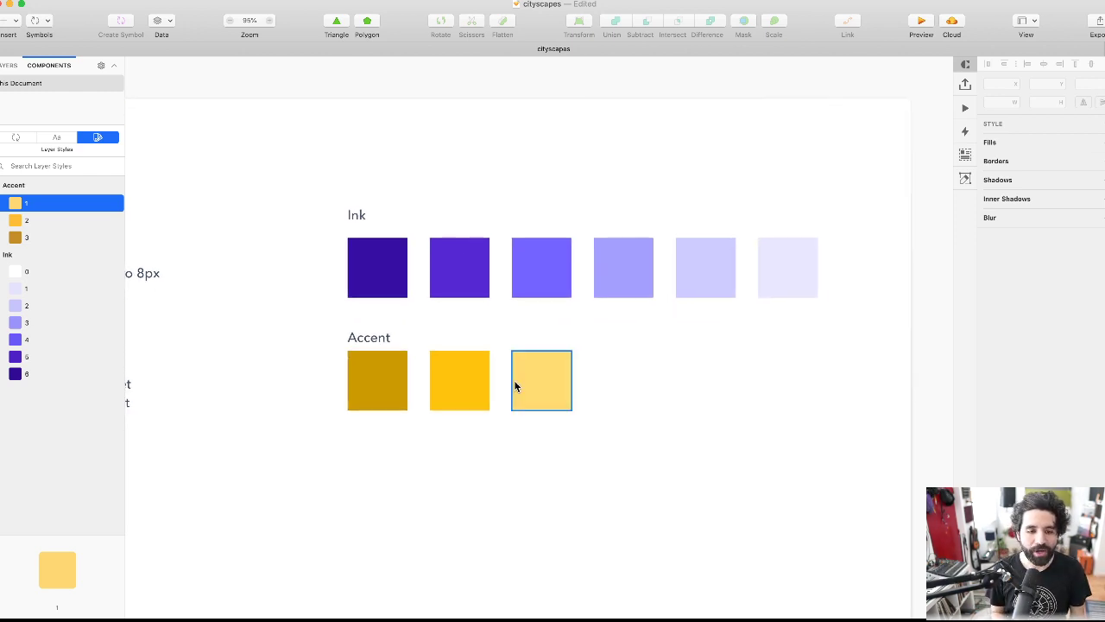
scroll(465, 408, down, 3)
scroll(465, 408, up, 5)
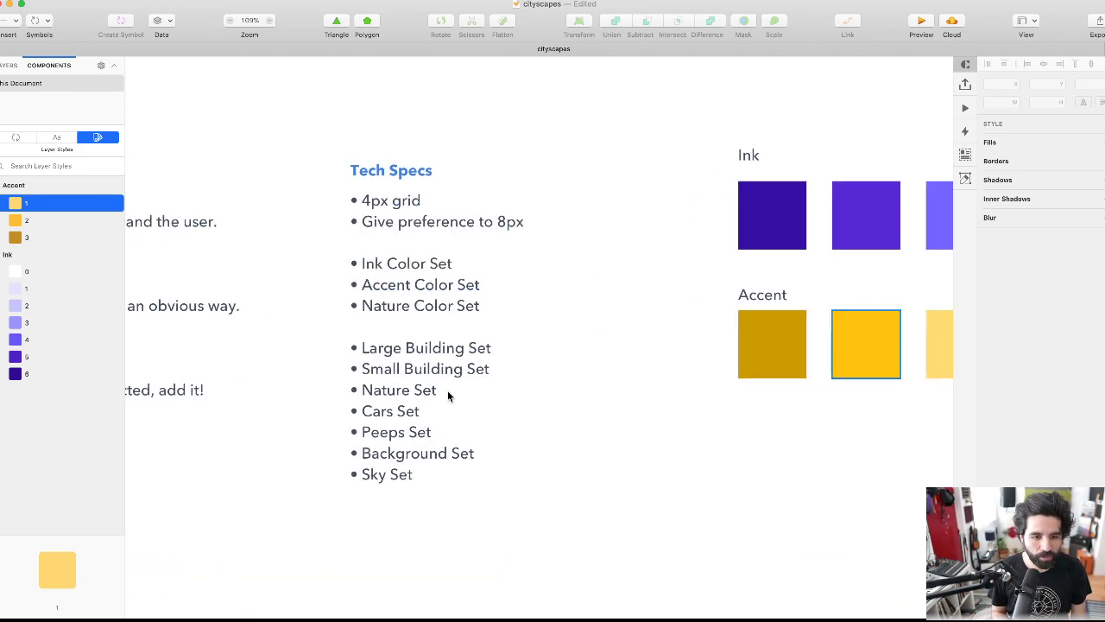
scroll(408, 290, right, 5)
click(627, 357)
drag(777, 297, 590, 395)
click(501, 337)
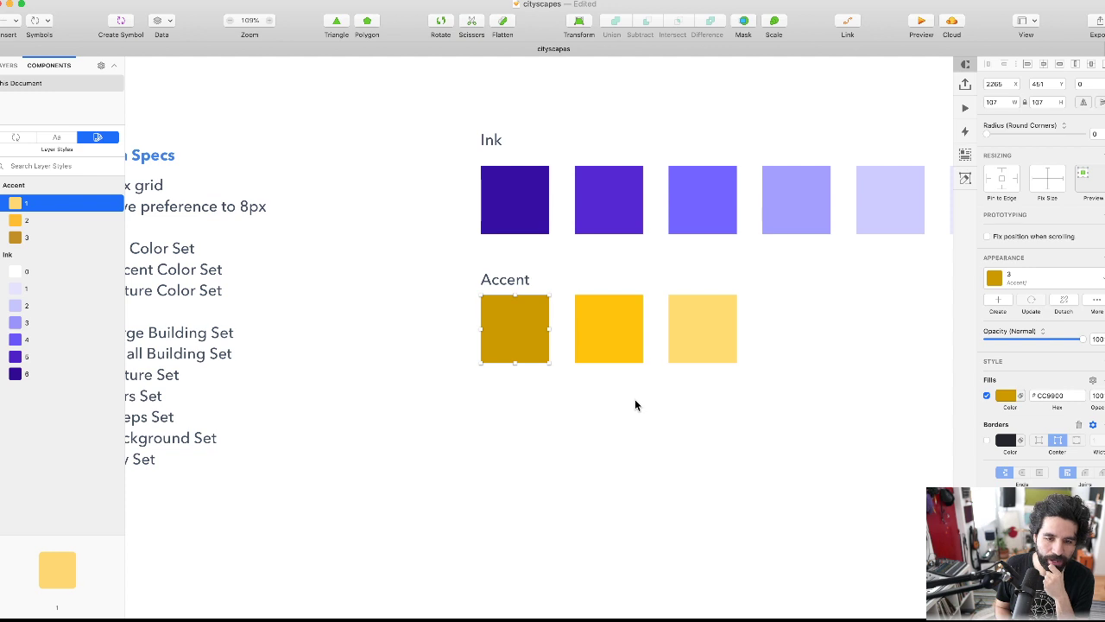
- Duplicate the Accent heading directly below the Accent squares and change the copy's text to "Nature"
scroll(634, 401, left, 5)
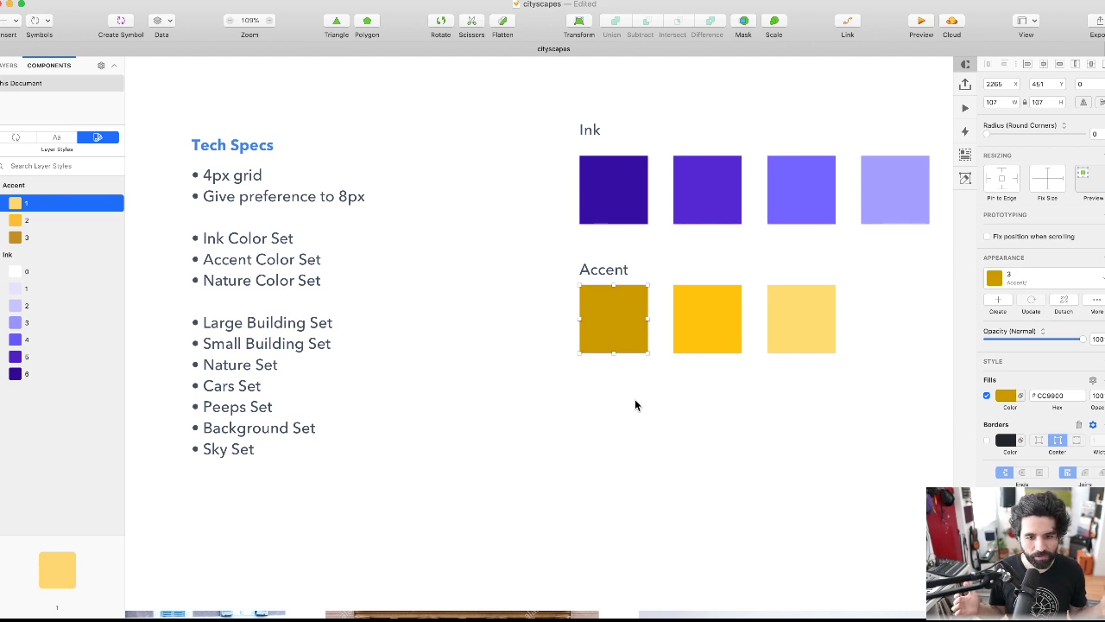
click(607, 269)
drag(607, 270, 608, 406)
double_click(609, 406)
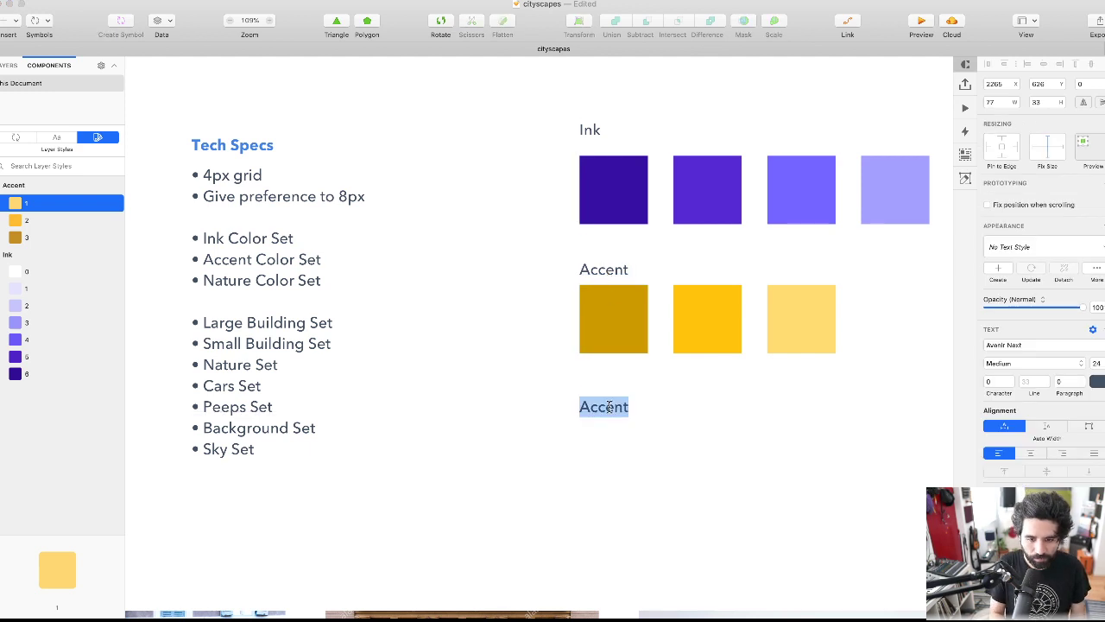
text(Nature)
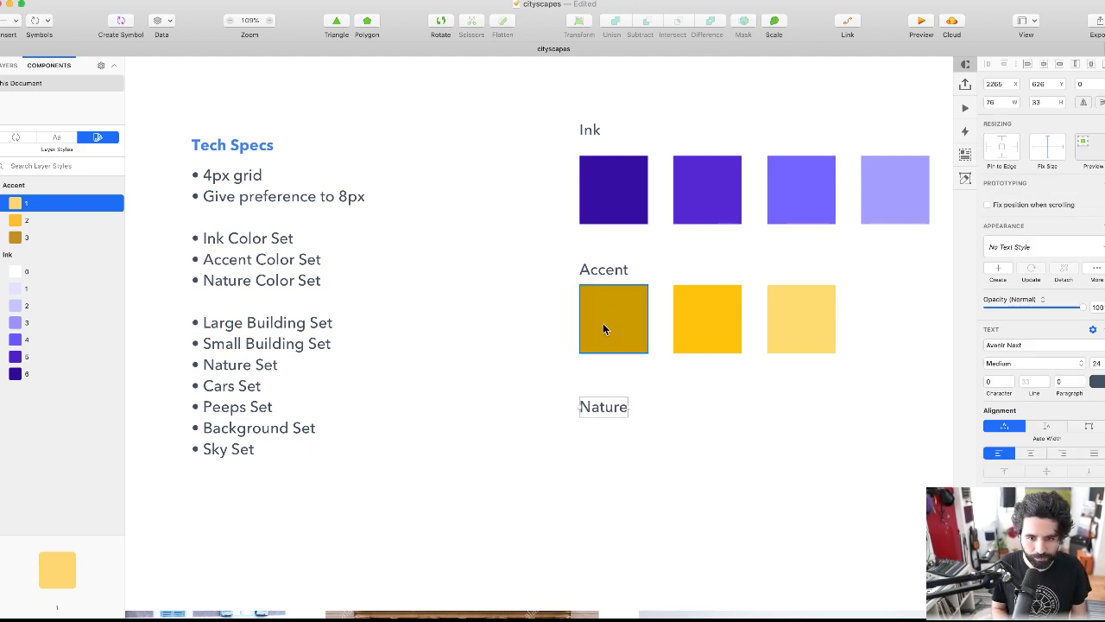
- Duplicate the three Accent squares as a row beneath the Nature heading
click(602, 318)
shift+click(714, 325)
scroll(695, 324, right, 3)
shift+click(669, 327)
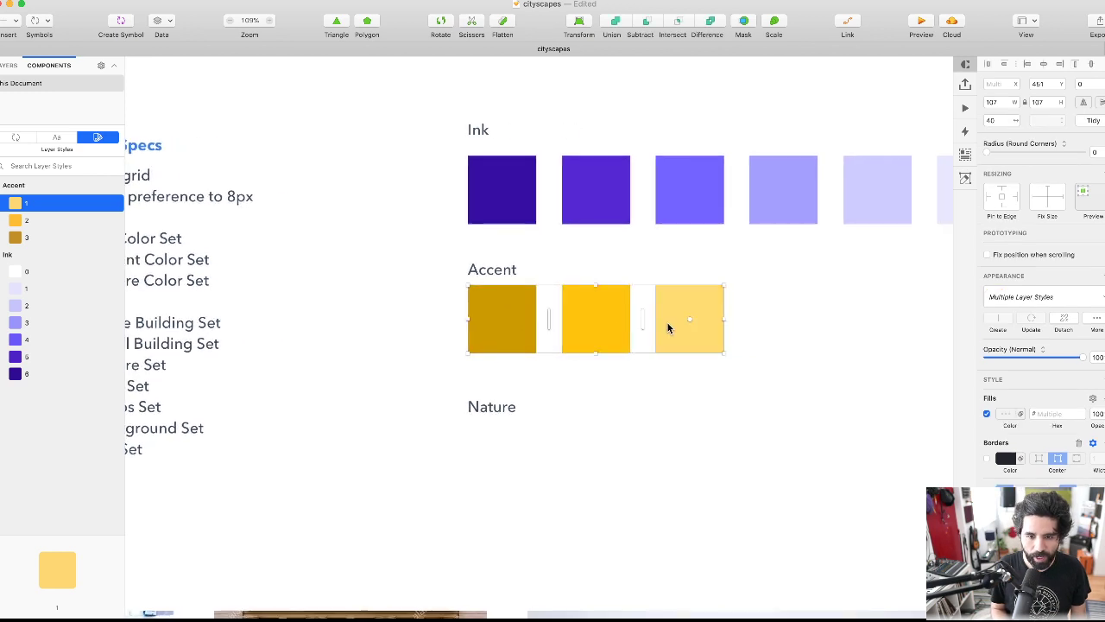
drag(603, 300, 605, 441)
click(526, 368)
- Delete the bright and pale yellow copies under Nature, keeping only the dark square
scroll(535, 397, down, 2)
scroll(535, 397, right, 3)
click(429, 424)
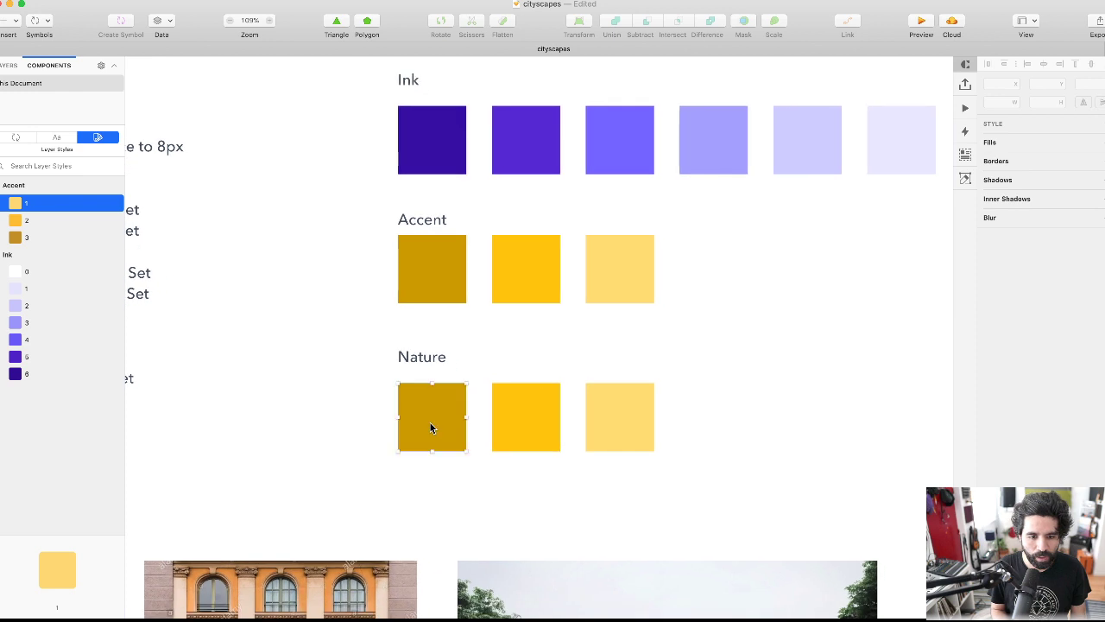
drag(679, 412, 470, 463)
key(Delete)
click(471, 437)
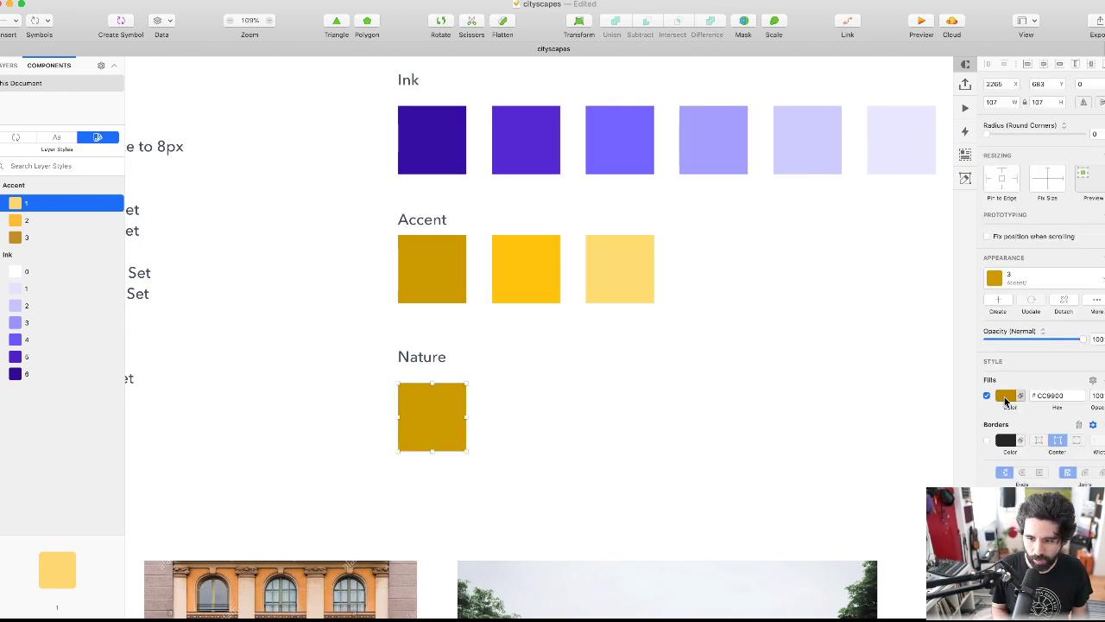
- Change the fill of the square under Nature to green #00C63F
click(1005, 395)
click(1032, 563)
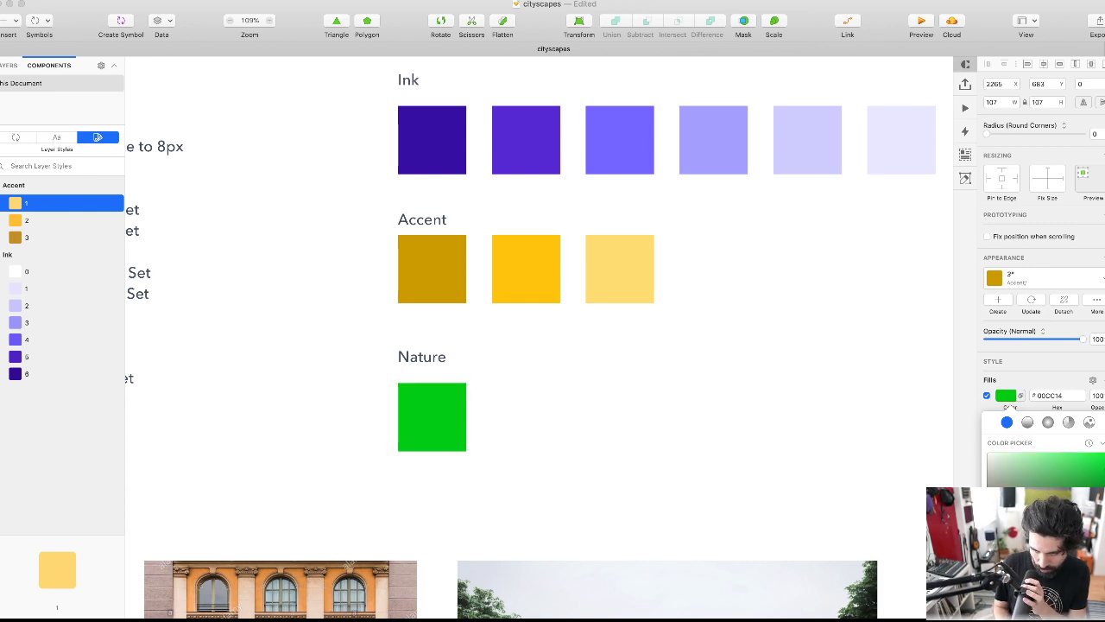
click(1092, 471)
drag(1094, 471, 1104, 472)
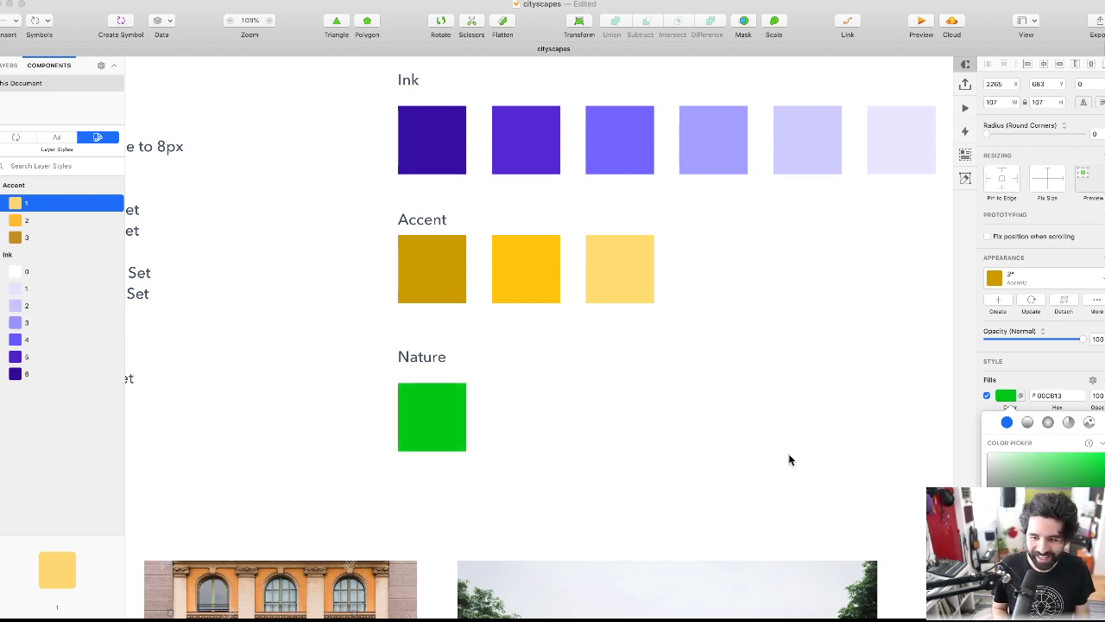
drag(1067, 565, 1080, 565)
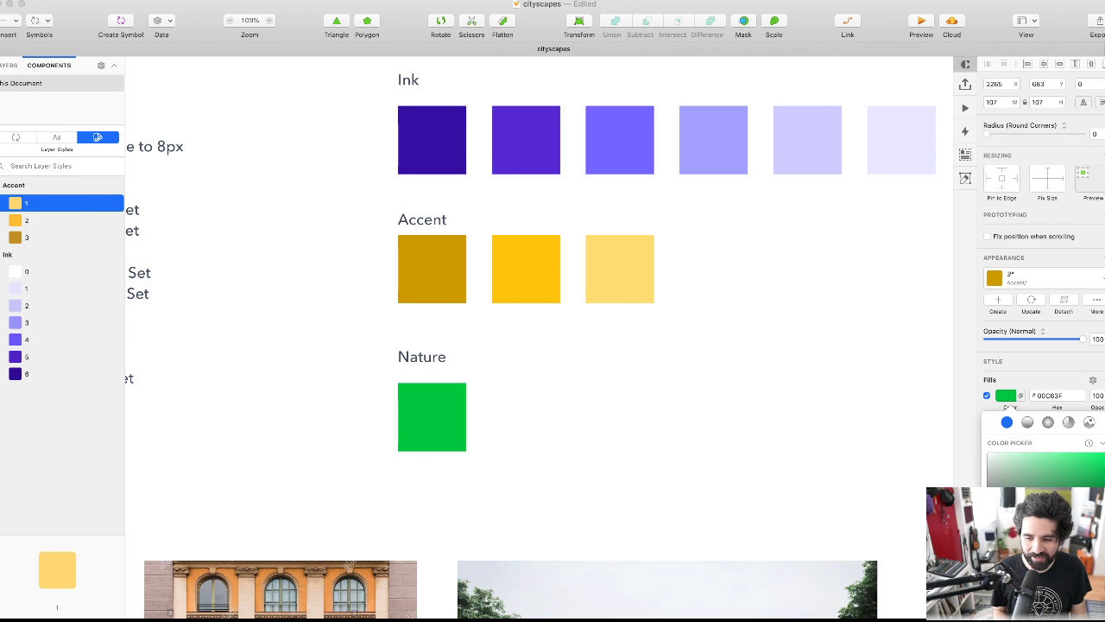
- Duplicate the green Nature square beside itself, under the middle Accent square, and lighten the copy's fill to #2FDB66
drag(427, 440, 522, 437)
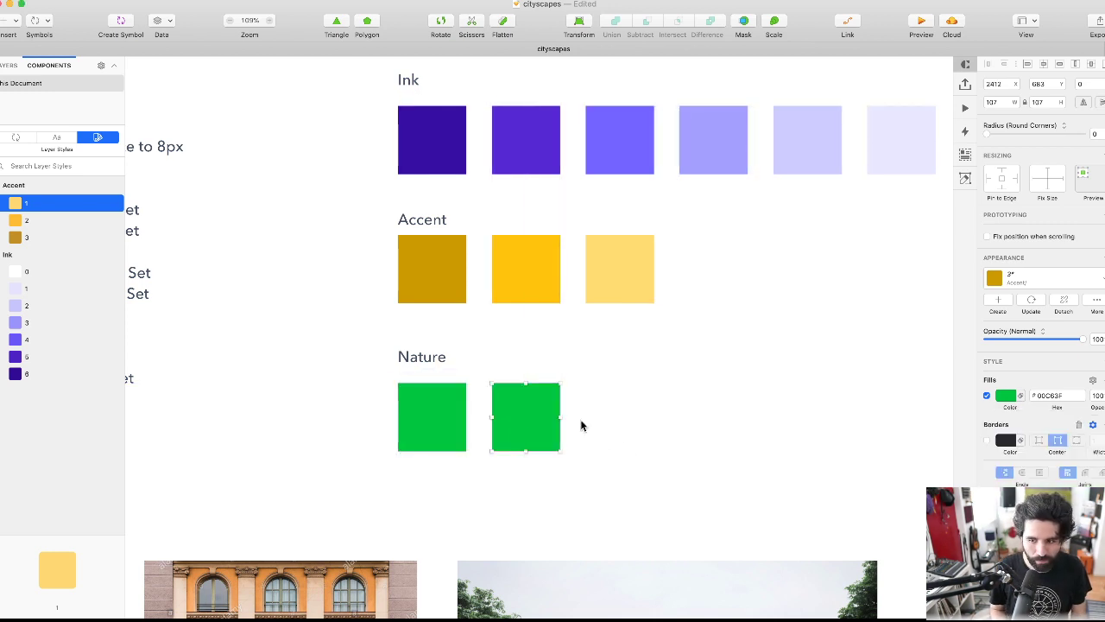
click(1006, 395)
drag(1074, 466, 1086, 466)
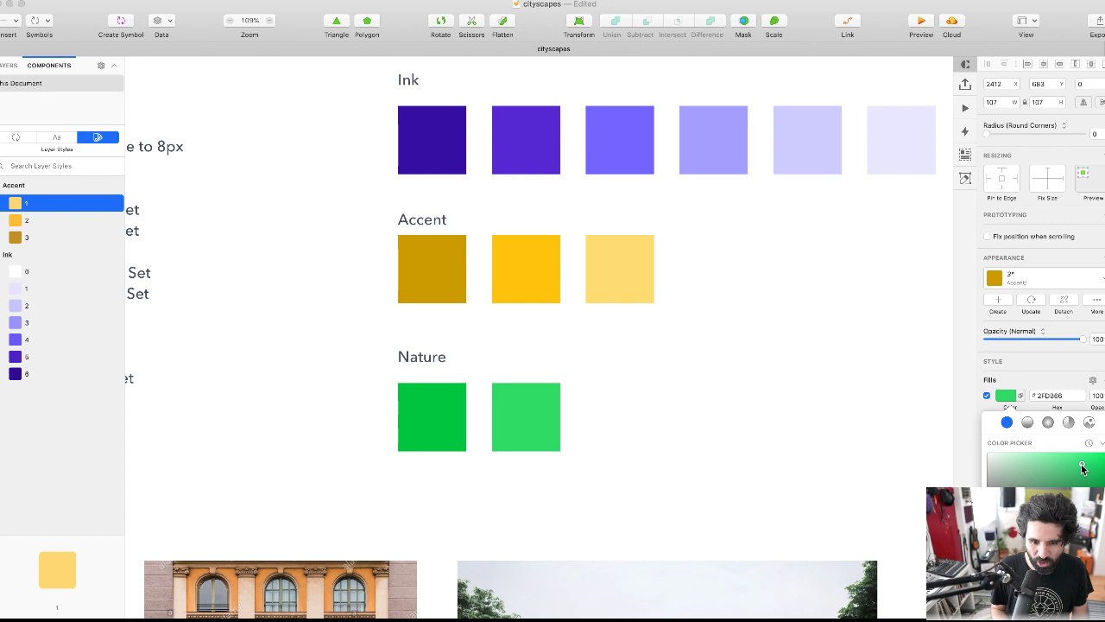
click(658, 453)
click(616, 440)
- Duplicate the second Nature square to make a third in the row and lighten its fill to #64E28C
click(540, 427)
drag(541, 428, 633, 442)
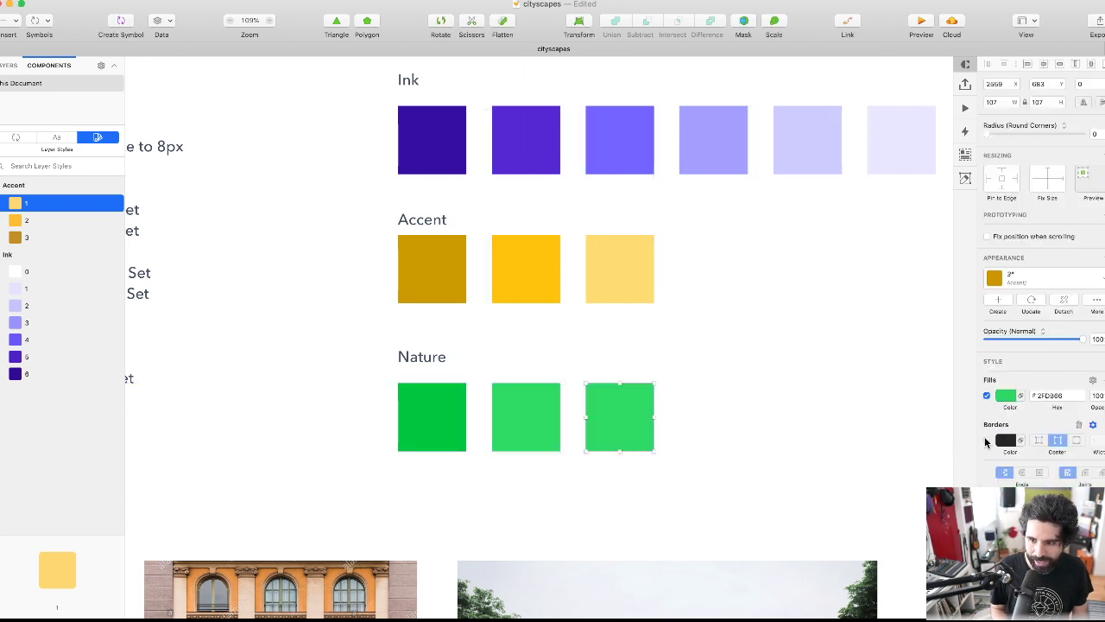
click(1006, 395)
drag(1058, 466, 1054, 462)
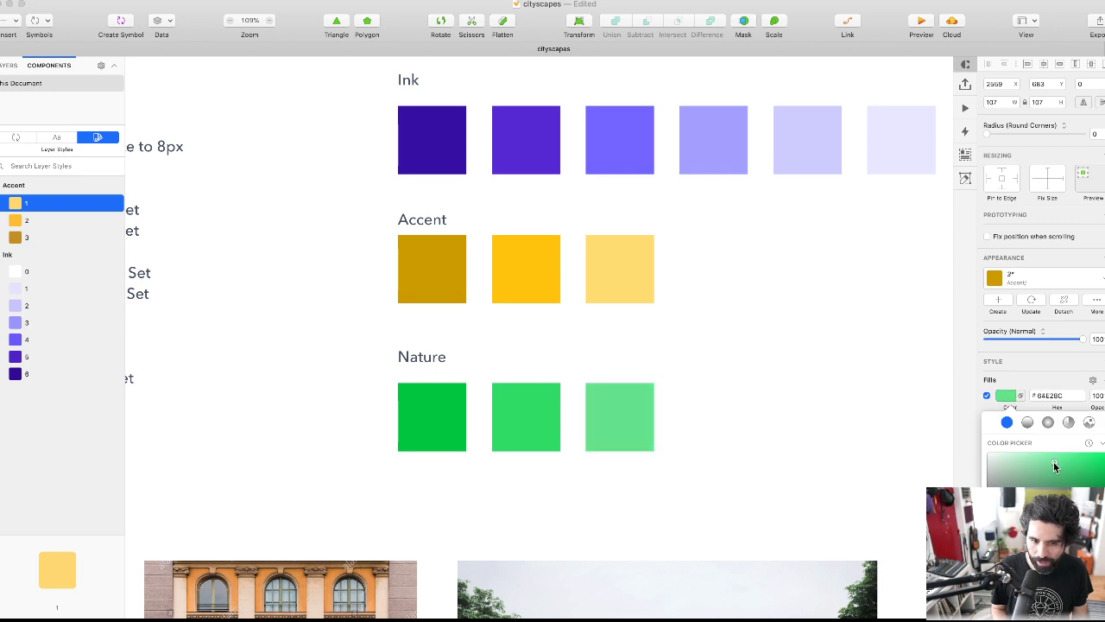
click(816, 408)
click(753, 373)
- Darken the first Nature square's fill to #02A837
scroll(731, 373, right, 2)
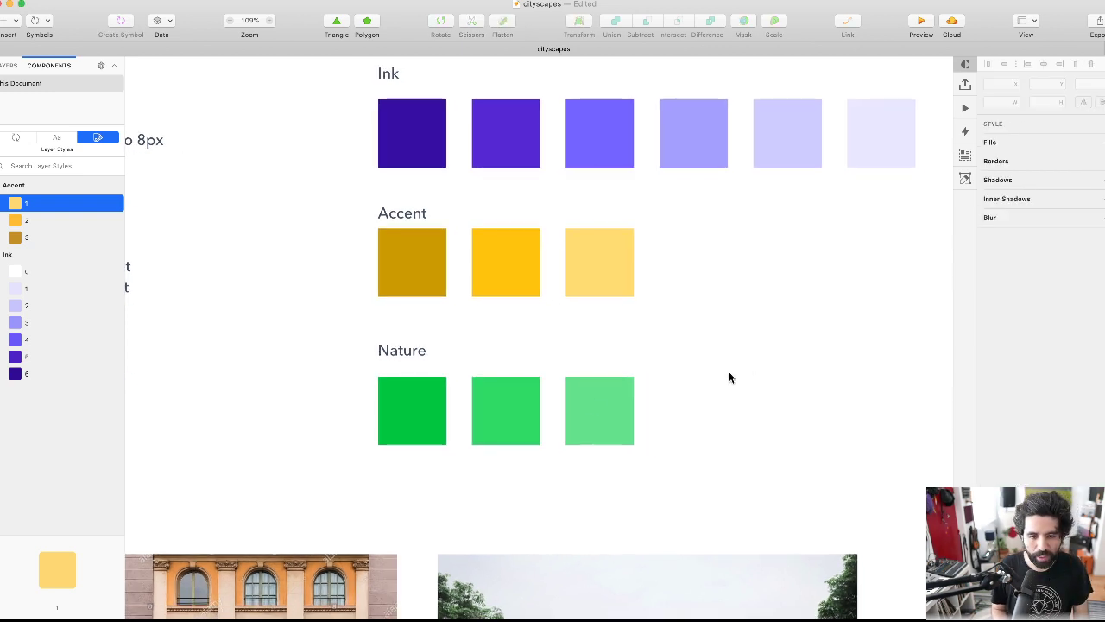
click(515, 414)
click(420, 413)
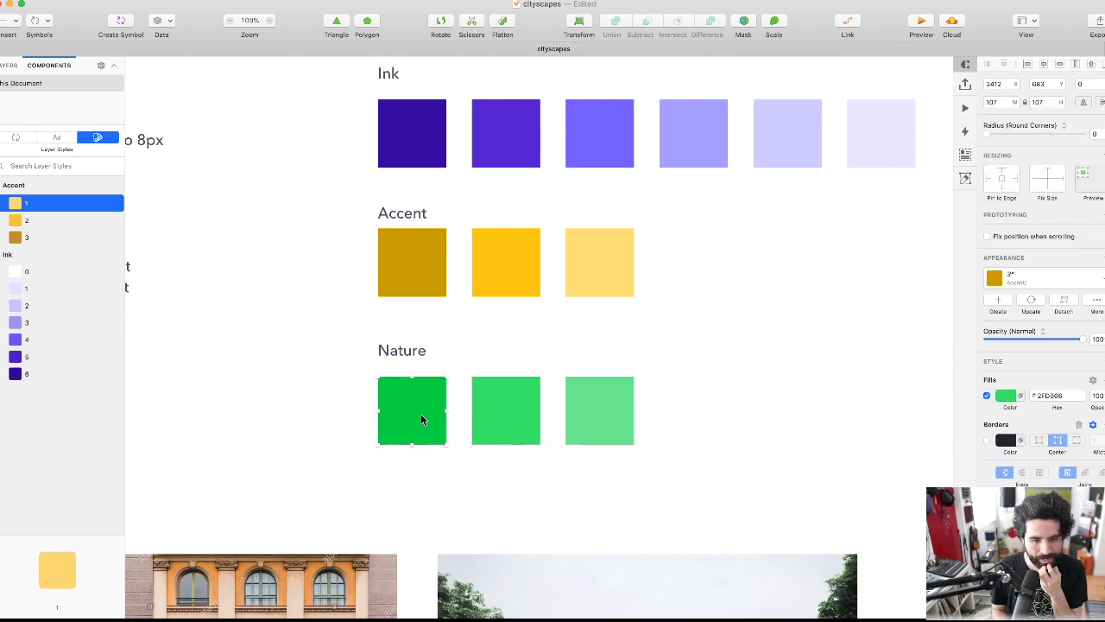
click(1006, 397)
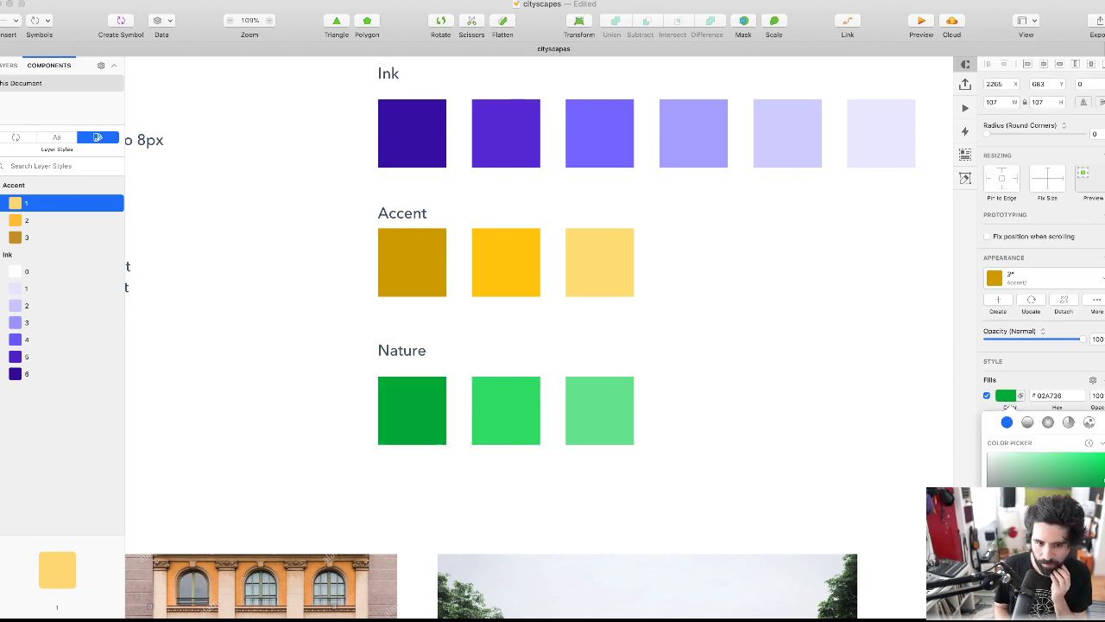
- Lighten the third Nature square's fill further to #75E599
click(628, 436)
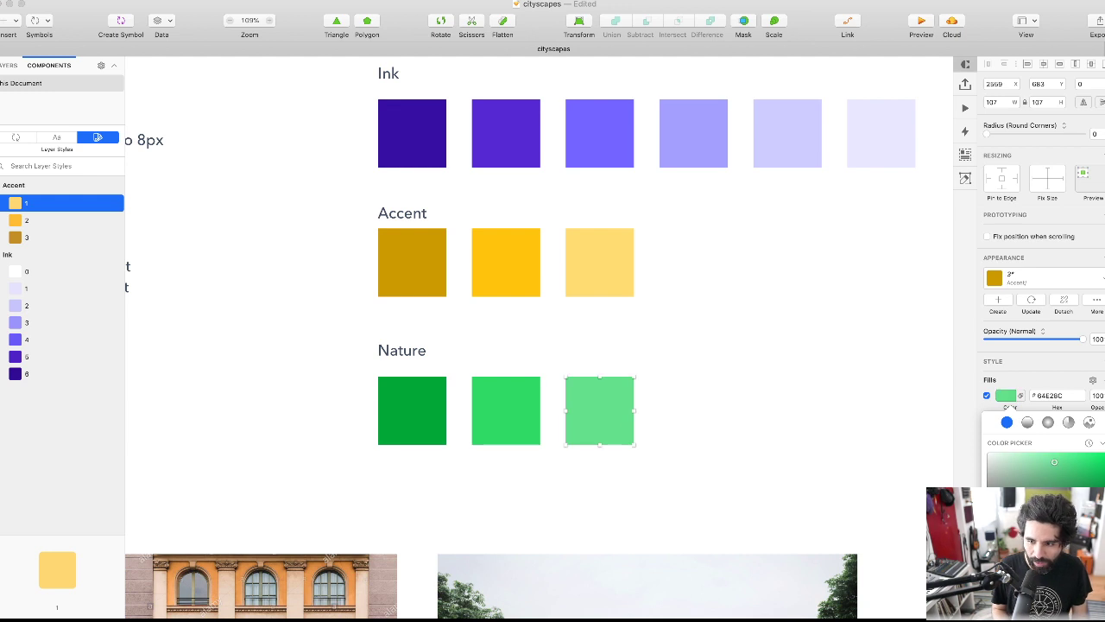
click(767, 440)
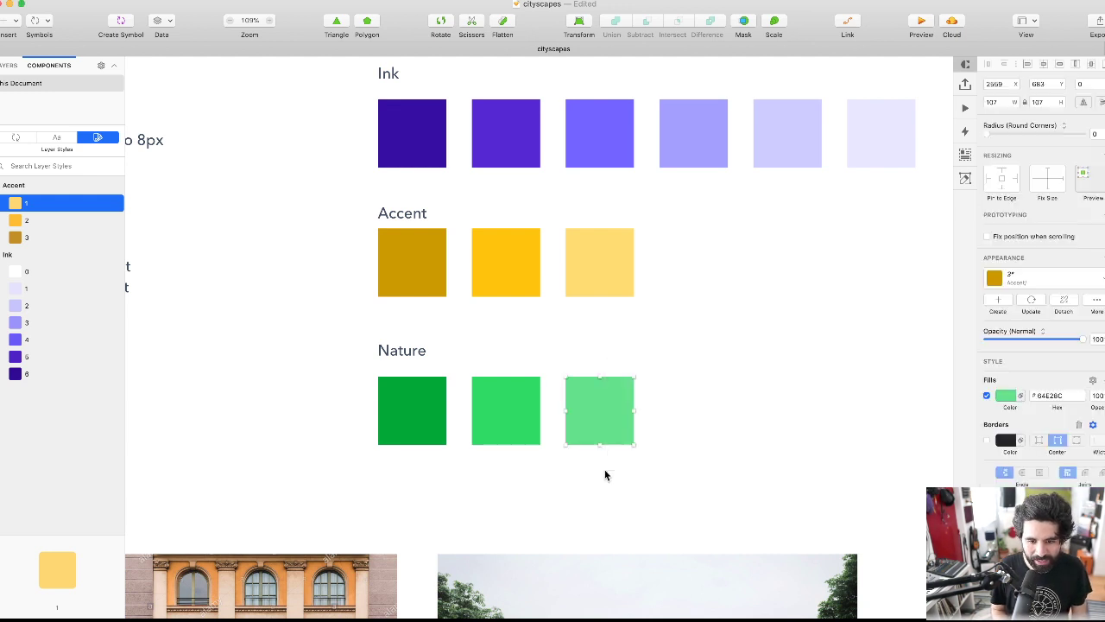
click(1005, 395)
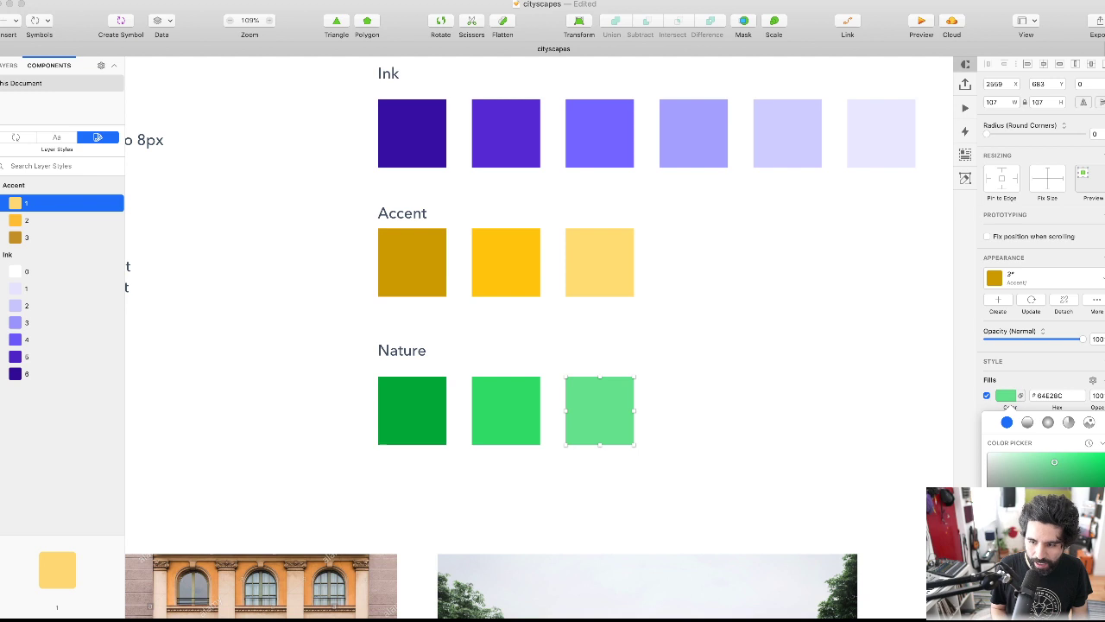
click(1047, 461)
click(1046, 461)
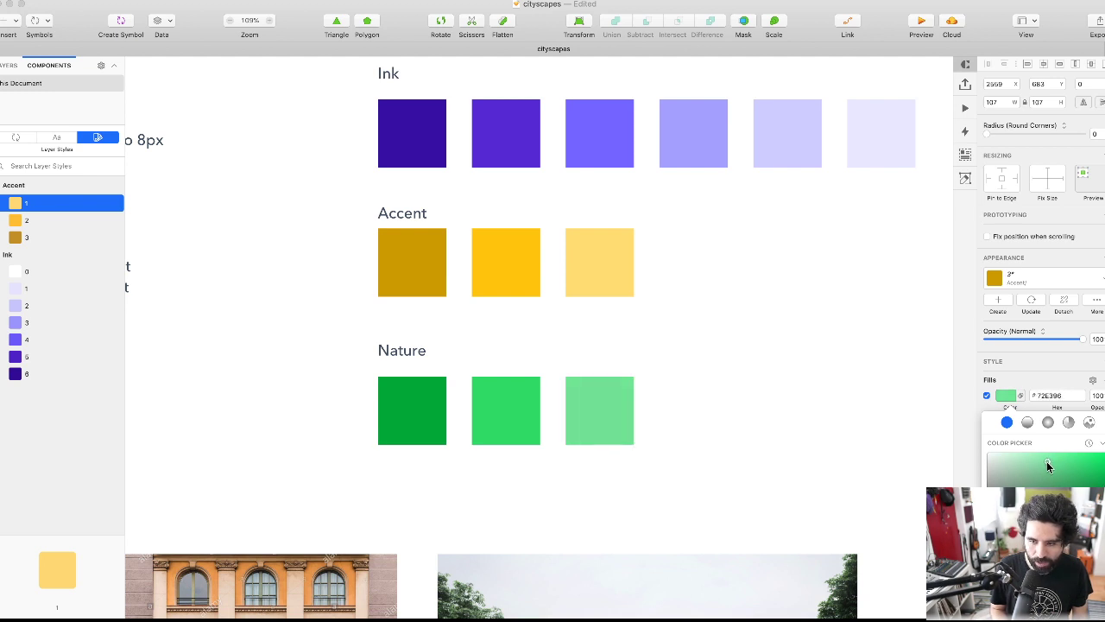
click(739, 384)
- Lighten the pale yellow Accent square's fill to #FFE38E and update the Accent/1 layer style with it
click(603, 280)
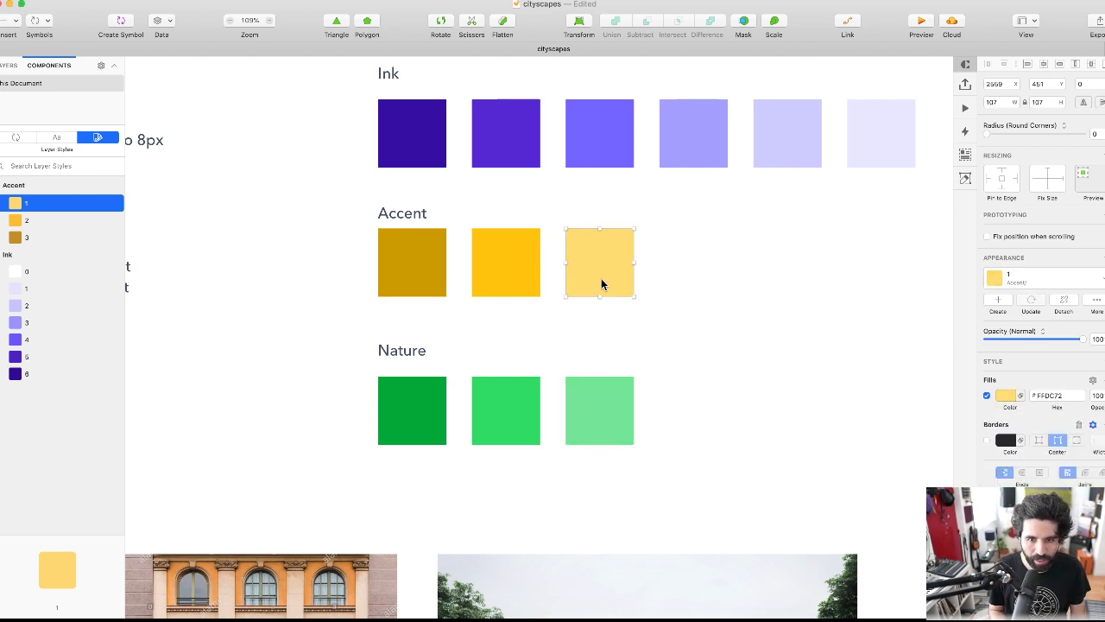
click(1004, 399)
click(1048, 463)
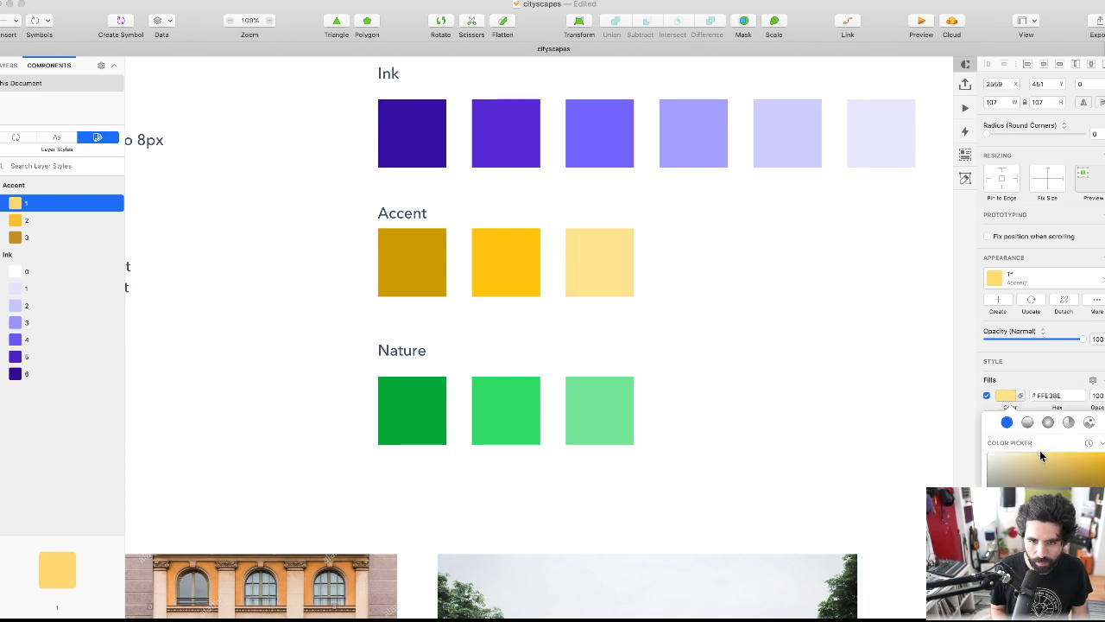
key(Escape)
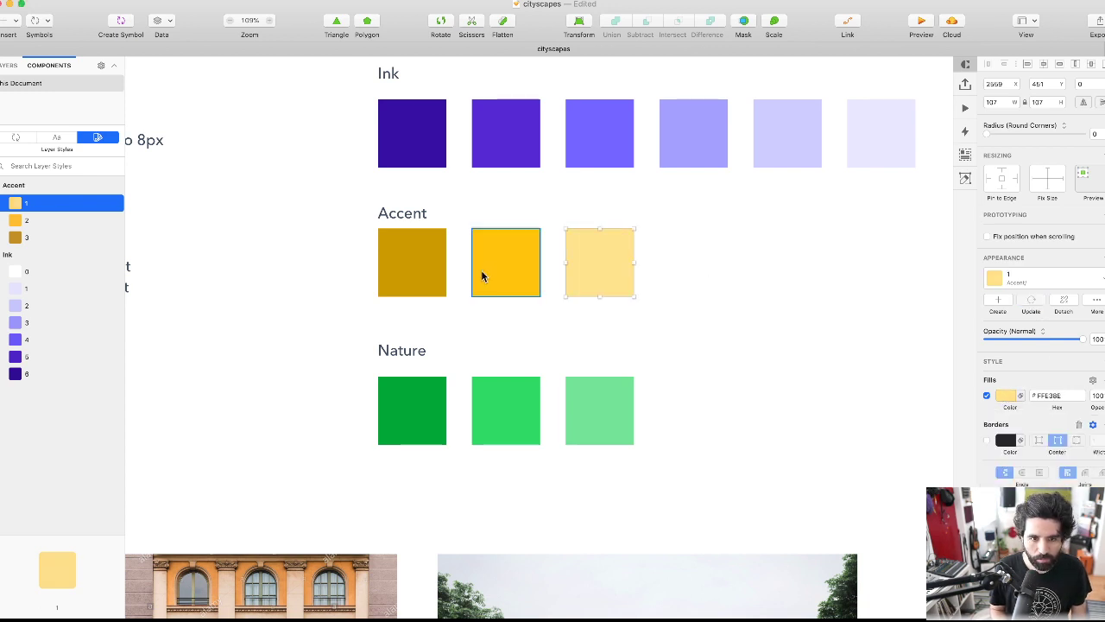
- Create a layer style named "Nature/3" from the dark green square
click(510, 423)
click(414, 424)
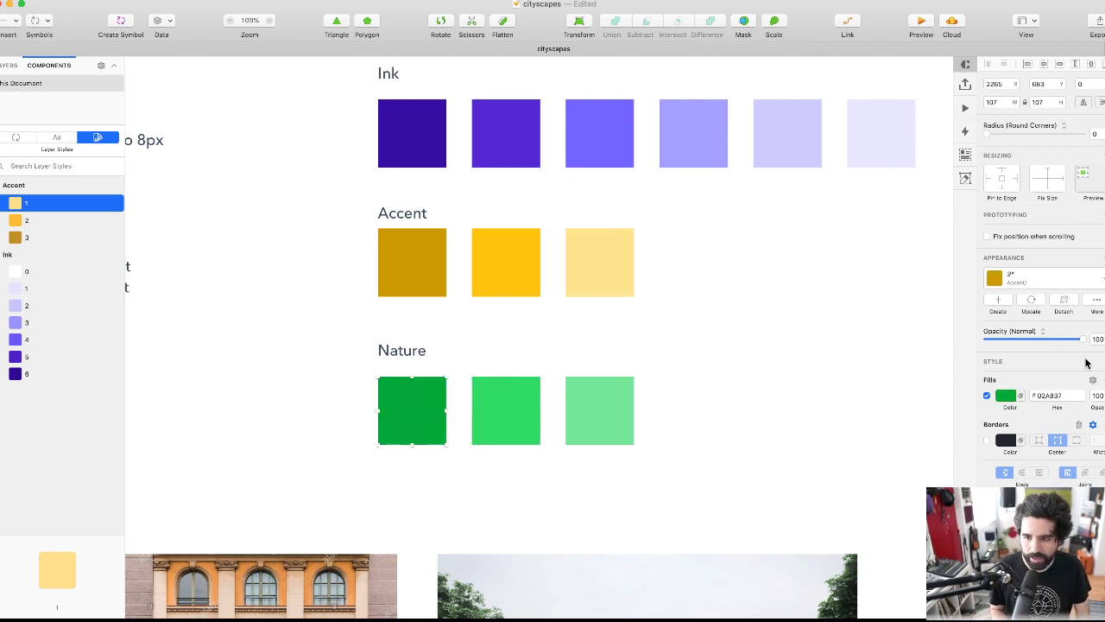
click(998, 300)
text(Nature/)
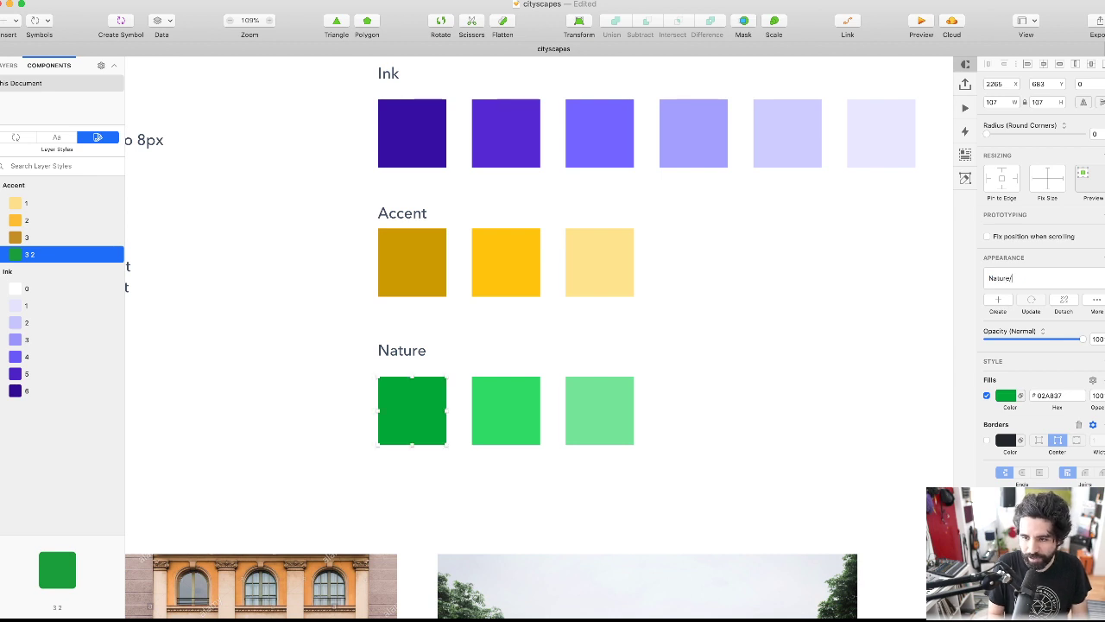
text(3)
key(Left)
key(super+shift+Left)
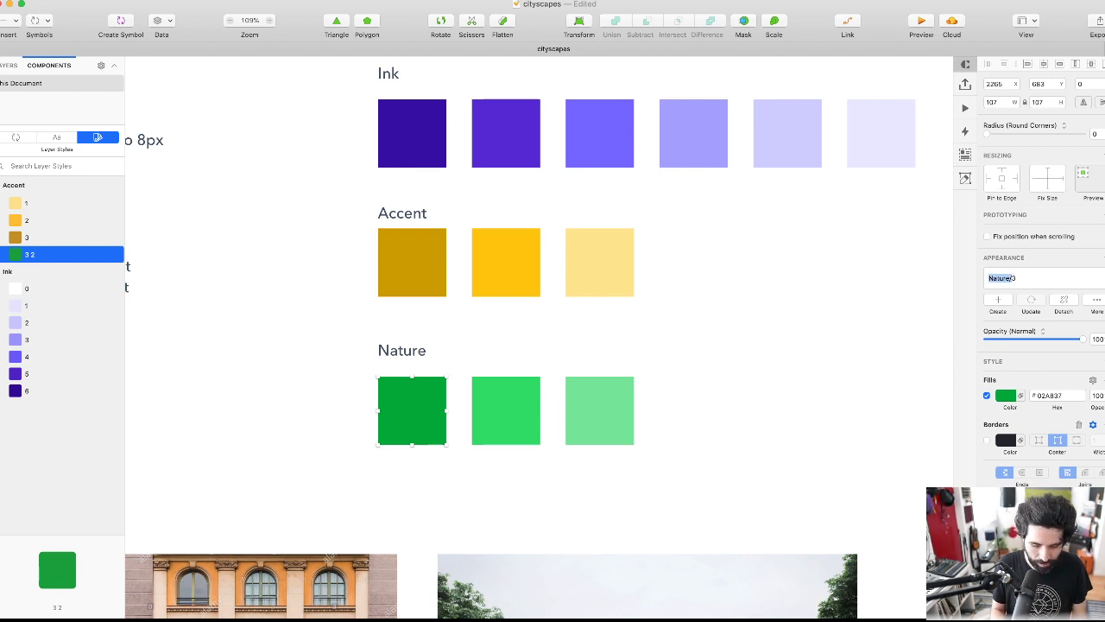
key(Return)
- Create a layer style named "Nature/2" from the middle green square
click(505, 405)
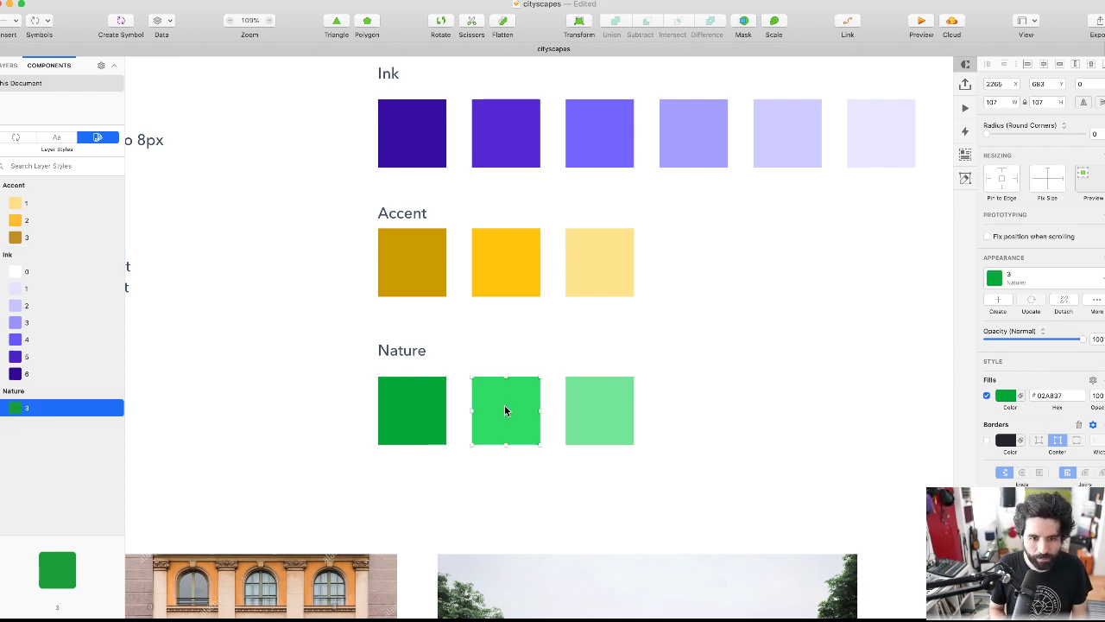
click(999, 299)
text(2)
key(Return)
- Create a layer style named "Nature/1" from the pale green square
click(584, 415)
click(1002, 300)
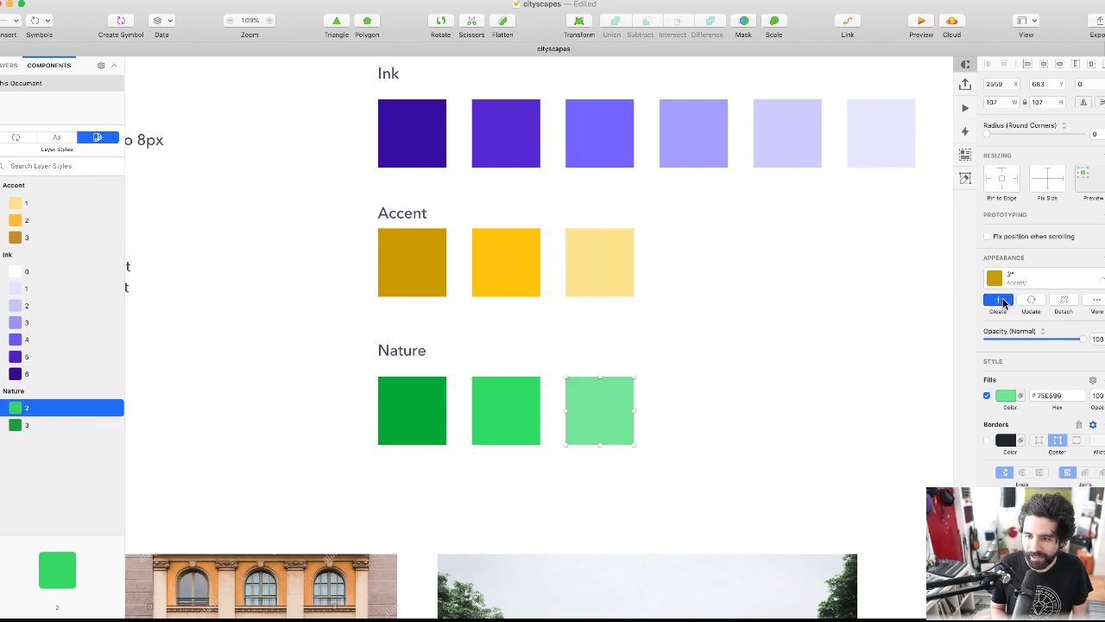
text(1)
key(Return)
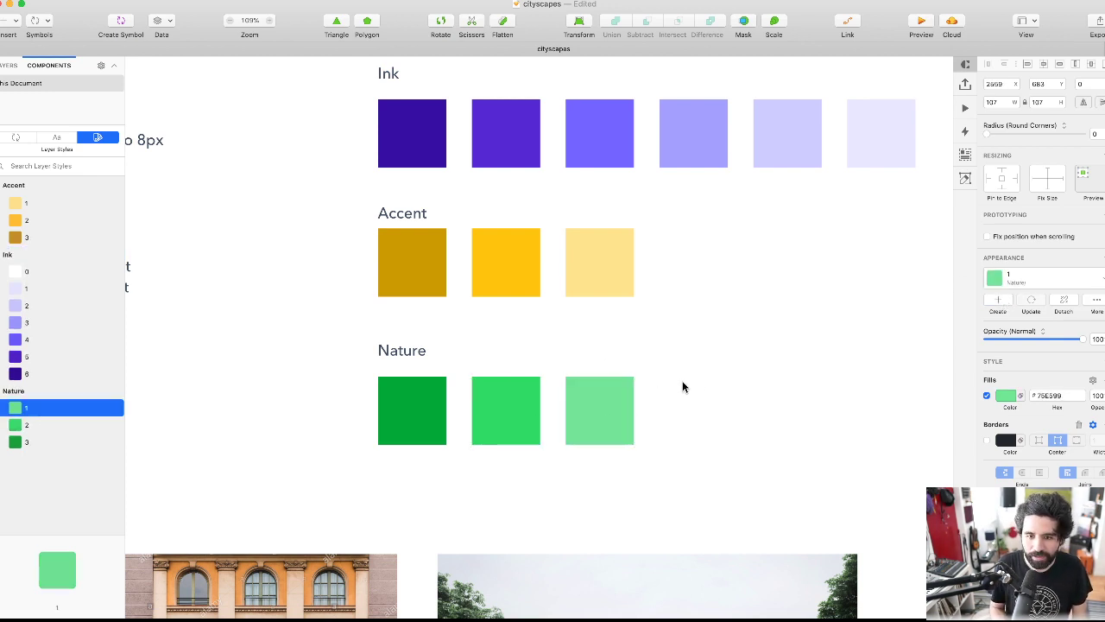
click(696, 381)
- Move the Ink, Accent and Nature headings and all their squares left together, closer to the Tech Specs list
scroll(695, 381, down, 5)
scroll(697, 385, right, 4)
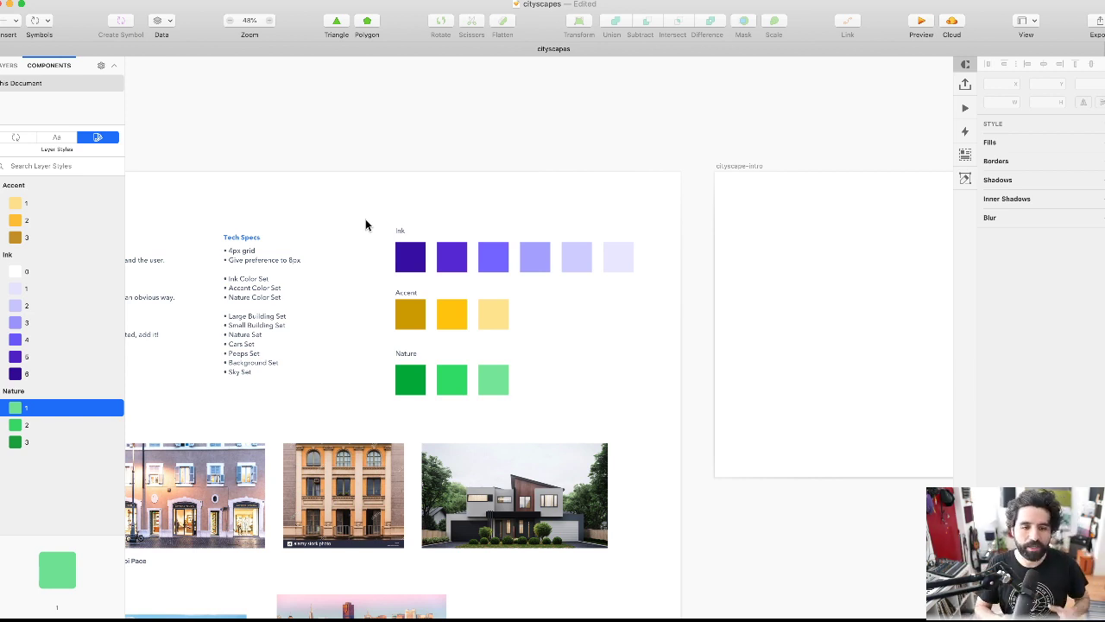
mouse_move(371, 209)
mouse_down()
mouse_move(396, 465)
mouse_move(408, 424)
mouse_up()
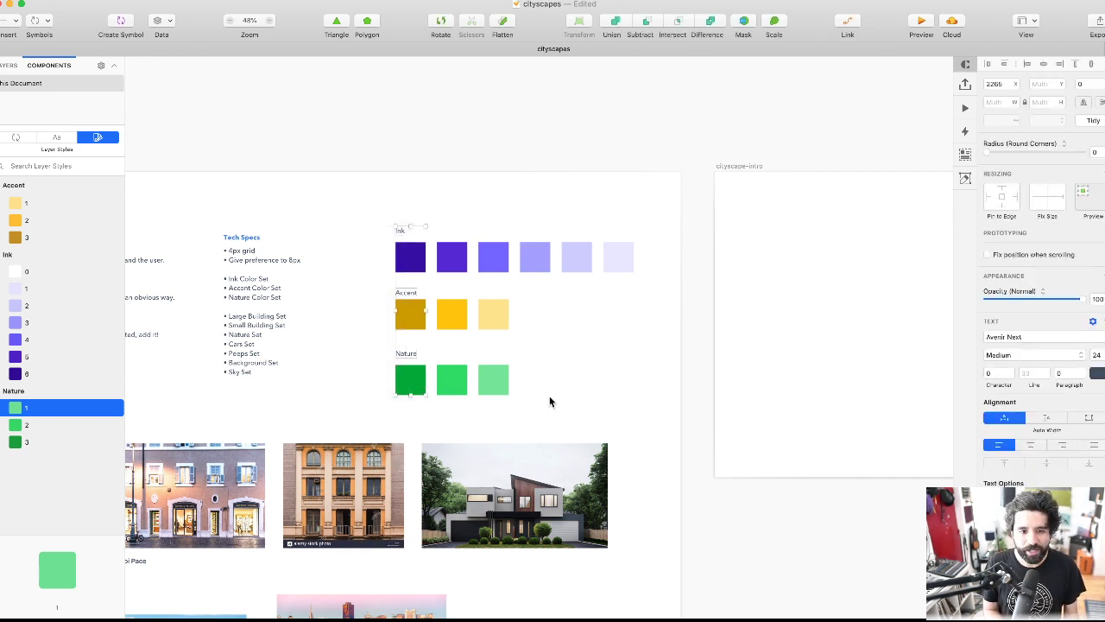
drag(707, 233, 372, 424)
key(Left)
key(Left)
key(Left)
key(Left)
key(Left)
key(Left)
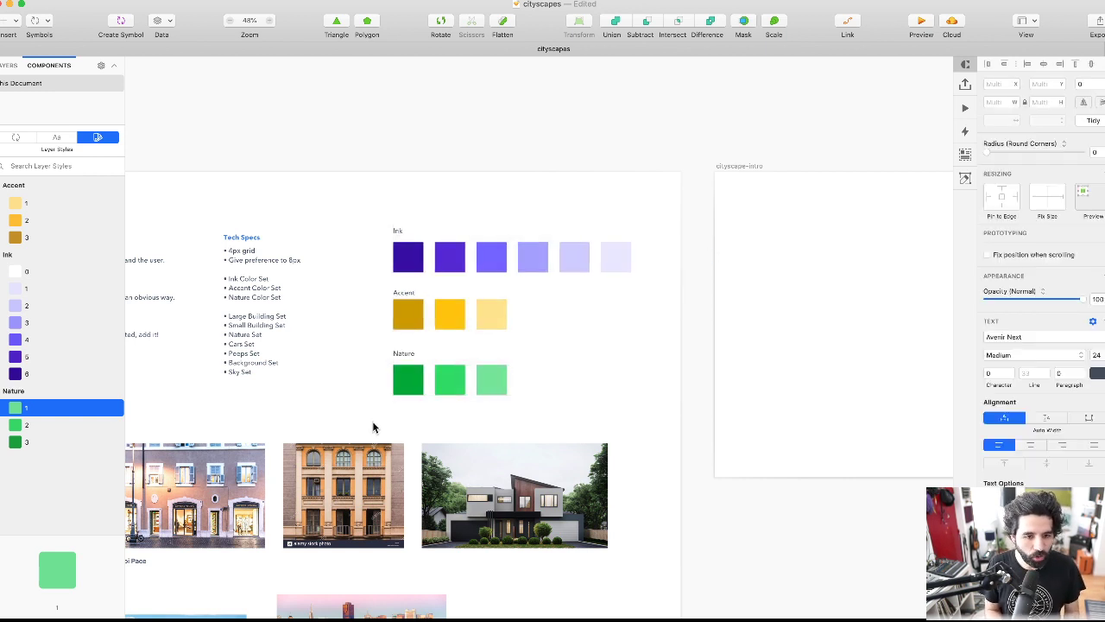
key(shift+Left)
key(shift+Left)
key(shift+Left)
key(shift+Left)
key(shift+Left)
key(shift+Left)
key(shift+Left)
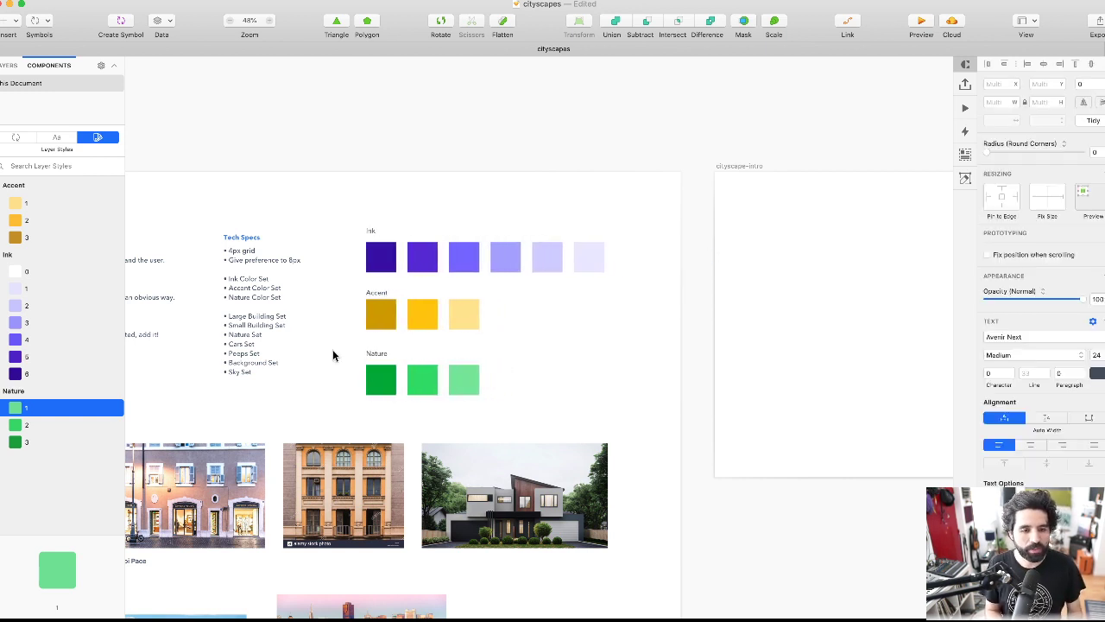
- Nudge the three Nature squares up 16 px, closer to their heading
drag(341, 387, 479, 408)
key(shift+Up)
key(Up)
key(Up)
key(Up)
key(Up)
key(Up)
key(Up)
key(Escape)
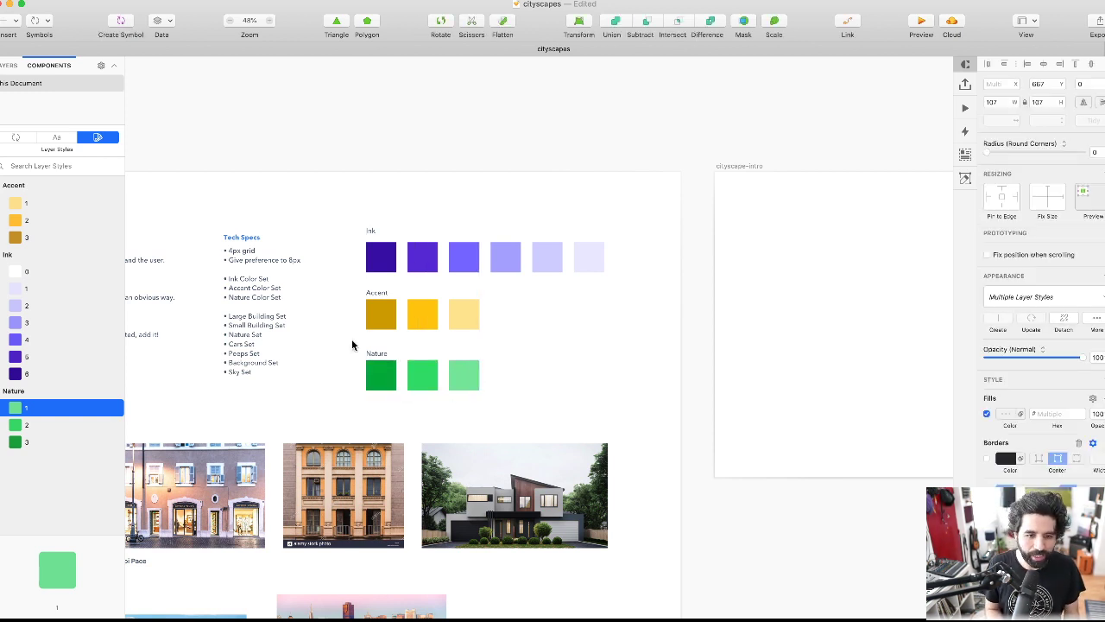
- Even out the colour set spacing by nudging the Nature row up, and the Accent and Nature rows down 3 px together
drag(351, 342, 489, 403)
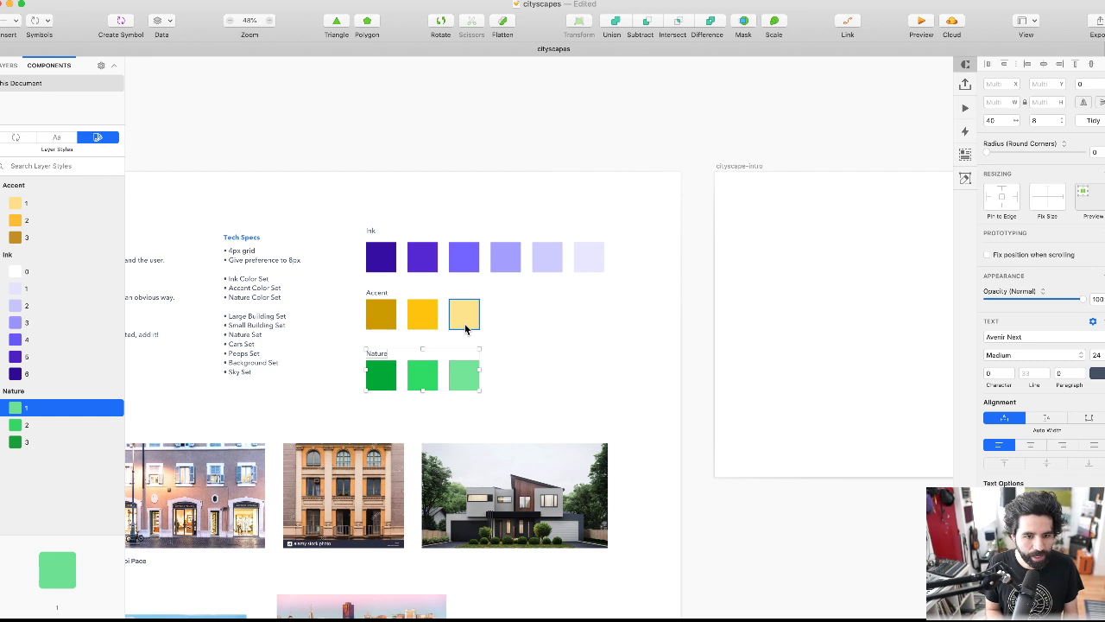
key(alt+Up)
key(alt+Up)
drag(358, 278, 525, 419)
key(Down)
key(Down)
key(Down)
click(349, 318)
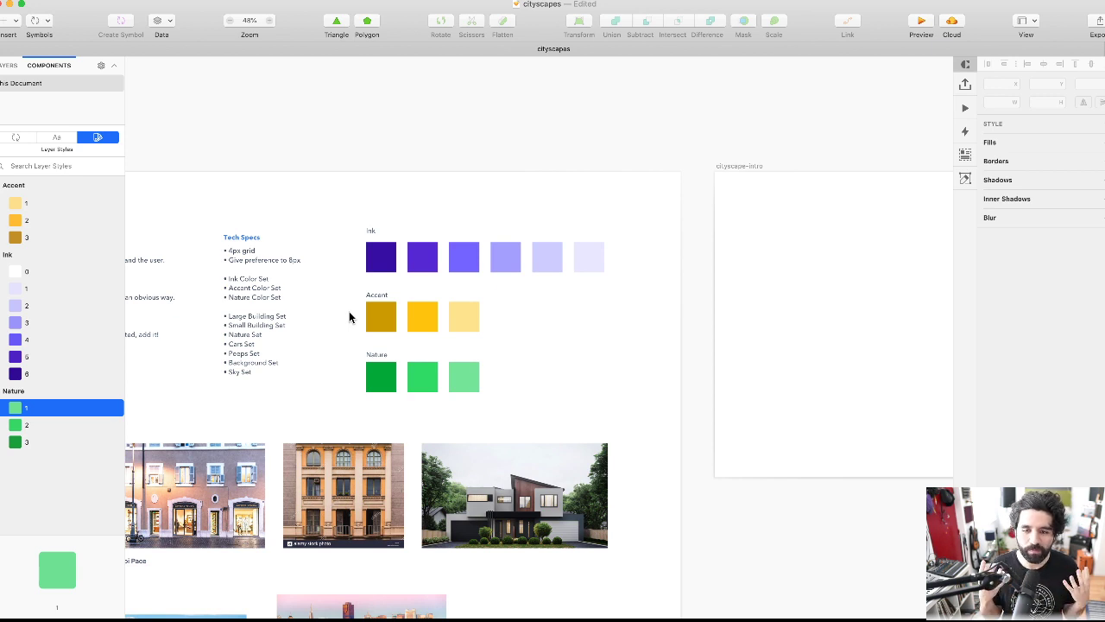
- Look over the project board and examine the first reference photo, the ornate multi-storey facade, up close
scroll(349, 316, left, 5)
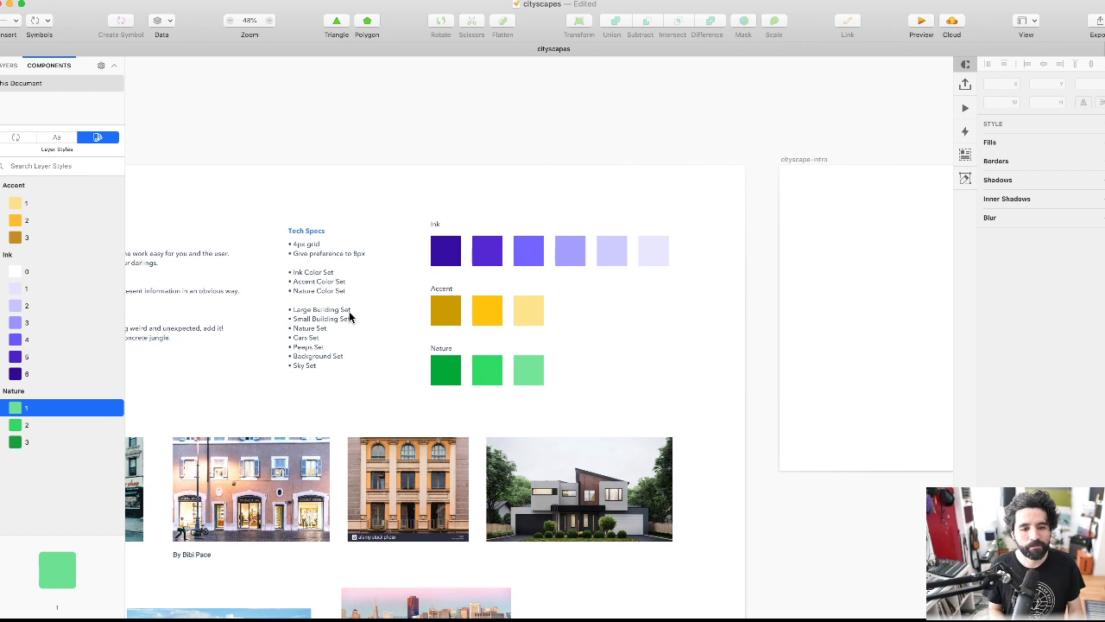
scroll(348, 316, left, 2)
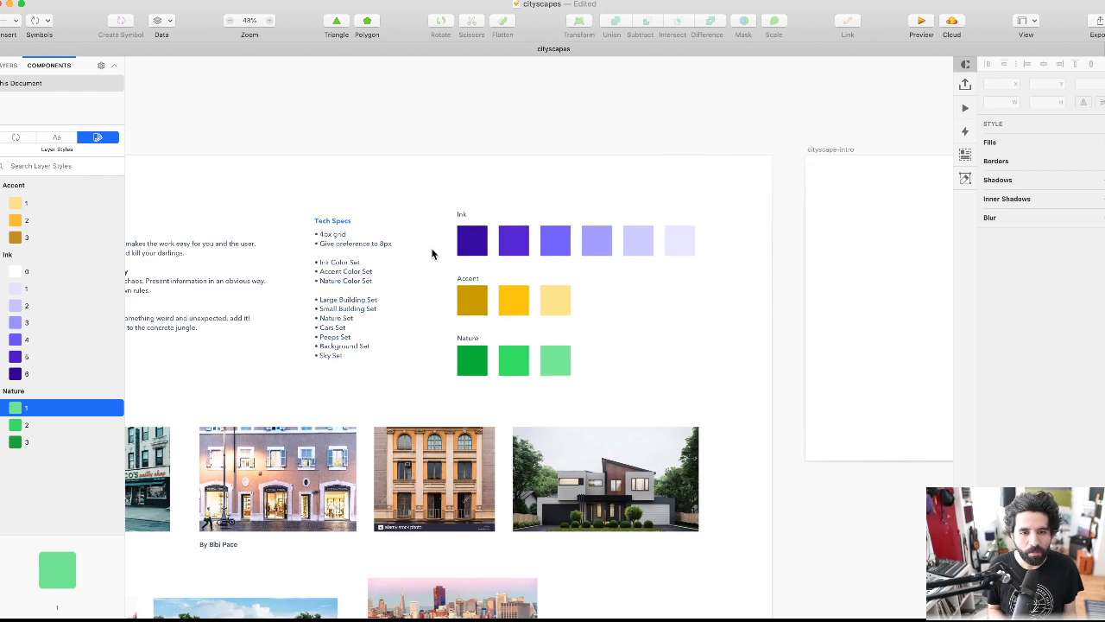
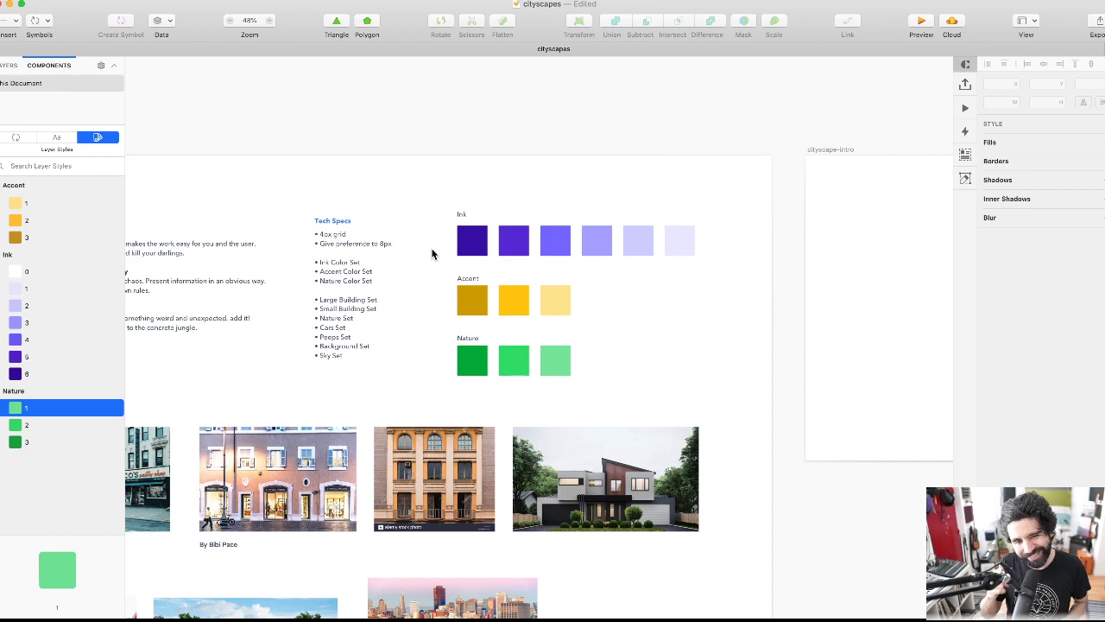
scroll(431, 253, down, 10)
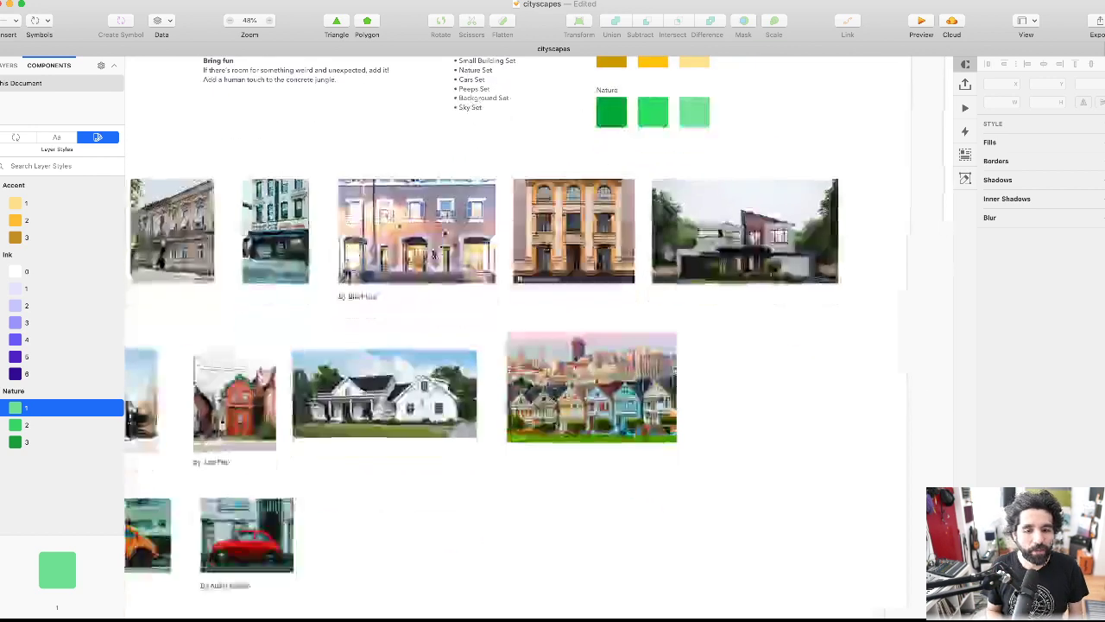
scroll(431, 253, up, 3)
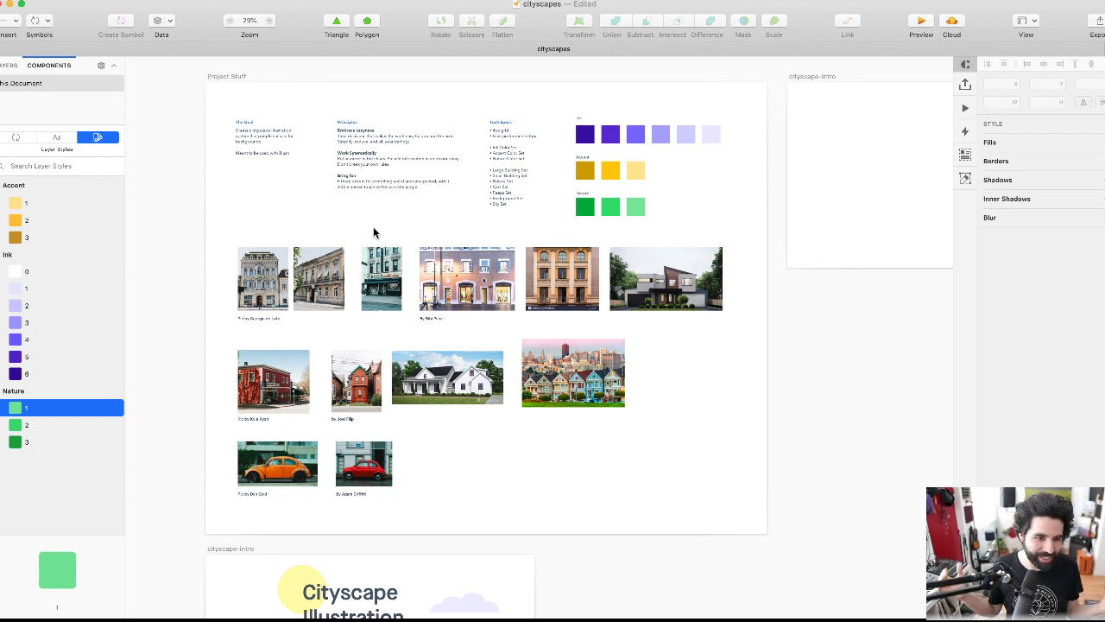
scroll(263, 267, up, 5)
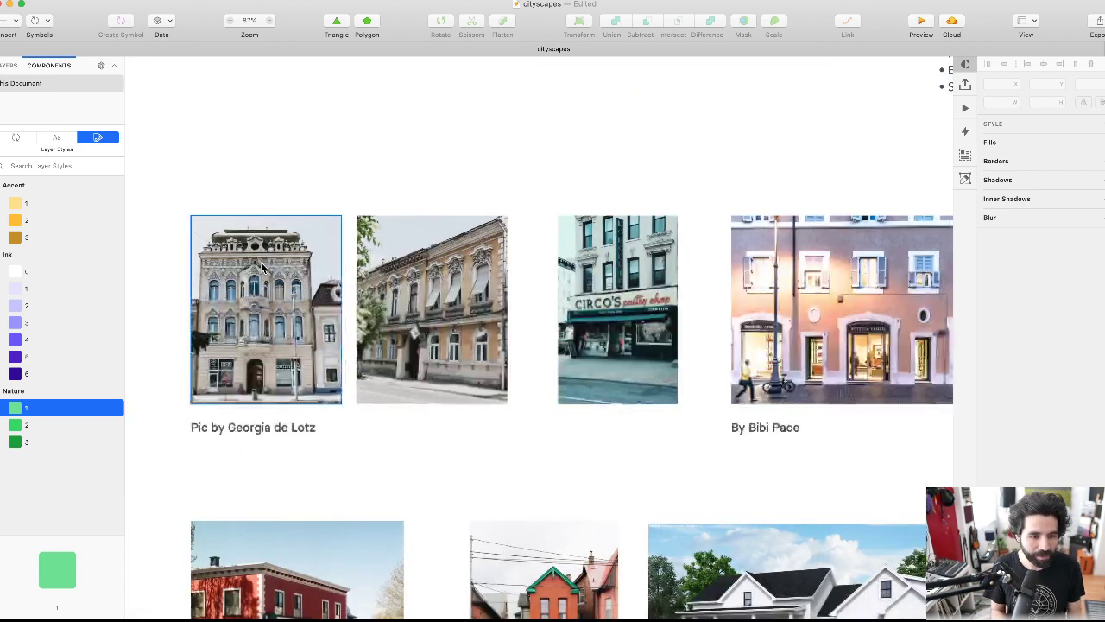
scroll(263, 267, up, 1)
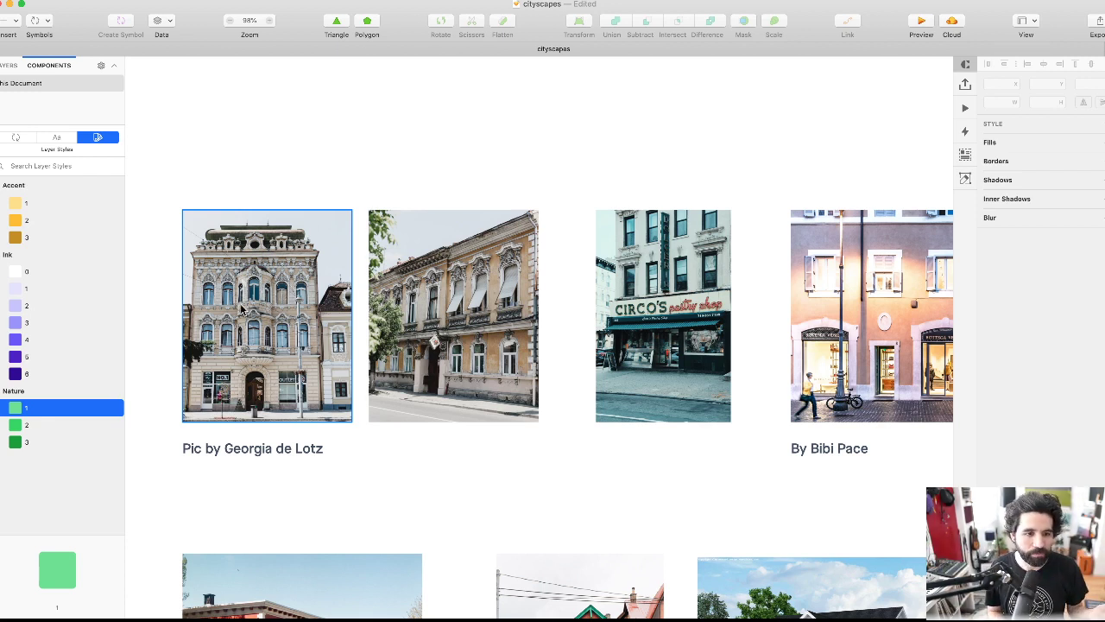
scroll(261, 299, up, 5)
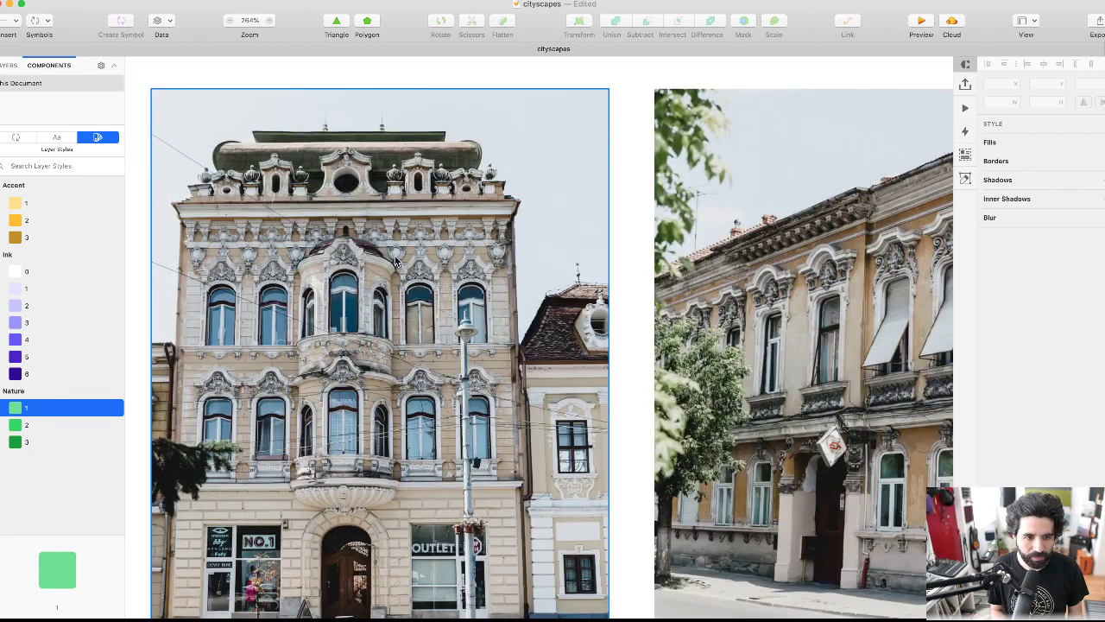
- Draw a rectangle about 27 × 43 px over the leftmost upper-floor window of the ornate building photo
scroll(406, 241, down, 3)
scroll(406, 242, left, 3)
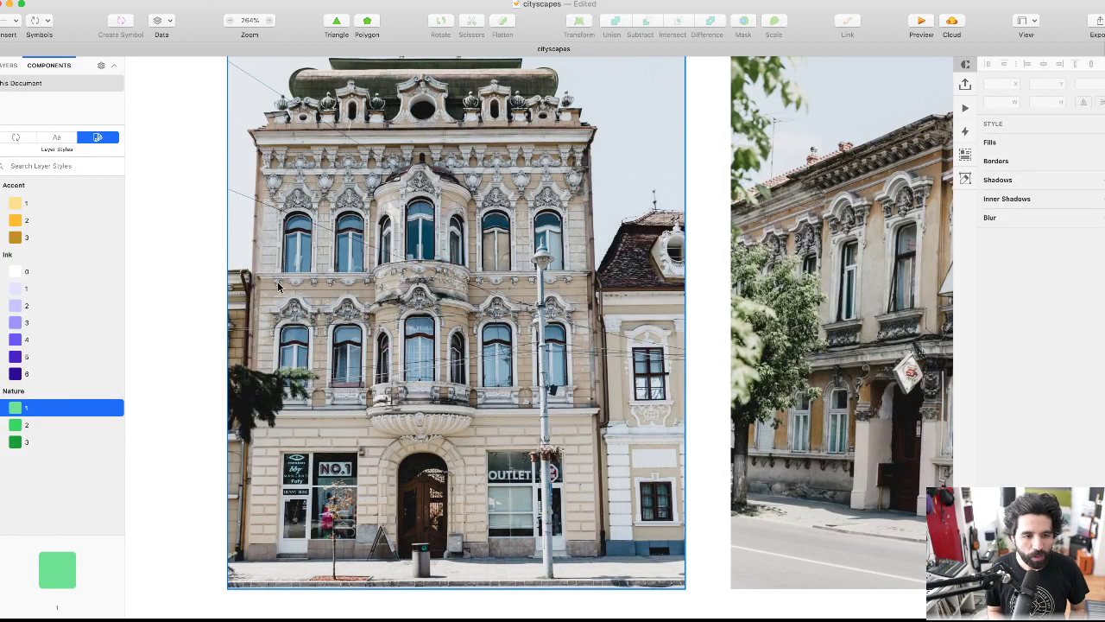
key(r)
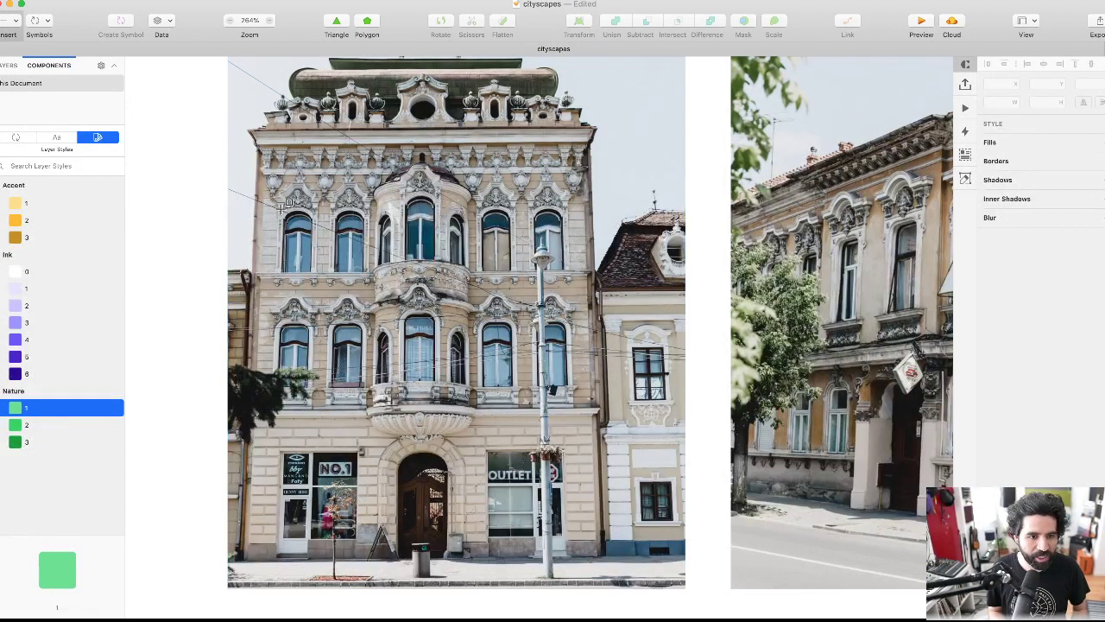
drag(270, 206, 313, 274)
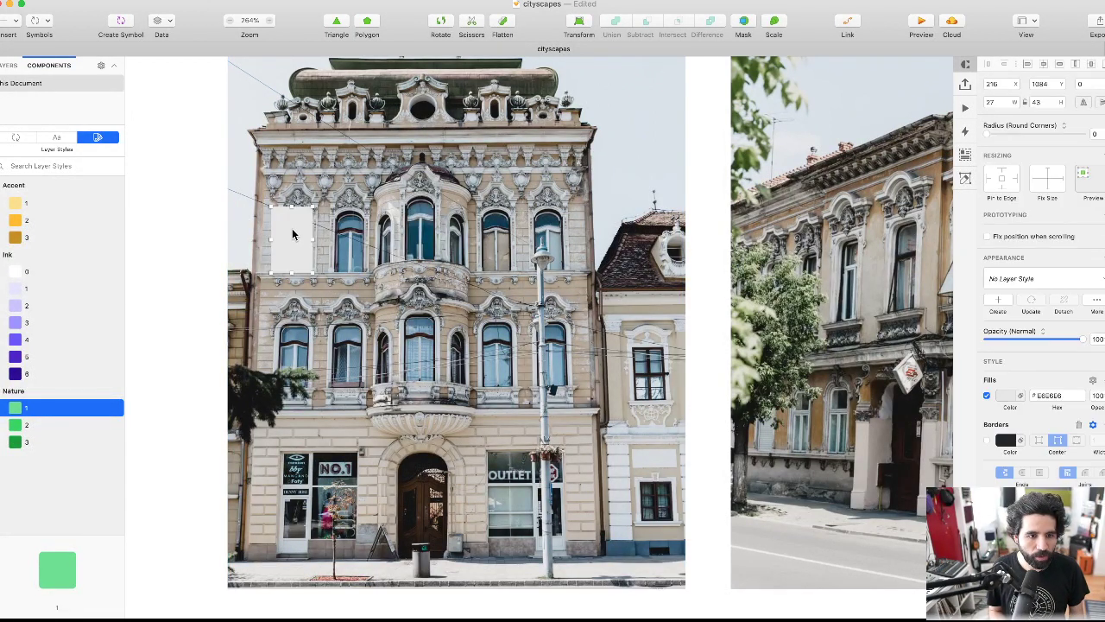
- Round the rectangle's two top corners with a radius of 40 and place a copy of the arch over the neighbouring window
double_click(292, 234)
shift+click(314, 210)
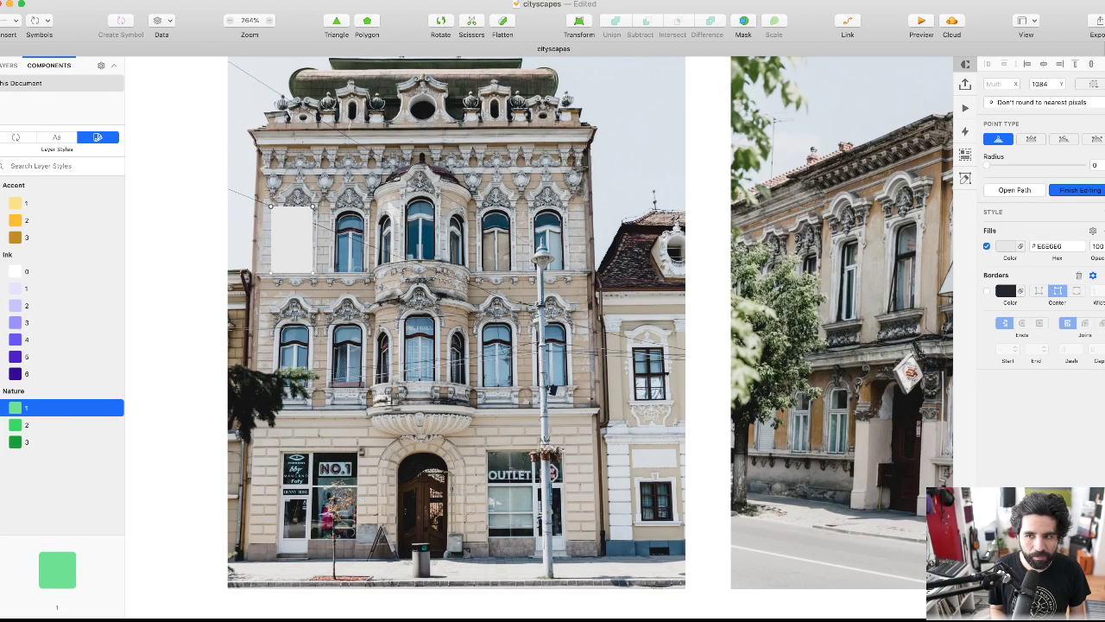
click(1093, 164)
text(10)
key(shift+Up)
key(shift+Up)
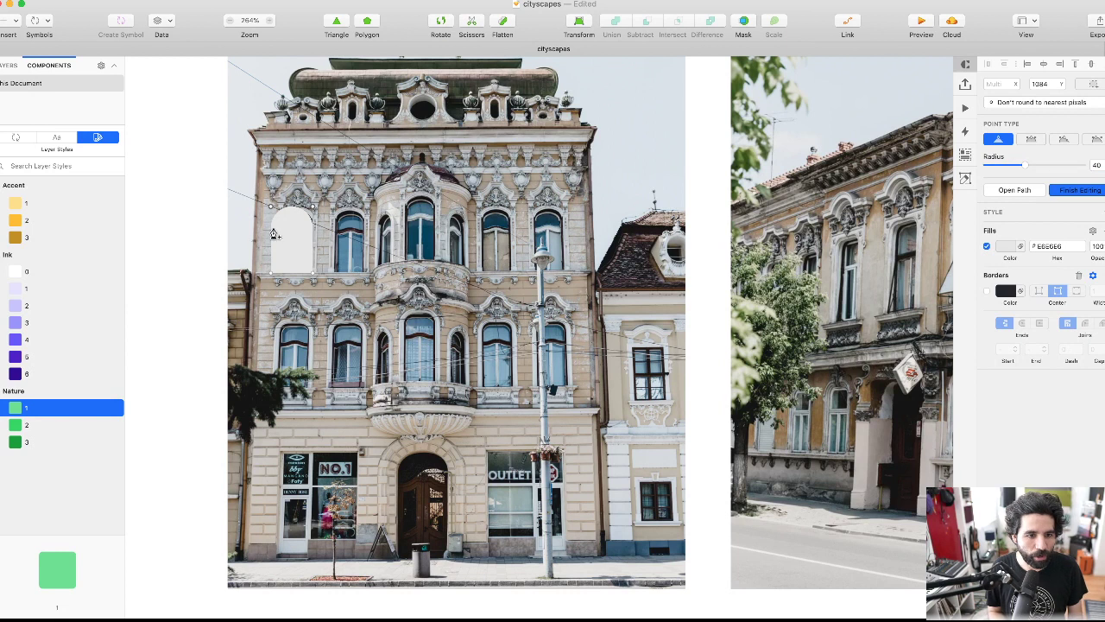
key(Escape)
drag(292, 234, 343, 241)
- Draw a thin horizontal rectangle about 225 × 7 px along the ledge beneath the arched windows, spanning the facade
scroll(342, 241, up, 5)
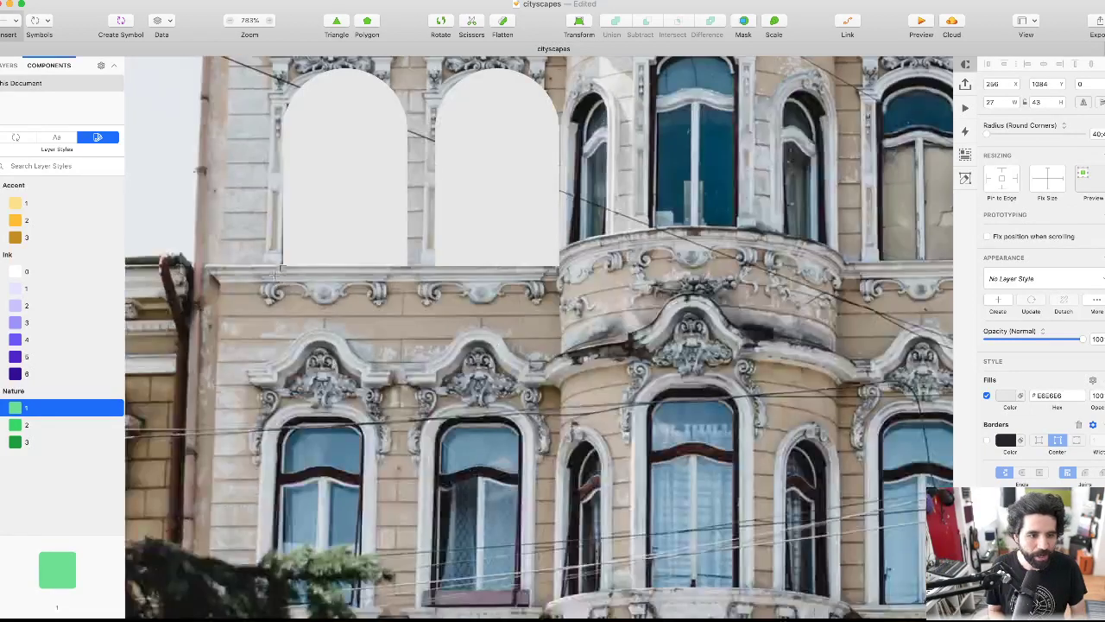
key(r)
mouse_move(406, 264)
mouse_down()
mouse_move(284, 282)
mouse_move(657, 289)
mouse_move(637, 281)
mouse_up()
scroll(358, 270, up, 2)
scroll(284, 282, down, 5)
scroll(304, 285, up, 3)
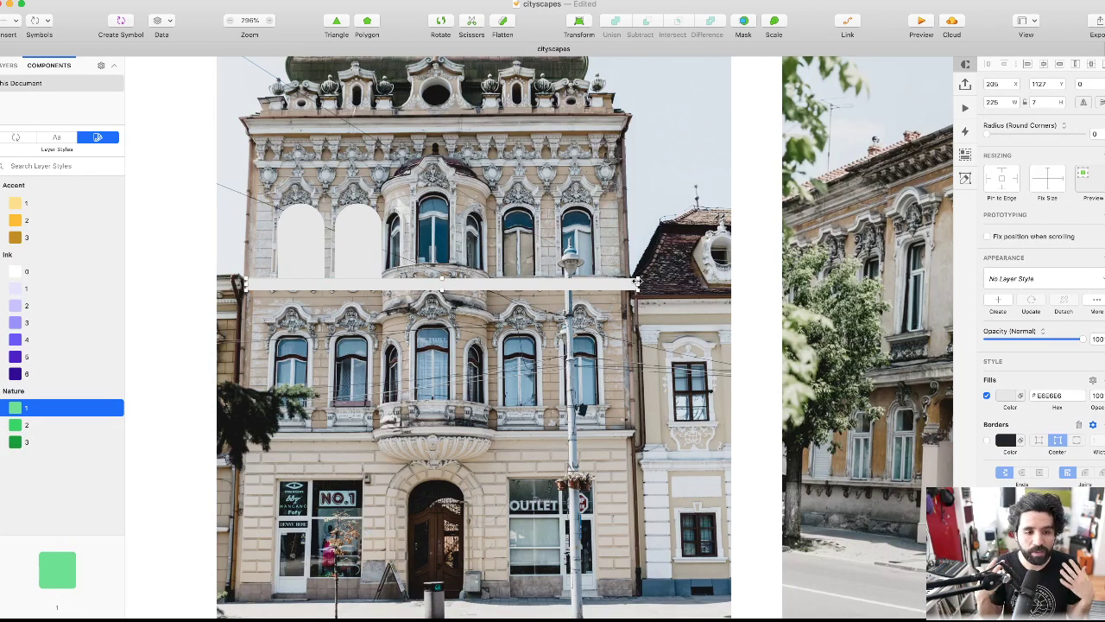
- Draw a circle about 20 px in diameter over the round window in the central roof dormer
scroll(411, 218, left, 3)
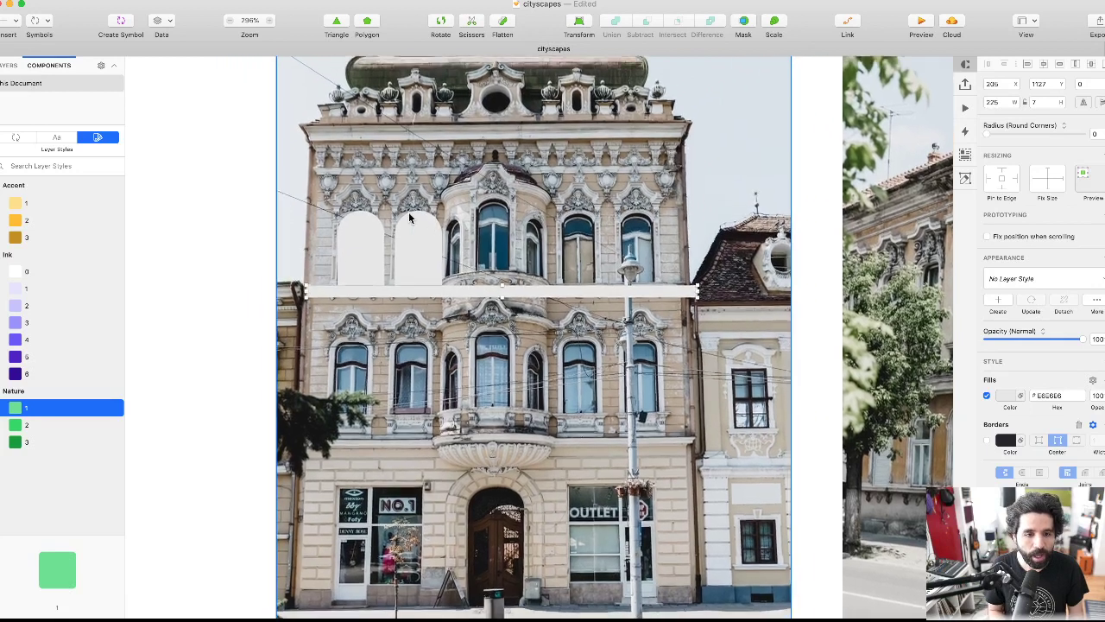
scroll(385, 296, up, 3)
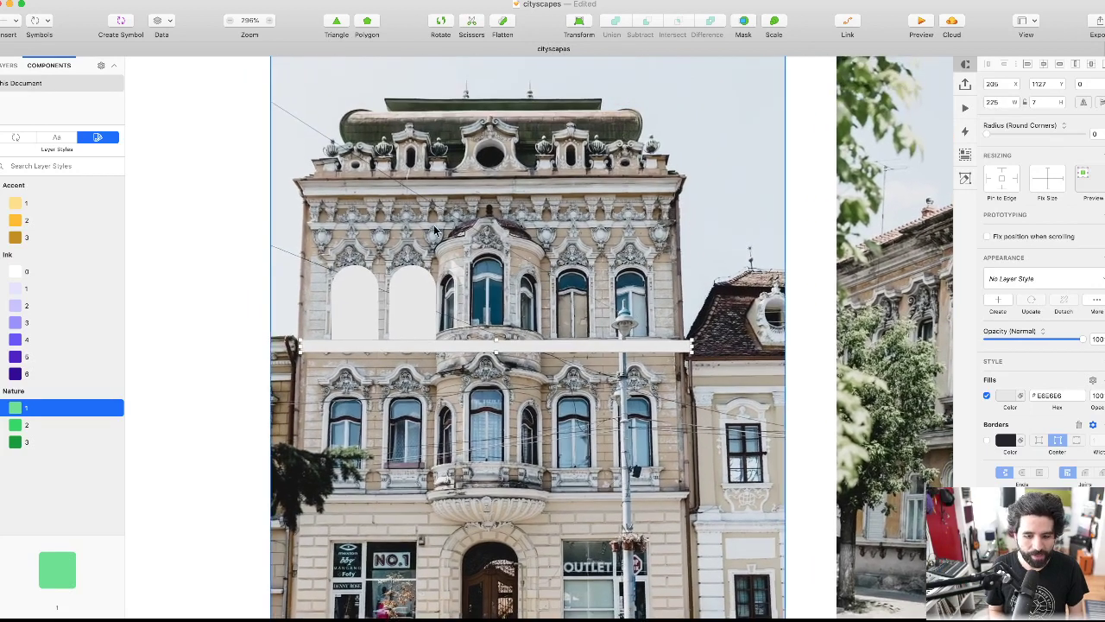
drag(490, 157, 512, 137)
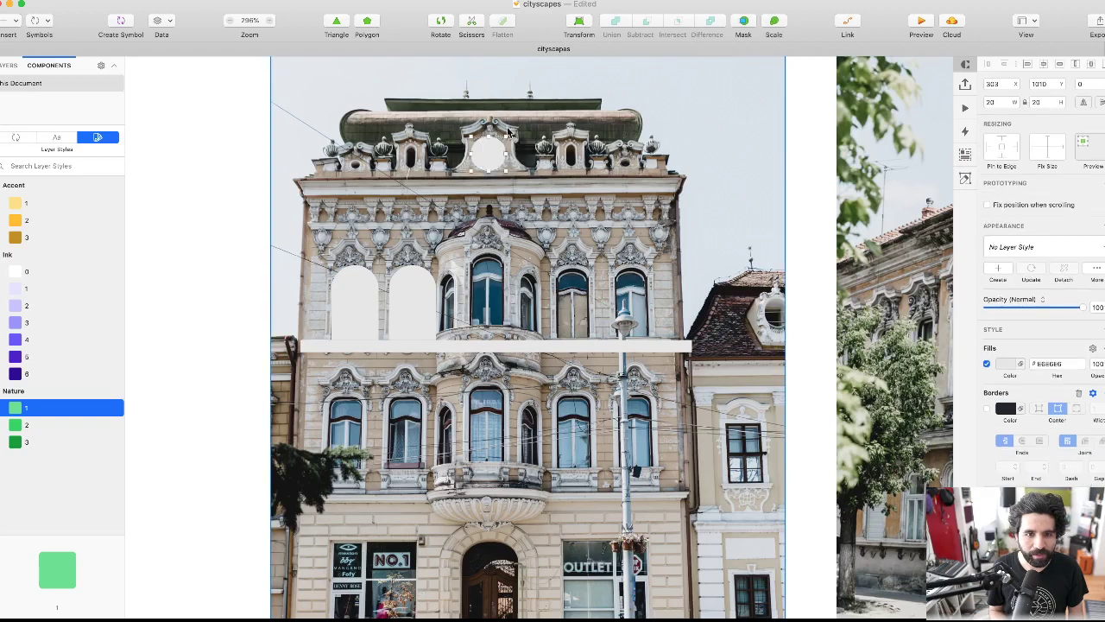
- Draw a rectangle about 44 × 33 px over the central roof dormer and round its two top corners with a radius of 100
scroll(505, 129, up, 2)
scroll(505, 129, up, 5)
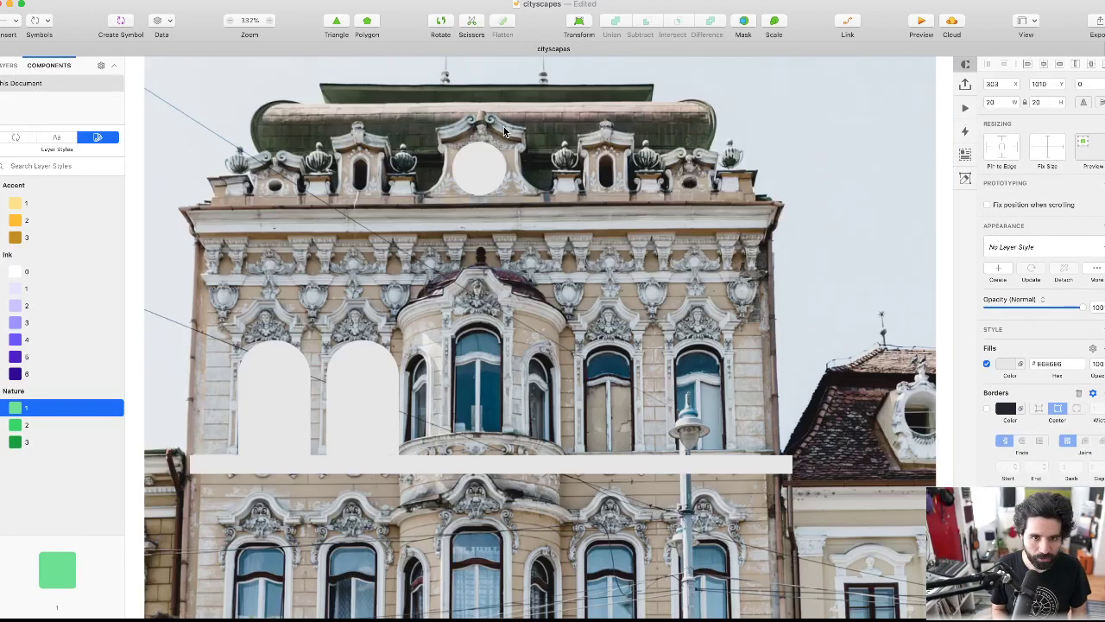
key(r)
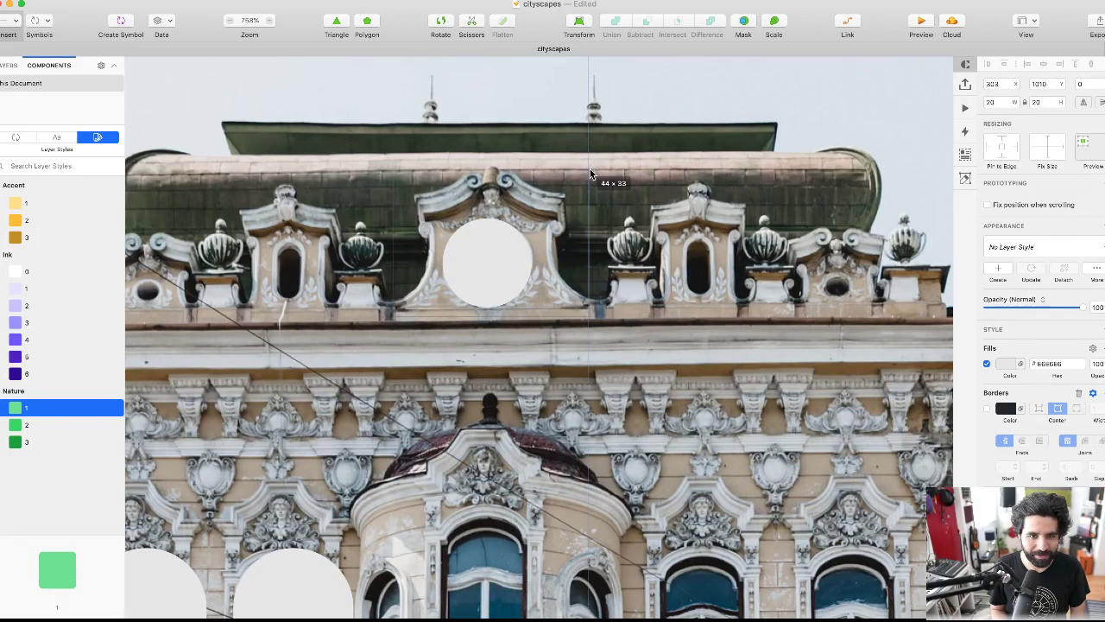
drag(394, 317, 590, 169)
key(Return)
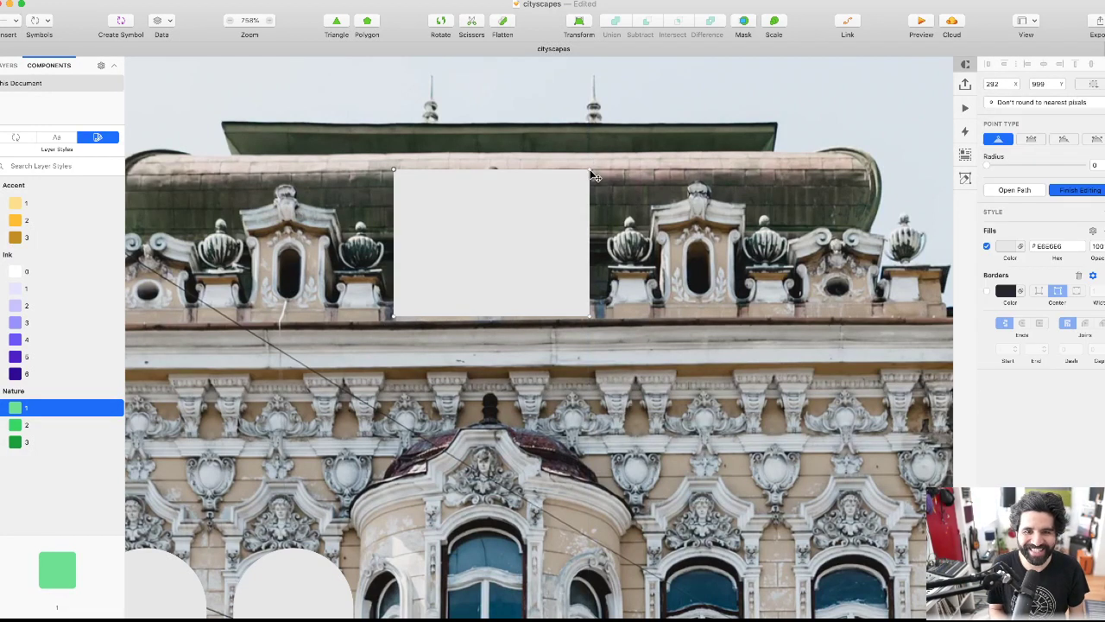
shift+click(592, 172)
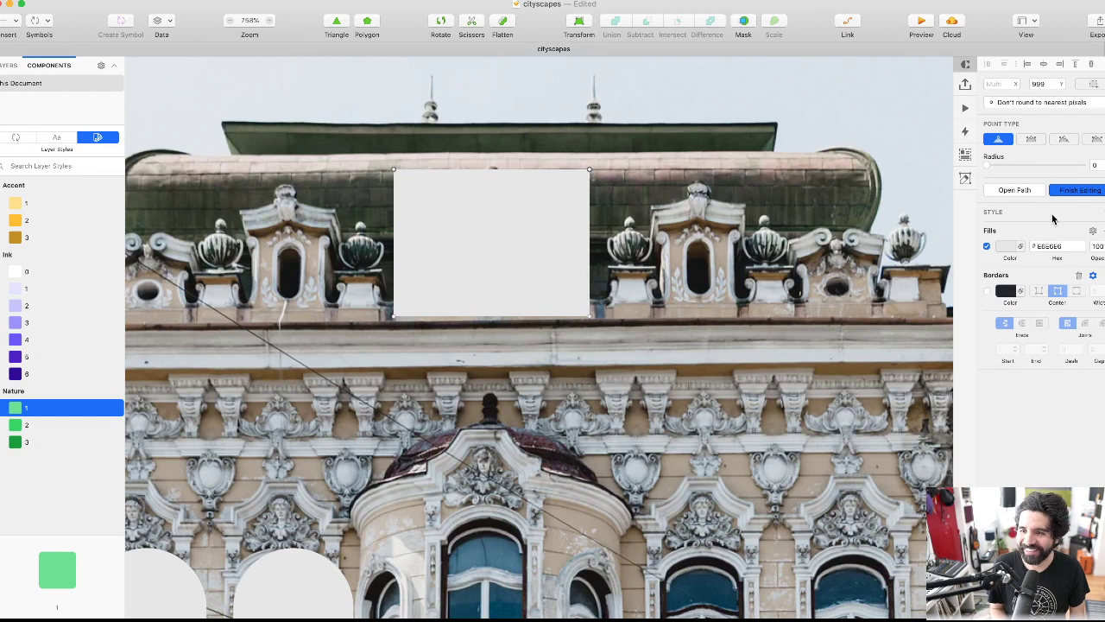
click(1036, 164)
click(498, 203)
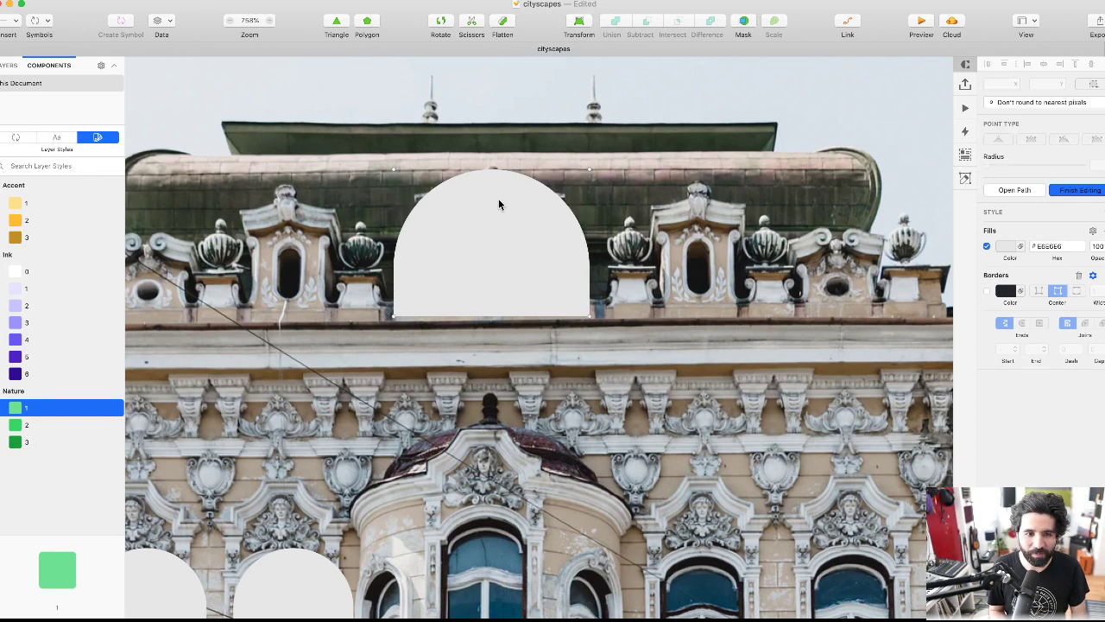
key(Escape)
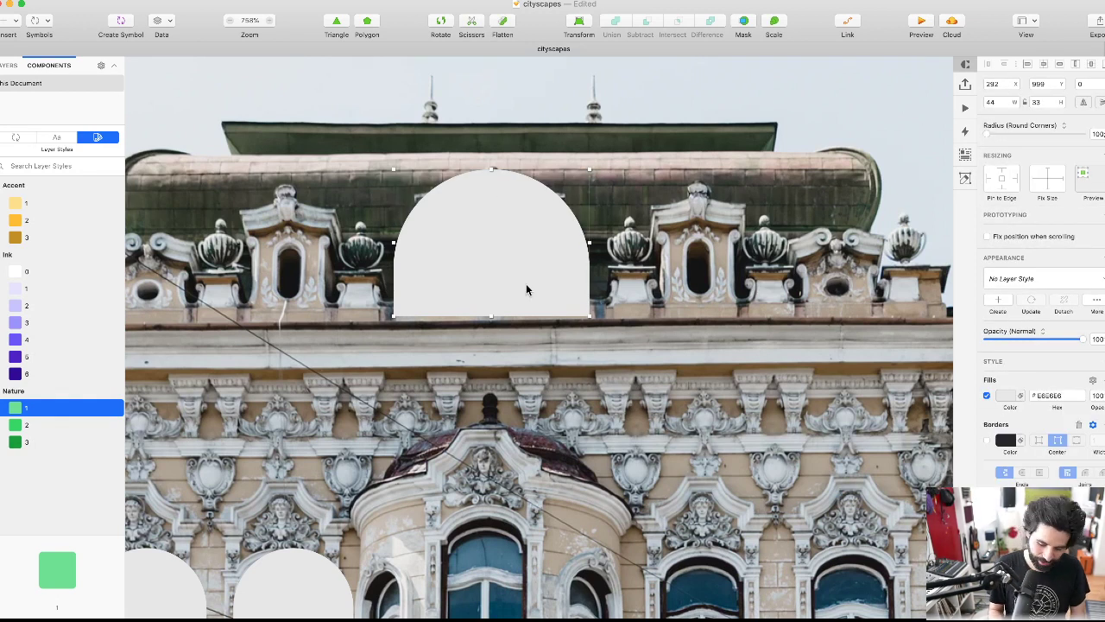
- Select the 20 px circle hidden behind the arched dormer shape
click(481, 247)
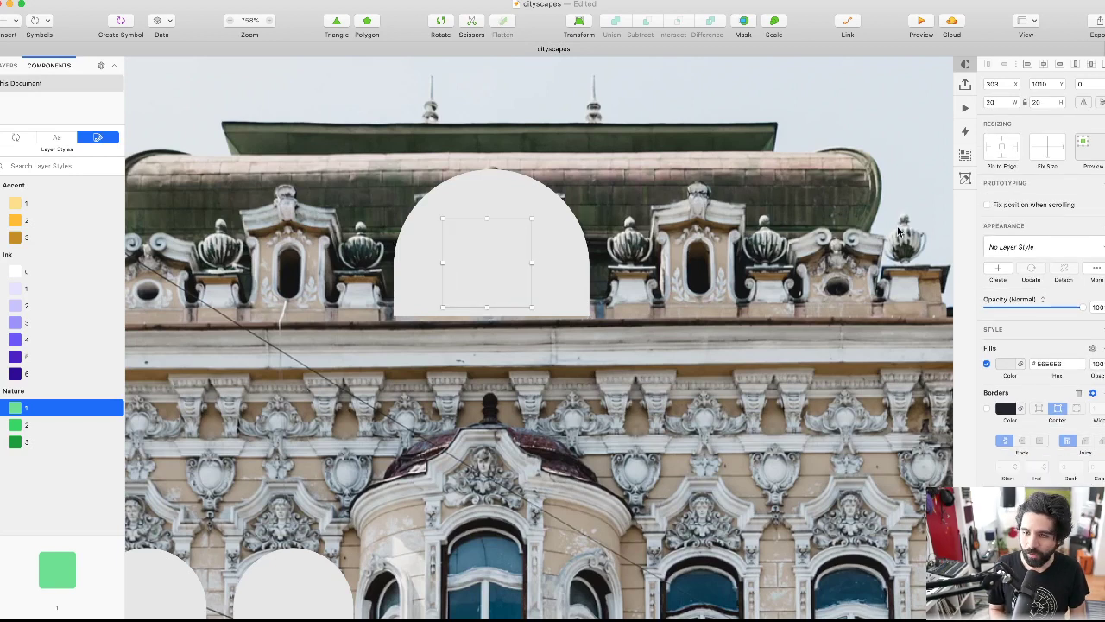
- Fill the circle inside the roof arch with red #D53F3F and deselect it
click(1006, 363)
click(1072, 438)
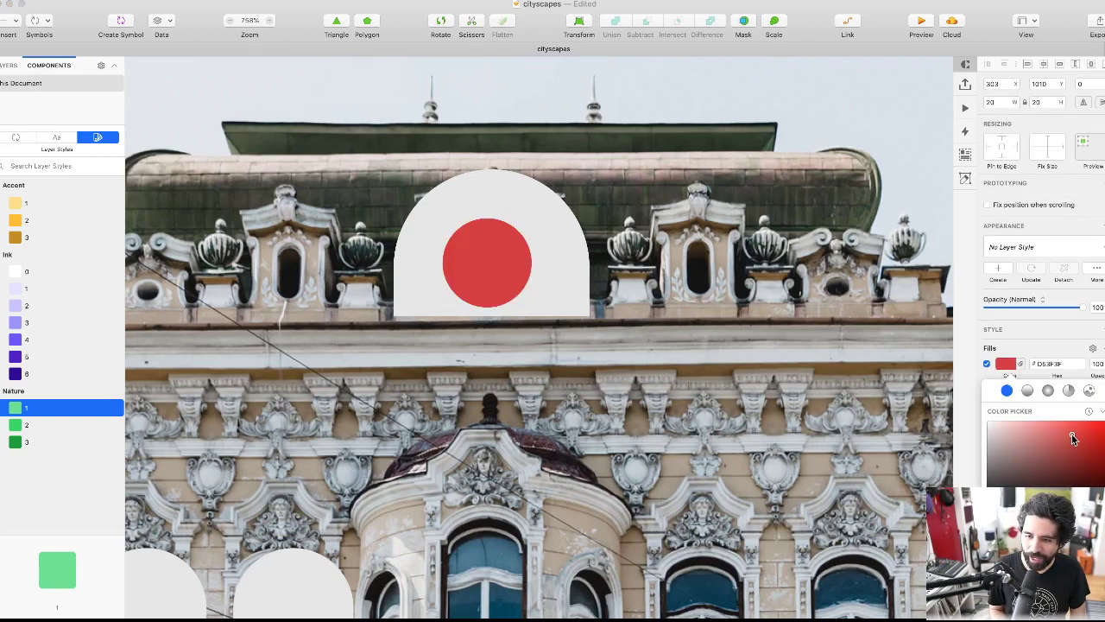
click(744, 286)
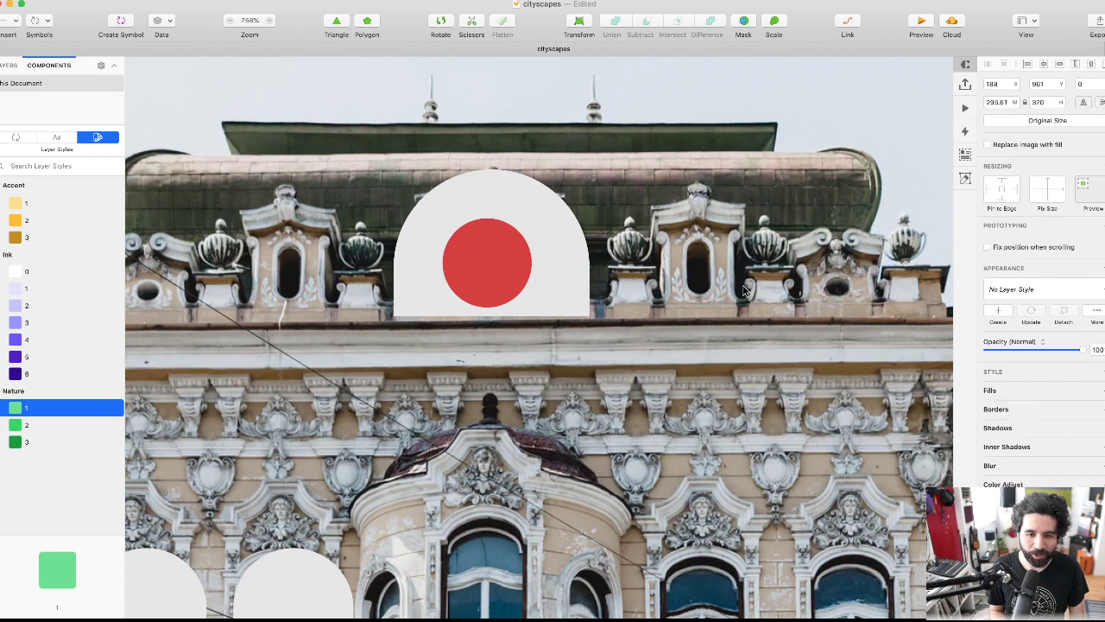
scroll(742, 285, down, 5)
click(353, 303)
scroll(353, 303, right, 3)
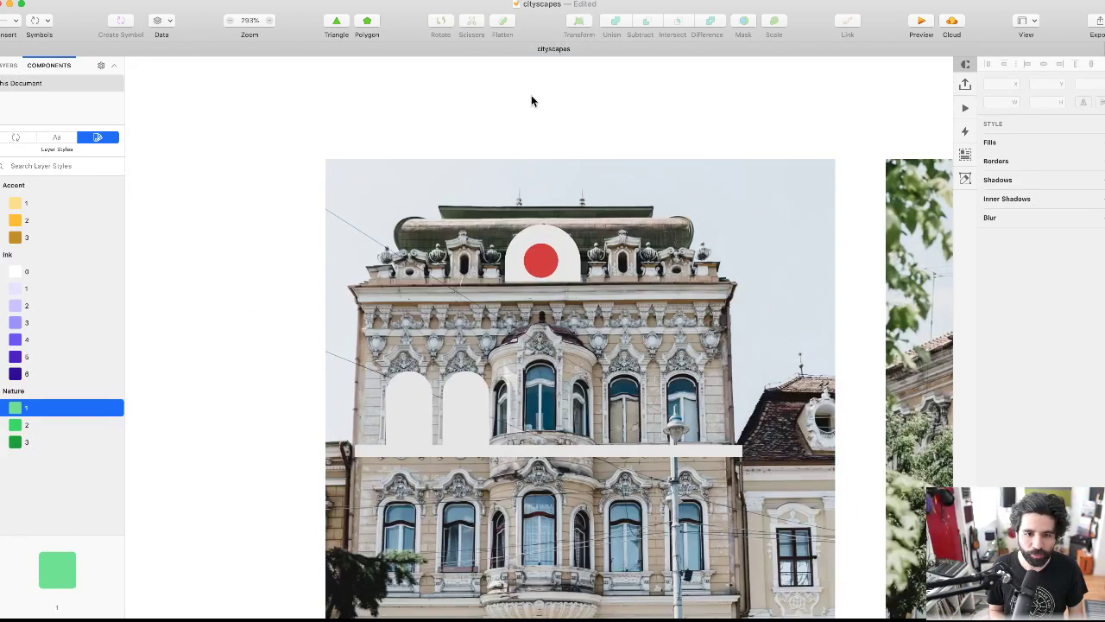
- Draw a rectangle about 34 × 71 over the building's entrance door in the photo
scroll(538, 261, right, 2)
scroll(538, 262, down, 2)
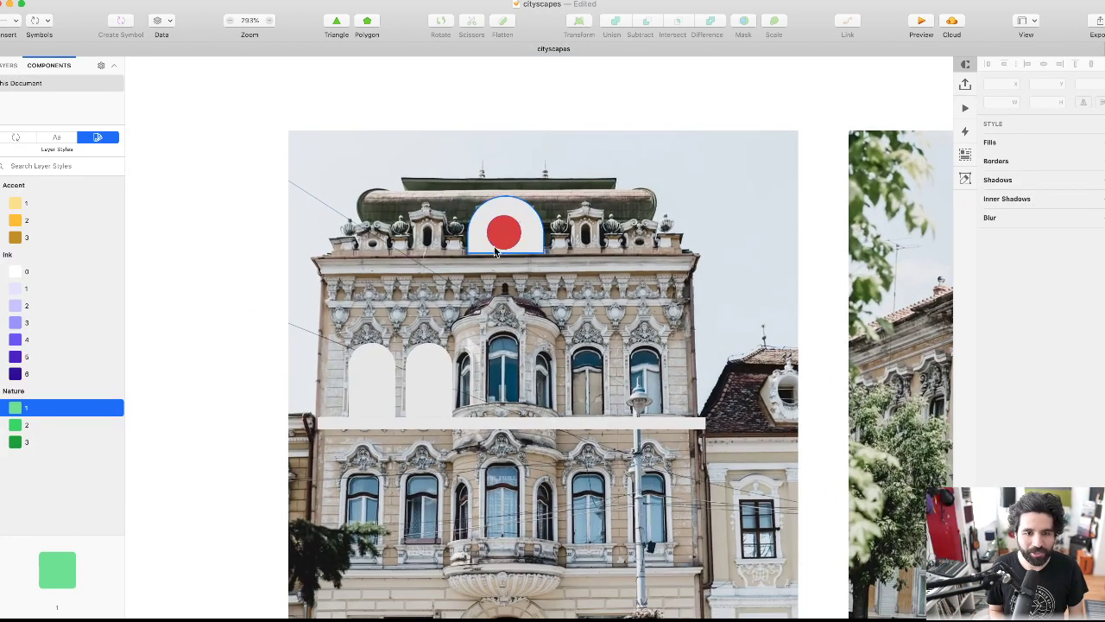
click(516, 214)
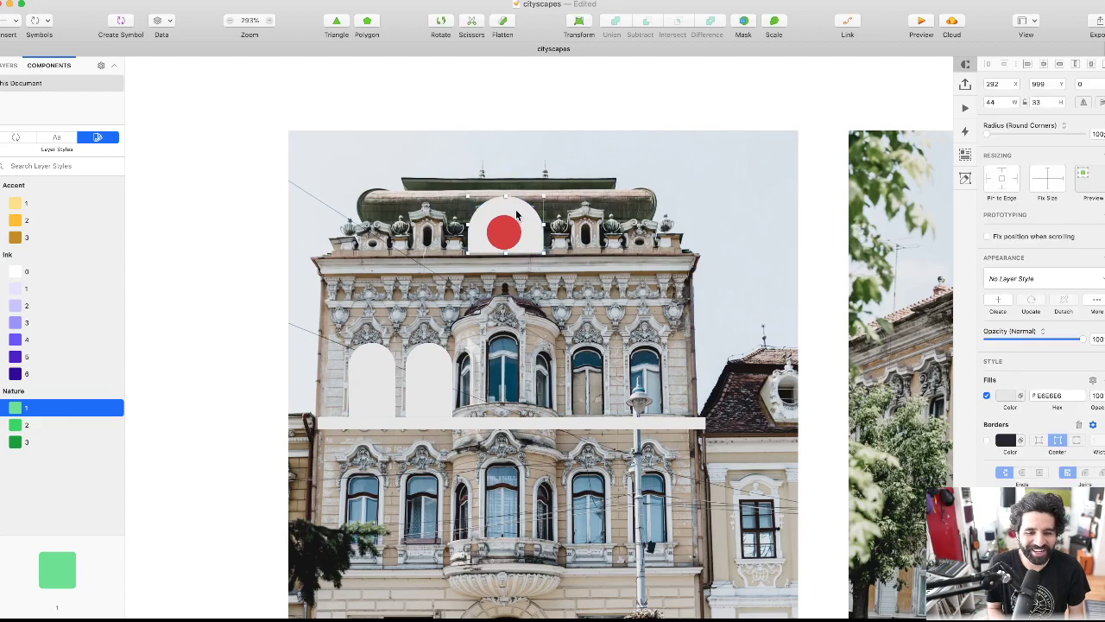
scroll(516, 214, down, 3)
scroll(516, 214, down, 5)
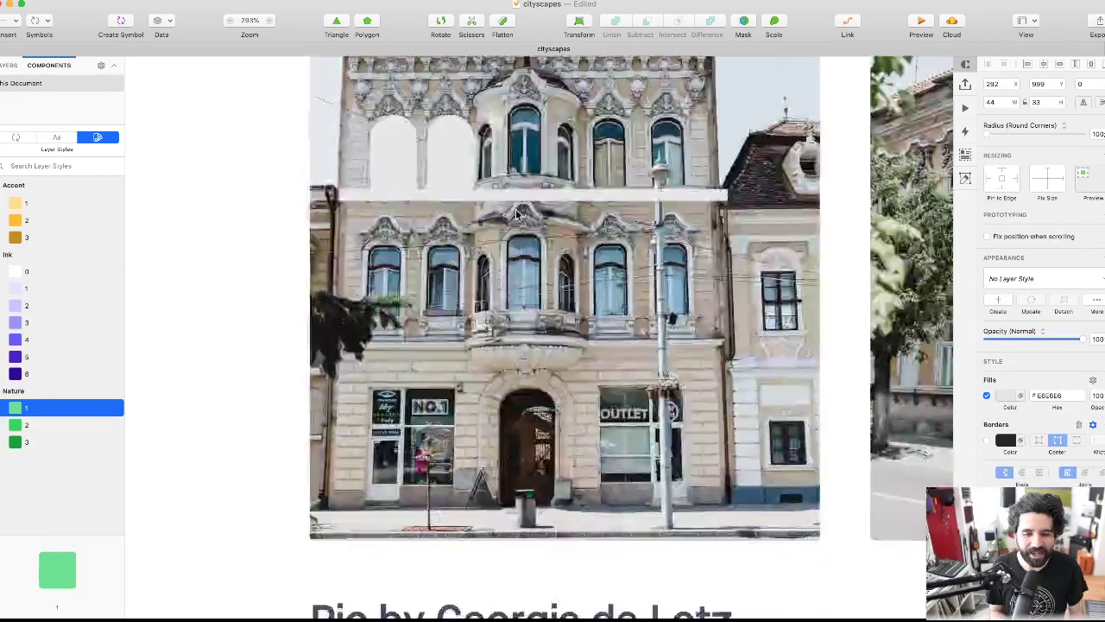
key(r)
drag(499, 503, 558, 383)
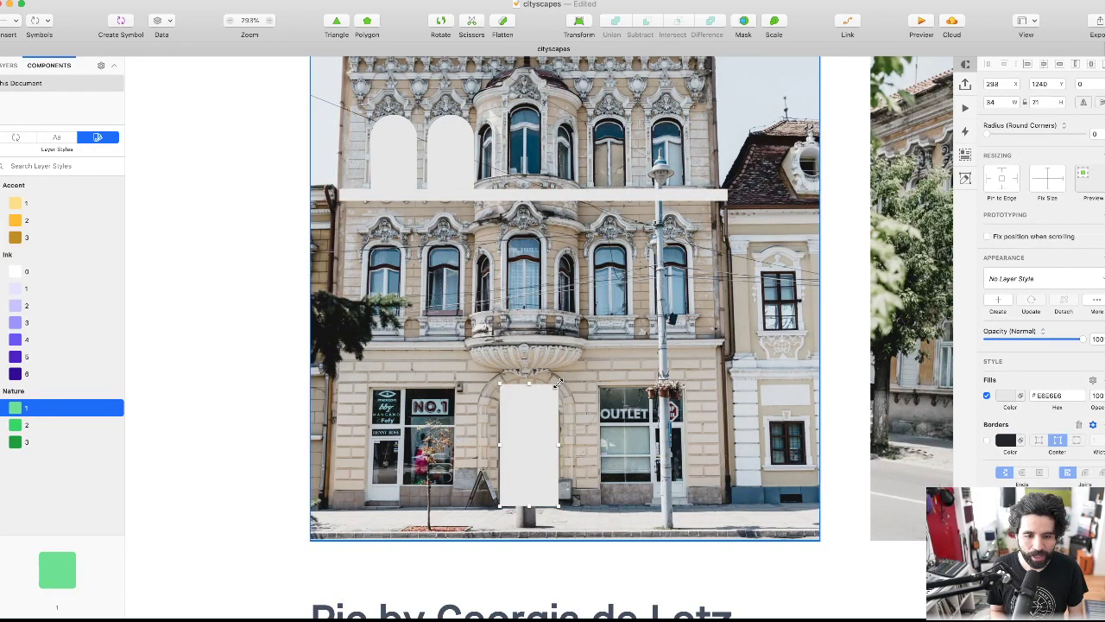
scroll(558, 383, up, 5)
- Round the door rectangle's two upper corners into a full semicircular arch
double_click(559, 385)
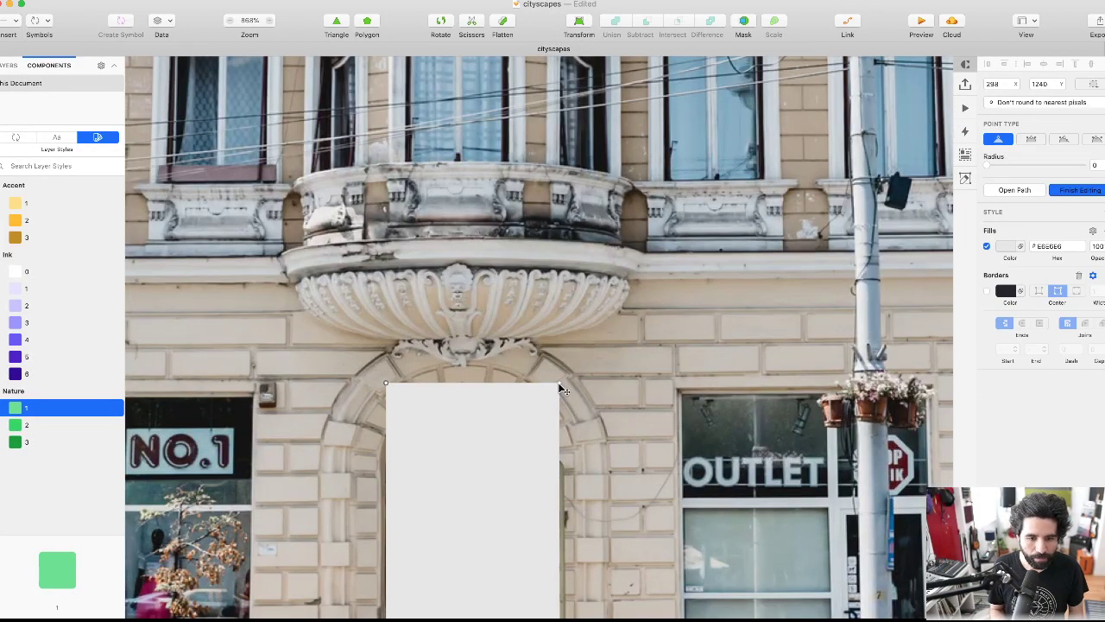
drag(987, 164, 1083, 164)
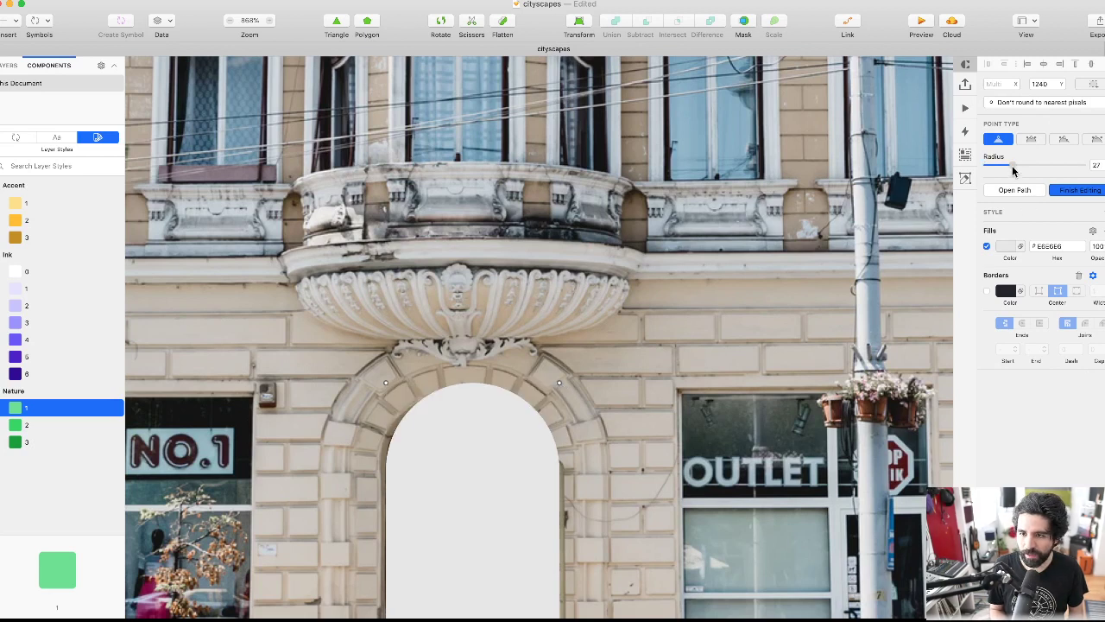
key(Escape)
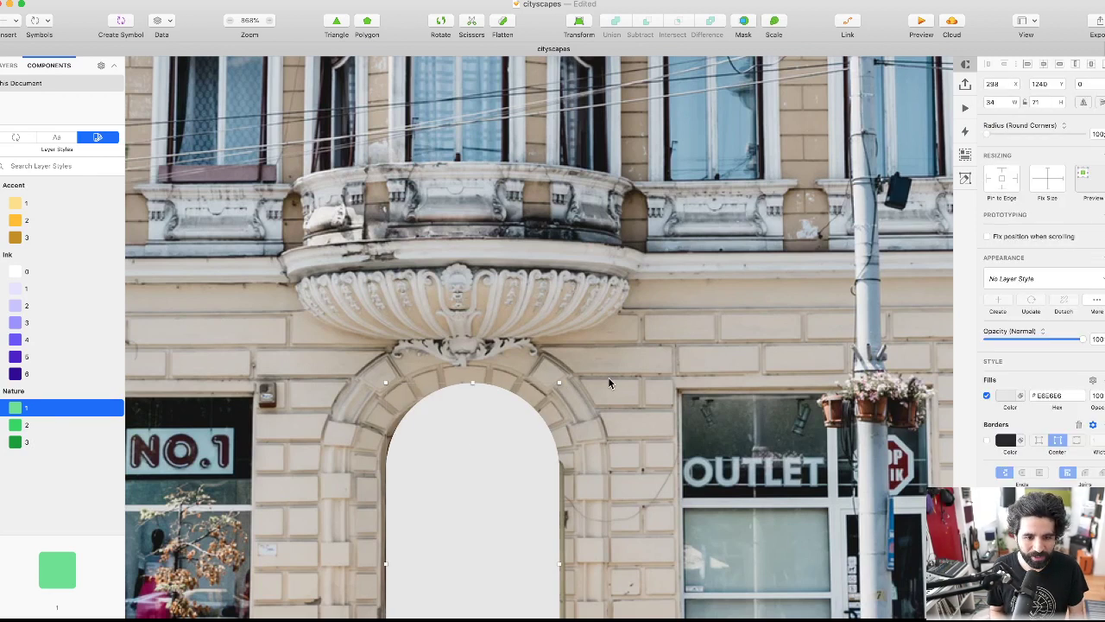
- Nudge the door arch to X 296 and widen it to 35
scroll(608, 376, down, 5)
key(Left)
key(Left)
key(Right)
key(Left)
scroll(535, 477, down, 8)
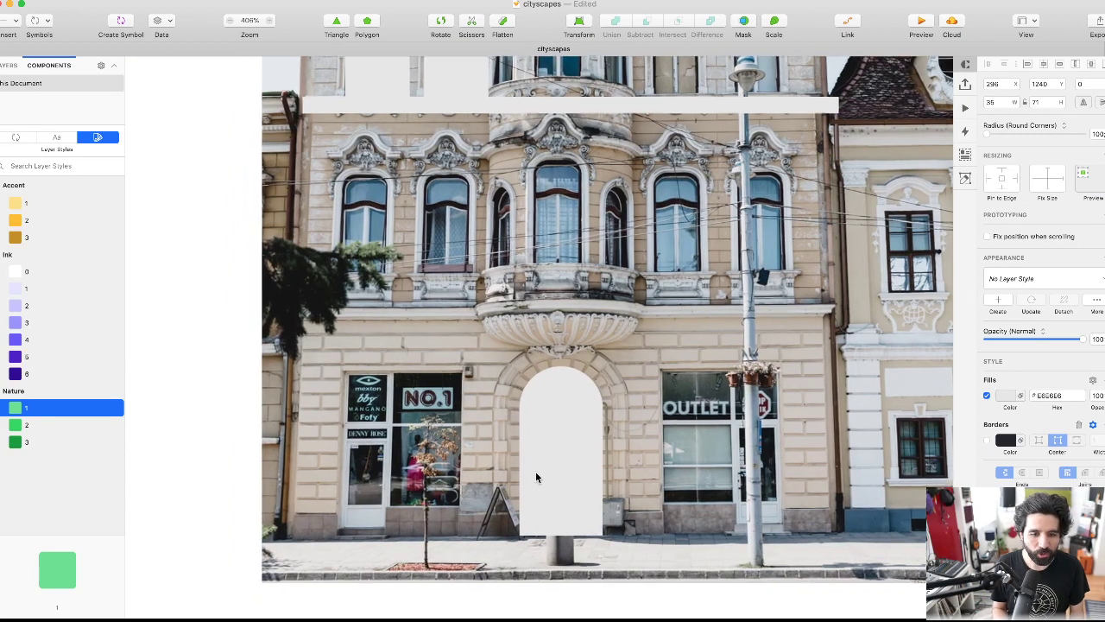
- Move the first building photo together with its traced shapes from the Project Stuff artboard onto the cityscape-intro artboard
scroll(535, 475, down, 5)
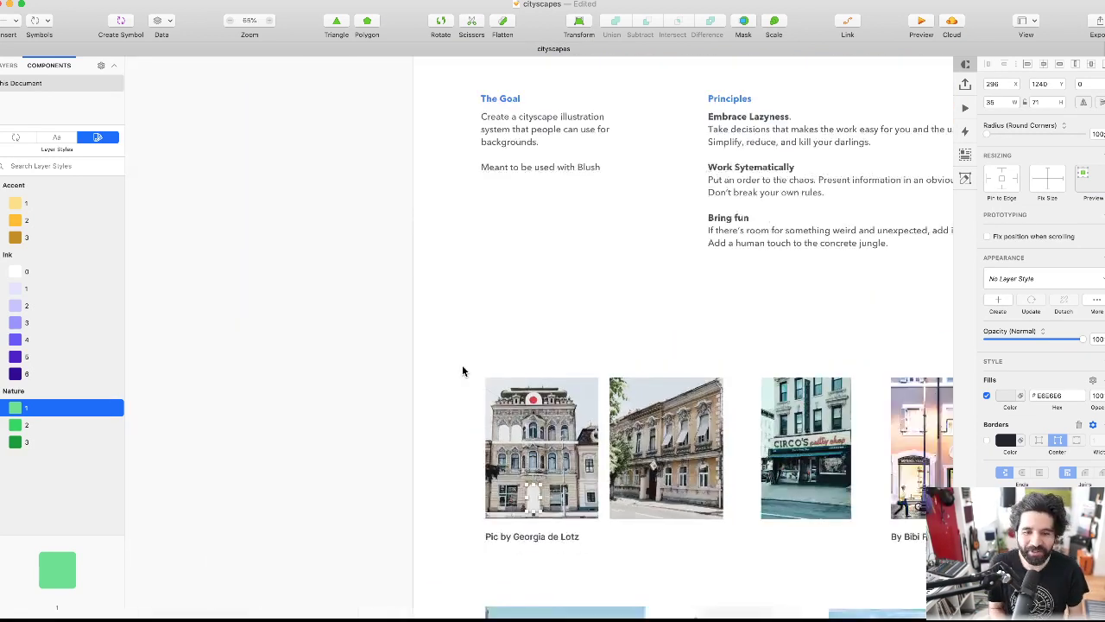
drag(389, 362, 603, 509)
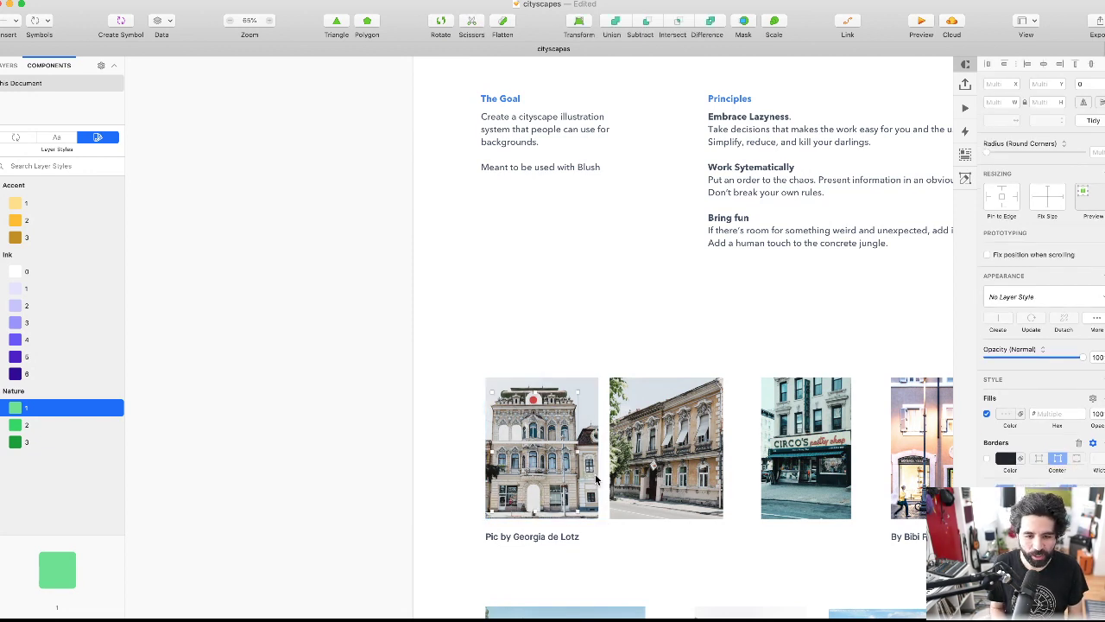
scroll(574, 453, down, 5)
click(569, 464)
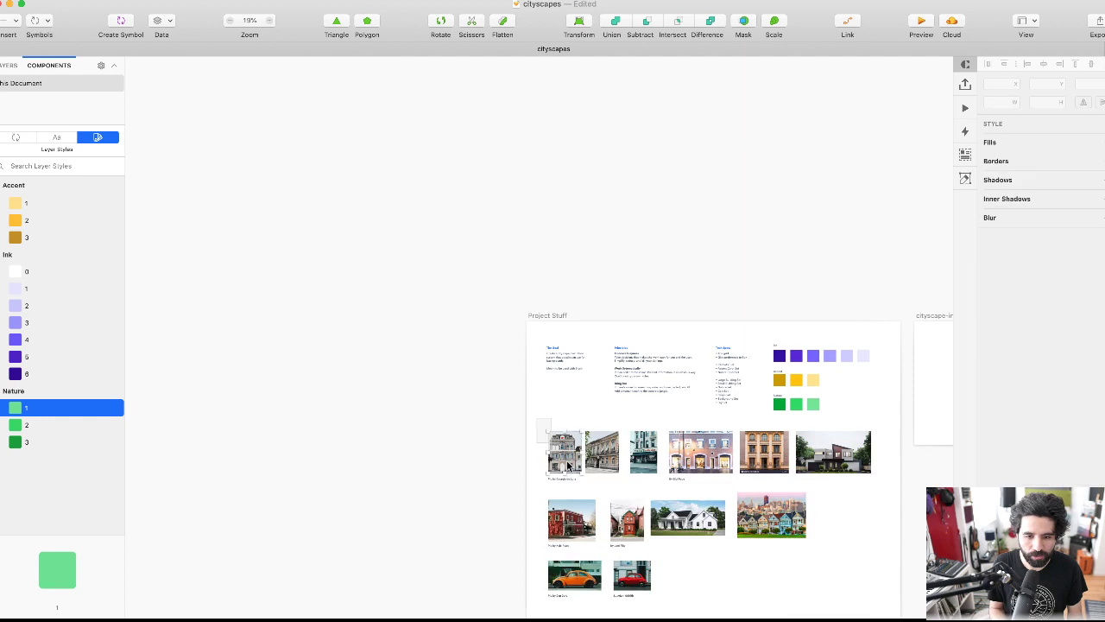
drag(569, 464, 927, 398)
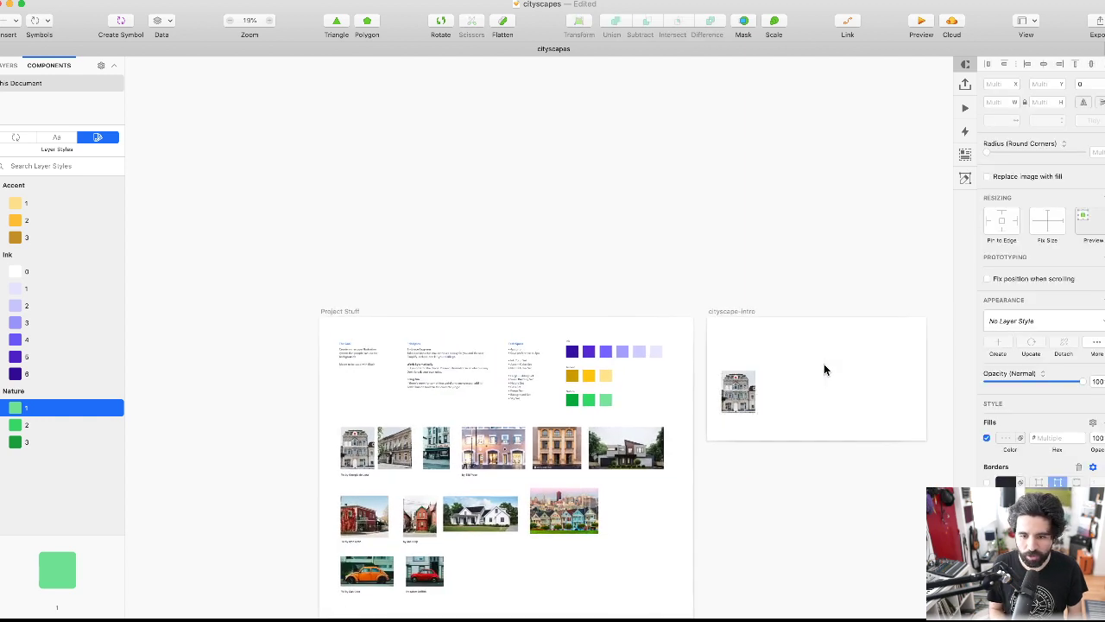
- Separate the building photo from the traced shapes by moving it to their right on the artboard
key(z)
drag(696, 330, 823, 458)
scroll(578, 323, up, 2)
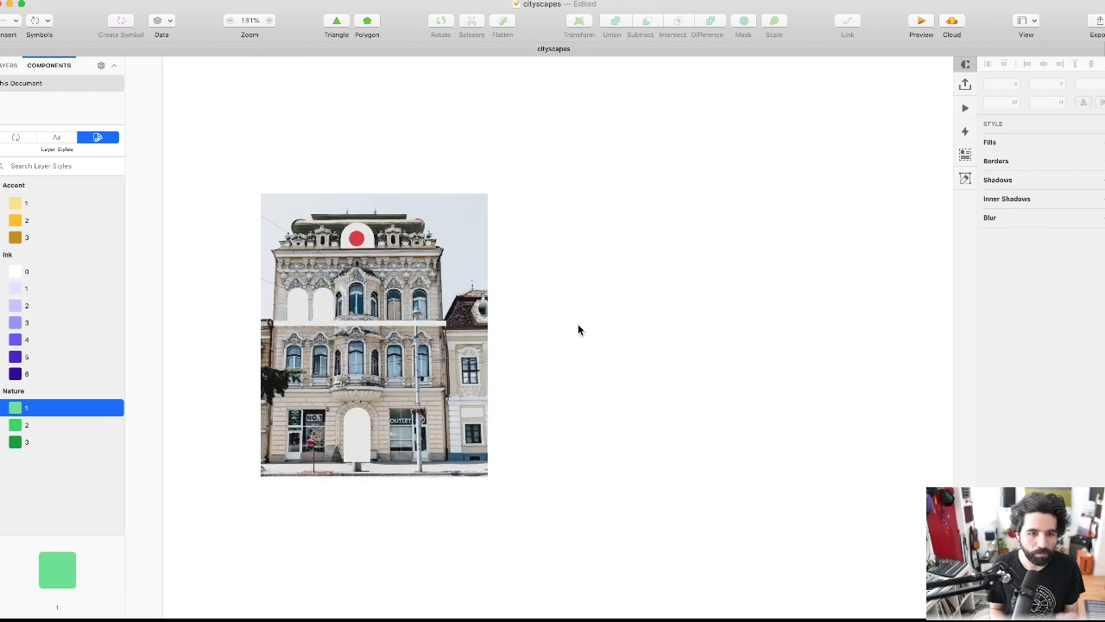
drag(402, 347, 796, 345)
- Apply the Ink 3 layer style to all the traced building shapes
drag(451, 216, 207, 540)
click(1022, 297)
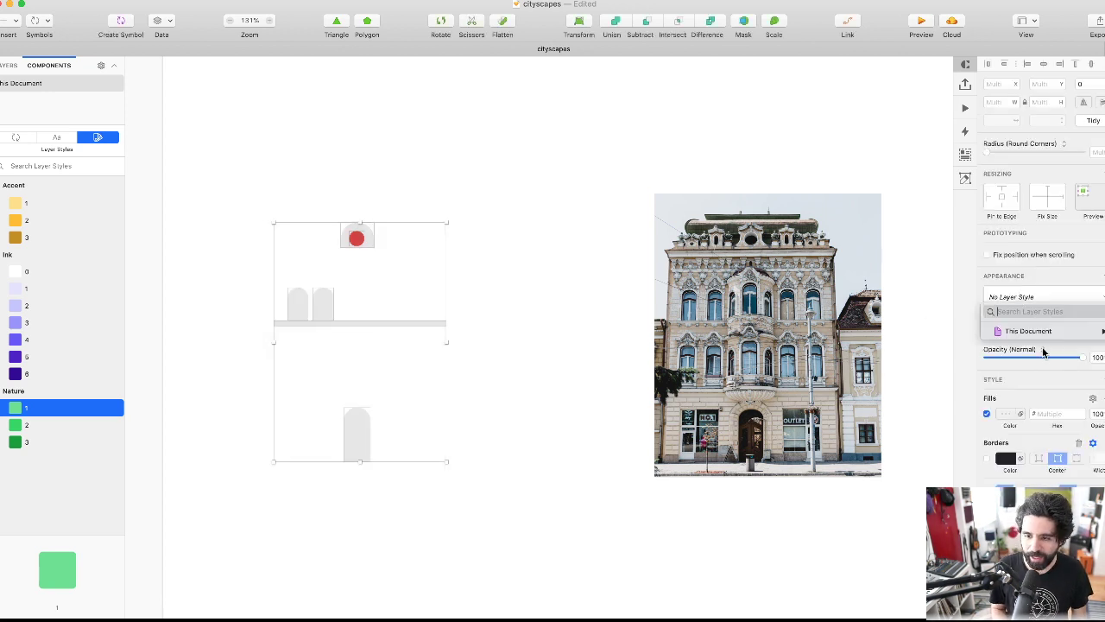
mouse_move(1036, 331)
mouse_move(929, 355)
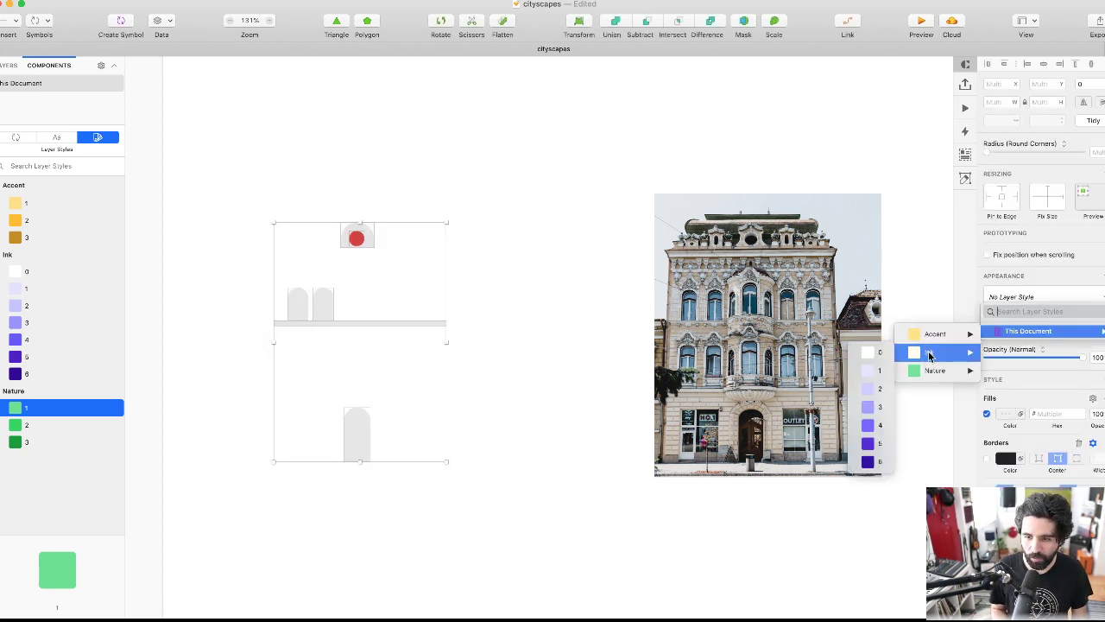
click(880, 407)
click(518, 250)
drag(523, 205, 237, 508)
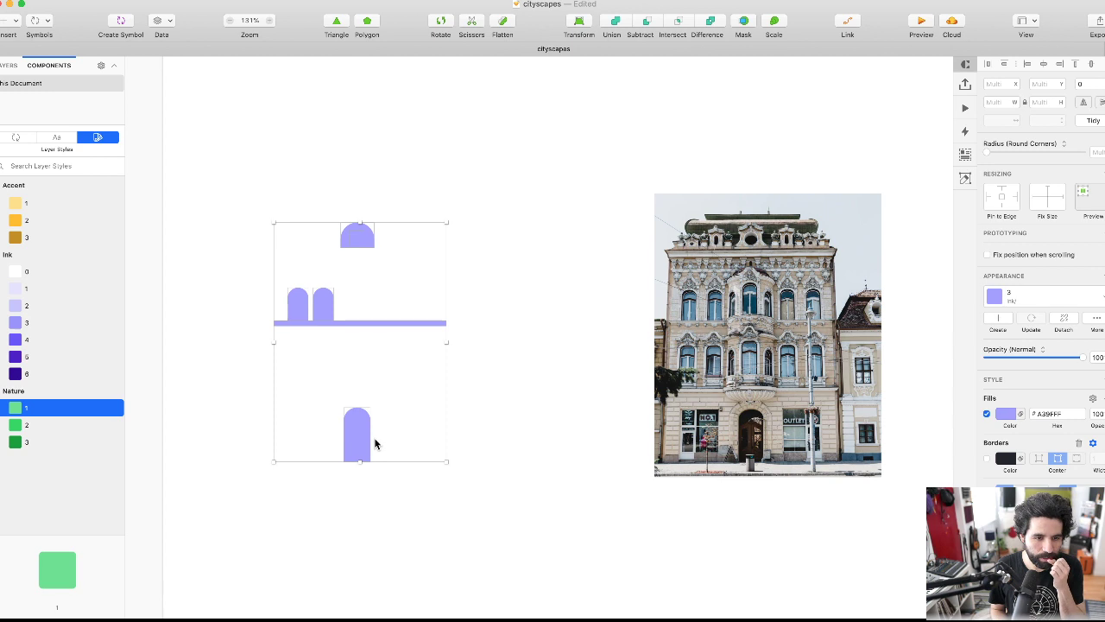
click(475, 387)
- Draw a 222 × 272 rectangle over the facade in the photo and move it onto the traced shapes
key(r)
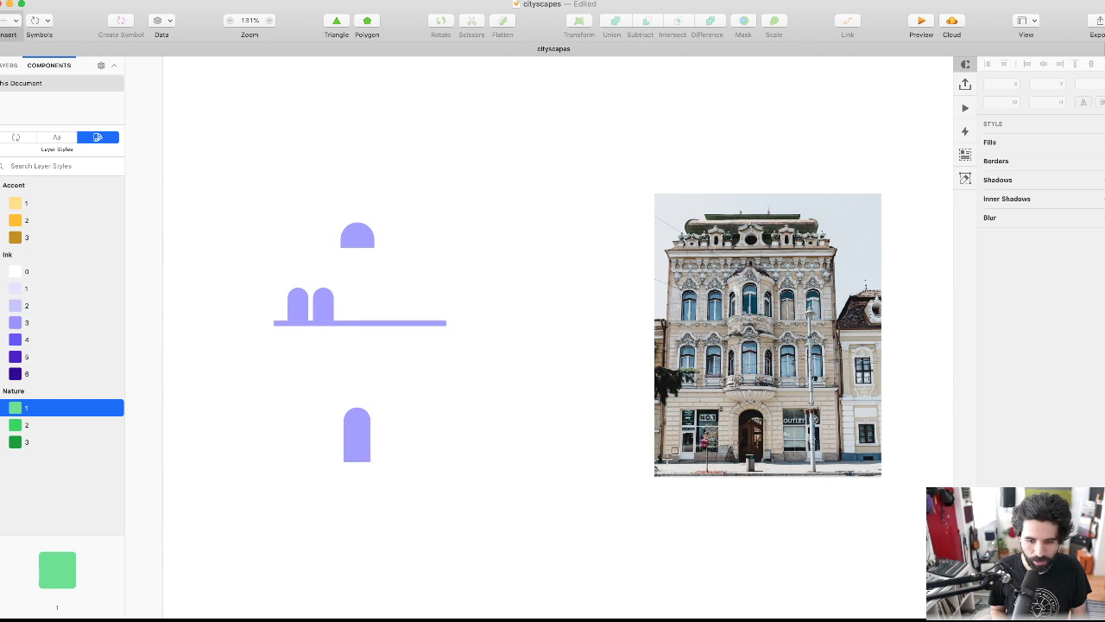
drag(844, 245, 845, 247)
mouse_move(783, 313)
mouse_down()
mouse_move(585, 291)
mouse_move(404, 319)
mouse_up()
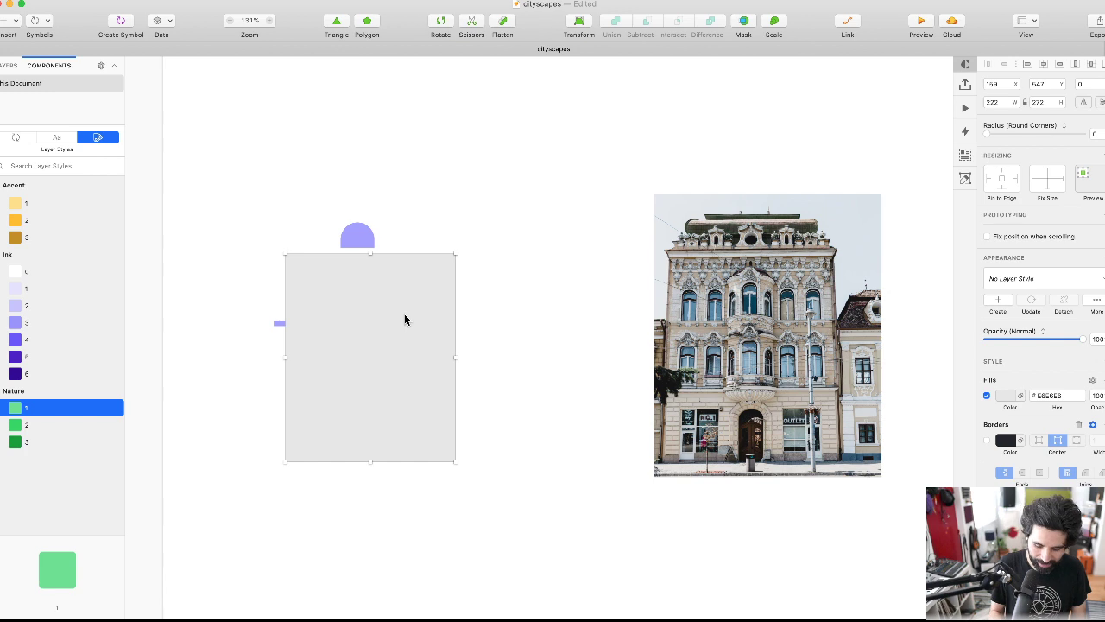
- Send the facade rectangle behind the purple shapes and nudge it left to X 151
key(ctrl+alt+super+Down)
key(Left)
key(Left)
key(Left)
key(Left)
key(Left)
key(Left)
key(Left)
key(Left)
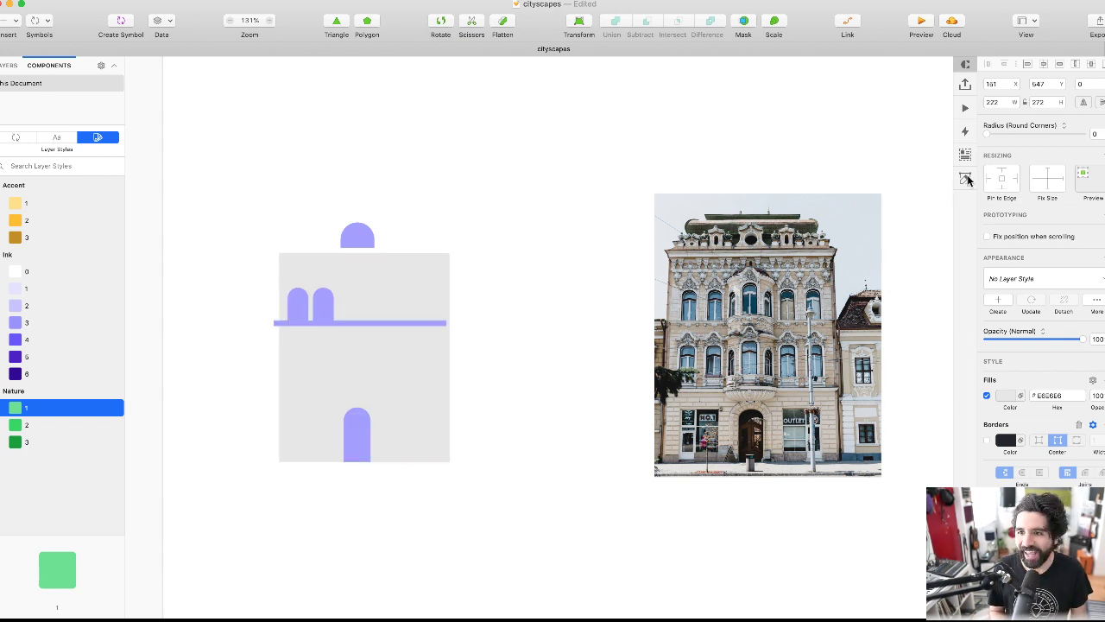
- Set the facade rectangle's width to a multiple of 8, using 28*8 for 224
click(1000, 101)
text(220)
key(Return)
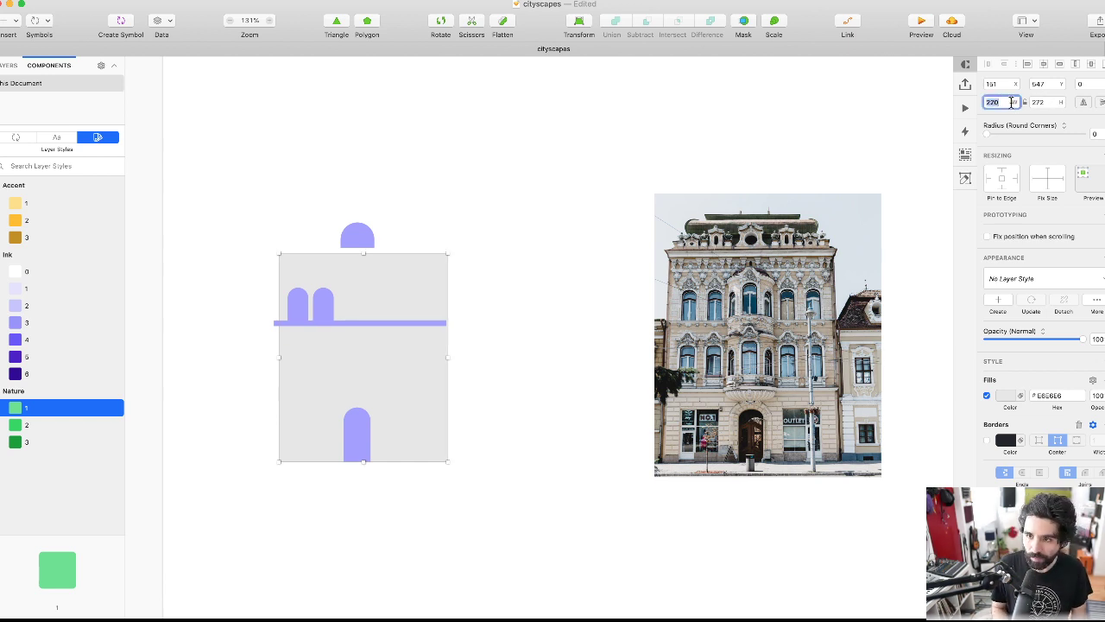
text(/)
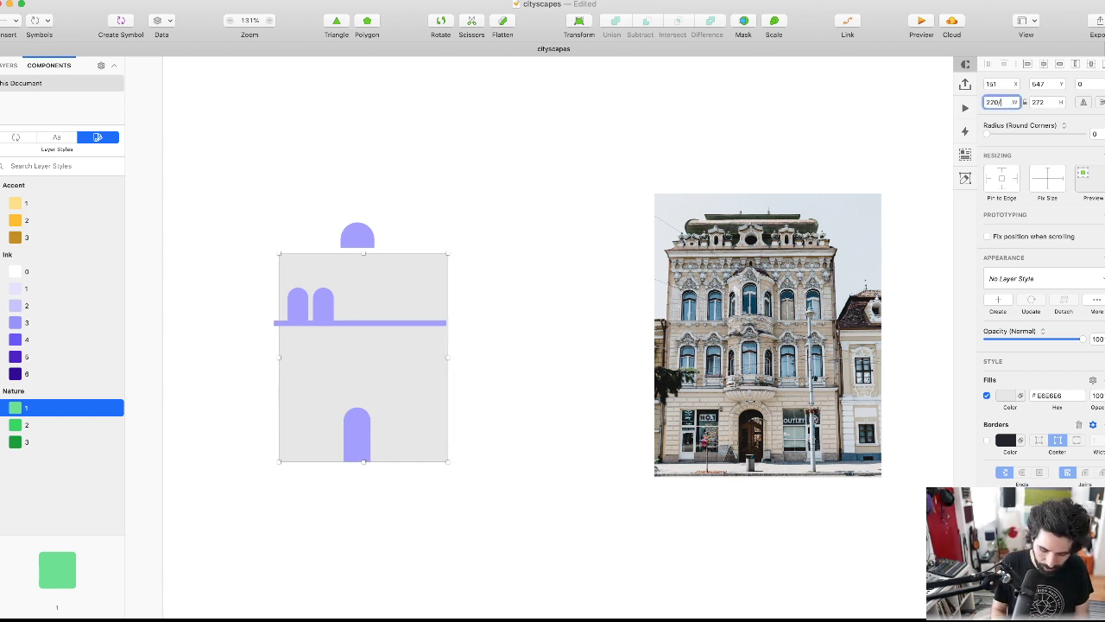
text(8)
key(Return)
key(Right)
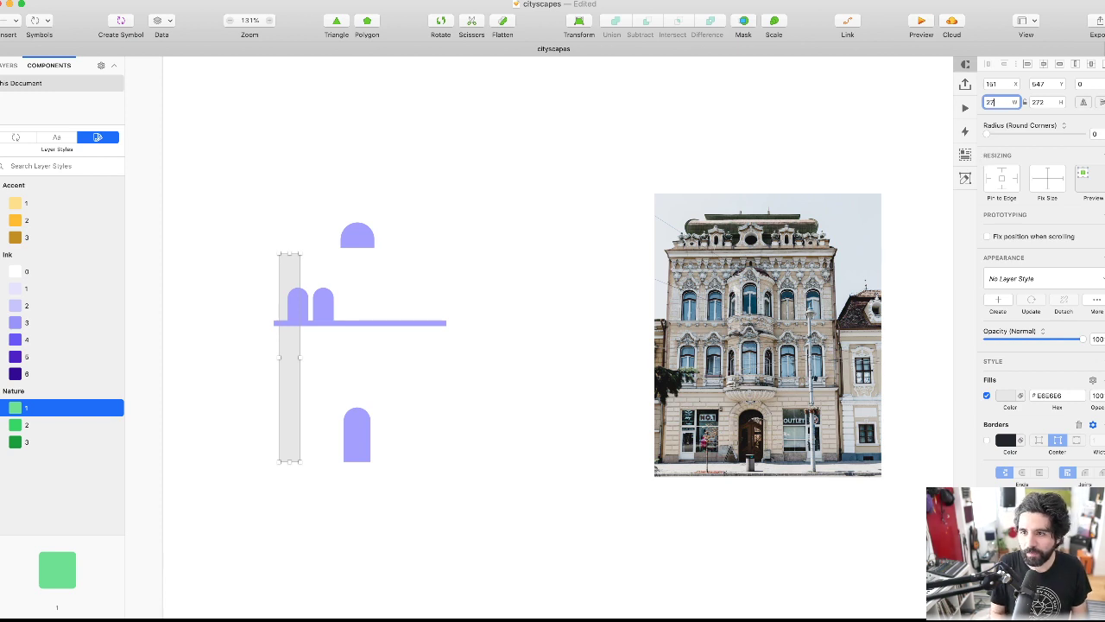
text(8*8)
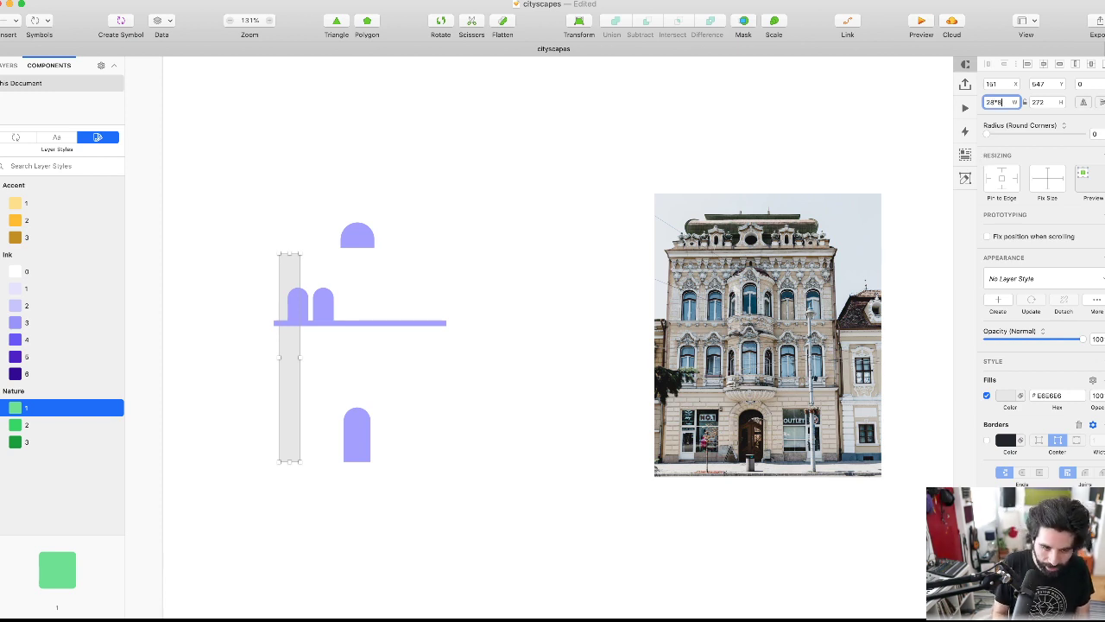
key(Return)
scroll(395, 344, left, 5)
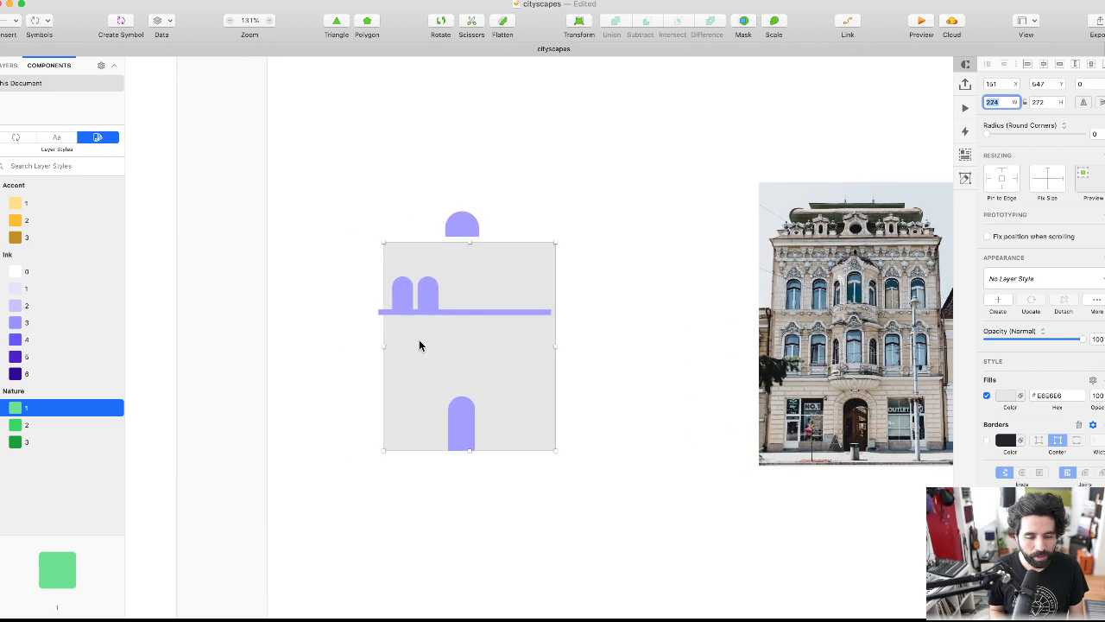
- Resize the second arched window to 24 wide and 40 high
scroll(410, 318, up, 5)
click(431, 285)
click(1002, 101)
text(27)
key(Return)
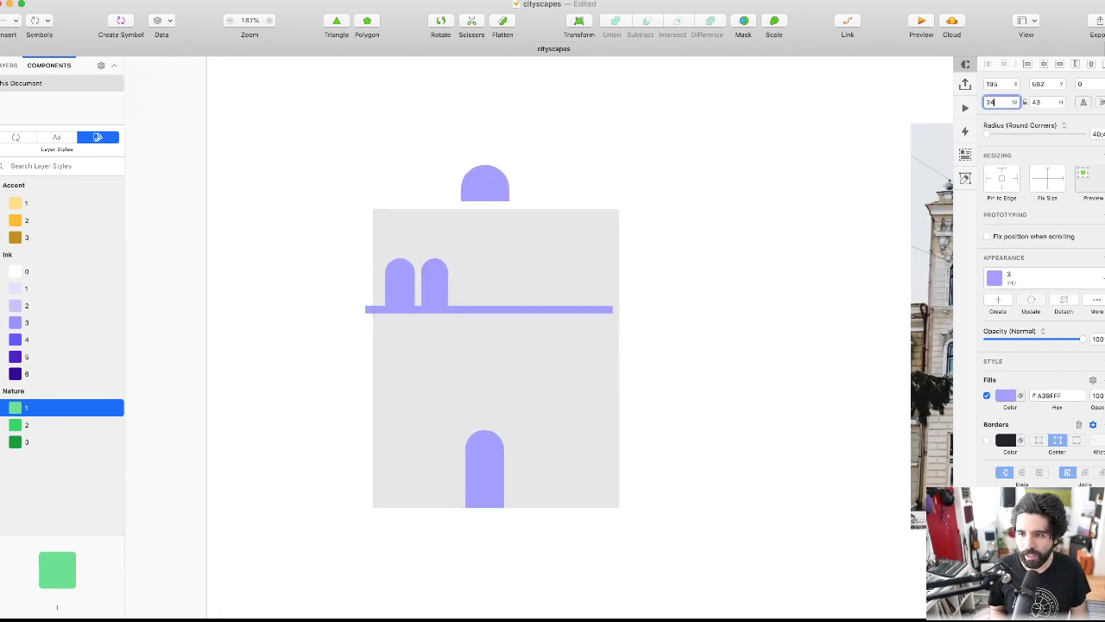
click(1060, 102)
text(41)
key(Return)
- Set the horizontal ledge's height to 8 and its width to 224
click(600, 309)
click(1042, 102)
text(8)
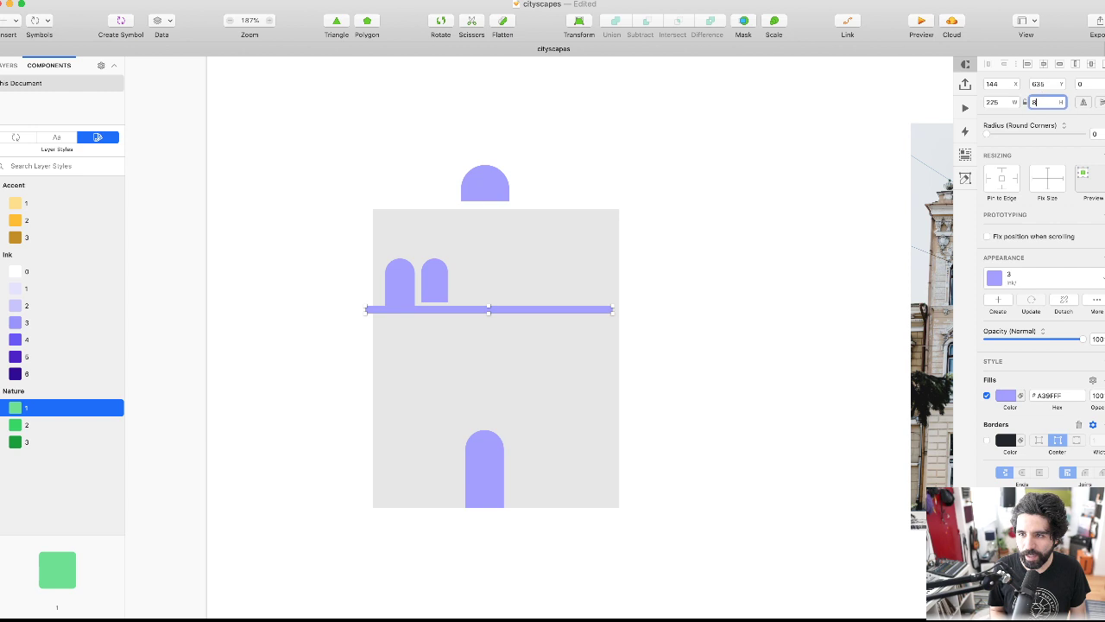
key(Return)
click(1006, 101)
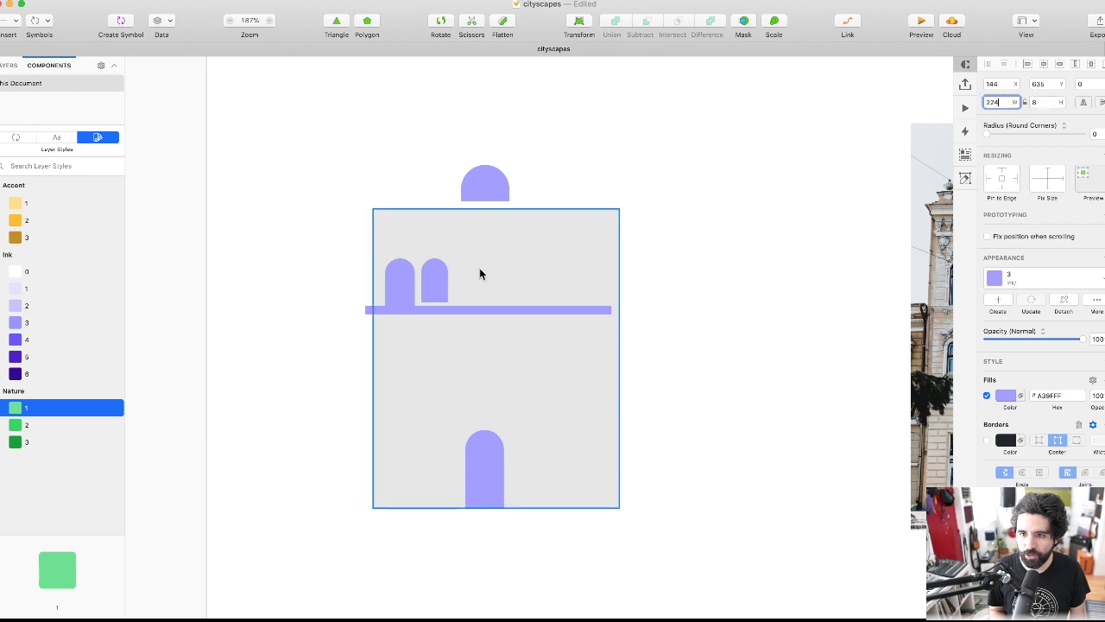
- Widen the ledge to 240 and centre it on the facade rectangle at X 143
drag(528, 308, 531, 308)
key(super+shift+Right)
key(super+shift+Right)
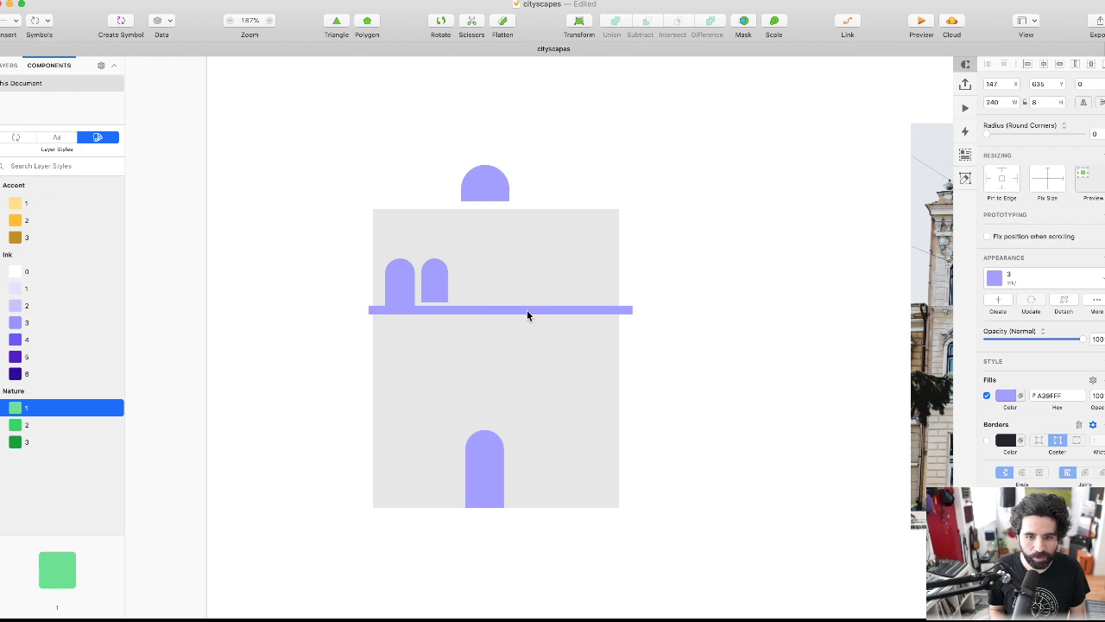
mouse_move(536, 313)
mouse_down()
mouse_move(521, 313)
mouse_move(531, 314)
mouse_up()
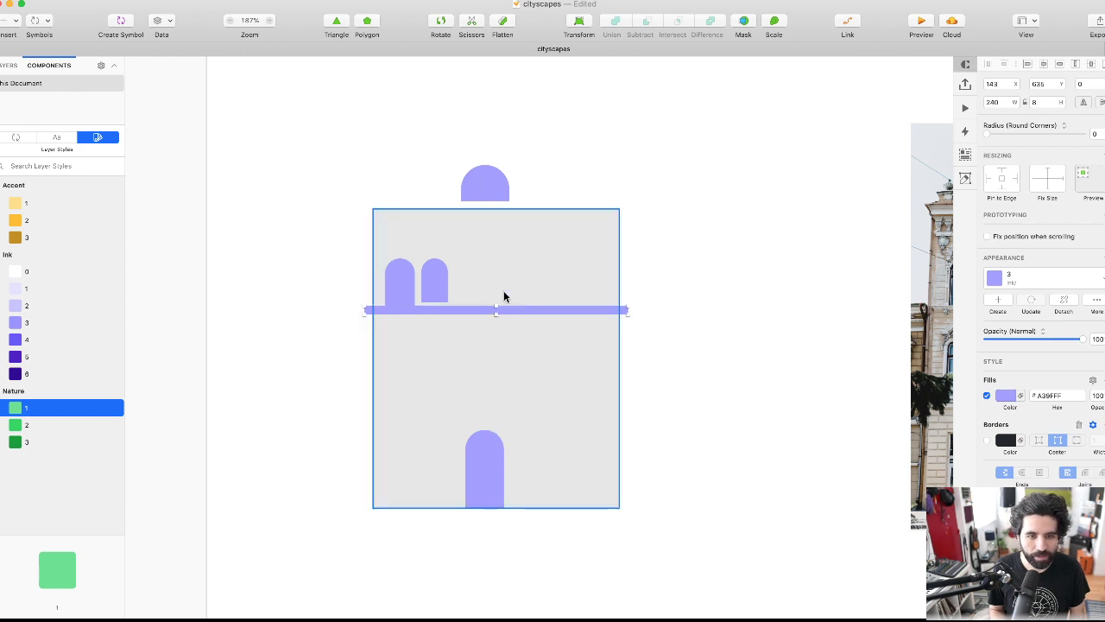
- Delete the first arched window and move the remaining one into its place at X 169, Y 589
click(401, 295)
key(Delete)
drag(427, 296, 403, 291)
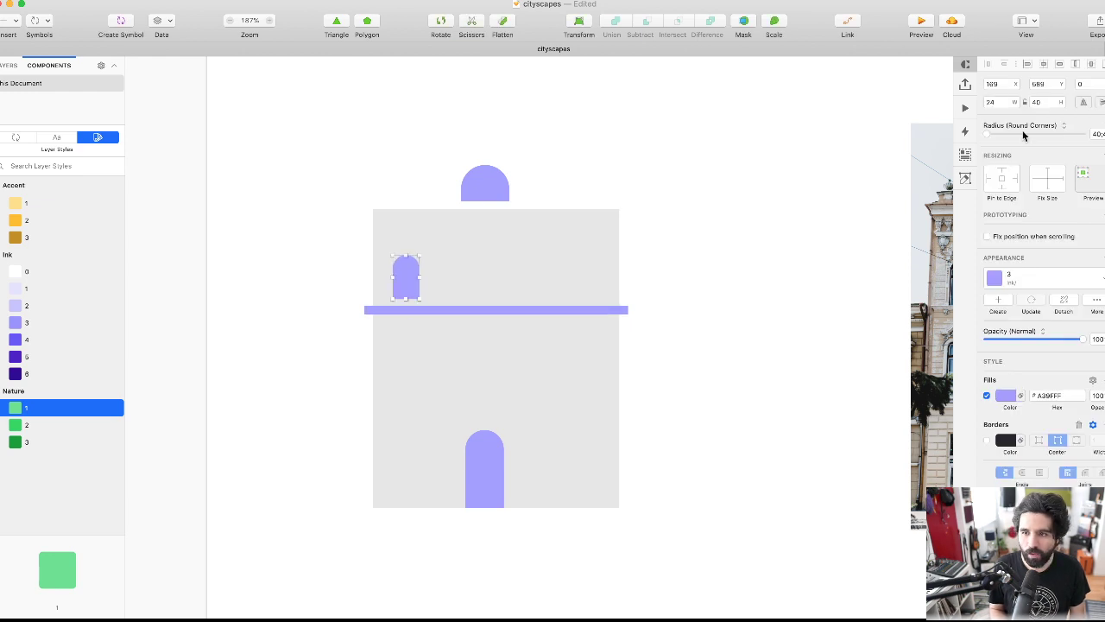
- Set the remaining arched window's size to 32 wide and 48 high
click(994, 102)
key(Tab)
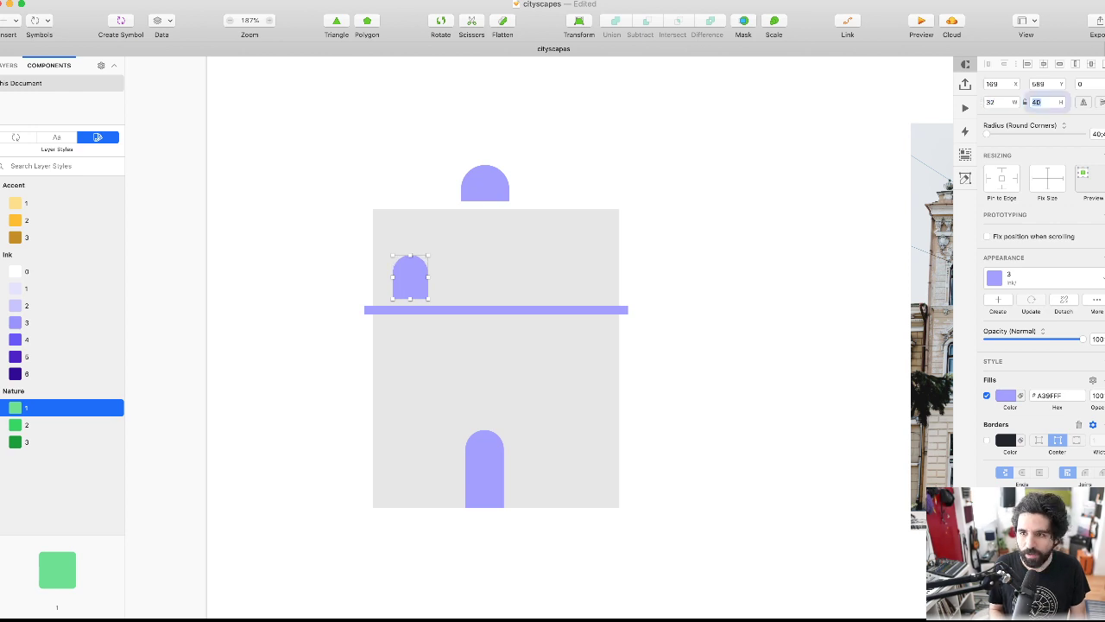
text(48)
key(Return)
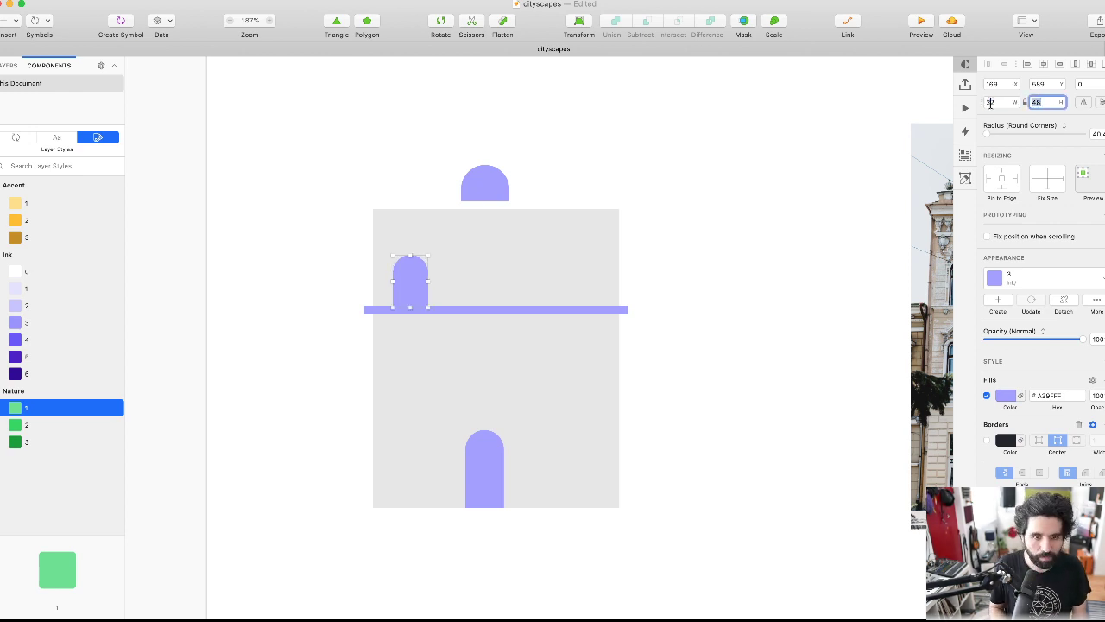
- Apply the Ink 4 layer style to the small circle inside the dome above the facade
click(294, 195)
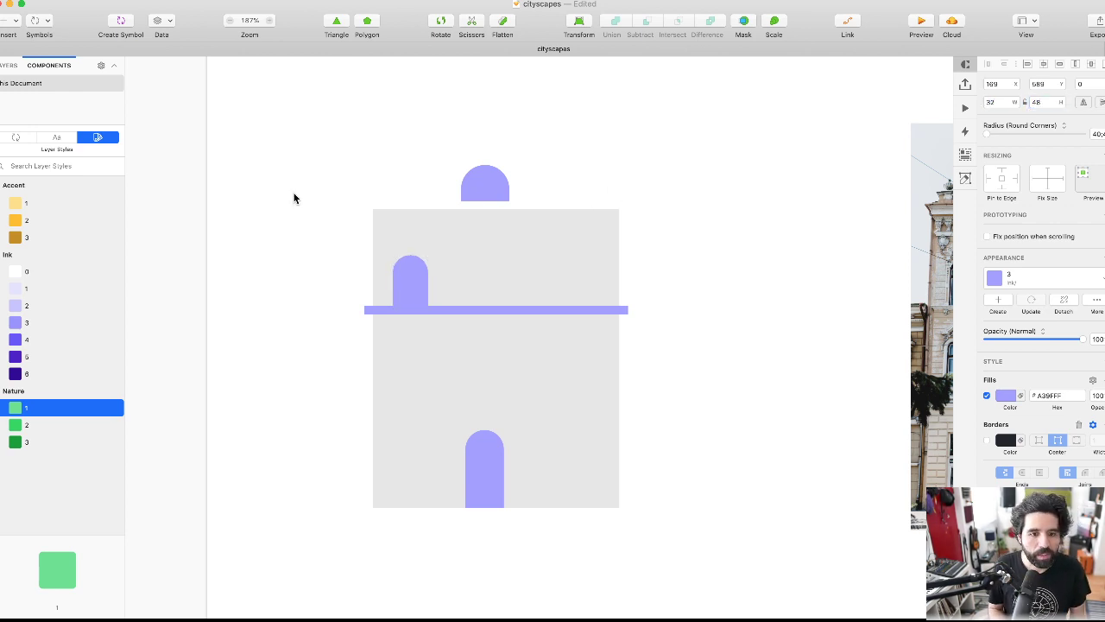
click(491, 198)
double_click(483, 179)
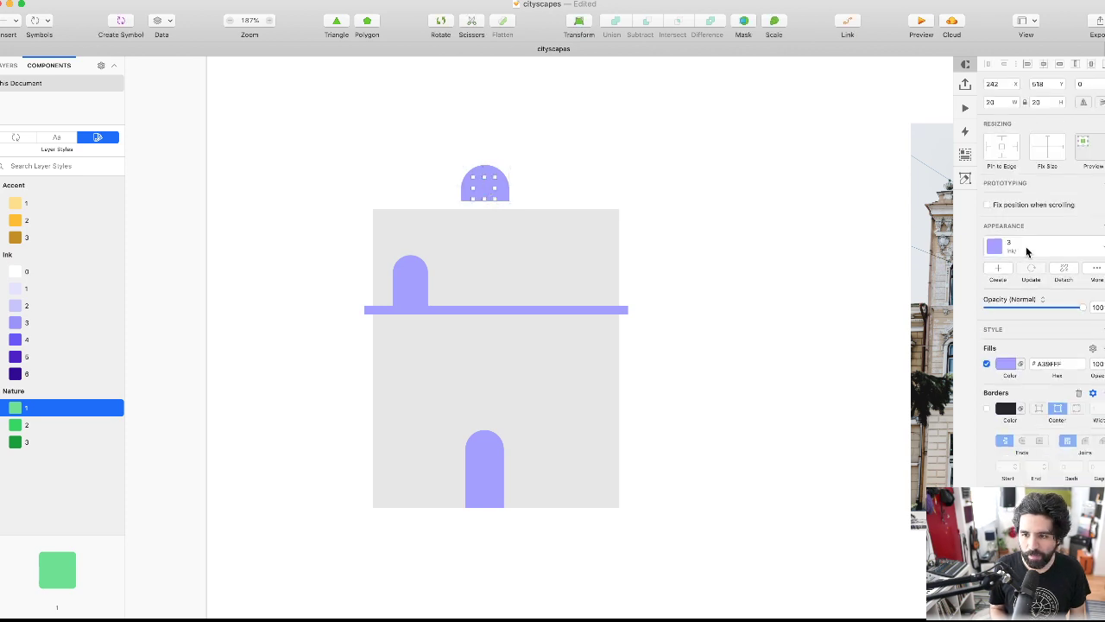
click(1025, 246)
click(1031, 401)
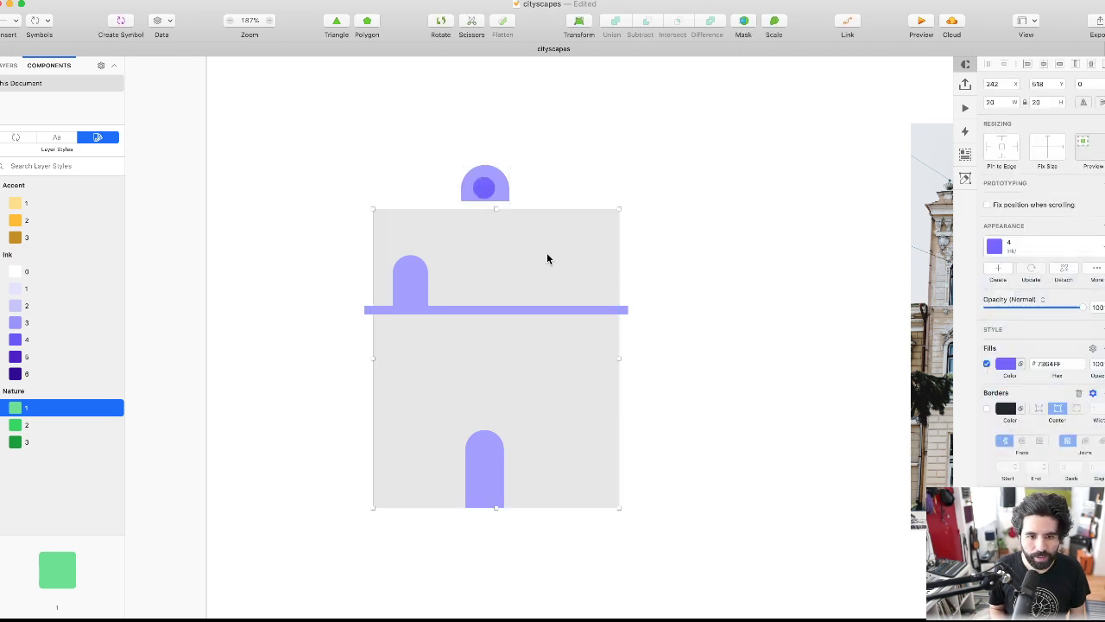
- Apply the Ink 1 layer style to the large facade rectangle
click(547, 257)
click(1036, 278)
mouse_move(1039, 315)
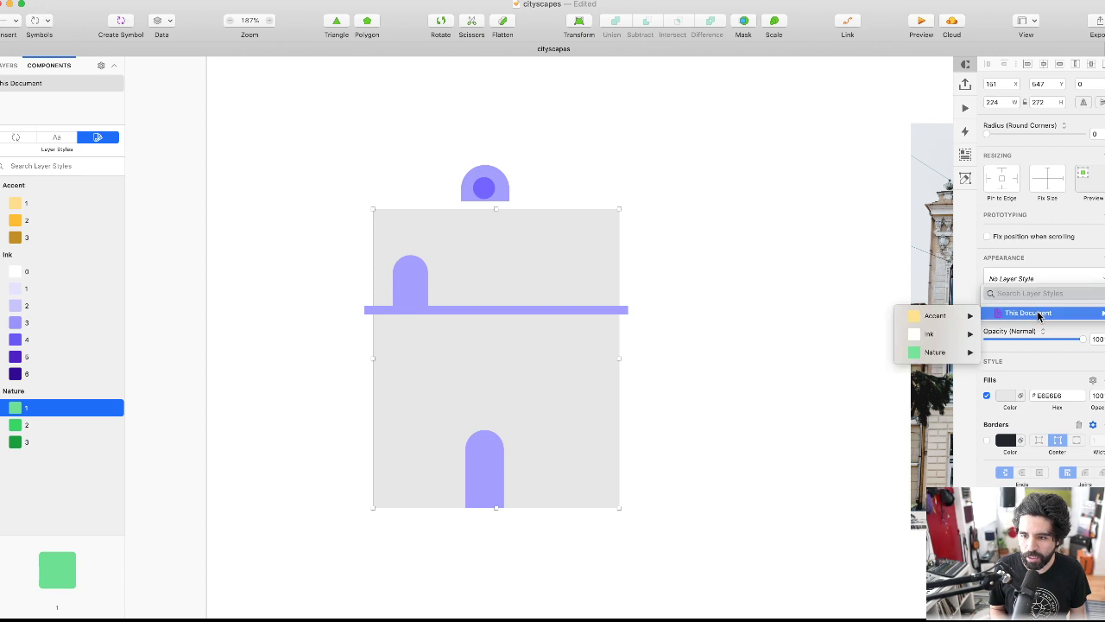
click(599, 116)
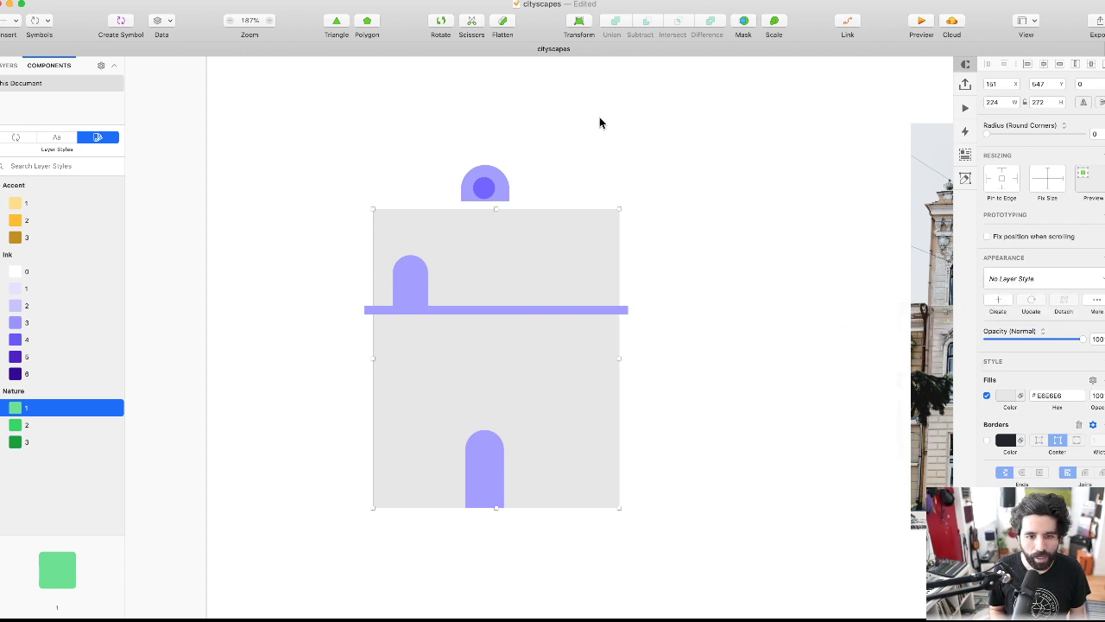
scroll(598, 138, right, 2)
- Duplicate the arched window and place the copy beside it above the ledge, leaving a gap of 16
click(464, 472)
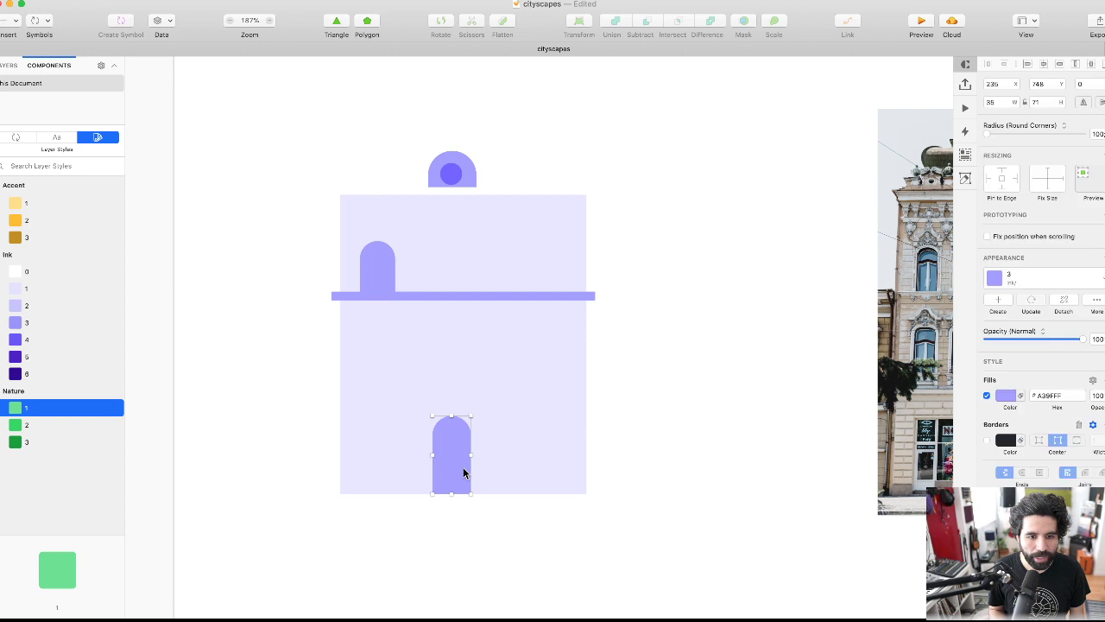
click(403, 293)
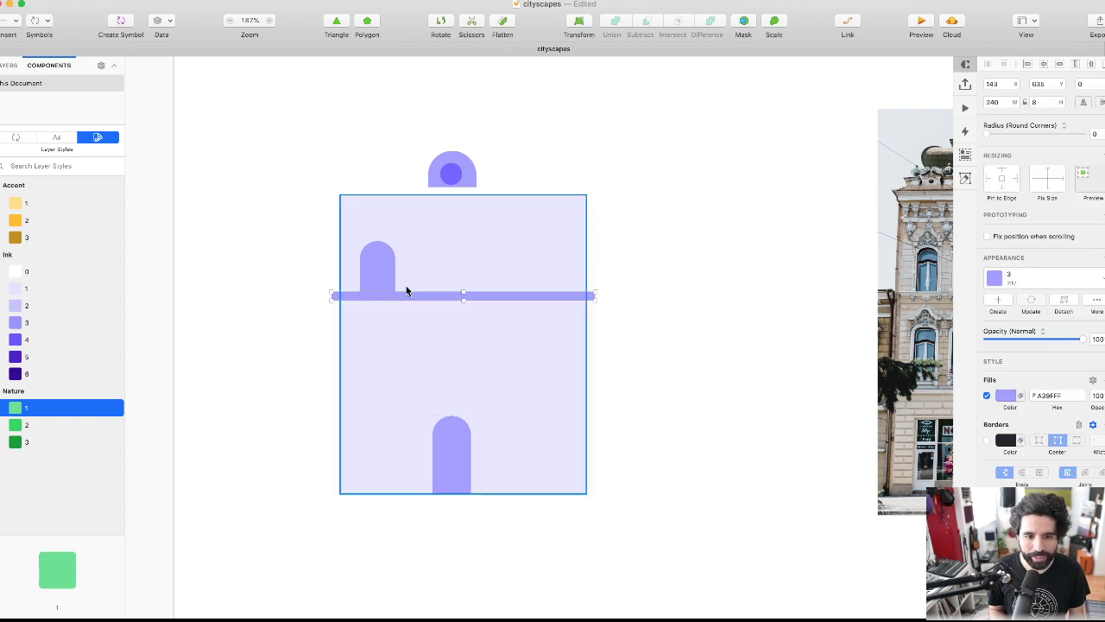
drag(379, 278, 444, 278)
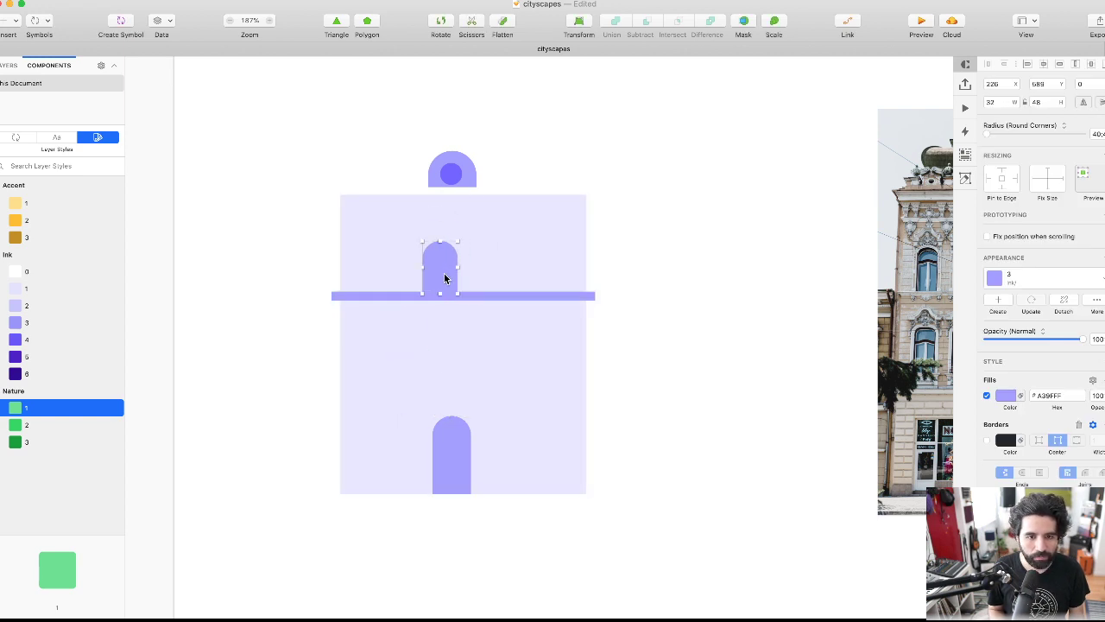
scroll(444, 272, down, 3)
scroll(443, 273, right, 5)
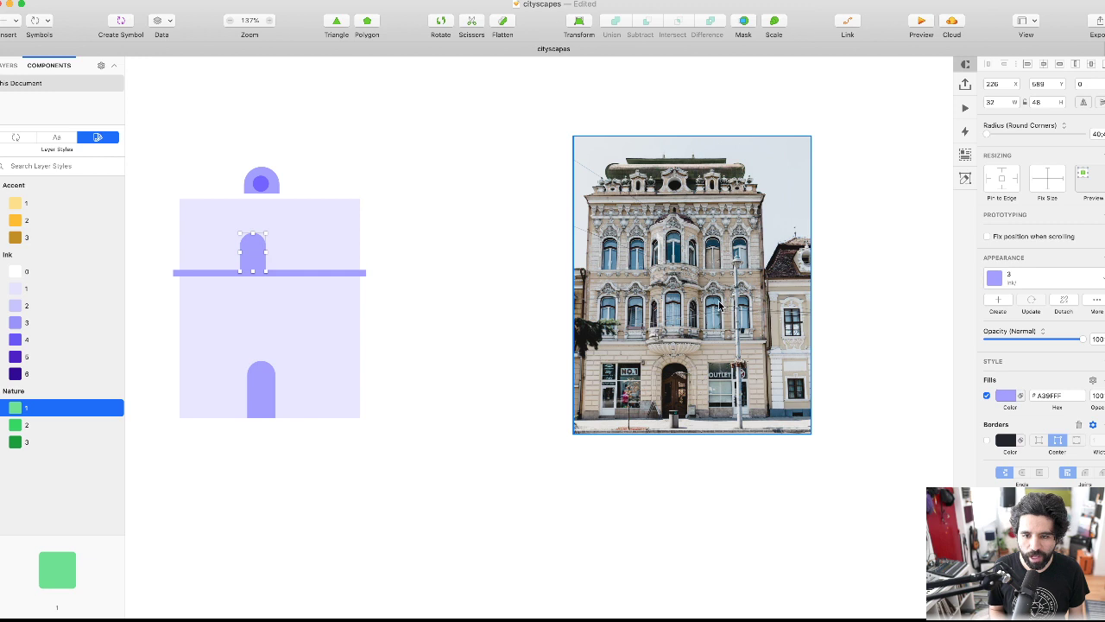
scroll(466, 276, left, 4)
scroll(466, 275, up, 3)
drag(360, 253, 326, 255)
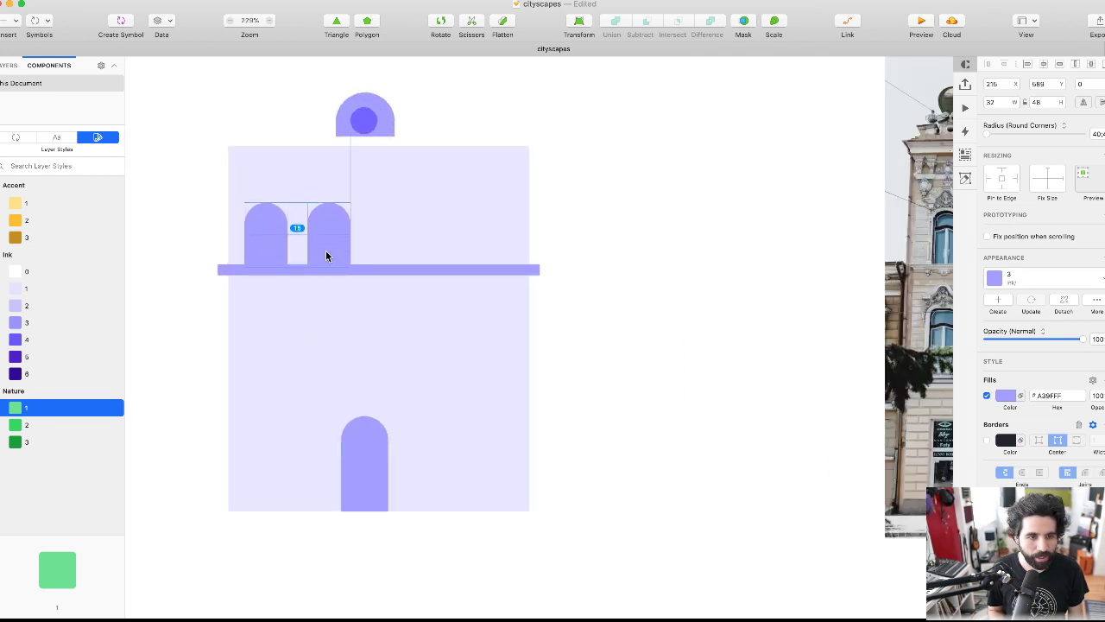
- Duplicate the pair of arched windows to form a row of four spaced 16 apart
shift+click(282, 244)
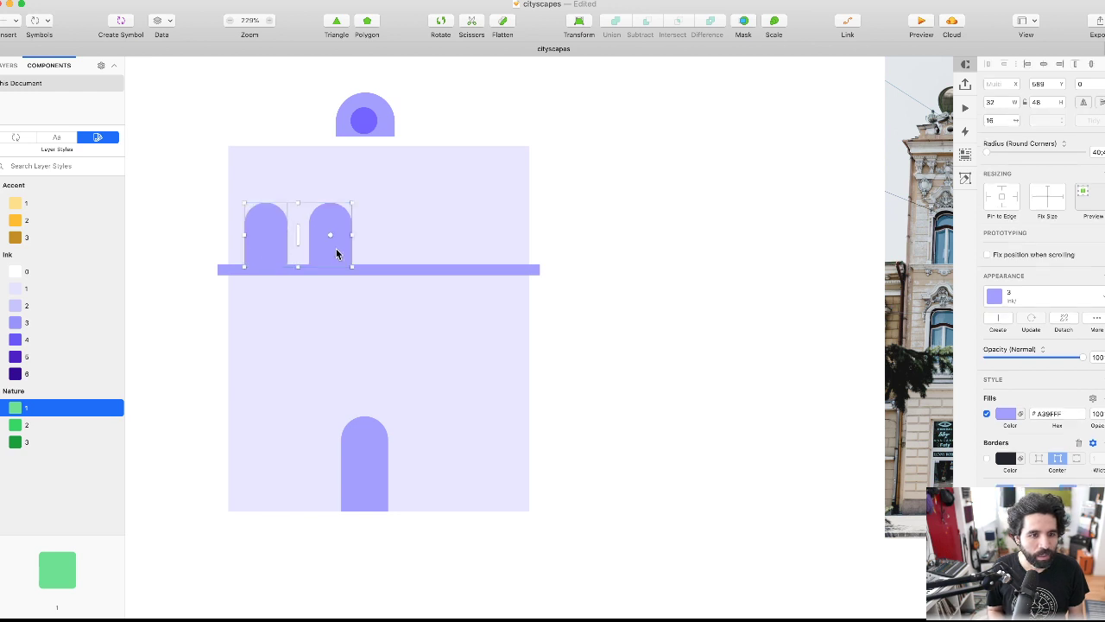
drag(328, 254, 360, 254)
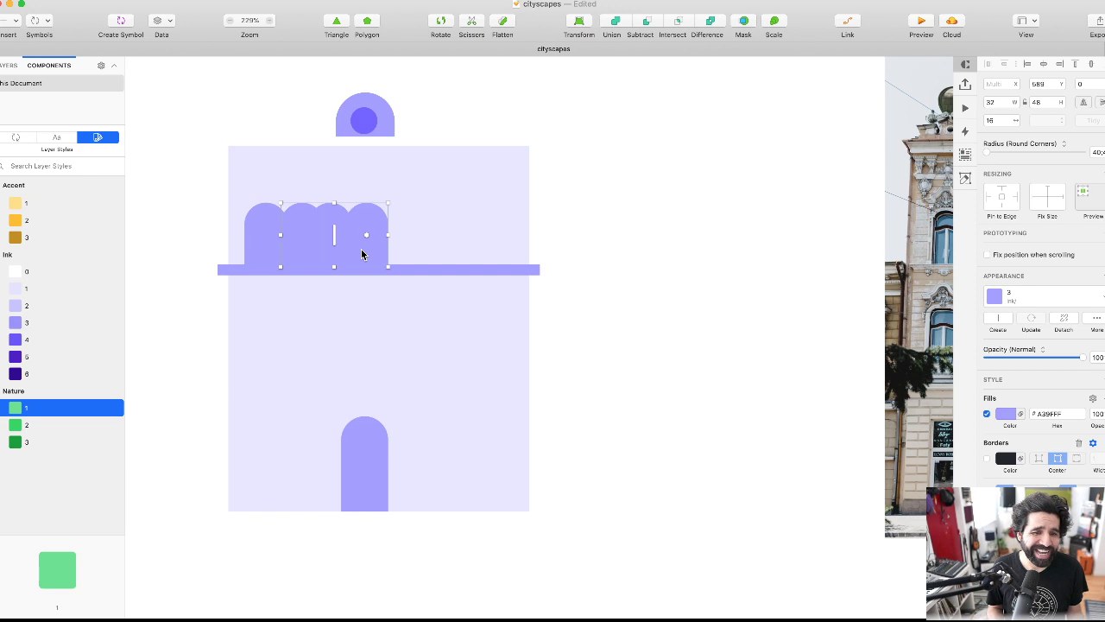
key(super+z)
click(662, 245)
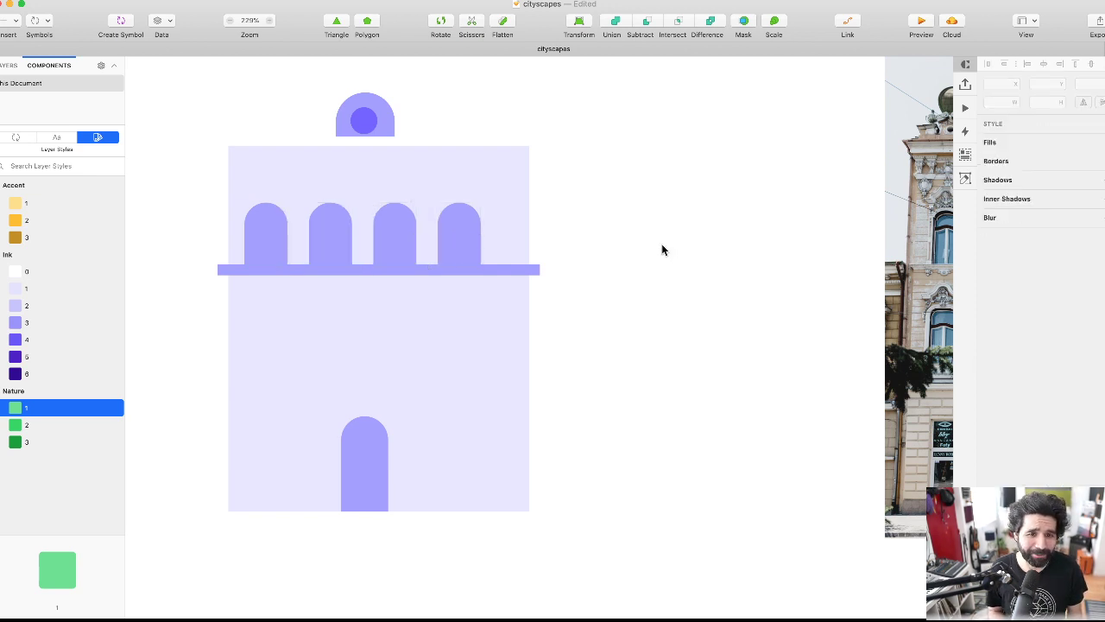
- Group the four arched windows and centre the group horizontally on the facade at X 175
scroll(661, 249, left, 2)
click(620, 226)
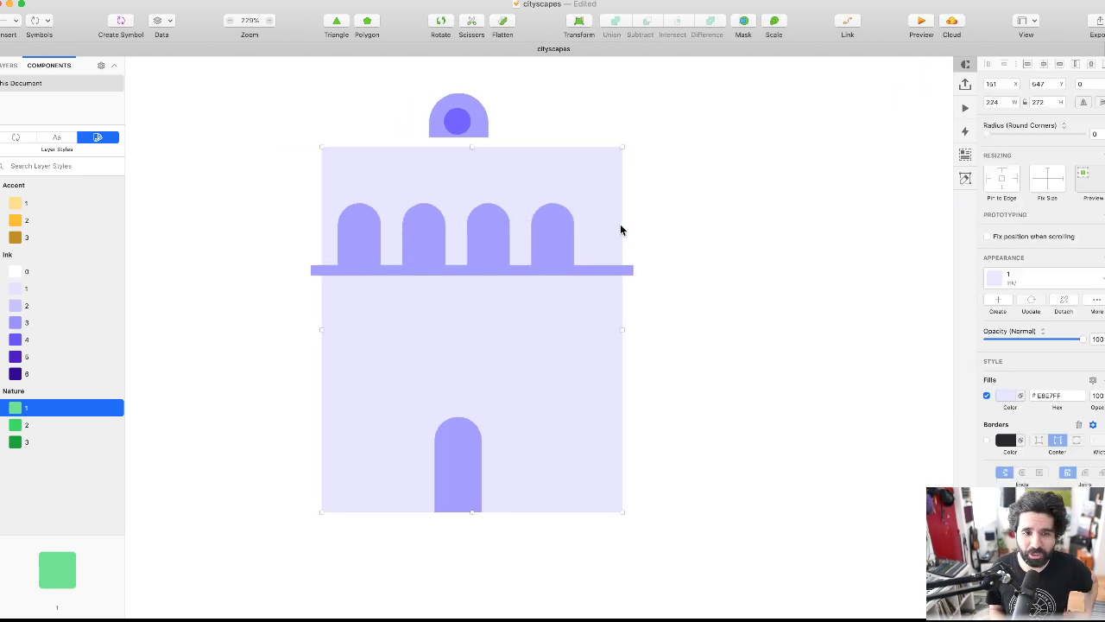
click(536, 244)
shift+click(424, 234)
shift+click(370, 229)
click(465, 237)
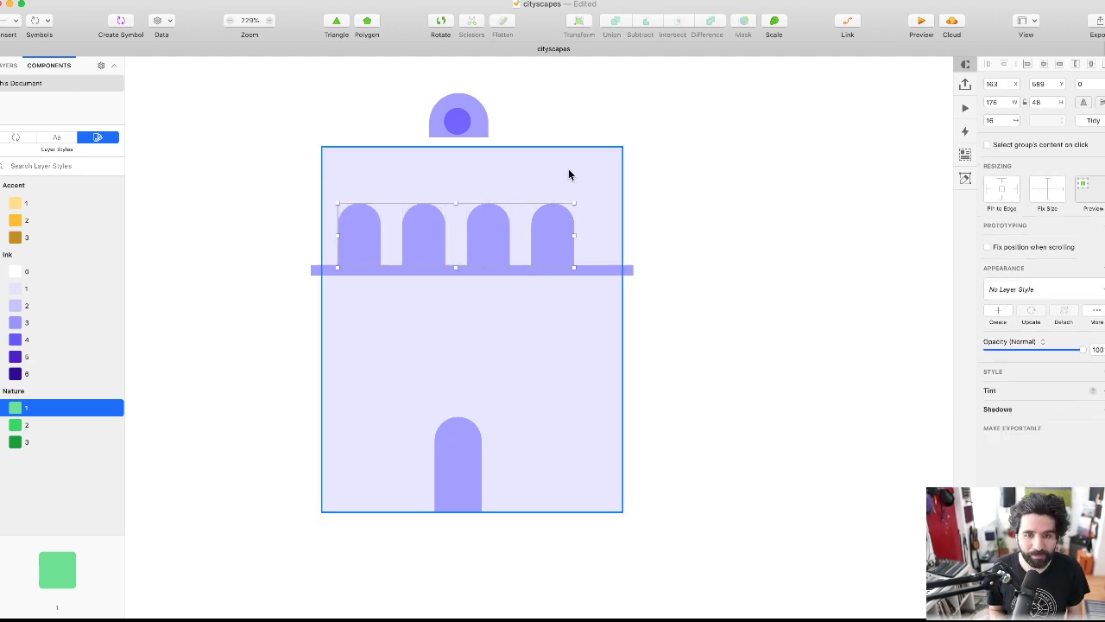
click(1046, 64)
- Narrow the facade rectangle evenly around its windows to a width of 208 at X 159
click(451, 224)
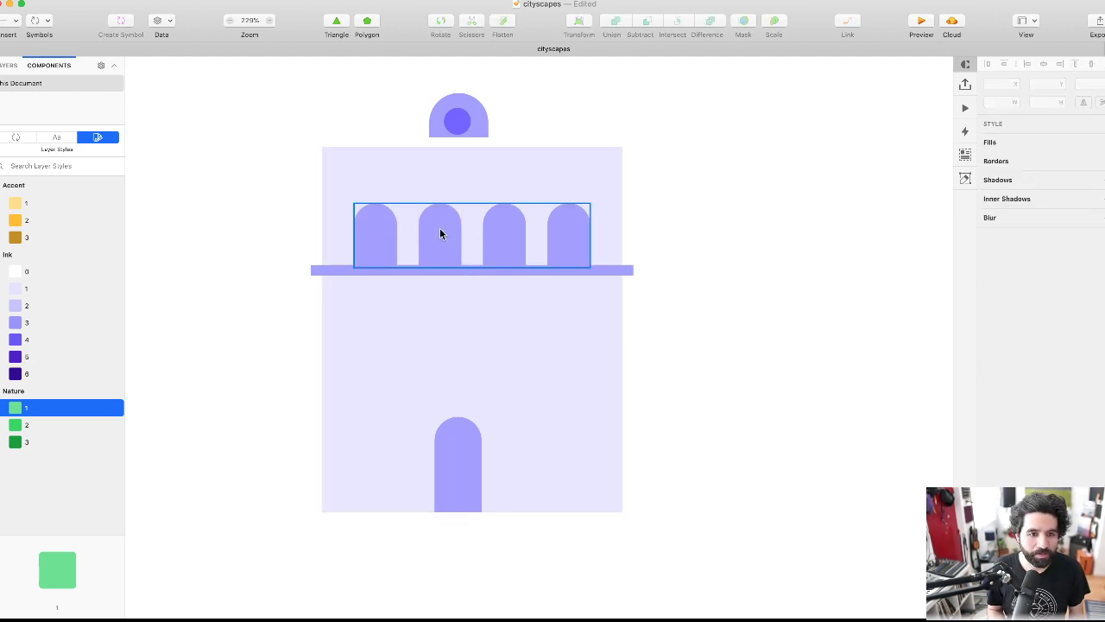
key(alt)
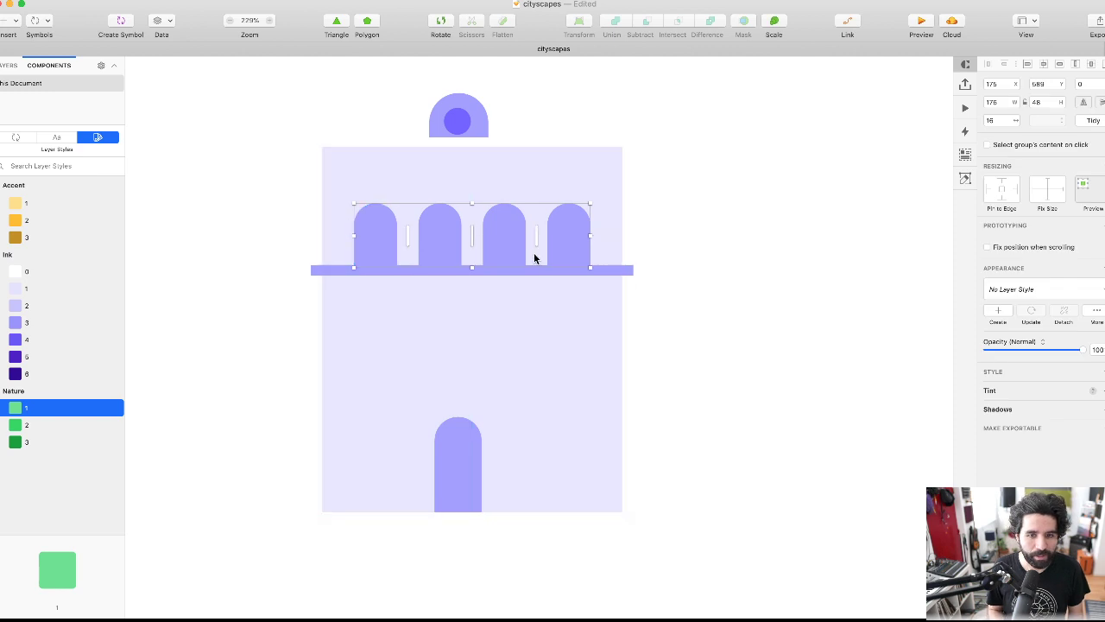
click(497, 192)
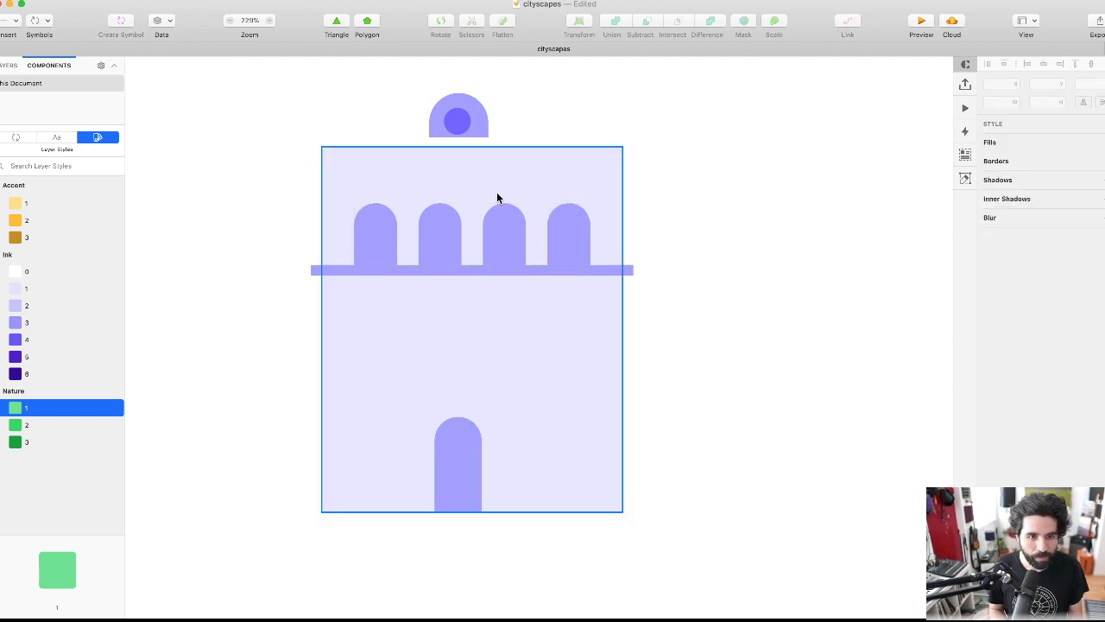
key(shift+Right)
key(shift+super+Left)
key(shift+super+Left)
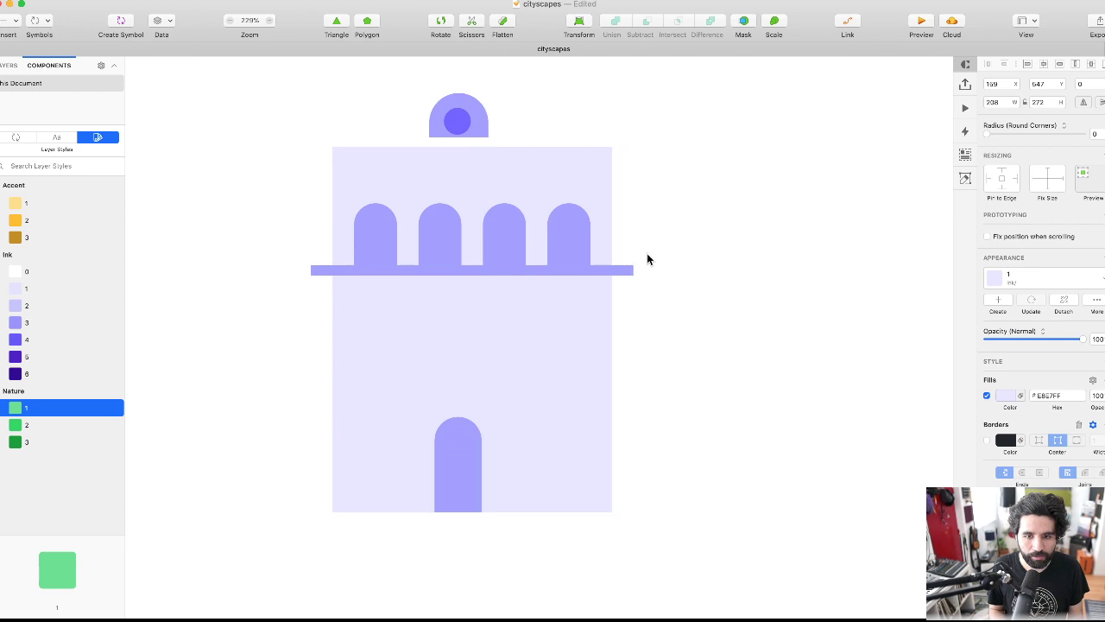
- Duplicate the row of four arched windows straight down below the ledge, at Y 675
click(646, 232)
click(497, 231)
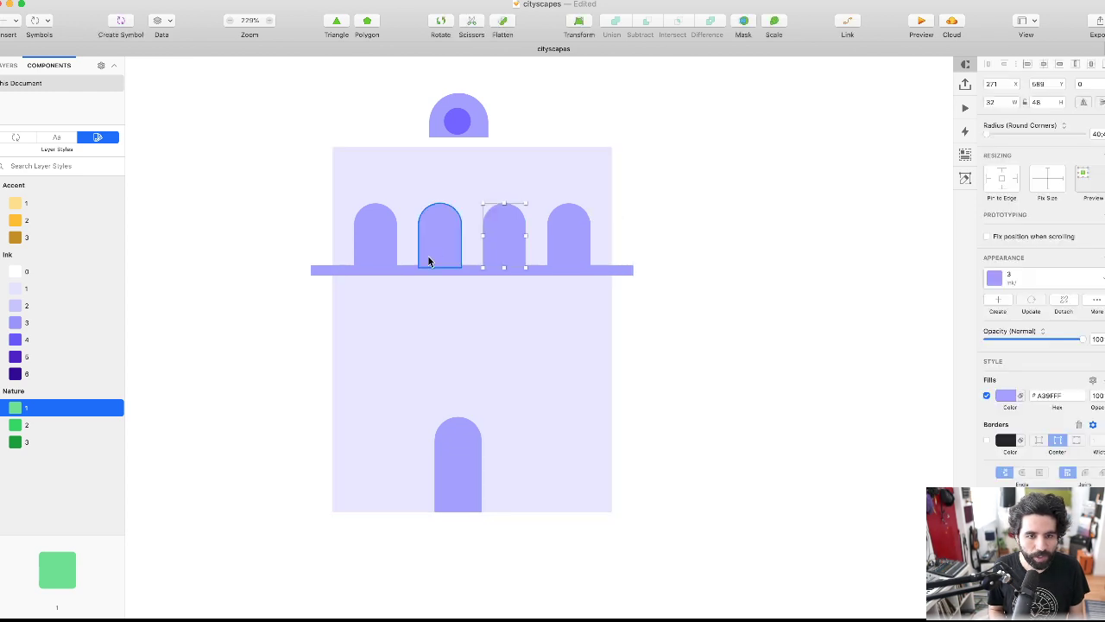
shift+click(426, 239)
shift+click(376, 238)
drag(583, 237, 574, 346)
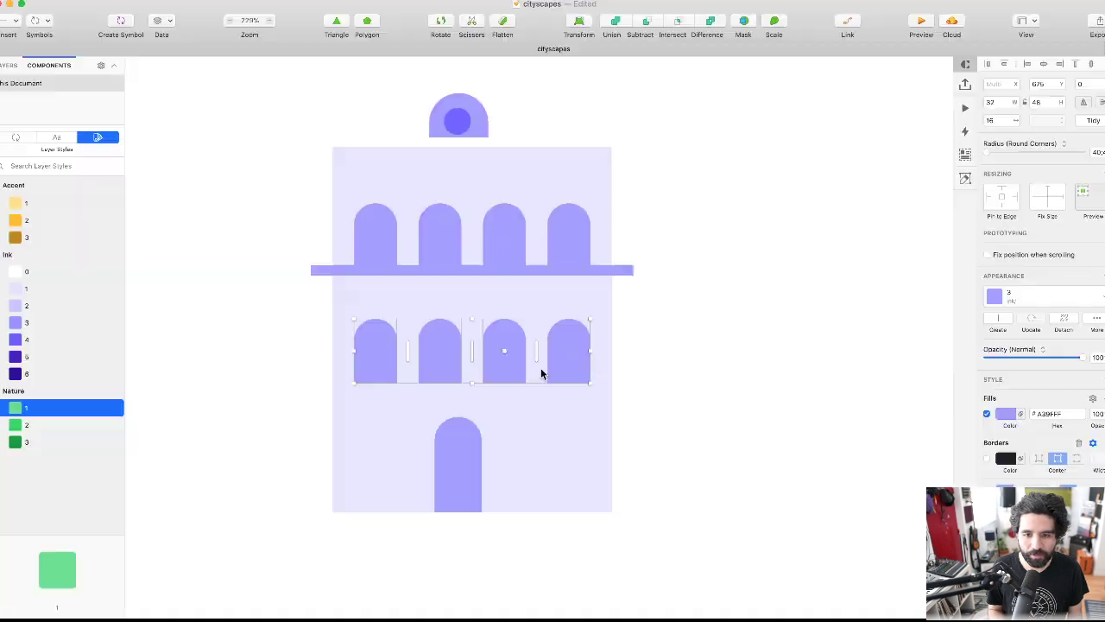
- Draw a shop-window rectangle of about 38 by 65 to the left of the door at X 175, Y 748
scroll(664, 353, down, 5)
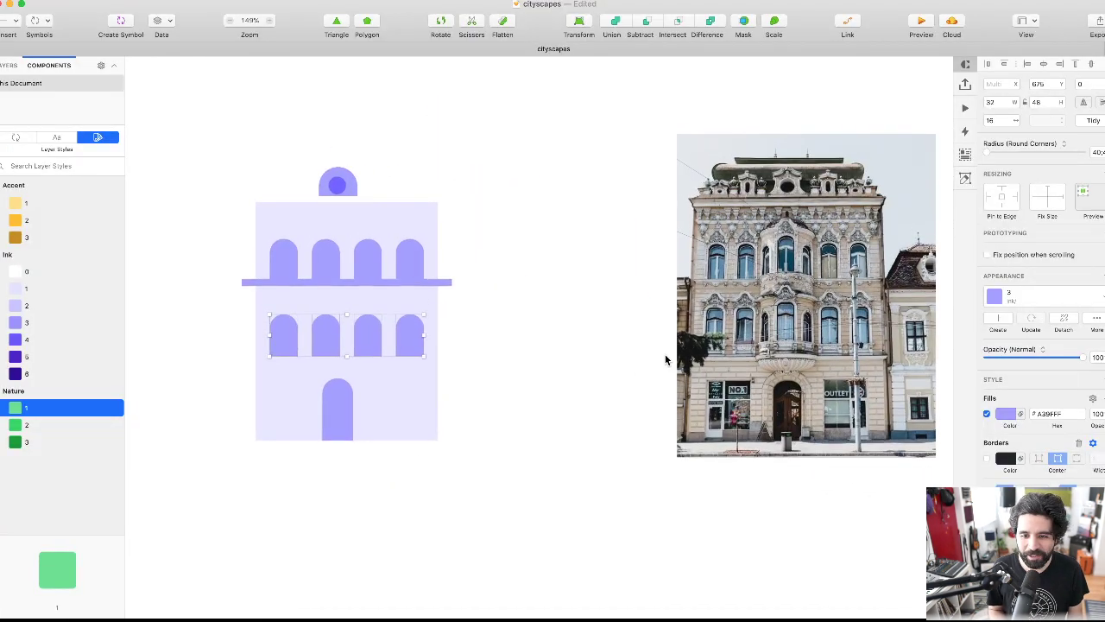
scroll(665, 359, left, 3)
scroll(458, 340, up, 5)
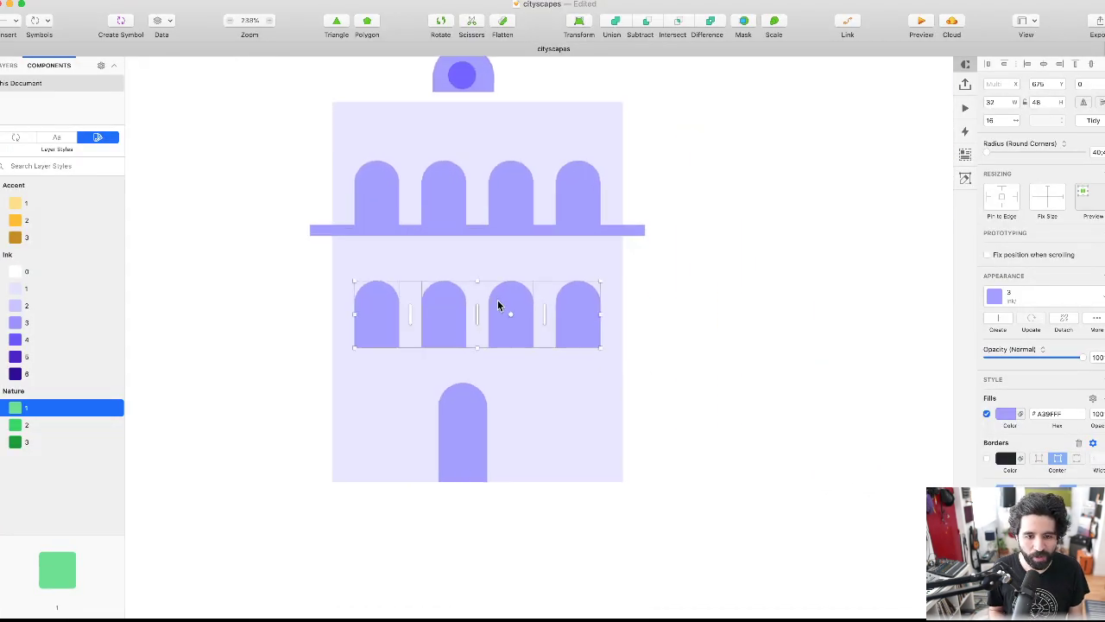
scroll(503, 329, down, 5)
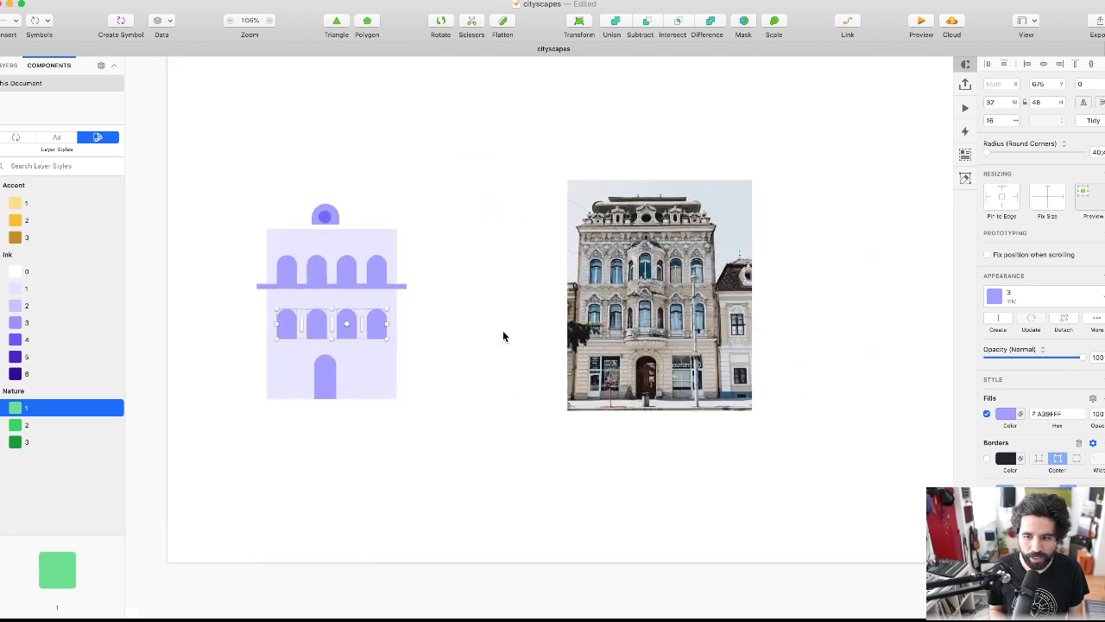
scroll(692, 402, right, 2)
scroll(214, 353, up, 6)
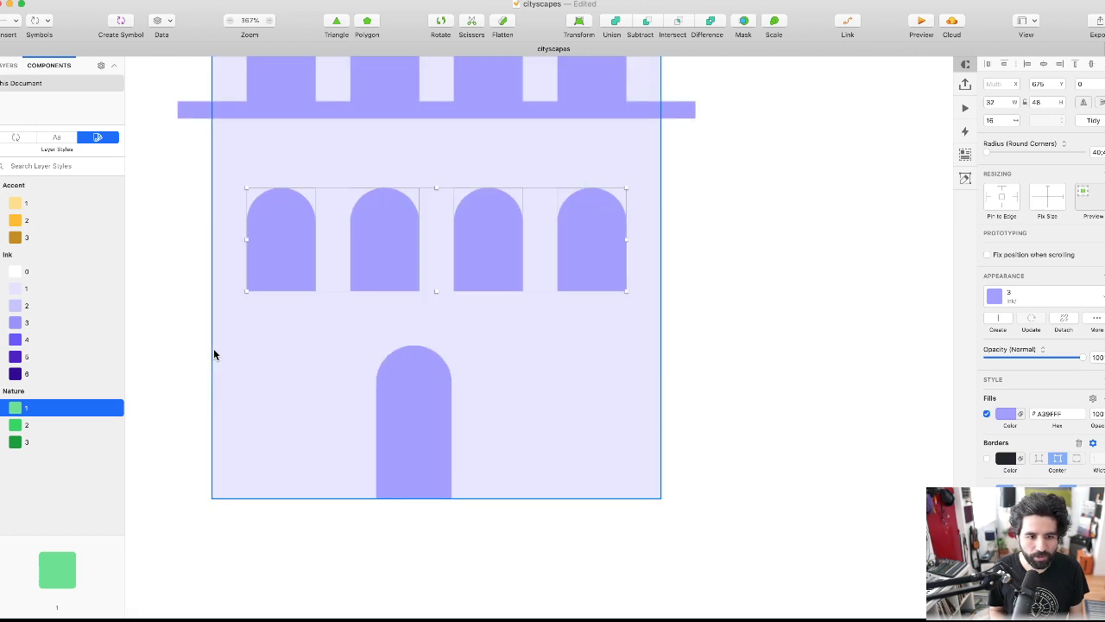
scroll(214, 353, left, 1)
click(323, 515)
key(r)
drag(295, 339, 378, 479)
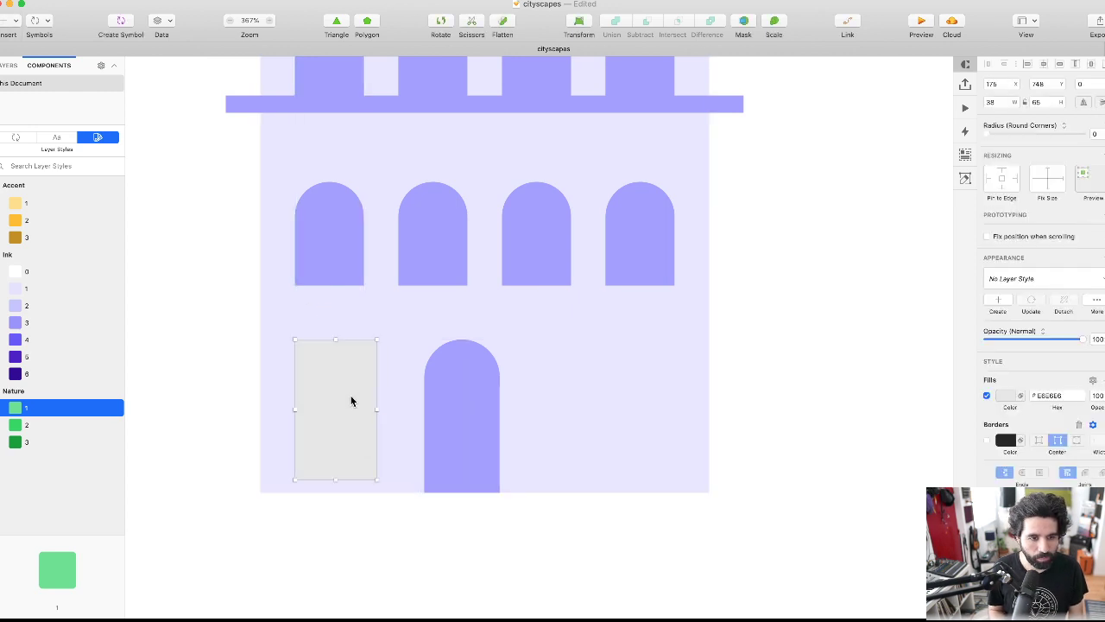
- Set the shop-window rectangle's width to 46 and place a copy on the other side of the door at X 287
scroll(382, 420, down, 5)
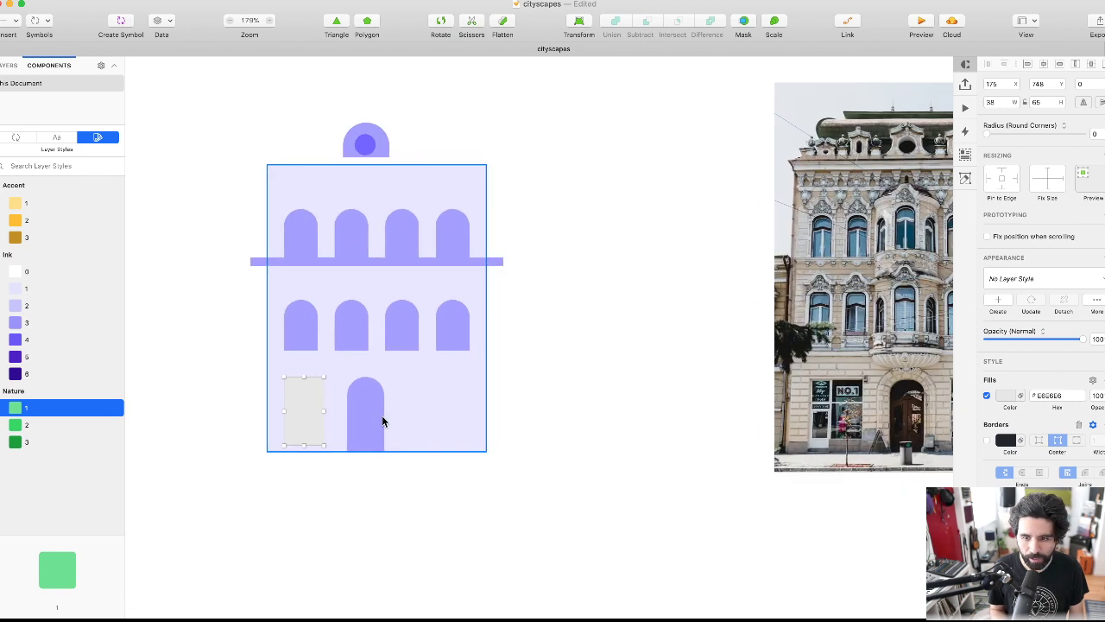
scroll(383, 417, up, 3)
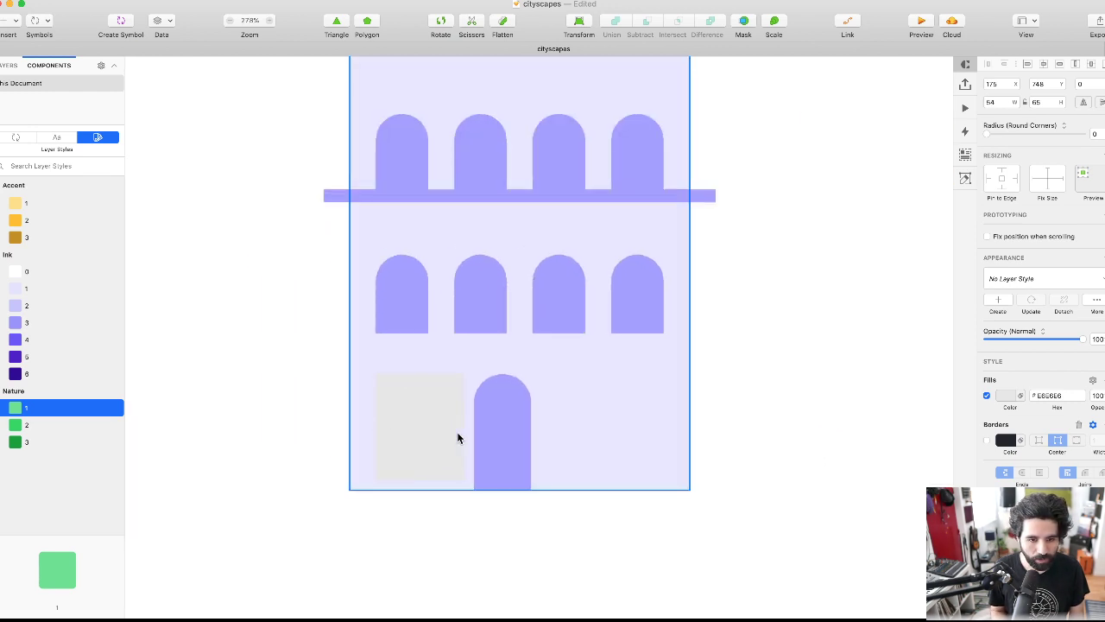
drag(458, 438, 617, 427)
shift+click(436, 423)
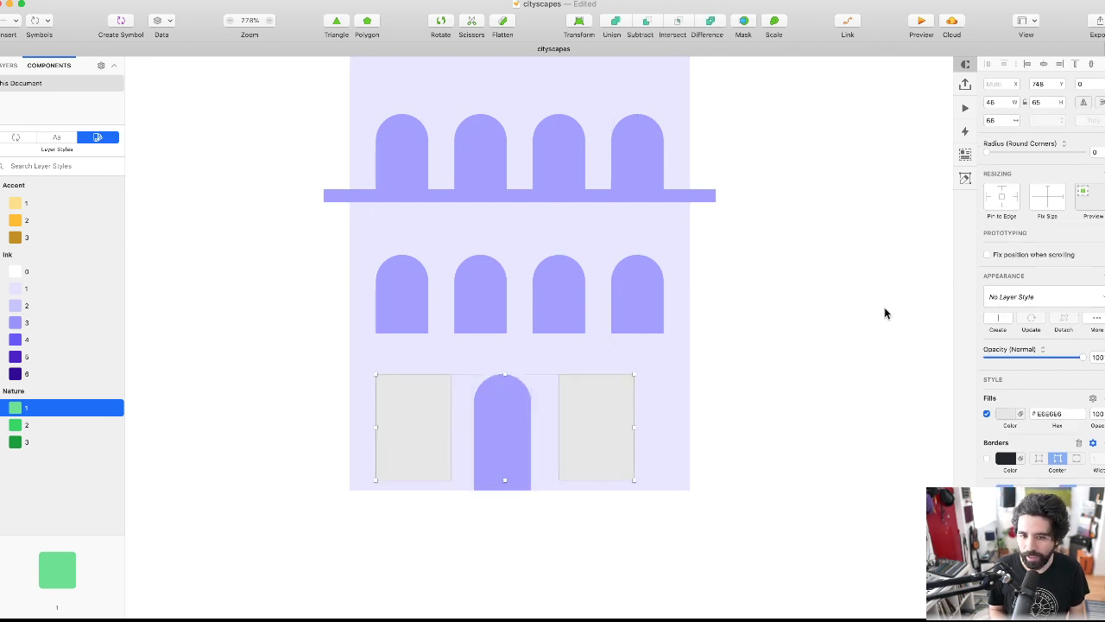
- Copy the Ink 3 style from an arched window and apply it to both shop-window rectangles
click(604, 422)
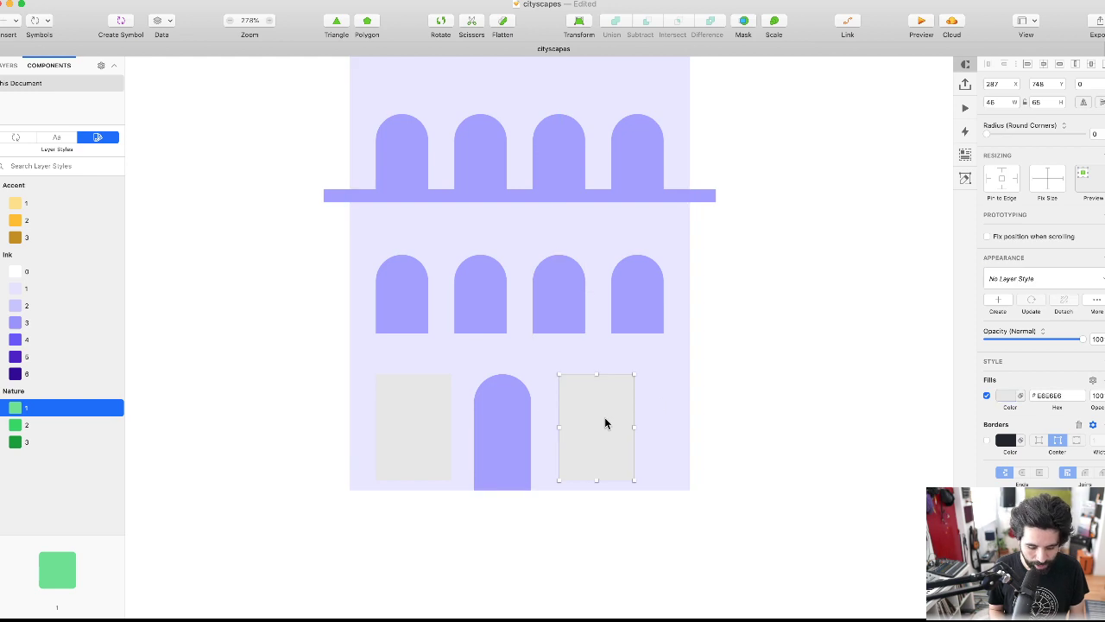
click(552, 295)
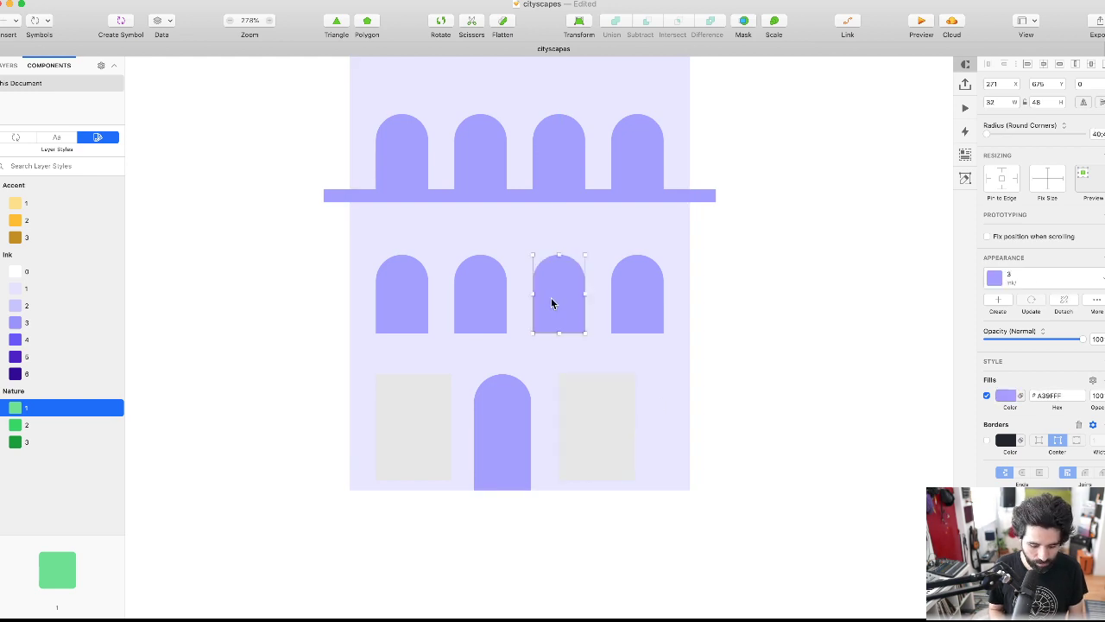
click(617, 414)
shift+click(395, 417)
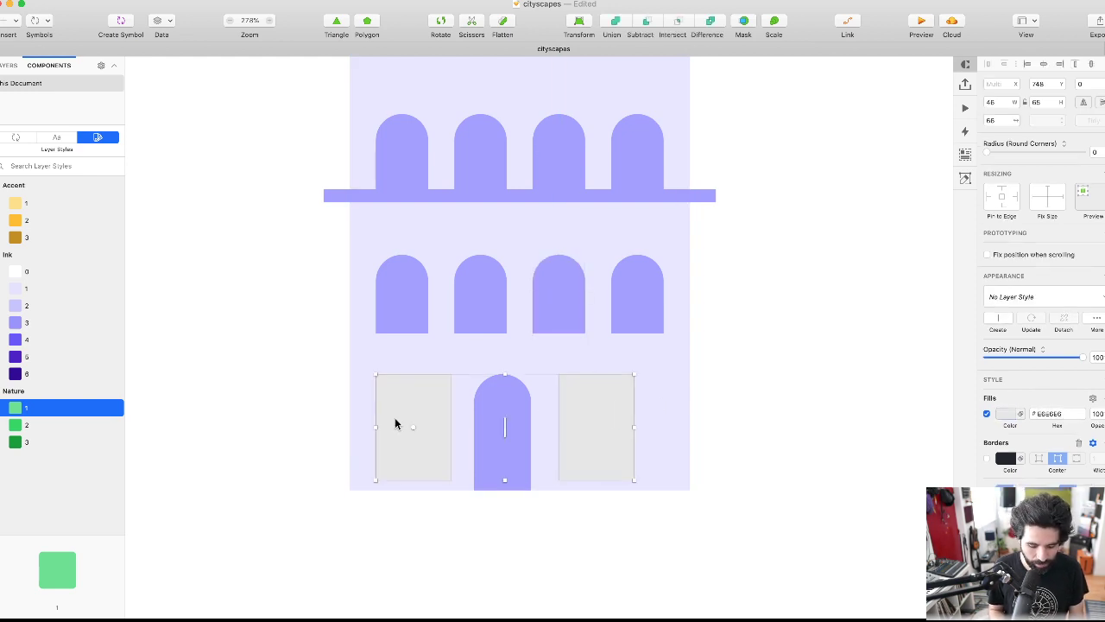
key(alt+super+v)
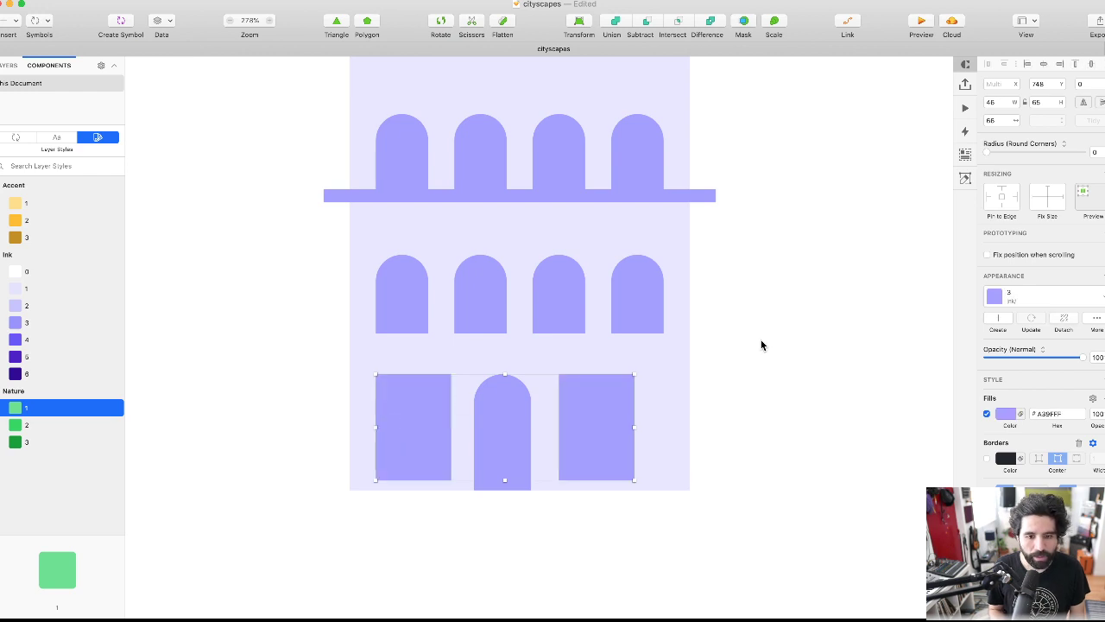
- Centre the arched door horizontally on the facade rectangle
click(766, 338)
scroll(773, 340, down, 2)
scroll(774, 334, down, 1)
click(555, 422)
click(583, 414)
drag(584, 508, 607, 372)
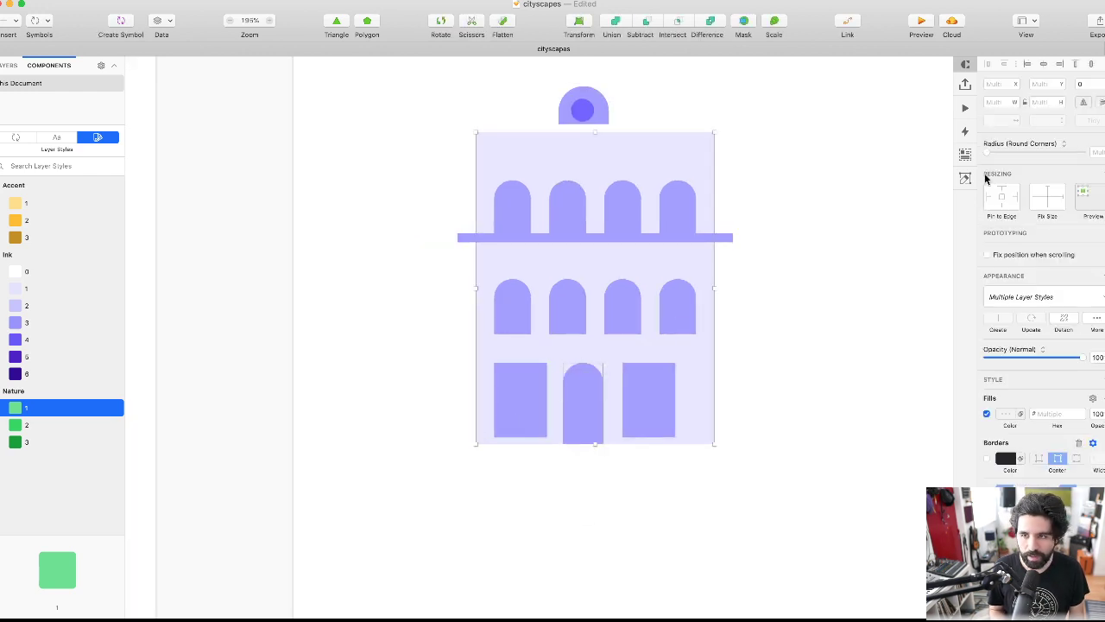
click(1043, 64)
- Widen both shop-window rectangles to 54 and move the one right of the door to X 295
click(648, 386)
shift+click(505, 390)
mouse_move(505, 390)
mouse_down()
mouse_move(489, 396)
mouse_move(514, 374)
mouse_up()
click(502, 481)
click(649, 381)
key(super+Right)
key(super+Right)
key(super+Right)
key(super+Right)
key(super+Right)
key(super+Right)
key(super+Right)
key(super+Right)
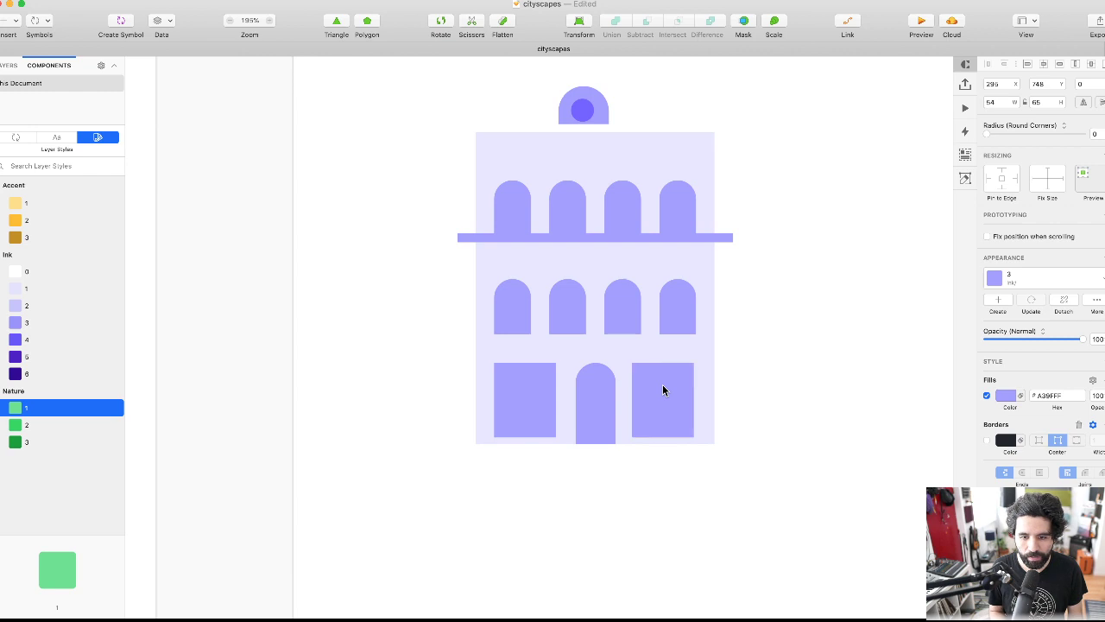
- Line up the shop window right of the door with the arched windows above, and enlarge the door to 72 high at X 243, Y 747
key(Right)
key(Right)
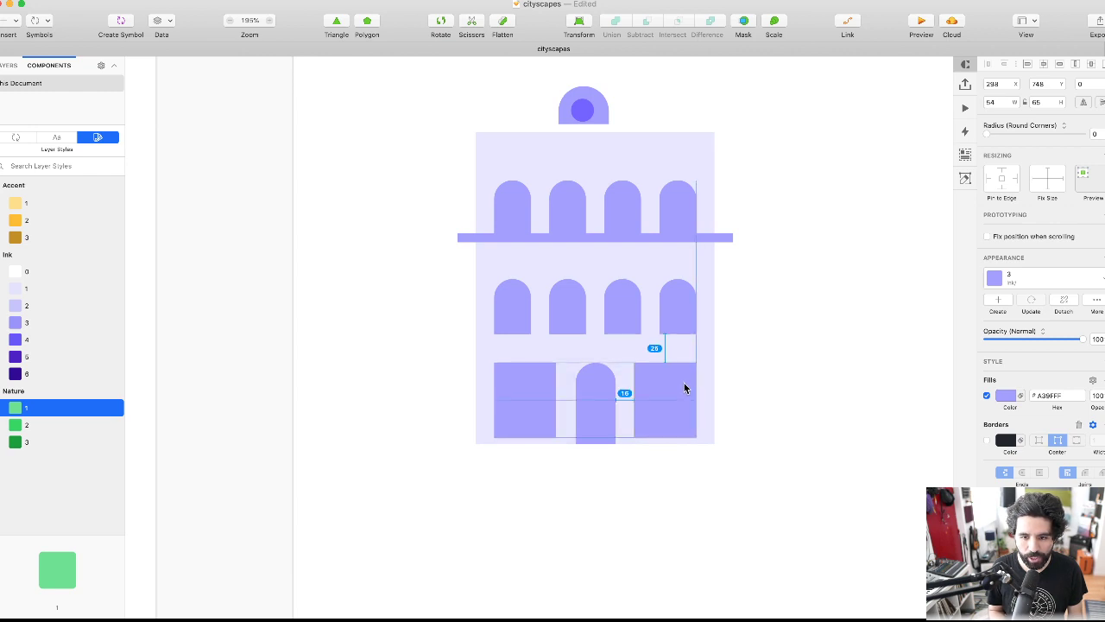
click(585, 403)
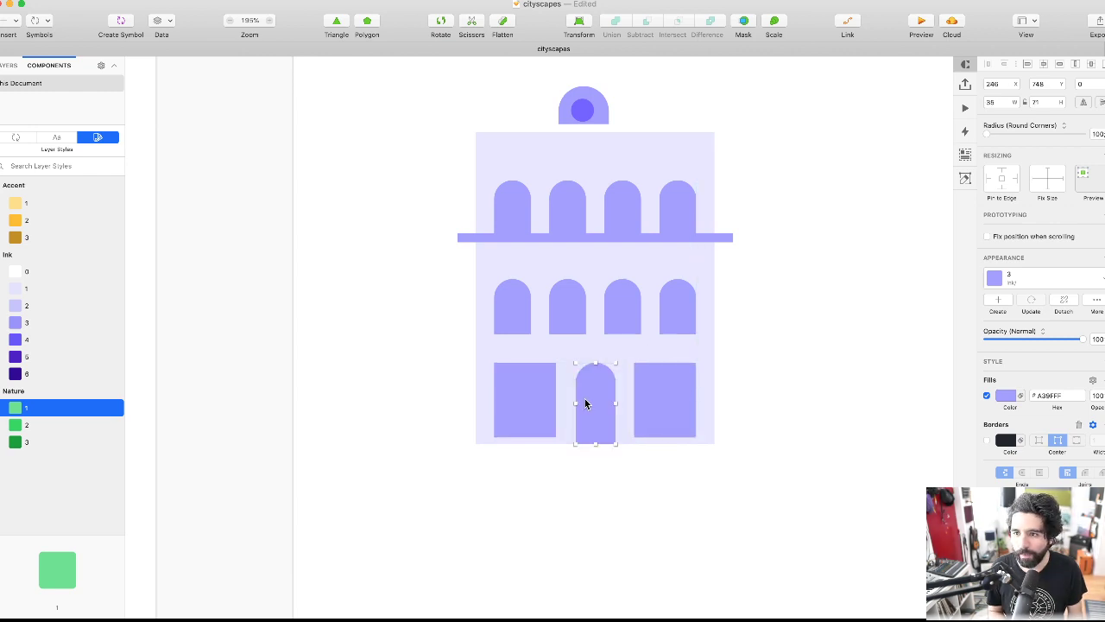
key(super+Right)
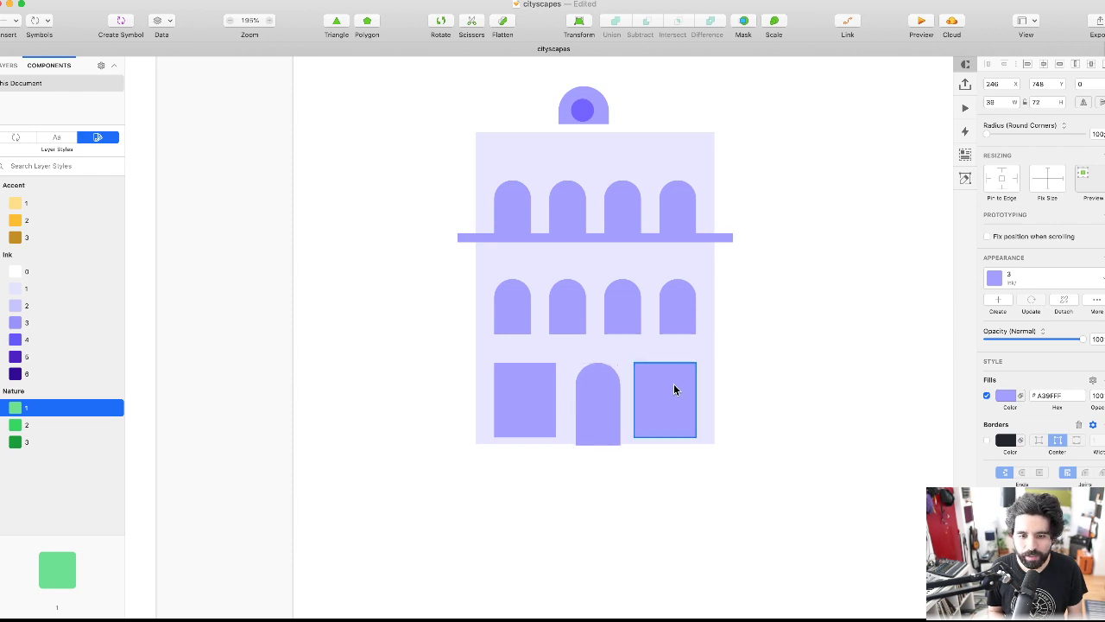
key(shift+Up)
key(shift+Down)
key(Up)
key(Left)
key(Left)
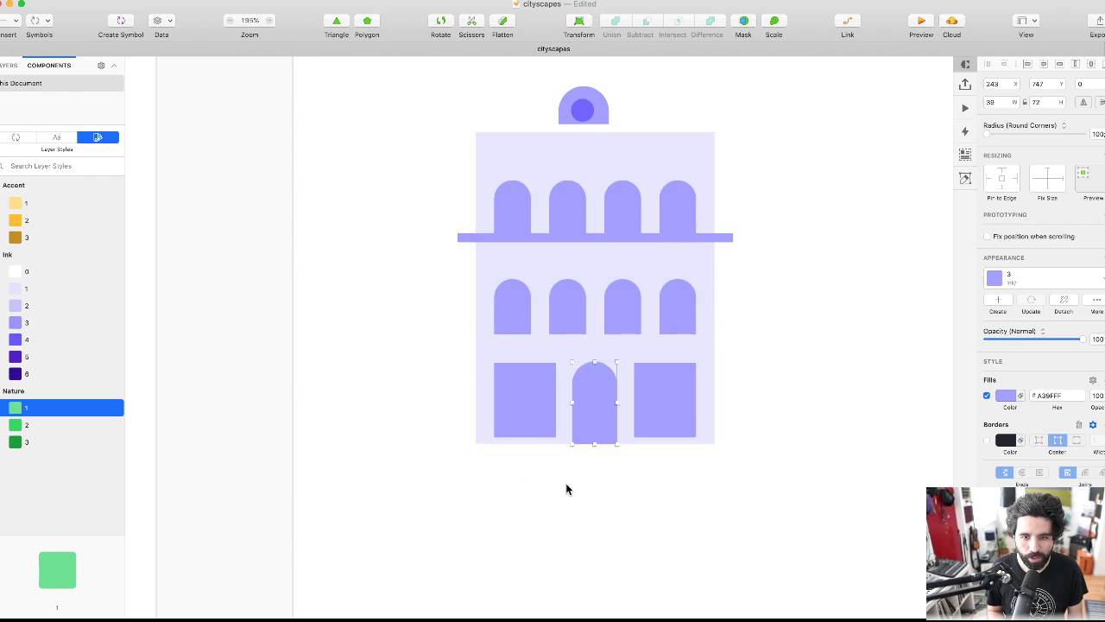
- Move the upper row of four arched windows together with the ledge beneath it higher on the facade
scroll(566, 488, up, 3)
scroll(566, 488, right, 1)
click(607, 277)
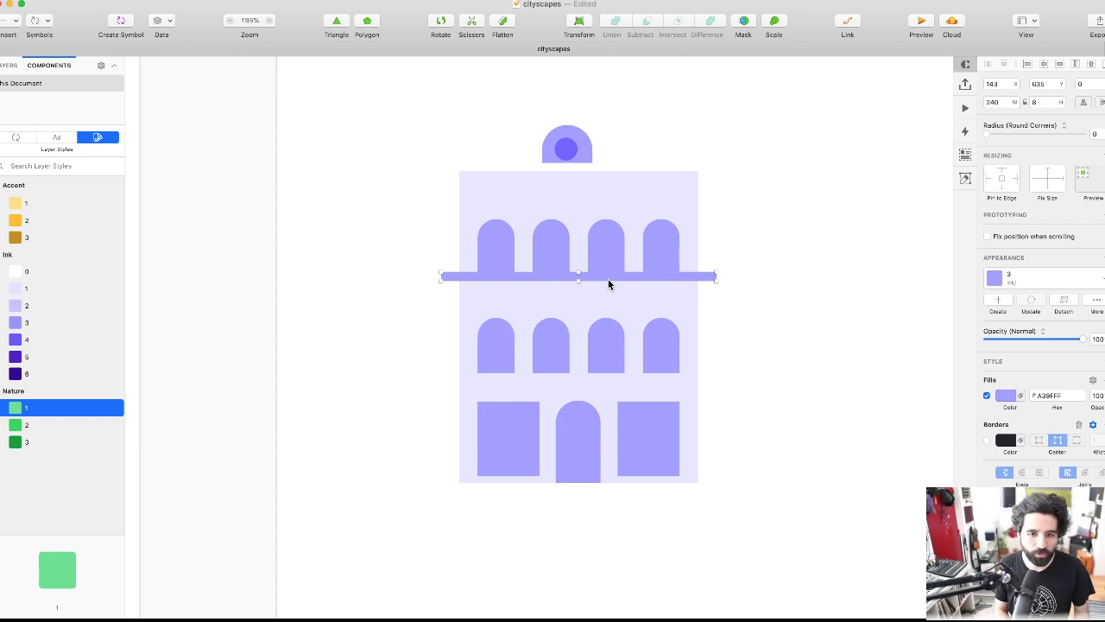
drag(818, 188, 394, 287)
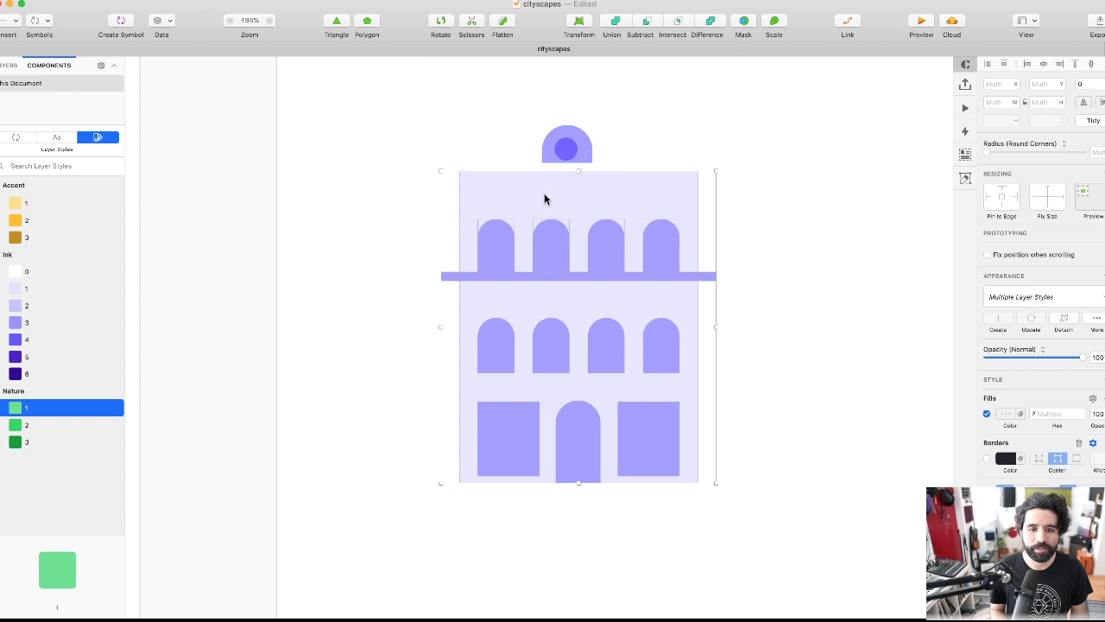
key(shift+Up)
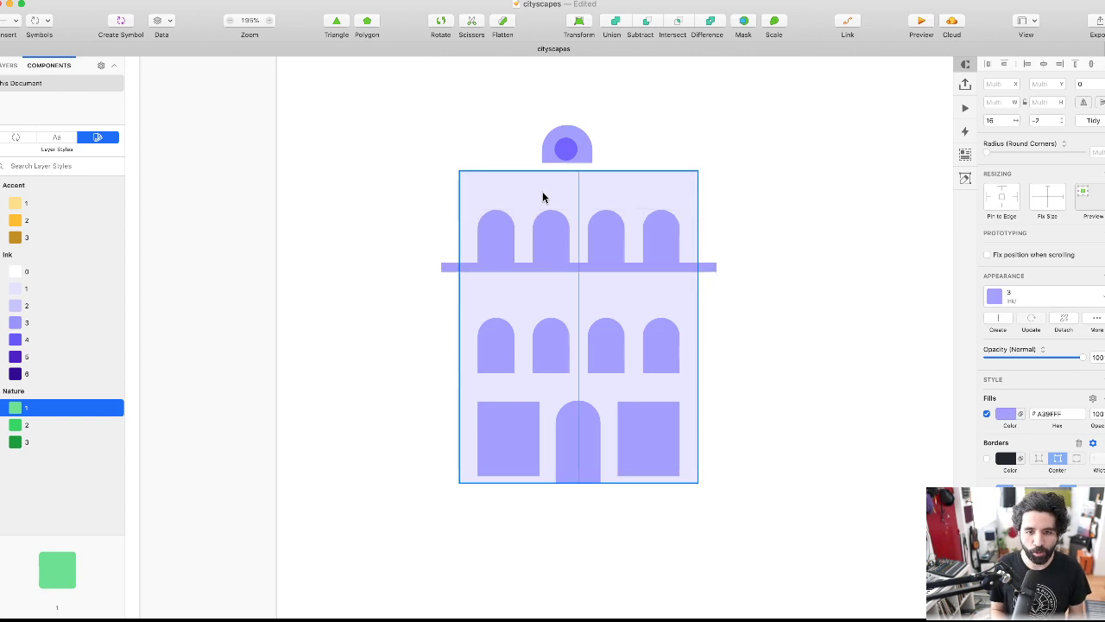
key(Up)
- Move the lower row of four arched windows up to Y 659
click(504, 354)
click(504, 354)
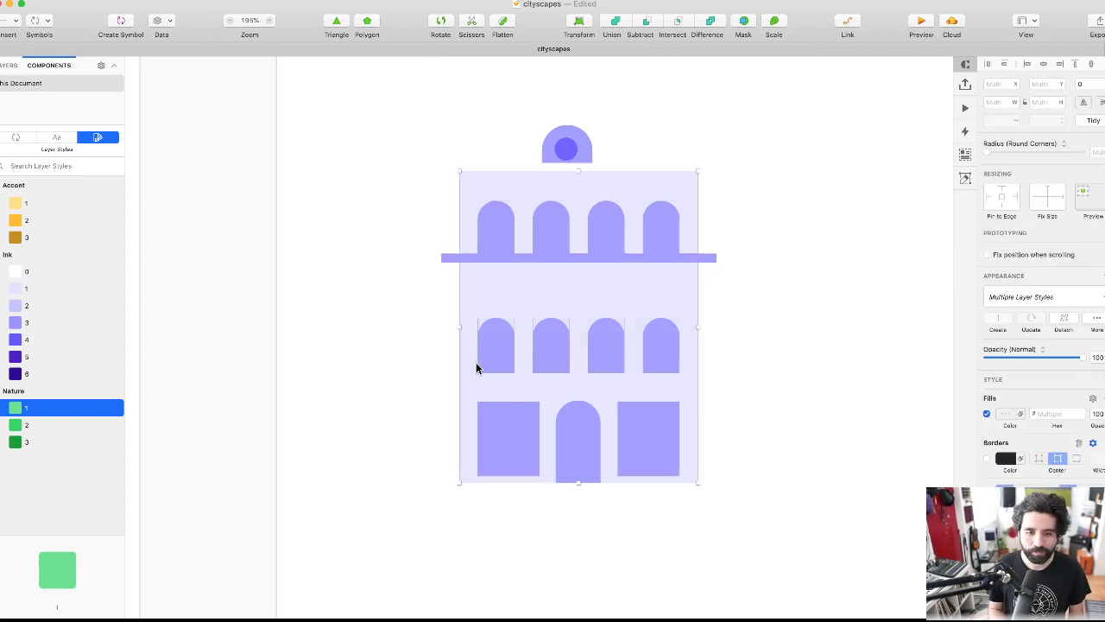
key(shift+Up)
key(Up)
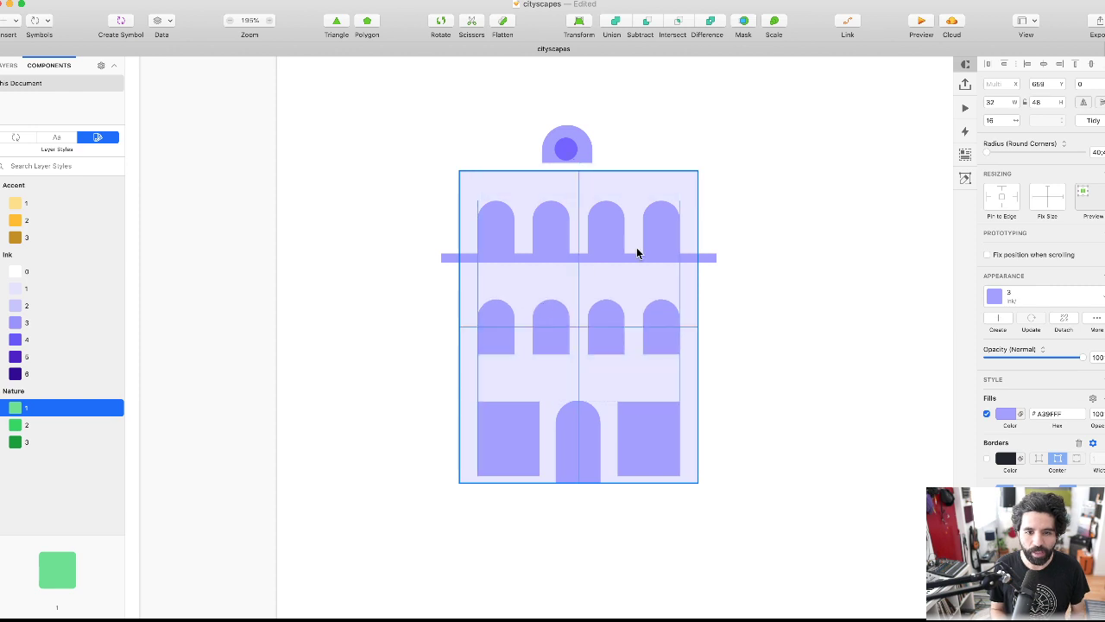
- Place a copy of the ledge beneath the lower arched windows at Y 707 and shorten both ledges symmetrically to 224 wide
click(757, 261)
click(683, 260)
drag(680, 269, 682, 358)
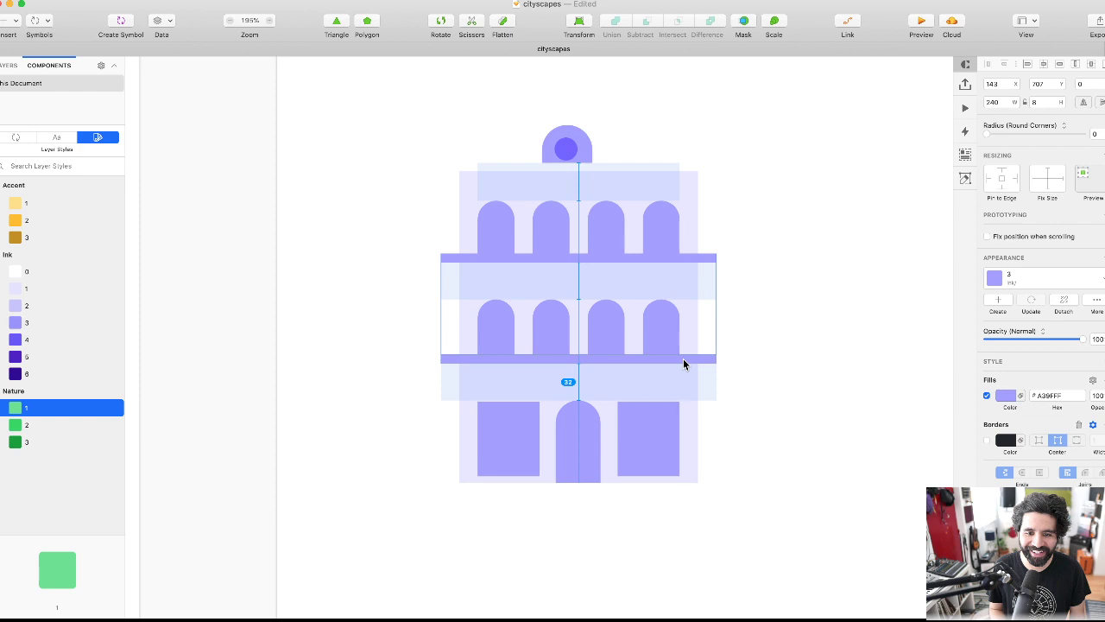
shift+click(450, 259)
drag(450, 259, 450, 258)
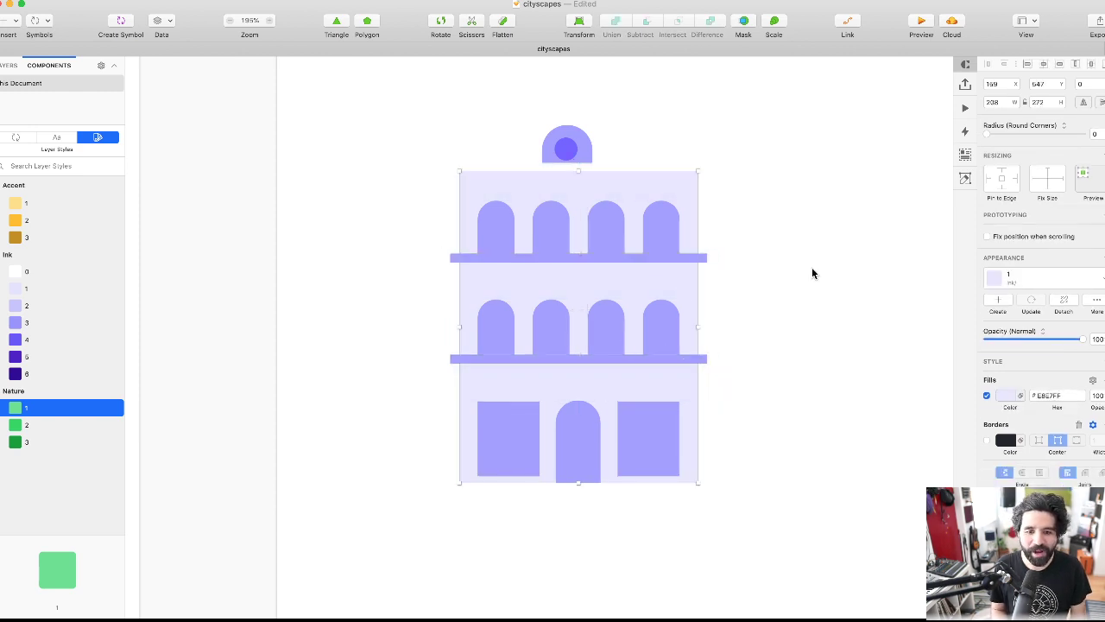
- Place a copy of the ledge along the top edge of the facade at Y 639
click(816, 270)
scroll(829, 271, down, 3)
scroll(834, 272, right, 5)
scroll(834, 273, left, 3)
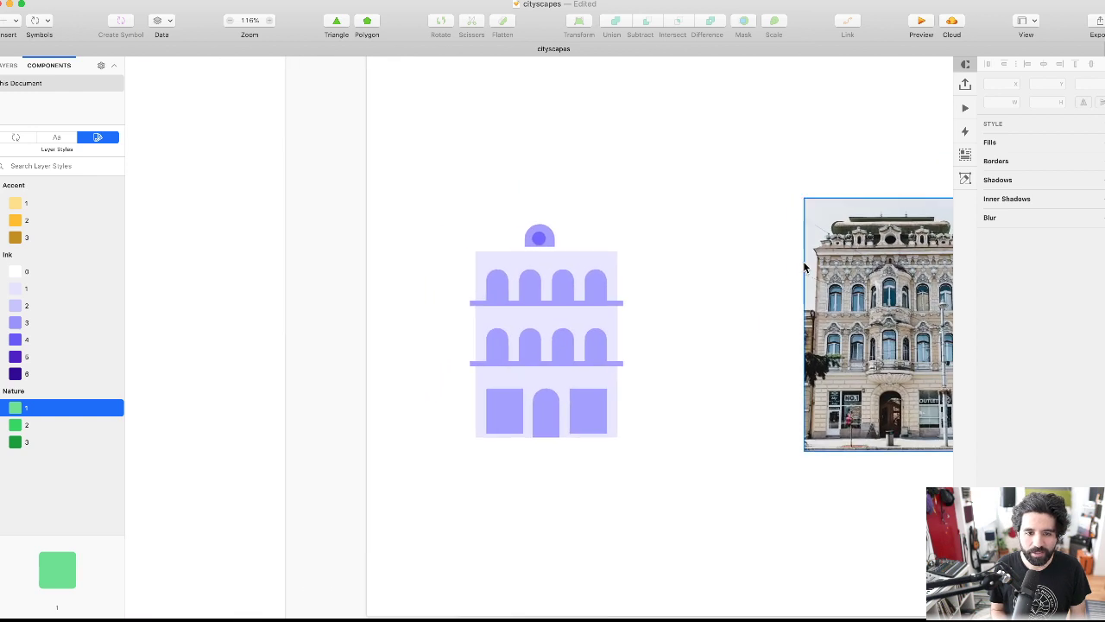
click(560, 304)
scroll(560, 303, up, 5)
drag(561, 301, 565, 210)
- Resize the roof dome to 40 wide and 30 high, and lower it onto the top ledge
drag(473, 162, 548, 187)
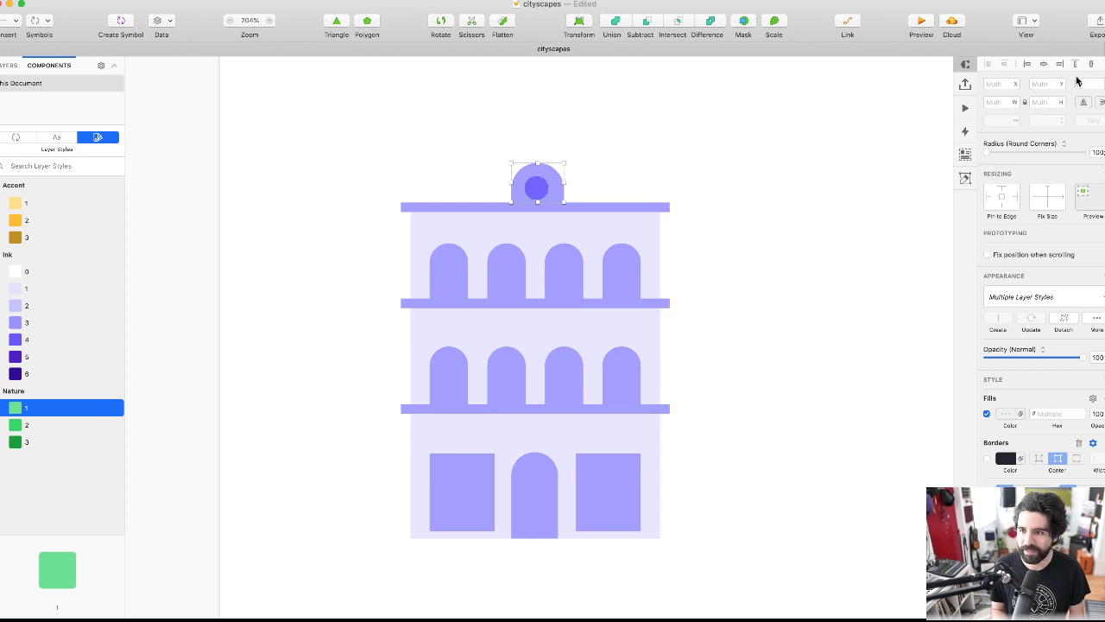
click(671, 186)
click(553, 171)
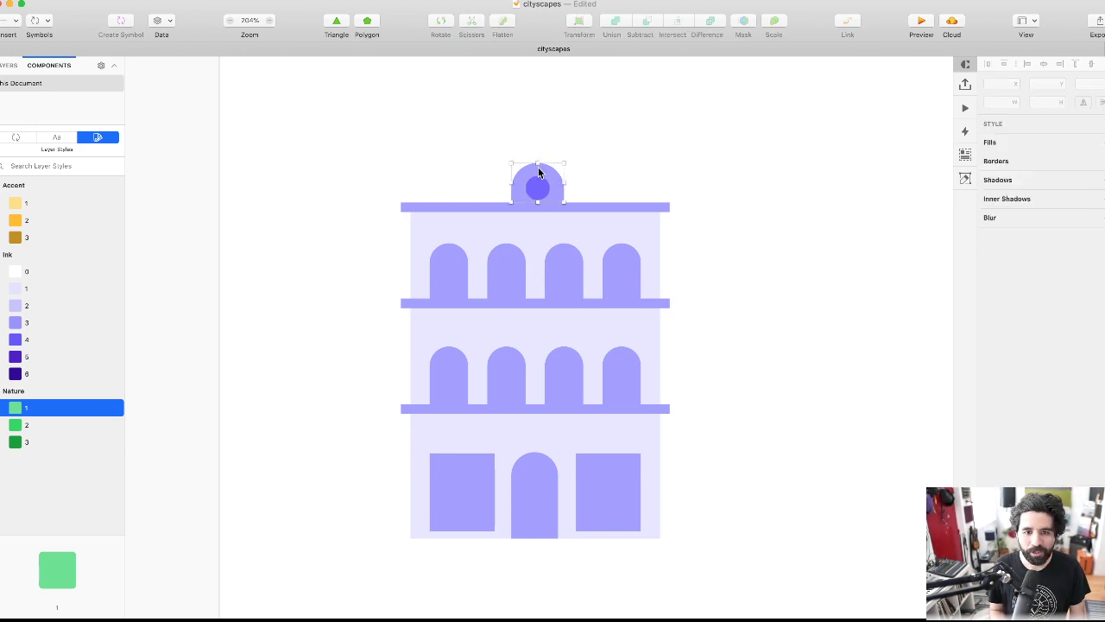
click(1001, 102)
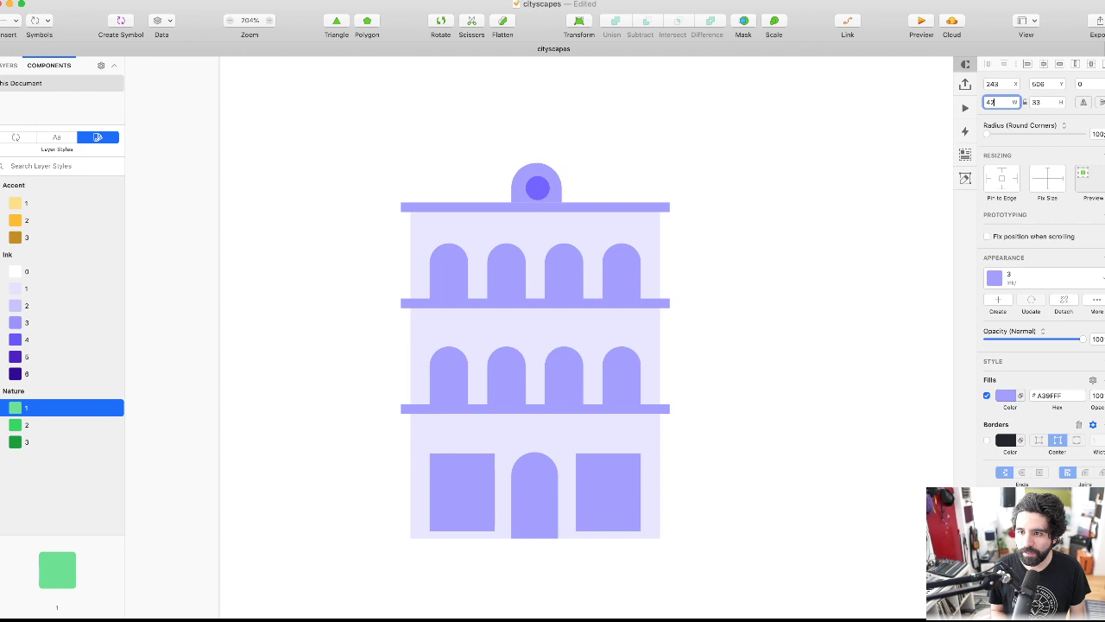
text(40)
key(Tab)
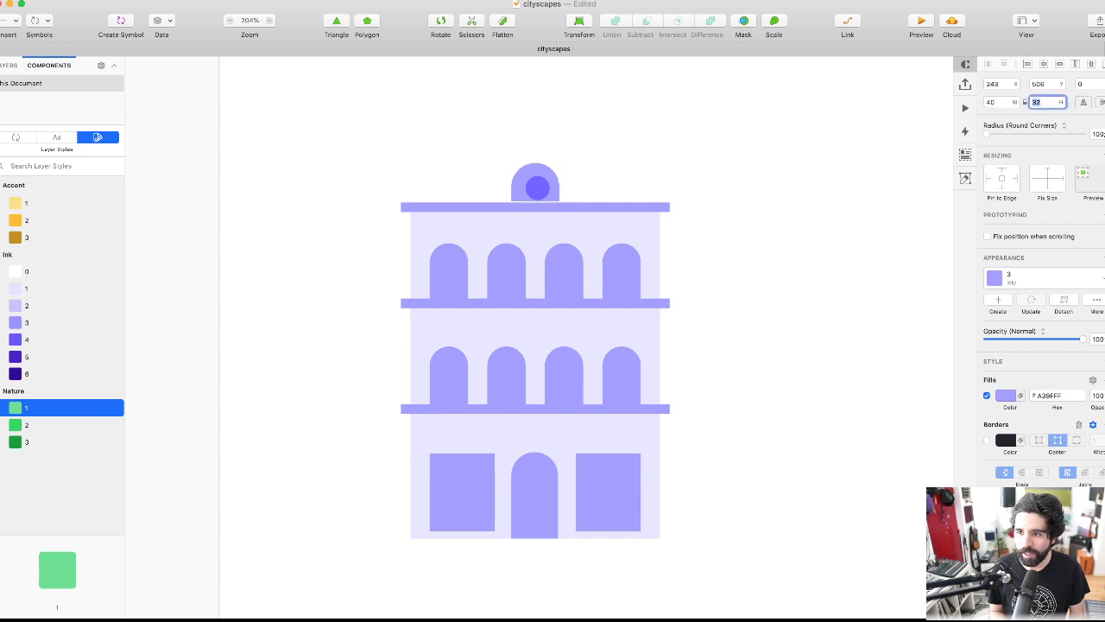
scroll(559, 134, up, 3)
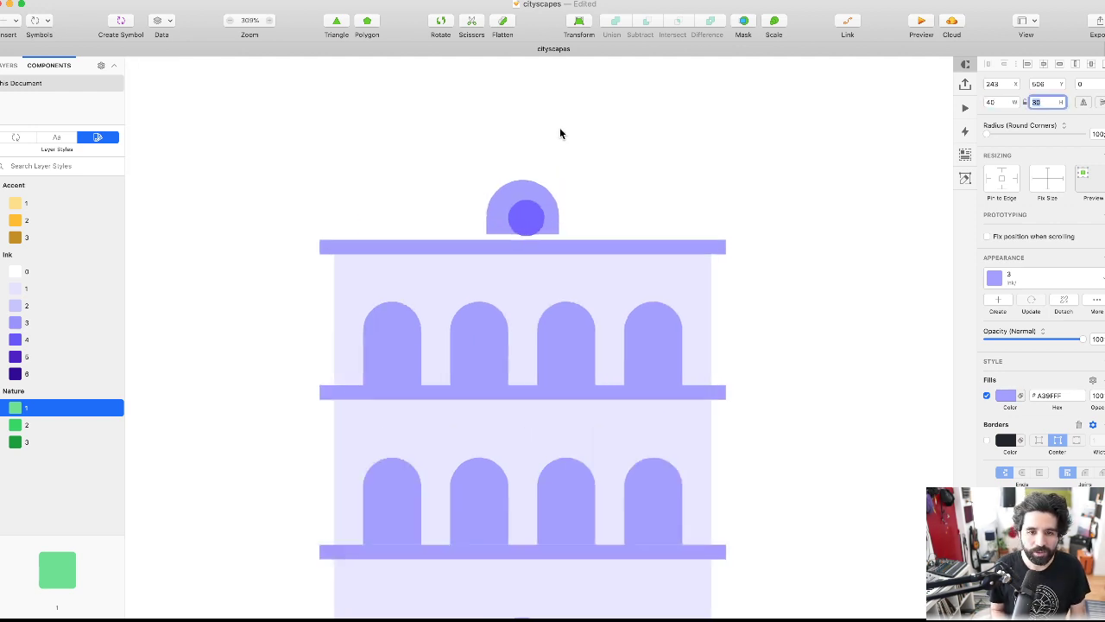
drag(509, 205, 502, 211)
- Set the dome's circle to a width of 16 and centre it horizontally on the dome
click(524, 217)
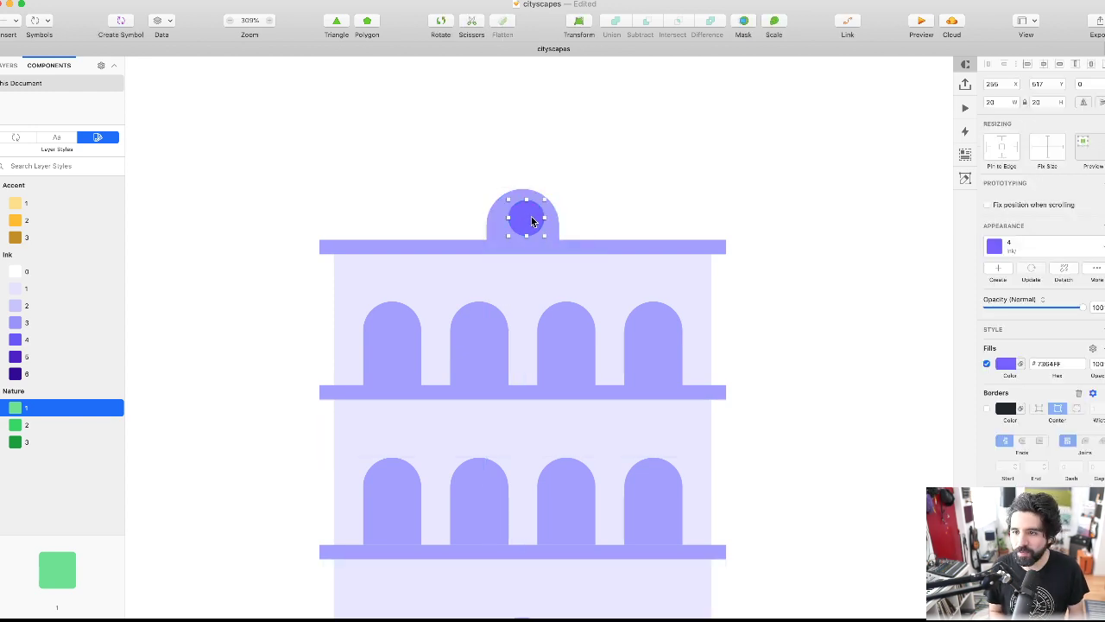
click(995, 104)
text(16)
key(Return)
drag(629, 143, 518, 216)
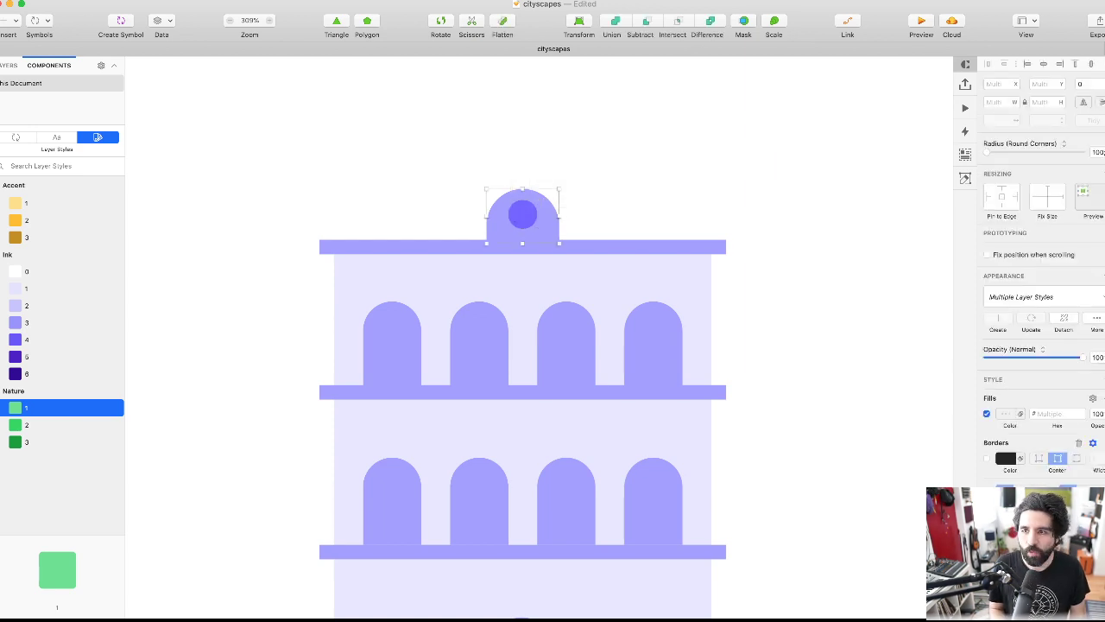
click(1043, 64)
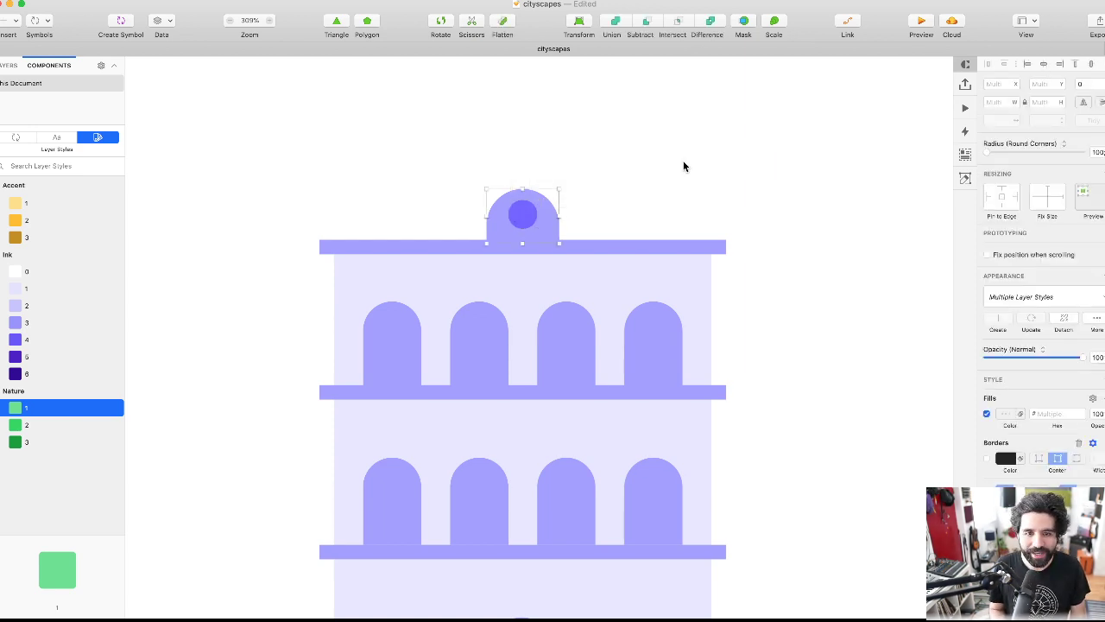
- Nudge the circle down to the vertical centre of the dome
click(534, 218)
scroll(549, 227, up, 3)
key(Down)
key(Down)
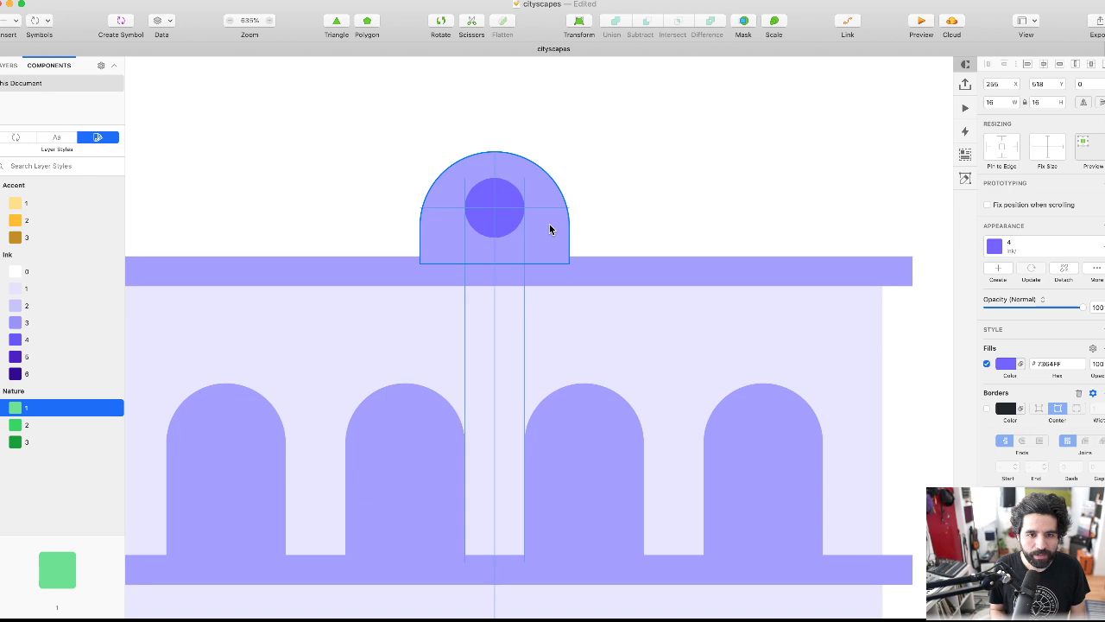
- Align the roof dome and its circle to the horizontal centre of the facade
scroll(549, 227, down, 4)
scroll(587, 199, up, 2)
drag(626, 177, 479, 230)
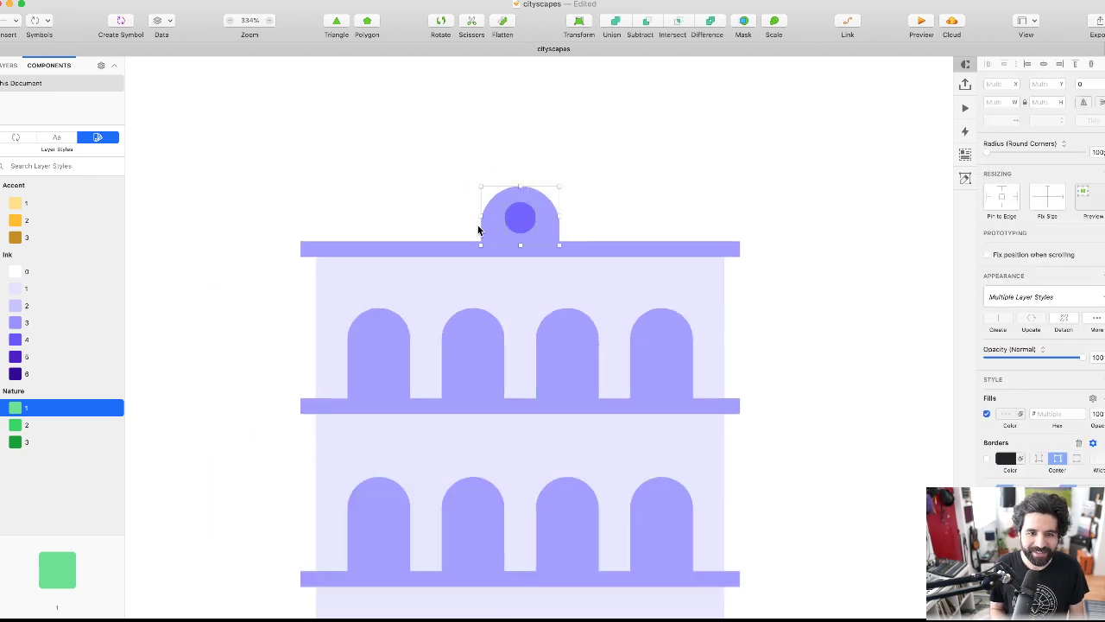
scroll(498, 219, down, 3)
click(536, 246)
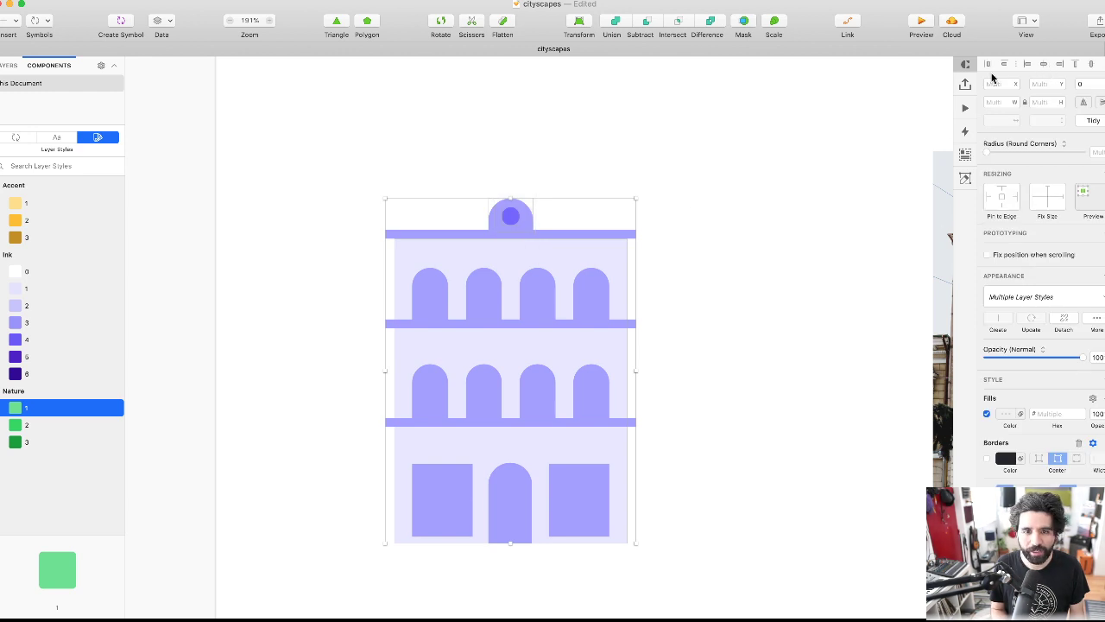
click(577, 165)
- Duplicate the facade rectangle and place the copy flush against the building's right side at X 367
scroll(577, 165, down, 4)
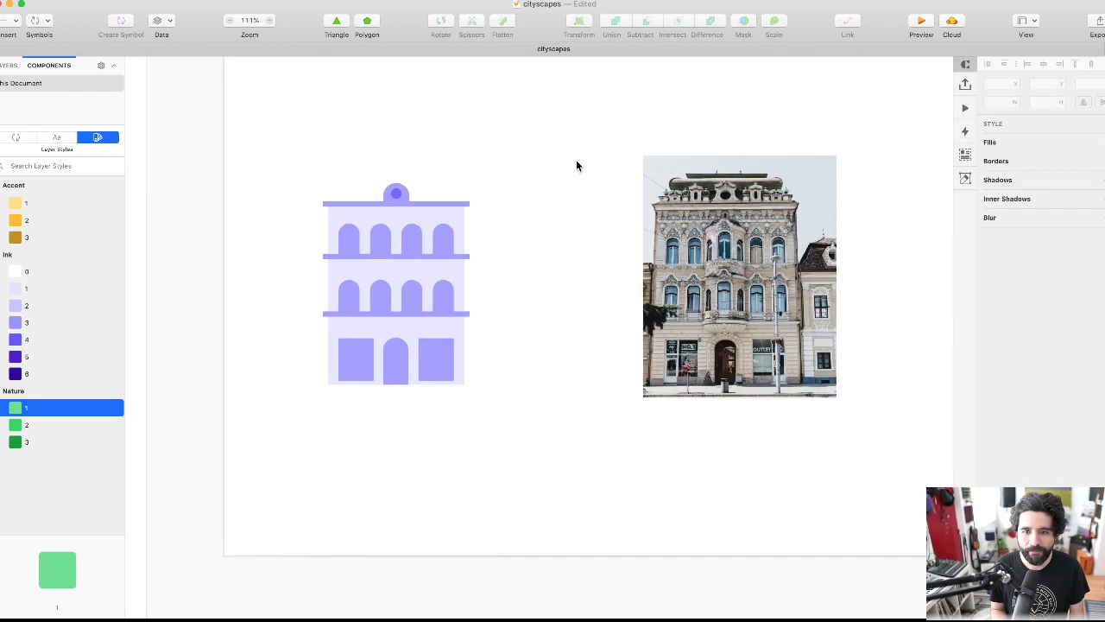
scroll(440, 160, up, 3)
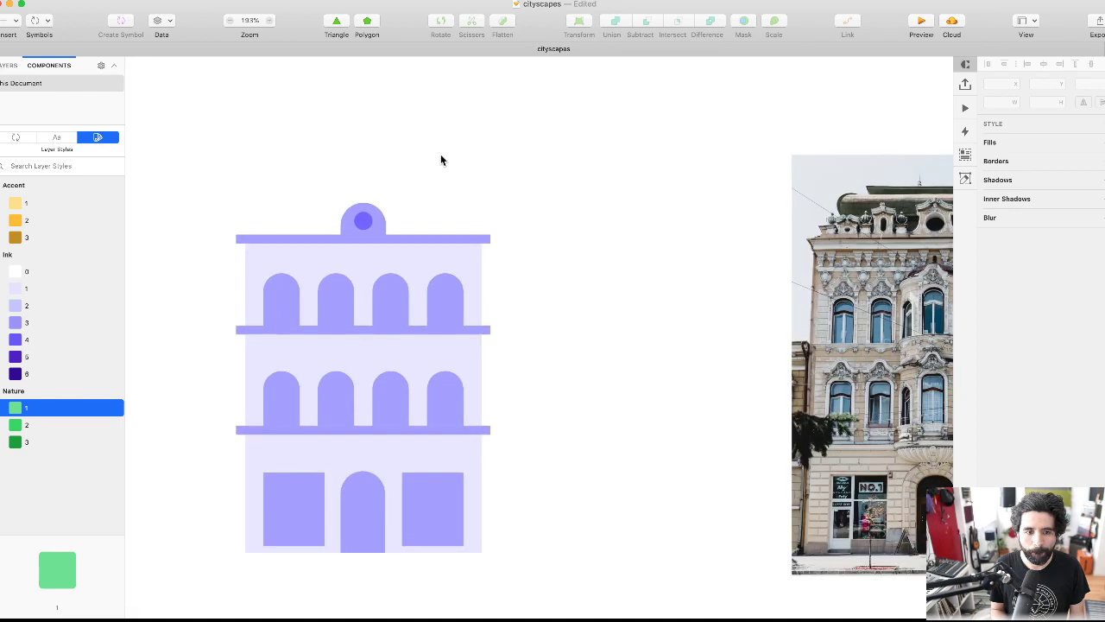
scroll(440, 159, left, 3)
scroll(440, 160, right, 5)
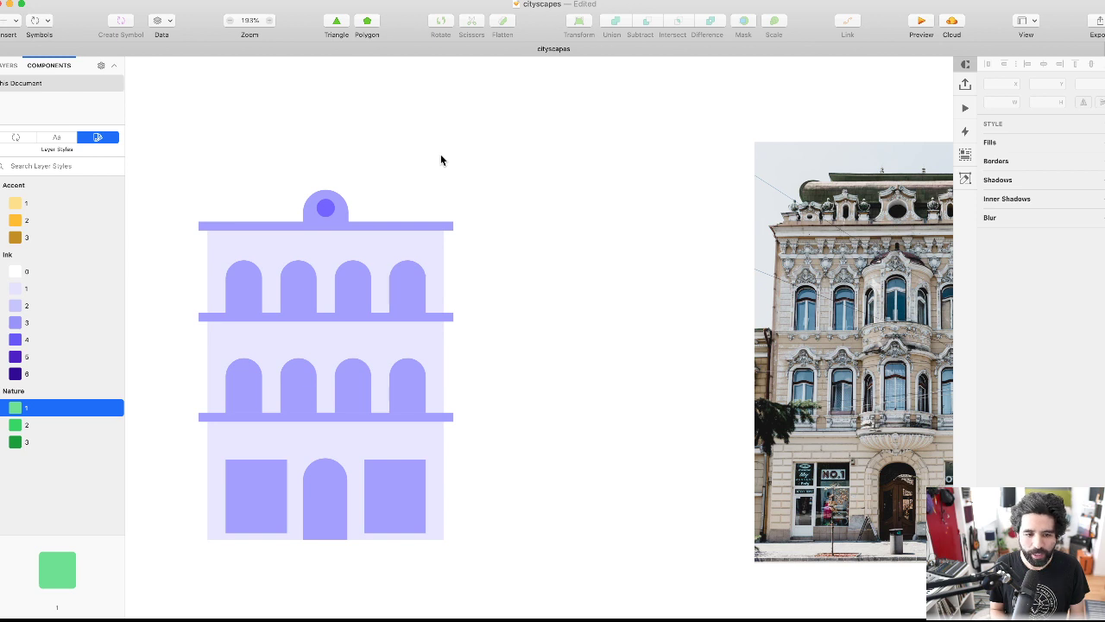
scroll(441, 160, right, 4)
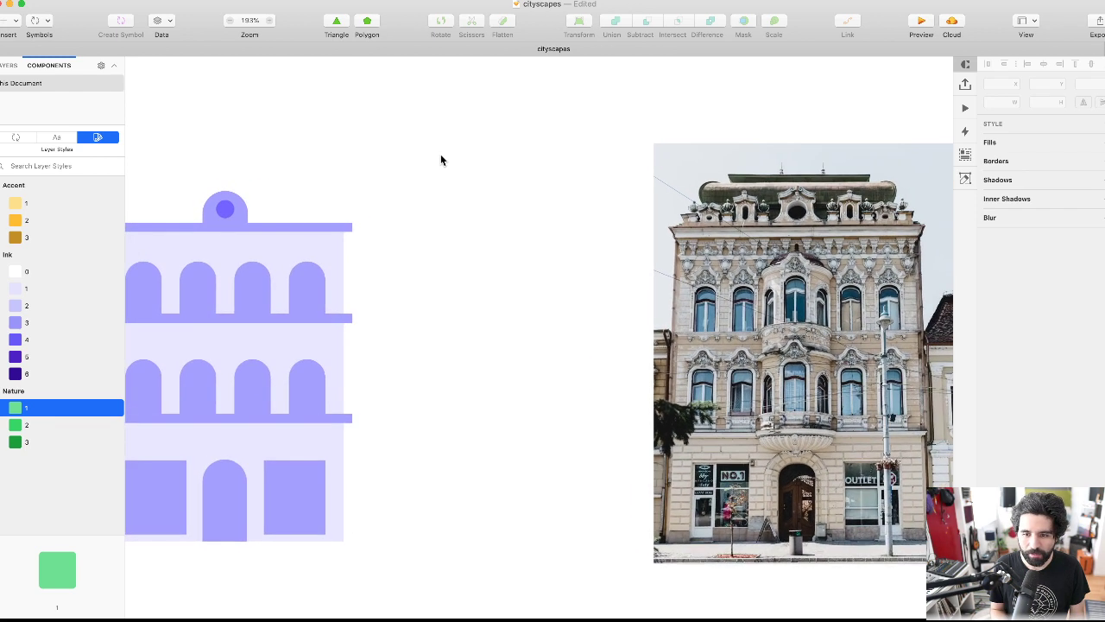
scroll(436, 164, left, 6)
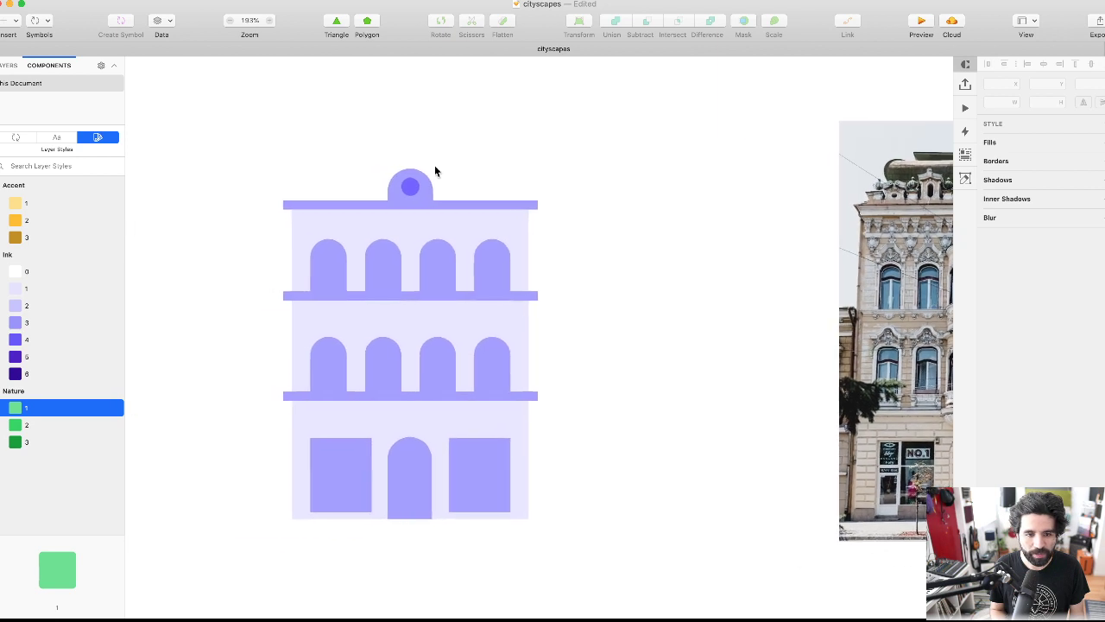
click(482, 227)
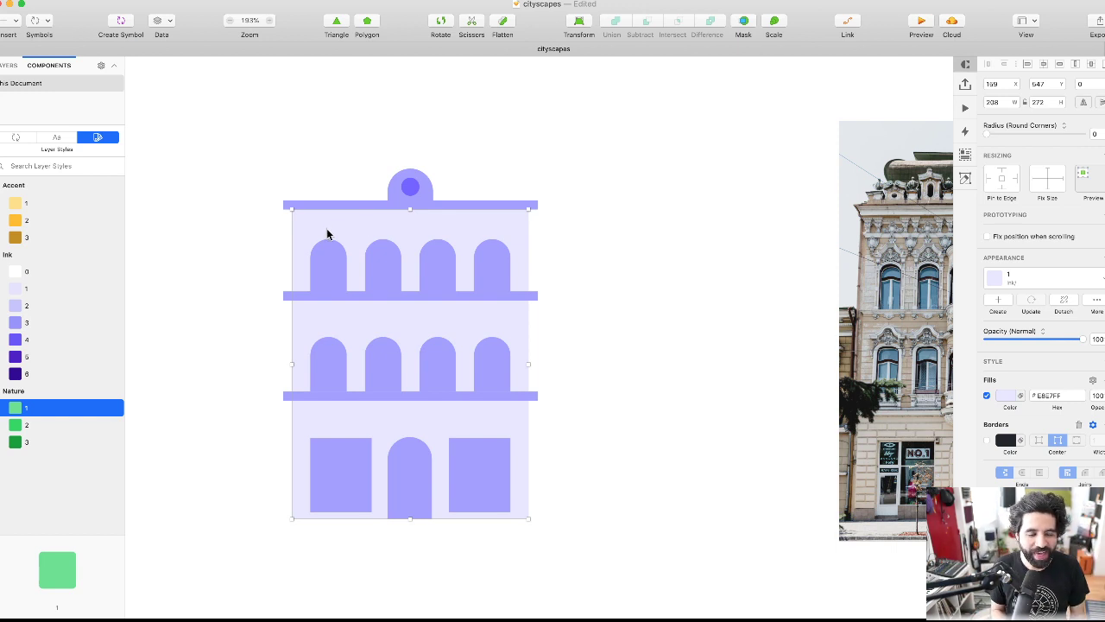
drag(323, 234, 575, 244)
drag(563, 250, 559, 251)
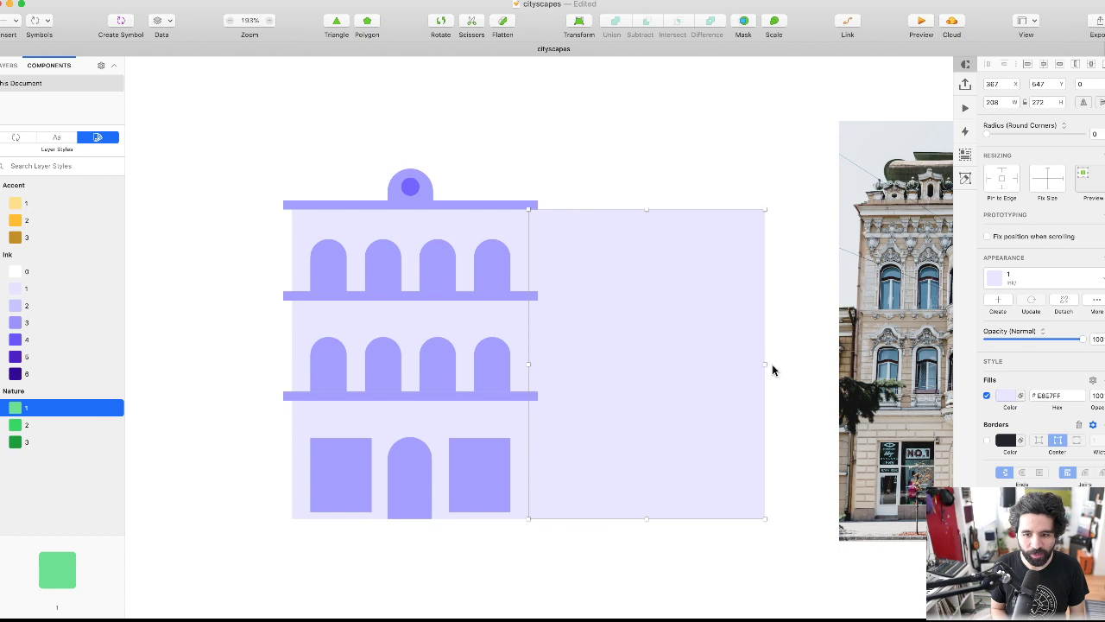
- Halve the width of the duplicated facade rectangle to 104
click(1003, 101)
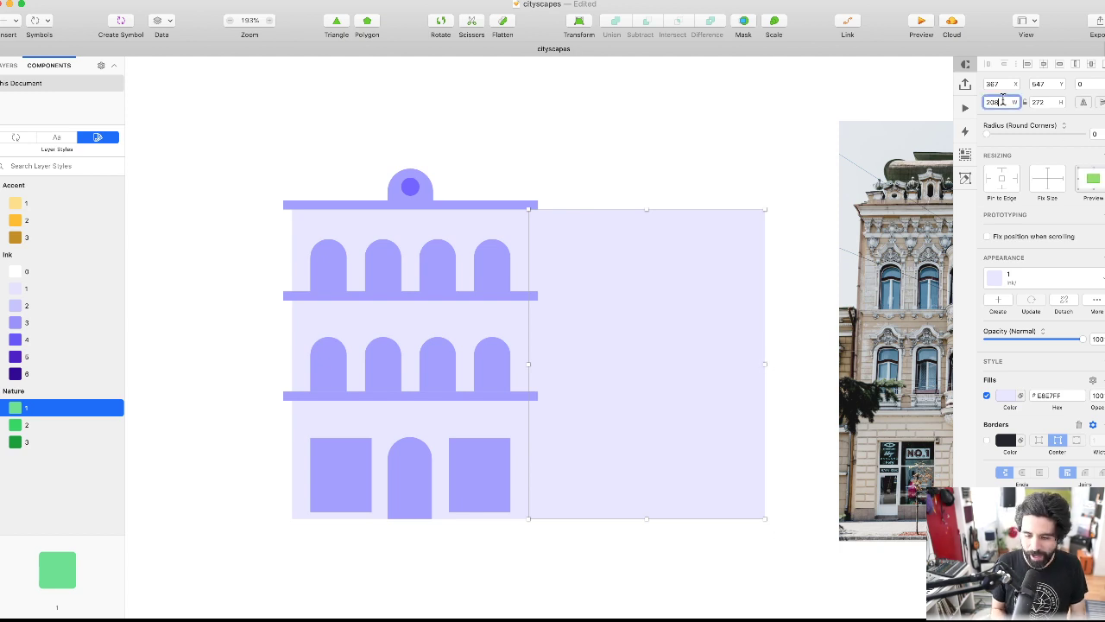
text(/2)
key(Return)
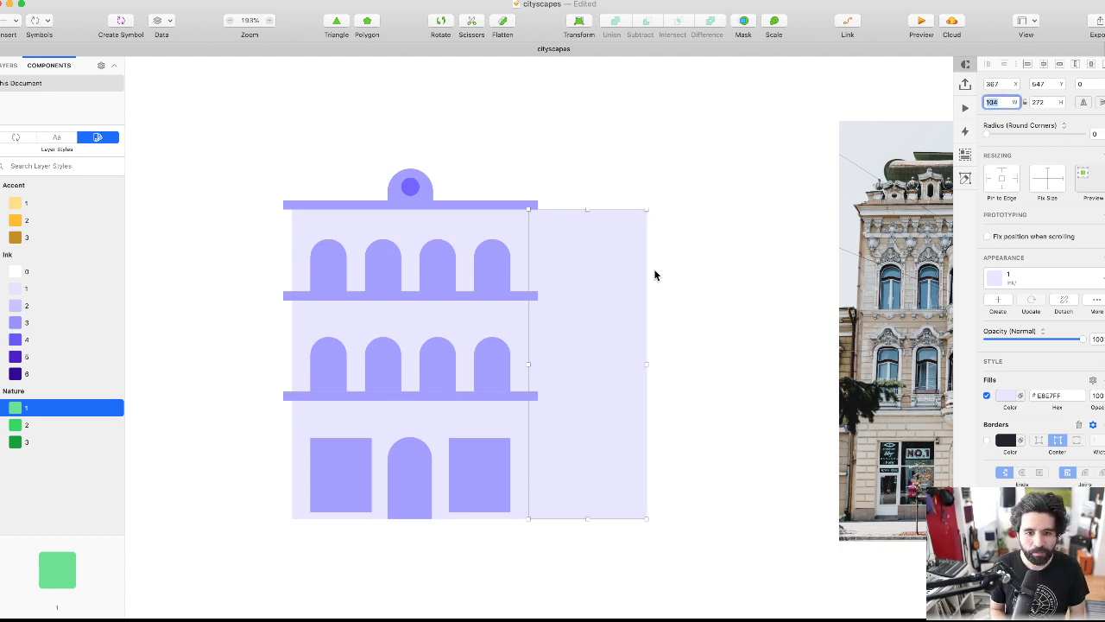
click(714, 263)
- Duplicate the roof ledge over the side extension and shorten the copy to 104 wide, starting at X 375 beside the original
click(522, 207)
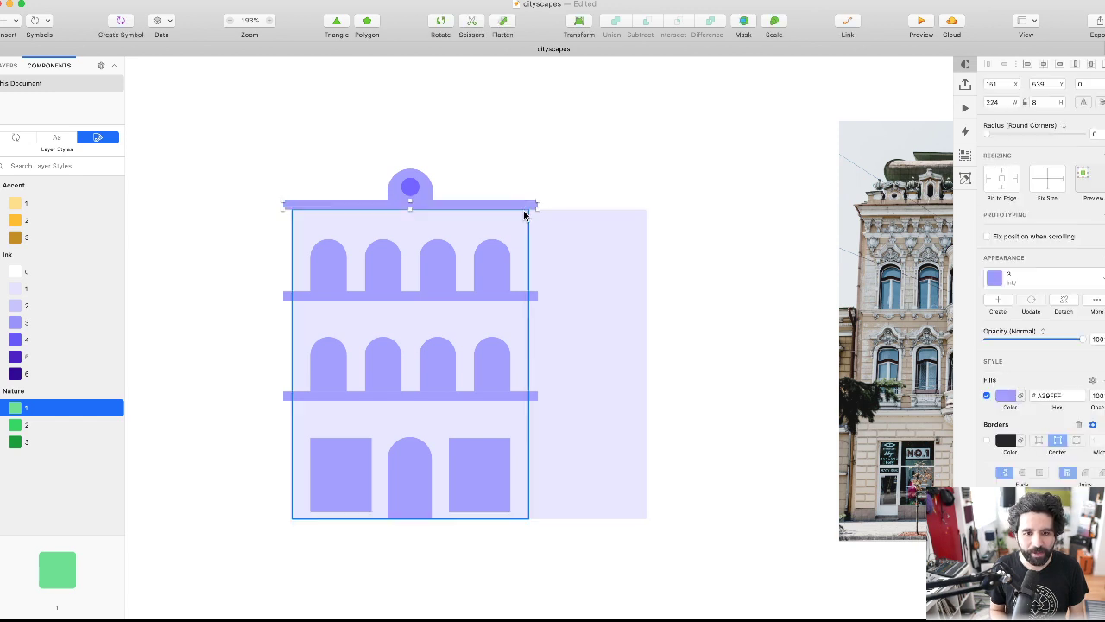
drag(505, 211, 615, 217)
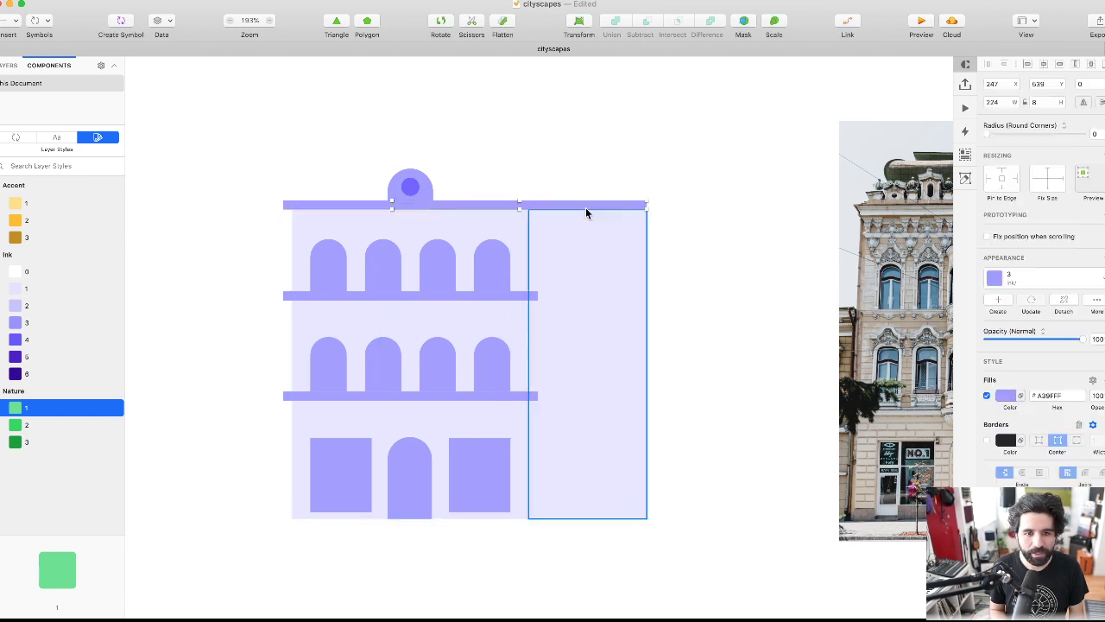
scroll(397, 207, up, 5)
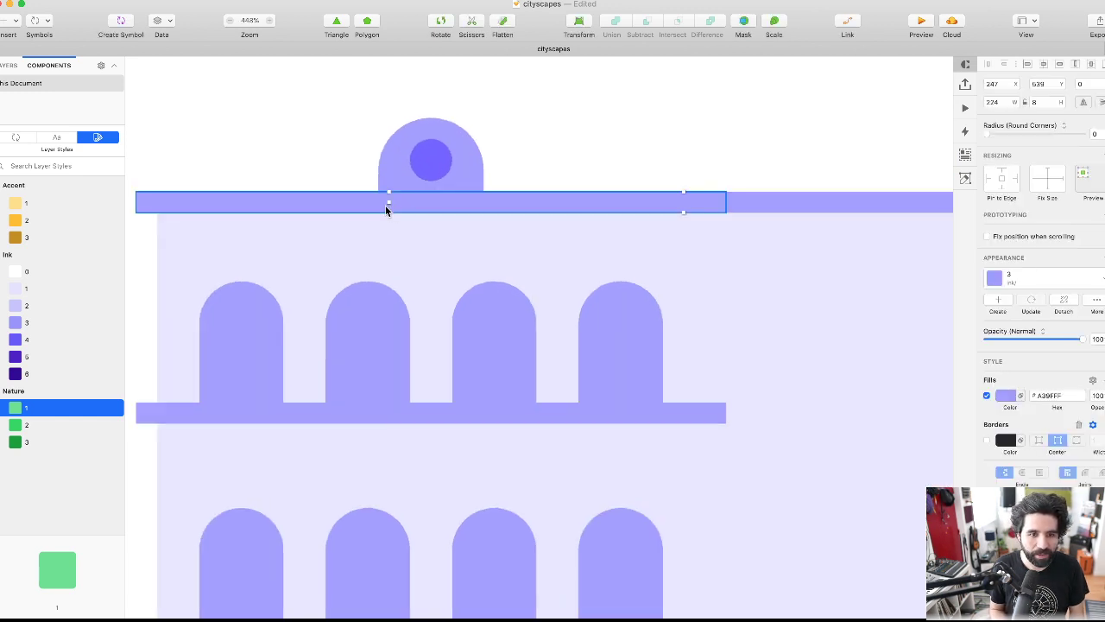
click(567, 104)
click(488, 210)
drag(388, 203, 723, 202)
scroll(723, 207, down, 5)
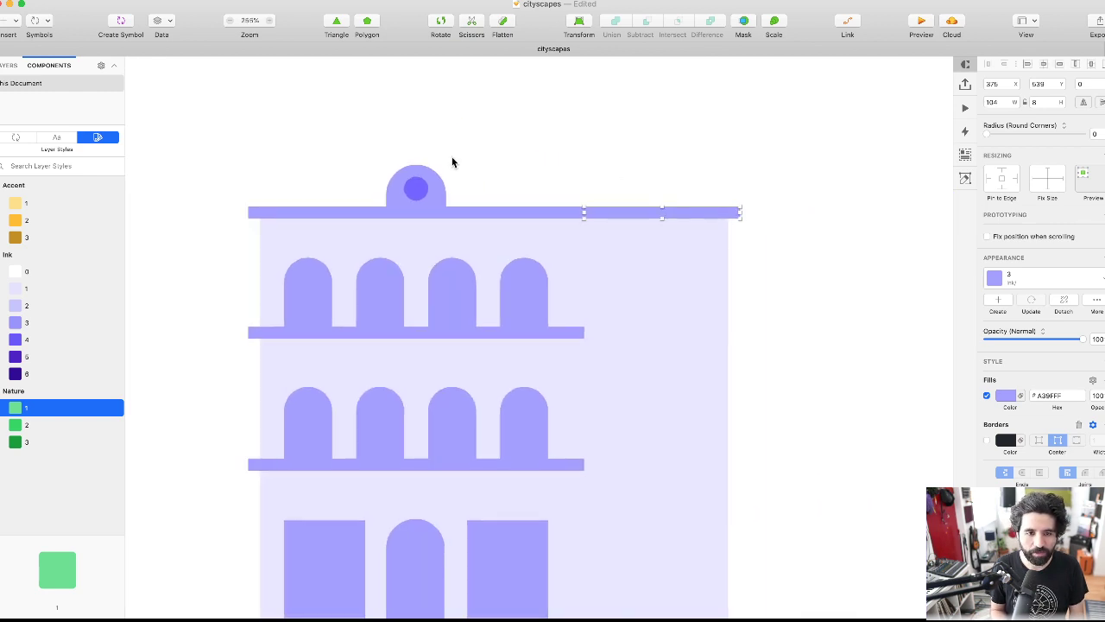
- Duplicate the roof dome and place the overlapping copy to its right at X 267
click(438, 181)
scroll(438, 180, up, 5)
drag(410, 173, 476, 175)
- Flatten the copied dome into an editable path
double_click(443, 177)
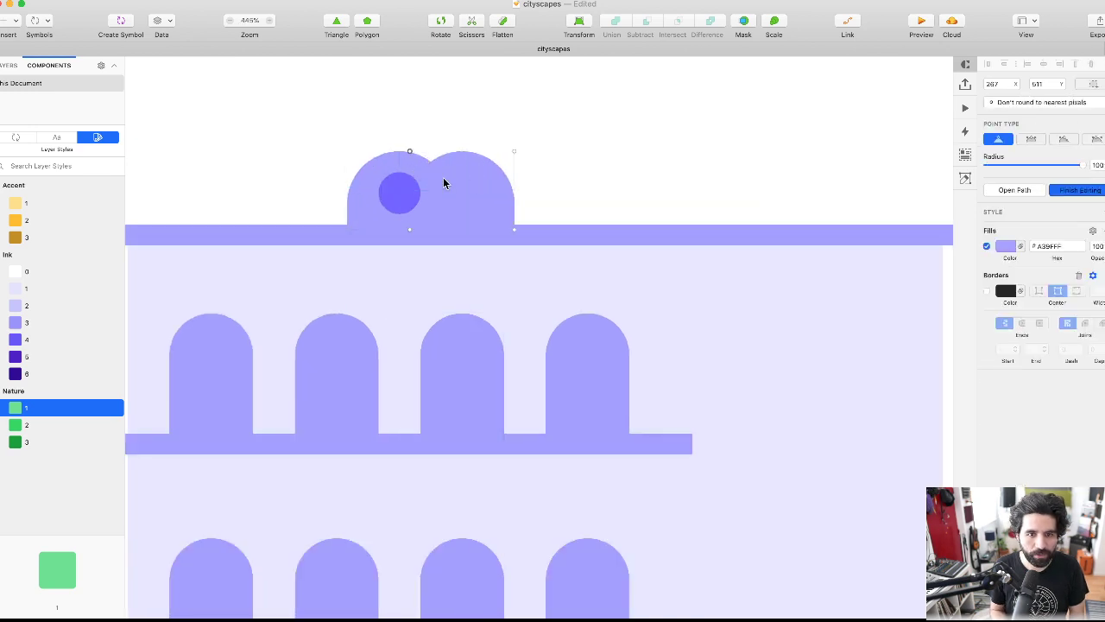
click(470, 170)
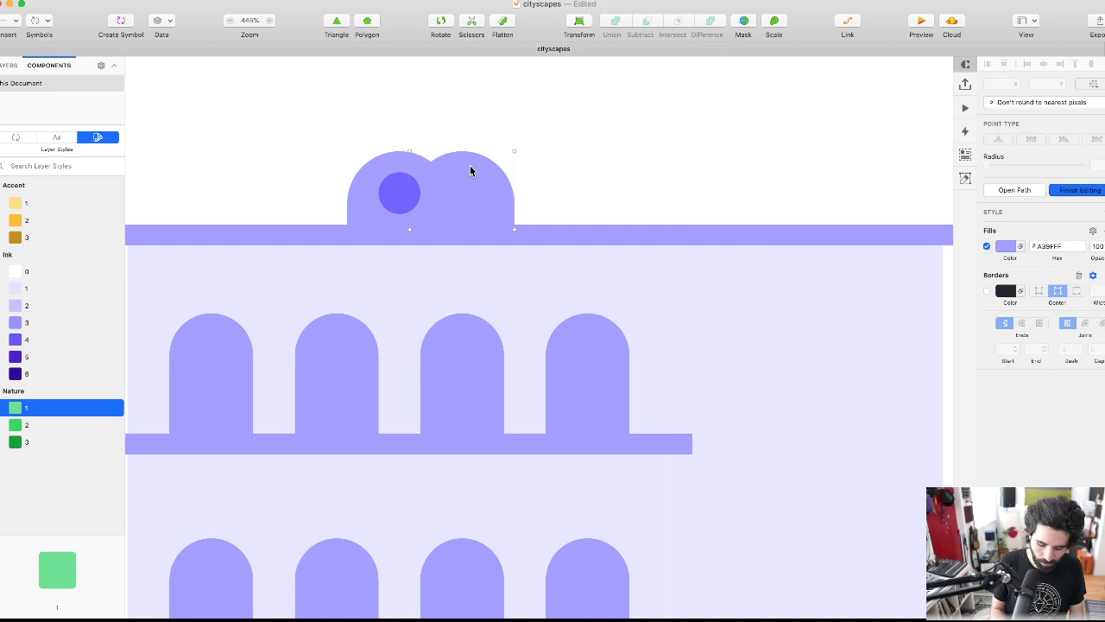
key(super+apostrophe)
text(flat)
key(Tab)
text(t)
key(Tab)
key(shift+Tab)
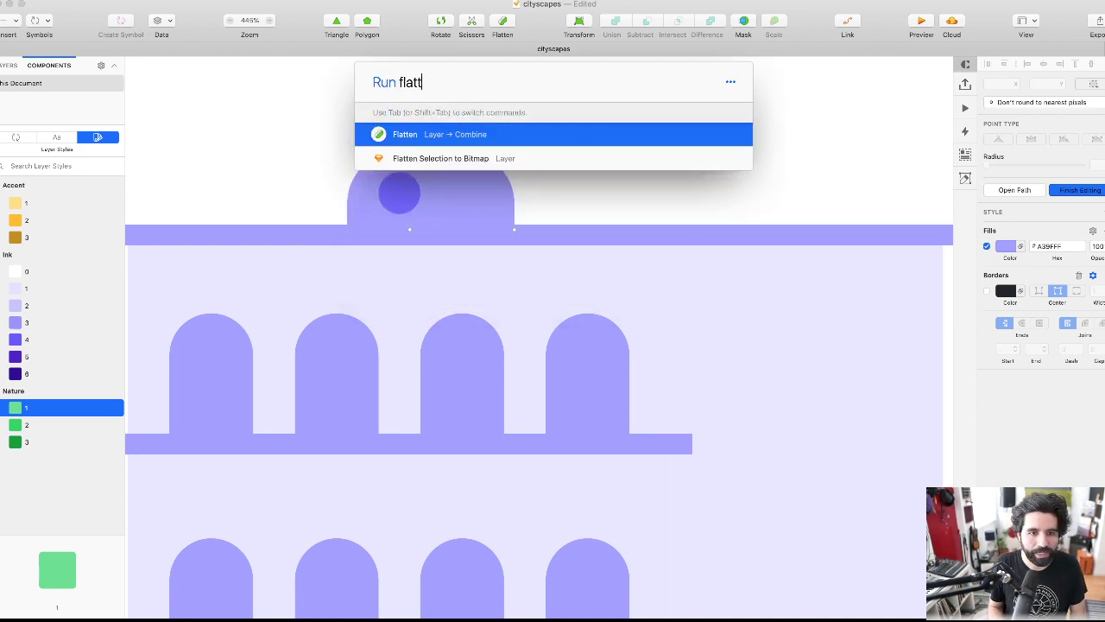
key(Return)
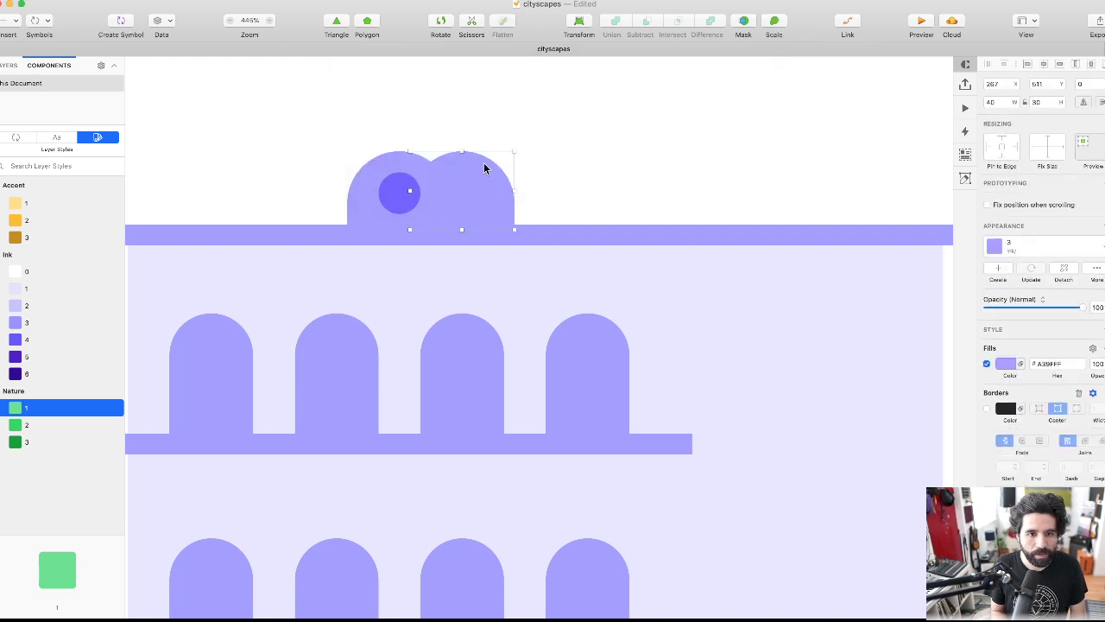
- Reshape the flattened dome by moving its upper-left curve point to the front dome's top centre and straightening the top edge between the domes
double_click(415, 175)
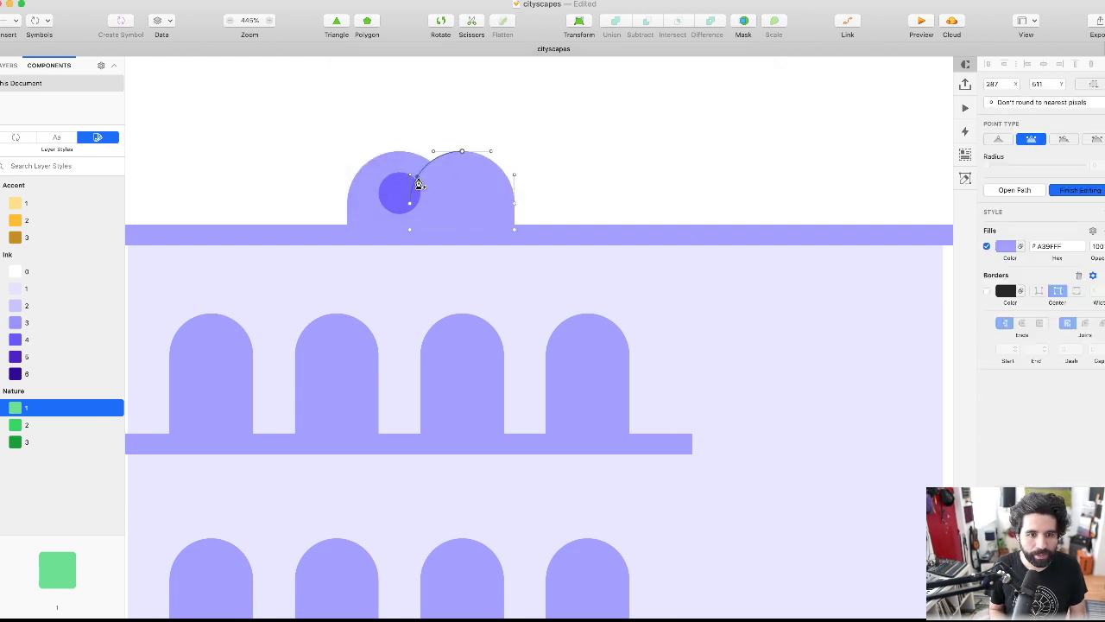
click(418, 182)
scroll(421, 184, up, 3)
drag(418, 181, 377, 121)
key(Delete)
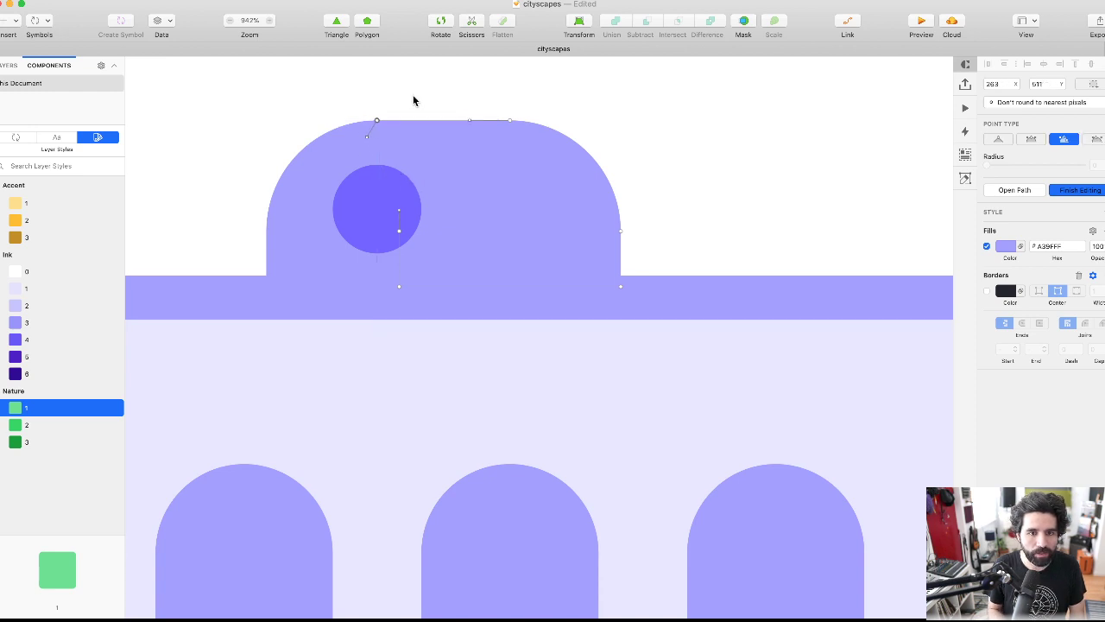
click(469, 121)
key(Delete)
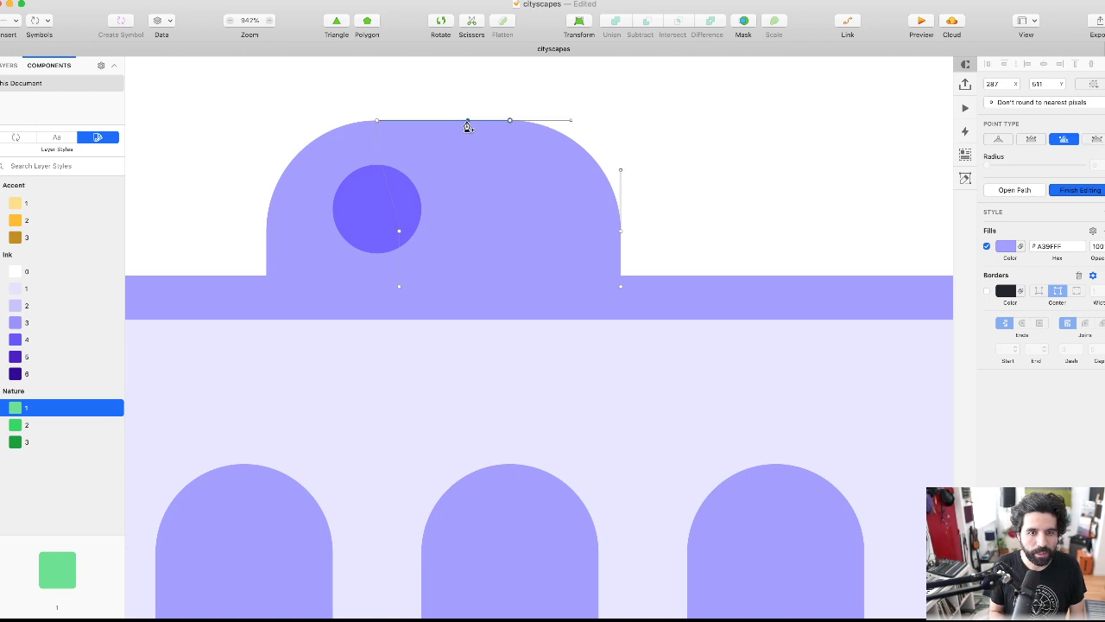
key(Return)
key(super+minus)
scroll(629, 94, down, 5)
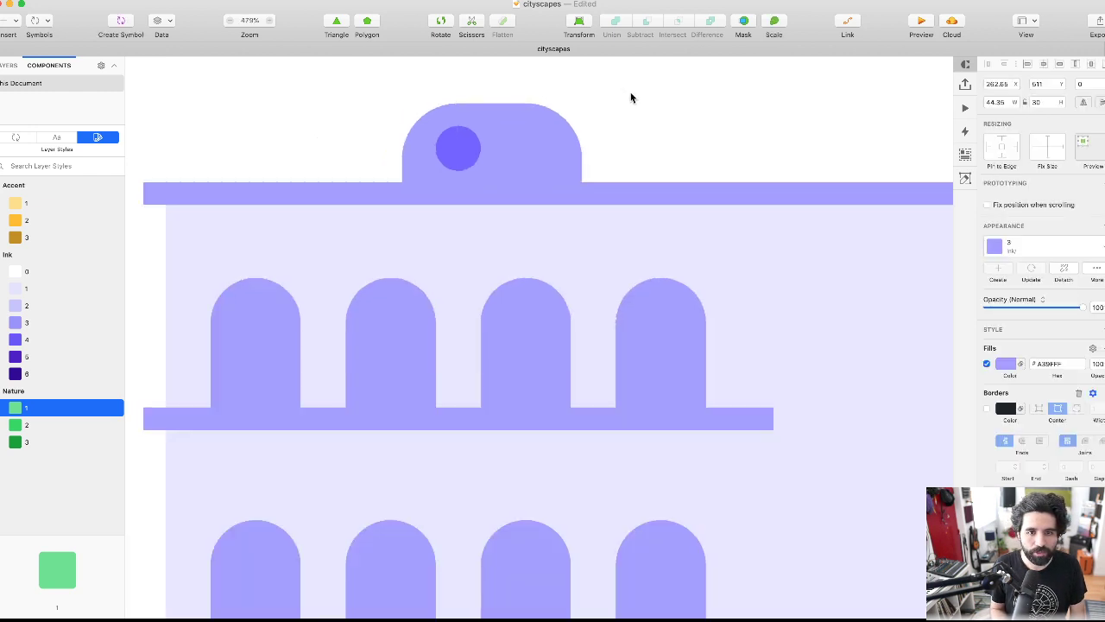
- Apply the Ink 2 layer style to the side extension wall
scroll(629, 94, right, 2)
click(641, 300)
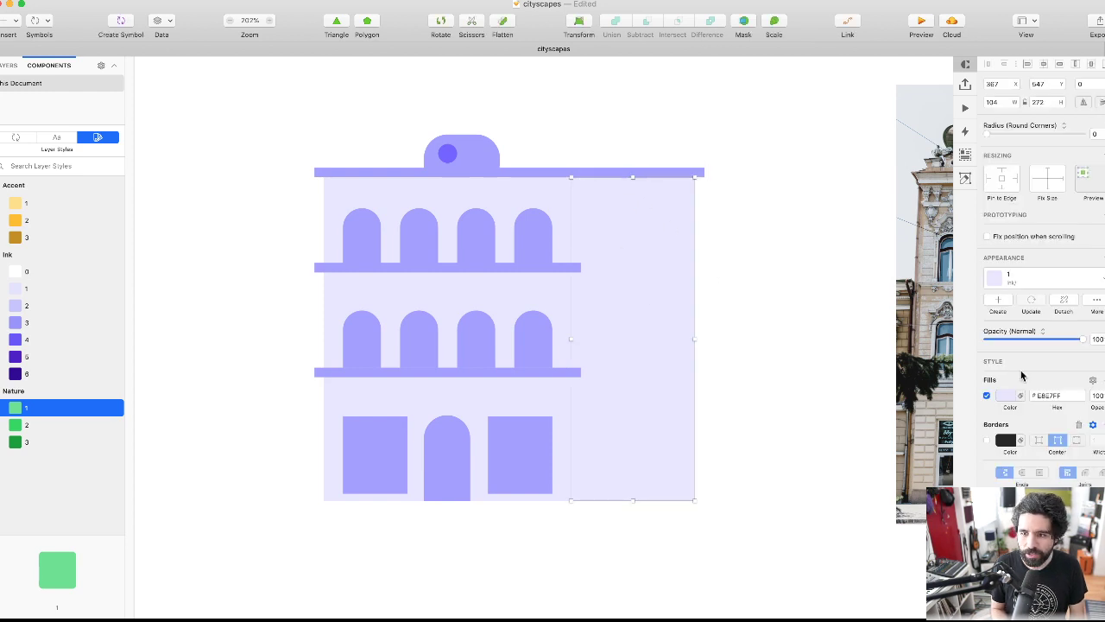
click(1061, 278)
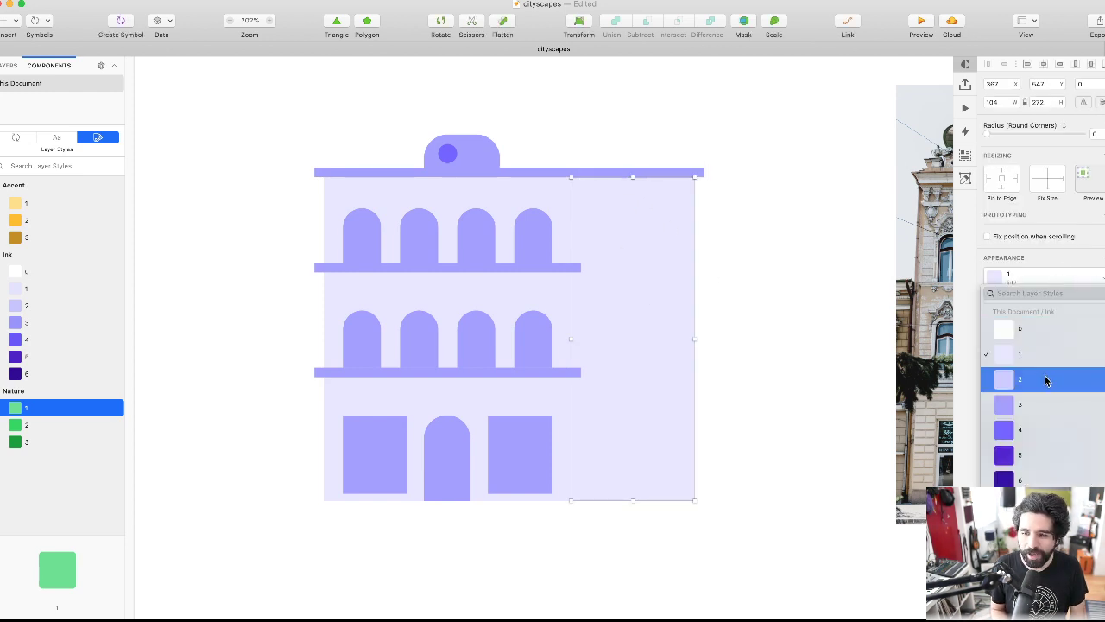
click(1046, 377)
- Apply the Ink 4 layer style to the side roof ledge and duplicate it in line with the two lower ledges
click(639, 175)
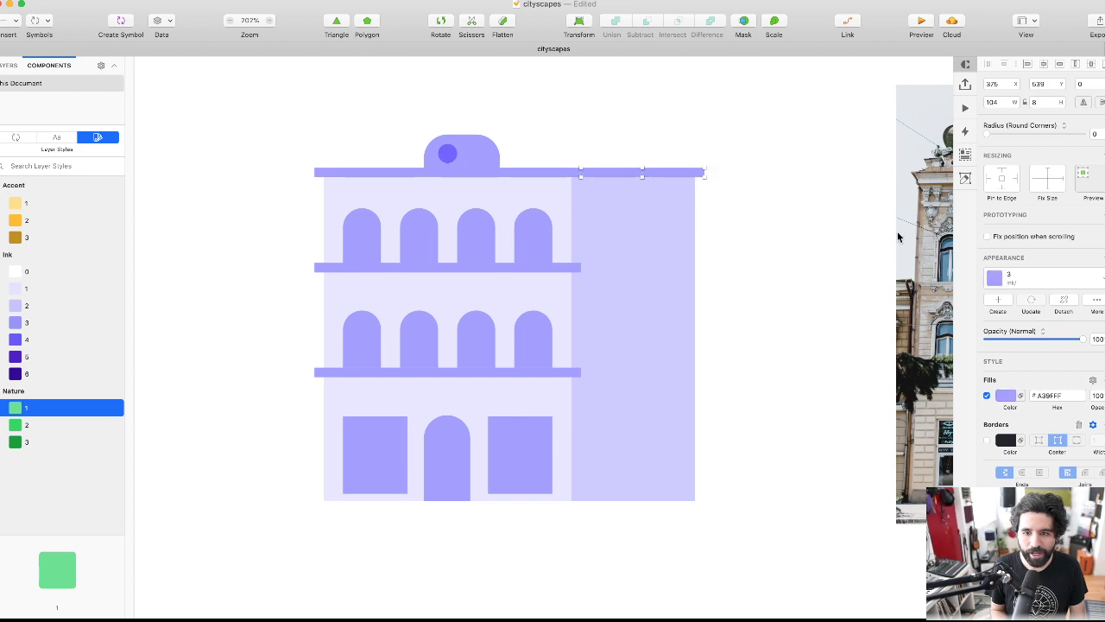
click(1042, 285)
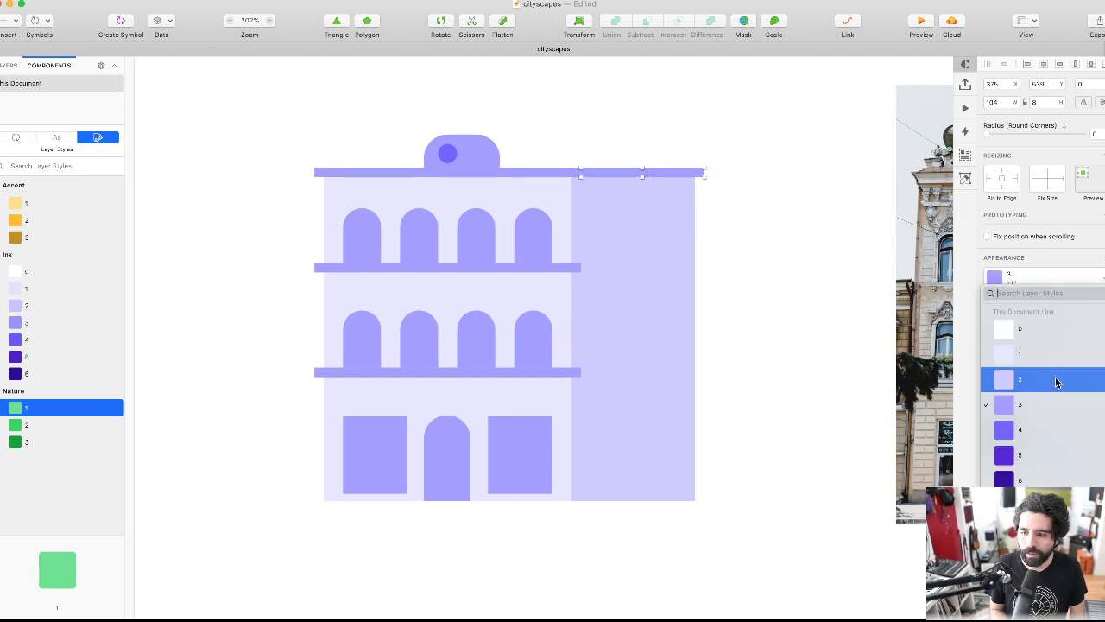
click(1057, 426)
drag(641, 173, 623, 373)
click(718, 323)
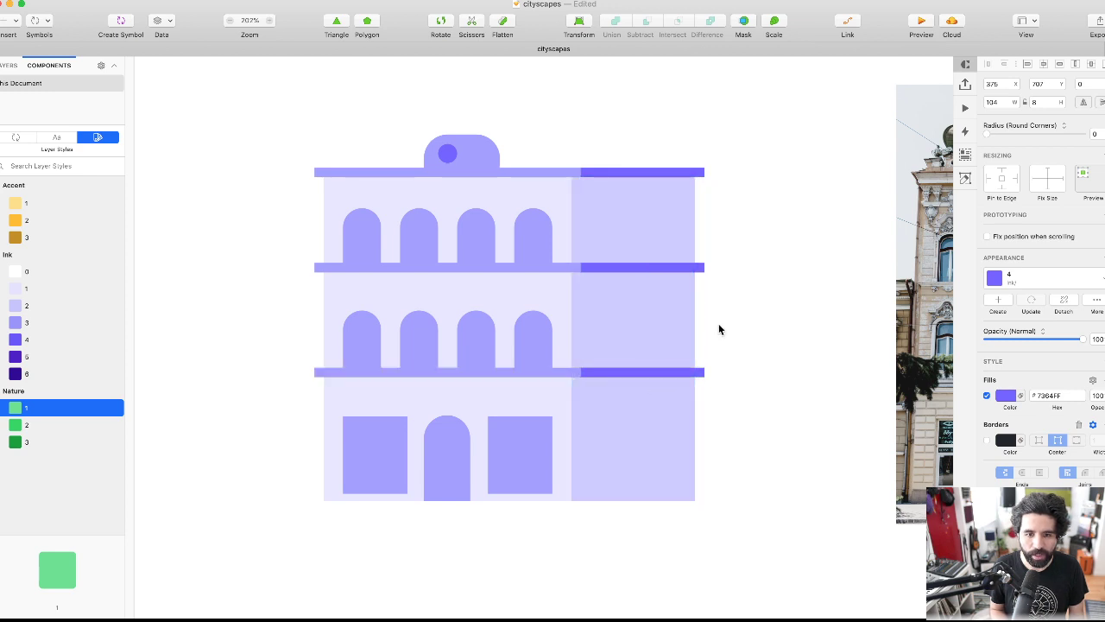
- Apply the Ink 4 layer style to all eight arched windows and both ground-floor shop windows
click(544, 249)
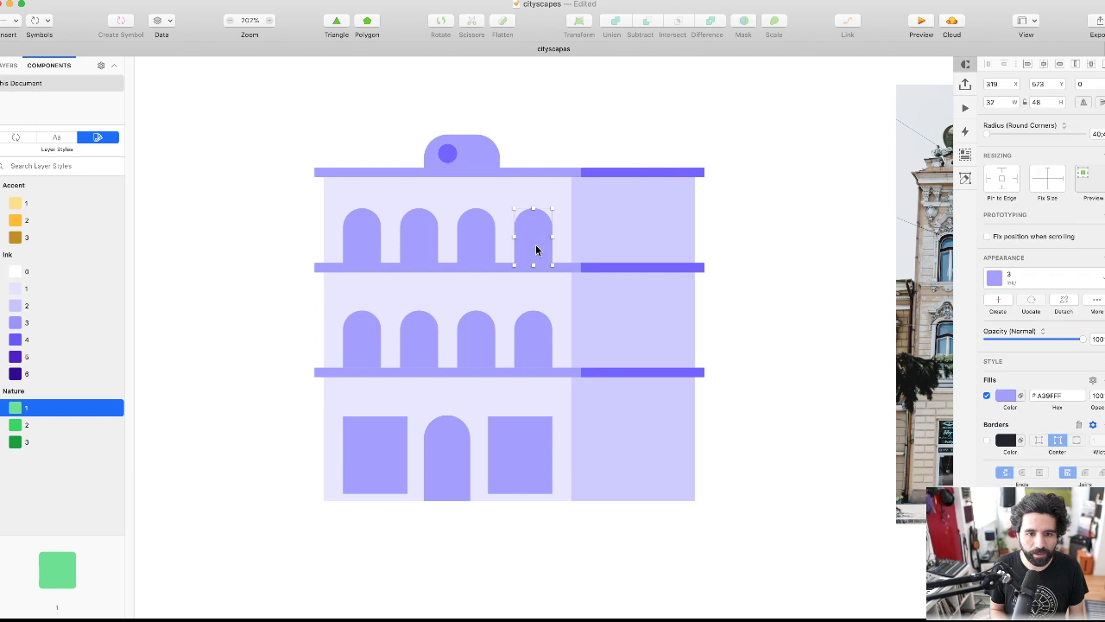
shift+click(377, 241)
shift+click(362, 338)
shift+click(434, 340)
shift+click(494, 344)
shift+click(544, 346)
shift+click(535, 454)
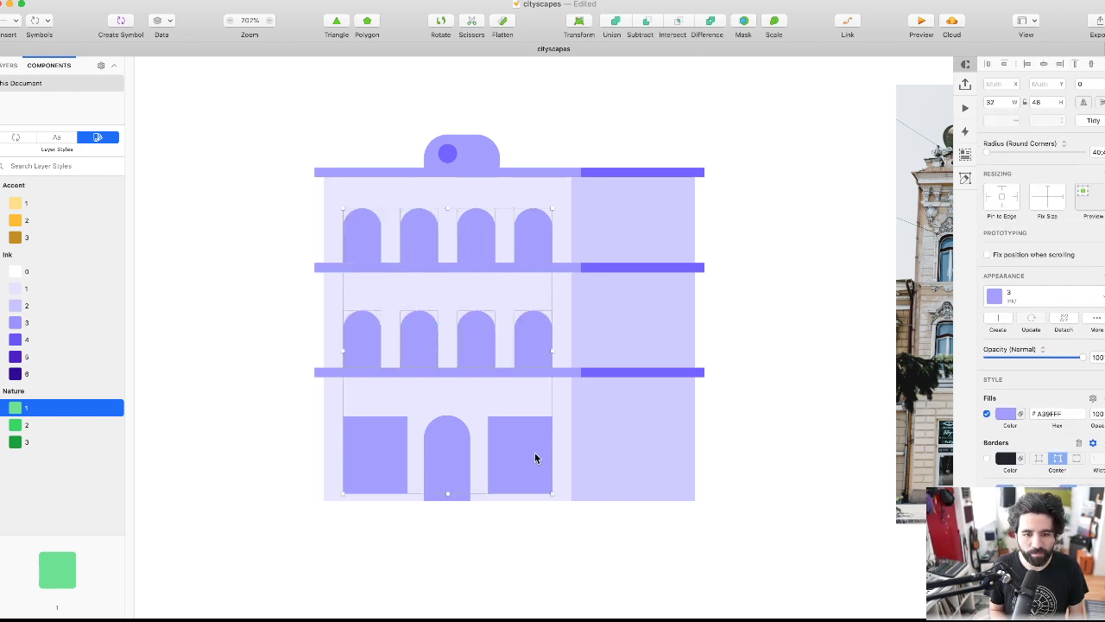
click(1058, 295)
click(1052, 446)
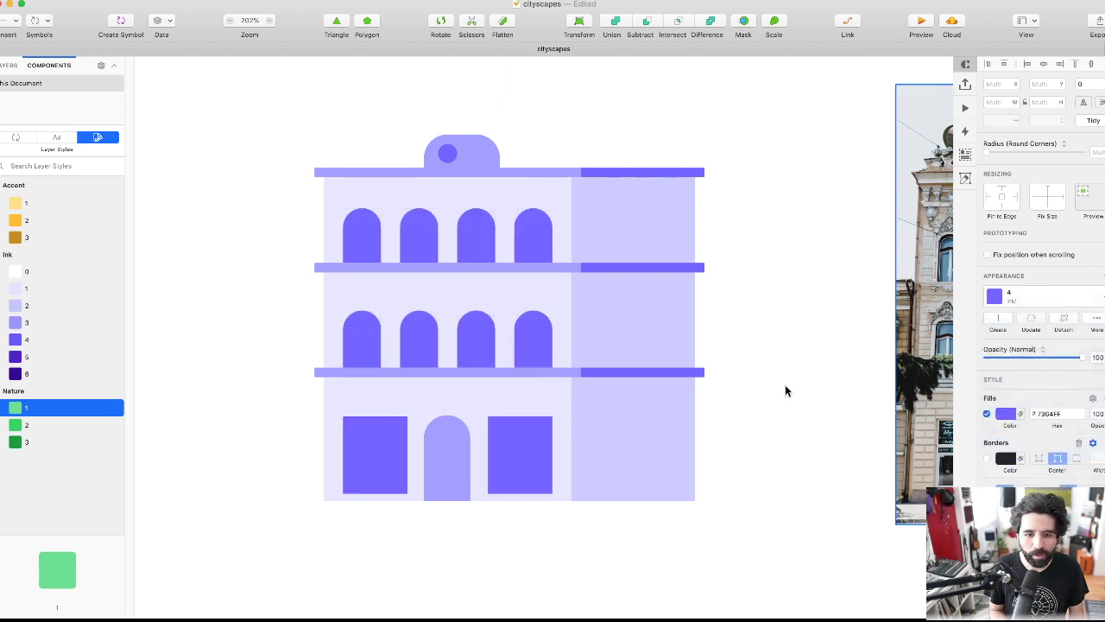
click(764, 334)
- Apply the Ink 4 layer style to the arched entrance door
scroll(764, 335, down, 3)
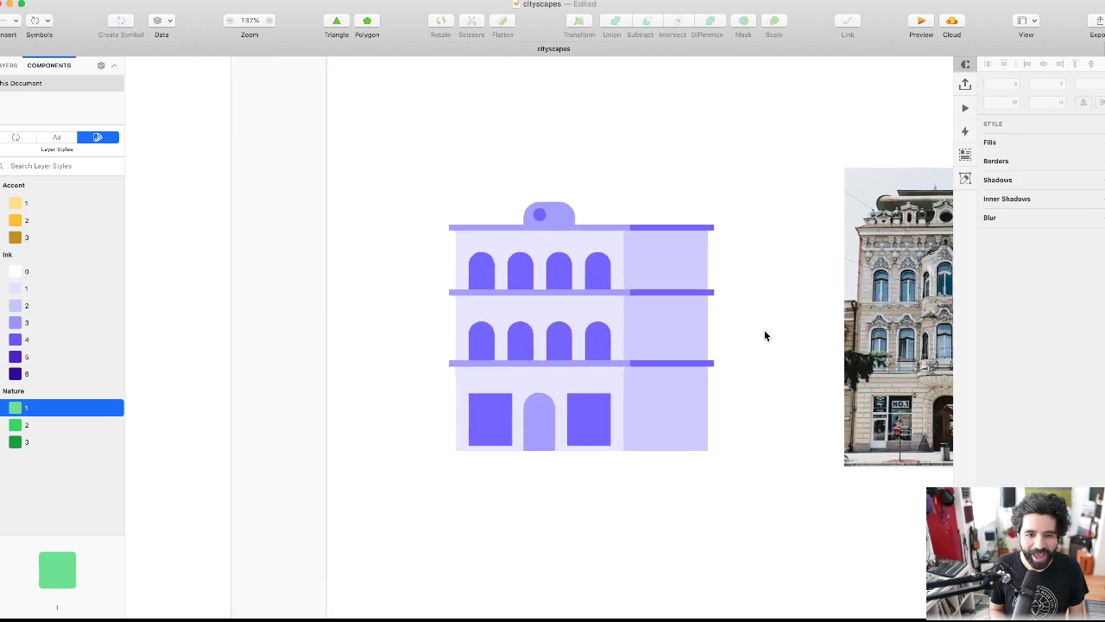
click(545, 438)
click(1058, 278)
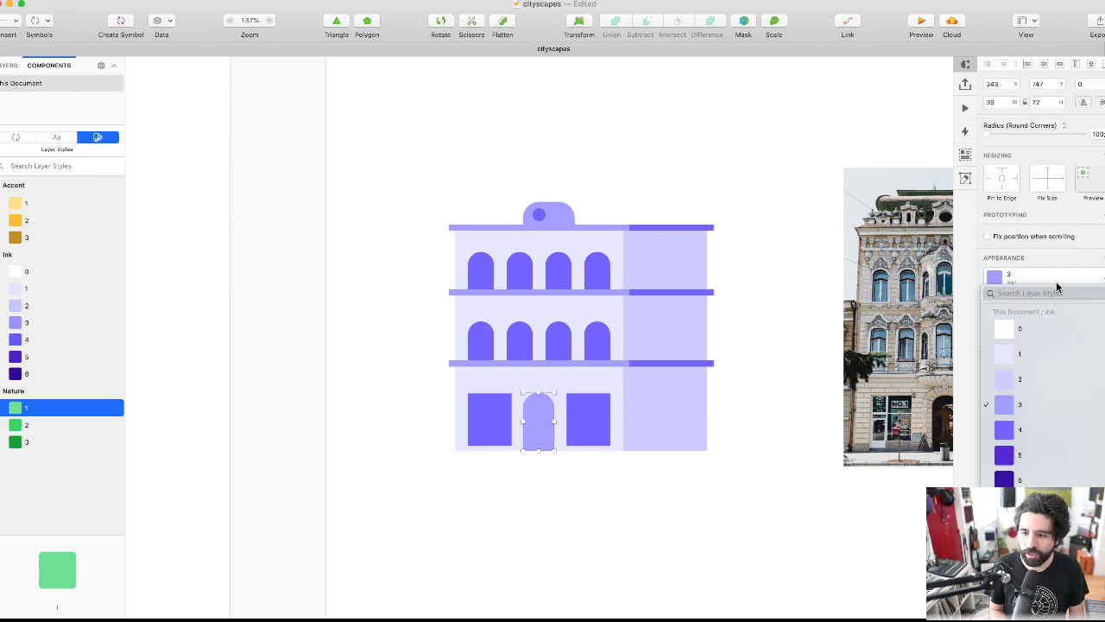
click(1041, 427)
click(756, 332)
scroll(553, 207, up, 3)
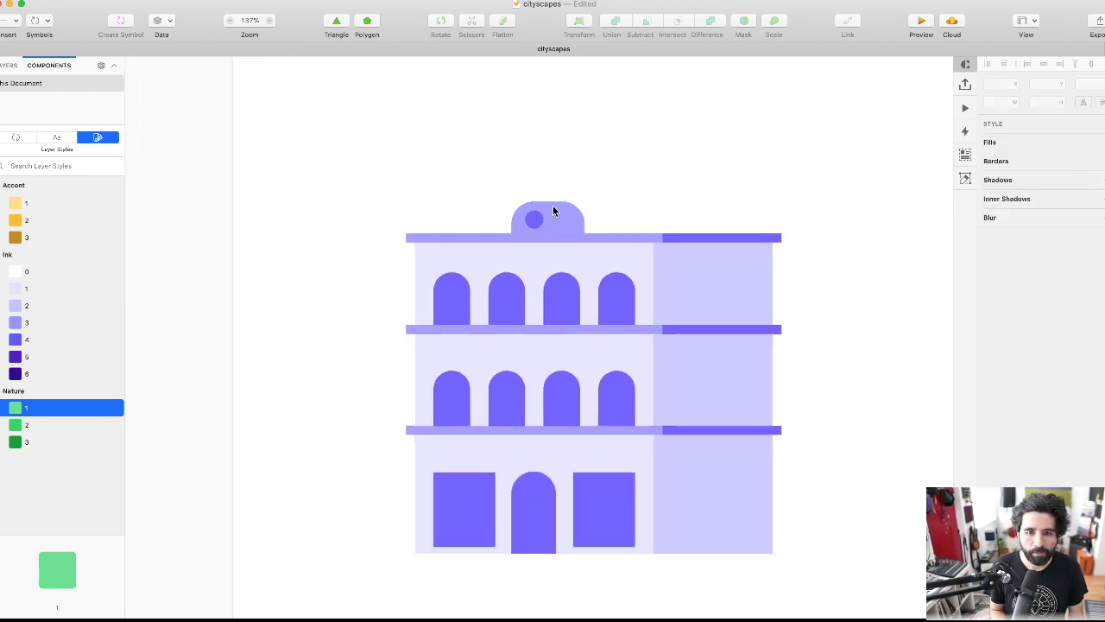
- Apply the Ink 4 layer style to the dome's side shape and place it behind the front dome
click(533, 219)
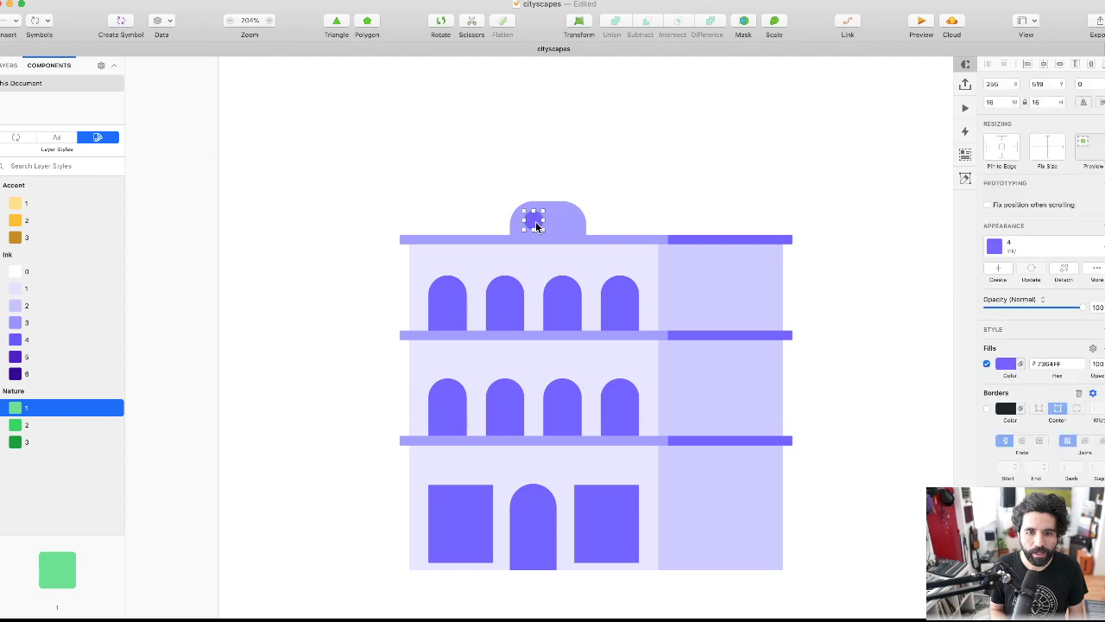
click(569, 297)
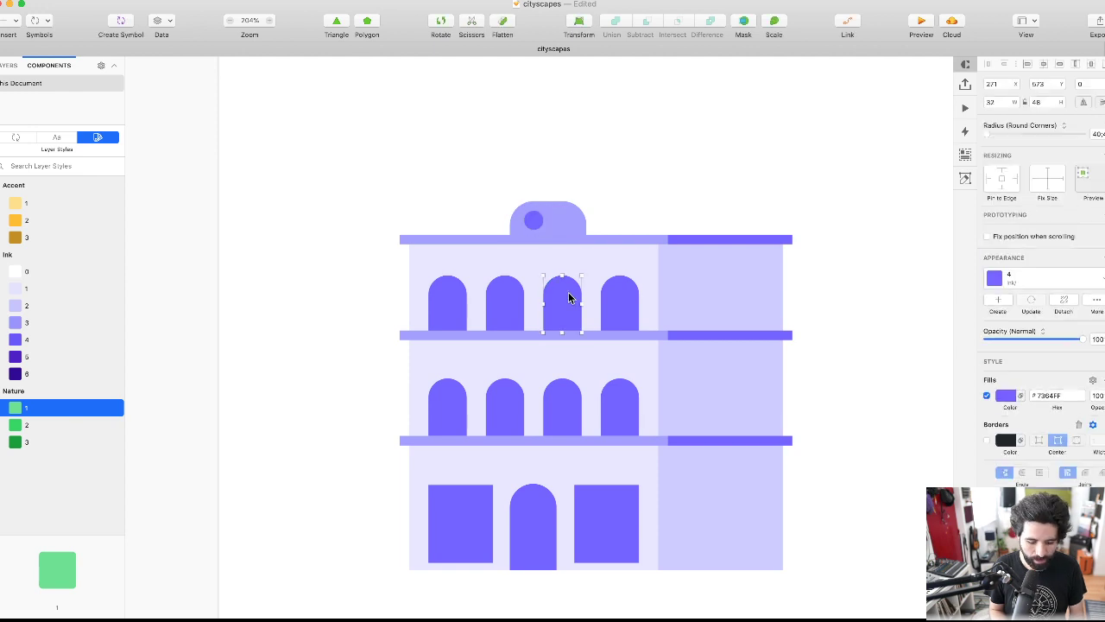
click(537, 223)
click(579, 220)
click(1045, 246)
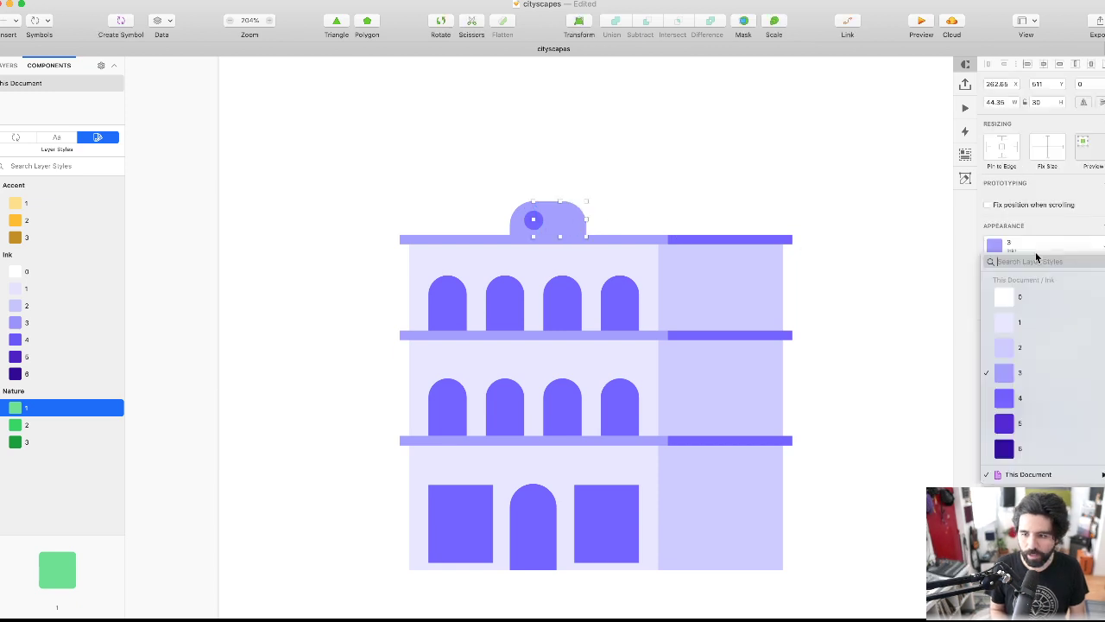
click(1056, 392)
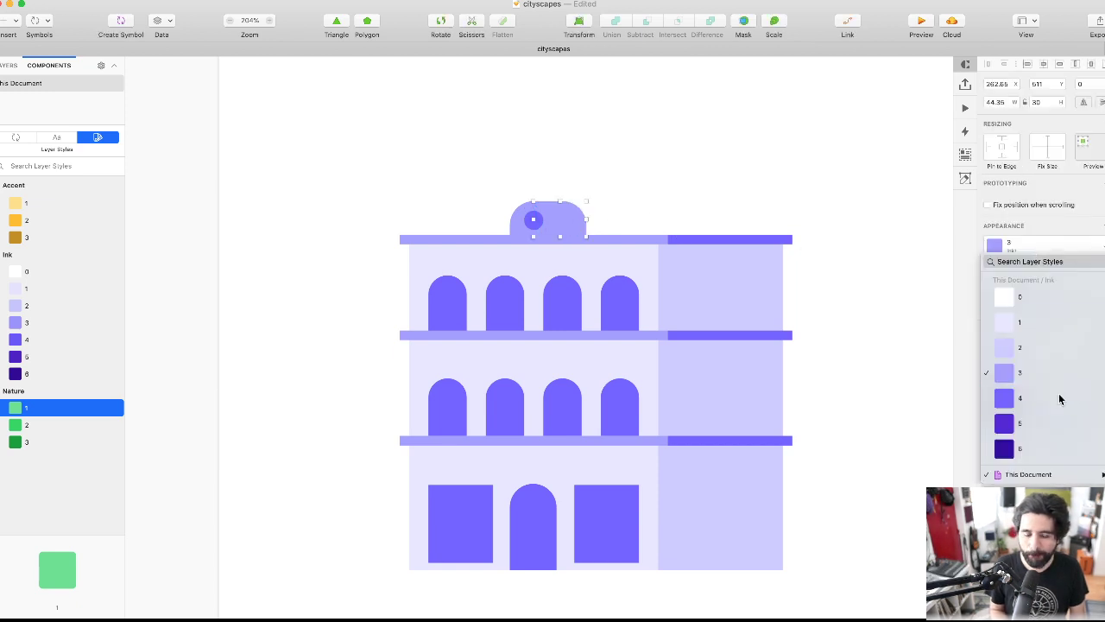
click(646, 138)
click(569, 227)
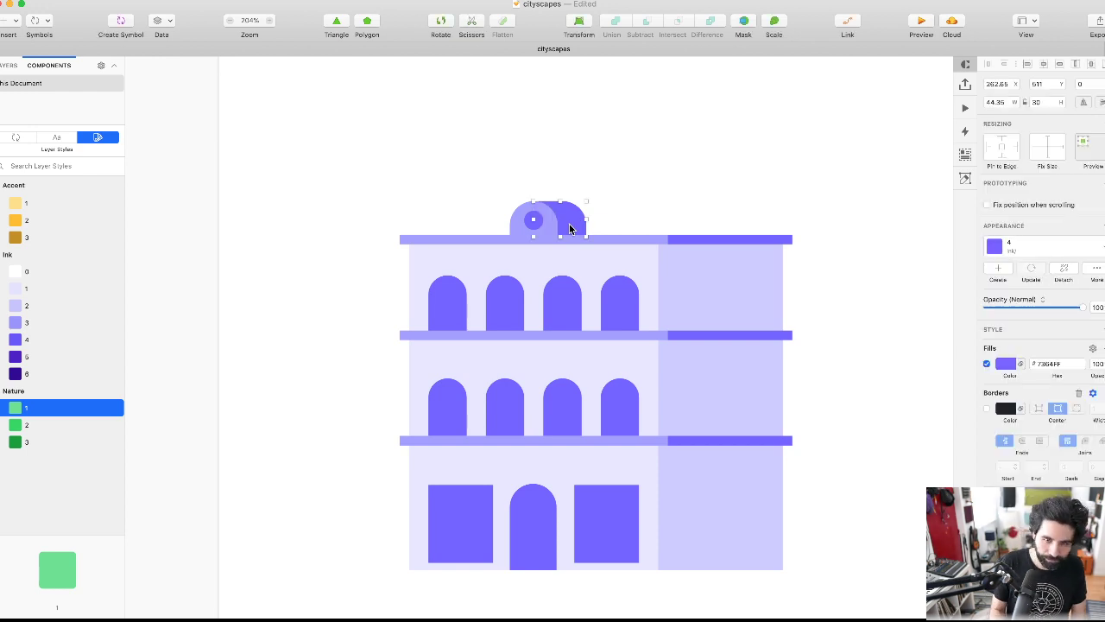
click(703, 163)
- Compare the building illustration with the reference photo, examining the roofline and facade details
scroll(692, 154, right, 3)
scroll(593, 169, right, 1)
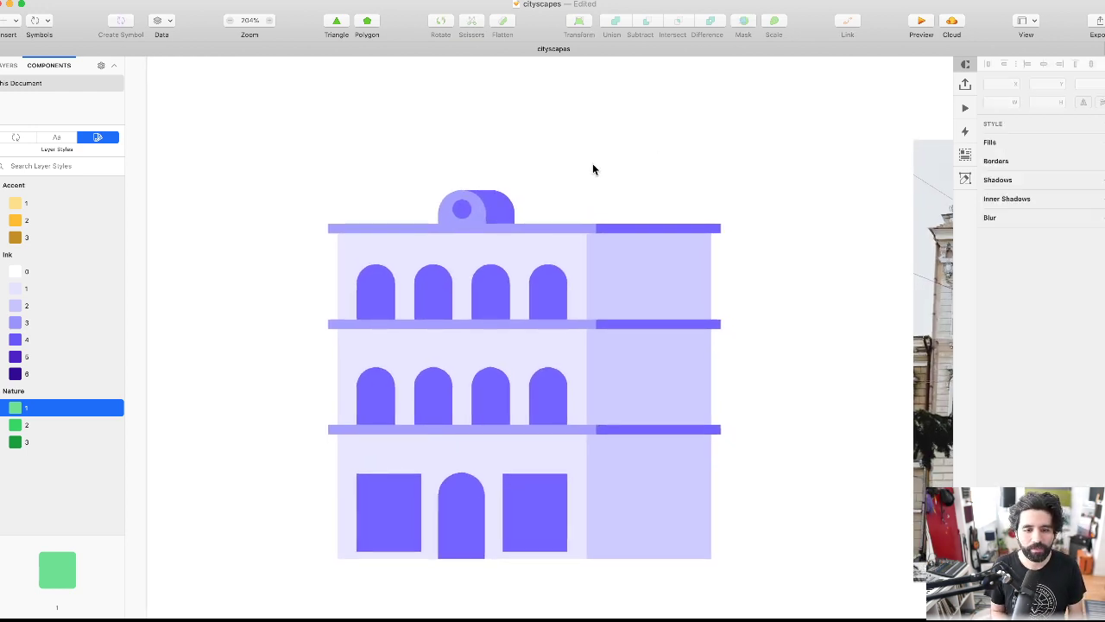
scroll(593, 167, down, 3)
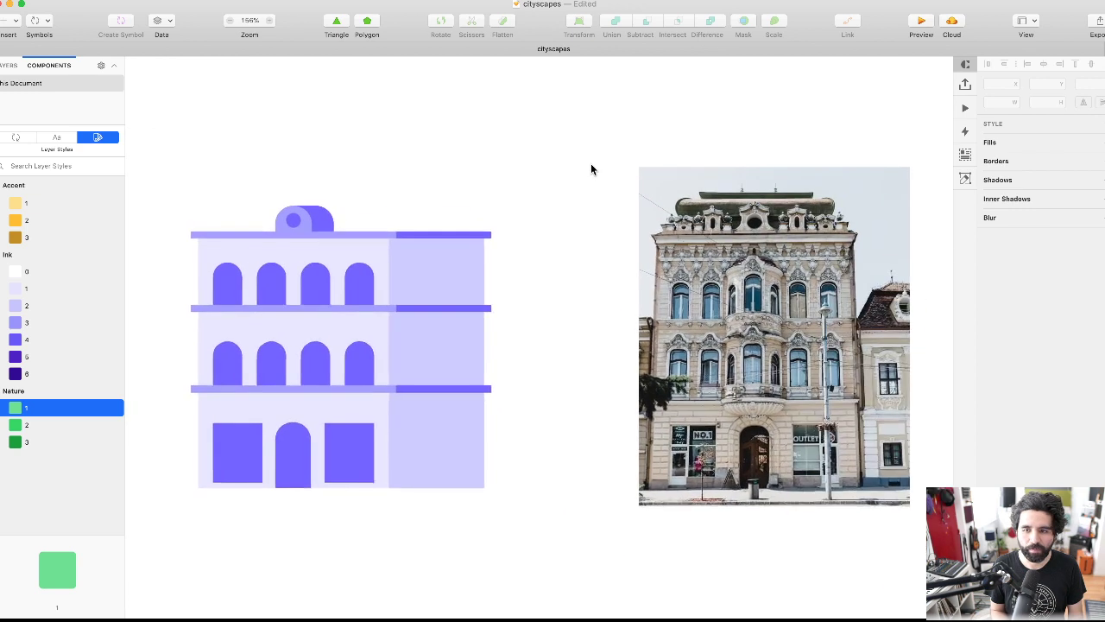
scroll(441, 171, up, 2)
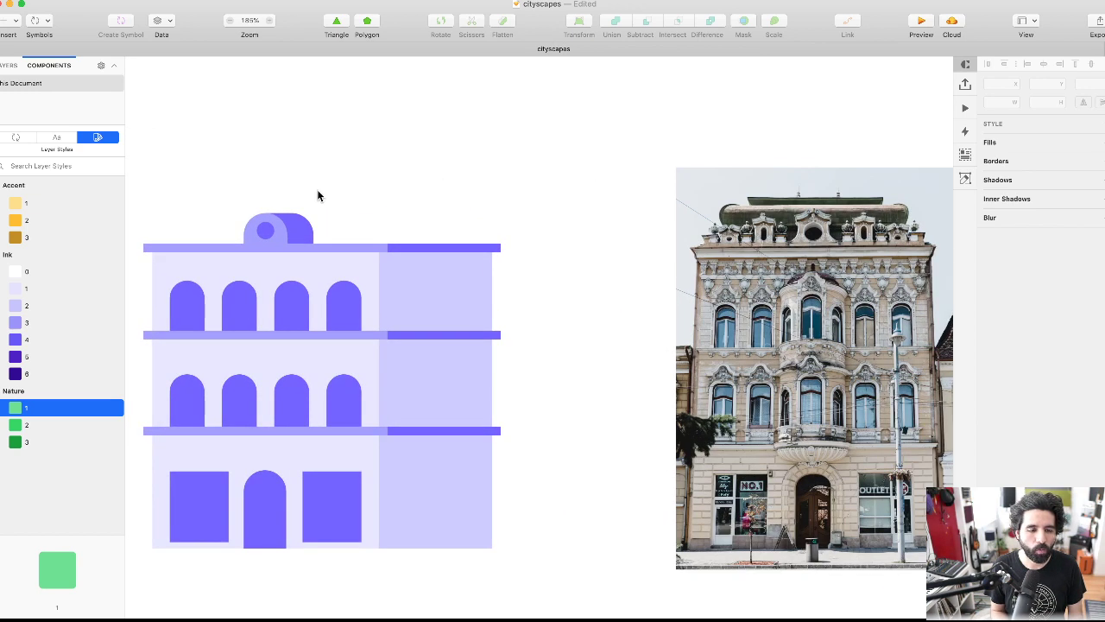
scroll(317, 189, up, 3)
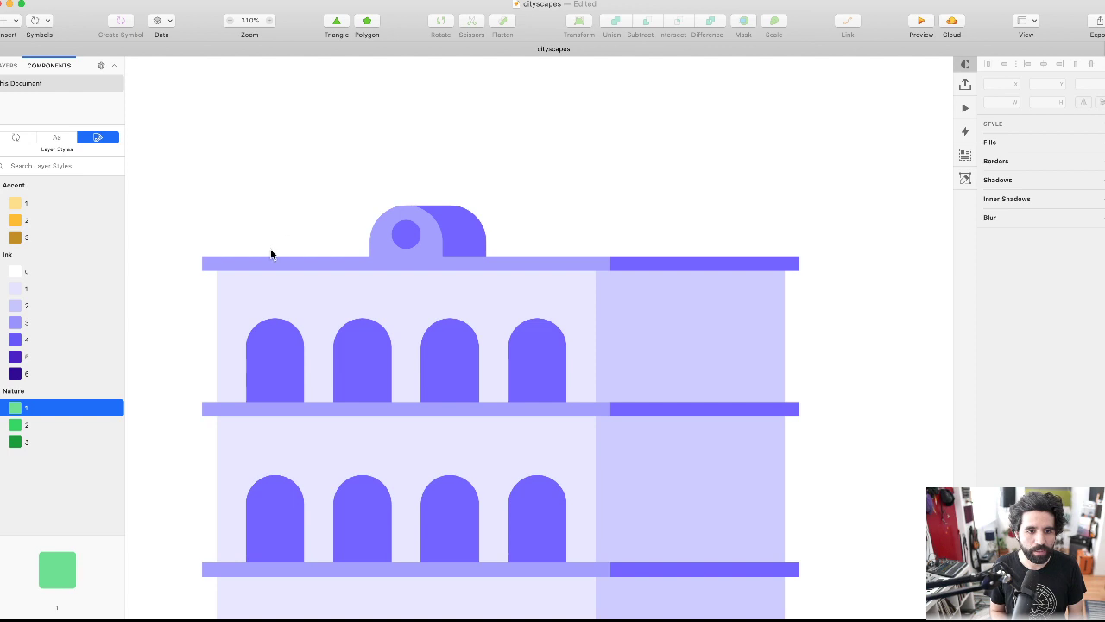
scroll(442, 223, down, 3)
scroll(442, 223, right, 3)
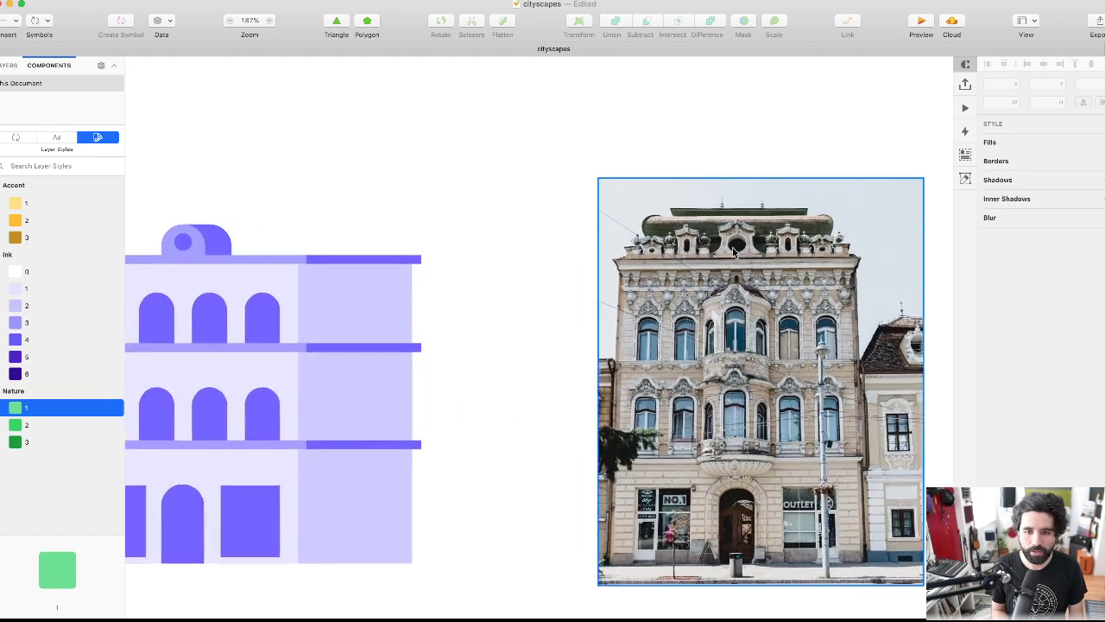
scroll(648, 245, left, 5)
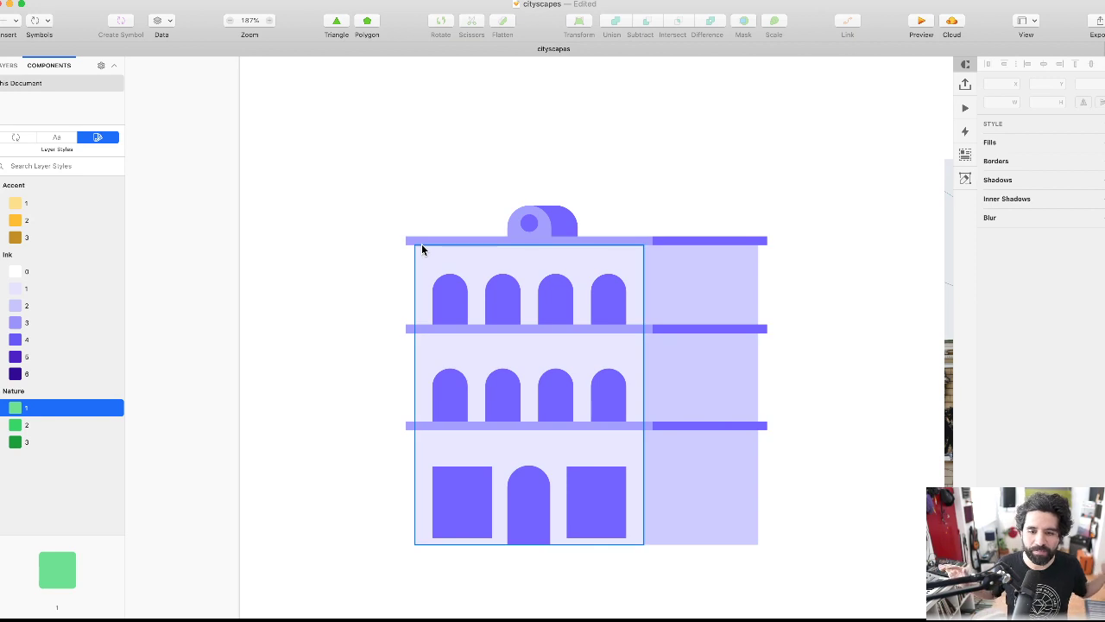
- Copy two of the top-floor arched windows onto the side extension and apply the Ink 5 layer style to them
click(604, 304)
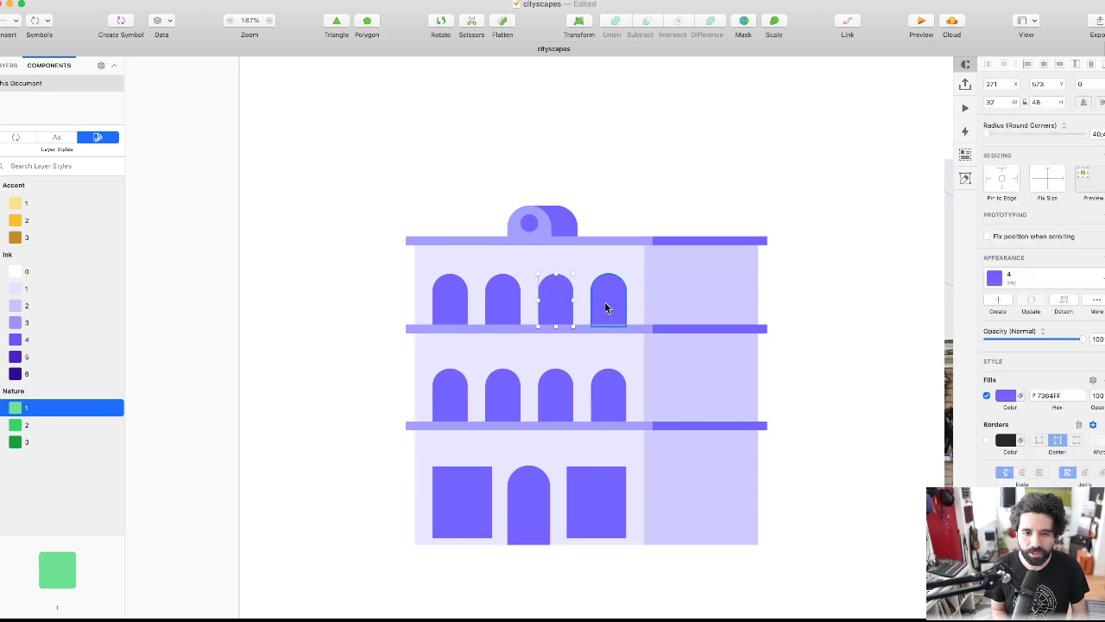
drag(600, 306, 723, 313)
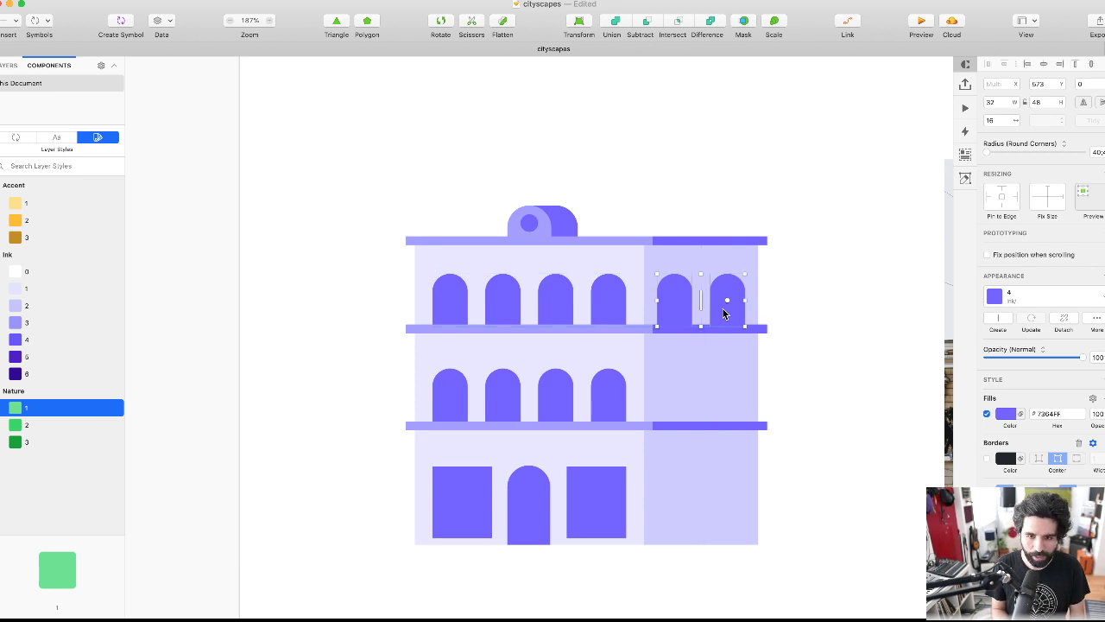
click(1030, 300)
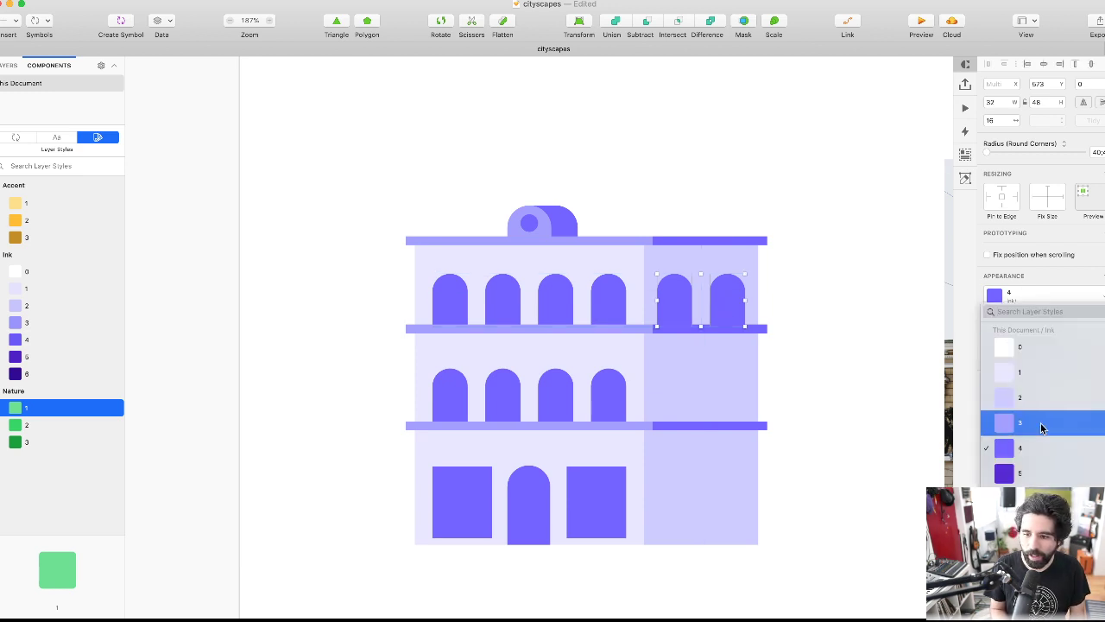
click(671, 345)
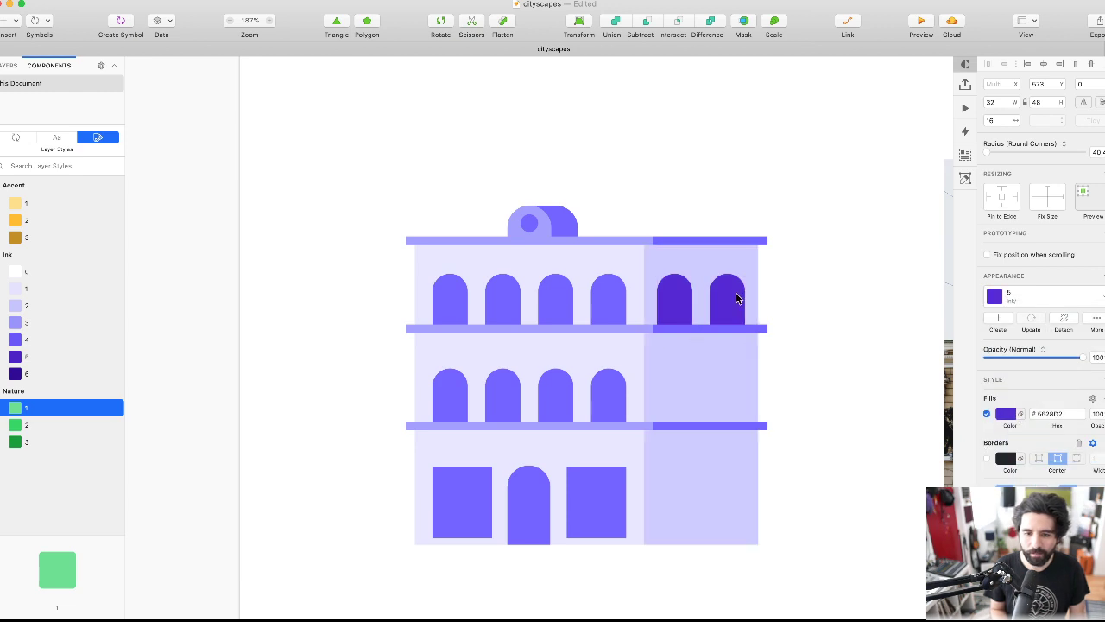
- Duplicate the pair of dark arched side windows onto the side extension's middle floor, level with the front windows
drag(719, 303, 719, 399)
click(606, 380)
click(554, 384)
- Copy a ground-floor shop window onto the side extension, centred there, and apply the Ink 5 layer style
click(590, 502)
drag(589, 503, 711, 511)
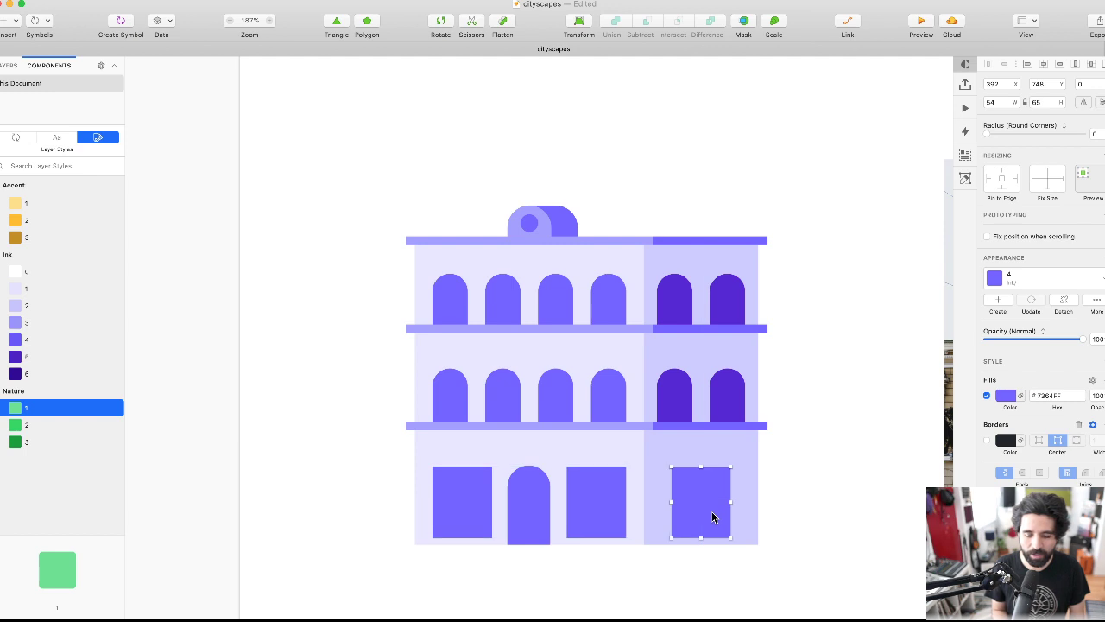
scroll(713, 512, right, 2)
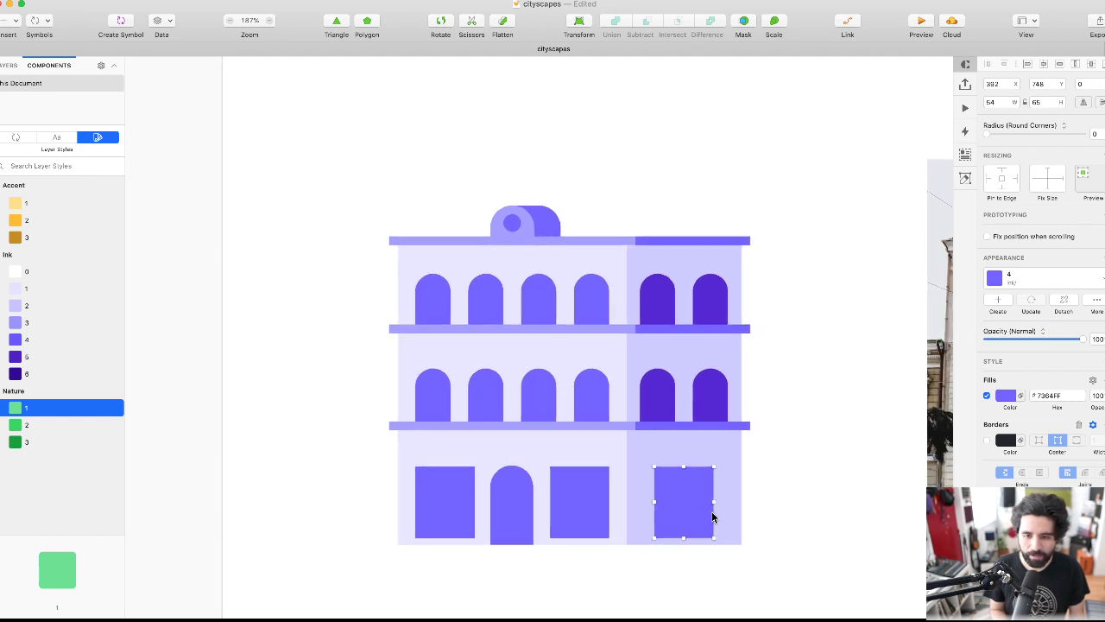
click(1064, 278)
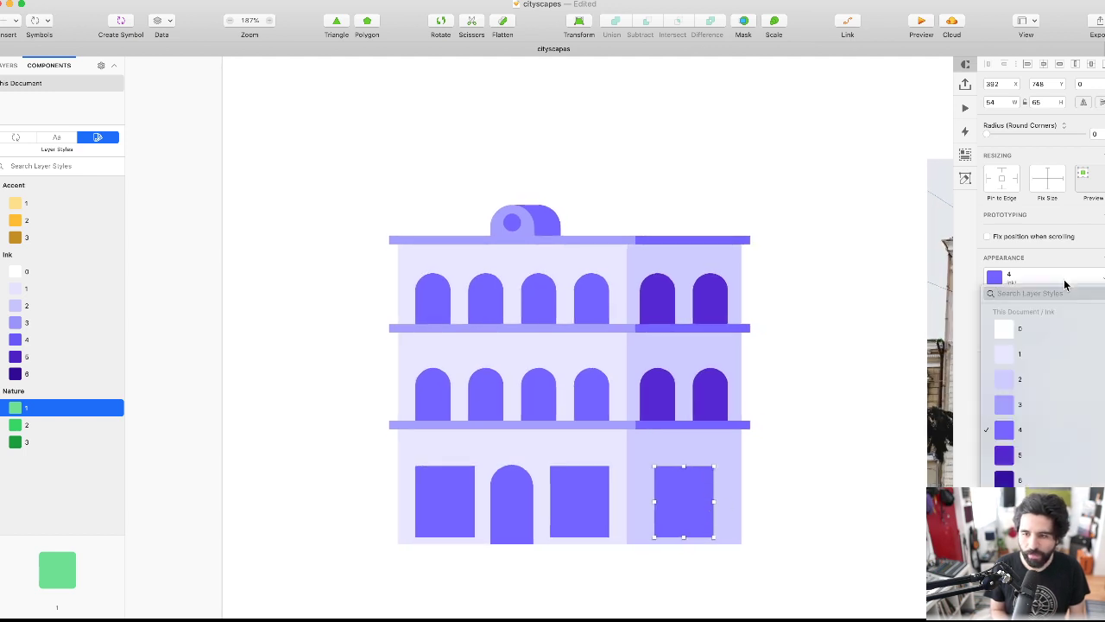
click(1044, 455)
click(807, 419)
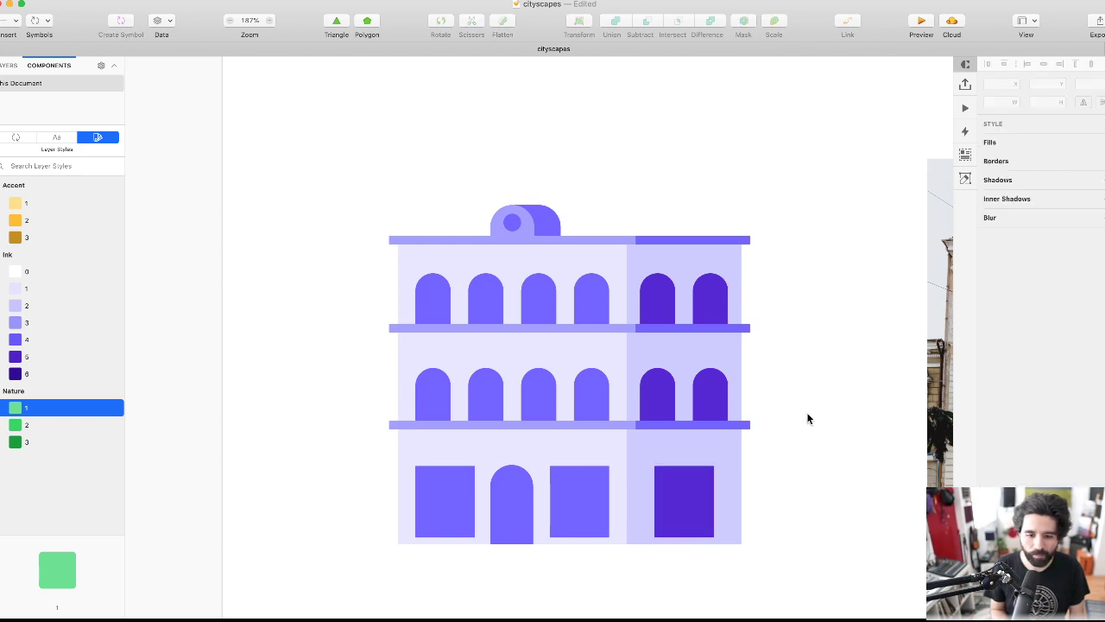
- Reduce the height of all three ground-floor shop windows together, keeping their upper edges in place
right_click(807, 419)
click(454, 499)
click(454, 498)
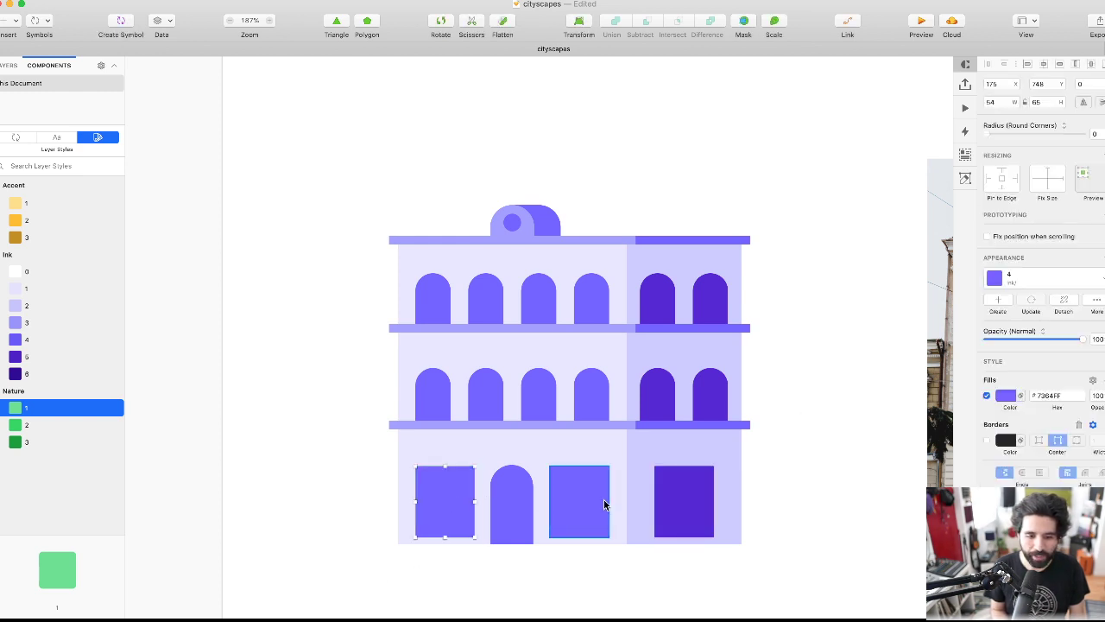
shift+click(596, 501)
shift+click(674, 499)
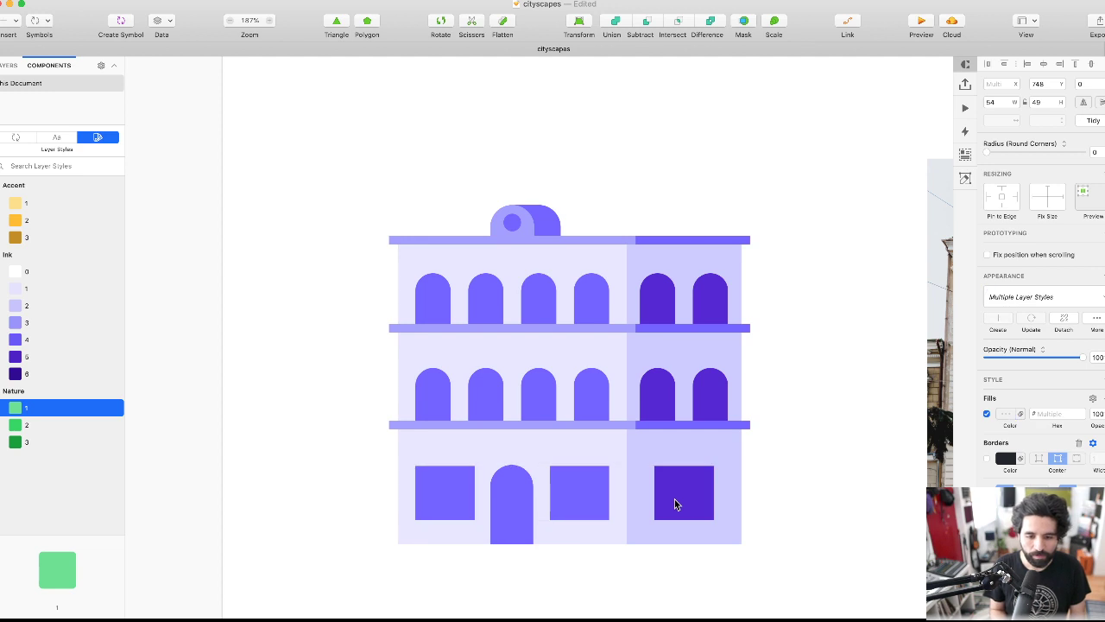
click(595, 586)
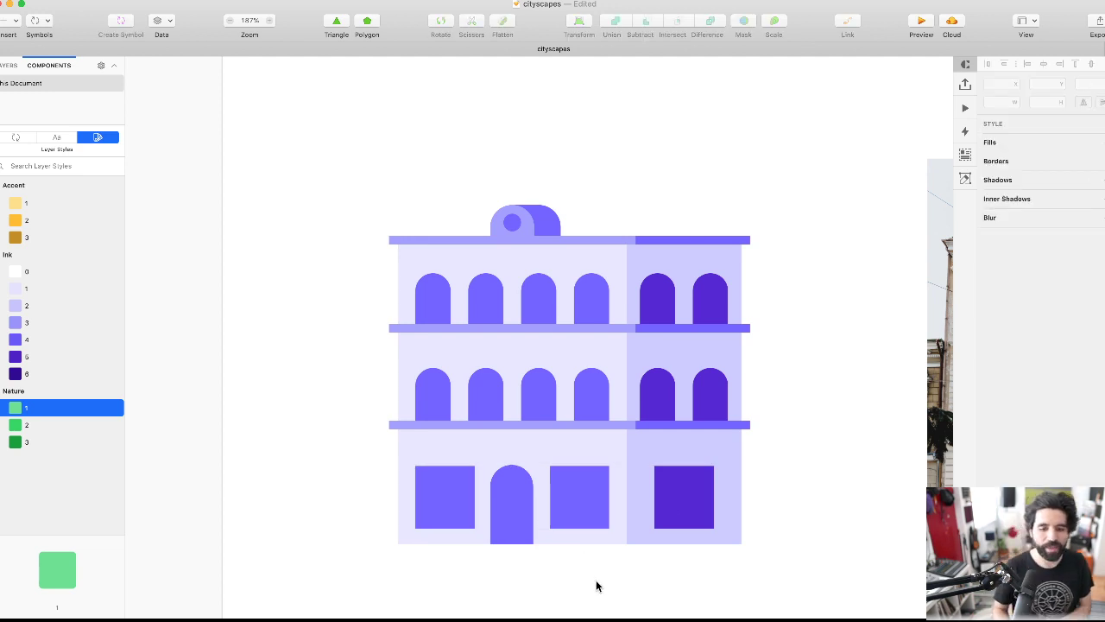
- Move the reference photo farther to the right of the building illustration, to about X 801 and Y 469
click(522, 516)
scroll(521, 516, down, 3)
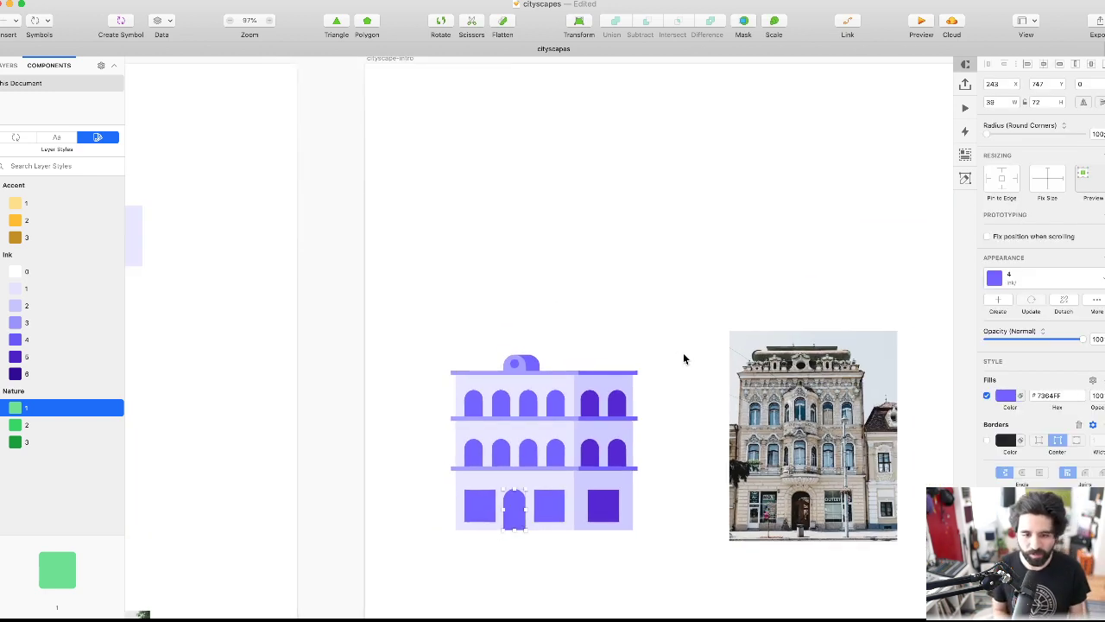
click(681, 348)
scroll(681, 348, right, 2)
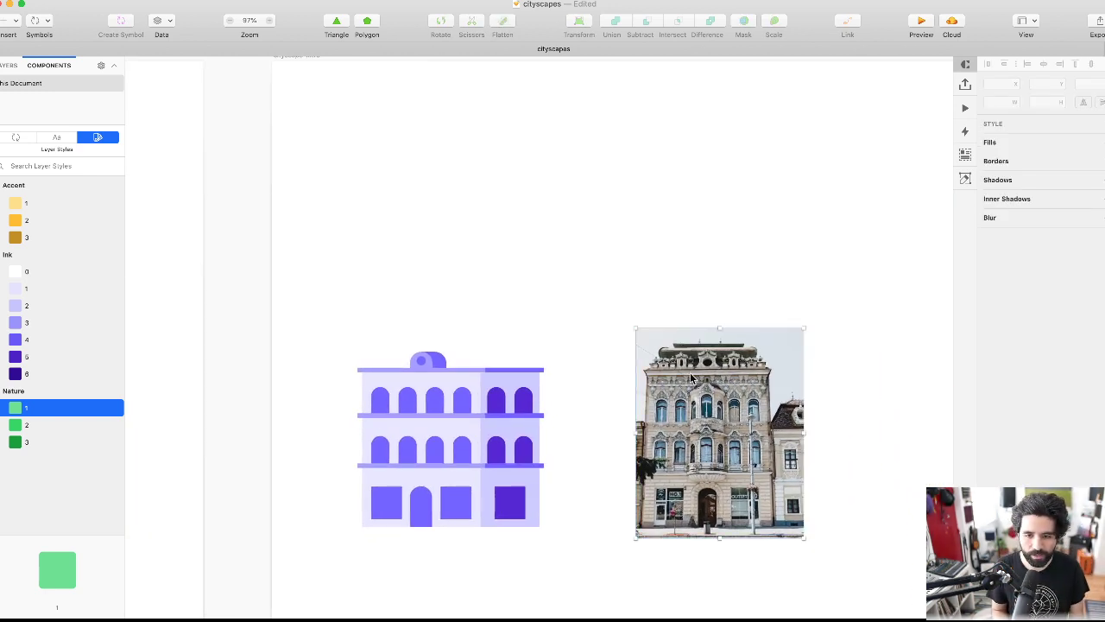
click(691, 378)
drag(690, 378, 782, 386)
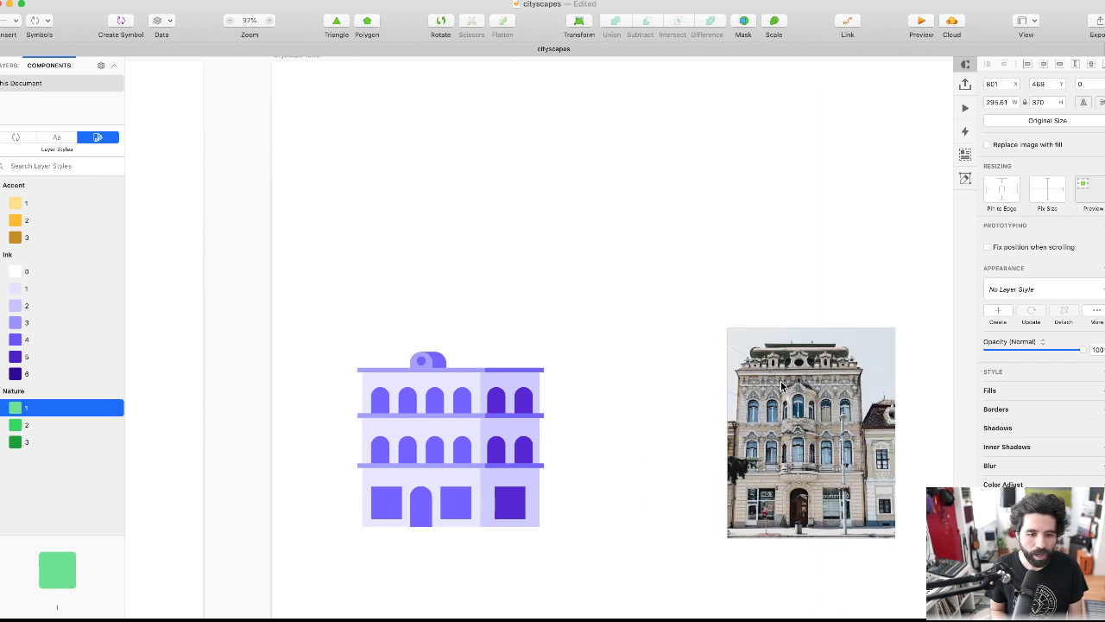
- Create a symbol named Building/Medium/1 from all the building's layers, with no layout, sent to the Symbols page
drag(638, 317, 289, 606)
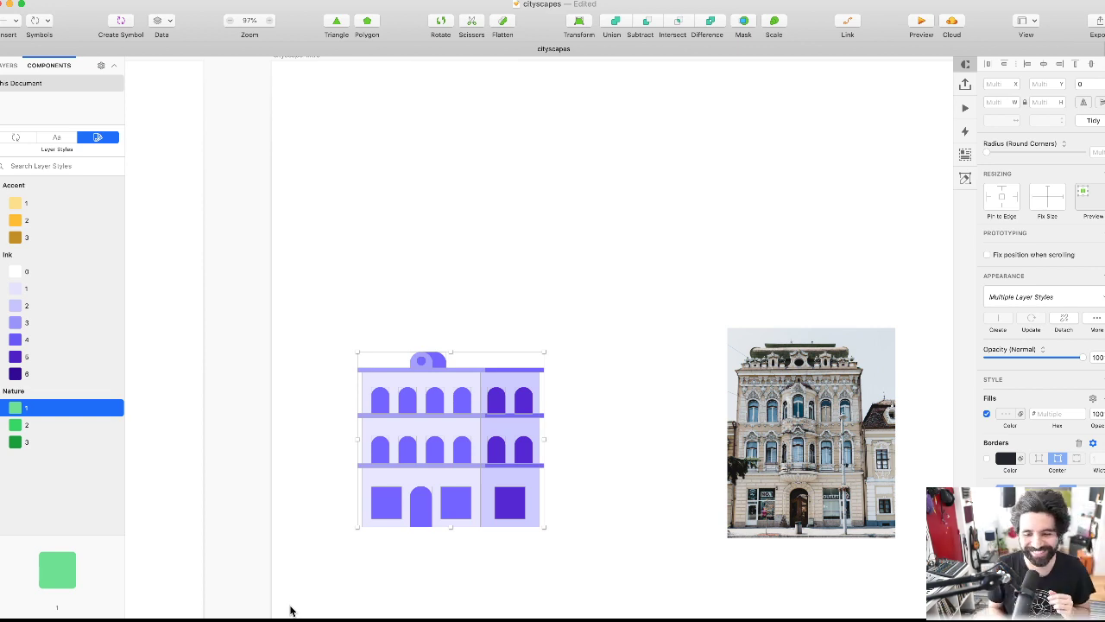
scroll(587, 277, down, 2)
scroll(587, 277, right, 1)
drag(585, 259, 288, 596)
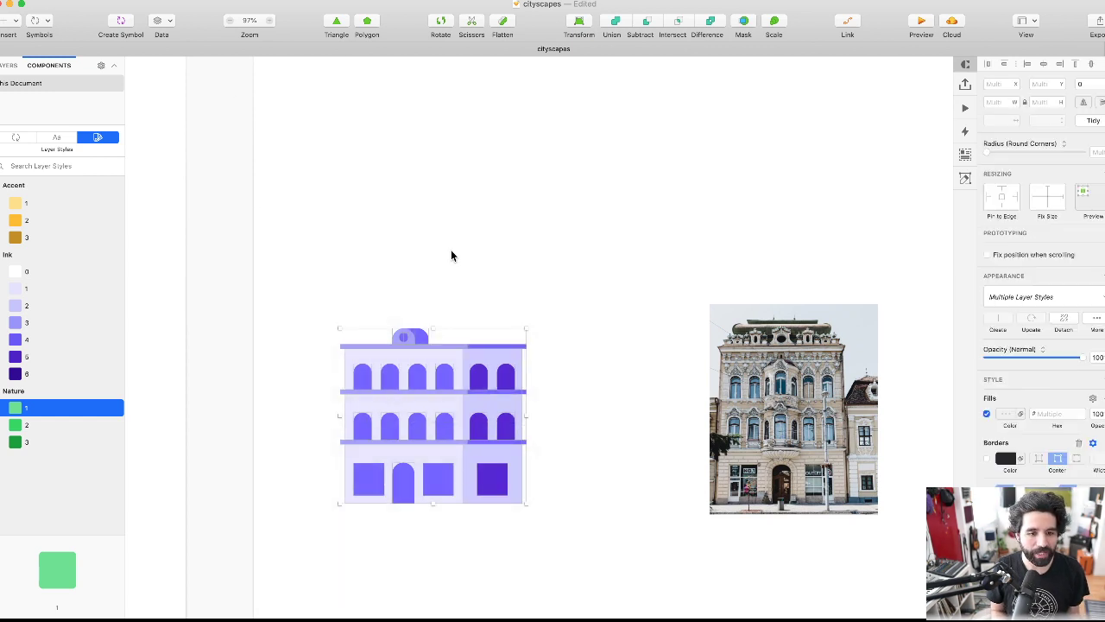
click(119, 24)
text(Building/Medium/)
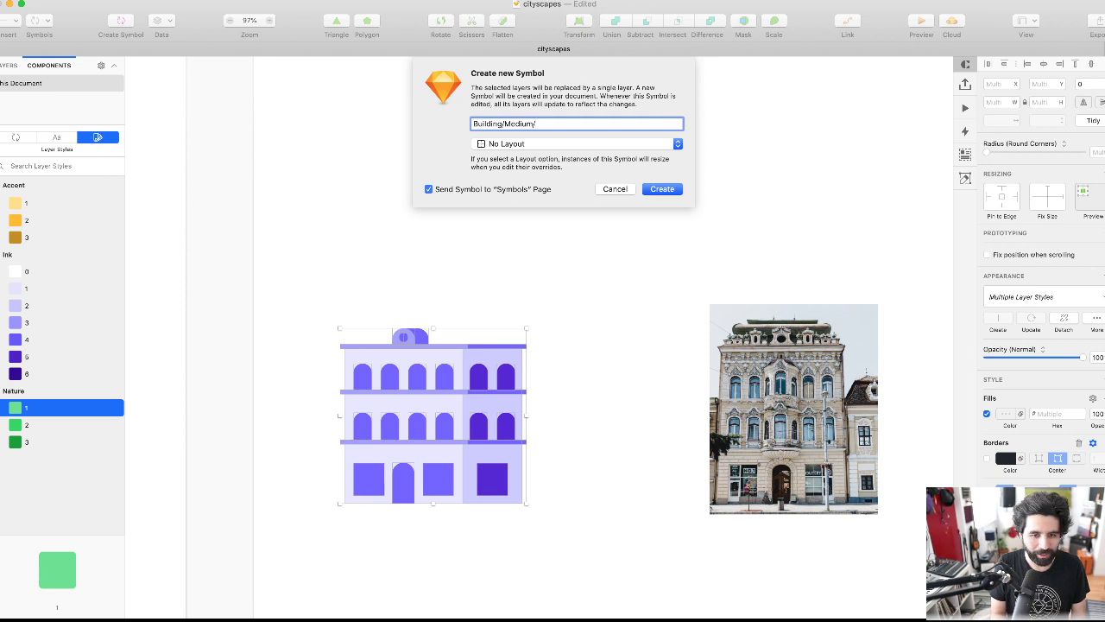
key(Return)
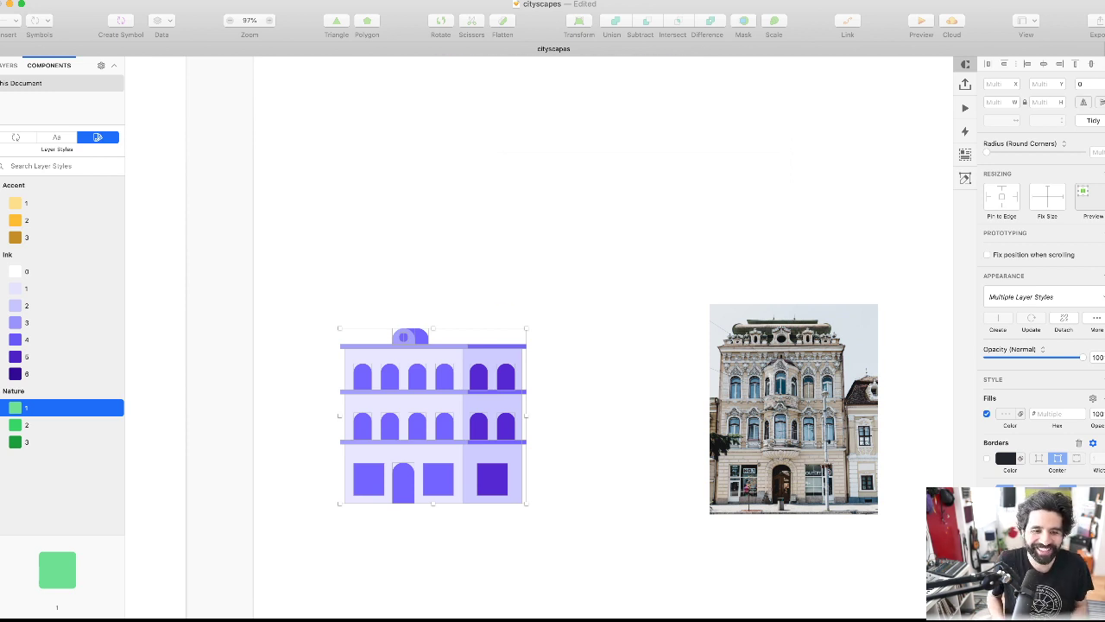
- Open the building's symbol master and place a duplicate of it to the right of the original at X 952
double_click(420, 365)
click(378, 325)
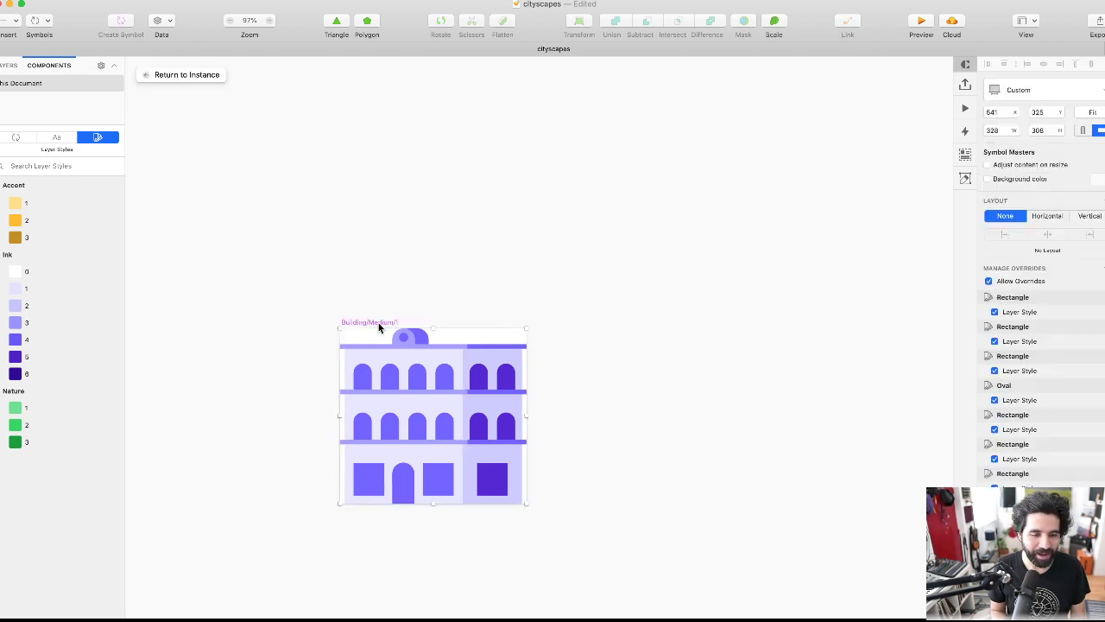
drag(378, 325, 611, 322)
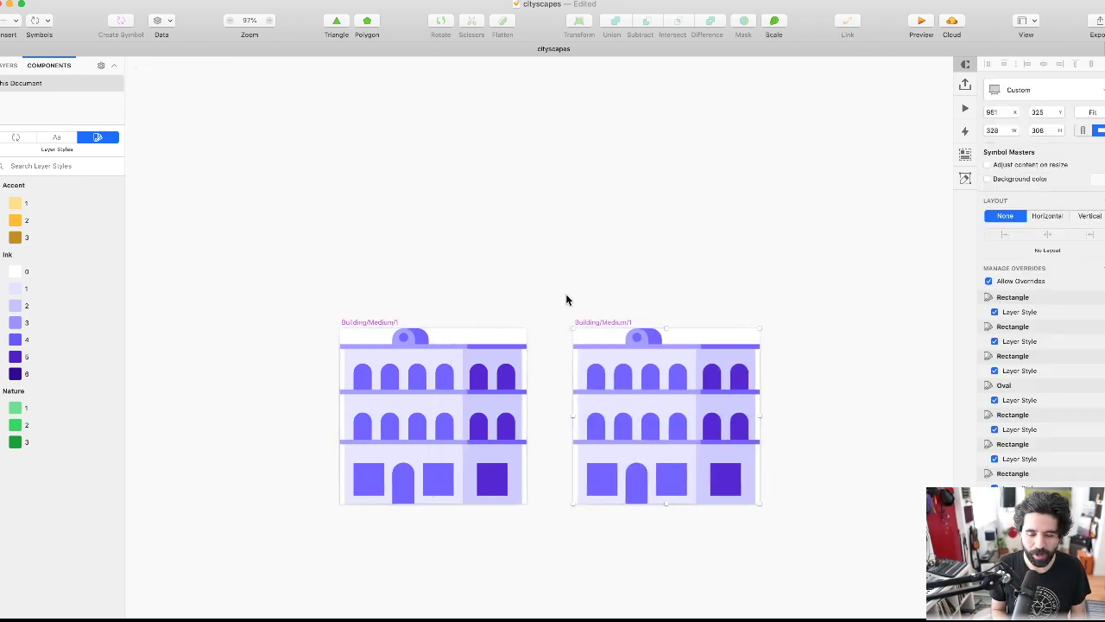
scroll(561, 299, right, 3)
click(599, 230)
scroll(518, 341, up, 2)
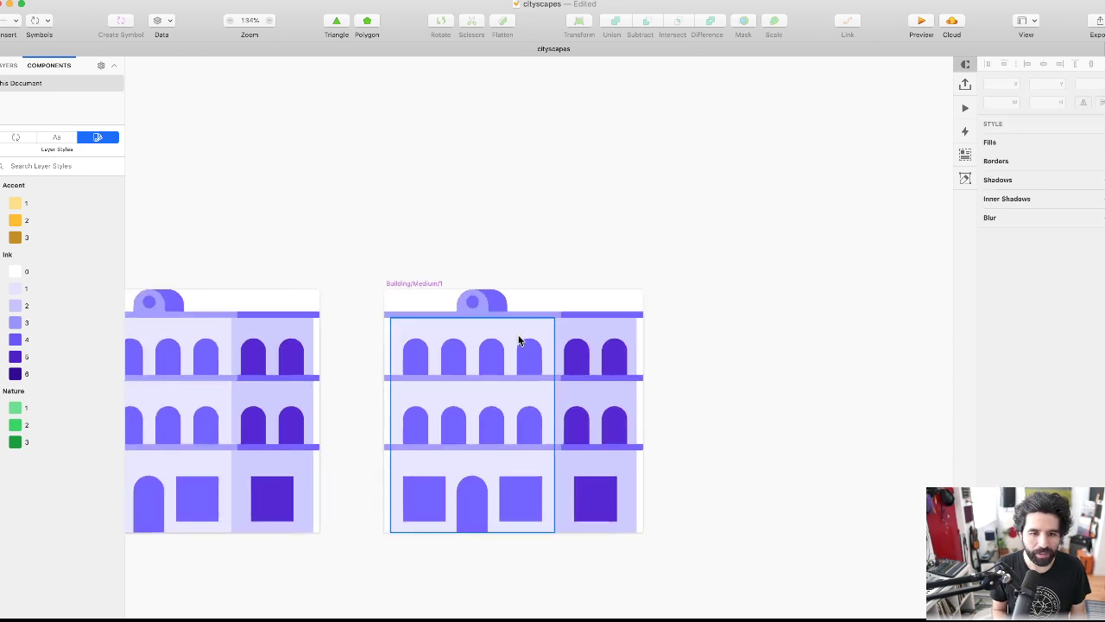
scroll(511, 339, left, 5)
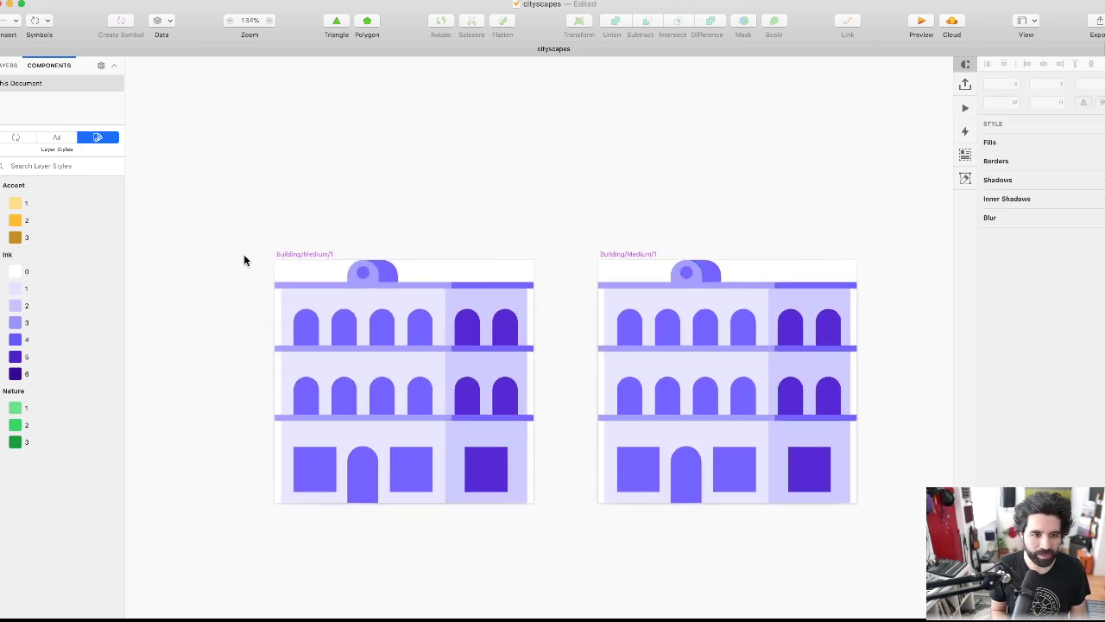
click(628, 255)
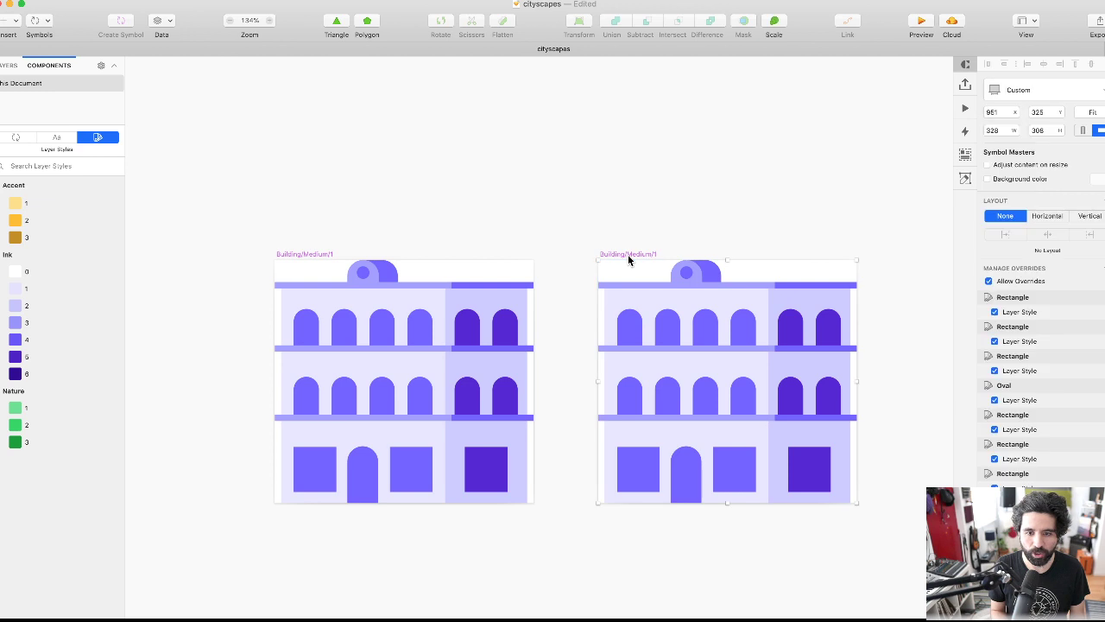
scroll(627, 255, right, 2)
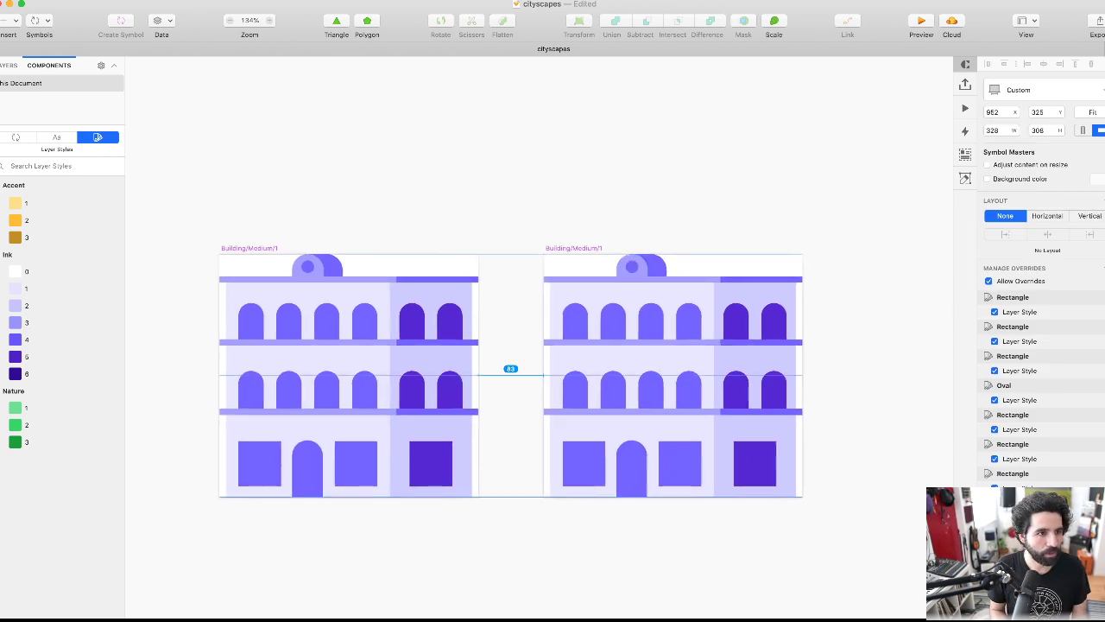
- Rename the duplicated symbol master as Building/Medium/2
click(8, 65)
click(584, 244)
click(582, 248)
click(46, 67)
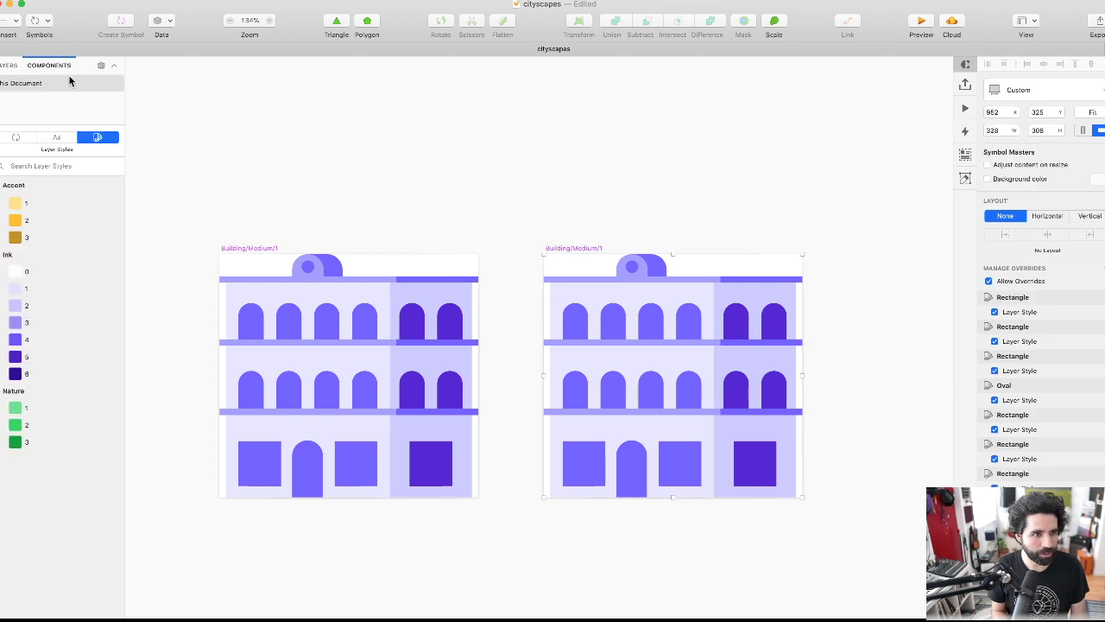
click(595, 236)
click(584, 248)
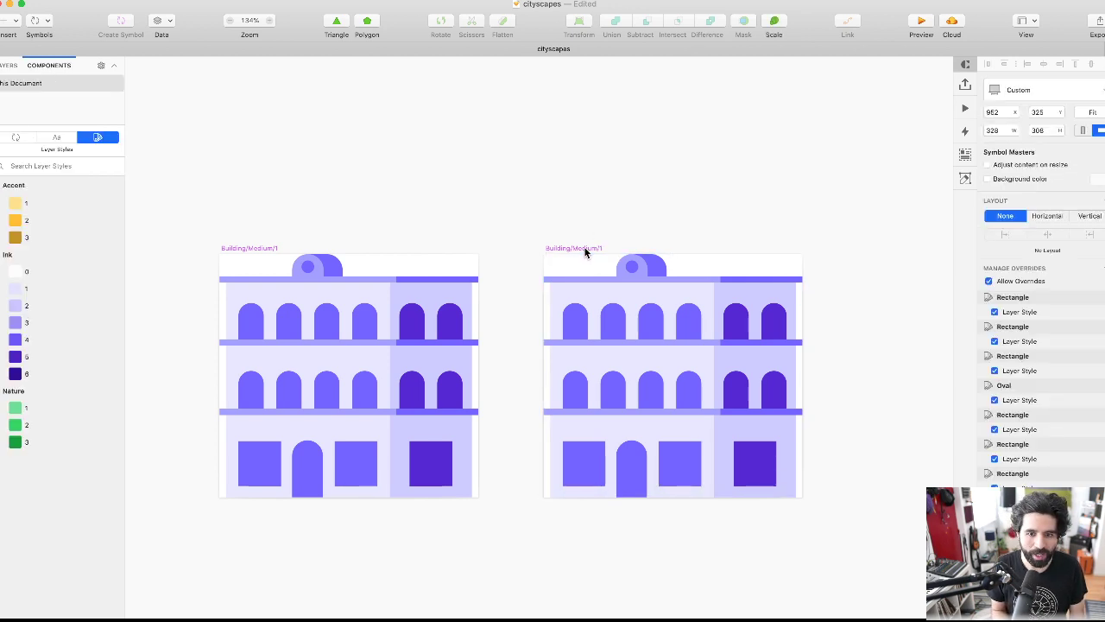
scroll(584, 247, up, 5)
scroll(554, 252, right, 4)
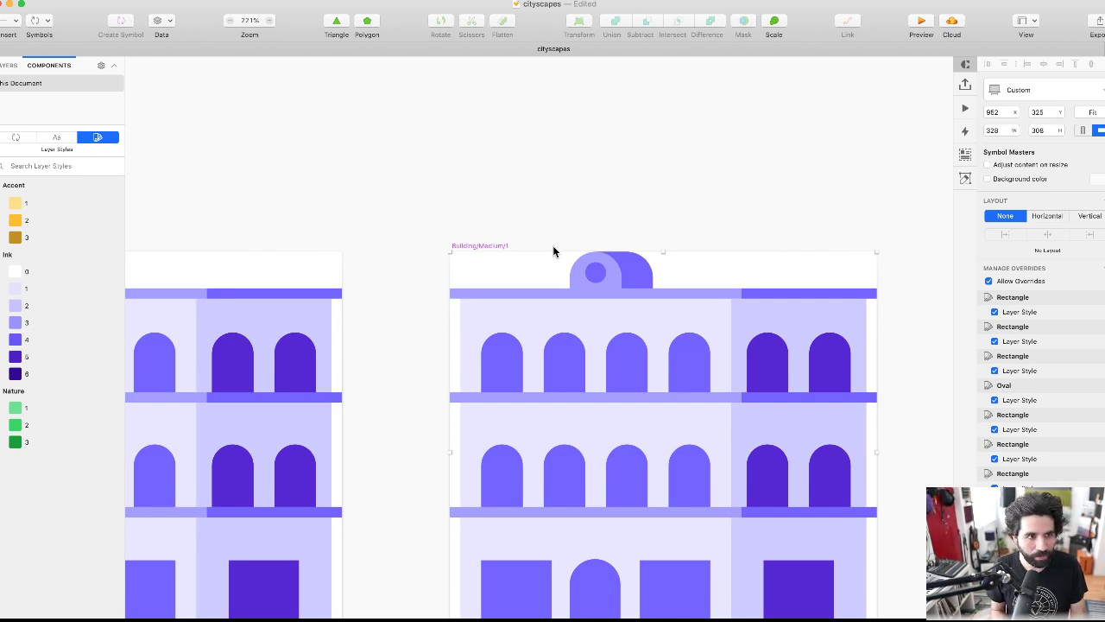
click(7, 66)
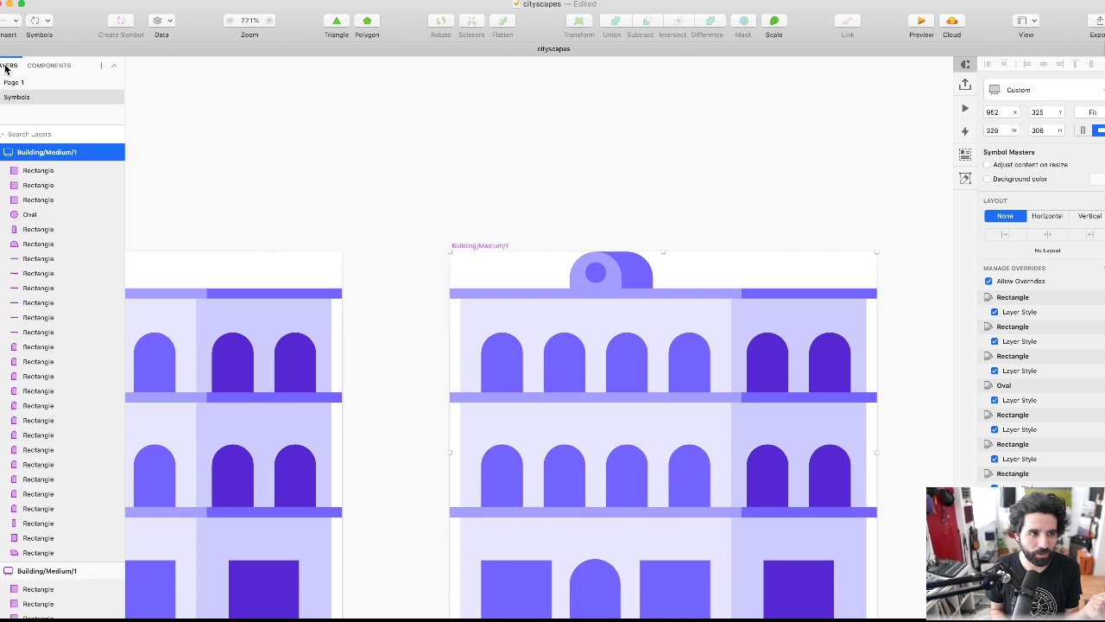
double_click(52, 152)
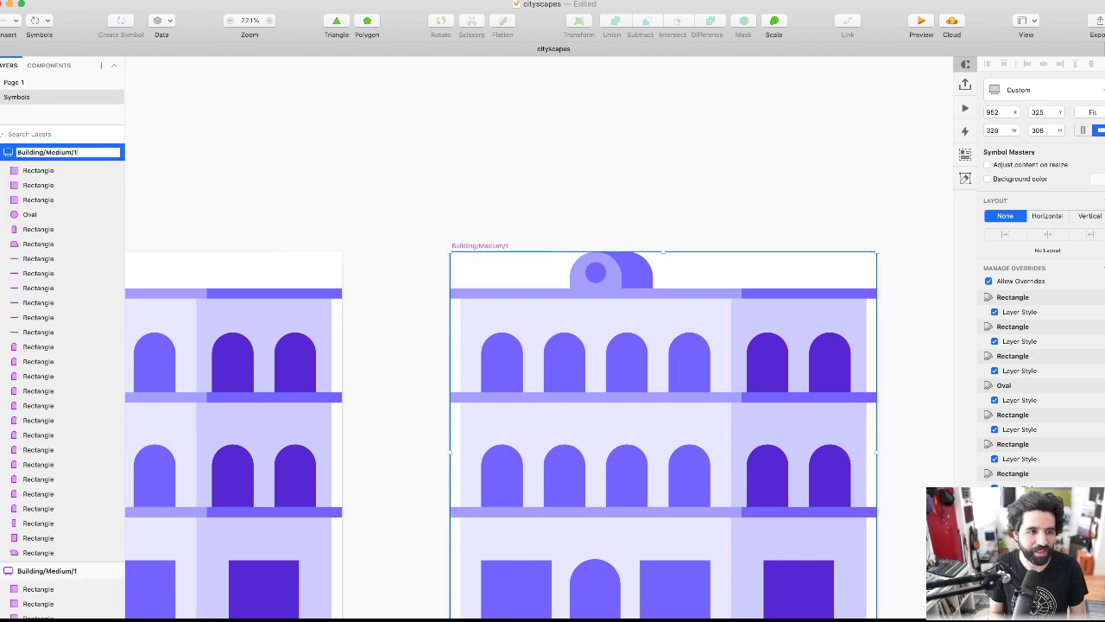
key(Return)
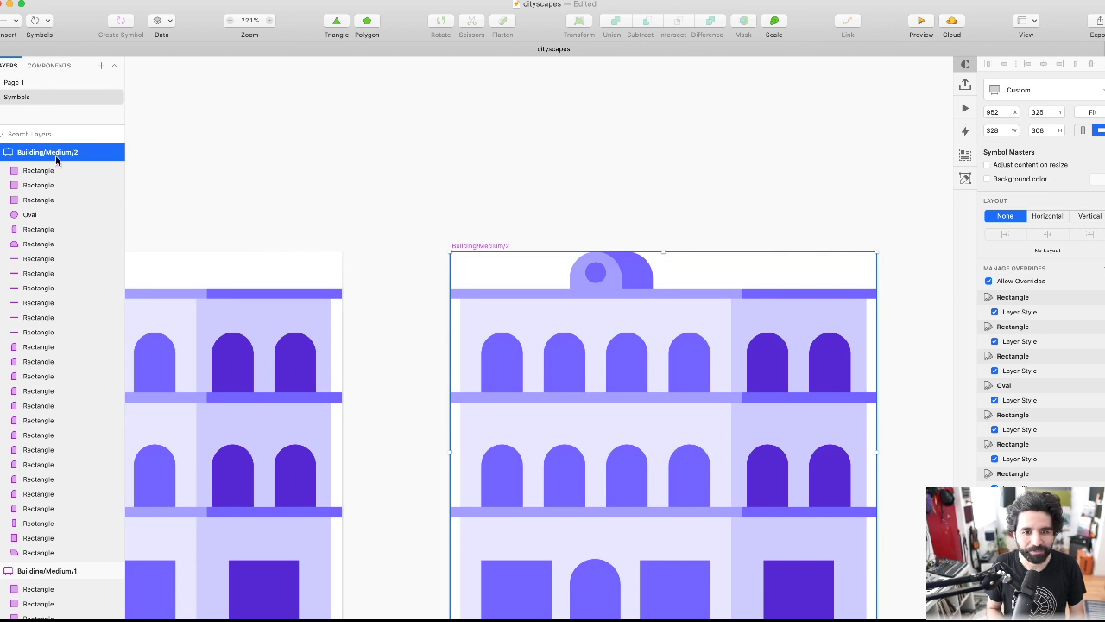
- Select the Building/Medium/2 symbol master and examine its layers and artwork up close
click(470, 178)
scroll(471, 179, down, 3)
scroll(470, 183, right, 2)
scroll(470, 183, down, 1)
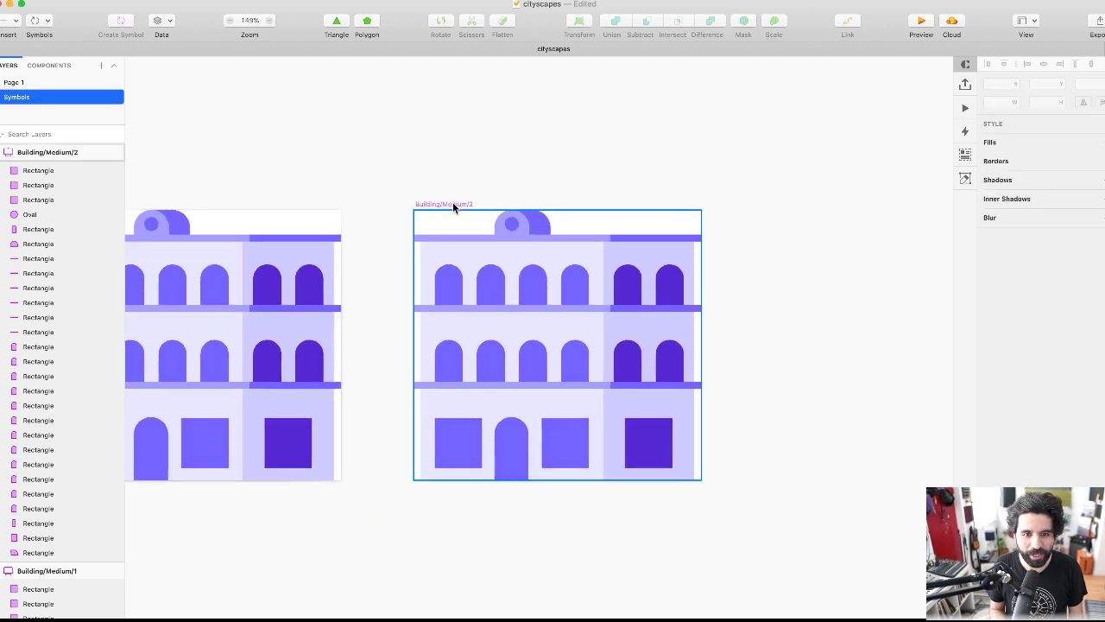
click(53, 66)
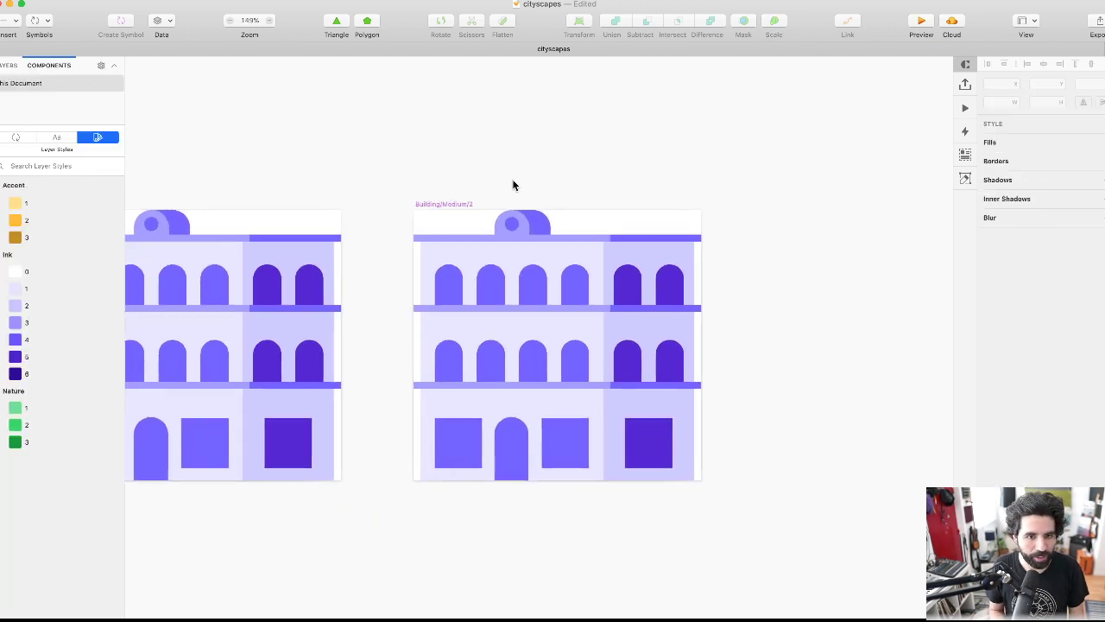
click(457, 203)
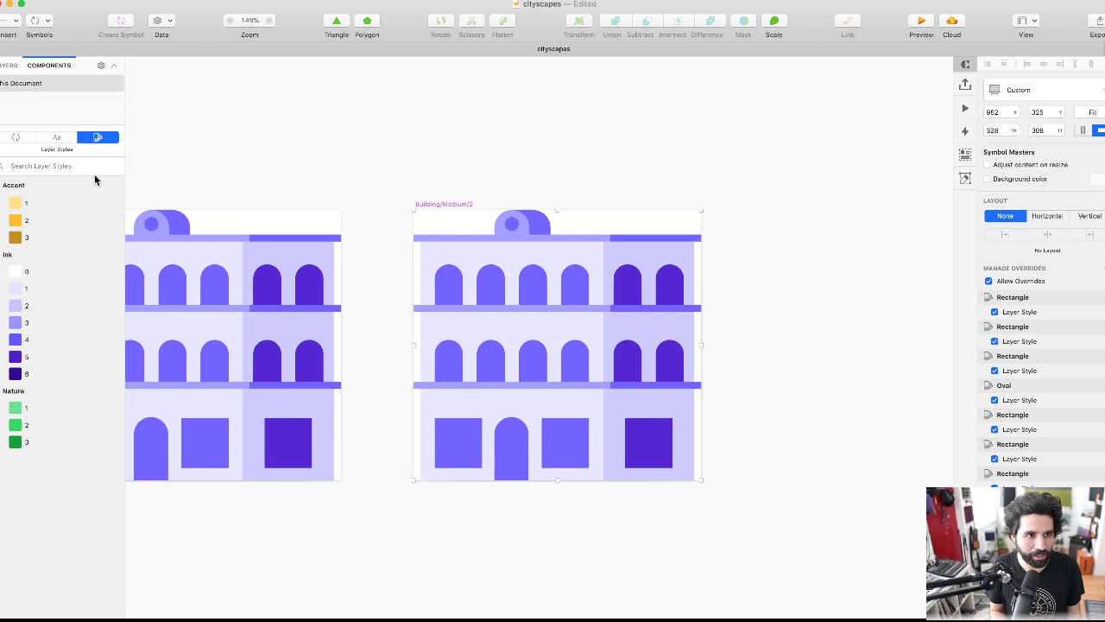
click(10, 63)
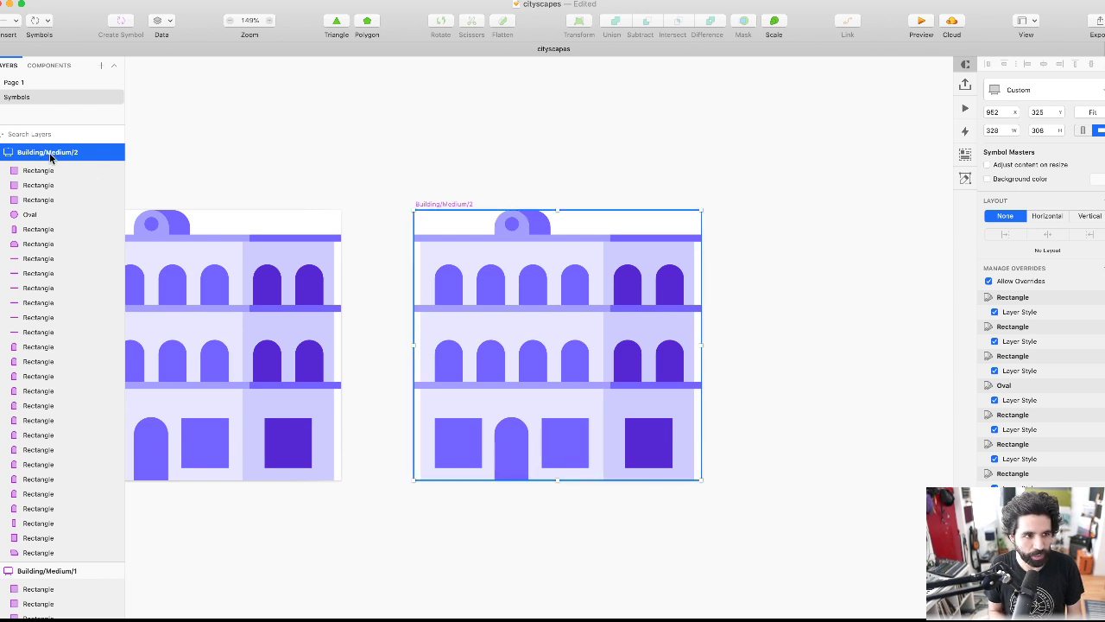
scroll(523, 182, up, 3)
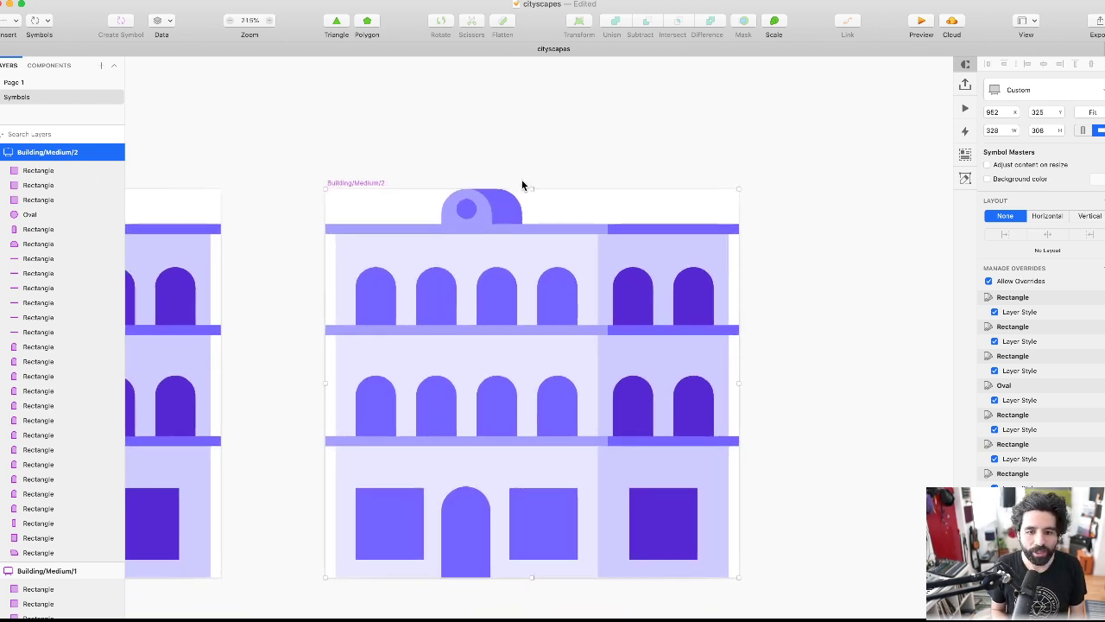
- Apply layer style 3 to the front wall of Building/Medium/2
click(556, 143)
click(539, 251)
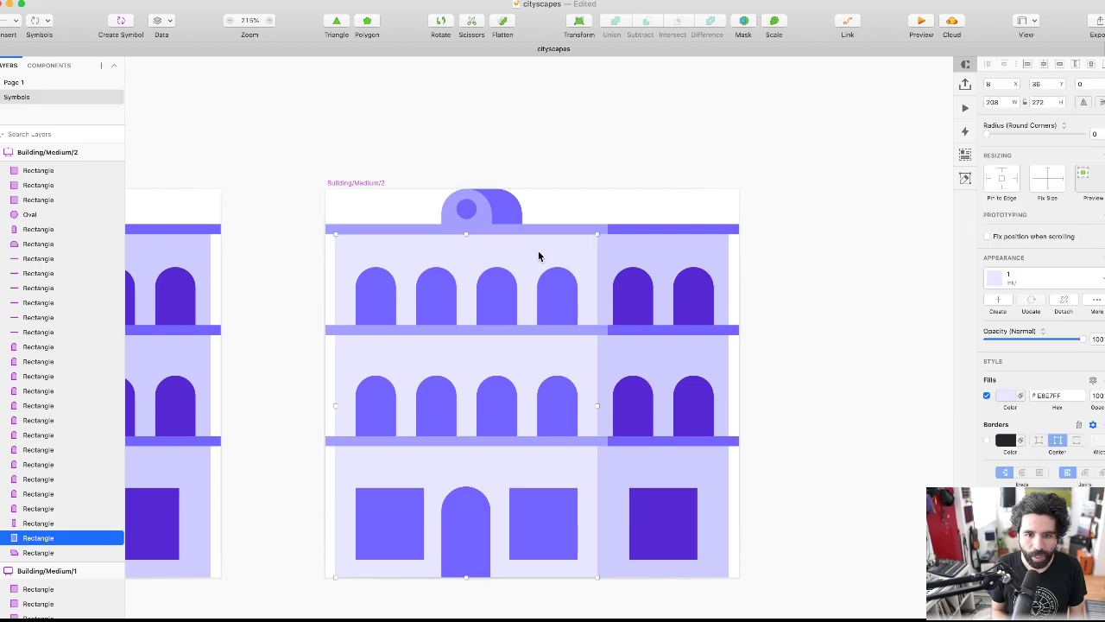
scroll(538, 253, down, 5)
scroll(538, 255, left, 1)
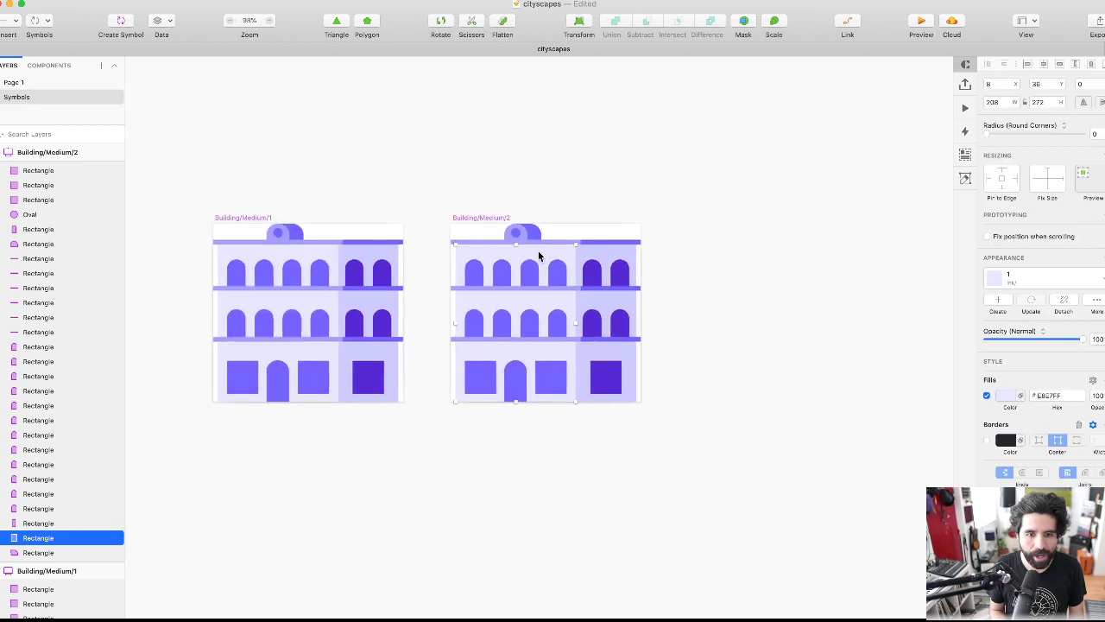
click(1040, 280)
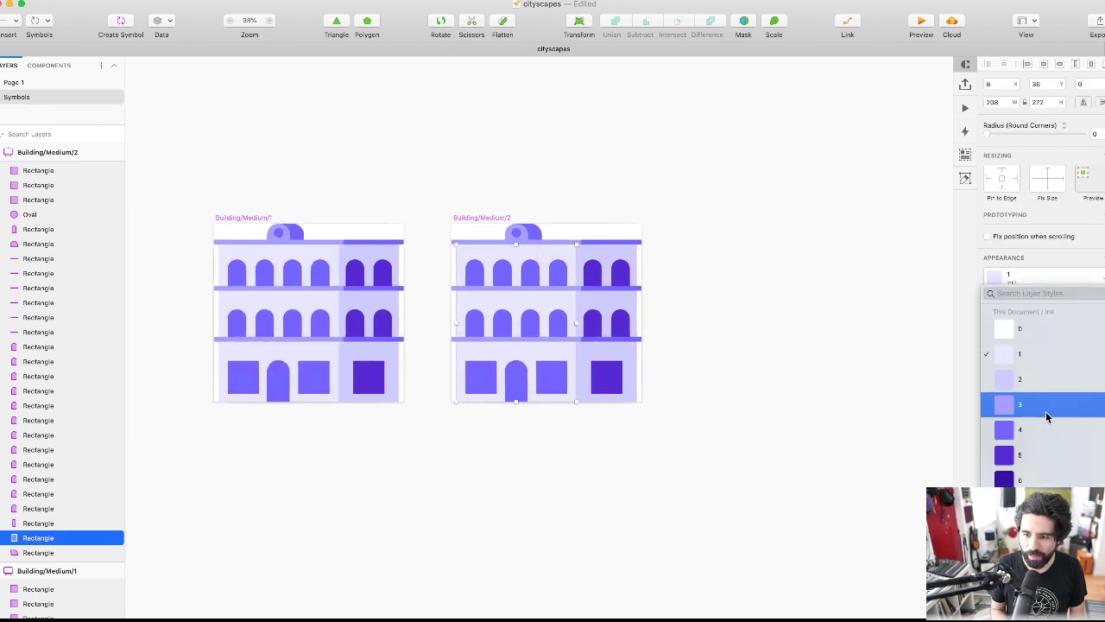
click(1045, 411)
scroll(668, 285, up, 3)
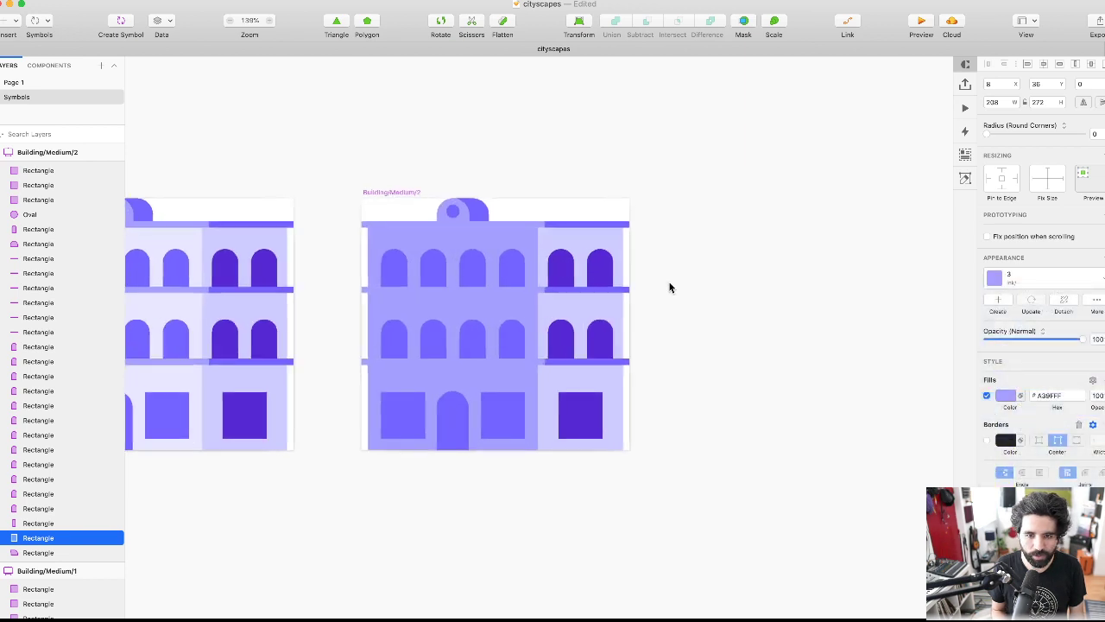
- Apply layer style 4 to the side wall of Building/Medium/2
click(580, 247)
click(1077, 291)
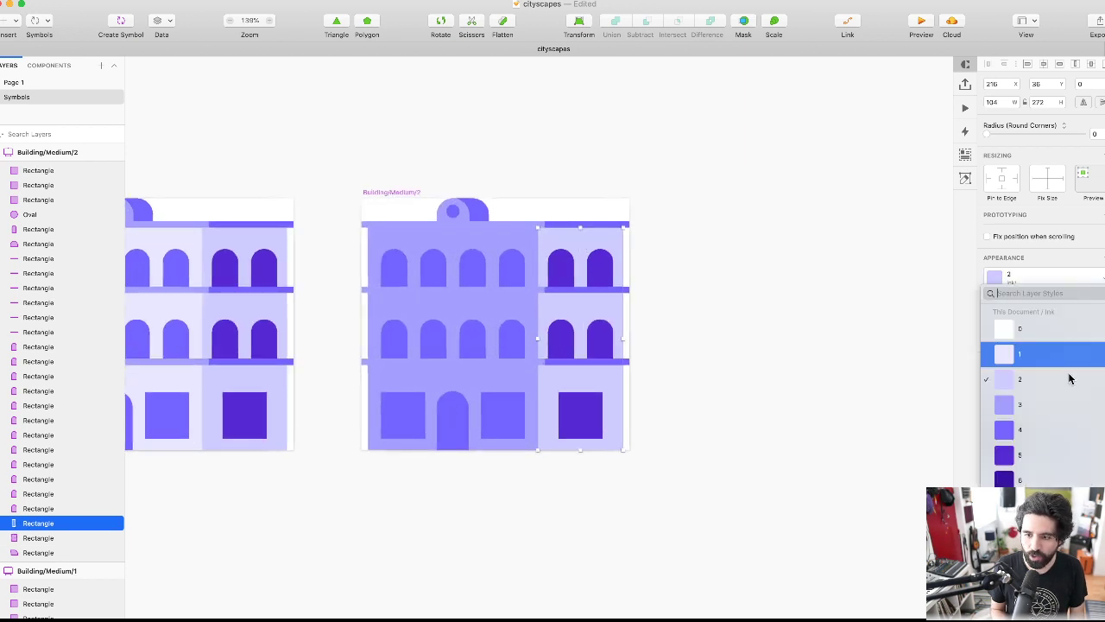
click(1061, 431)
click(723, 221)
scroll(723, 220, left, 3)
scroll(722, 227, left, 1)
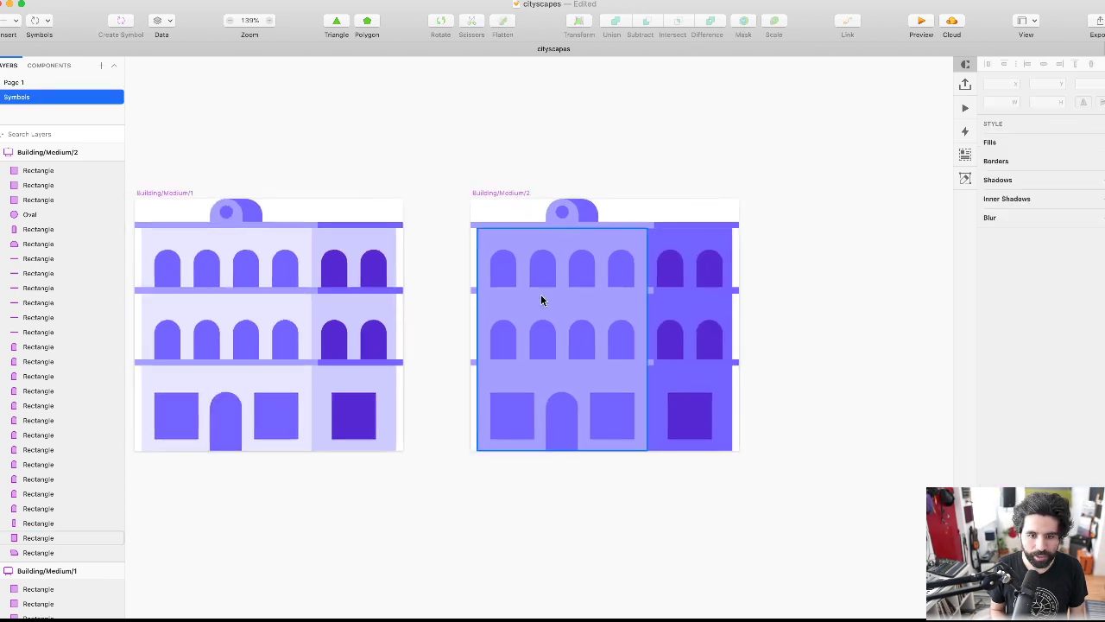
- Delete the arched windows from the front wall of Building/Medium/2, except the third one in the upper row
click(552, 277)
shift+click(510, 273)
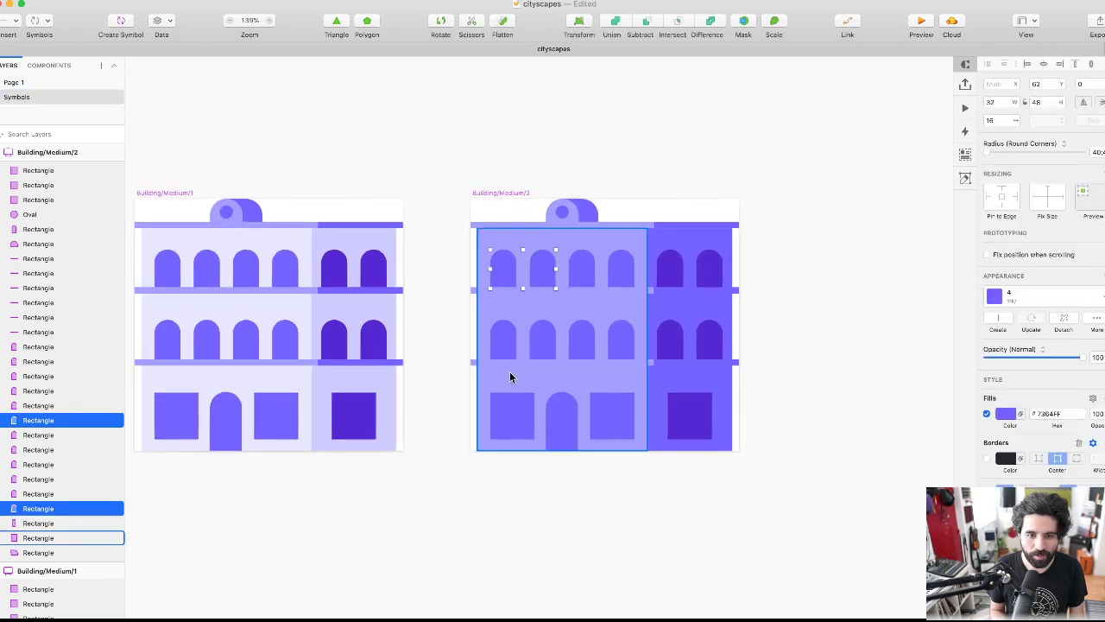
shift+click(502, 347)
shift+click(544, 348)
shift+click(580, 343)
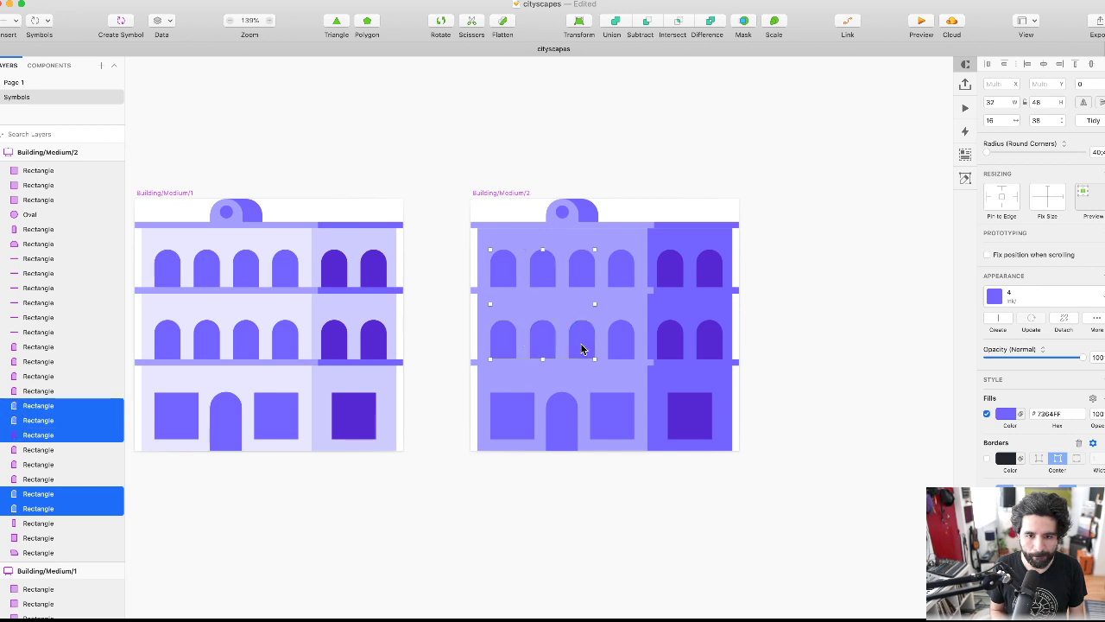
shift+click(617, 341)
shift+click(619, 274)
key(Delete)
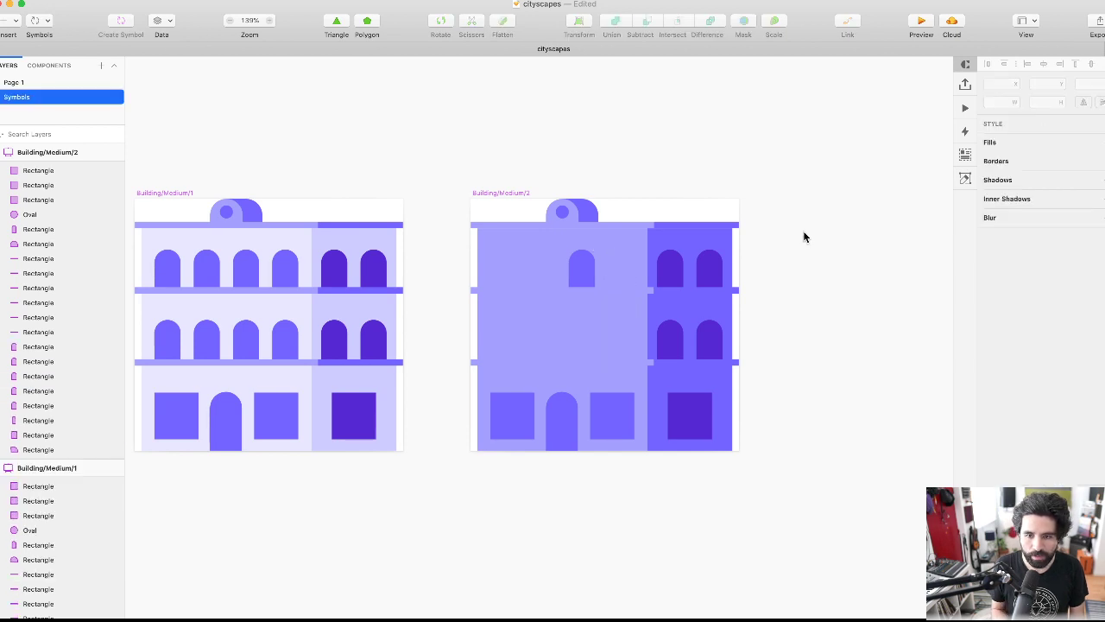
- Delete the side wall's arched windows and the two ledges below the roof ledge in Building/Medium/2
drag(530, 325, 687, 241)
key(Delete)
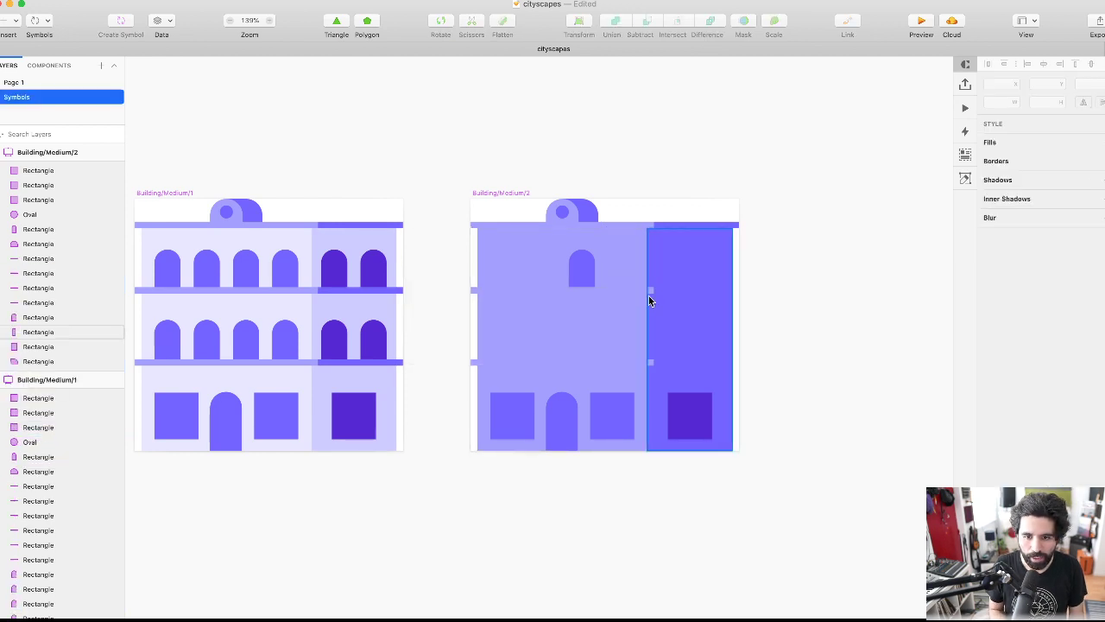
click(649, 290)
shift+click(640, 361)
key(Delete)
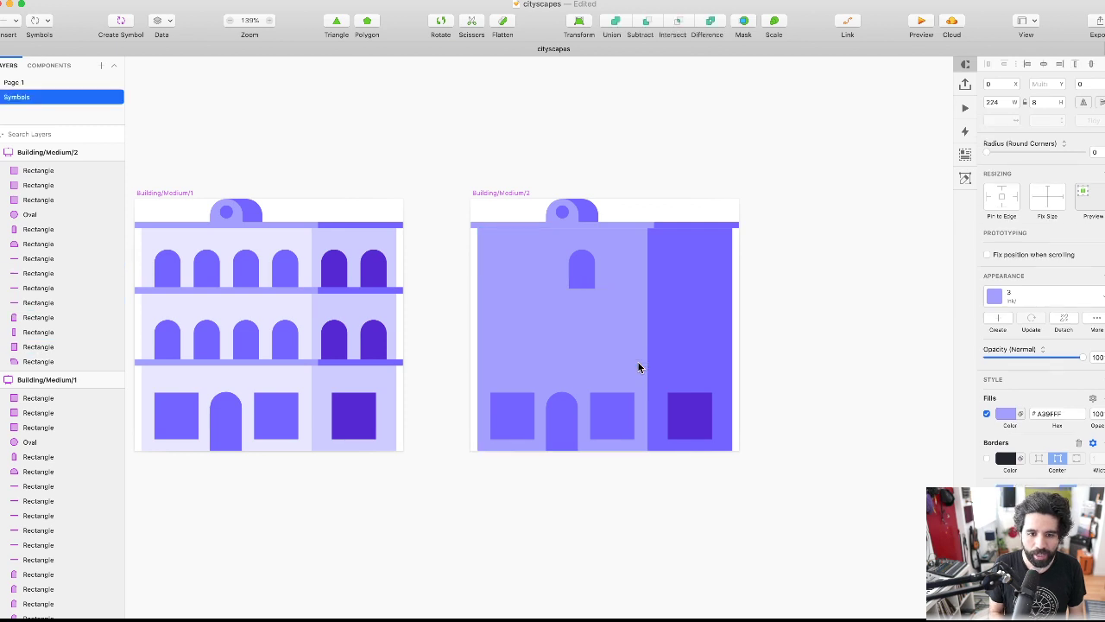
- Square off the arched door of Building/Medium/2 by setting the radius of its corner points to 0
click(559, 426)
scroll(563, 427, up, 5)
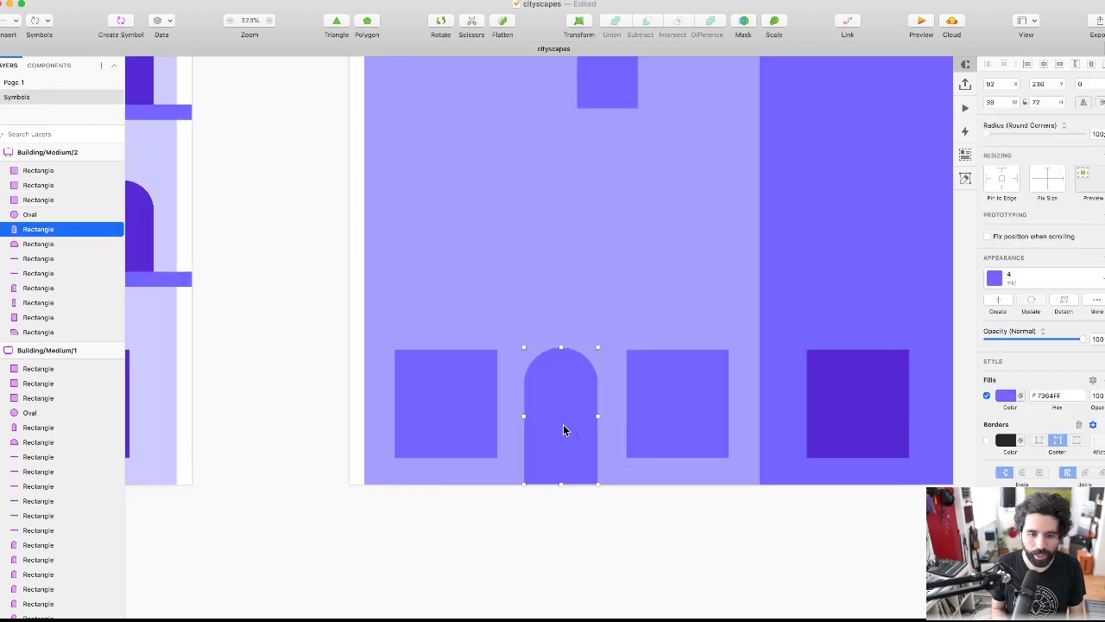
key(Return)
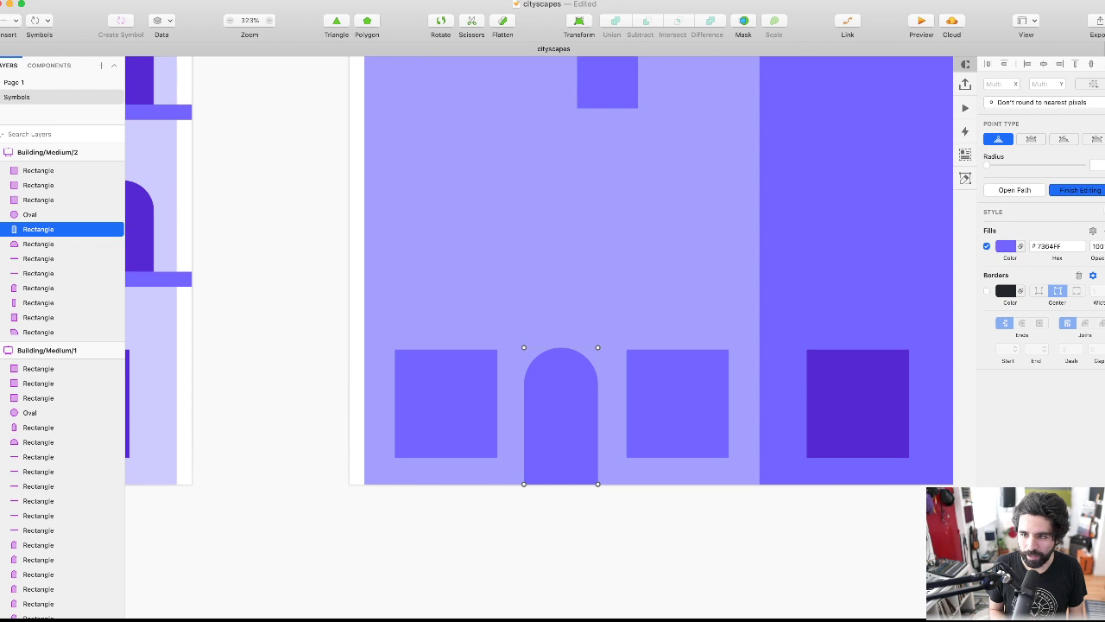
click(1096, 164)
text(0)
key(Return)
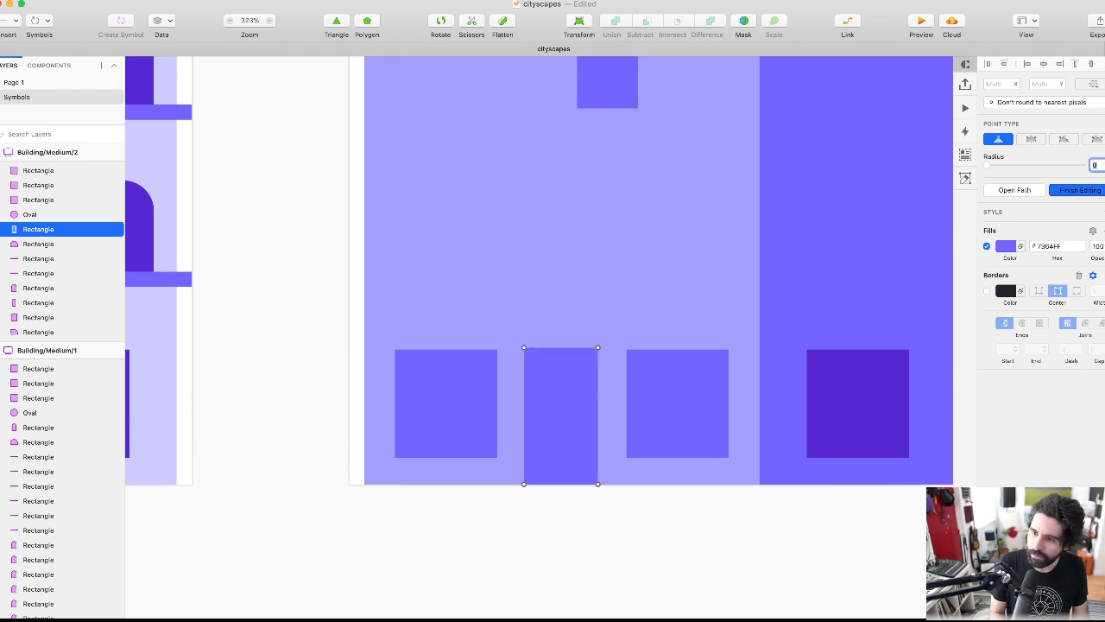
key(Escape)
key(Escape)
scroll(704, 535, down, 4)
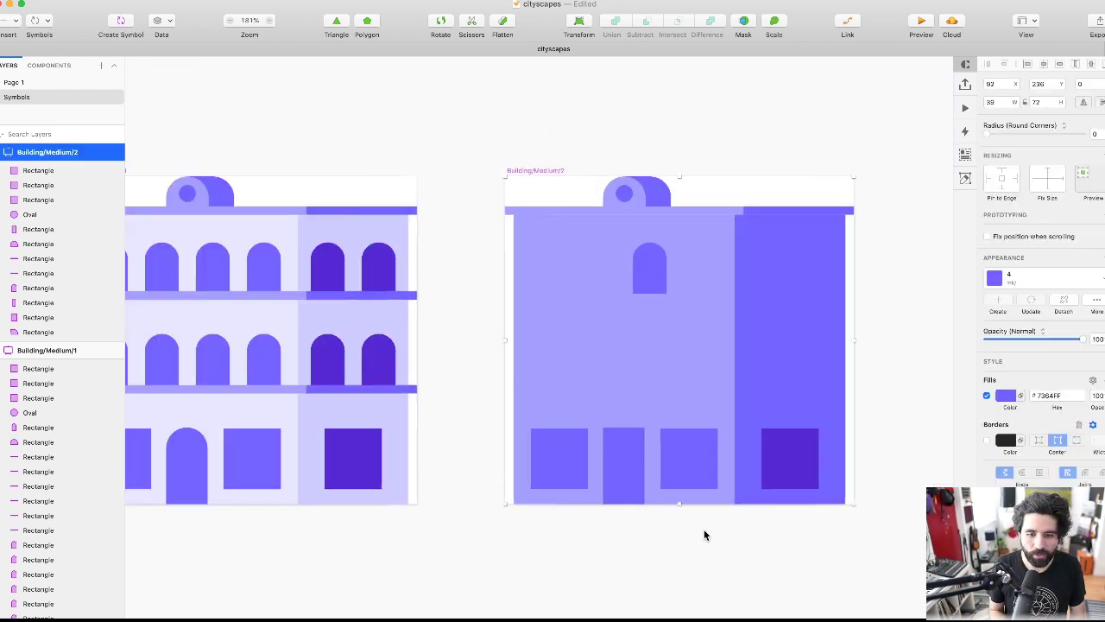
- Delete the whole rounded roof ornament, including its circle, from Building/Medium/2
scroll(703, 535, right, 2)
click(663, 138)
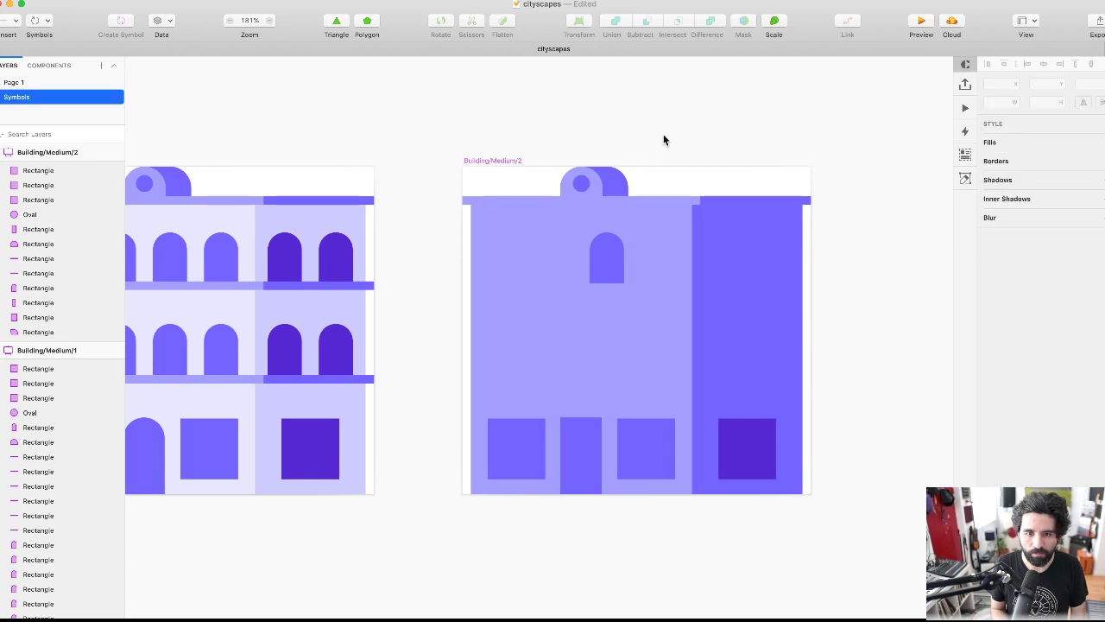
drag(631, 143, 559, 180)
key(Delete)
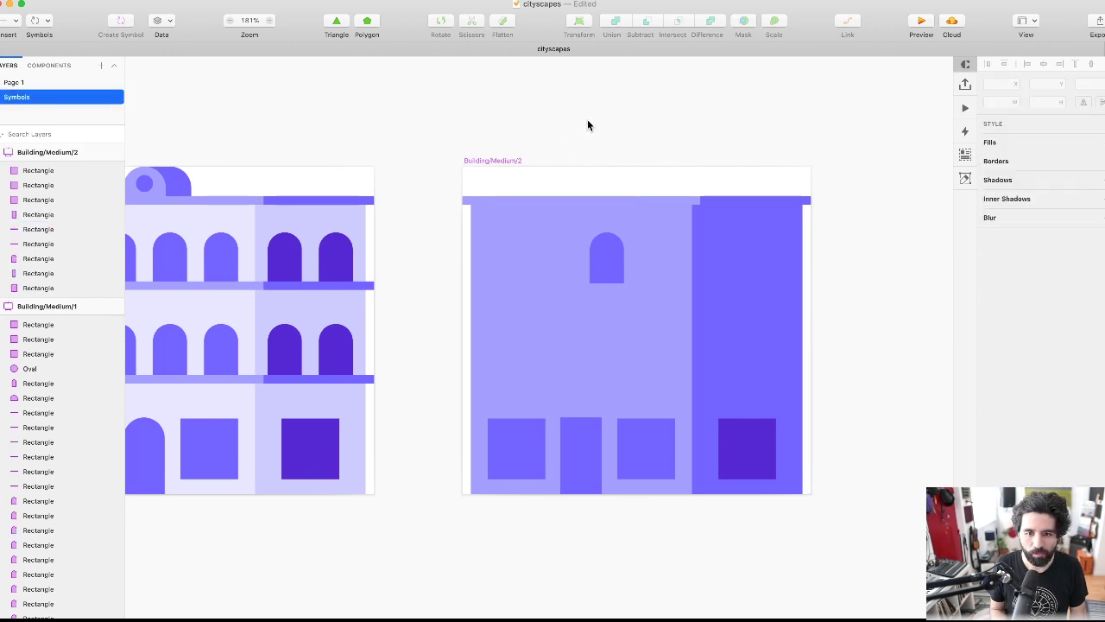
- Thicken the front and side pieces of the roof ledge on Building/Medium/2 to a height of 16
scroll(557, 151, right, 1)
click(612, 186)
shift+click(728, 184)
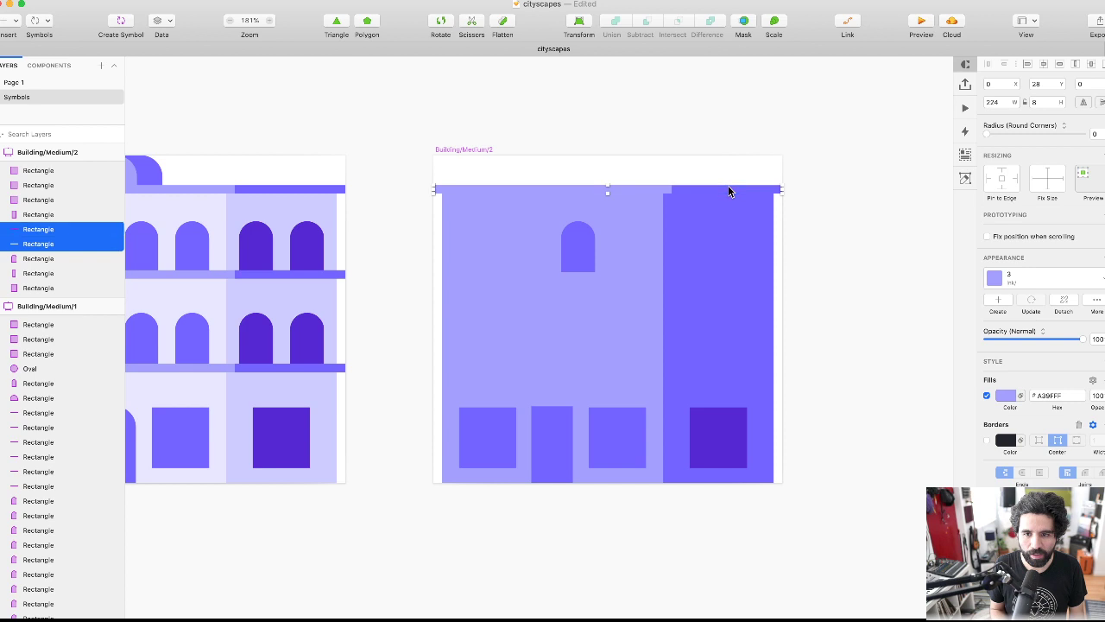
click(707, 135)
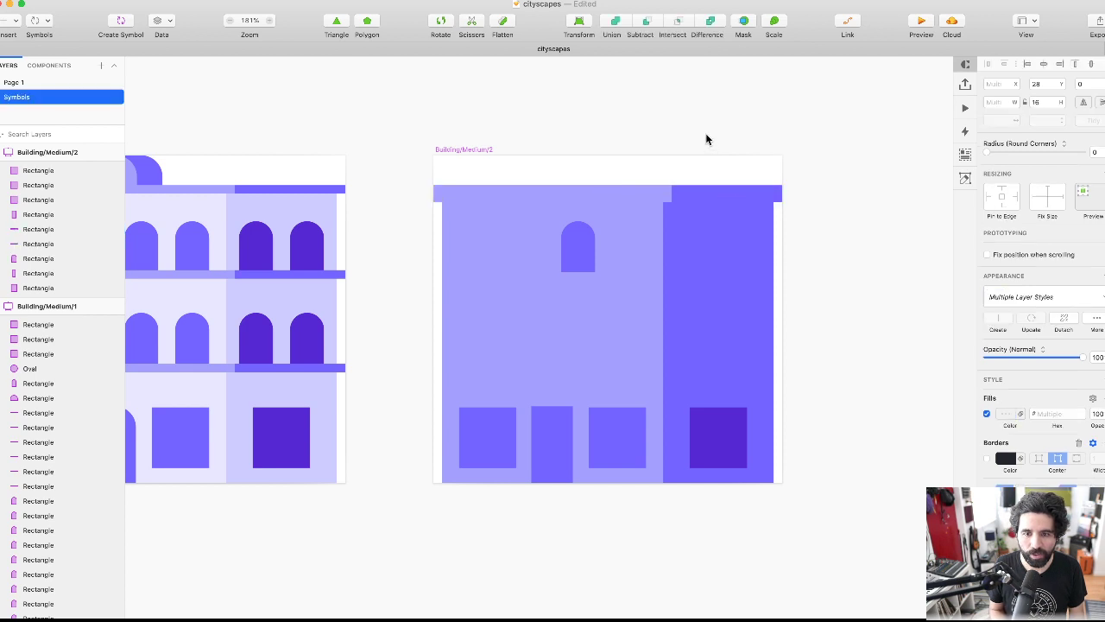
- Apply layer style 2 to the front roof ledge and layer style 3 to the side roof ledge
click(666, 197)
click(1030, 281)
click(1039, 384)
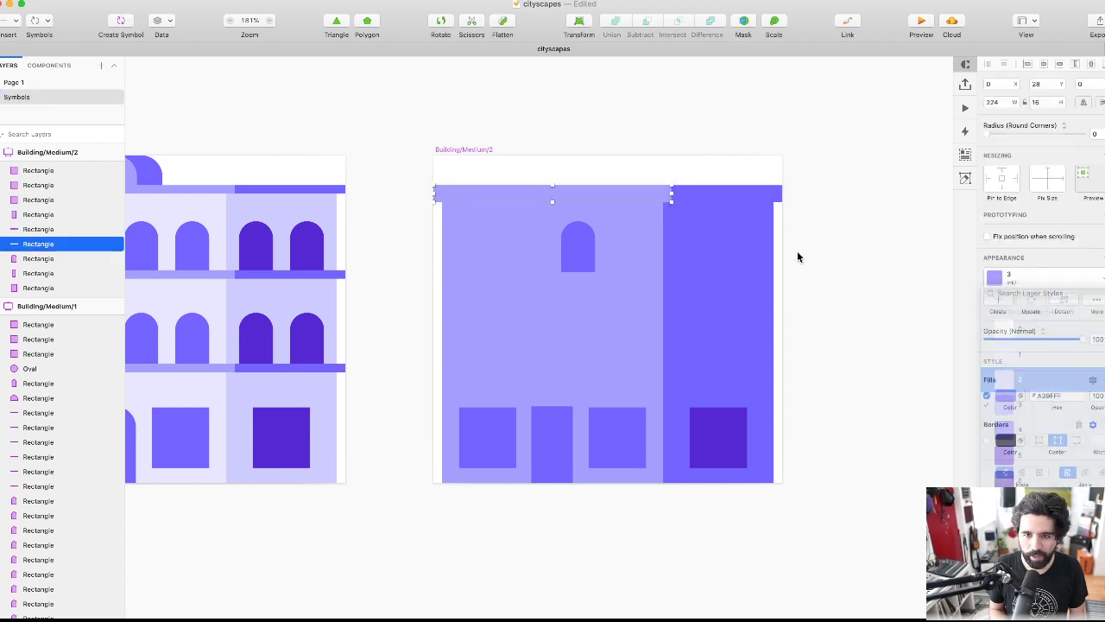
click(764, 198)
click(1036, 278)
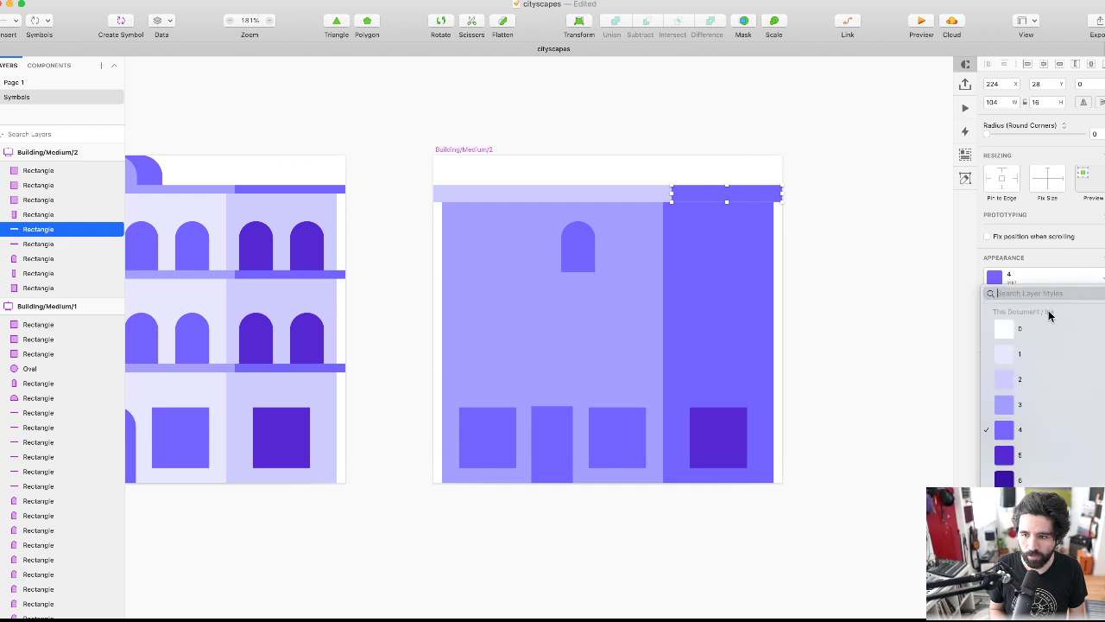
click(1044, 411)
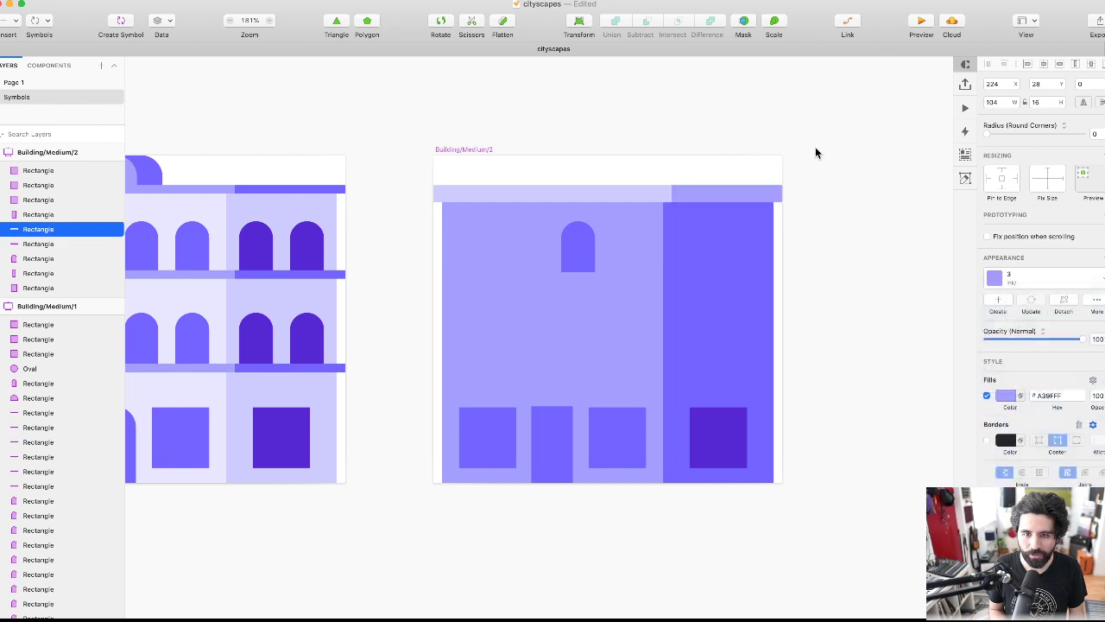
click(817, 150)
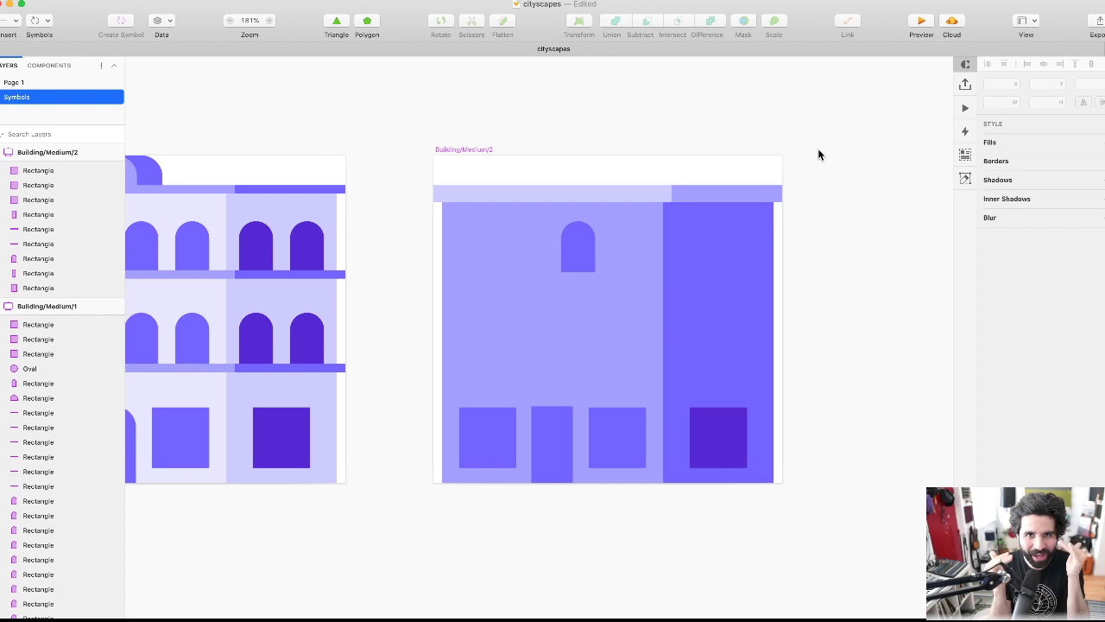
- Delete the remaining arched window and the ground-floor window left of the door in Building/Medium/2
click(571, 250)
key(Delete)
click(498, 460)
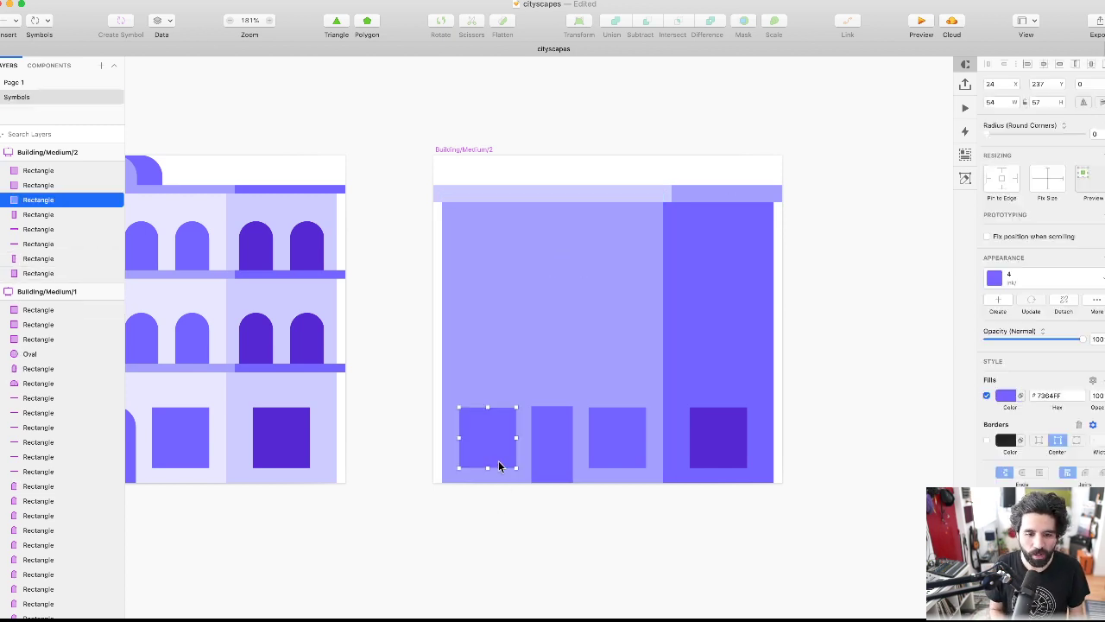
shift+click(554, 443)
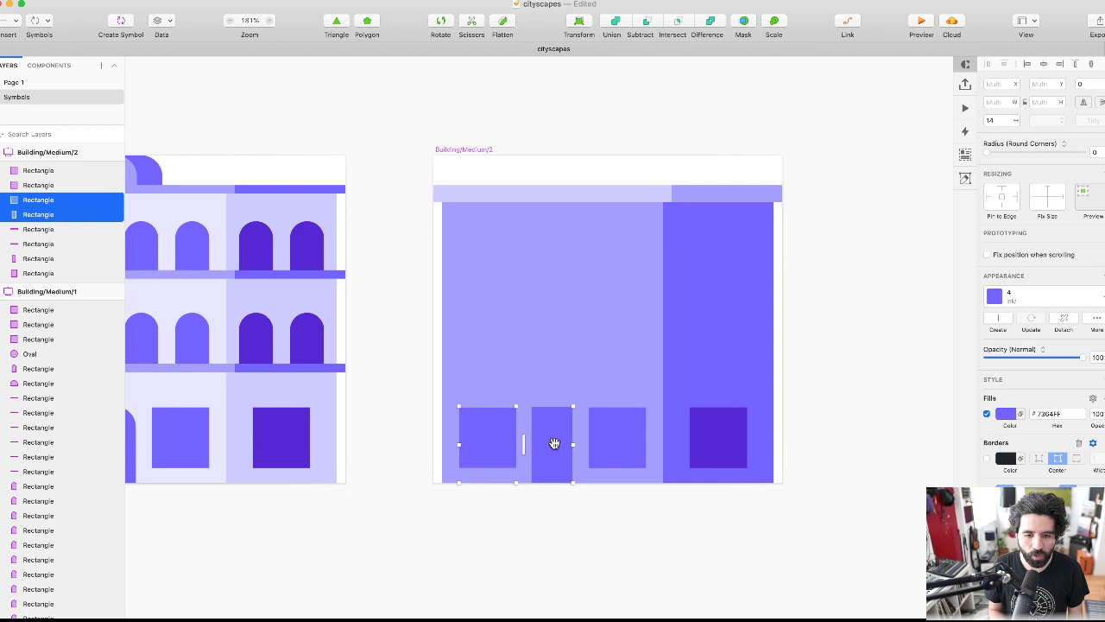
click(504, 511)
click(498, 441)
key(Delete)
- Move the door to X 24 near the front wall's left edge and set its width to 48
drag(552, 425, 483, 424)
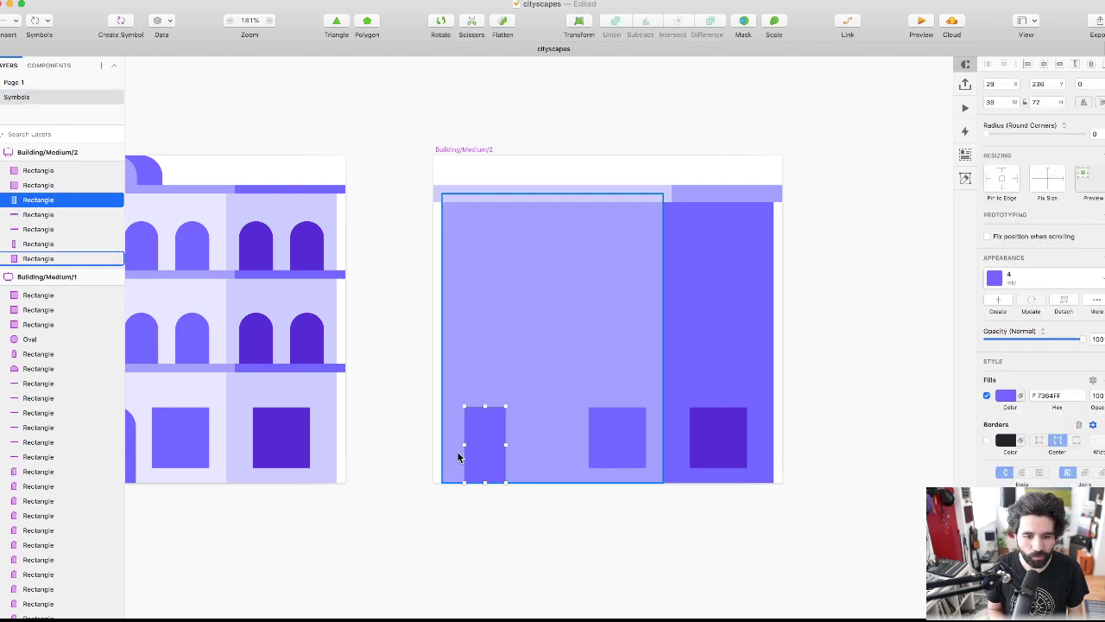
key(Left)
key(Left)
key(super+Left)
key(super+Left)
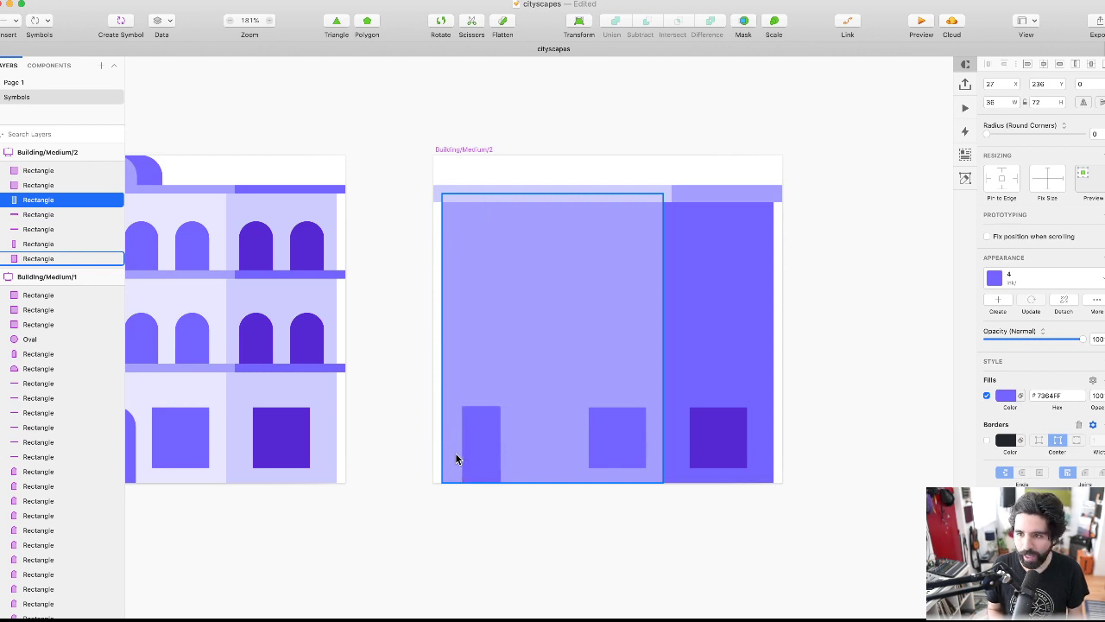
key(super+Right)
key(super+Right)
key(super+Right)
key(super+Left)
key(Left)
key(Left)
key(Left)
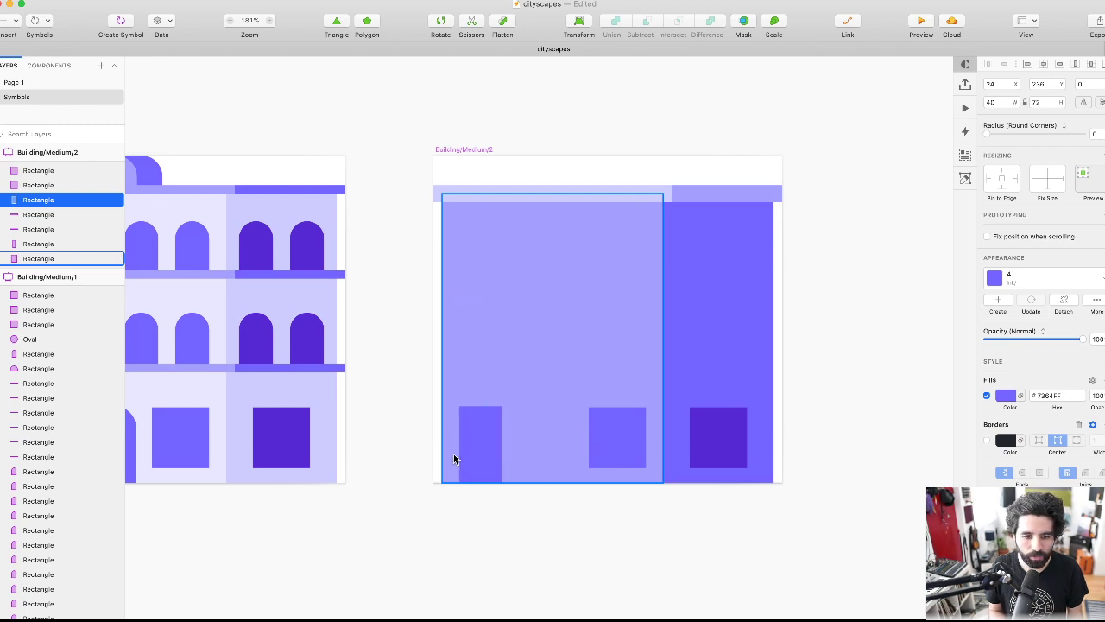
key(super+Right)
key(super+Right)
key(super+Right)
key(super+Right)
key(super+Right)
key(super+Right)
key(super+Right)
key(super+Right)
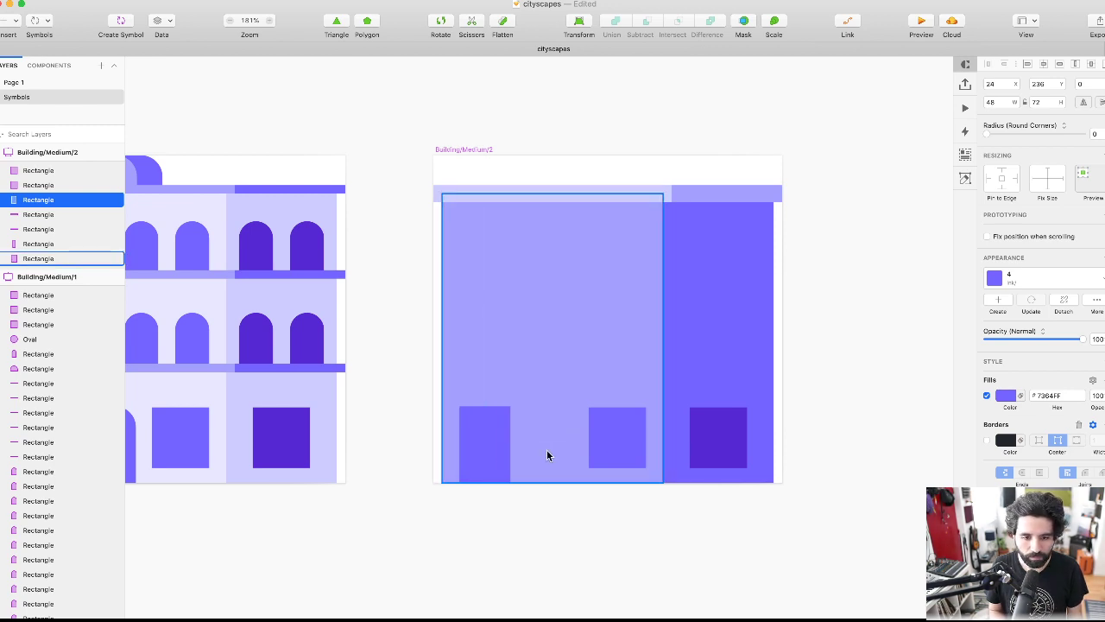
- Move the front wall's ground-floor window beside the door at X 85 and align its top edge with the door's
click(627, 441)
drag(609, 459, 559, 454)
shift+click(487, 448)
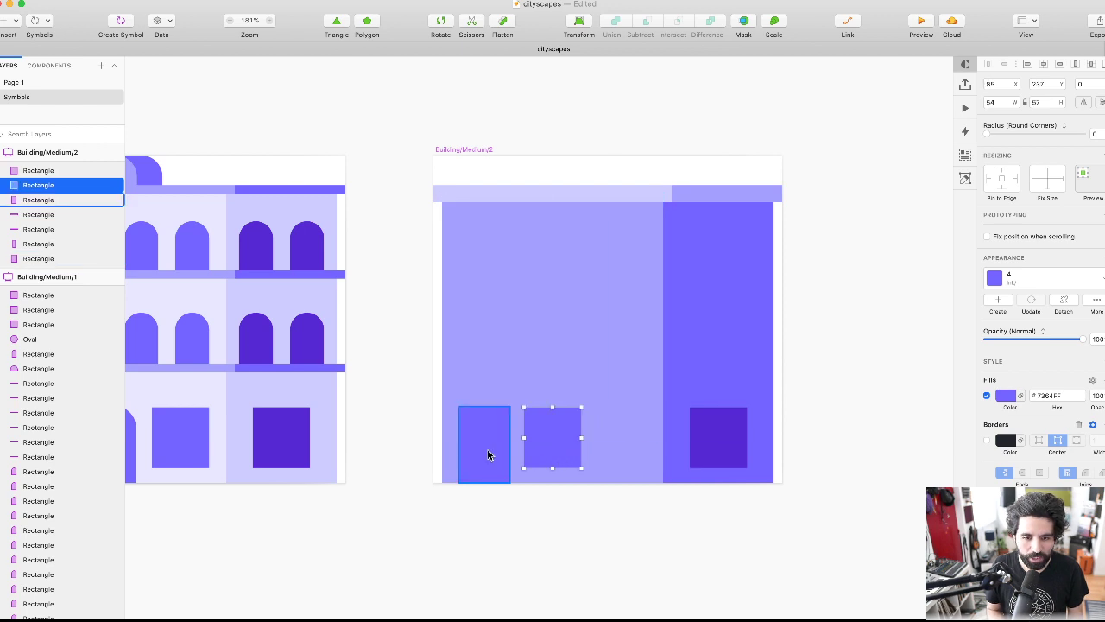
click(1078, 65)
click(642, 553)
click(558, 427)
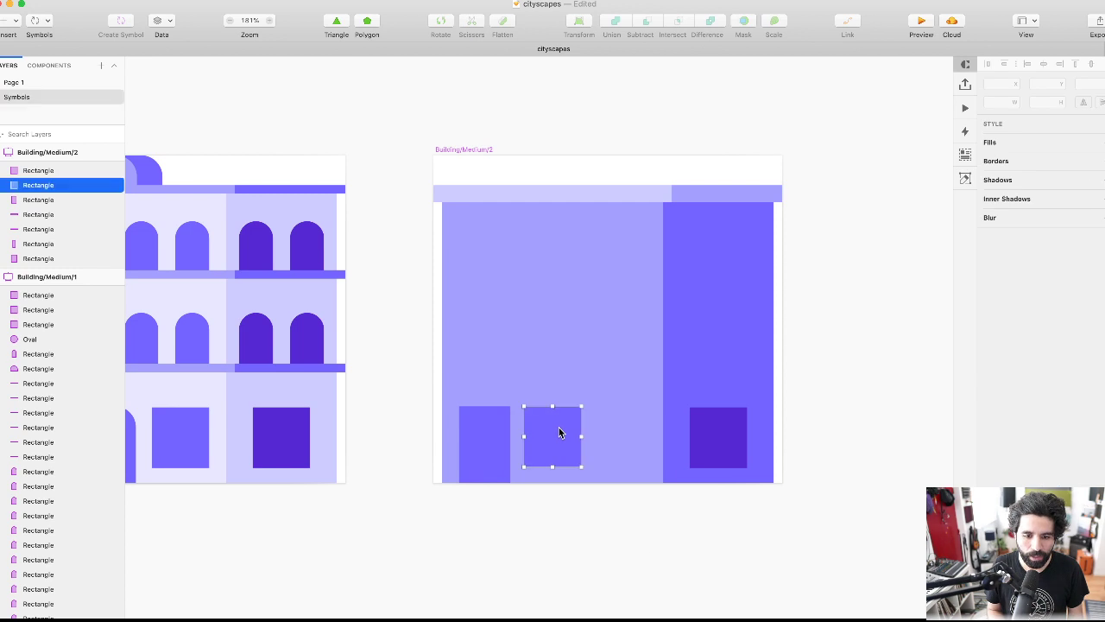
- Shorten the front ground-floor window to a height of 56 and measure its distances to the front wall's edges
key(alt)
scroll(586, 481, left, 3)
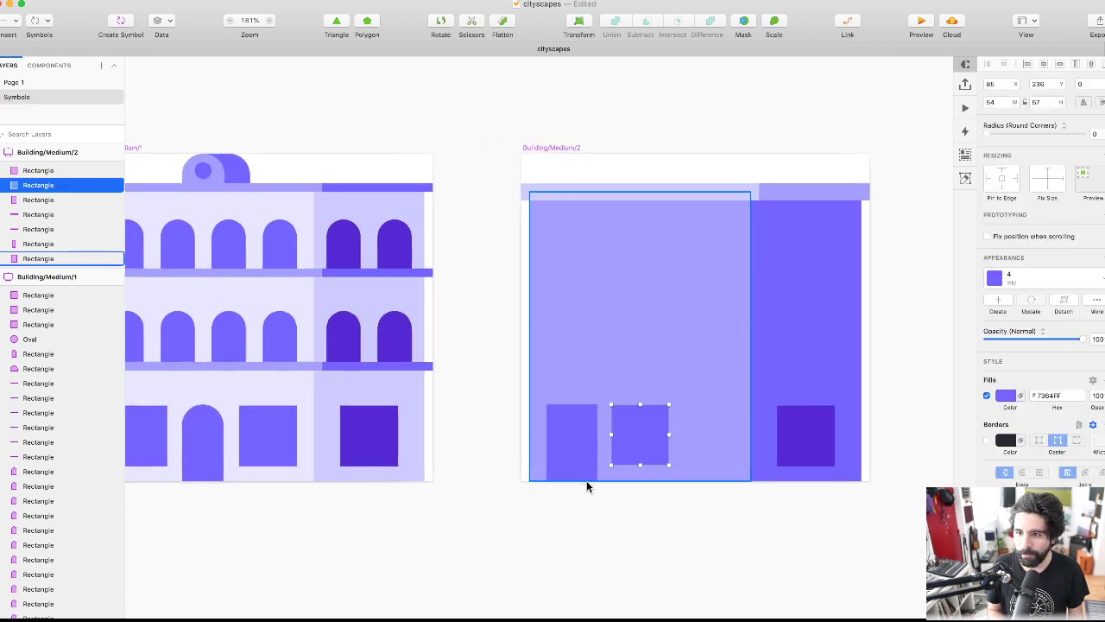
scroll(586, 485, right, 3)
key(super+Up)
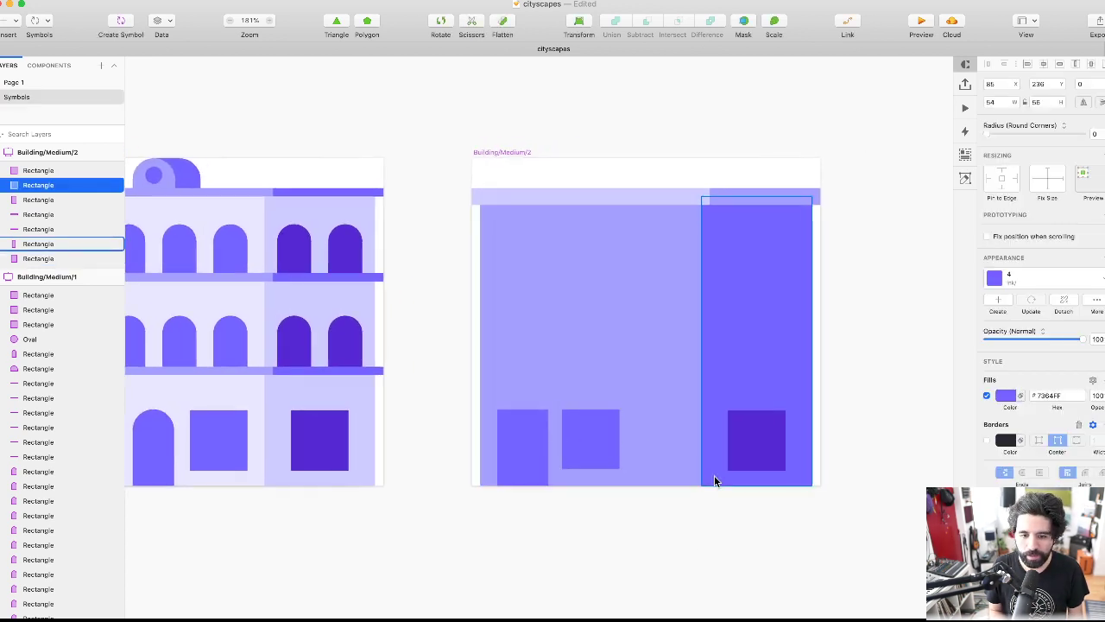
key(alt)
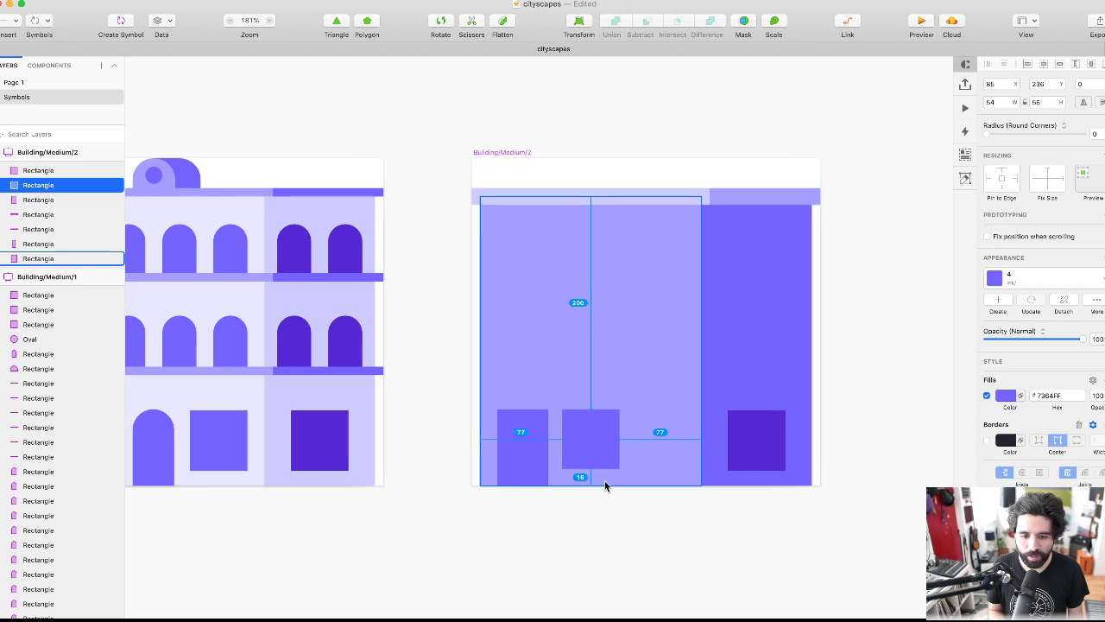
- Set the three ground-floor windows in Building/Medium/1 to a height of 56 and move them up to Y 236
scroll(599, 447, left, 3)
click(424, 445)
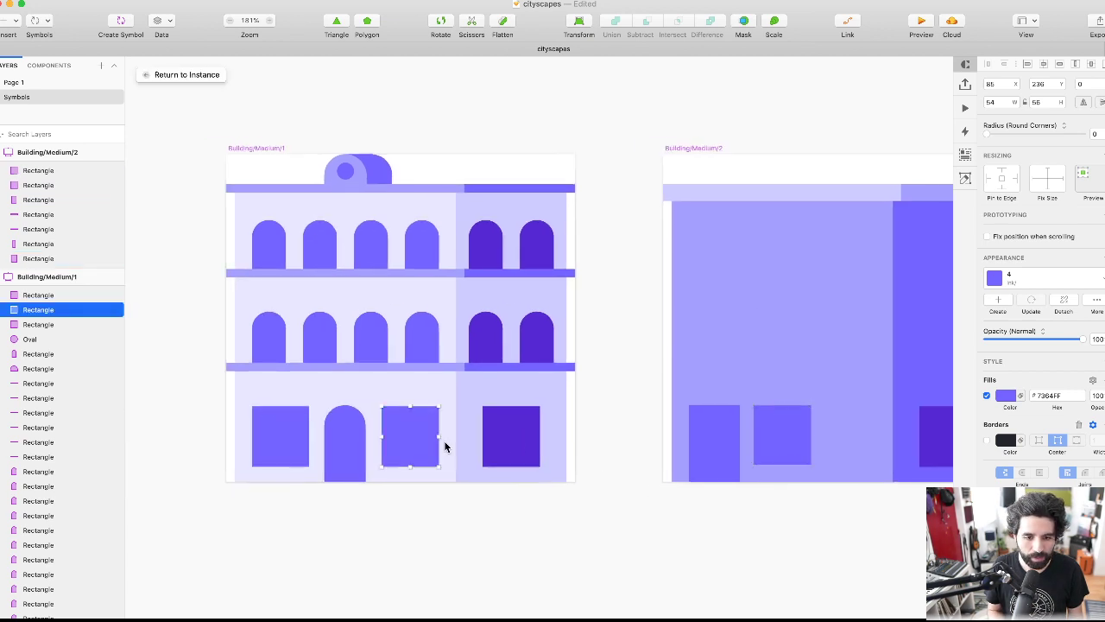
shift+click(530, 444)
shift+click(298, 441)
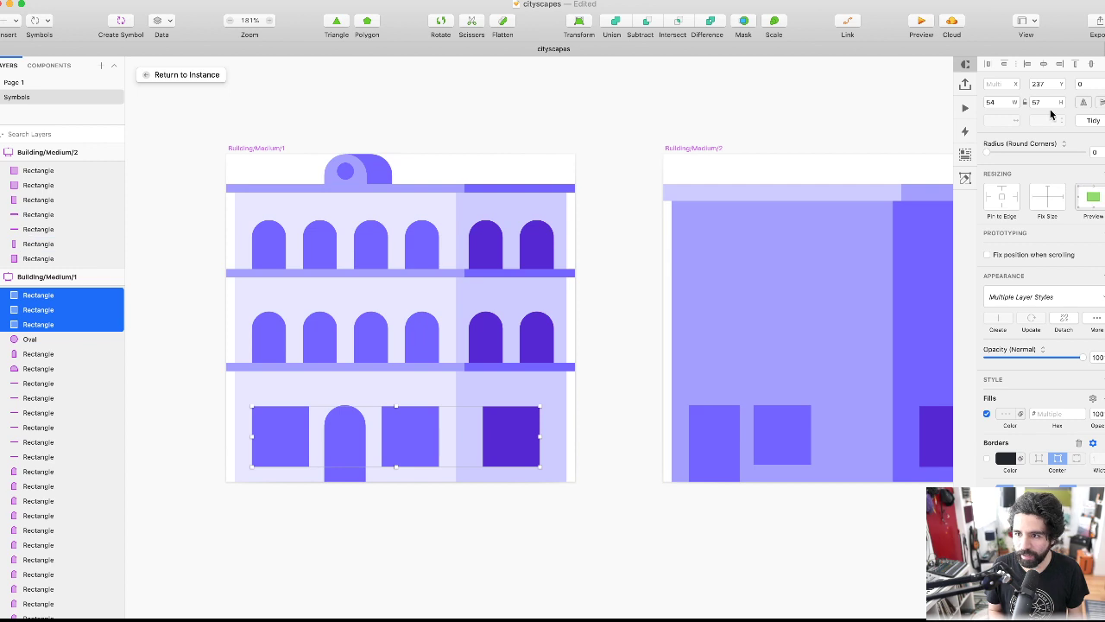
key(alt)
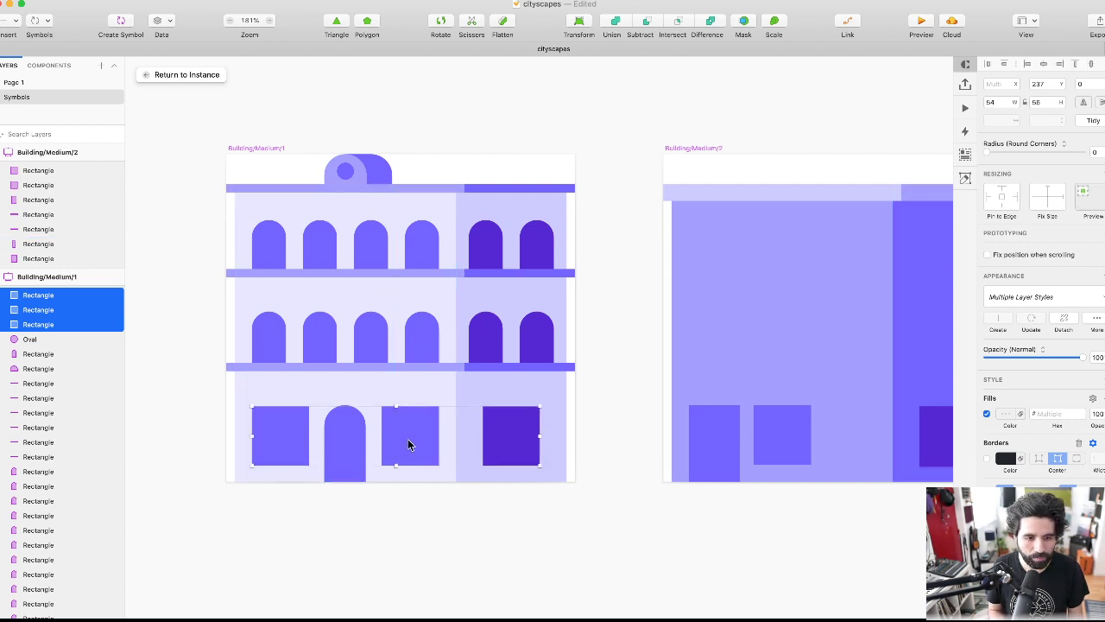
key(alt)
key(Up)
scroll(407, 436, down, 2)
scroll(408, 436, right, 3)
scroll(407, 436, right, 6)
click(448, 521)
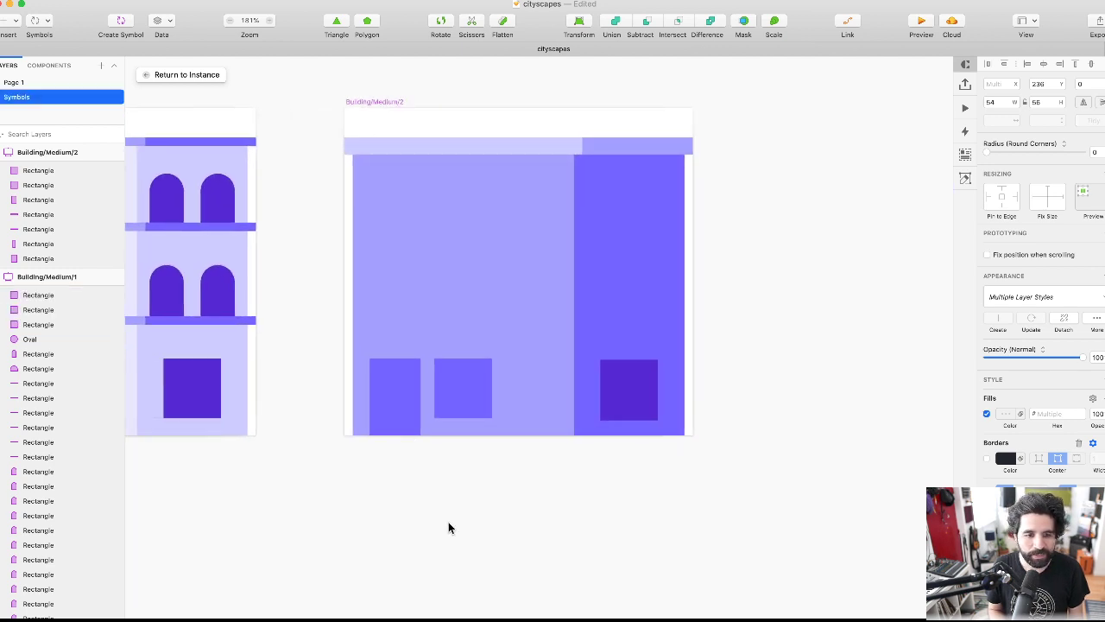
- Move the front ground-floor window in Building/Medium/2 to X 88 and widen it to 112
click(444, 375)
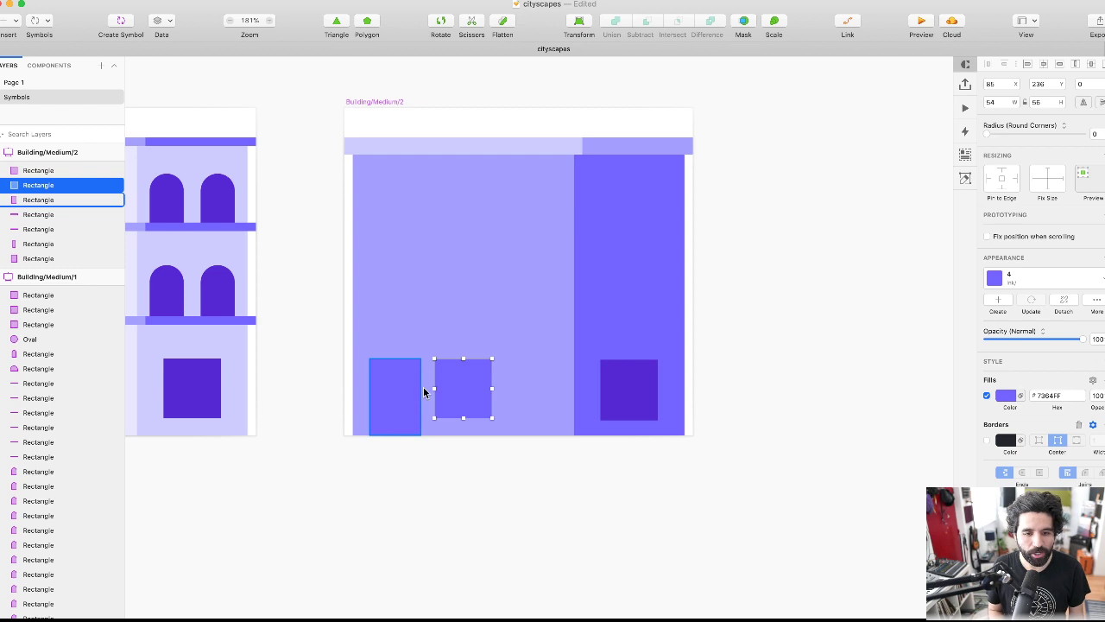
click(496, 389)
click(474, 393)
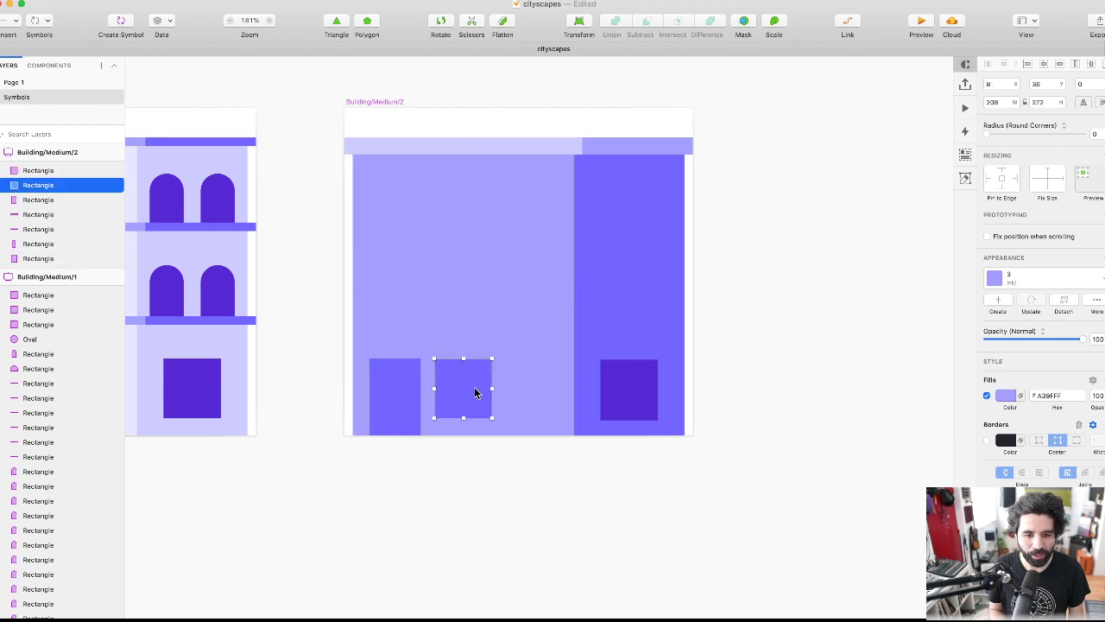
drag(492, 388, 572, 389)
key(super+shift+Left)
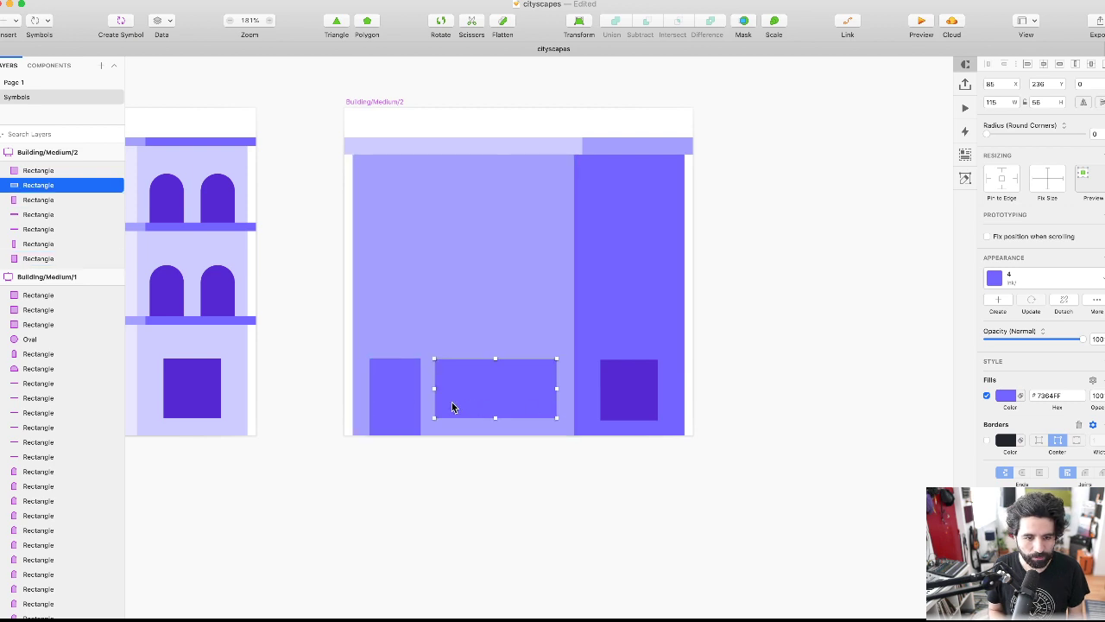
key(Right)
key(Right)
key(Right)
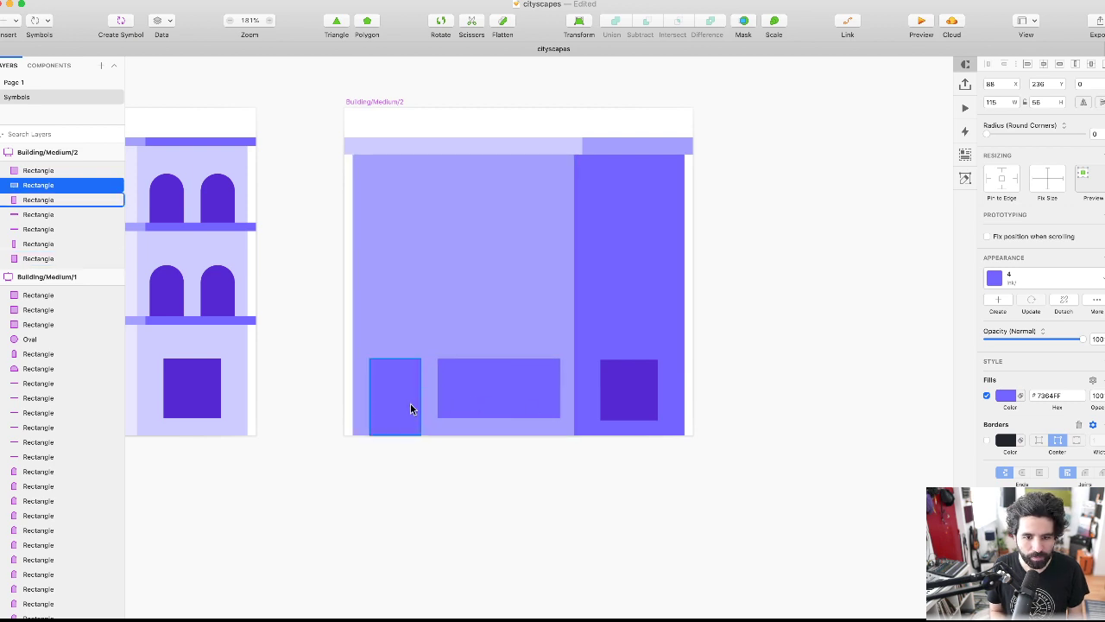
key(super+shift+Left)
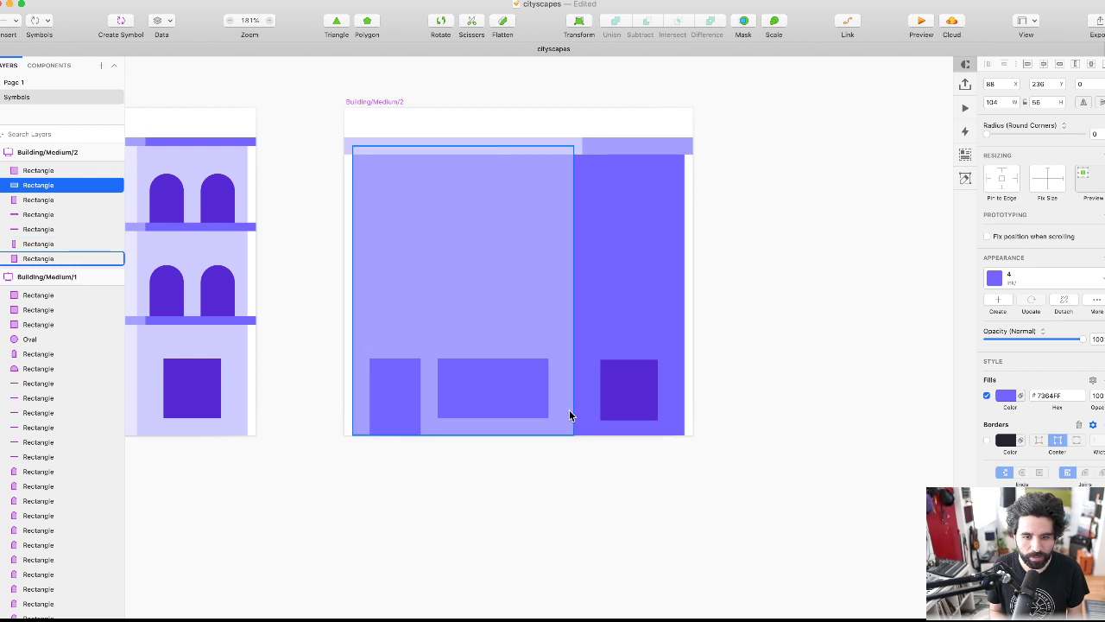
key(super+shift+Right)
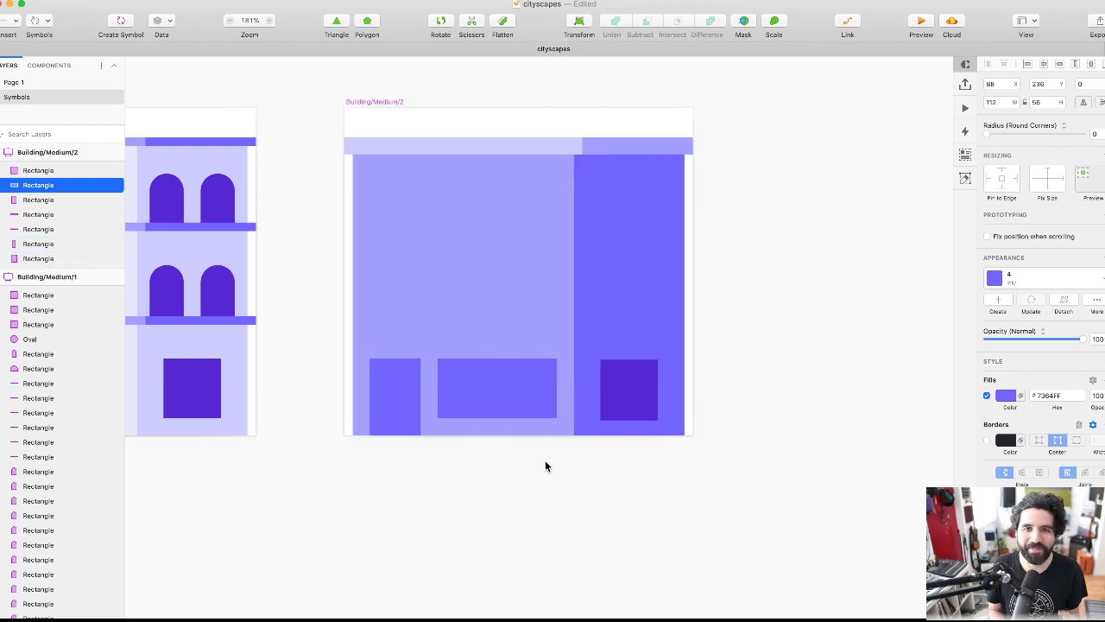
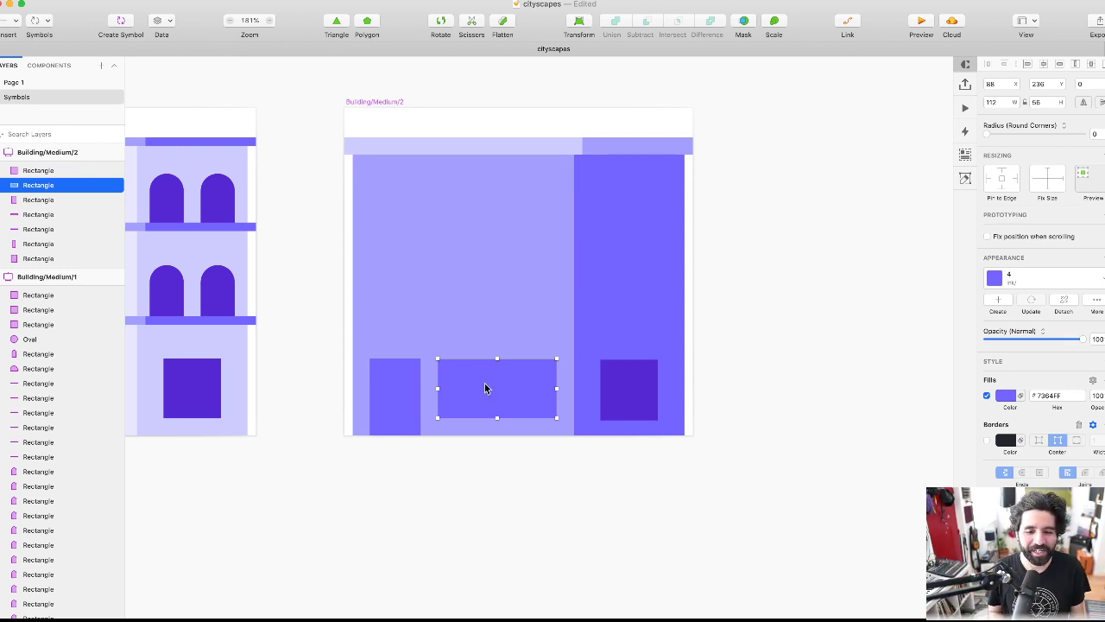
- Replace the side wall's ground-floor window with a copy of the wide front window
click(640, 407)
key(Delete)
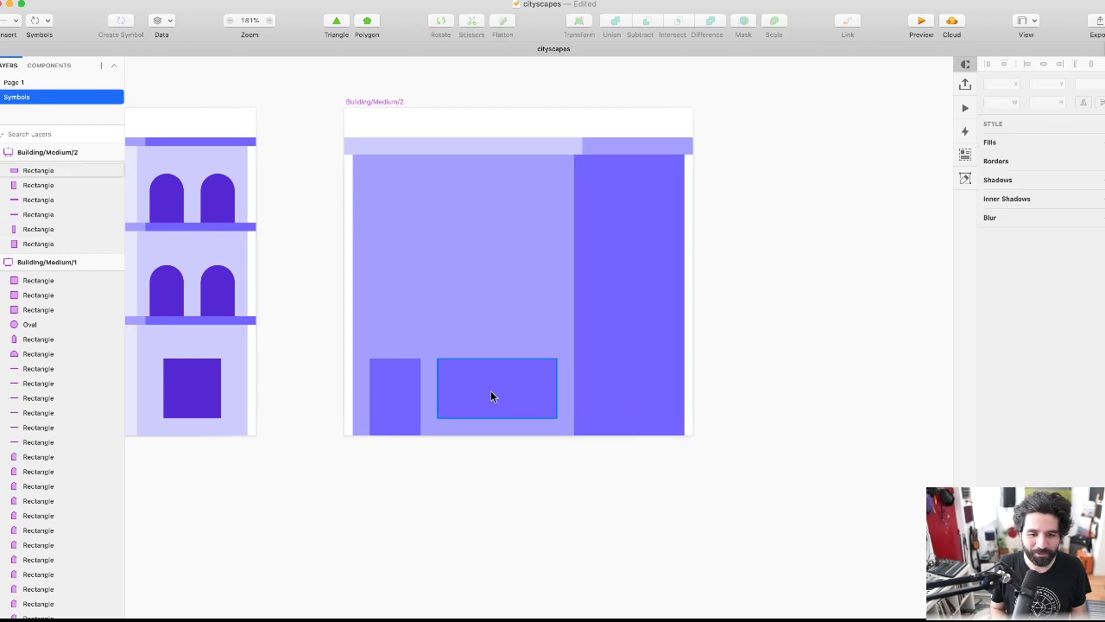
drag(491, 390, 625, 400)
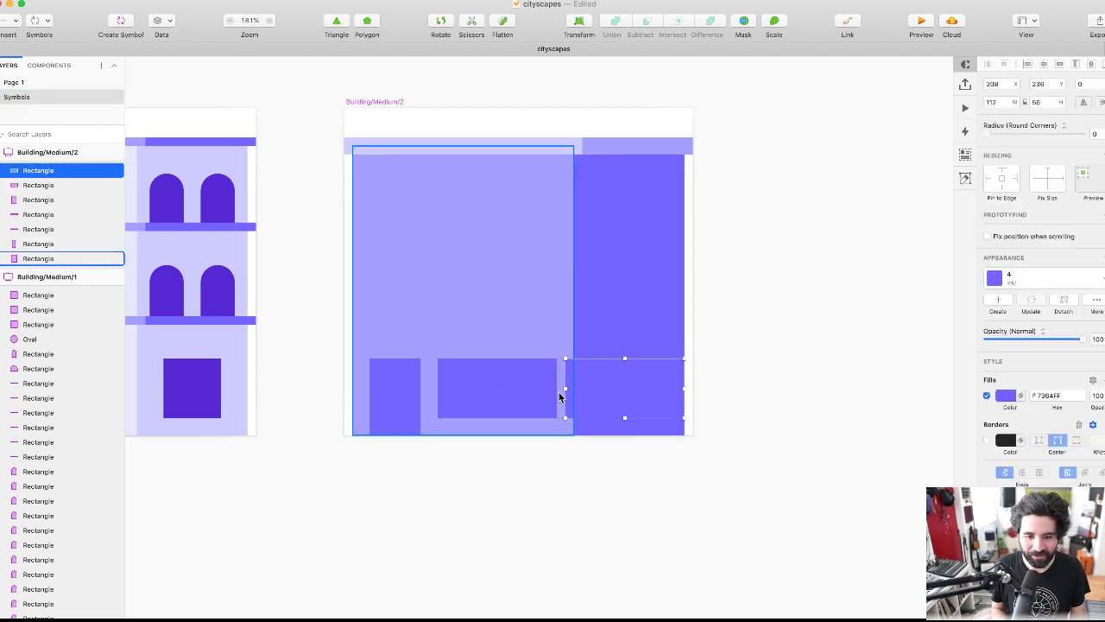
- Position the copied window on the side wall at X 224 and narrow it to a width of 88
key(Right)
key(Right)
key(Right)
key(Right)
key(Right)
key(Right)
key(Right)
key(Right)
key(super+Left)
key(super+Left)
key(super+Left)
key(super+Left)
key(super+Left)
key(super+Left)
key(super+Left)
key(super+Left)
key(Right)
key(Right)
key(Right)
key(Right)
key(Right)
key(Right)
key(Right)
key(Right)
key(super+Left)
key(super+Left)
key(super+Left)
key(super+Left)
key(super+Left)
key(super+Left)
key(super+Left)
key(super+Left)
key(super+Left)
key(super+Left)
key(super+Left)
key(super+Left)
key(super+Left)
key(super+Left)
key(super+Left)
key(super+Left)
- Apply layer style 5 to the side wall's ground-floor window
click(1051, 275)
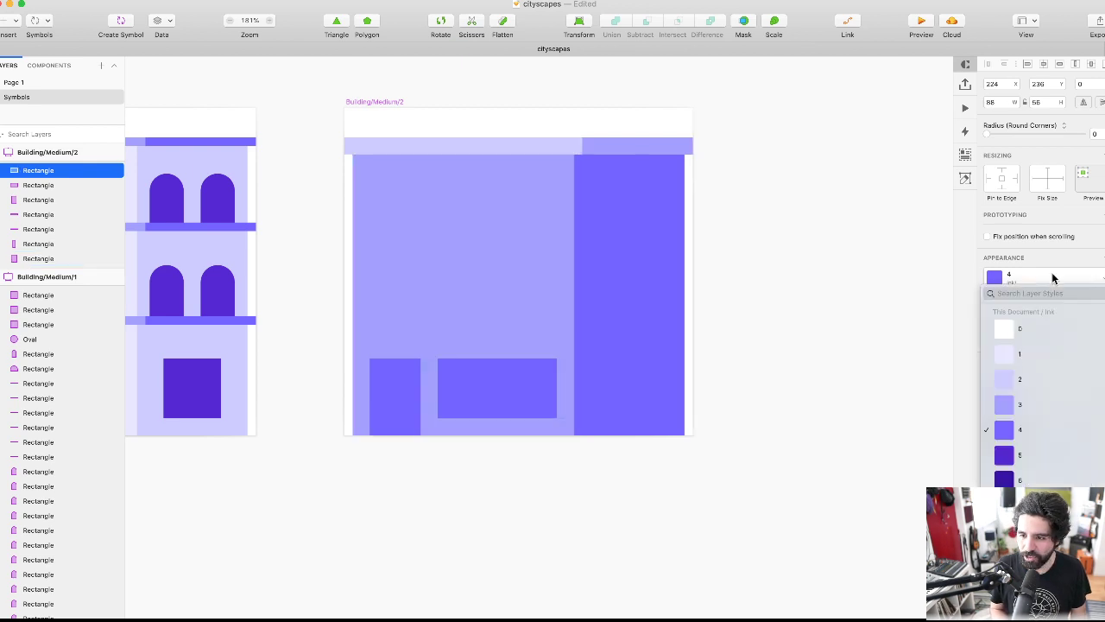
click(1026, 454)
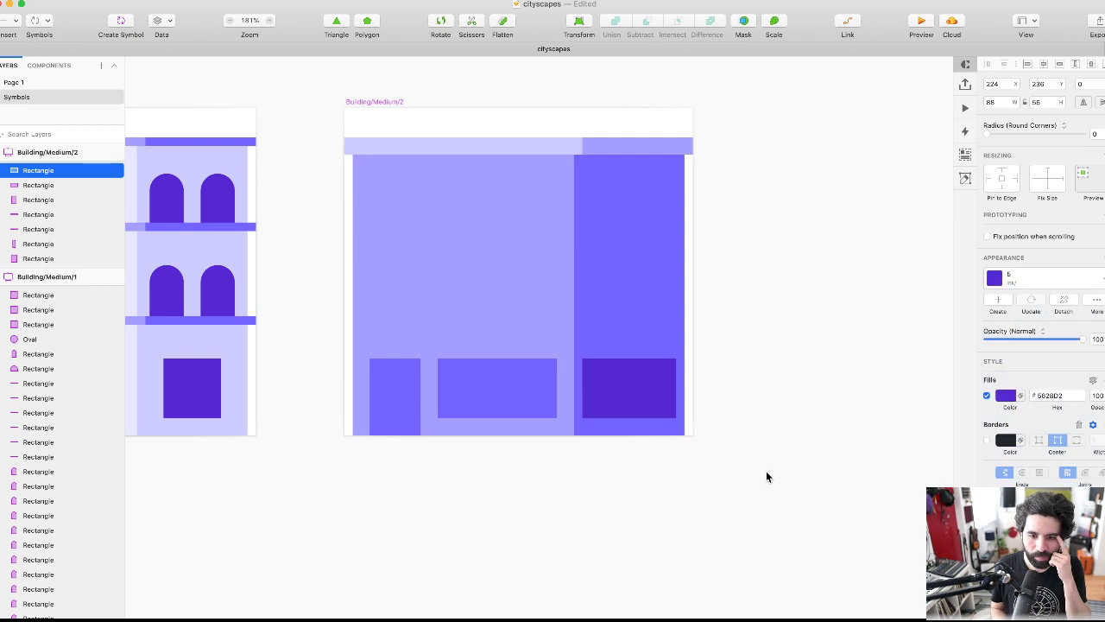
click(765, 467)
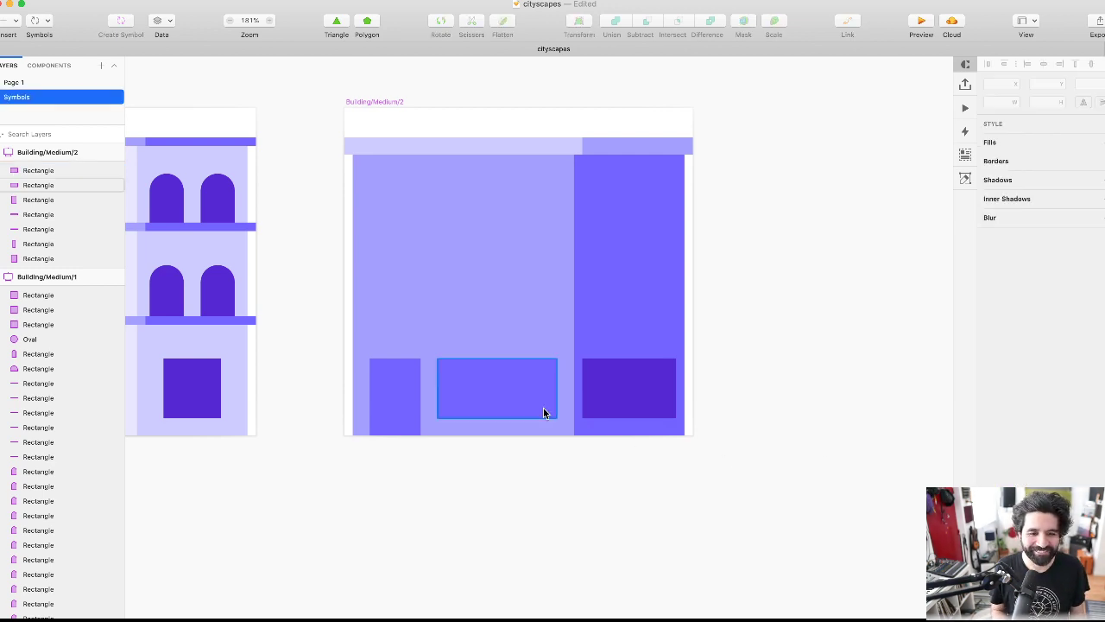
- Duplicate the door above itself as an upper-floor window at X 24, Y 123
click(401, 385)
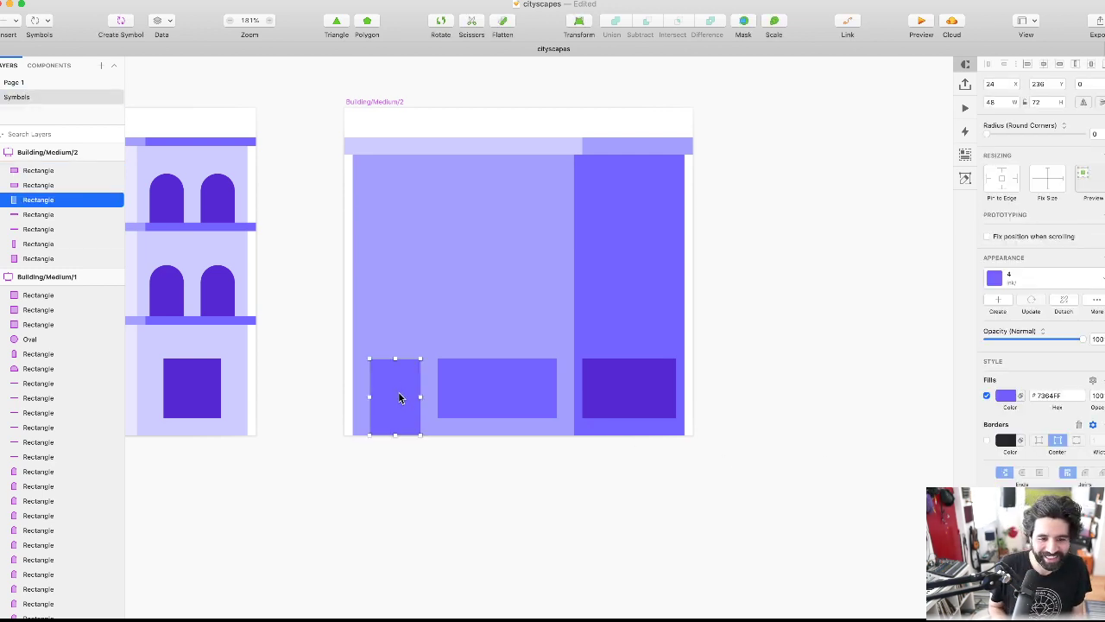
drag(398, 397, 410, 291)
key(Left)
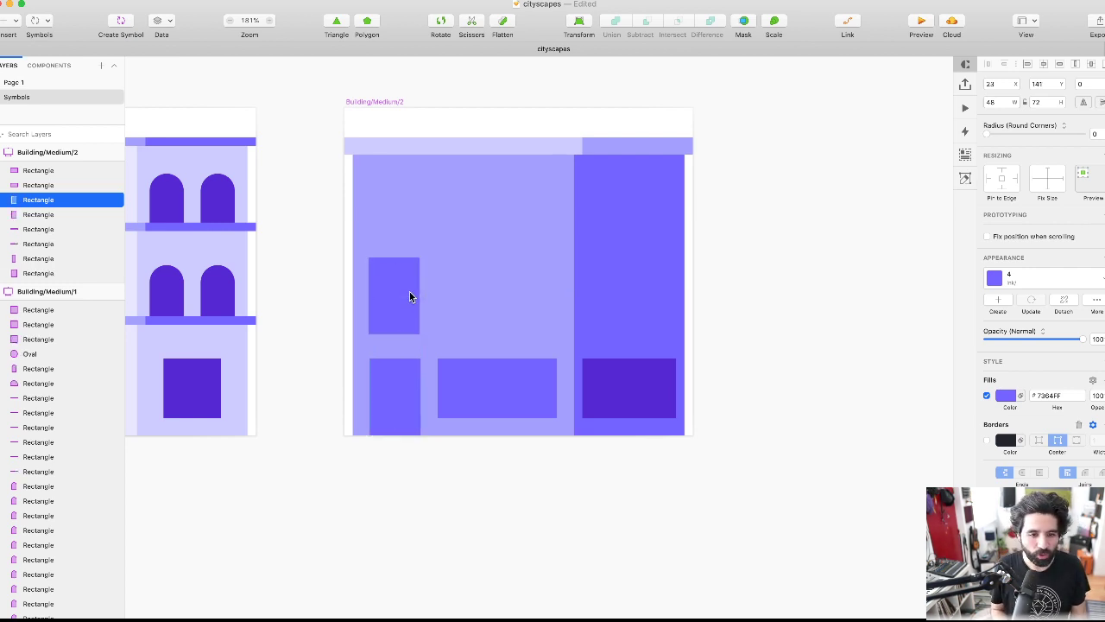
key(Right)
key(Up)
key(Up)
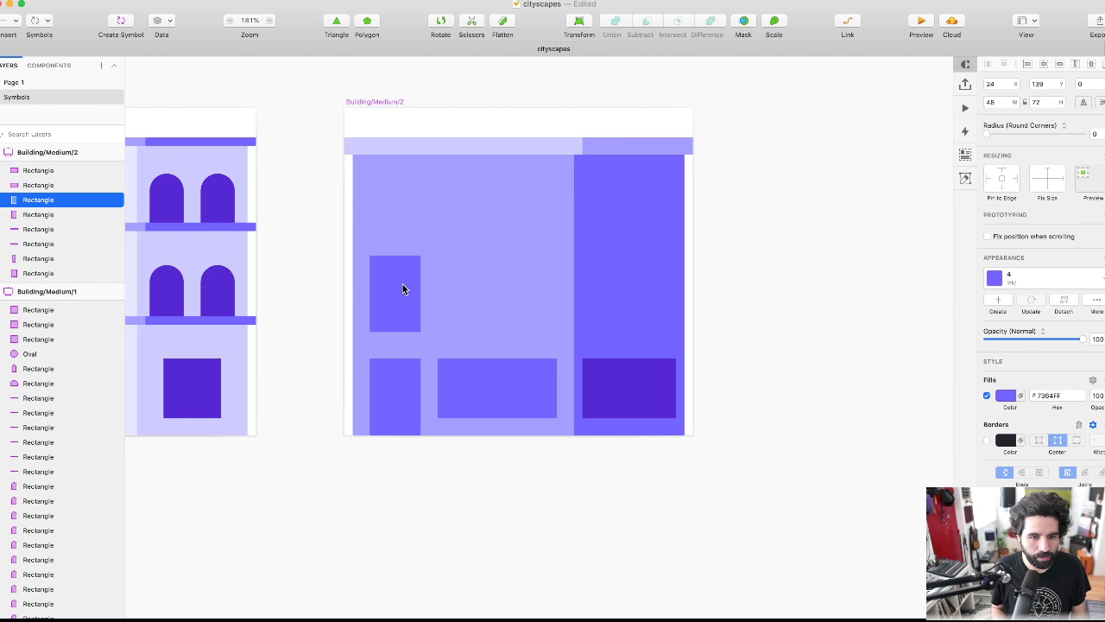
key(Up)
key(Up)
key(Up)
key(Up)
key(Up)
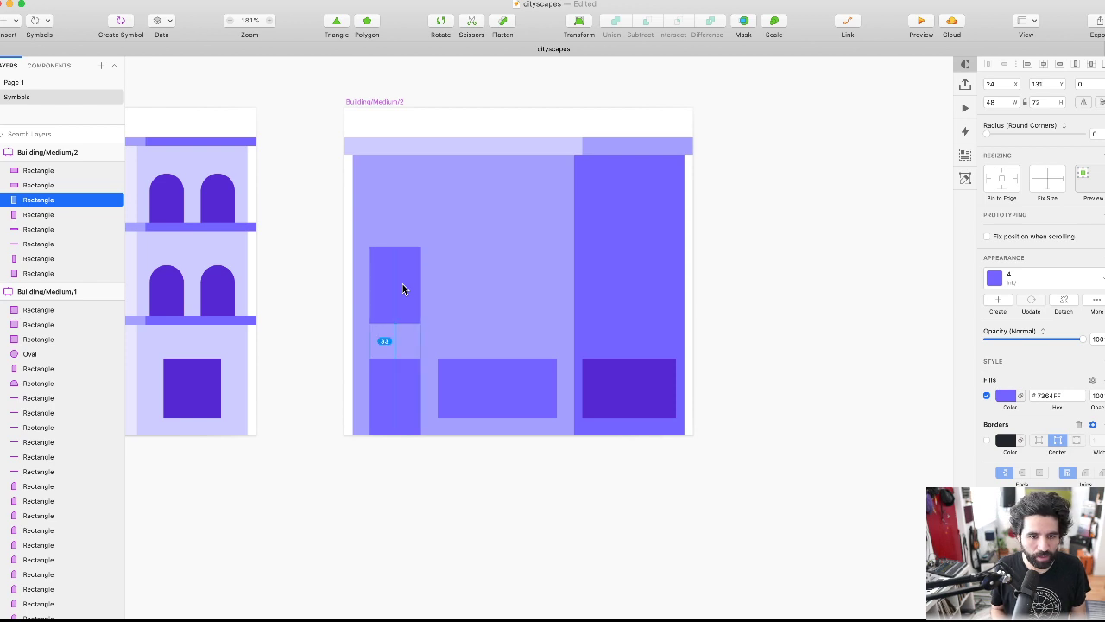
key(Up)
key(Up)
key(Up)
key(Up)
key(Up)
key(Up)
key(Up)
key(Up)
- Copy the upper-floor window twice across the front wall, at X 88 and X 152, to make a row of three
drag(402, 285, 469, 295)
key(super+d)
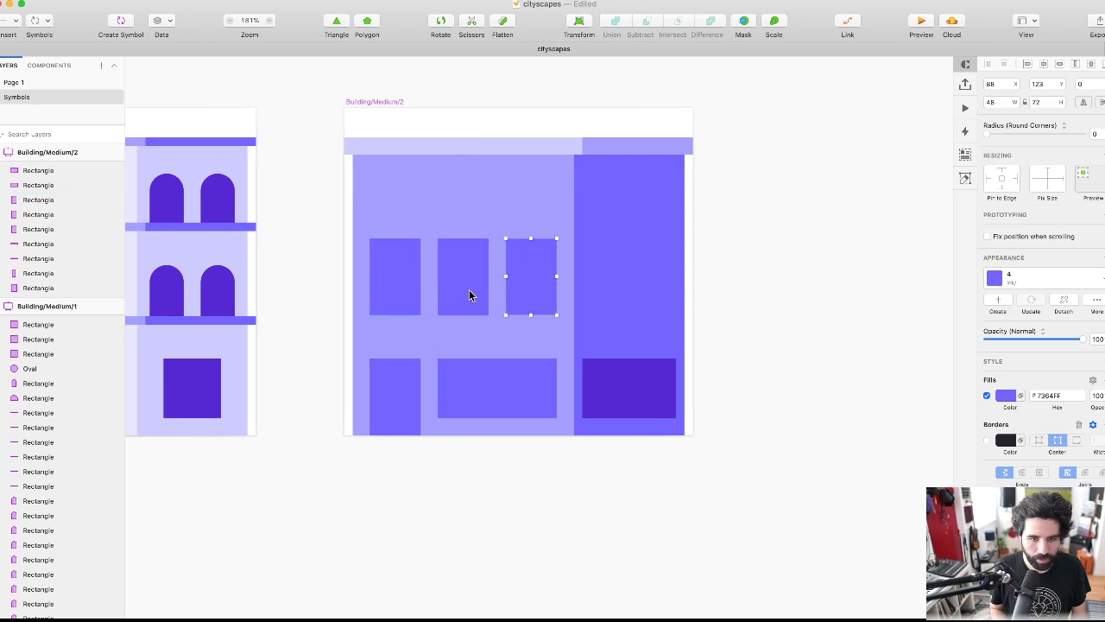
click(382, 277)
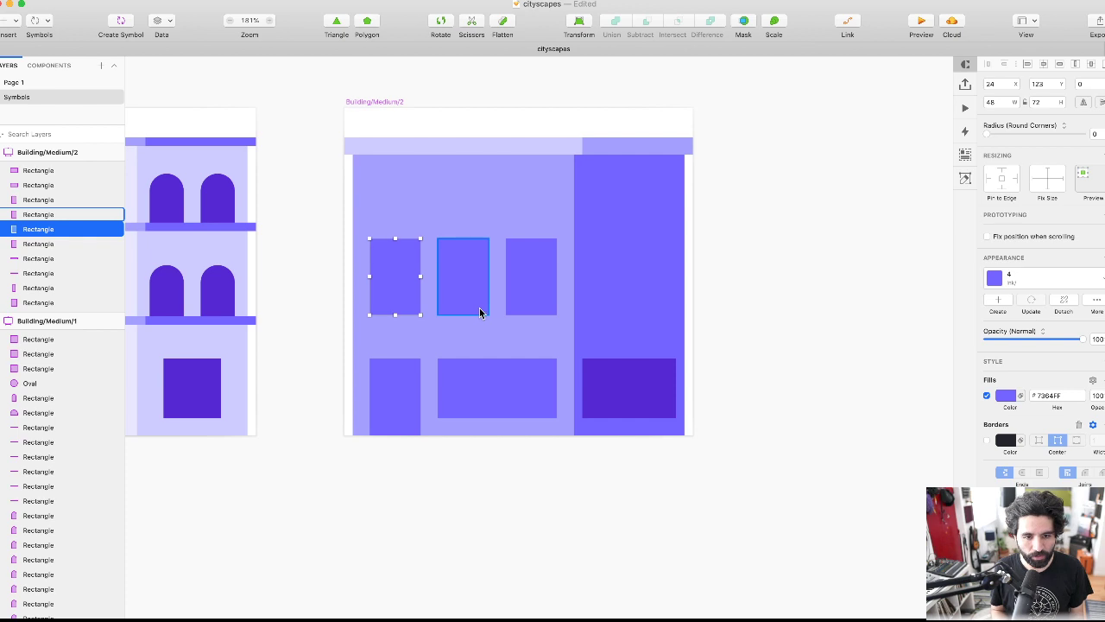
- Copy the third upper-floor window onto the side wall, apply layer style 5 and centre it across the wall
click(533, 290)
click(542, 288)
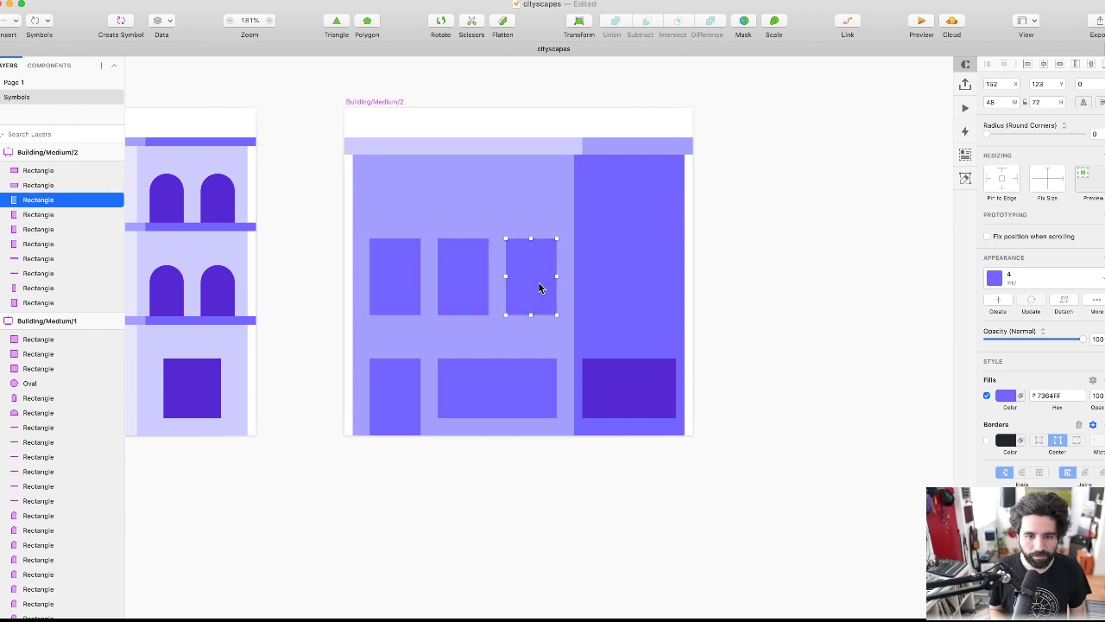
drag(536, 291, 632, 290)
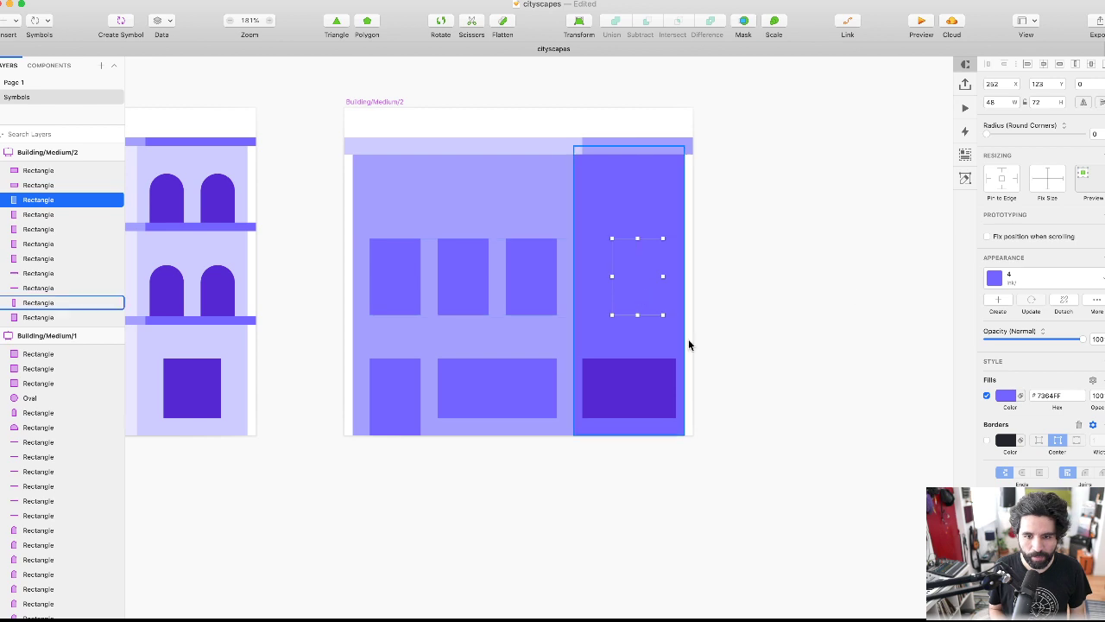
click(1023, 278)
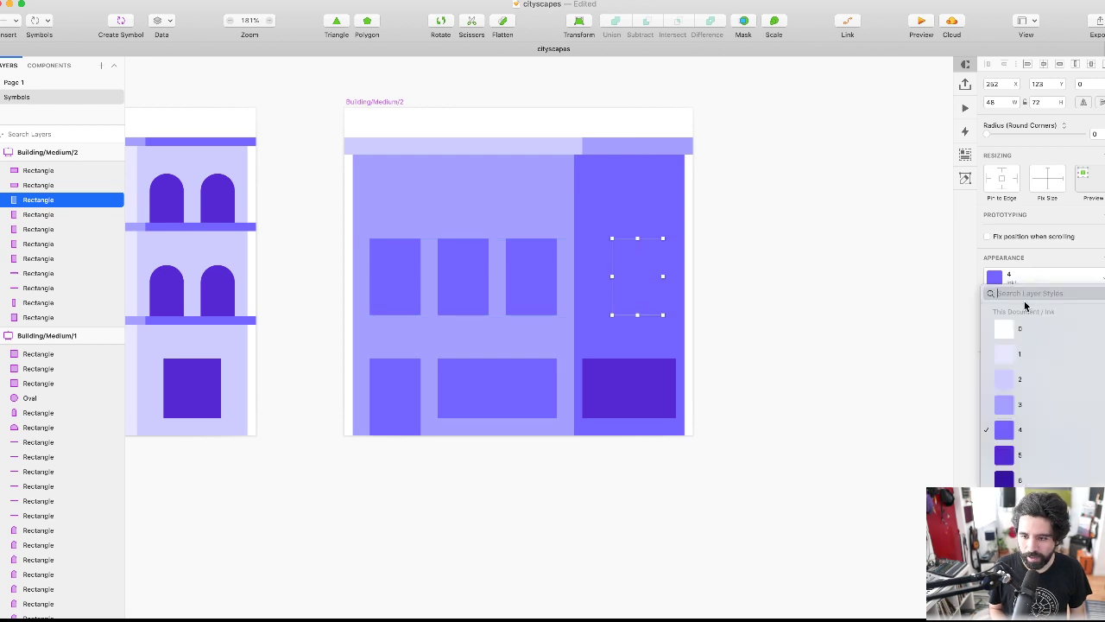
click(1021, 454)
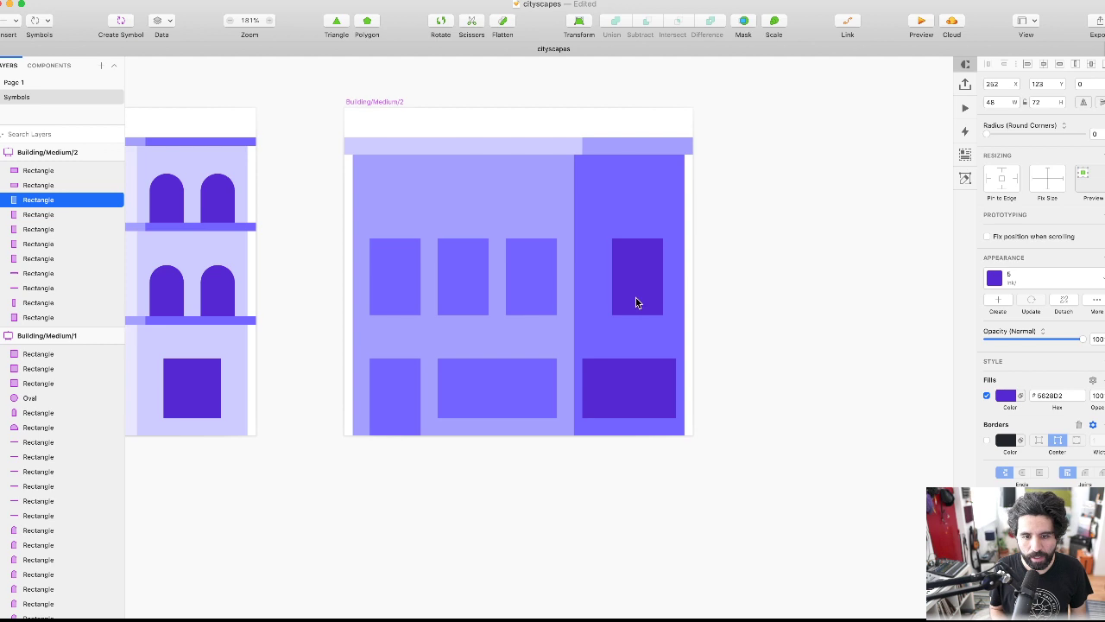
shift+click(646, 331)
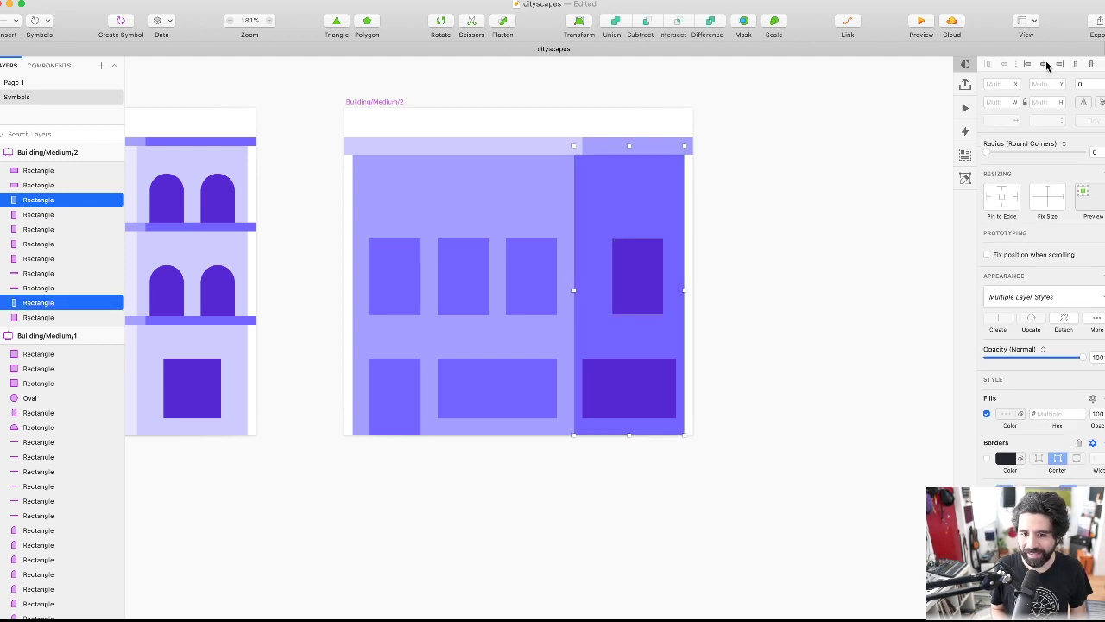
key(shift+Left)
- Narrow the side wall's ground-floor window to the width of the window above it, keeping it centred on the wall
key(Escape)
drag(657, 421, 644, 432)
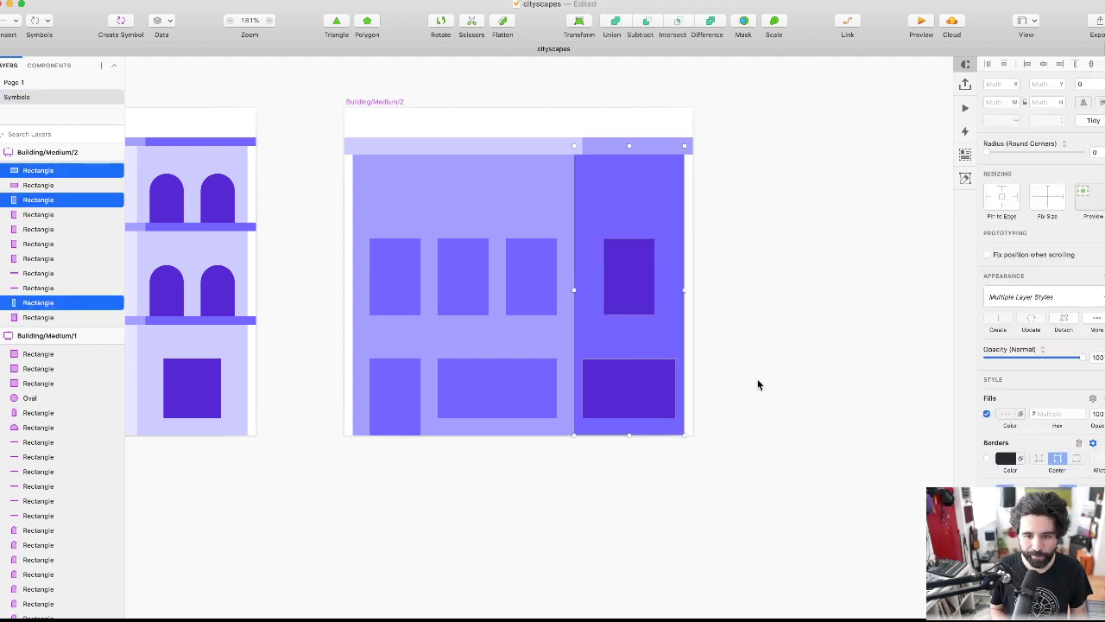
click(740, 380)
click(621, 399)
drag(581, 390, 602, 387)
click(770, 379)
- Move both roof cornice bars of Building/Medium/2 out of the artboard to the empty canvas above it
scroll(771, 378, left, 3)
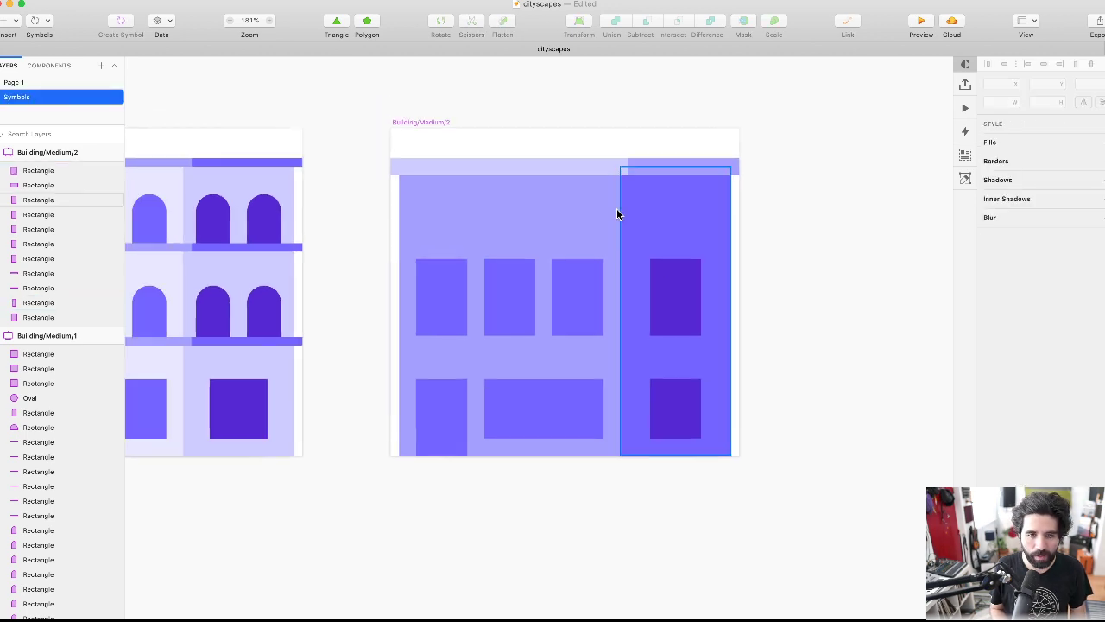
click(561, 166)
shift+click(670, 168)
drag(665, 167, 665, 69)
scroll(662, 74, up, 2)
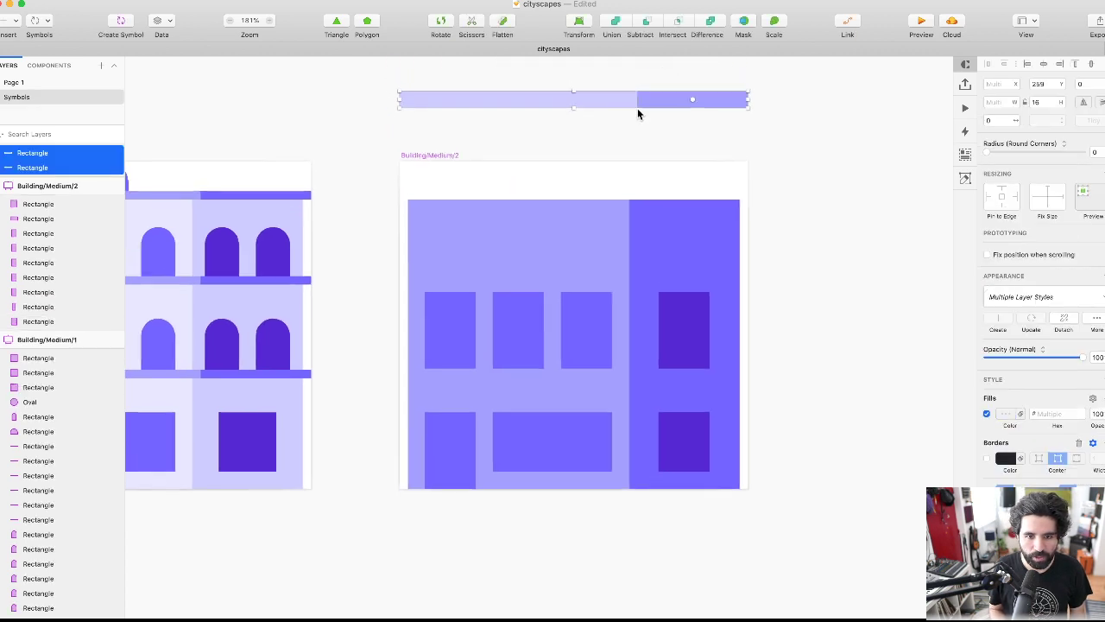
- Shorten the four upper-floor windows to a height of 56 and shift them down by 8
click(577, 321)
shift+click(518, 321)
shift+click(451, 343)
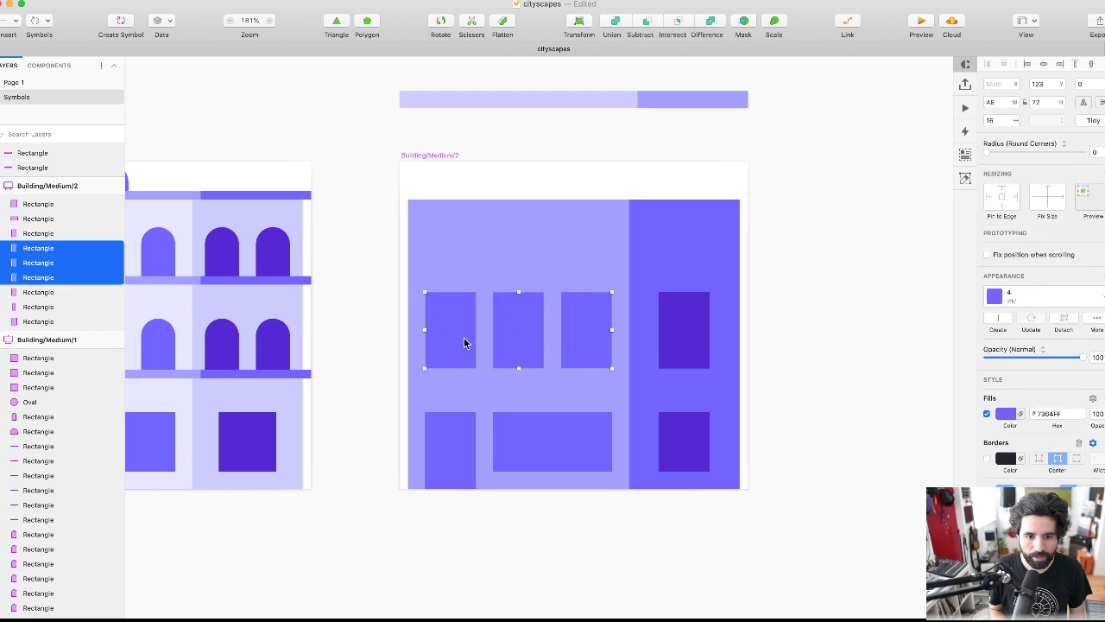
shift+click(684, 336)
key(super+shift+Up)
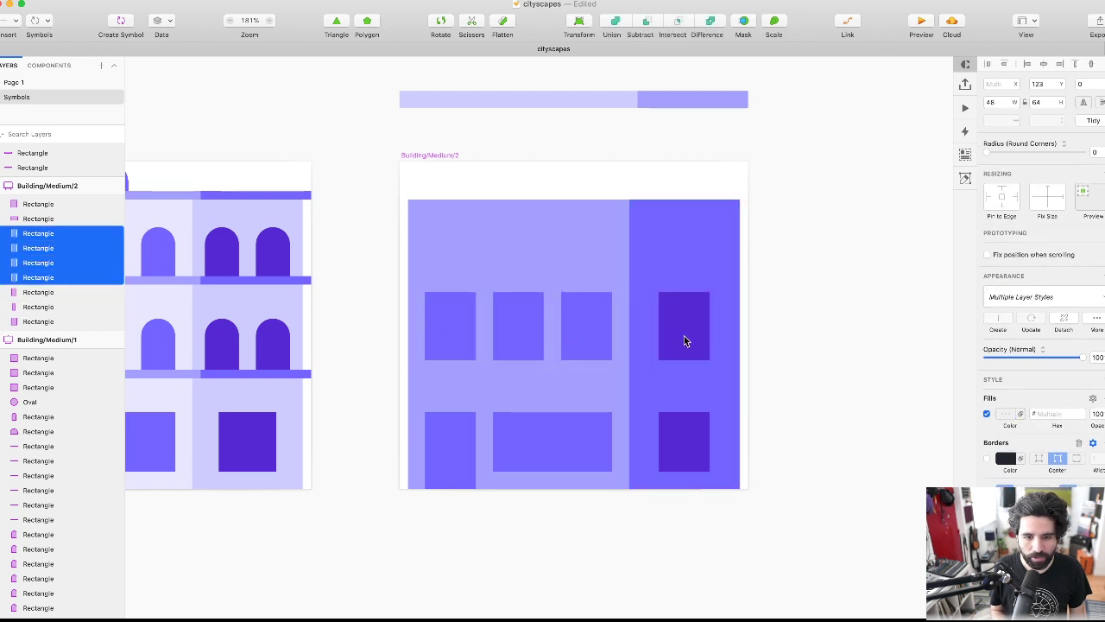
key(super+shift+Up)
key(super+shift+Down)
key(super+shift+Up)
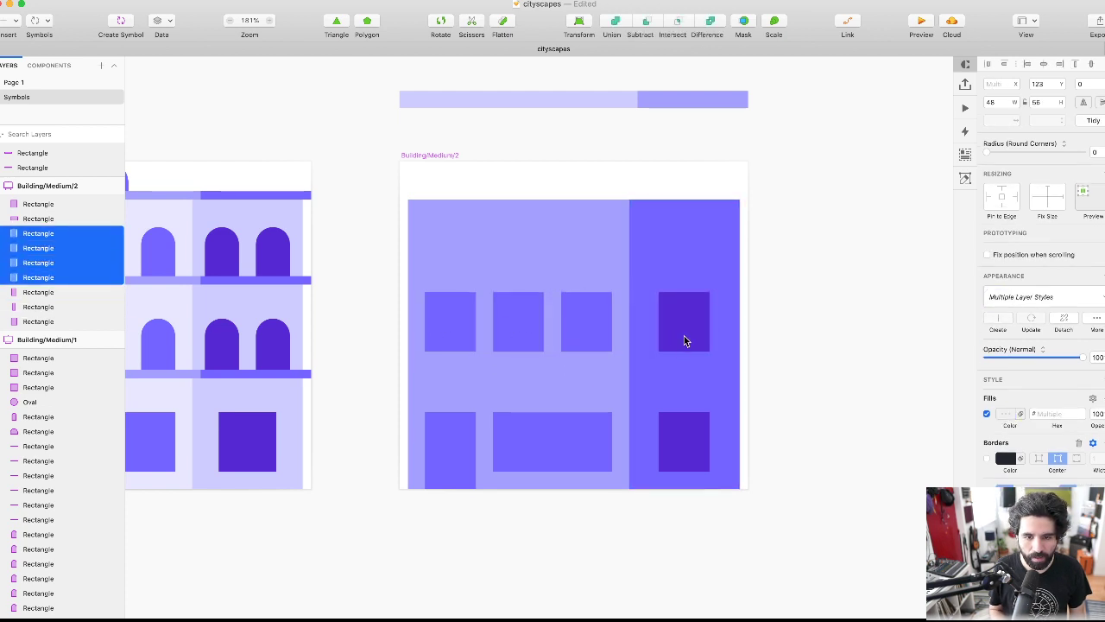
key(Down)
key(Down)
key(Down)
key(Down)
key(Down)
key(Down)
key(Down)
key(Down)
- Copy the row of four upper-floor windows upward as a top-floor row at Y 44
drag(668, 337, 674, 247)
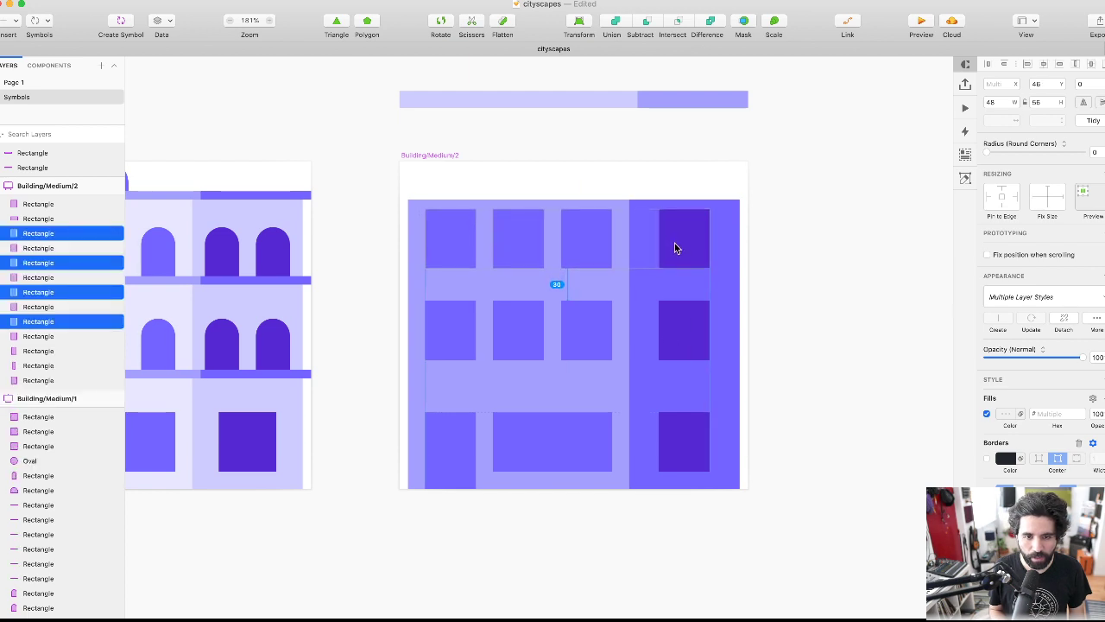
key(Up)
key(Up)
- Stretch the front and side walls of Building/Medium/2 up to the artboard's upper edge, giving them a height of 308
click(421, 282)
shift+click(636, 211)
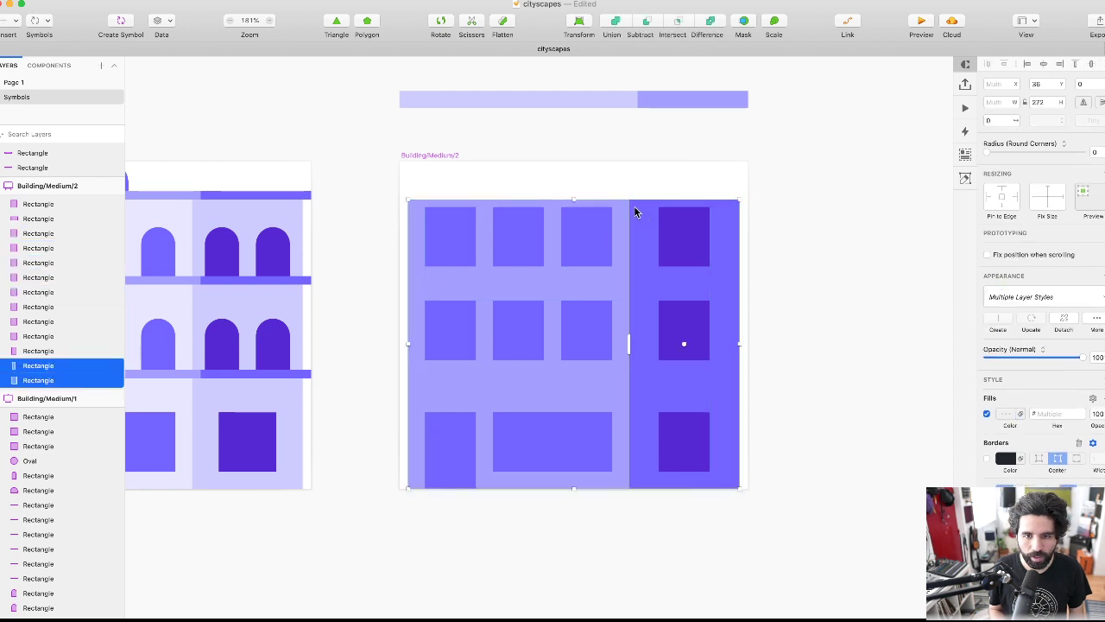
drag(574, 199, 575, 161)
- Move both cornice bars from the empty canvas back onto the roof of Building/Medium/2, placed at Y -8
click(617, 109)
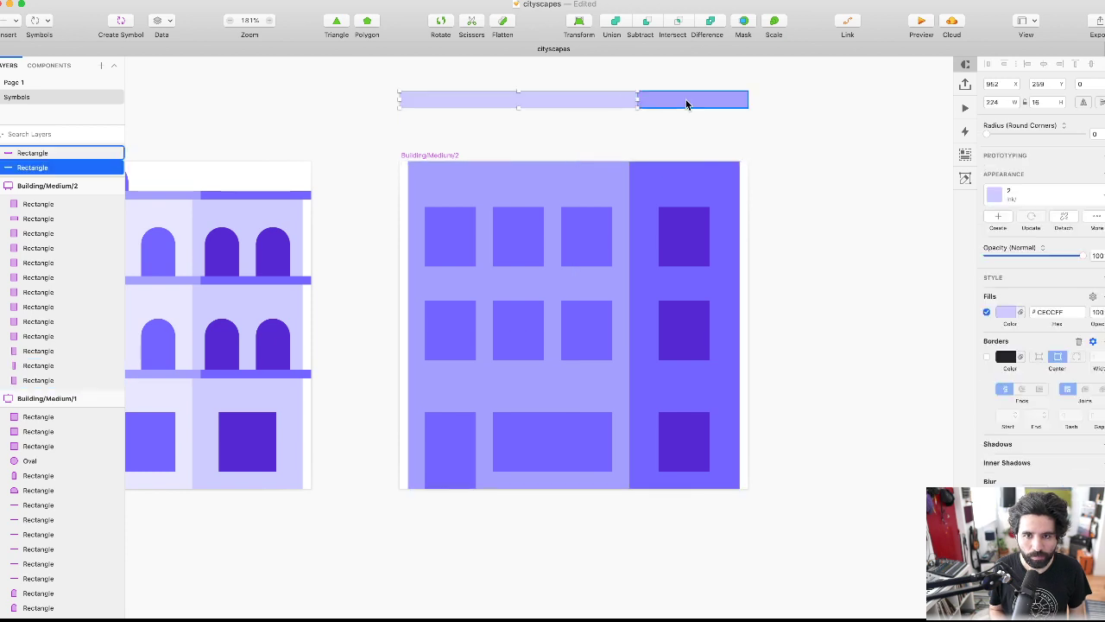
shift+click(683, 102)
drag(683, 102, 675, 171)
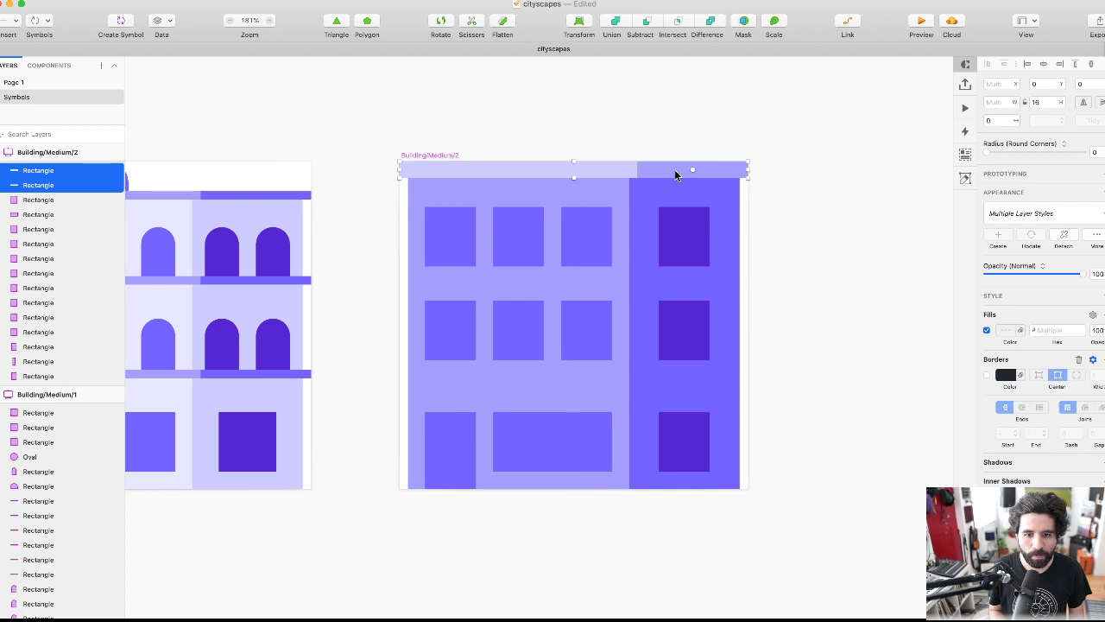
key(shift+Up)
click(807, 215)
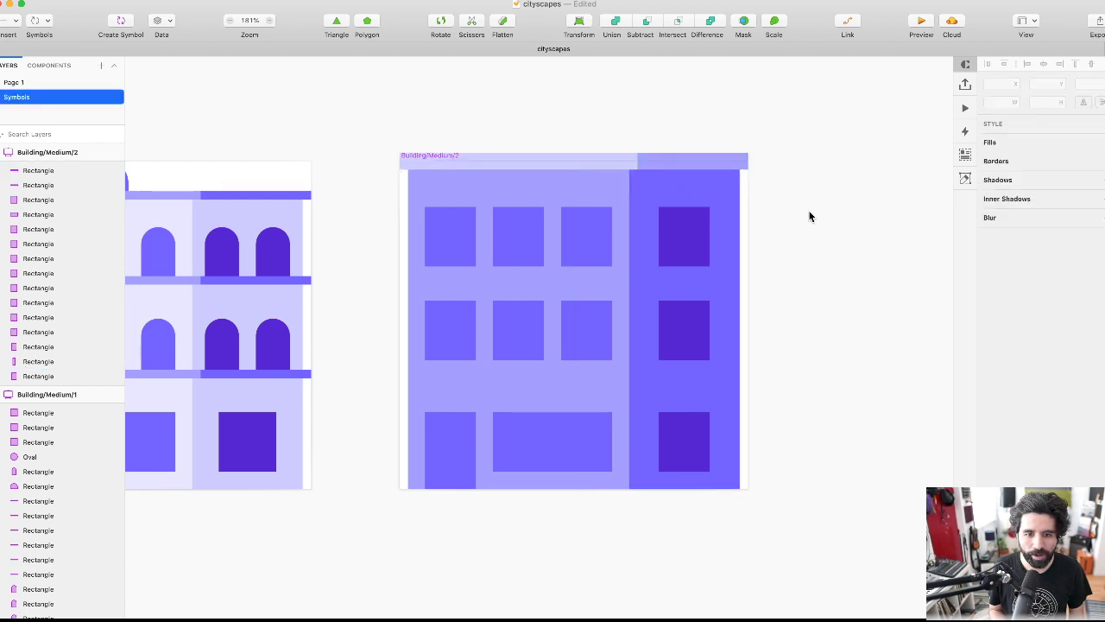
- Duplicate the Building/Medium/2 artboard and place the copy directly to its right
scroll(809, 216, down, 5)
scroll(809, 216, up, 4)
scroll(809, 215, right, 2)
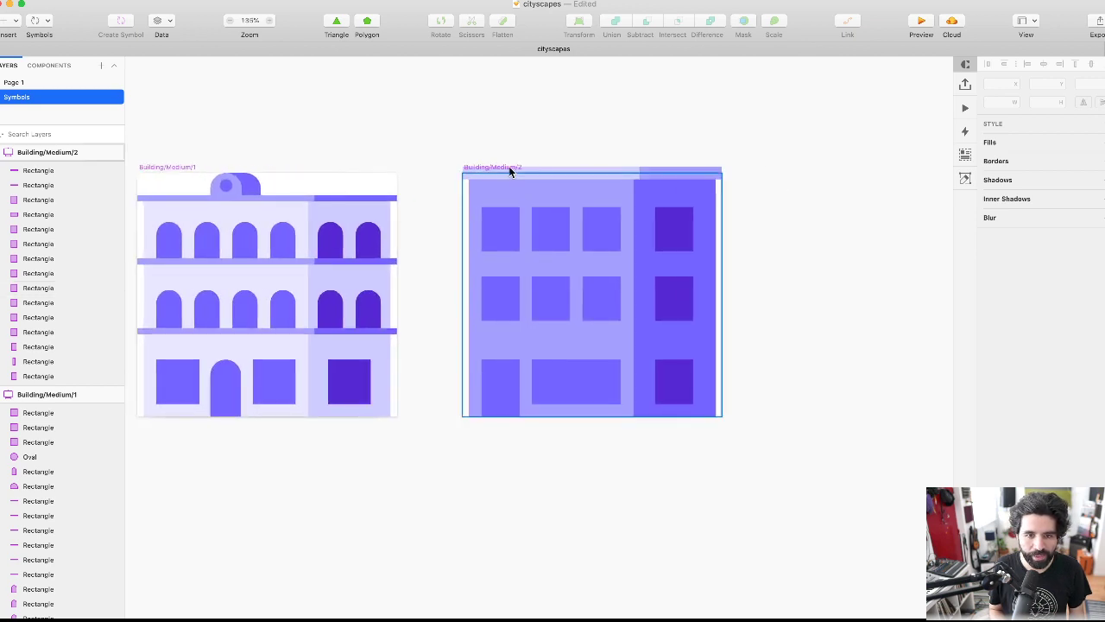
drag(505, 172, 788, 172)
scroll(789, 172, right, 4)
click(698, 547)
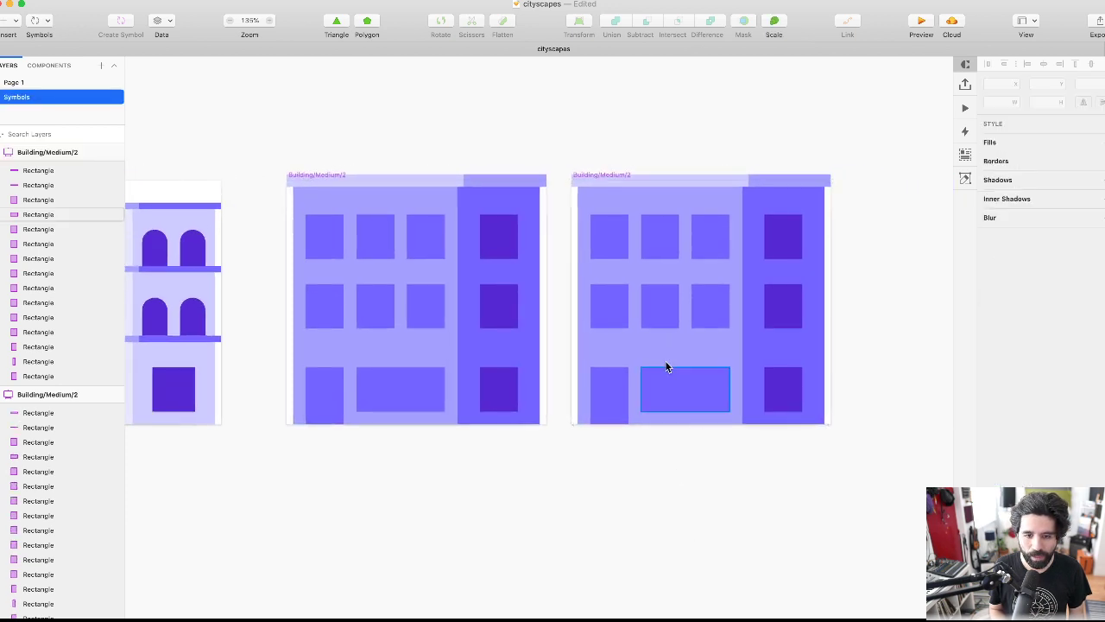
- Apply layer style 2 to the front wall of the copied Building/Medium/2
click(622, 373)
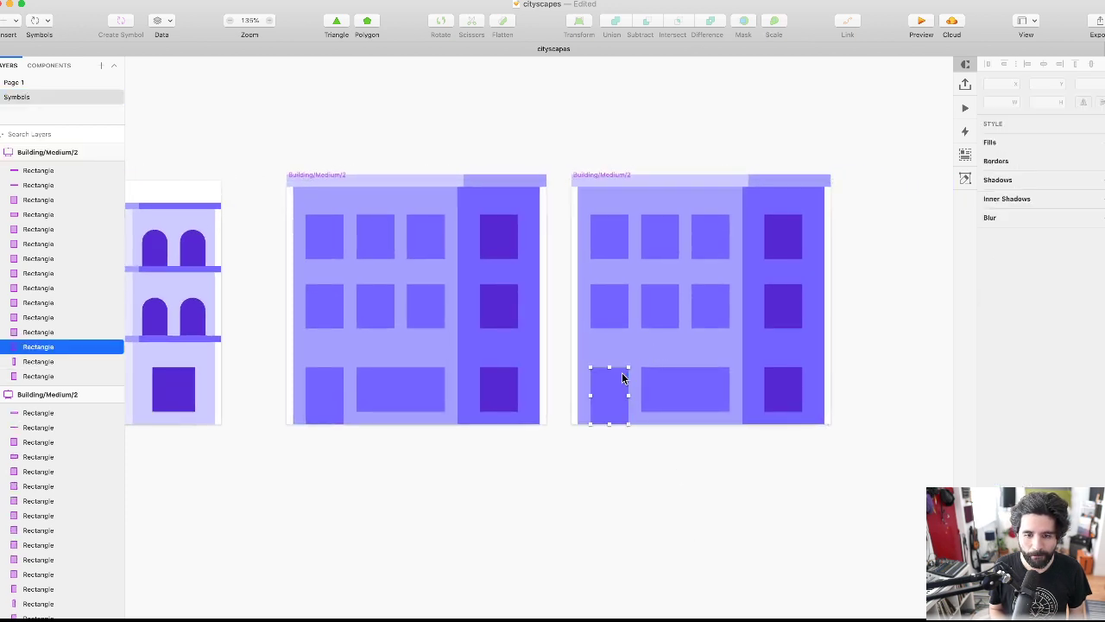
click(647, 204)
click(1014, 295)
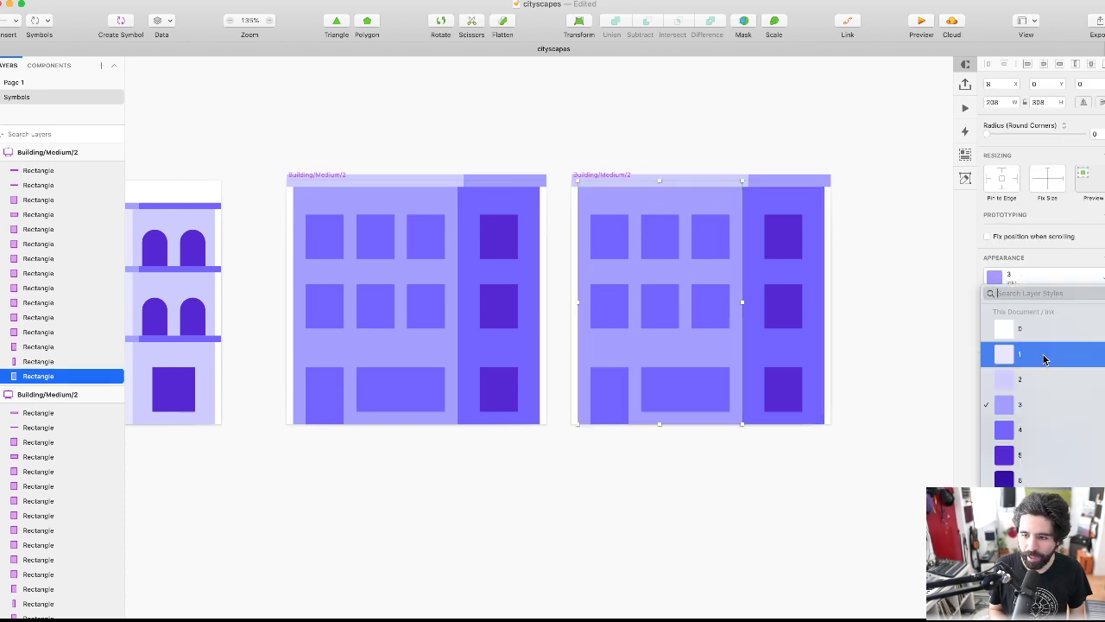
click(1018, 378)
click(807, 201)
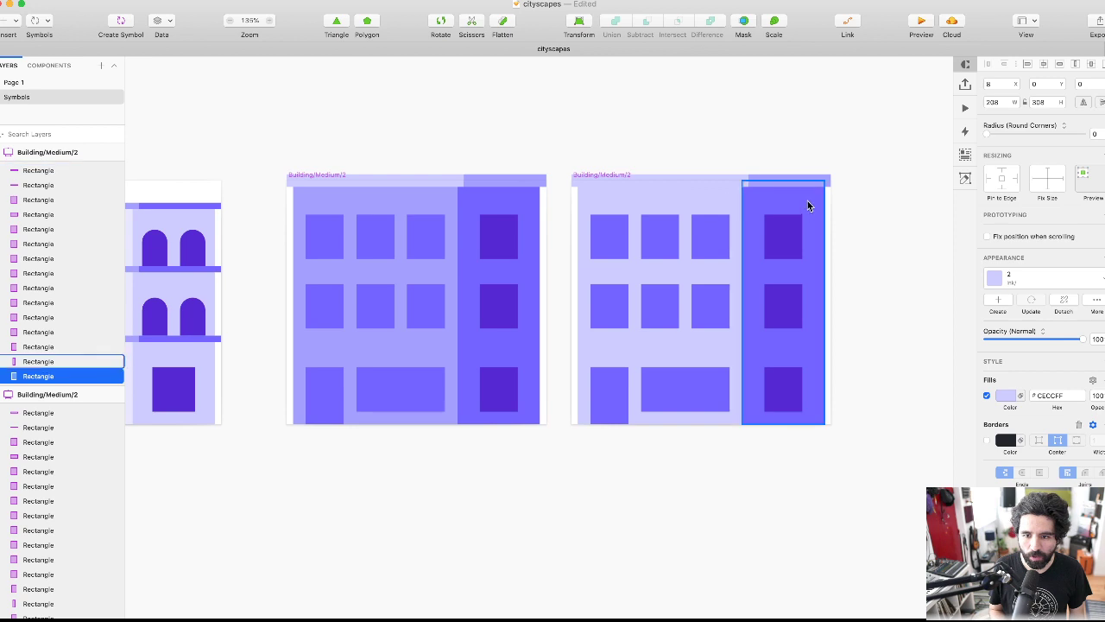
click(1042, 276)
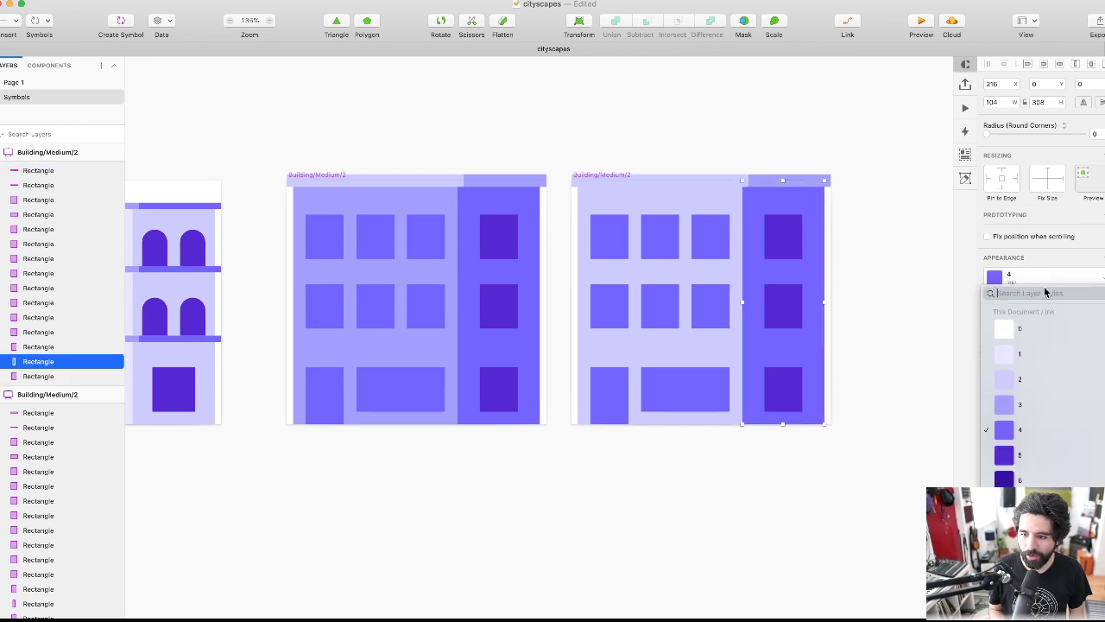
click(869, 302)
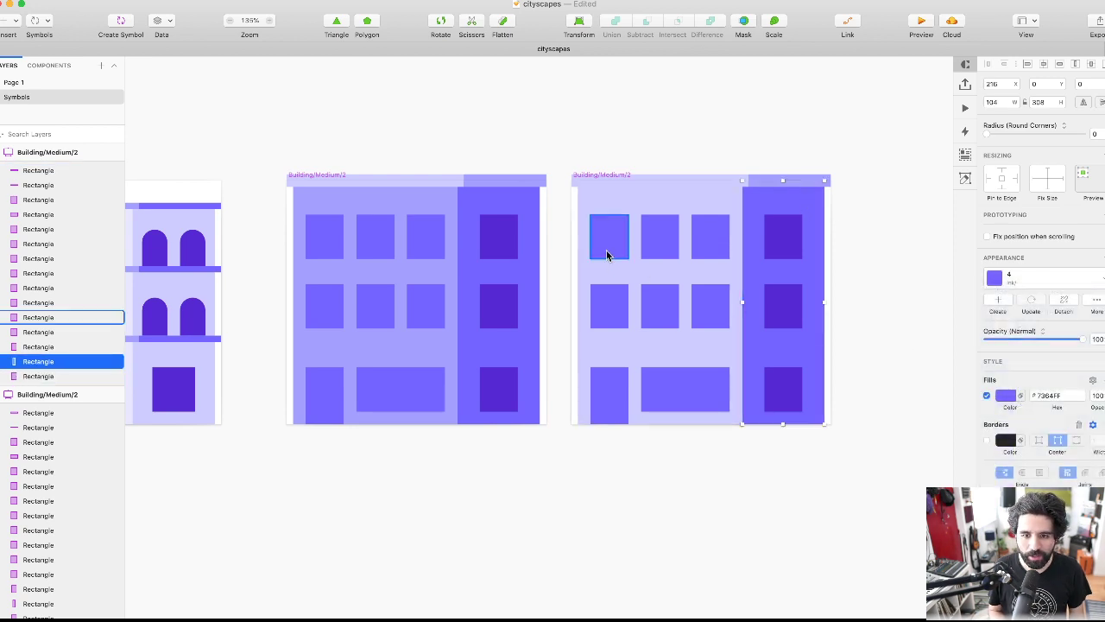
click(629, 251)
- Apply layer style 1 to the front cornice bar of the copied Building/Medium/2
click(640, 177)
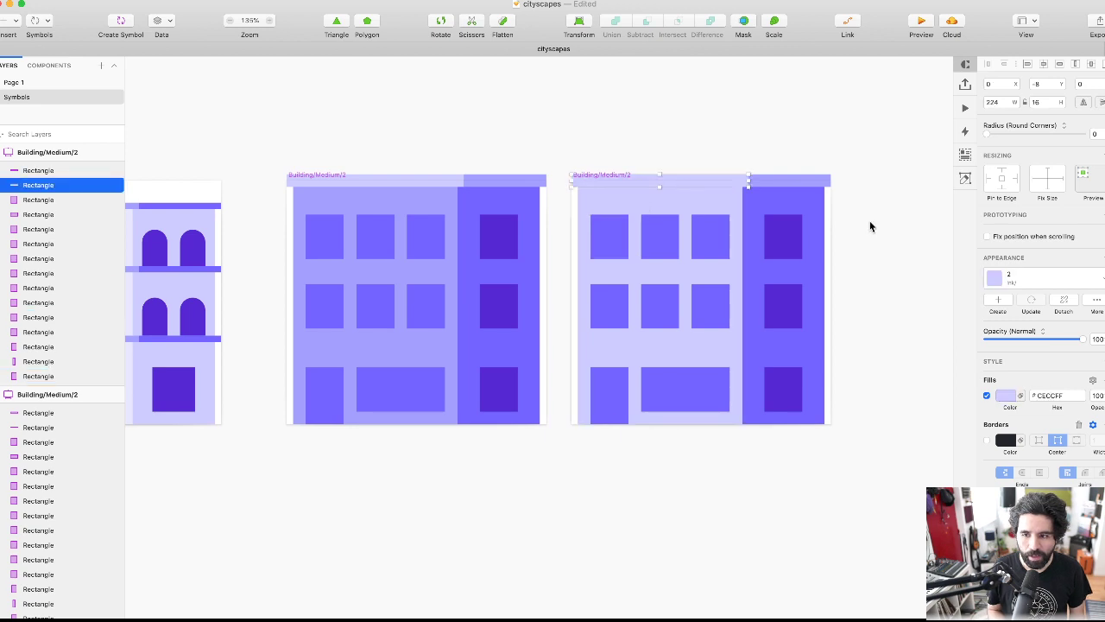
click(1069, 286)
click(827, 329)
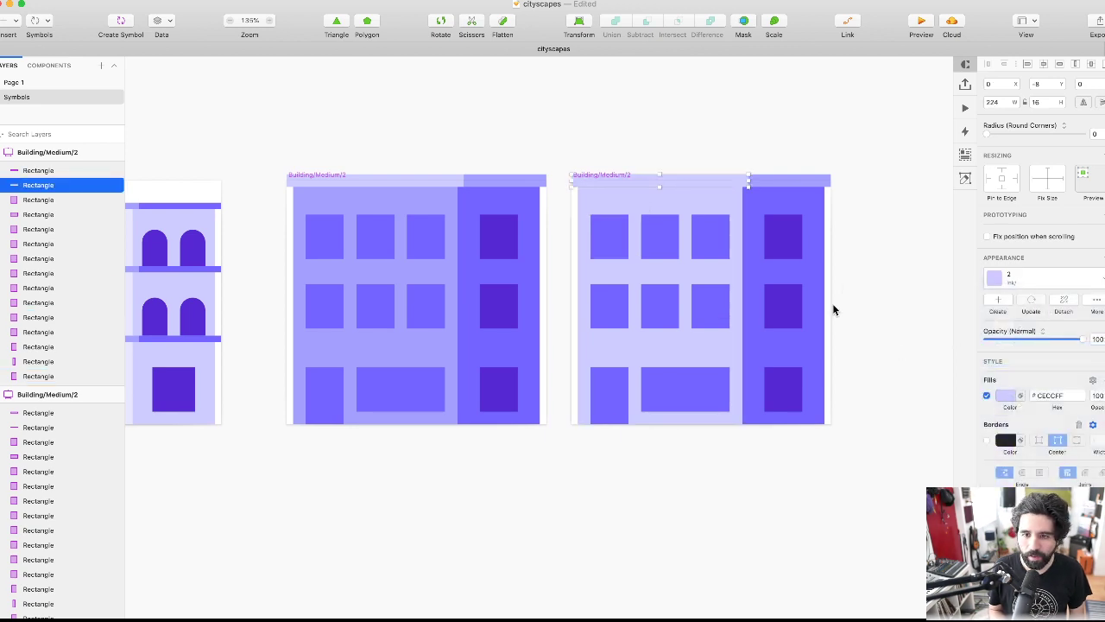
click(867, 232)
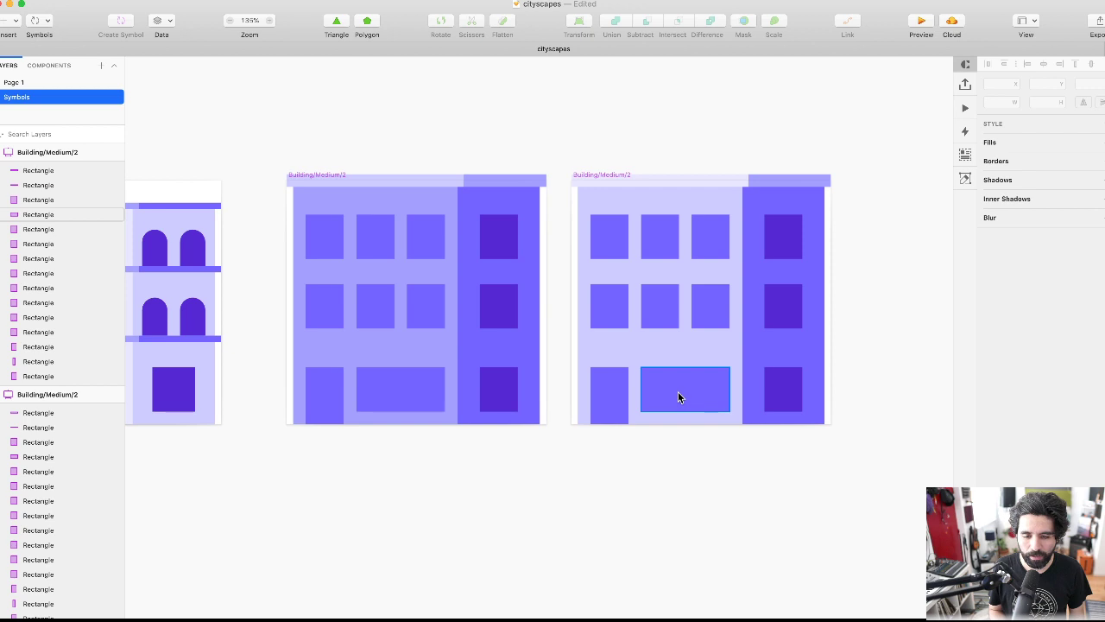
- Delete the original Building/Medium/2 artboard with the darker front wall
scroll(678, 395, right, 3)
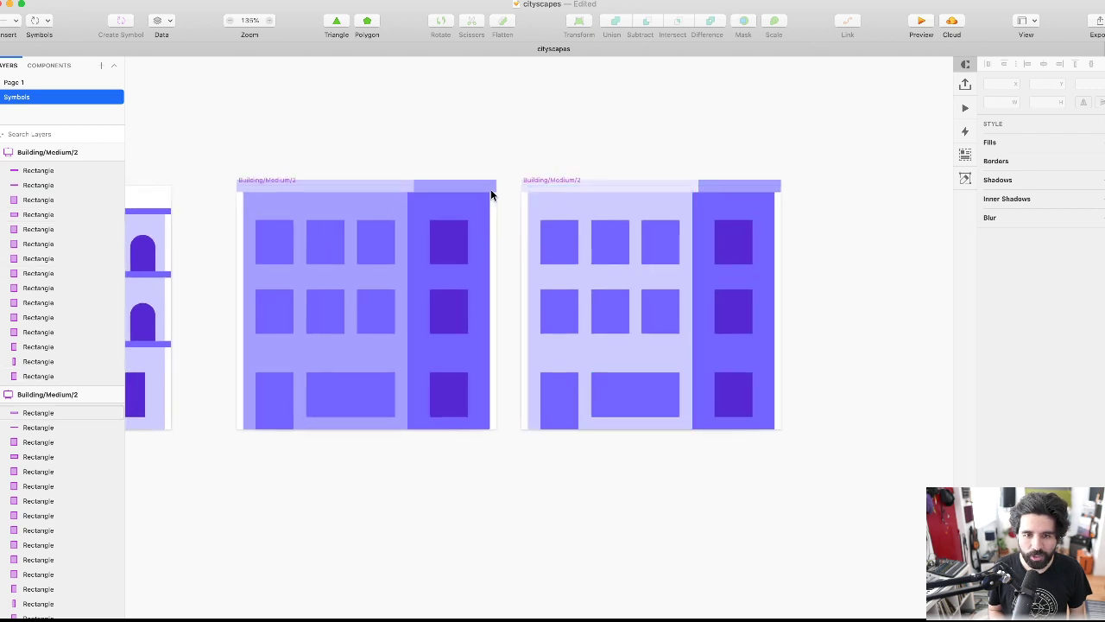
scroll(352, 169, left, 3)
scroll(347, 177, down, 4)
click(345, 180)
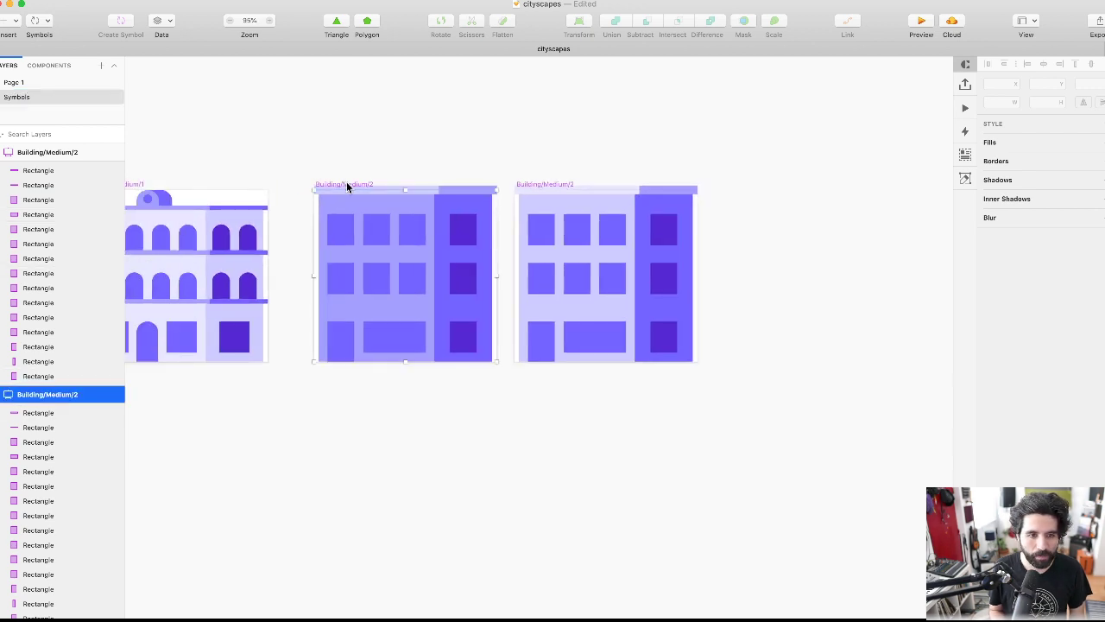
key(Delete)
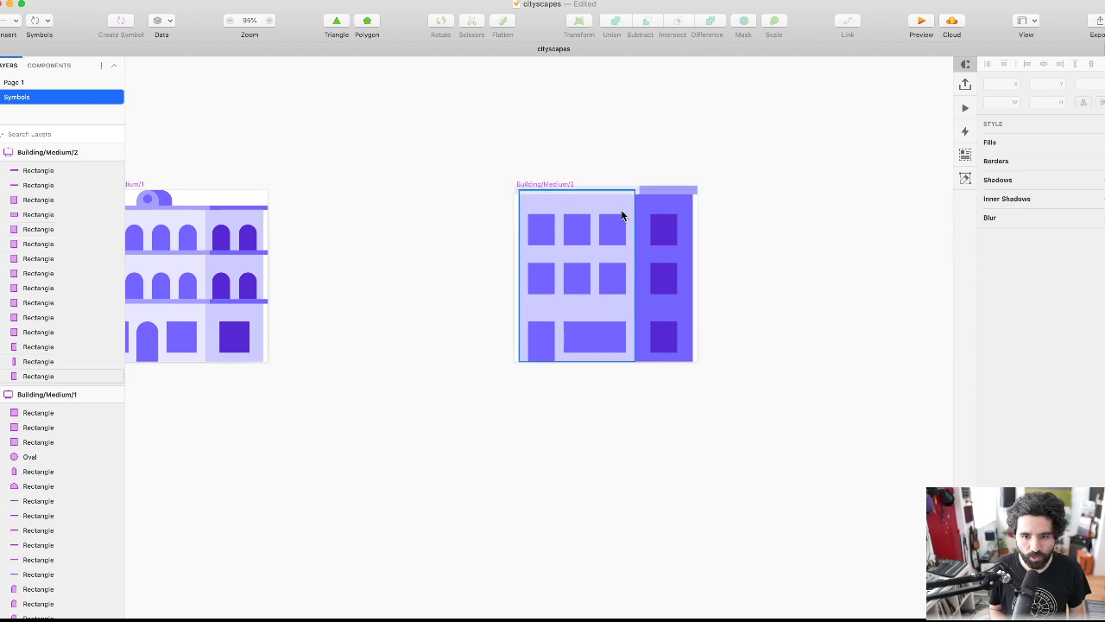
- Move the remaining Building/Medium/2 artboard next to Building/Medium/1, at X 911, Y 325
drag(555, 183, 328, 195)
scroll(328, 194, left, 3)
scroll(328, 194, down, 1)
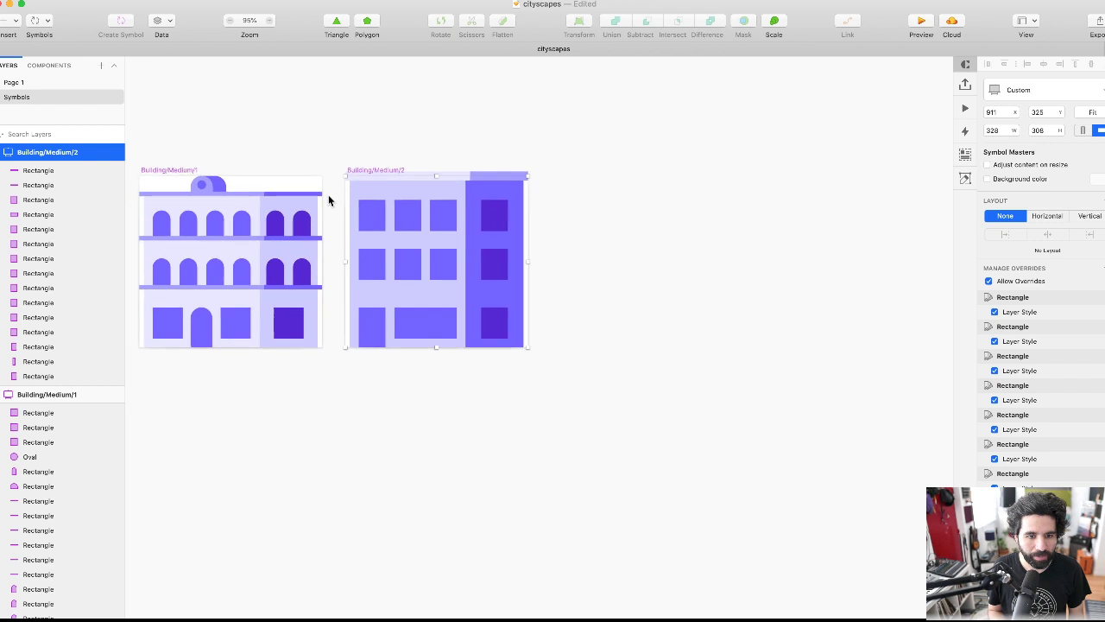
scroll(416, 386, up, 5)
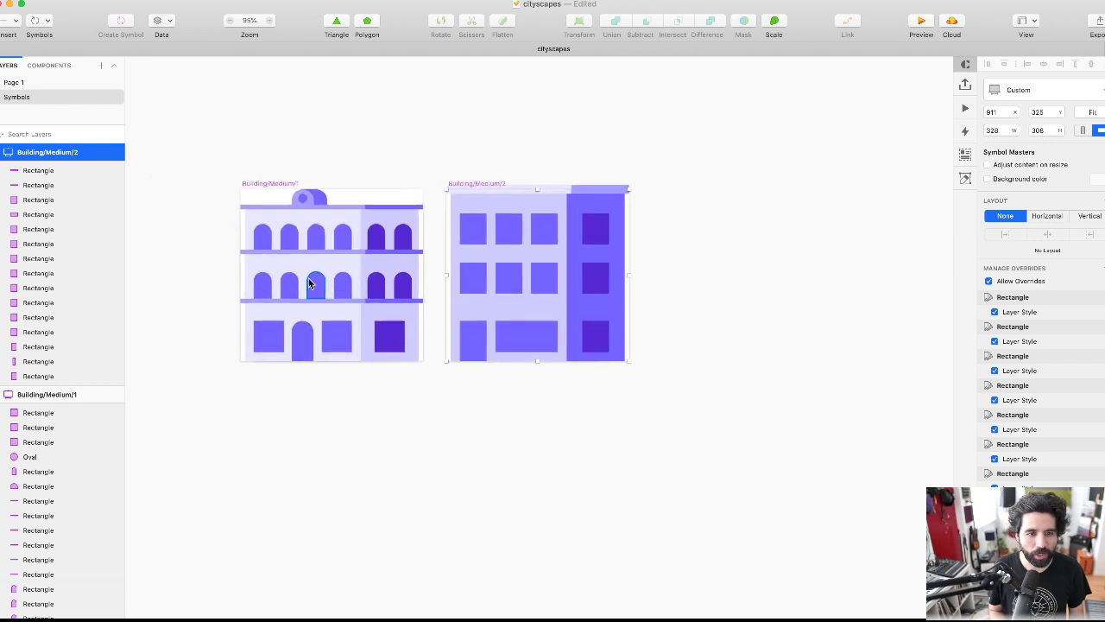
scroll(485, 204, up, 3)
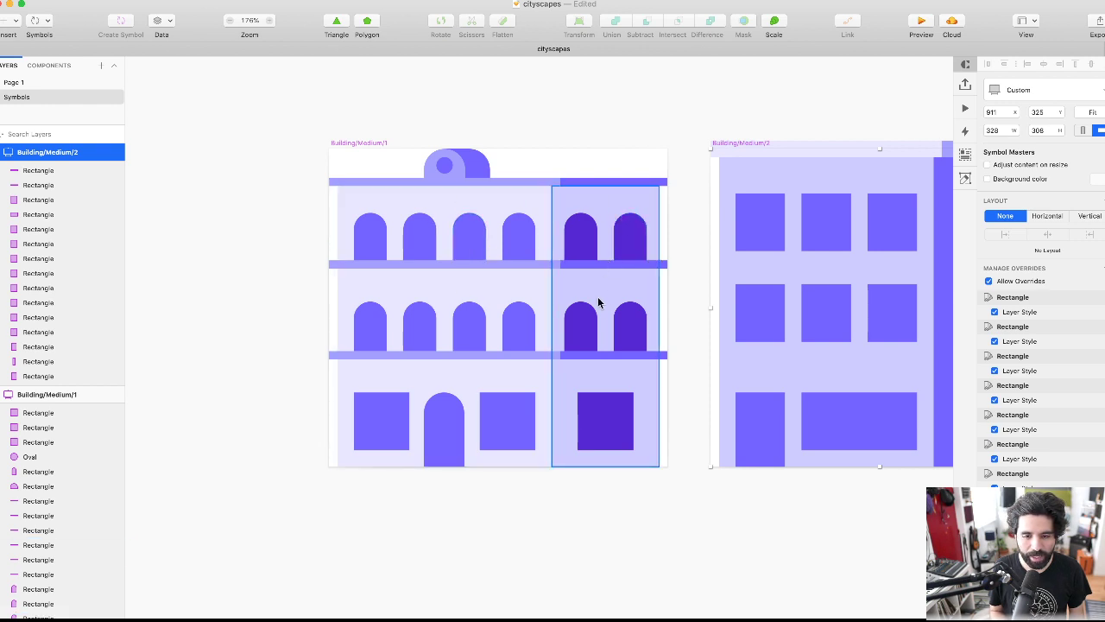
scroll(598, 302, right, 1)
scroll(598, 303, down, 3)
scroll(716, 201, right, 1)
scroll(737, 241, right, 1)
click(824, 227)
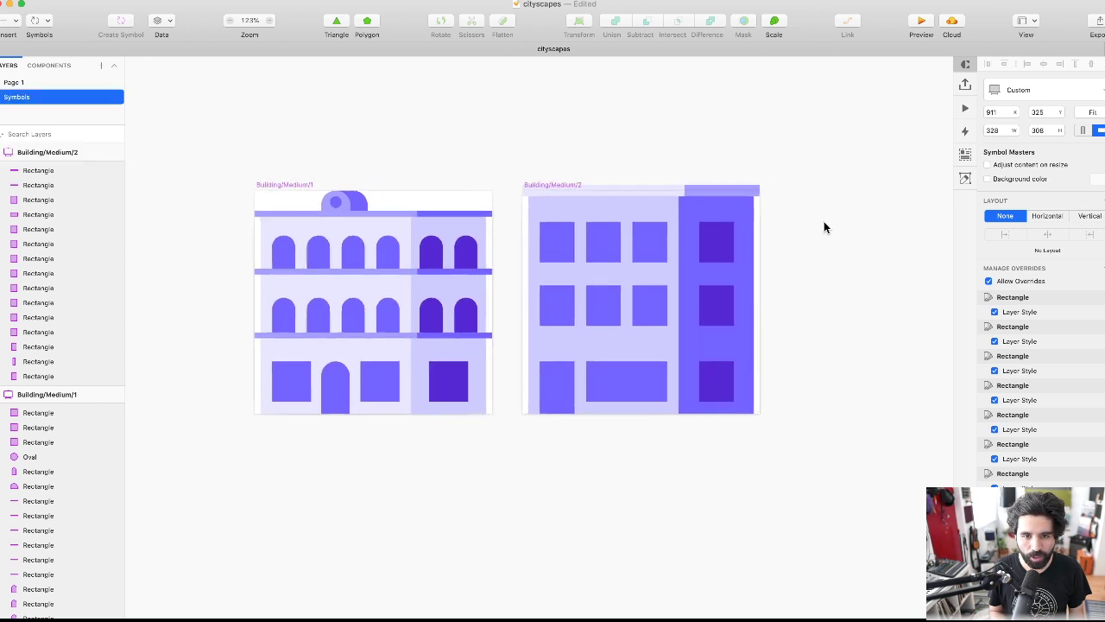
- Duplicate the Building/Medium/2 artboard to the right of the original, at X 1291, Y 325
drag(563, 189, 825, 191)
key(super+z)
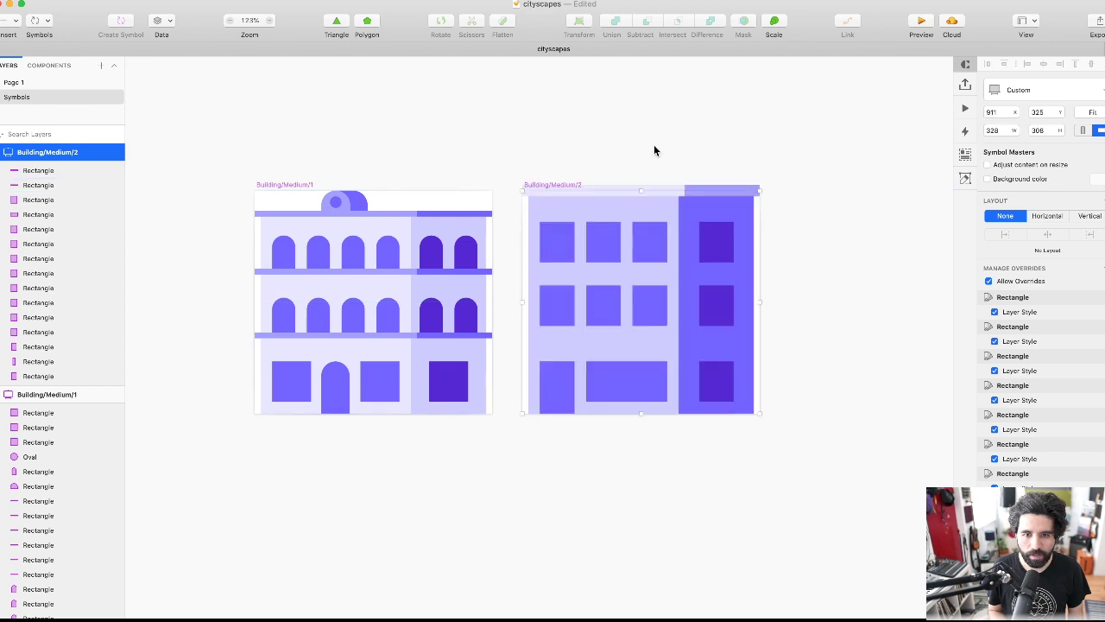
click(655, 153)
drag(564, 185, 838, 197)
scroll(838, 197, right, 5)
scroll(838, 197, right, 2)
scroll(823, 202, down, 1)
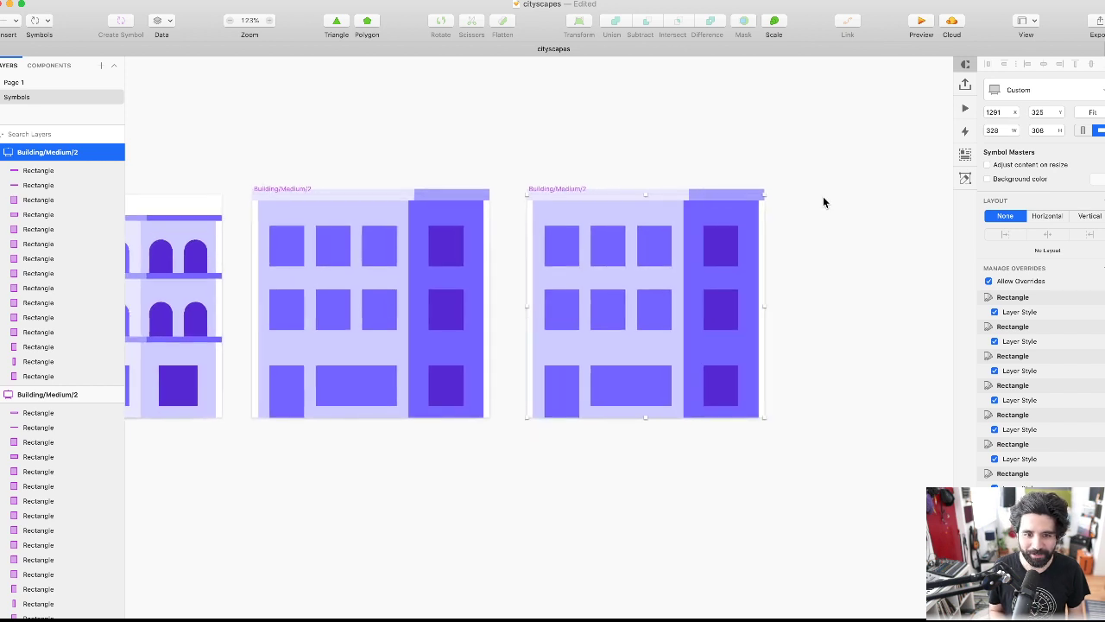
scroll(822, 202, left, 5)
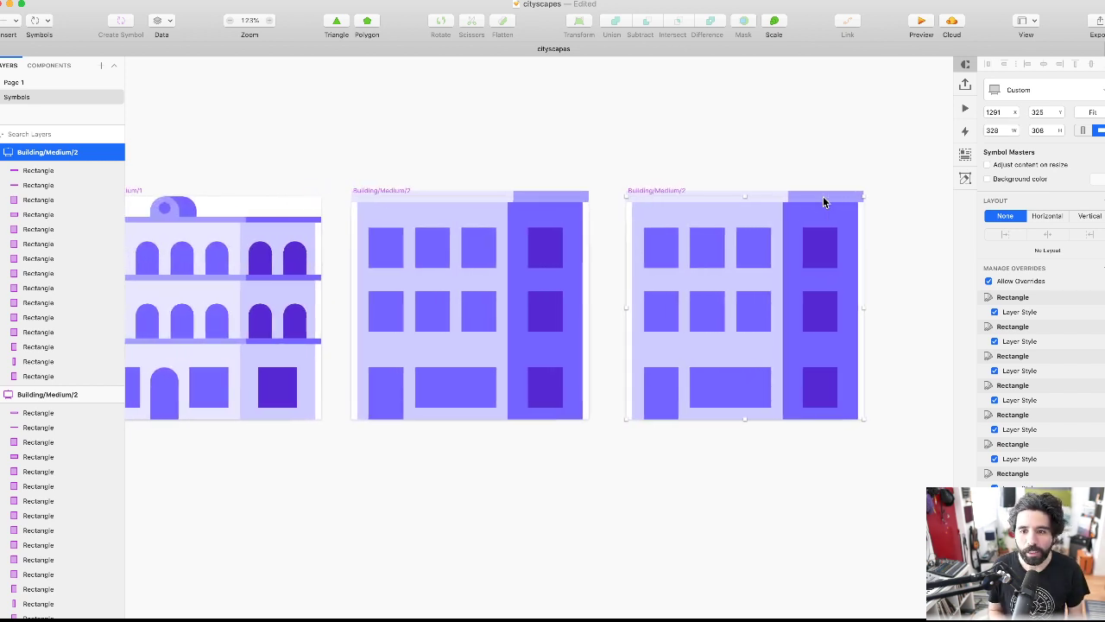
click(784, 130)
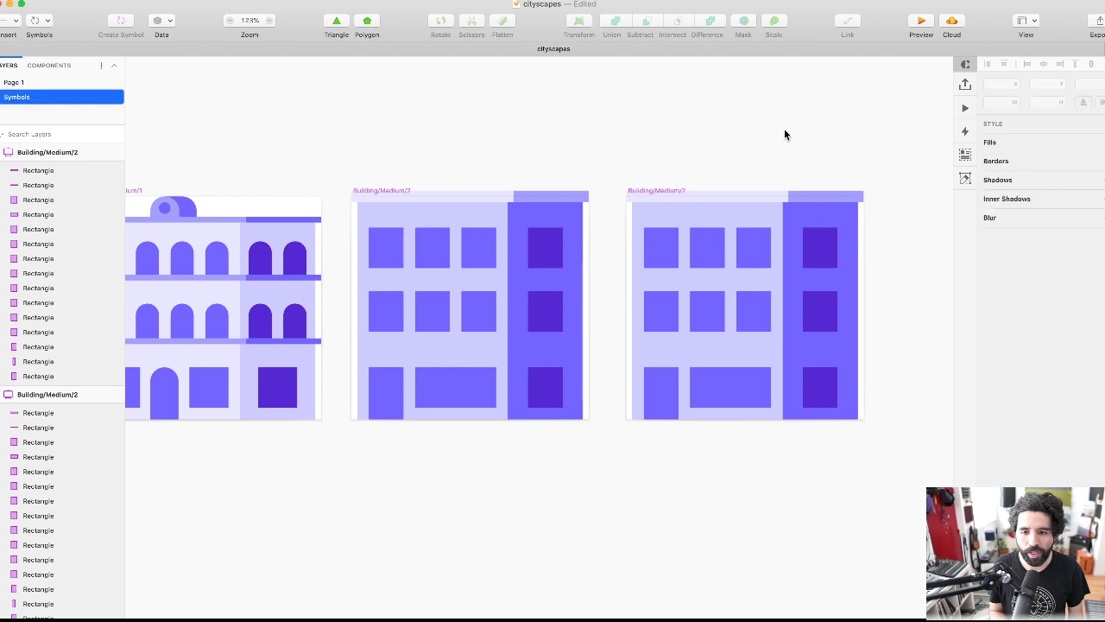
scroll(800, 152, right, 2)
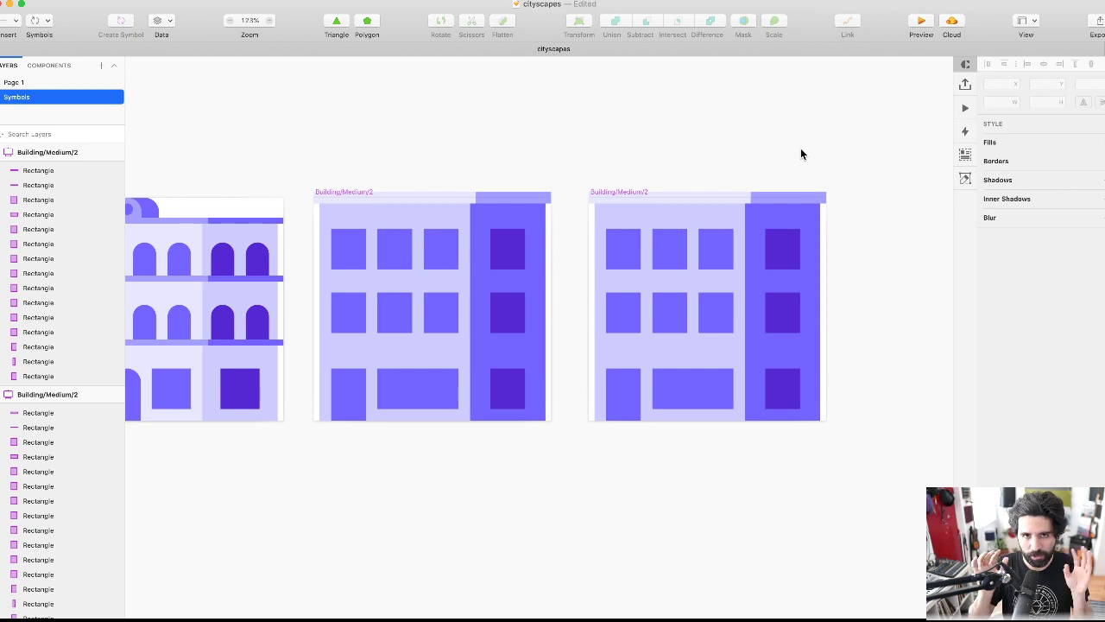
- Delete the duplicate Building/Medium/2 artboard on the far right of the row
click(609, 196)
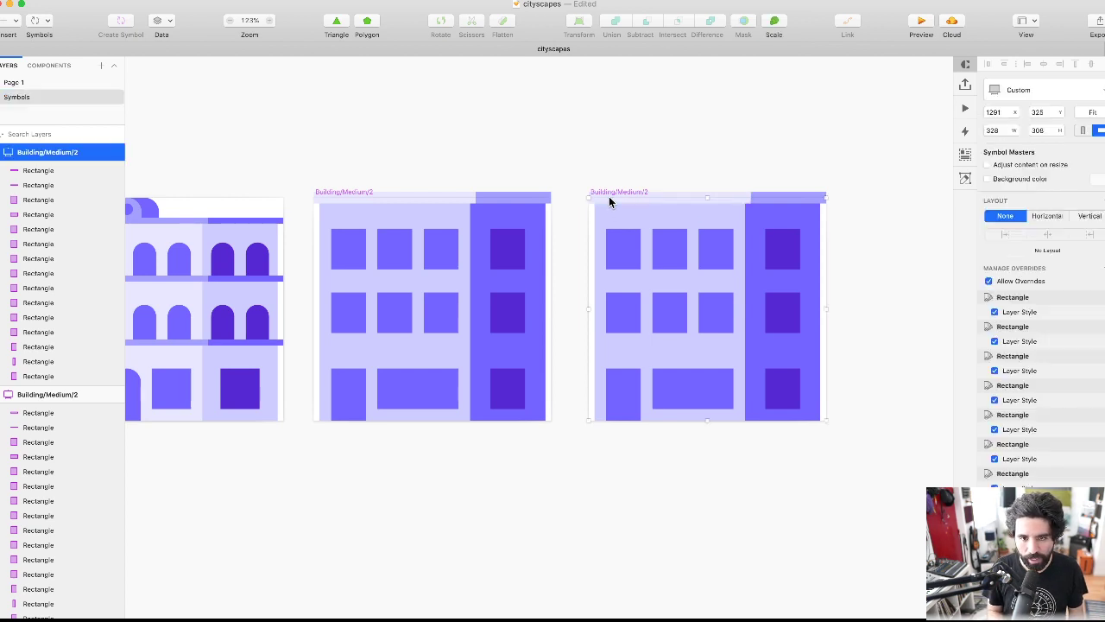
key(Delete)
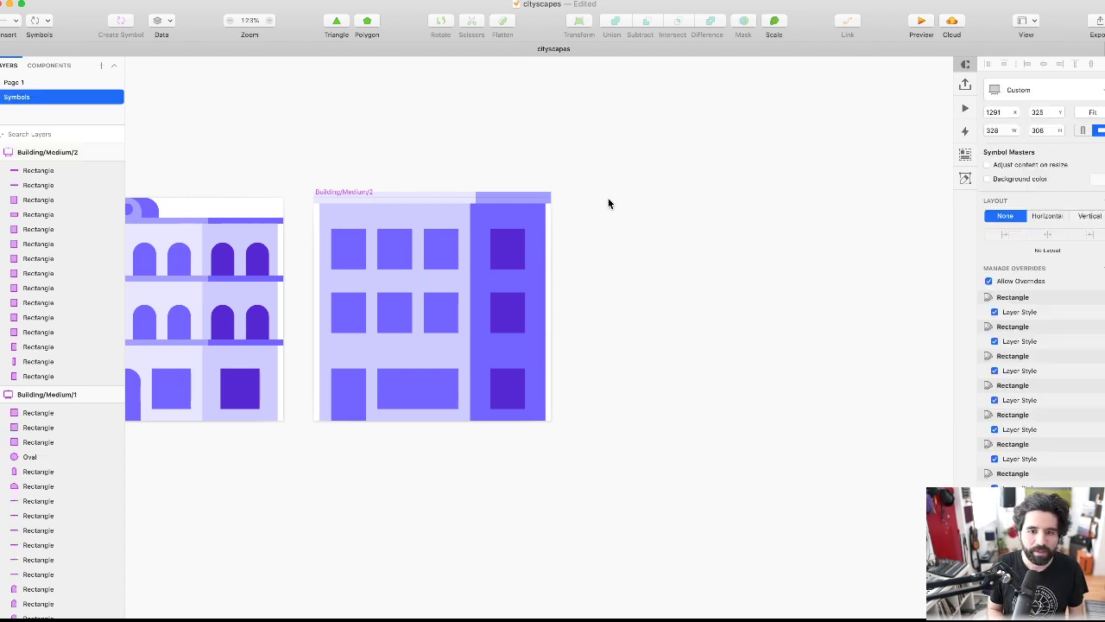
scroll(525, 222, left, 5)
- Duplicate the Building/Medium/2 artboard into a new row beneath Building/Medium/1, at Y 769
click(302, 177)
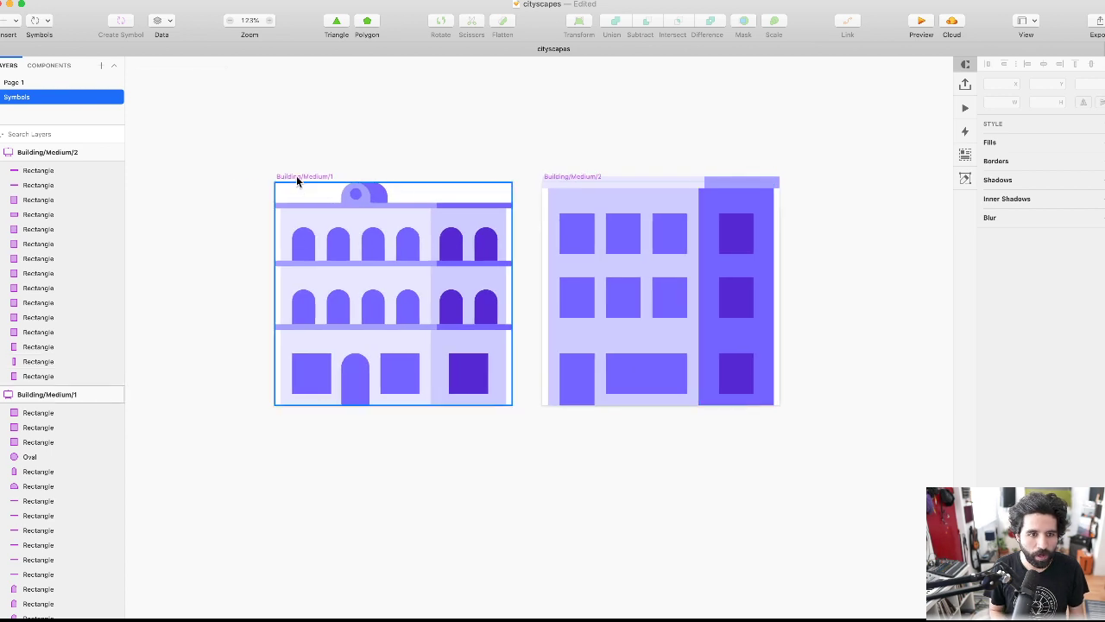
scroll(305, 176, down, 3)
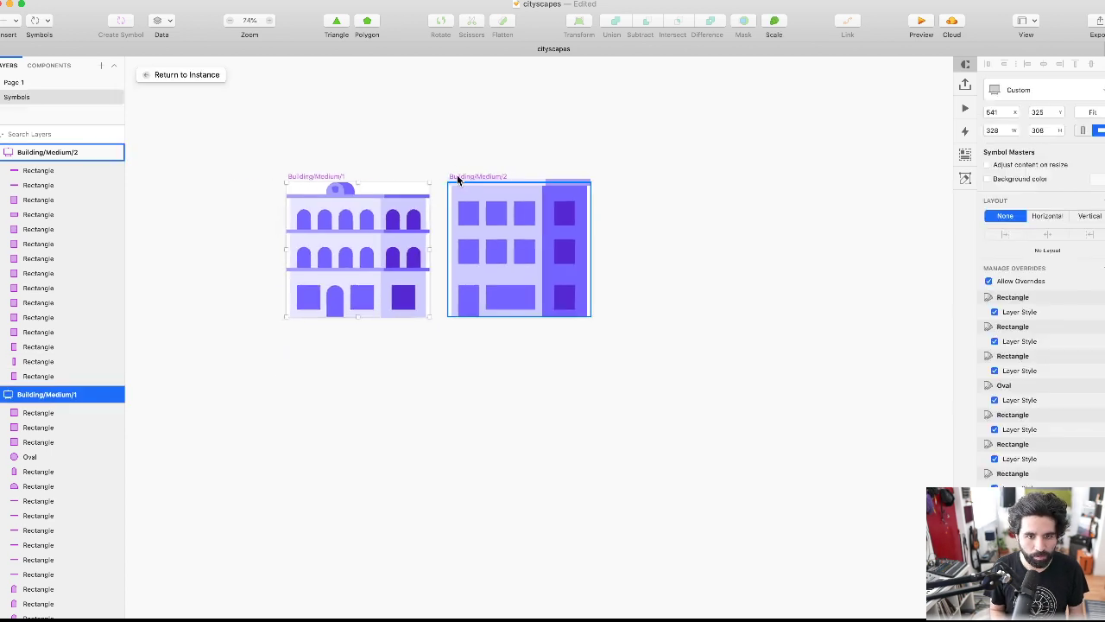
alt+drag(465, 179, 303, 375)
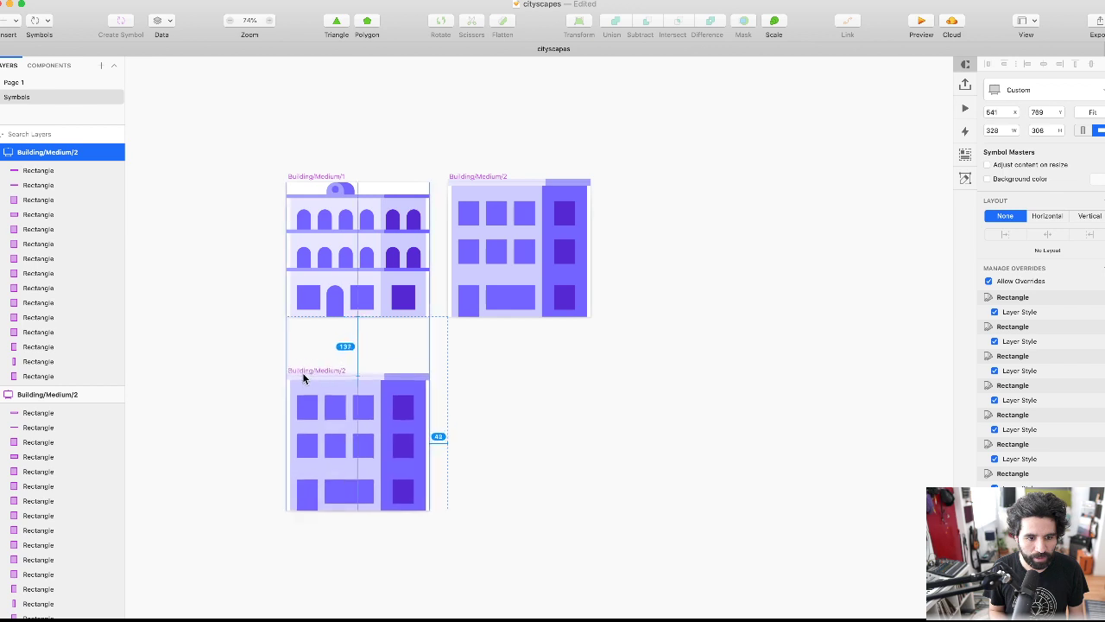
scroll(301, 369, up, 3)
scroll(300, 374, down, 2)
- Rename the new artboard in the lower row as Building/Large/1
key(super+r)
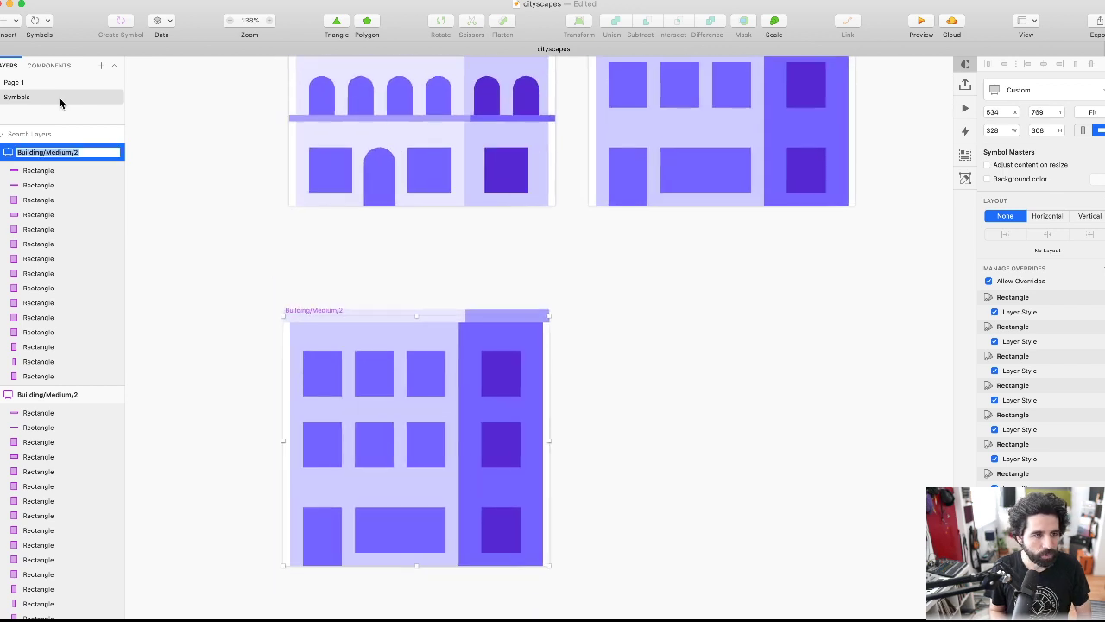
double_click(54, 155)
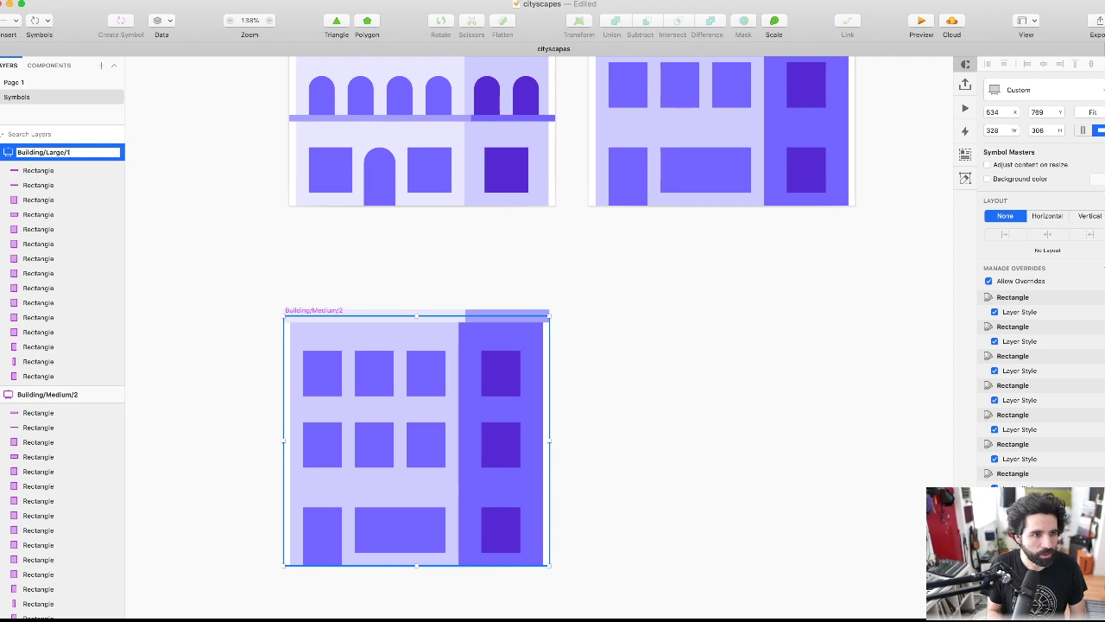
key(Return)
click(359, 258)
scroll(321, 316, up, 3)
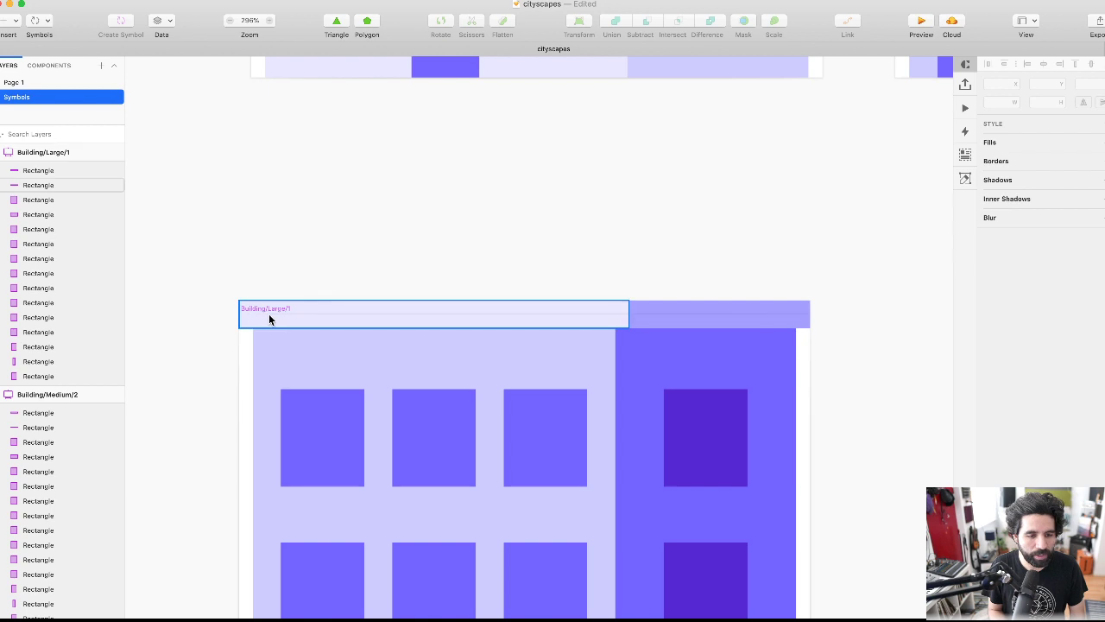
click(268, 315)
scroll(268, 319, down, 5)
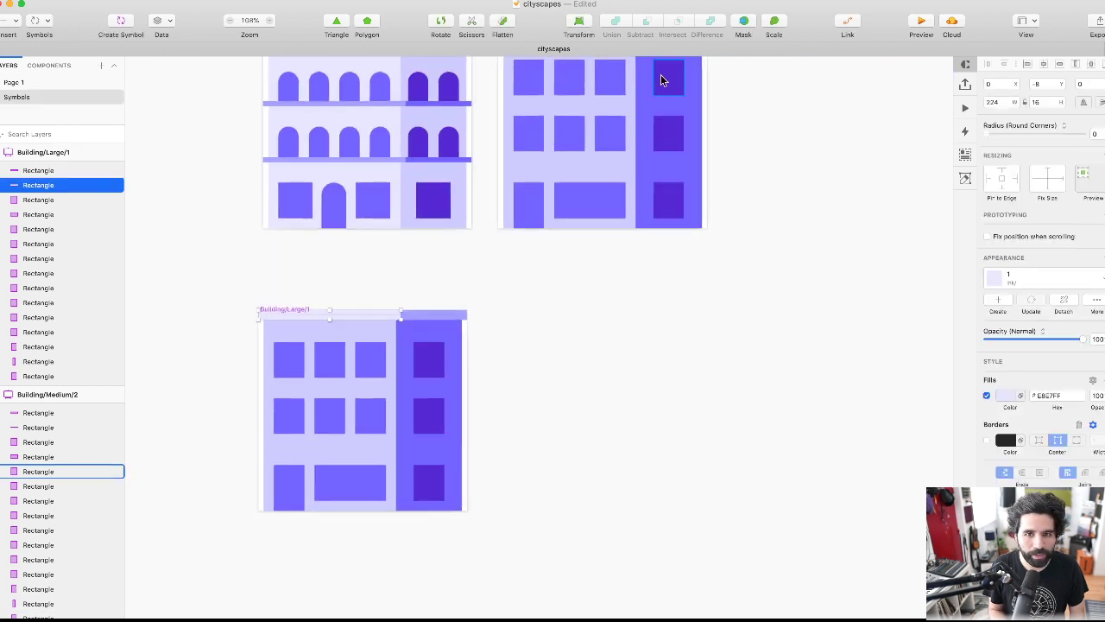
scroll(656, 82, up, 3)
scroll(316, 321, down, 3)
scroll(308, 324, up, 3)
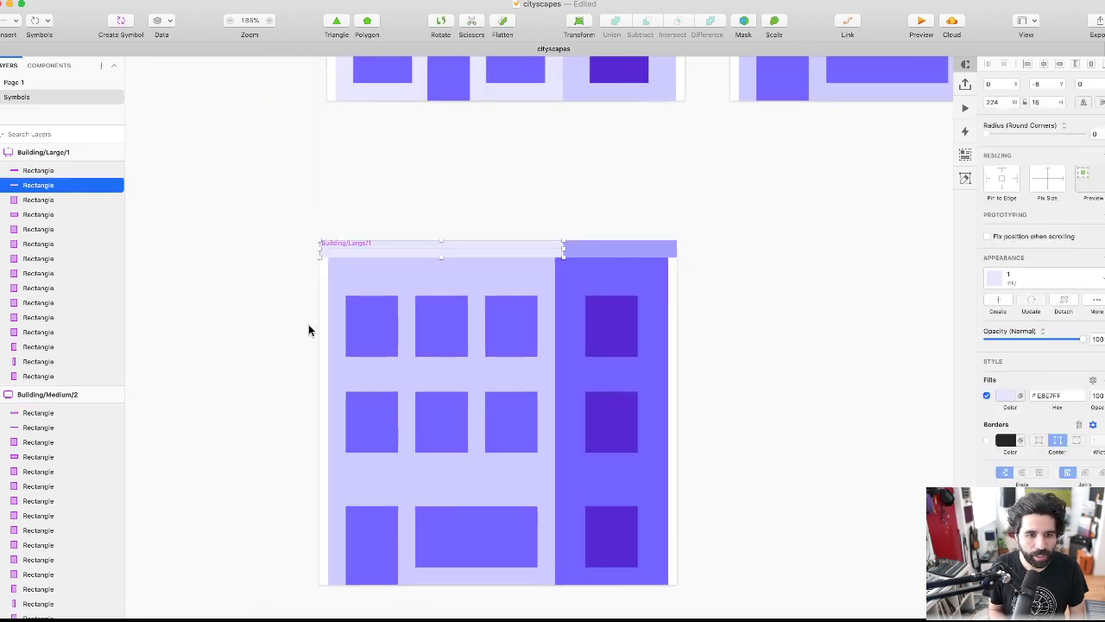
scroll(316, 242, down, 3)
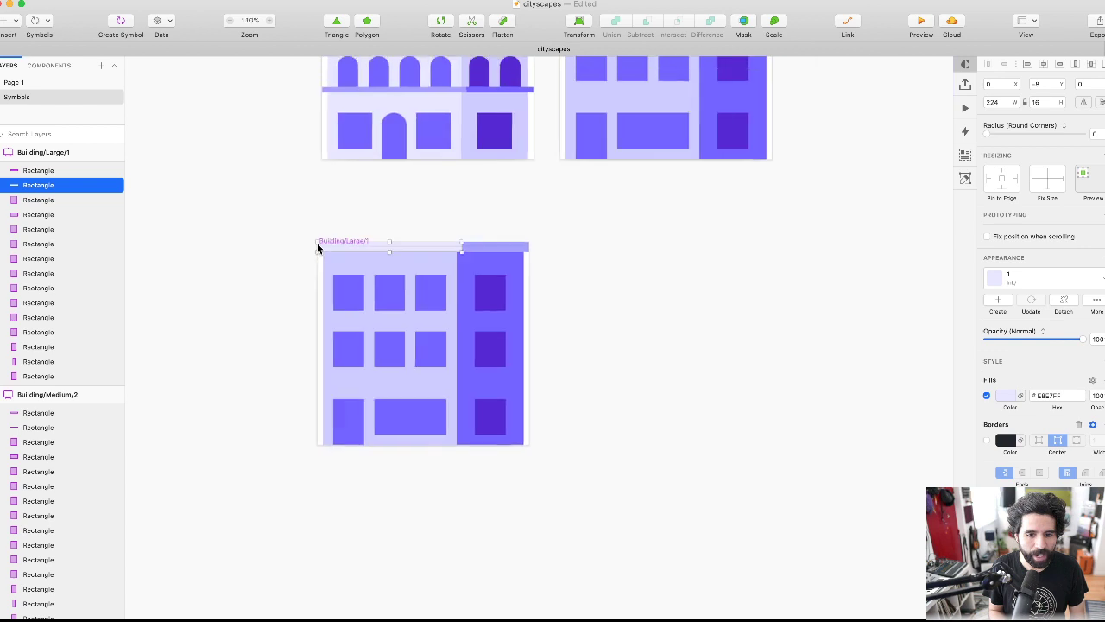
- Show the document's symbols list to check how the Large and Medium building symbols are grouped
click(47, 66)
click(17, 138)
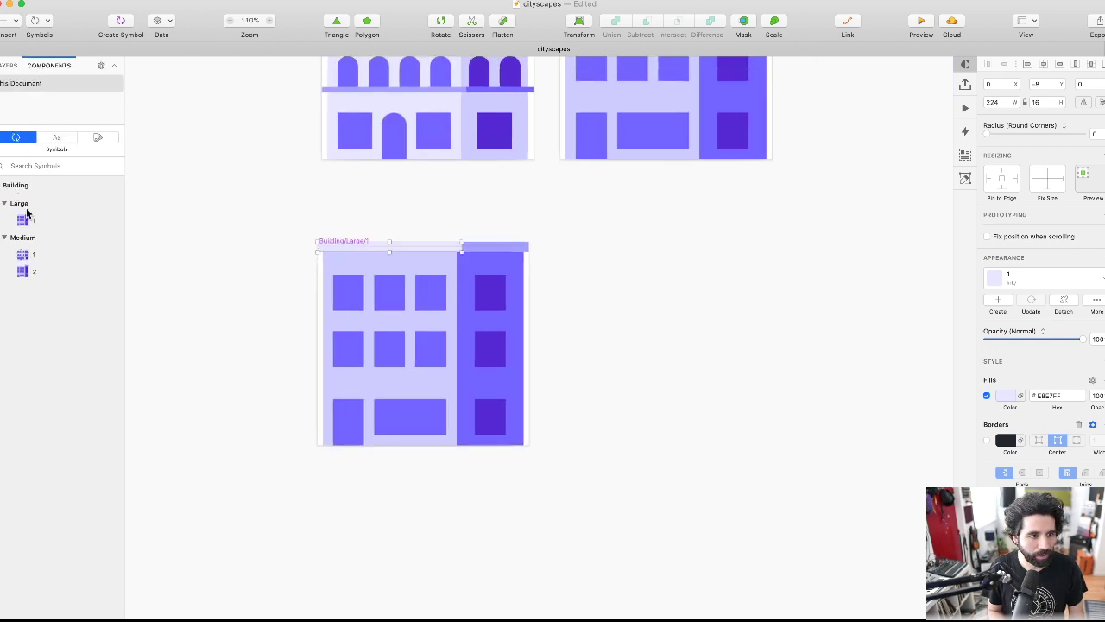
click(285, 202)
- Move the Building/Large/1 artboard further down, to Y 882, away from the medium buildings
scroll(286, 198, right, 3)
scroll(286, 197, up, 2)
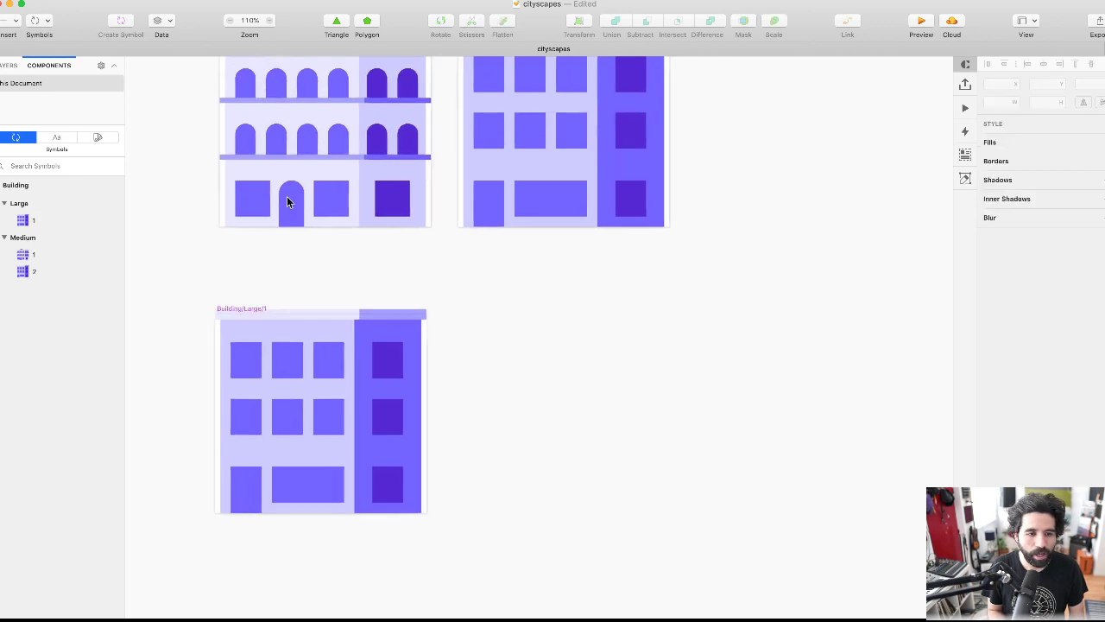
drag(243, 310, 226, 387)
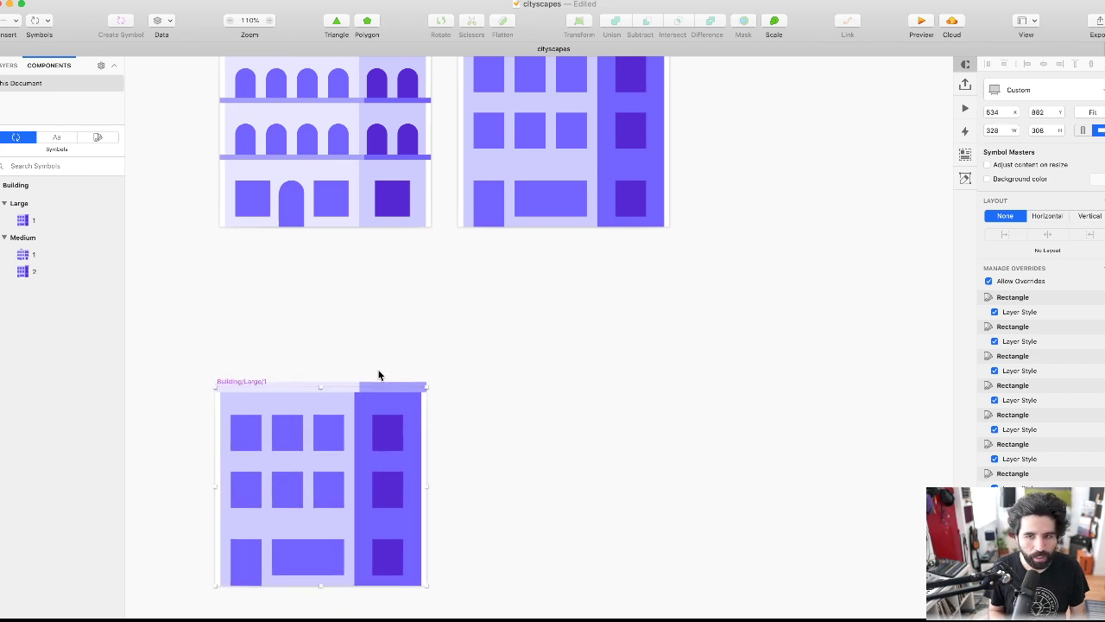
scroll(395, 288, down, 2)
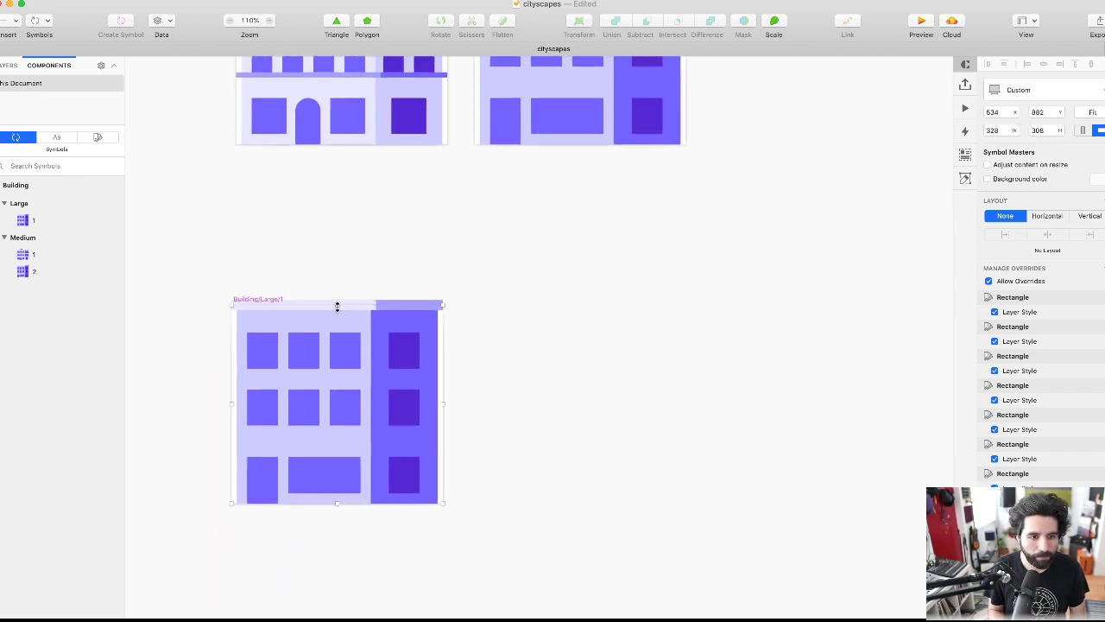
- Enlarge the Building/Large/1 artboard to 620 tall and widen it beyond the building's side wall
key(super+shift+Down)
key(super+shift+Down)
key(super+shift+Down)
key(super+shift+Down)
key(super+shift+Down)
key(super+shift+Down)
key(super+shift+Down)
key(super+shift+Down)
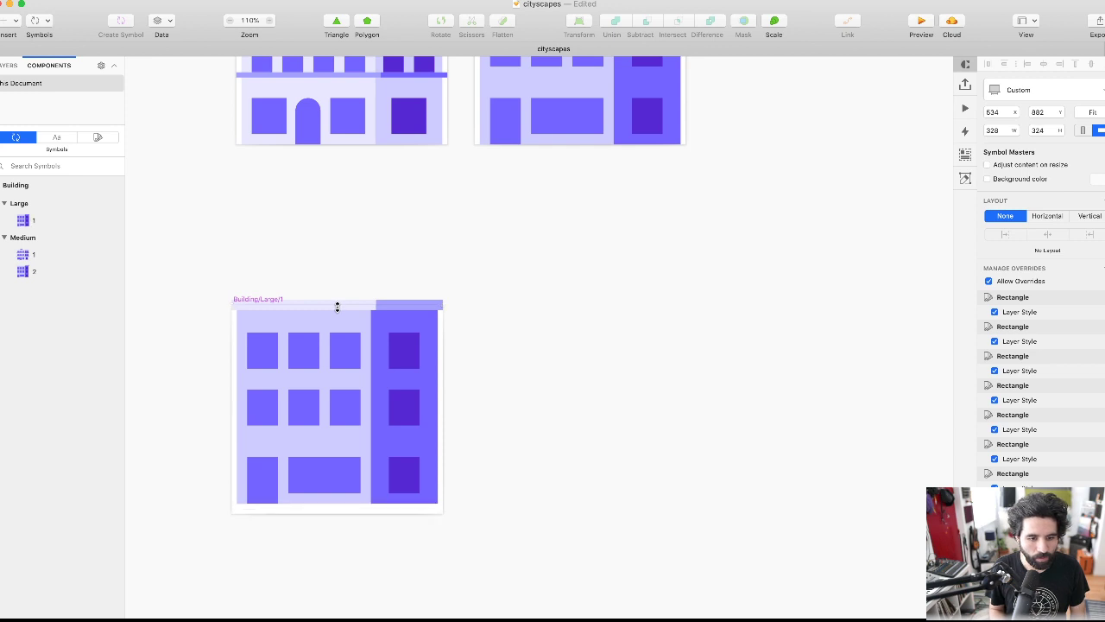
key(super+shift+Down)
key(super+shift+Down)
key(super+shift+Down)
key(super+shift+Down)
key(super+shift+Down)
key(super+shift+Down)
key(super+shift+Down)
key(super+shift+Down)
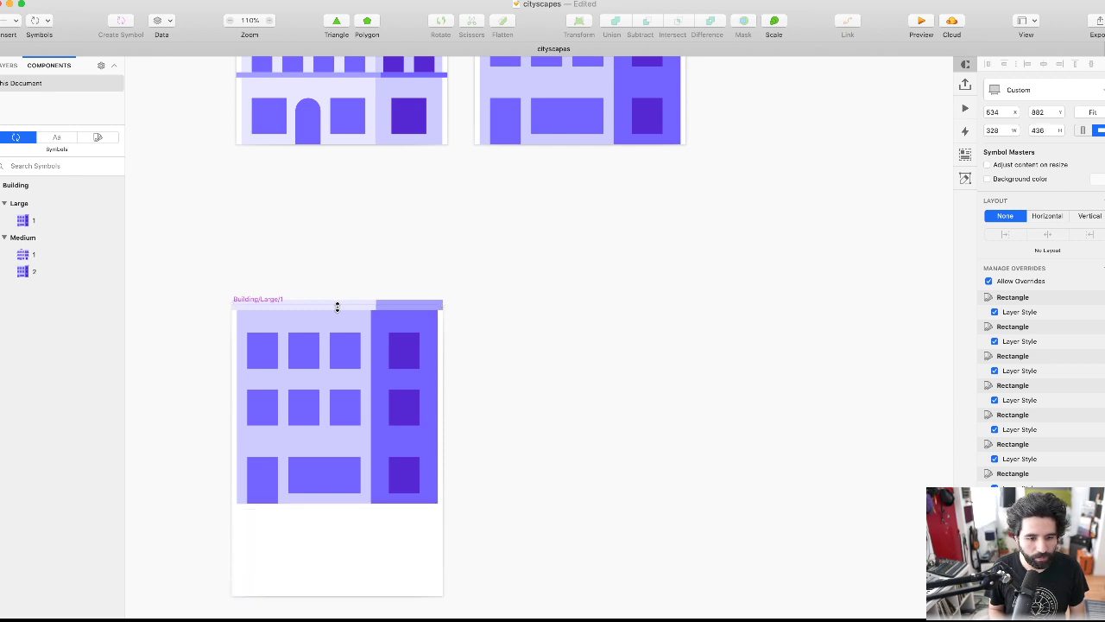
scroll(336, 307, down, 2)
key(super+shift+Down)
key(super+shift+Down)
key(super+shift+Down)
key(super+shift+Down)
key(super+shift+Down)
key(super+shift+Down)
key(super+shift+Down)
key(super+shift+Down)
key(super+shift+Down)
key(super+shift+Right)
key(super+shift+Right)
key(super+shift+Right)
key(super+shift+Right)
key(super+shift+Right)
key(super+shift+Right)
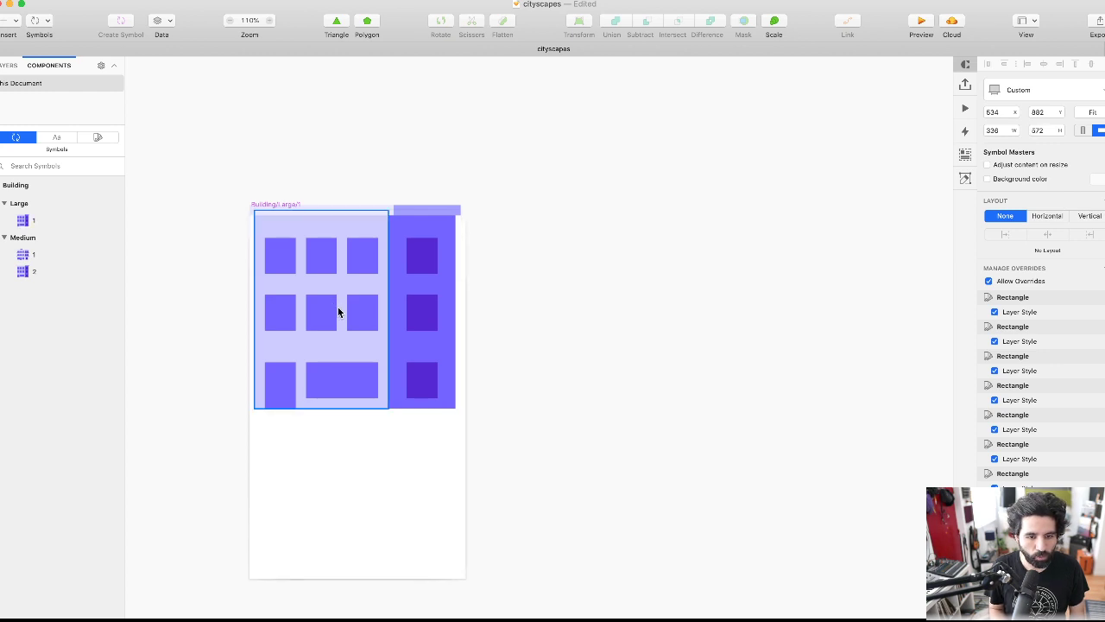
key(super+shift+Down)
key(super+shift+Down)
key(super+shift+Down)
key(super+shift+Down)
key(super+shift+Right)
key(super+shift+Right)
key(super+shift+Down)
key(super+shift+Down)
scroll(497, 304, down, 3)
scroll(496, 304, down, 2)
- Stretch the front and side walls of Building/Large/1 down to the artboard's bottom edge, making them 620 tall
drag(561, 202, 359, 379)
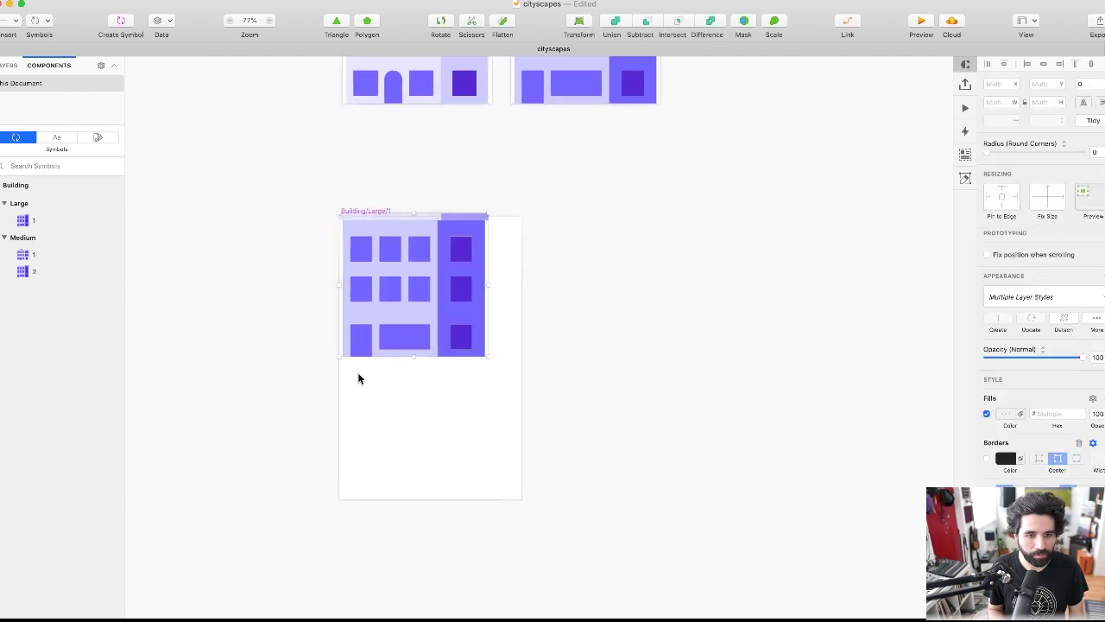
click(419, 314)
shift+click(467, 312)
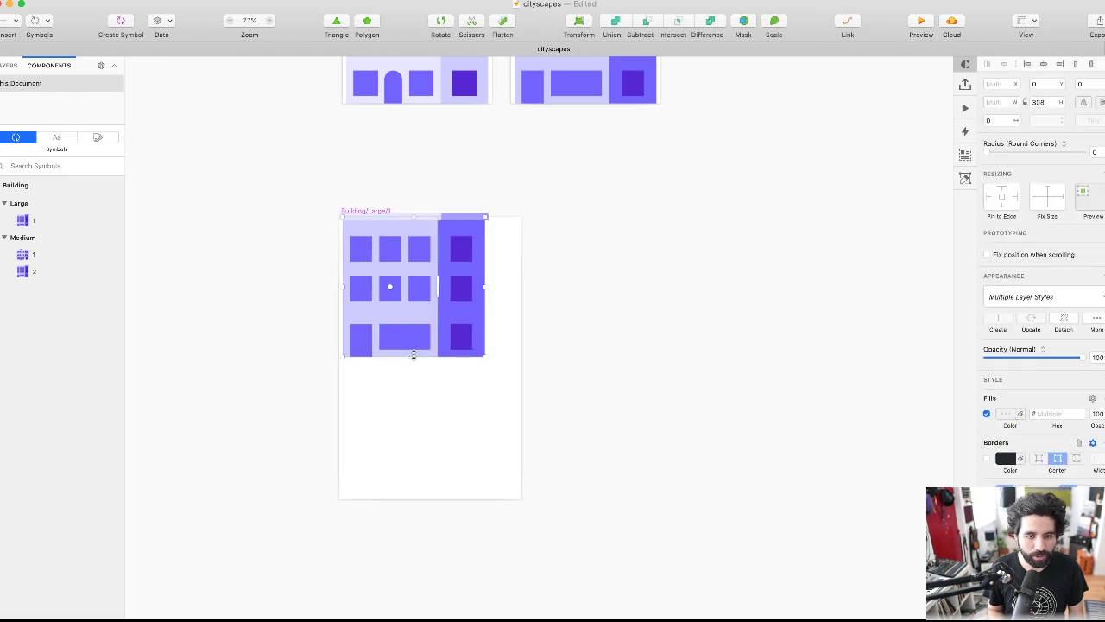
drag(414, 355, 417, 499)
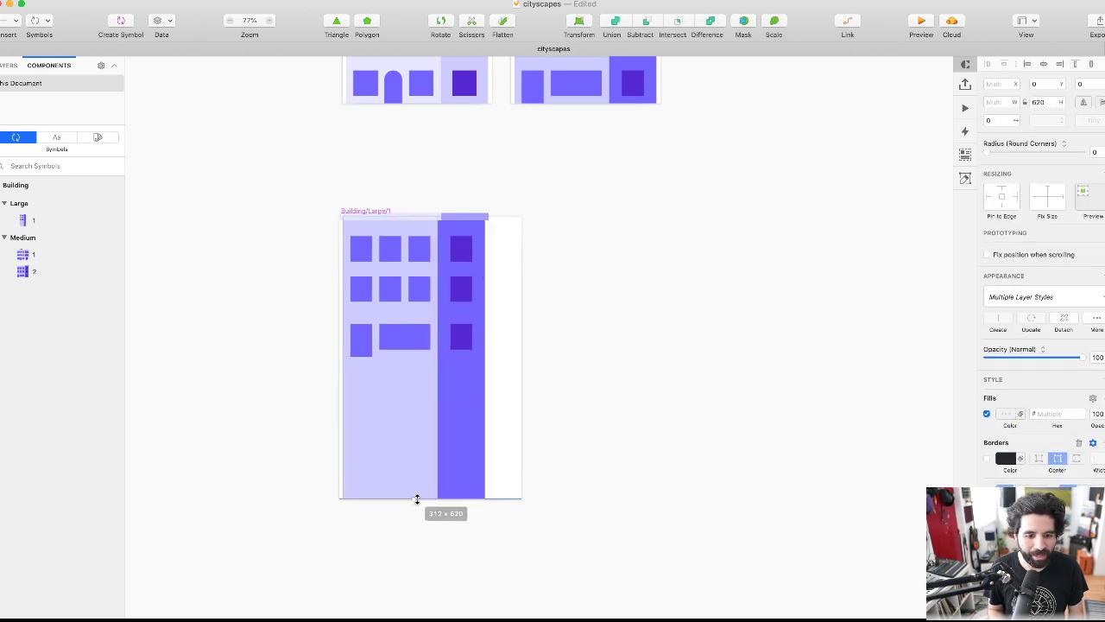
- Move the door, the wide shop window and the ground-floor side window down to the base of the stretched walls
click(408, 332)
shift+click(362, 342)
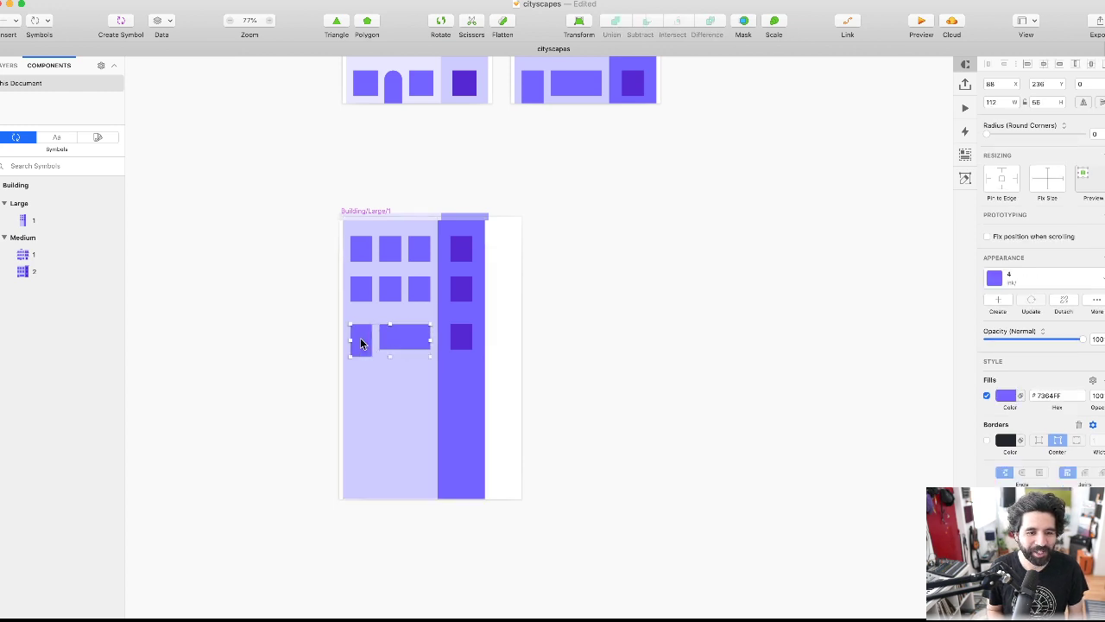
shift+click(464, 340)
drag(464, 340, 464, 487)
- Duplicate the two upper window rows, side windows included, downward twice at even spacing to make six rows above the ground floor
click(362, 290)
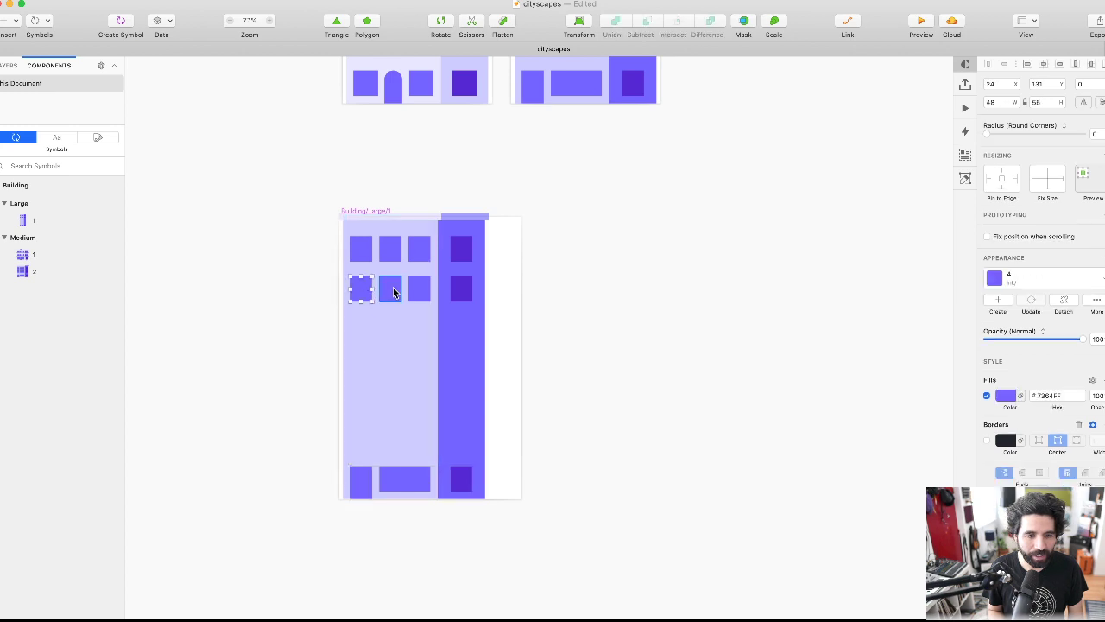
shift+click(399, 295)
shift+click(421, 288)
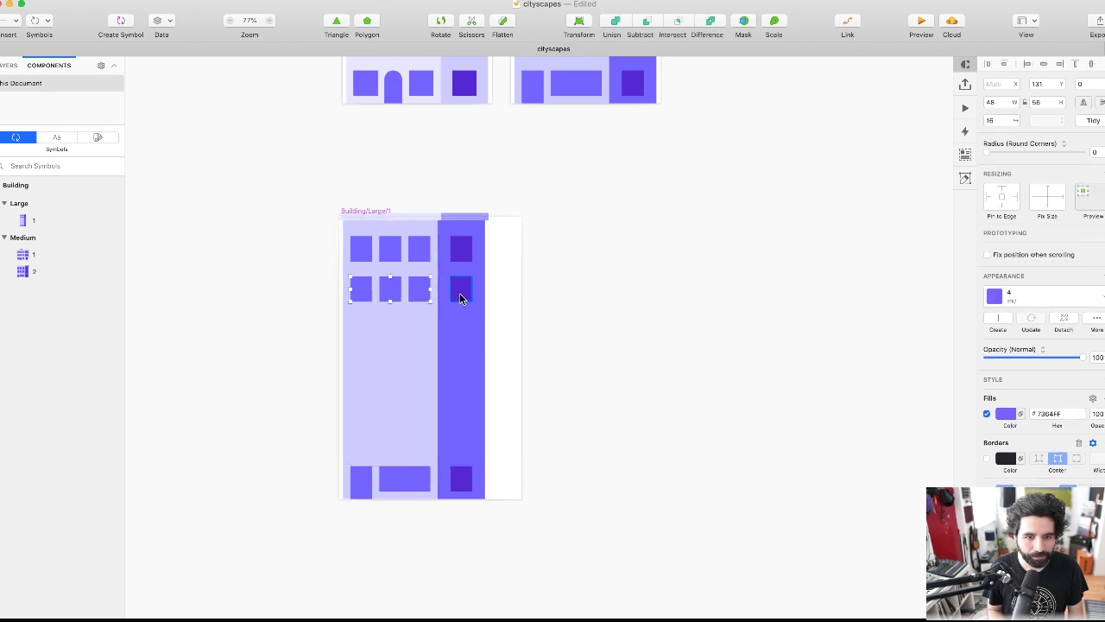
shift+click(460, 290)
shift+click(460, 253)
shift+click(416, 252)
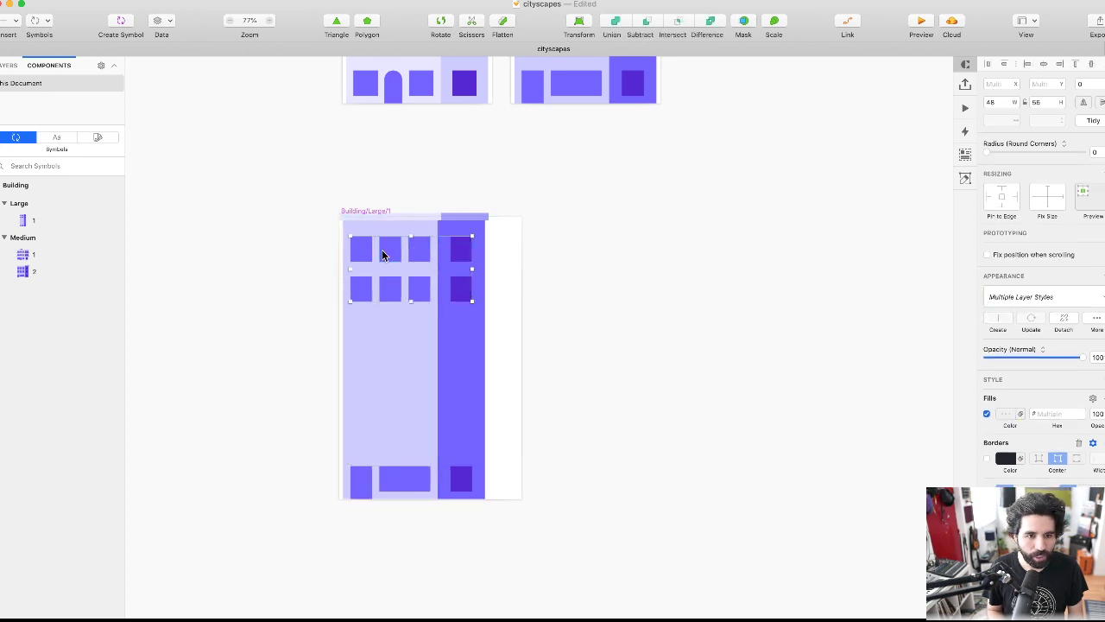
drag(363, 263, 359, 343)
key(super+d)
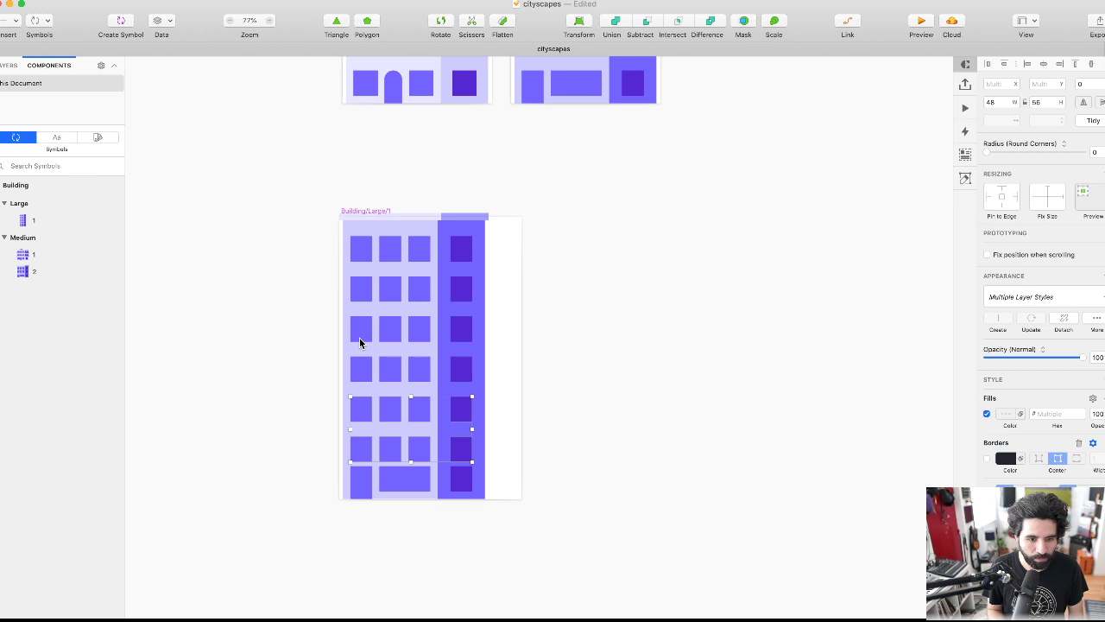
- Delete the lowest duplicated window row, directly above the door and shop window
click(604, 455)
click(419, 449)
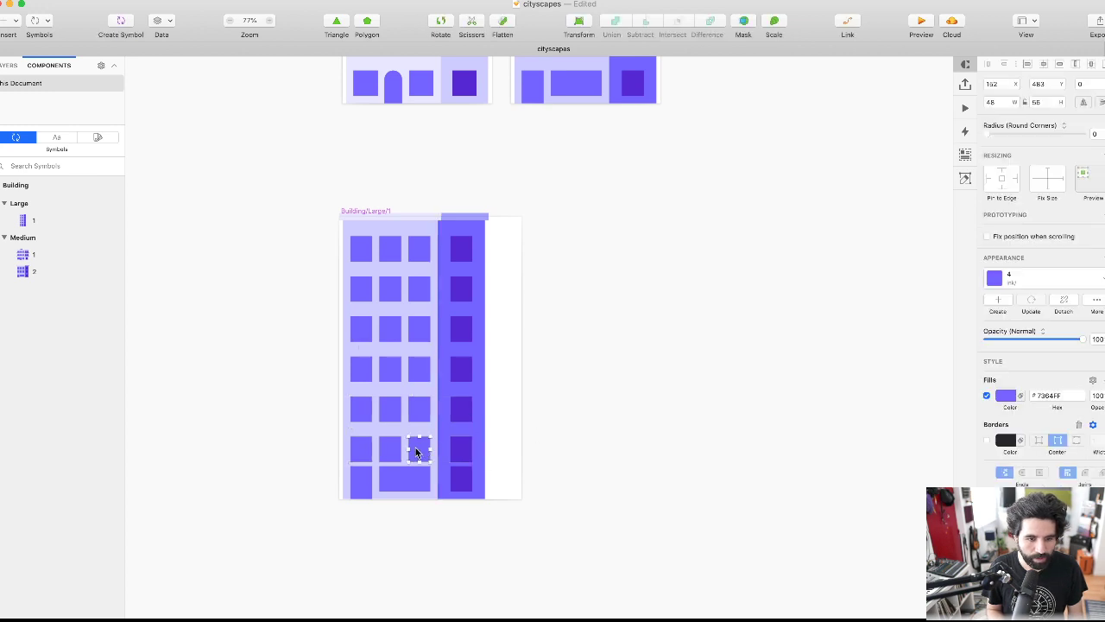
shift+click(386, 446)
shift+click(469, 450)
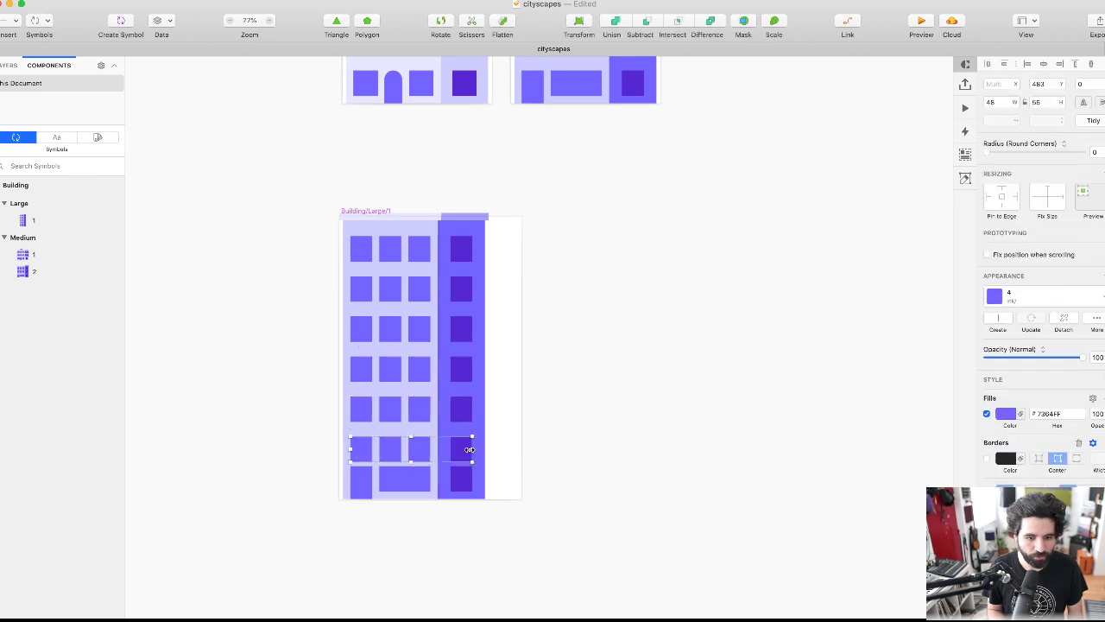
key(Delete)
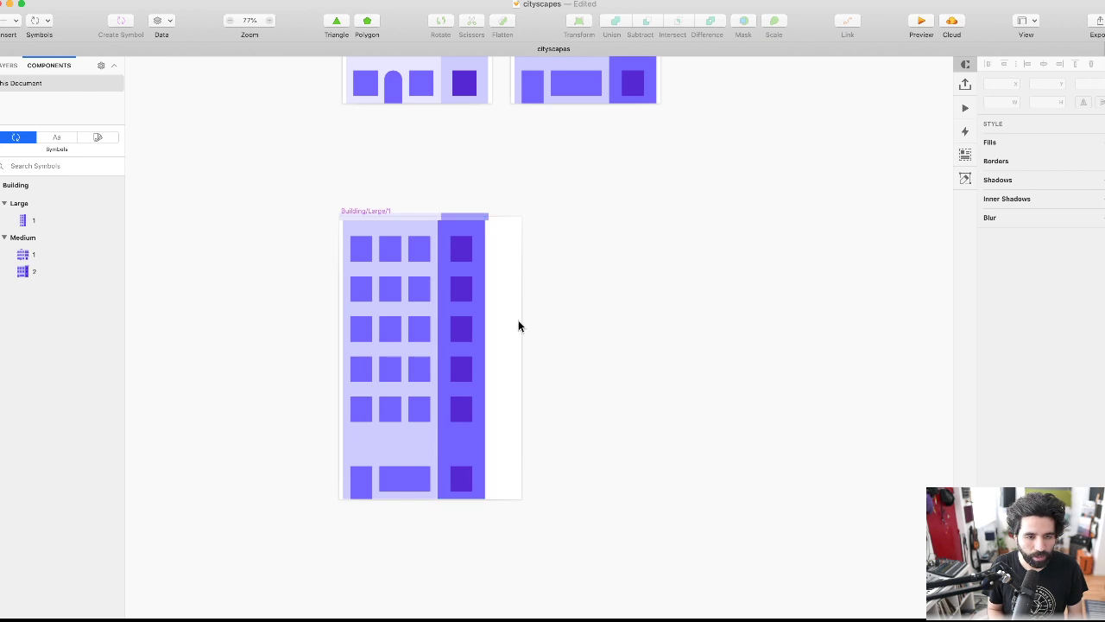
- Move the five upper window rows down together with the roof ledge, placing the ledge at Y 57
drag(539, 184, 335, 436)
shift+click(463, 453)
key(shift+Down)
key(shift+Down)
key(shift+Down)
key(shift+Down)
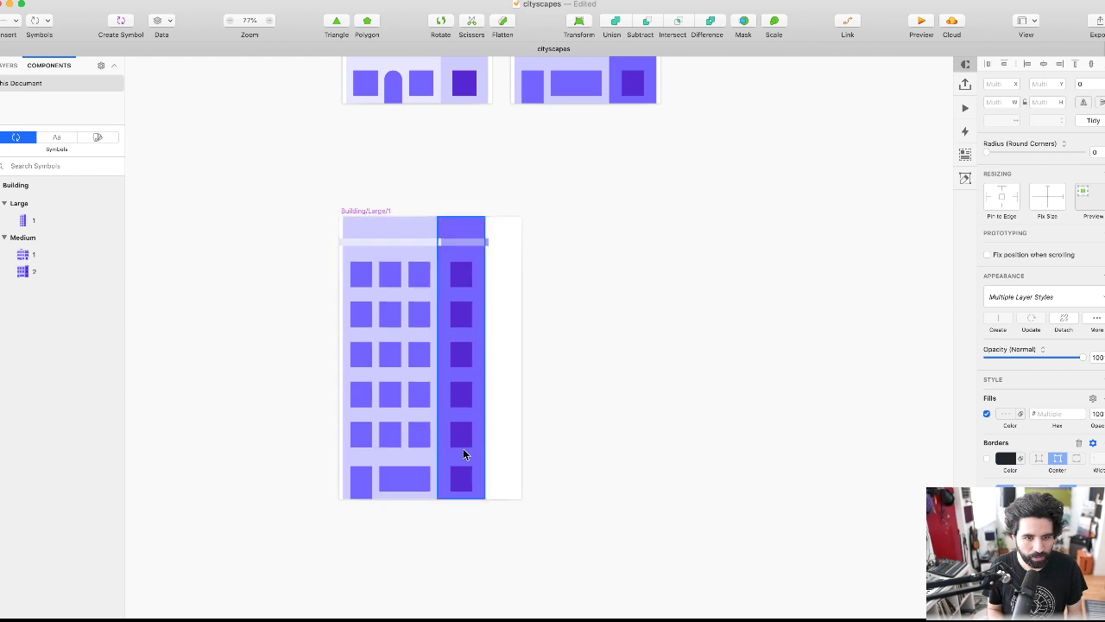
key(Escape)
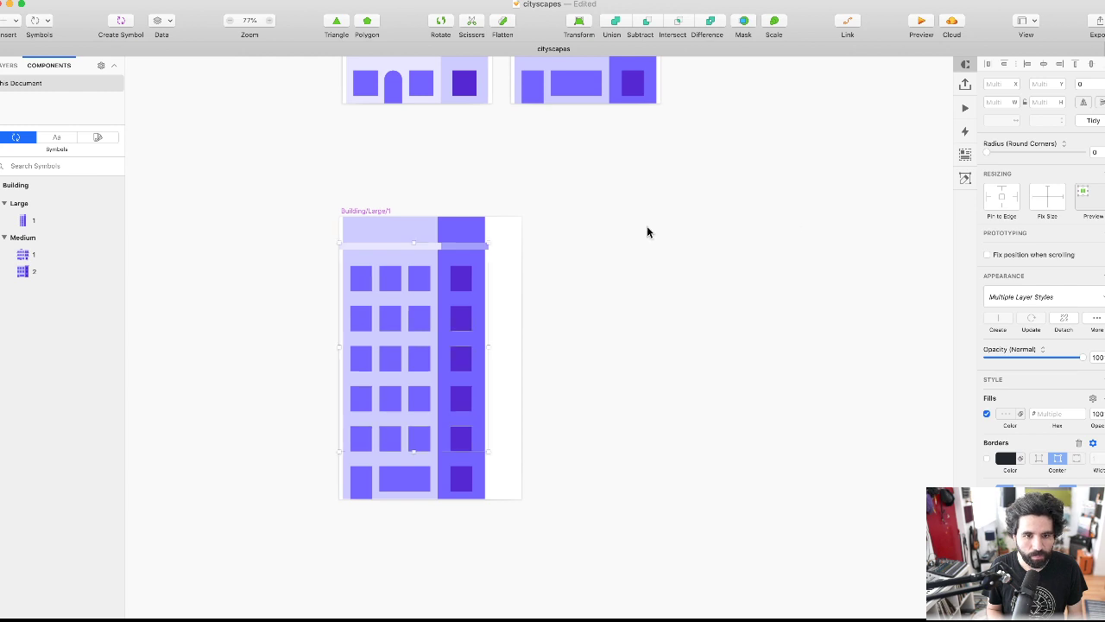
- Move both pieces of the roof ledge back up to the artboard's top edge at Y 0
click(433, 232)
click(425, 246)
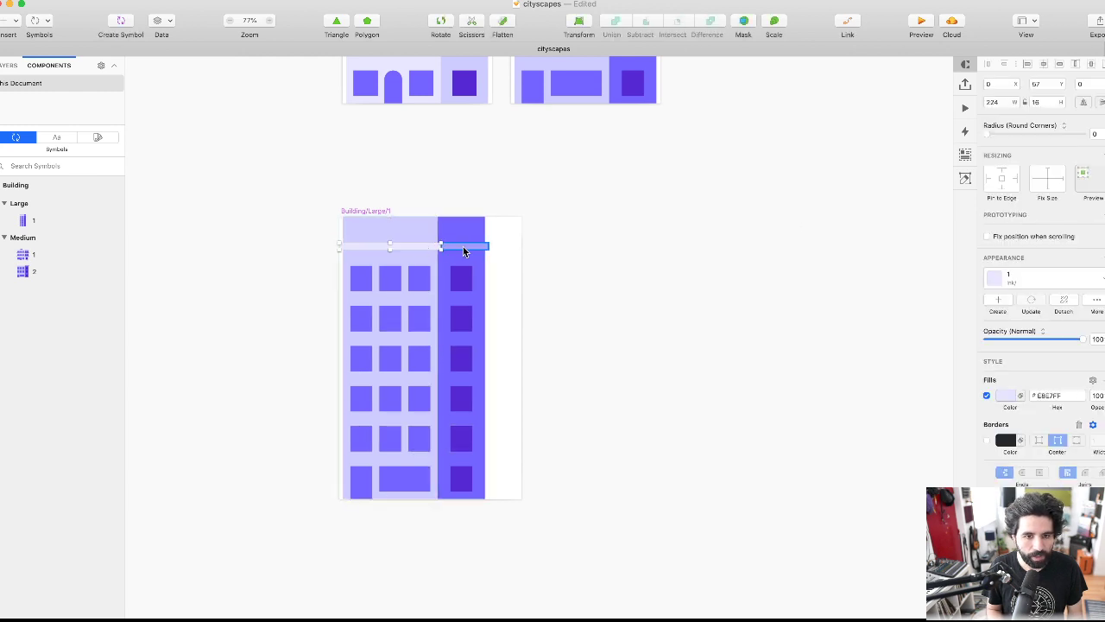
shift+click(462, 246)
drag(454, 247, 455, 220)
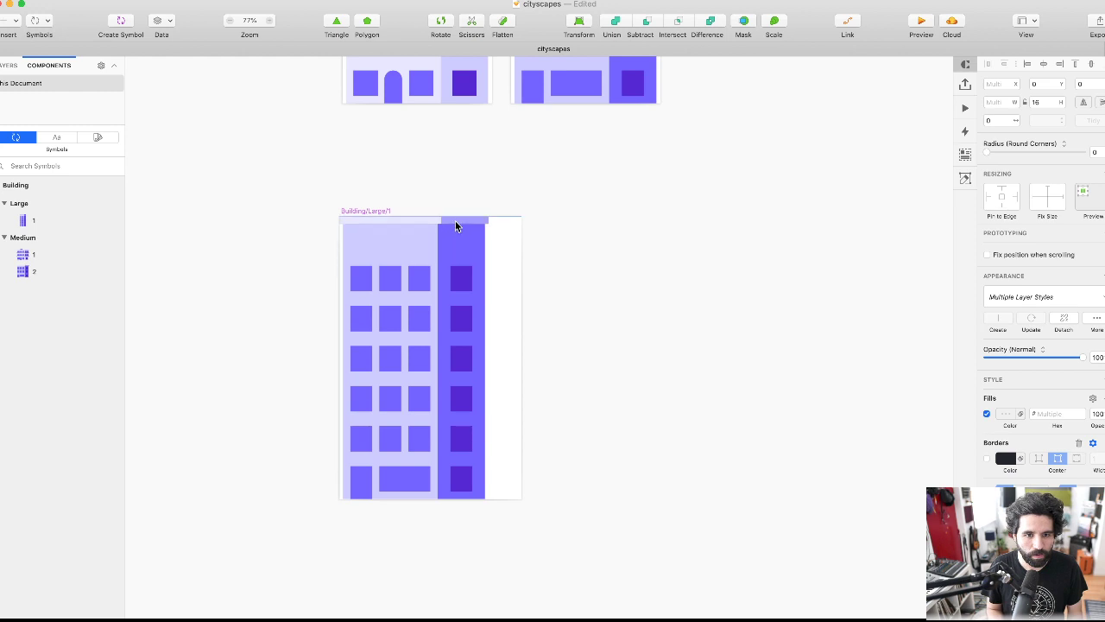
- Stretch the four windows of the top row upward to Y 36, making them 128 tall
scroll(368, 259, up, 2)
click(359, 281)
shift+click(399, 284)
shift+click(443, 294)
shift+click(488, 292)
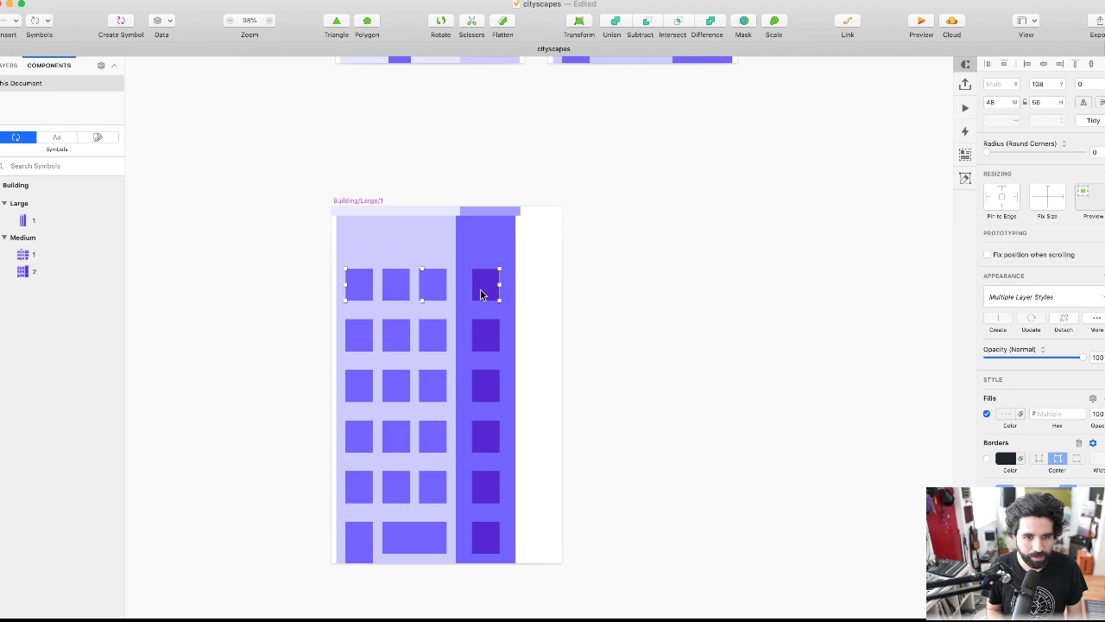
drag(422, 265, 424, 228)
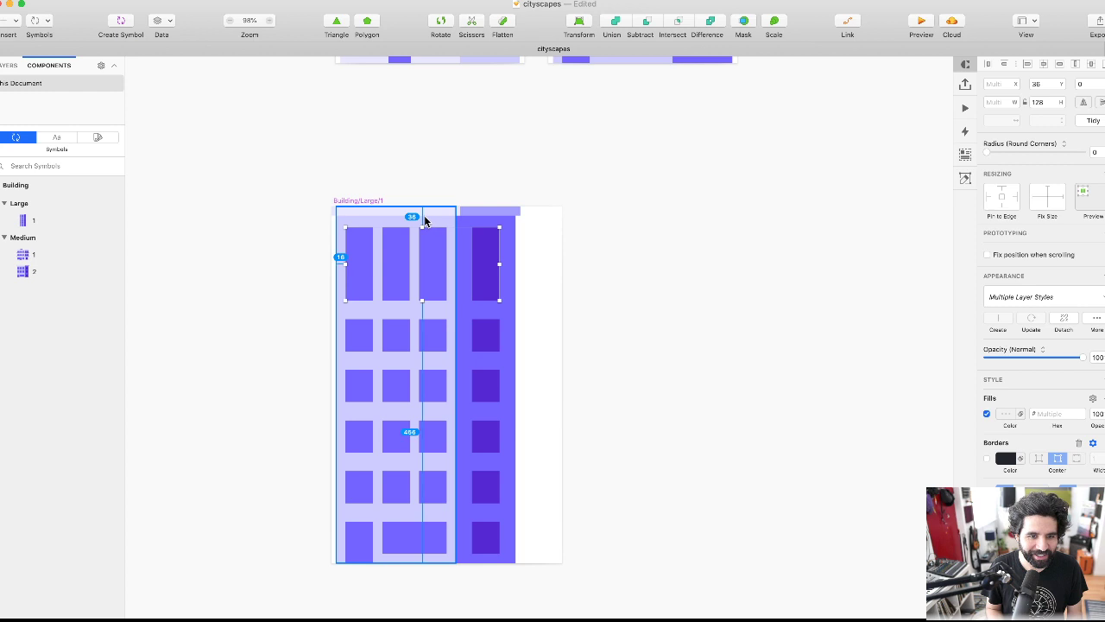
- Fine-tune the tall top-floor windows to Y 40 and a height of 124
scroll(424, 220, up, 2)
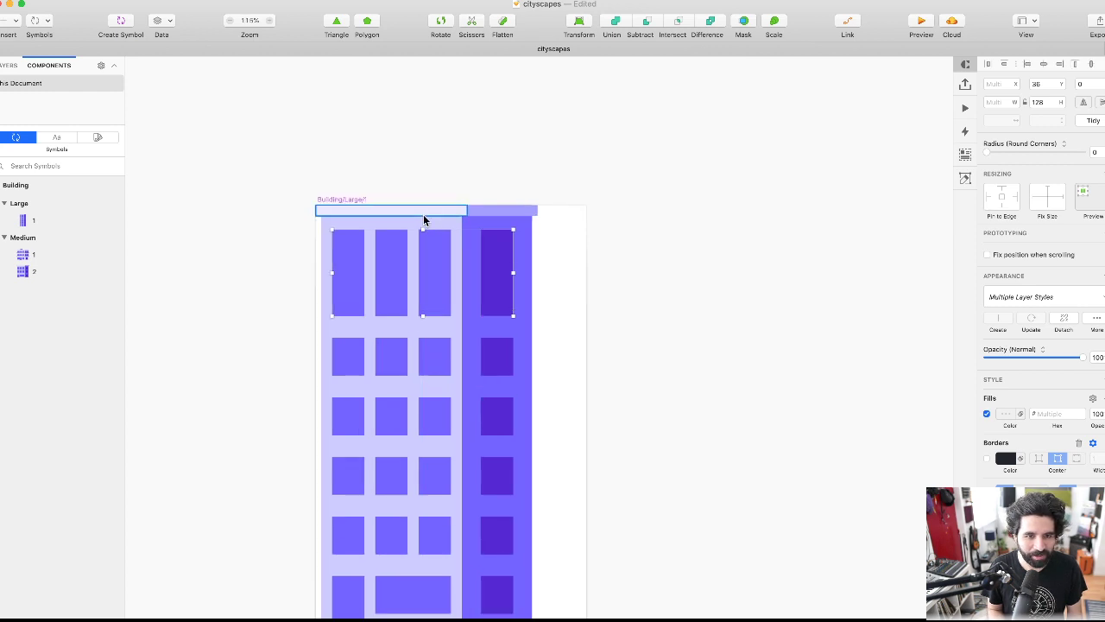
key(Down)
key(Down)
key(Down)
key(Down)
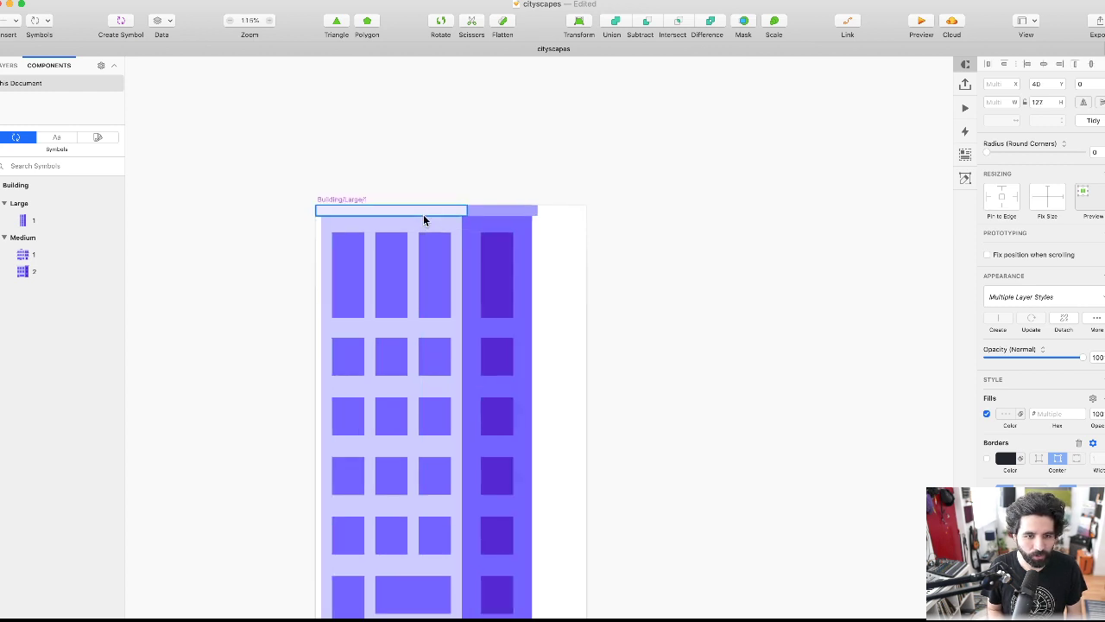
key(super+Up)
key(super+Up)
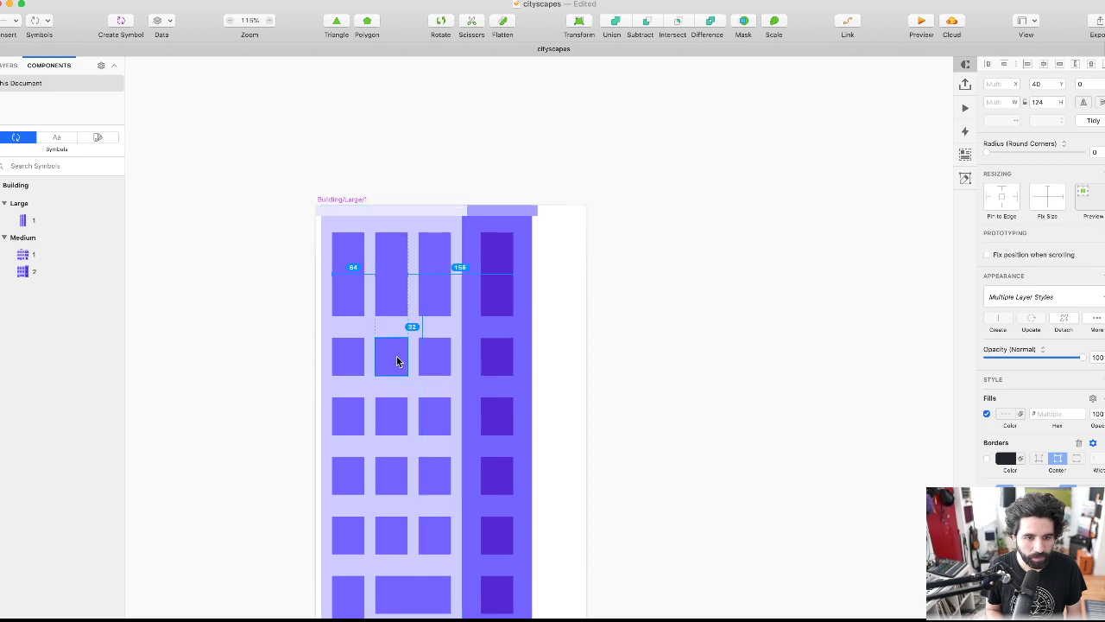
- Select all the layers that make up the Building/Large/1 building
click(596, 308)
scroll(597, 308, down, 3)
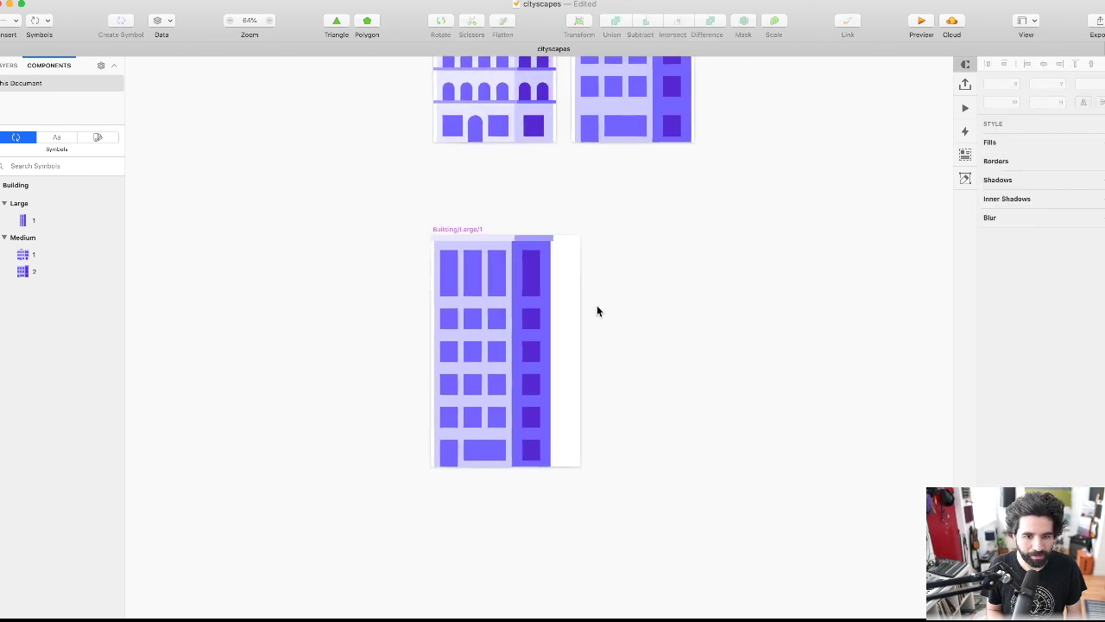
scroll(518, 269, right, 2)
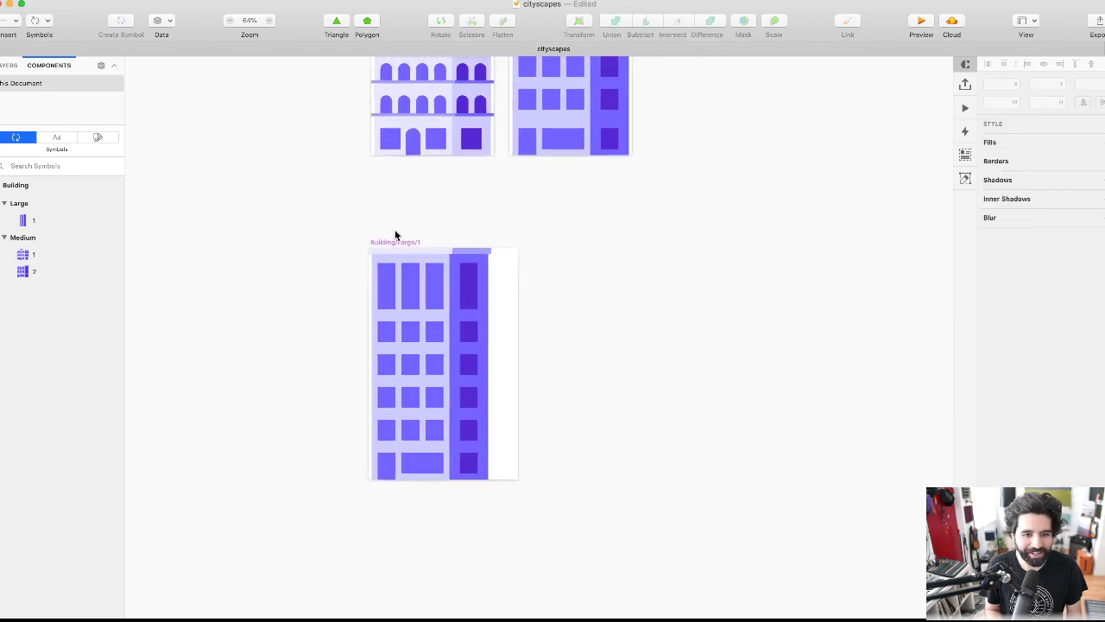
drag(348, 227, 497, 518)
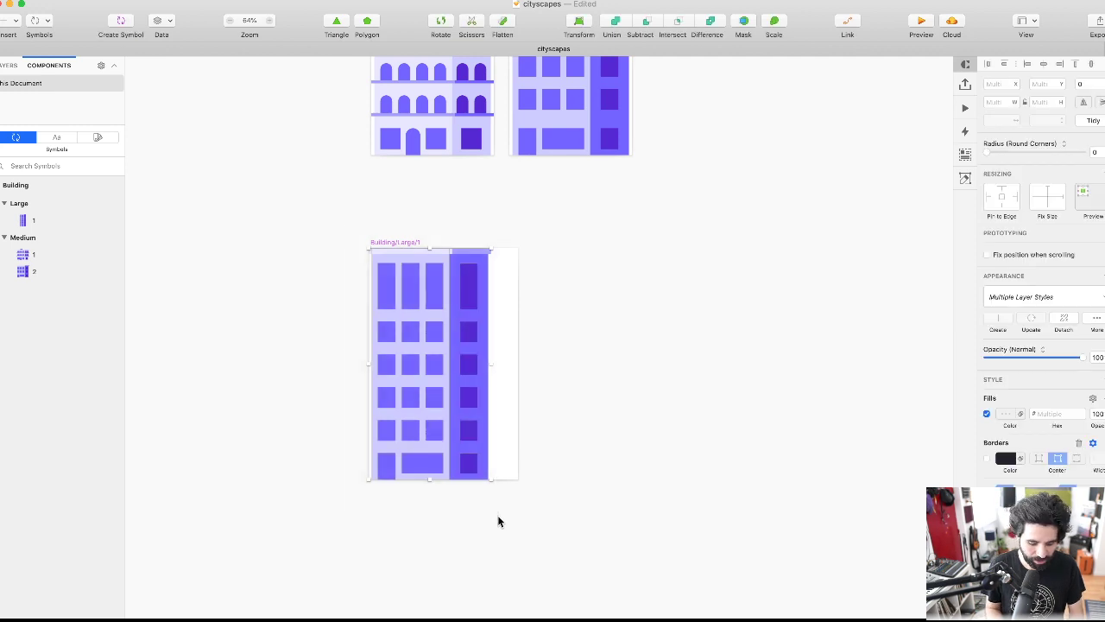
- Group the large building's shapes, center the group horizontally in its artboard, and widen the Building/Large/1 artboard to 408
key(super+g)
click(1045, 64)
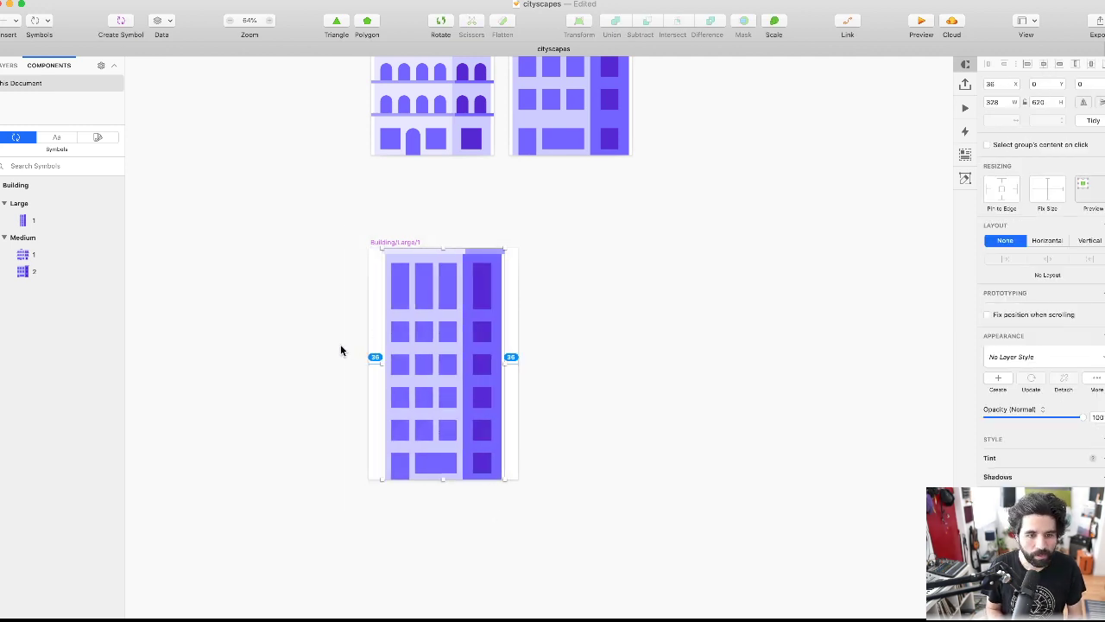
click(378, 245)
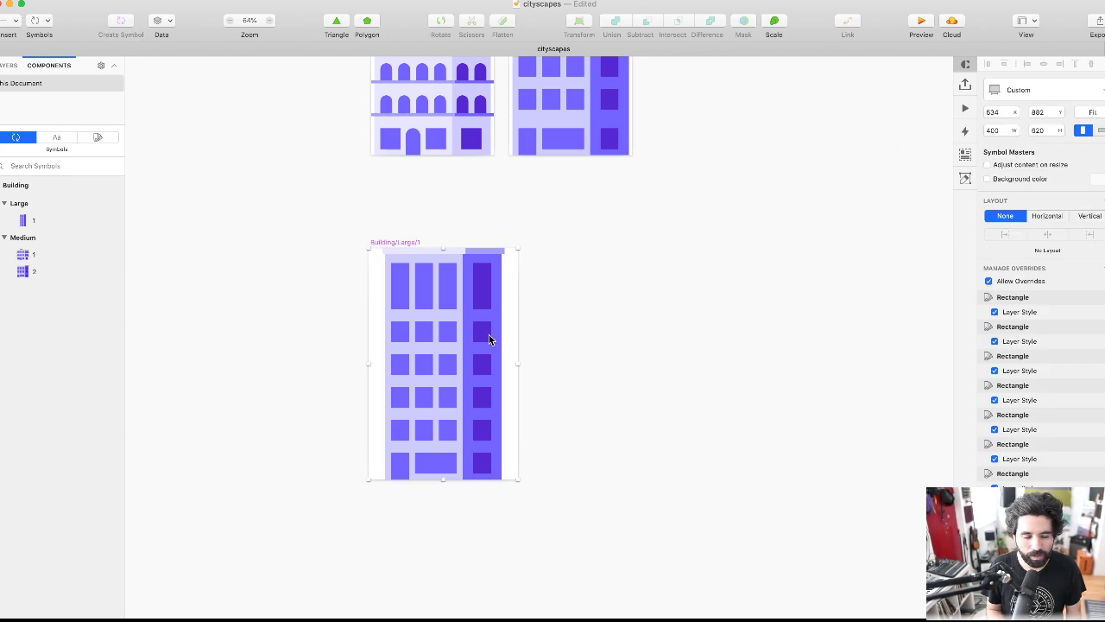
click(463, 344)
key(super+Right)
key(super+Right)
key(super+Right)
key(super+Right)
key(super+Right)
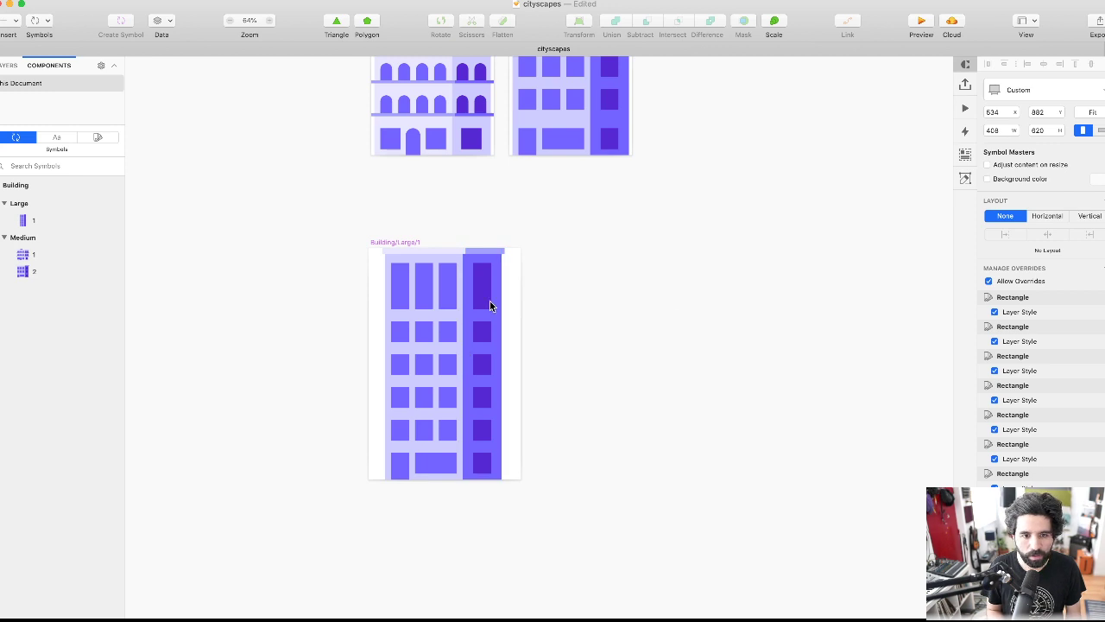
- Center the building group horizontally in the widened Building/Large/1 artboard
scroll(489, 300, up, 5)
scroll(639, 254, down, 3)
click(638, 254)
click(481, 236)
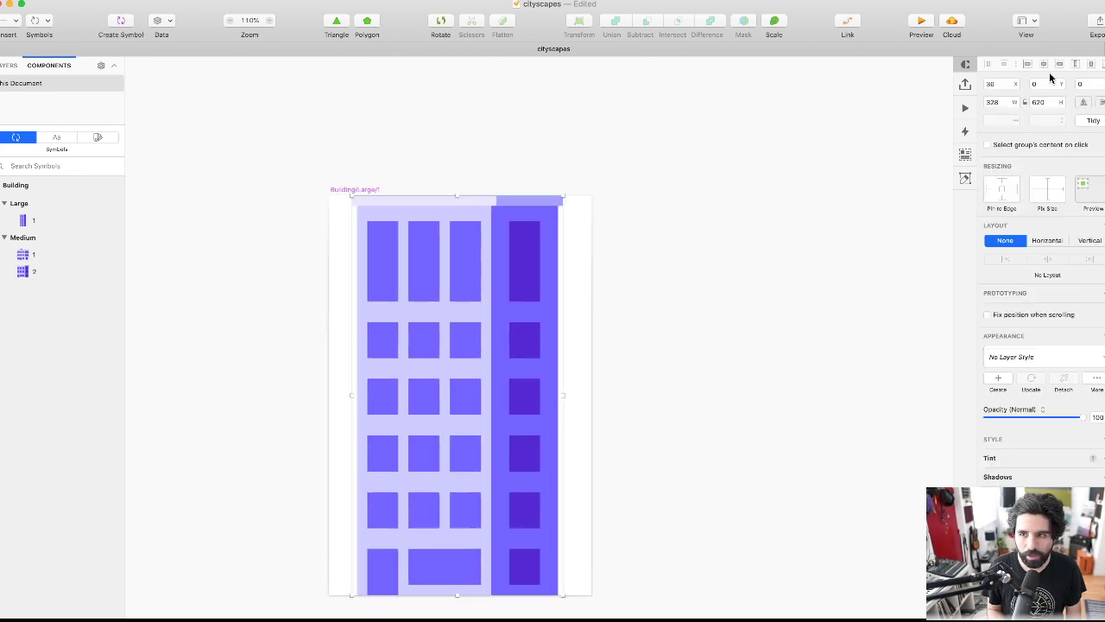
click(1042, 65)
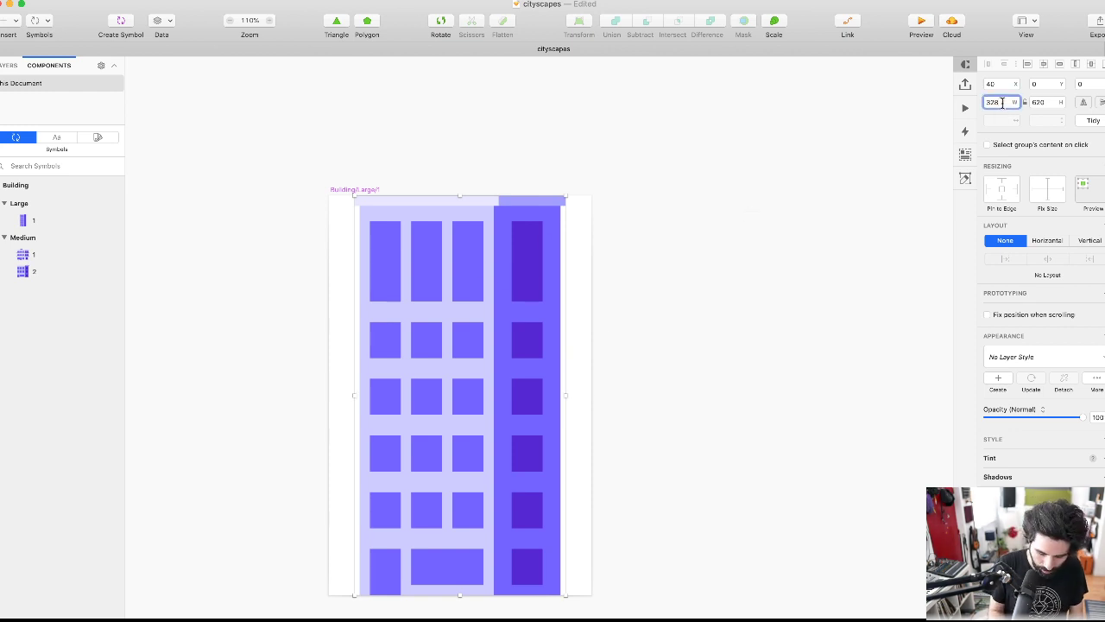
- Try dividing the building group's width by 8
text(8)
key(Return)
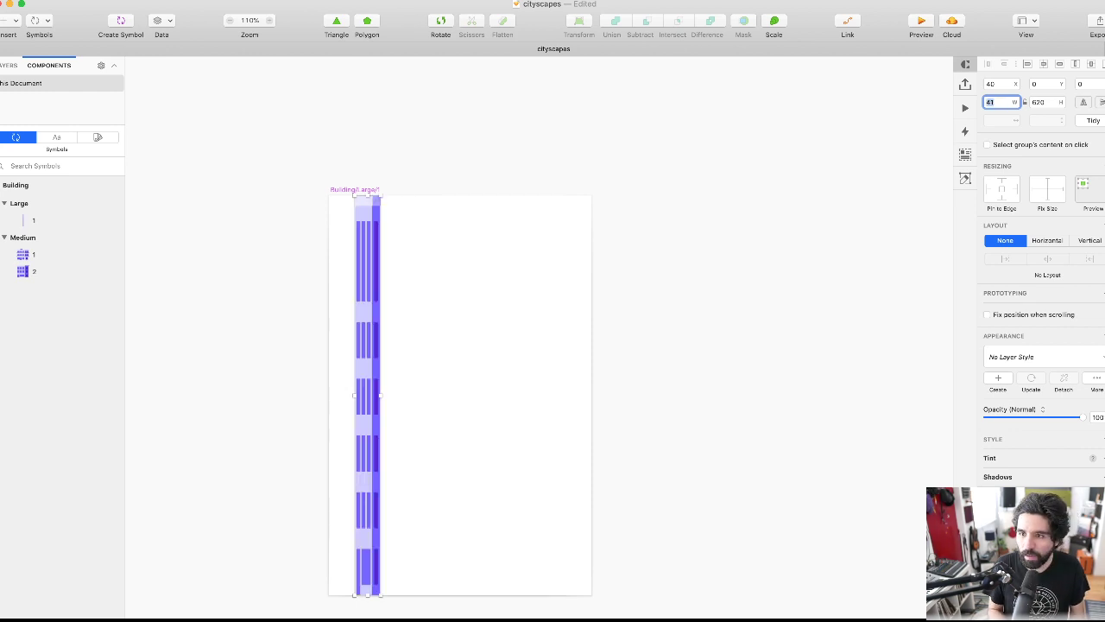
key(super+z)
click(745, 259)
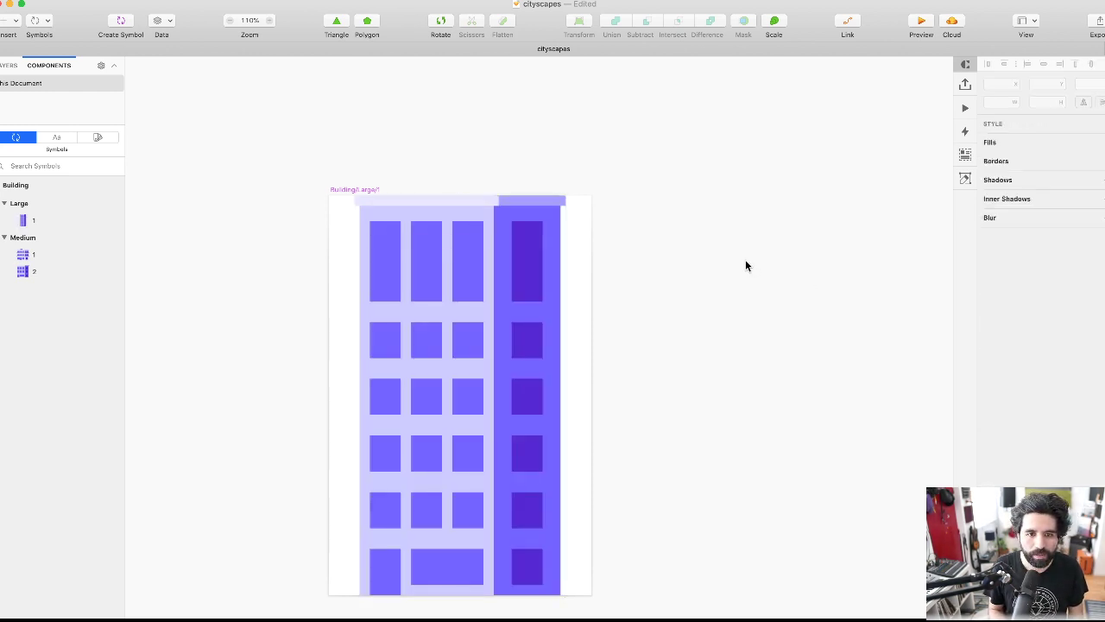
- Duplicate the Building/Large/1 artboard beside the original and delete the building inside the copy
key(super+minus)
click(509, 272)
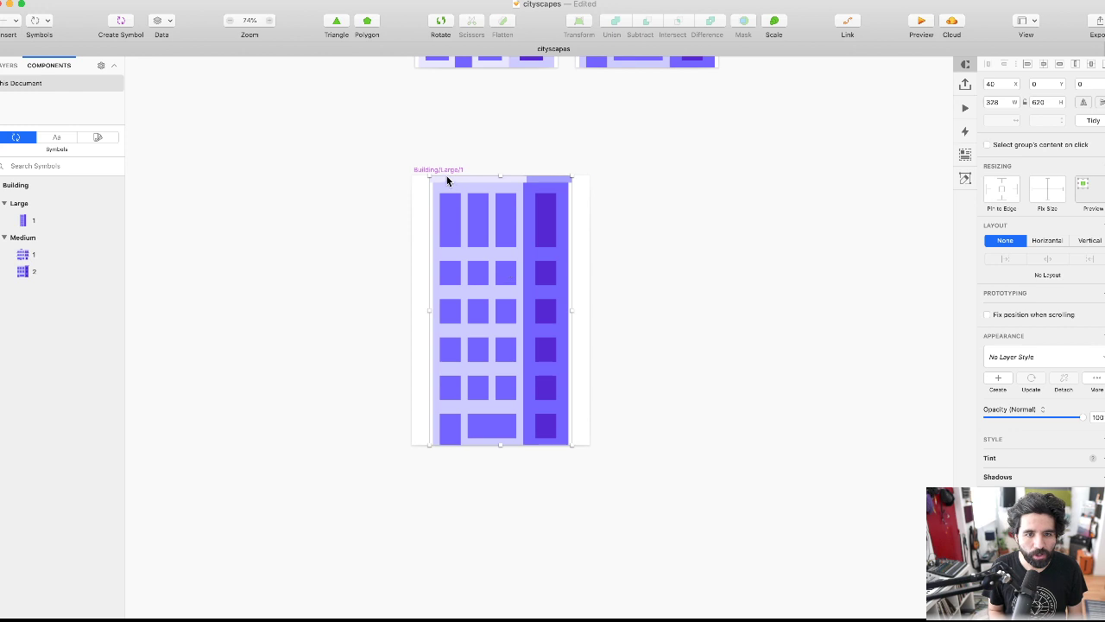
click(423, 178)
drag(422, 176, 624, 155)
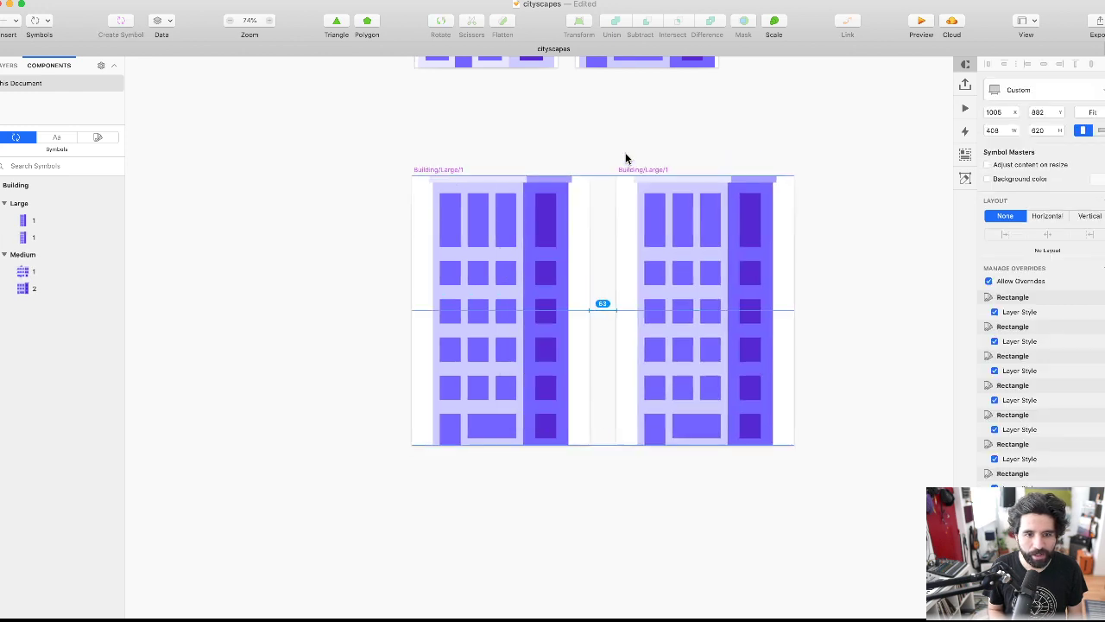
click(618, 154)
scroll(598, 132, right, 2)
scroll(597, 130, up, 5)
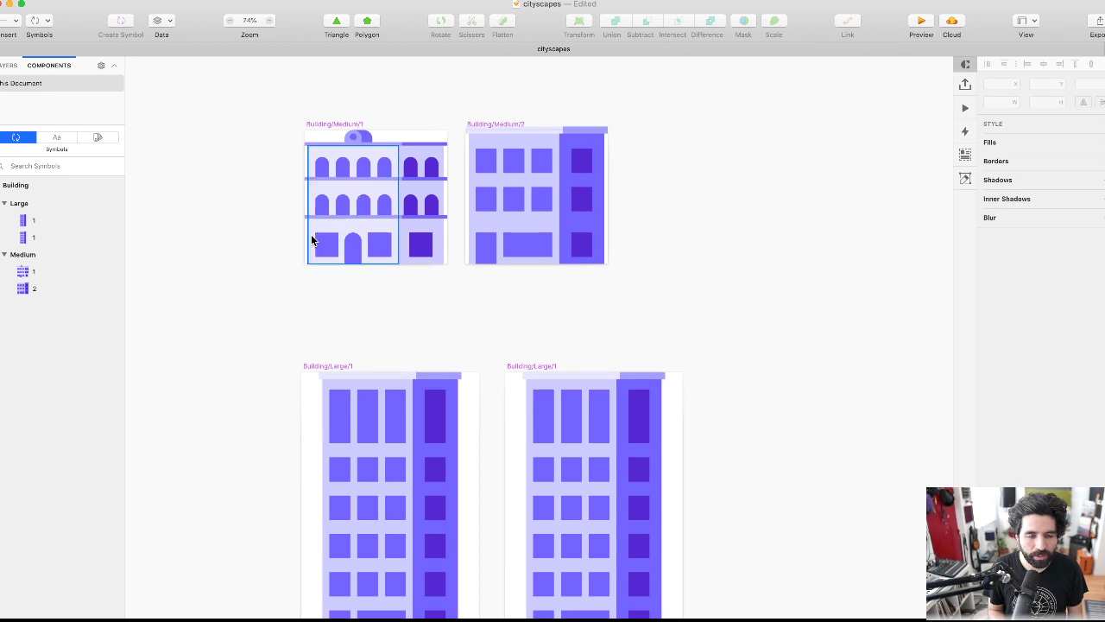
scroll(314, 190, down, 5)
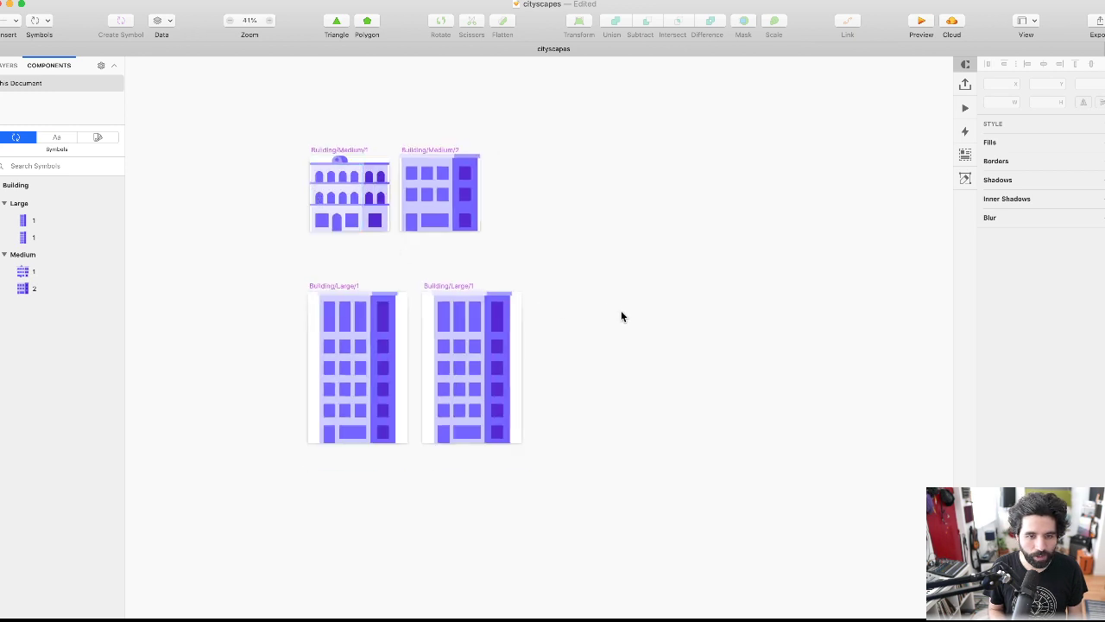
click(496, 367)
key(Delete)
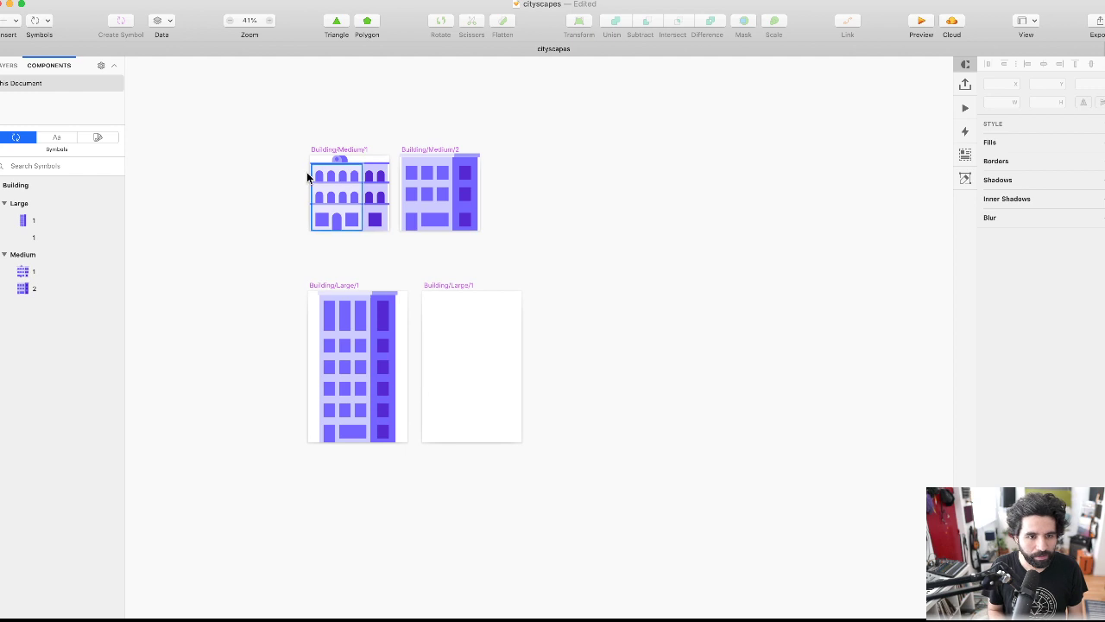
- Copy the shapes of the Building/Medium/1 building into the lower part of the empty large artboard
scroll(308, 173, up, 5)
double_click(294, 322)
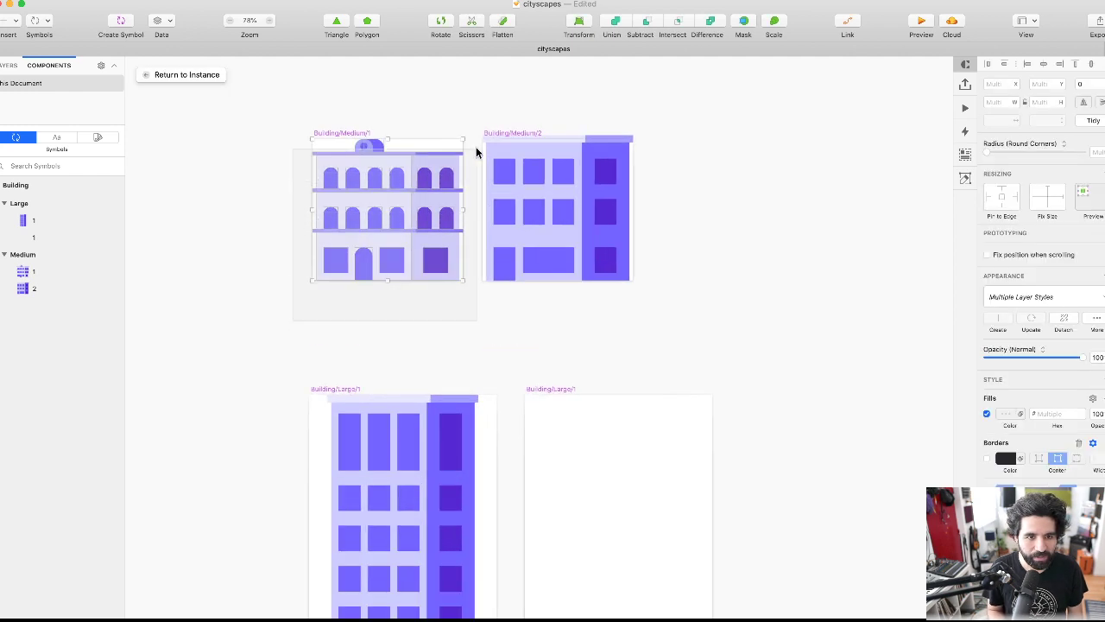
scroll(481, 153, down, 4)
drag(423, 182, 585, 473)
scroll(557, 369, up, 5)
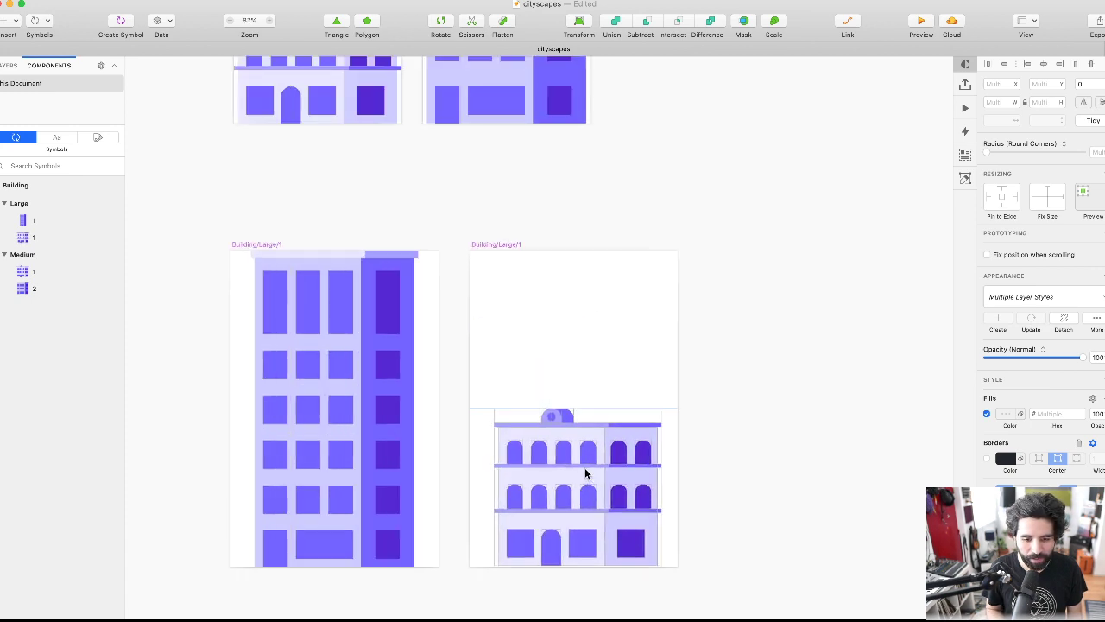
scroll(584, 467, up, 3)
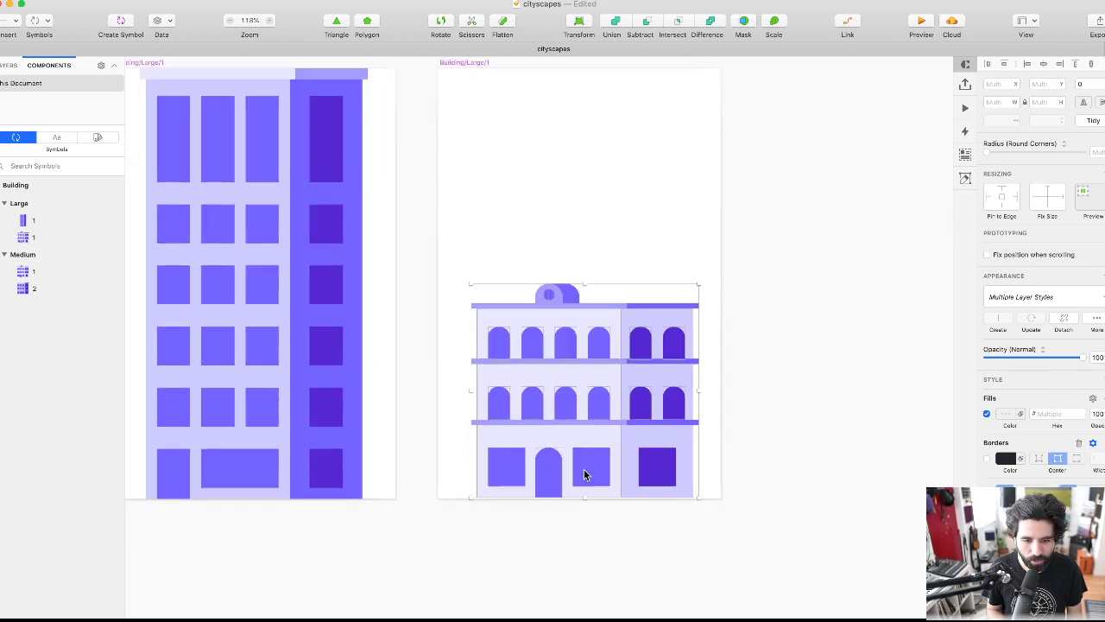
- Try to center the copied building's ungrouped shapes horizontally in the large artboard
click(548, 526)
drag(561, 526, 713, 499)
drag(839, 191, 452, 600)
mouse_move(645, 400)
mouse_down()
mouse_move(630, 402)
mouse_move(627, 389)
mouse_up()
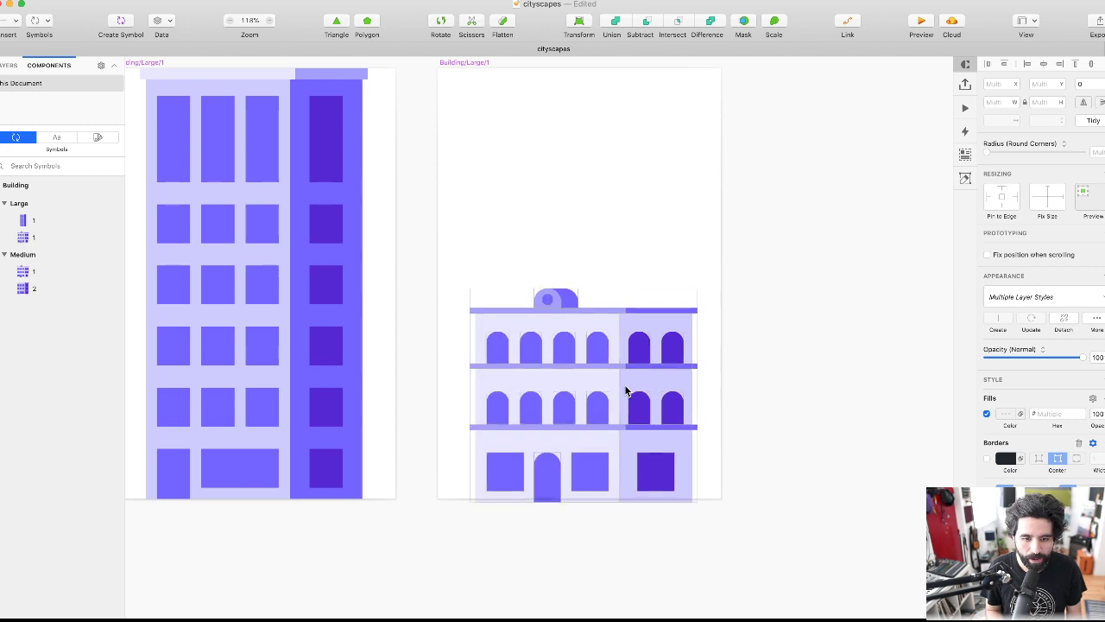
click(1043, 66)
key(super+z)
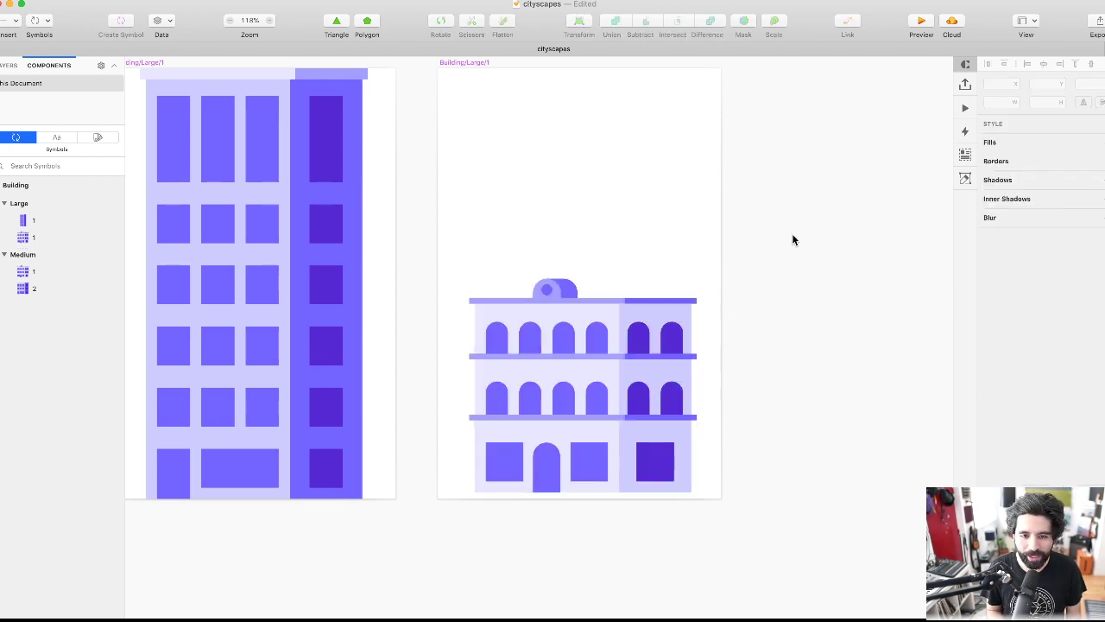
- Temporarily group the copied building to center it horizontally and align it with the artboard's bottom edge, leaving its shapes ungrouped
drag(790, 222, 423, 618)
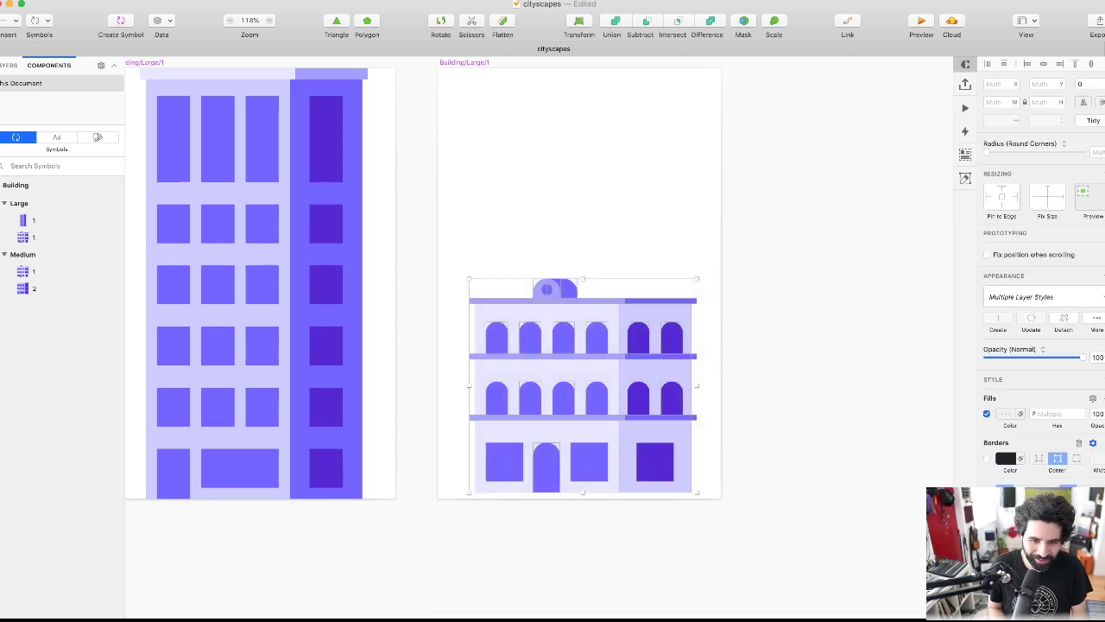
key(super+g)
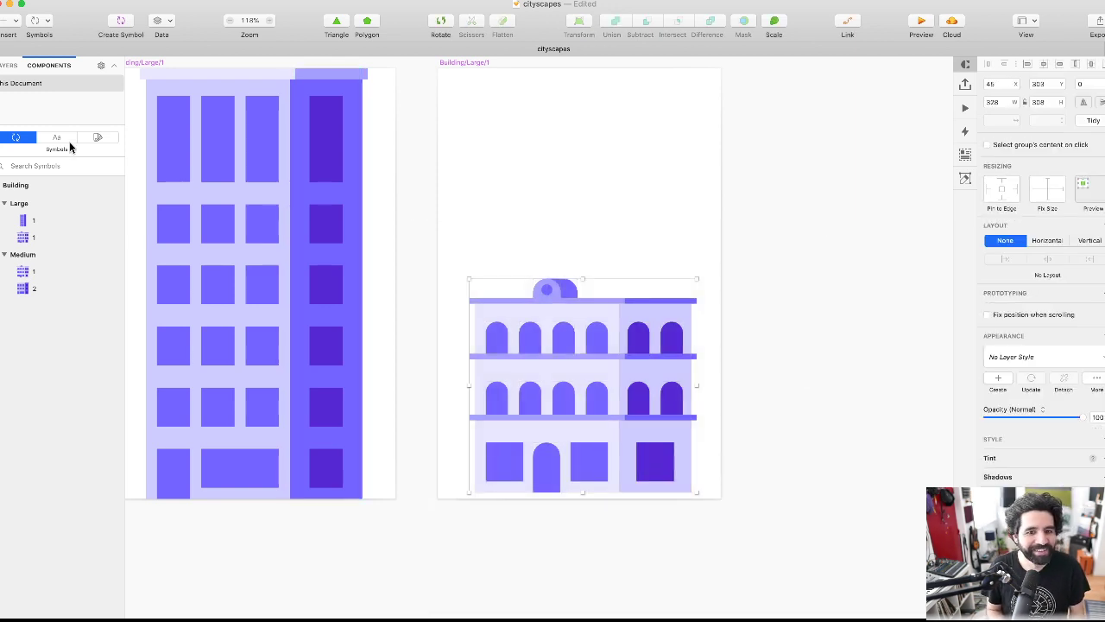
click(9, 65)
click(1060, 64)
click(789, 377)
click(636, 340)
click(872, 303)
- Group the building's roof dome and top ledge without the walls, and align the group to the artboard's top edge
drag(754, 244, 469, 312)
shift+click(585, 326)
shift+click(631, 325)
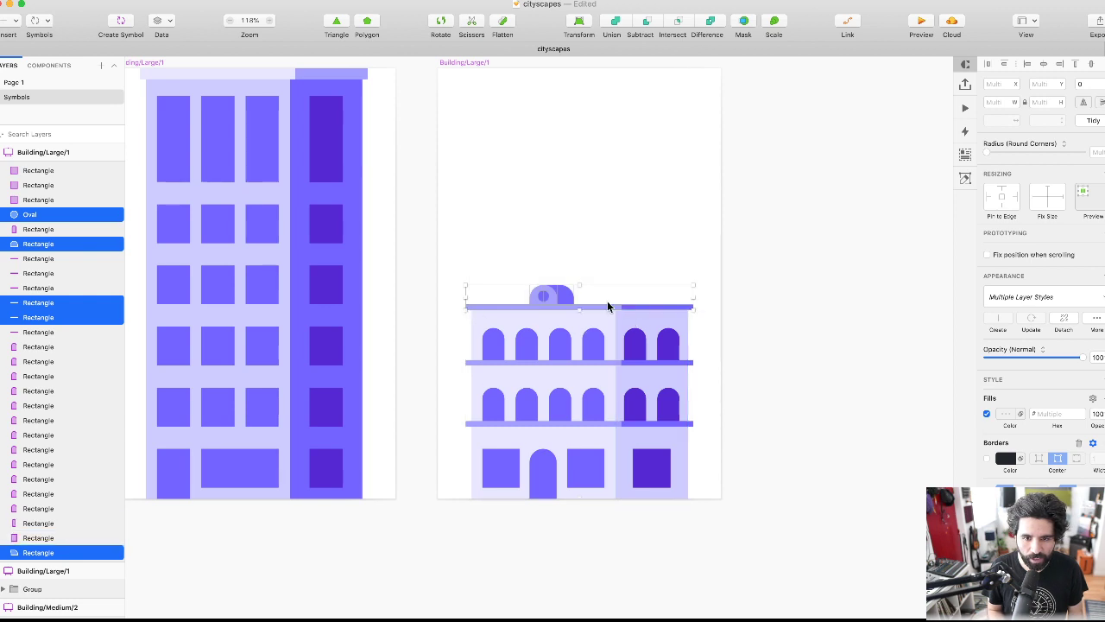
key(super+g)
click(1075, 64)
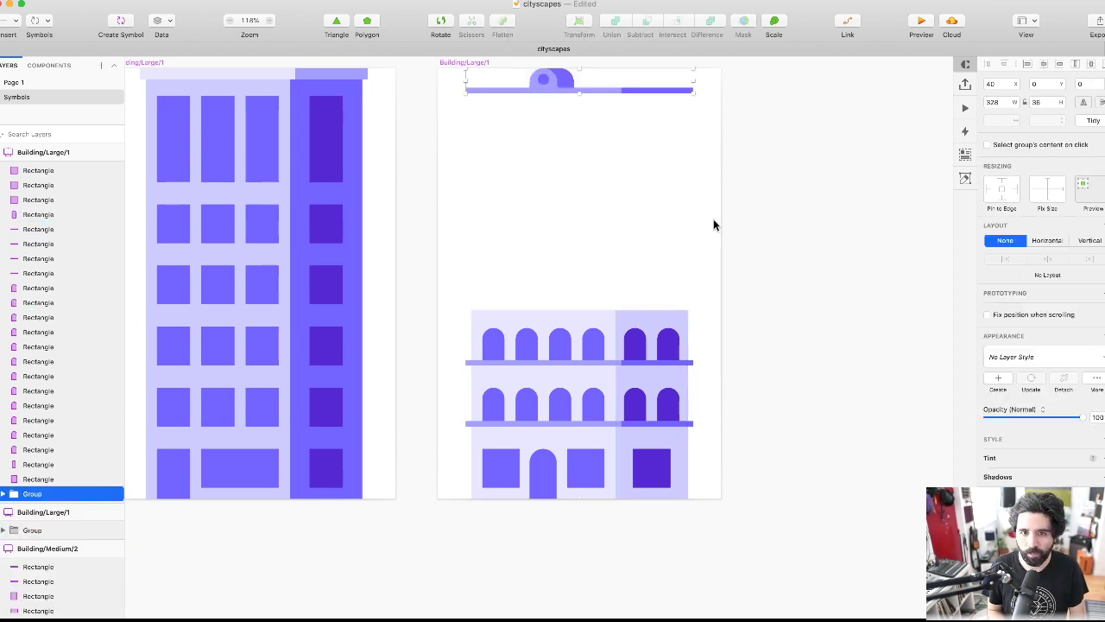
- Stretch the front and side wall rectangles upward to meet the roof, giving them a height of 584
scroll(713, 219, down, 2)
scroll(713, 226, up, 1)
click(604, 308)
shift+click(647, 316)
shift+click(624, 313)
drag(594, 306, 604, 115)
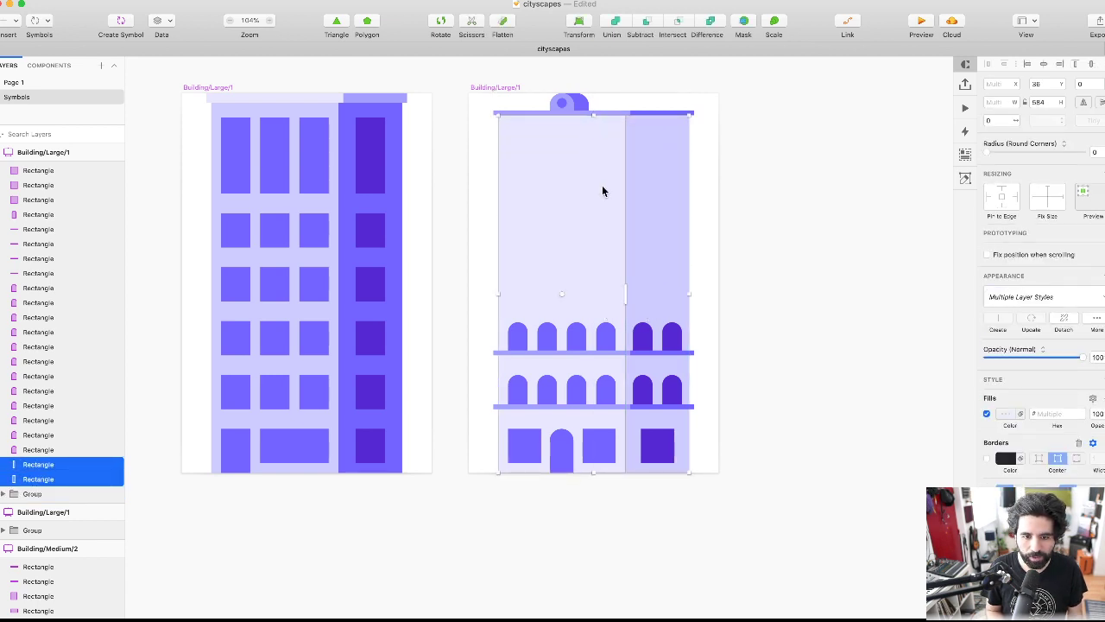
- Select both rows of arched windows with their ledges, excluding the two walls, and nudge them upward
click(578, 334)
click(774, 320)
drag(744, 306, 493, 412)
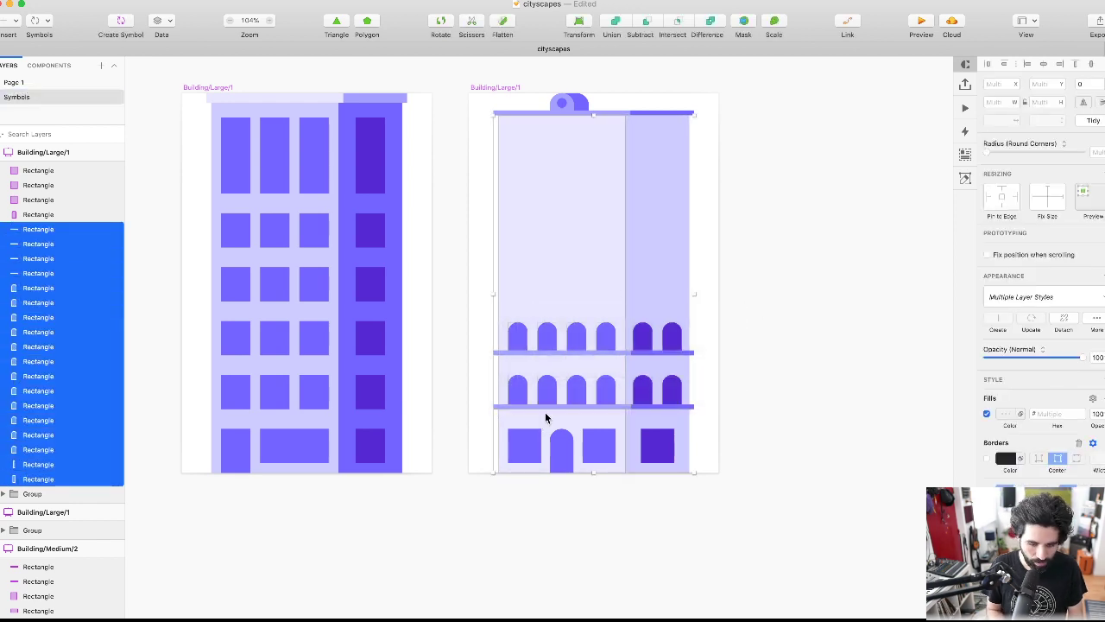
drag(767, 280, 485, 413)
shift+click(526, 425)
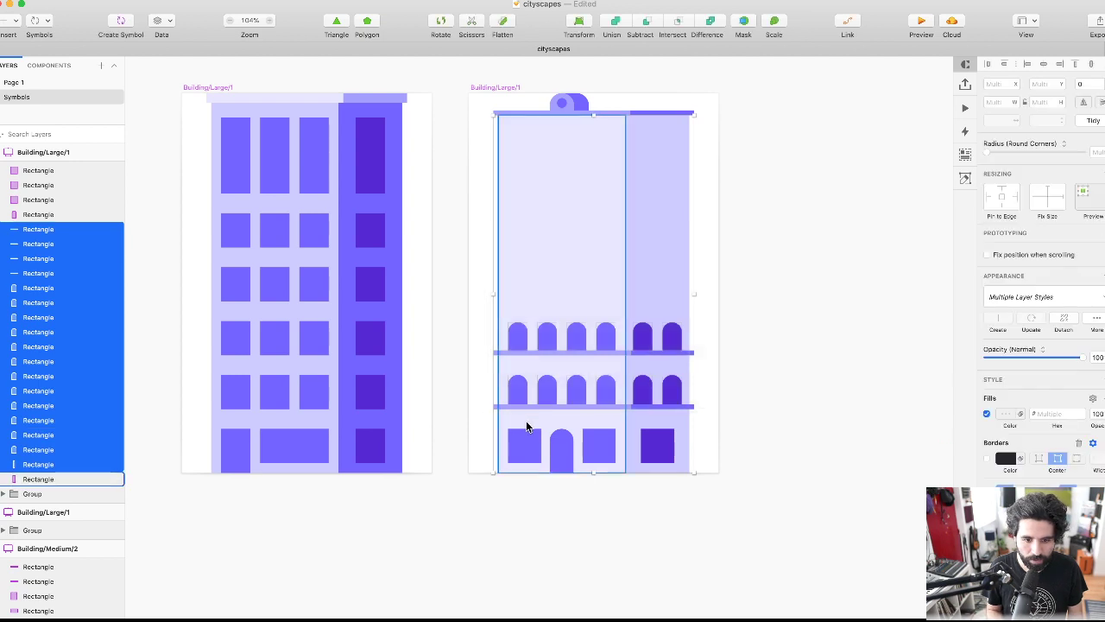
shift+click(618, 266)
shift+click(677, 284)
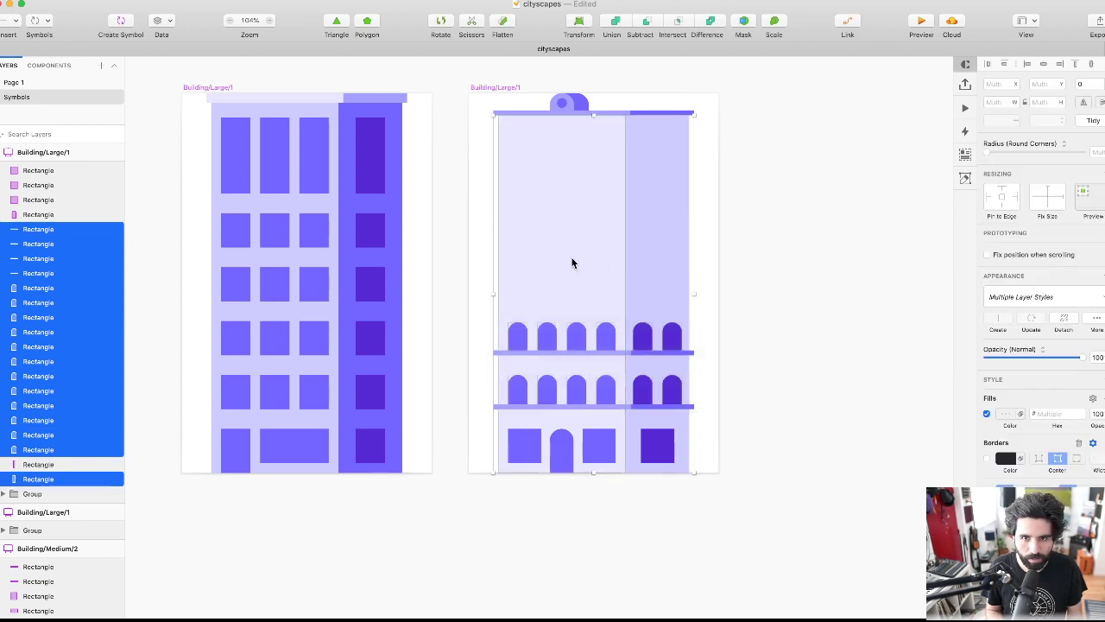
shift+click(577, 258)
key(shift+Up)
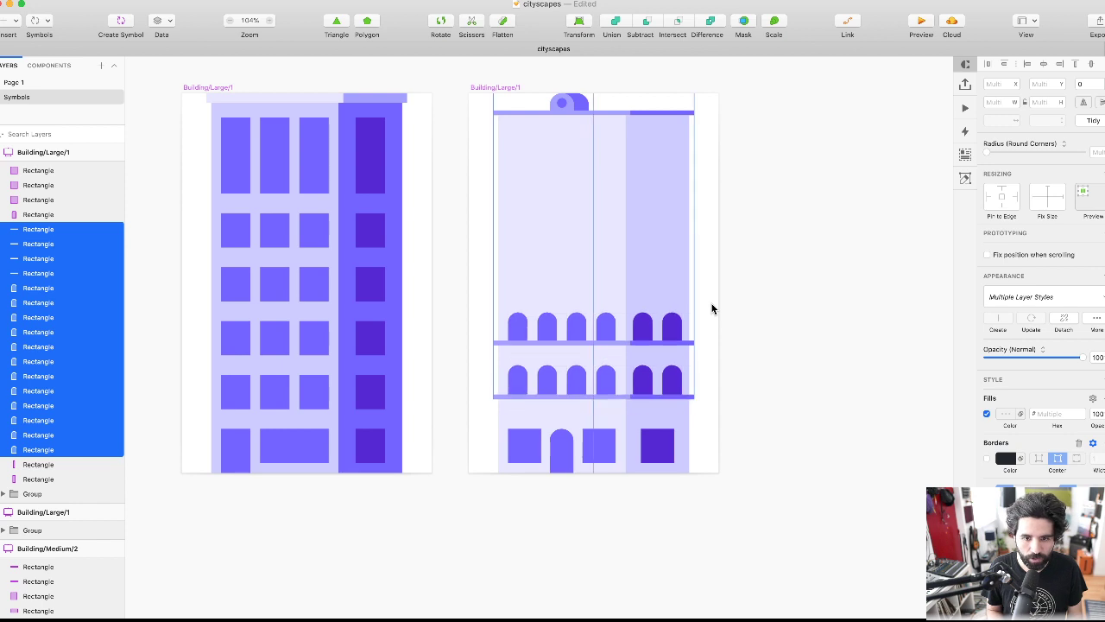
- Group the upper row of arched windows with its ledge, leaving out the two wall rectangles
drag(738, 277, 490, 360)
shift+click(631, 296)
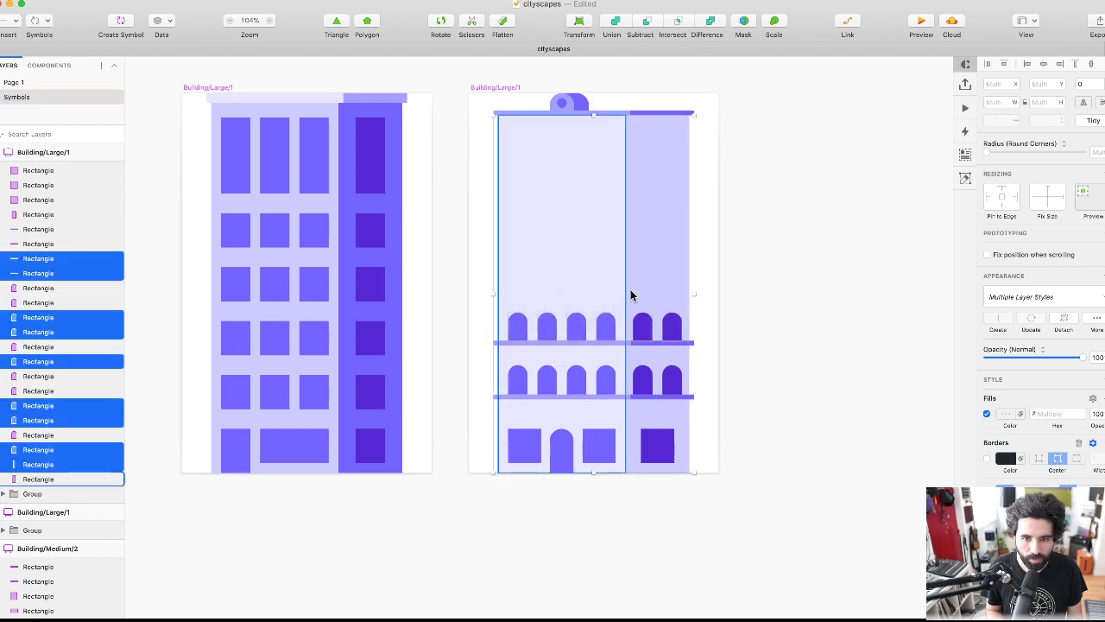
shift+click(651, 288)
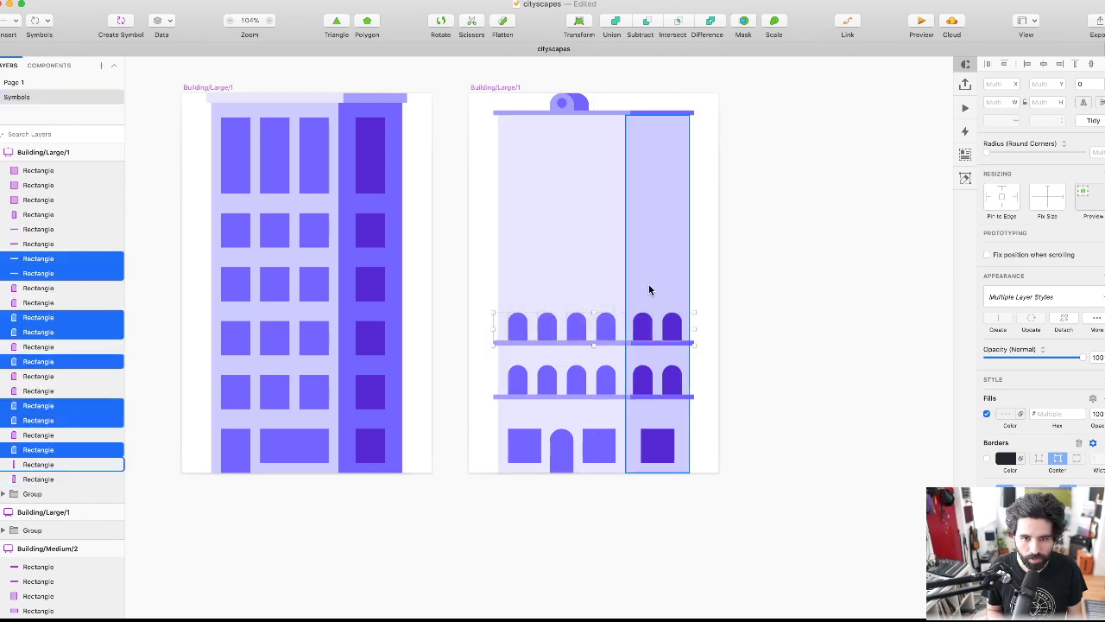
key(super+g)
- Duplicate the grouped window row above itself and nudge the copy up to Y 249
drag(609, 320, 612, 262)
click(604, 317)
click(607, 264)
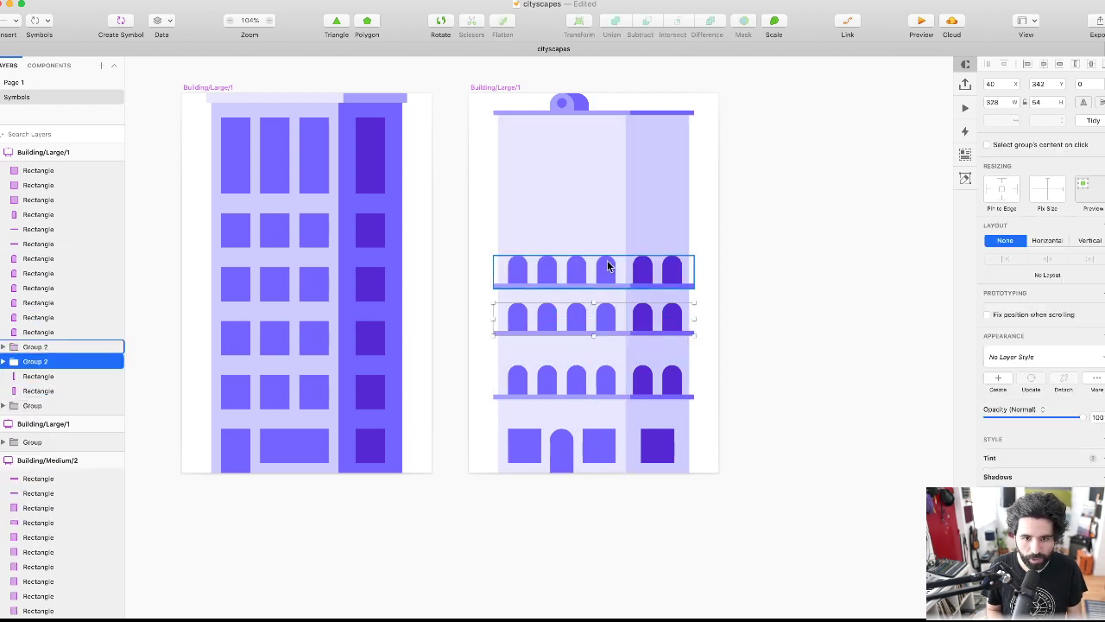
key(shift+Up)
key(Up)
key(Up)
key(Up)
key(Up)
key(Up)
key(Up)
key(Up)
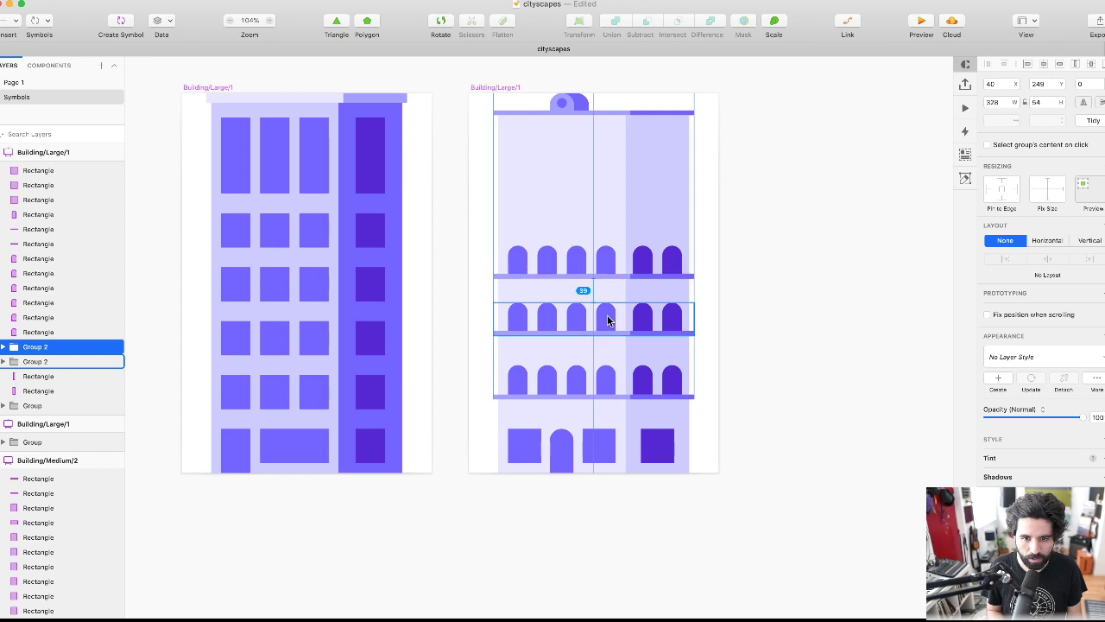
- Fill the upper floors with evenly spaced duplicates of the window row and undo the topmost duplicate
drag(606, 314, 611, 191)
key(super+d)
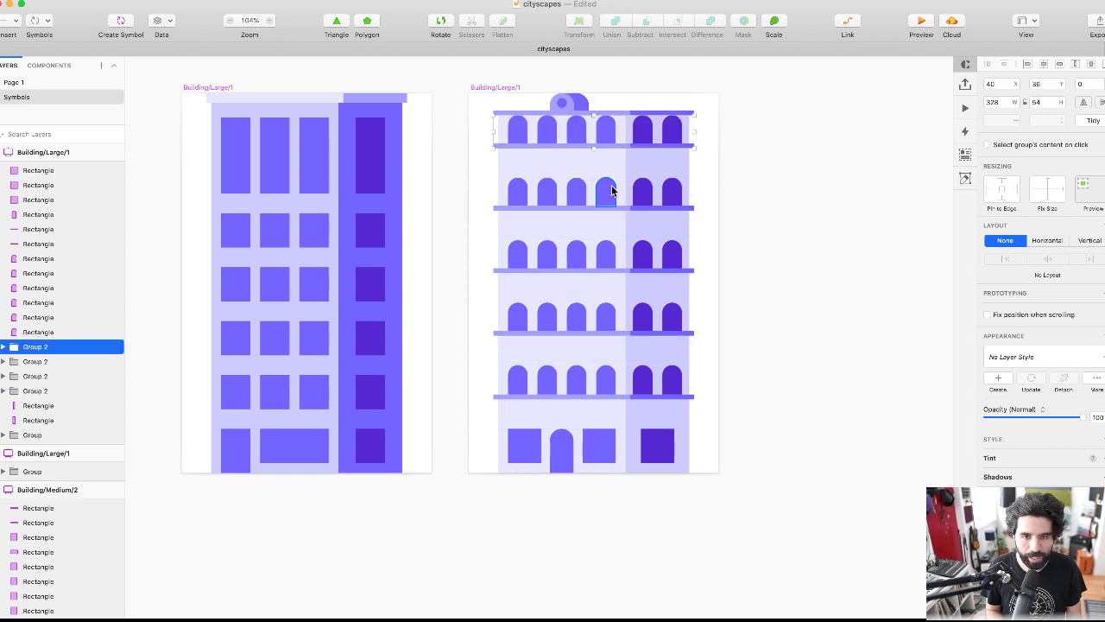
key(super+z)
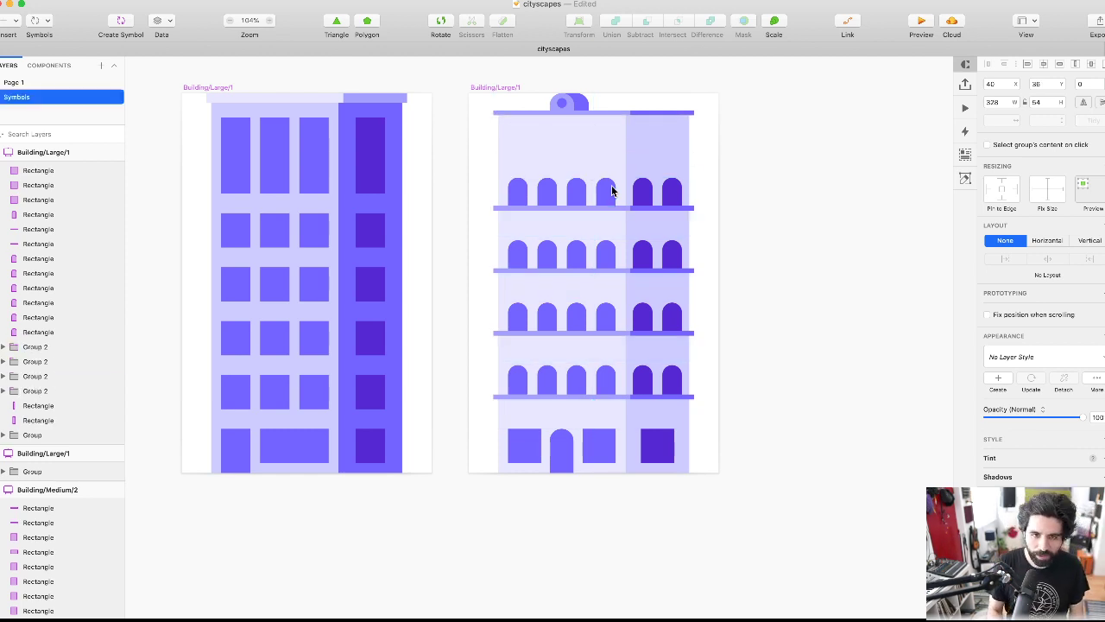
- Draw a 24 by 24 circle on the top floor above the first window column and duplicate it above the second
click(538, 165)
key(super+2)
scroll(520, 135, up, 5)
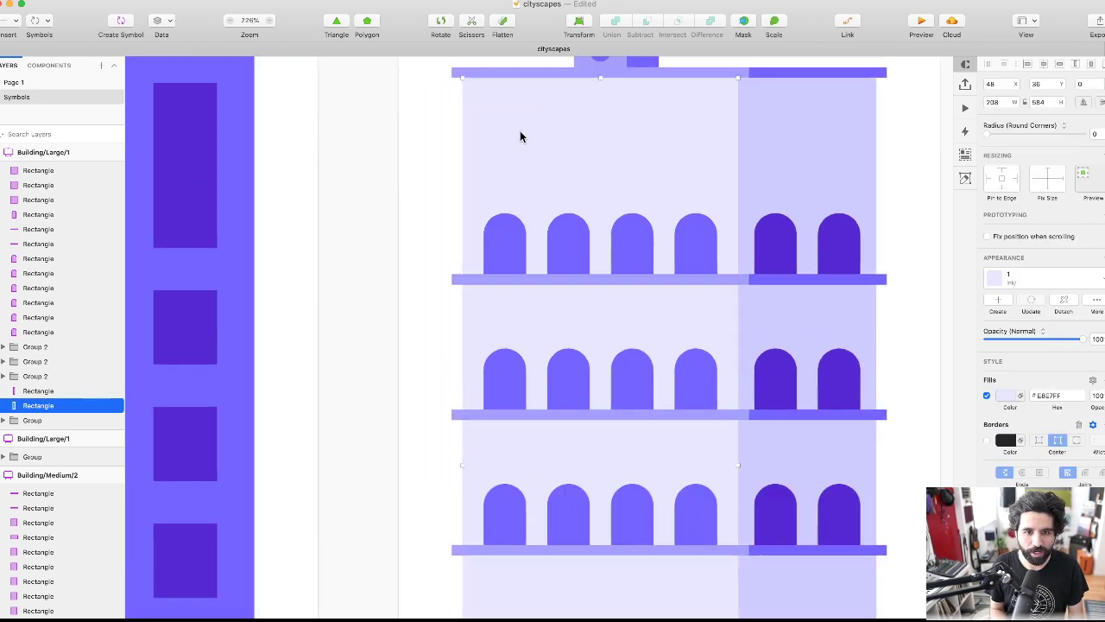
key(o)
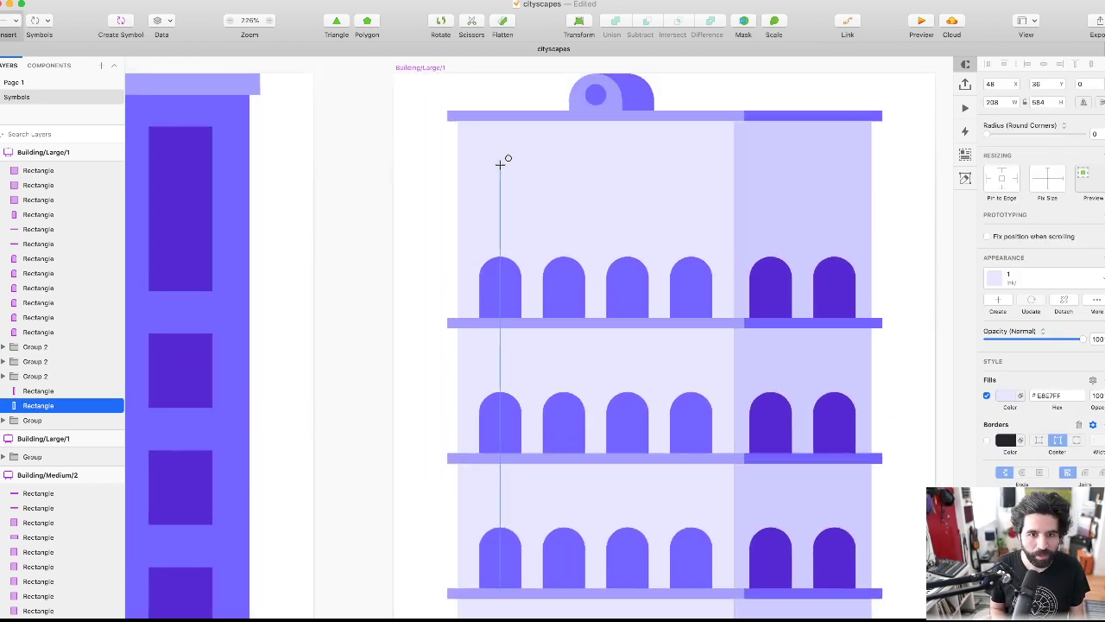
drag(501, 164, 567, 170)
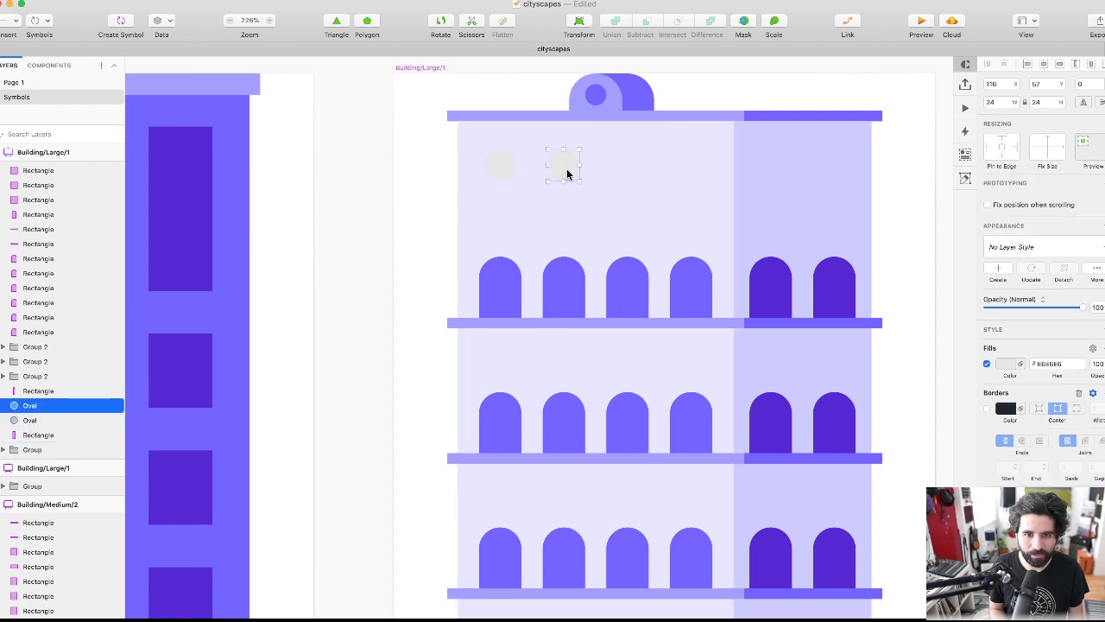
- Delete the duplicate circle above the second window column, keeping the one above the first column
key(Delete)
click(502, 165)
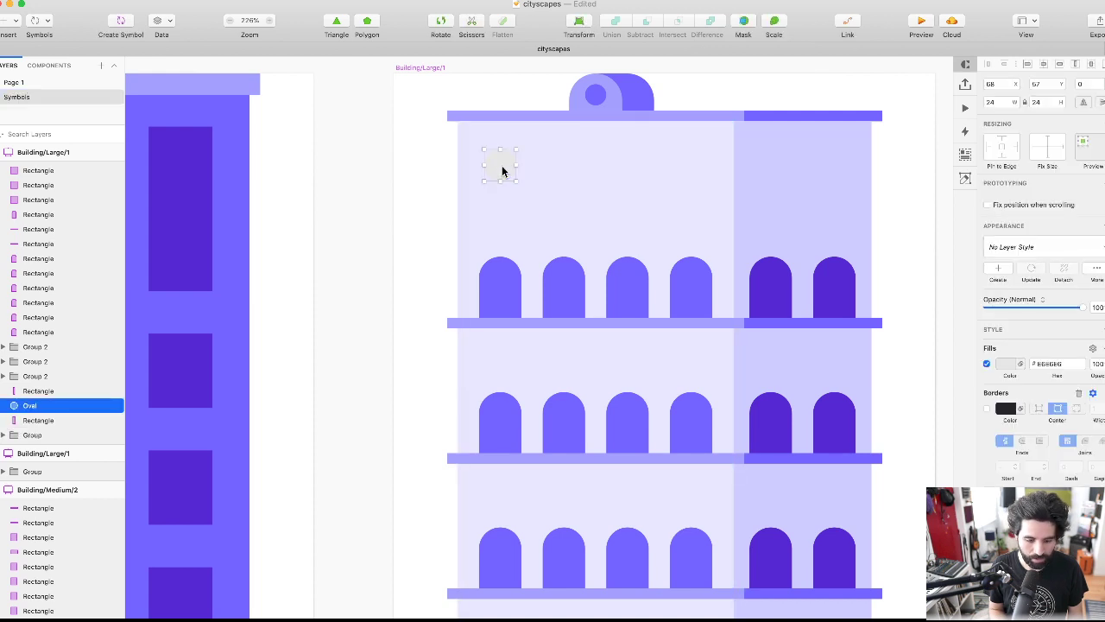
key(Delete)
click(499, 176)
key(super+z)
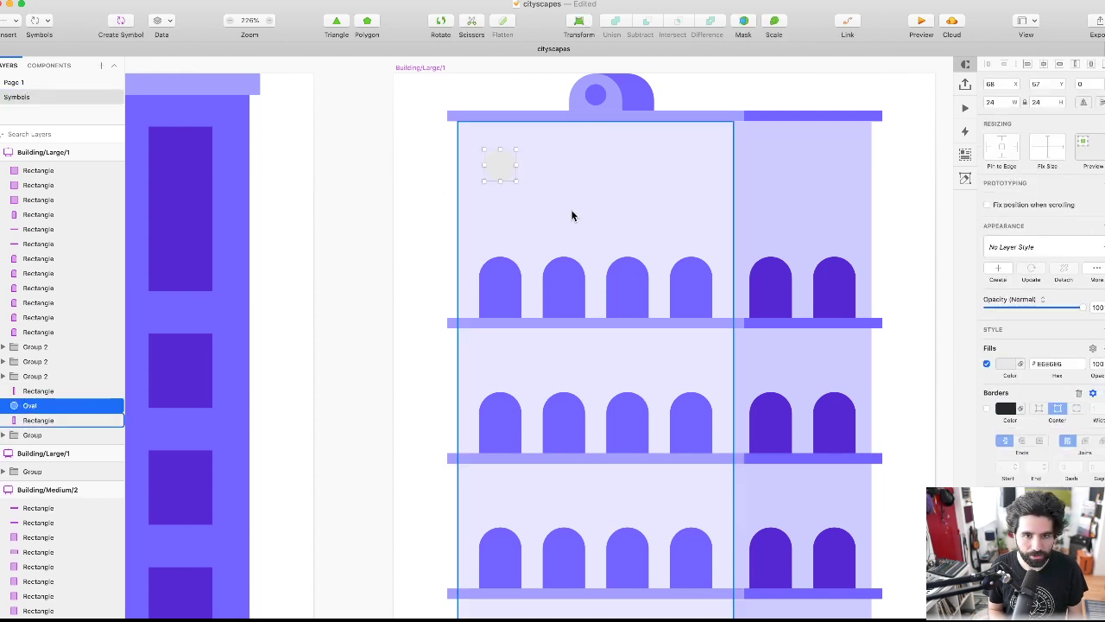
- Apply the document's Ink/3 layer style to the remaining circle on the top floor
click(1027, 247)
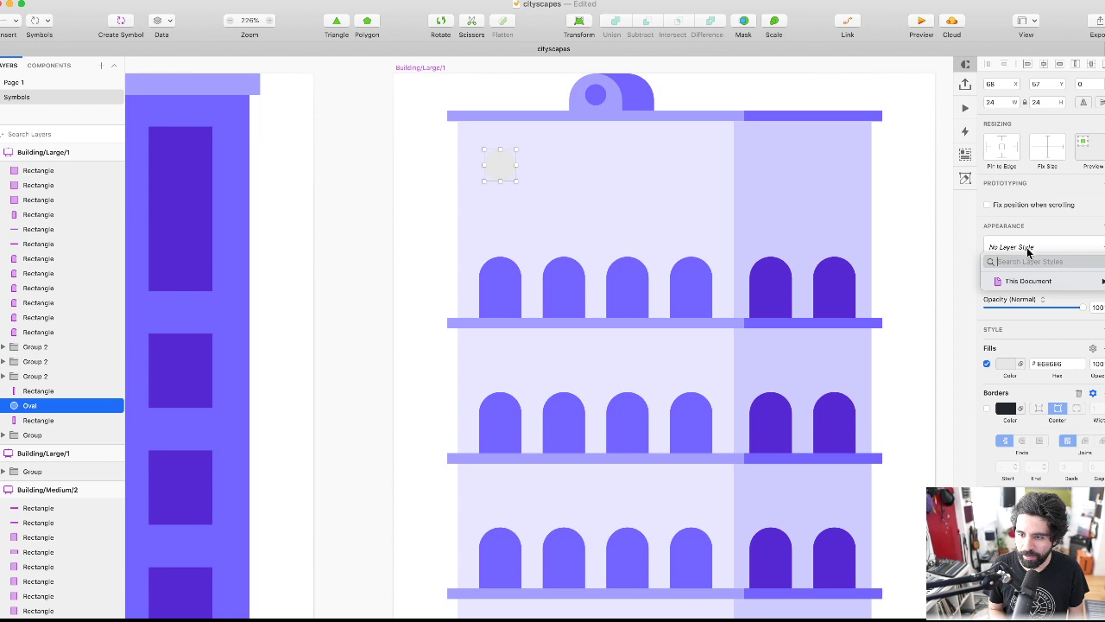
mouse_move(1030, 281)
mouse_move(941, 286)
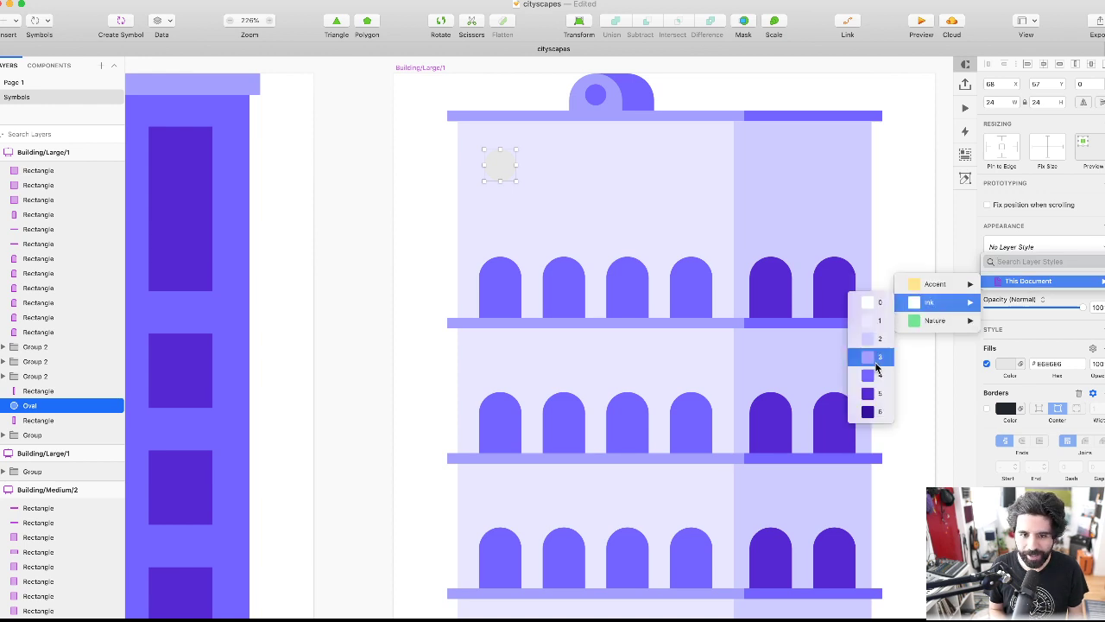
click(875, 362)
click(351, 197)
- Duplicate the circle at 48-pixel intervals above the second, third and fourth window columns of the light wall
scroll(352, 197, down, 5)
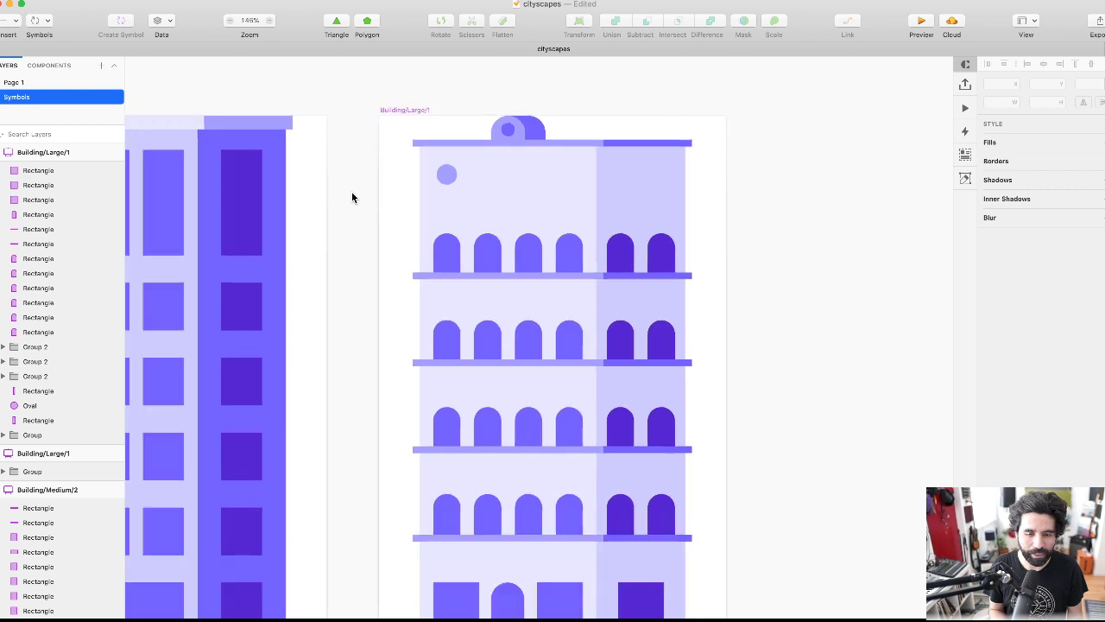
click(370, 186)
drag(372, 190, 414, 194)
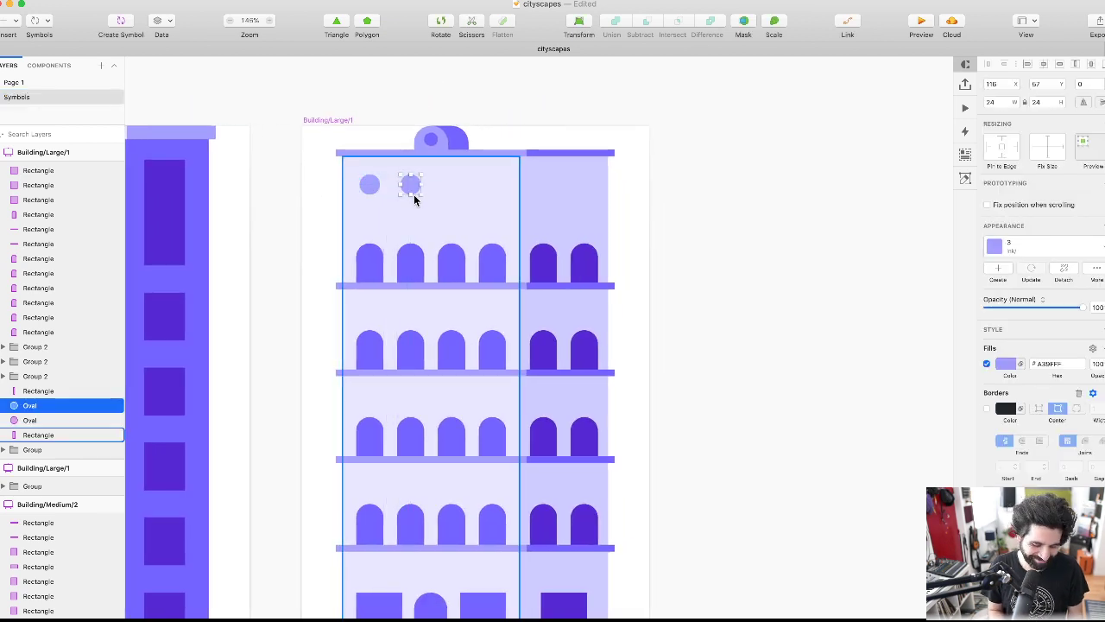
key(super+d)
key(super+d)
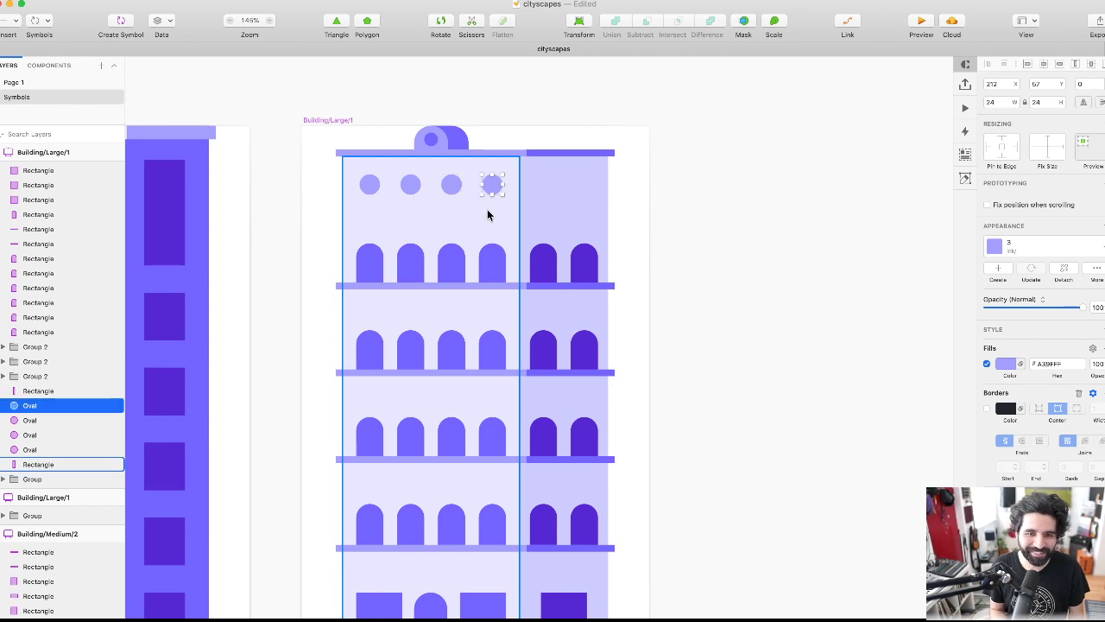
- Add a circle duplicate on the shaded wall, bring it to the front and centre it over the first dark window column
key(super+d)
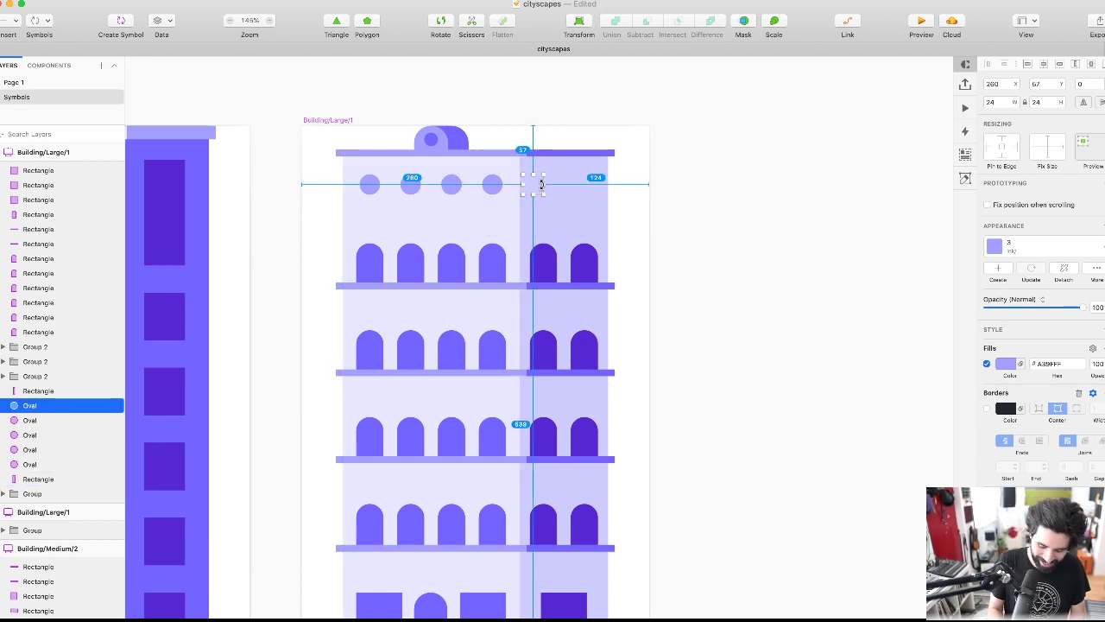
key(ctrl+alt+super+Up)
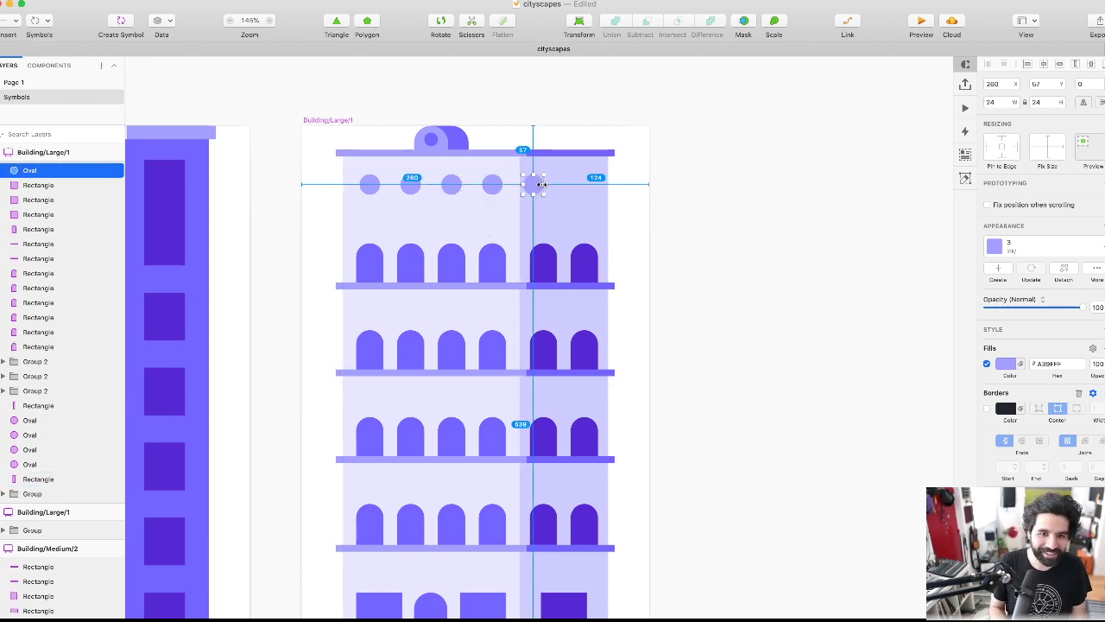
shift+click(548, 260)
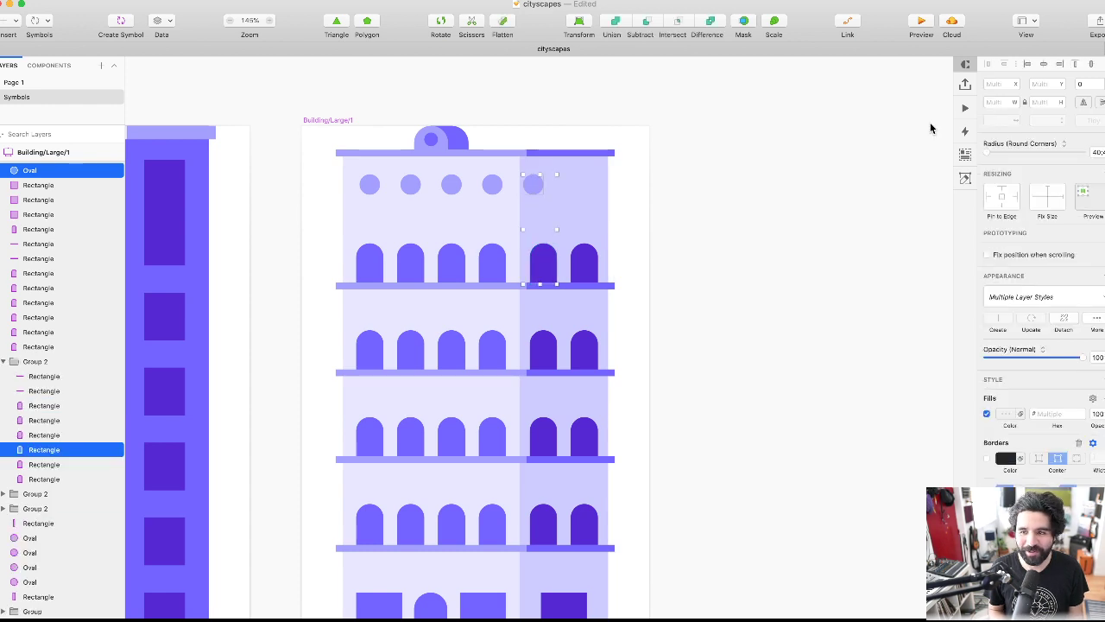
click(1043, 64)
click(755, 292)
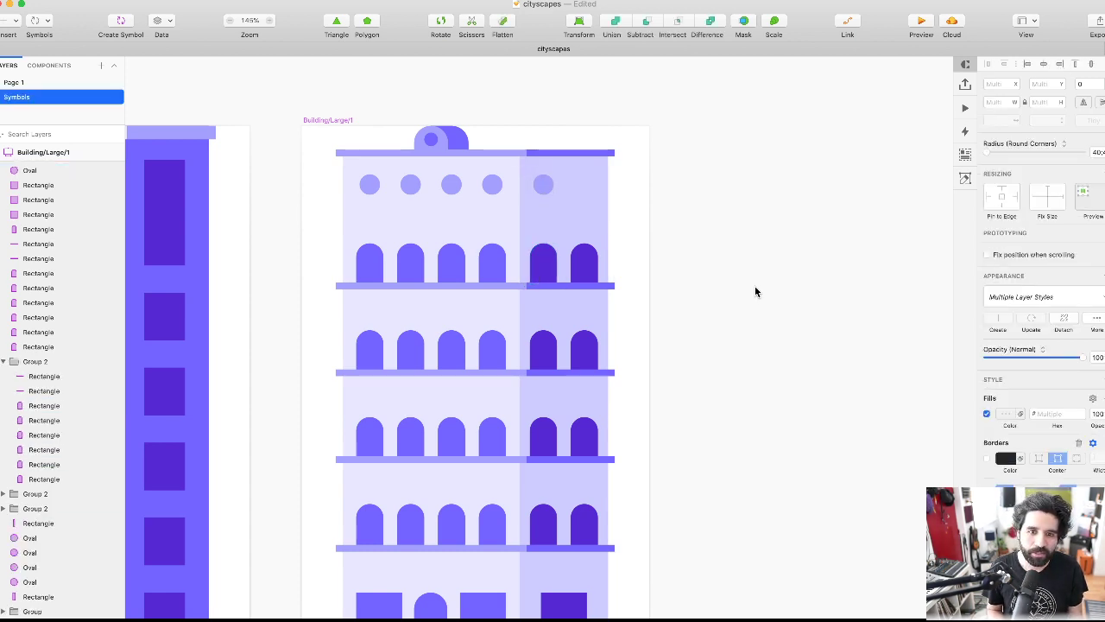
- Duplicate the shaded wall's circle above the last dark window column, at X 320 and Y 57
click(543, 184)
drag(553, 185, 583, 190)
scroll(535, 185, up, 3)
click(543, 193)
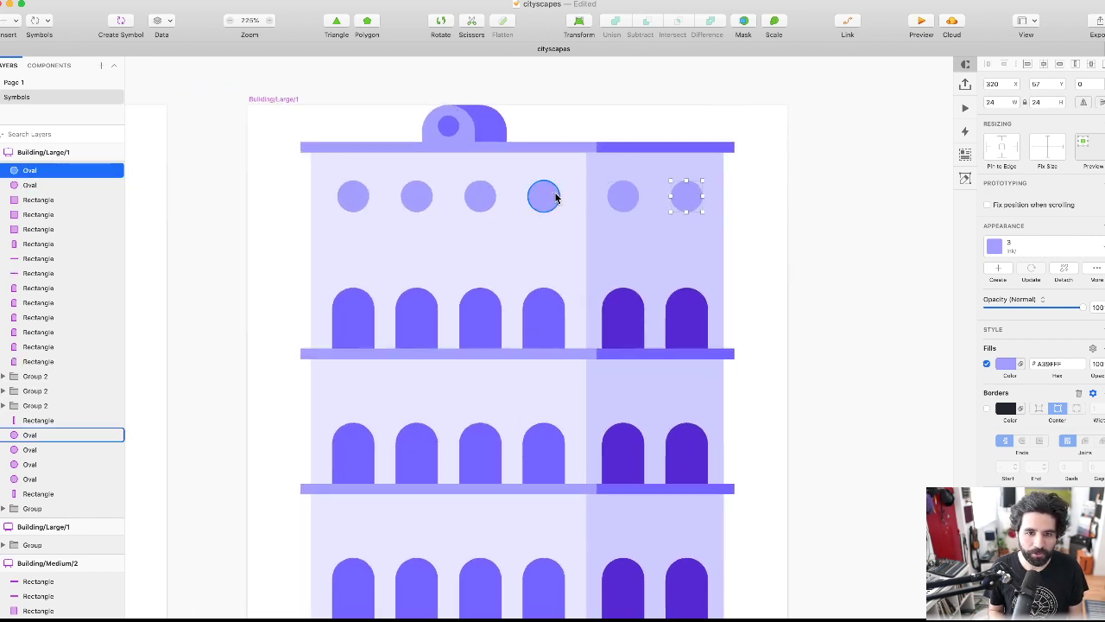
click(843, 169)
- Change the layer style of the two circles on the shaded wall to Ink/4
click(685, 202)
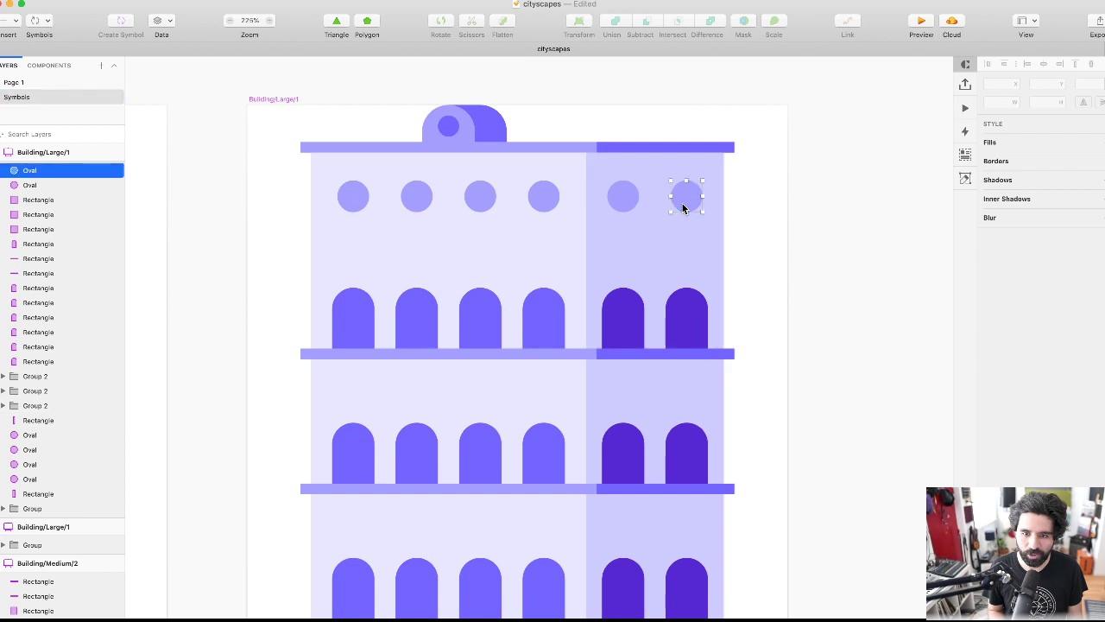
shift+click(620, 197)
click(1031, 264)
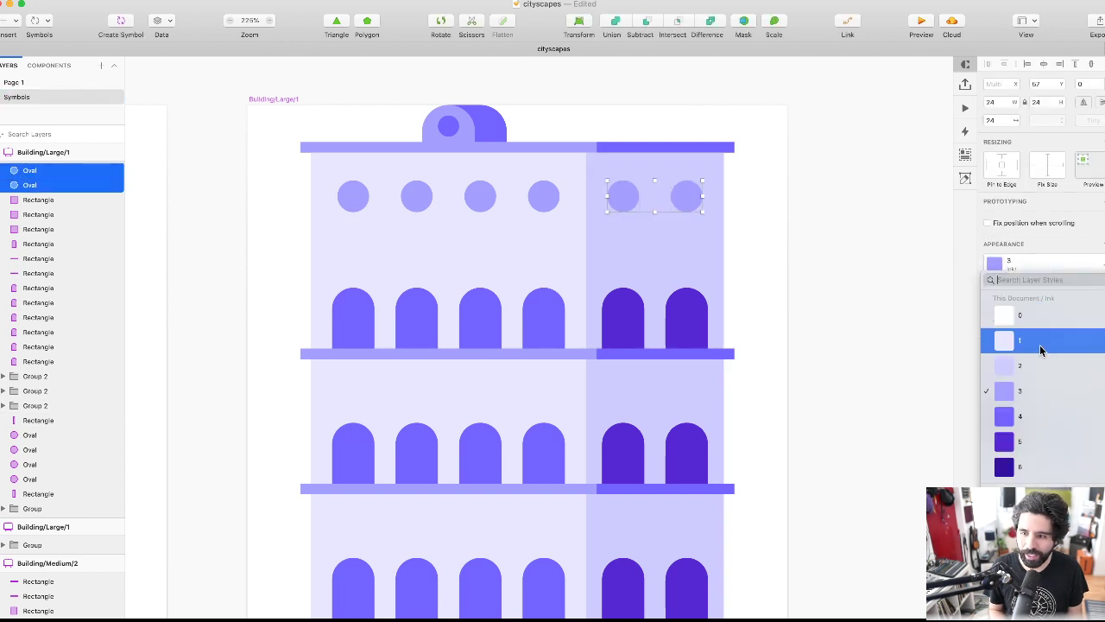
key(Escape)
click(836, 328)
- Select all six top-floor circles without the wall rectangles and lower them to Y 66
scroll(836, 328, down, 5)
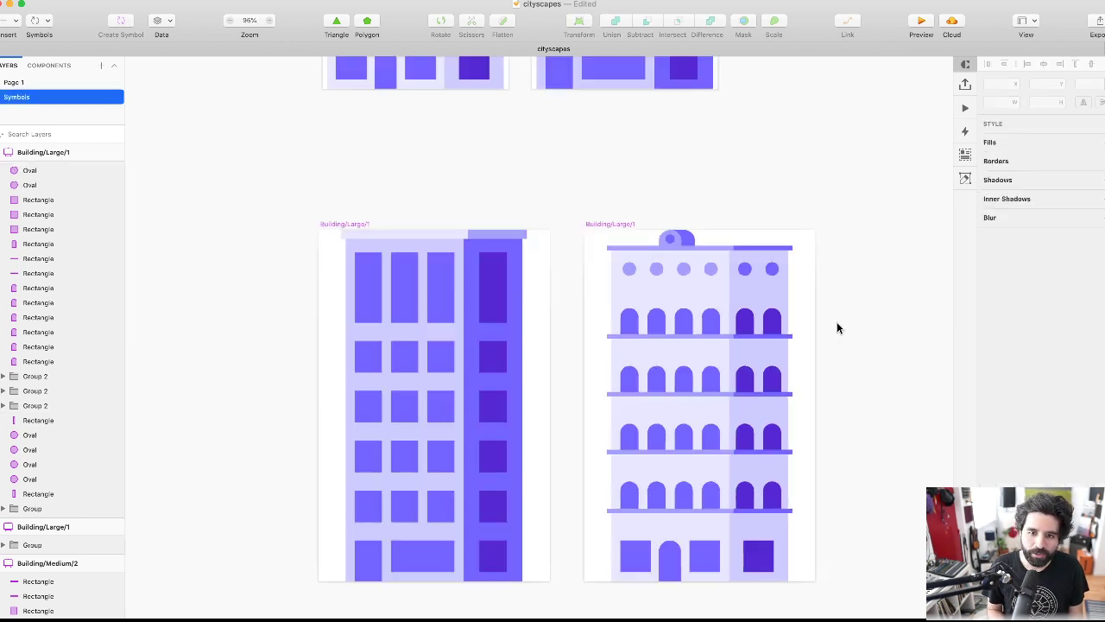
scroll(836, 326, right, 3)
scroll(690, 248, up, 4)
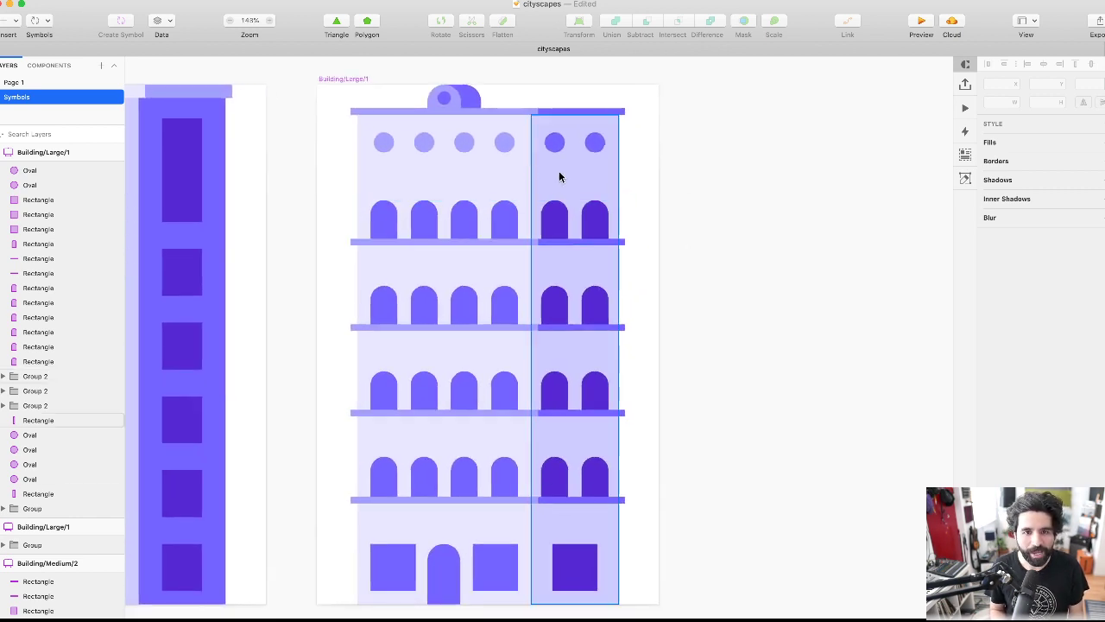
click(506, 141)
drag(693, 134, 335, 157)
shift+click(435, 170)
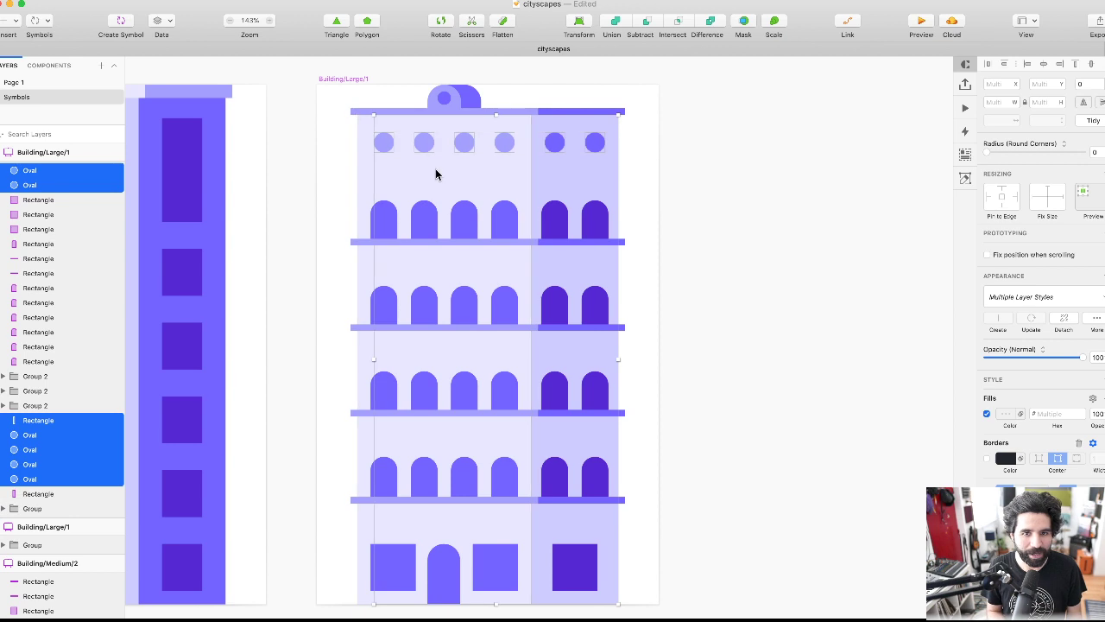
shift+click(583, 172)
key(Down)
key(Down)
key(Down)
key(Down)
key(Down)
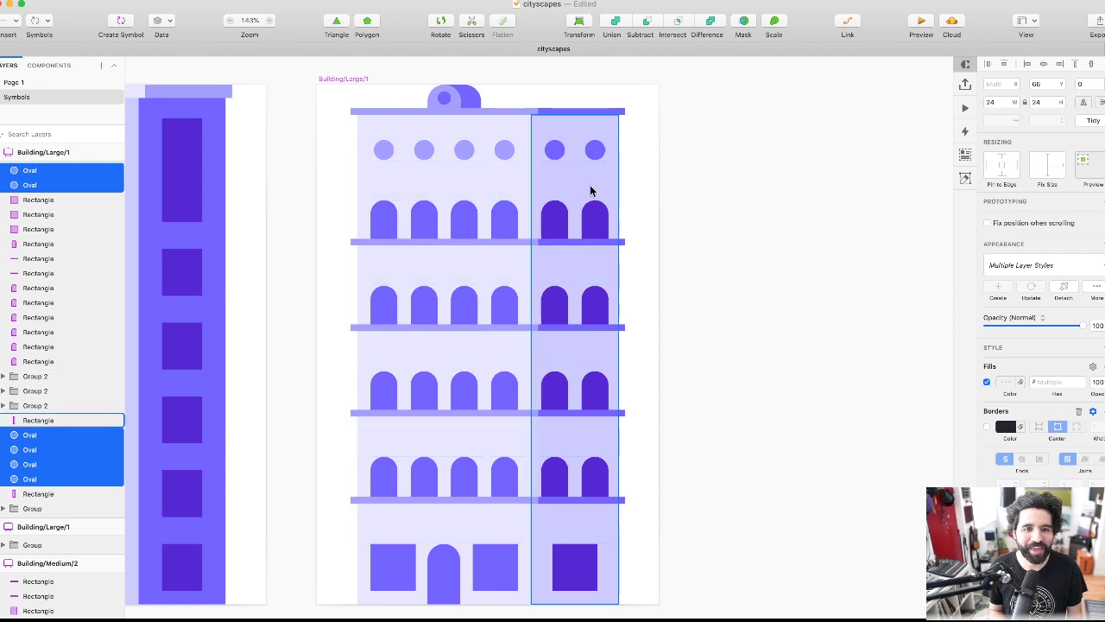
- Duplicate the Building/Medium/1 symbol into the empty space above the original
scroll(593, 190, down, 5)
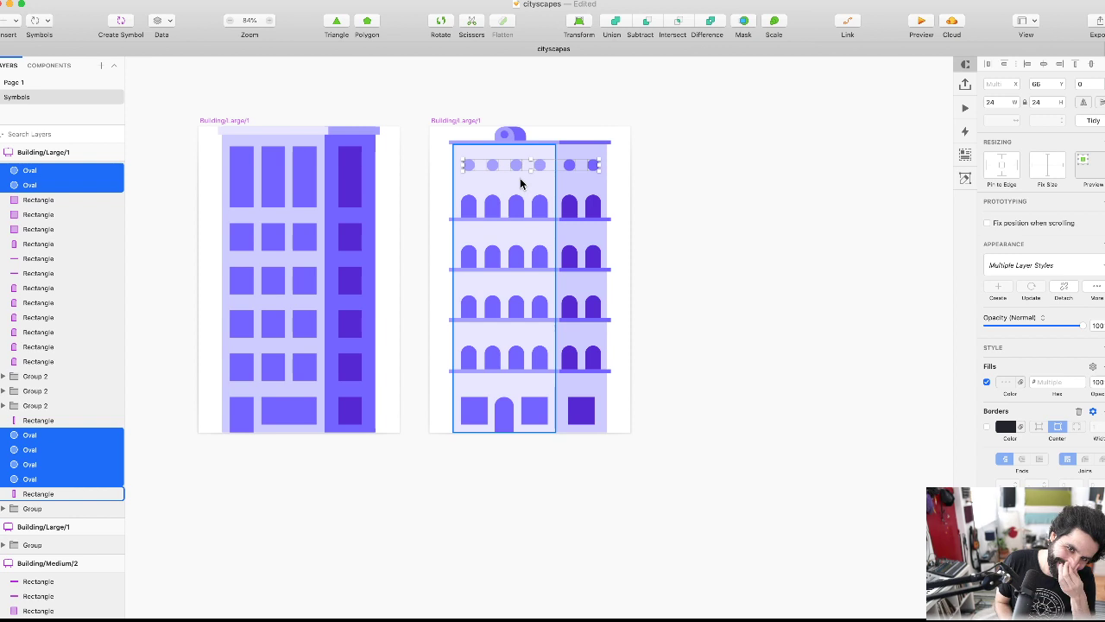
click(713, 153)
scroll(714, 154, down, 3)
scroll(715, 153, up, 10)
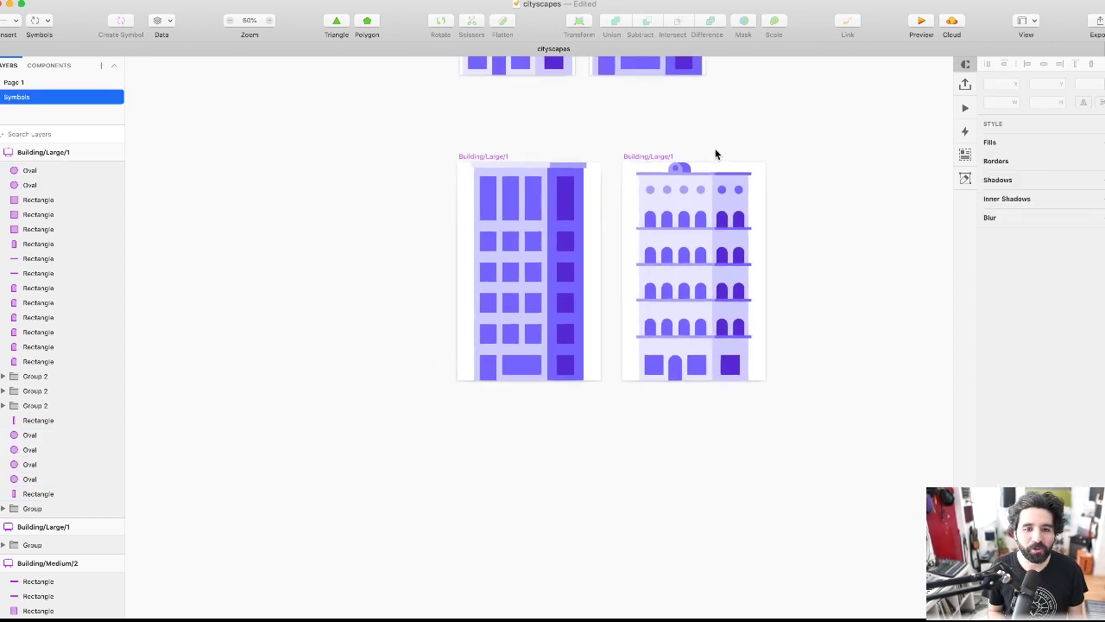
scroll(421, 208, down, 2)
scroll(422, 208, right, 2)
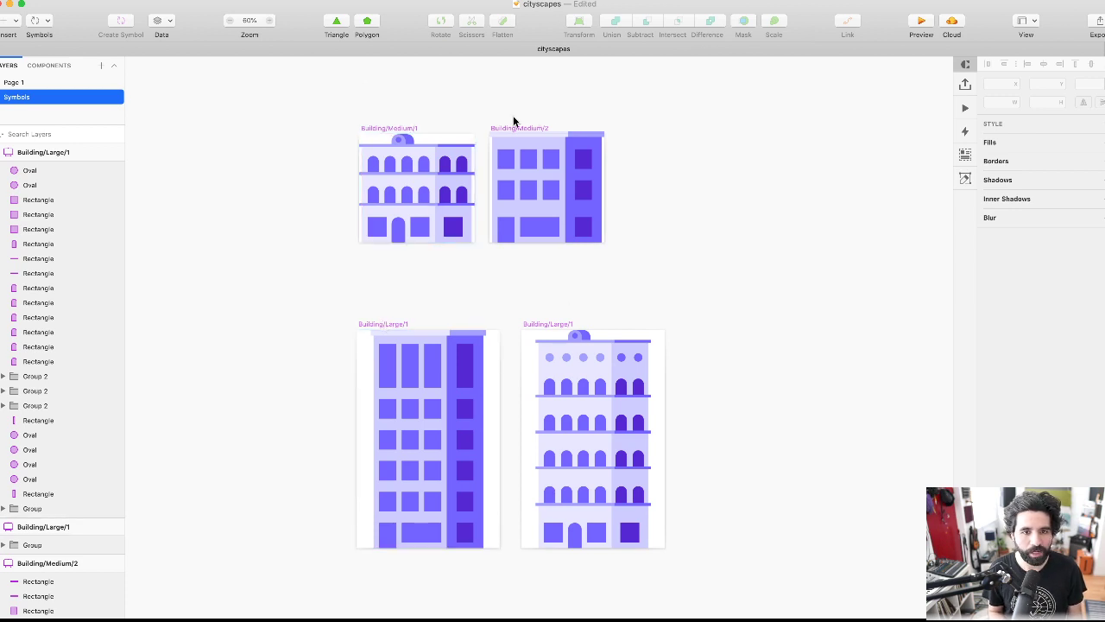
scroll(513, 121, up, 3)
scroll(513, 121, up, 4)
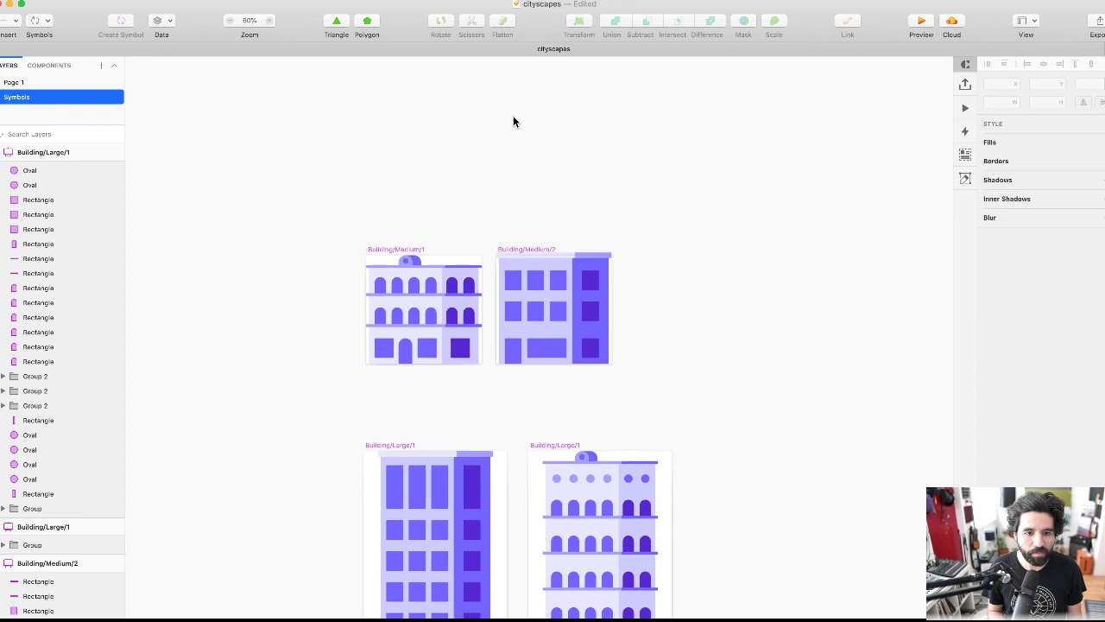
click(406, 247)
drag(407, 248, 420, 106)
click(337, 109)
key(z)
drag(322, 77, 575, 251)
drag(250, 117, 688, 301)
key(BackSpace)
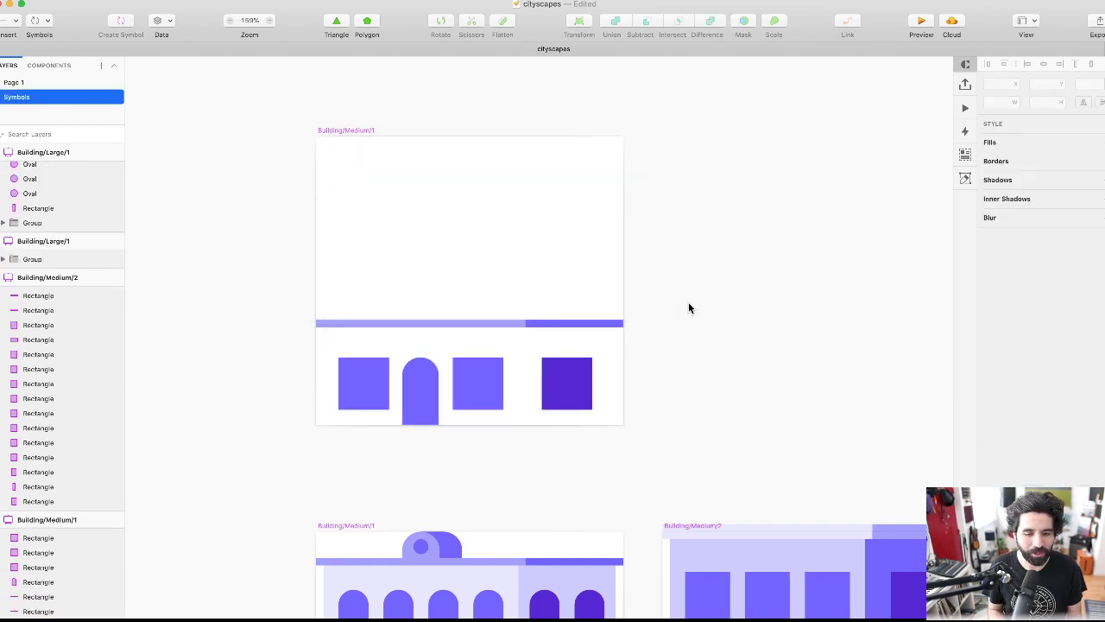
key(super+z)
- Delete the roof, the upper ledges and both rows of arched windows from the copy, keeping the walls and ground floor
drag(700, 123, 237, 263)
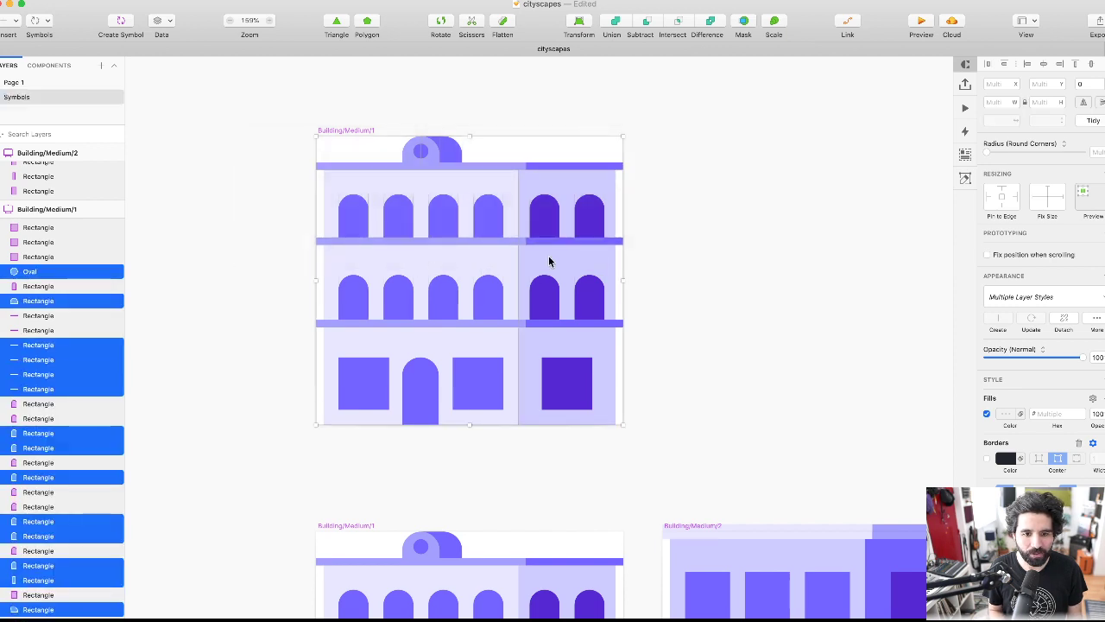
key(BackSpace)
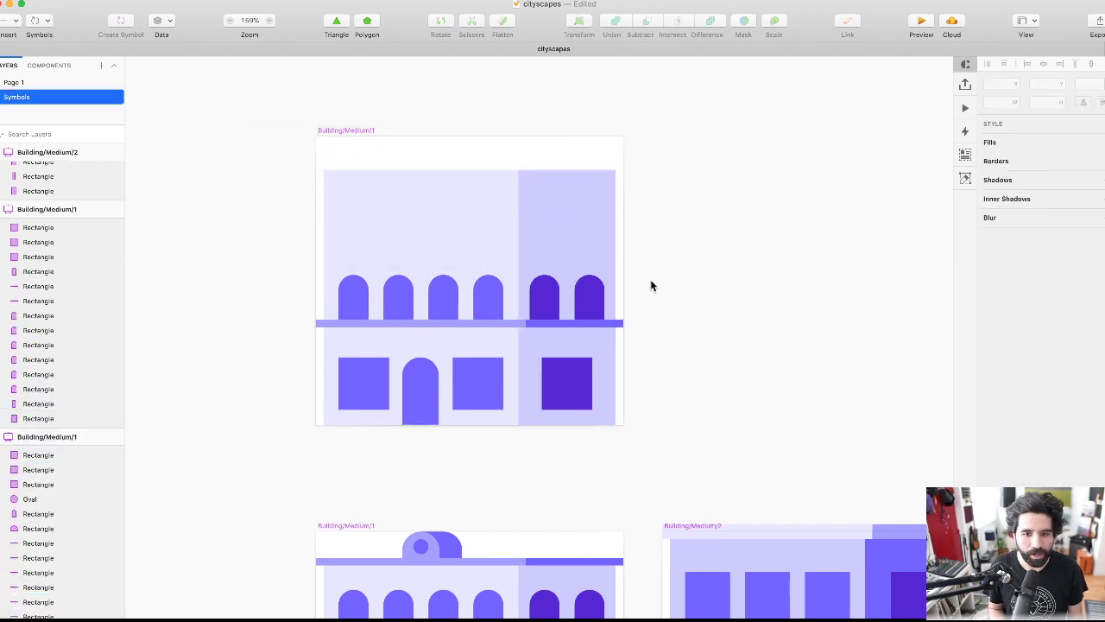
click(594, 298)
drag(672, 260, 287, 335)
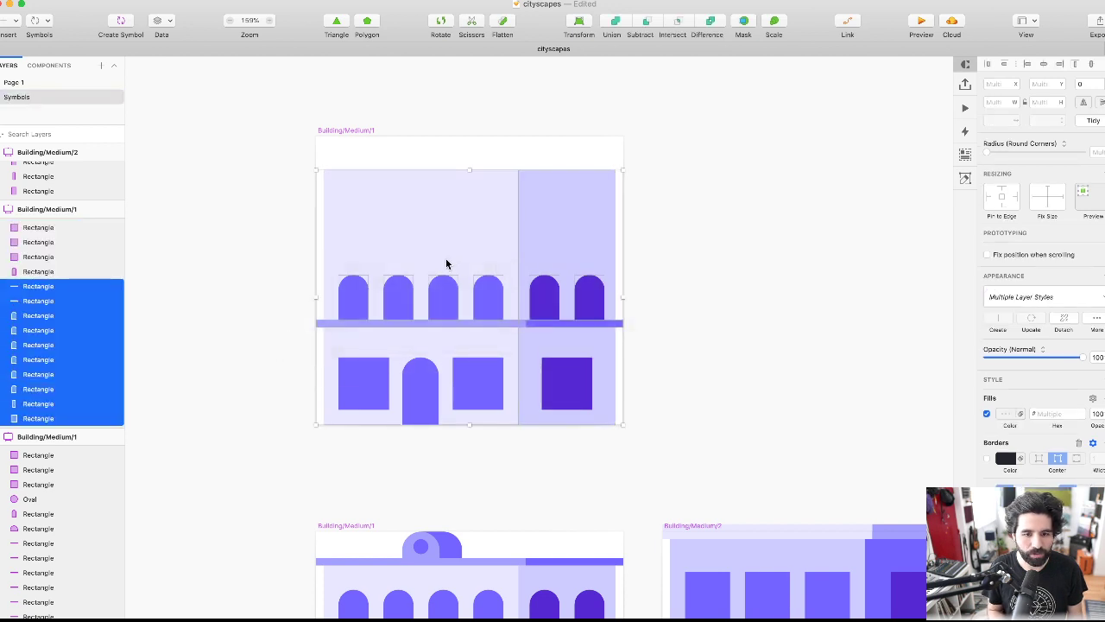
drag(225, 220, 641, 282)
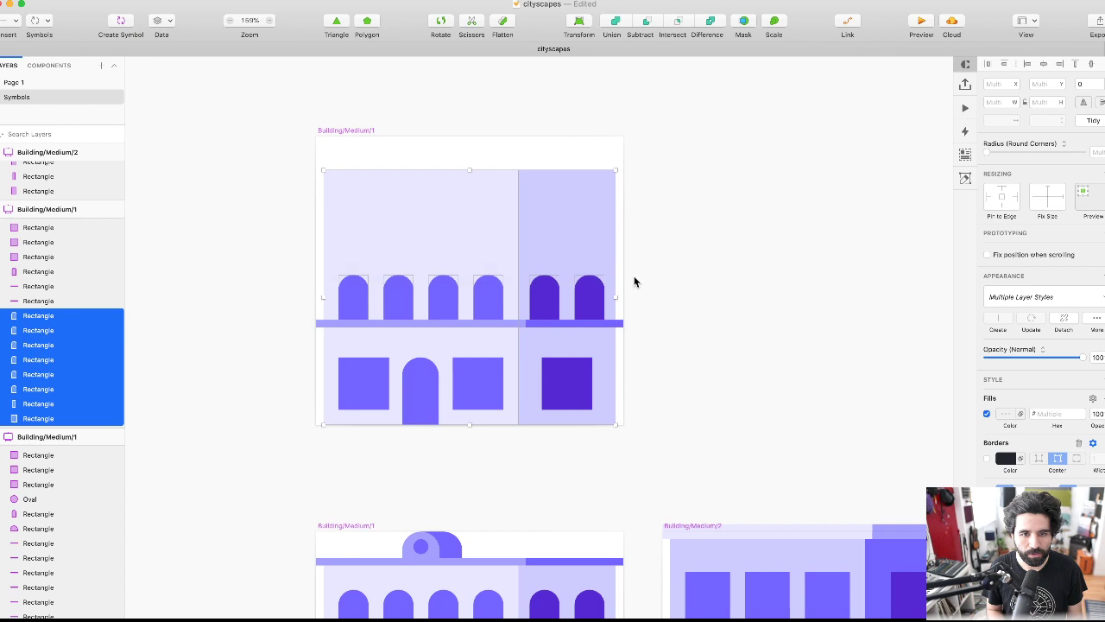
key(Delete)
- Shorten both wall rectangles of the copy from above to a height of 108, ending at the remaining ledge
click(479, 222)
shift+click(585, 215)
drag(470, 169, 486, 324)
click(347, 130)
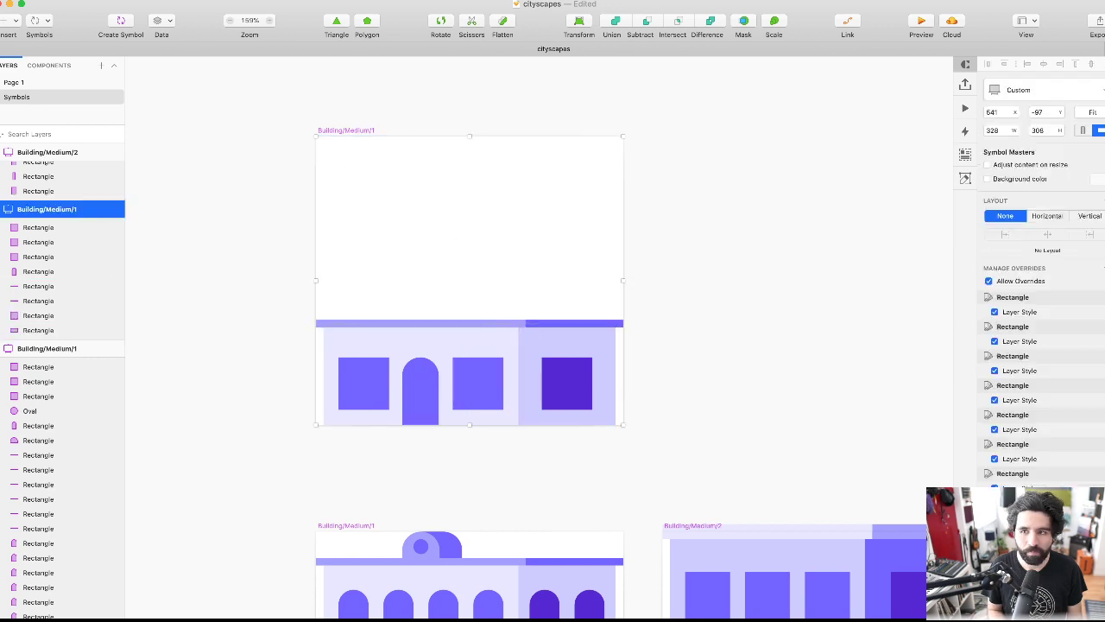
click(685, 263)
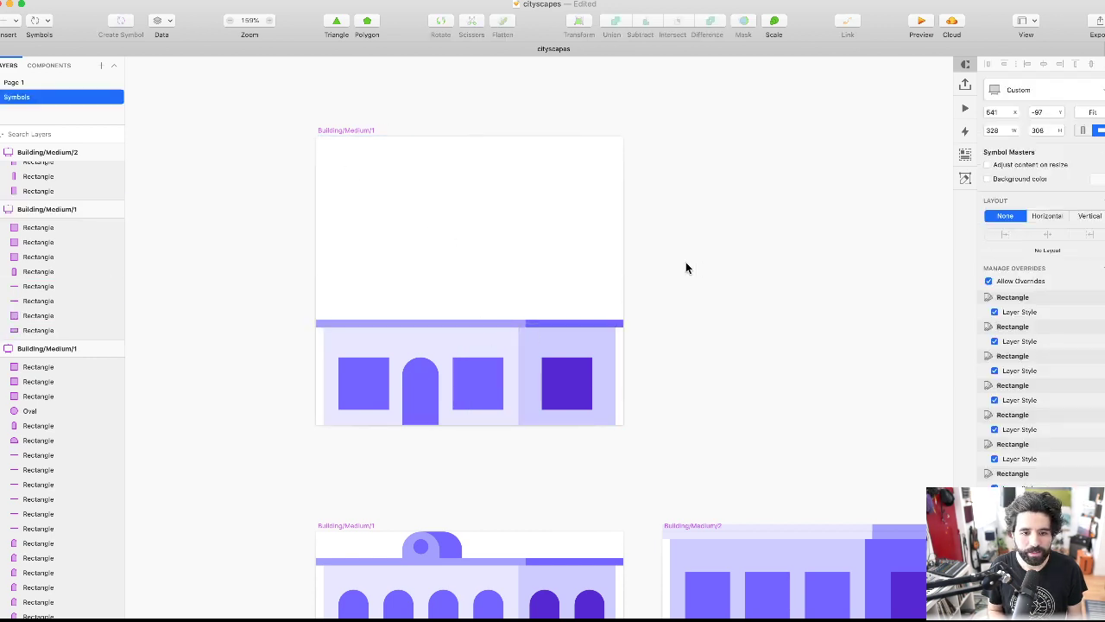
- Narrow the two square windows beside the door to a width of 46
click(466, 367)
shift+click(377, 386)
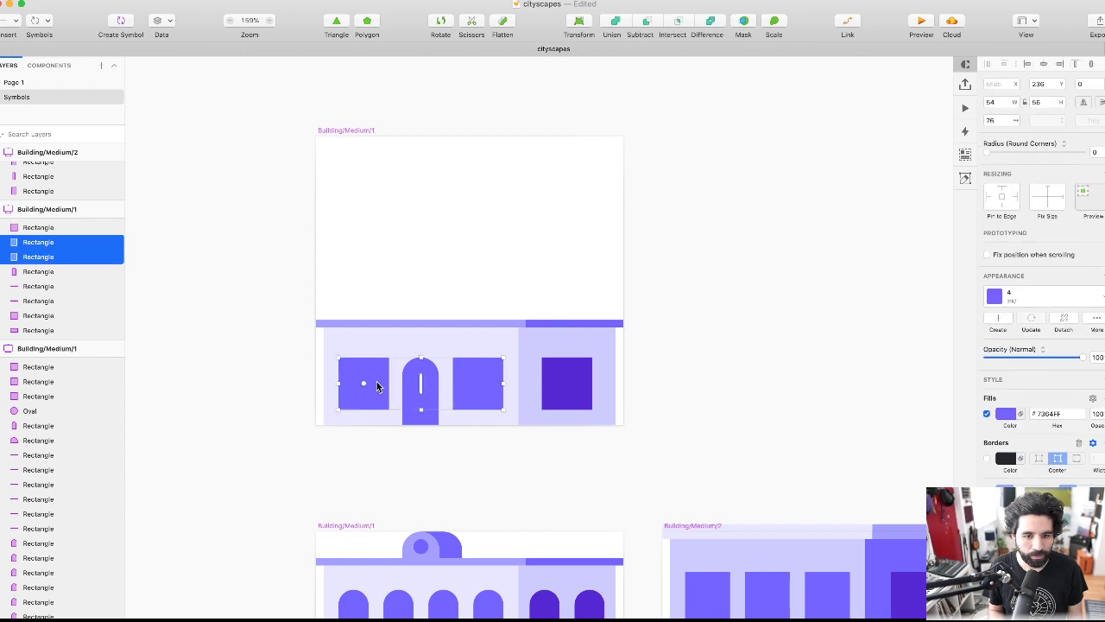
key(super+Left)
key(super+Left)
key(super+Left)
key(super+Left)
key(super+Left)
key(super+Left)
key(super+Left)
key(super+Left)
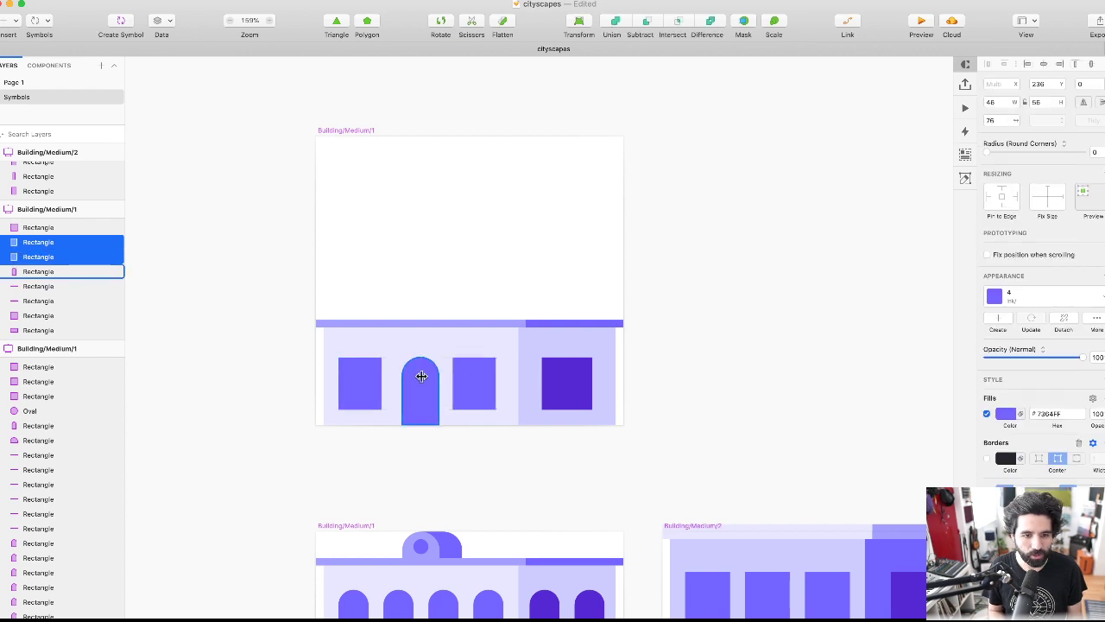
click(436, 449)
- Move the arched door closer to the first window, to X 87
click(407, 387)
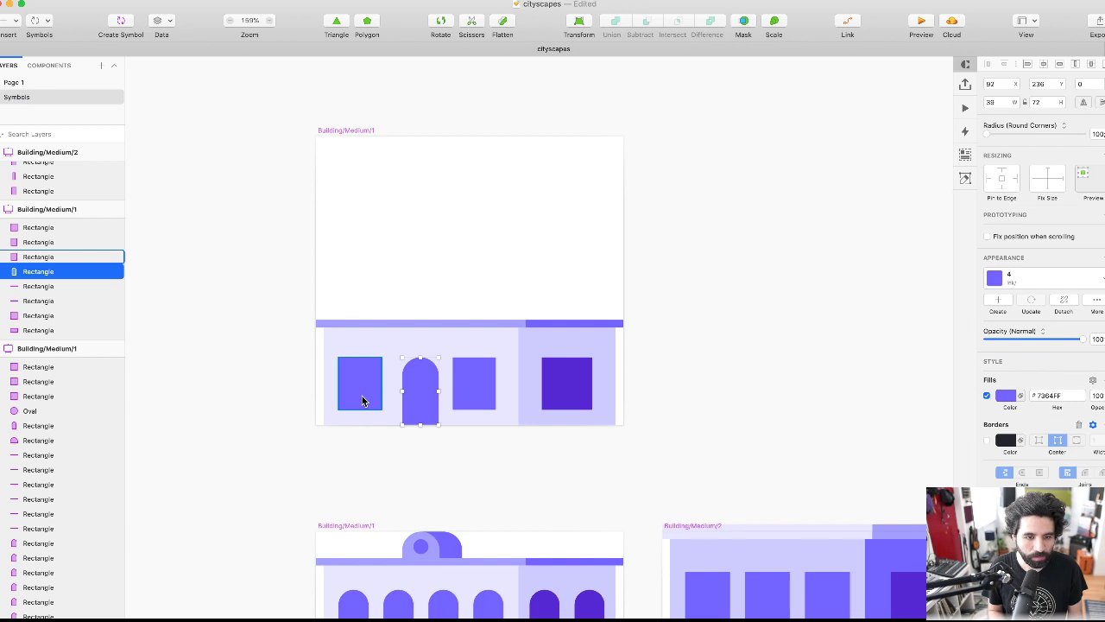
key(Left)
key(Left)
key(Left)
key(Left)
key(Left)
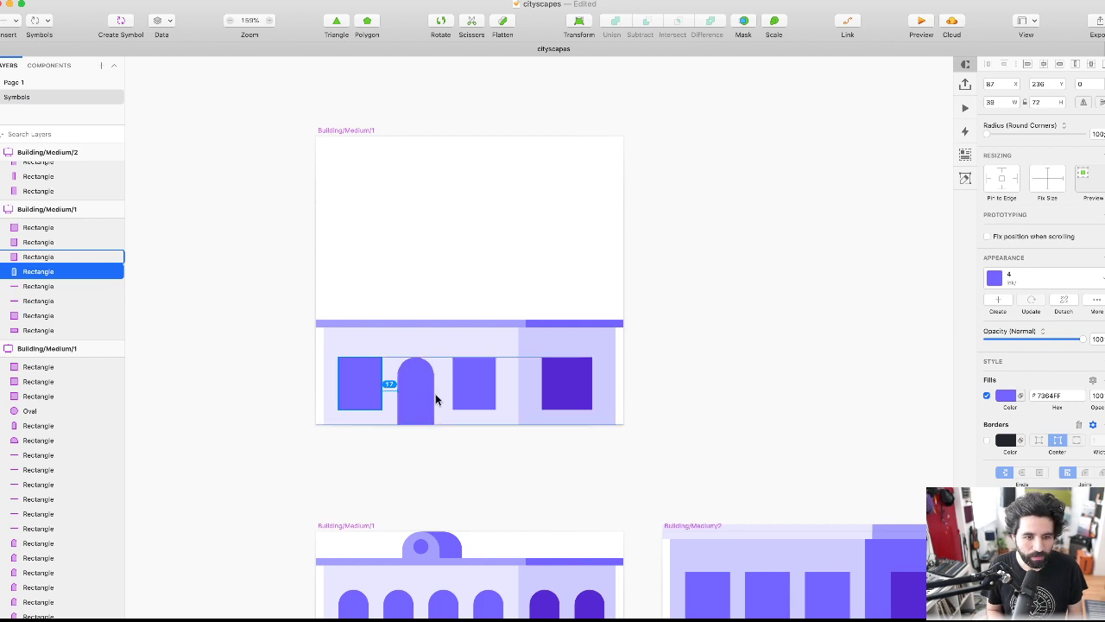
- Move the second square window closer to the door, to X 141
click(467, 384)
key(Left)
key(Left)
key(Left)
key(Left)
key(Left)
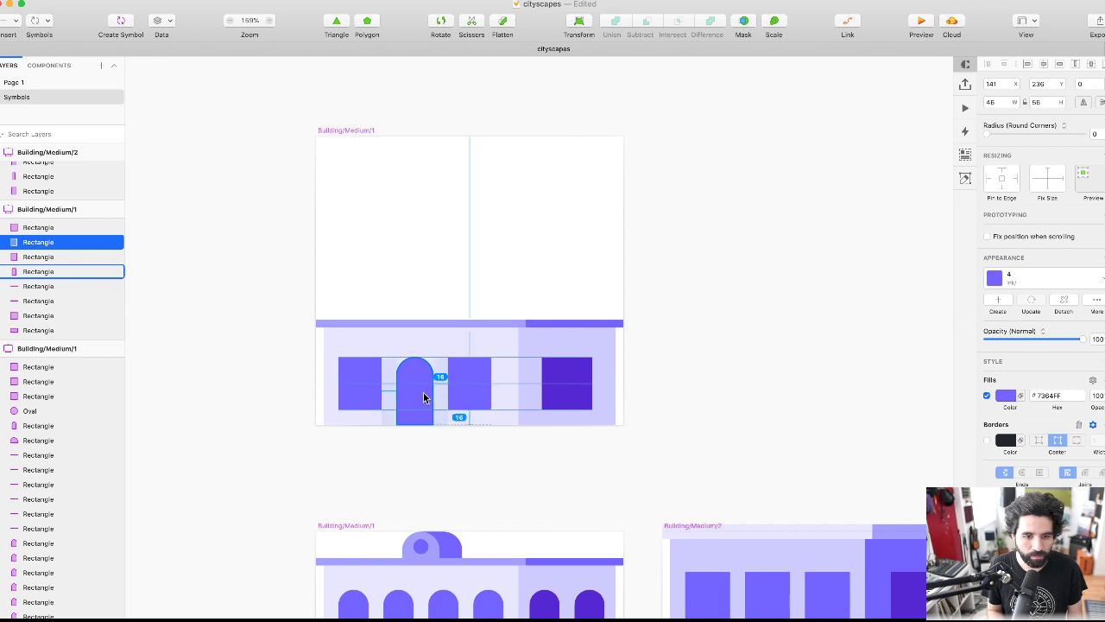
click(434, 399)
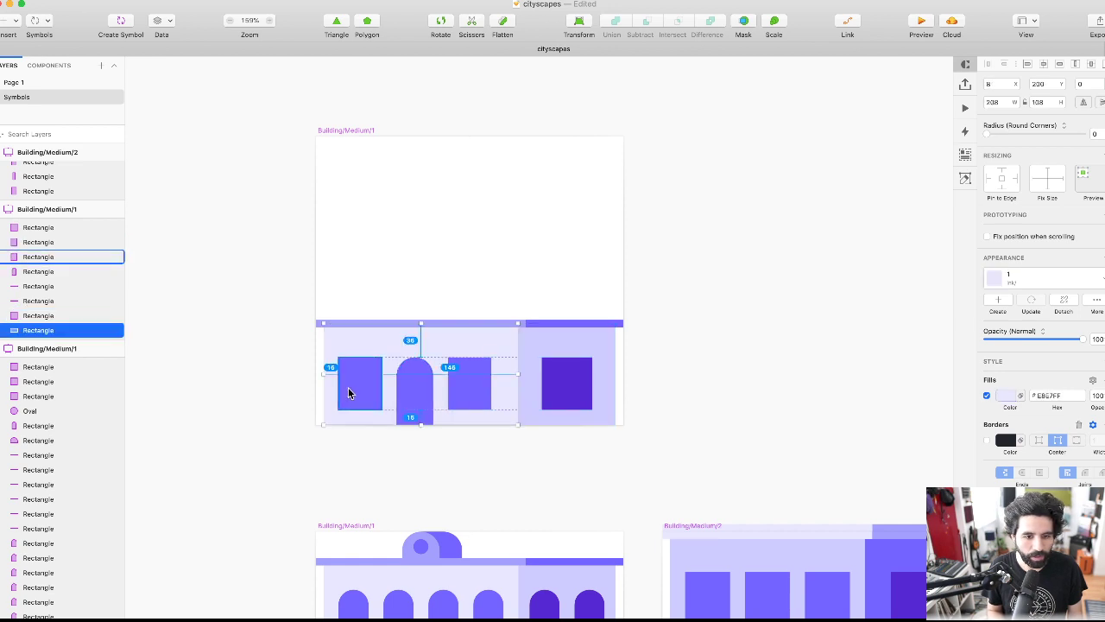
- Narrow the front wall to leave an even margin beyond the second window, and move the side wall with its window against it
key(shift+super+Left)
key(shift+super+Left)
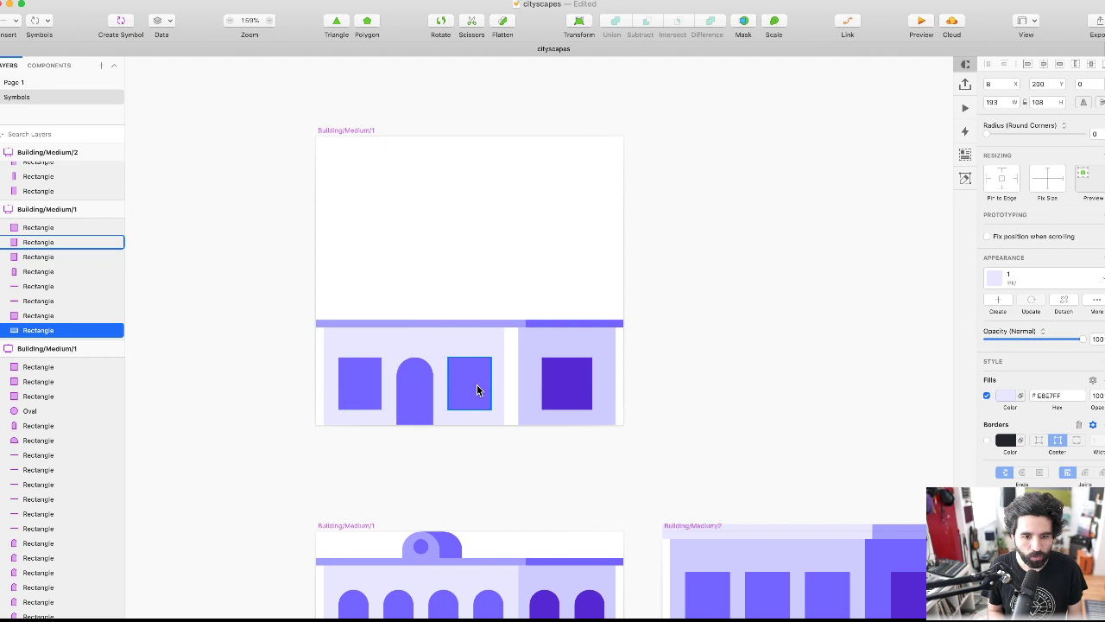
click(533, 385)
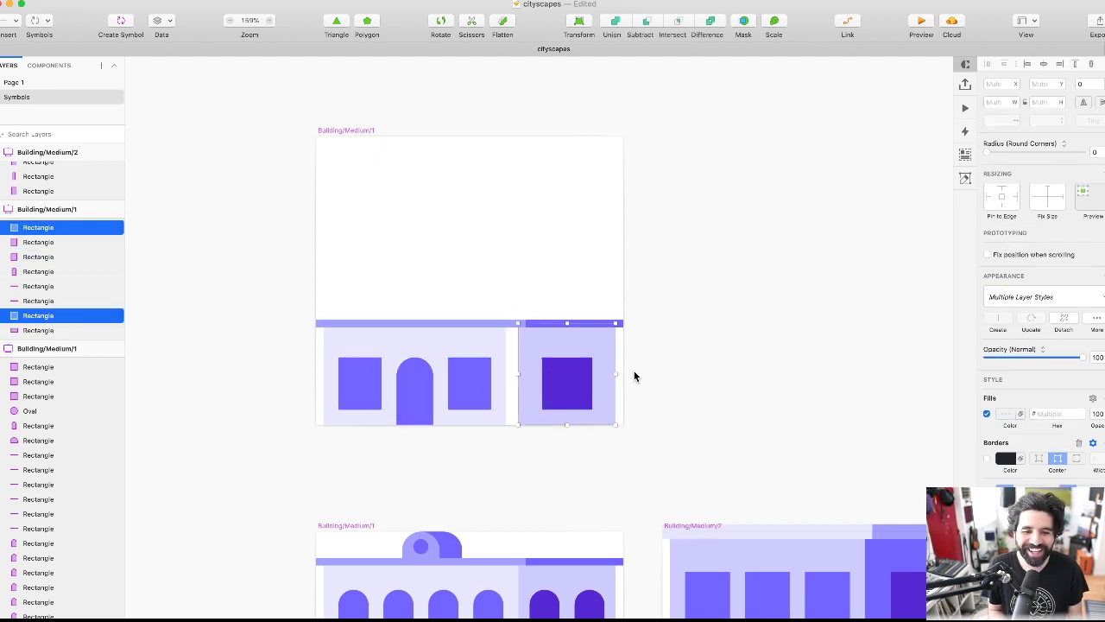
key(shift+Left)
key(Right)
key(Right)
key(Right)
key(Right)
key(Right)
key(Right)
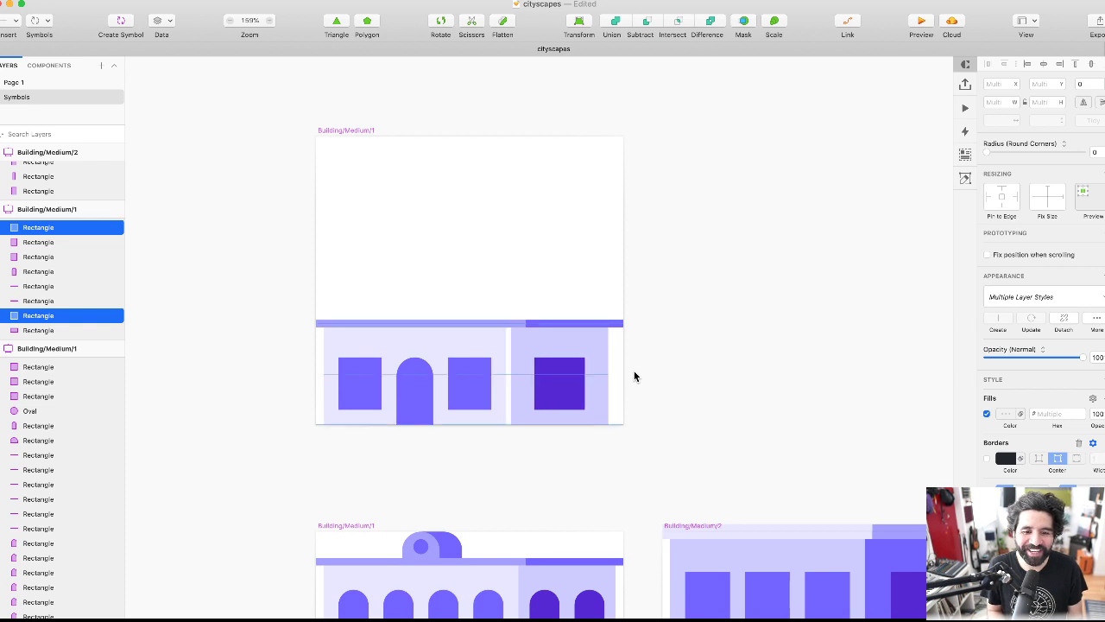
key(Left)
key(Left)
key(Left)
key(Left)
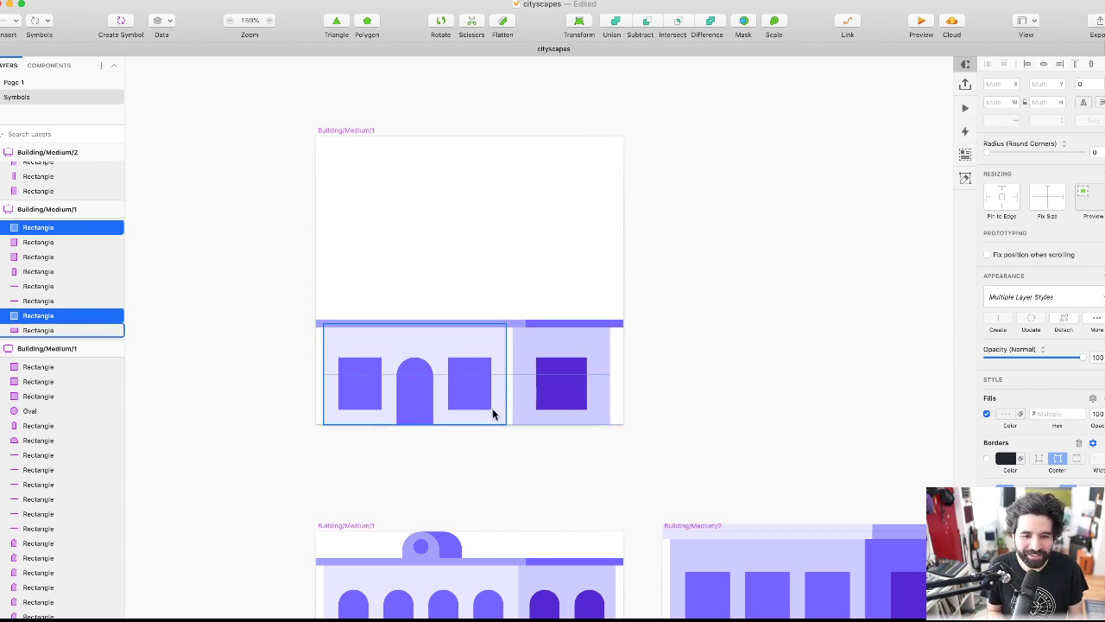
click(541, 457)
click(565, 403)
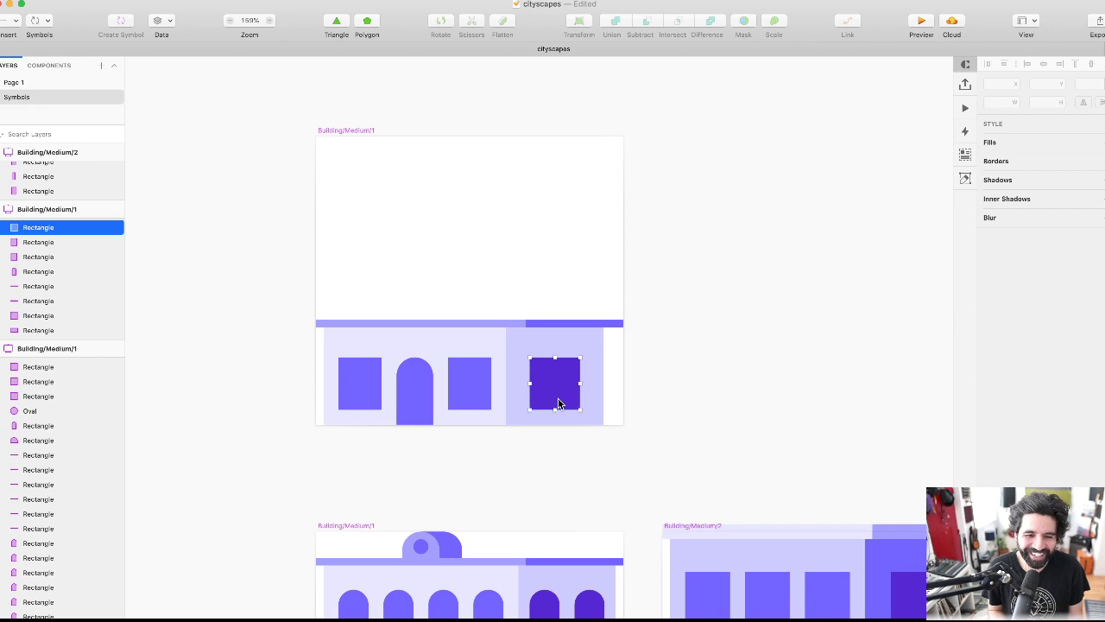
shift+click(516, 408)
click(524, 471)
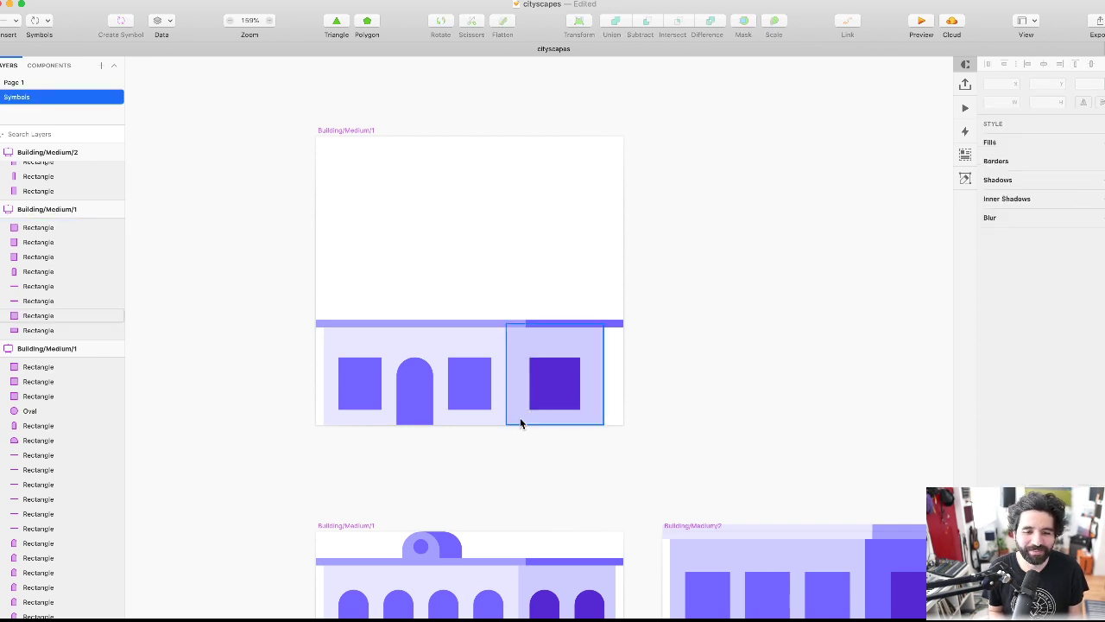
- Narrow the side wall to a width of 96 and move its dark window to X 220
click(519, 417)
click(537, 392)
key(super+Left)
key(super+Left)
key(super+Left)
key(super+Left)
key(super+Left)
key(super+Left)
key(super+Left)
key(super+Left)
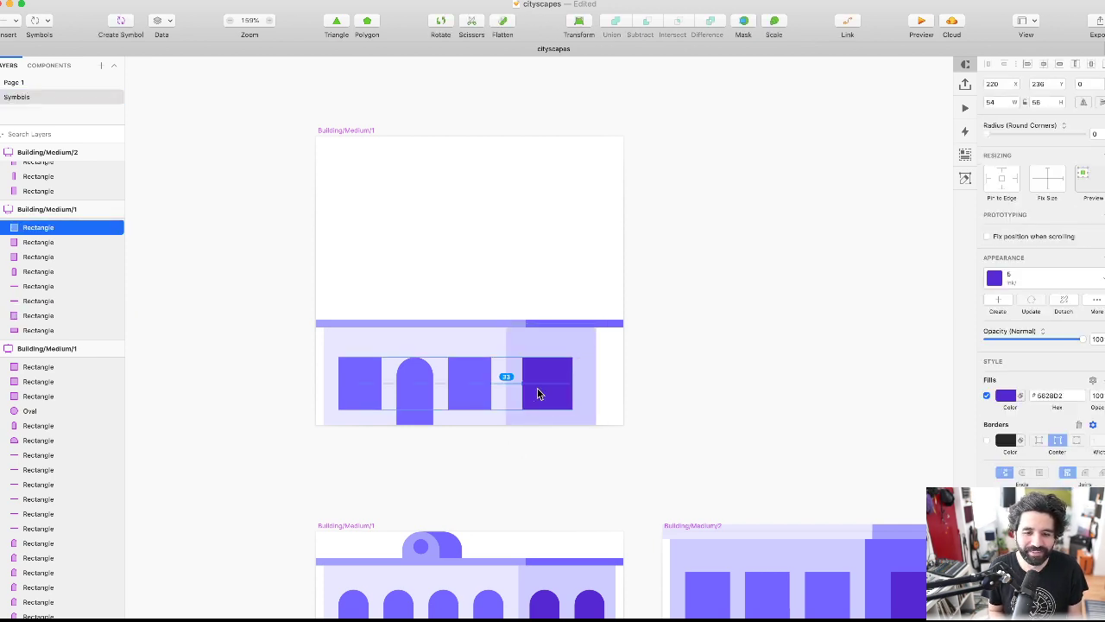
- Narrow the side wall's dark window to a width of 46 and centre it horizontally on the wall
key(Left)
key(Left)
key(Left)
key(Left)
key(Left)
key(Left)
key(Left)
key(Left)
shift+click(586, 373)
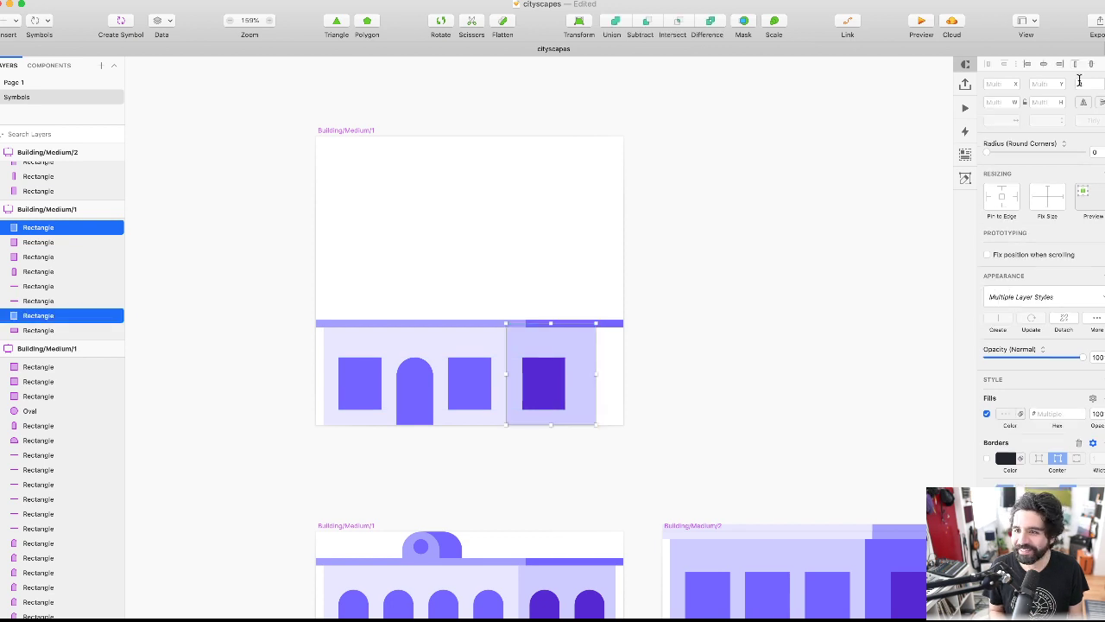
click(1043, 65)
click(660, 320)
- Shorten the light roof ledge to a width of 216 and place the dark ledge at X 216 with a width of 96
click(505, 322)
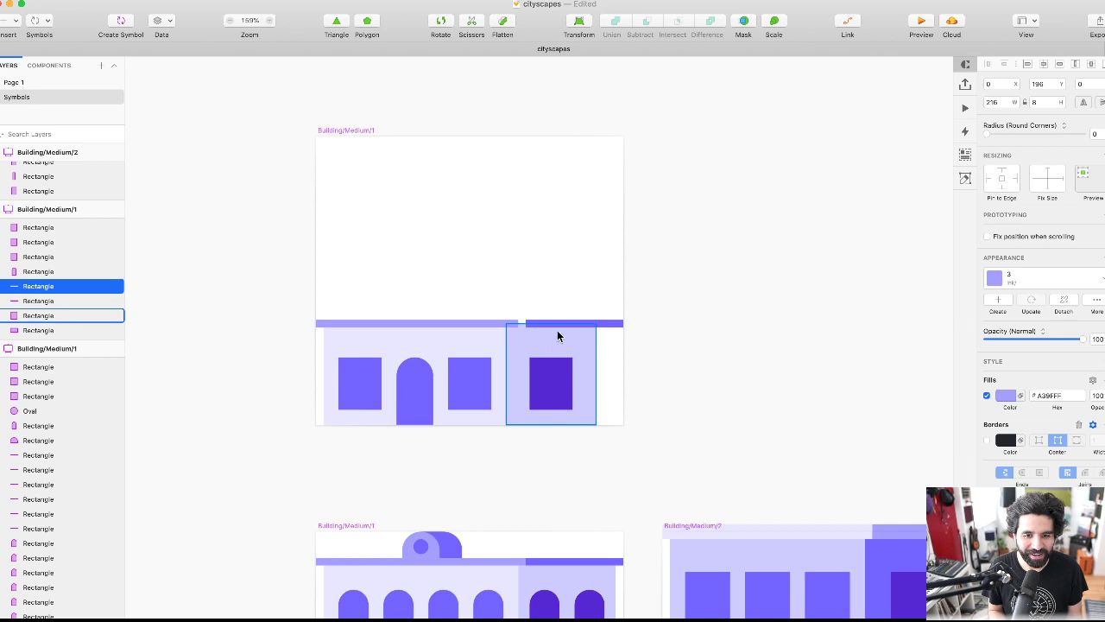
drag(564, 323, 556, 323)
key(super+shift+Left)
key(super+shift+Left)
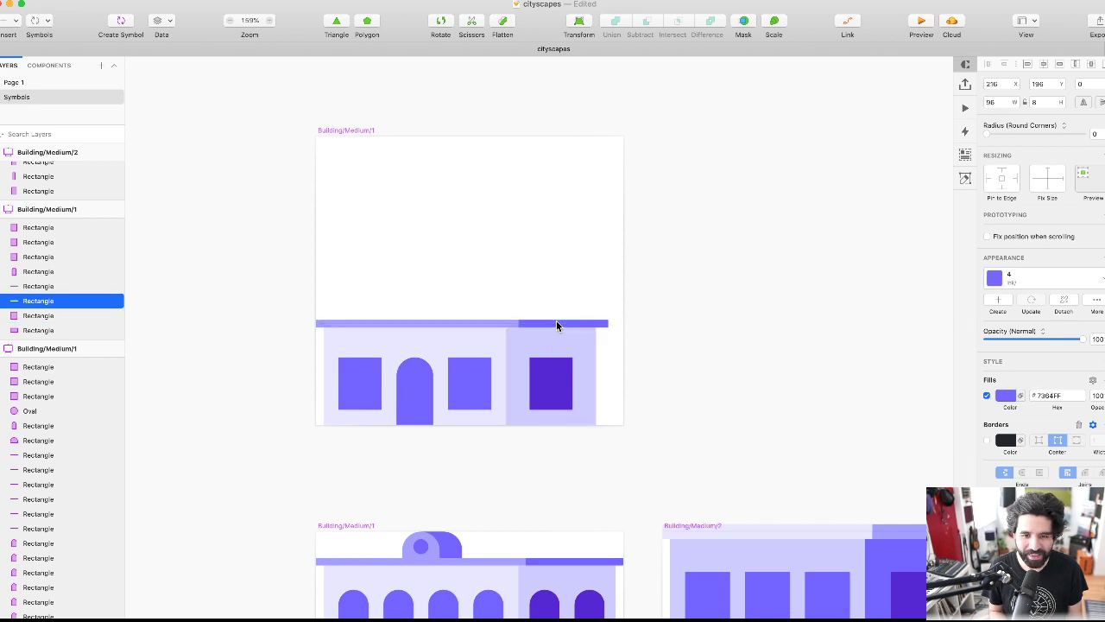
key(super+shift+Right)
- Fit the single-storey building's artboard to its contents and extend it upward to a height of 151
click(362, 131)
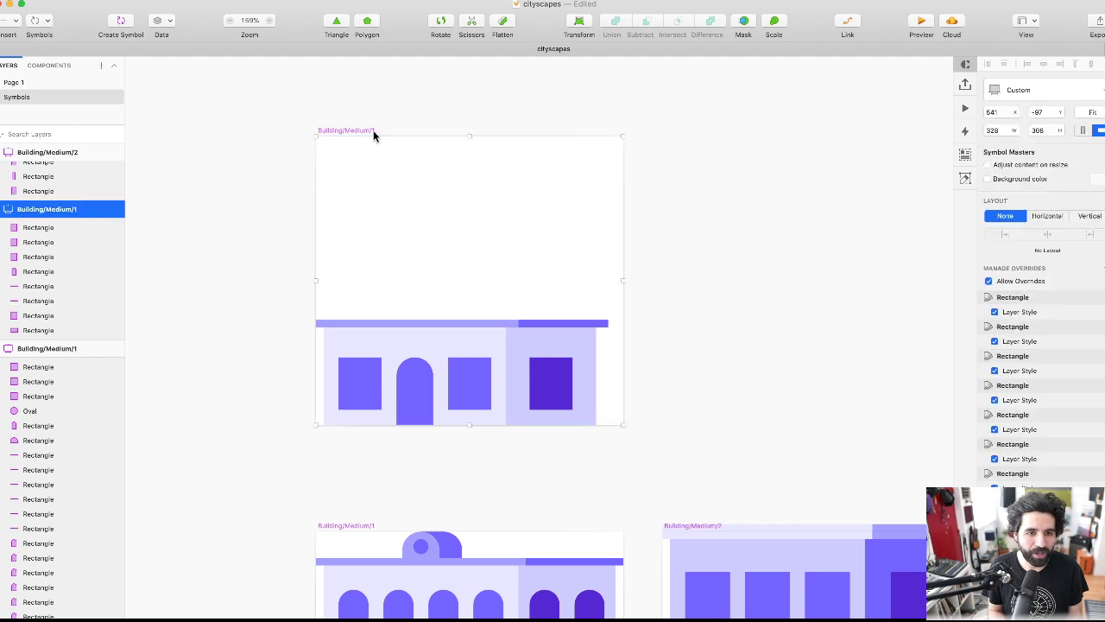
click(1098, 128)
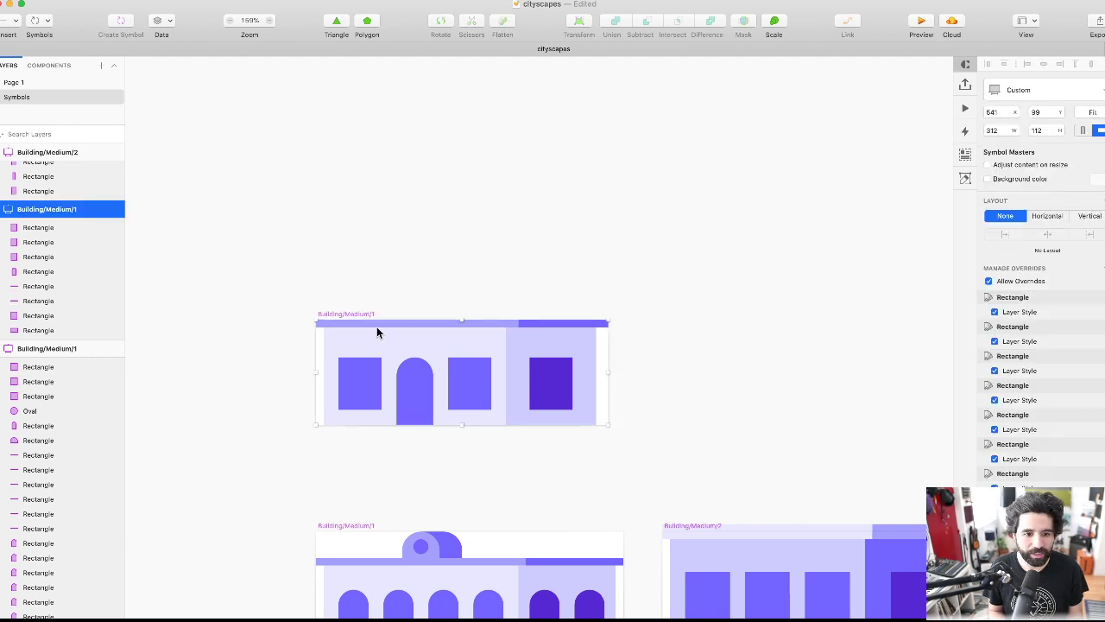
drag(463, 322, 469, 283)
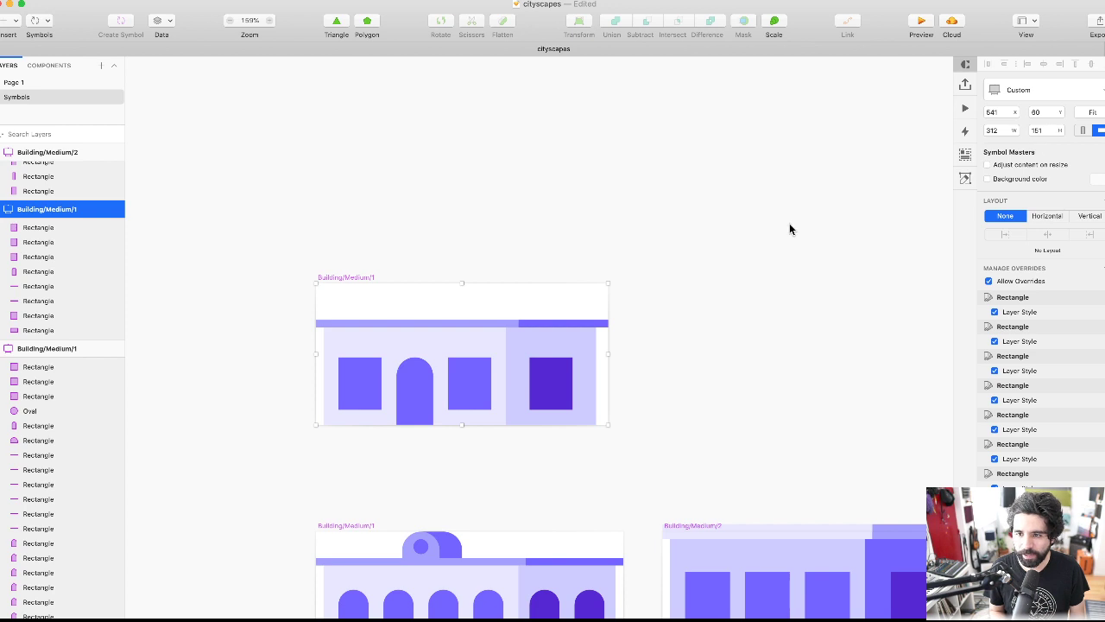
click(1051, 130)
key(Up)
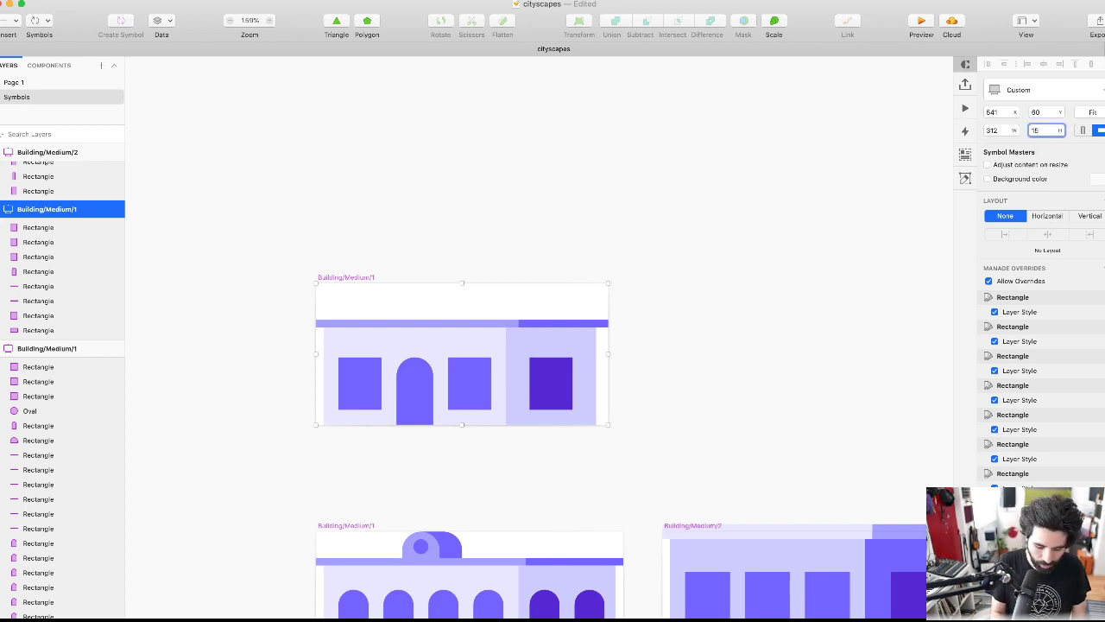
text(19)
key(Return)
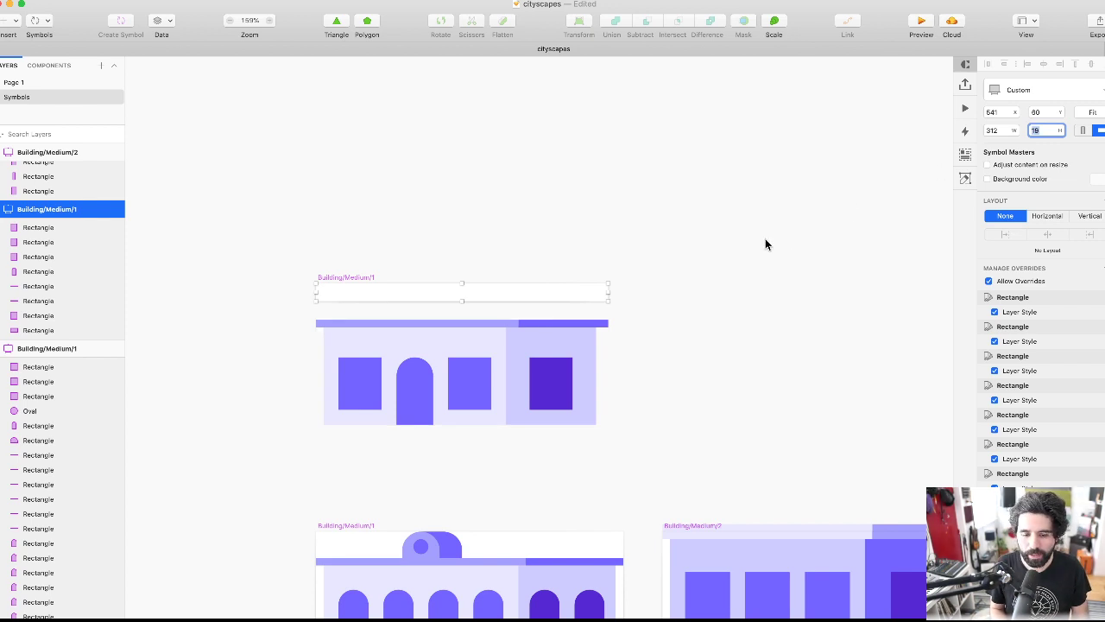
click(722, 274)
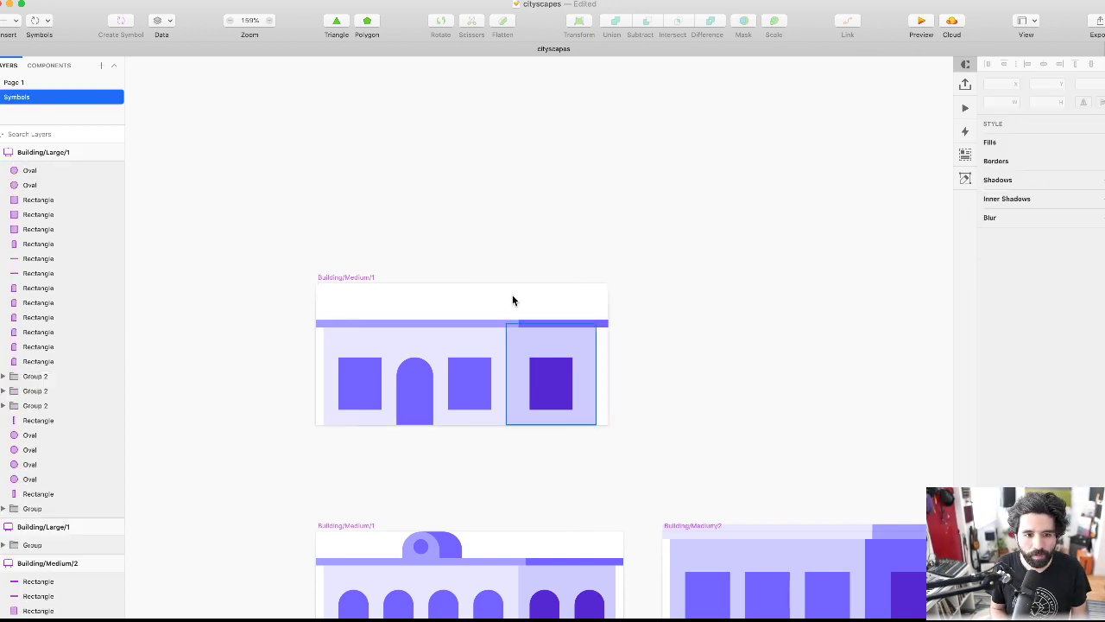
- Set the height of the single-storey building's artboard to 160
click(354, 277)
click(1049, 131)
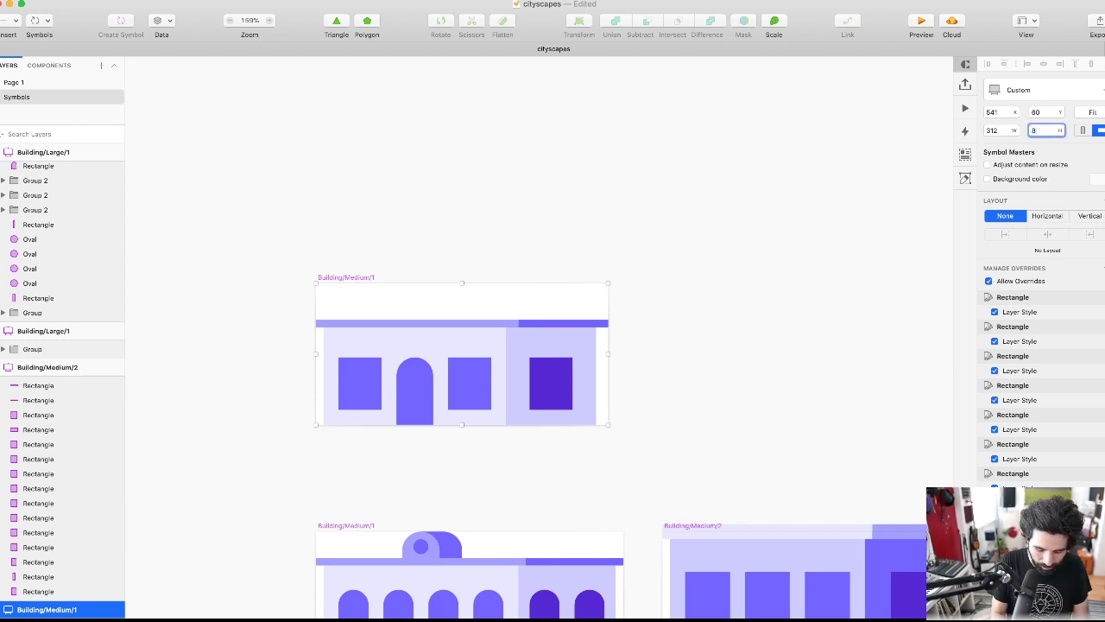
key(Return)
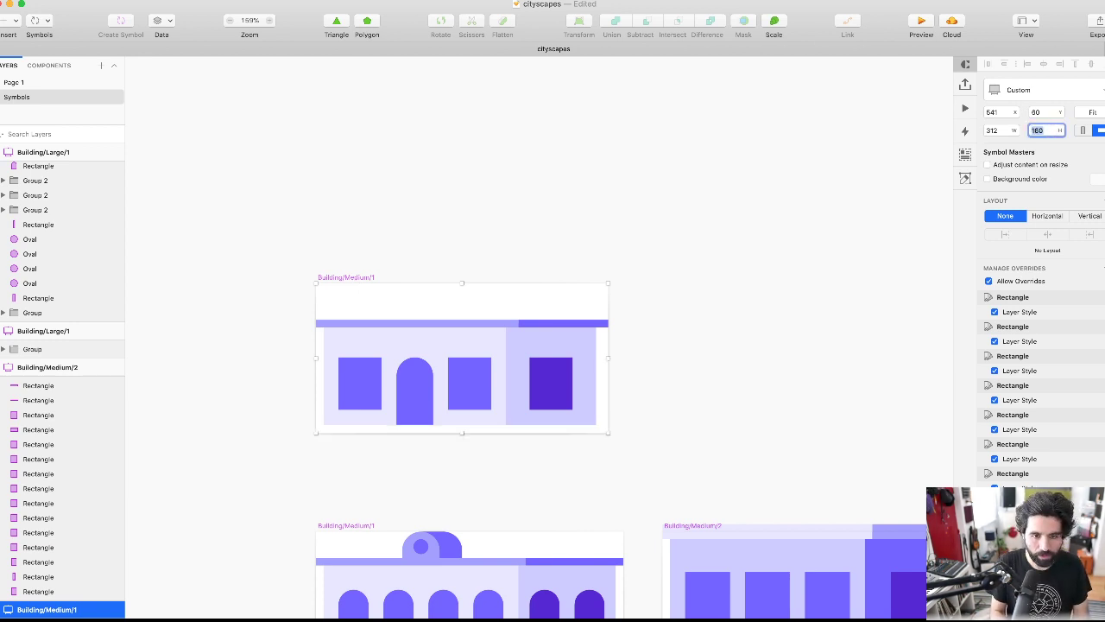
- Move all shapes of the single-storey building down onto the artboard's lower edge
click(481, 263)
drag(282, 309, 656, 442)
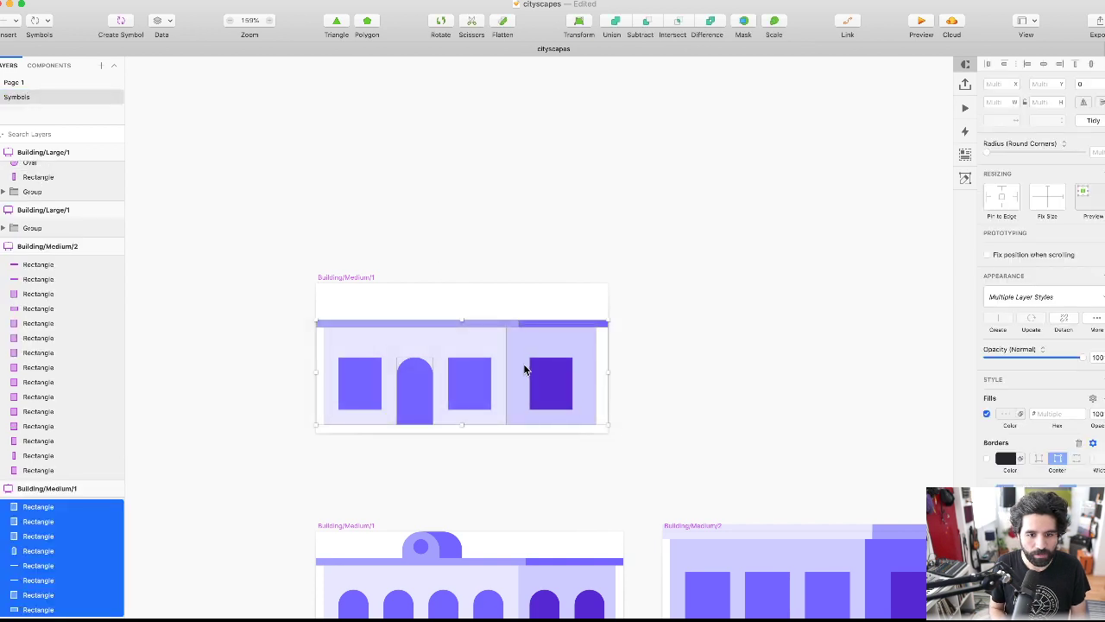
key(shift+Down)
key(Down)
key(Down)
key(Down)
key(Down)
key(Up)
key(Up)
key(Up)
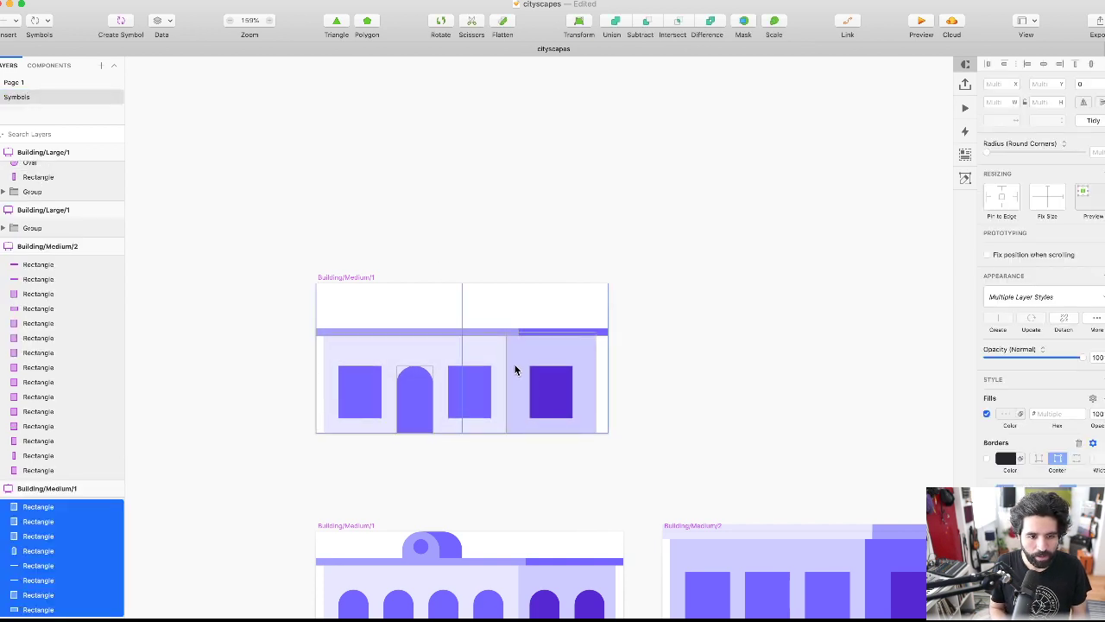
click(360, 275)
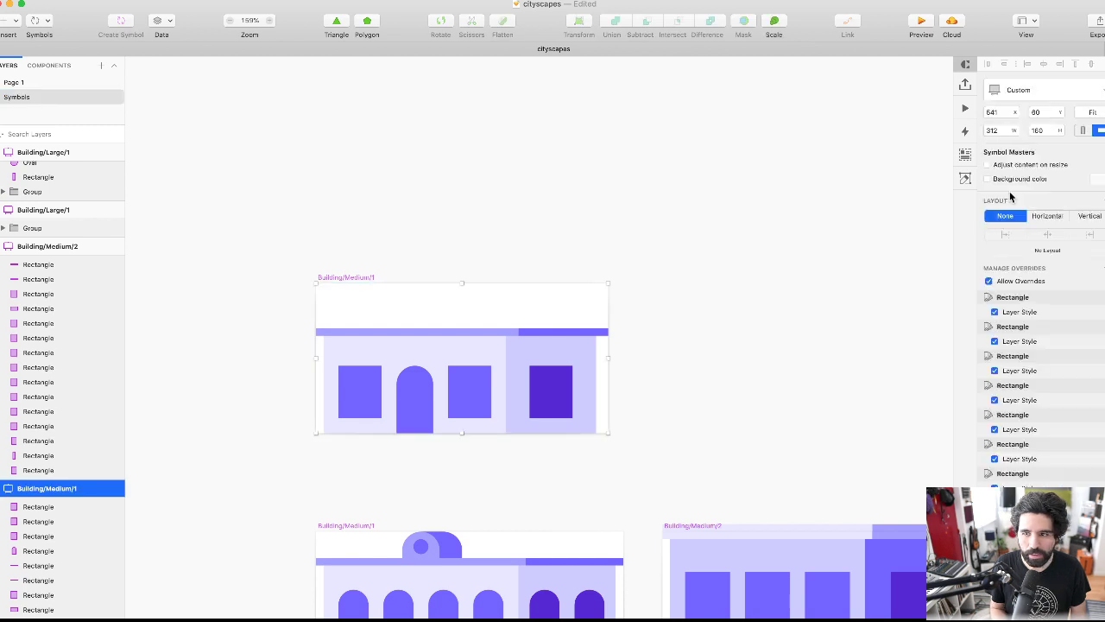
click(1002, 130)
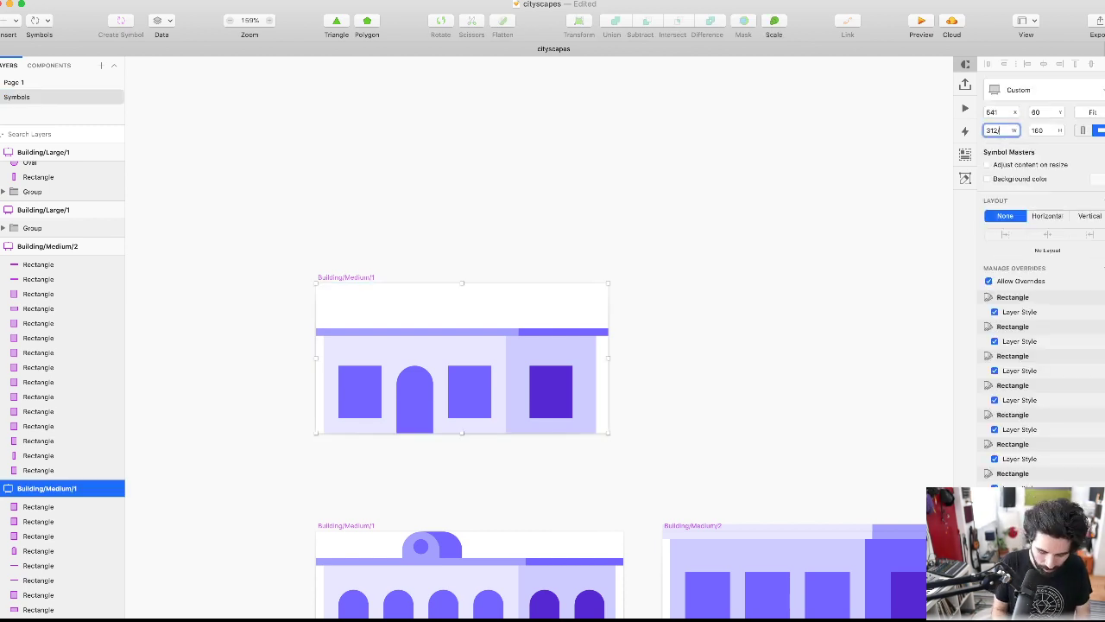
text(/8)
key(Return)
key(super+z)
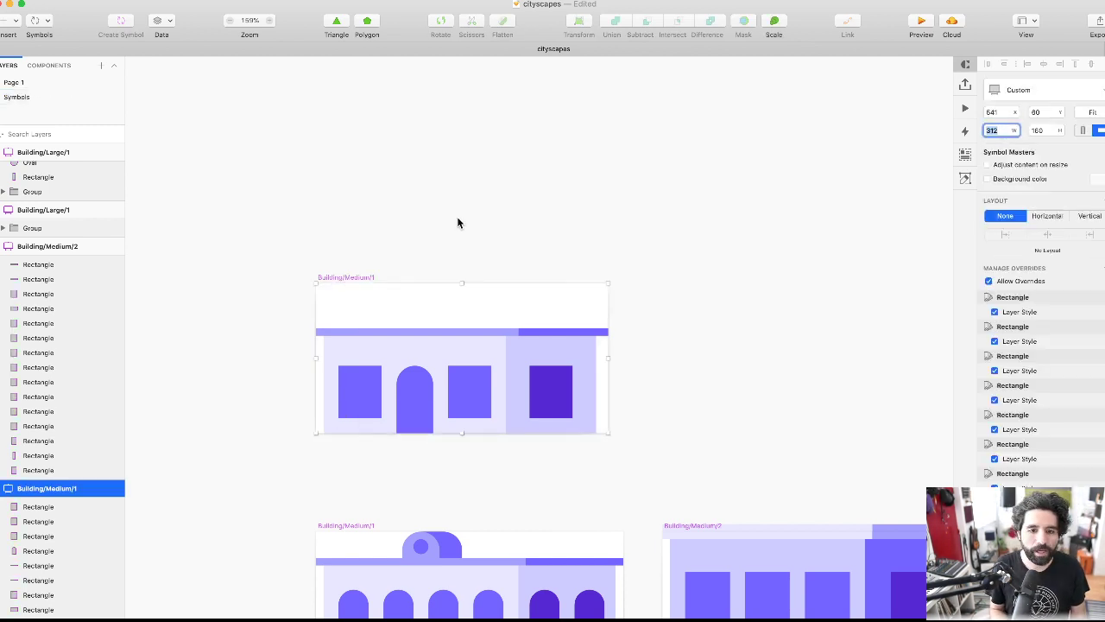
- Narrow the dark roof ledge to a width of 88 and the side wall by the same amount
scroll(523, 209, down, 5)
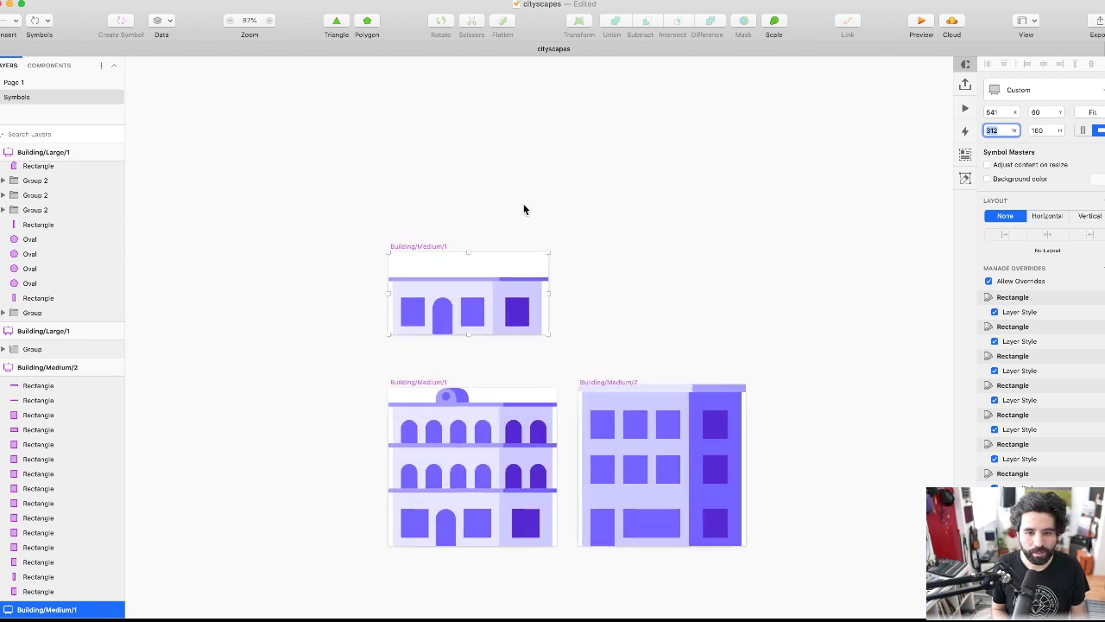
scroll(465, 203, up, 3)
click(698, 254)
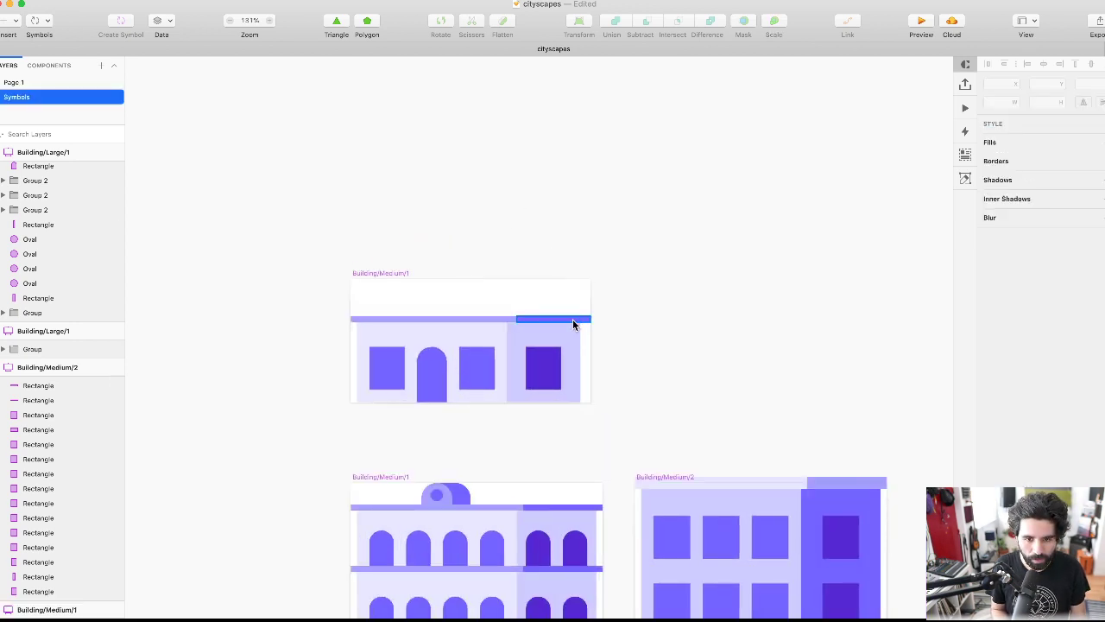
click(573, 319)
click(561, 332)
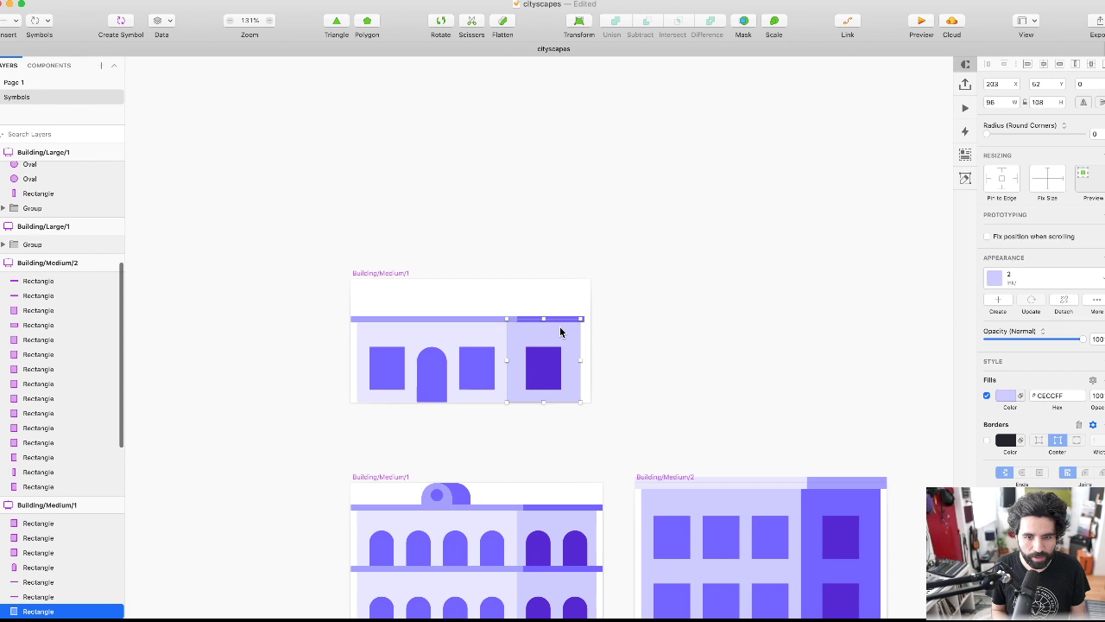
- Centre the dark window horizontally on the narrowed side wall
click(542, 381)
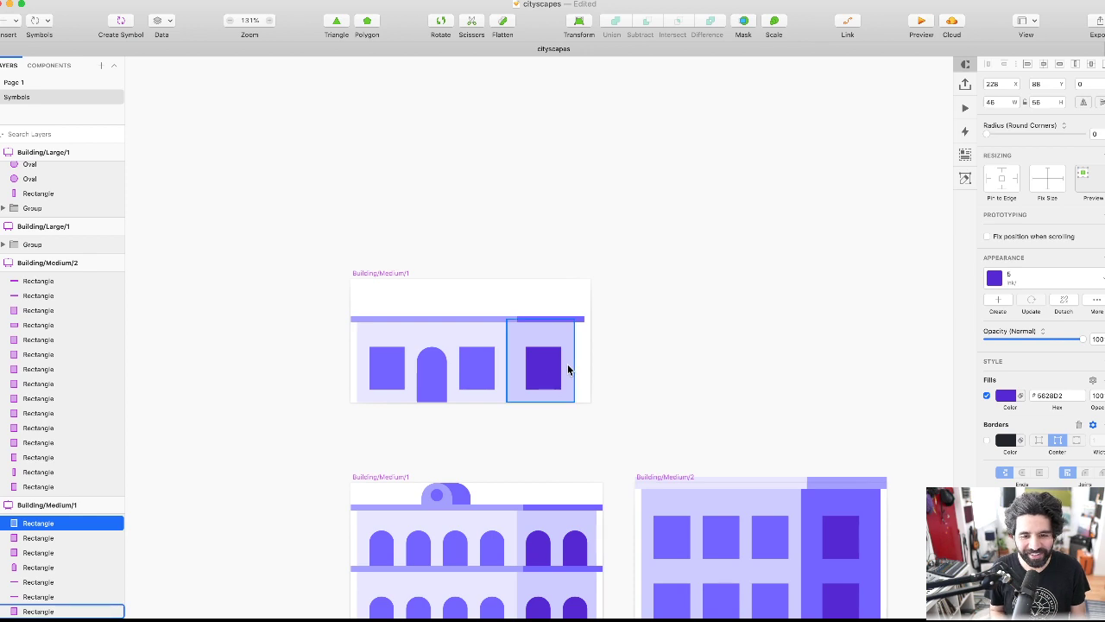
shift+click(568, 352)
click(1043, 64)
click(644, 333)
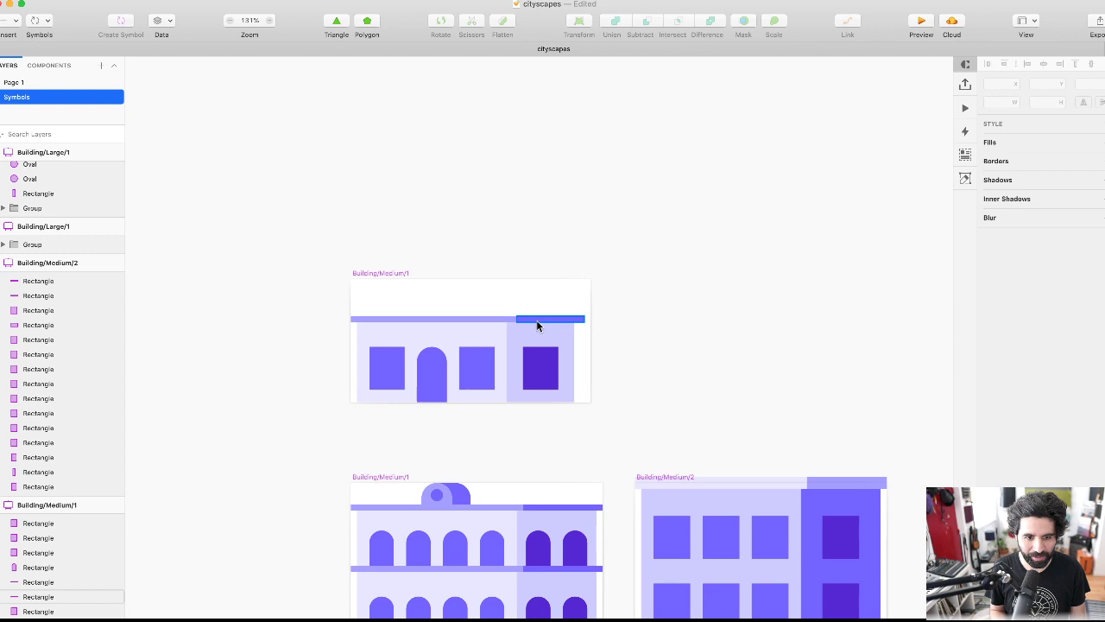
- Shorten the light roof ledge to a width of 211 so it overhangs the front wall by 8 at both ends
scroll(498, 320, up, 3)
click(498, 321)
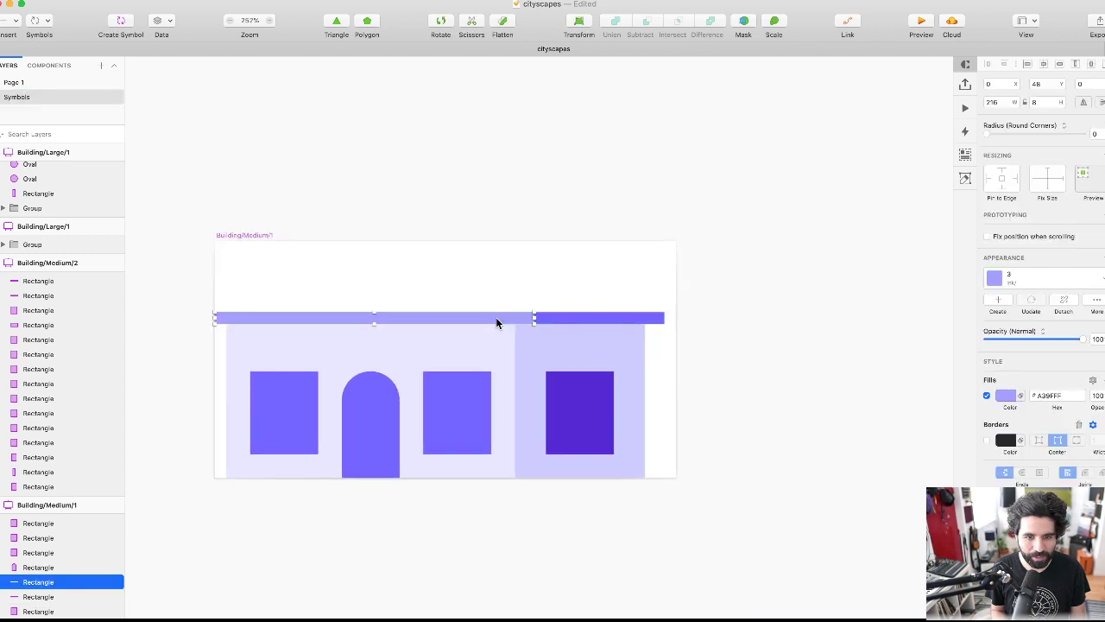
key(alt)
key(super+Left)
key(super+Left)
key(super+Left)
key(super+Left)
key(super+Left)
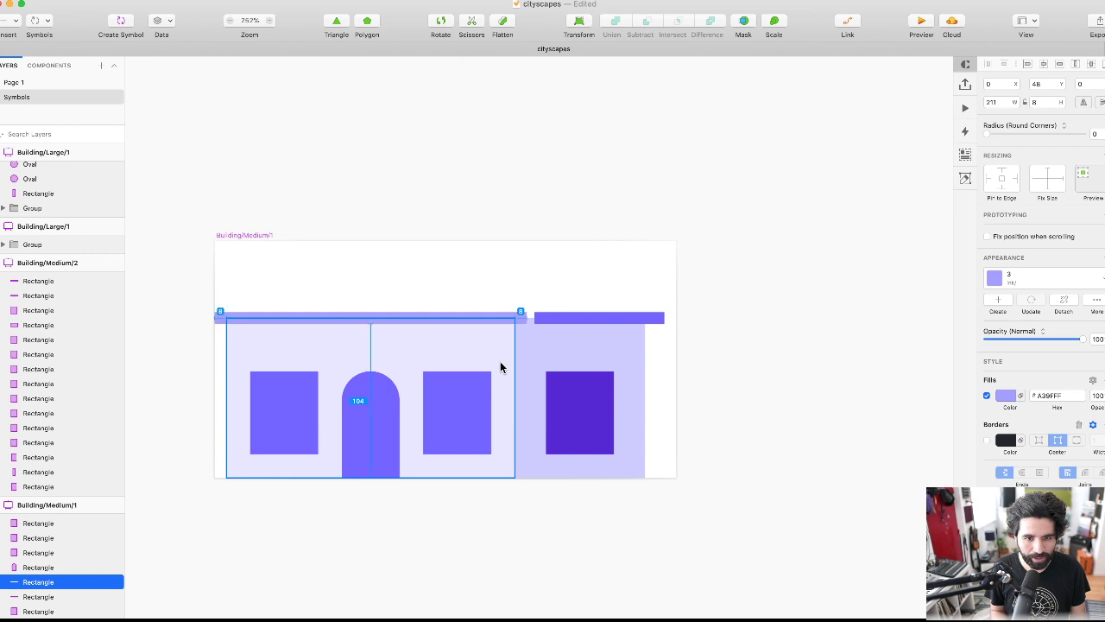
- Move the dark roof ledge to X 209 to meet the shortened light ledge and check its overhang
click(564, 319)
drag(564, 320, 560, 319)
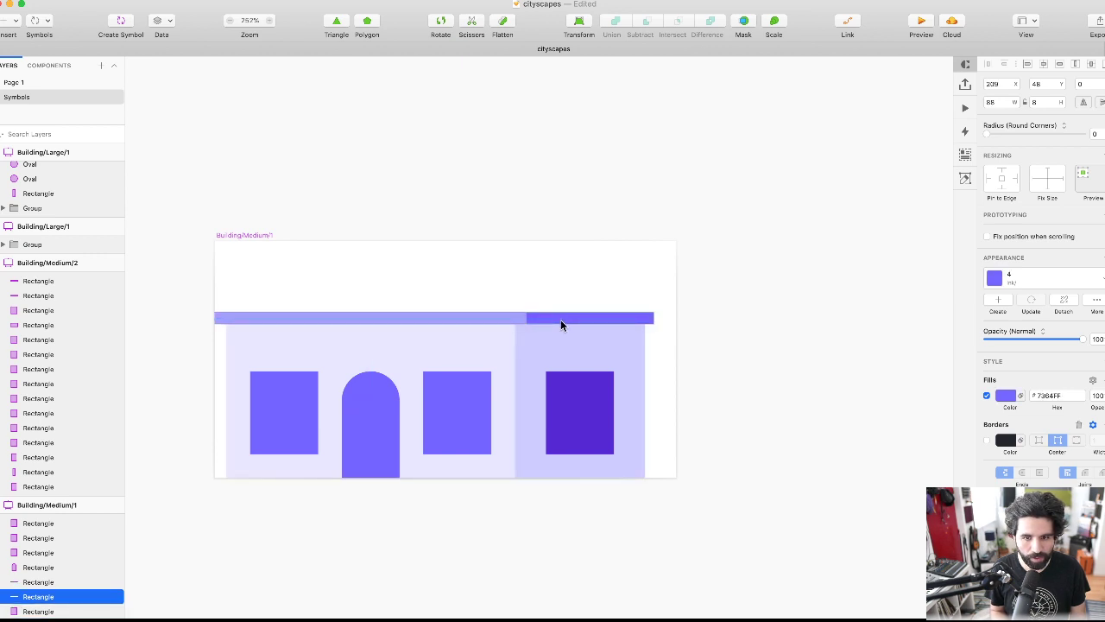
key(alt)
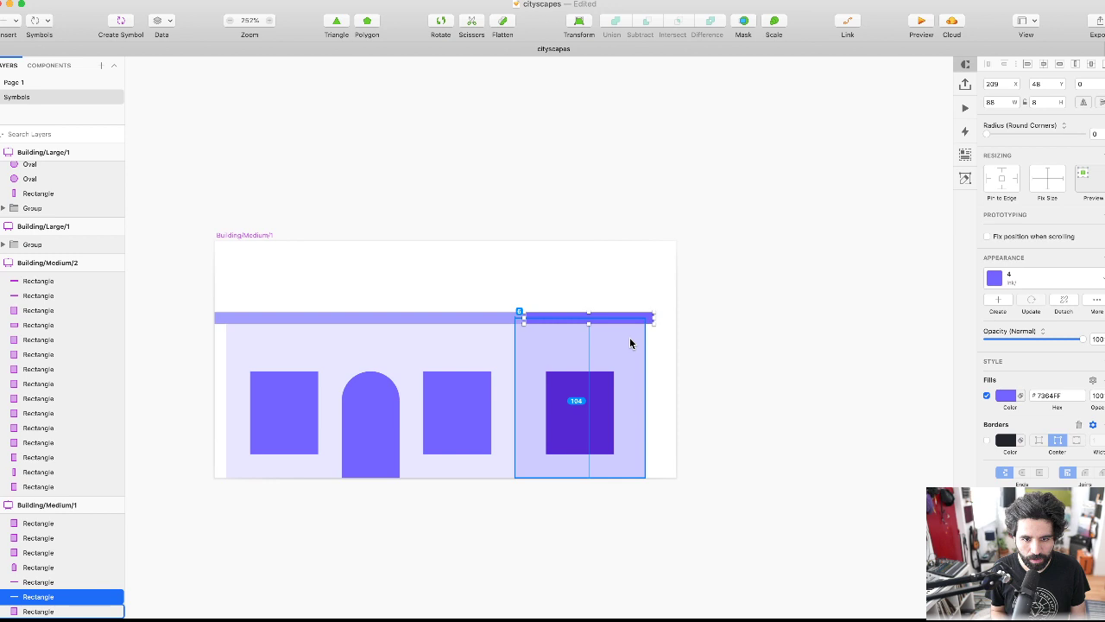
- Widen the dark roof ledge to 90, using a temporary rectangle beside the side wall to gauge the overhang
scroll(630, 343, up, 5)
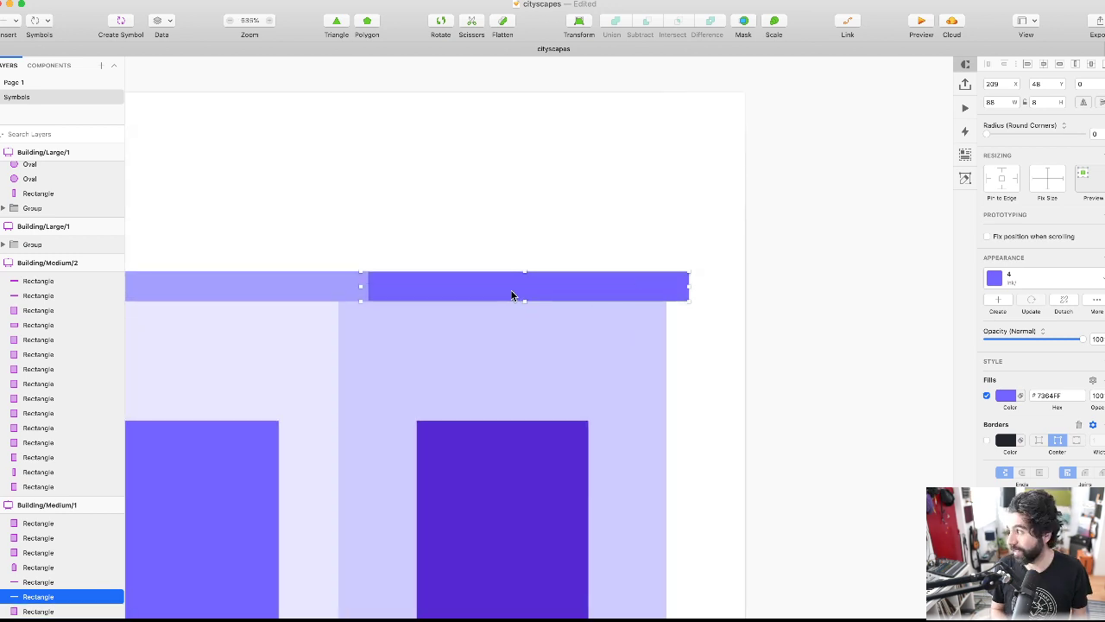
key(r)
drag(666, 341, 692, 301)
click(642, 278)
key(super+Right)
key(super+Right)
scroll(643, 278, down, 5)
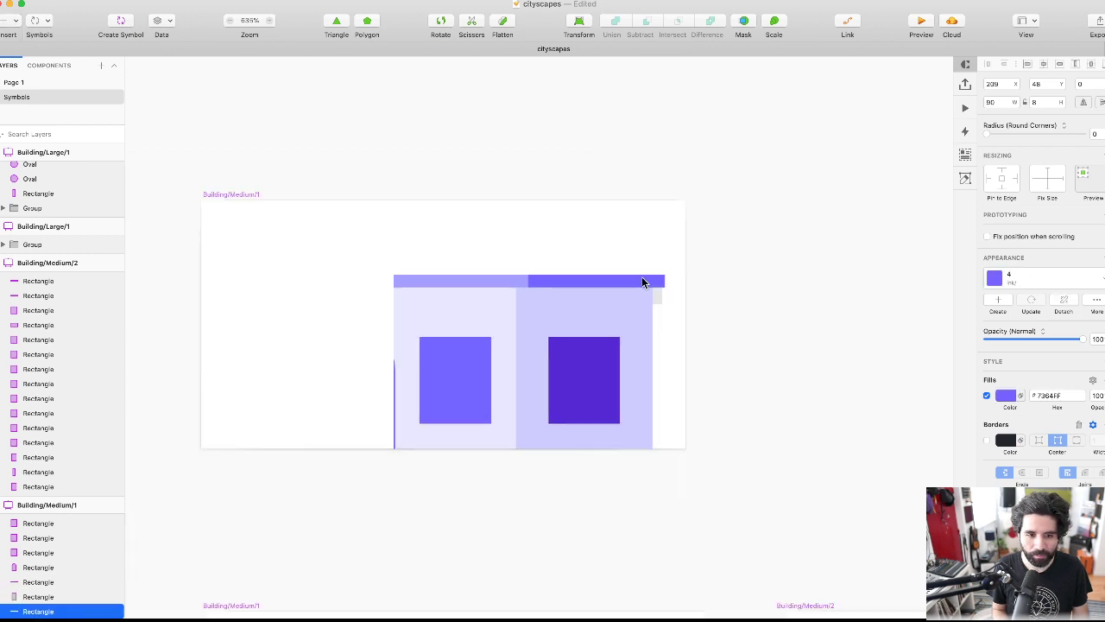
click(471, 247)
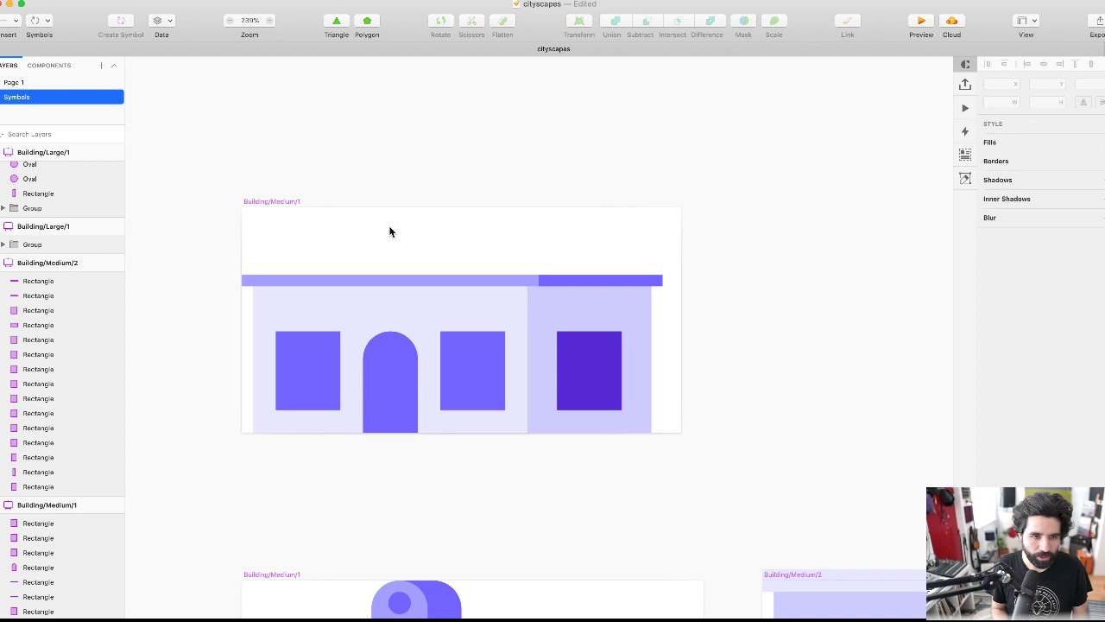
- Narrow the single-storey building's artboard to a width of 296
click(286, 200)
click(286, 201)
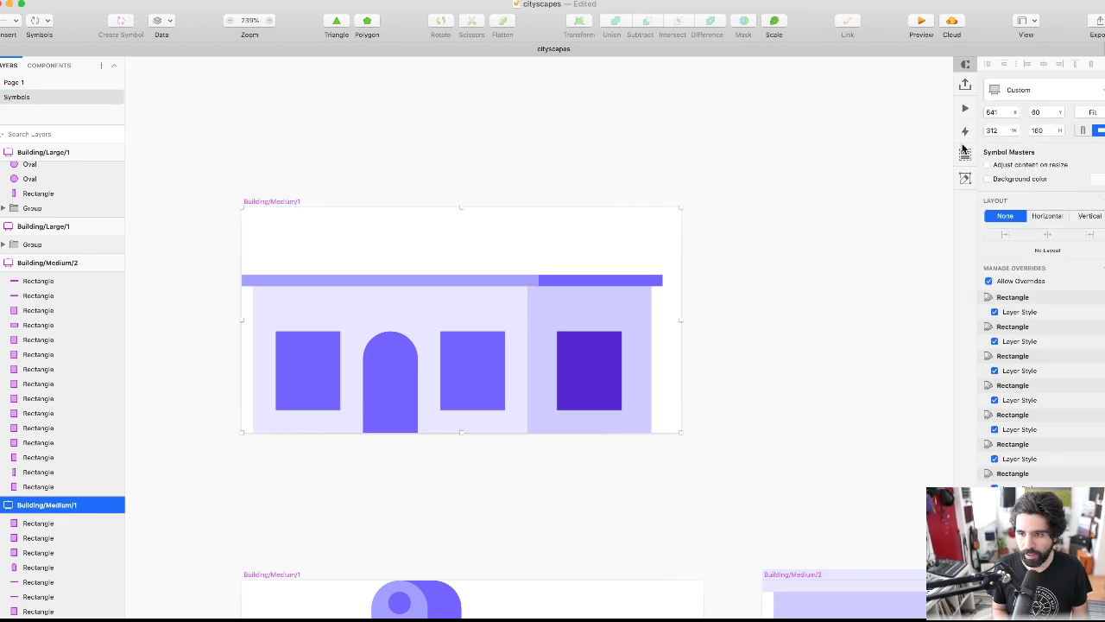
key(super+Left)
key(super+Left)
key(super+Left)
key(super+Left)
key(super+Left)
key(super+Left)
key(super+Left)
key(super+Left)
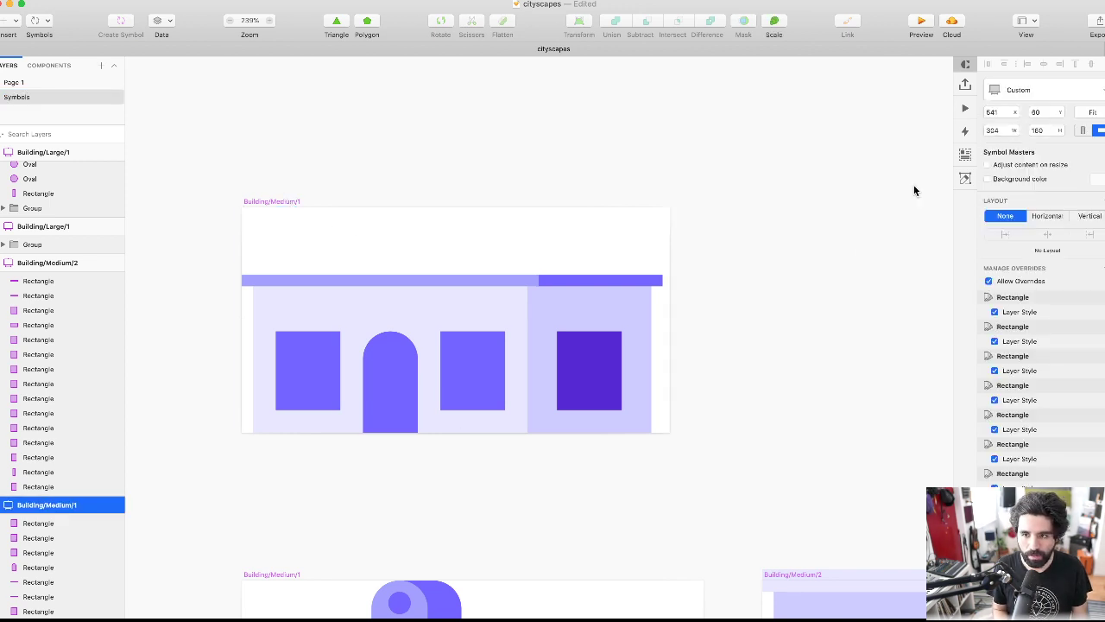
key(super+Left)
key(super+Left)
key(super+Left)
key(super+Left)
key(super+Left)
key(super+Left)
key(super+Left)
key(super+Left)
click(713, 243)
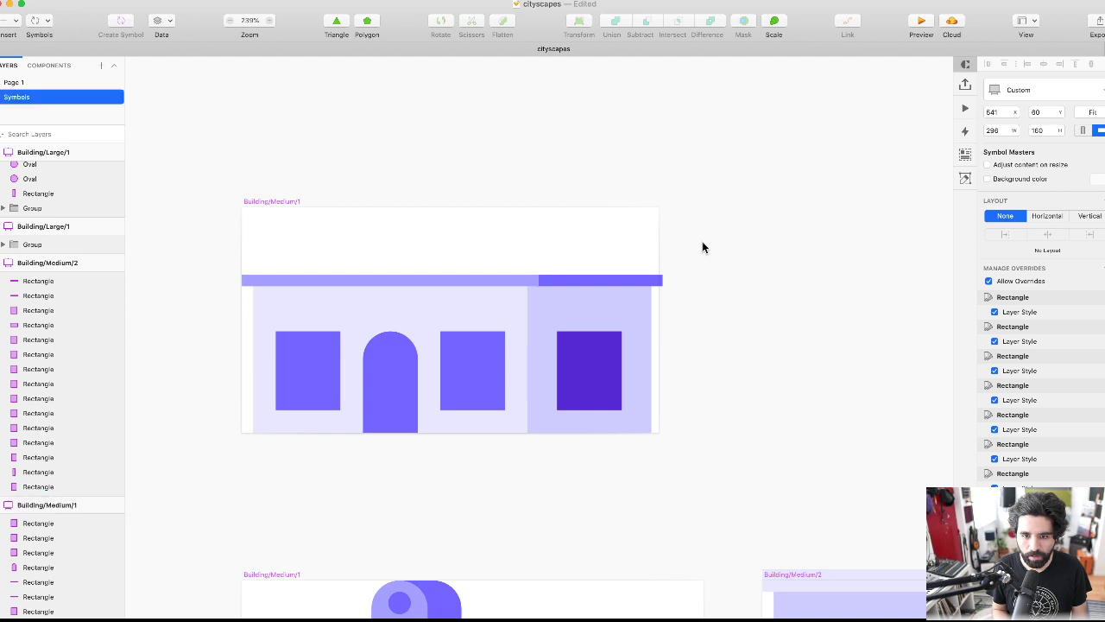
- Narrow the dark roof ledge to a width of 87 and move it to X 210
click(635, 288)
click(633, 281)
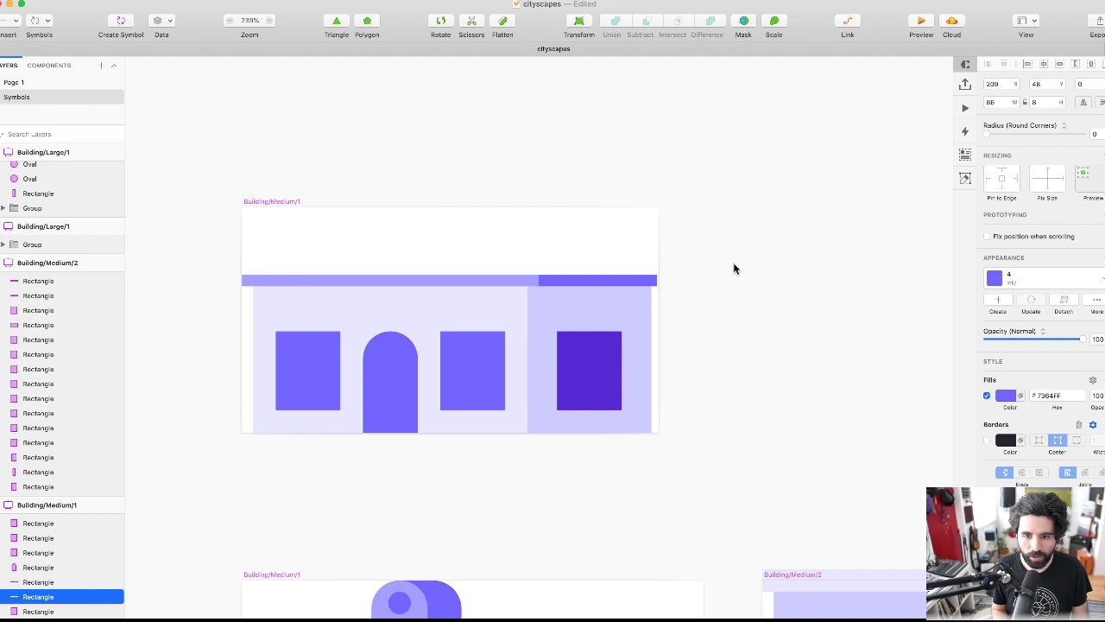
key(super+Right)
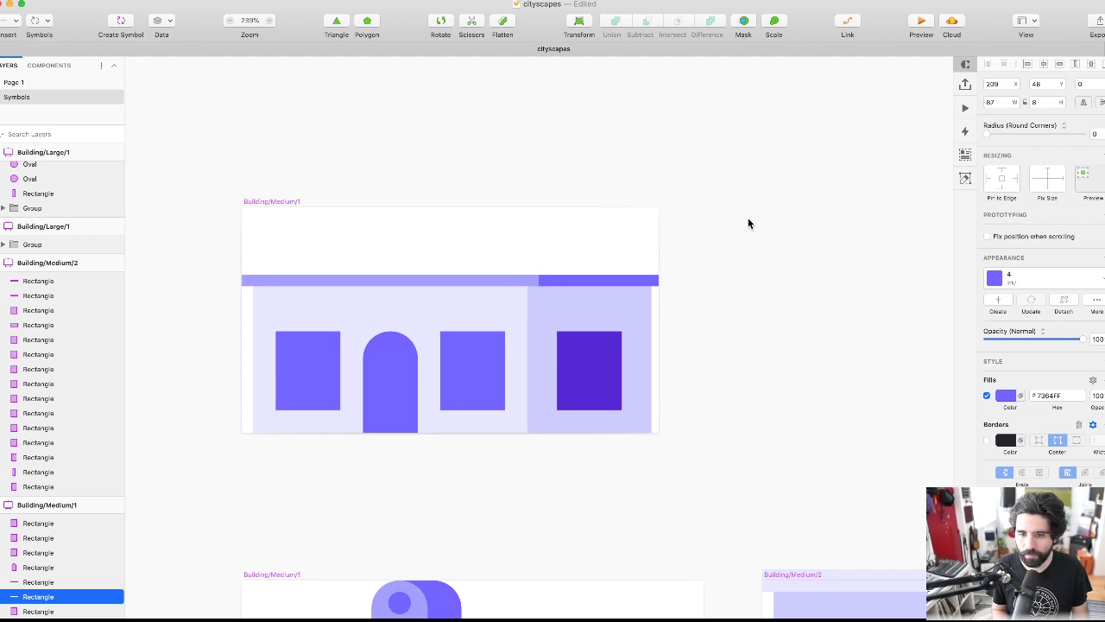
scroll(747, 219, up, 5)
scroll(396, 366, left, 5)
scroll(395, 372, left, 5)
click(374, 266)
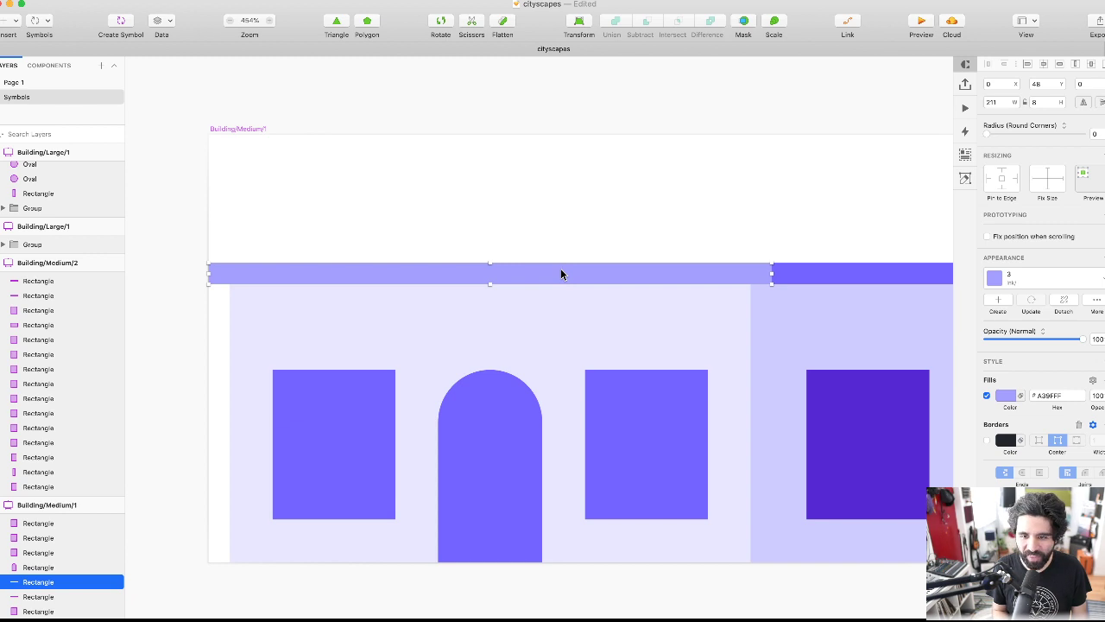
click(851, 272)
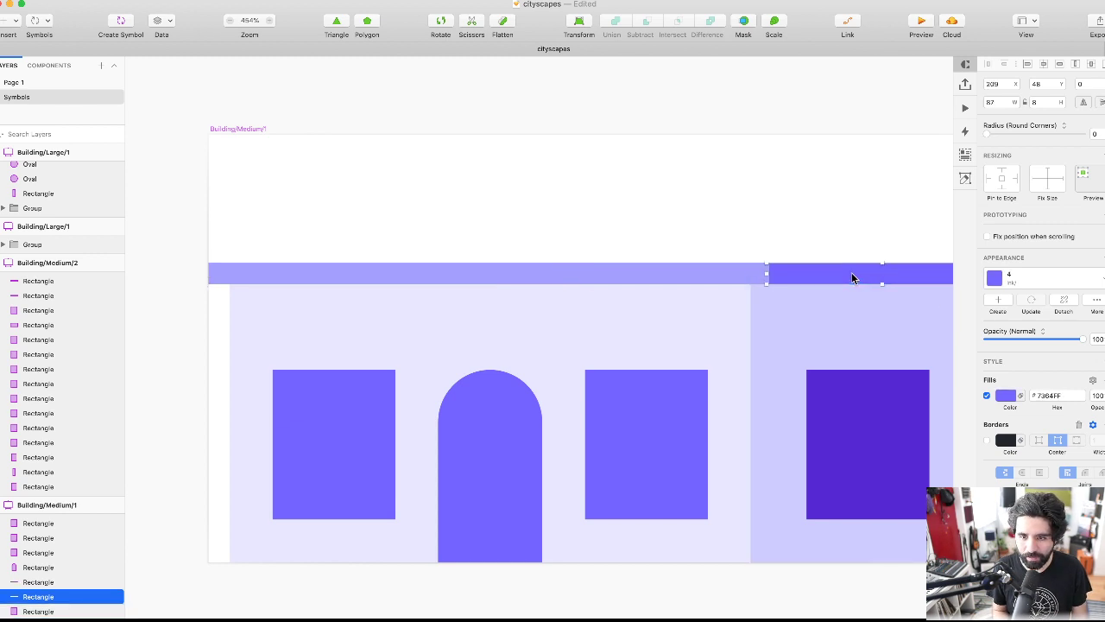
key(Right)
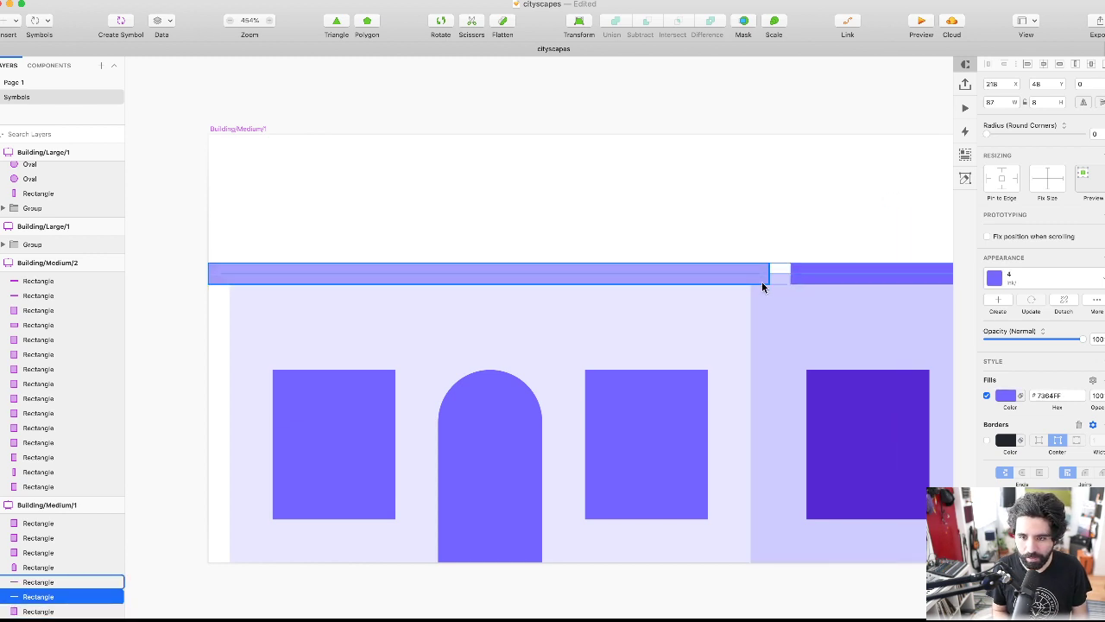
scroll(761, 282, down, 2)
scroll(760, 280, right, 3)
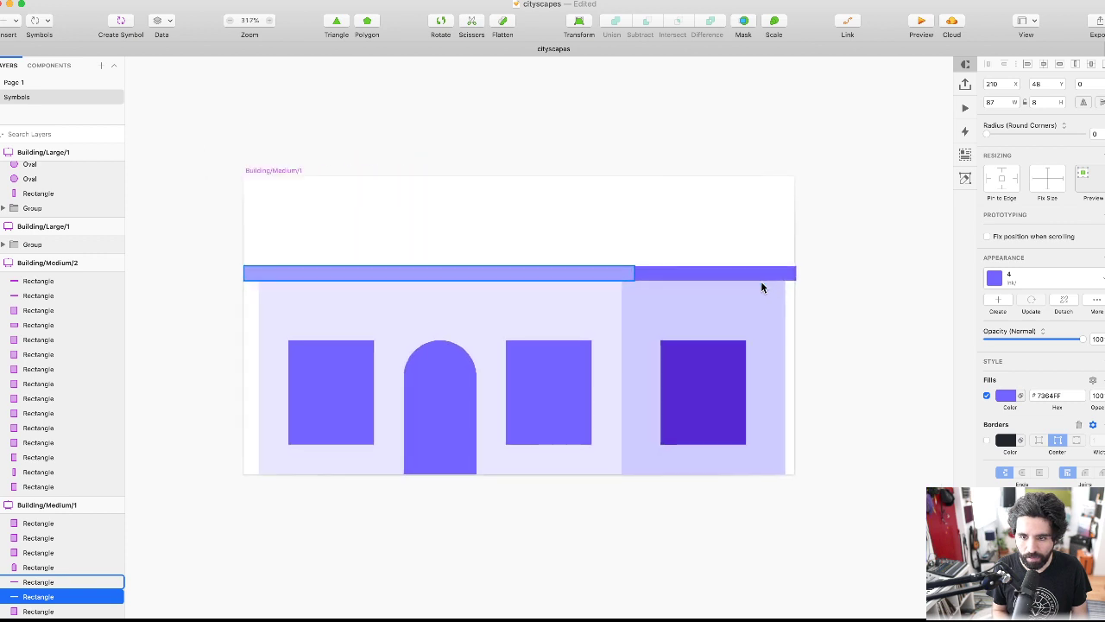
- Set the dark roof ledge's width to 88 and align it with the artboard's right edge
scroll(760, 281, up, 5)
key(super+Left)
scroll(761, 281, down, 5)
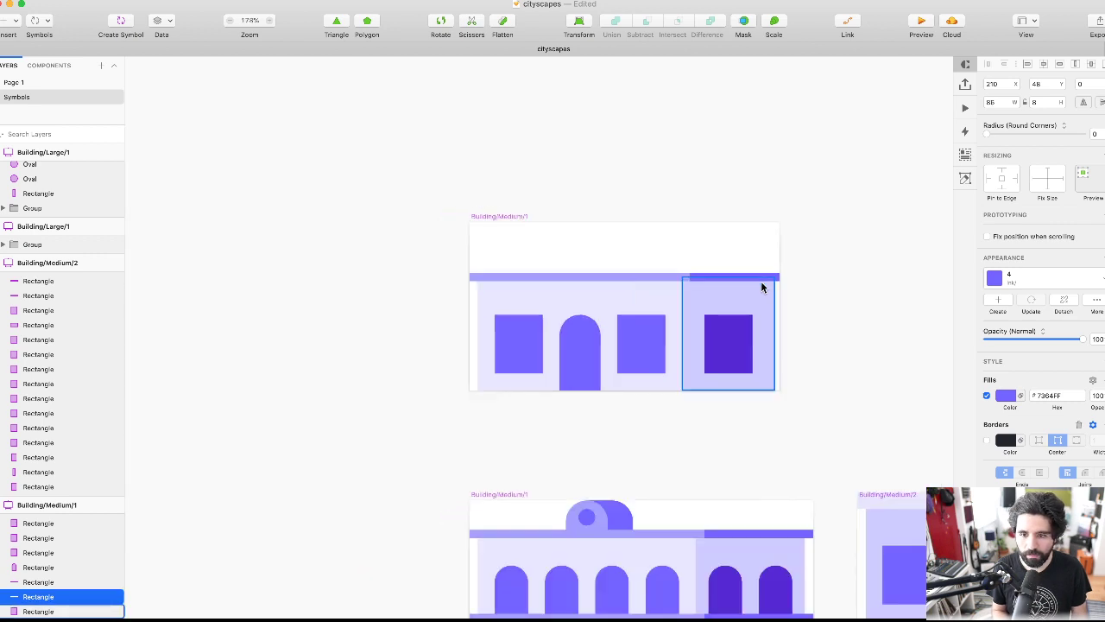
key(super+Right)
key(super+Right)
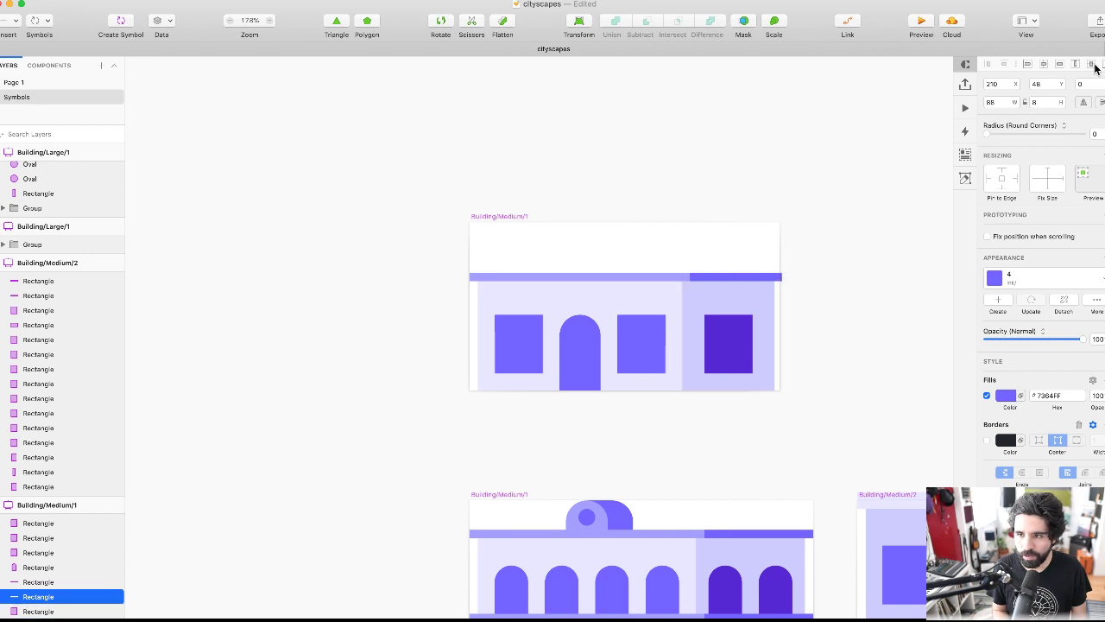
click(1058, 66)
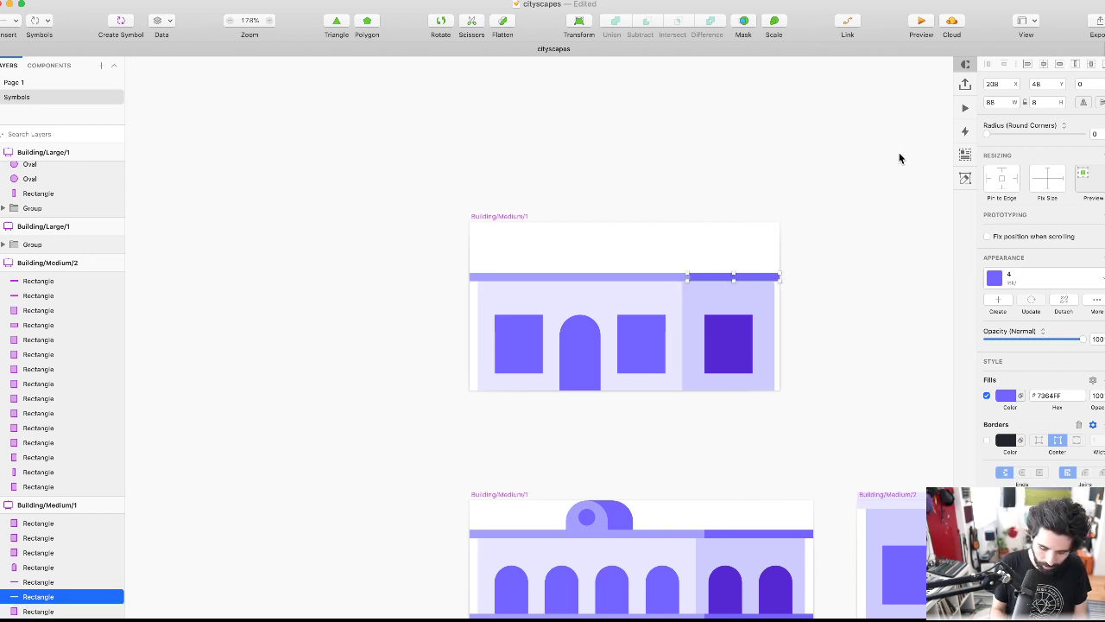
- Bring the dark roof ledge to the front and shorten the light roof ledge to a width of 208 so they meet
key(ctrl+alt+super+Up)
scroll(726, 259, up, 5)
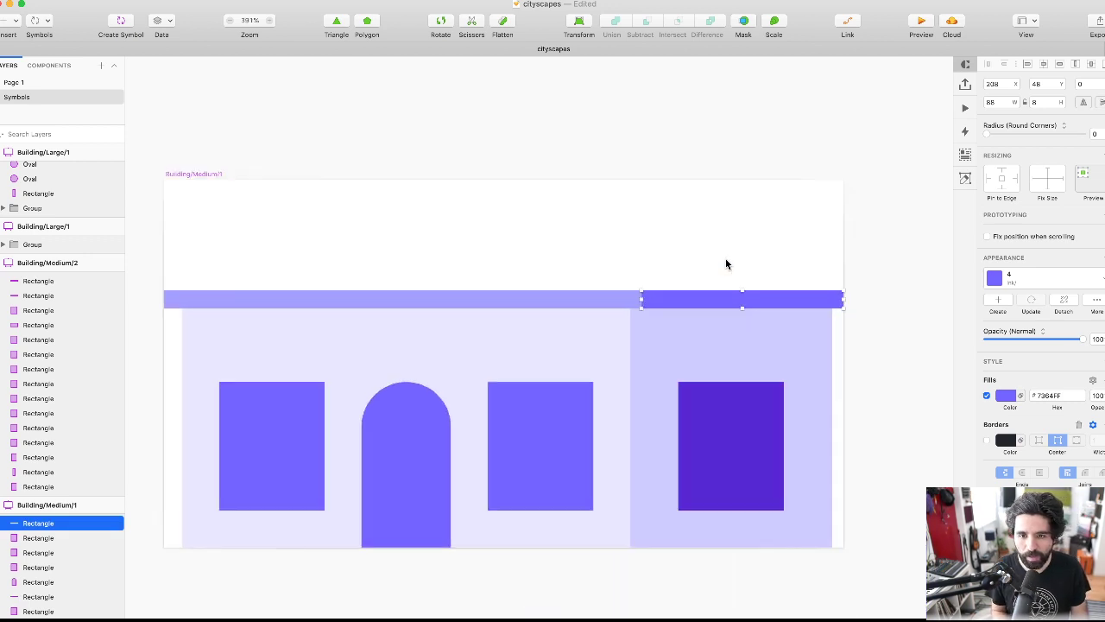
click(565, 299)
drag(640, 301, 639, 303)
scroll(640, 302, down, 5)
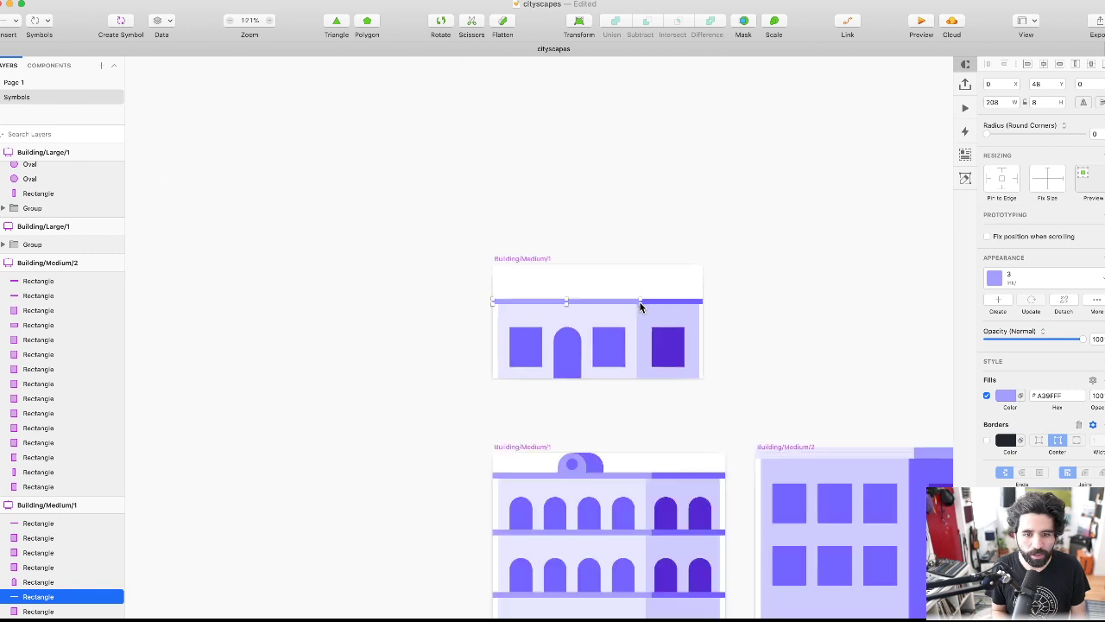
click(591, 198)
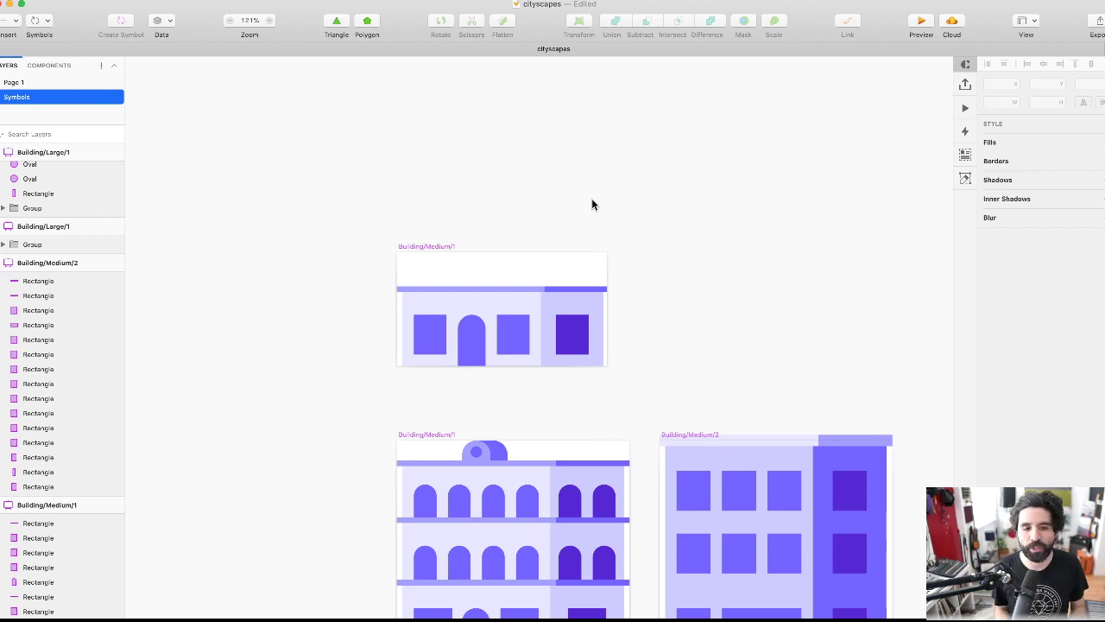
- Duplicate the single-storey building's artboard beside the original at X 907, Y 60
click(438, 248)
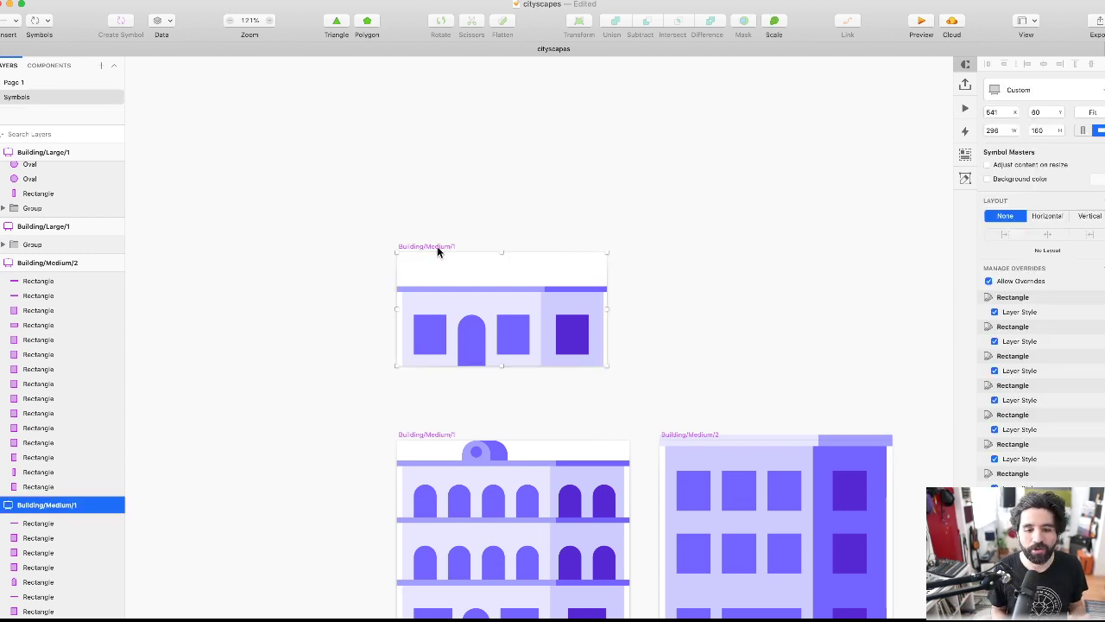
scroll(437, 250, up, 3)
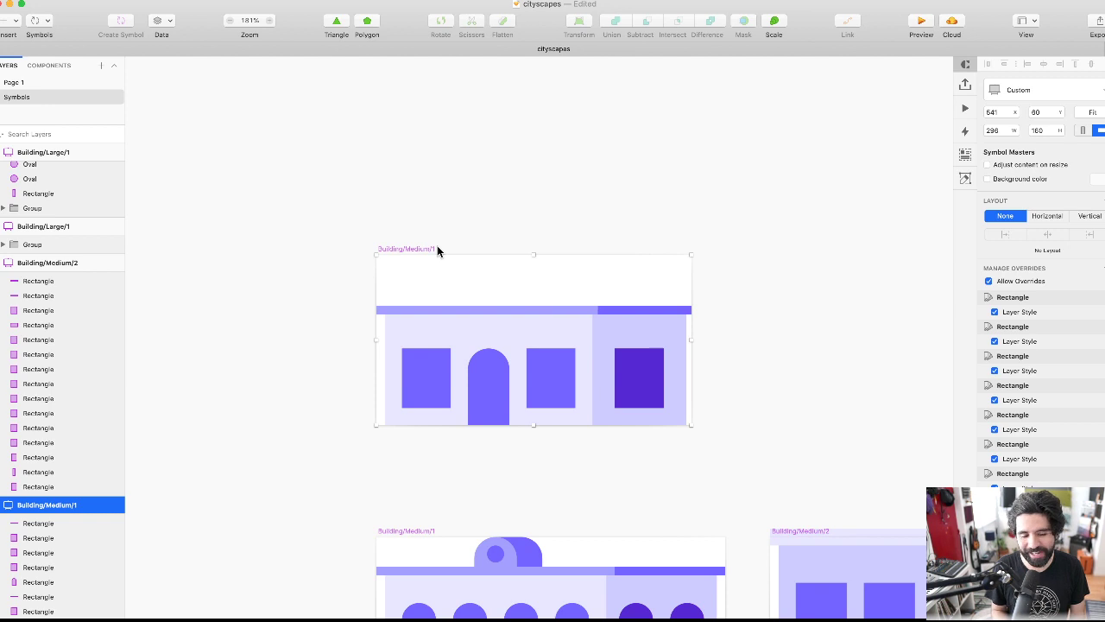
scroll(437, 250, down, 2)
drag(440, 247, 721, 225)
scroll(722, 225, right, 5)
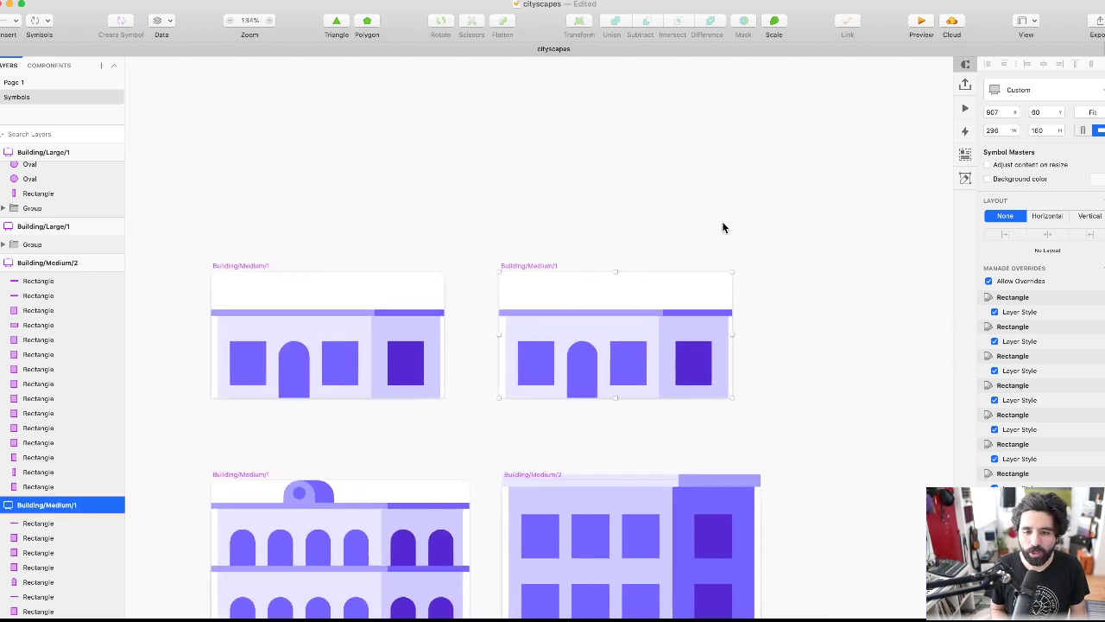
- Delete the light and dark roof ledges from the duplicated building
click(752, 165)
scroll(519, 308, up, 2)
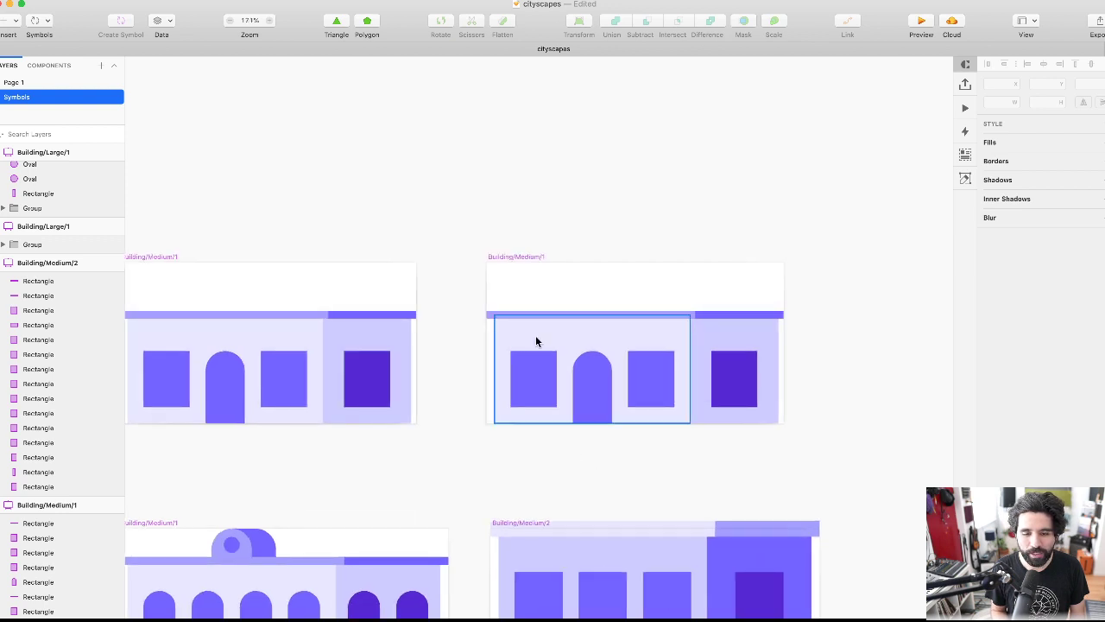
click(572, 315)
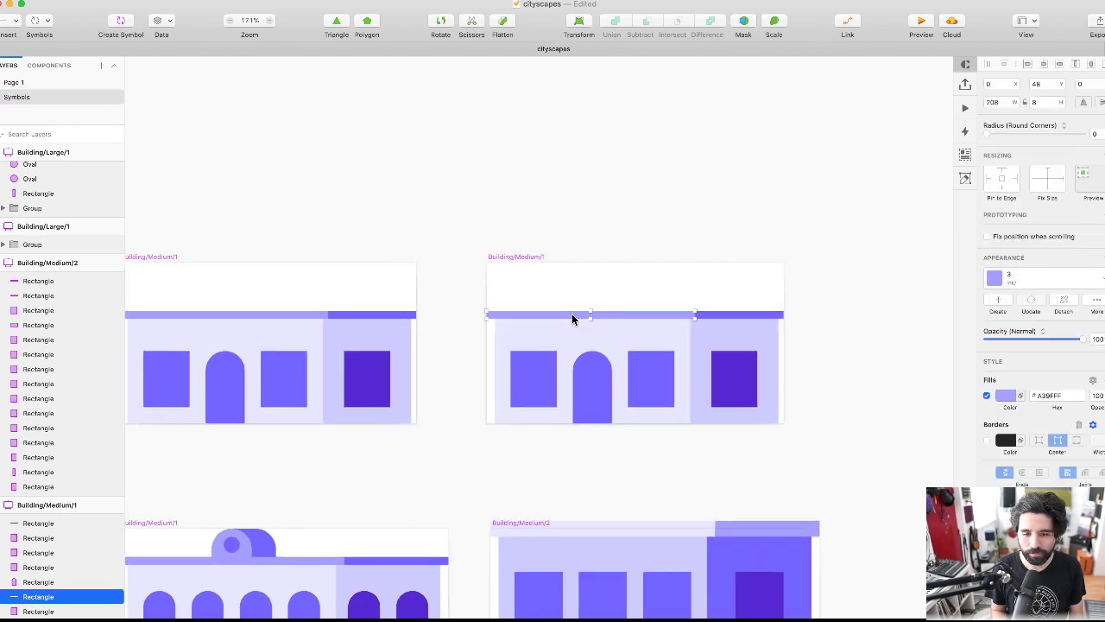
key(Delete)
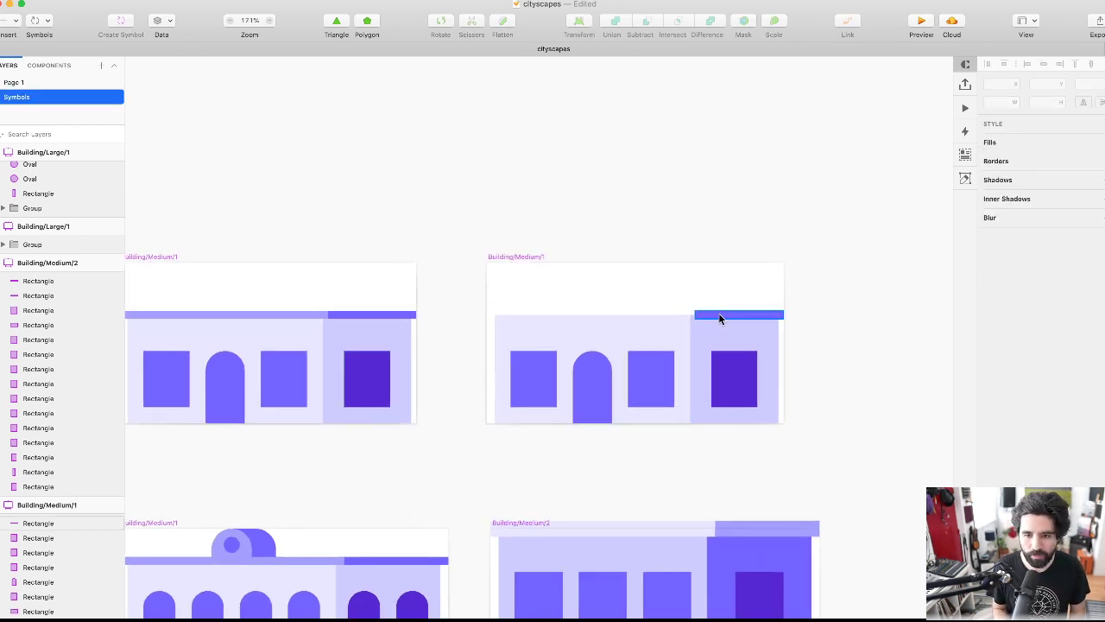
click(719, 314)
key(Delete)
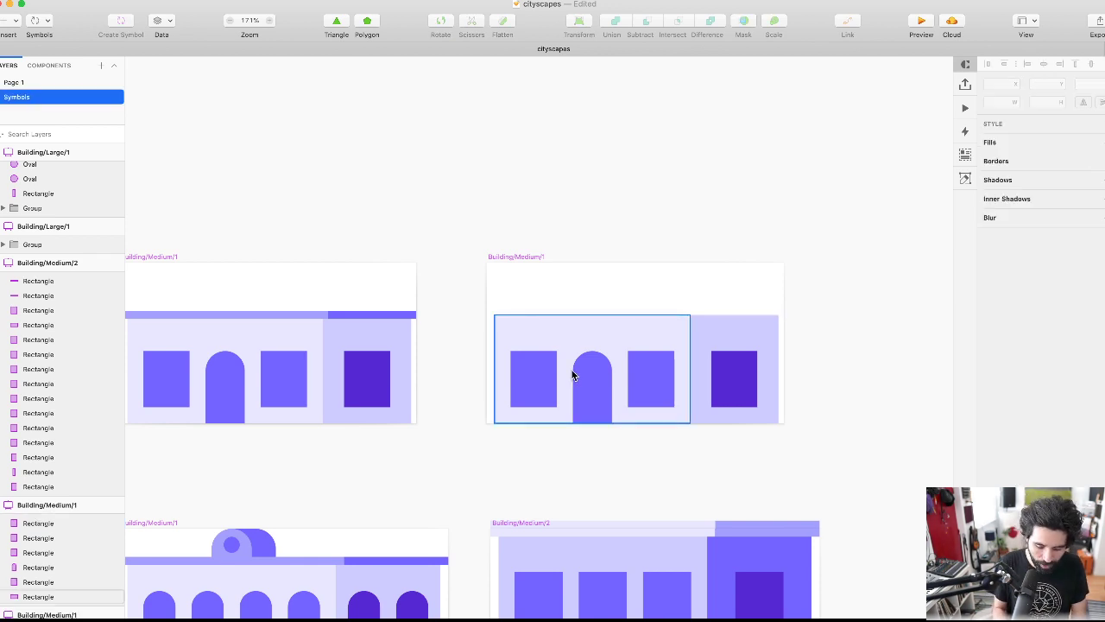
- Draw a triangle 195 wide and 80 high on top of the front wall, and duplicate it to X 96, flush with the side wall
click(337, 25)
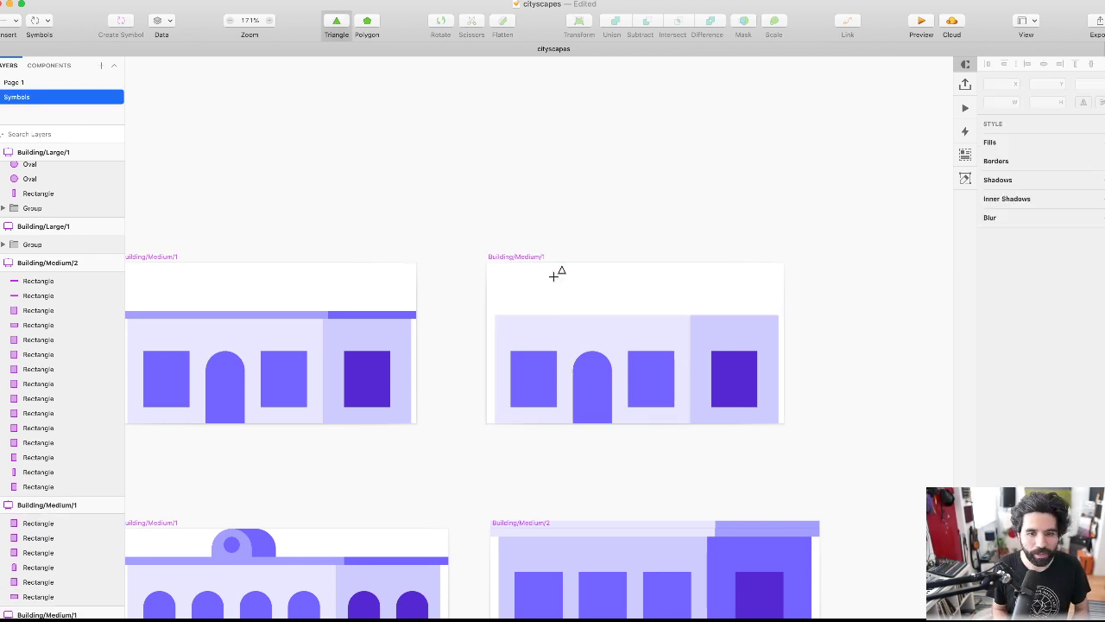
drag(496, 312, 690, 226)
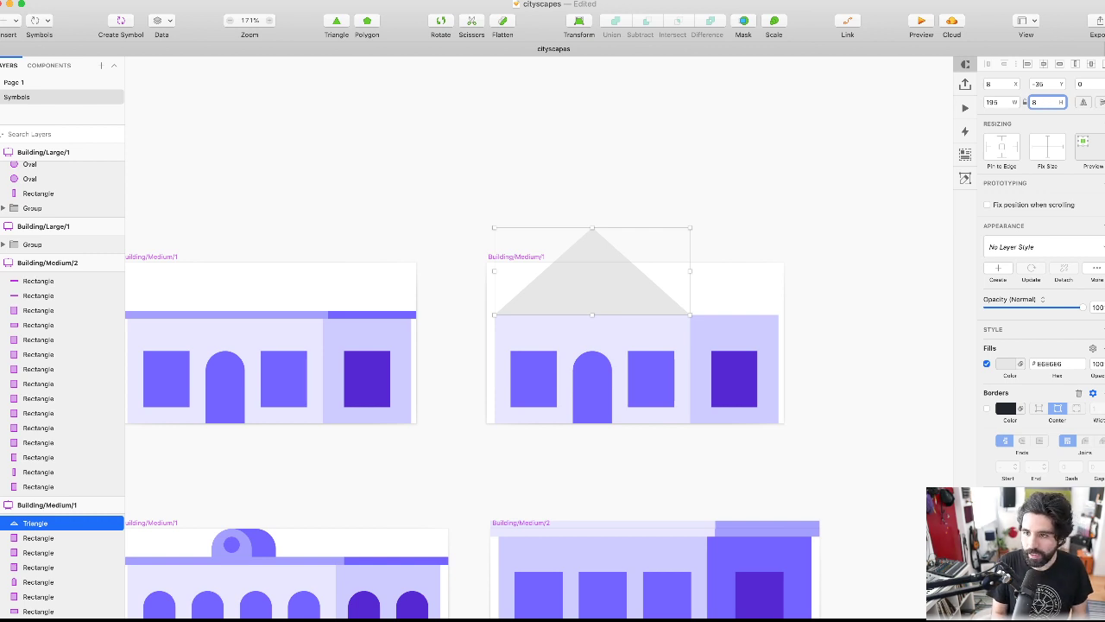
key(Return)
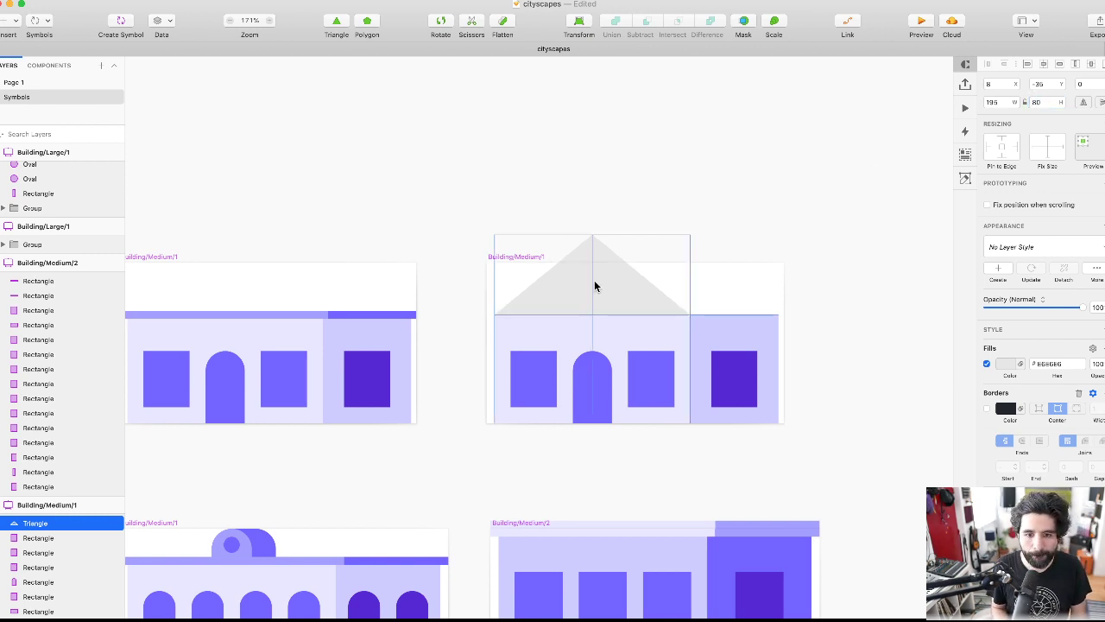
drag(594, 281, 680, 288)
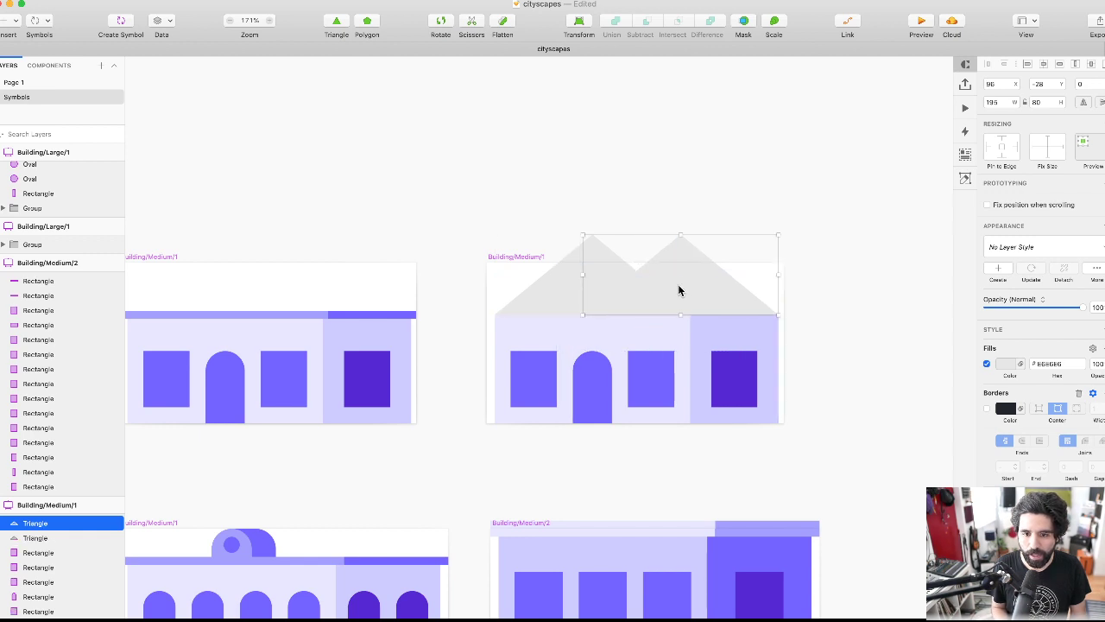
- Add a point on the duplicated triangle's sloping edge and move it to the front triangle's peak to form the receding roof
double_click(651, 267)
scroll(639, 272, up, 5)
click(642, 285)
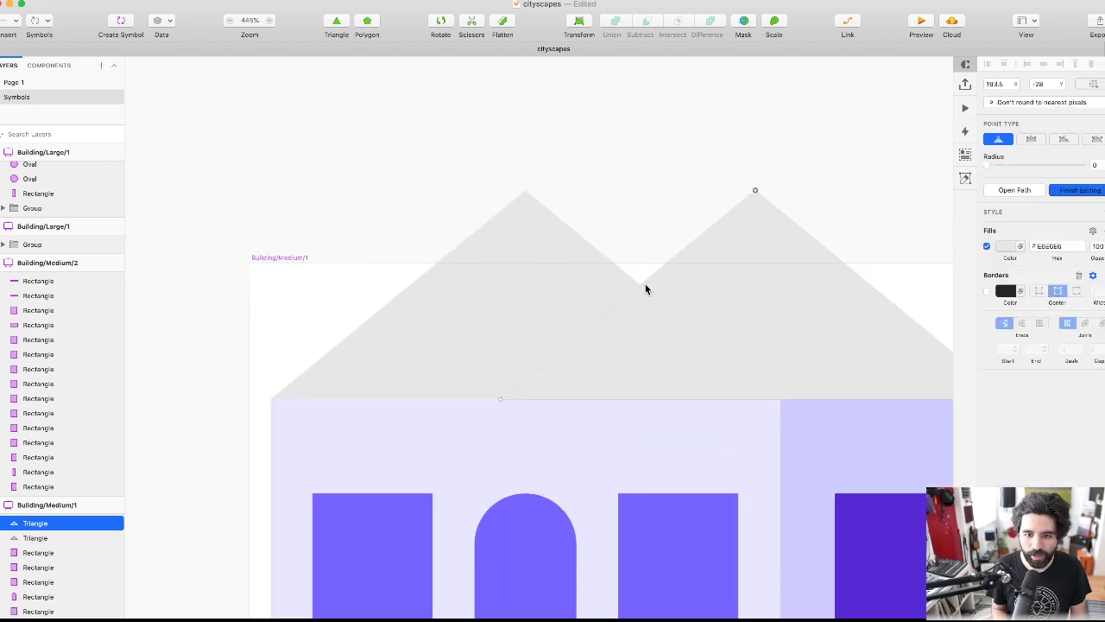
drag(642, 285, 526, 190)
click(704, 159)
click(680, 131)
scroll(698, 95, down, 5)
key(Escape)
- Apply the front wall's style to the front gable triangle and send the receding roof shape to the back
click(534, 278)
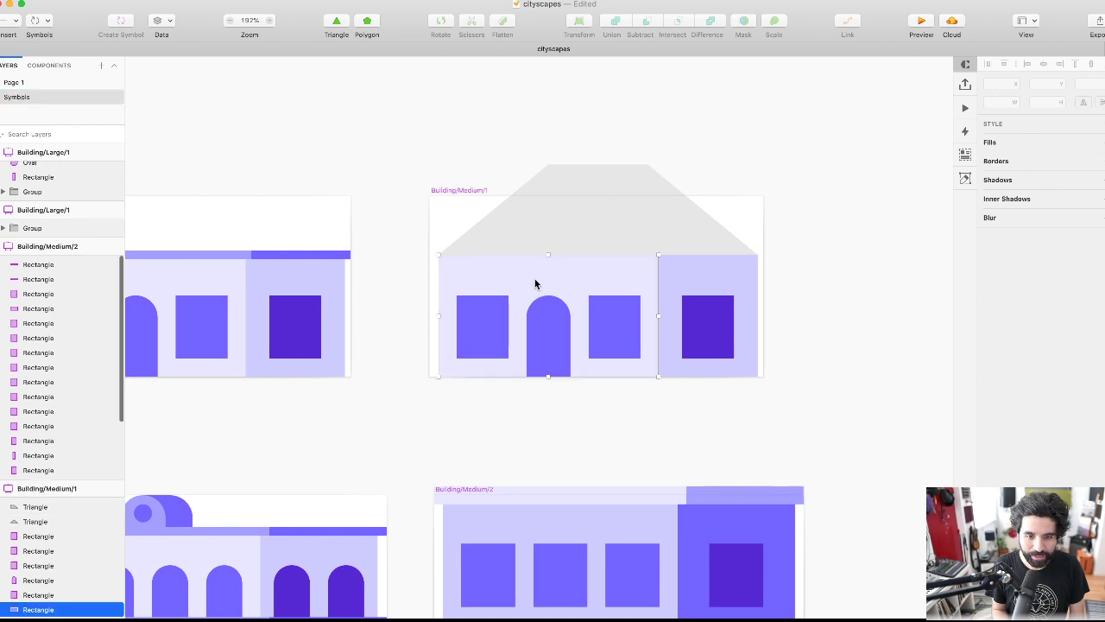
click(550, 213)
click(514, 221)
key(alt+super+v)
click(645, 194)
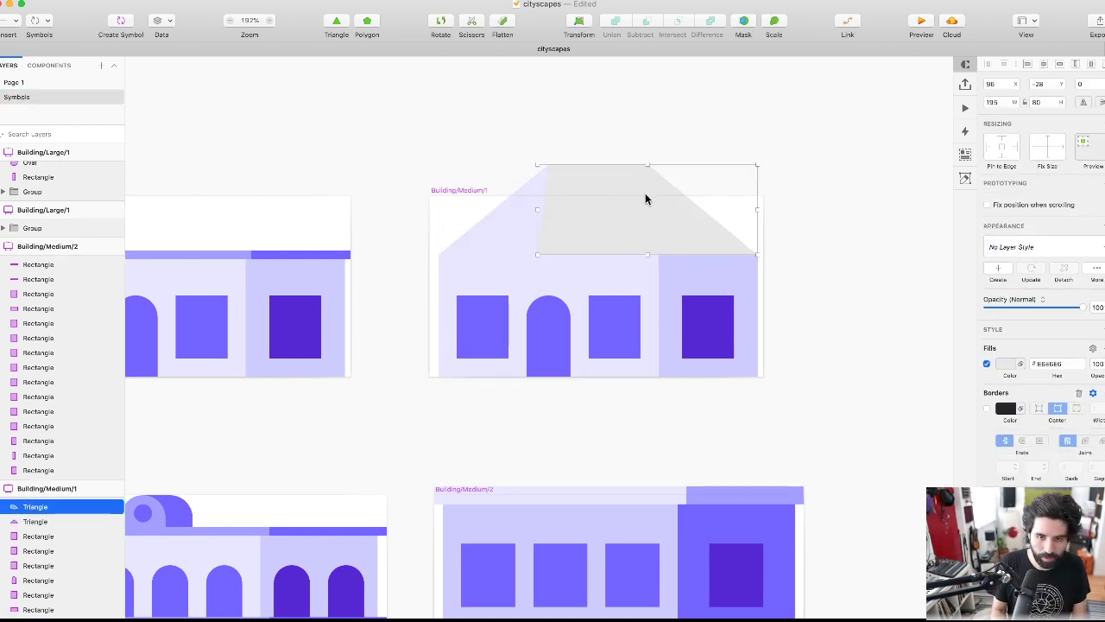
key(ctrl+alt+super+Down)
- Copy the side wall's style onto the receding roof shape
click(701, 274)
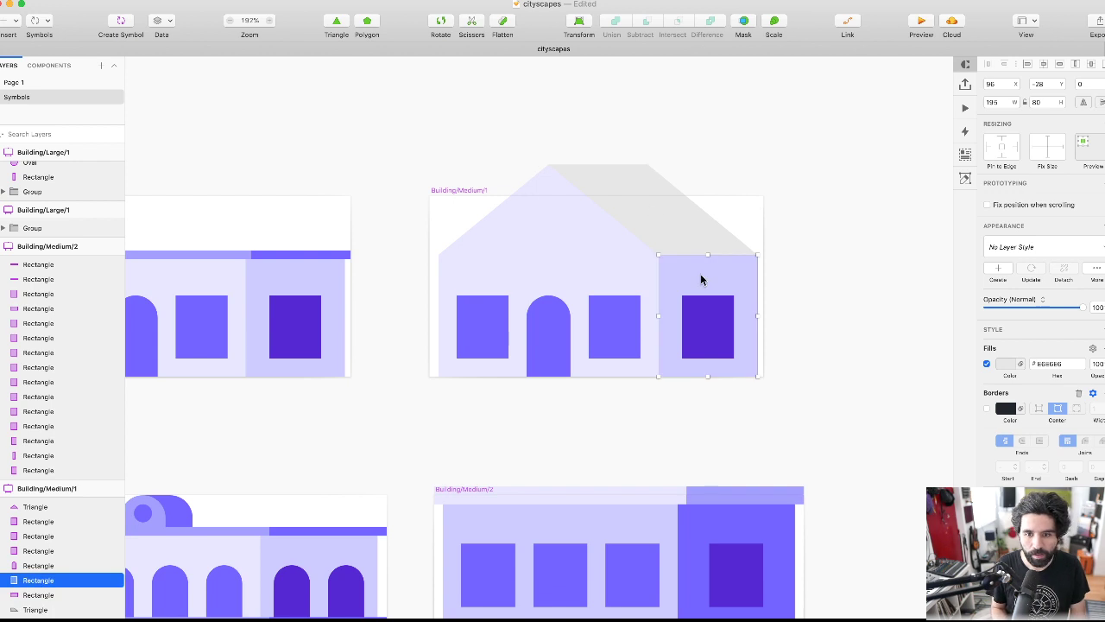
click(641, 209)
key(alt+super+v)
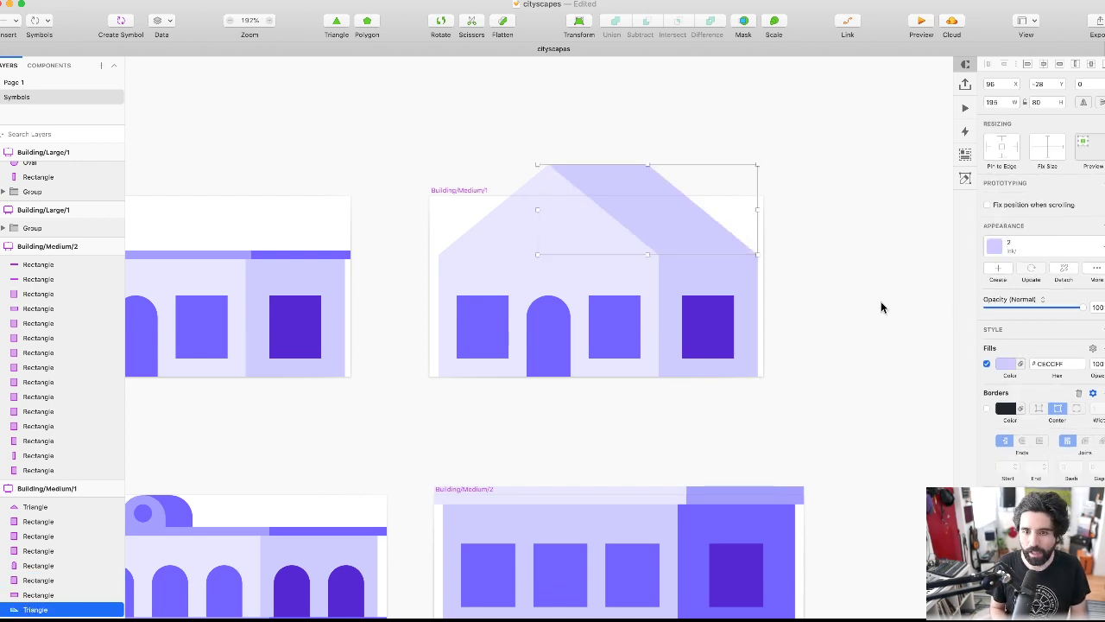
- Give the receding roof shape layer style 3
scroll(880, 307, right, 2)
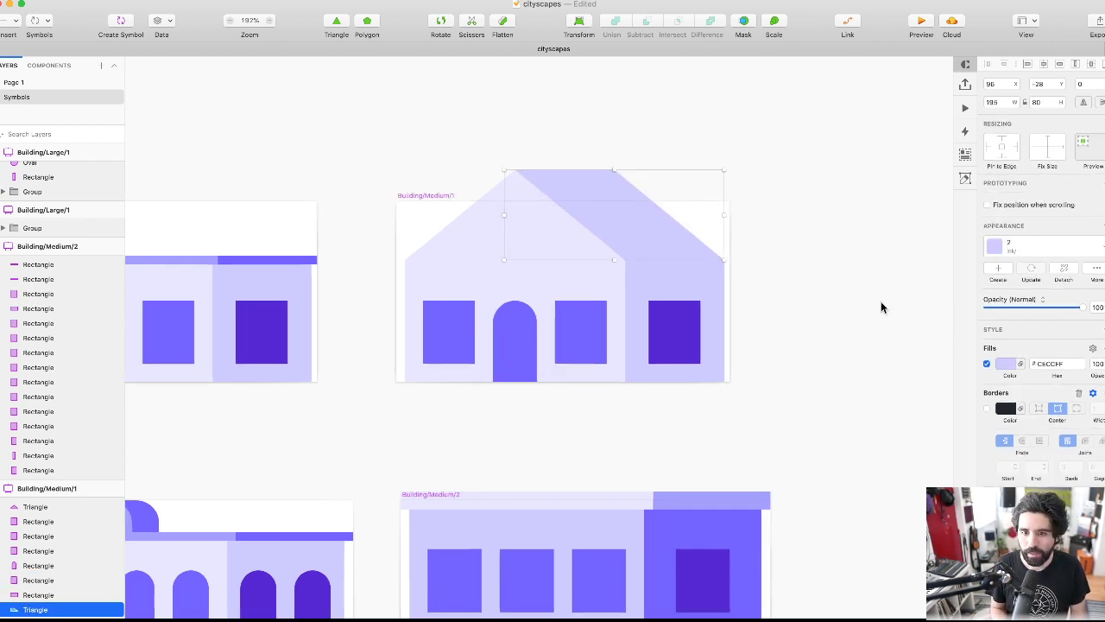
click(1041, 254)
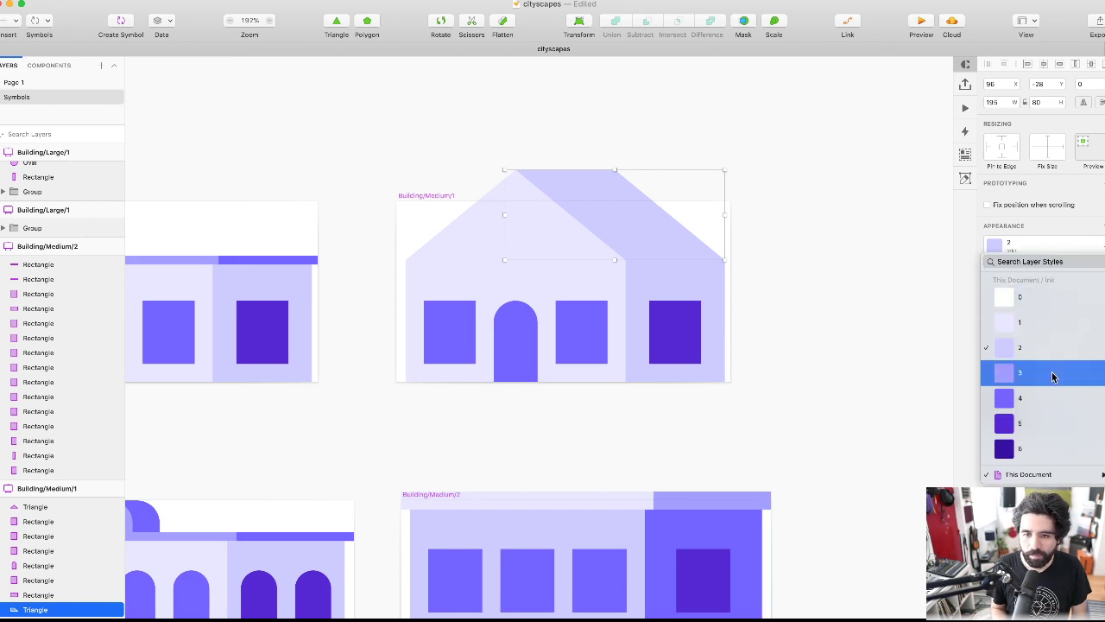
click(747, 312)
click(747, 308)
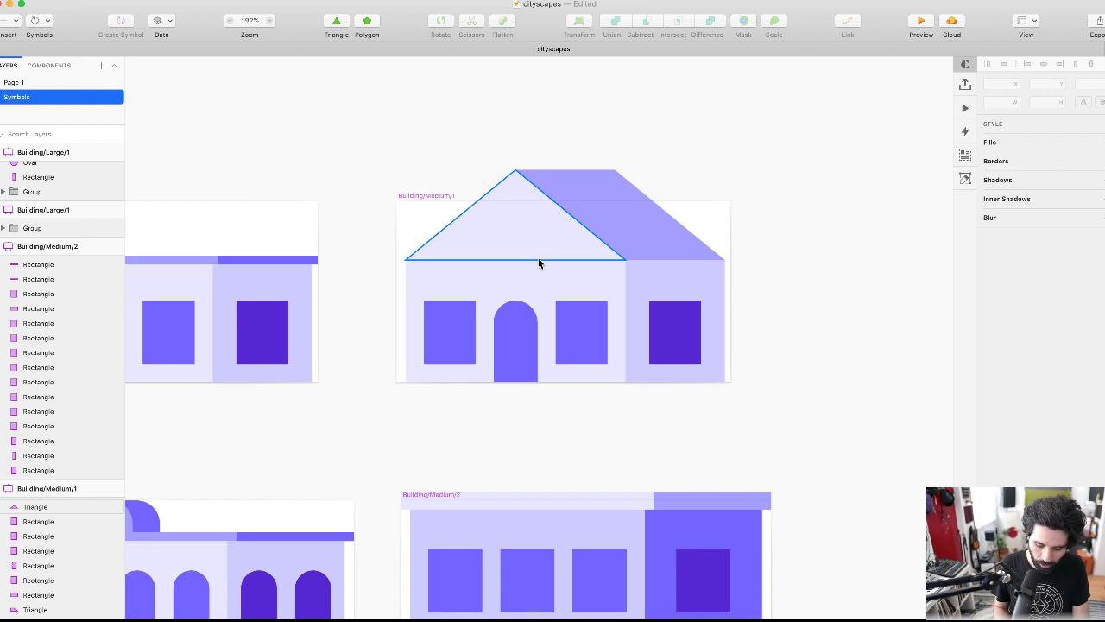
- Draw a 32 by 32 circle on the front gable above the door
key(o)
mouse_move(514, 249)
mouse_down()
mouse_move(521, 234)
mouse_move(537, 237)
mouse_move(533, 248)
mouse_up()
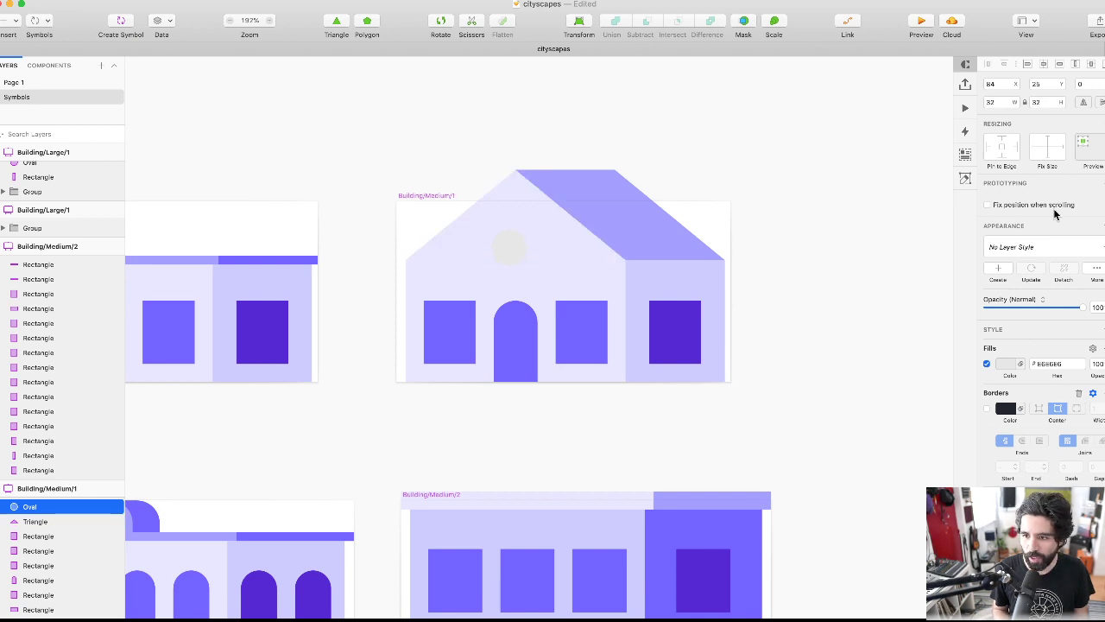
- Apply the Ink 4 layer style to the gable circle and center it horizontally on the front wall
click(1045, 247)
mouse_move(1030, 281)
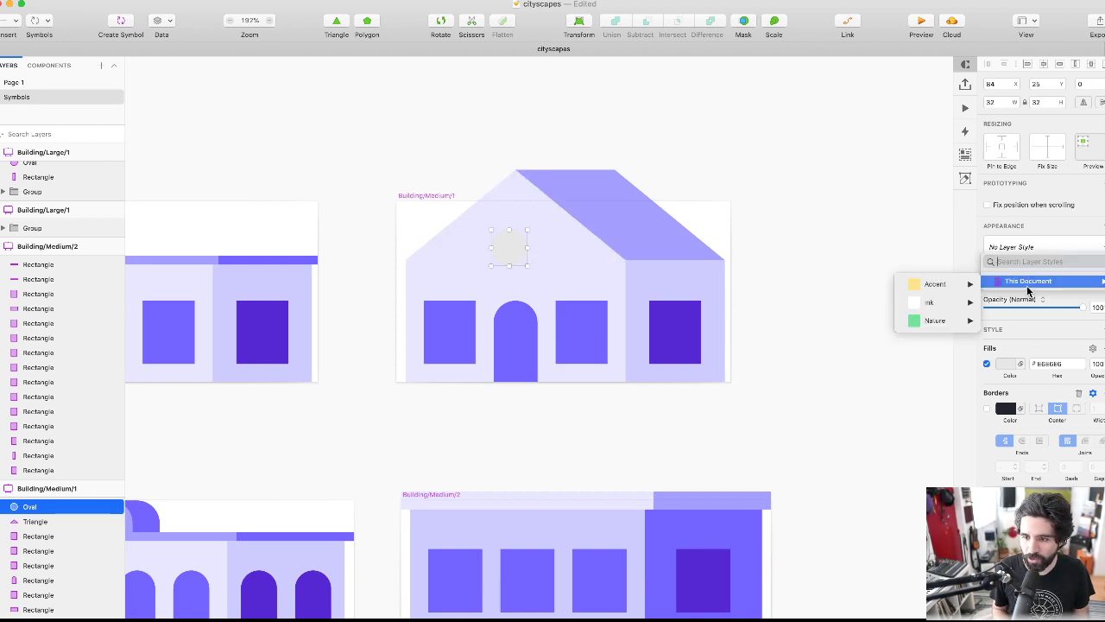
mouse_move(950, 306)
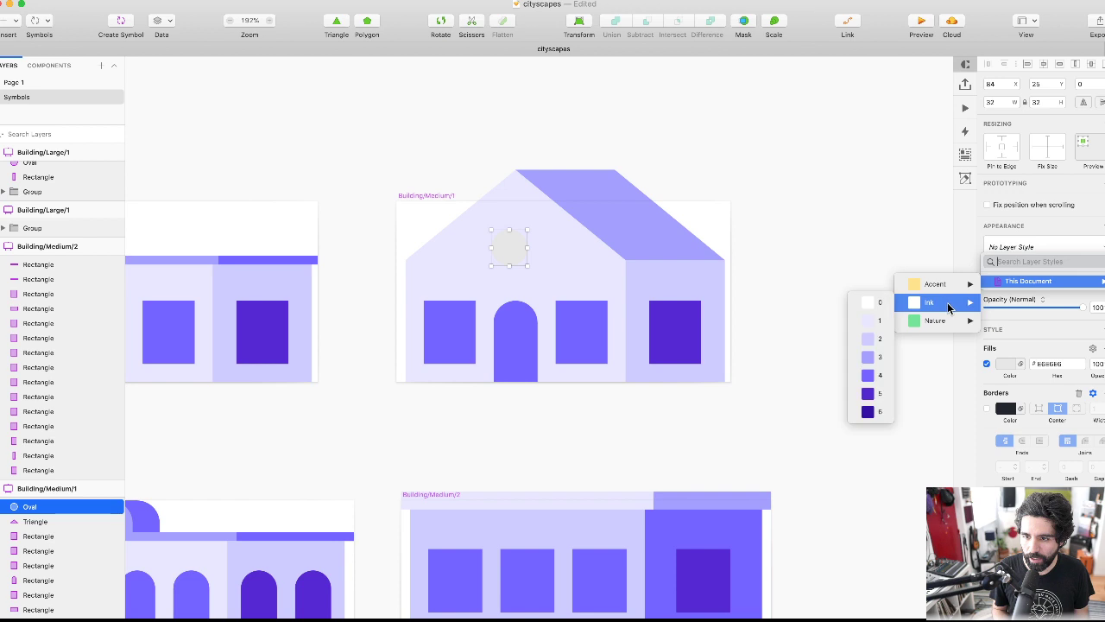
click(874, 394)
shift+click(536, 286)
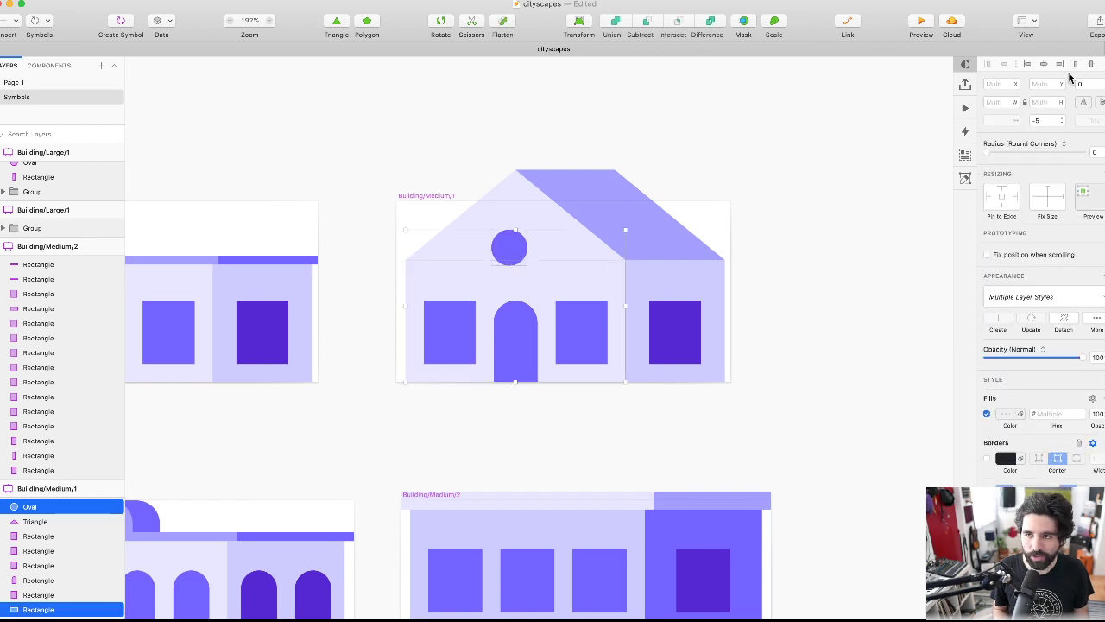
click(1042, 65)
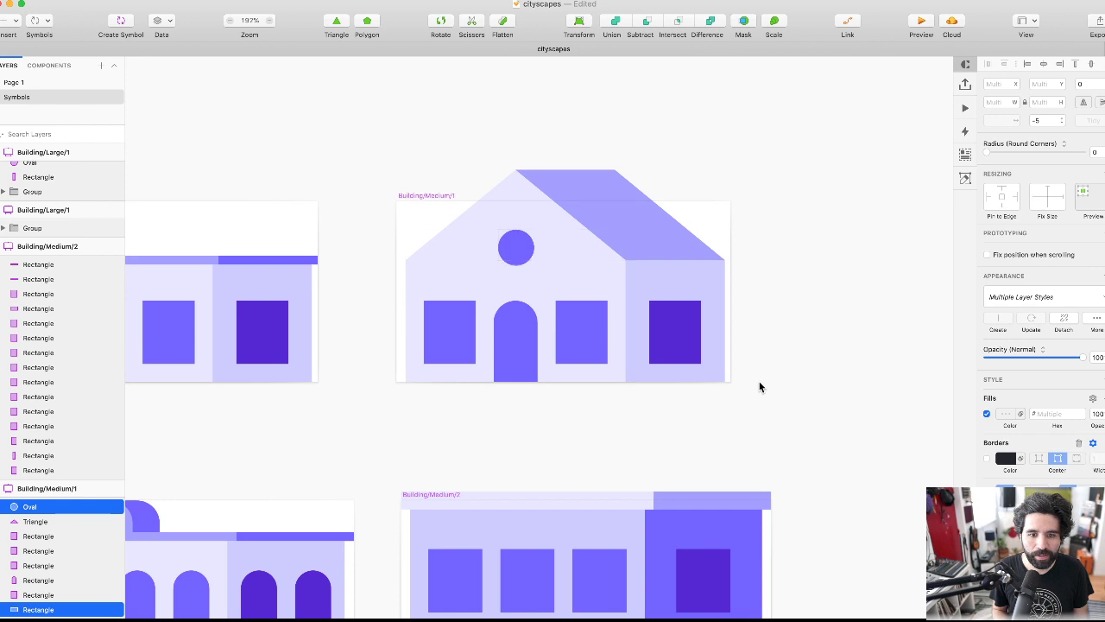
click(759, 386)
- Rename the flat-roofed single-storey symbol as Building/Small/1
scroll(575, 354, down, 5)
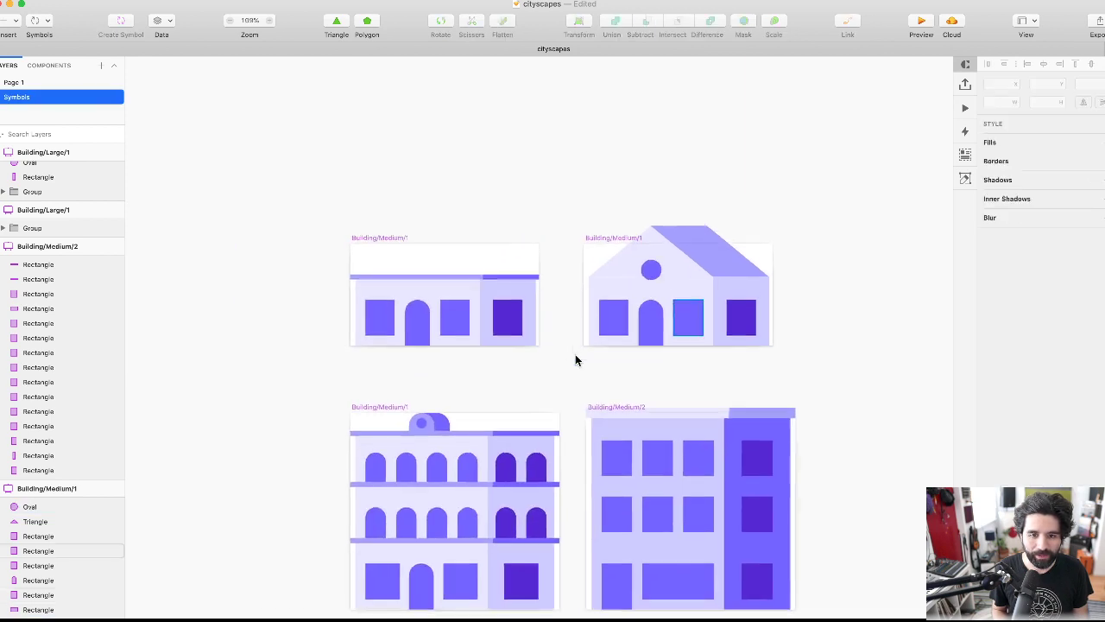
scroll(575, 354, down, 2)
scroll(774, 320, down, 3)
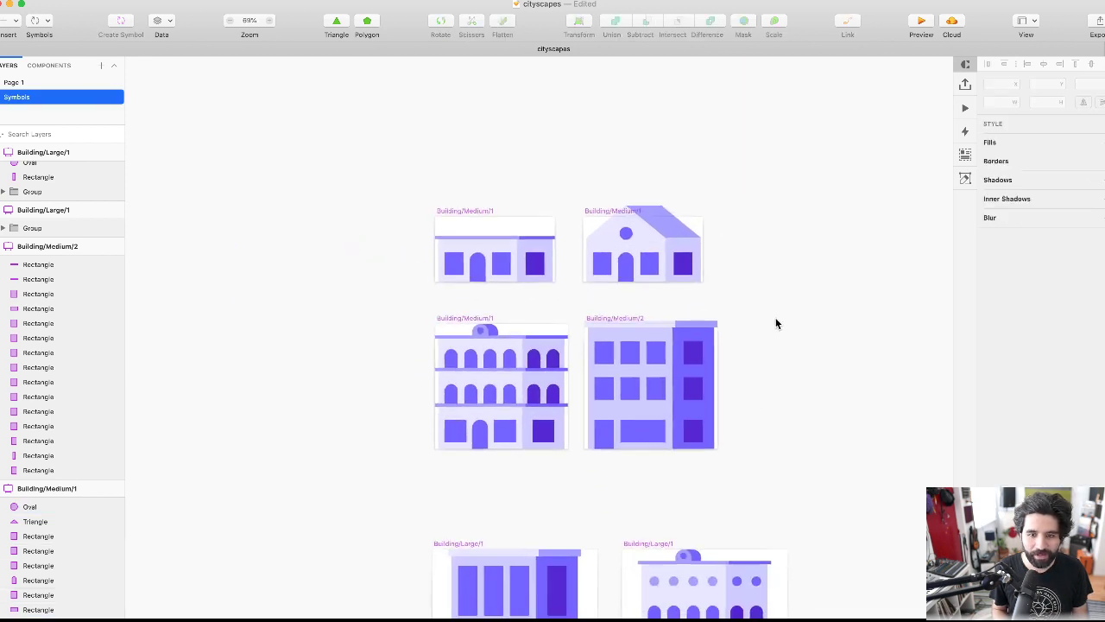
click(477, 211)
scroll(54, 524, down, 3)
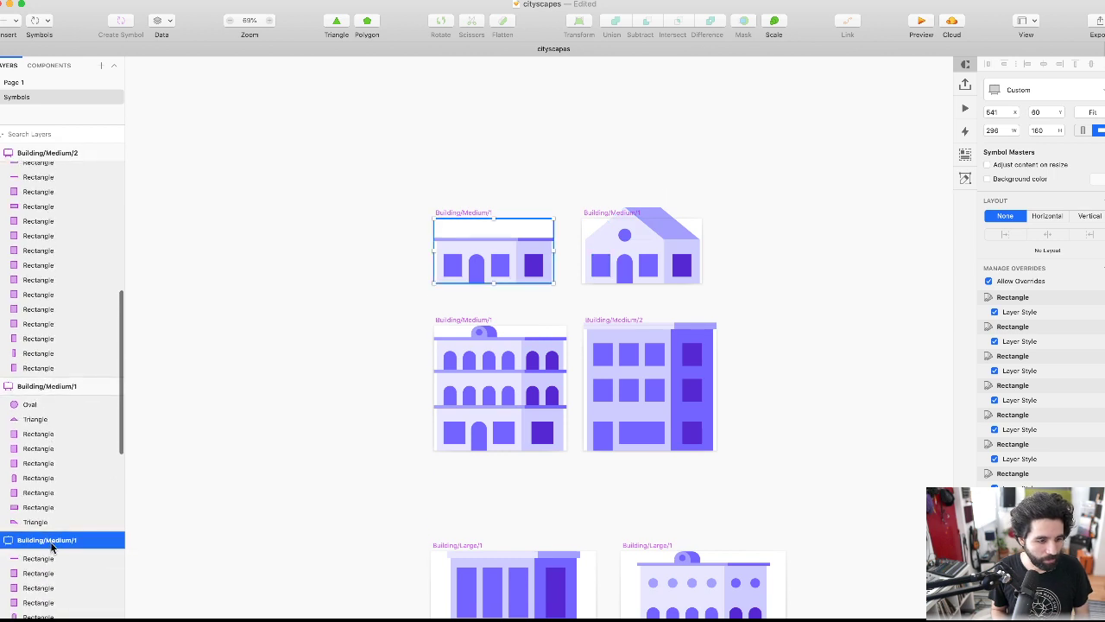
text(Small)
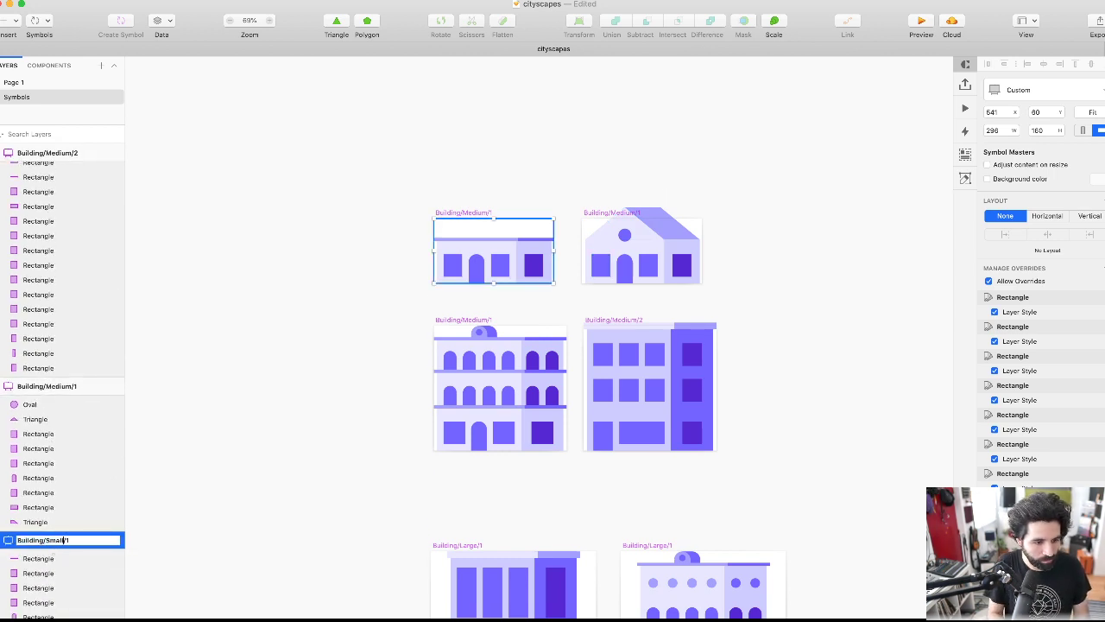
key(Return)
- Rename the gabled single-storey symbol as Building/Small/2
click(620, 216)
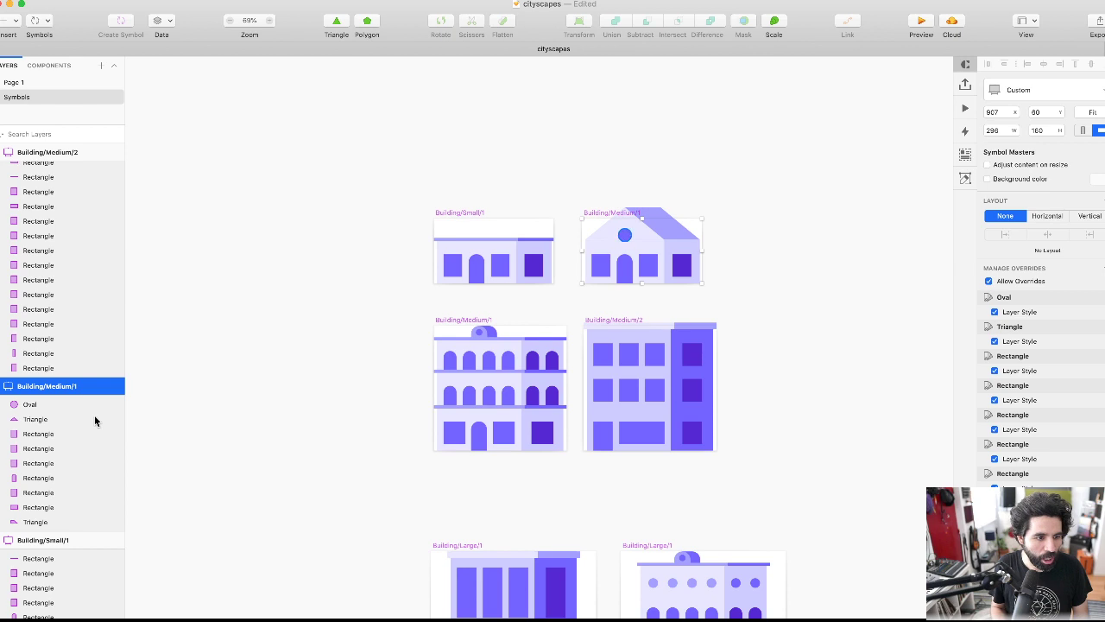
double_click(61, 386)
double_click(58, 388)
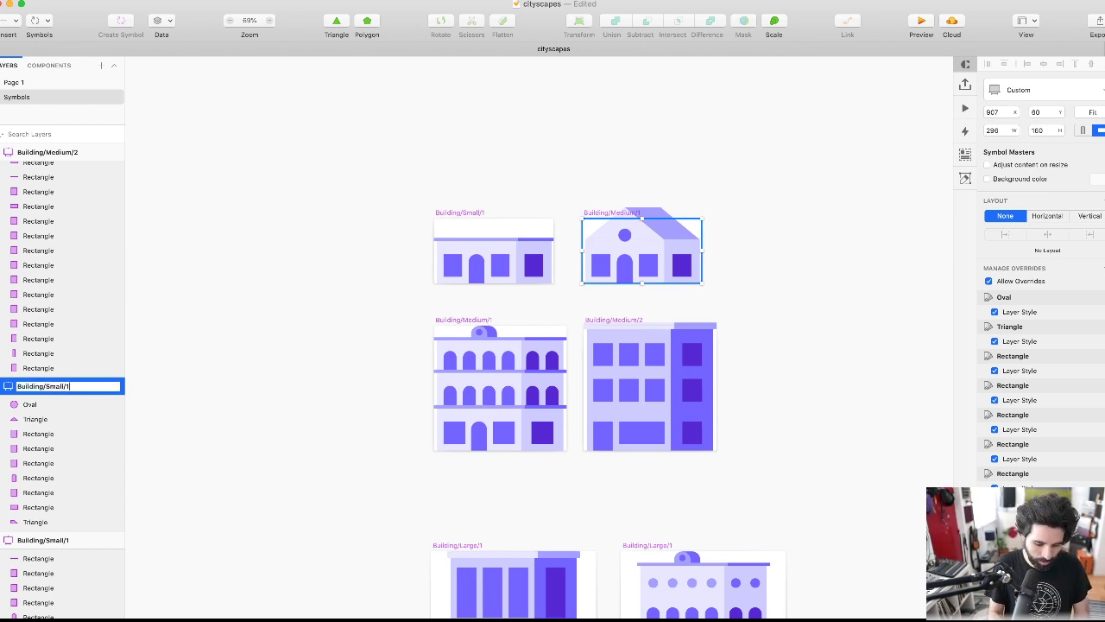
key(Return)
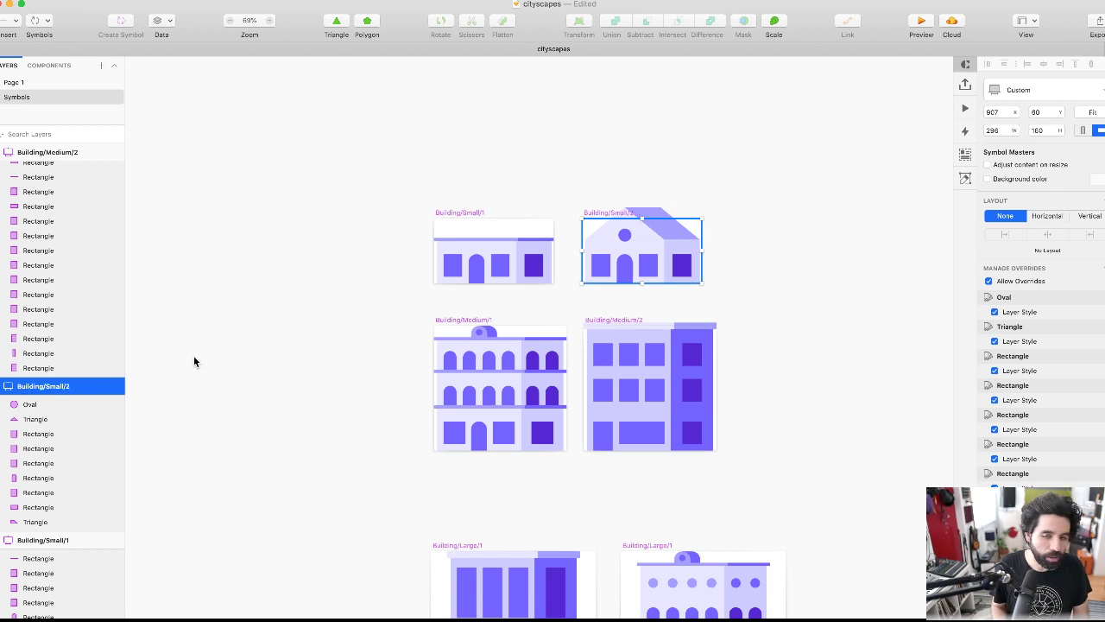
- Move both small building symbols up to Y 36, away from the medium ones
click(407, 216)
key(super+minus)
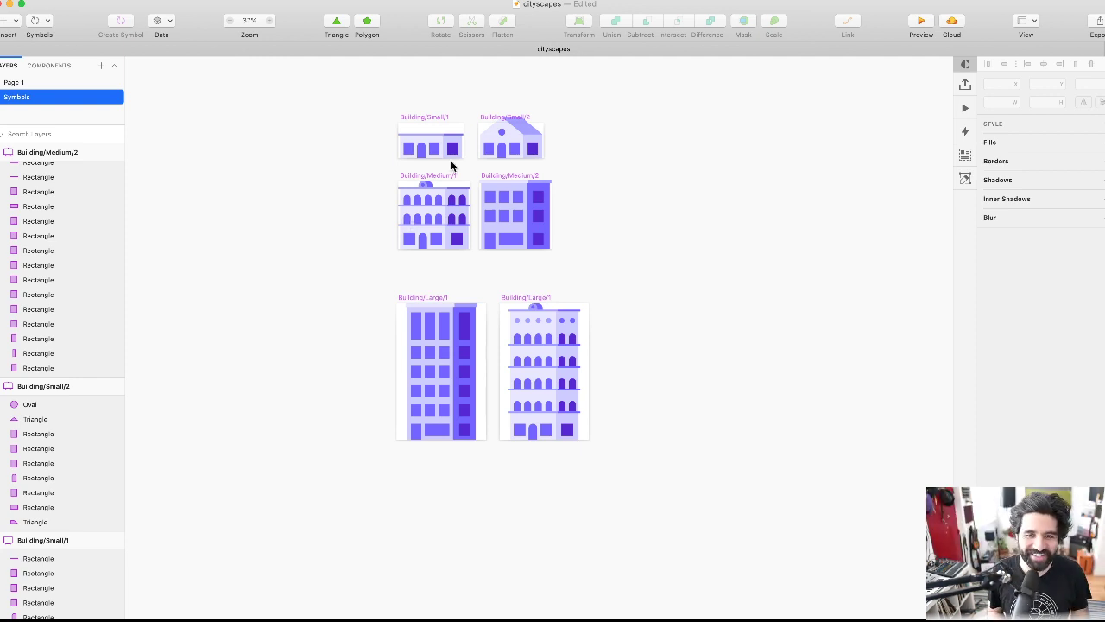
scroll(417, 135, up, 5)
mouse_move(365, 68)
mouse_down()
mouse_move(688, 146)
mouse_move(740, 199)
mouse_up()
key(shift+Up)
key(shift+Up)
scroll(740, 200, down, 3)
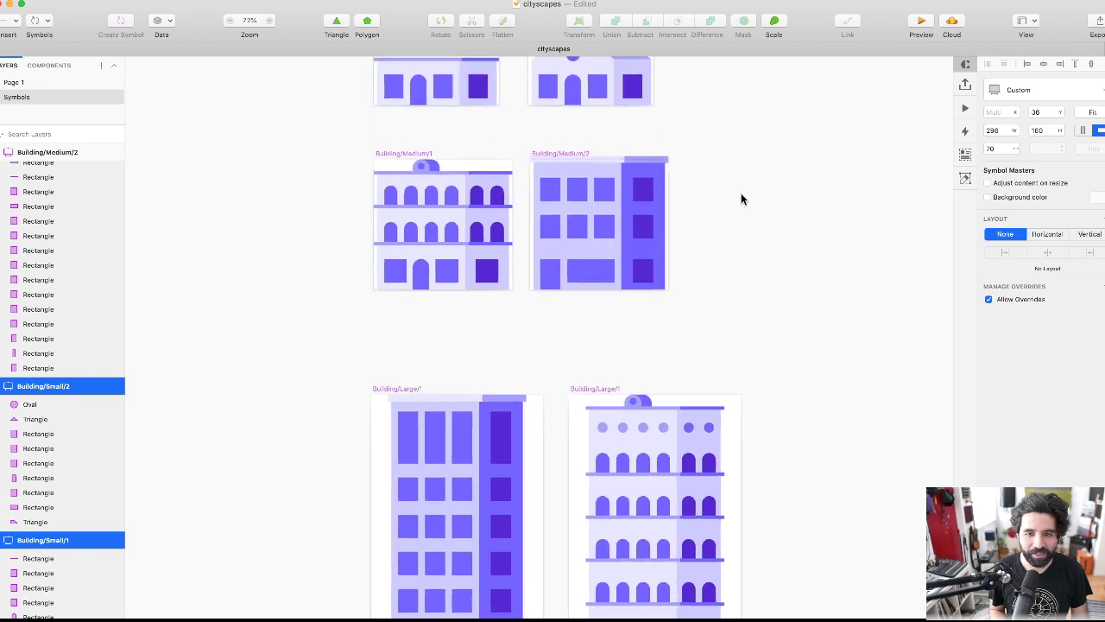
- Move the small and medium building symbols down together, closer to the large ones
scroll(740, 200, down, 5)
drag(548, 148, 769, 316)
key(shift+Down)
key(shift+Down)
key(shift+Down)
key(shift+Down)
key(shift+Down)
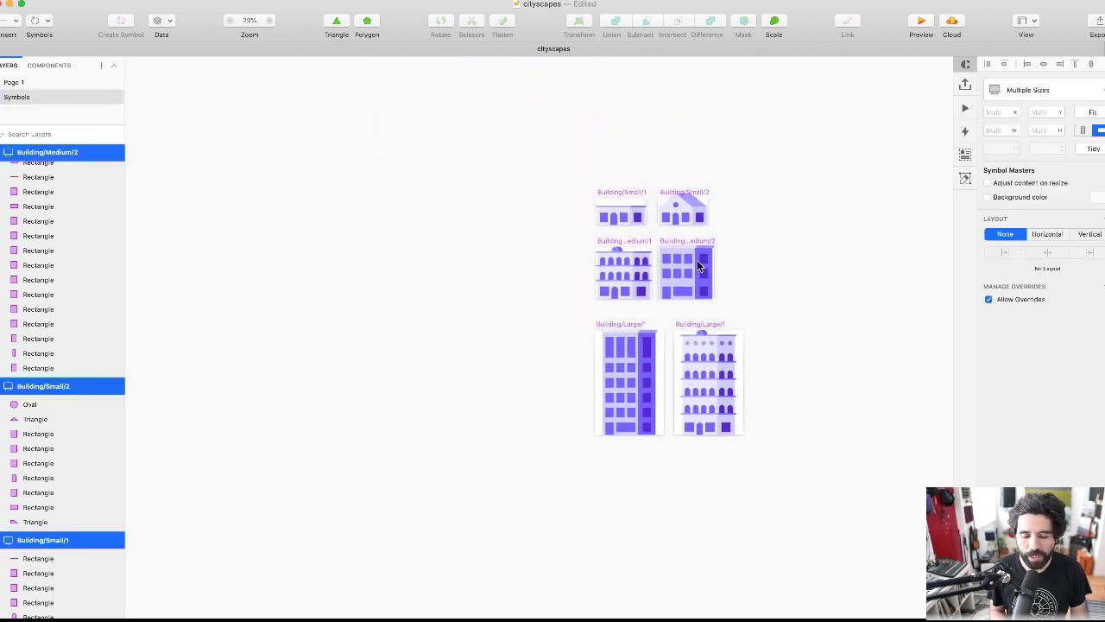
scroll(693, 259, up, 3)
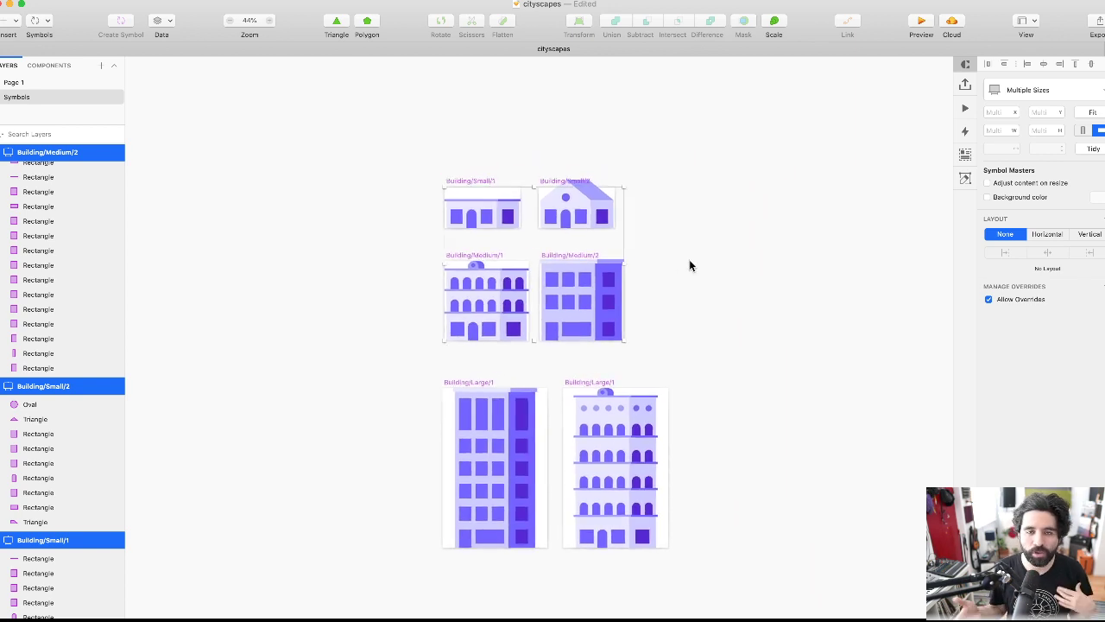
click(670, 267)
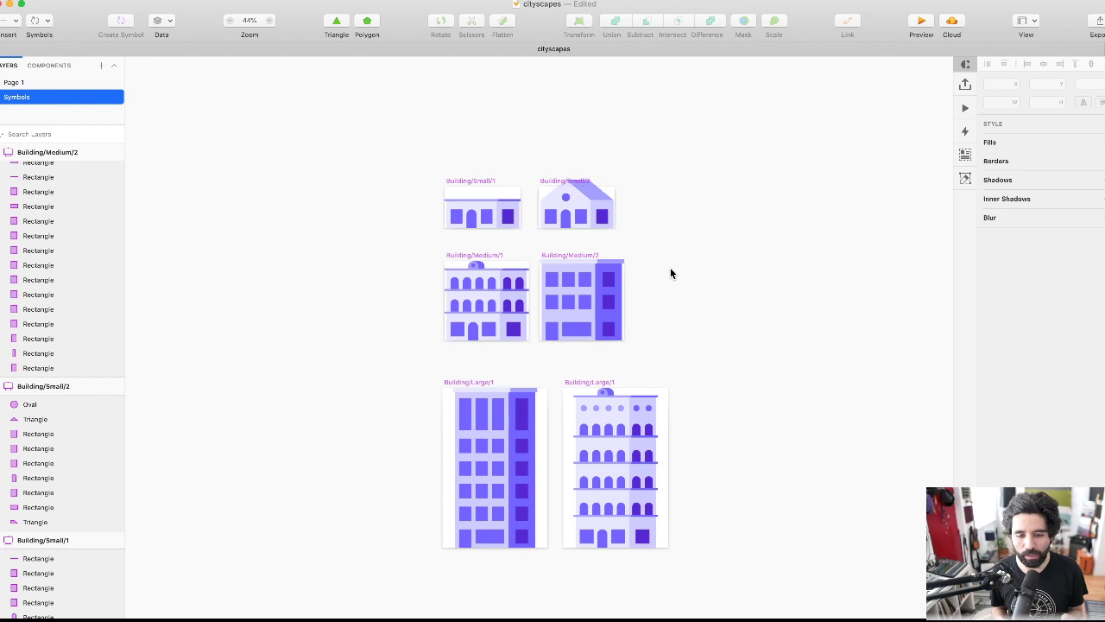
- In Building/Small/1, apply the Ink 2 style to the front wall and Ink 4 to the side wall
scroll(537, 192, up, 3)
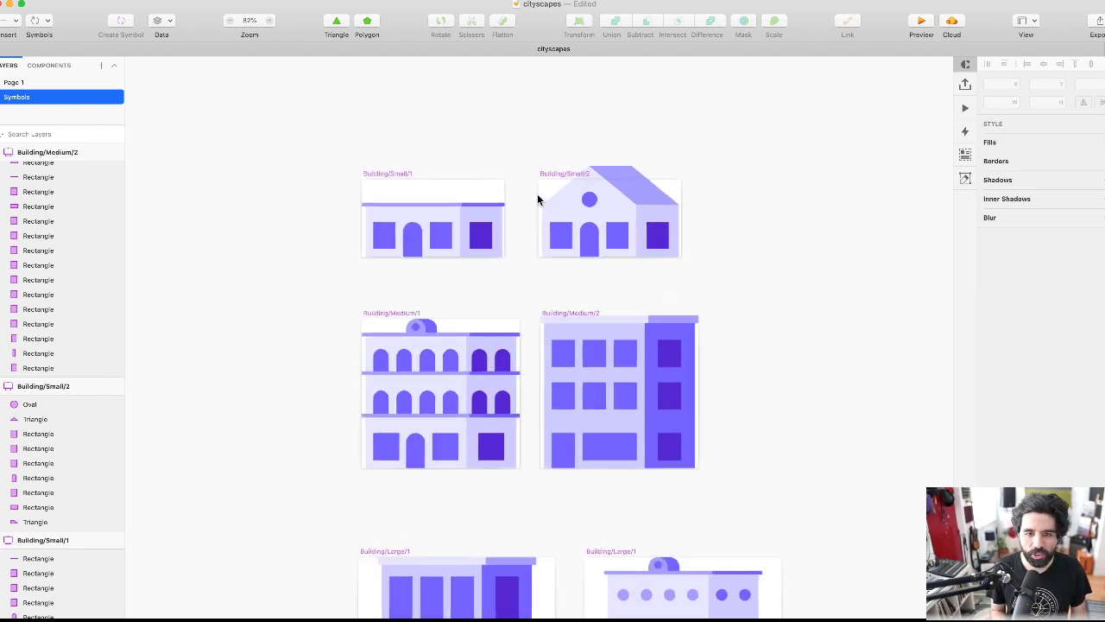
click(443, 216)
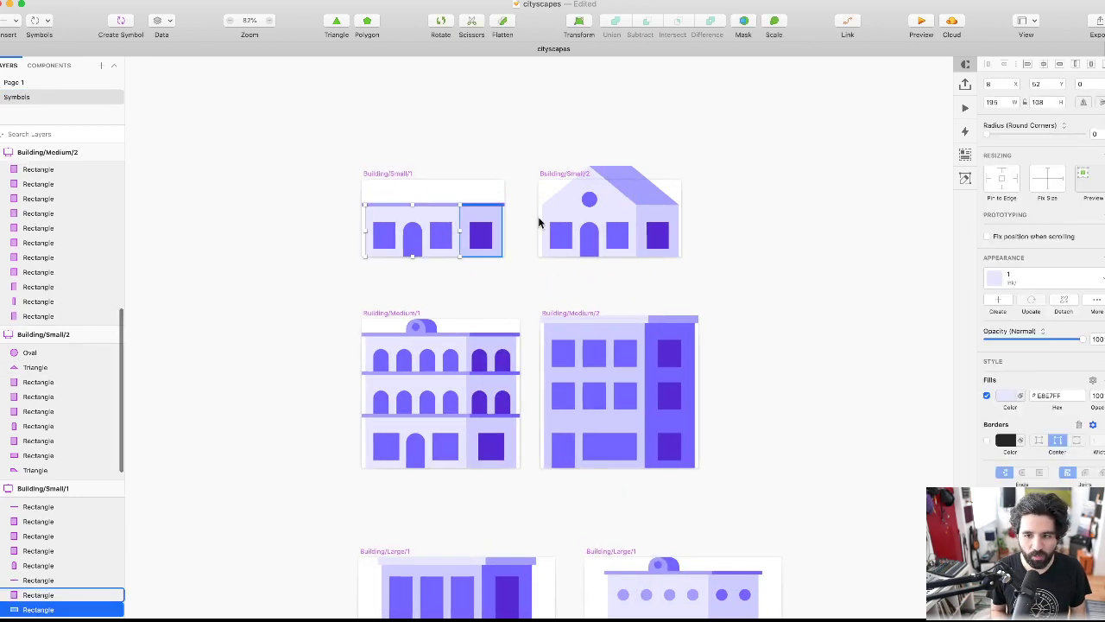
click(1029, 274)
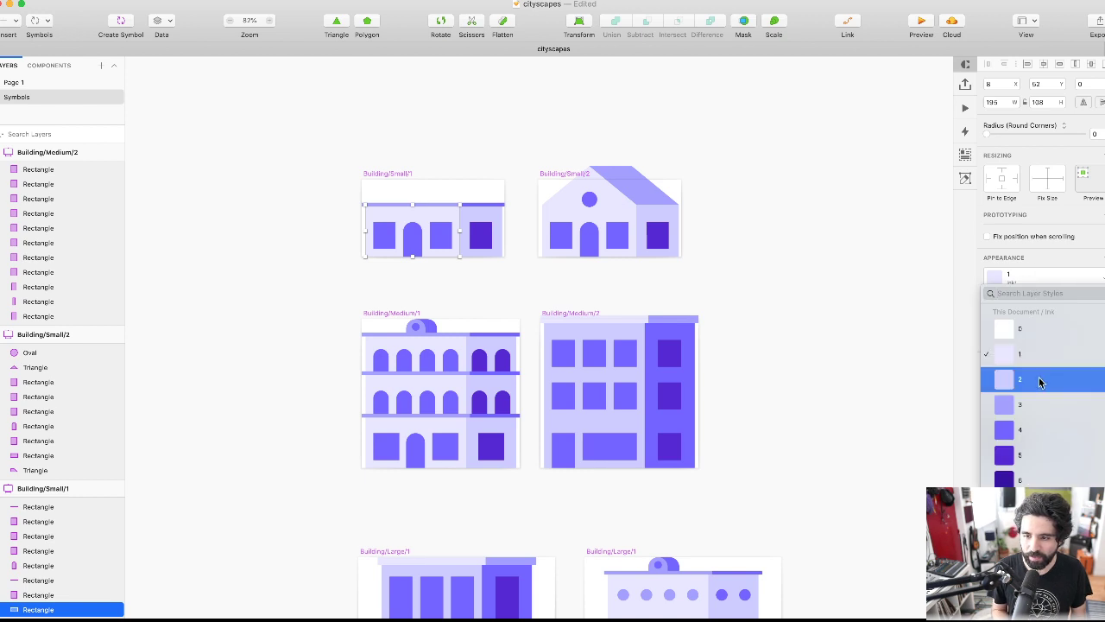
click(1039, 380)
click(472, 224)
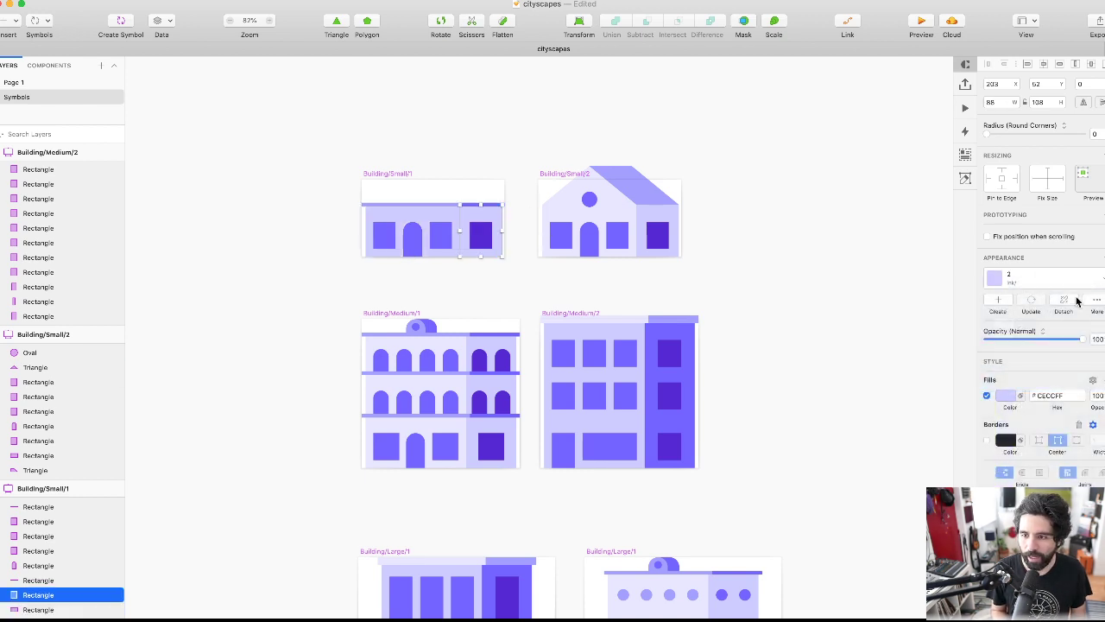
click(1041, 277)
click(1056, 423)
- Apply the Ink 1 style to the front roof strip of Building/Small/1
click(402, 204)
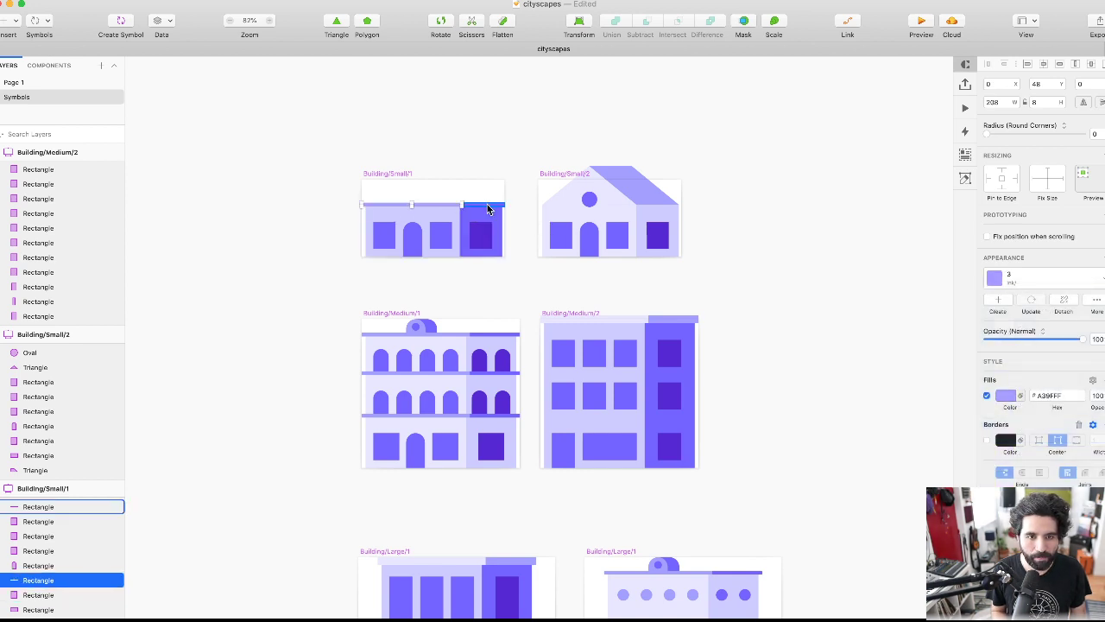
scroll(486, 206, up, 5)
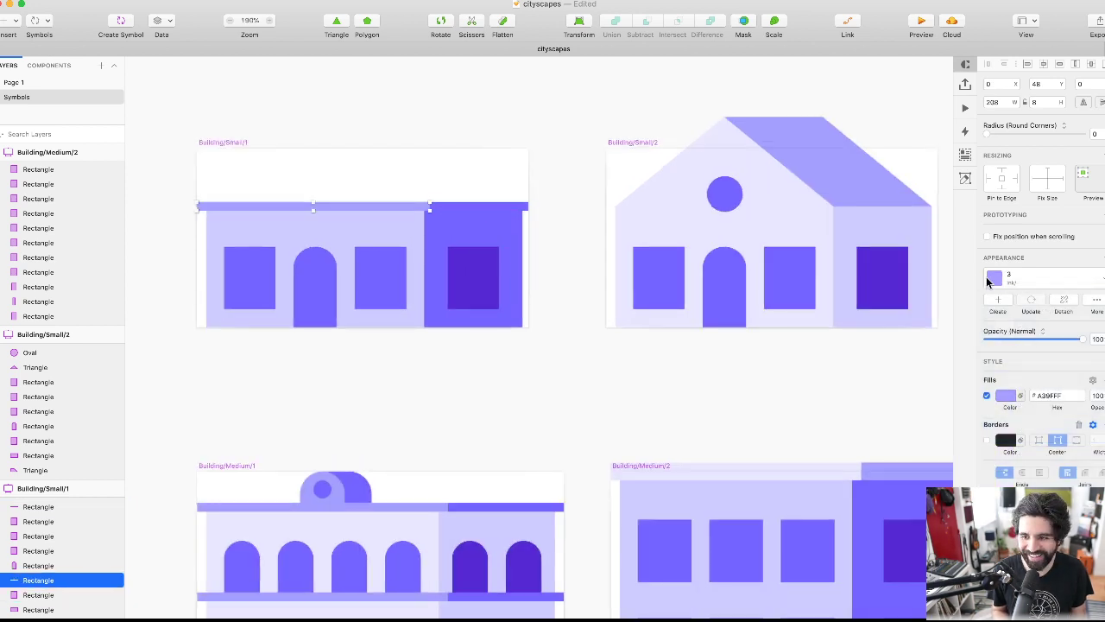
click(1019, 284)
scroll(1027, 380, down, 2)
click(1028, 380)
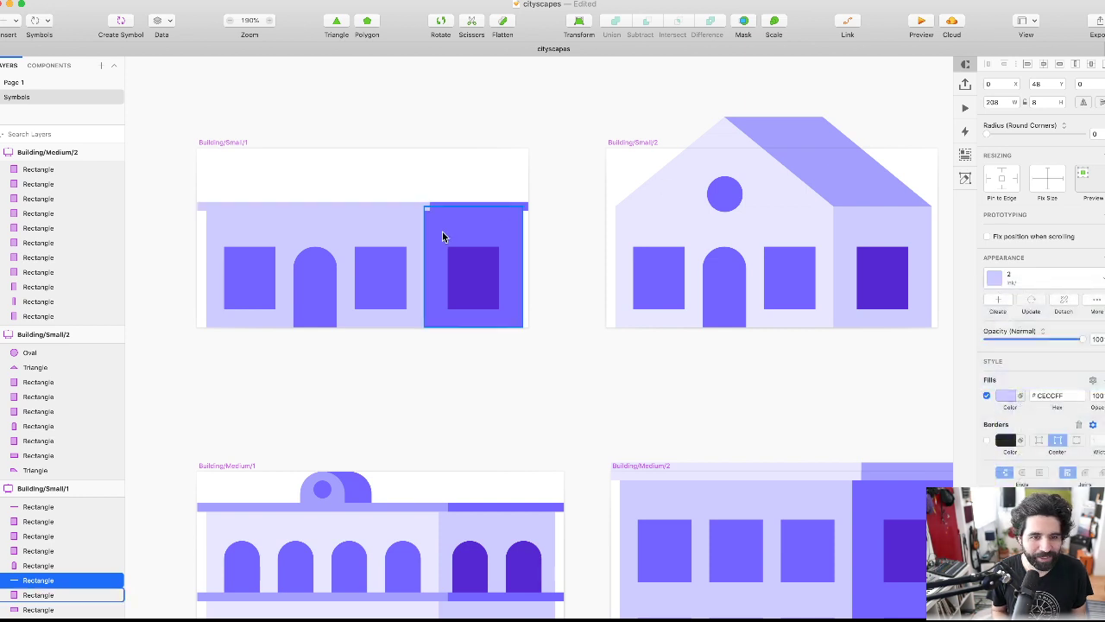
click(1075, 278)
click(1054, 352)
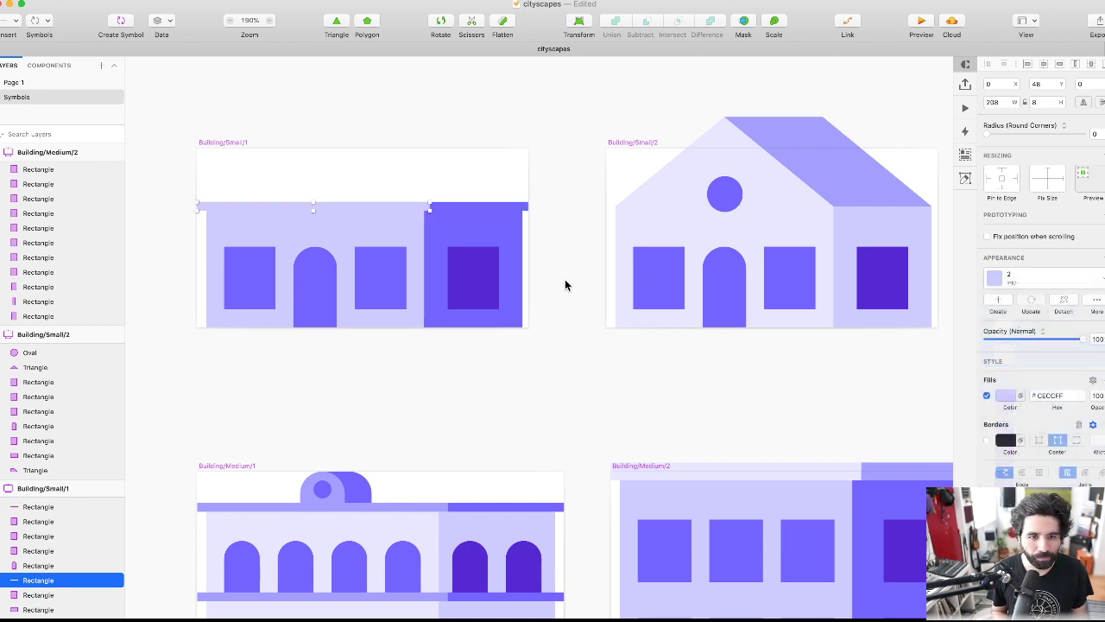
- Apply the Ink 2 style to the roof strip above the side wall of Building/Small/1
click(478, 206)
click(1037, 274)
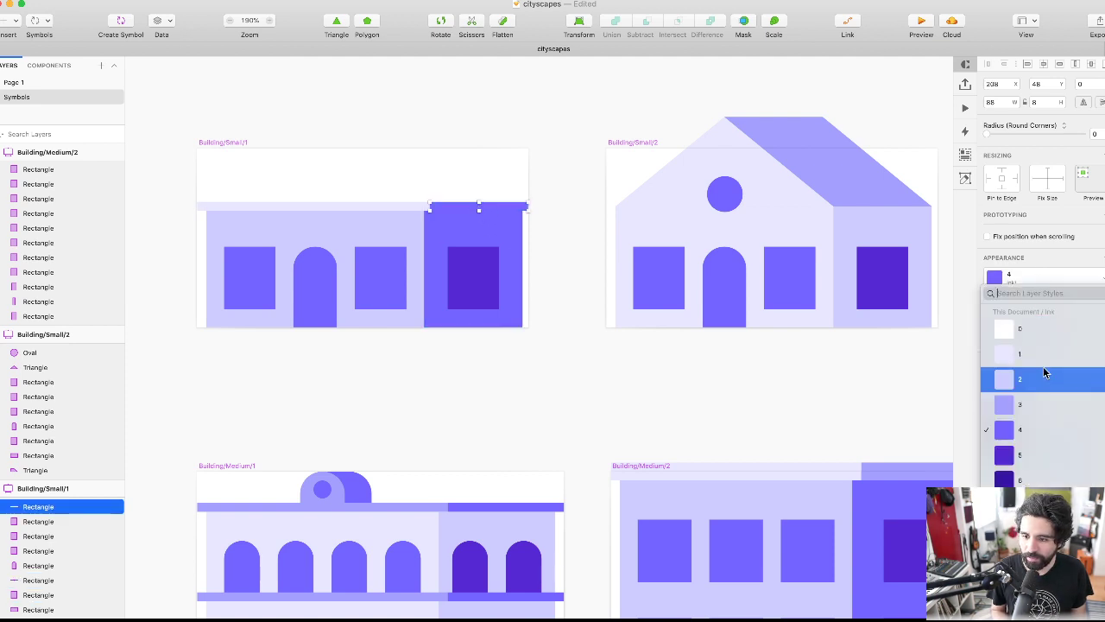
click(1040, 379)
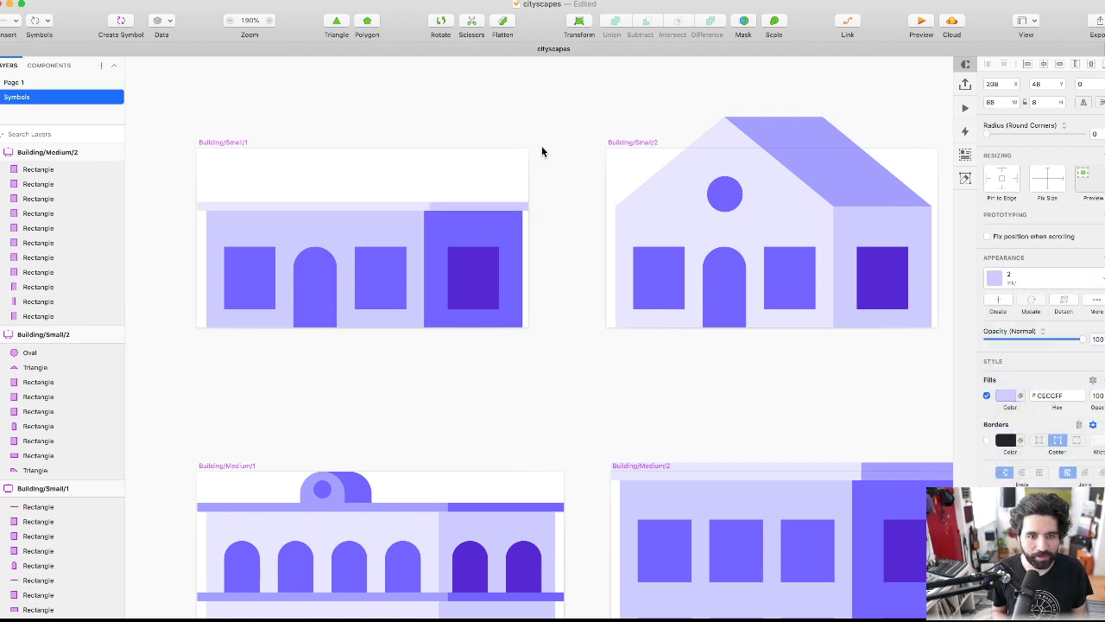
click(542, 146)
- Look over the small, medium and large building symbols together to compare their proportions and colours
scroll(542, 146, down, 5)
scroll(542, 151, left, 2)
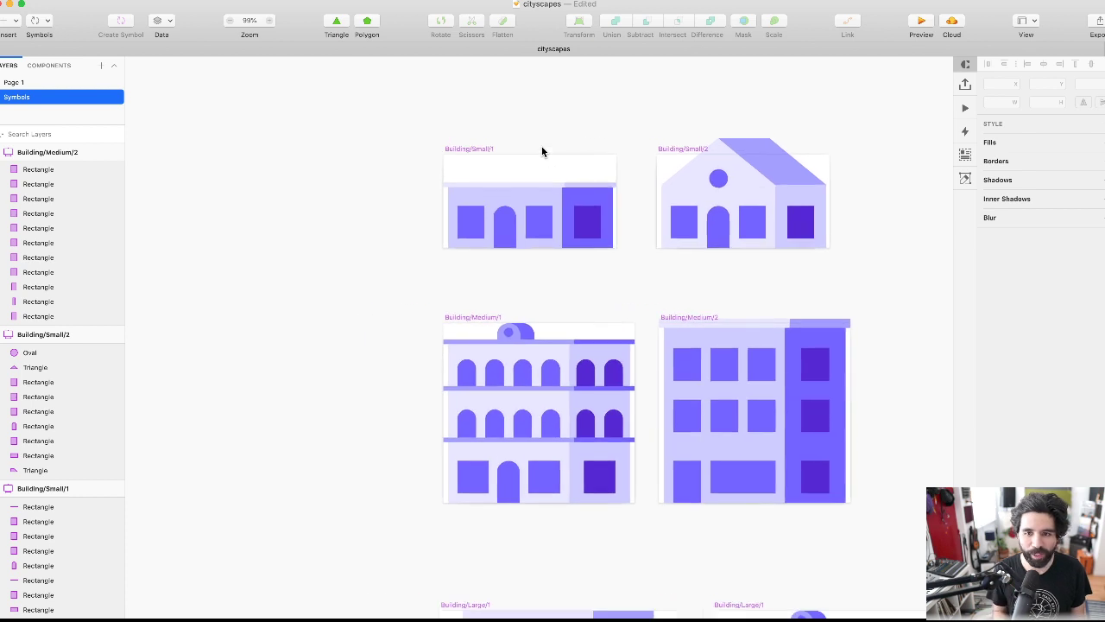
scroll(535, 151, down, 3)
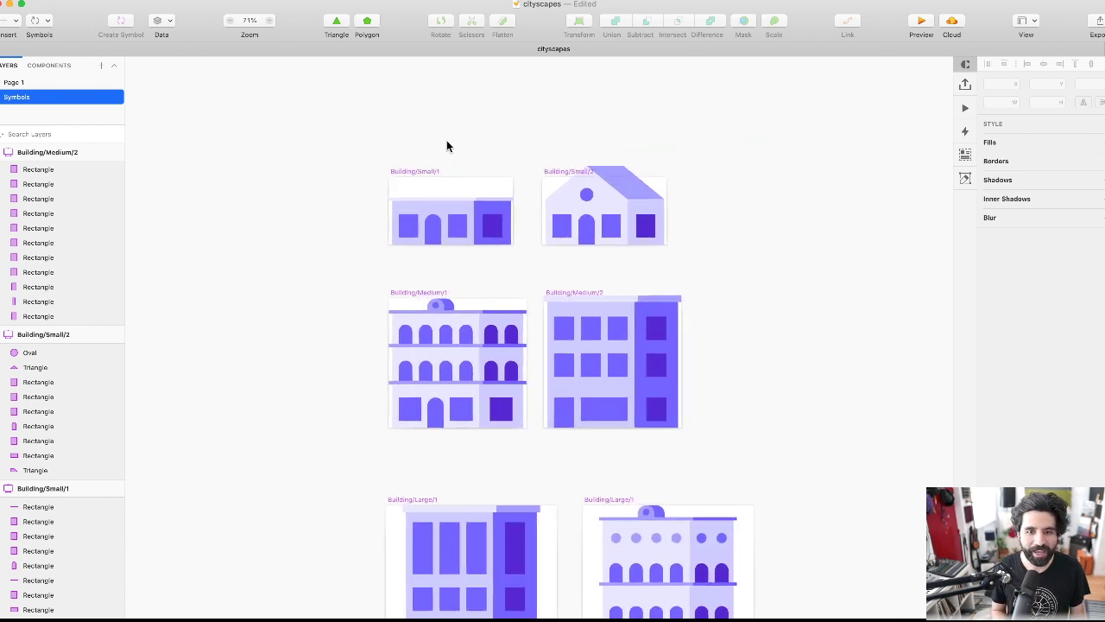
scroll(447, 145, down, 3)
scroll(447, 145, right, 2)
scroll(446, 145, down, 3)
scroll(242, 164, up, 2)
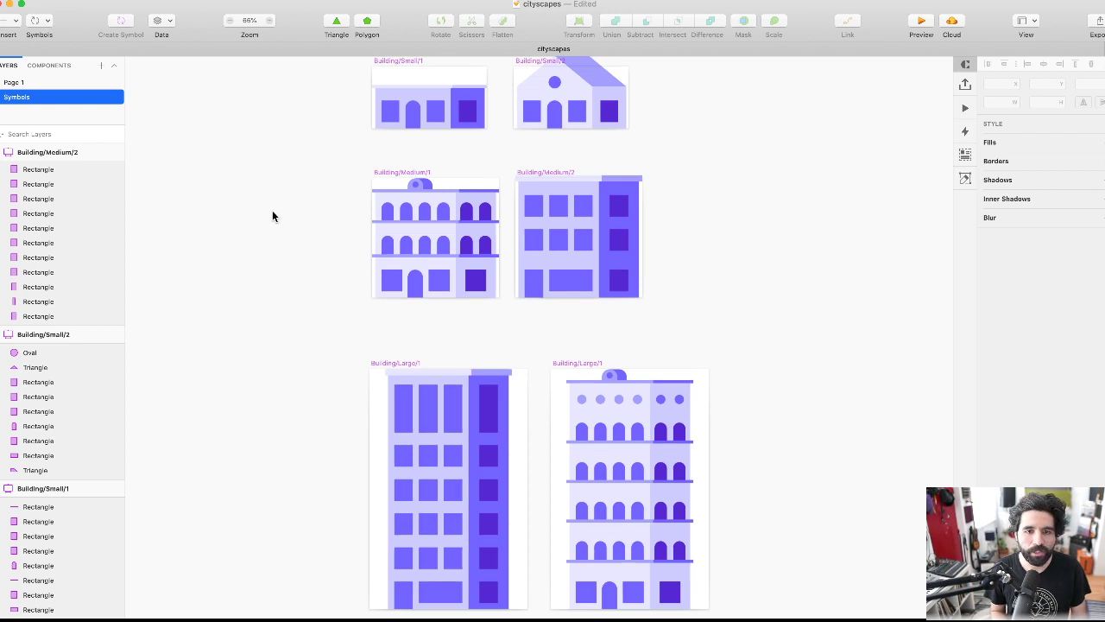
scroll(273, 214, down, 3)
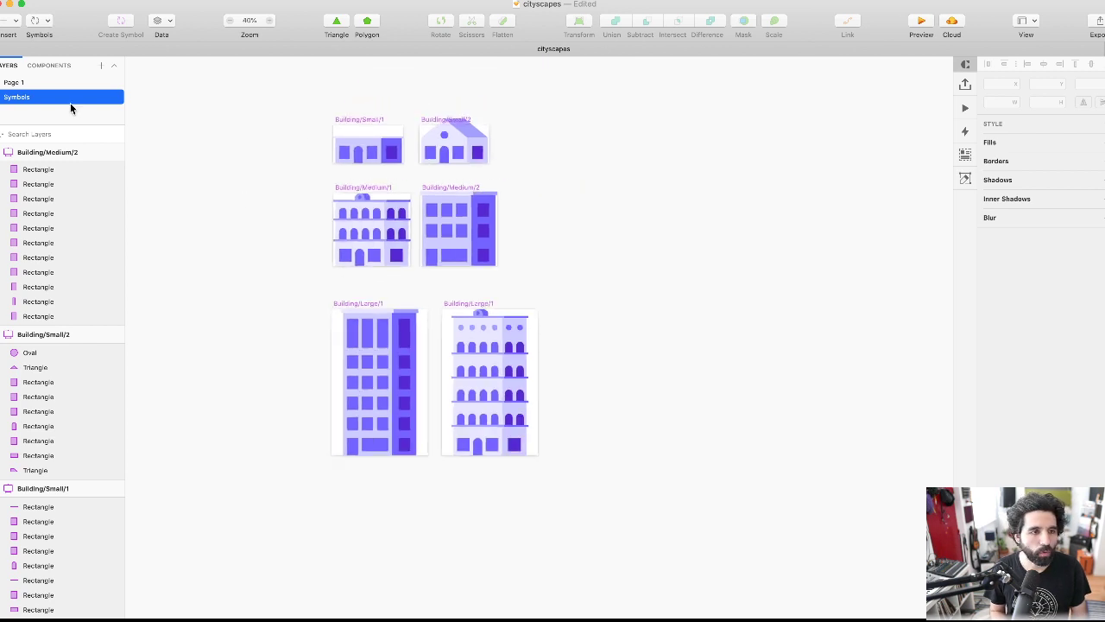
- On Page 1, delete the reference photo beside the medium building in the cityscape-intro artboard
click(35, 82)
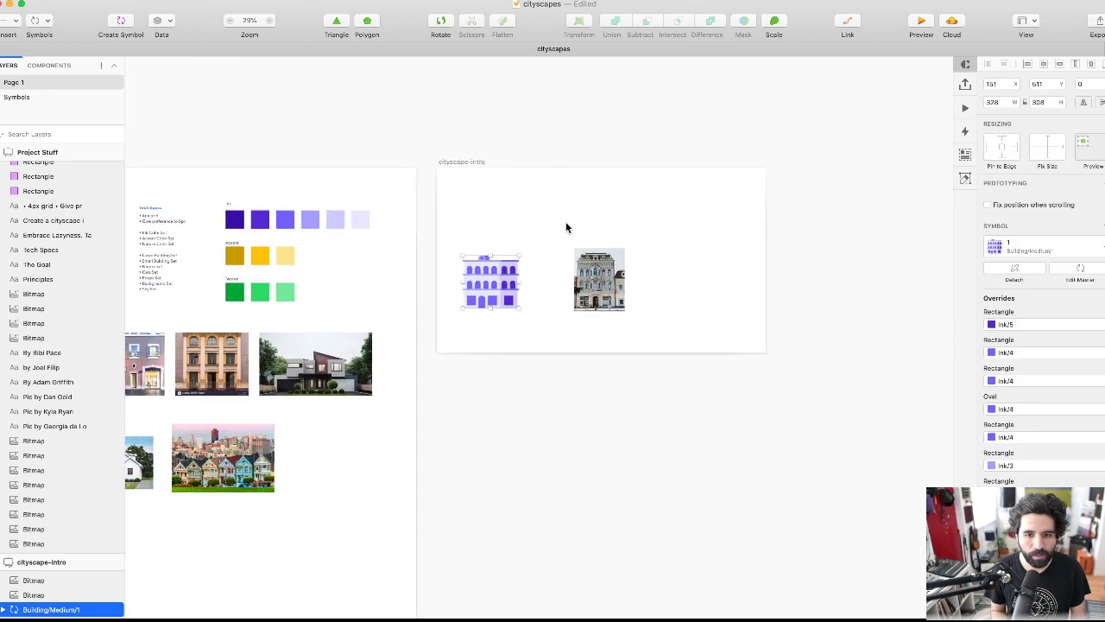
click(599, 279)
key(BackSpace)
scroll(495, 268, up, 3)
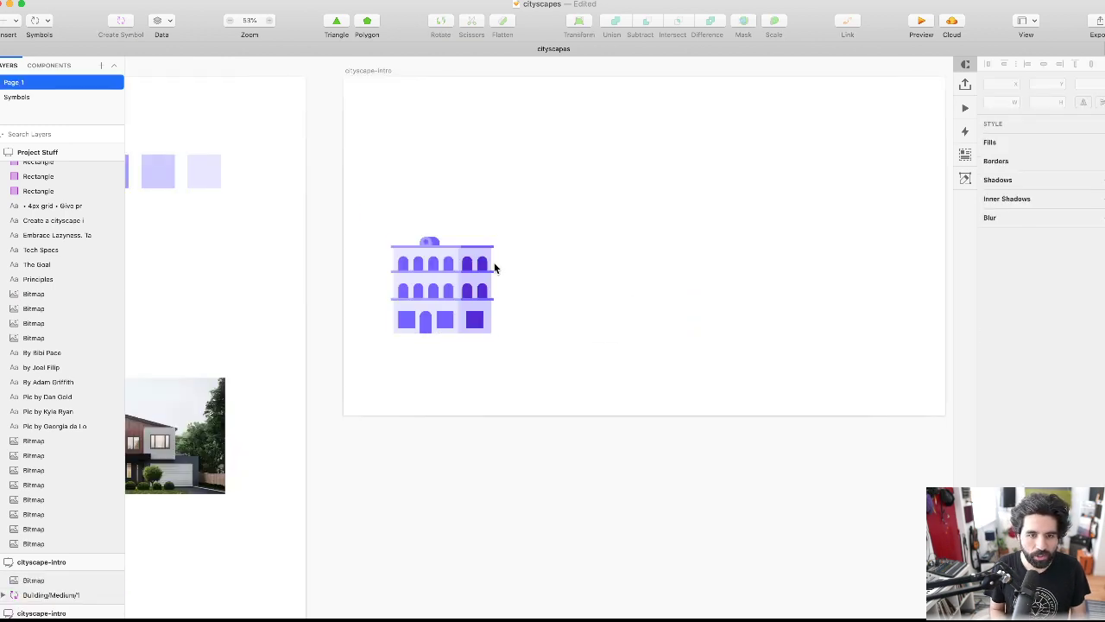
click(494, 268)
right_click(466, 226)
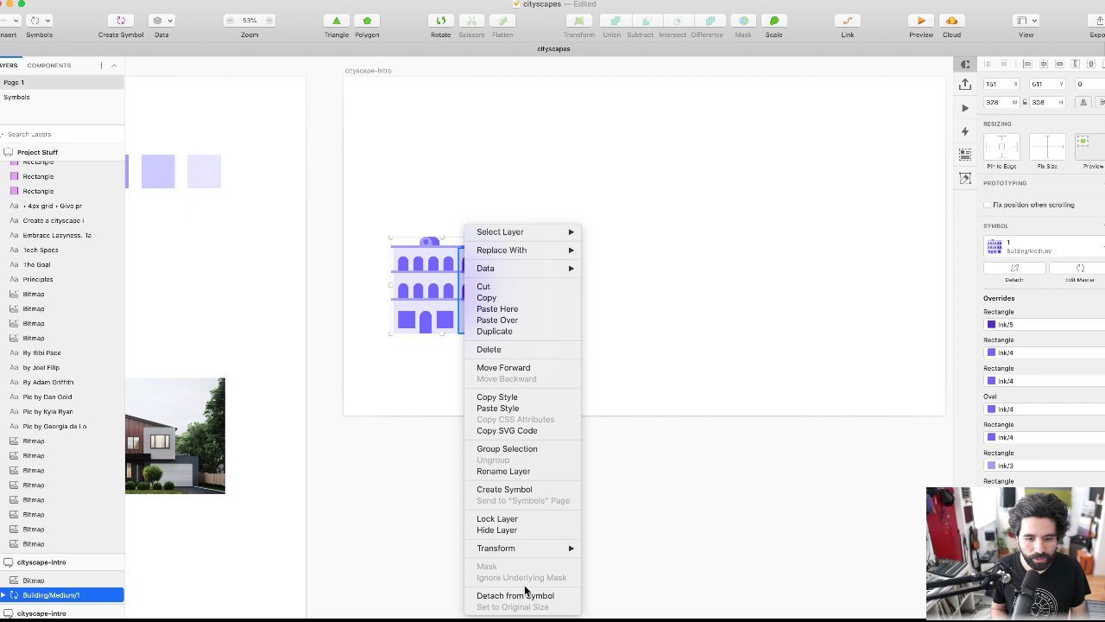
click(731, 254)
- Place the medium building at the bottom edge of the cityscape-intro artboard and duplicate it into a row of five
drag(425, 290, 534, 393)
key(super+d)
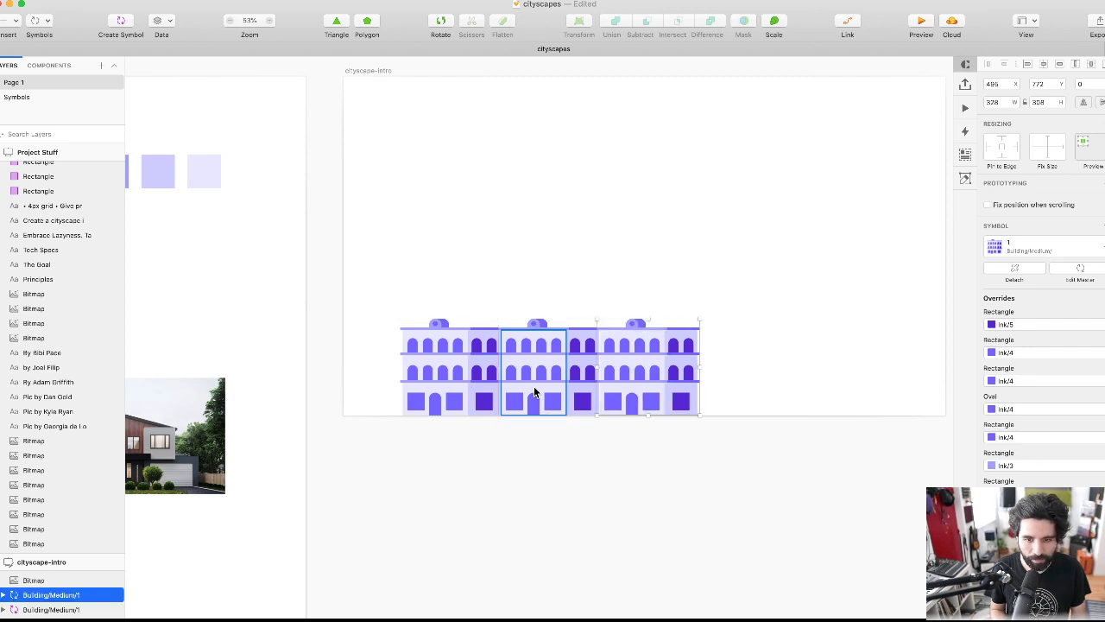
key(super+d)
key(super+d)
- Swap the second building in the cityscape-intro row to the Building/Medium/2 symbol
click(533, 386)
click(1070, 248)
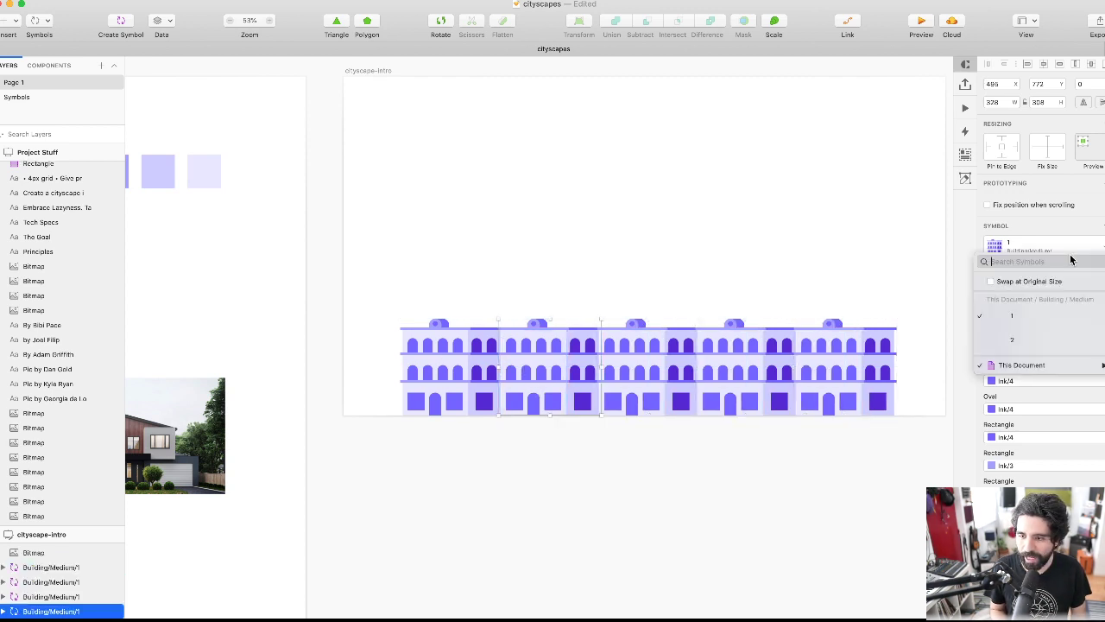
click(1001, 339)
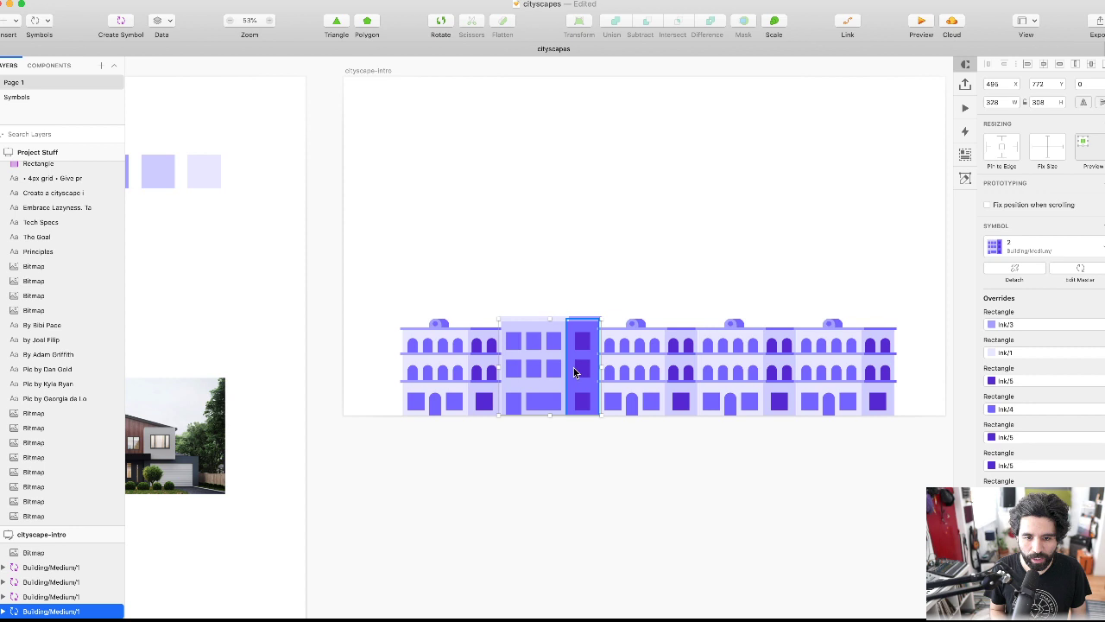
right_click(573, 354)
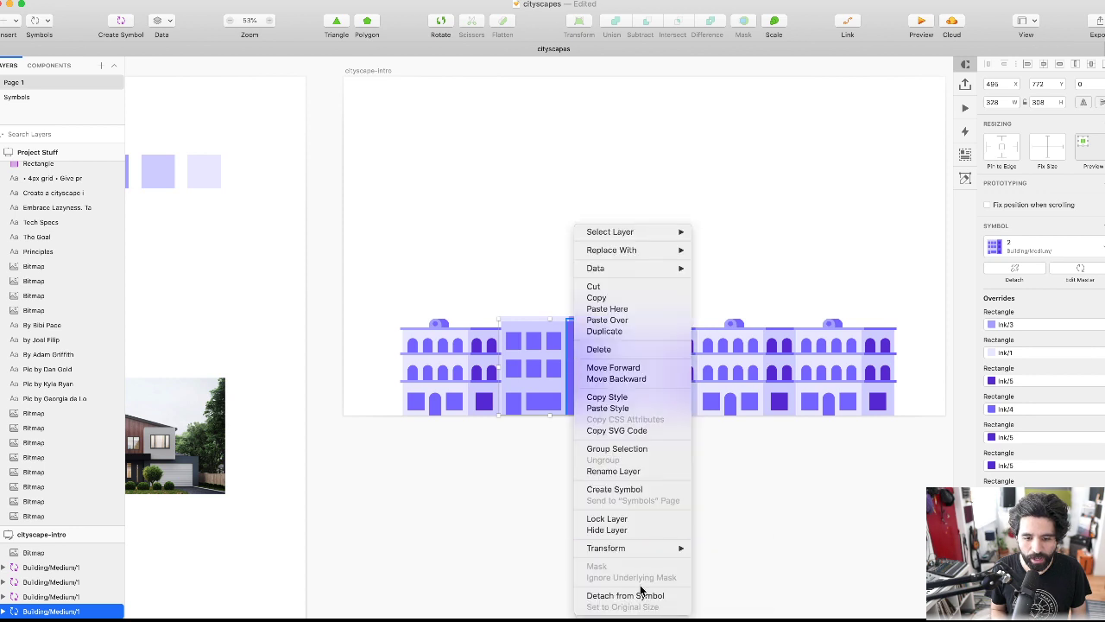
click(800, 459)
- Swap the third building in the row to the Building/Large/1 symbol
click(660, 351)
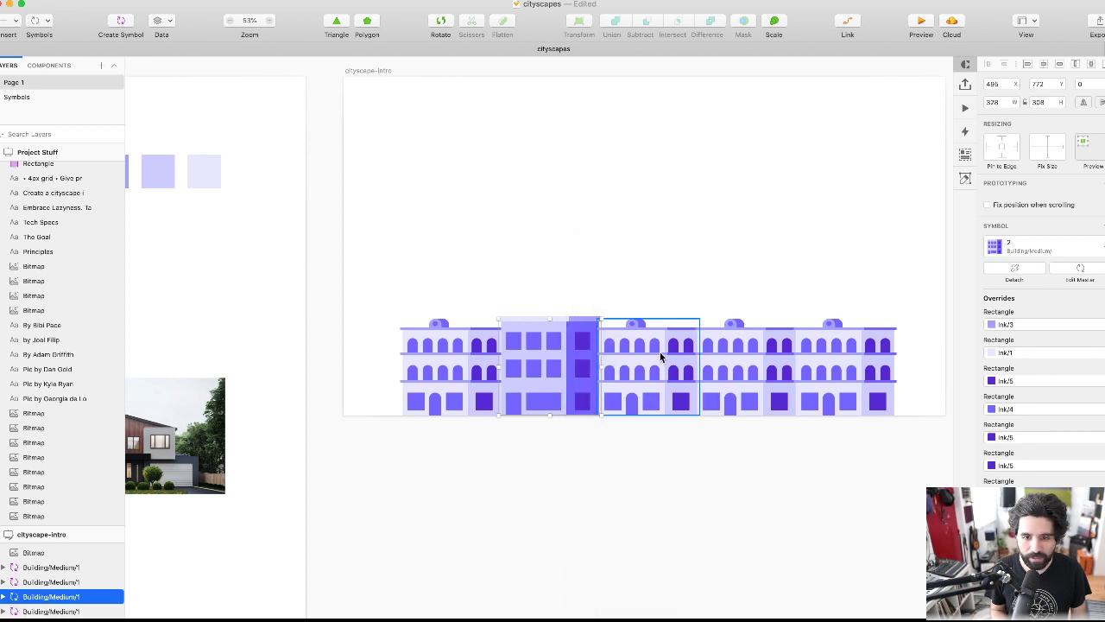
click(1071, 250)
mouse_move(1044, 364)
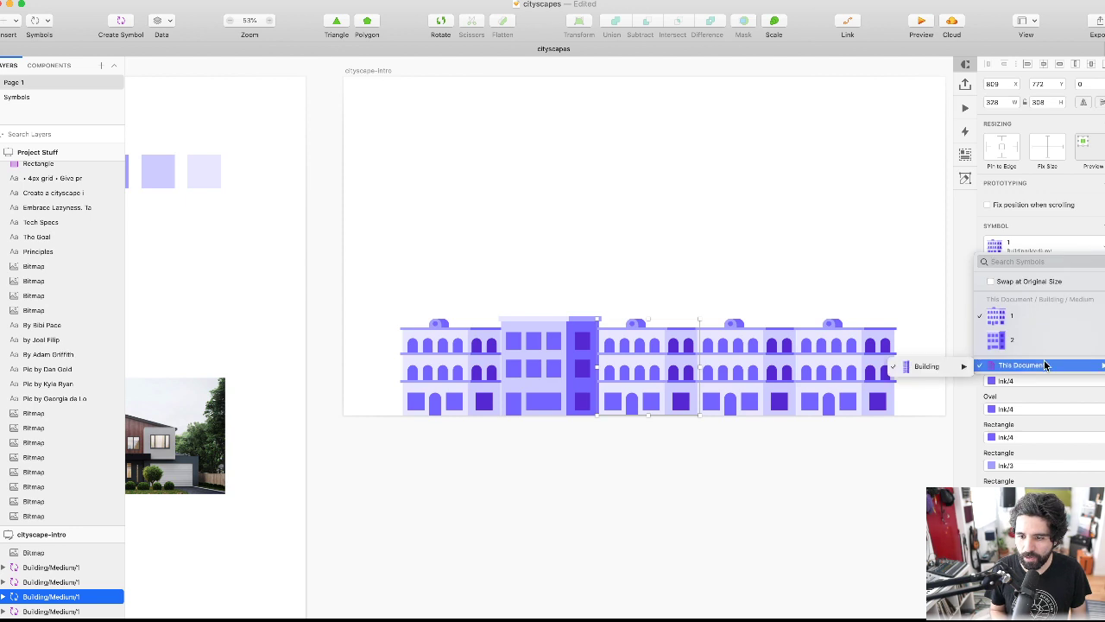
mouse_move(934, 364)
mouse_move(854, 370)
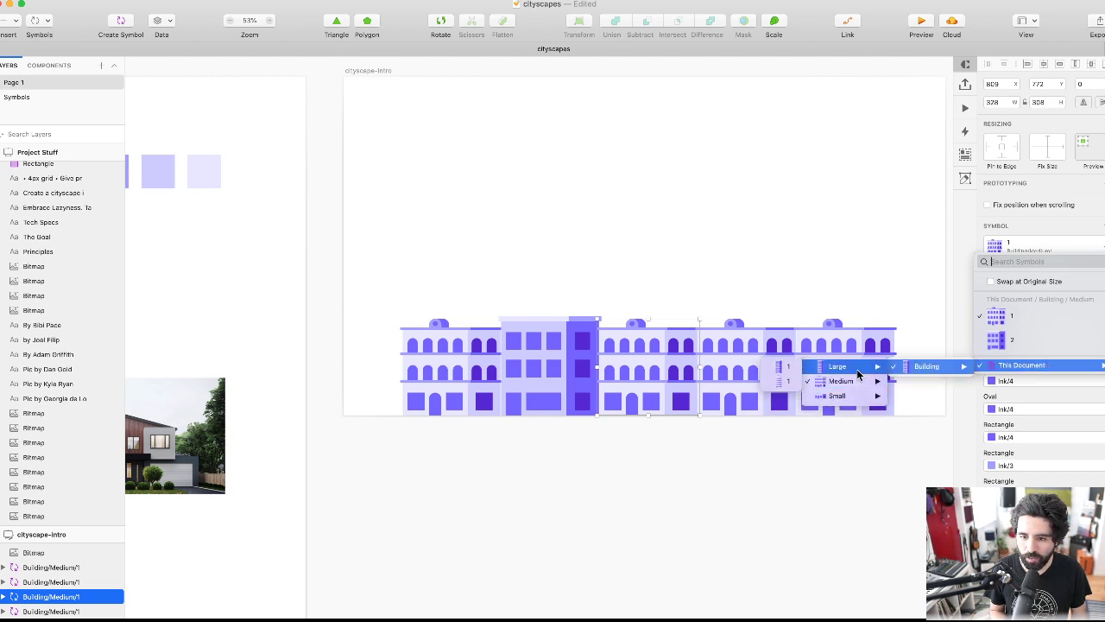
click(787, 368)
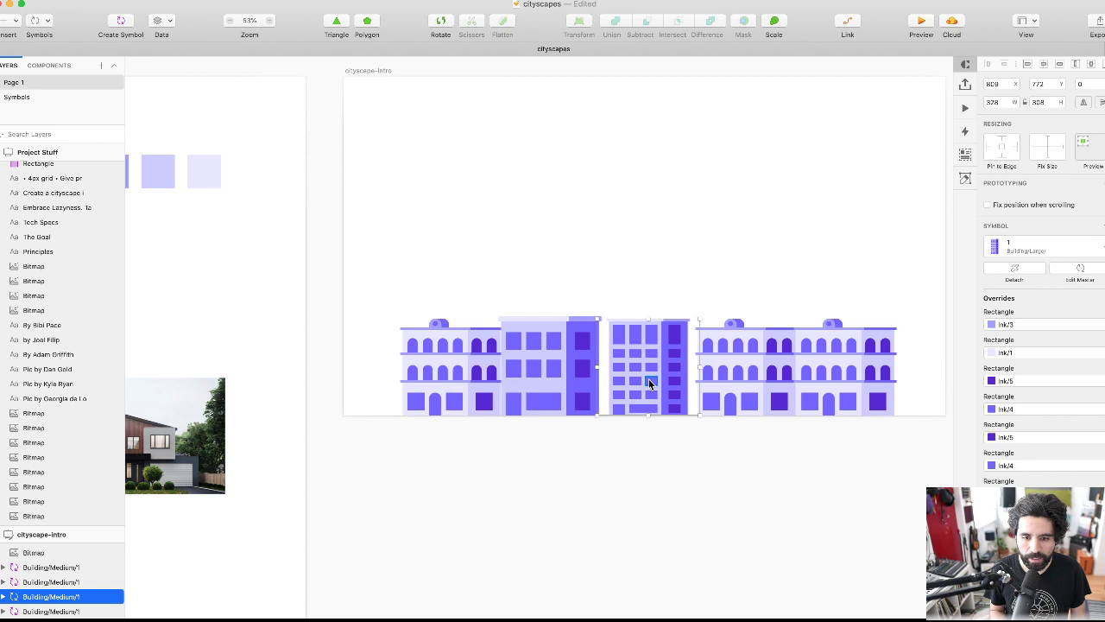
- Reset the large building to its original size and stand it on the artboard's bottom edge, against the Medium/2 building
right_click(648, 378)
click(682, 607)
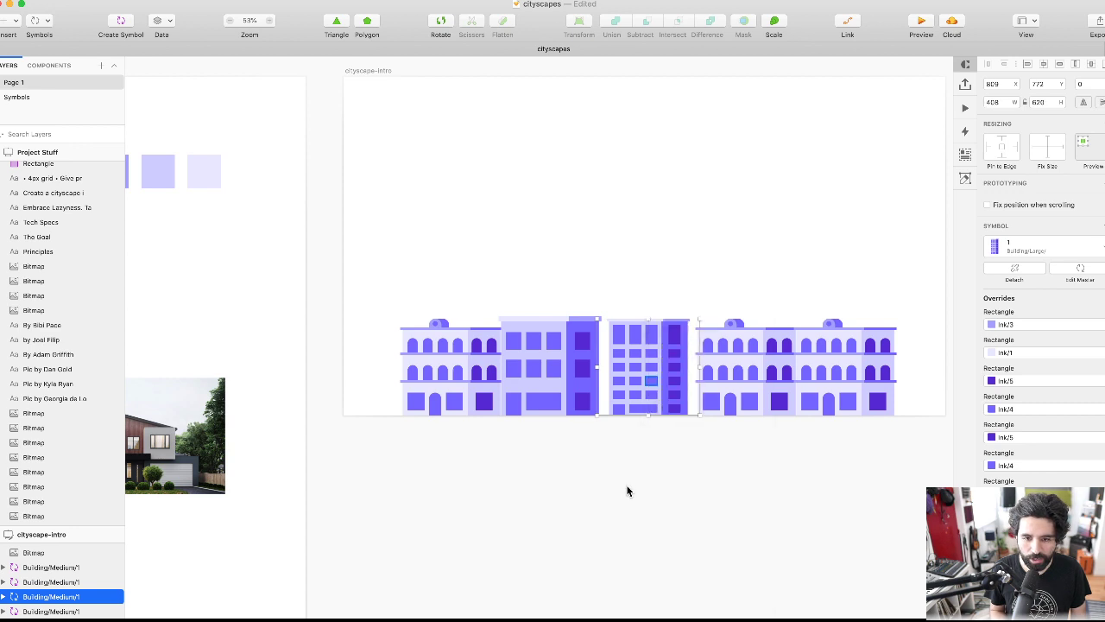
drag(656, 406, 639, 262)
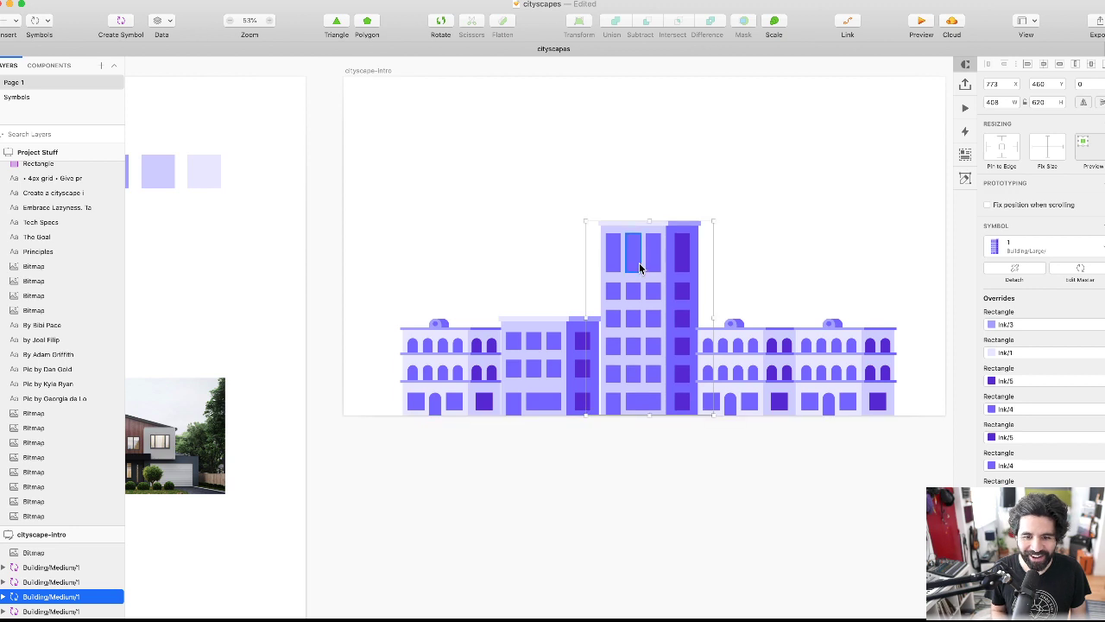
- Replace the fourth building with a duplicate of the large building, swapped to the large symbol with arched windows
click(744, 360)
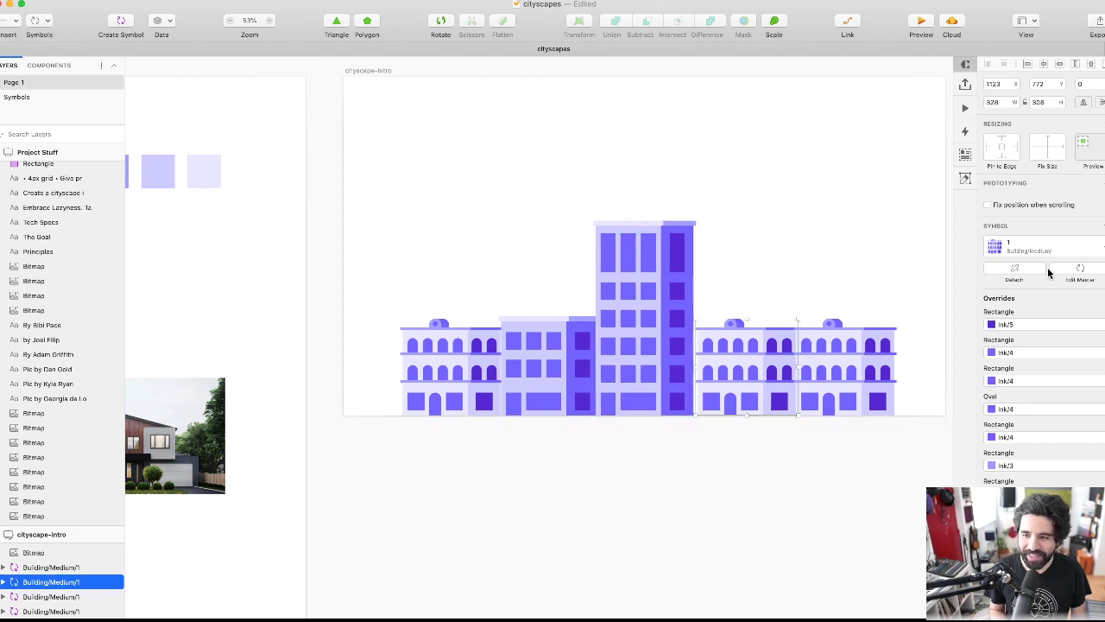
key(Delete)
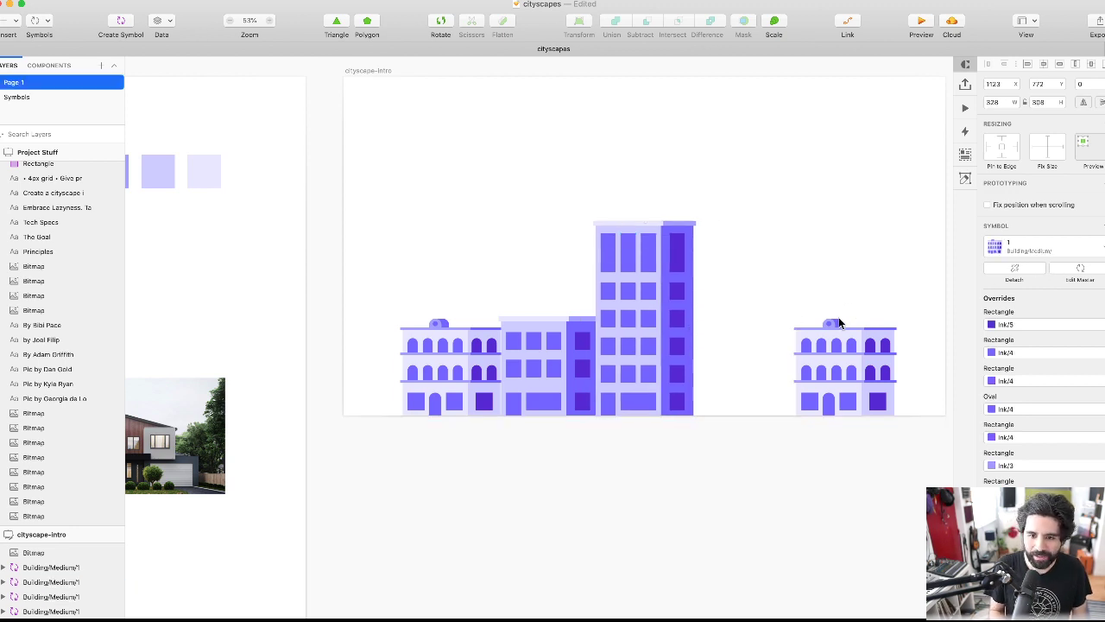
drag(639, 320, 718, 326)
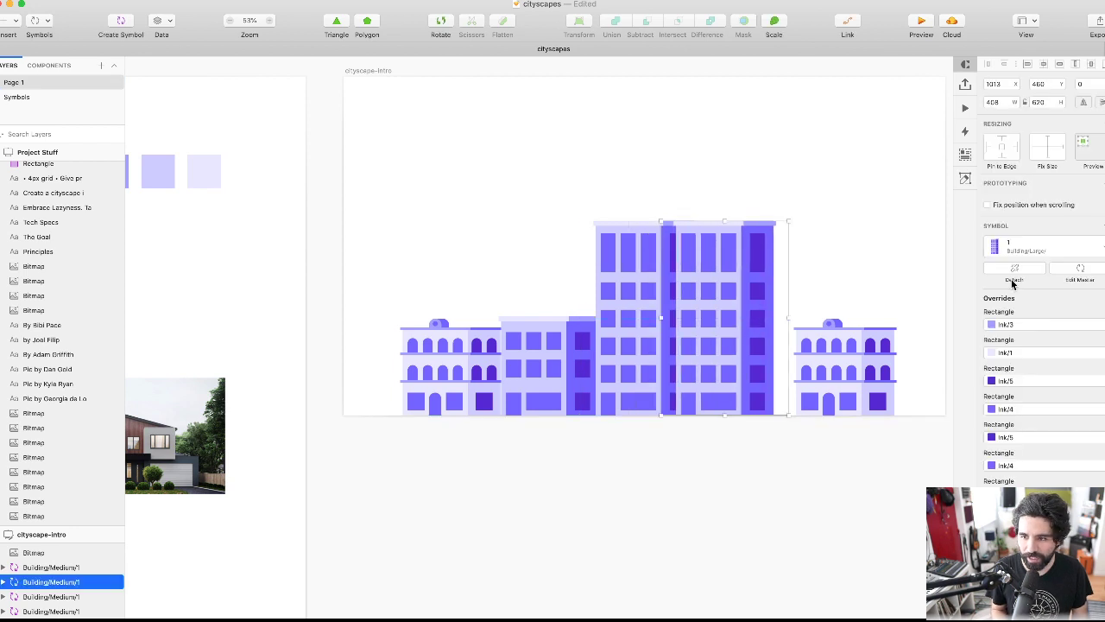
click(1032, 245)
click(1031, 338)
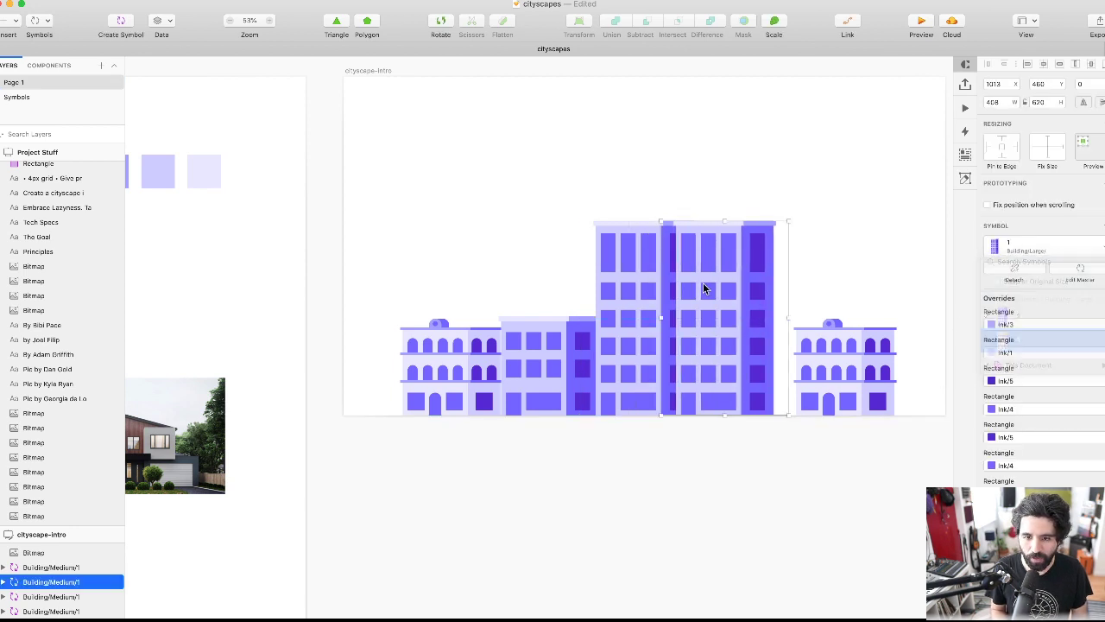
- Rename the second symbol in the Building/Large group, the one with arched windows, as 2
click(46, 66)
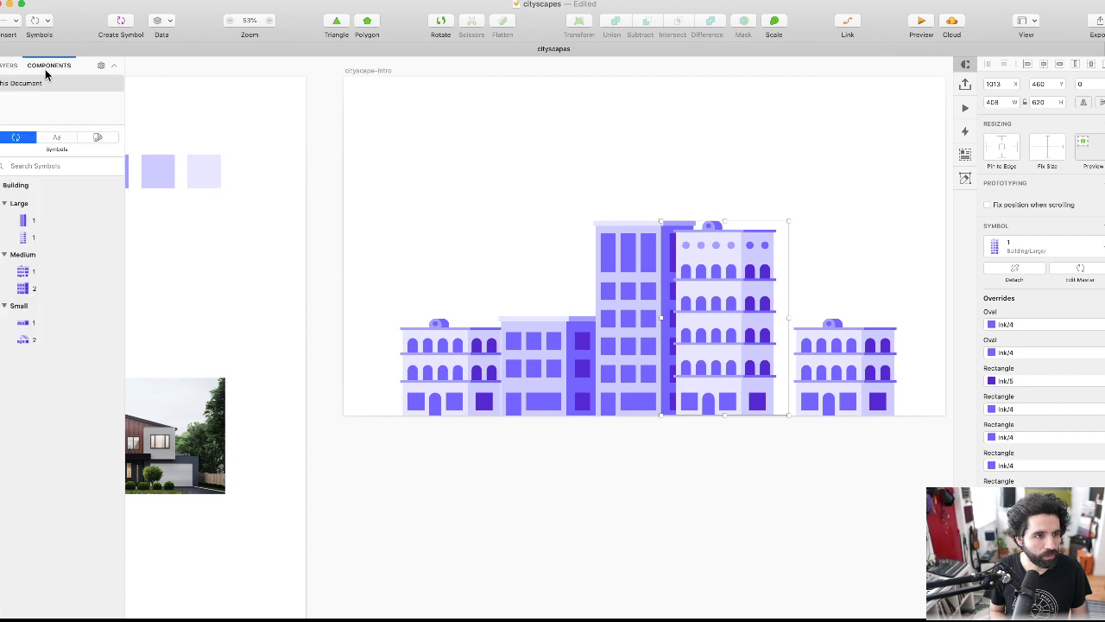
double_click(32, 236)
key(Return)
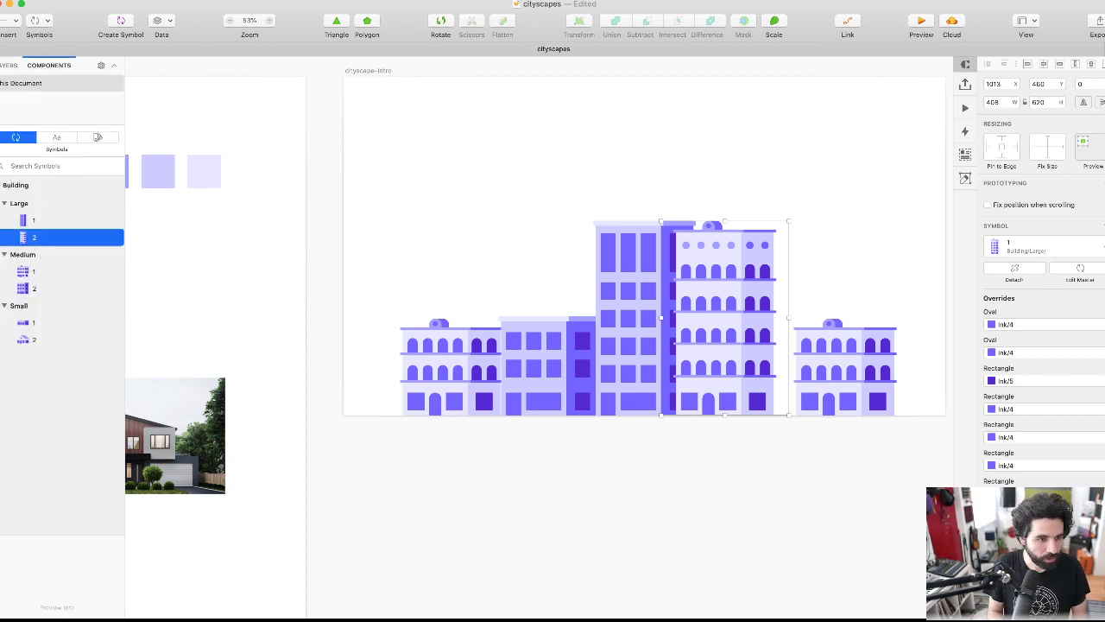
- Shift the arched-window large building right to X 1045, beside the first large building
click(720, 173)
click(718, 302)
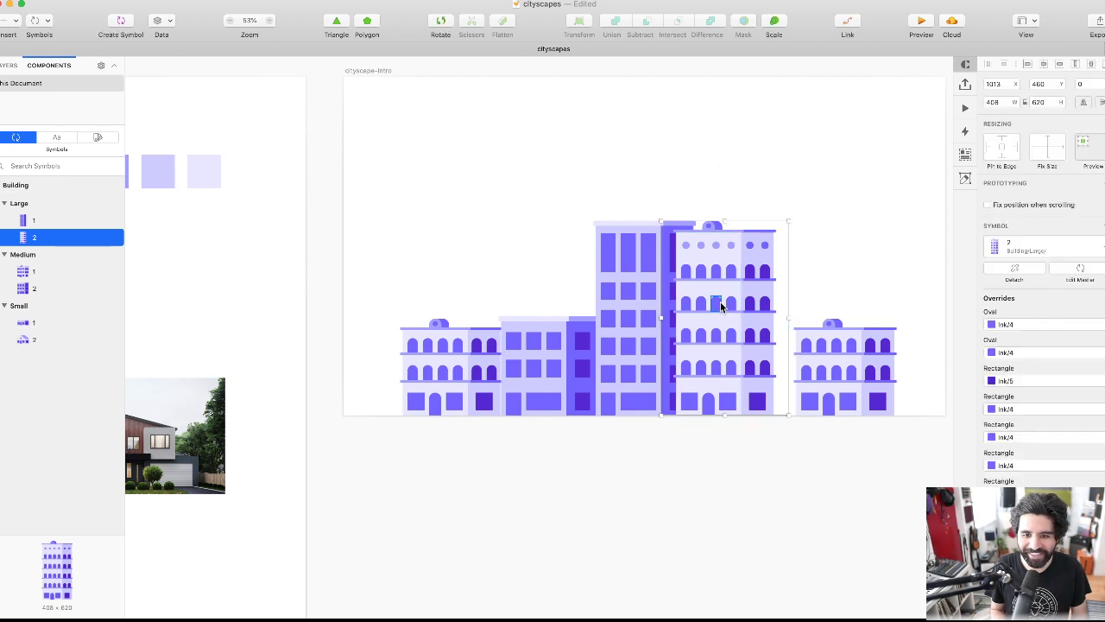
scroll(720, 302, up, 5)
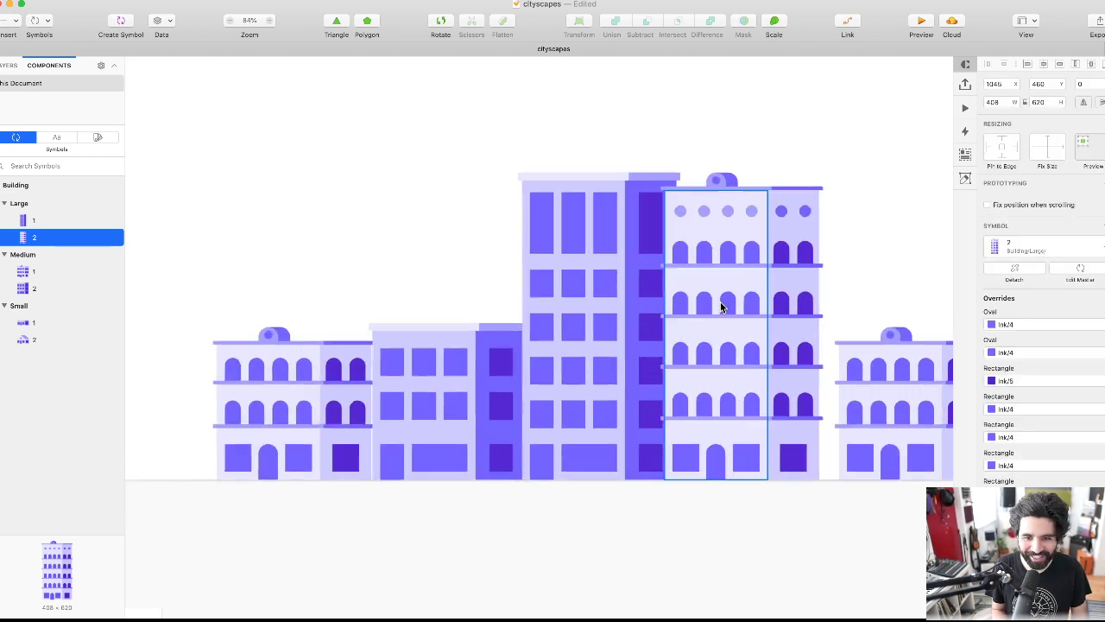
- Delete the medium building at the right end of the row
click(743, 346)
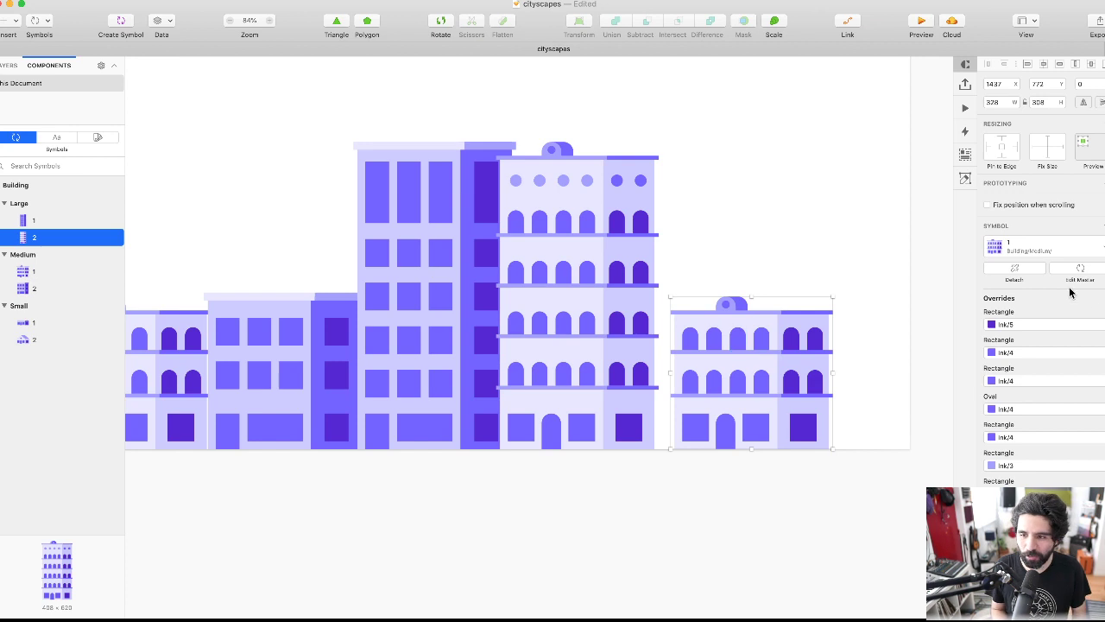
click(1063, 249)
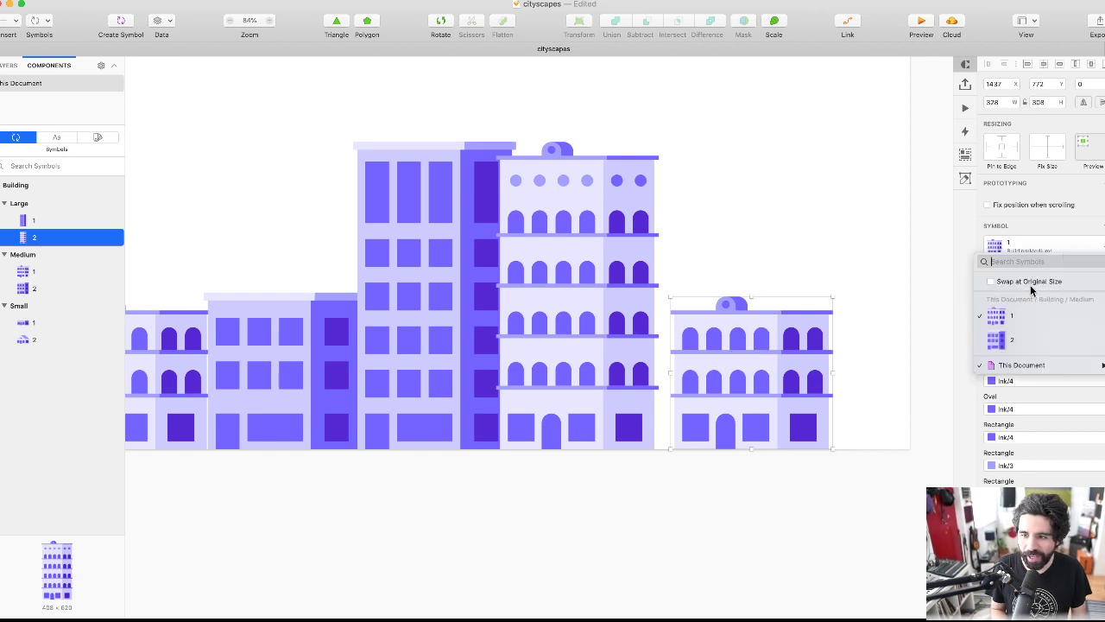
click(924, 294)
click(828, 247)
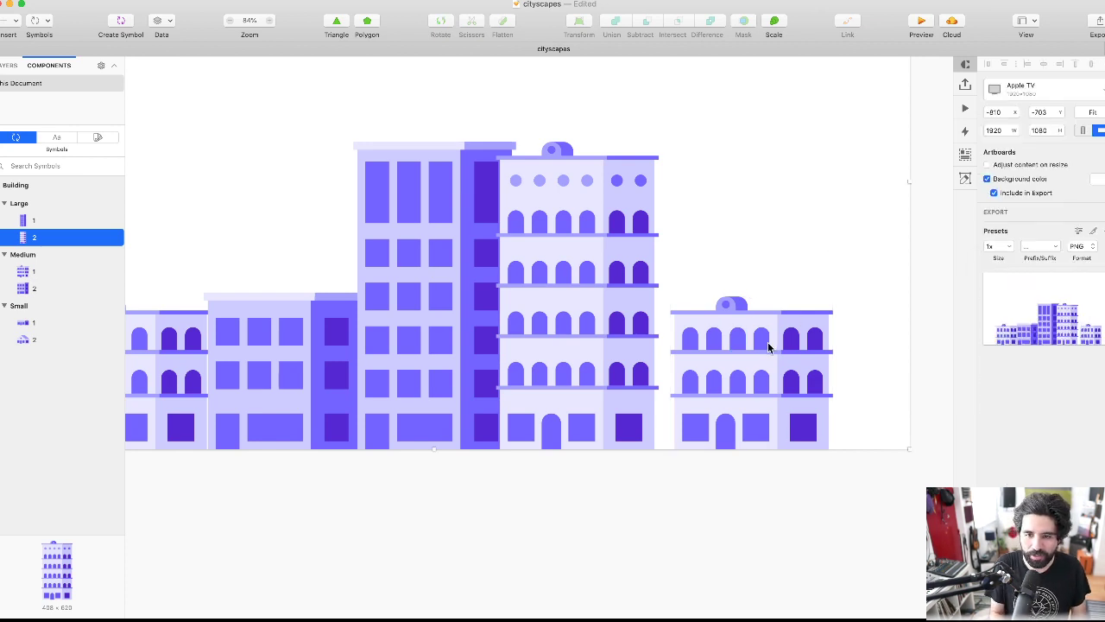
click(772, 338)
key(Delete)
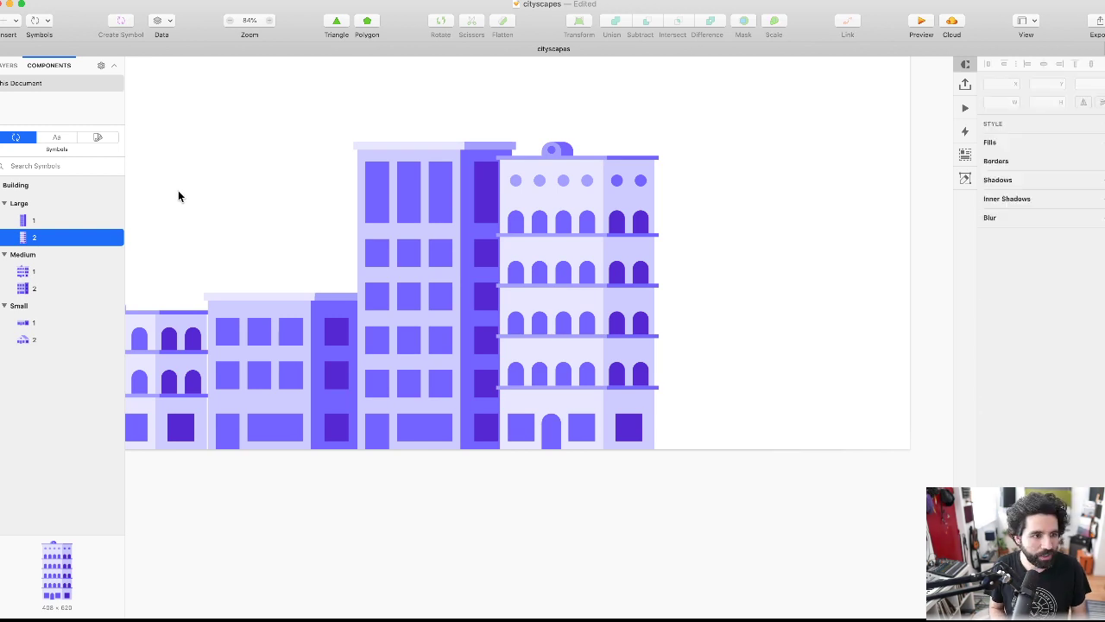
- Add a Building/Small/1 instance to the right of the large buildings and place a duplicate at the artboard's left edge, X 0
drag(30, 326, 697, 427)
drag(712, 433, 807, 426)
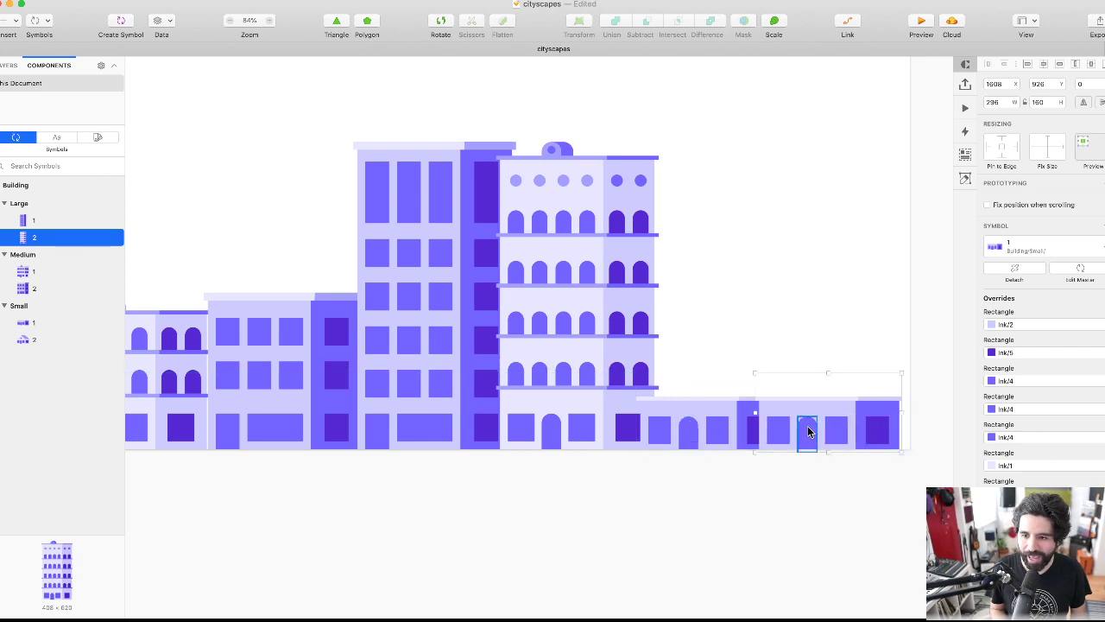
scroll(807, 426, down, 5)
drag(490, 428, 482, 424)
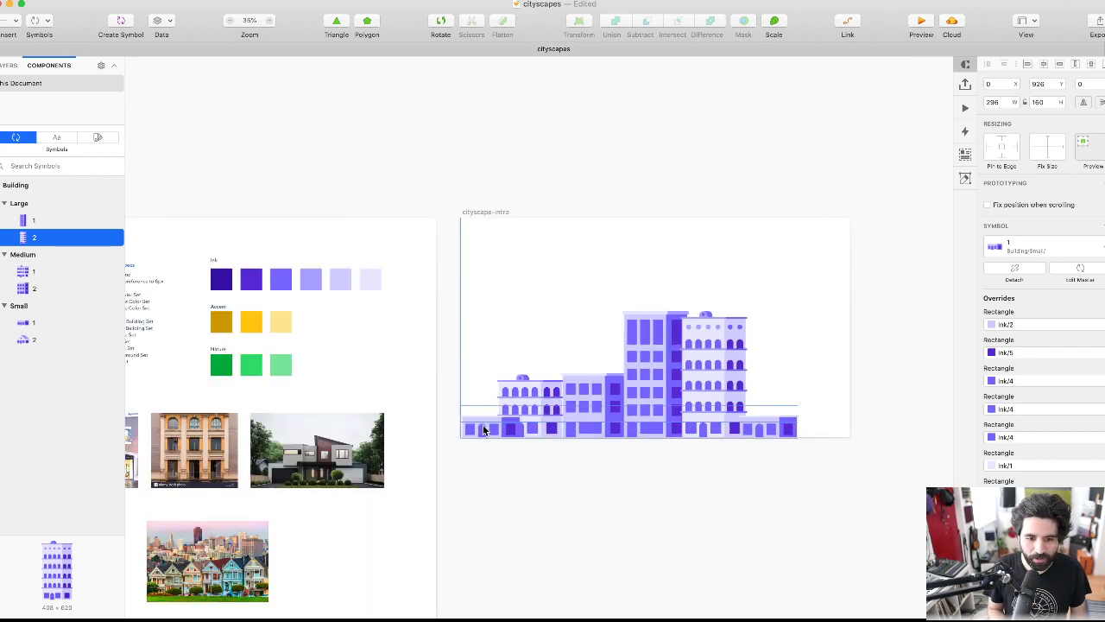
- Swap the small building at the artboard's left edge to the Building/Small/2 symbol
click(1031, 248)
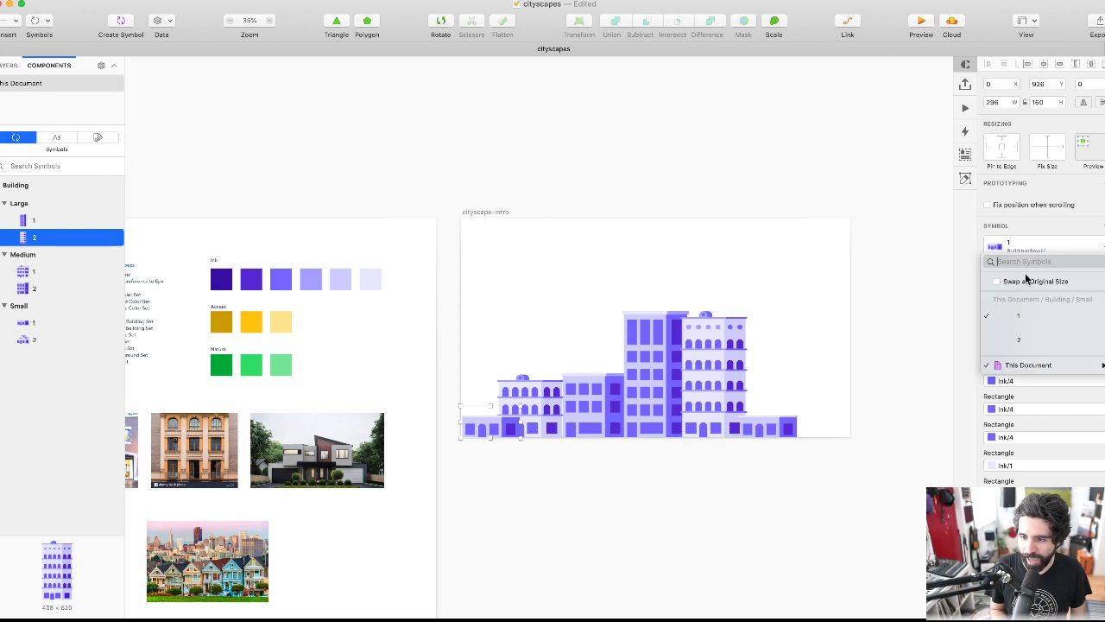
click(1036, 336)
scroll(493, 438, up, 3)
scroll(493, 438, right, 3)
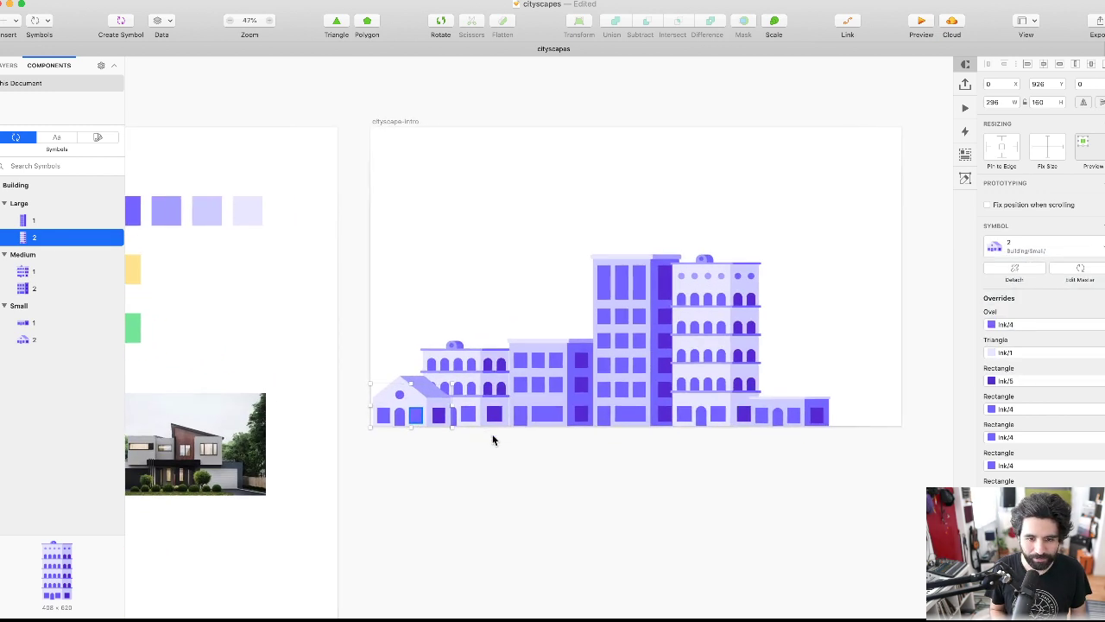
- Tidy the spacing between all the buildings in the cityscape-intro artboard and nudge the whole row to the right
click(476, 259)
drag(865, 219, 410, 481)
click(1101, 122)
key(shift+Right)
key(shift+Right)
key(shift+Right)
key(shift+Right)
key(shift+Right)
key(shift+Right)
key(shift+Right)
key(shift+Right)
key(shift+Right)
key(shift+Right)
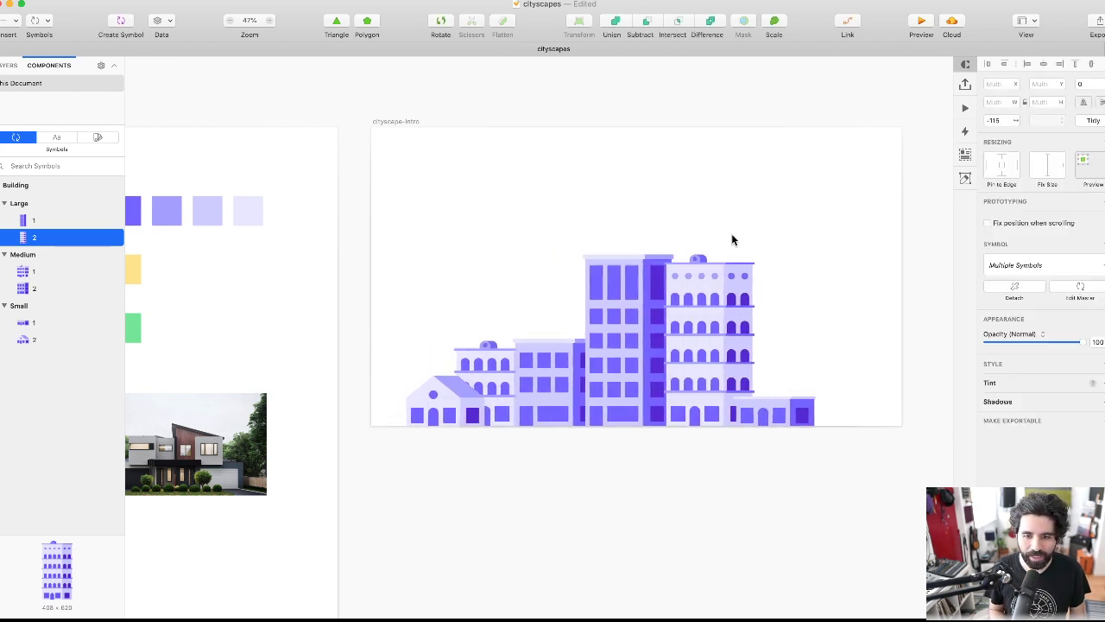
- Move the gabled small building left so that it clears the front of the neighbouring medium building
click(680, 193)
drag(450, 415, 421, 415)
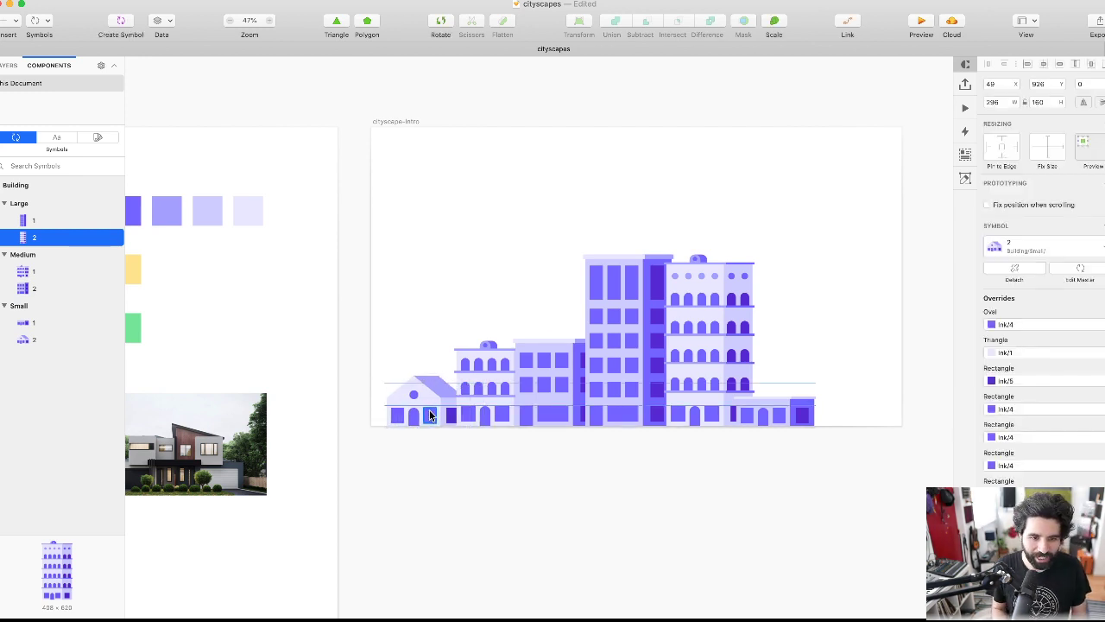
click(765, 415)
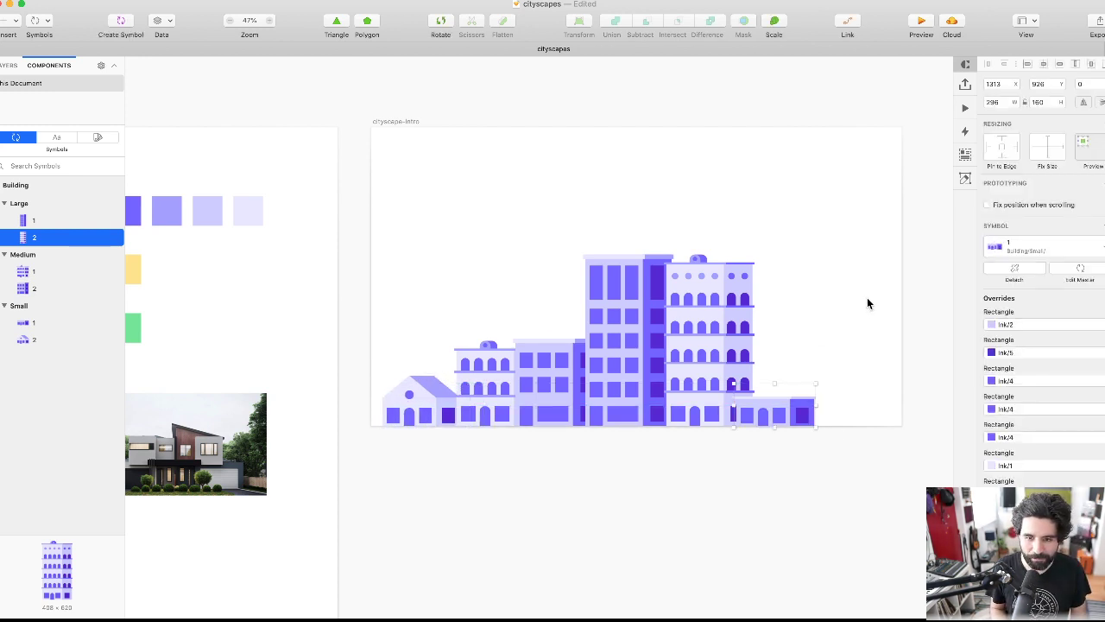
- Centre the whole row of buildings horizontally in the cityscape-intro artboard
drag(860, 299, 427, 491)
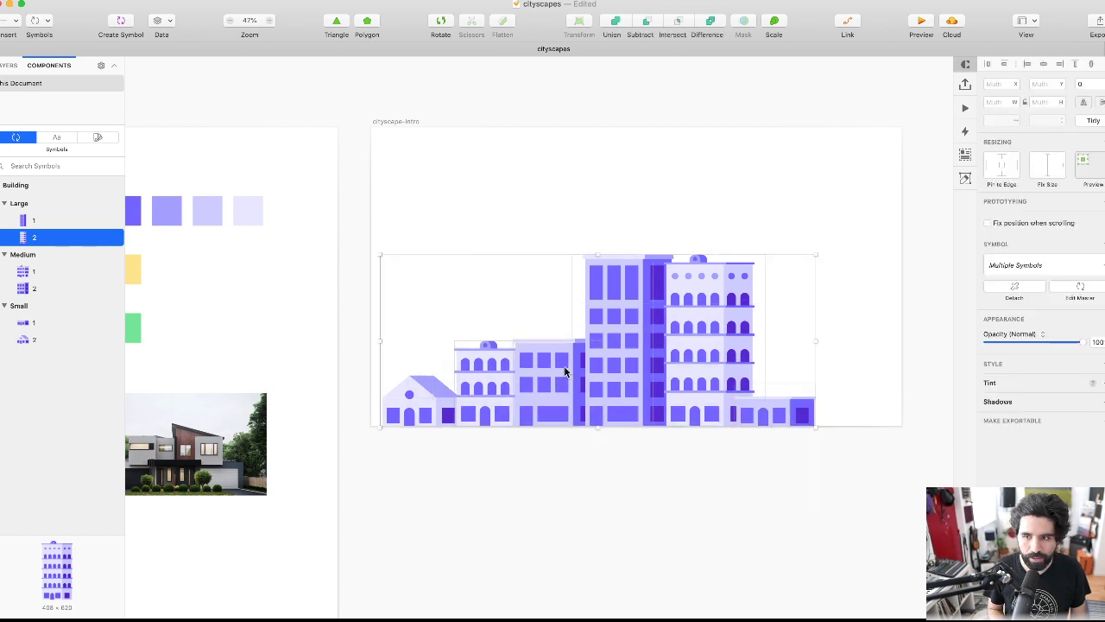
click(986, 64)
click(692, 115)
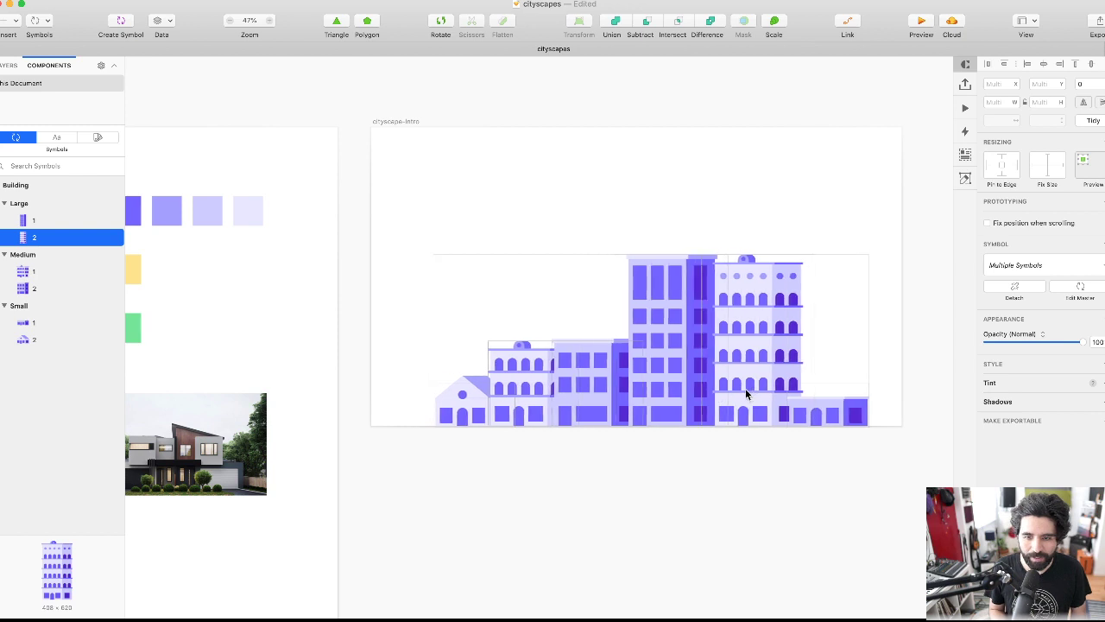
scroll(745, 392, down, 3)
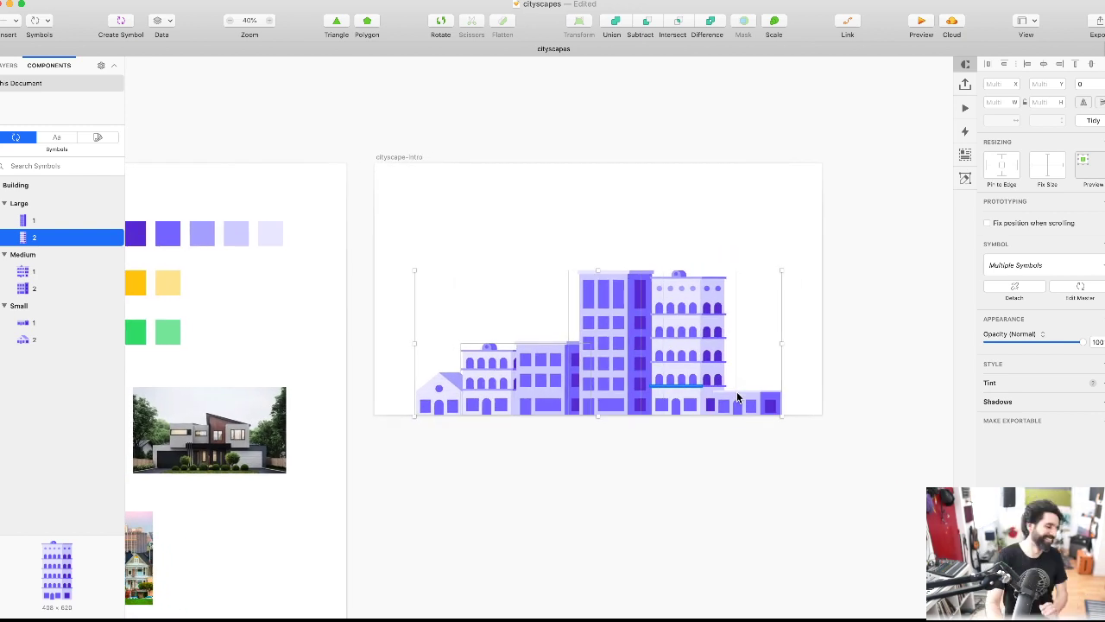
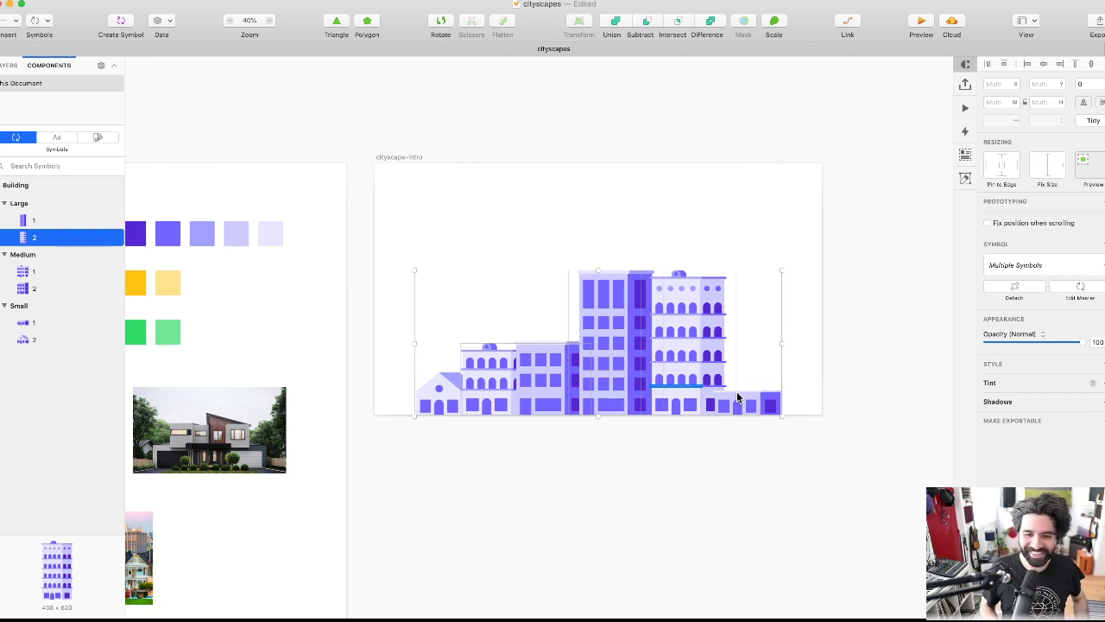
click(685, 212)
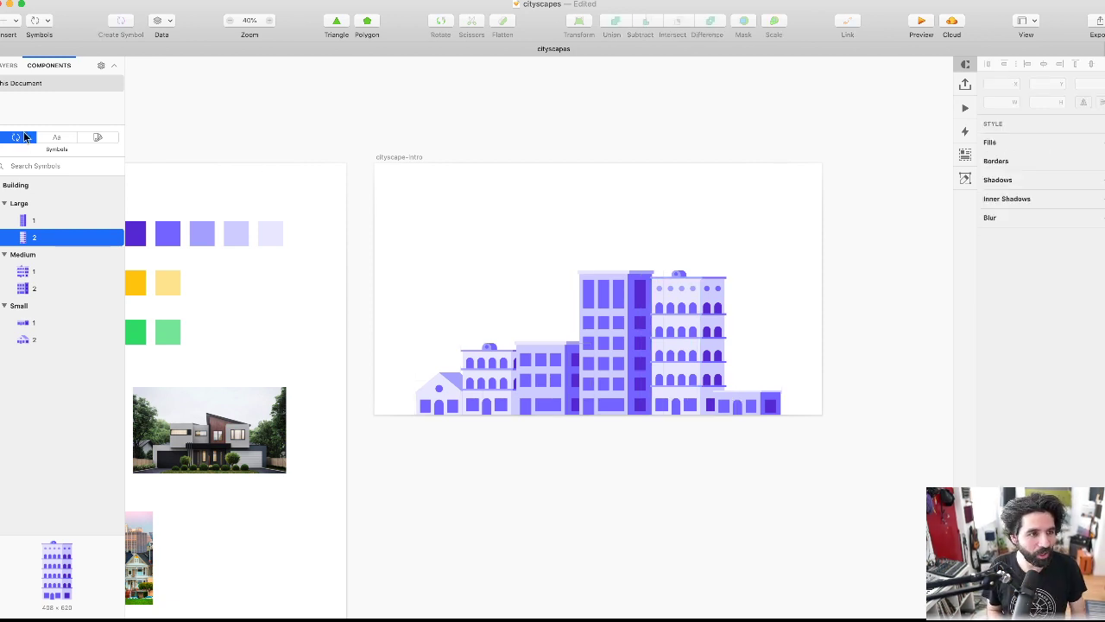
- Review the small, medium and large building masters on the Symbols page and return to Page 1
click(10, 65)
click(35, 97)
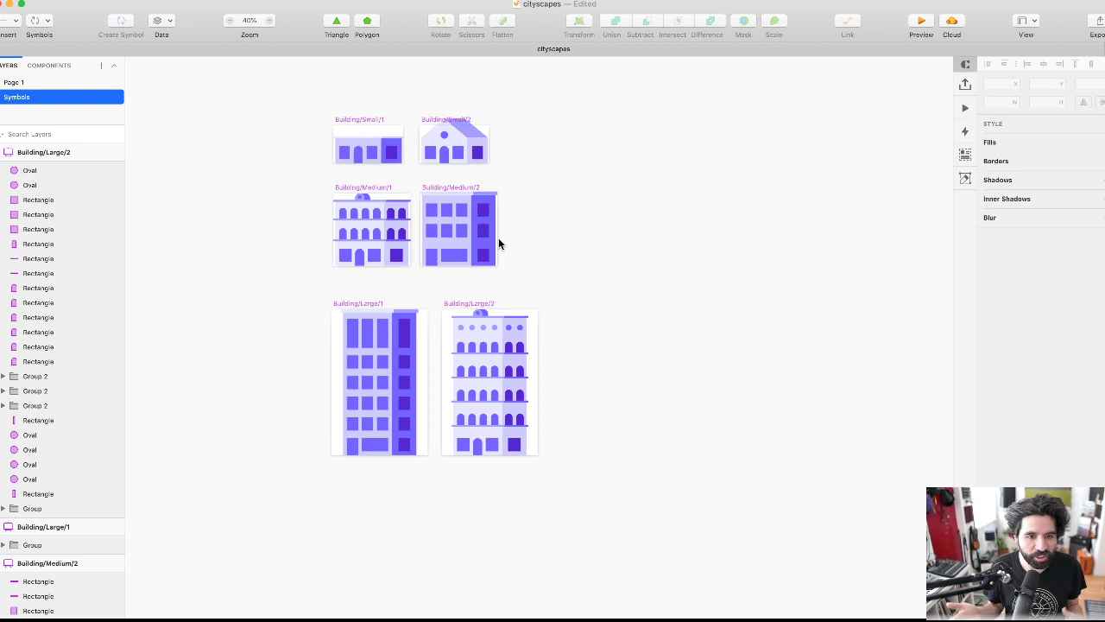
click(18, 82)
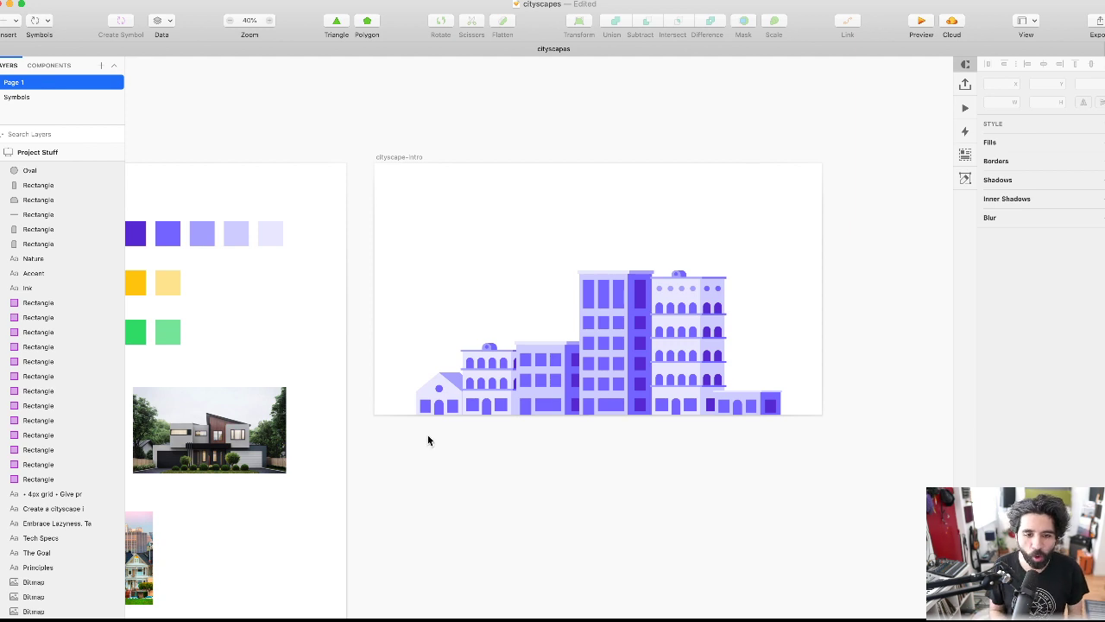
drag(413, 423, 789, 279)
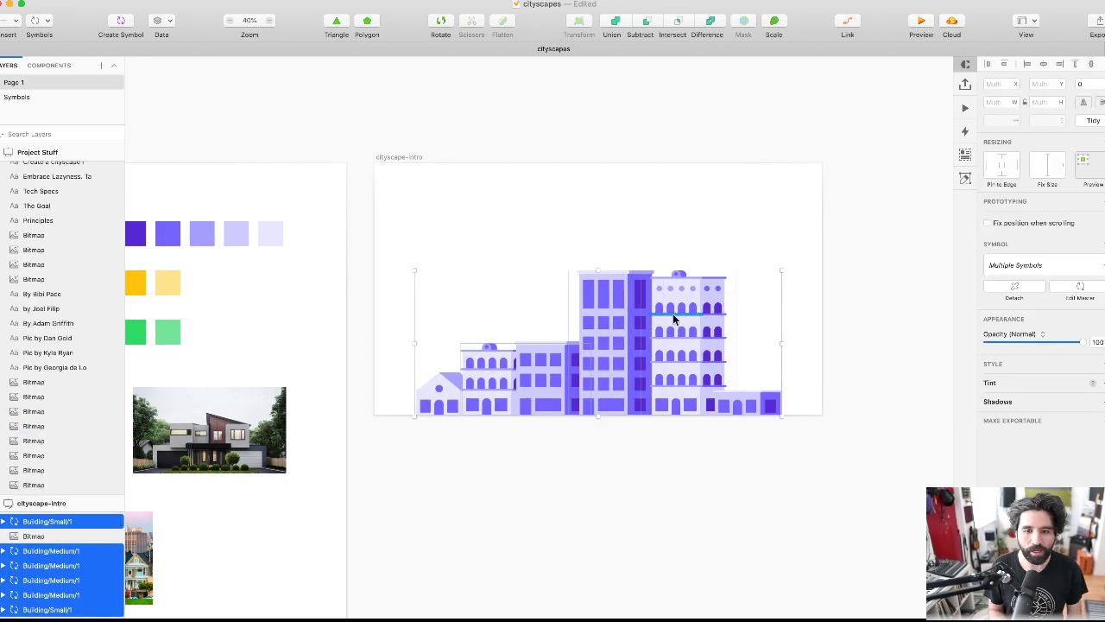
click(653, 455)
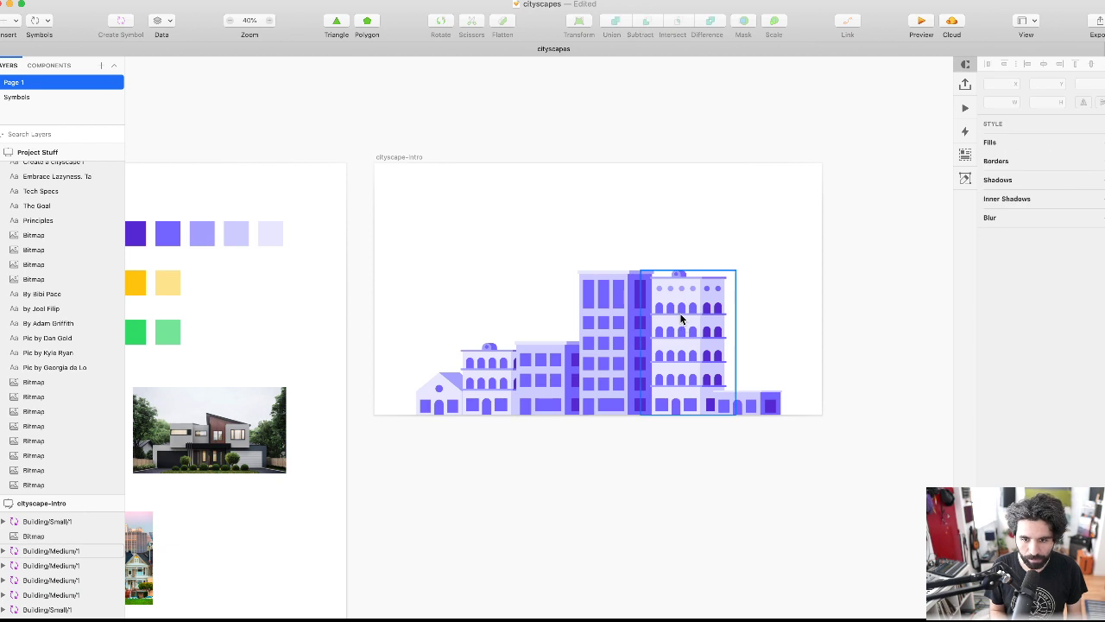
scroll(522, 444, left, 3)
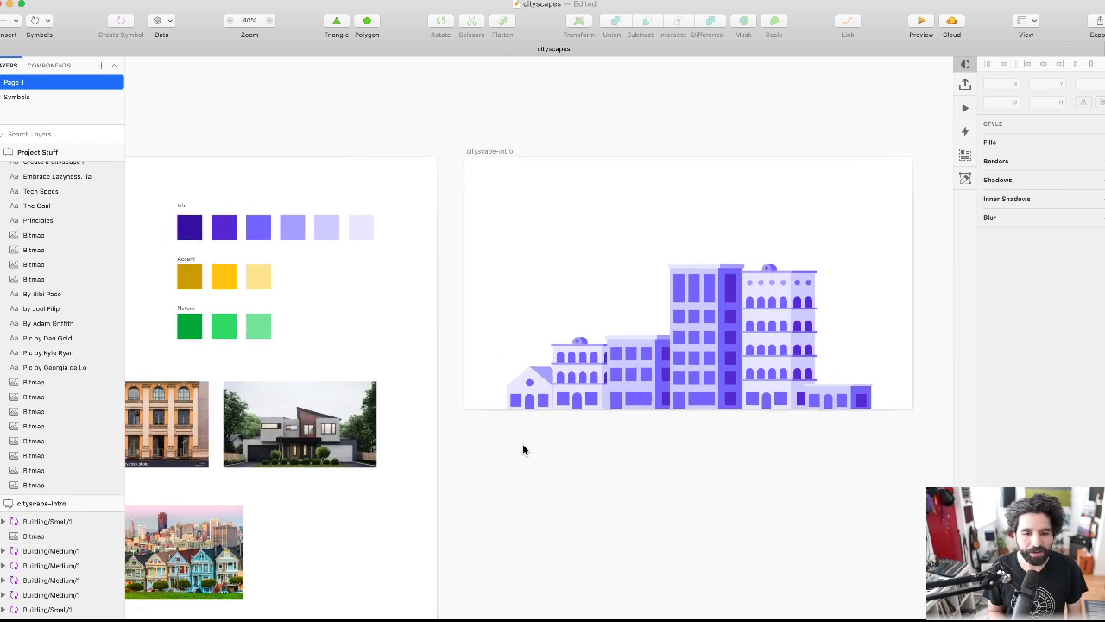
scroll(522, 444, right, 3)
- Add a "Medium Building Set" bullet between the Large and Small Building Set entries in the Tech Specs list
scroll(486, 399, left, 8)
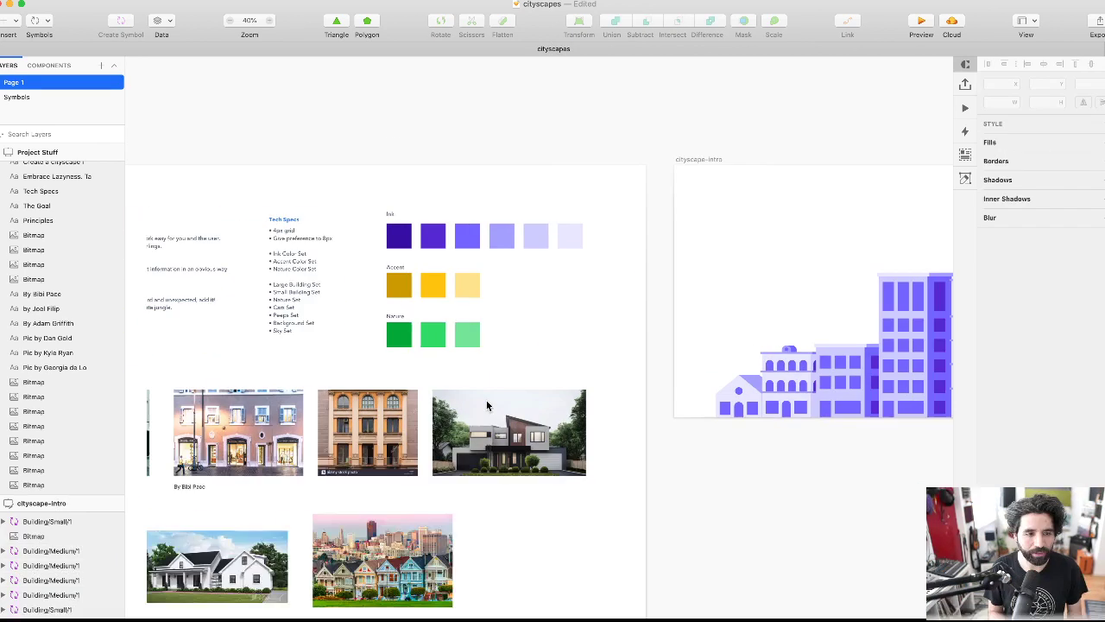
scroll(486, 400, left, 8)
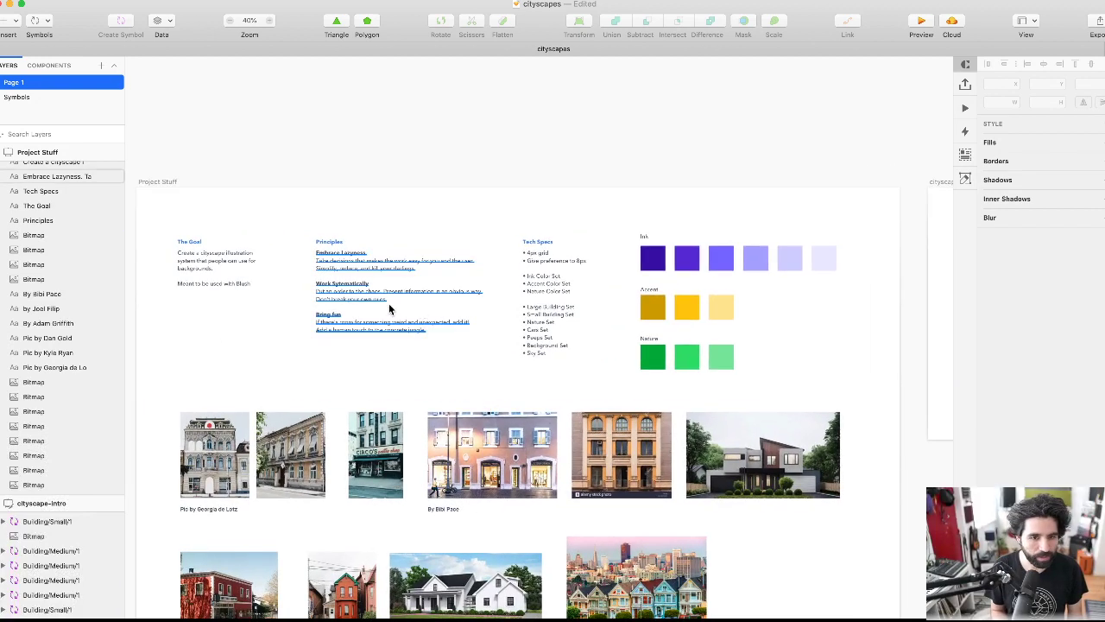
scroll(599, 317, up, 5)
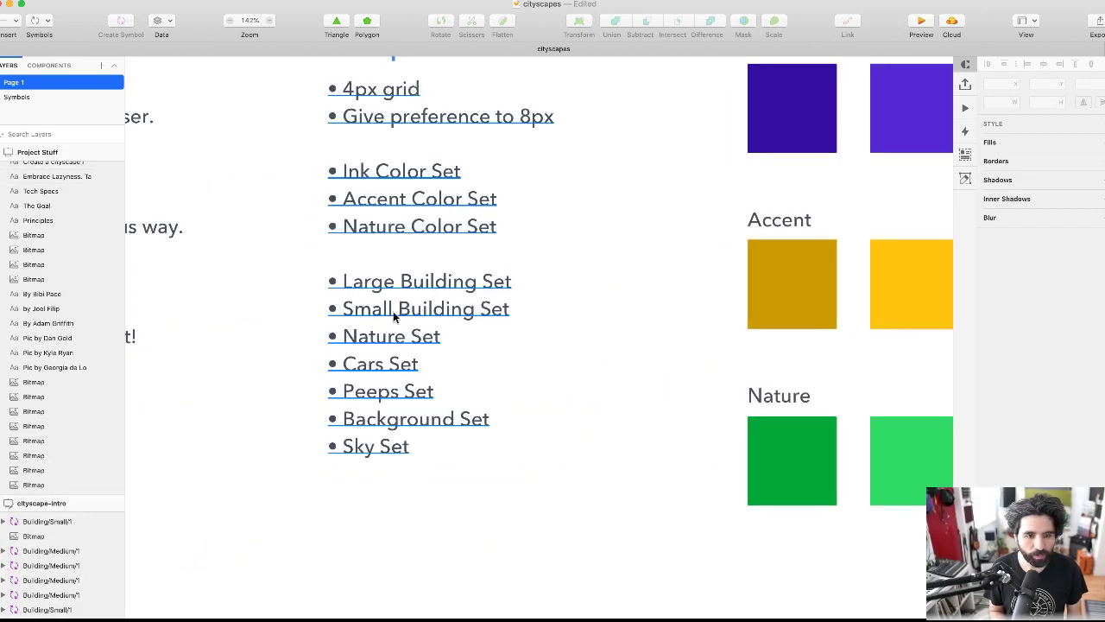
click(457, 308)
double_click(457, 308)
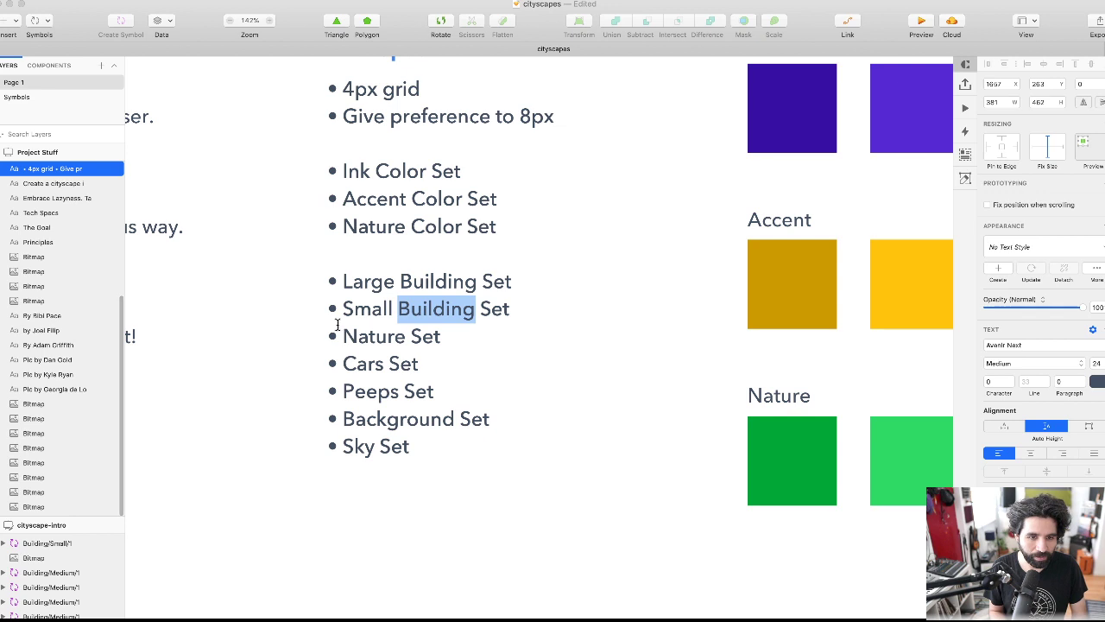
click(344, 308)
text(Medium Bu)
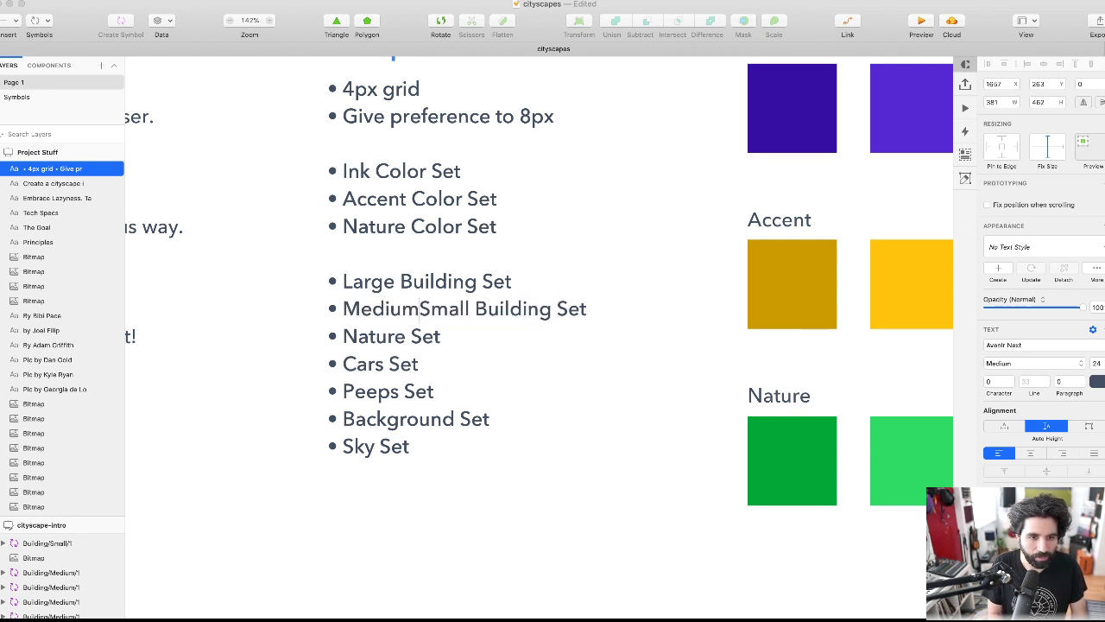
text(ilding )
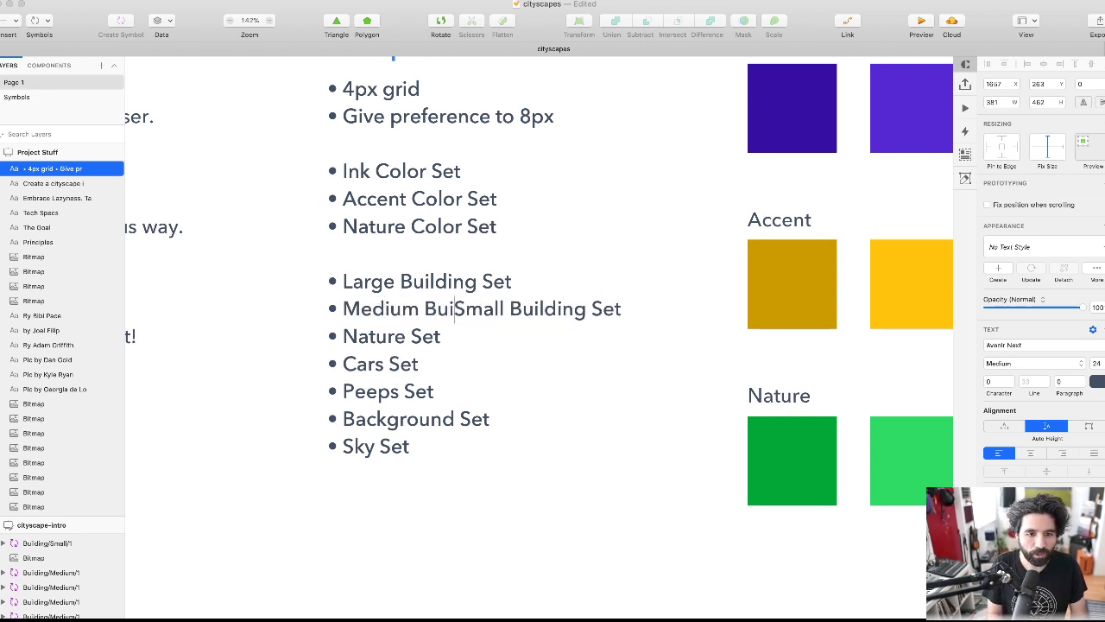
text(Set)
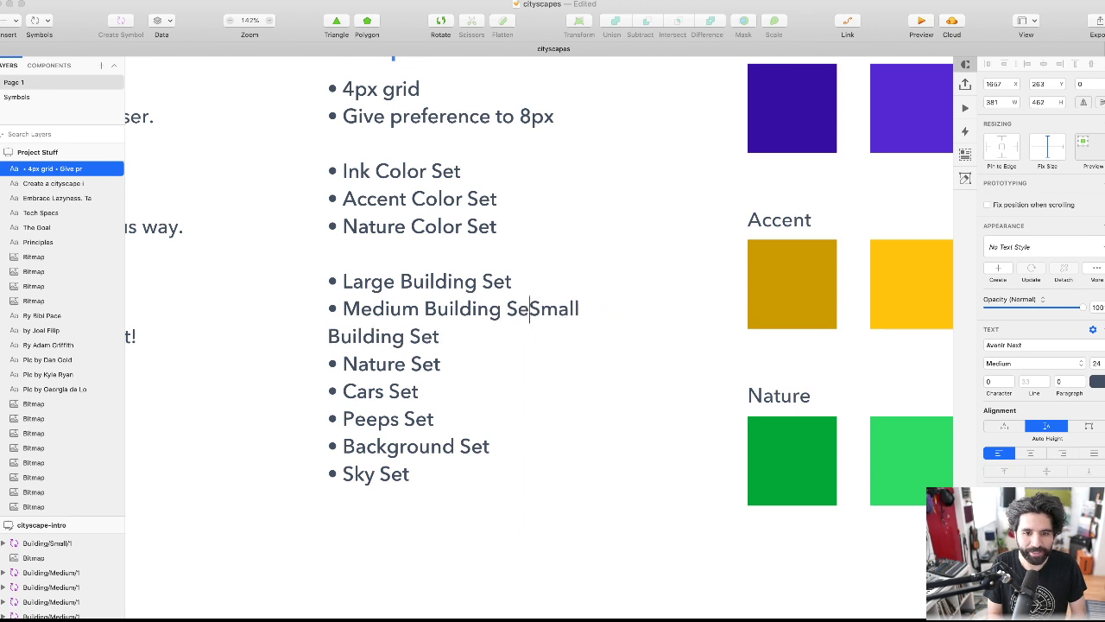
key(Return)
text(•)
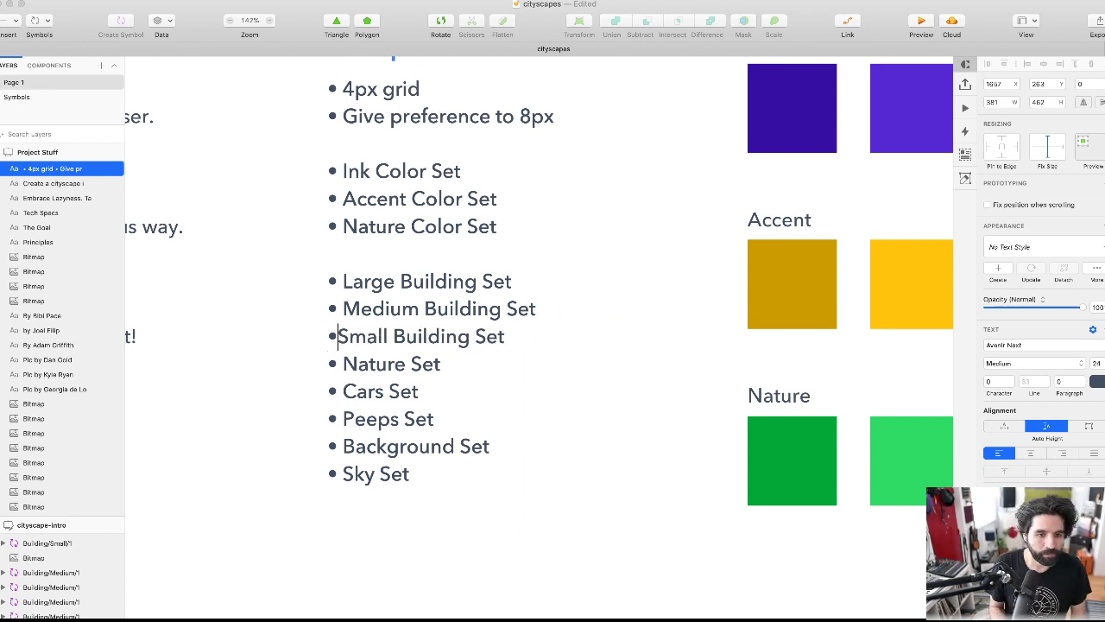
key(Escape)
- Nudge the gabled small building further left so that part of its side wall clears the neighbouring medium building
scroll(424, 429, down, 5)
scroll(424, 426, right, 10)
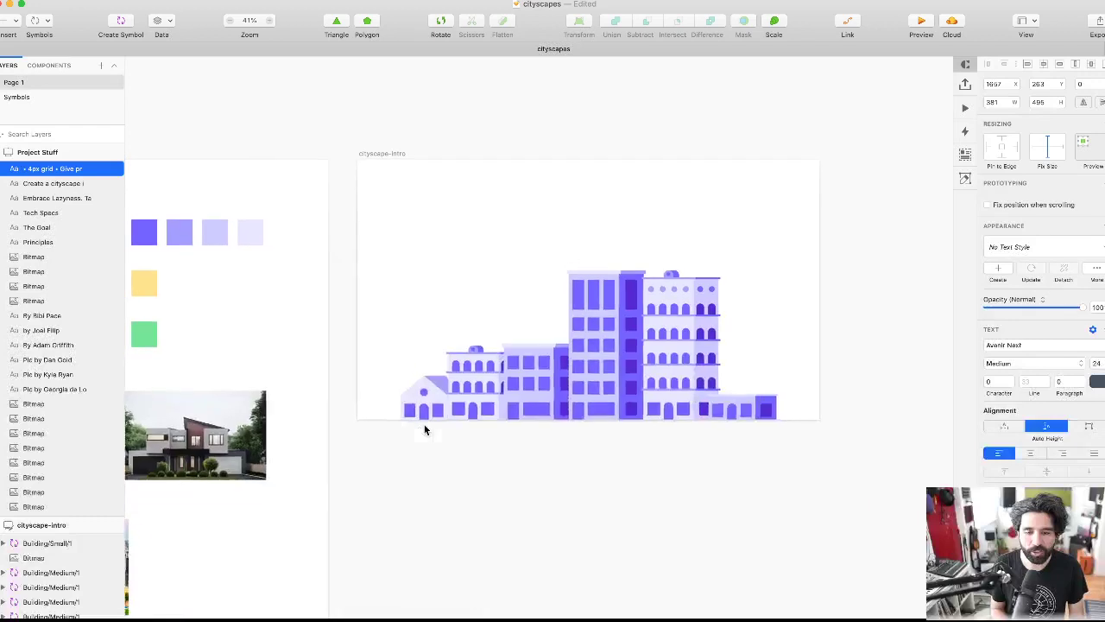
scroll(362, 377, up, 3)
scroll(363, 250, up, 5)
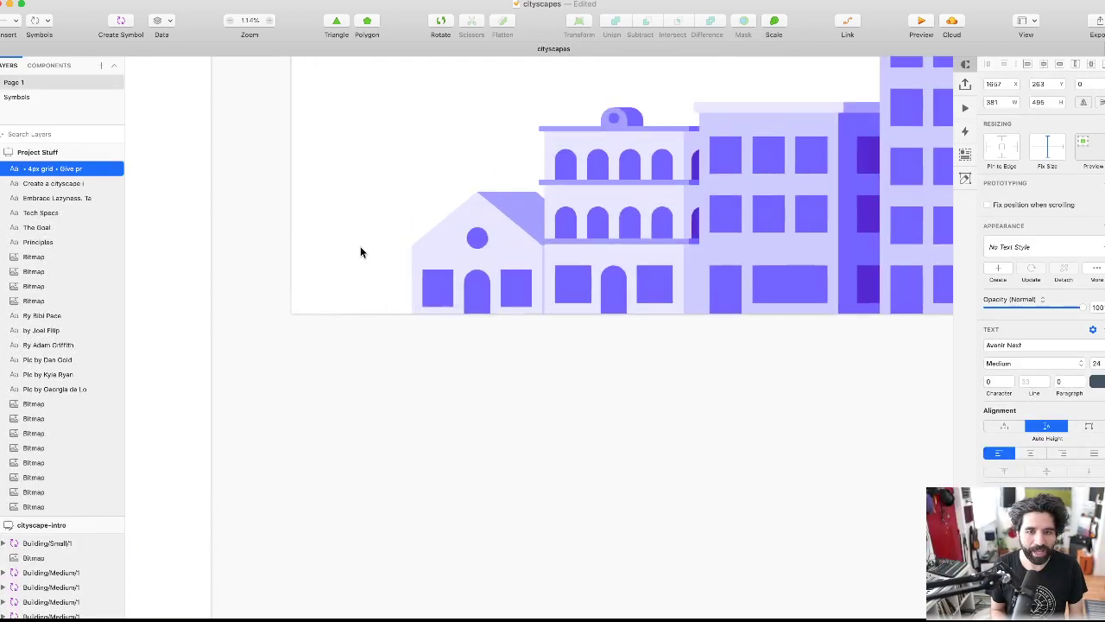
scroll(270, 258, up, 3)
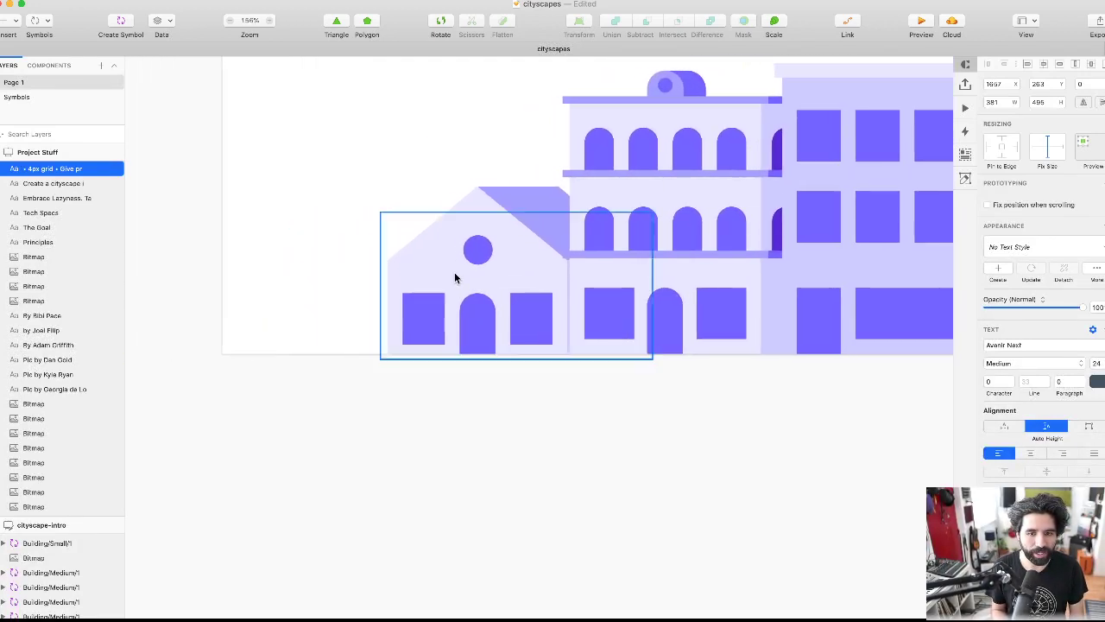
click(454, 272)
key(shift+Left)
key(shift+Left)
- Raise the whole row of buildings so that a strip of ground remains beneath it in the cityscape-intro artboard
scroll(454, 272, down, 10)
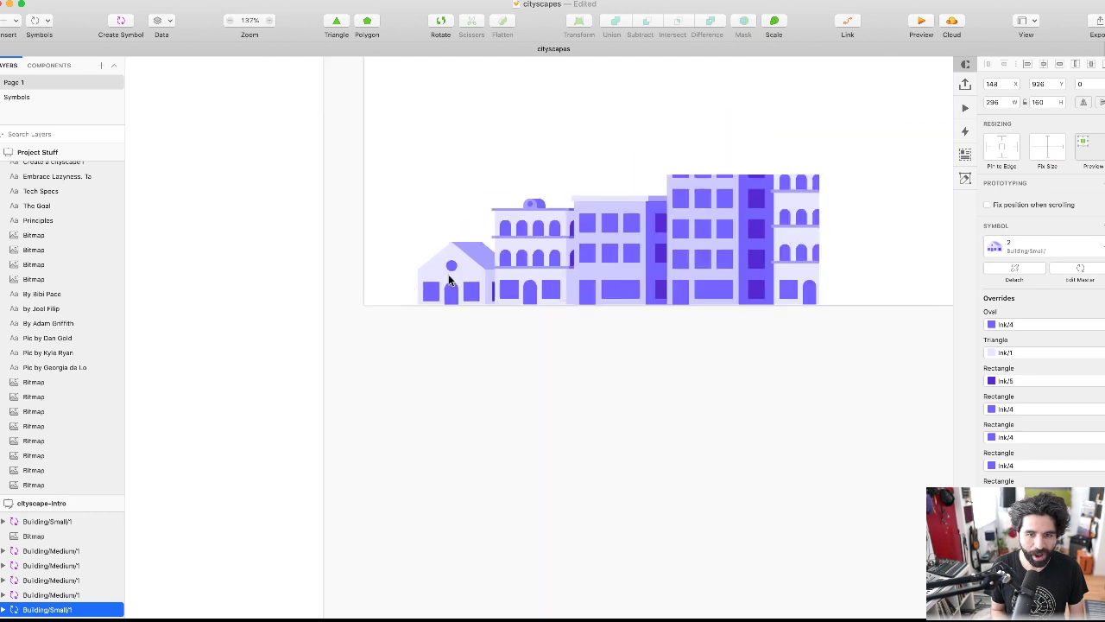
drag(449, 370, 868, 230)
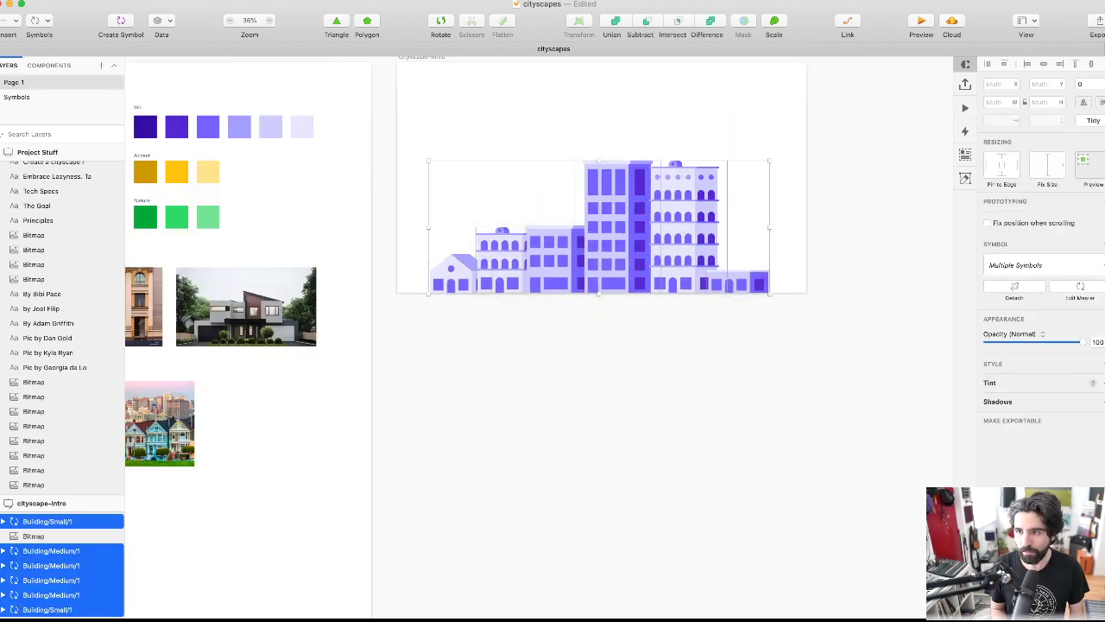
mouse_move(613, 273)
mouse_down()
mouse_move(610, 252)
mouse_move(609, 275)
mouse_up()
key(shift+Up)
key(shift+Up)
key(shift+Up)
key(shift+Up)
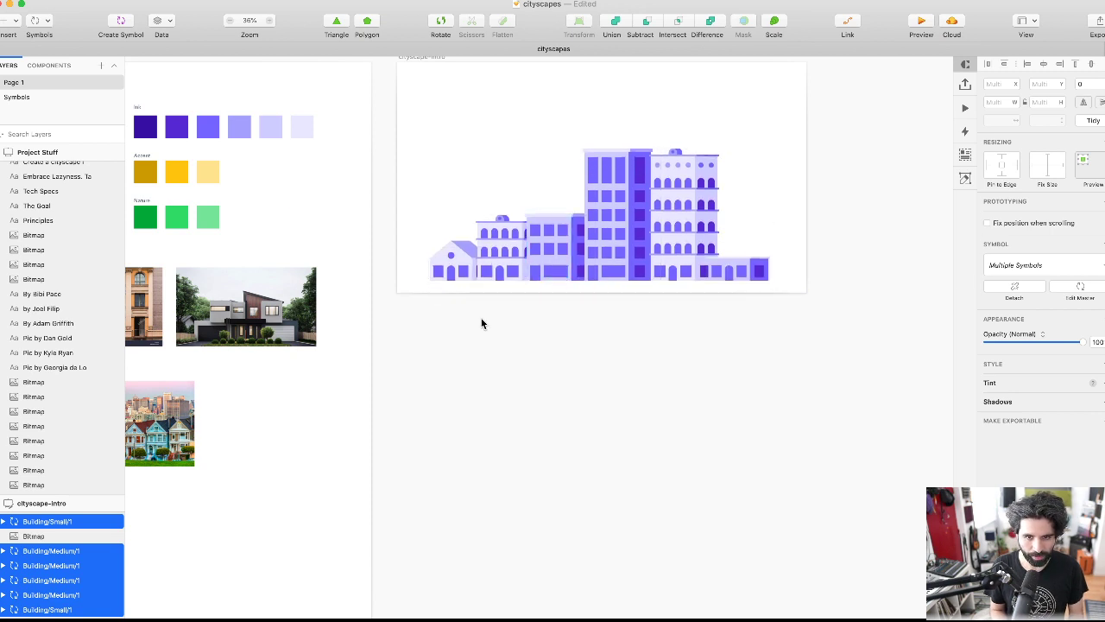
click(481, 323)
- Draw an oval about 98 by 111 px beside the gabled small building as a tree crown
scroll(386, 265, up, 10)
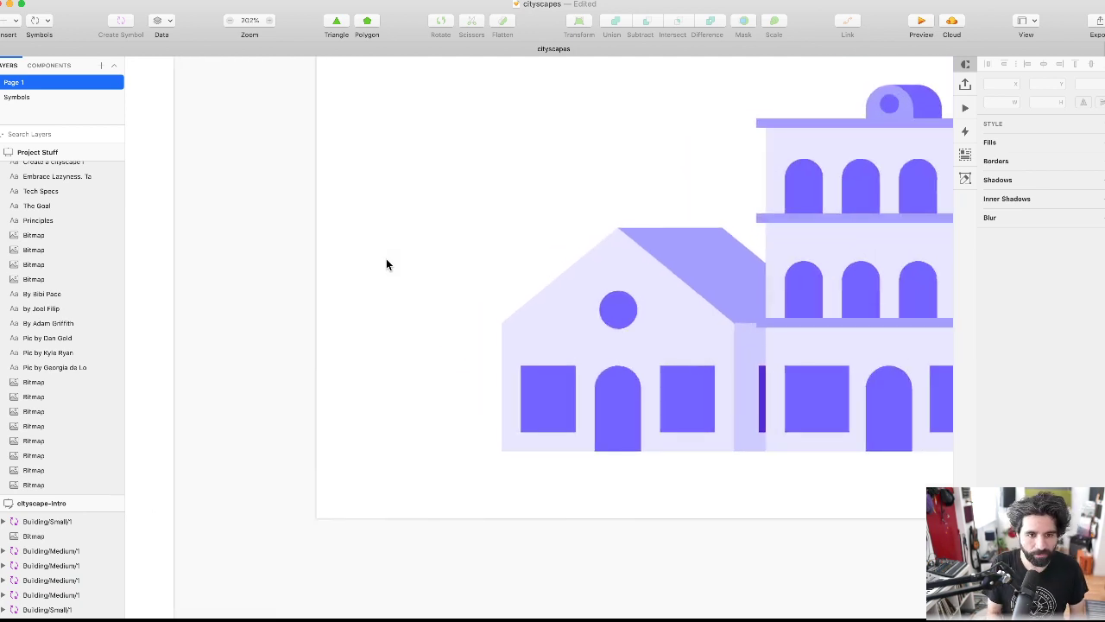
key(o)
drag(370, 281, 486, 411)
- Reshape the oval into an egg-like tree crown by lowering its two side anchor points equally
double_click(390, 378)
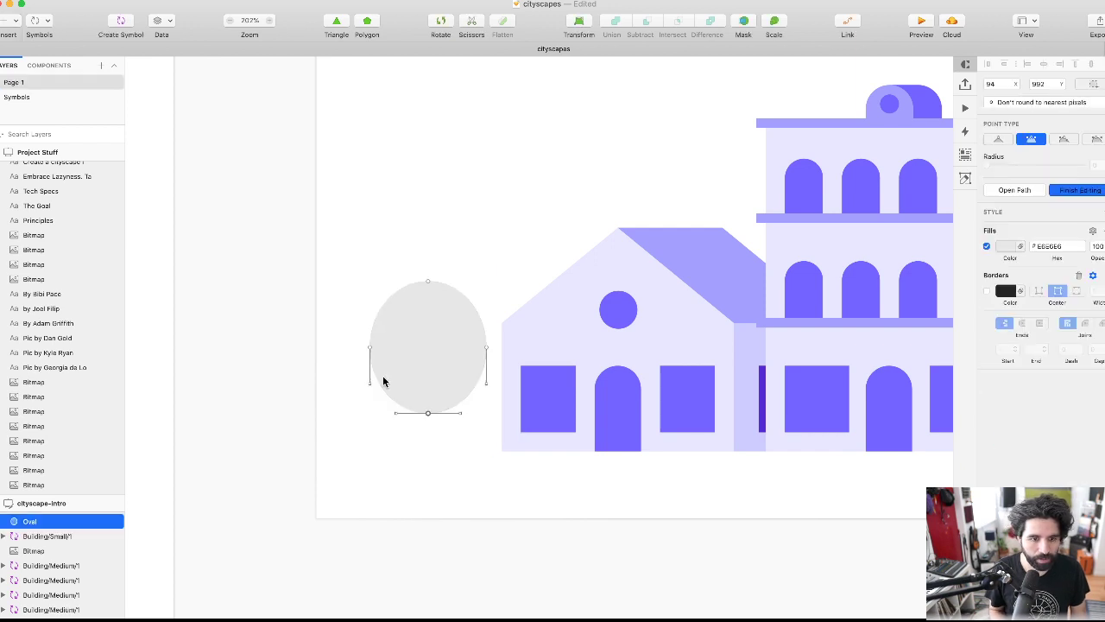
click(369, 348)
shift+click(486, 348)
key(shift+Down)
key(shift+Down)
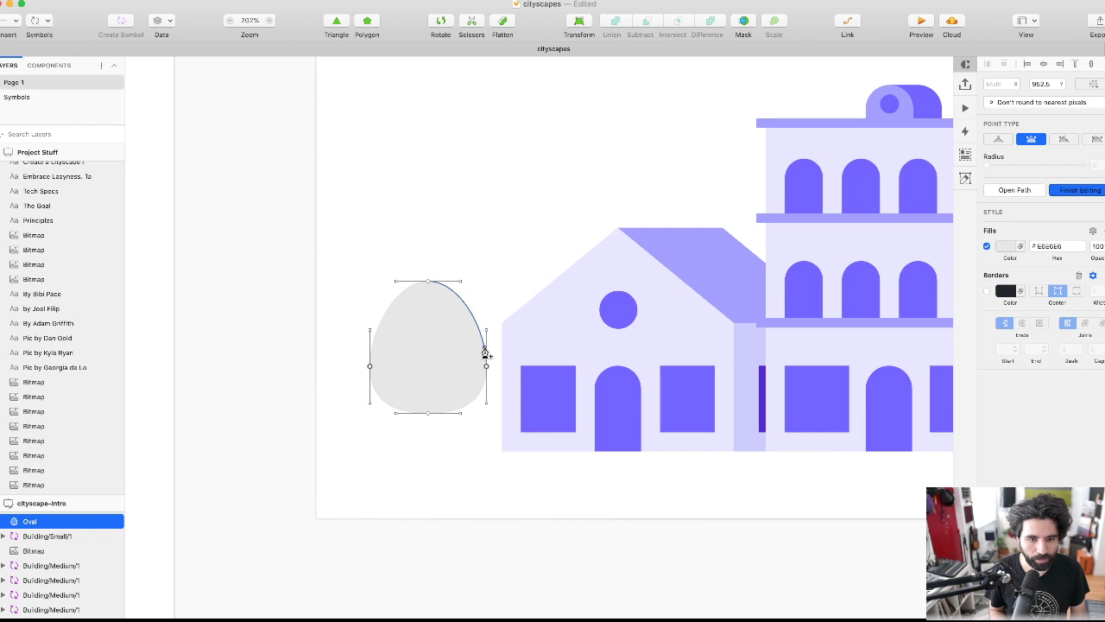
click(396, 508)
click(399, 492)
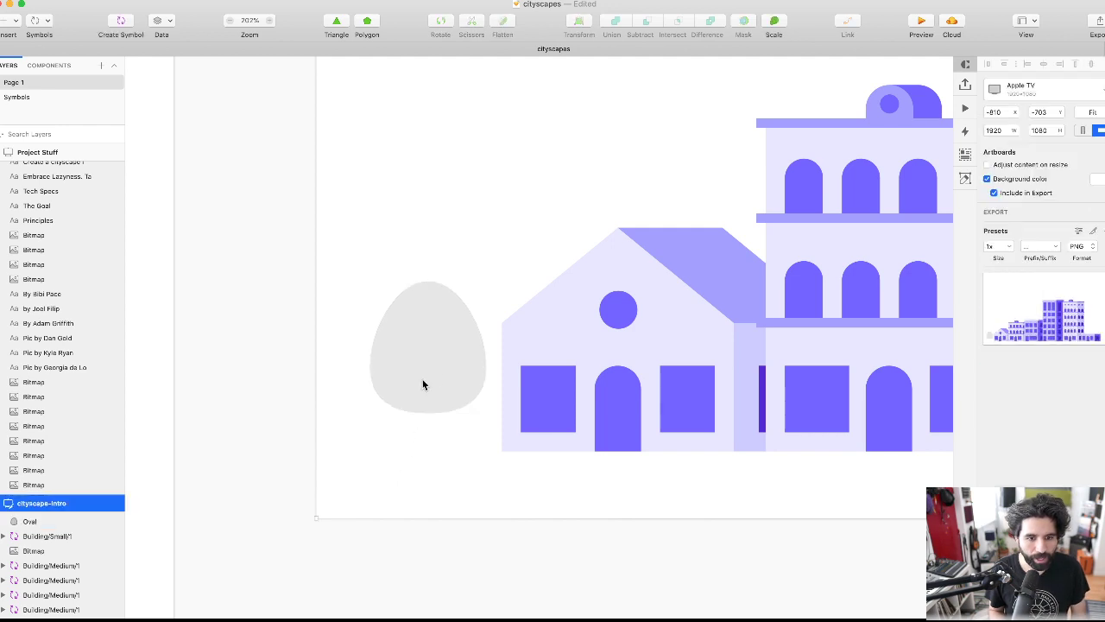
click(291, 369)
click(466, 317)
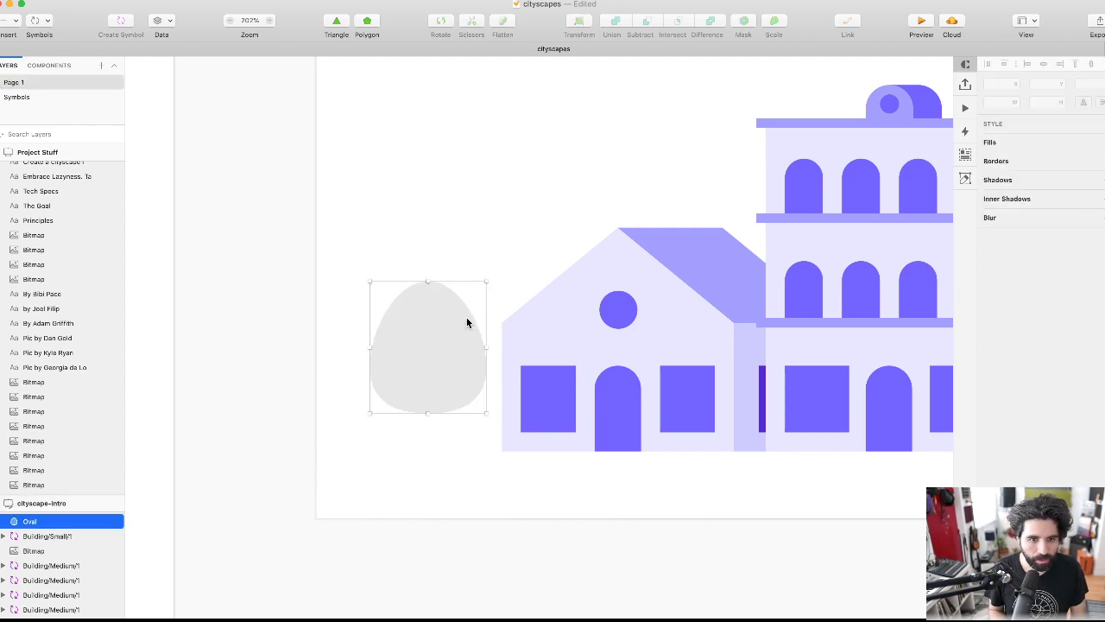
- Draw a trunk rectangle about 4 by 93 px from inside the crown downwards and centre the two shapes horizontally
key(r)
drag(417, 343, 418, 454)
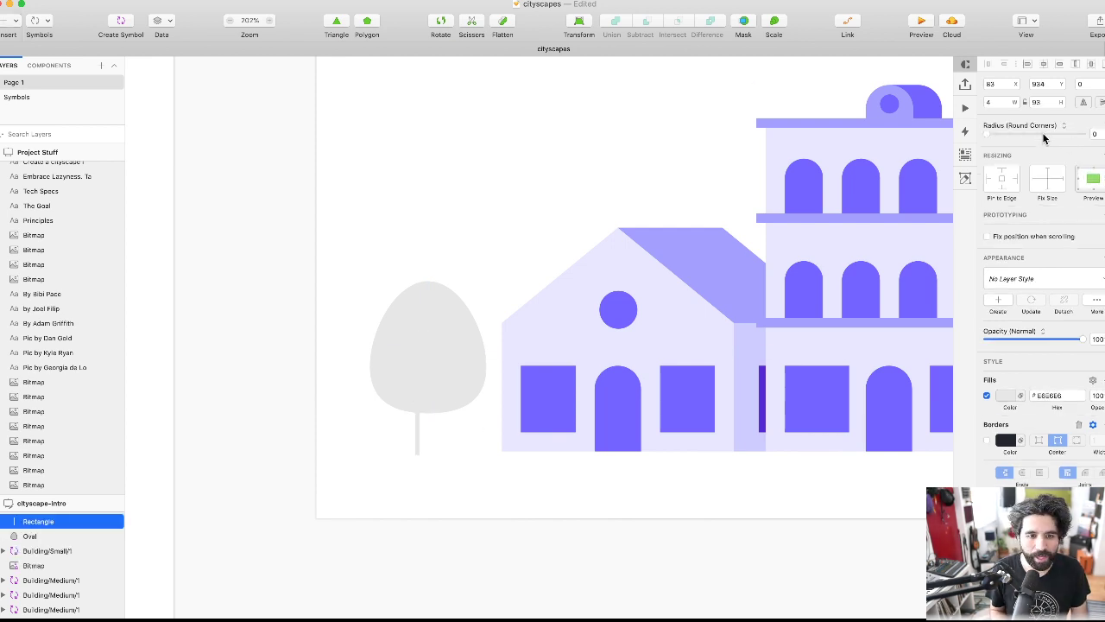
shift+click(451, 347)
click(1044, 64)
click(513, 506)
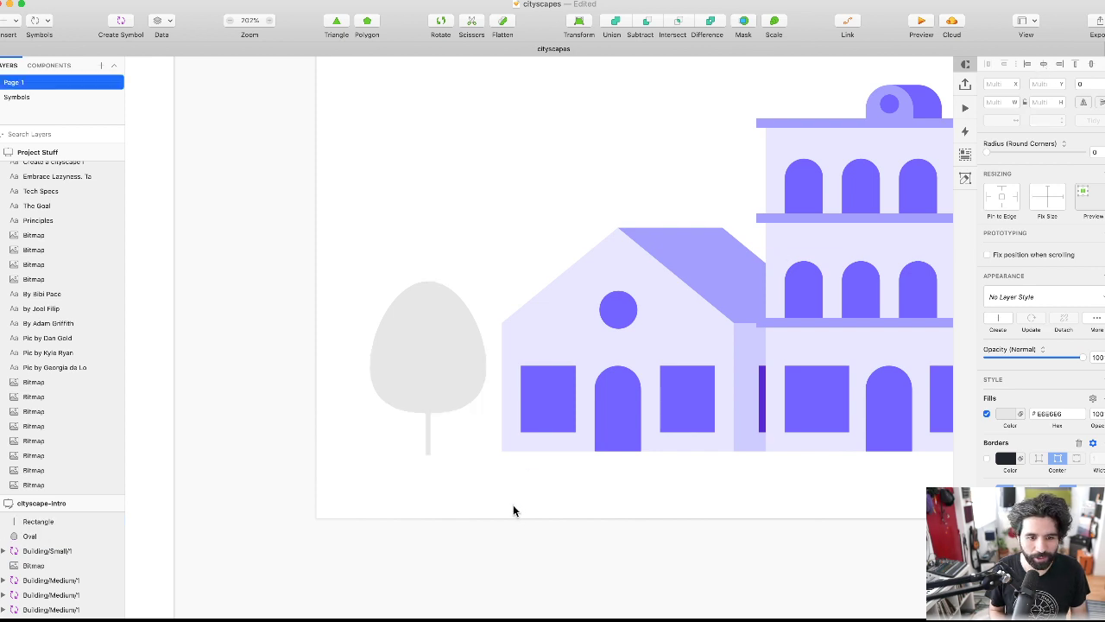
- Apply the Nature/2 layer style to both the tree's crown and its trunk
click(428, 435)
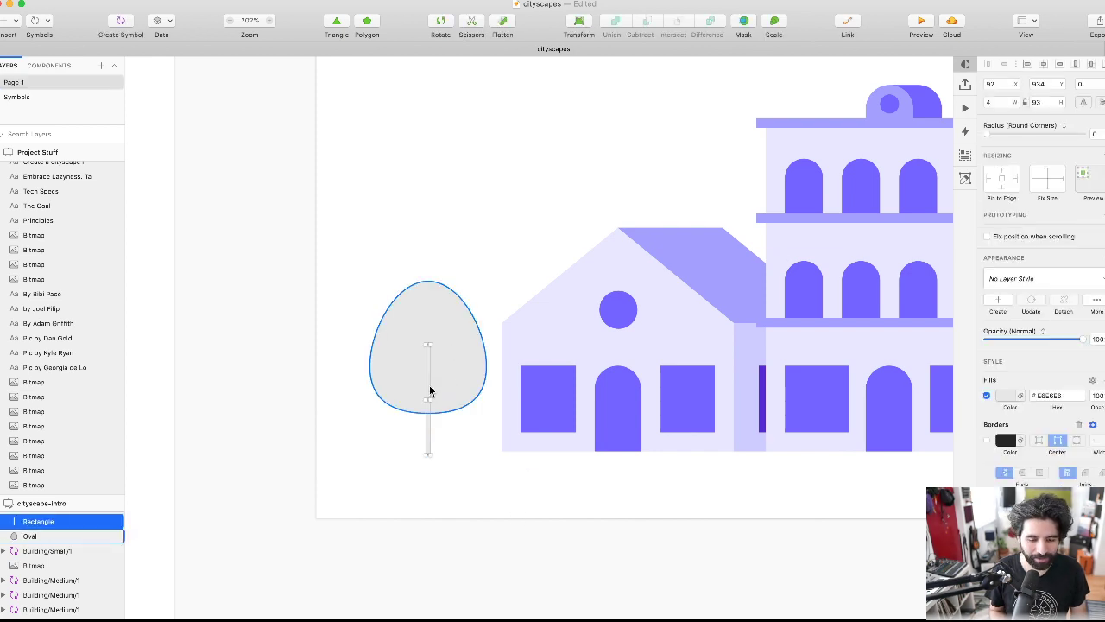
scroll(424, 384, up, 2)
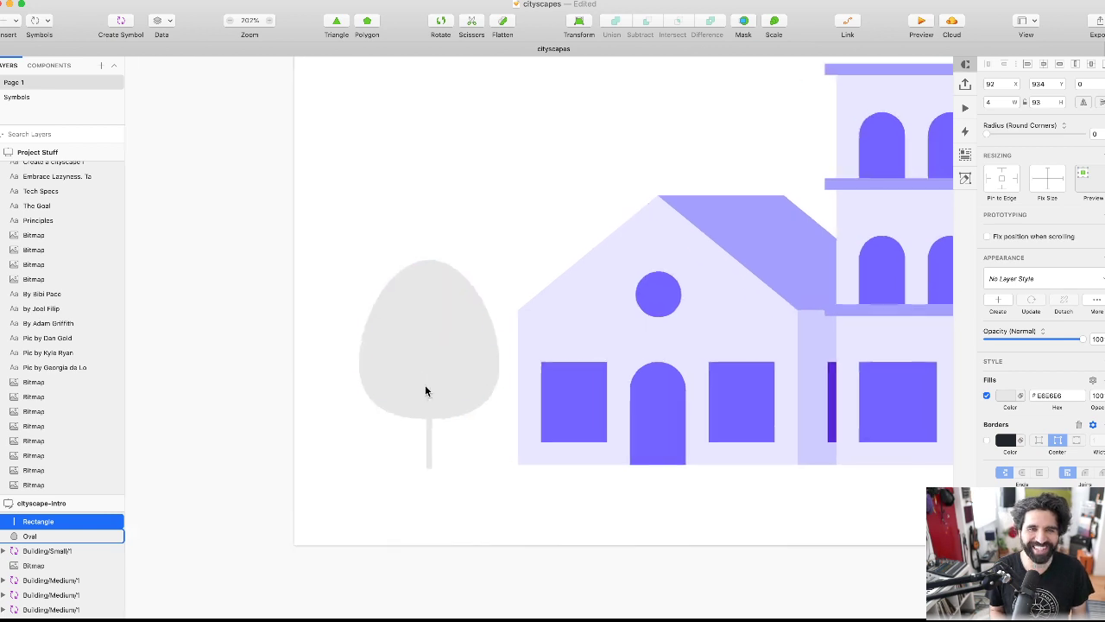
click(1060, 286)
mouse_move(1048, 313)
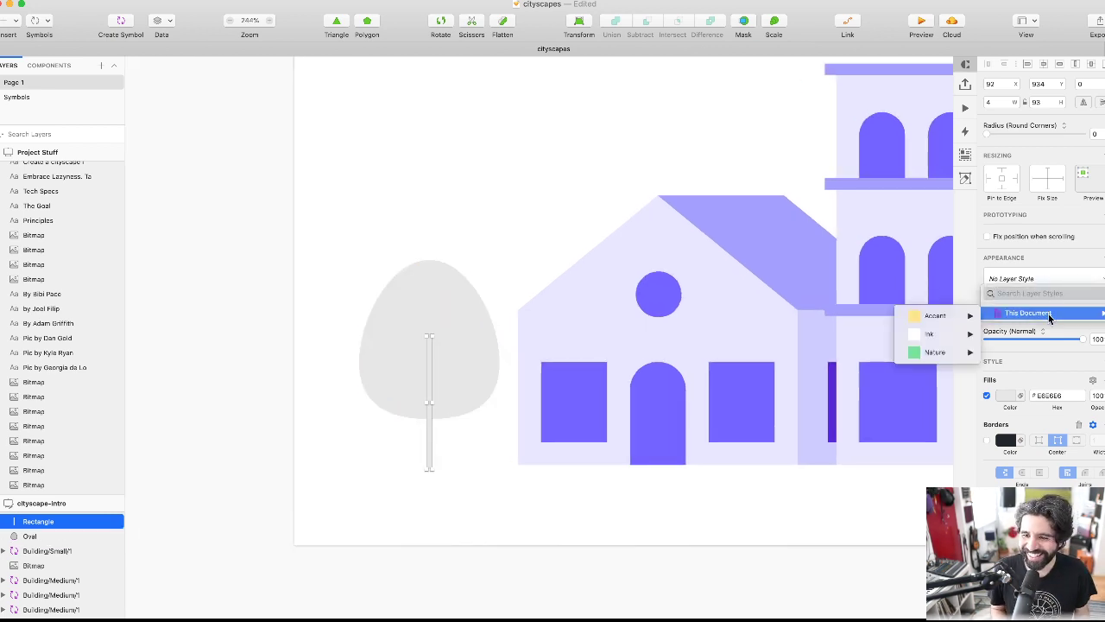
click(708, 486)
shift+click(456, 347)
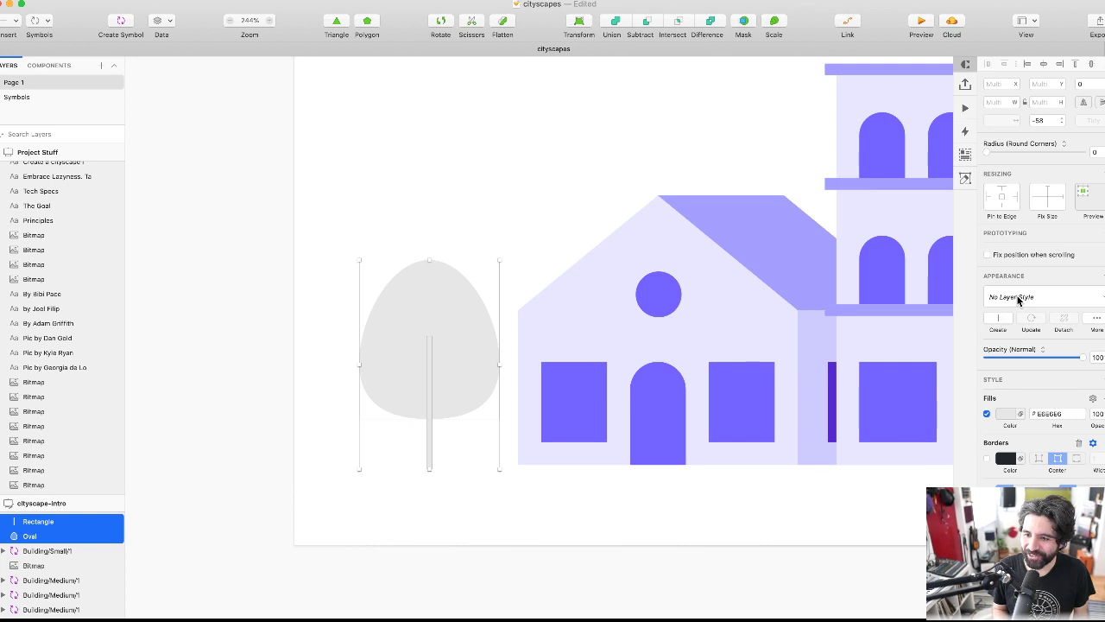
click(1018, 298)
mouse_move(1001, 332)
mouse_move(921, 380)
click(882, 395)
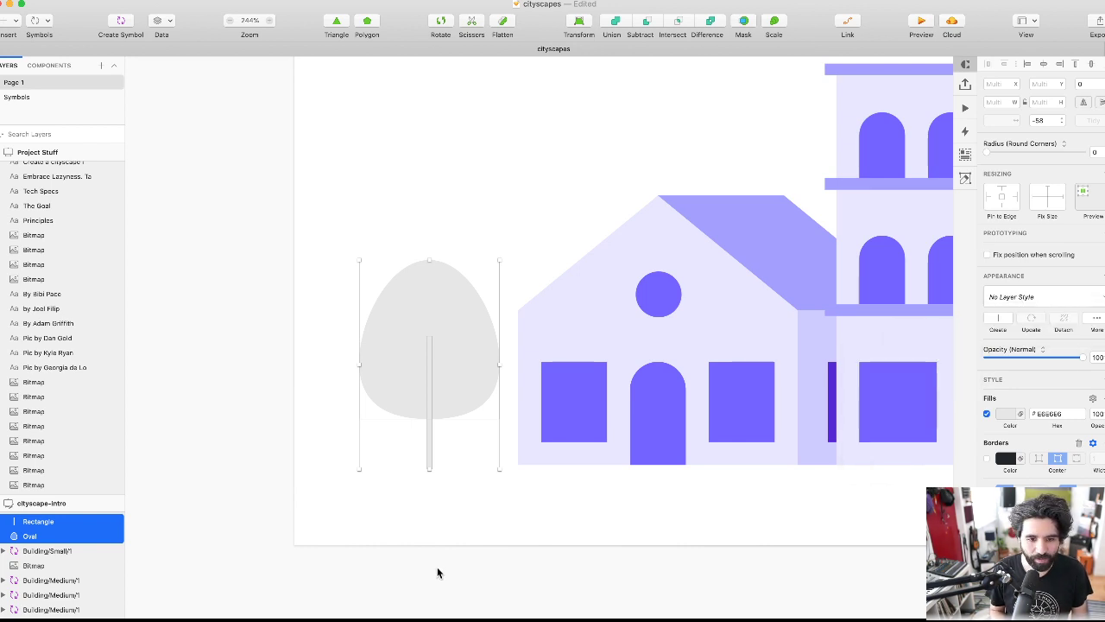
click(442, 550)
- Change the trunk's layer style to the dark green of the Nature set
click(430, 453)
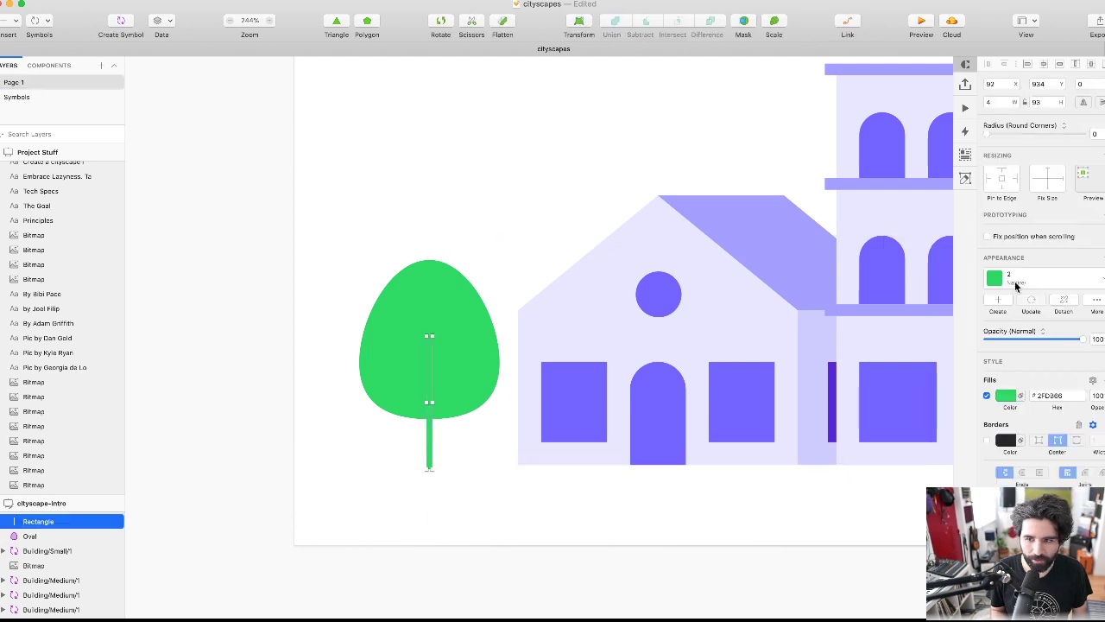
click(1024, 276)
click(1019, 378)
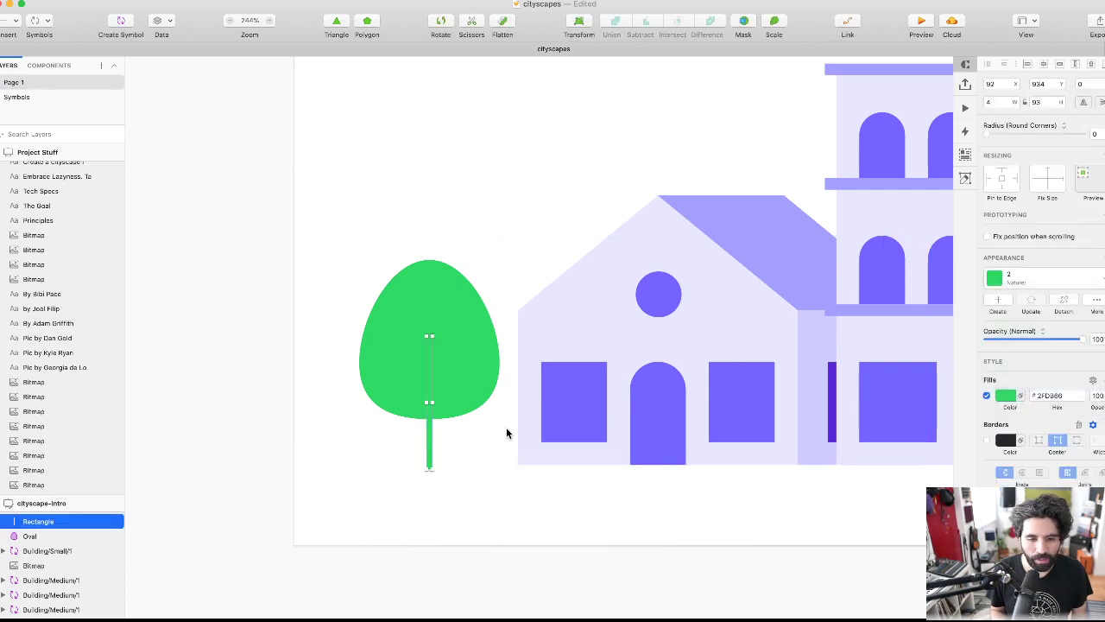
click(452, 503)
- Resize the tree's crown to 96 px wide and 112 px high
scroll(453, 503, down, 5)
scroll(313, 482, up, 5)
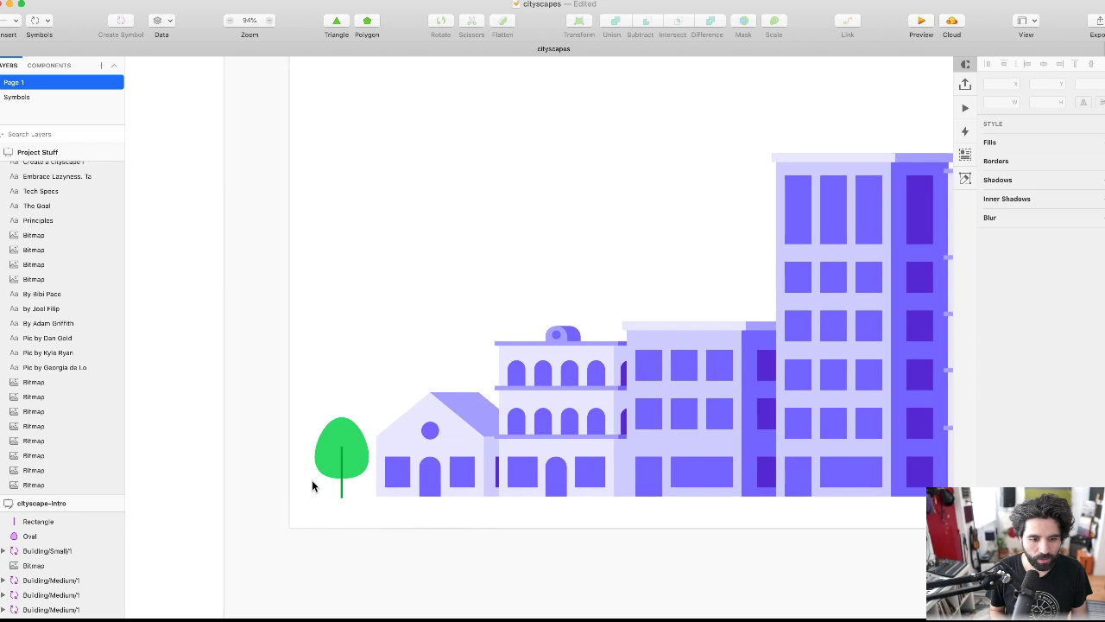
drag(301, 533, 426, 389)
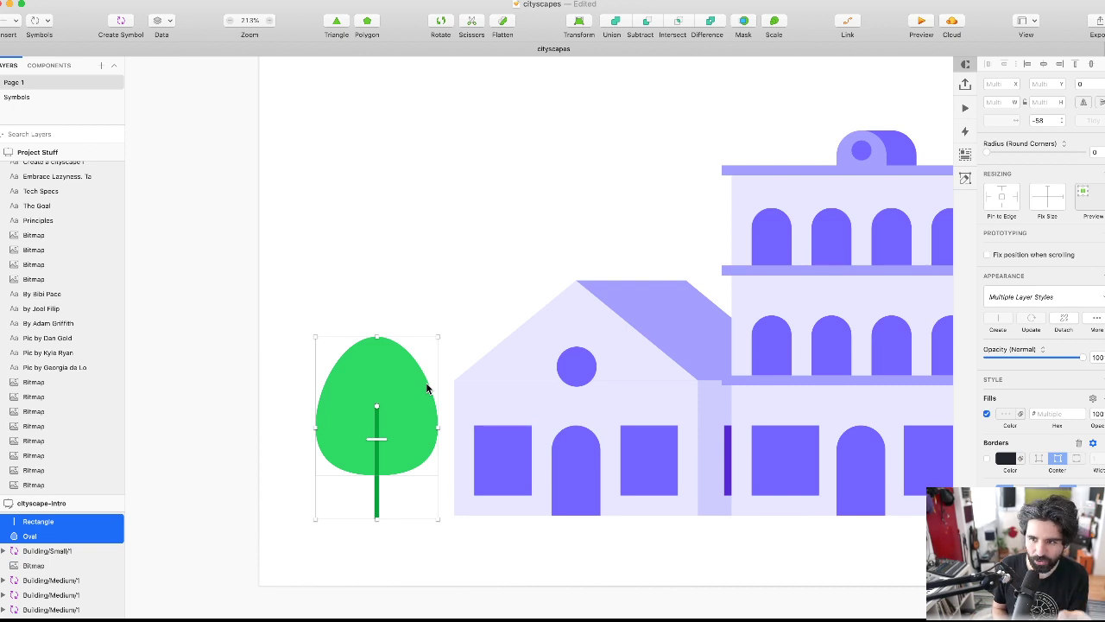
click(312, 373)
click(368, 363)
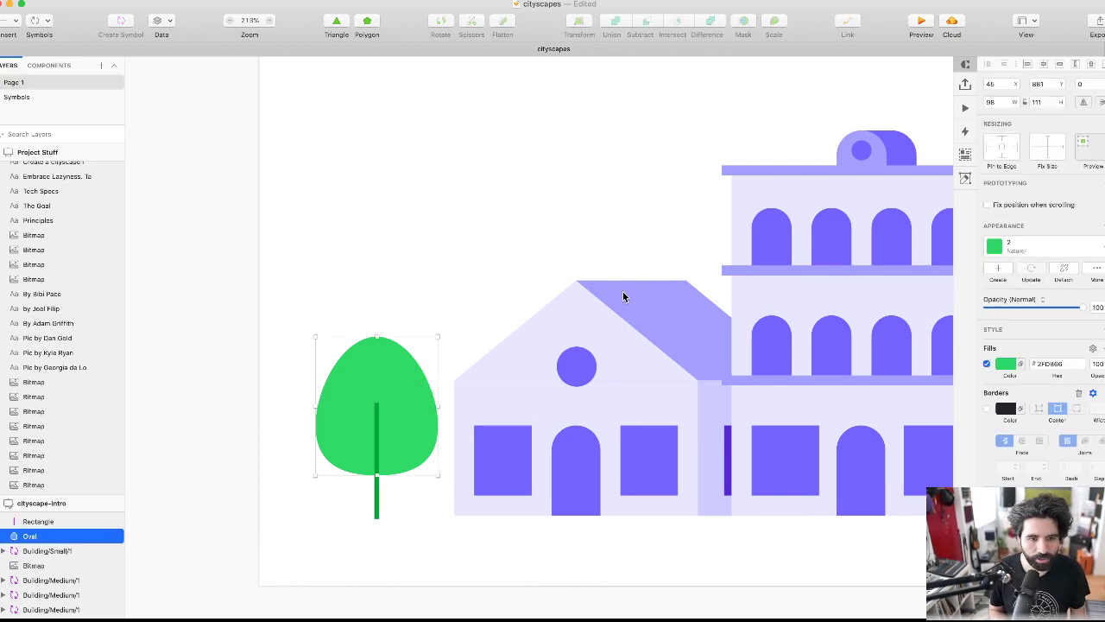
click(997, 101)
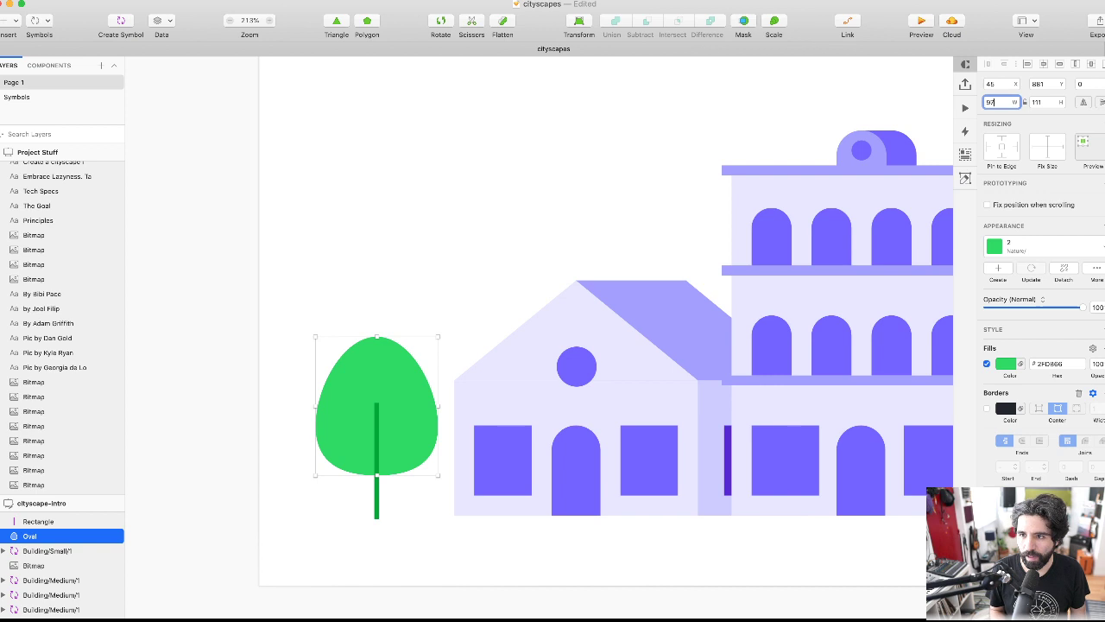
key(Tab)
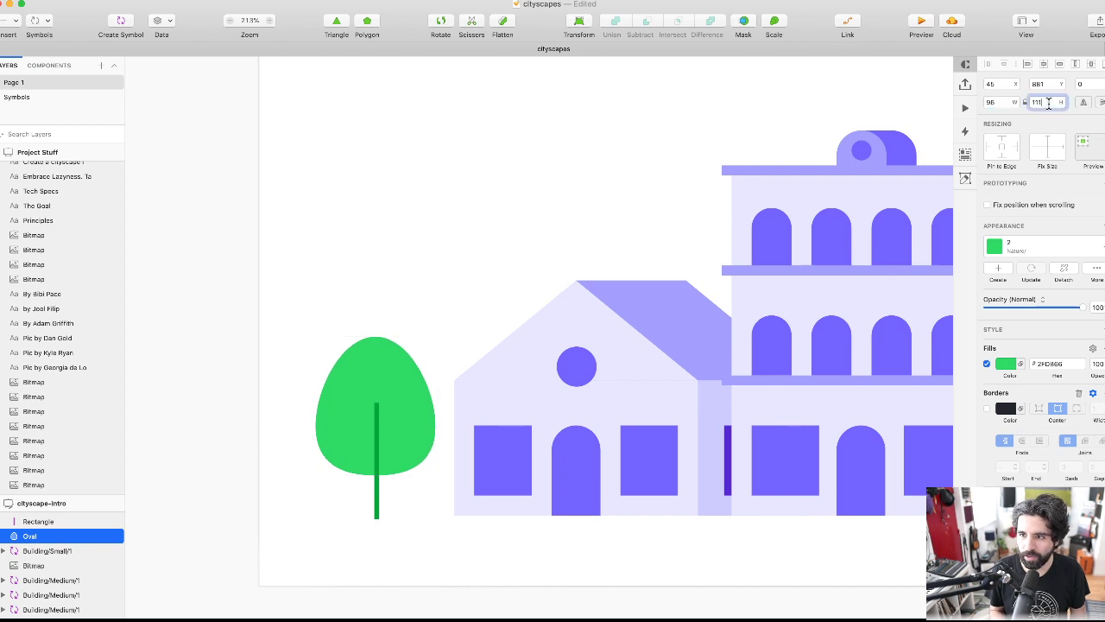
text(112)
key(Return)
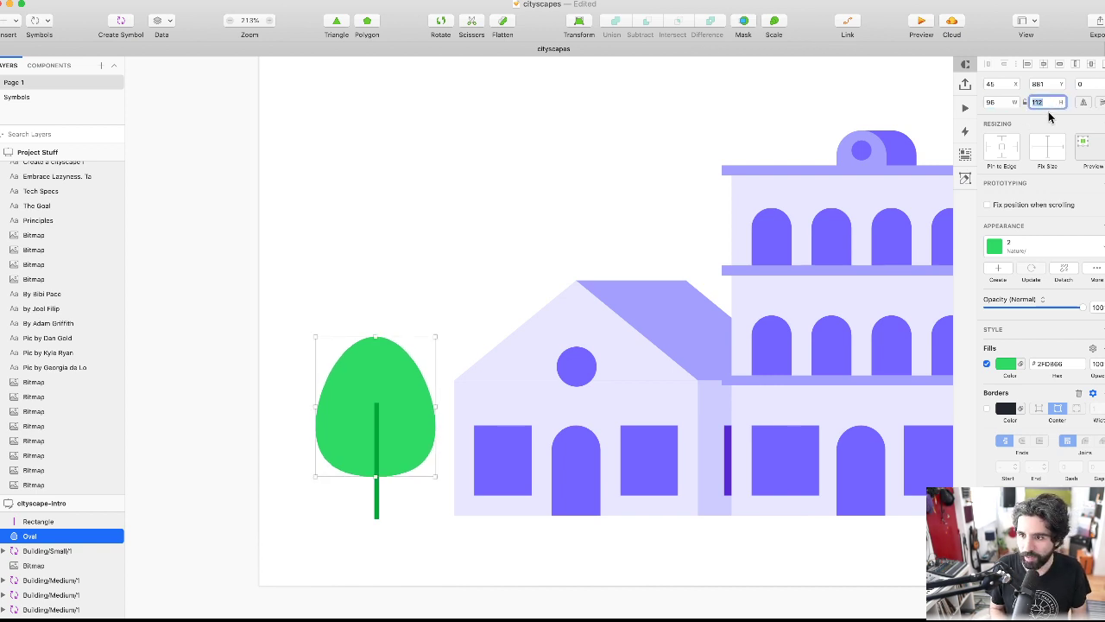
key(BackSpace)
key(Return)
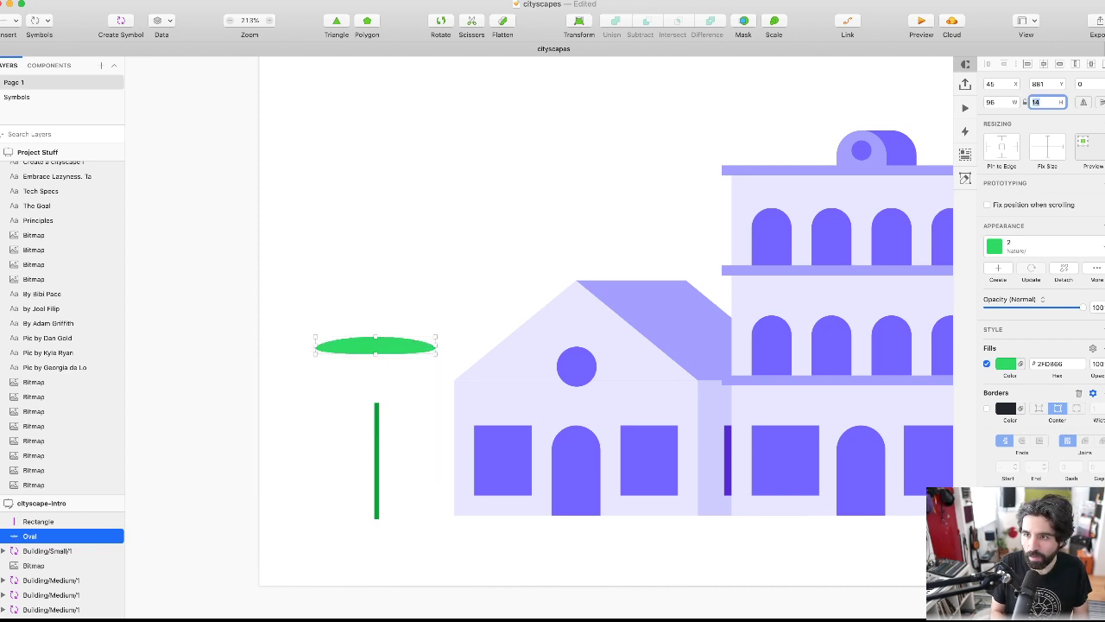
key(ctrl+z)
- Set the trunk's height to 96 px and align its base with the bottom of the small house
drag(273, 366, 413, 551)
click(389, 557)
click(377, 507)
drag(378, 513, 378, 514)
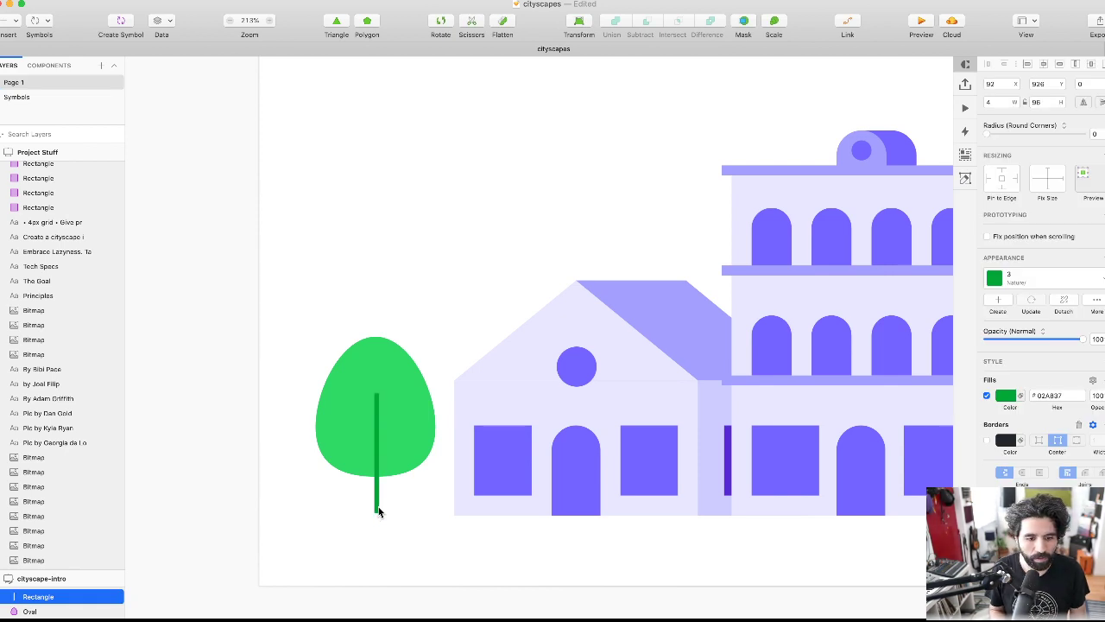
shift+click(463, 482)
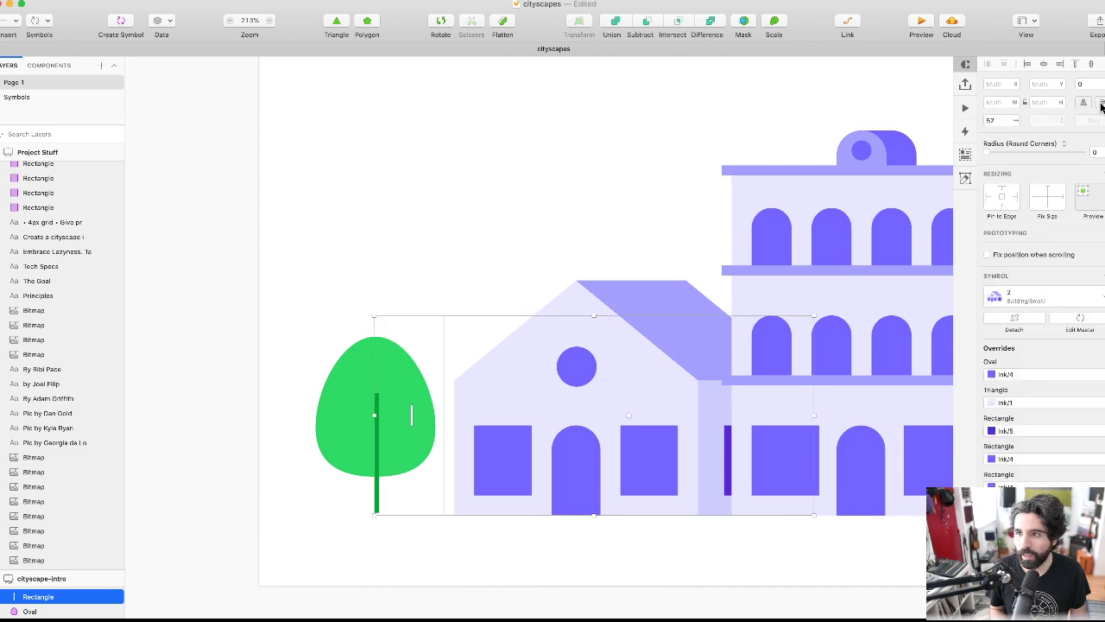
click(399, 555)
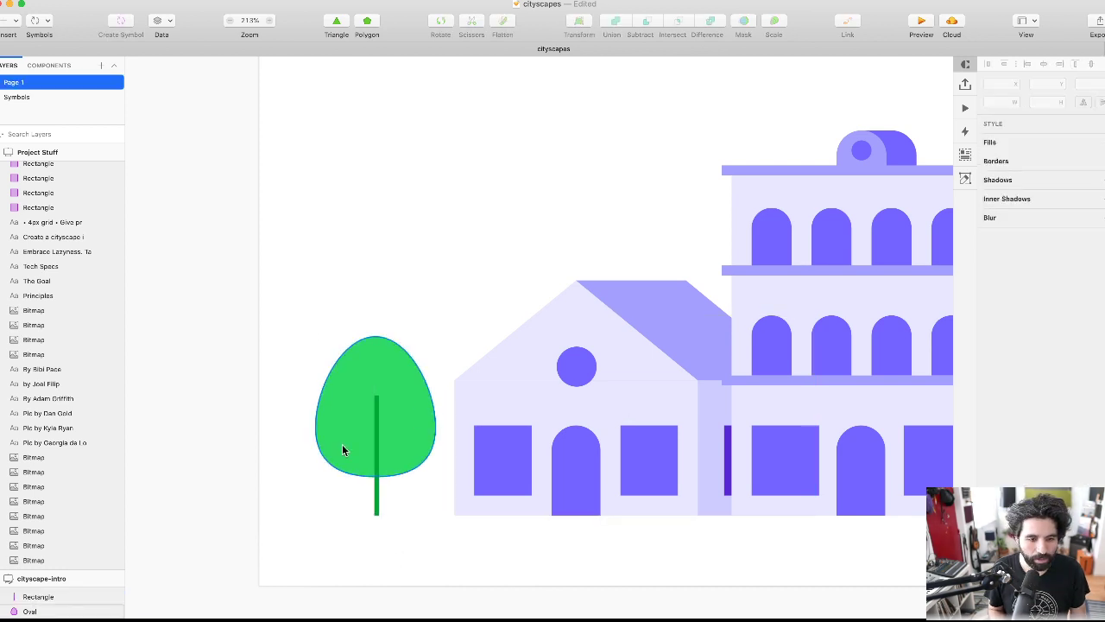
- Lower the tree's crown over the trunk to a Y position of 888
click(344, 444)
key(Up)
key(shift+Down)
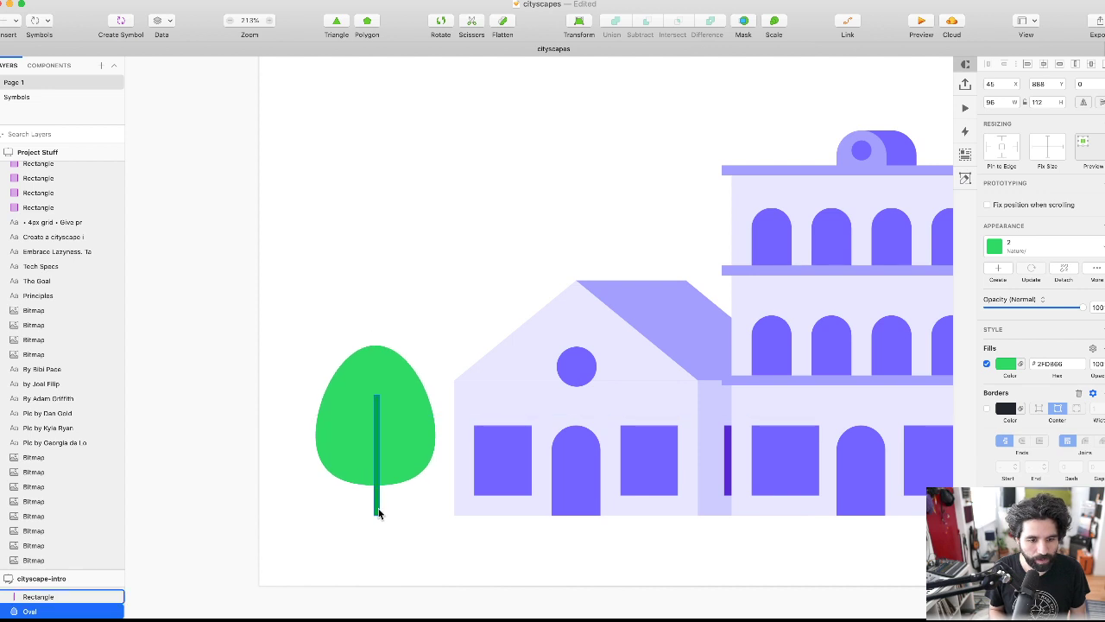
- Turn the crown and trunk into a symbol named Tree/Medium/1 and duplicate its master beside the original on the Symbols page
shift+click(378, 511)
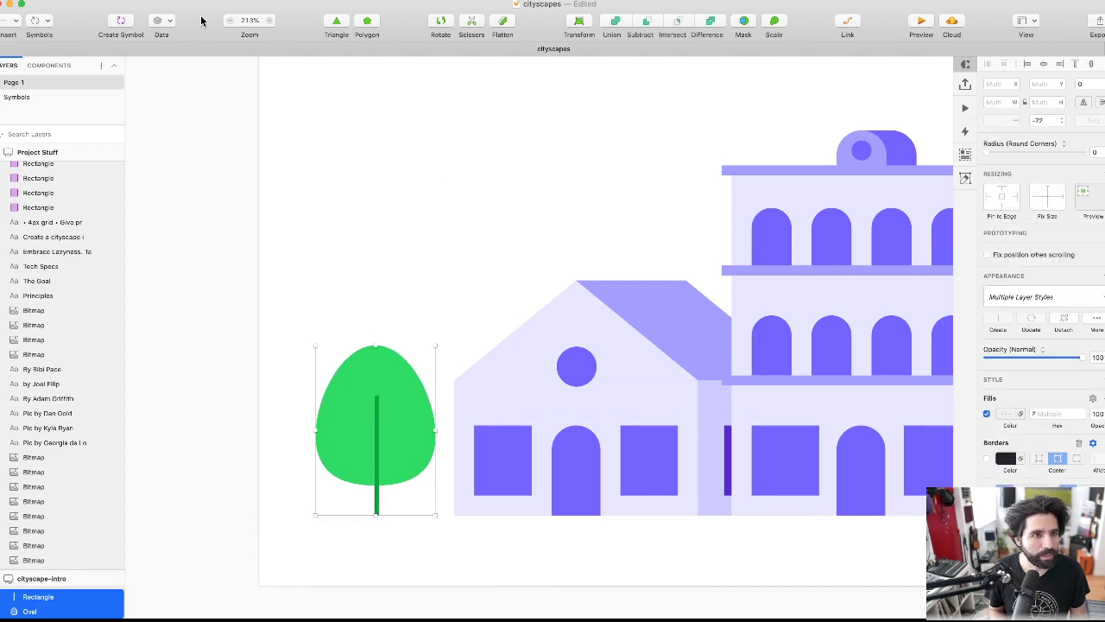
click(118, 26)
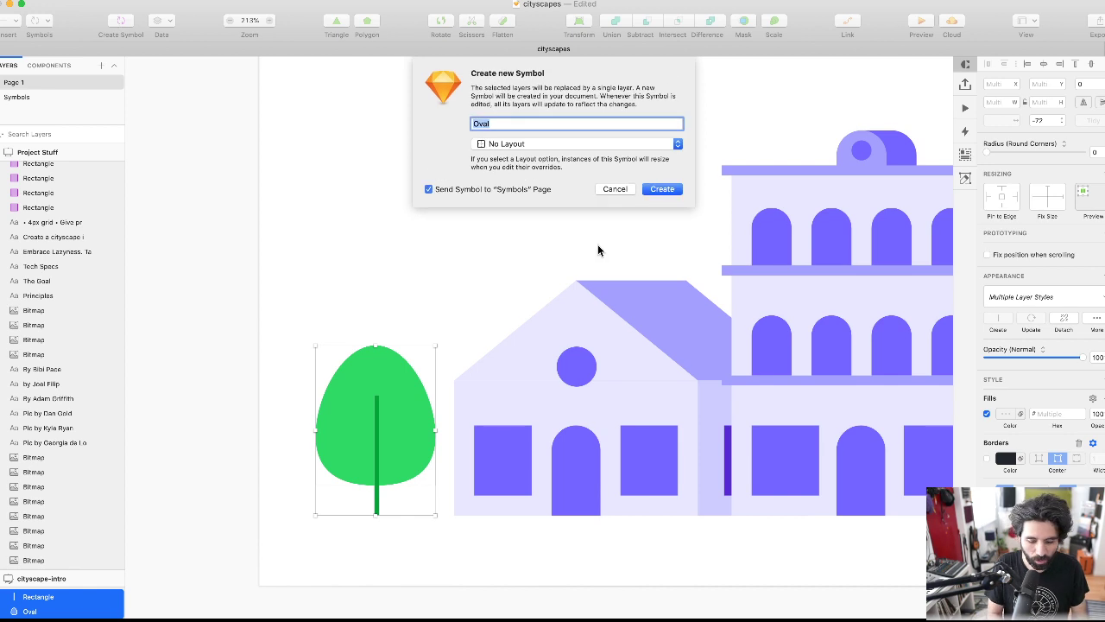
text(Tree/Medi)
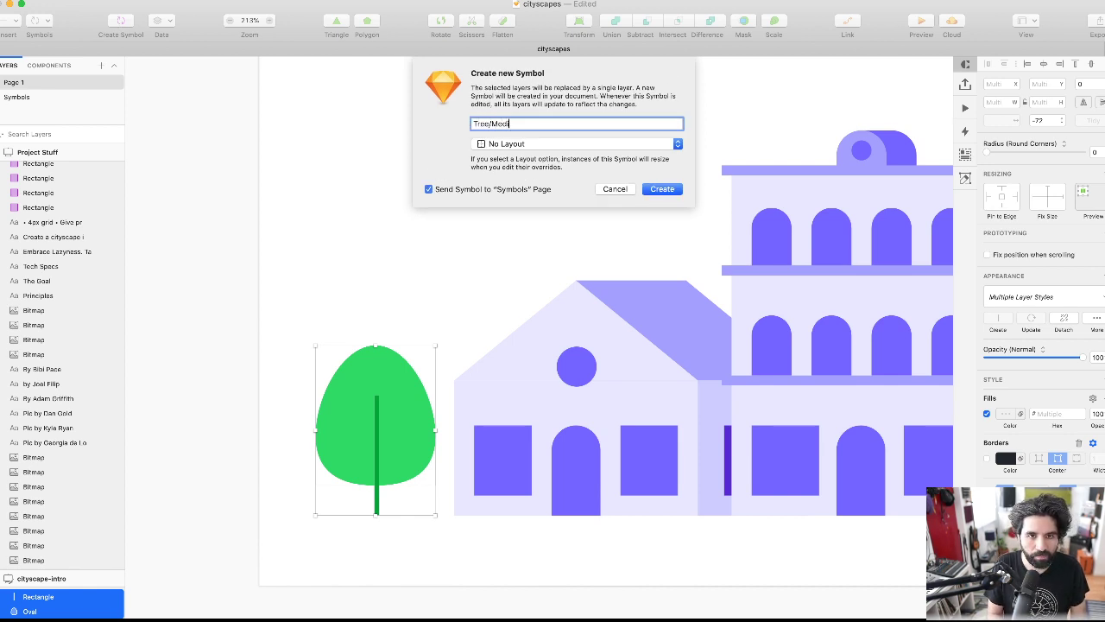
text(um/1)
key(Return)
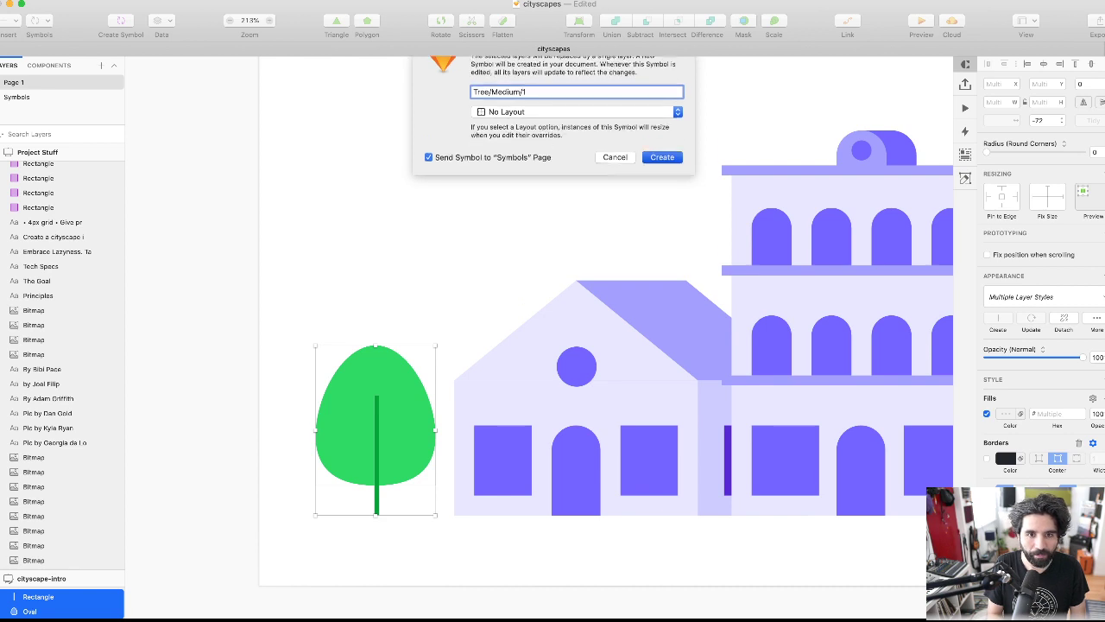
double_click(399, 393)
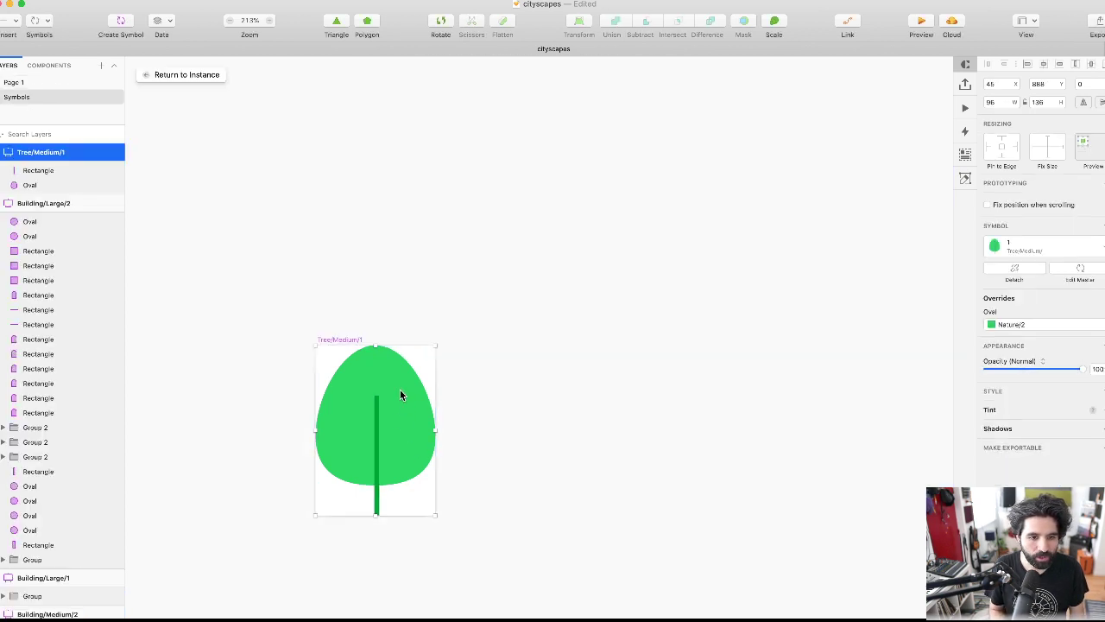
mouse_move(386, 371)
mouse_down()
mouse_move(464, 372)
mouse_move(414, 356)
mouse_move(508, 477)
mouse_up()
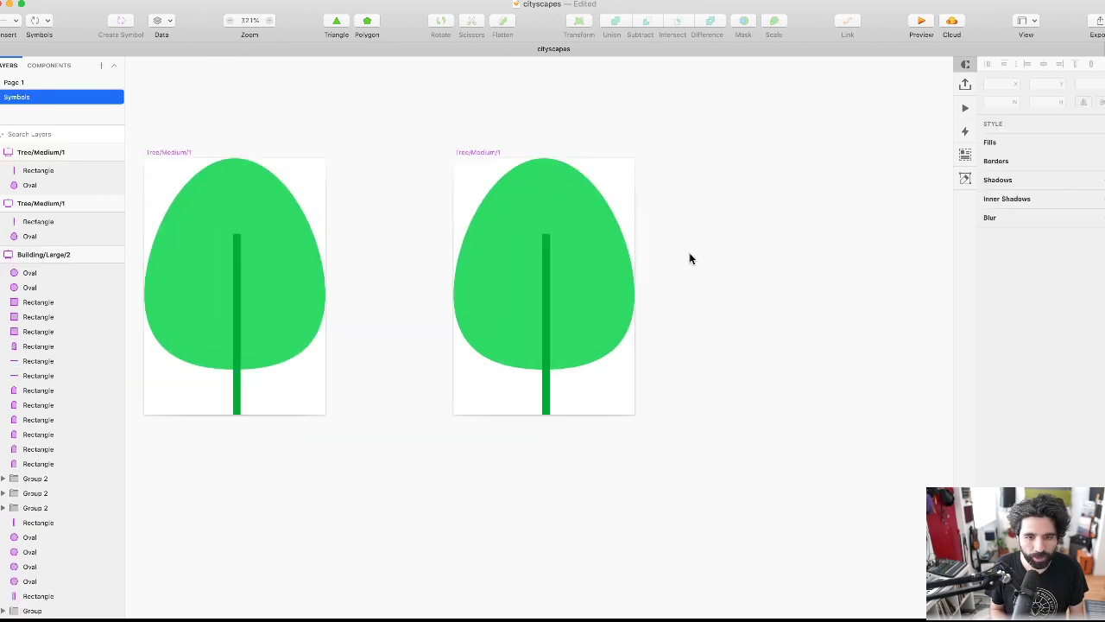
- Reshape the duplicate's crown by lowering its top anchor about 10 px and moving both side anchors 16 px outward
click(574, 208)
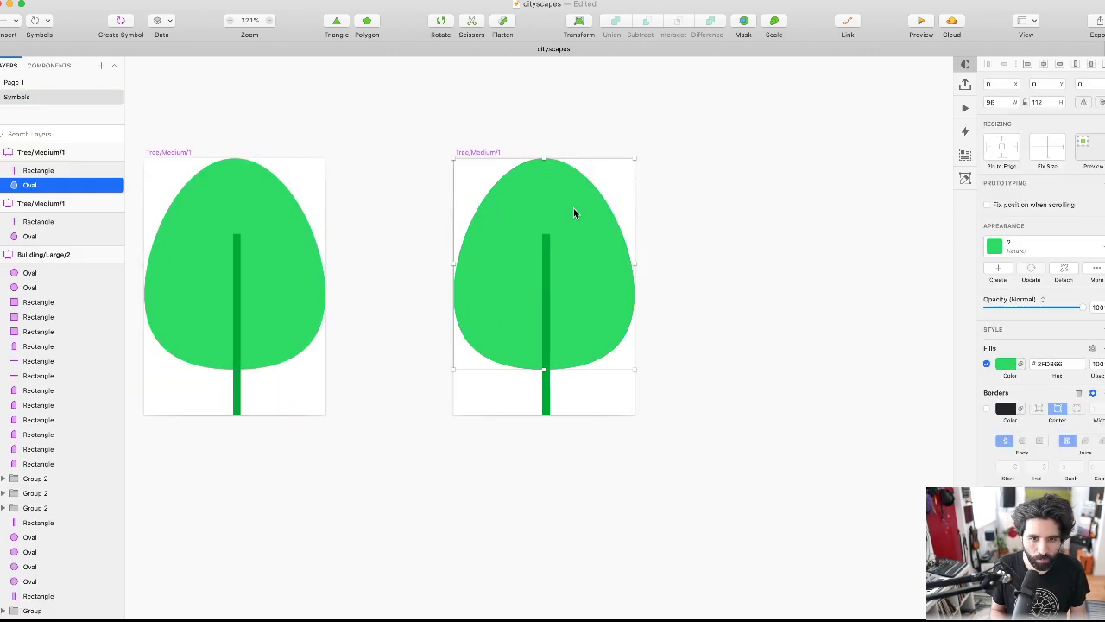
double_click(574, 208)
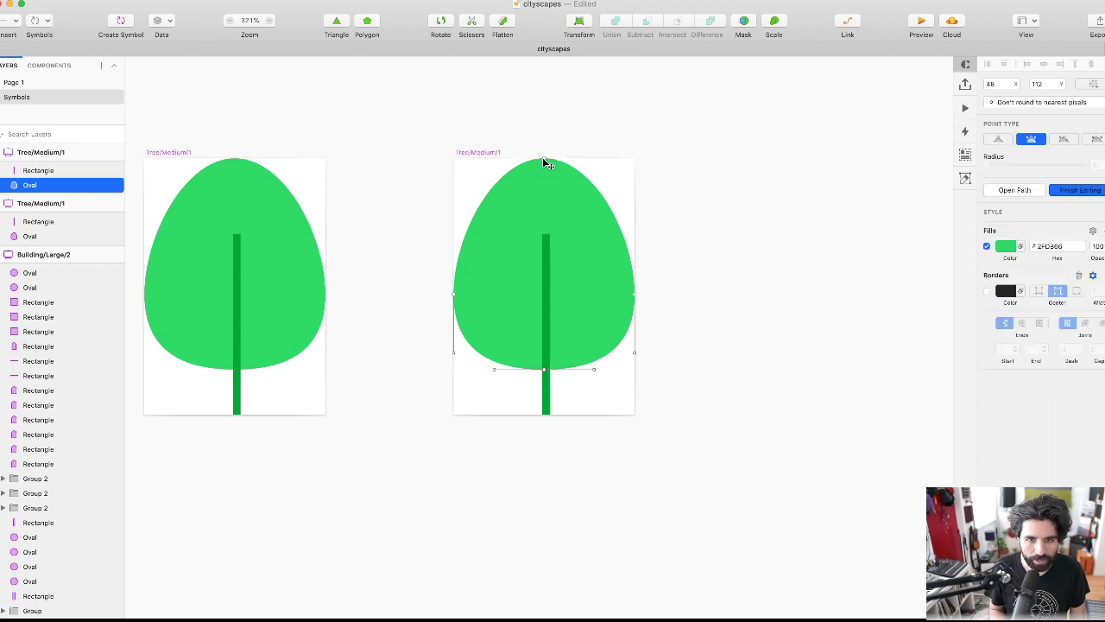
drag(544, 163, 546, 184)
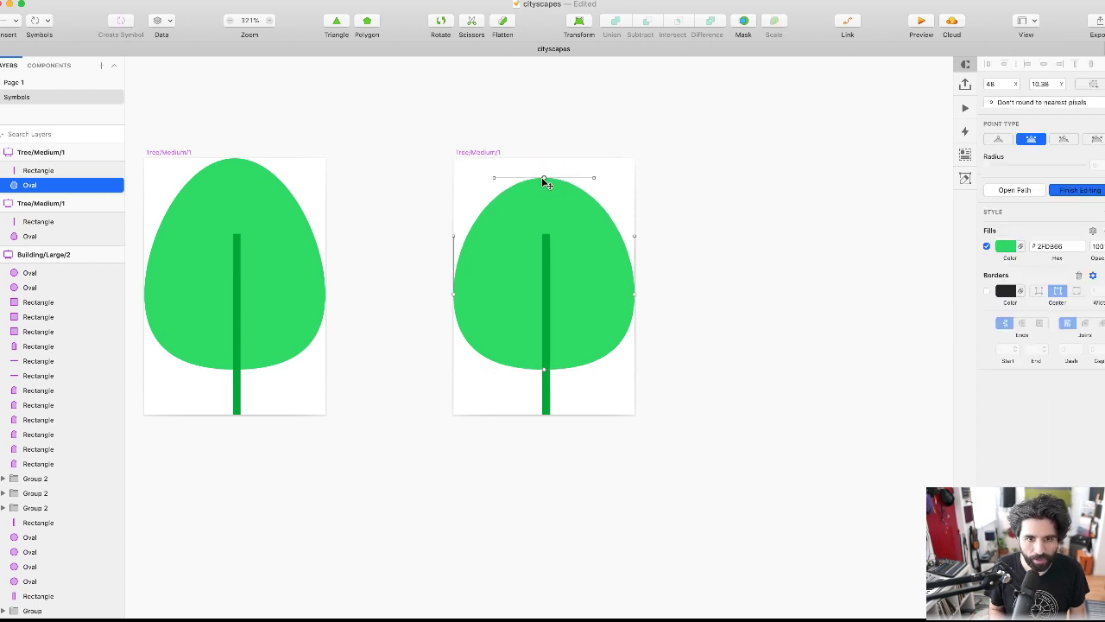
click(454, 294)
key(shift+Left)
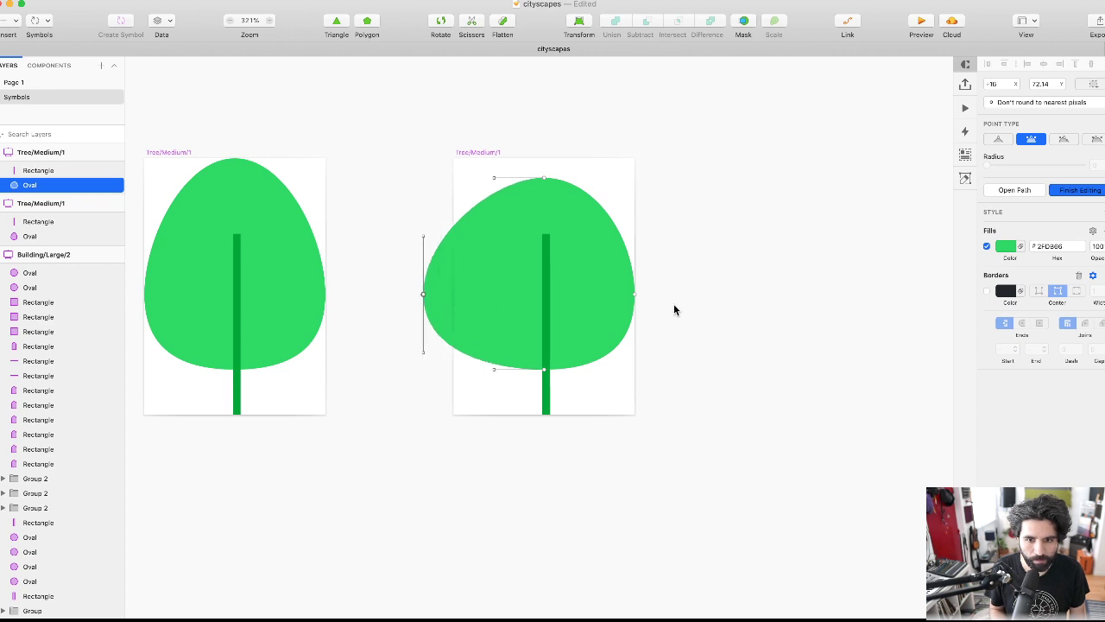
click(635, 295)
key(shift+Right)
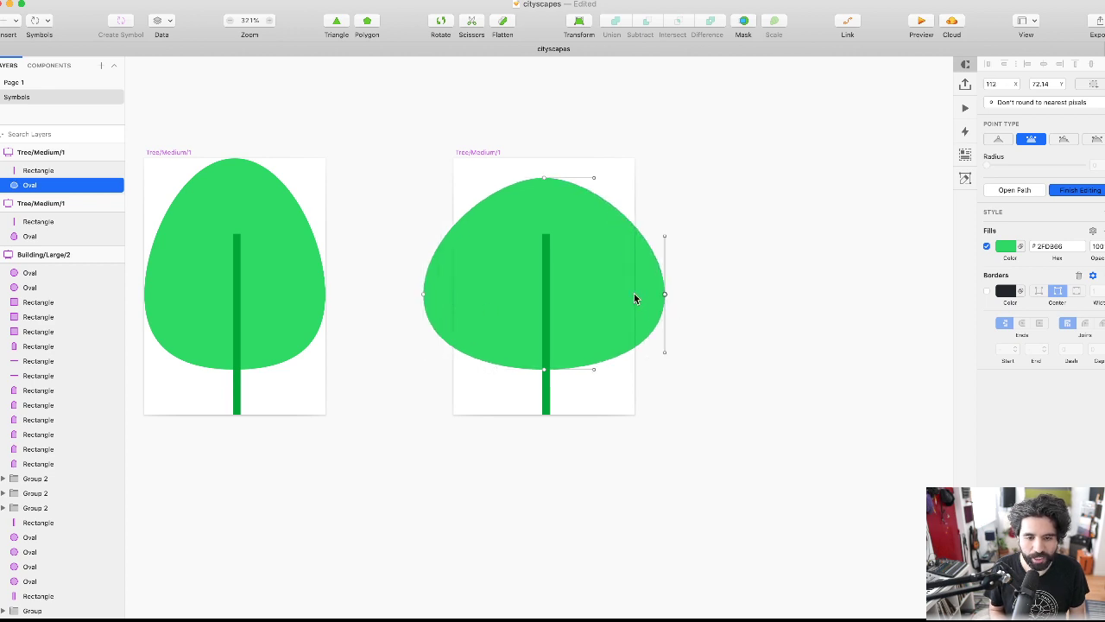
- Raise the bottom anchor of the duplicate's crown to Y 104
click(544, 370)
key(Up)
key(Up)
key(Up)
key(Up)
key(Up)
key(Up)
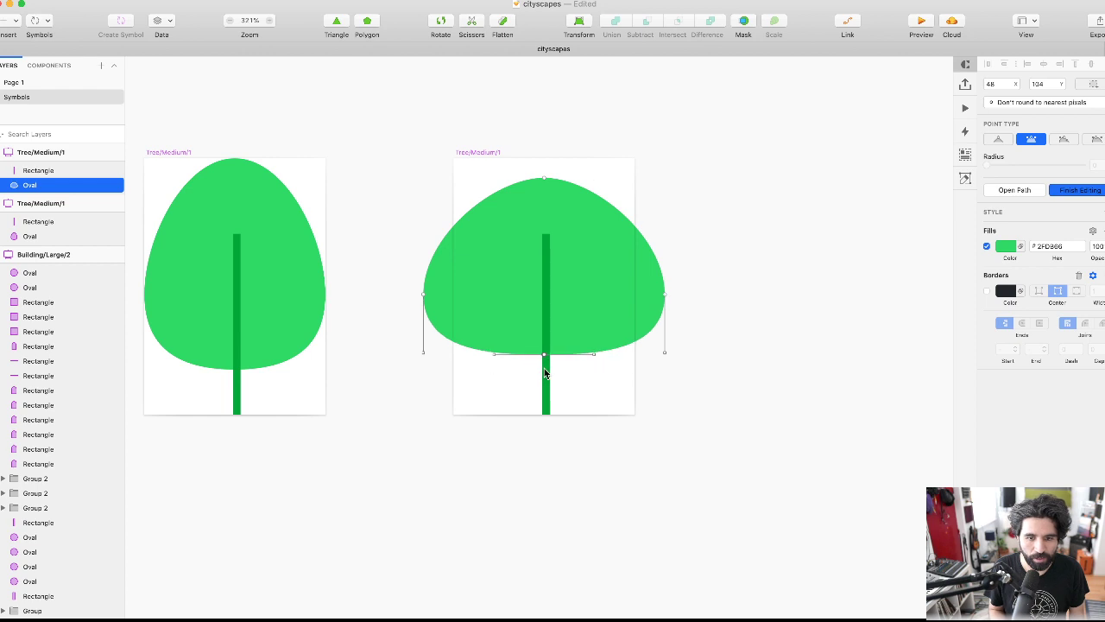
- Try shifting both side anchors of the duplicate's crown vertically
click(423, 295)
shift+click(662, 301)
key(Down)
key(Down)
key(Down)
key(Down)
key(Down)
key(Down)
key(Down)
key(Down)
key(Up)
key(Up)
key(Up)
key(Up)
key(Up)
key(Up)
key(Up)
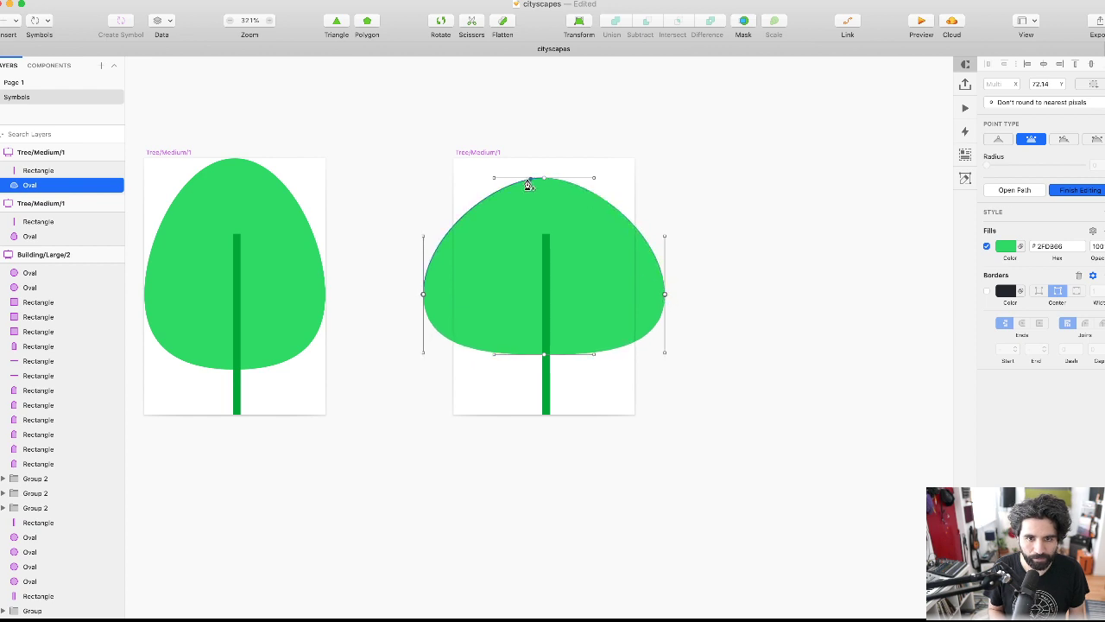
- Lengthen the top anchor's curve handles to round out the duplicate's crown and finish editing the path
click(494, 178)
key(Left)
key(Left)
key(Left)
key(Left)
key(Left)
key(Left)
key(Left)
key(Left)
key(Left)
key(Left)
key(Left)
key(Left)
key(Left)
key(Left)
key(Left)
key(Left)
key(Left)
key(Left)
key(Left)
key(Left)
key(shift+Left)
key(shift+Right)
click(548, 274)
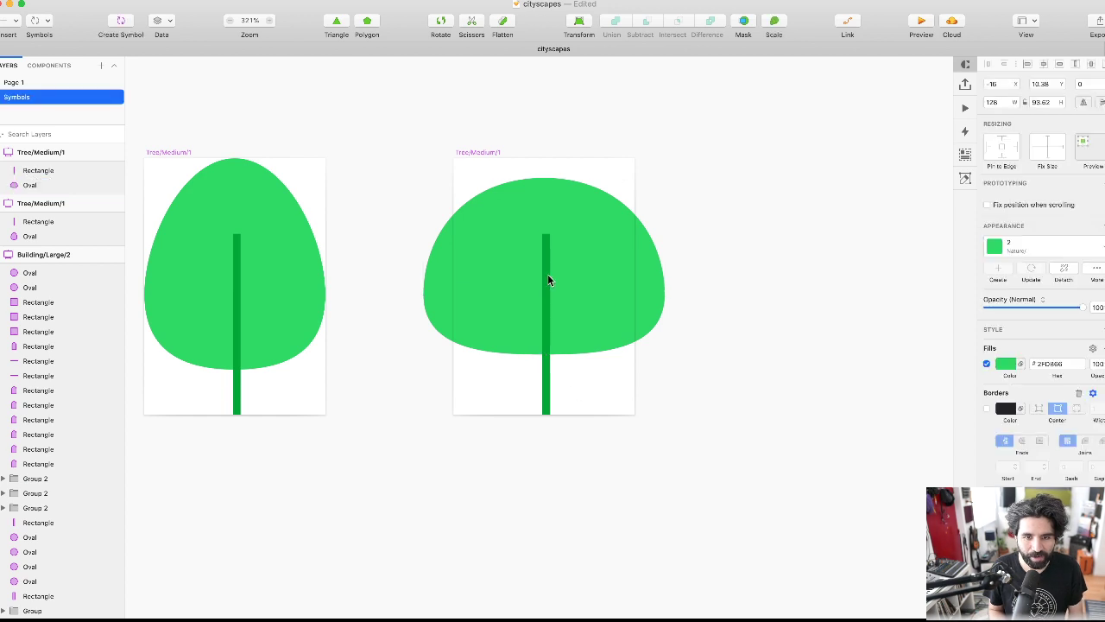
- Lower the duplicate's trunk to Y 64 and shorten it to 72 px so it ends at the symbol's bottom edge
click(544, 268)
key(Down)
key(Down)
key(Down)
key(Down)
key(Down)
key(Down)
key(Down)
key(Down)
key(Down)
key(Down)
key(Down)
key(Down)
key(Down)
key(Down)
key(Down)
key(Down)
key(Down)
key(Down)
key(Down)
key(Down)
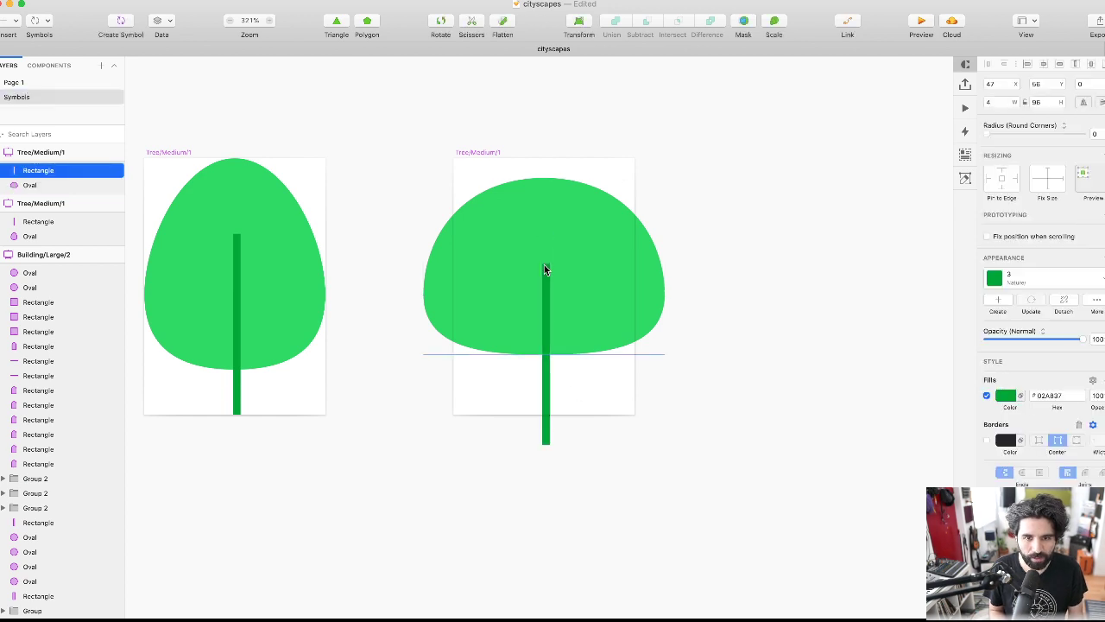
key(super+Up)
key(super+Up)
key(super+Up)
key(super+Up)
key(super+Up)
key(super+Up)
key(super+Up)
key(super+Up)
key(super+Up)
key(super+Up)
key(super+Up)
key(super+Up)
key(super+Up)
key(super+Up)
key(super+Up)
key(super+Up)
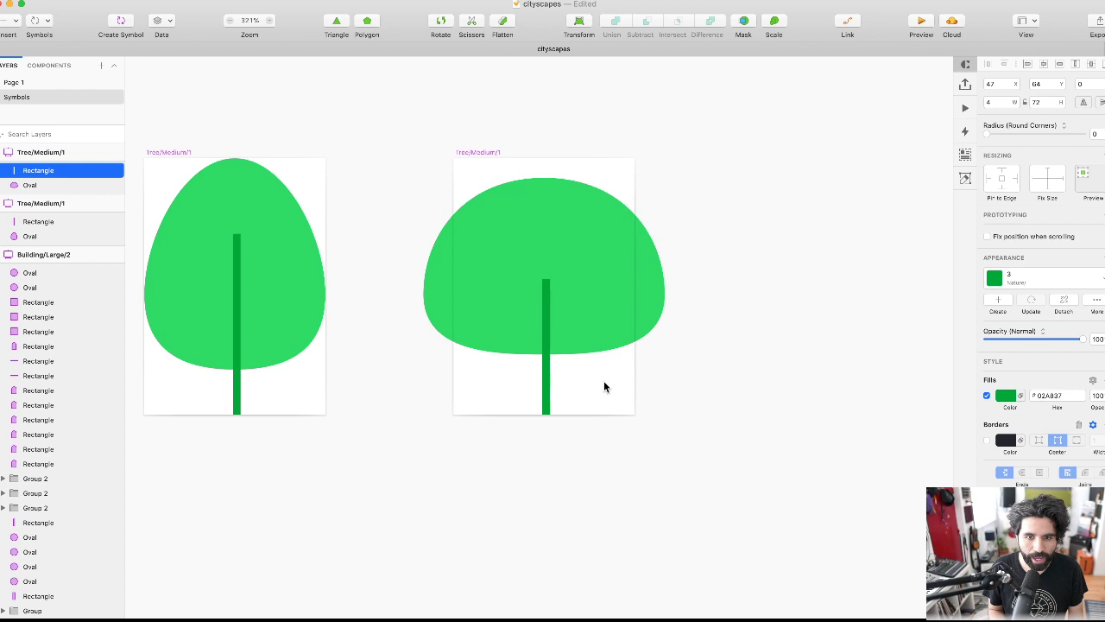
- Apply the lighter Nature/1 layer style to the wide tree's crown
click(603, 381)
scroll(604, 381, down, 5)
click(557, 267)
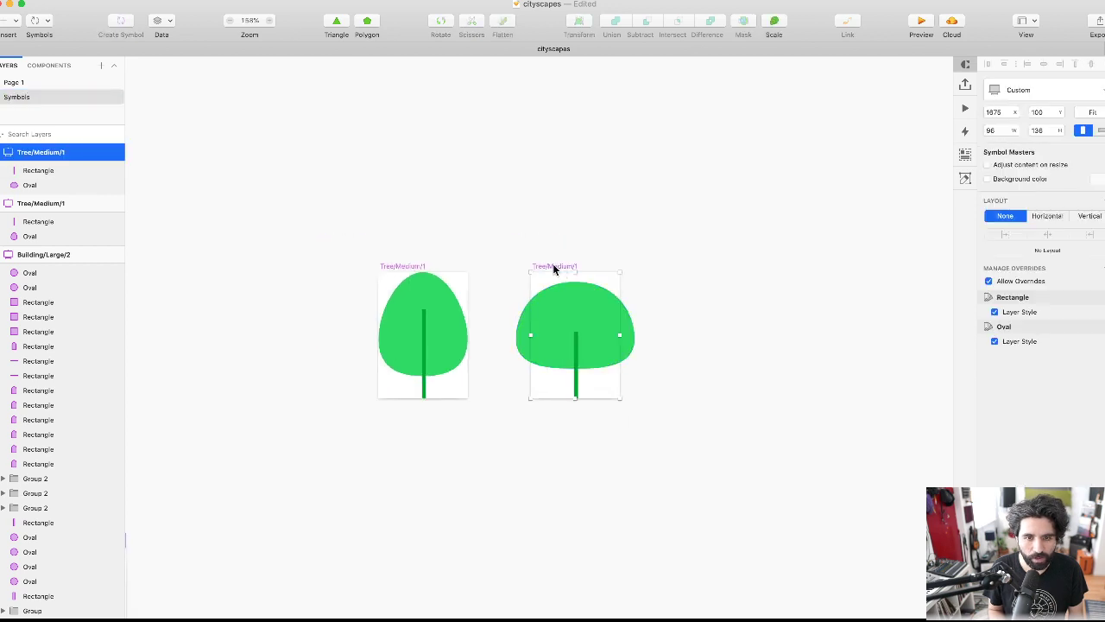
click(547, 234)
click(555, 337)
click(1060, 249)
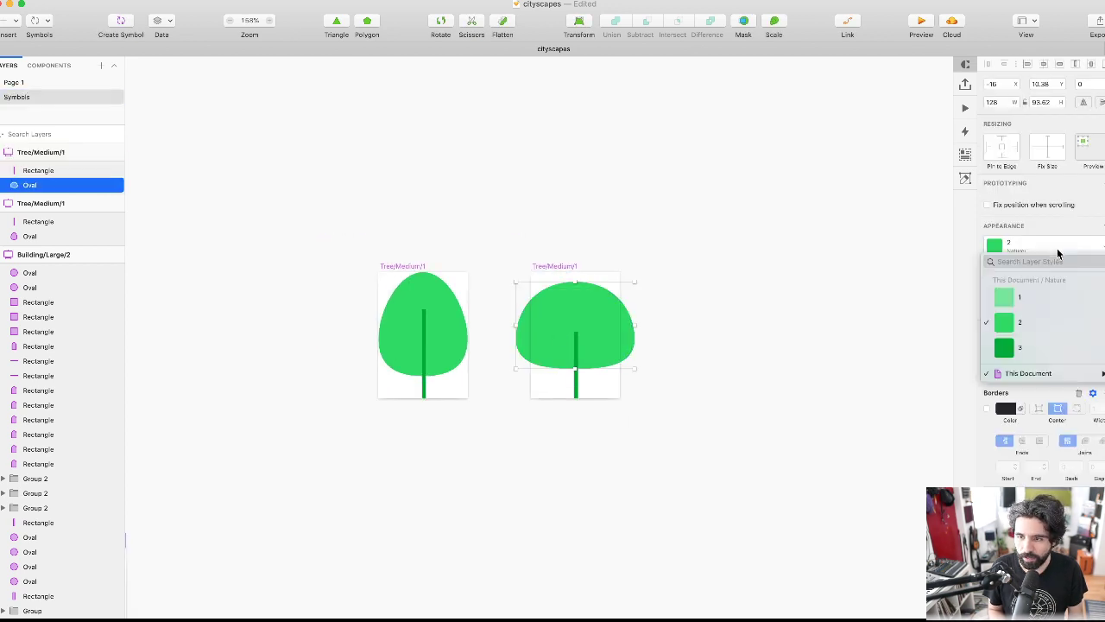
click(1032, 303)
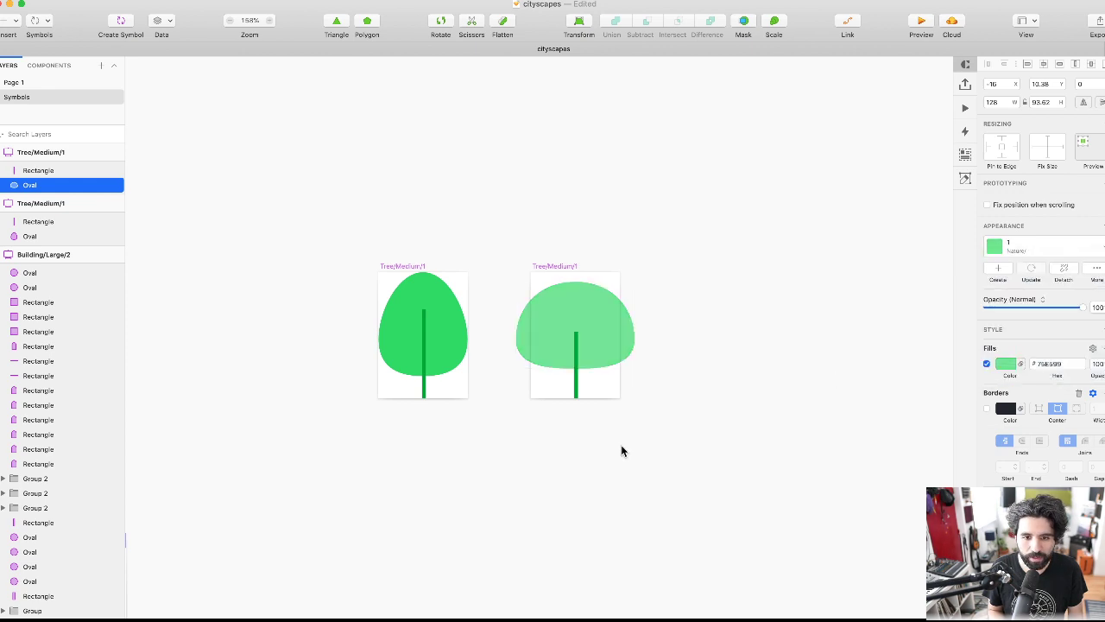
click(621, 451)
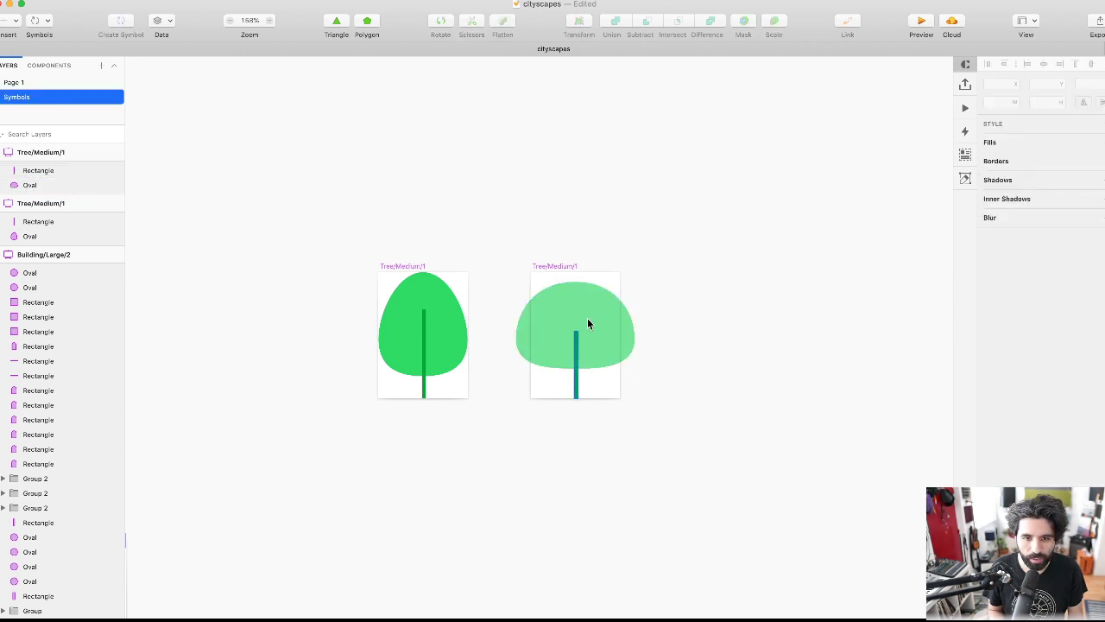
click(555, 266)
drag(555, 267, 702, 273)
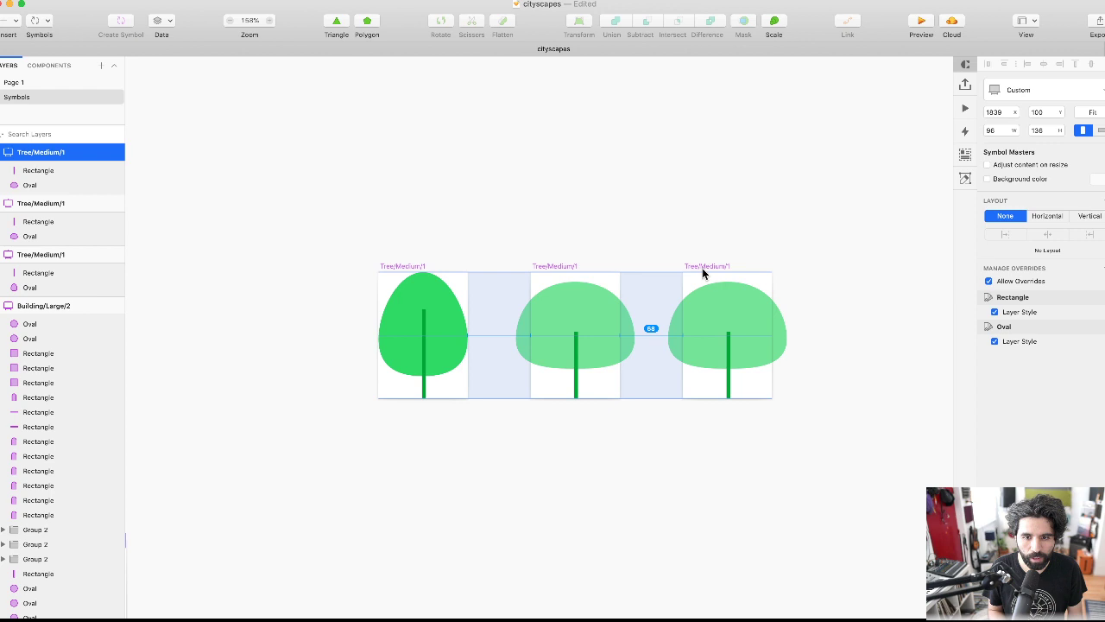
key(super+z)
- Duplicate the egg-shaped Tree/Medium/1 symbol master directly below the original
click(410, 275)
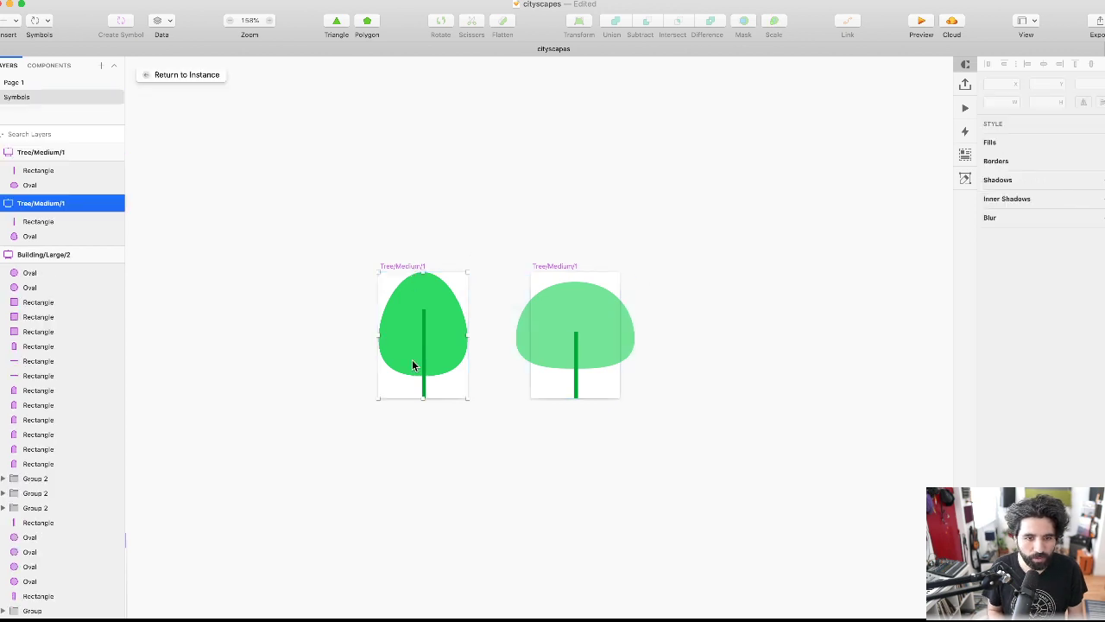
drag(411, 275, 411, 454)
- Rename the wide, light green tree's symbol master as Tree/Medium/2
click(546, 272)
key(super+r)
text(2)
key(Return)
scroll(300, 446, down, 2)
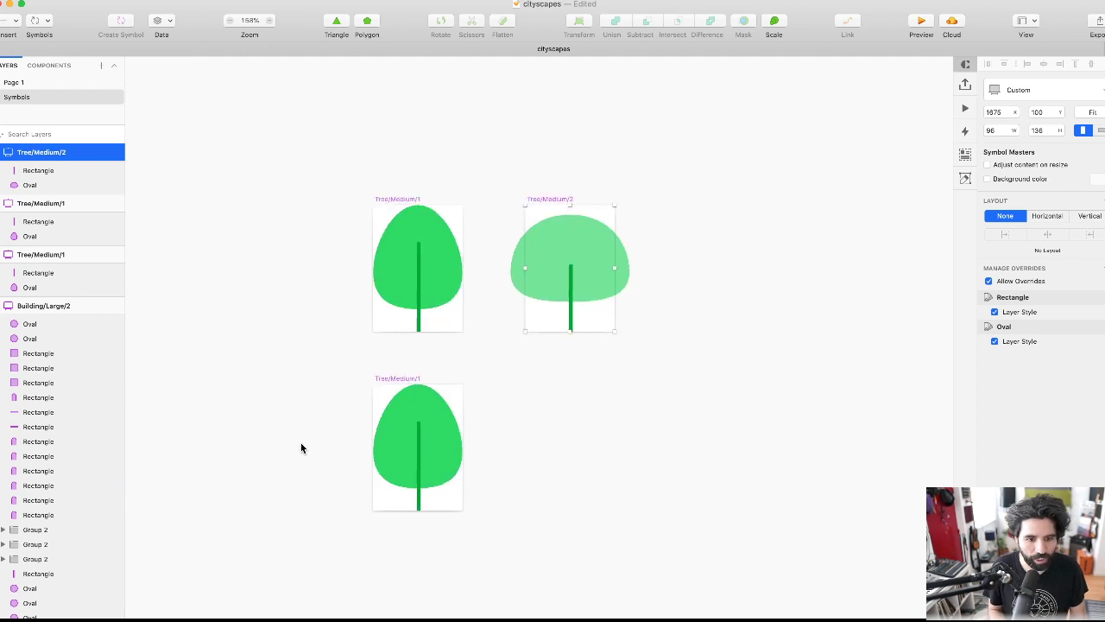
- Rename the duplicated egg-shaped tree's symbol master below the originals as Tree/Small/1
click(320, 385)
click(391, 378)
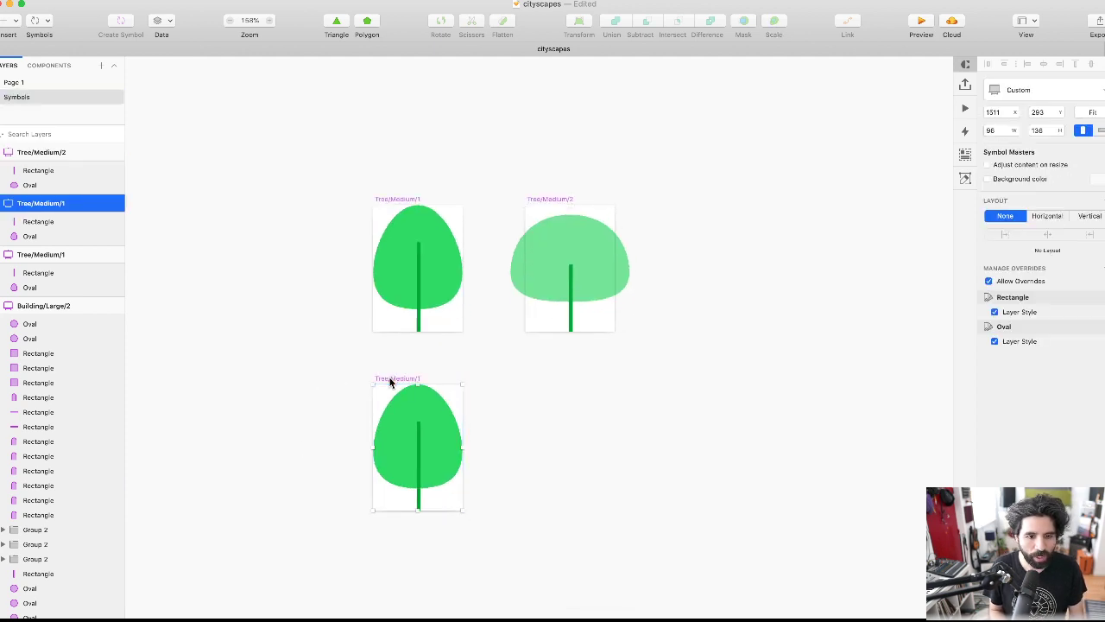
scroll(391, 380, up, 3)
double_click(40, 204)
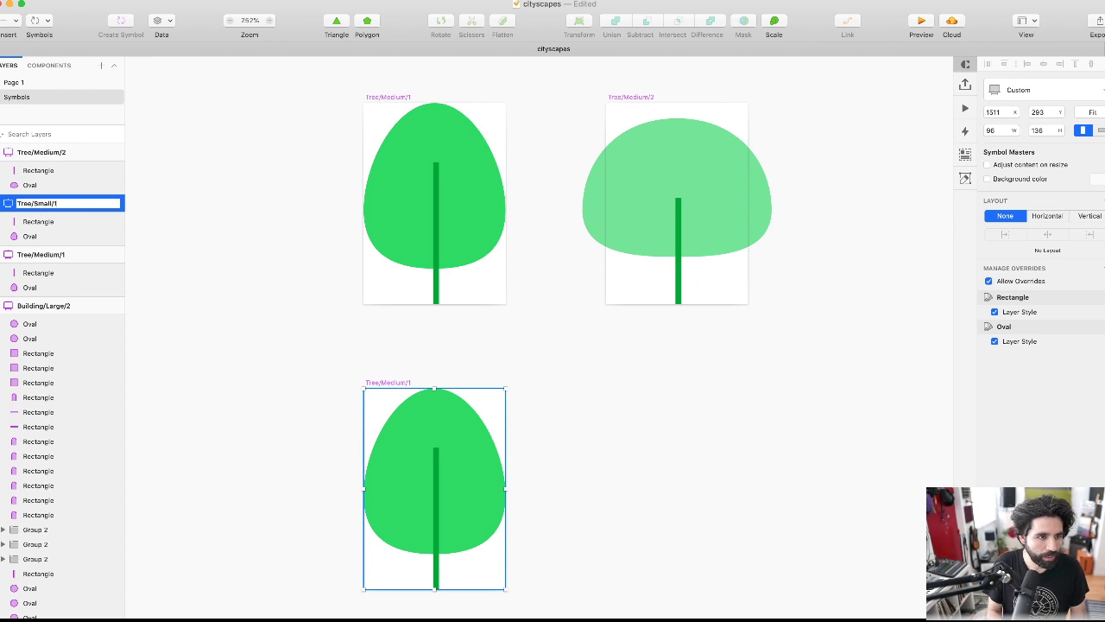
key(Return)
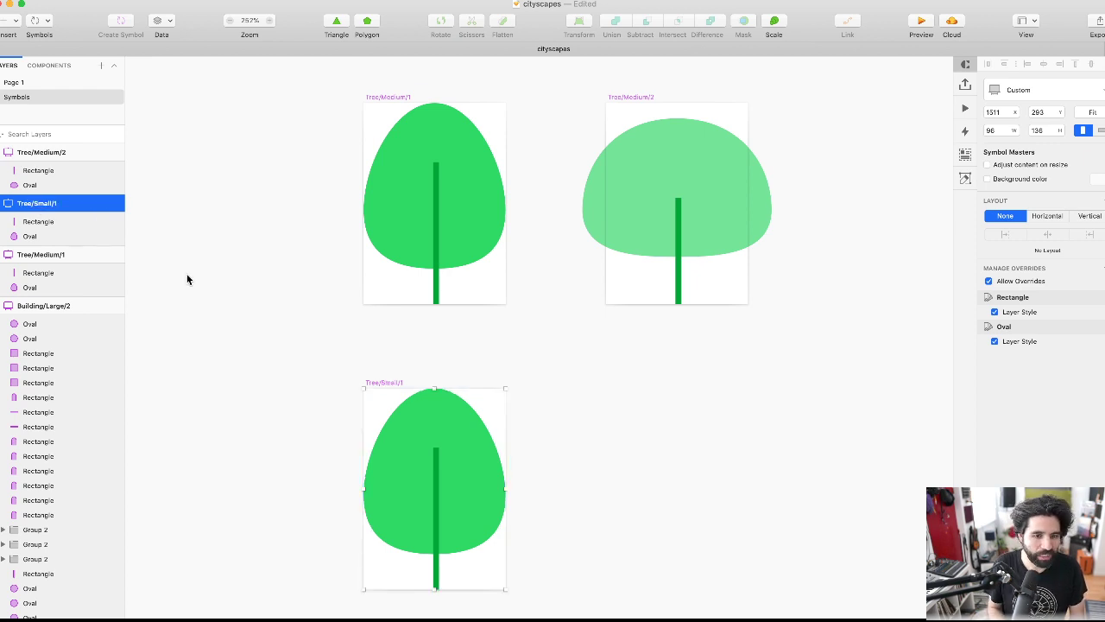
- Shrink the Tree/Small/1 crown to about 49 × 57 px at the symbol's bottom edge and delete its trunk
scroll(185, 279, down, 5)
click(325, 363)
scroll(419, 489, up, 2)
scroll(419, 490, left, 1)
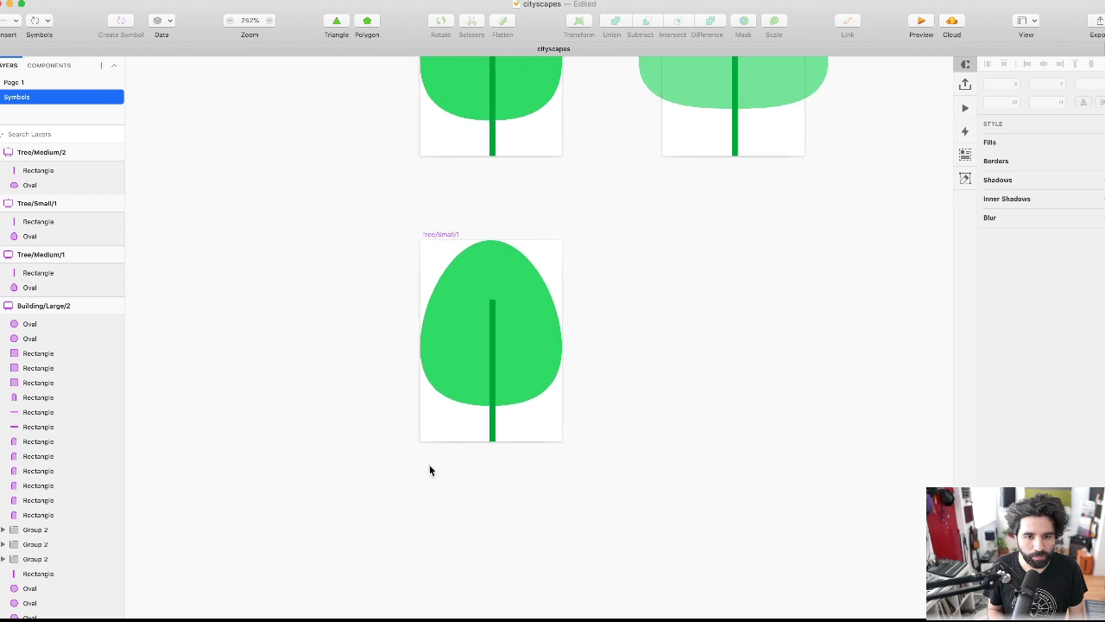
click(503, 372)
drag(536, 371, 533, 399)
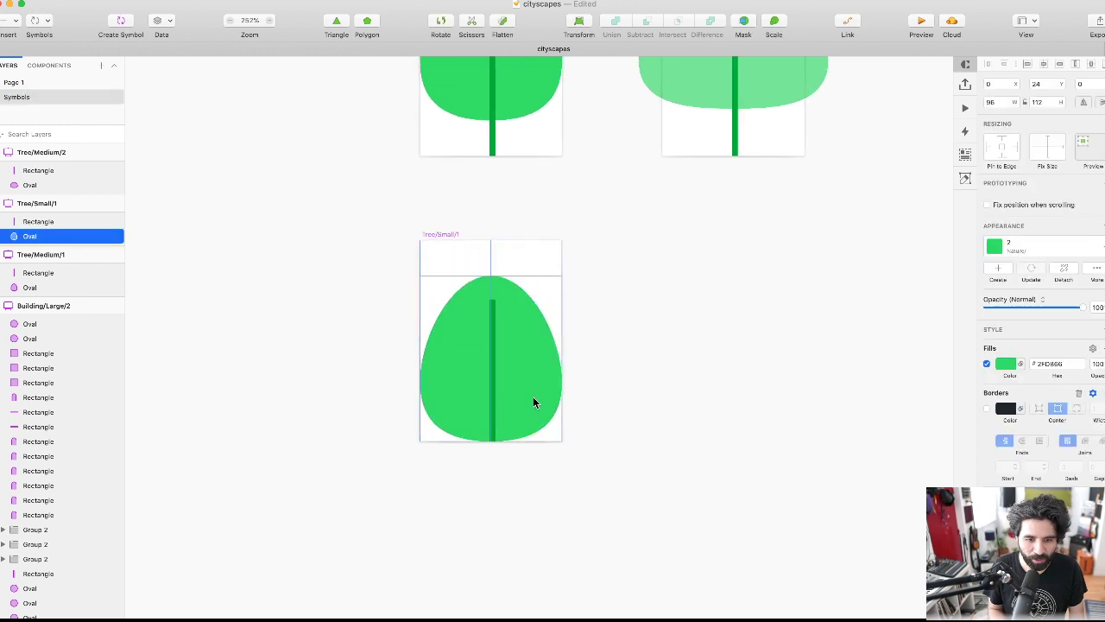
drag(562, 276, 506, 346)
shift+click(493, 347)
key(Delete)
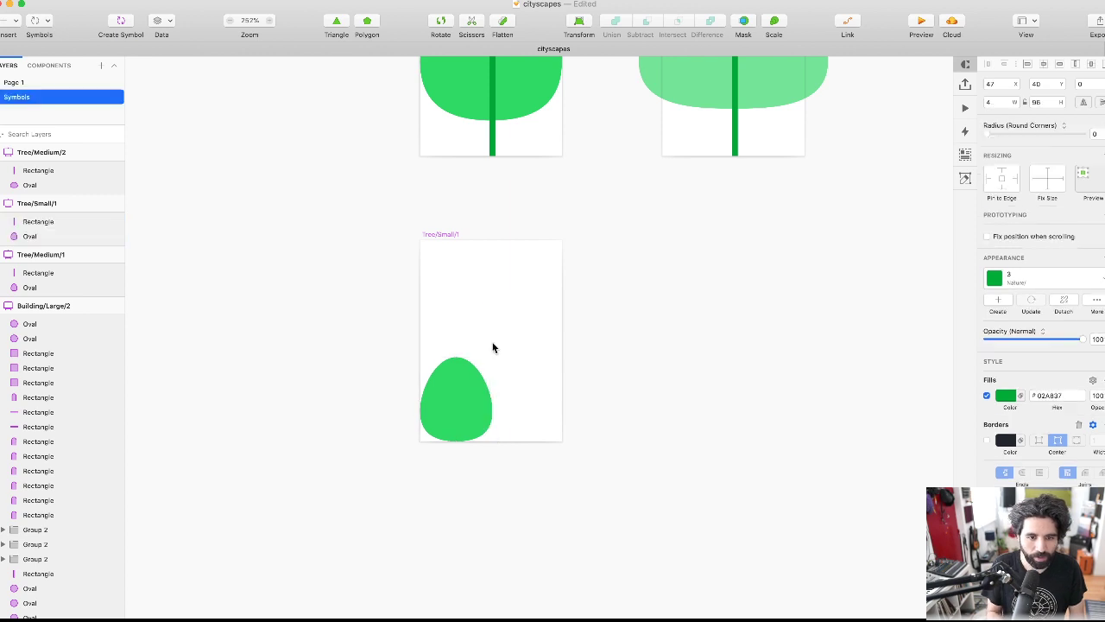
- Lower the small crown's two side points to about Y 120 for a flatter base and shift the crown to X 9
click(450, 394)
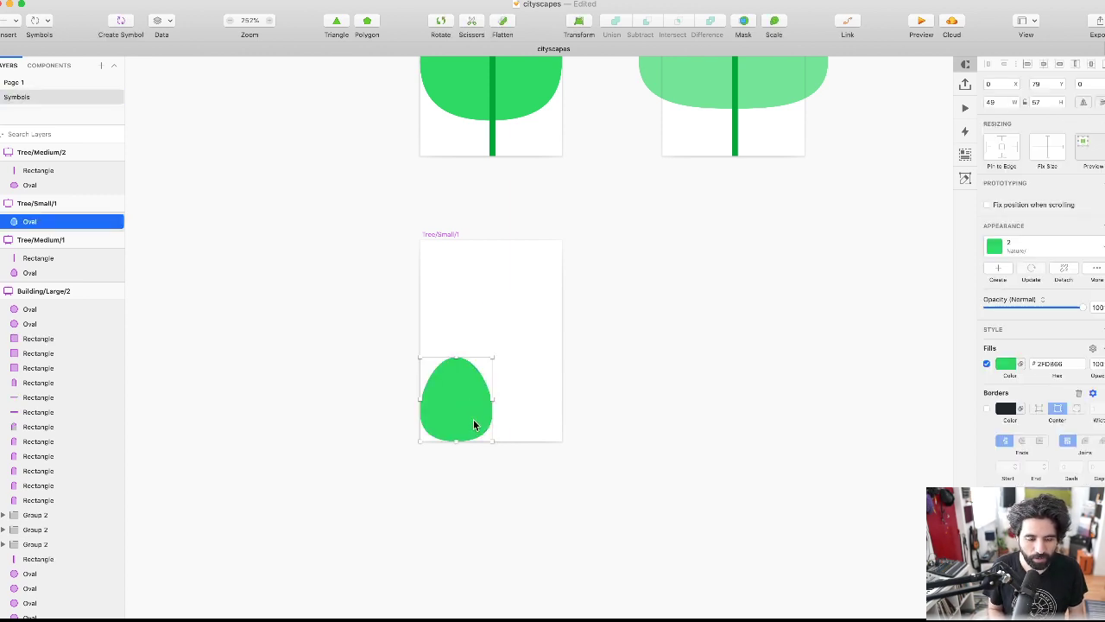
double_click(471, 424)
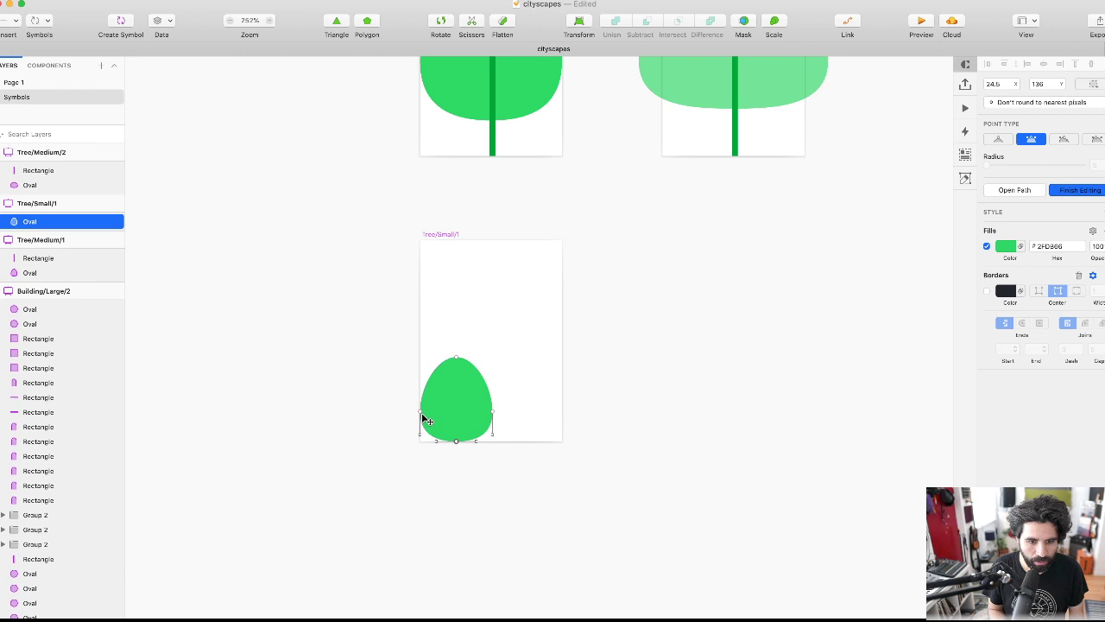
drag(496, 418, 490, 418)
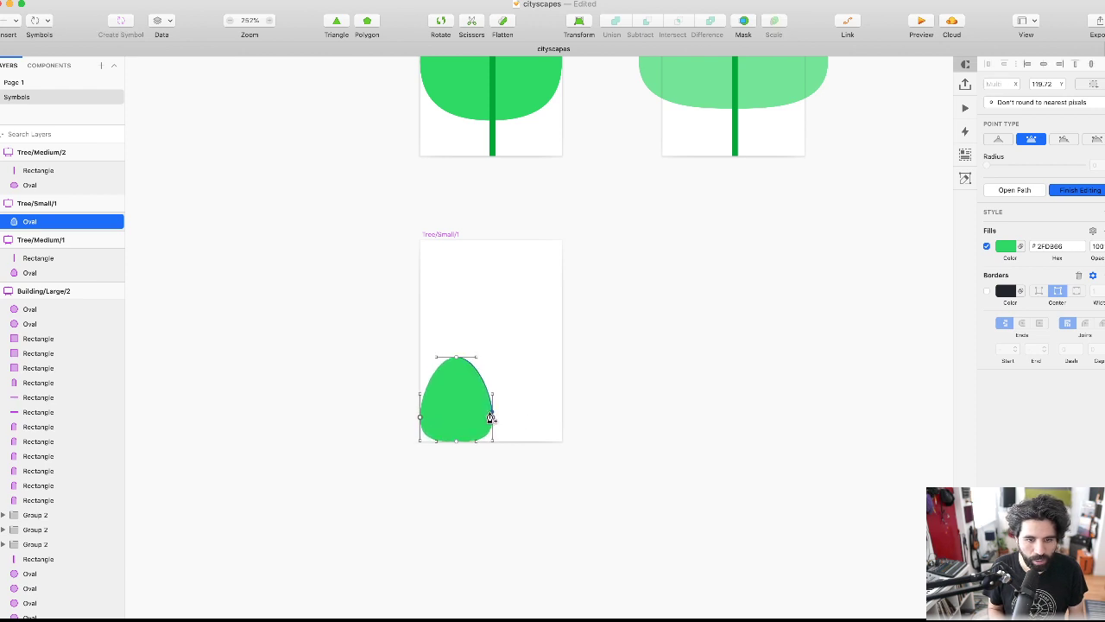
key(Escape)
click(468, 495)
drag(463, 409, 476, 410)
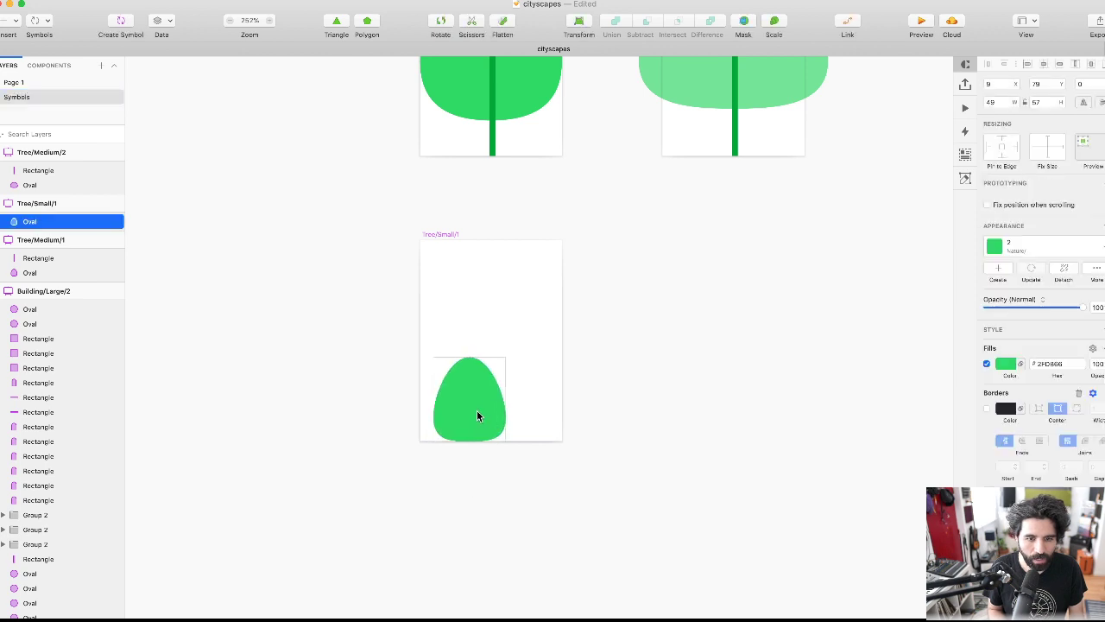
- Resize the Tree/Small/1 symbol master to 80 × 80 px
click(449, 237)
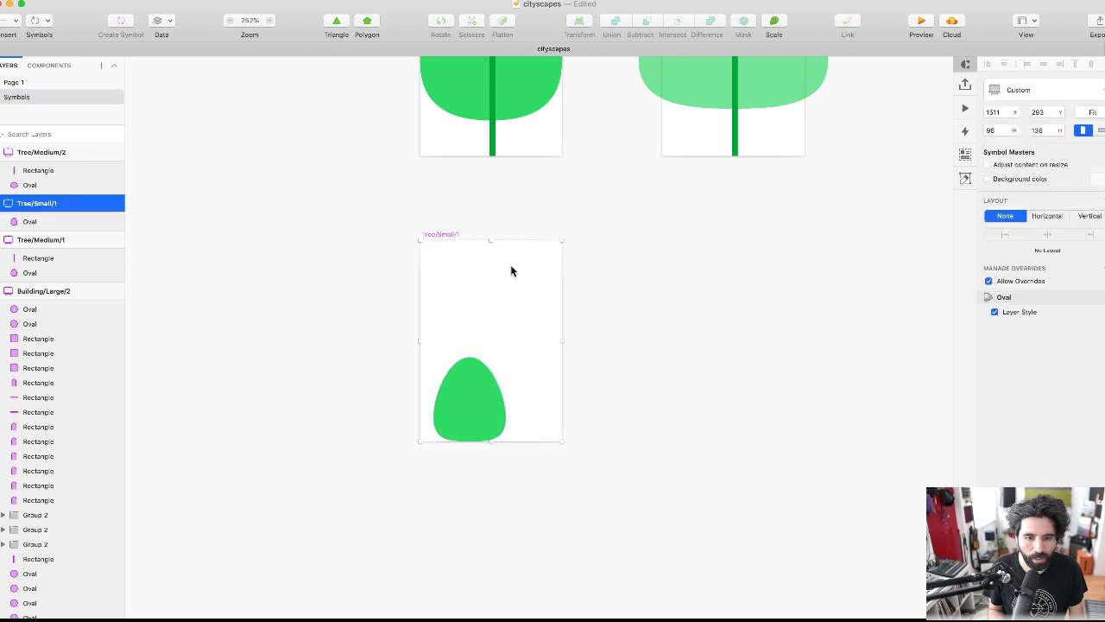
key(super+Up)
key(super+Up)
key(super+Up)
key(super+Up)
key(super+Up)
key(super+Up)
key(super+Up)
key(super+Up)
key(super+Up)
key(super+Up)
key(super+Up)
key(super+Up)
key(super+Up)
key(super+Up)
key(super+Up)
key(super+Up)
key(super+Up)
key(super+Up)
key(super+Up)
key(super+Up)
key(super+Left)
key(super+Left)
key(super+Left)
key(super+Left)
key(super+Left)
key(super+Left)
key(super+Left)
key(super+Left)
key(super+Left)
key(super+Left)
key(super+Left)
key(super+Left)
key(super+Left)
key(super+Left)
key(super+Left)
key(super+Left)
key(super+Left)
key(super+Left)
key(super+Left)
key(super+Left)
key(super+Up)
key(super+Up)
key(super+Up)
key(super+Up)
key(super+Up)
key(super+Up)
key(super+Up)
key(super+Up)
key(super+Right)
key(super+Right)
key(super+Right)
key(super+Right)
key(super+Right)
key(super+Right)
key(super+Right)
key(super+Right)
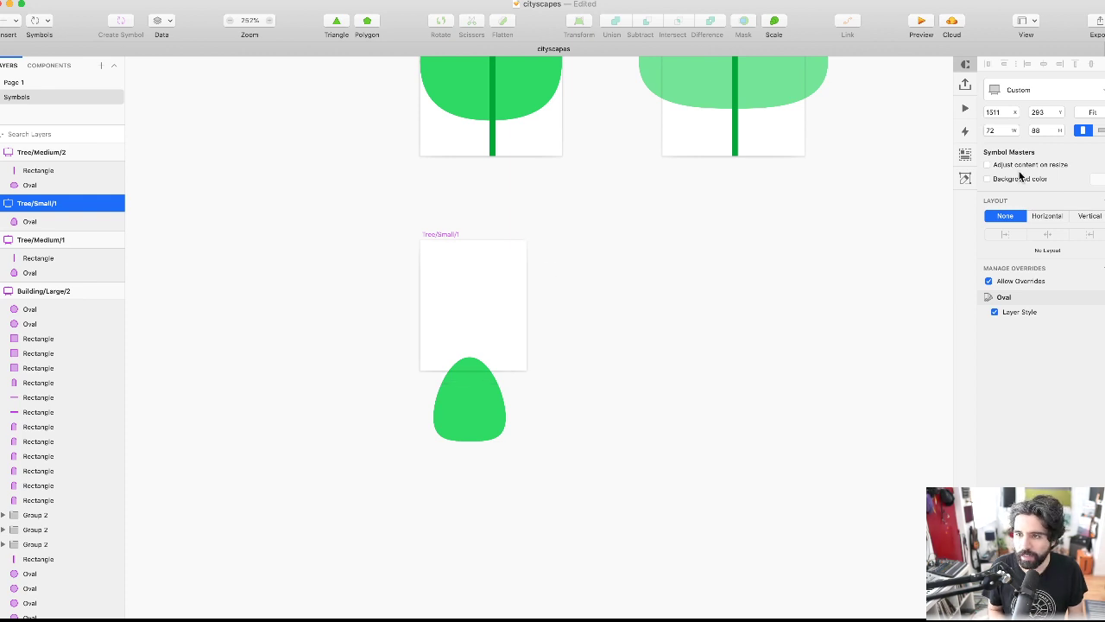
key(super+Right)
key(super+Right)
key(super+Right)
key(super+Right)
key(super+Right)
key(super+Right)
key(super+Right)
key(super+Right)
key(super+Up)
key(super+Up)
key(super+Up)
key(super+Up)
key(super+Up)
key(super+Up)
key(super+Up)
key(super+Up)
- Move the small crown up into the resized symbol at X 16, Y 23 so it sits centred on the bottom edge
click(697, 348)
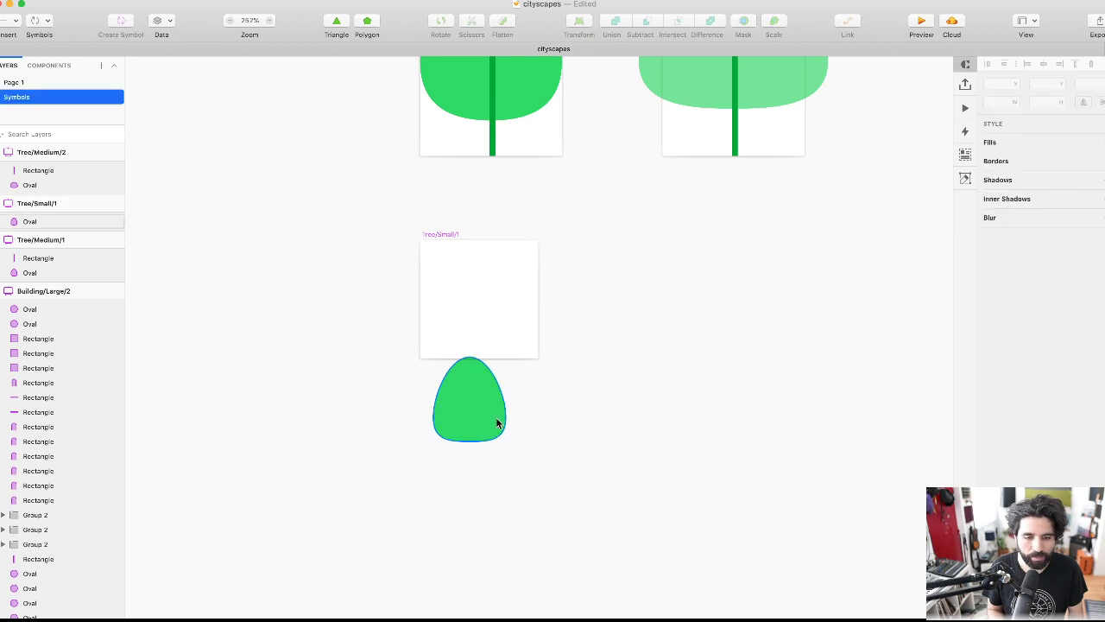
drag(475, 402, 489, 335)
click(449, 249)
- Duplicate the Tree/Small/1 symbol master to its right and delete the crown from the duplicate
scroll(445, 238, down, 3)
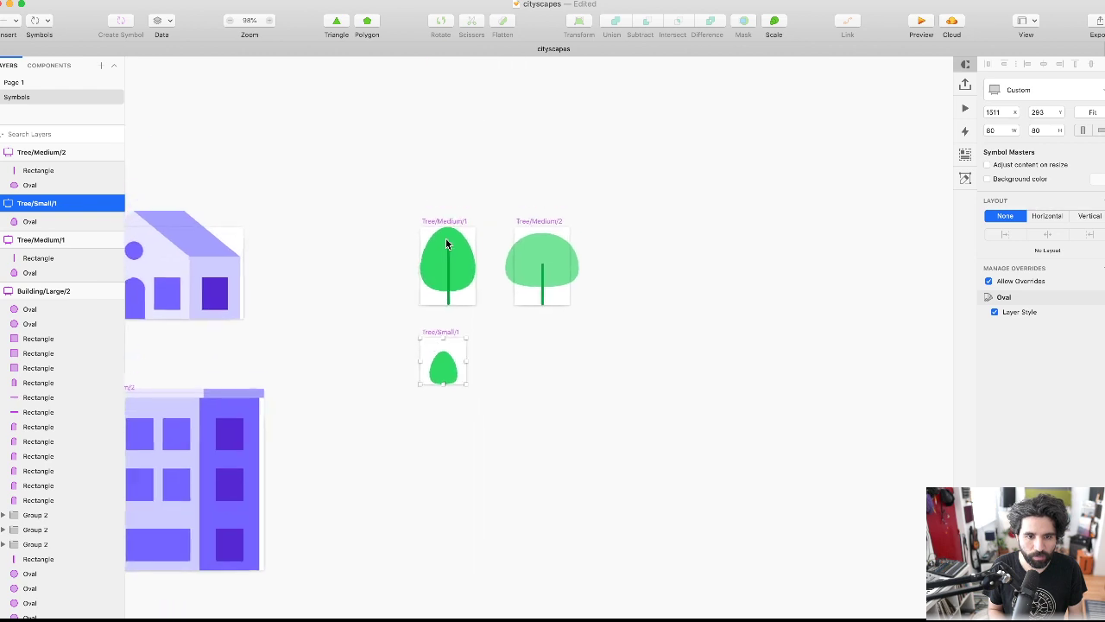
scroll(422, 380, up, 2)
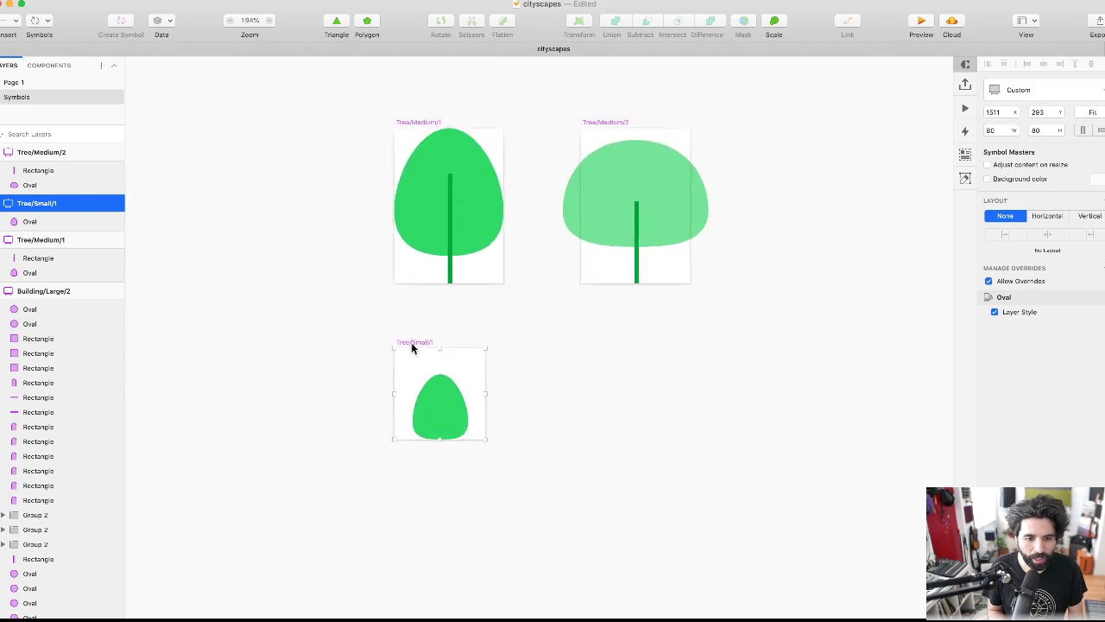
drag(412, 347, 543, 345)
click(568, 407)
scroll(569, 405, up, 2)
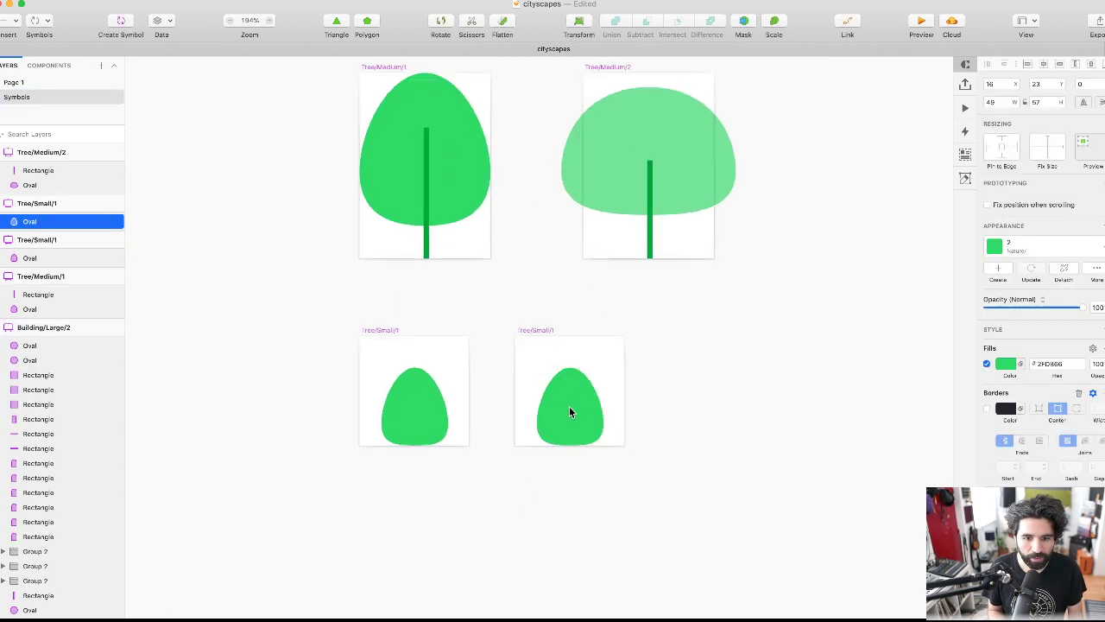
scroll(568, 411, up, 2)
key(Delete)
- Draw a cloud-like cluster of three overlapping circles, about 42 to 47 px wide, over the duplicate symbol's bottom edge
key(o)
drag(511, 459, 577, 445)
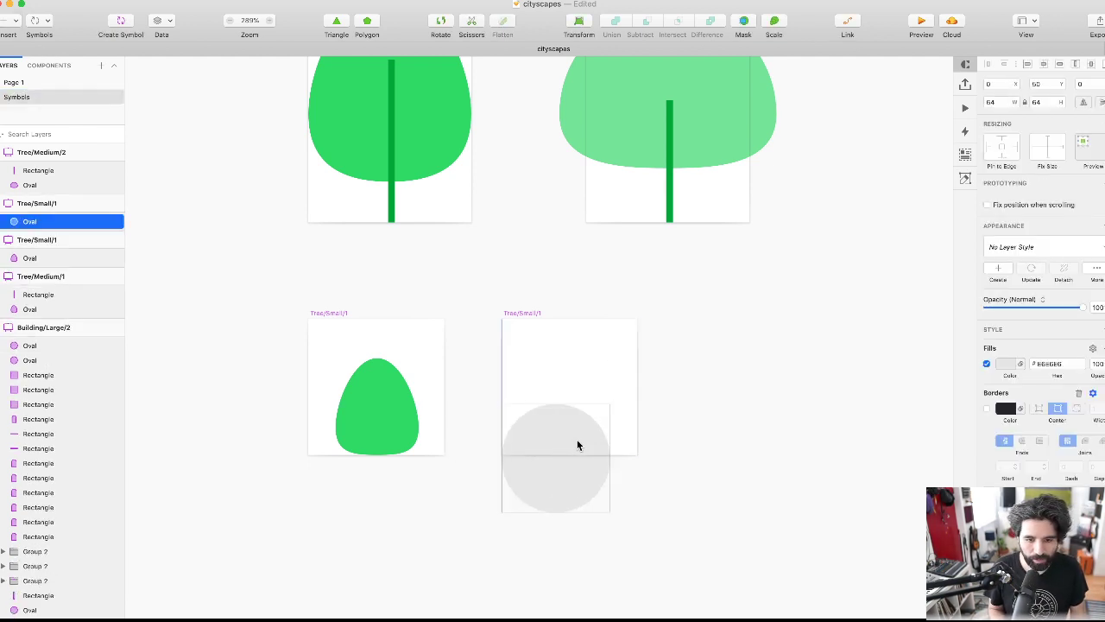
mouse_move(614, 406)
mouse_down()
mouse_move(604, 420)
mouse_move(640, 385)
mouse_move(631, 372)
mouse_move(616, 388)
mouse_up()
click(550, 458)
click(624, 531)
click(581, 486)
drag(610, 505, 576, 505)
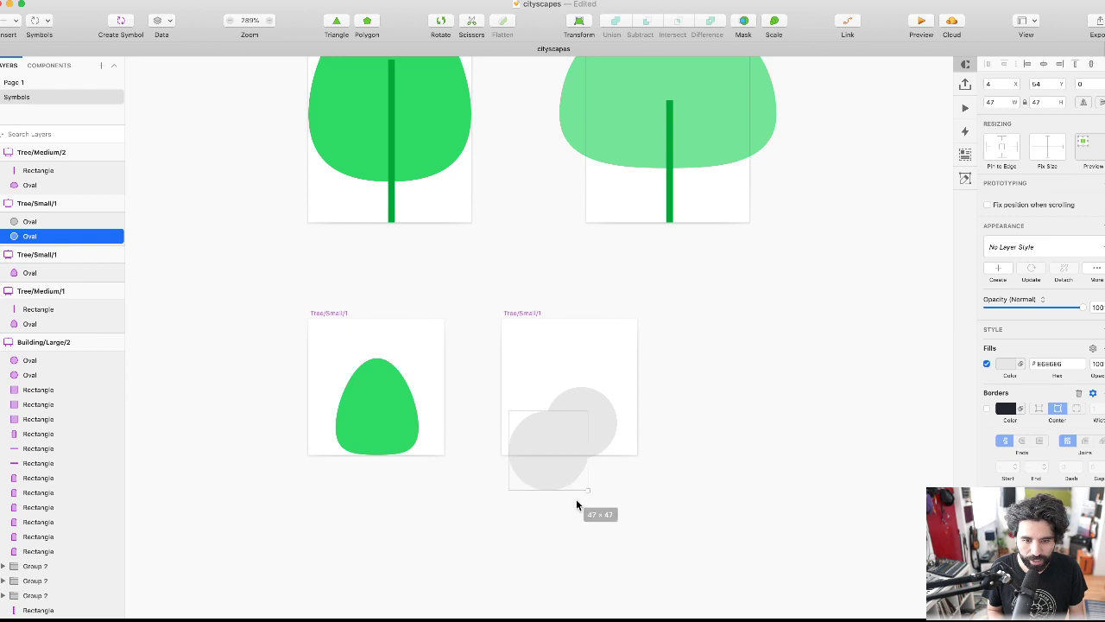
drag(561, 447, 587, 468)
key(Escape)
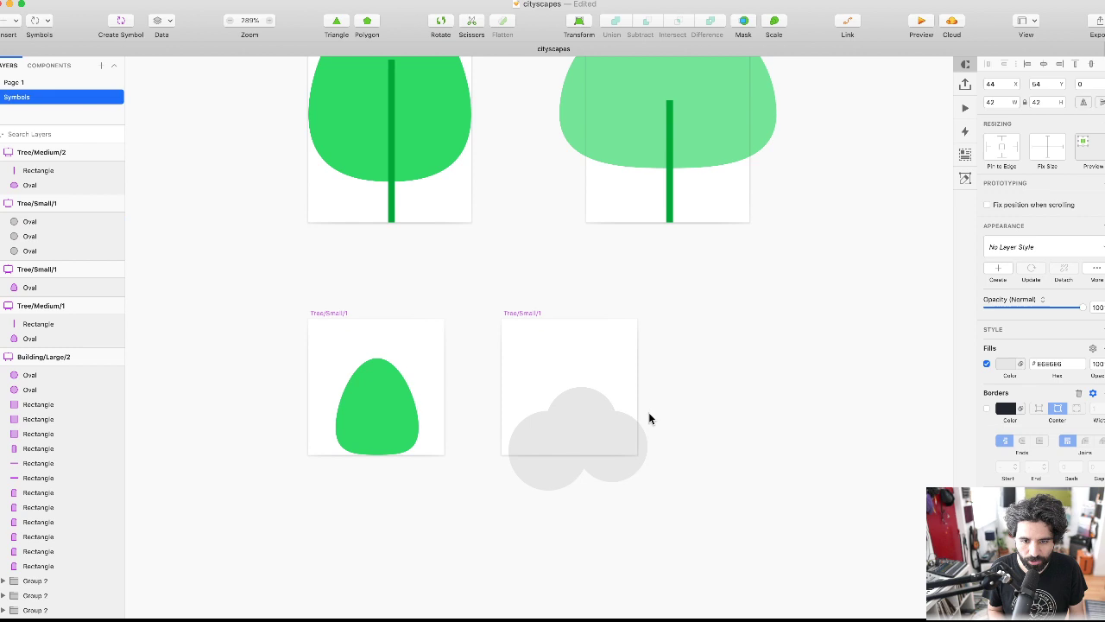
- Select all three circles and scale the cluster down to about 62 px wide so it fits within the symbol's width
scroll(591, 406, up, 3)
click(535, 486)
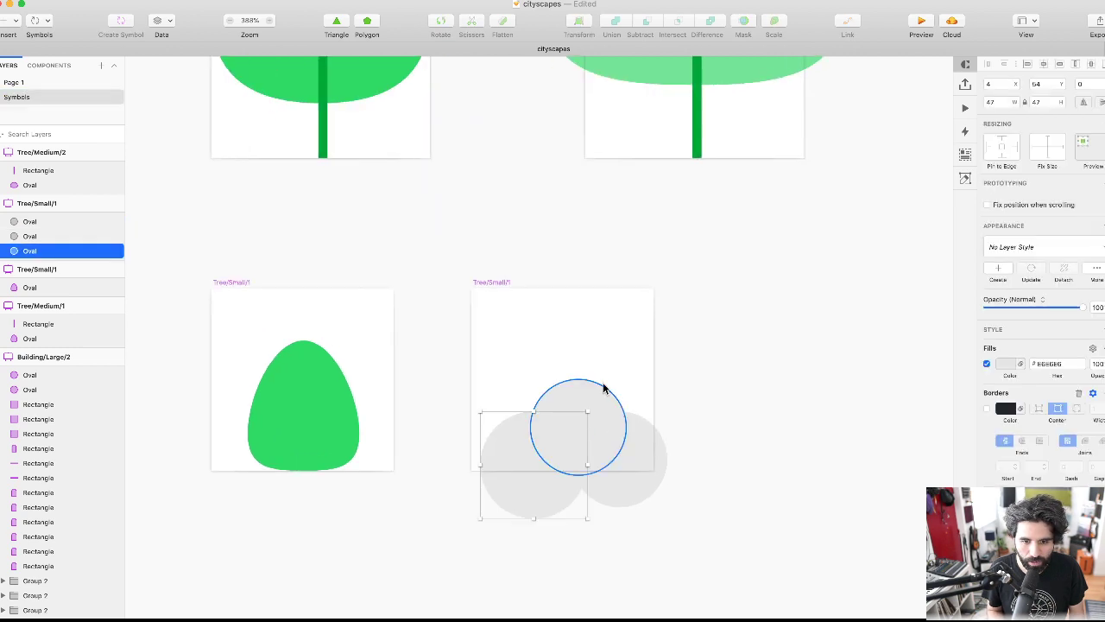
shift+click(596, 389)
shift+click(637, 456)
drag(642, 467, 627, 469)
drag(655, 377, 632, 396)
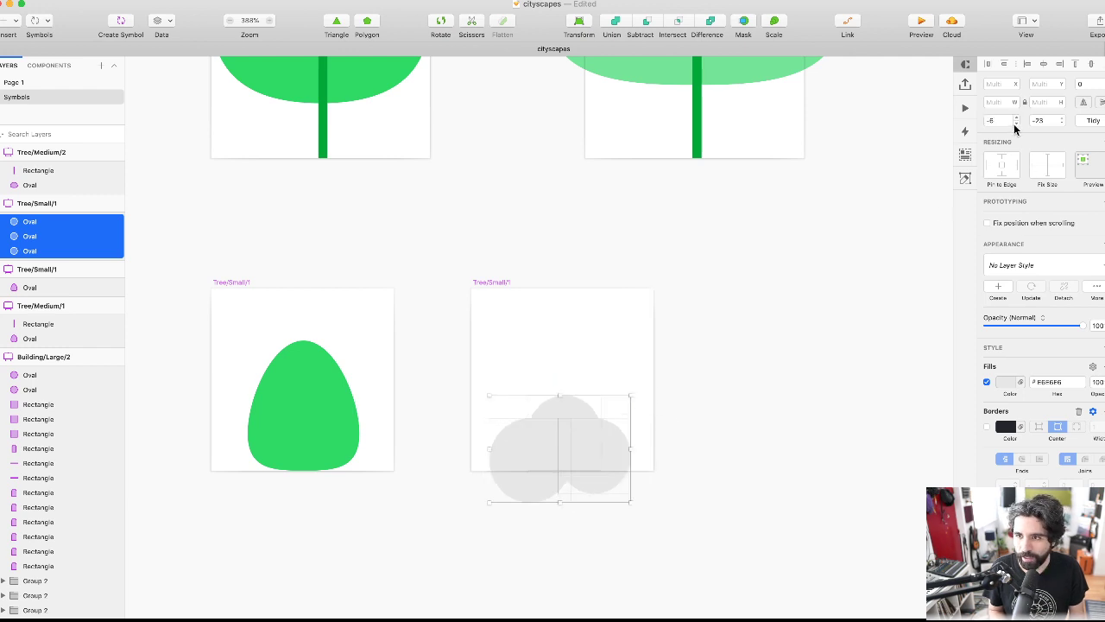
- Set the cluster's left circle to a width of 32 px with its proportions kept
click(798, 407)
click(554, 458)
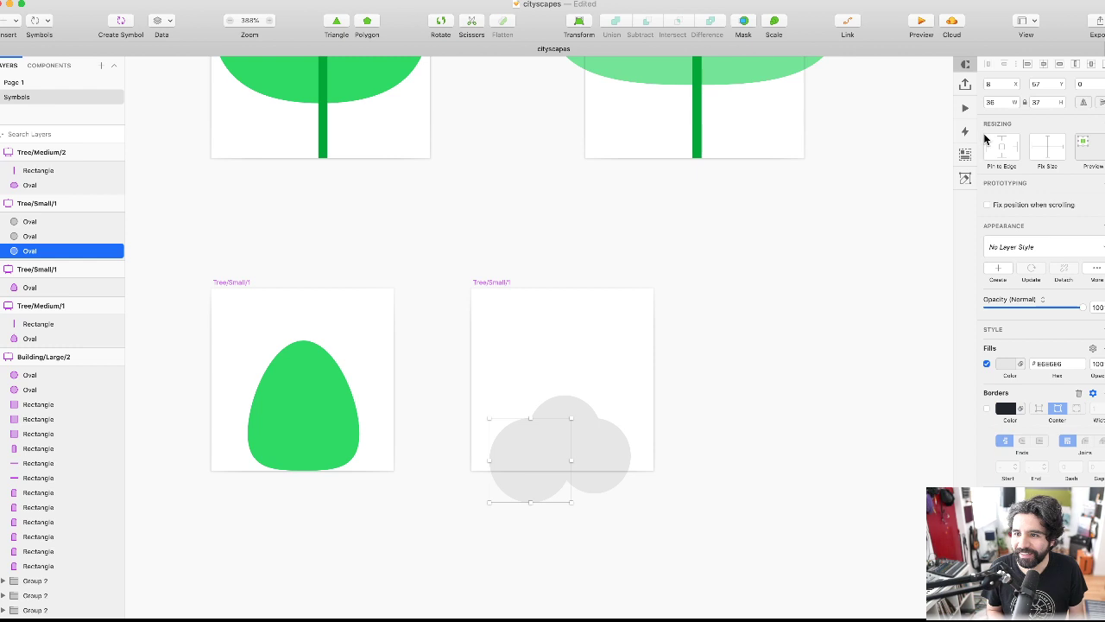
click(1001, 102)
text(32)
key(Return)
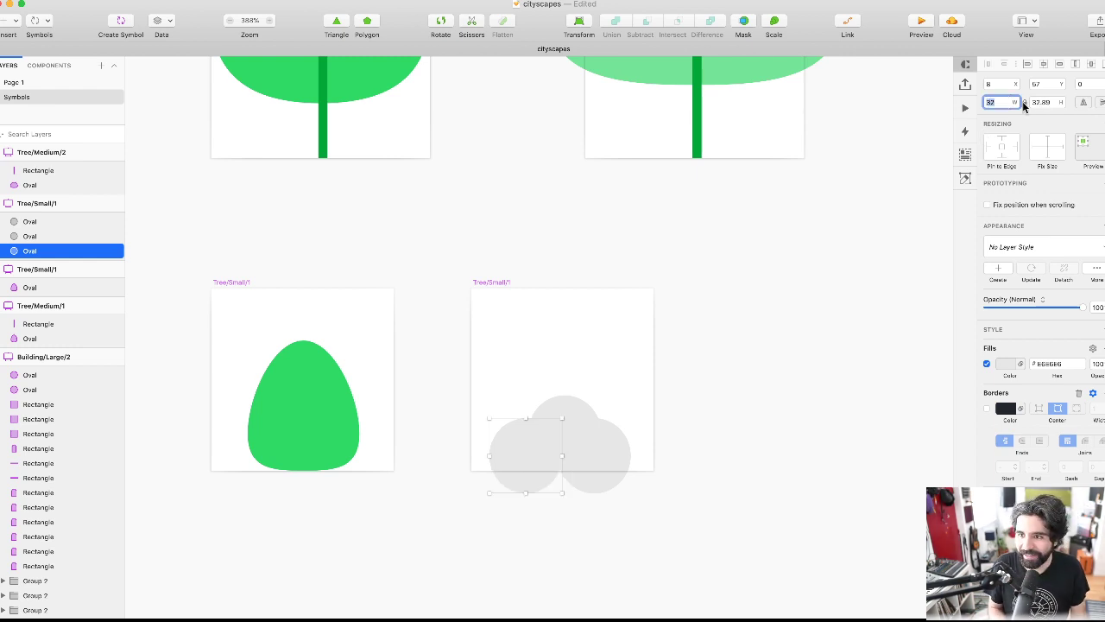
- Round the three circles to whole pixels and set the left circle's height to 32 px
drag(653, 388, 447, 505)
right_click(279, 11)
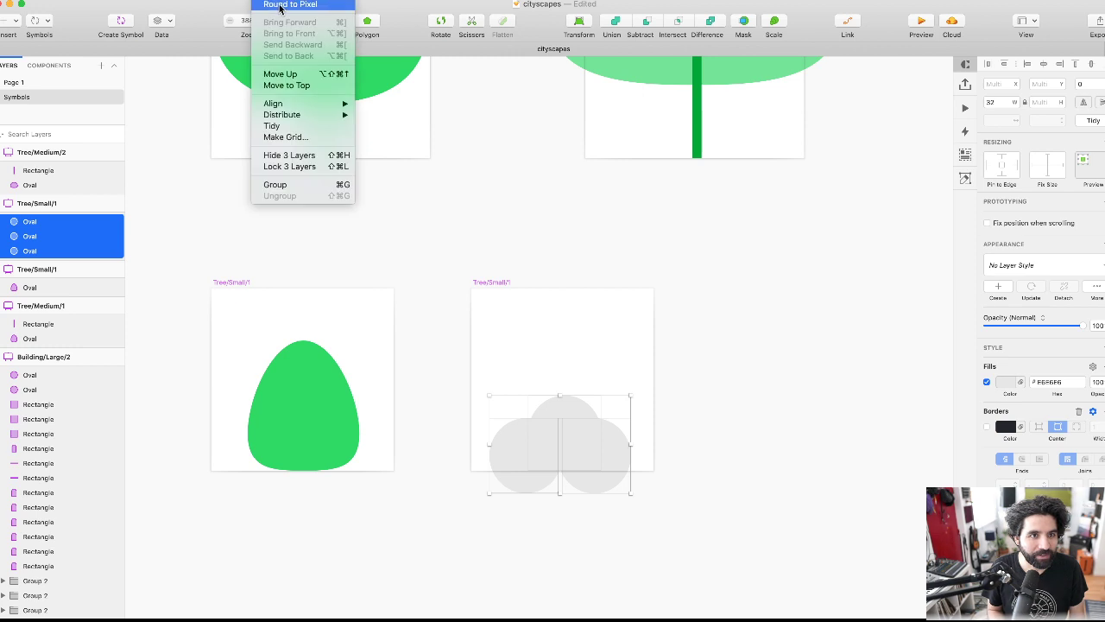
key(Escape)
click(761, 411)
click(523, 456)
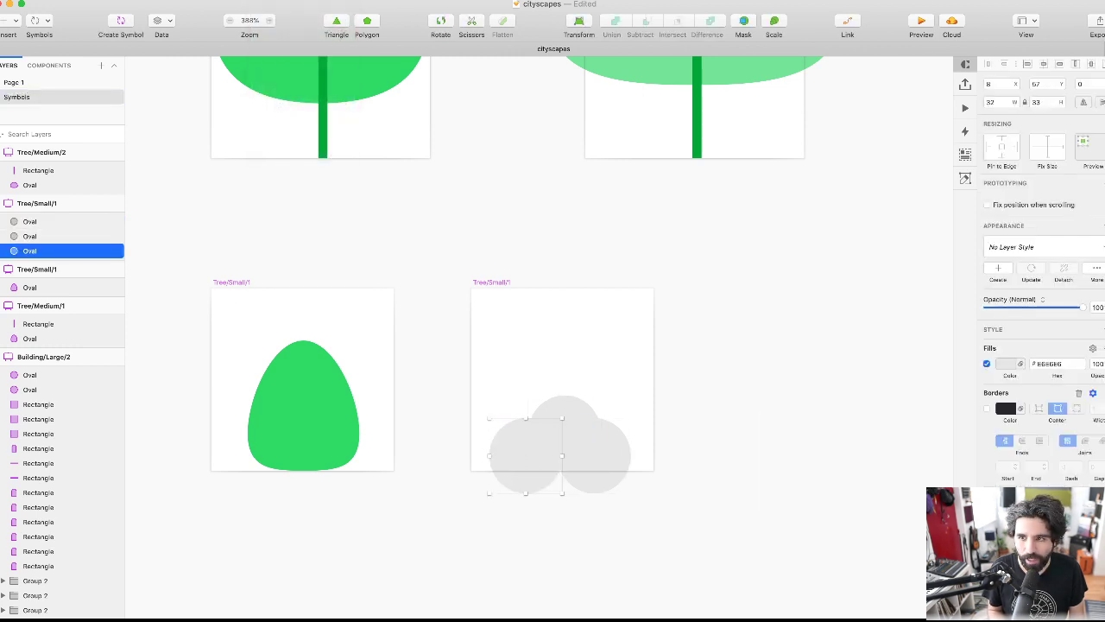
click(1046, 102)
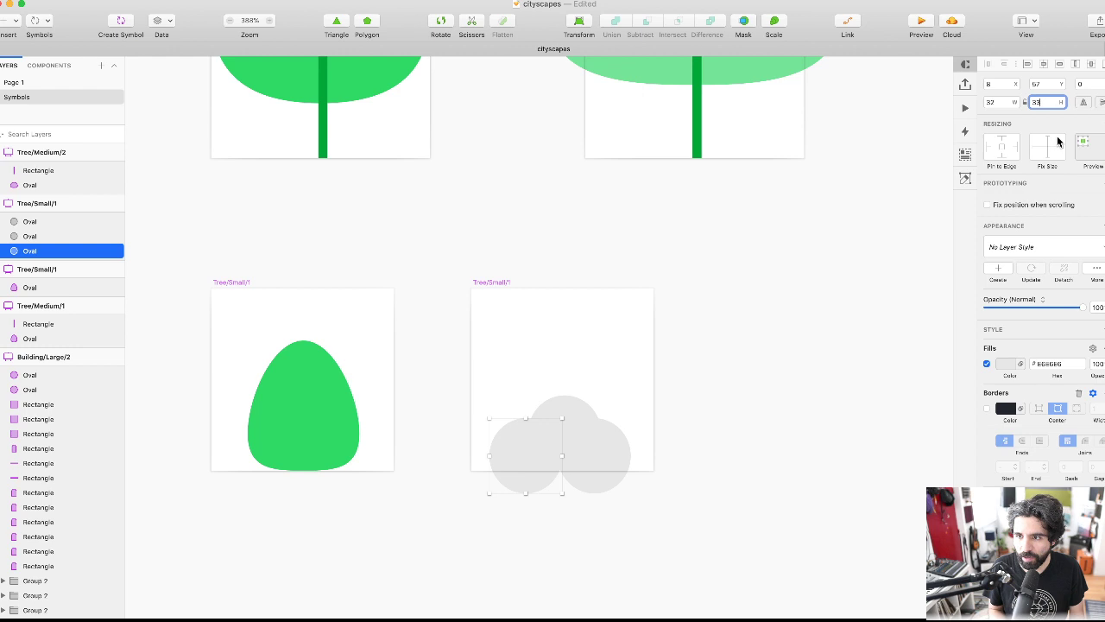
- Delete the top and right circles and duplicate the 32 px left circle to X 38, Y 57
click(594, 450)
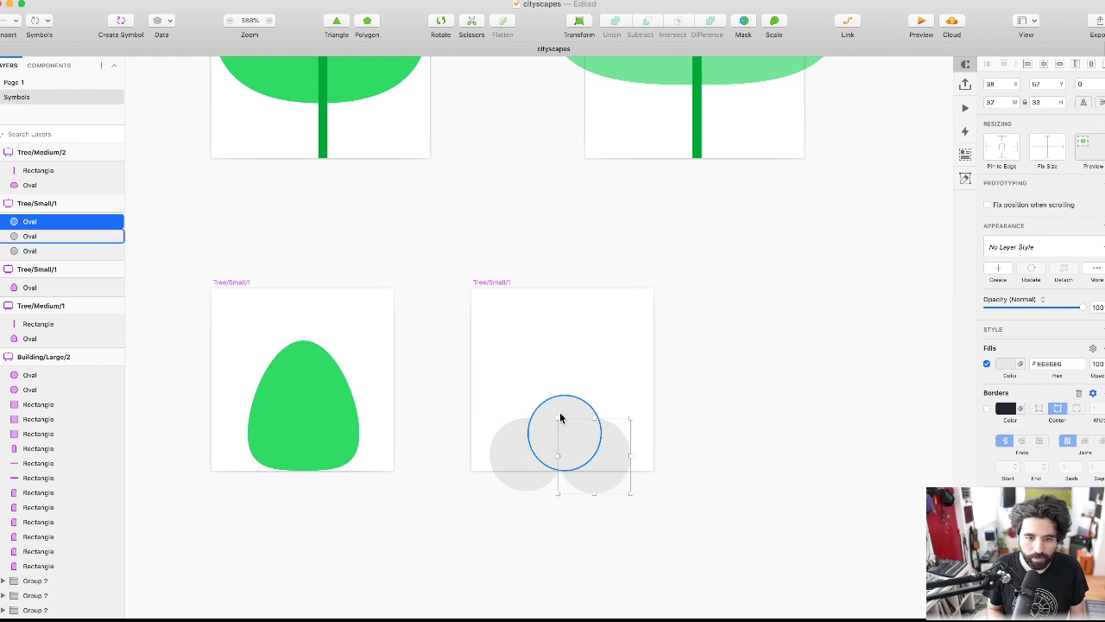
shift+click(562, 420)
key(Delete)
drag(533, 451, 597, 446)
- Enlarge the duplicated circle to 40 × 40 px with locked proportions and move it to X 20, Y 43
key(shift+super+Right)
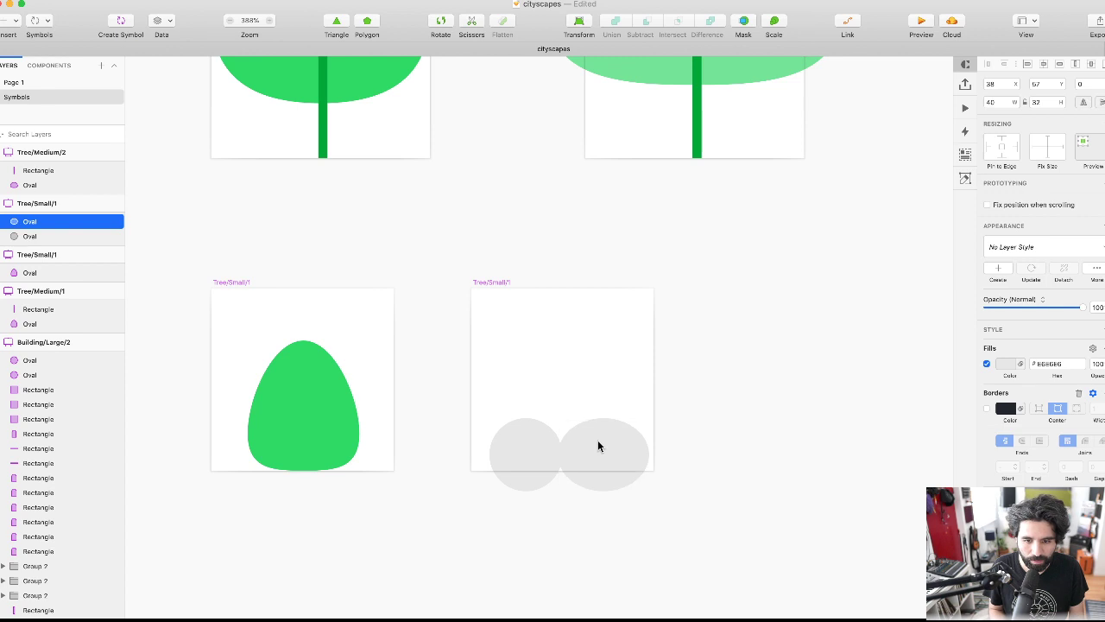
key(shift+super+Left)
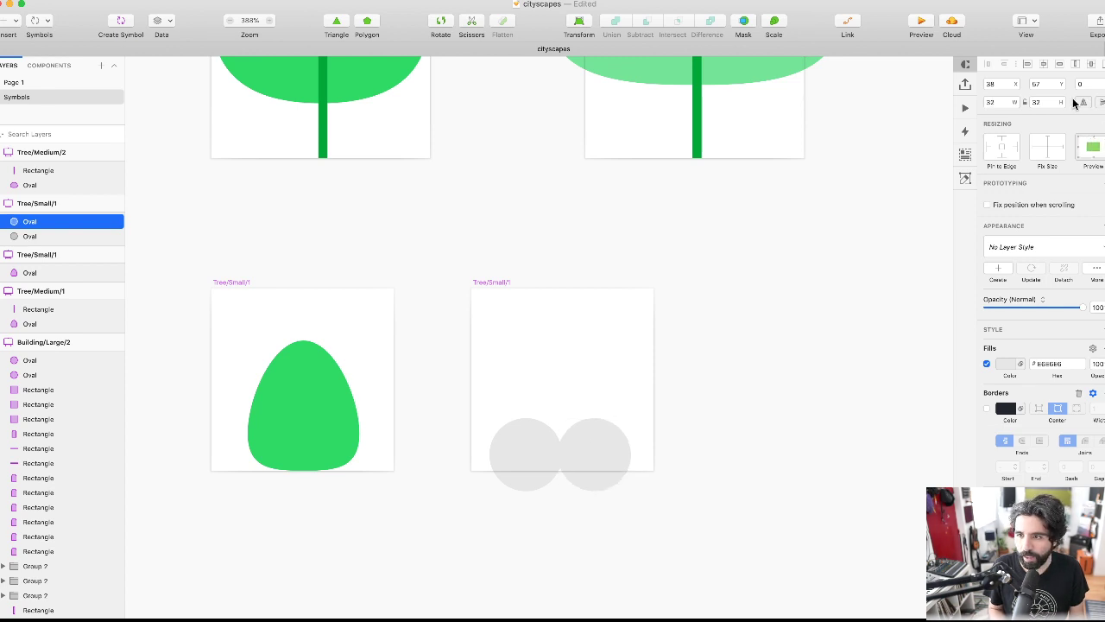
click(1027, 102)
key(shift+super+Right)
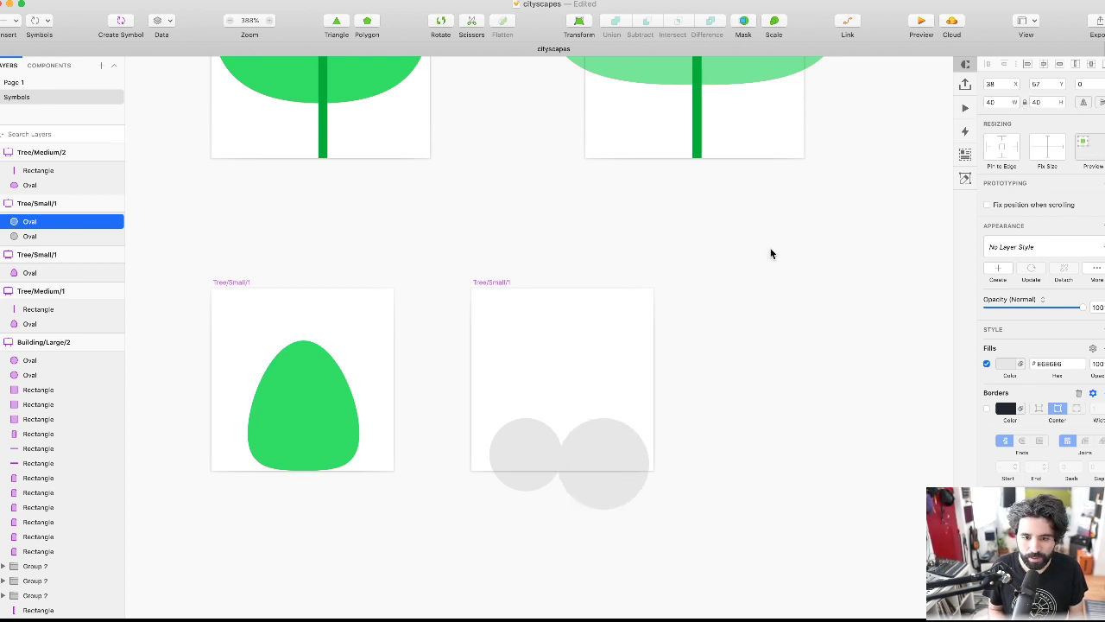
drag(621, 450, 579, 435)
- Duplicate the 32 px left circle to X 48, Y 57 and try reducing the copy's width to 24 px
click(520, 453)
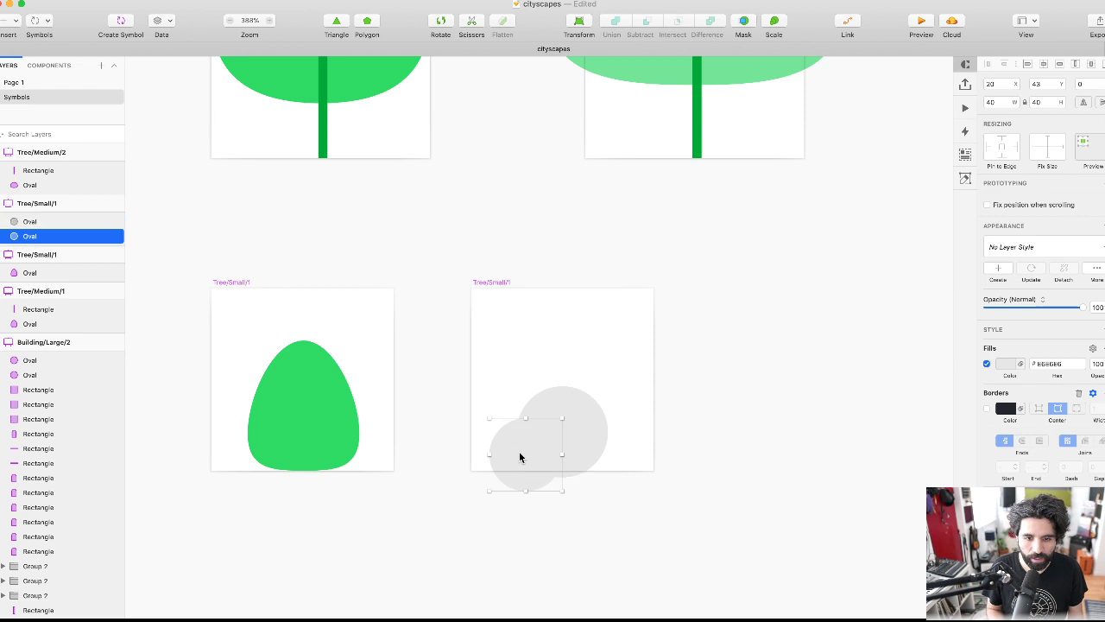
key(super+d)
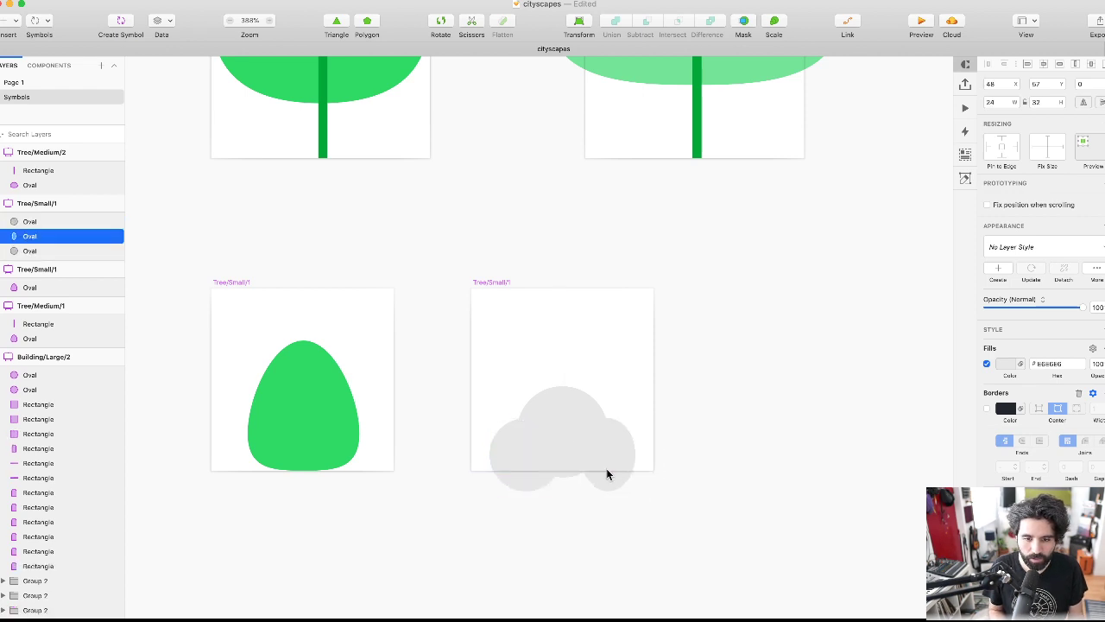
text(24)
key(Return)
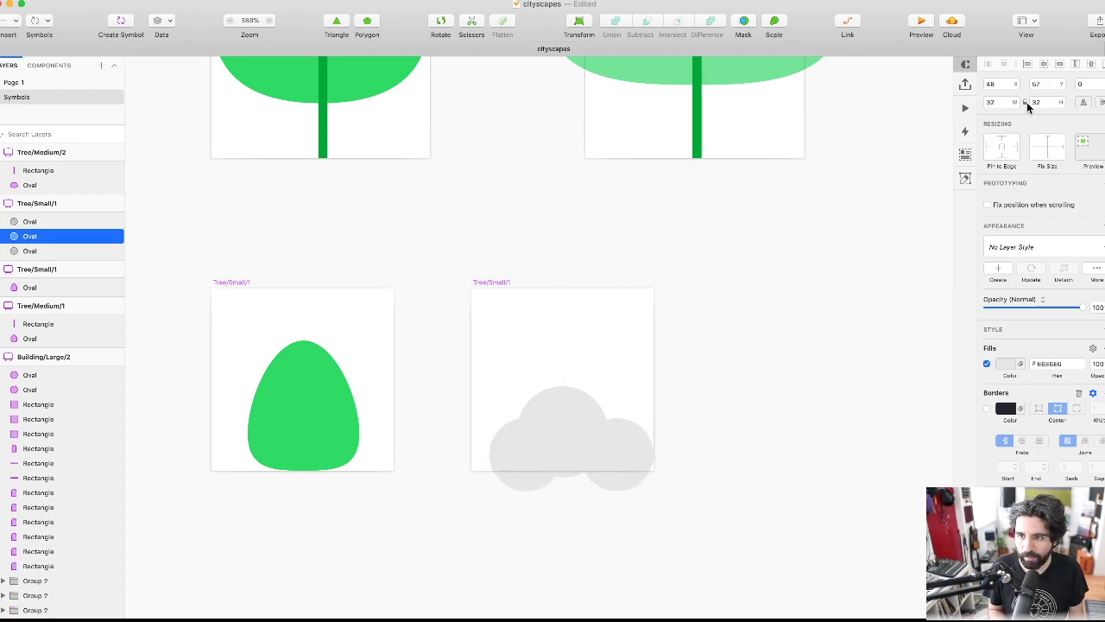
- Resize the right oval of the grey bush to 24 by 24 and lower it to Y 65
text(24)
key(Return)
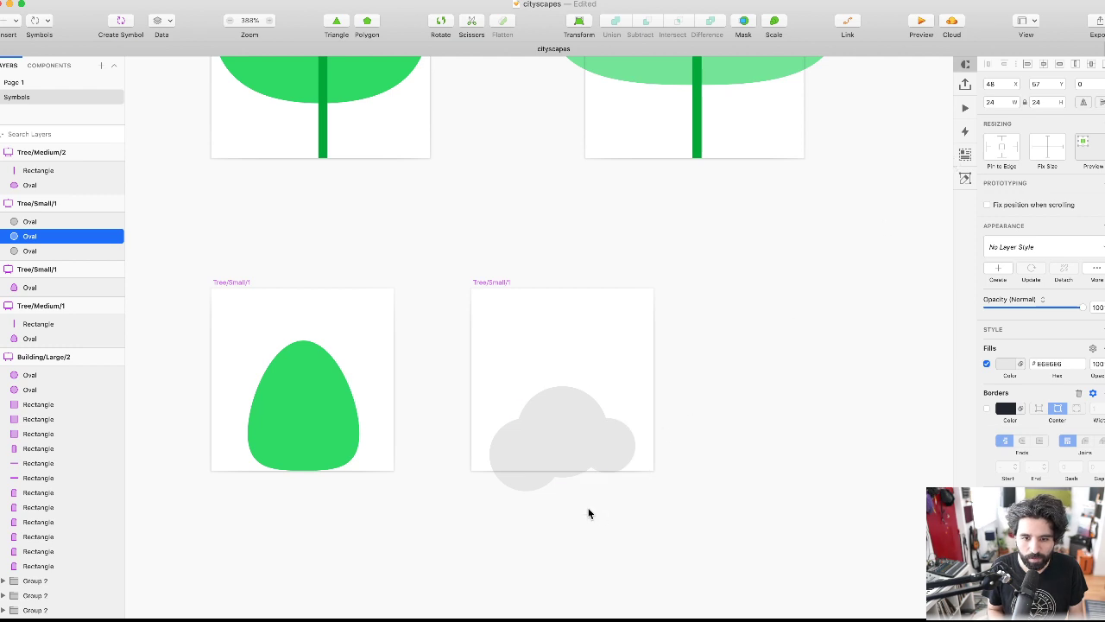
drag(617, 445, 617, 463)
click(500, 514)
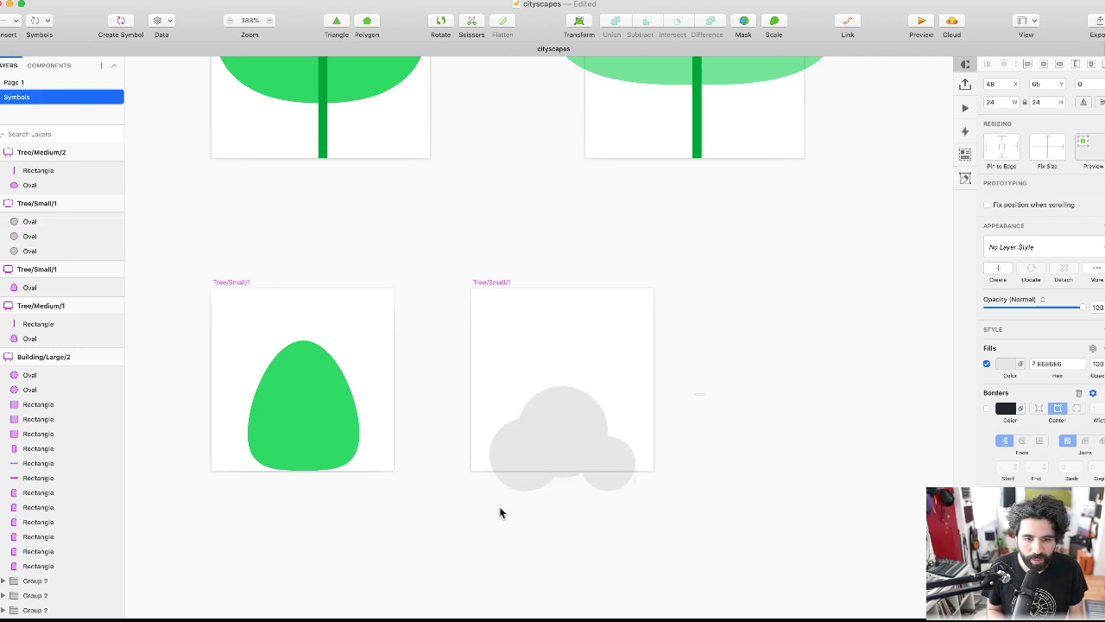
- Unite the three grey ovals into one combined shape
drag(694, 393, 488, 518)
click(1066, 260)
click(845, 351)
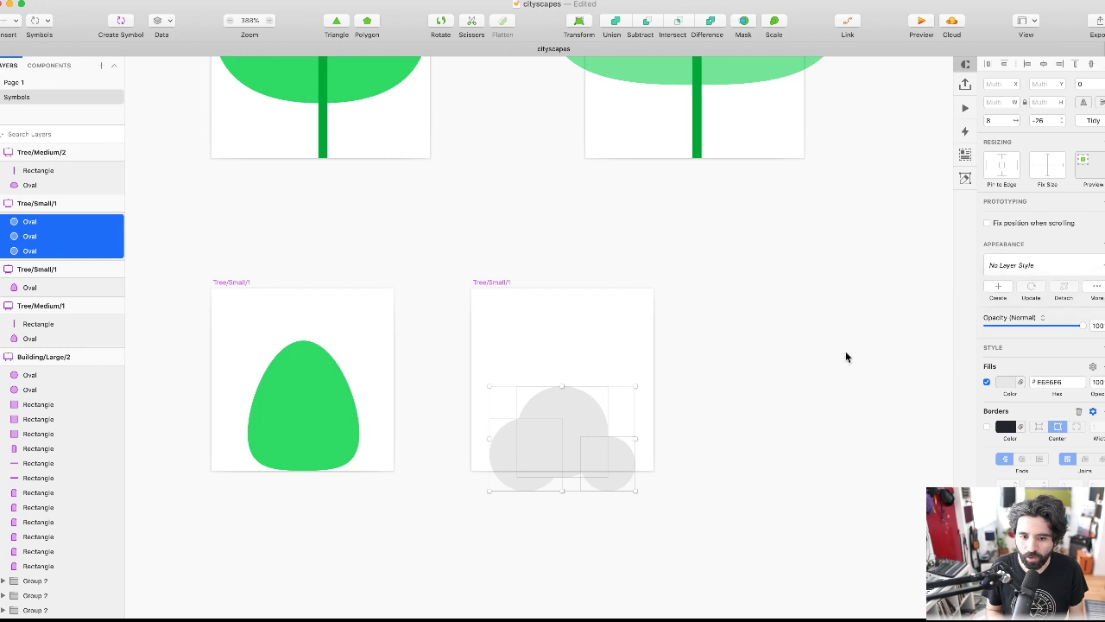
click(772, 413)
drag(702, 367, 481, 492)
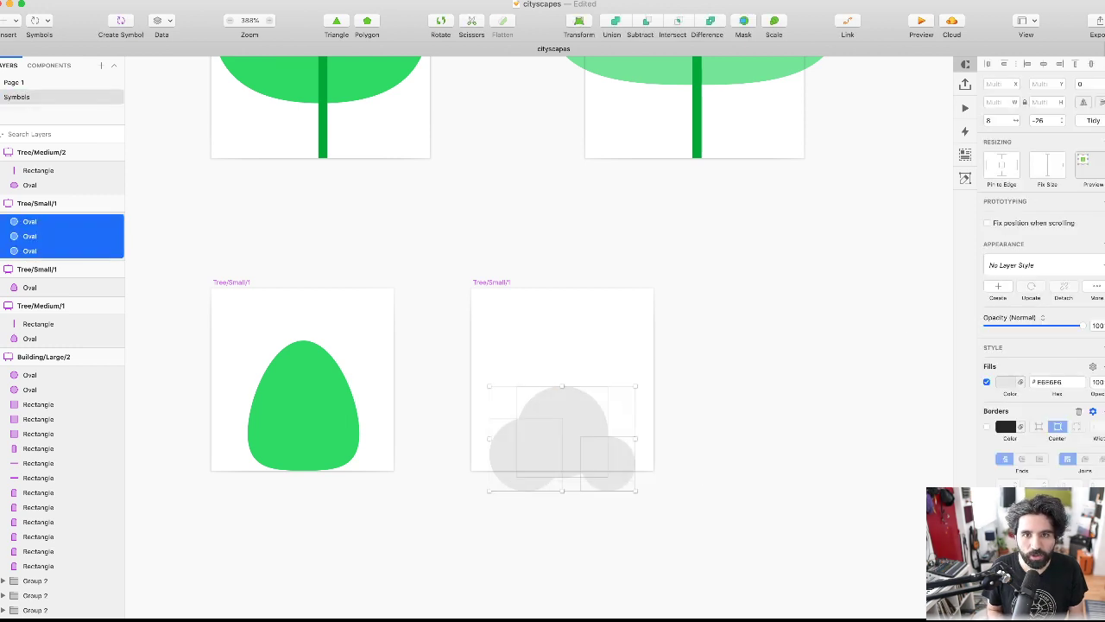
click(619, 19)
click(719, 371)
key(r)
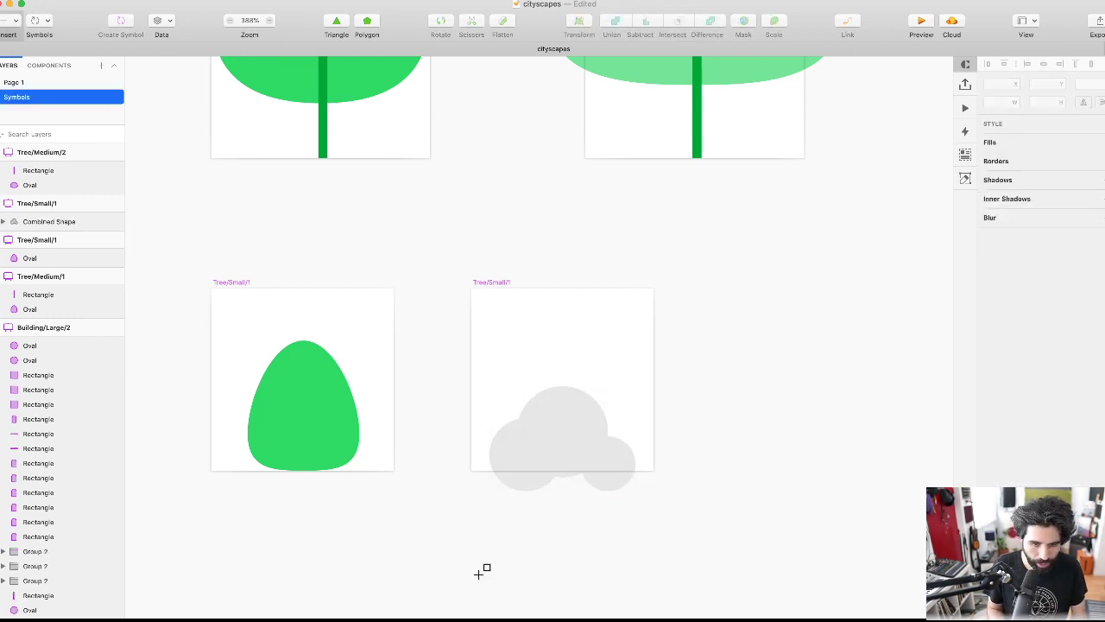
drag(462, 516, 654, 471)
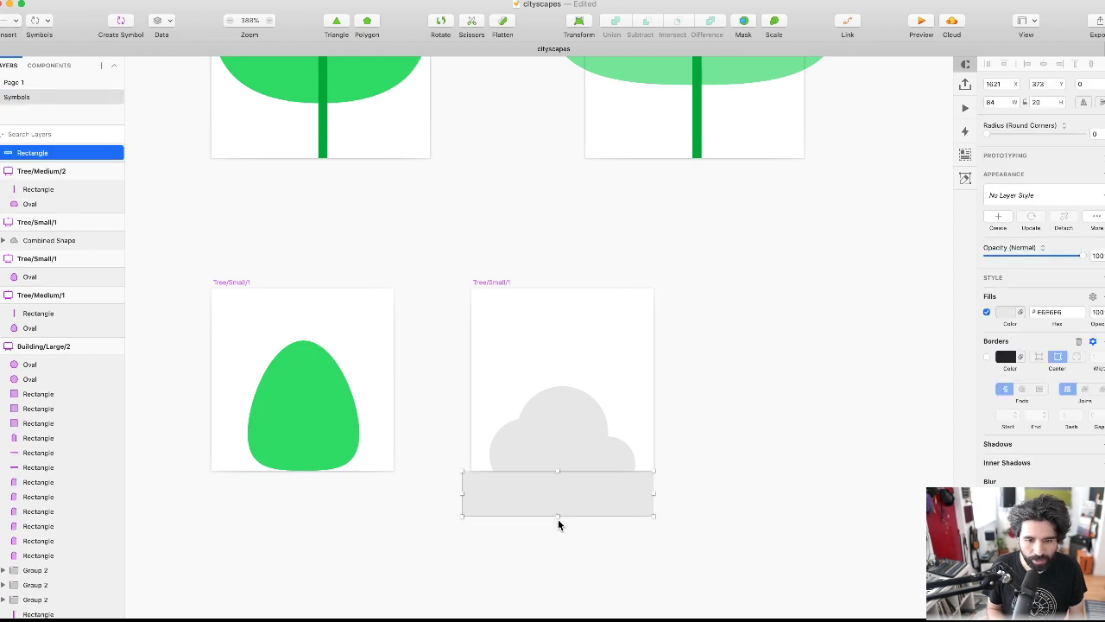
shift+click(589, 387)
click(597, 535)
click(535, 501)
key(Delete)
- Draw an 80 by 40 rectangle over the artboard's lower half and intersect it with the combined ovals
key(r)
drag(472, 469, 652, 381)
shift+click(605, 487)
click(681, 25)
click(719, 367)
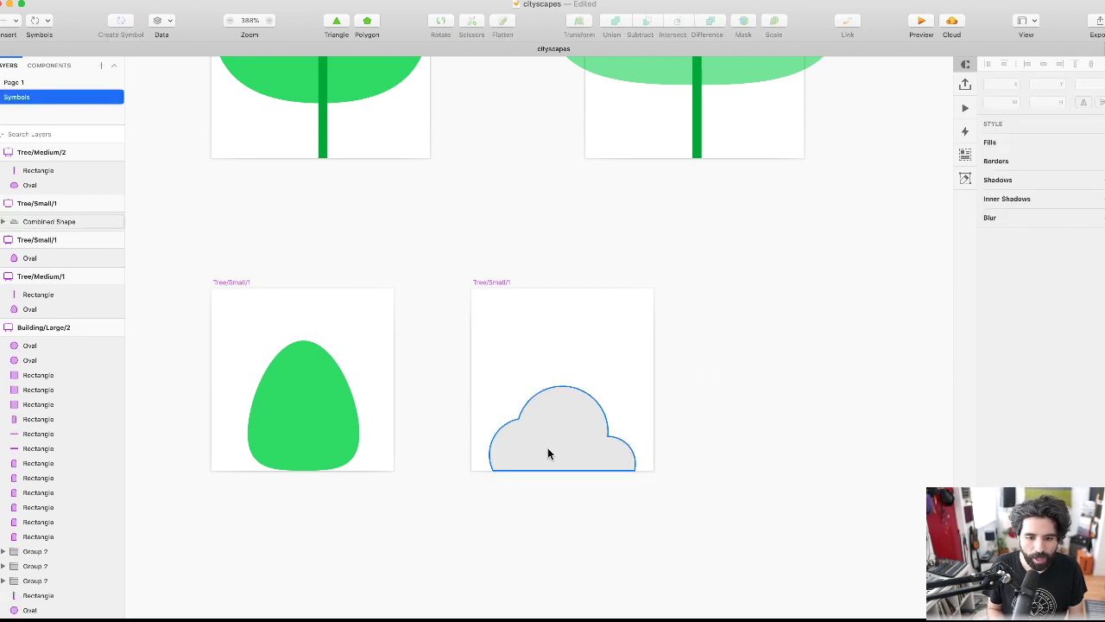
- Apply the document's Nature 2 layer style to the grey bush
click(579, 437)
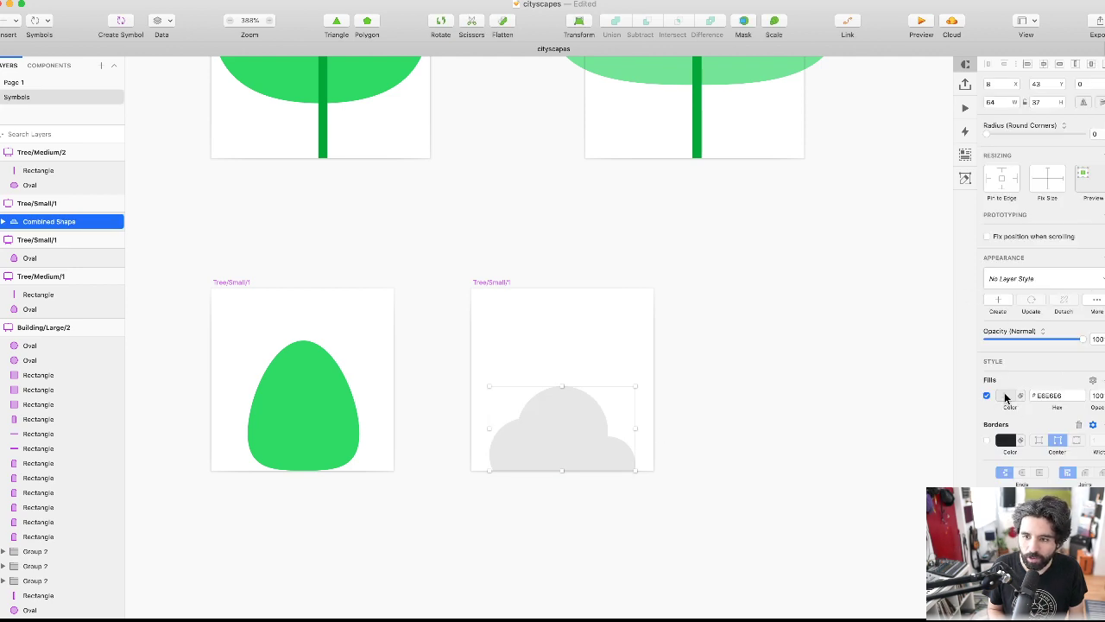
click(1030, 277)
mouse_move(1031, 312)
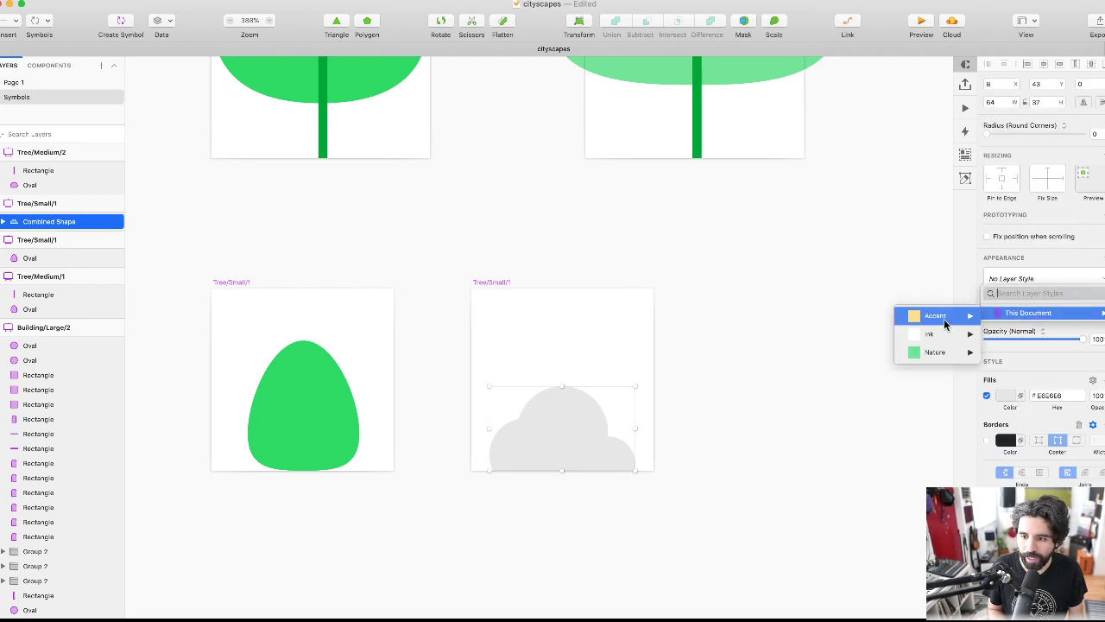
mouse_move(945, 360)
click(868, 370)
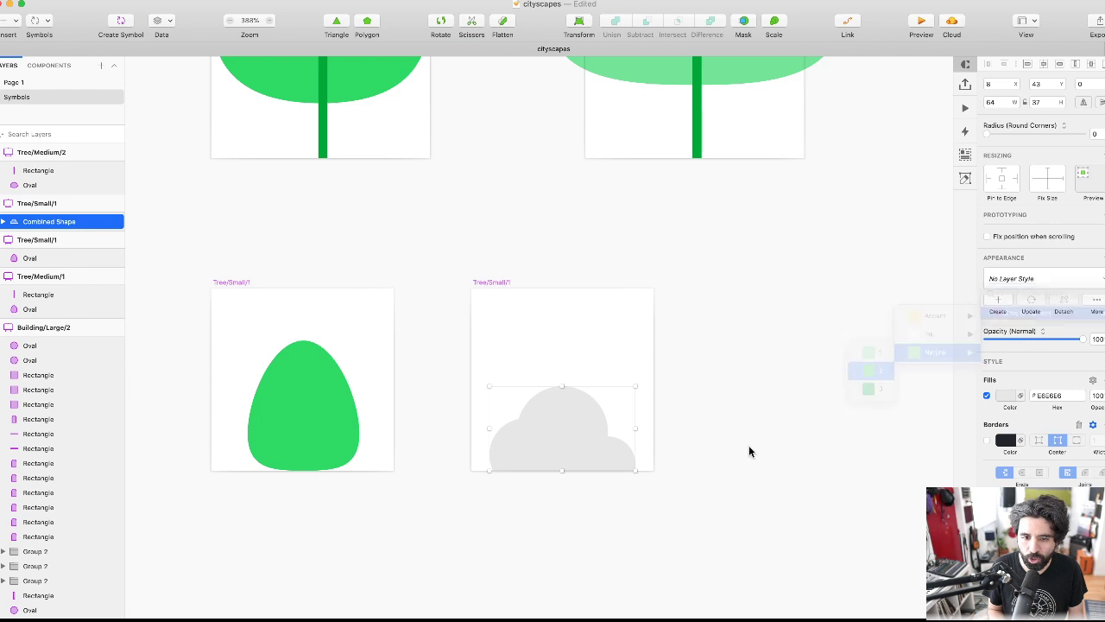
click(680, 471)
- Duplicate the bush artboard and place the copy to the right of the original
scroll(681, 473, down, 3)
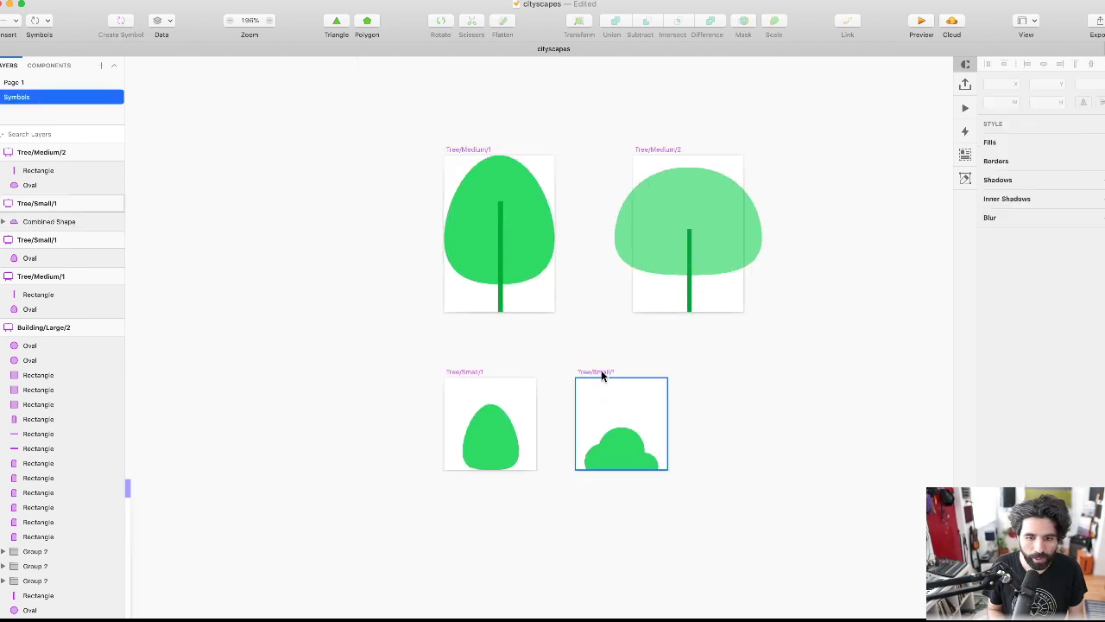
click(602, 373)
drag(602, 373, 706, 374)
scroll(711, 399, up, 3)
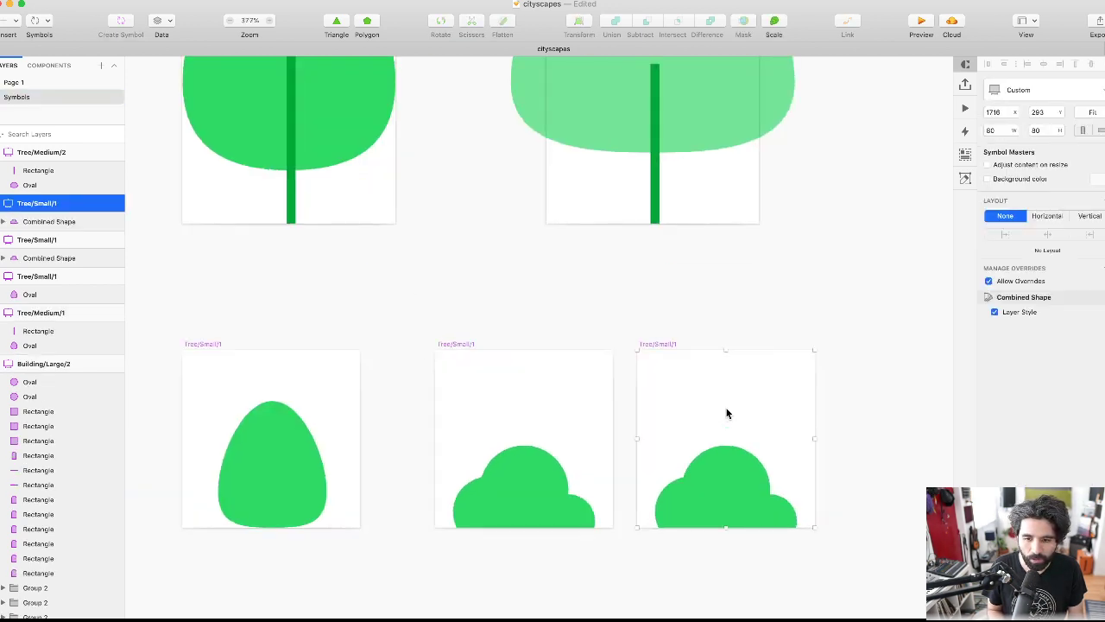
click(808, 398)
- Shrink the central oval inside the copied bush to 24 by 24 and raise it to Y 43
click(590, 461)
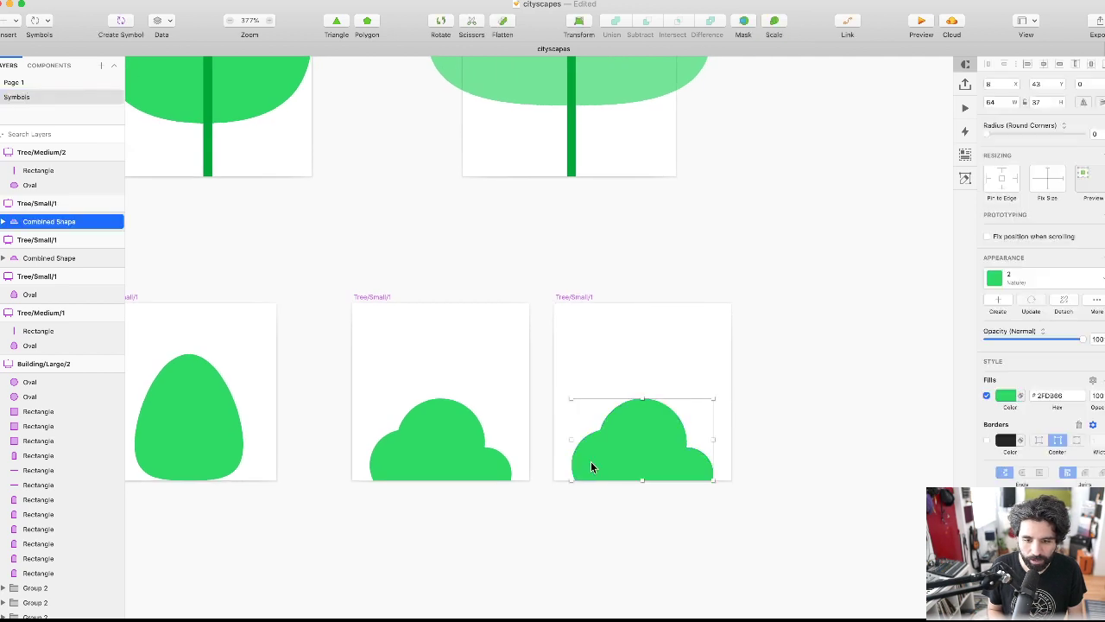
double_click(639, 449)
double_click(648, 425)
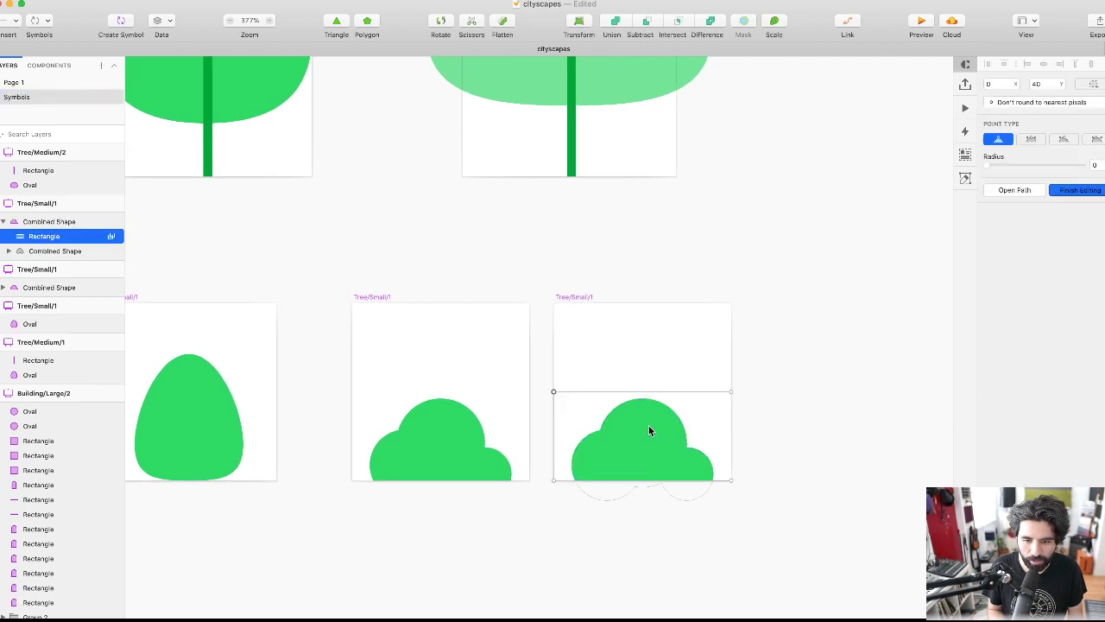
click(43, 251)
click(9, 251)
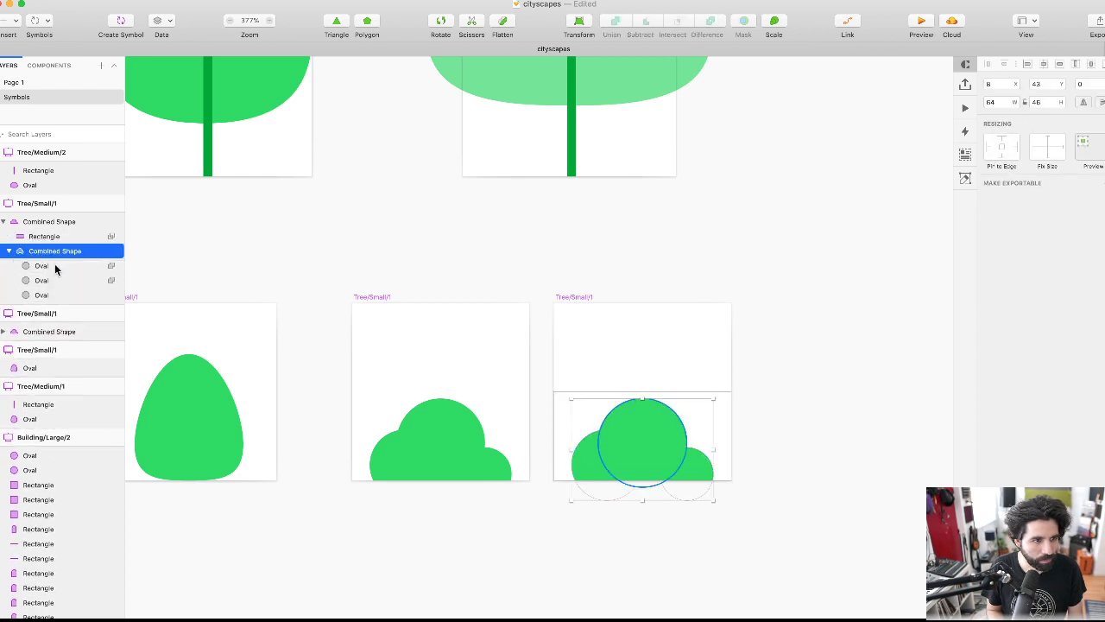
click(52, 265)
key(super+shift+Left)
key(super+shift+Left)
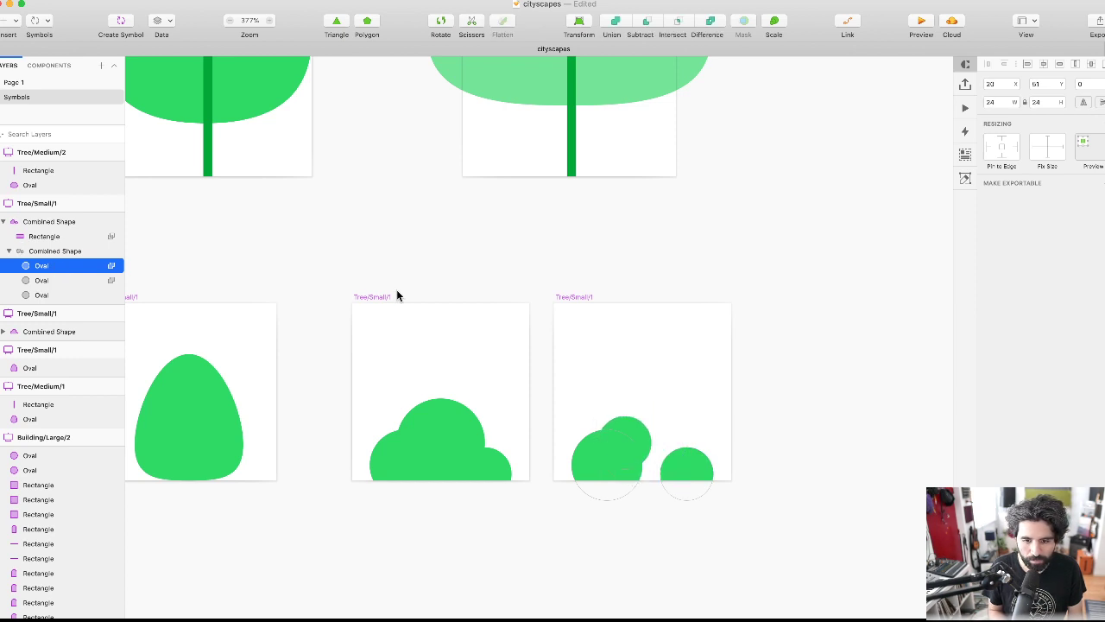
key(shift+Up)
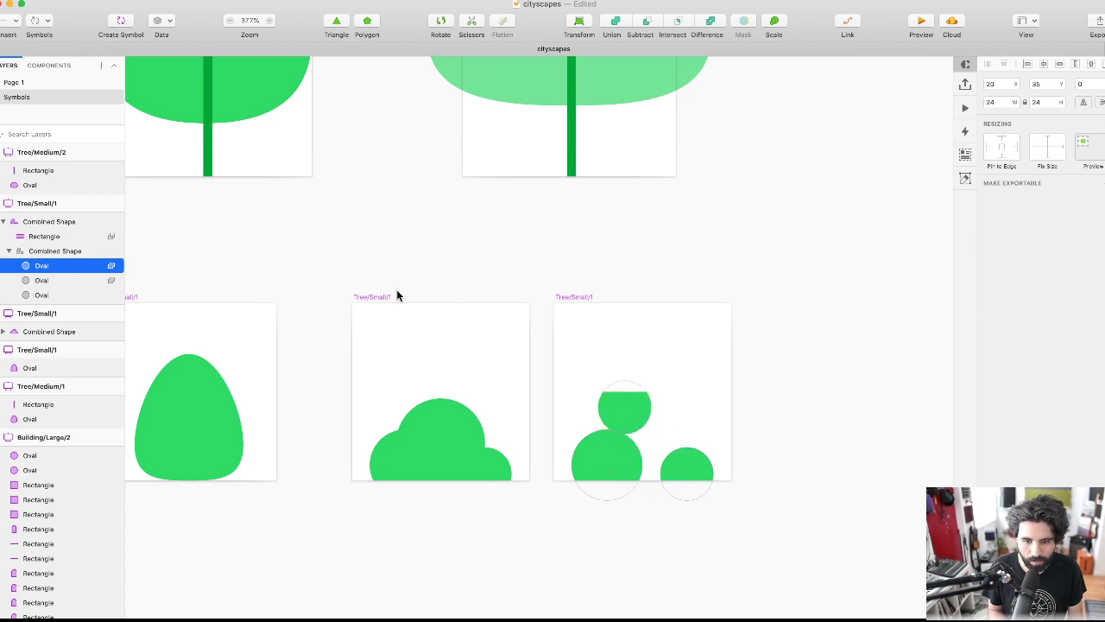
key(super+z)
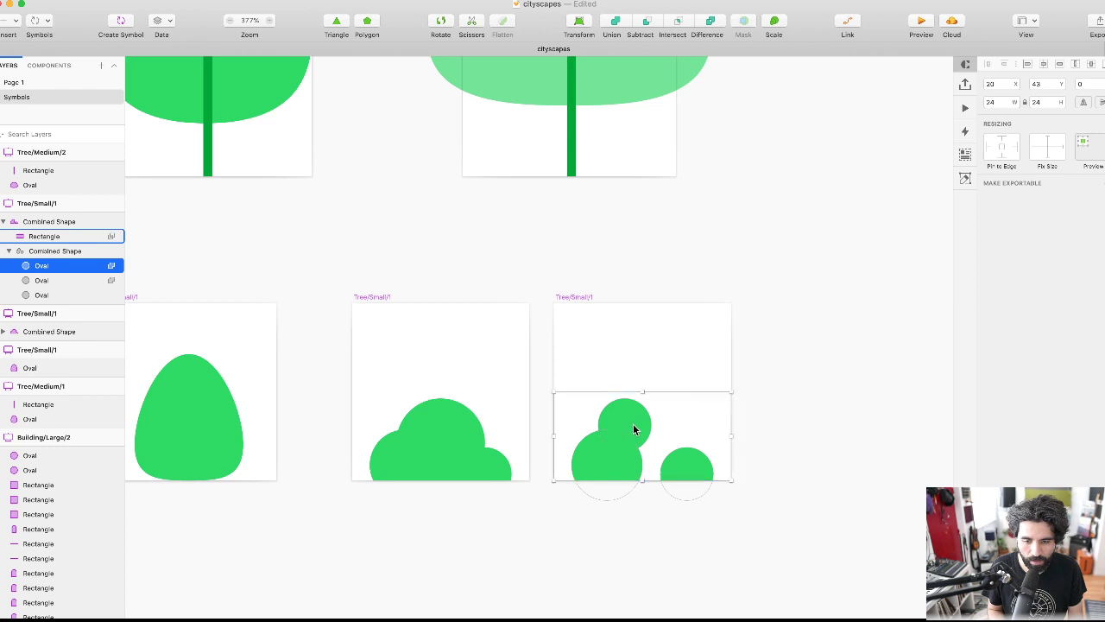
- Ungroup the copied bush's outer combined shape to separate the rectangle from the ovals
drag(632, 423, 676, 463)
key(Delete)
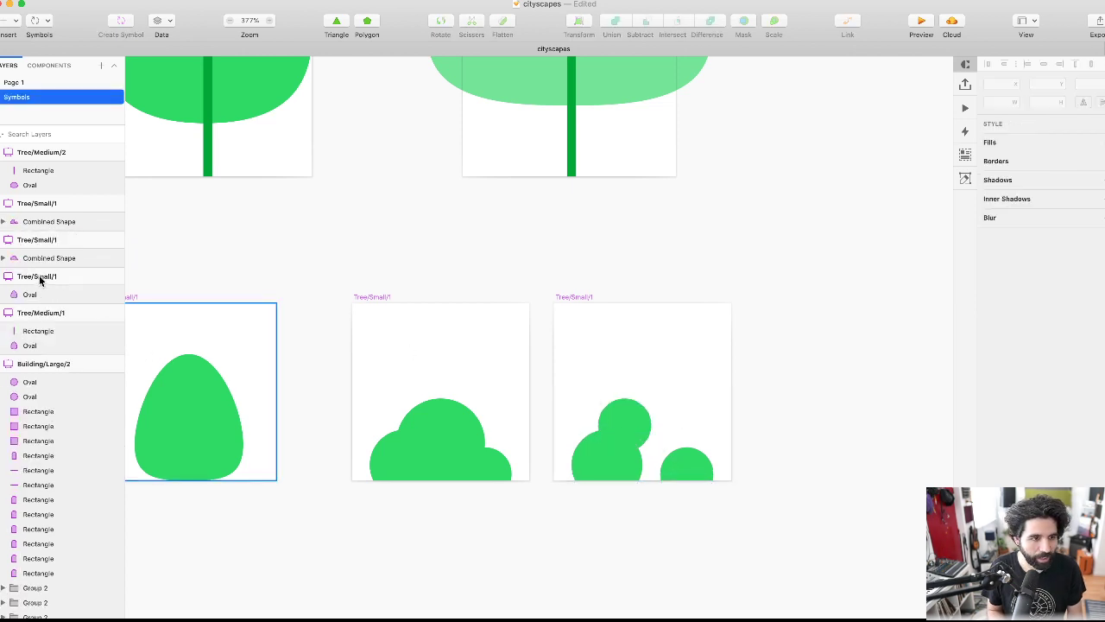
click(624, 425)
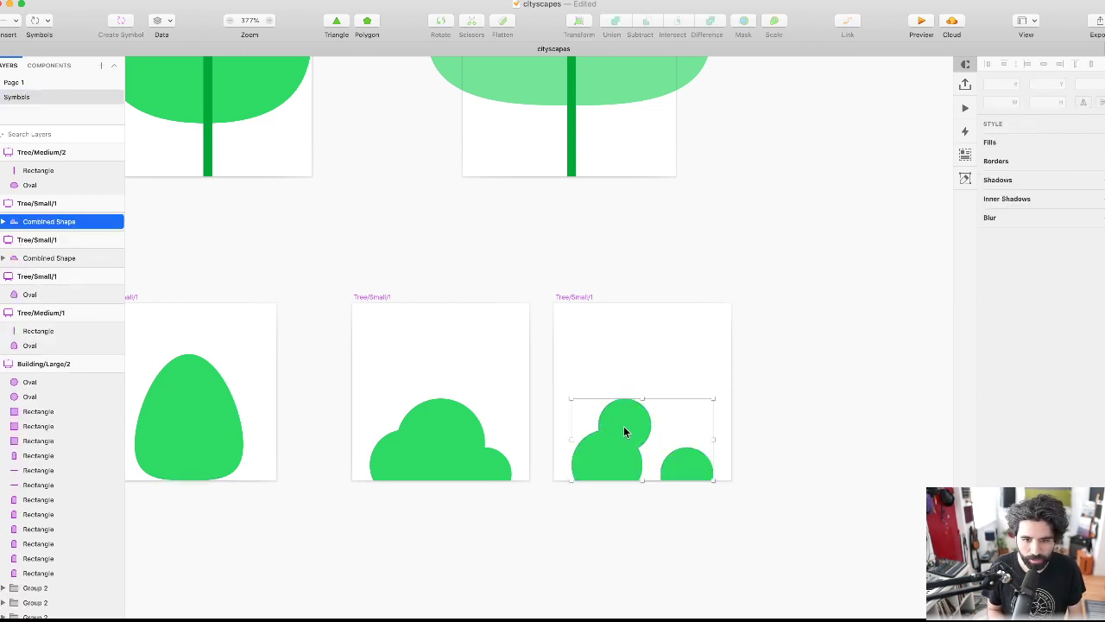
key(super+2)
key(super+z)
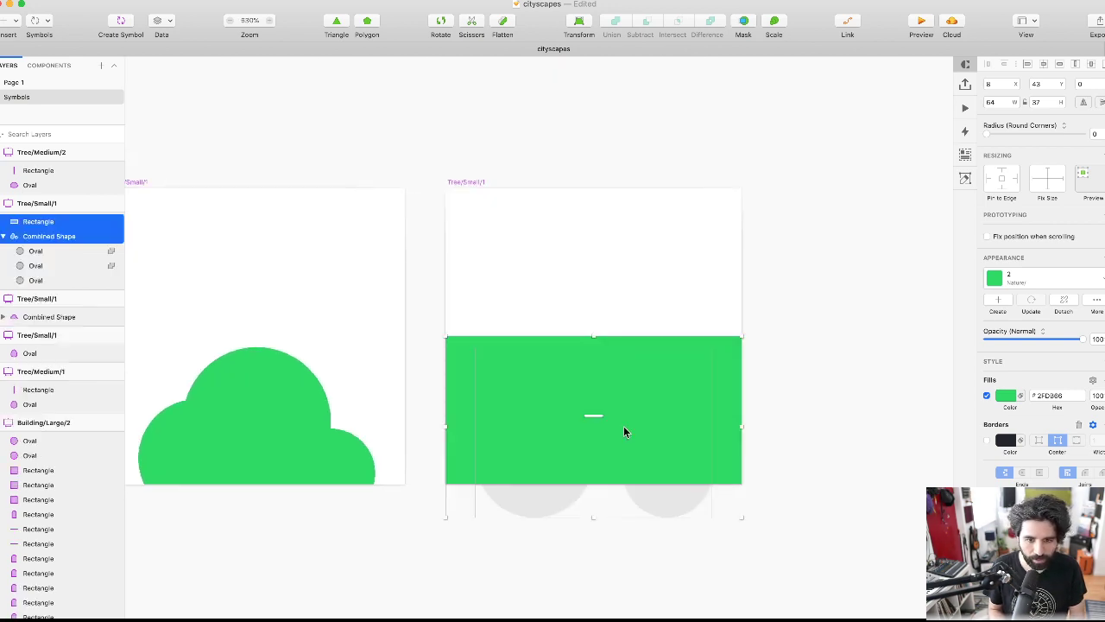
click(845, 340)
- Move the green rectangle just below the copied artboard and ungroup the combined ovals
click(687, 347)
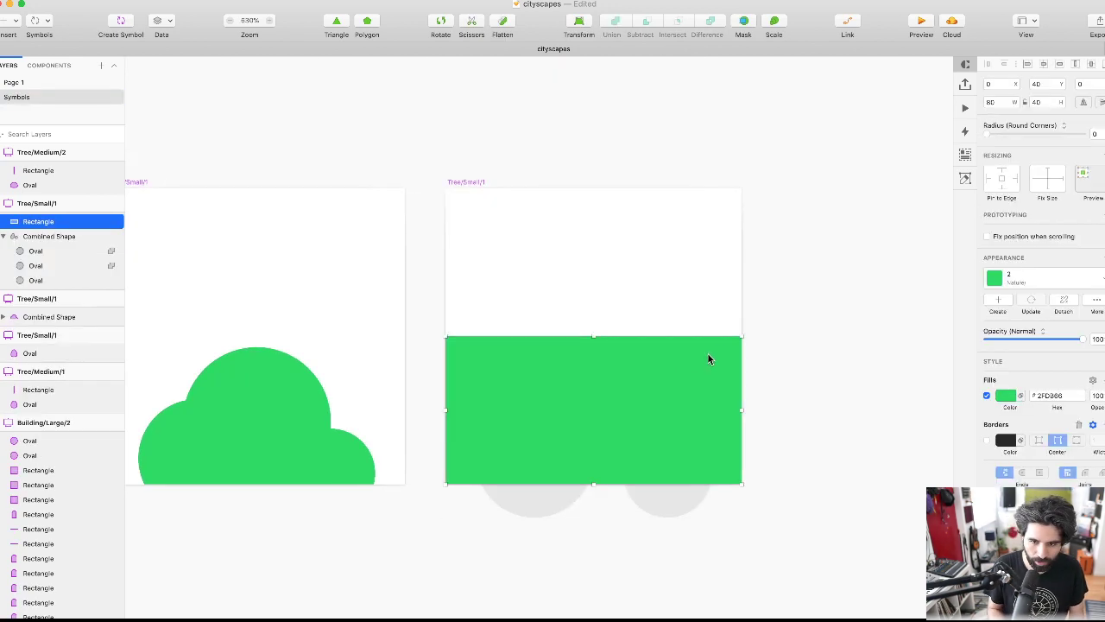
drag(717, 367, 720, 494)
click(547, 402)
key(super+shift+g)
- Duplicate the top oval twice to fill the bush's lower right area, and move the left oval to X 1
click(584, 385)
drag(574, 397, 619, 436)
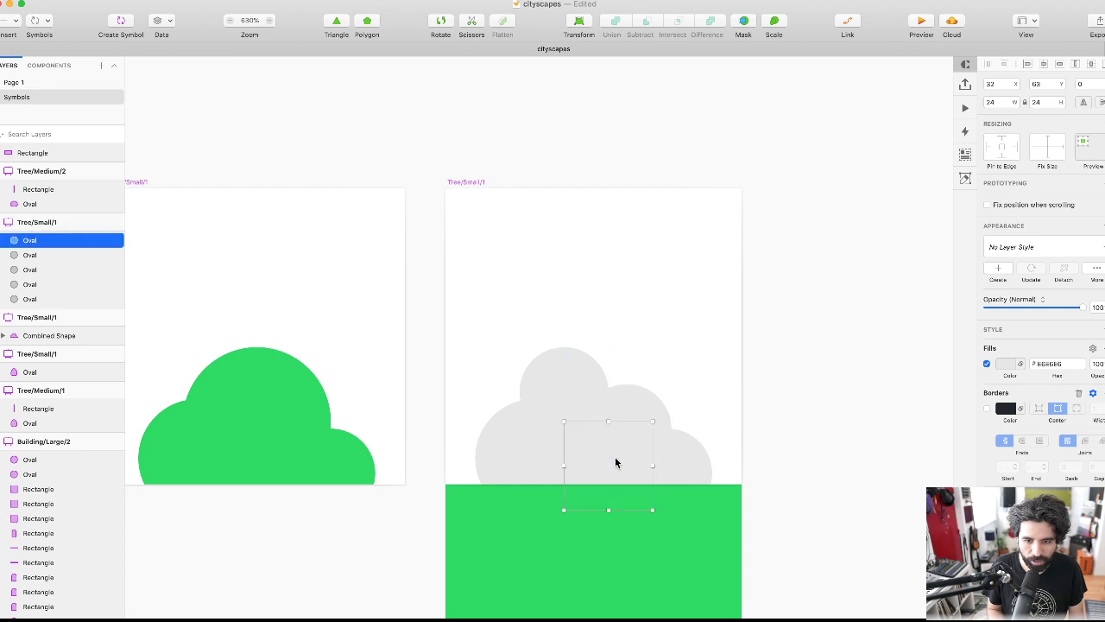
click(492, 451)
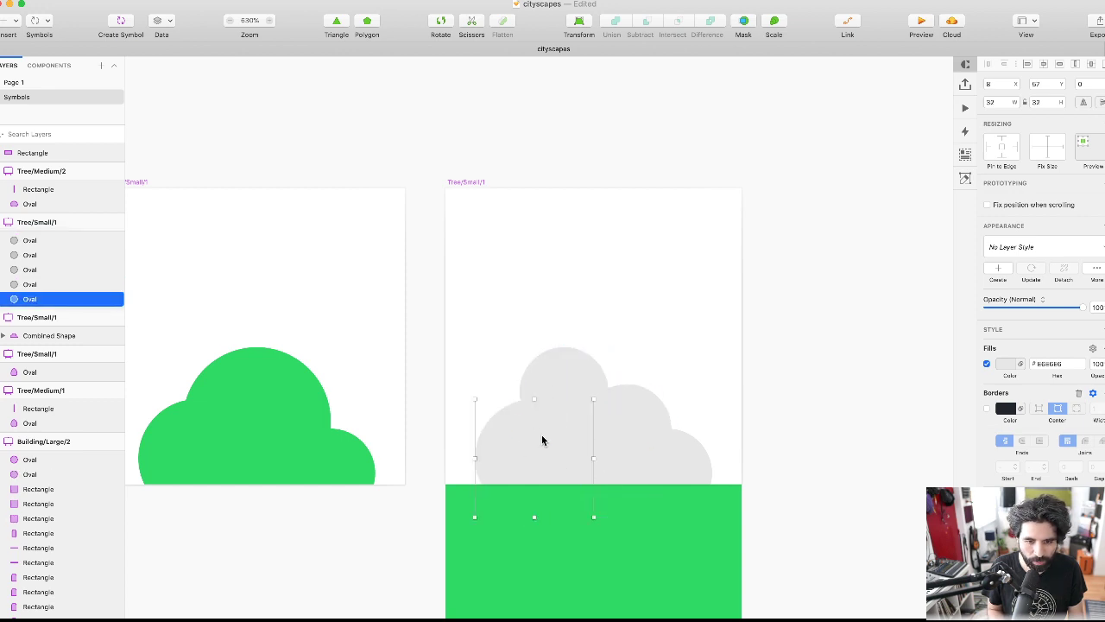
drag(560, 424, 515, 458)
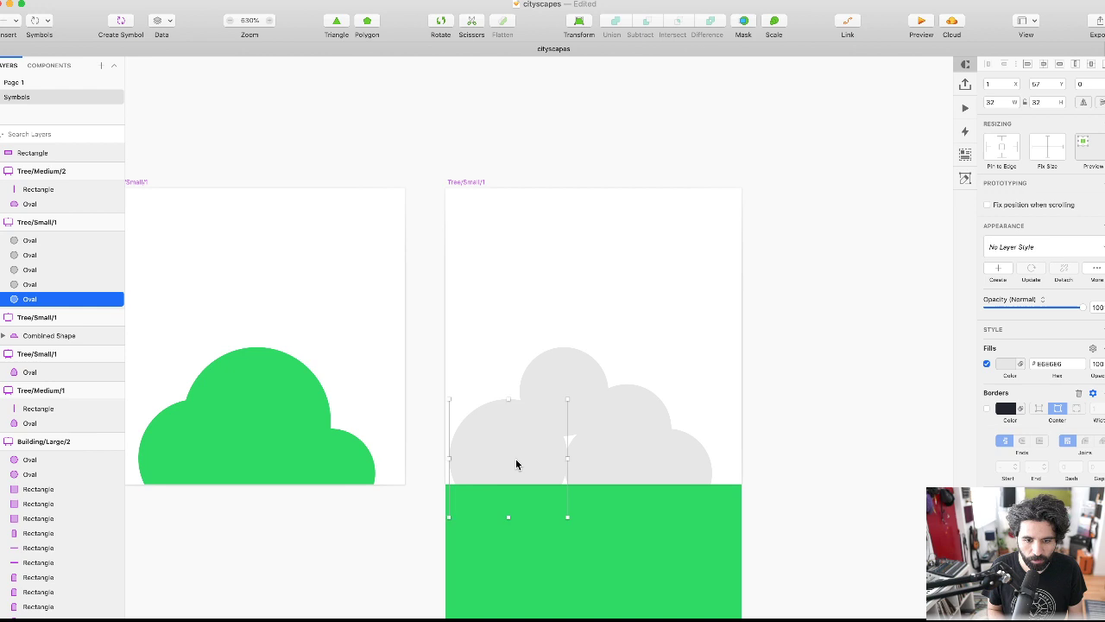
- Enlarge the lower filler oval to 31 by 31 and shift the right oval outward near the artboard's edge
click(580, 409)
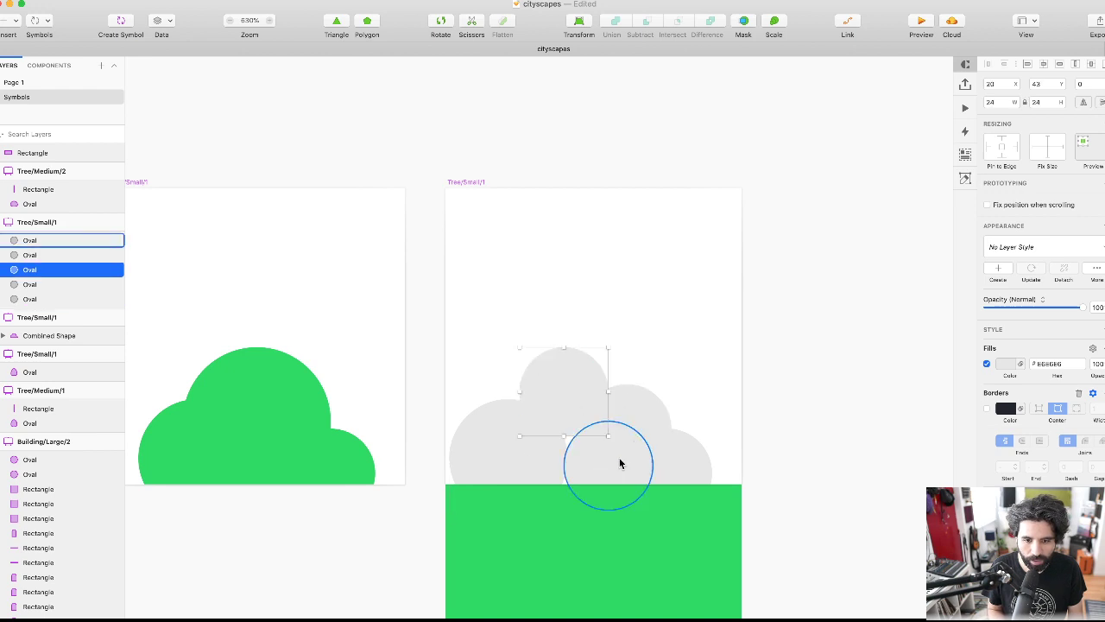
click(596, 452)
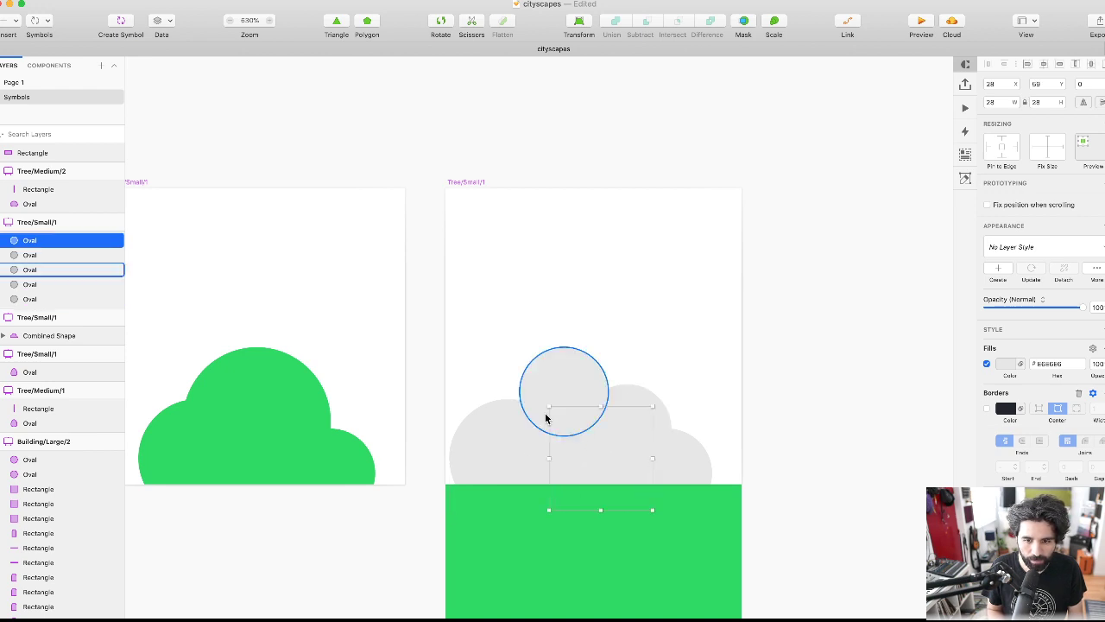
click(708, 461)
click(614, 426)
mouse_move(651, 511)
mouse_down()
mouse_move(650, 523)
mouse_move(668, 521)
mouse_up()
scroll(668, 520, down, 3)
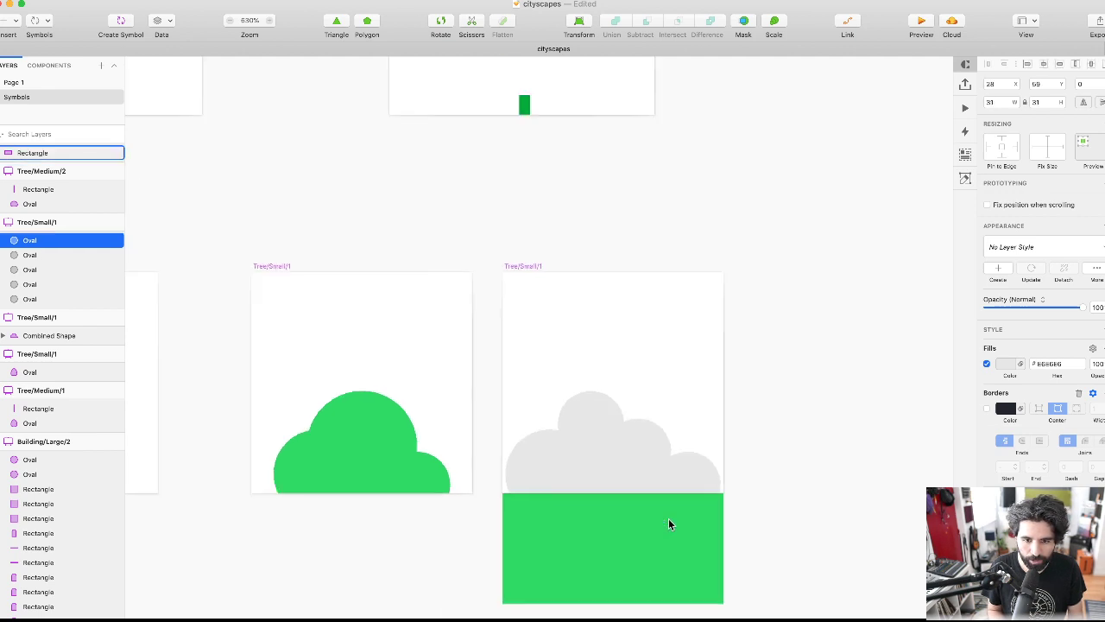
- Unite the four overlapping ovals of the copied bush, leaving out the rightmost one
click(606, 422)
drag(767, 404, 544, 448)
click(615, 29)
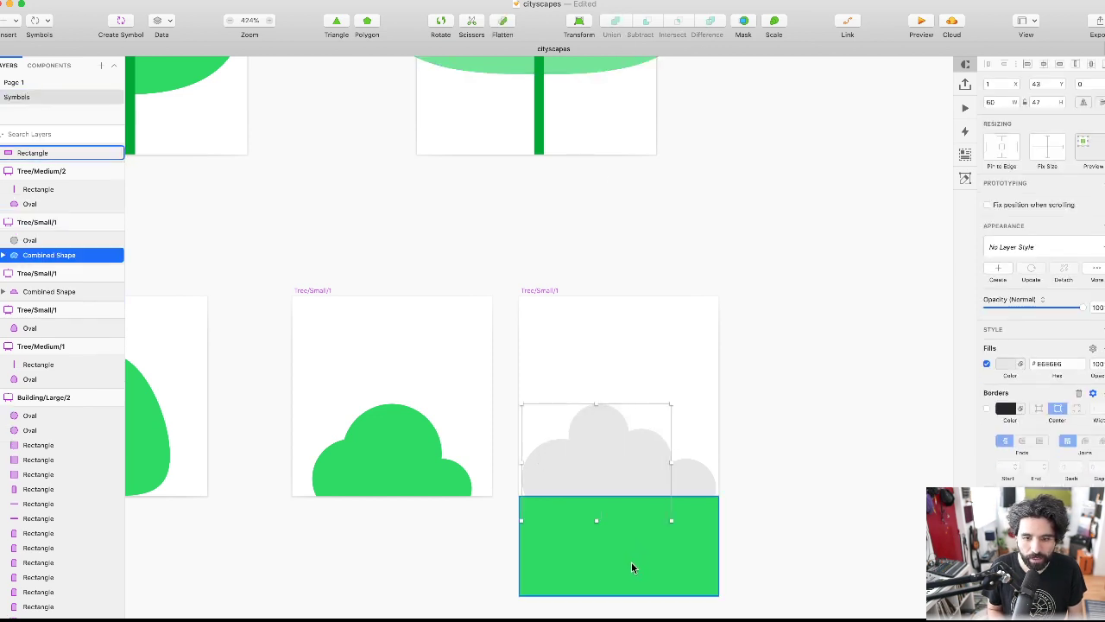
- Try to subtract the green rectangle from the four united ovals
click(631, 562)
shift+click(633, 444)
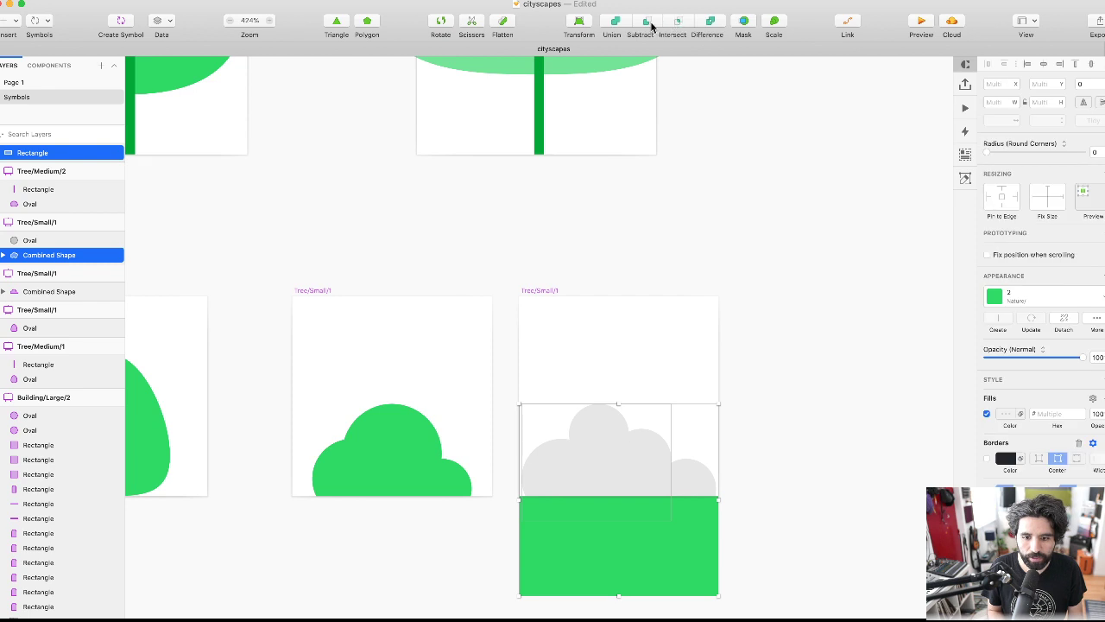
click(647, 29)
key(ctrl+z)
- Cut the separate rightmost oval and paste it inside the bush's combined shape
click(688, 480)
key(Delete)
click(647, 476)
double_click(647, 476)
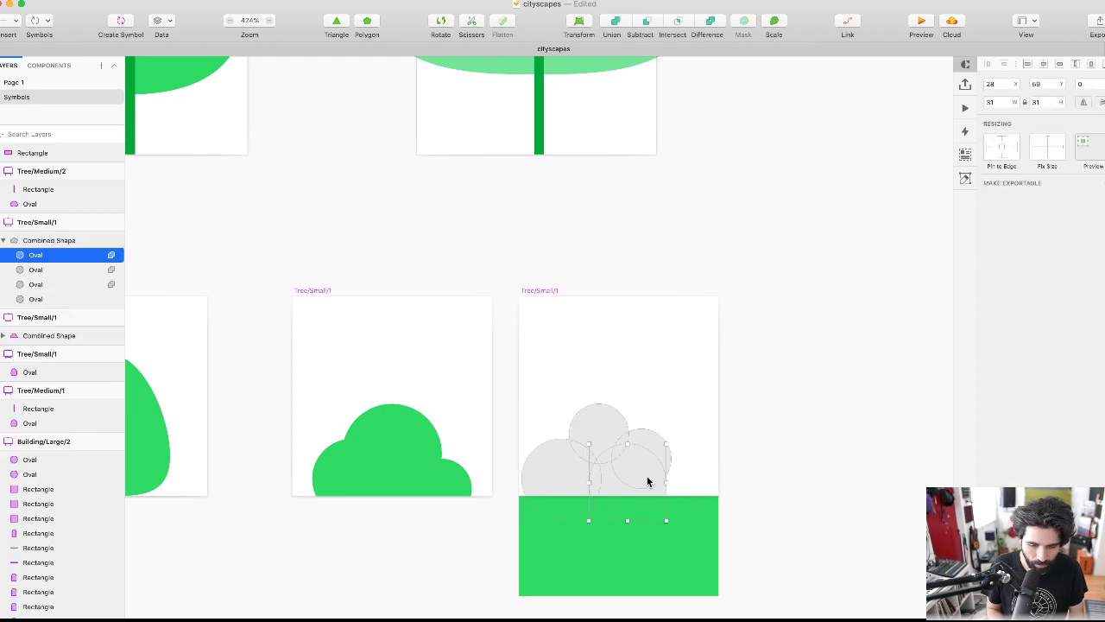
click(803, 452)
- Subtract the green rectangle from the grey combined bush shape to flatten its base
click(669, 541)
shift+click(618, 459)
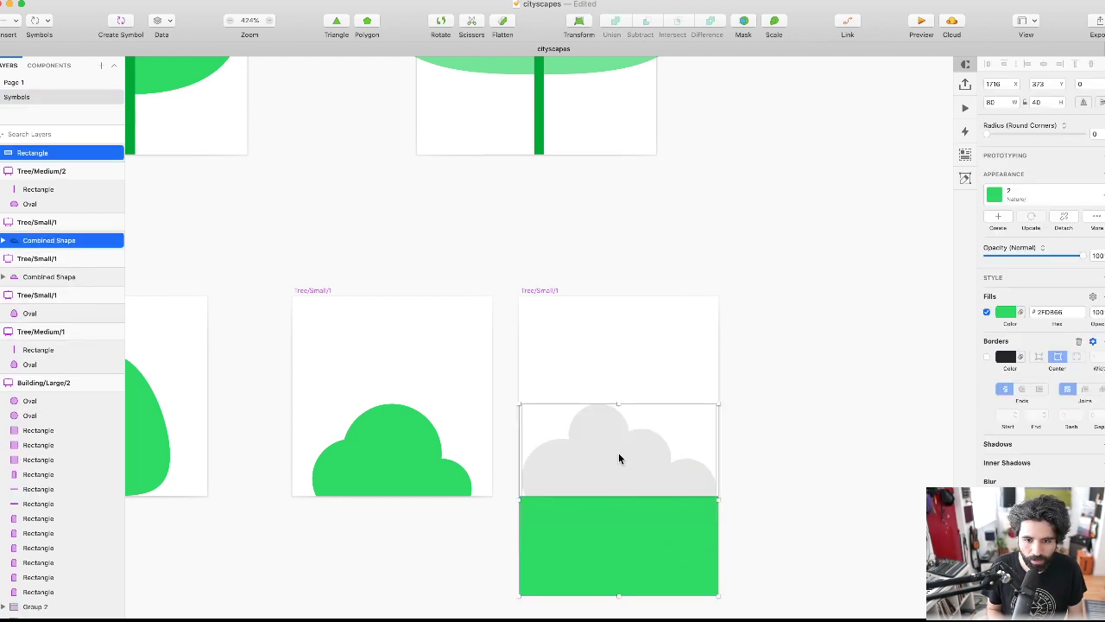
click(648, 26)
click(786, 458)
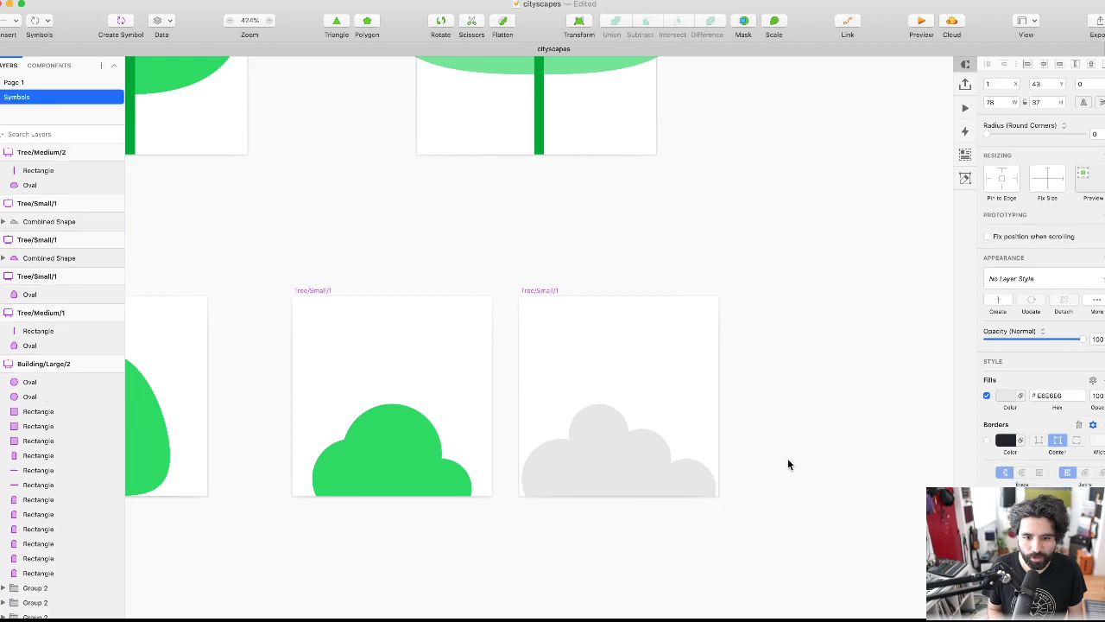
- Copy the green bush's style onto the grey combined bush shape in the neighbouring artboard
click(644, 469)
click(421, 470)
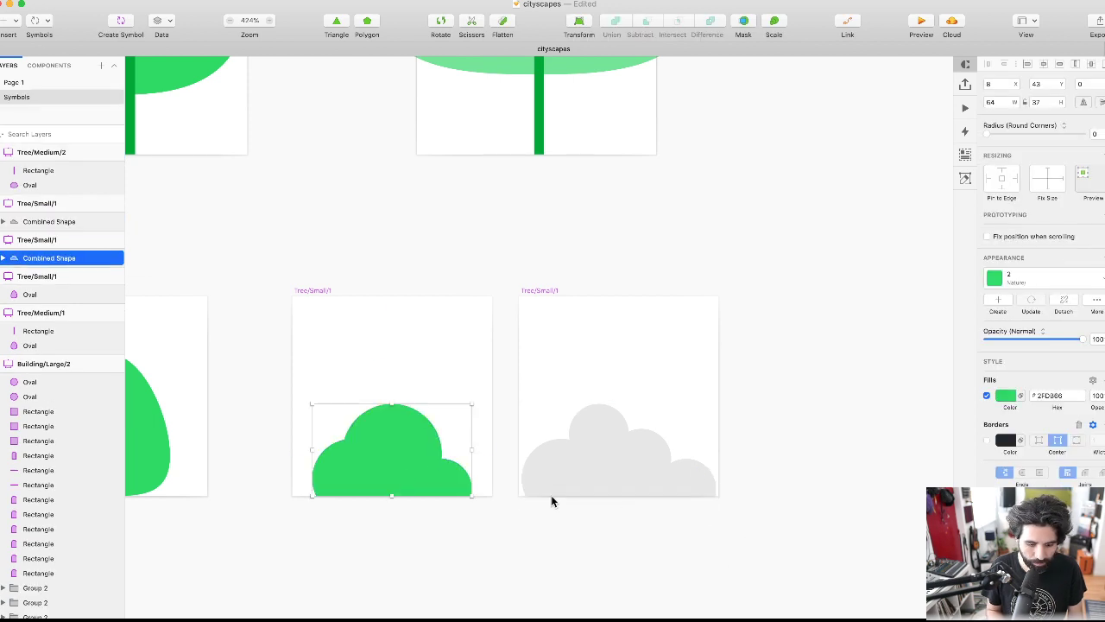
click(664, 489)
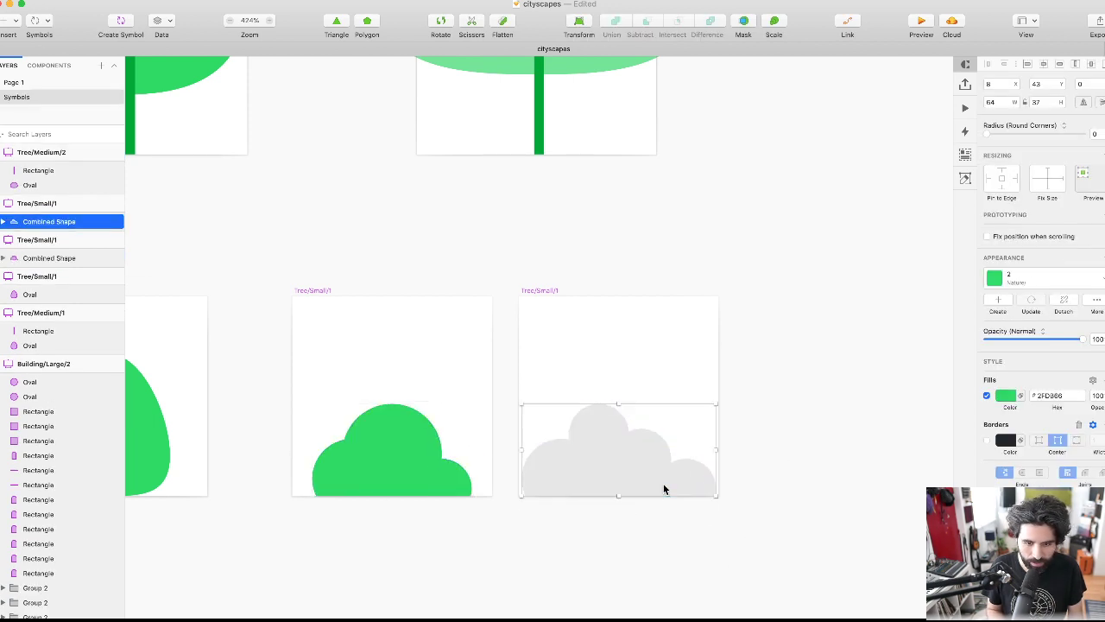
click(846, 420)
scroll(842, 423, down, 5)
scroll(842, 425, right, 2)
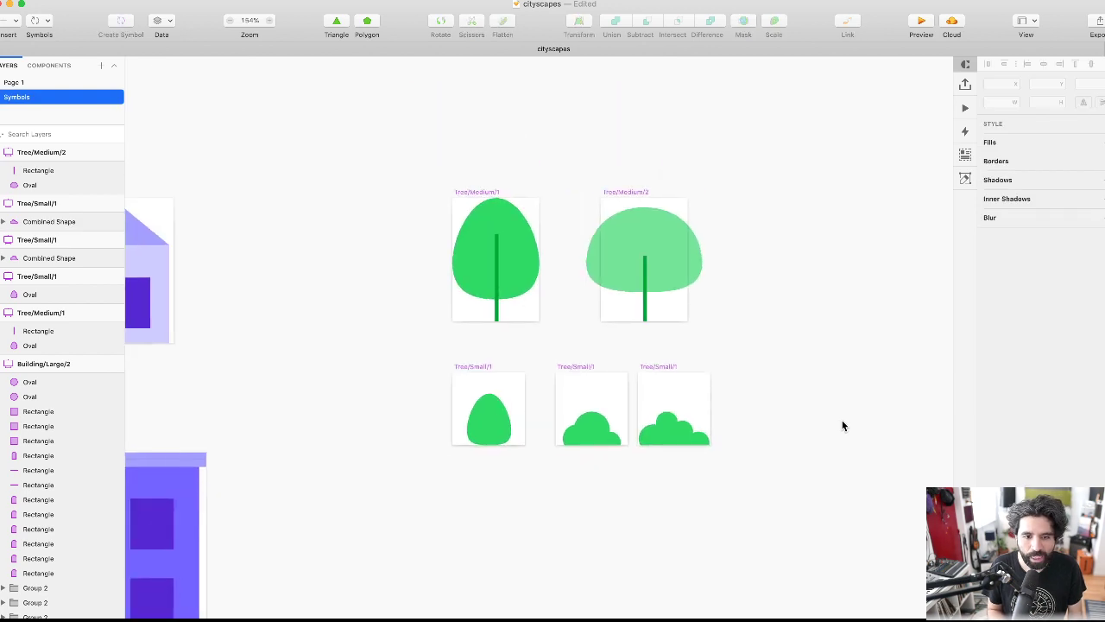
- Apply the Nature 1 layer style to the three-lobed bush in the middle Tree/Small/1 artboard
click(579, 448)
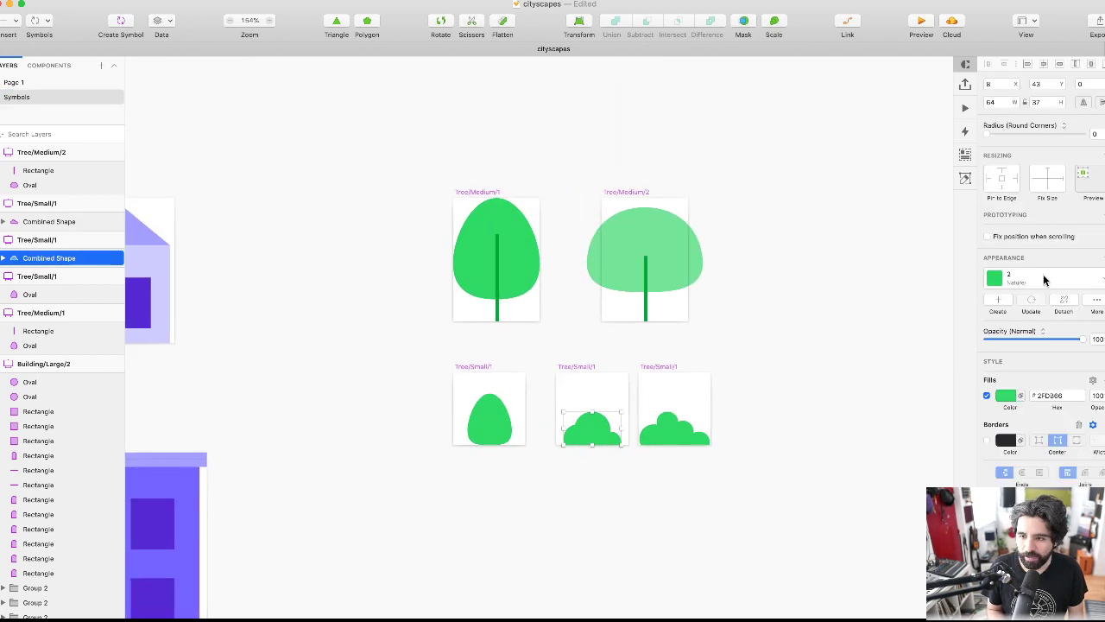
click(1043, 274)
click(1038, 329)
- Apply the Nature 3 layer style to the four-lobed bush in the last Tree/Small/1 artboard
click(665, 422)
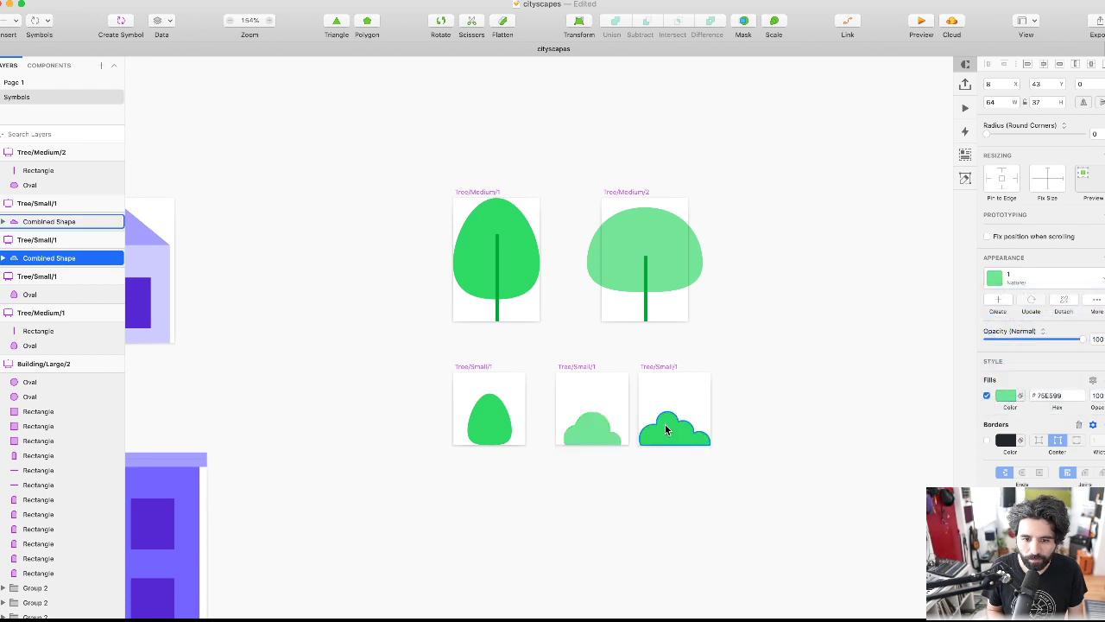
click(1018, 278)
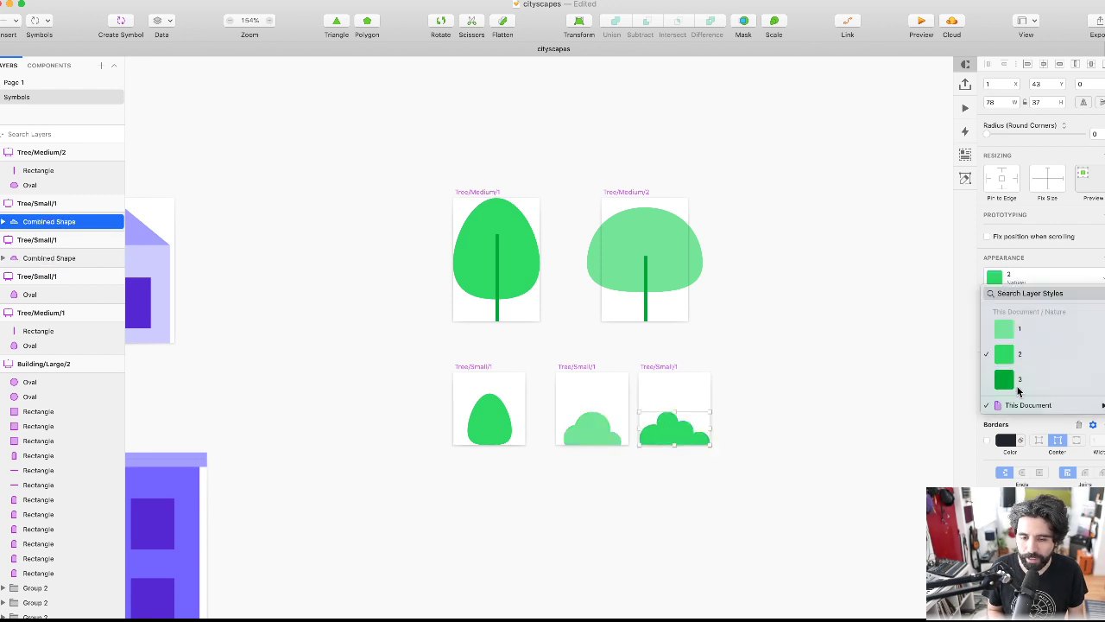
click(1021, 385)
key(Escape)
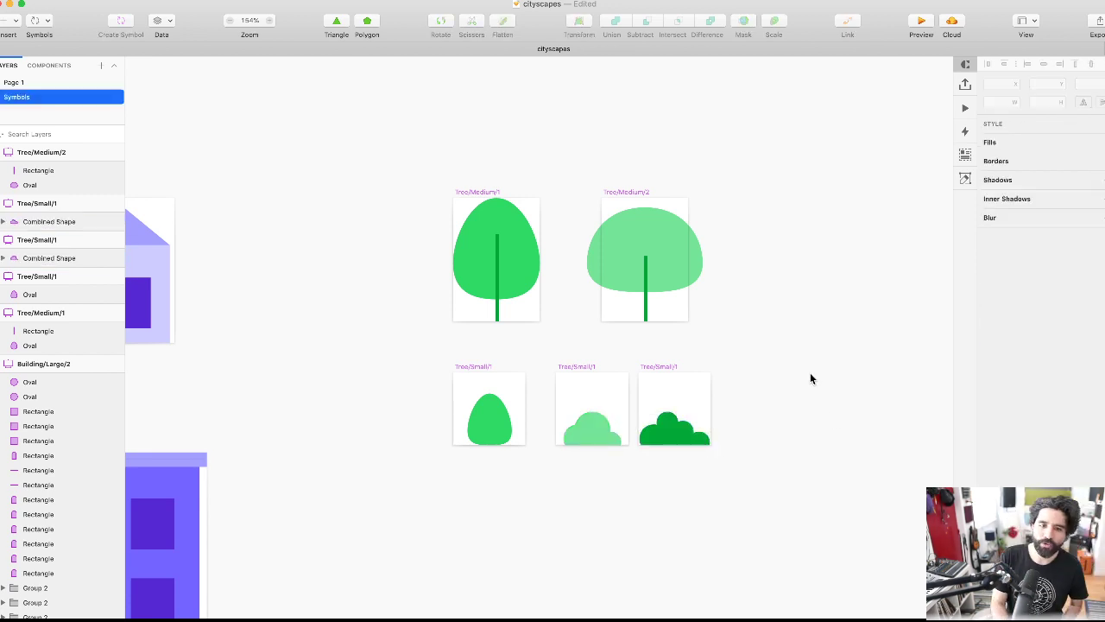
- Duplicate the Tree/Medium/1 artboard to the right of Tree/Medium/2 and delete the copy's oval crown
key(super+minus)
scroll(810, 378, up, 1)
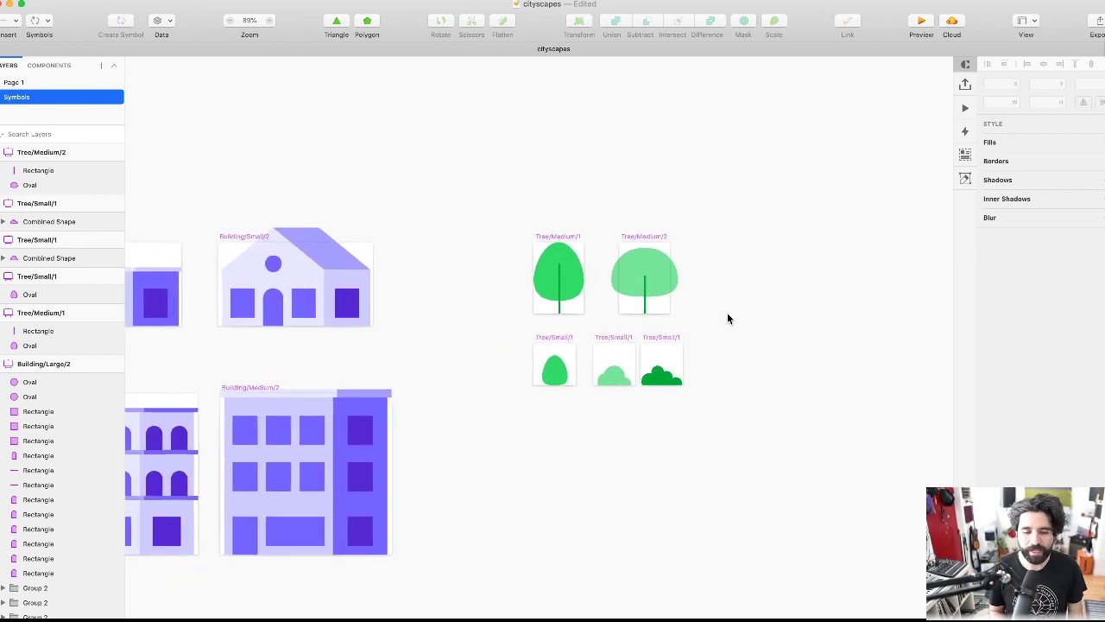
scroll(727, 313, up, 5)
drag(393, 175, 696, 189)
scroll(696, 189, up, 3)
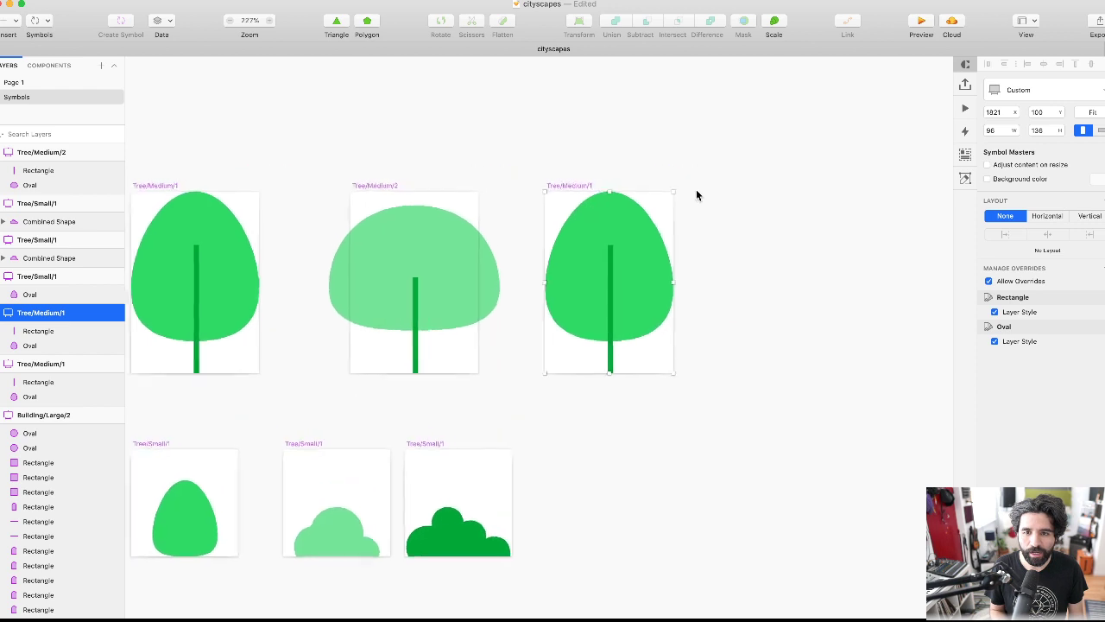
click(695, 192)
click(604, 224)
key(BackSpace)
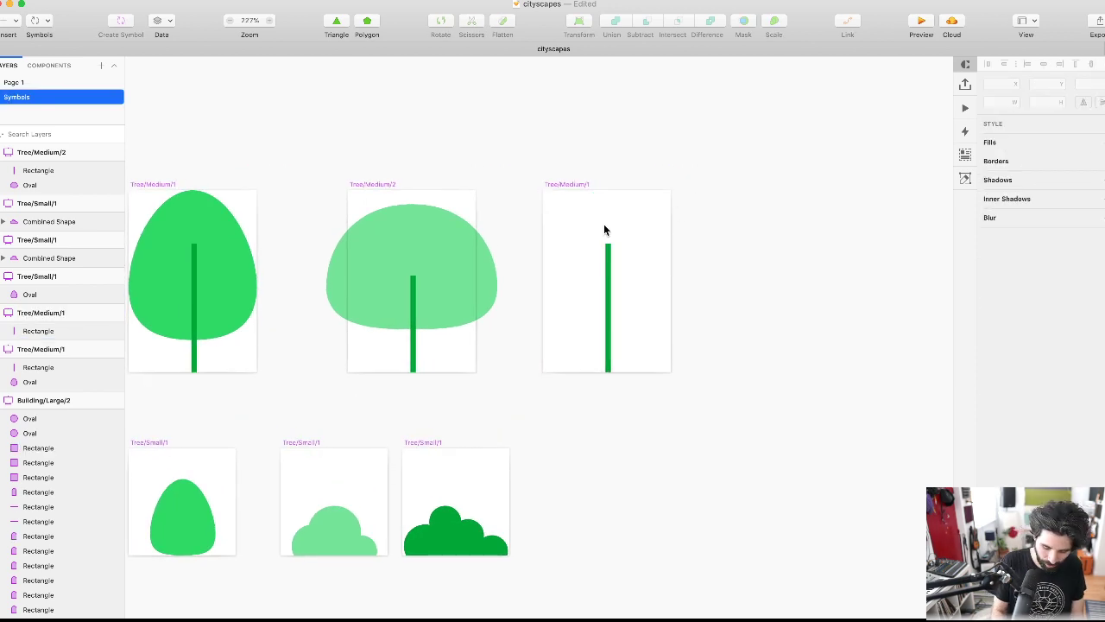
key(v)
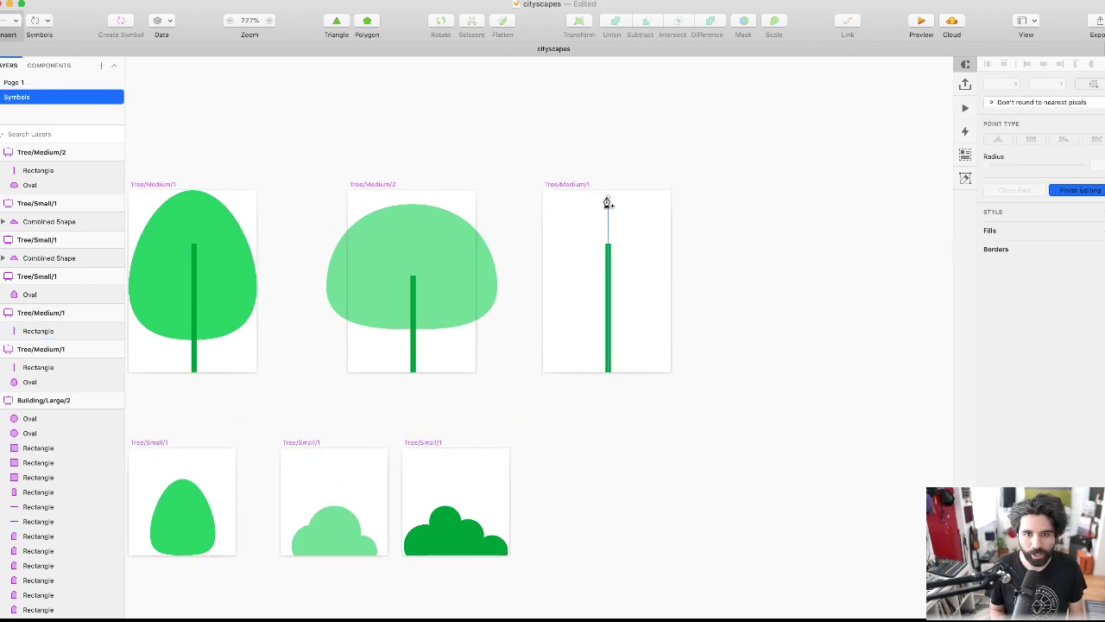
click(631, 190)
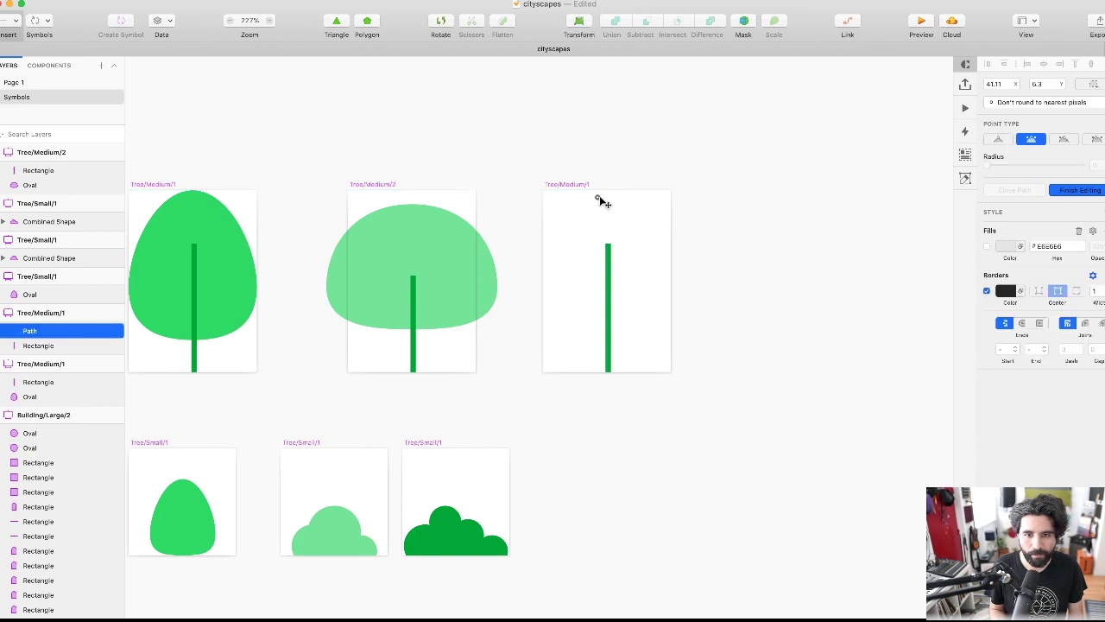
key(Escape)
key(Escape)
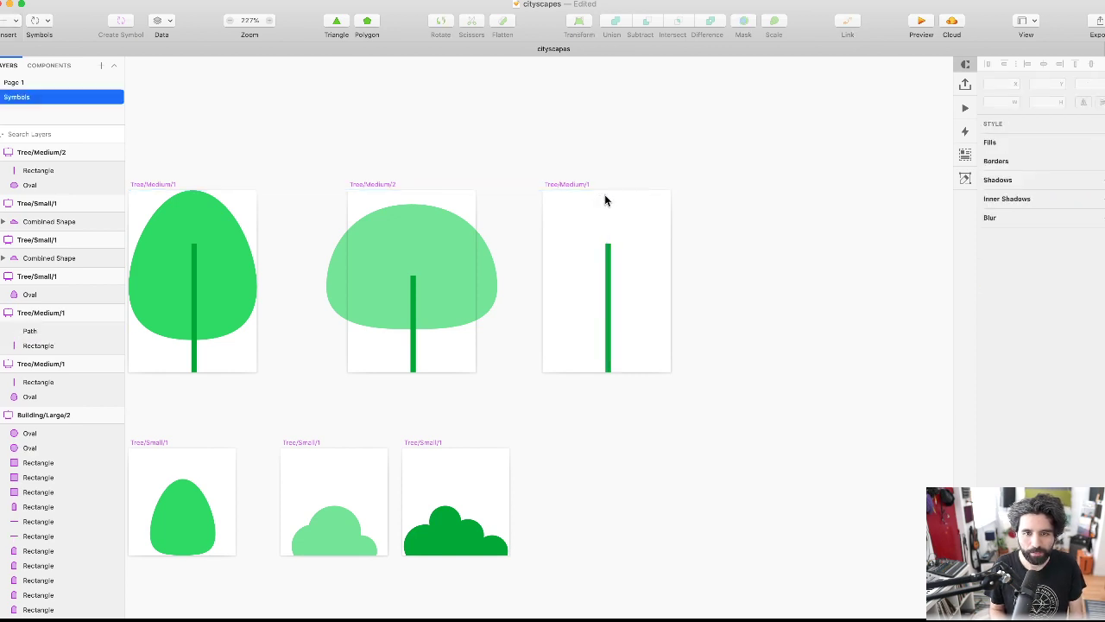
- Draw a closed curved crown outline around the copied trunk, starting at the artboard's top centre, and make its top point mirrored
key(v)
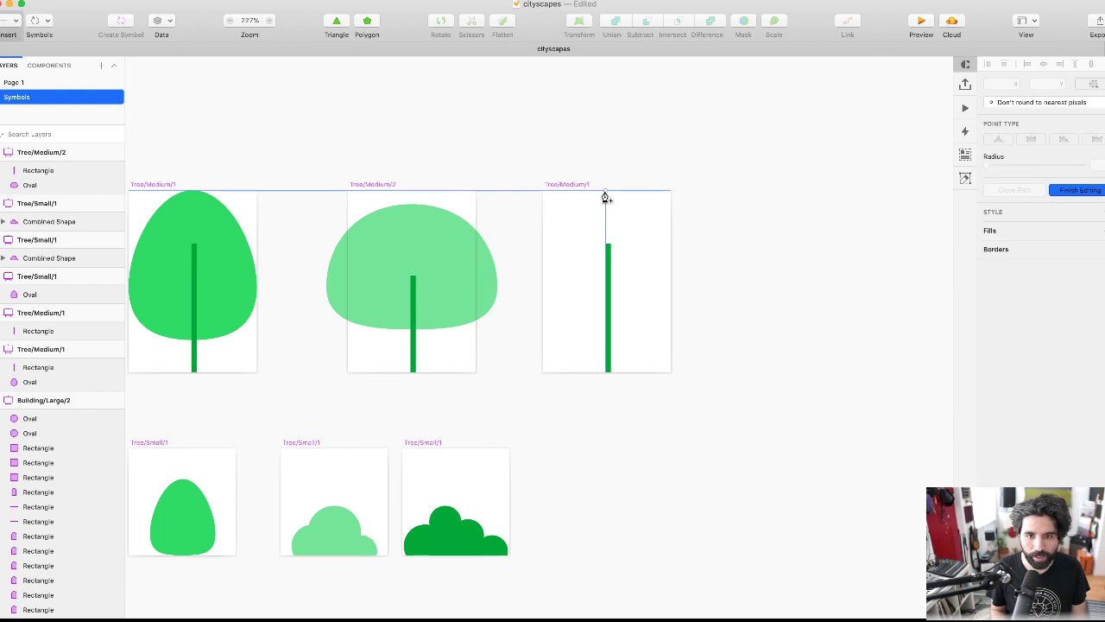
click(607, 193)
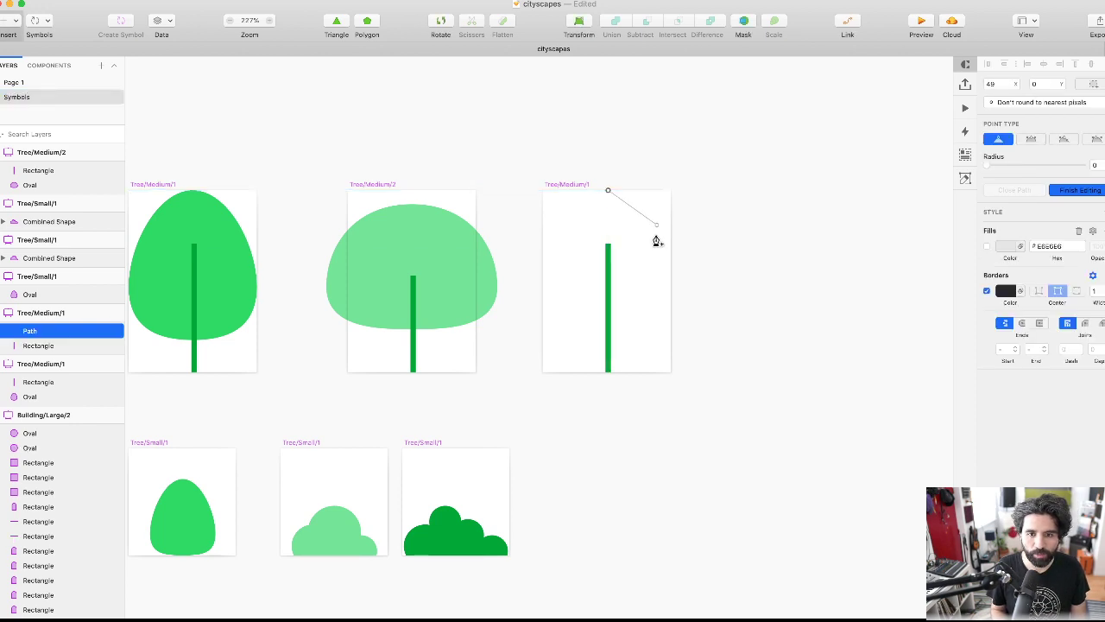
drag(642, 274, 643, 317)
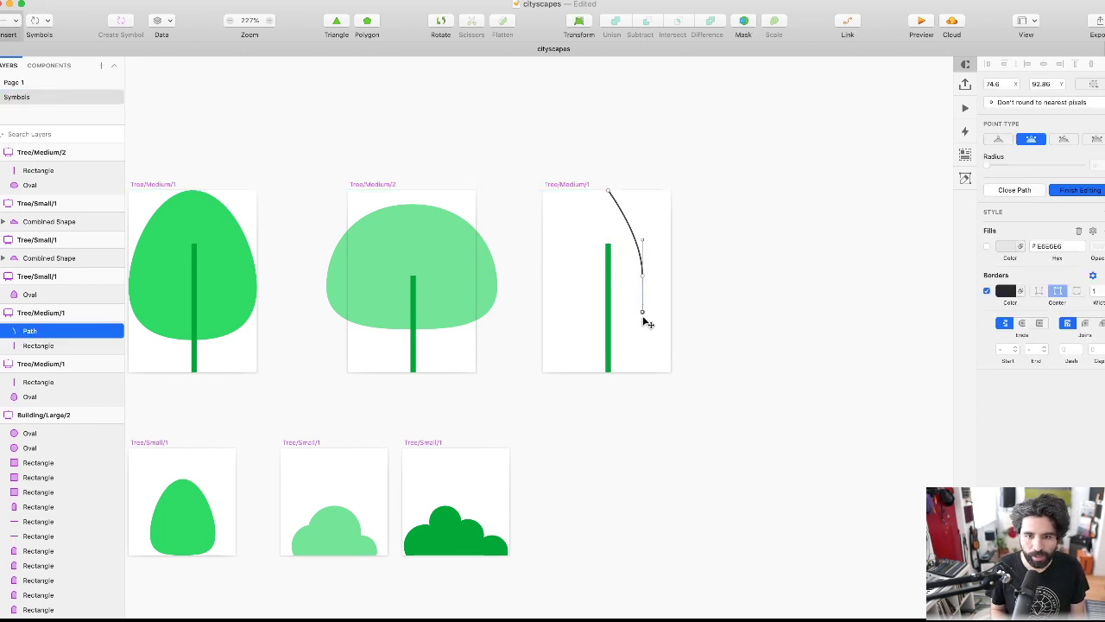
drag(601, 343, 557, 343)
drag(571, 276, 574, 256)
click(607, 190)
drag(609, 197, 608, 192)
click(1033, 139)
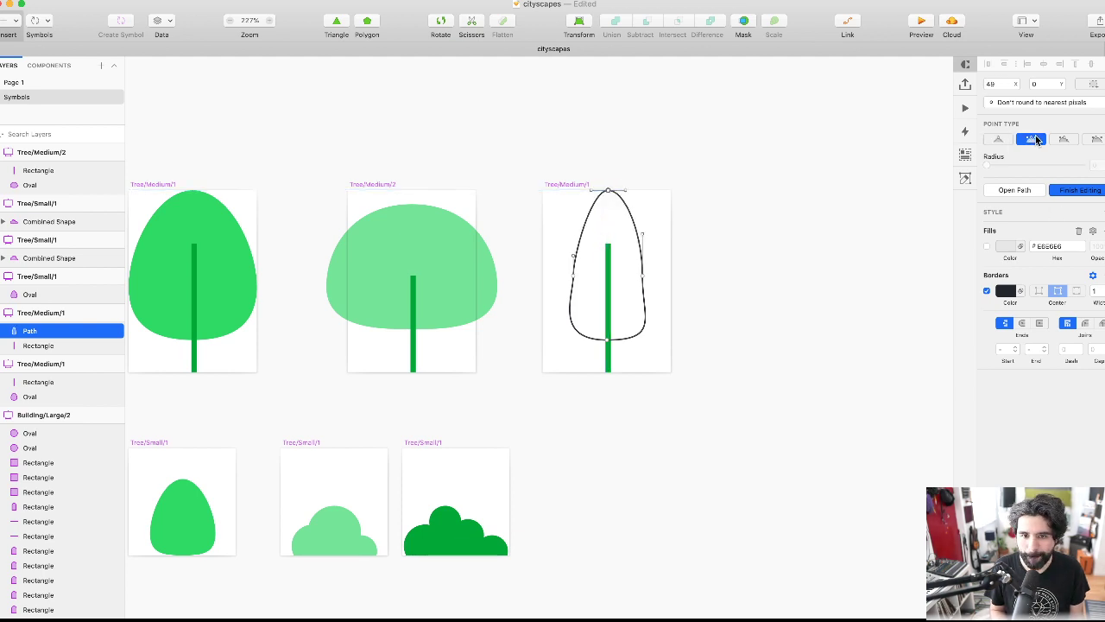
- Reshape the crown outline by pulling its side points inward, lowering its bottom point and widening the curve at its top
drag(579, 281, 635, 275)
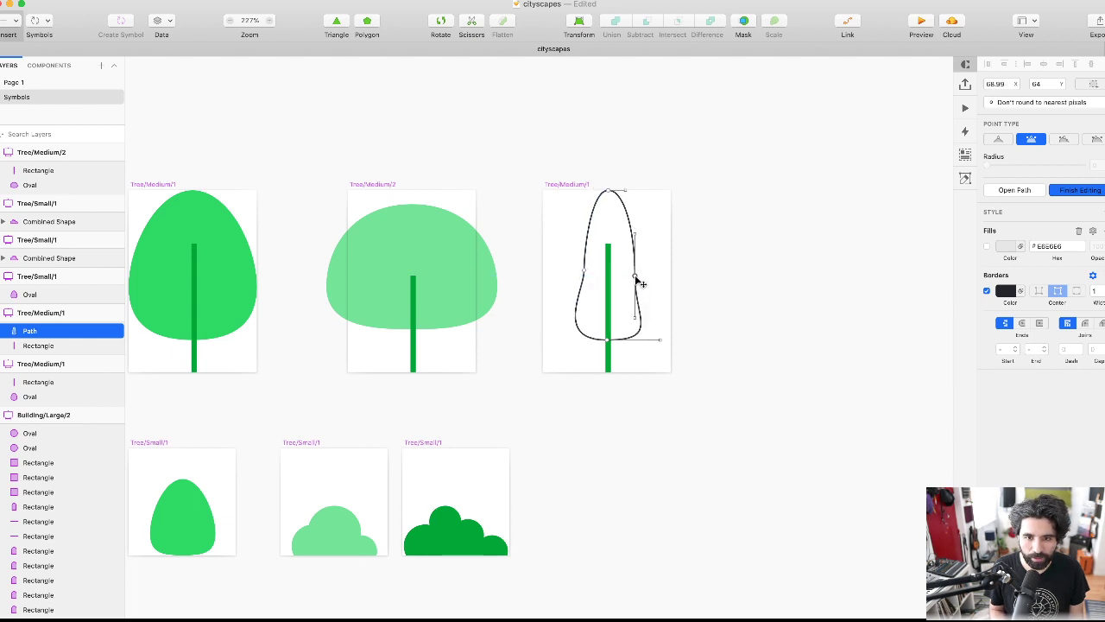
drag(608, 343, 609, 354)
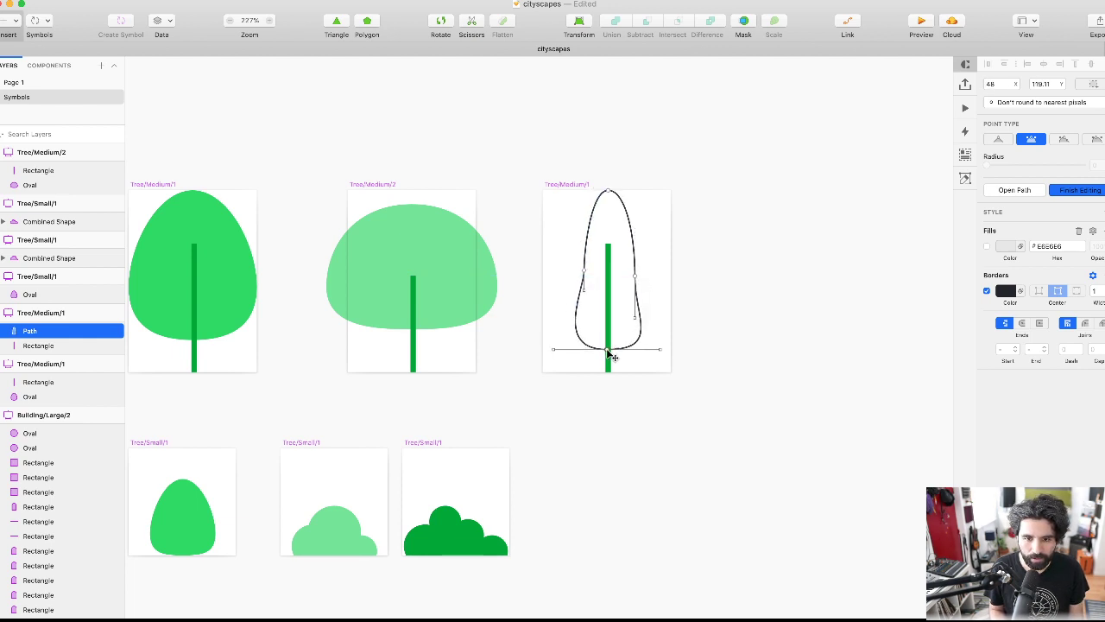
click(609, 192)
drag(578, 191, 573, 189)
scroll(568, 188, up, 3)
key(super+z)
drag(594, 307, 585, 324)
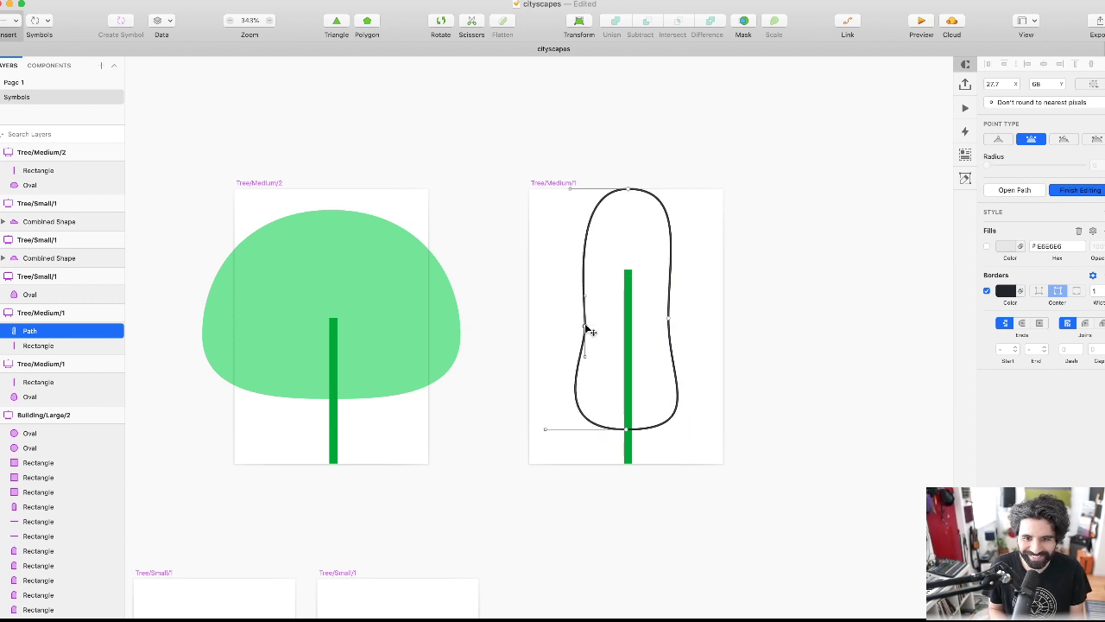
- Lower the outline's right side point, shorten its bottom curve handles, and try moving the left side point inward
click(670, 324)
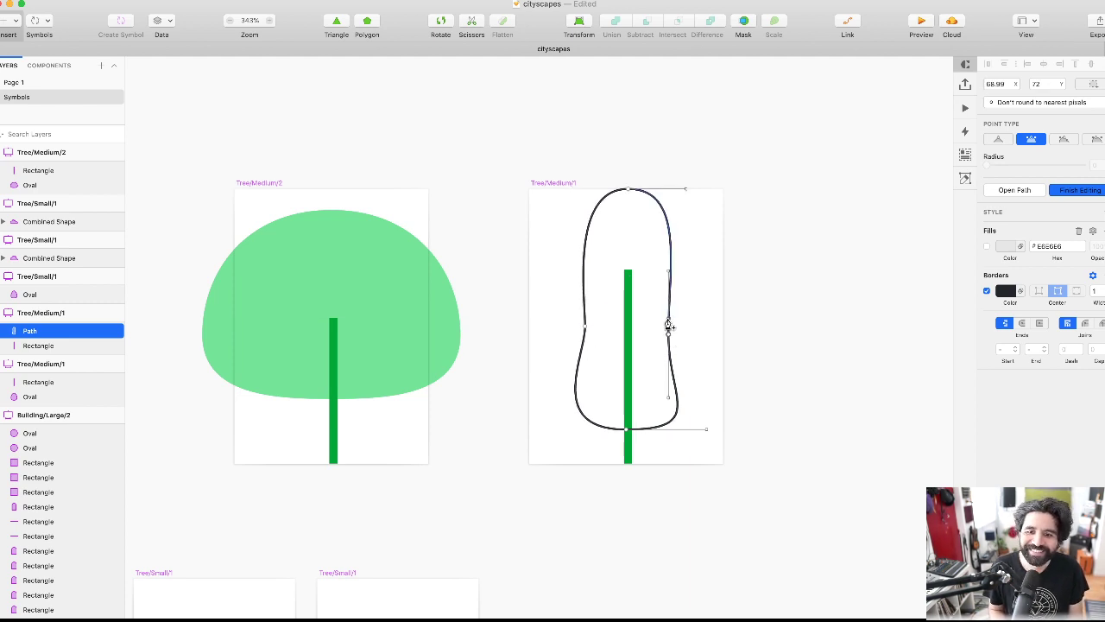
click(712, 430)
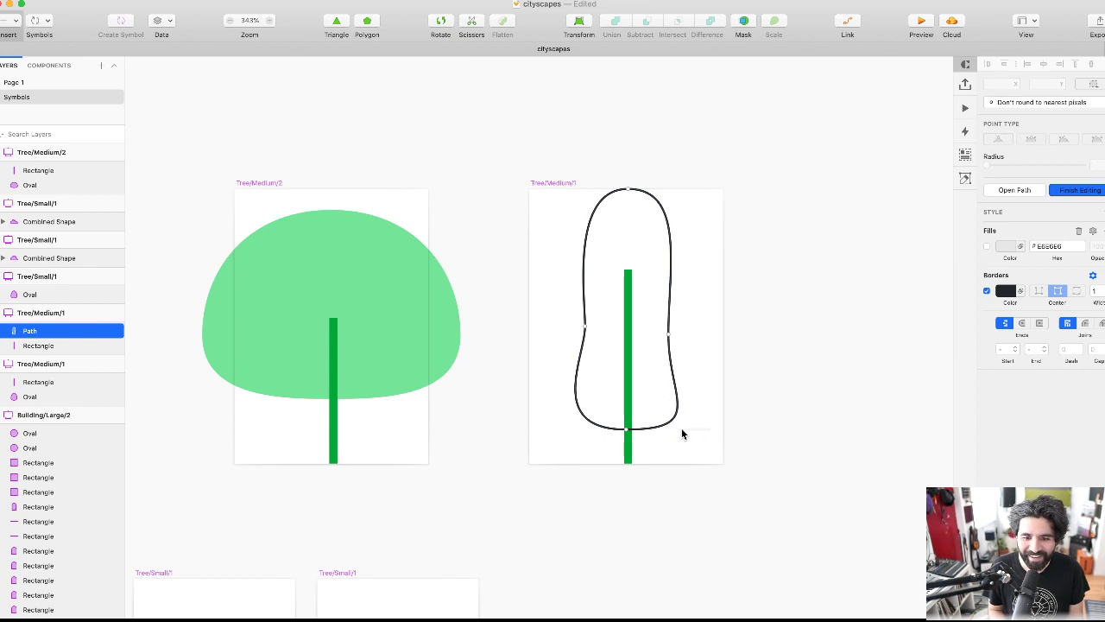
click(628, 431)
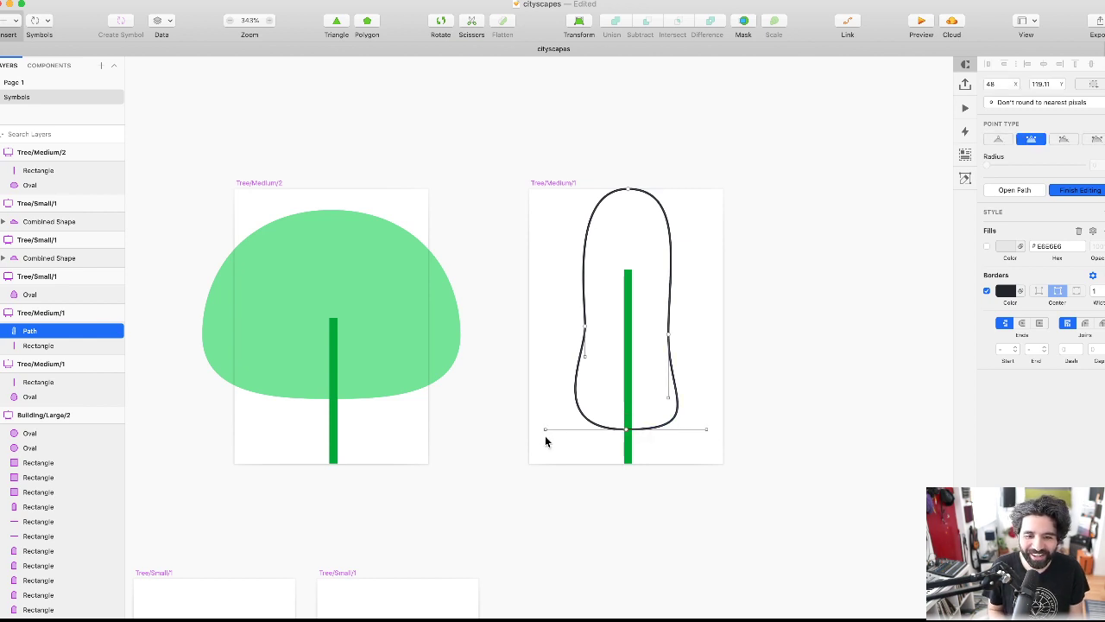
drag(544, 430, 587, 435)
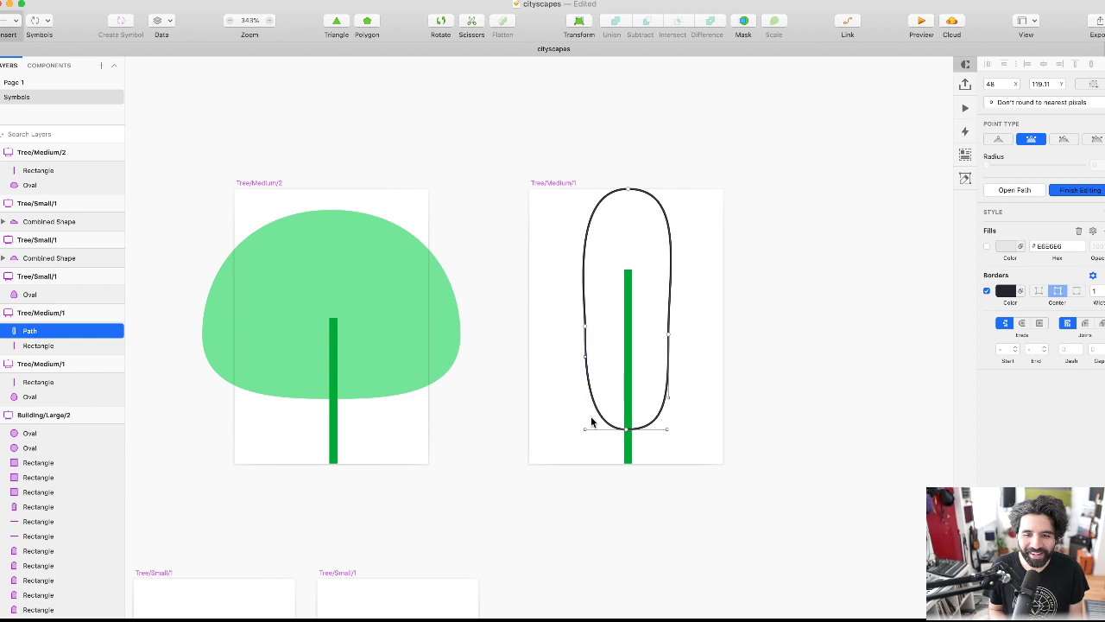
drag(586, 328, 601, 327)
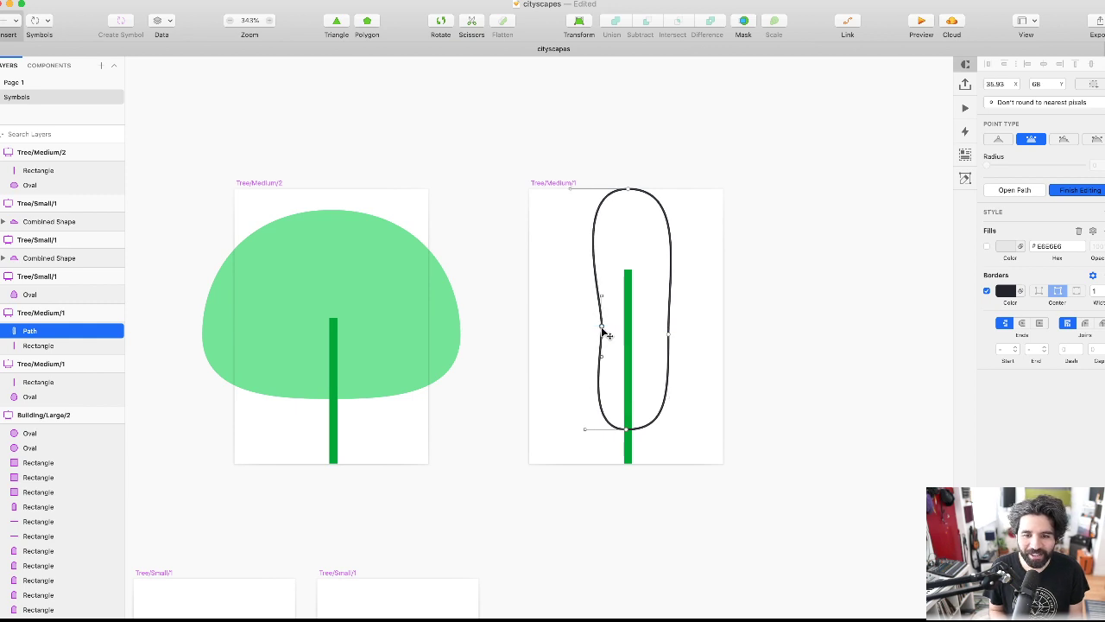
key(super+z)
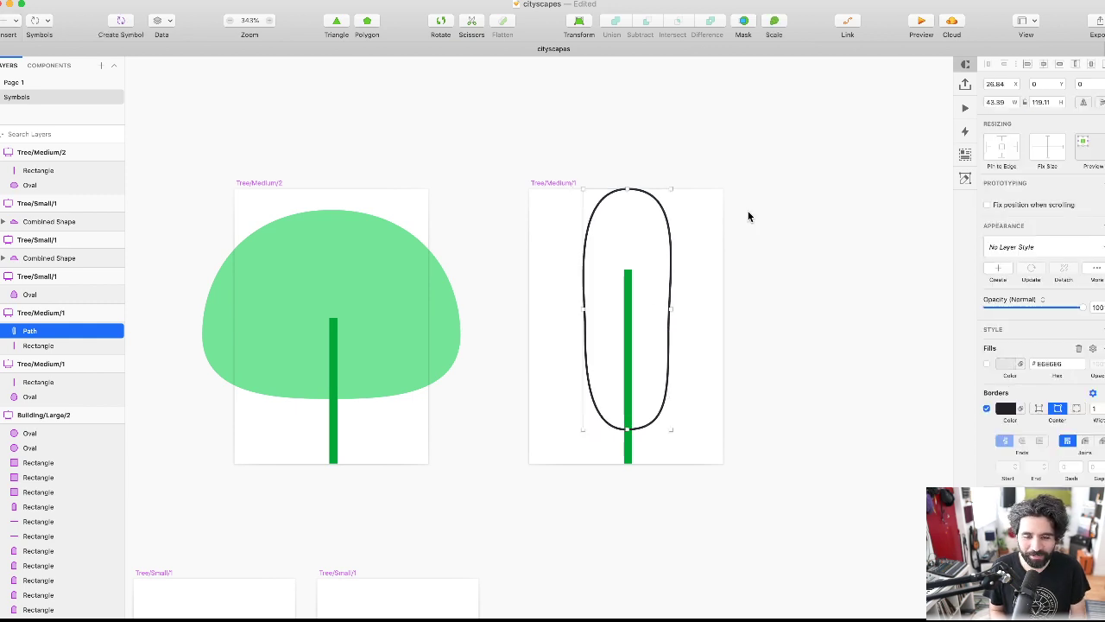
- Delete the hand-drawn crown outline from the copied tree artboard
key(Escape)
key(Escape)
click(625, 188)
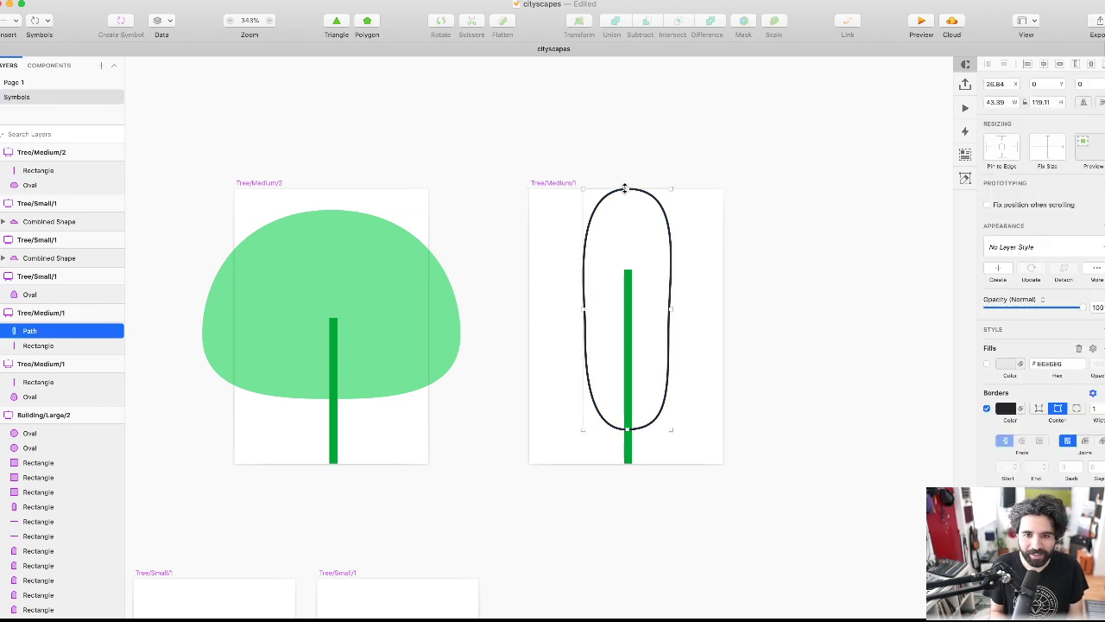
key(Delete)
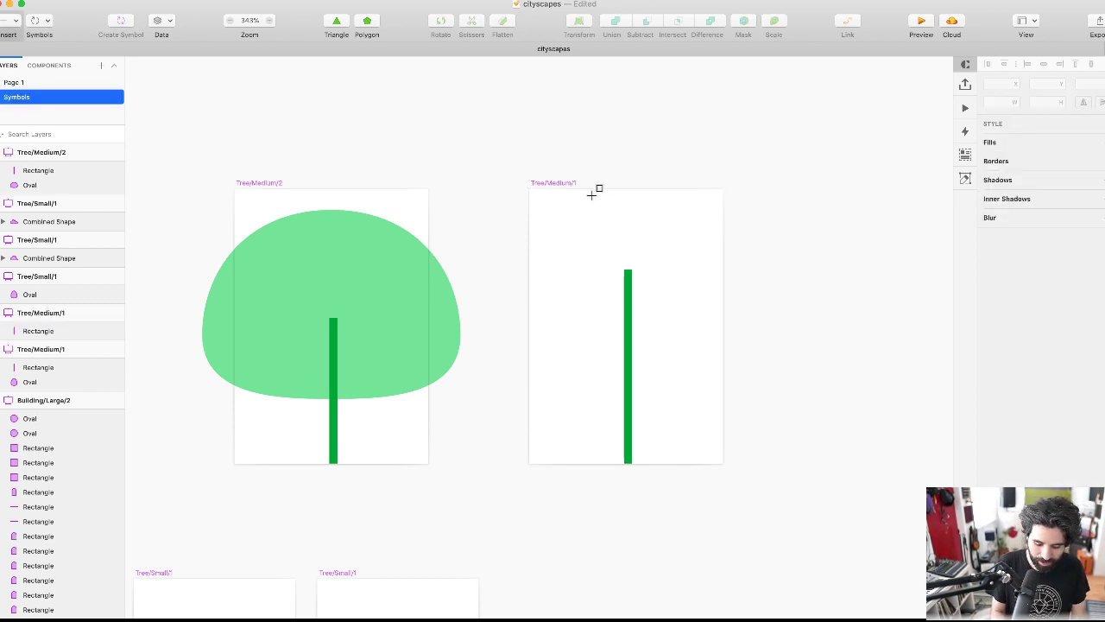
- Draw a rectangle about 48 × 113 over the trunk from the artboard's top edge and round its corners to radius 24
key(Escape)
key(r)
drag(579, 188, 676, 416)
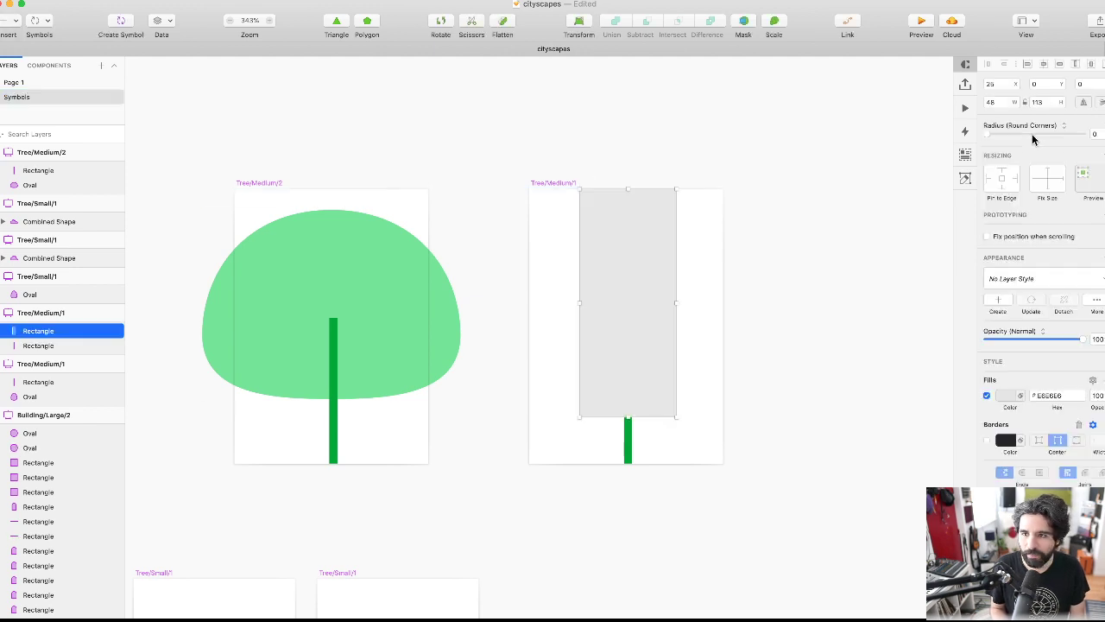
drag(1007, 134, 1083, 133)
click(801, 134)
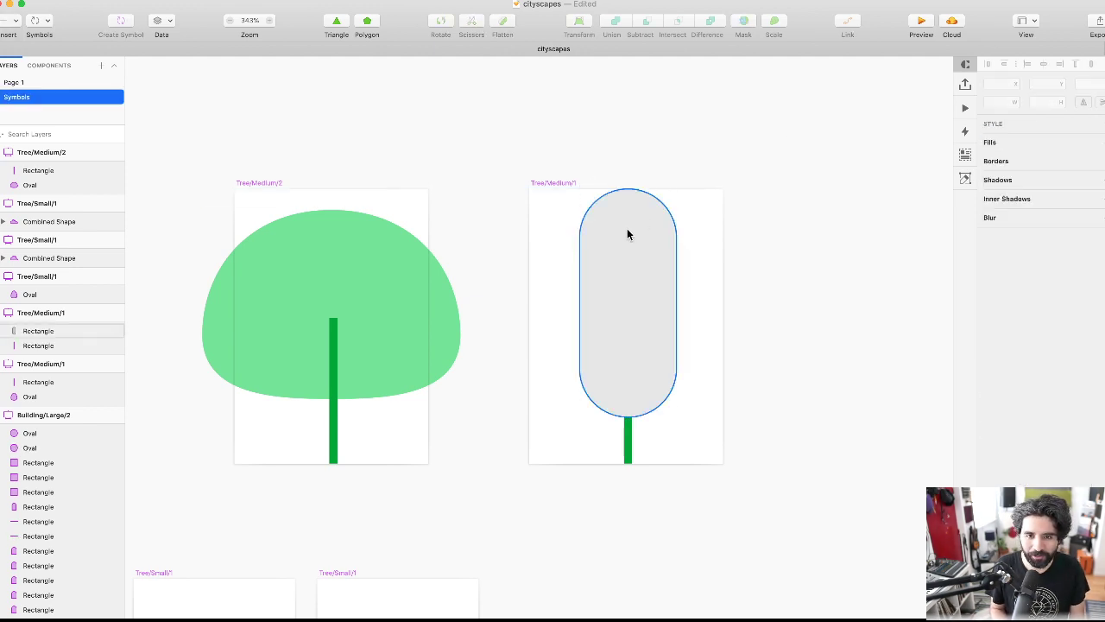
- Send the rounded rectangle behind the trunk and apply the Nature 3 layer style to it
click(625, 230)
key(super+alt+Down)
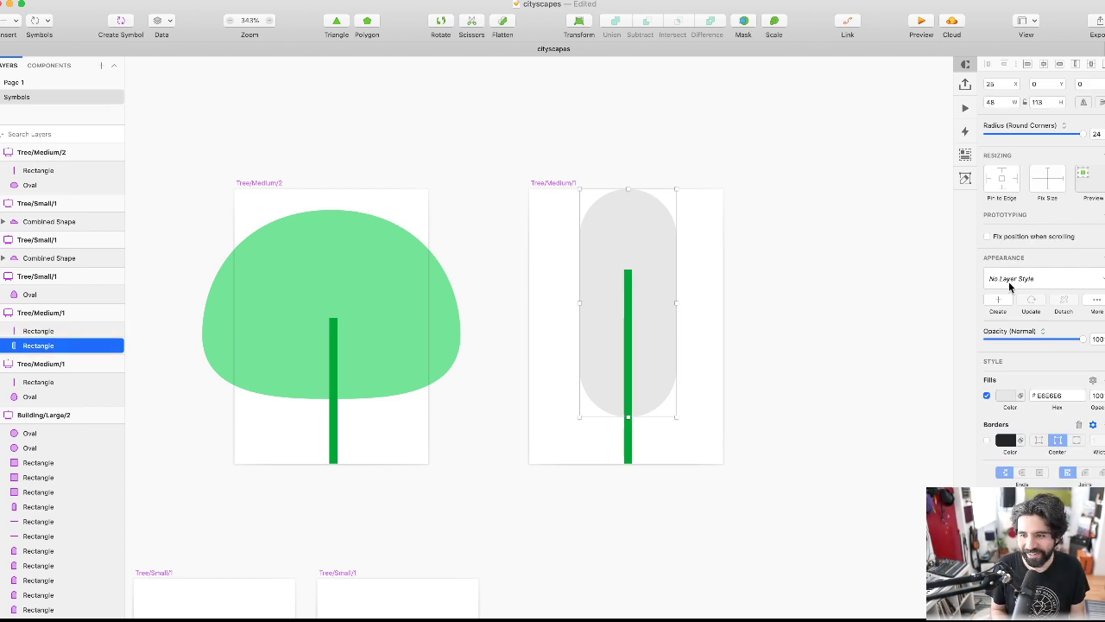
click(1005, 285)
mouse_move(1011, 318)
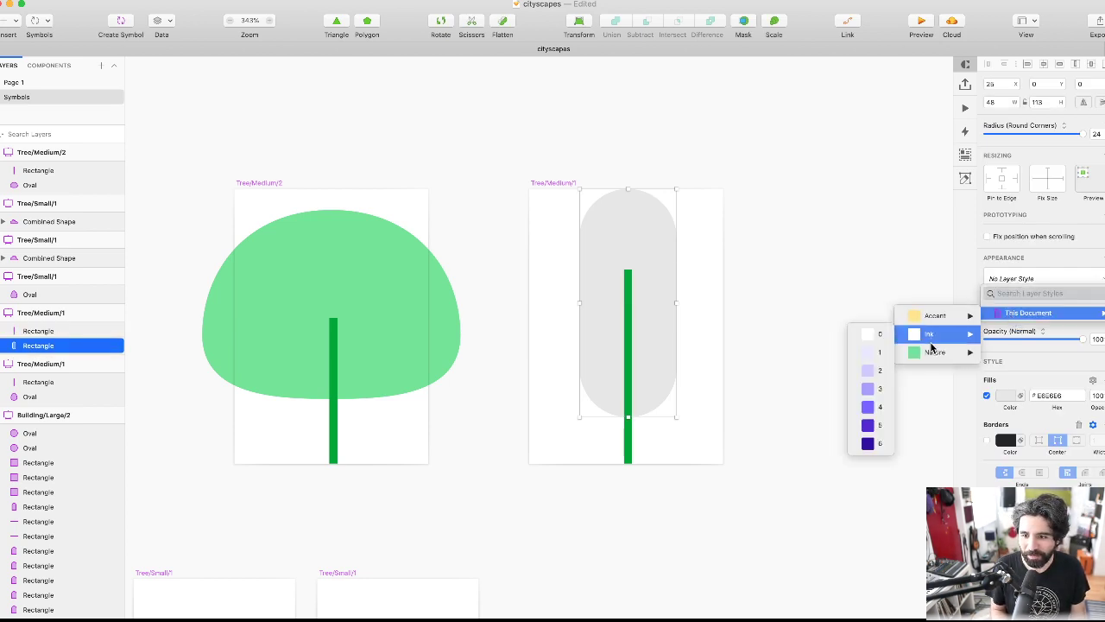
mouse_move(937, 353)
click(870, 391)
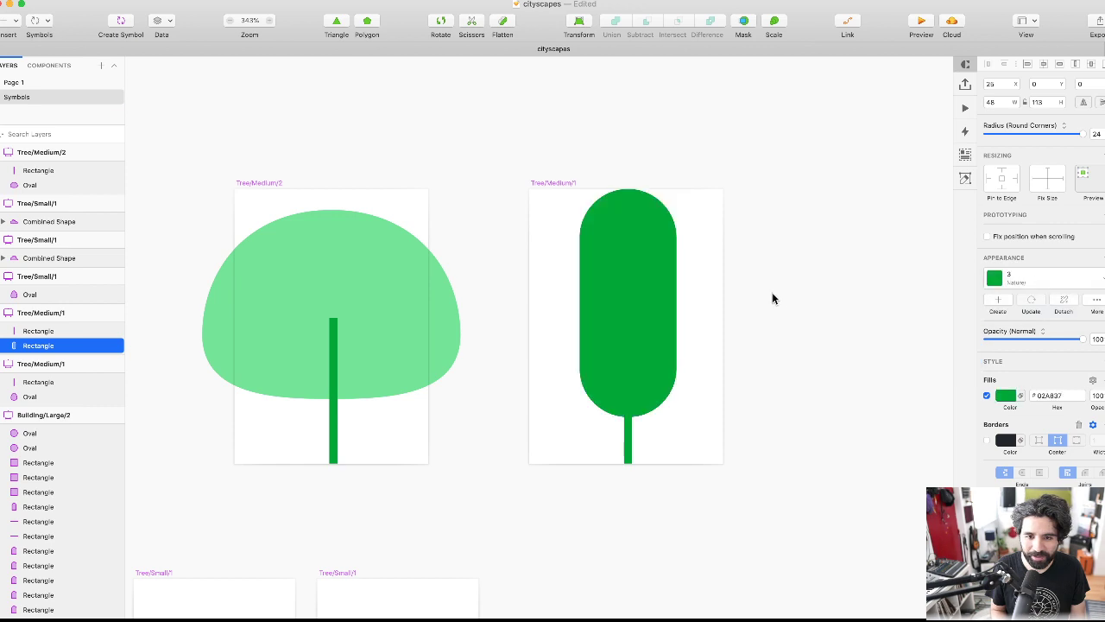
click(772, 291)
- Set the height of the rounded dark green crown on the third medium tree to 112
scroll(771, 293, down, 5)
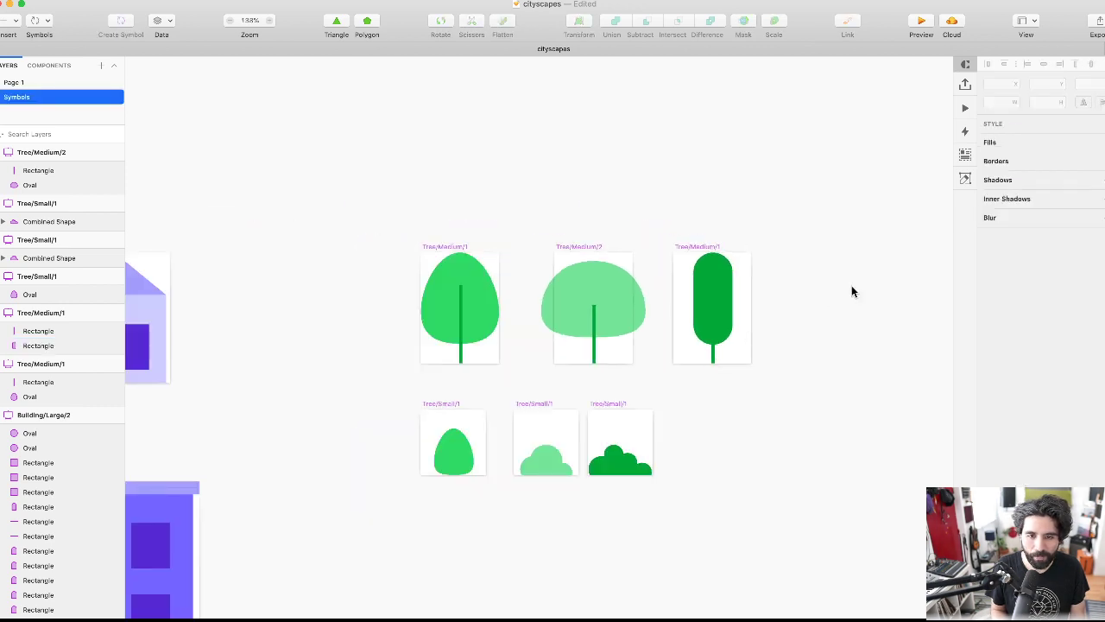
click(714, 355)
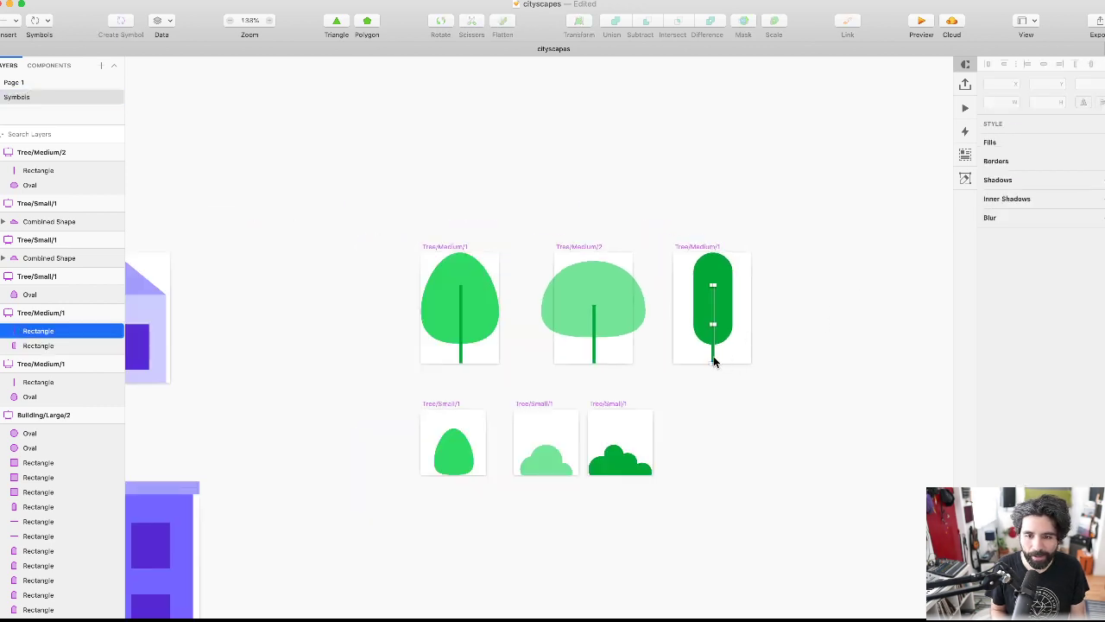
scroll(579, 234, left, 3)
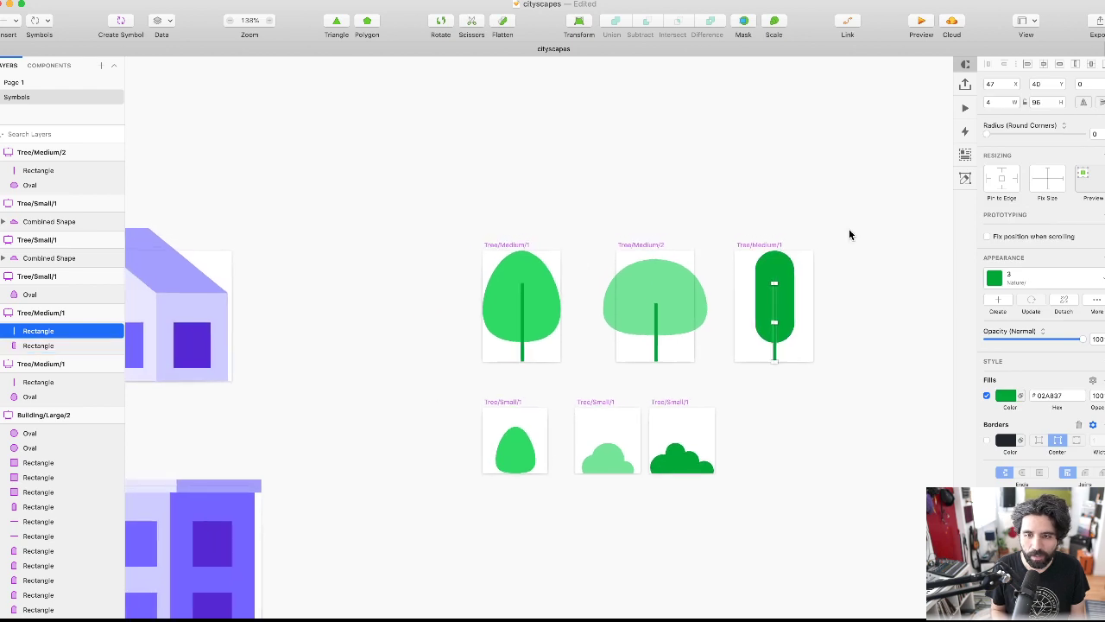
click(773, 271)
scroll(772, 269, up, 3)
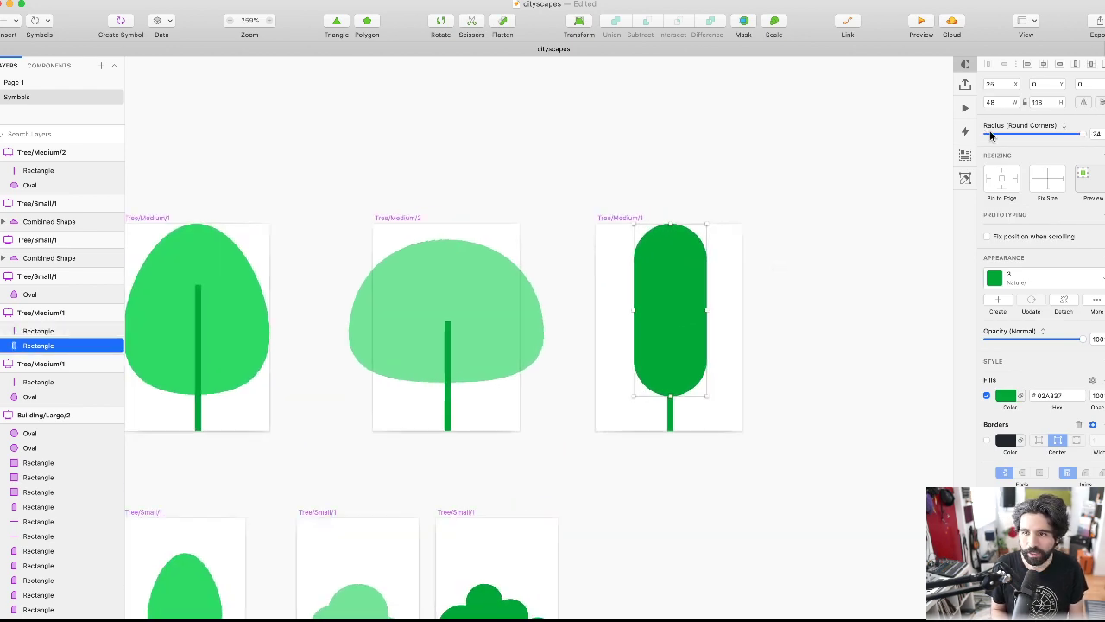
click(1047, 101)
text(112)
key(Return)
- Centre the rounded dark green crown horizontally in its tree artboard
click(669, 428)
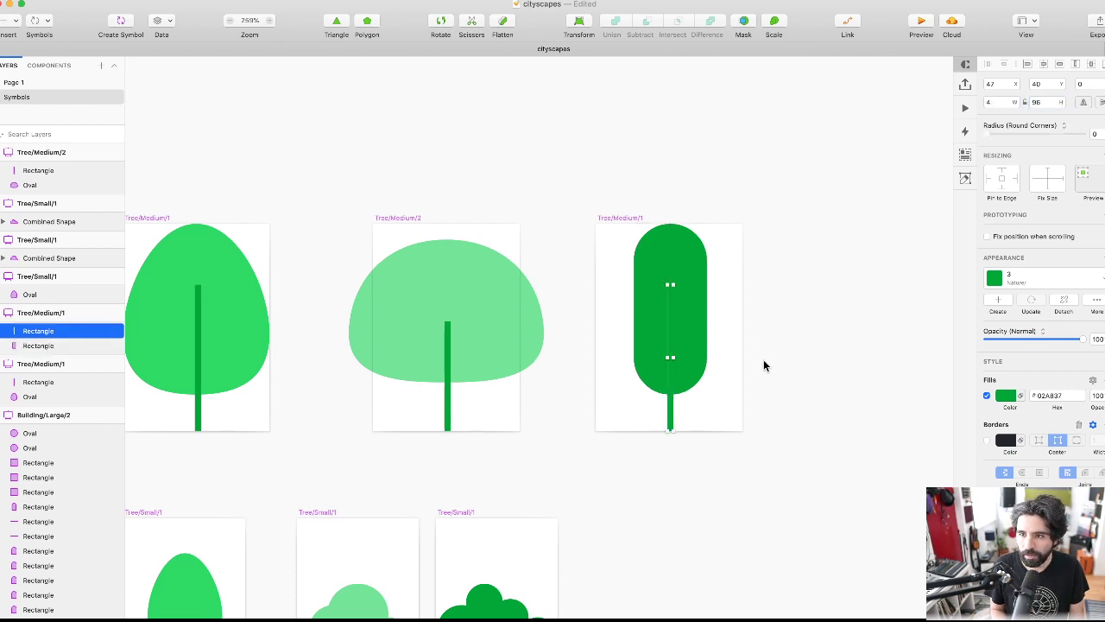
click(668, 249)
click(1042, 64)
click(840, 155)
key(super+1)
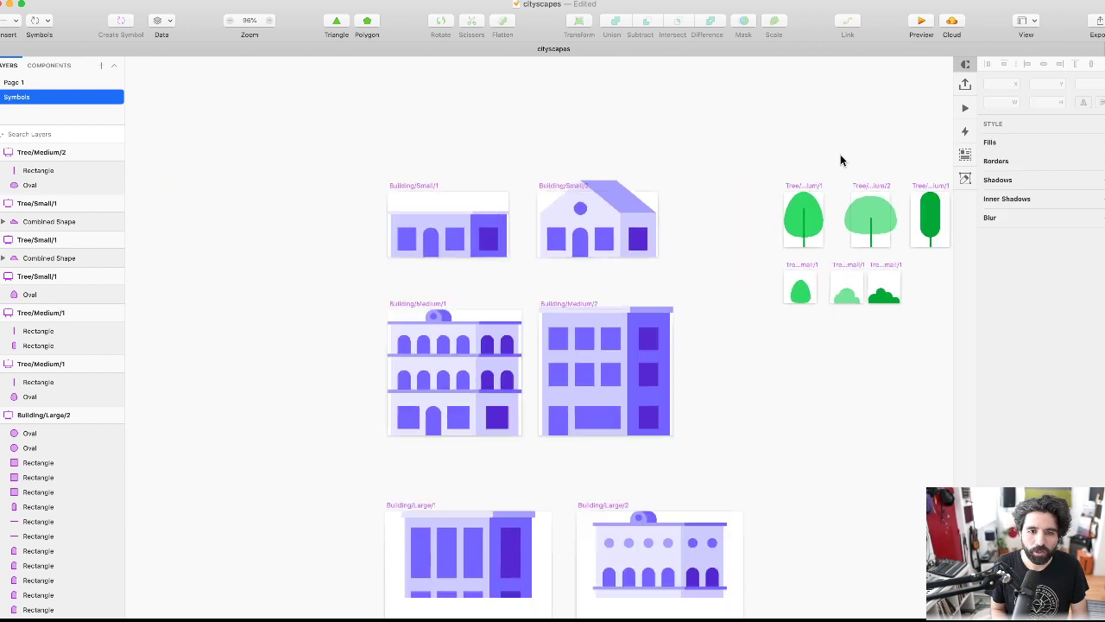
- Rename the symbol artboard of the pill-shaped dark green tree to Tree/Medium/3
scroll(766, 185, up, 5)
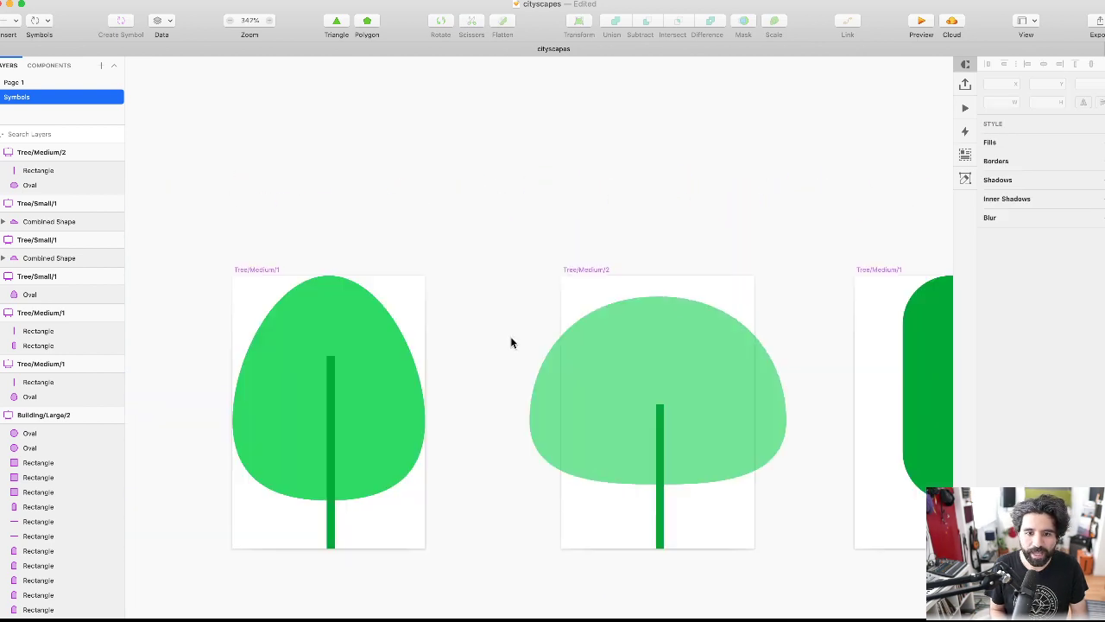
click(583, 270)
scroll(584, 271, right, 5)
click(689, 276)
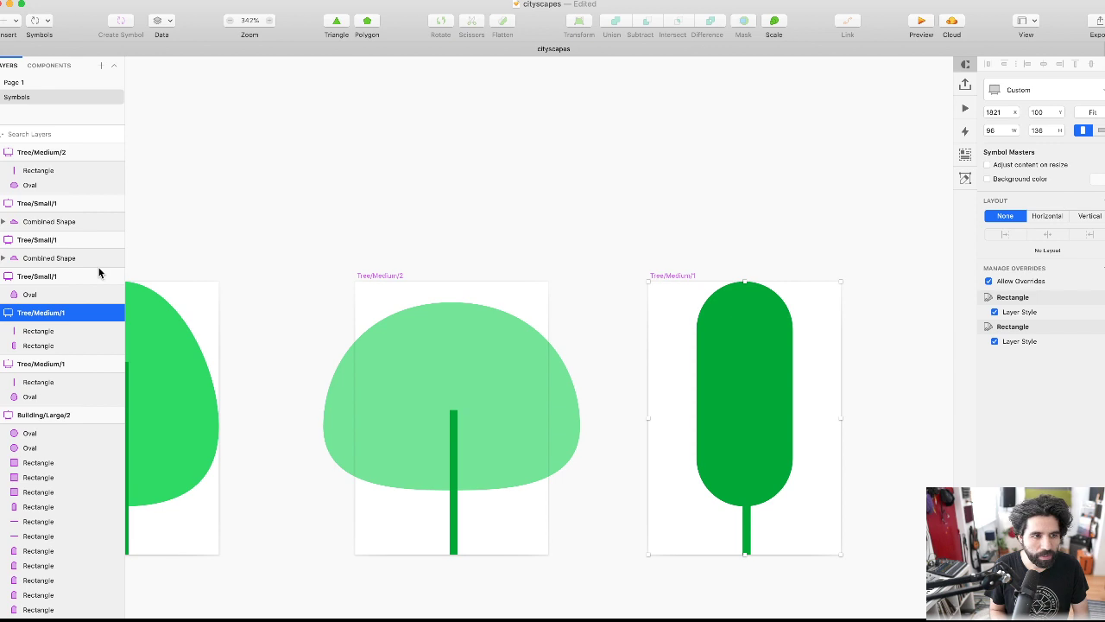
double_click(44, 312)
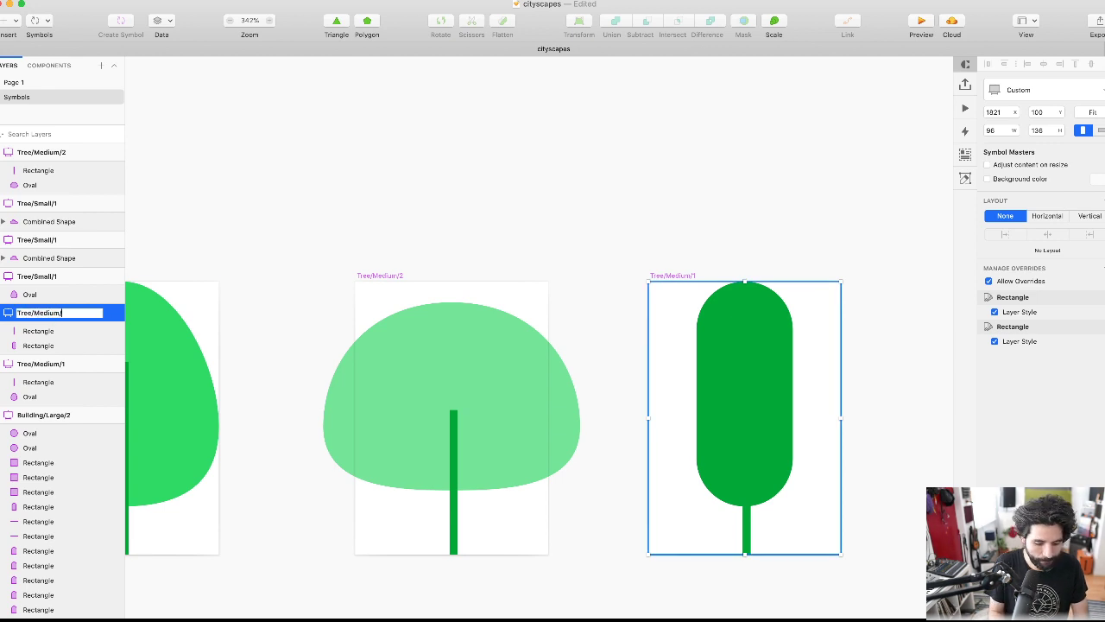
text(3)
key(Return)
- Rename the symbol artboard of the light green cloud-shaped bush to Tree/Small/2
scroll(360, 291, down, 5)
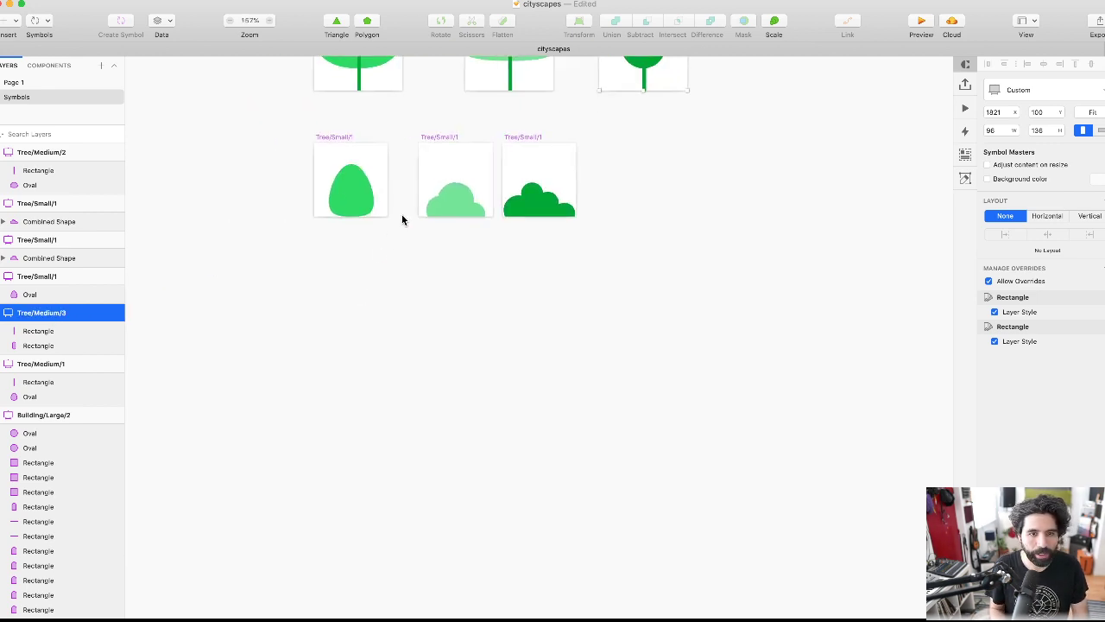
scroll(402, 219, up, 5)
click(424, 166)
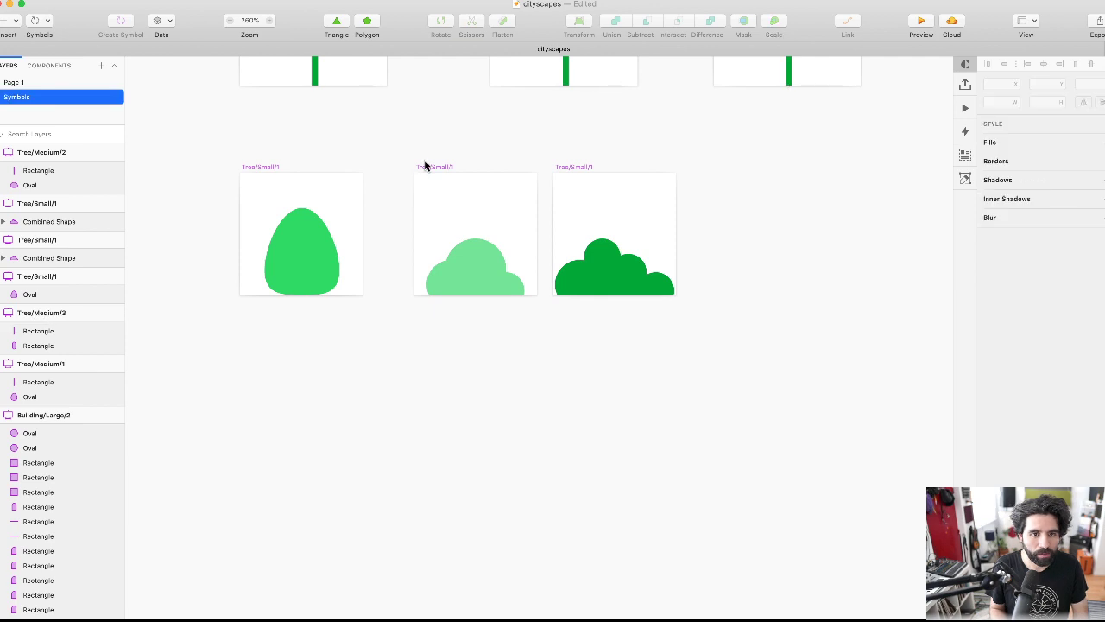
click(423, 165)
key(super+r)
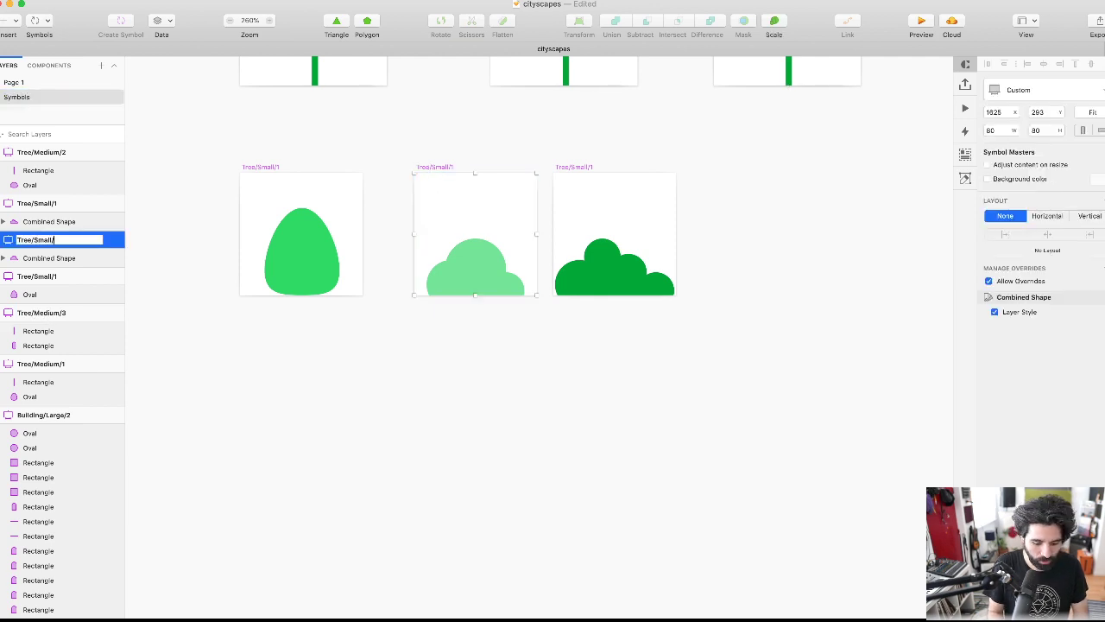
text(2)
key(Return)
- Rename the symbol artboard of the dark green cloud-shaped bush to Tree/Small/3
click(588, 167)
key(super+r)
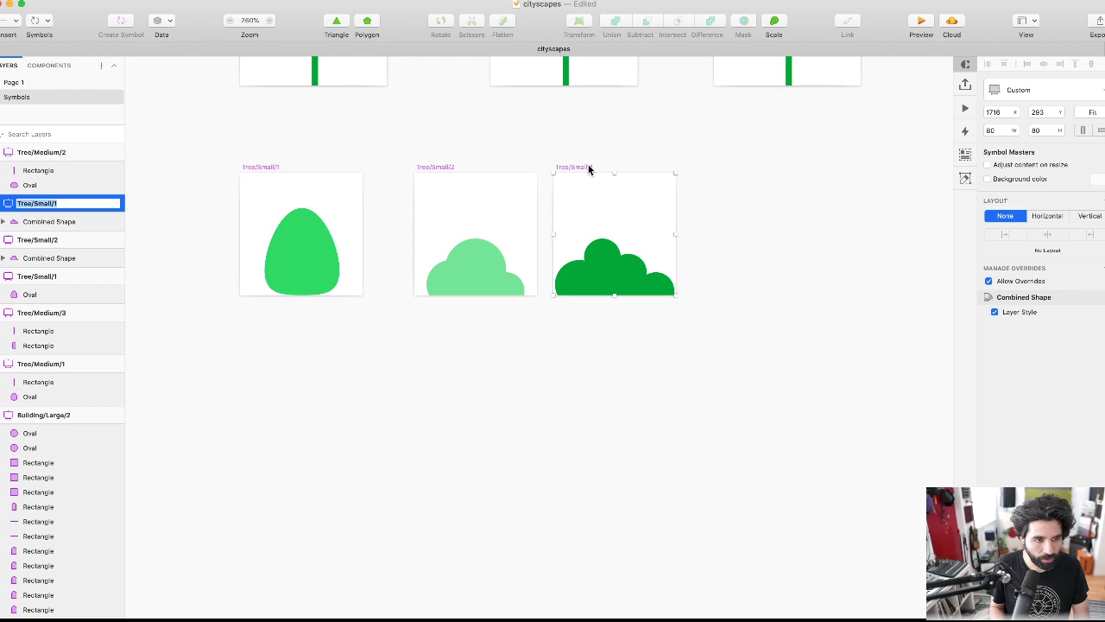
text(3)
key(Return)
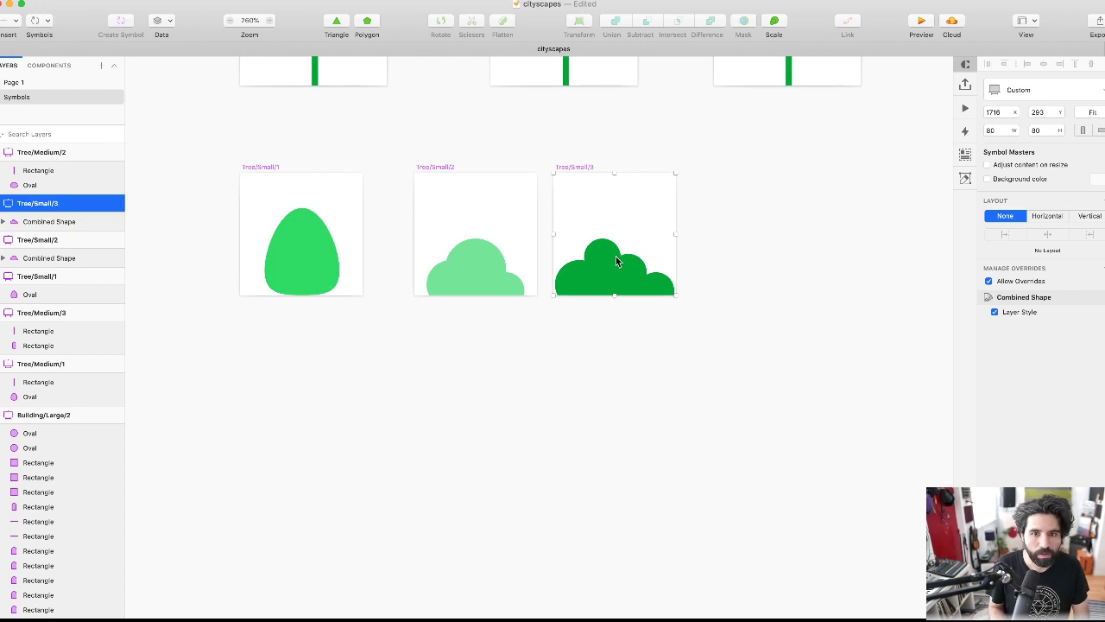
click(620, 347)
- On Page 1, duplicate the egg-shaped tree to the far side of the gabled house and swap the copy for Tree/Medium/2
scroll(620, 345, down, 6)
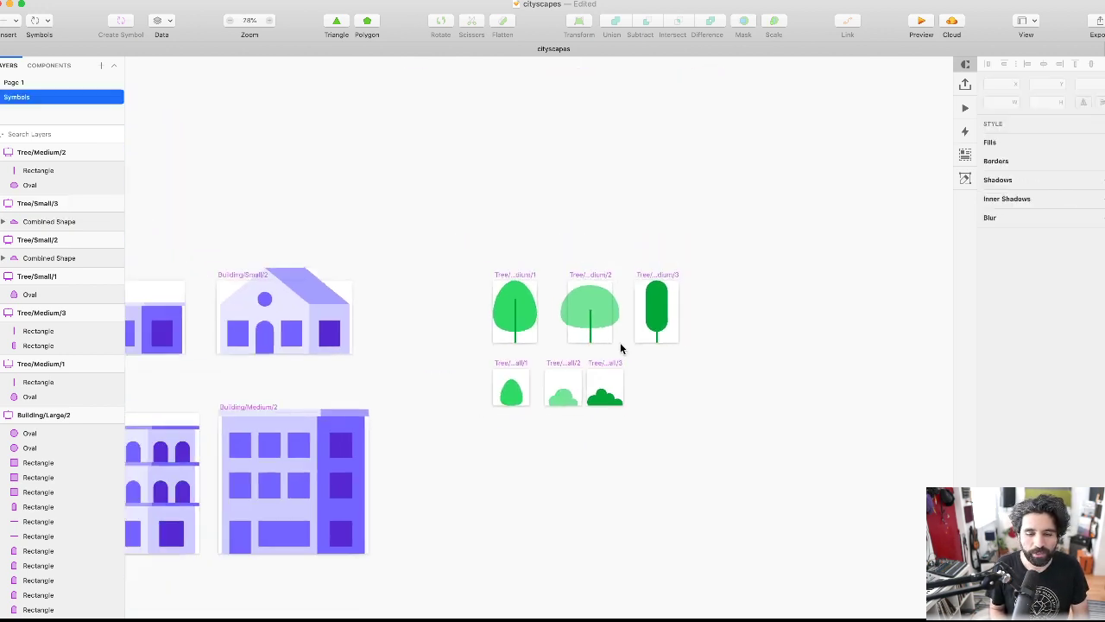
scroll(619, 348, down, 4)
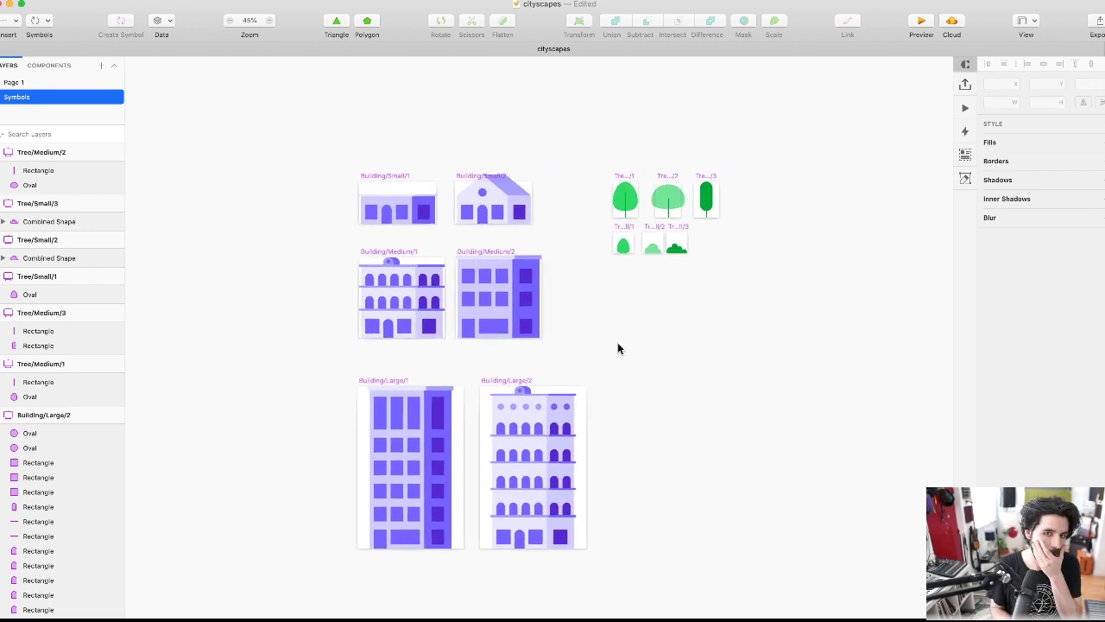
click(26, 82)
scroll(507, 245, right, 2)
scroll(507, 245, down, 3)
drag(356, 346, 528, 346)
click(1045, 246)
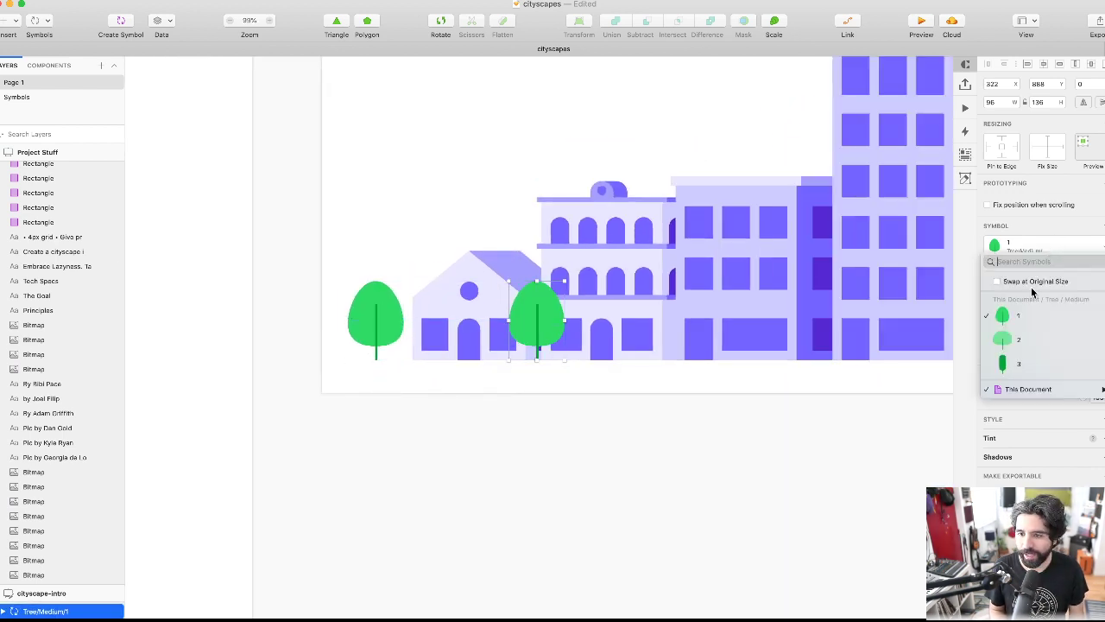
click(1037, 337)
click(561, 414)
- Duplicate the light green tree to the foot of the tall tower's neighbouring block and swap the copy for Tree/Medium/3
click(540, 323)
drag(540, 324, 814, 328)
click(1015, 251)
click(1032, 364)
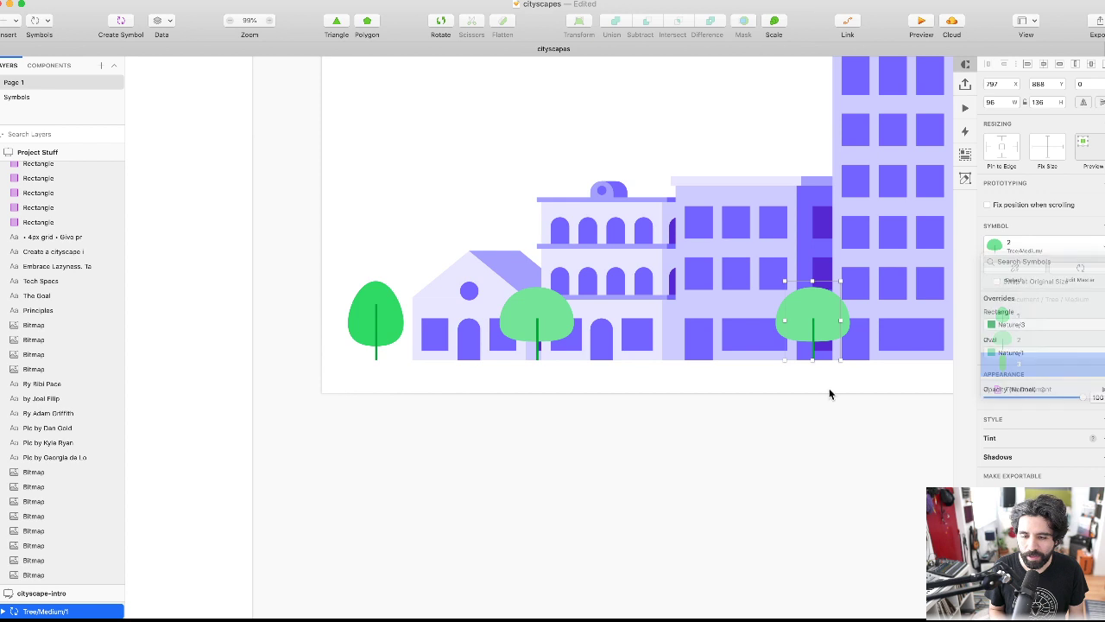
click(768, 394)
- Duplicate the pill-shaped tree slightly to its left and swap the copy for Tree/Small/1 at its original size
drag(811, 334, 758, 333)
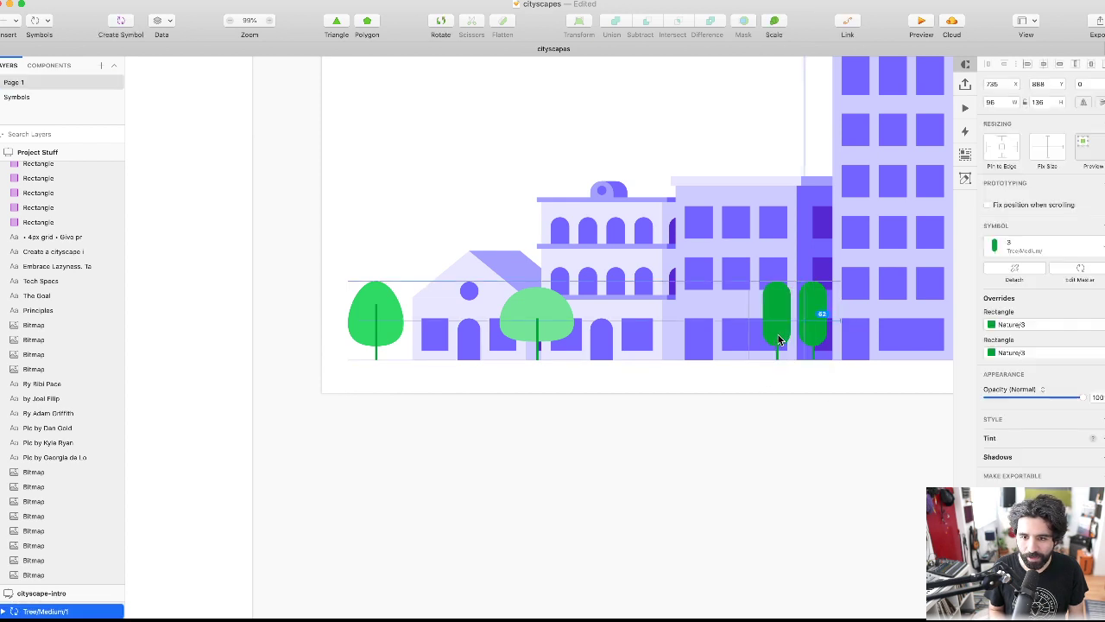
click(1002, 245)
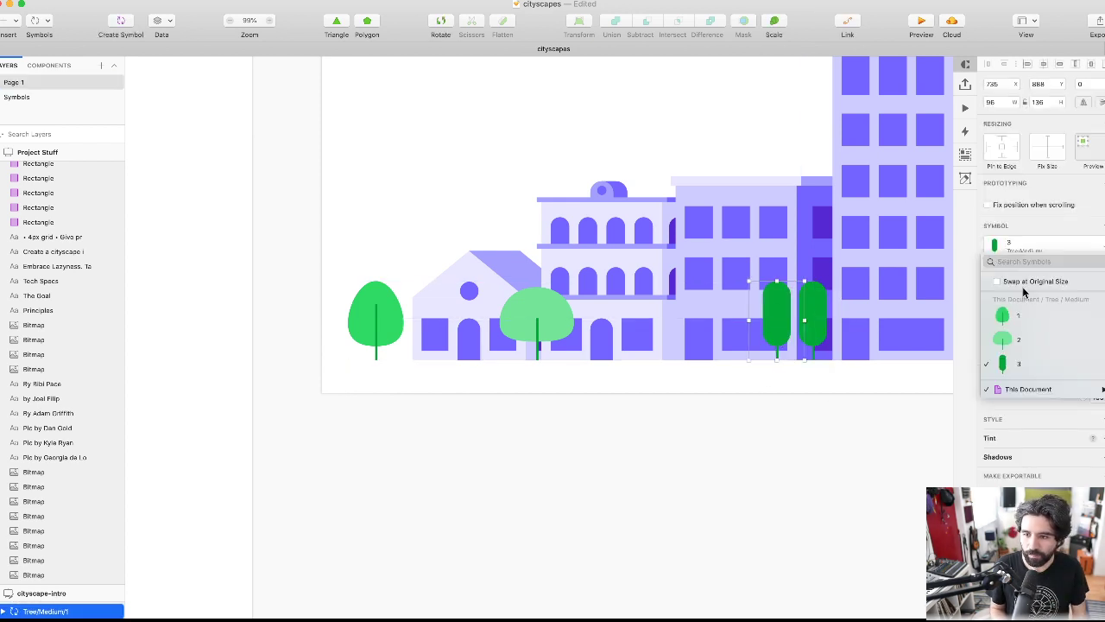
mouse_move(1032, 386)
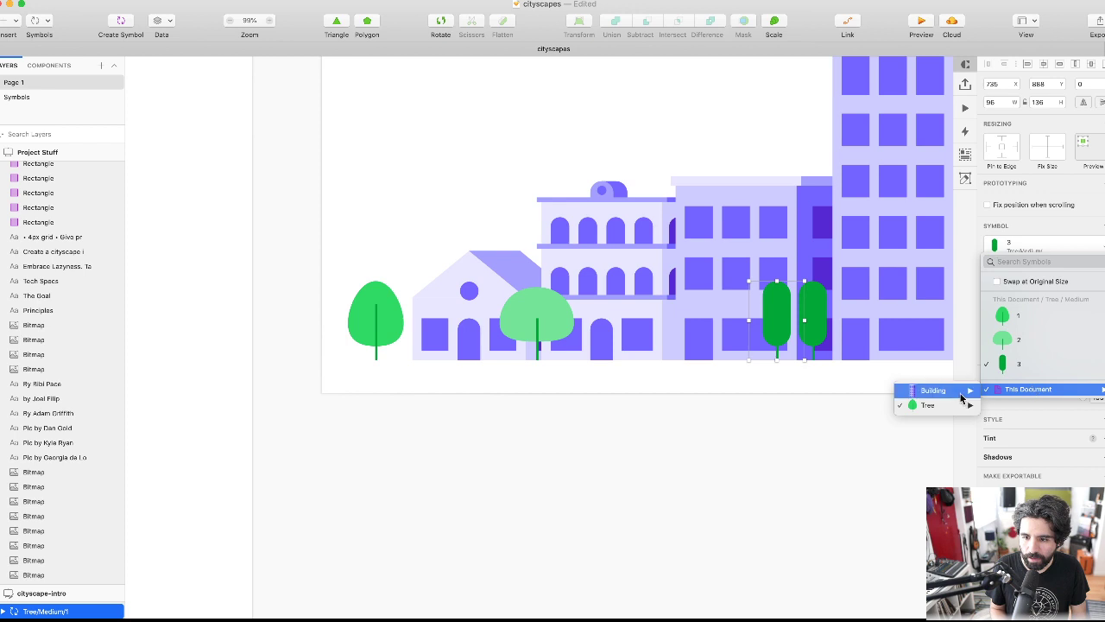
mouse_move(927, 405)
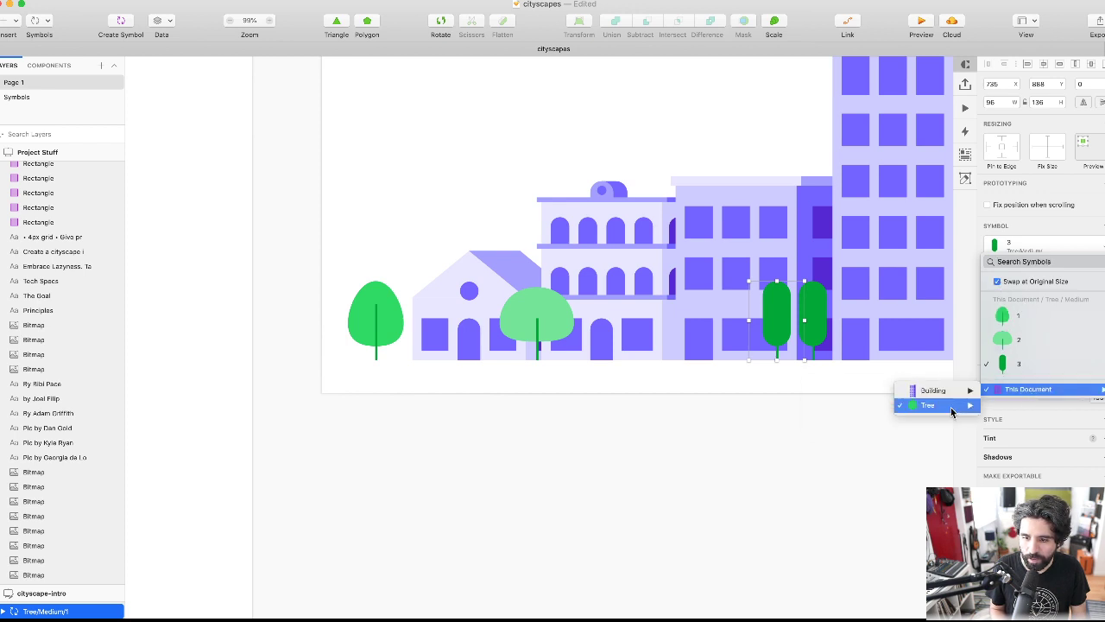
mouse_move(856, 423)
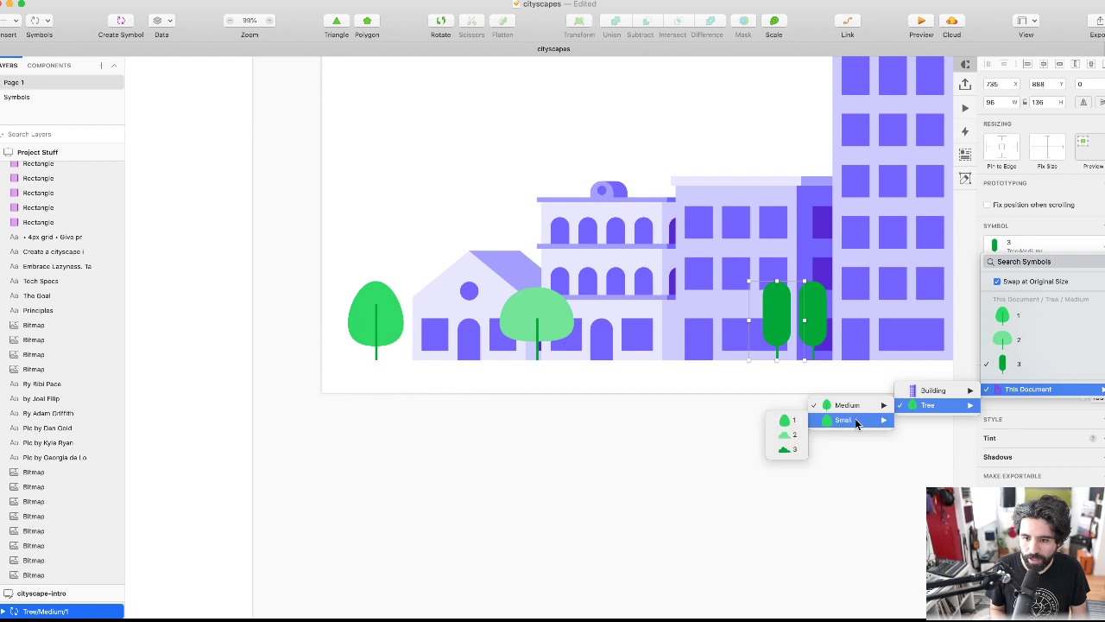
click(796, 421)
scroll(764, 317, up, 5)
- Set the egg-shaped bush on the ground, duplicate it to the left, and swap the copy for Tree/Small/3
drag(765, 317, 731, 377)
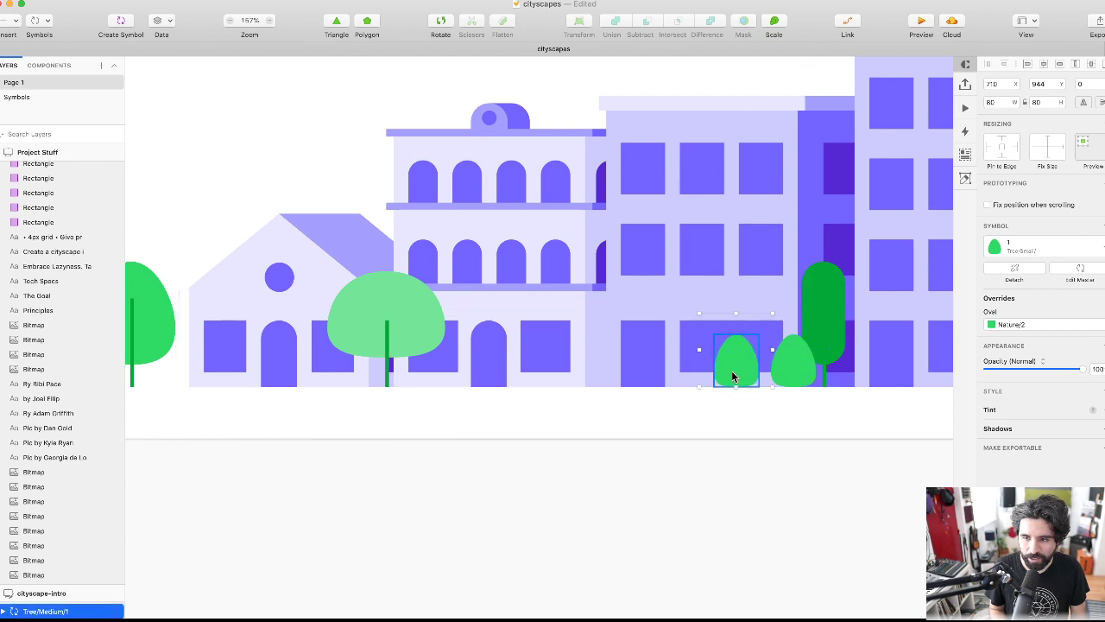
click(1021, 250)
click(1022, 368)
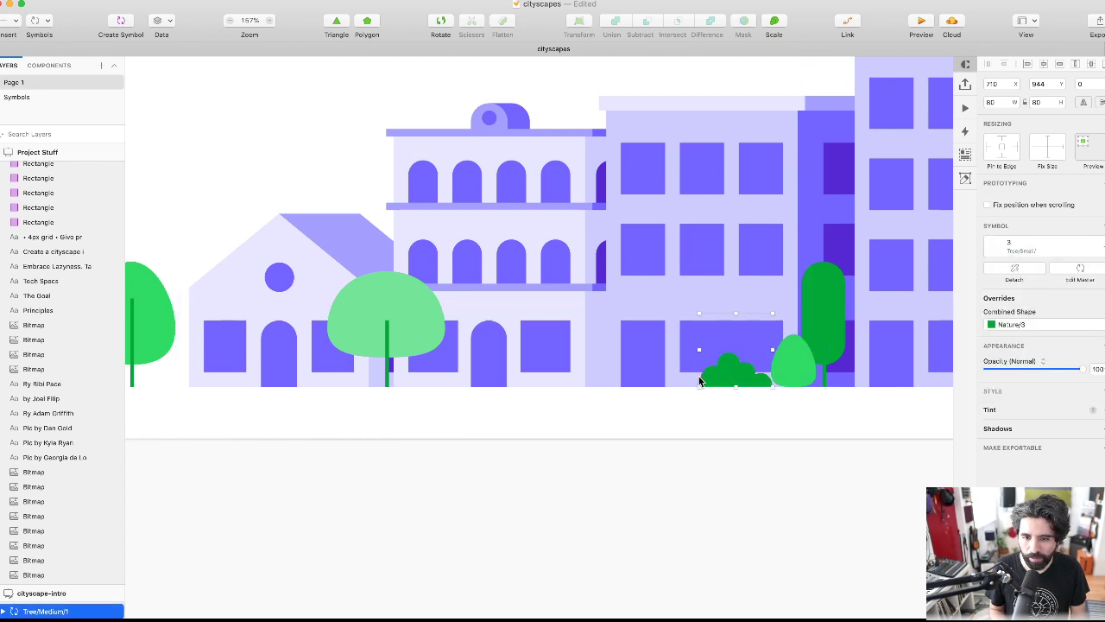
- Move the dark green bush to the foot of the light green tree and place a copy beside the leftmost tree
drag(747, 371, 274, 367)
scroll(431, 367, down, 5)
scroll(274, 368, down, 6)
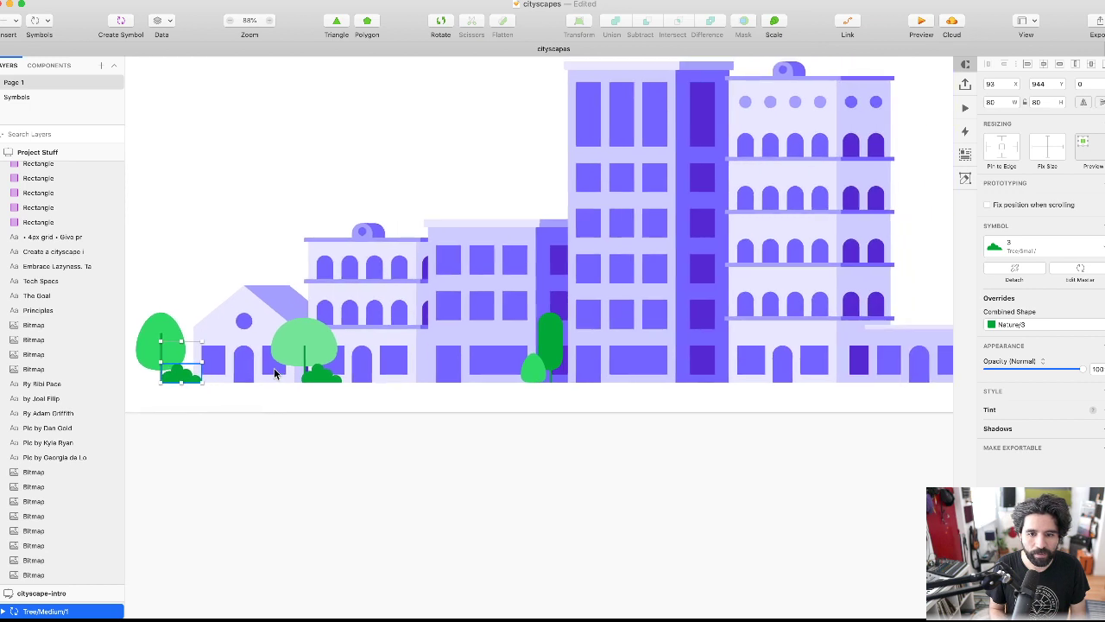
- Duplicate the light green tree to the junction between the tall arched-window building and the low building
scroll(274, 368, up, 4)
click(264, 374)
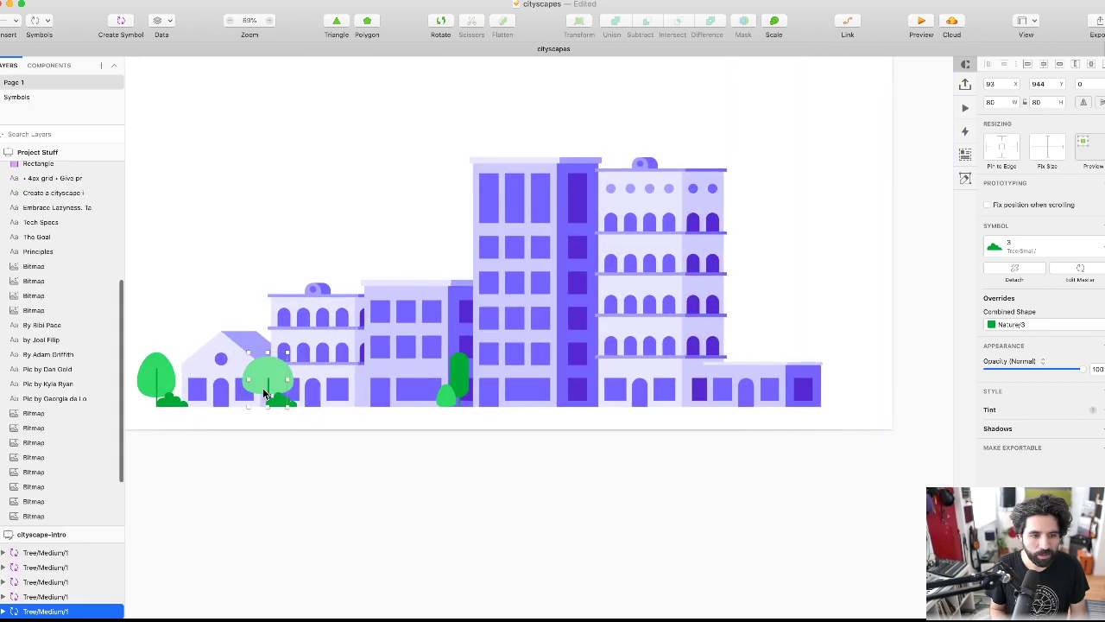
drag(264, 375, 687, 379)
- Bring the low building at the skyline's right end to the front so it overlaps the copied tree
scroll(687, 380, up, 2)
scroll(687, 380, up, 2)
scroll(791, 384, up, 2)
click(791, 384)
key(ctrl+alt+super+Up)
click(700, 527)
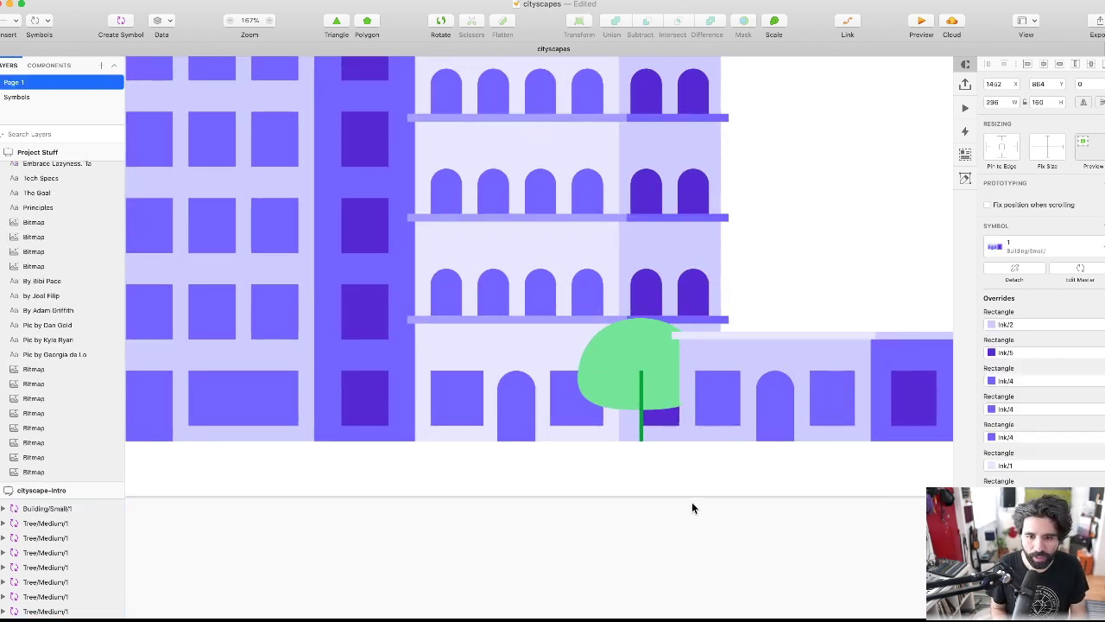
- Nudge the light green tree beside the low building a few pixels right, to X 1380
click(636, 388)
key(Right)
key(Right)
key(Right)
key(Right)
key(Right)
key(Right)
- Move the leftmost egg-shaped tree right to X 85, behind the dark green bush
scroll(636, 388, left, 10)
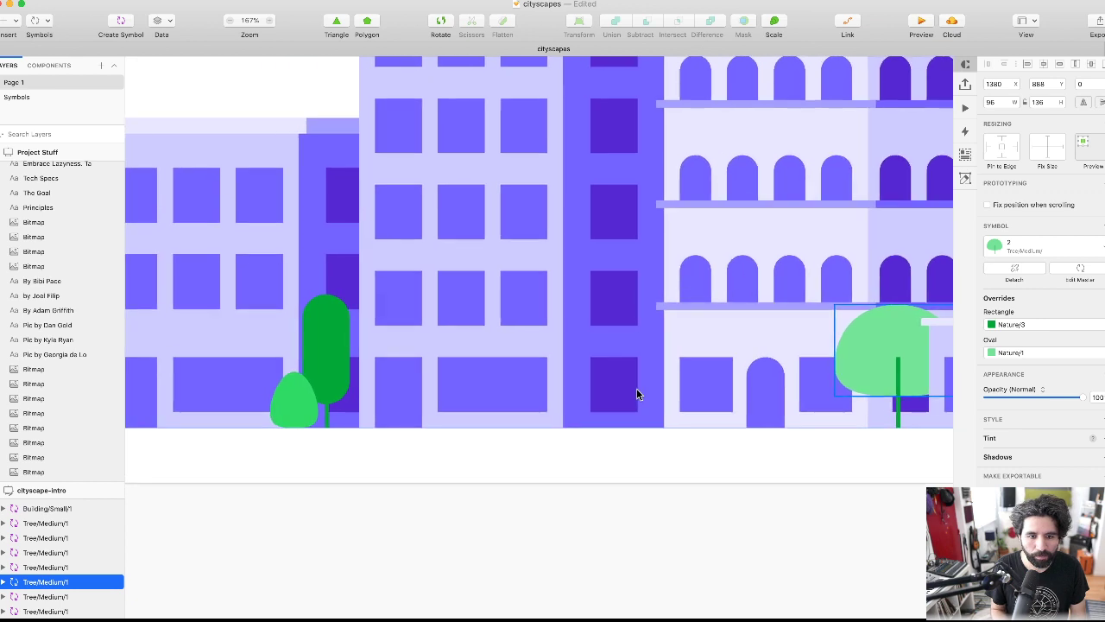
scroll(553, 385, left, 10)
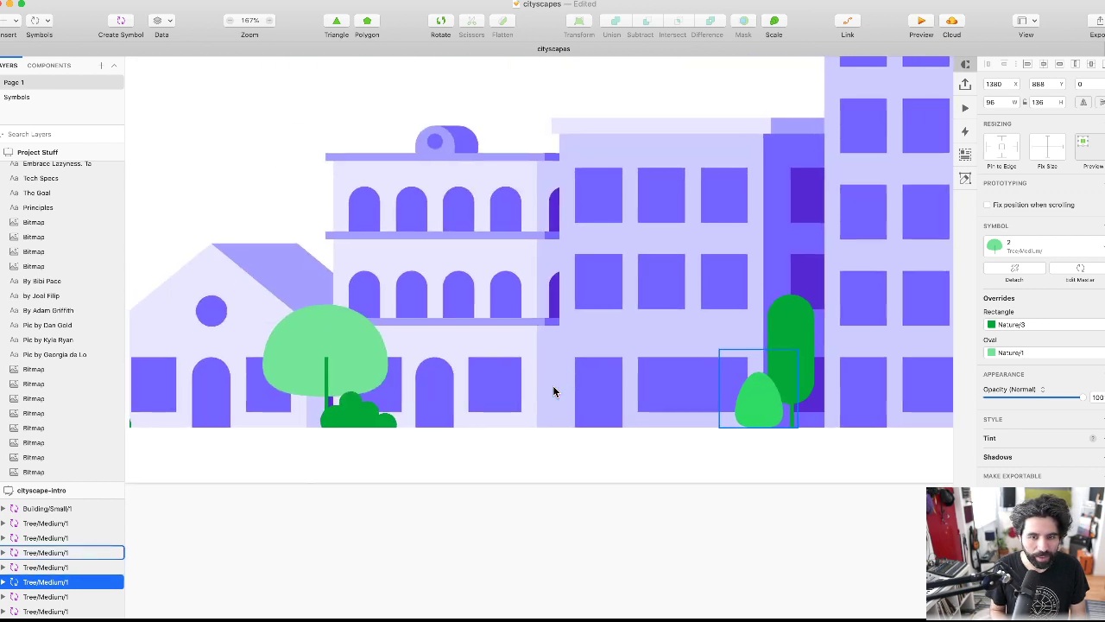
scroll(354, 380, left, 2)
scroll(353, 380, up, 1)
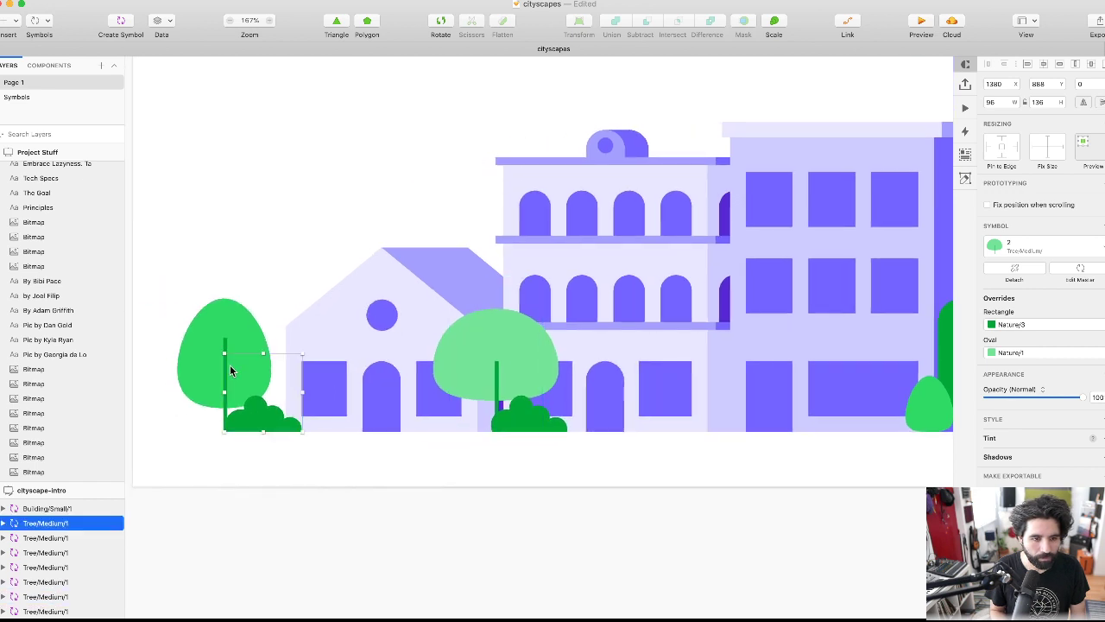
click(229, 364)
key(shift+Right)
key(shift+Right)
key(shift+Right)
key(Right)
key(Right)
key(Right)
key(Right)
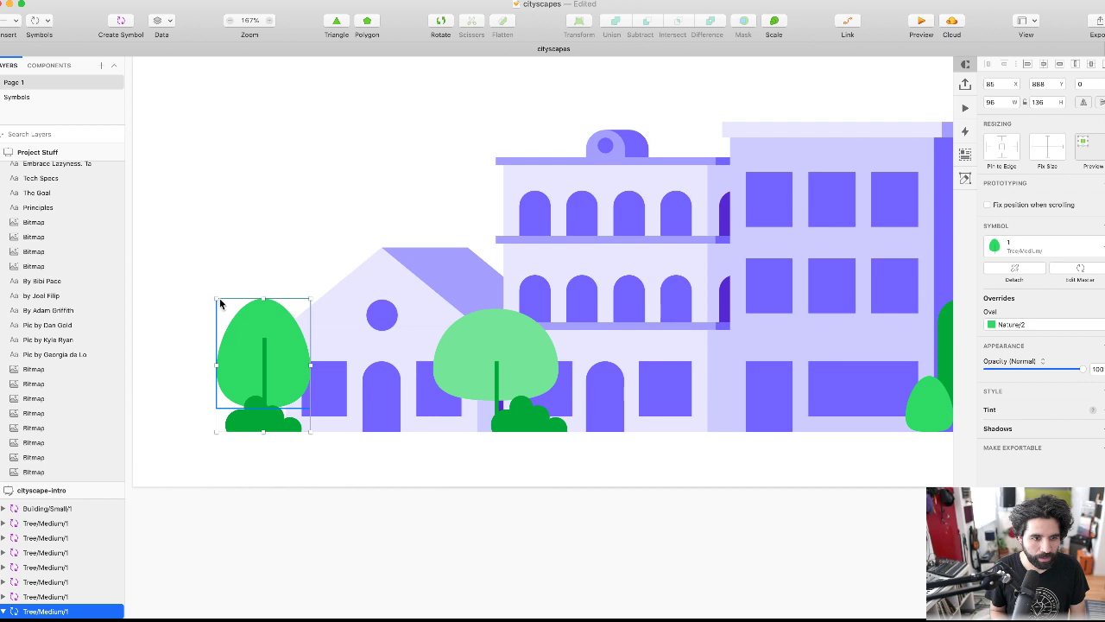
drag(216, 298, 187, 287)
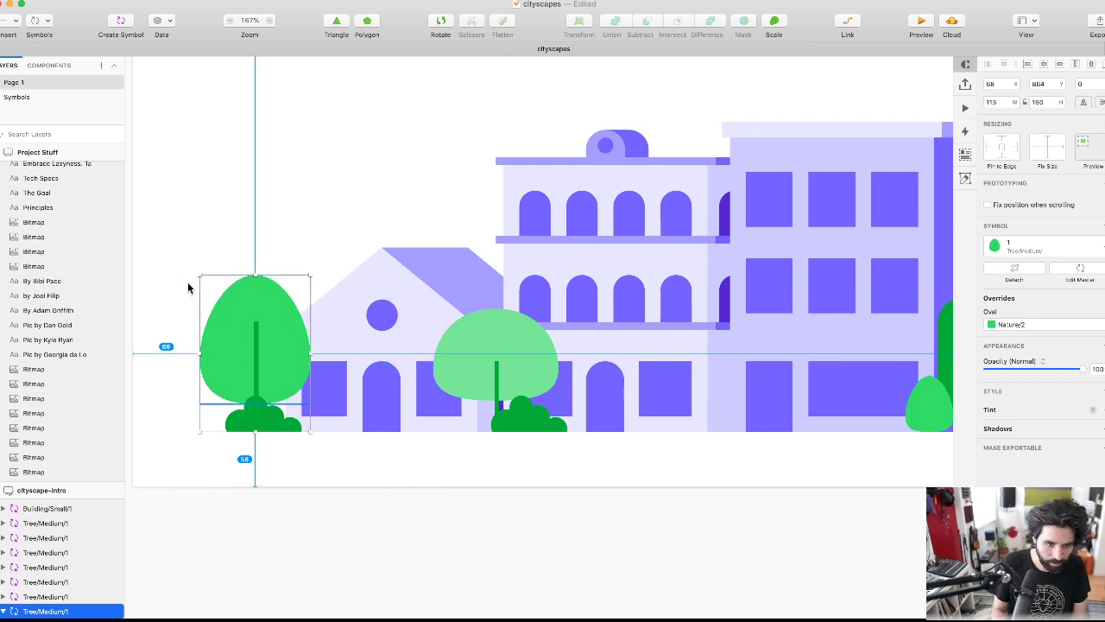
key(ctrl+alt+super+Down)
key(super+z)
- Lock the leftmost tree's proportions and enlarge it to 120 × 170
click(303, 358)
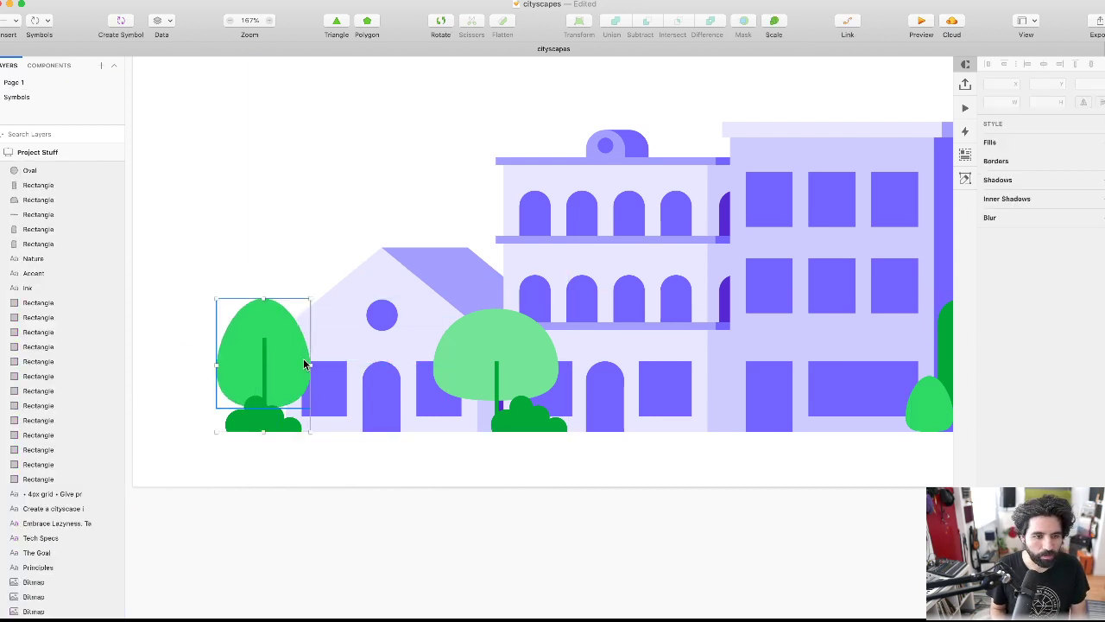
click(1021, 102)
key(shift+Up)
key(shift+Up)
key(shift+Up)
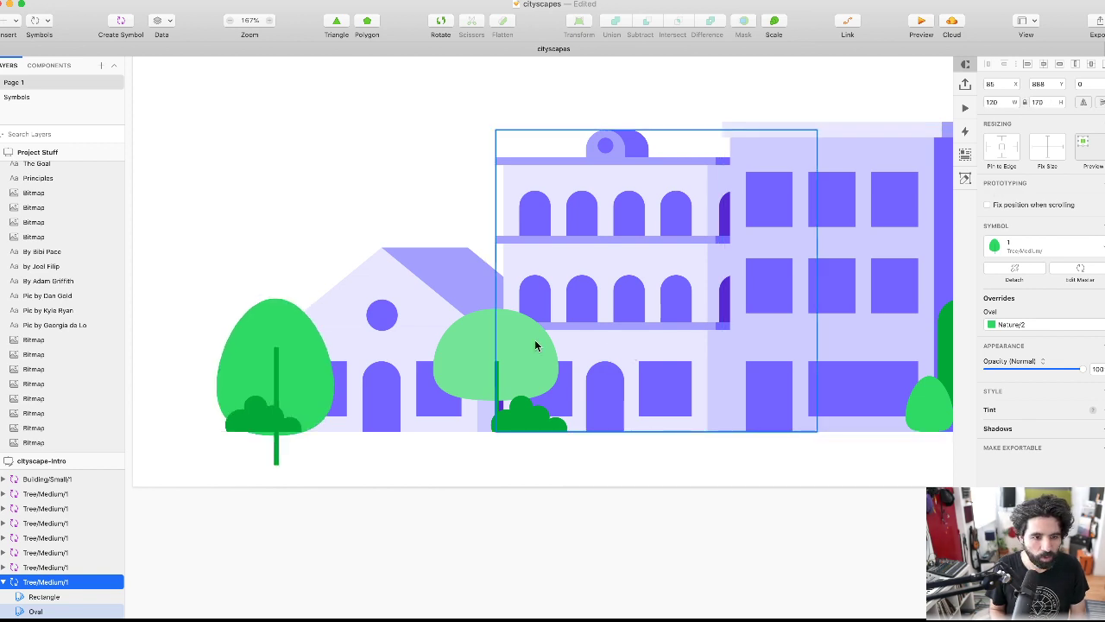
- Move the enlarged leftmost tree up to ground level behind the dark green bush, at X 76, Y 854
drag(259, 348, 246, 300)
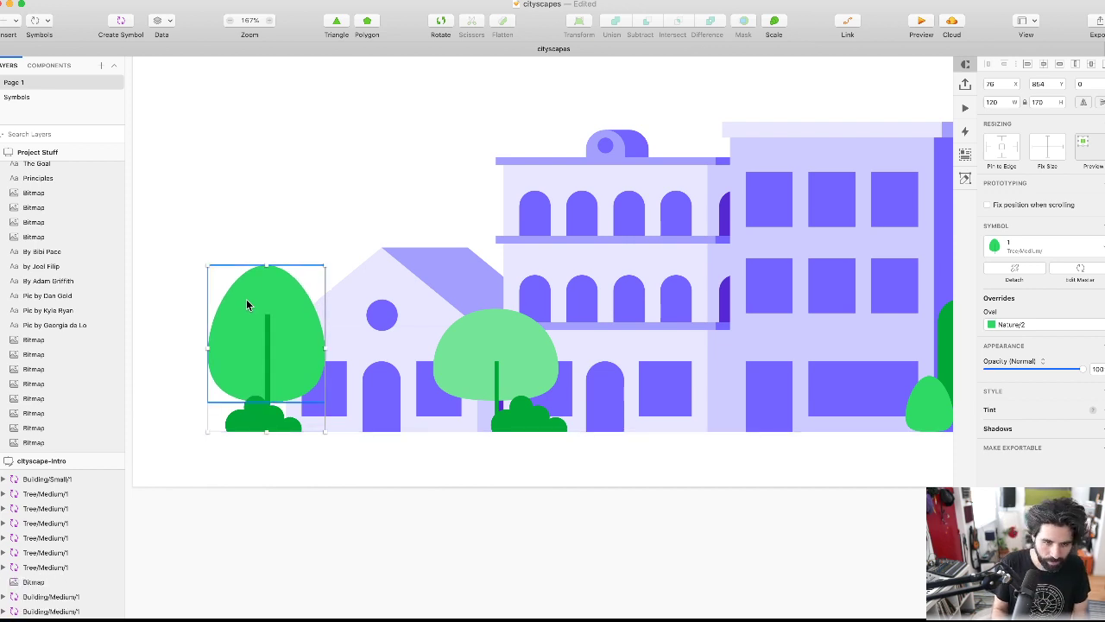
click(315, 496)
scroll(315, 496, down, 5)
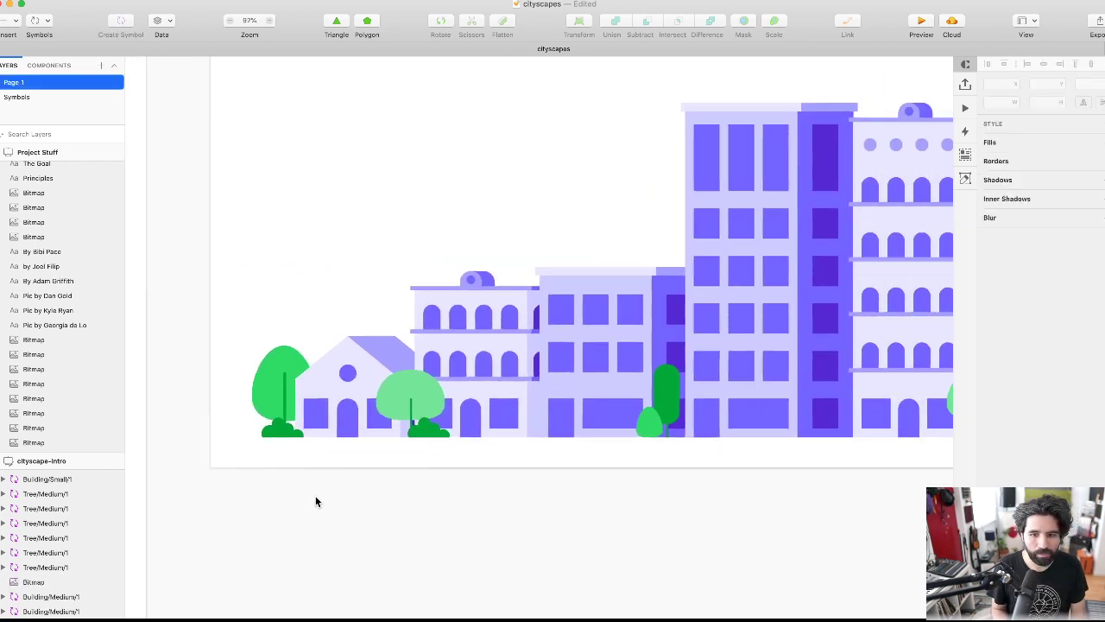
scroll(315, 502, down, 5)
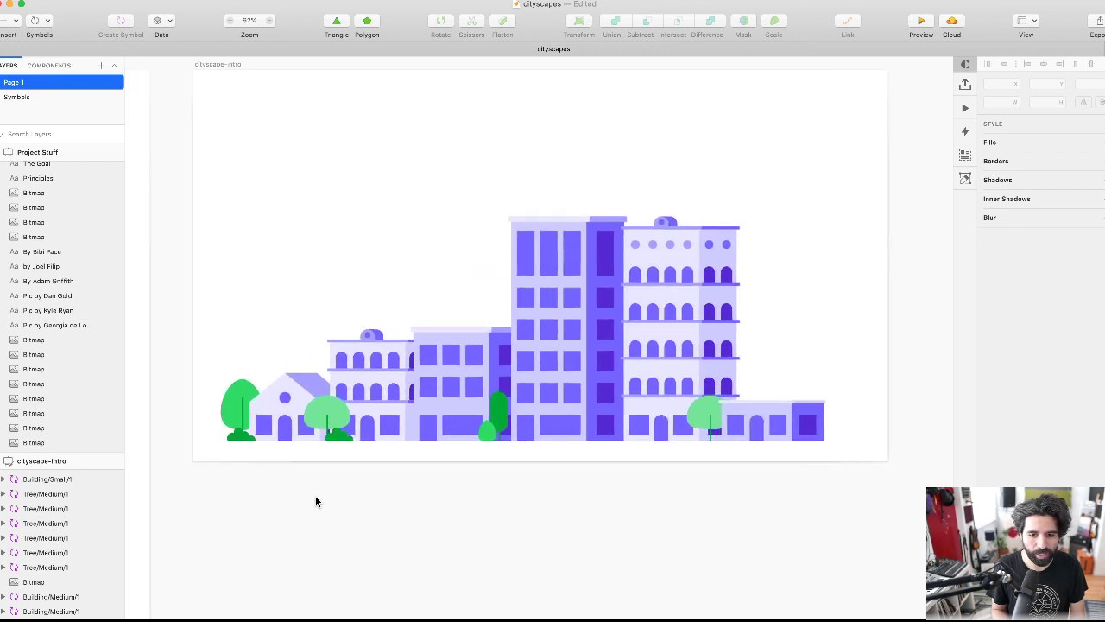
- Copy the leftmost tree to the skyline's right end, swap it for Tree/Medium/2 and enlarge it to 120 × 170
drag(239, 400, 820, 373)
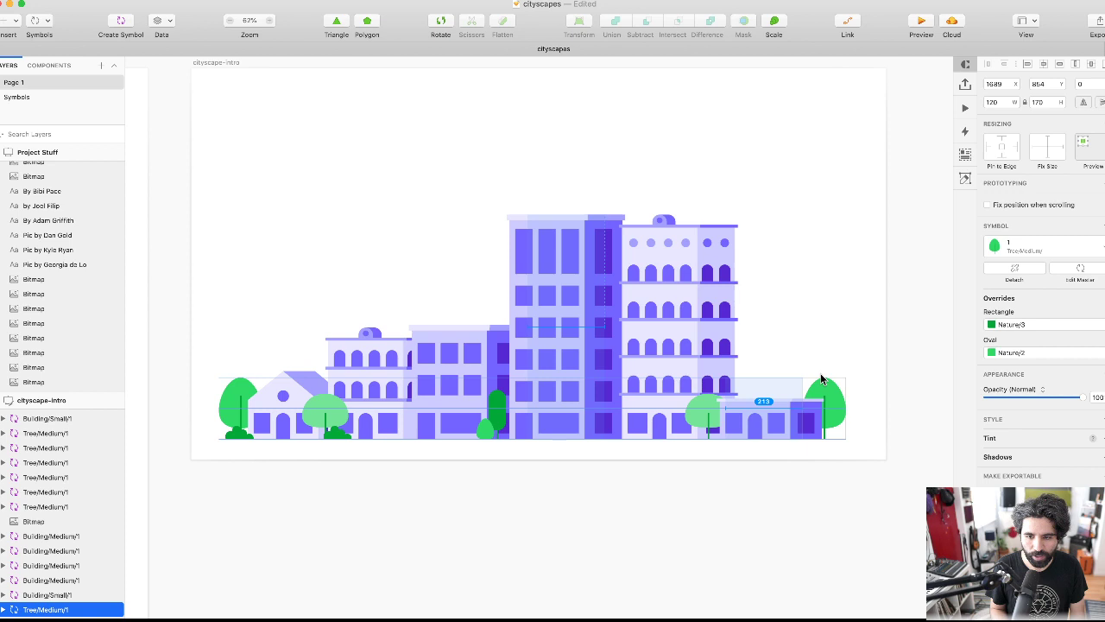
click(1048, 246)
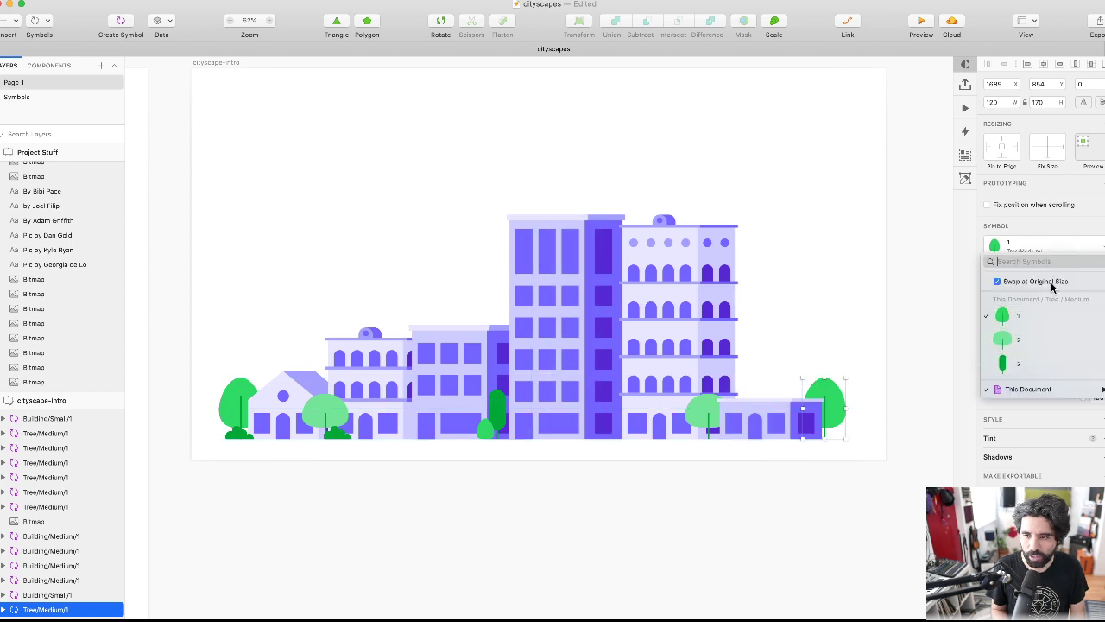
click(1042, 340)
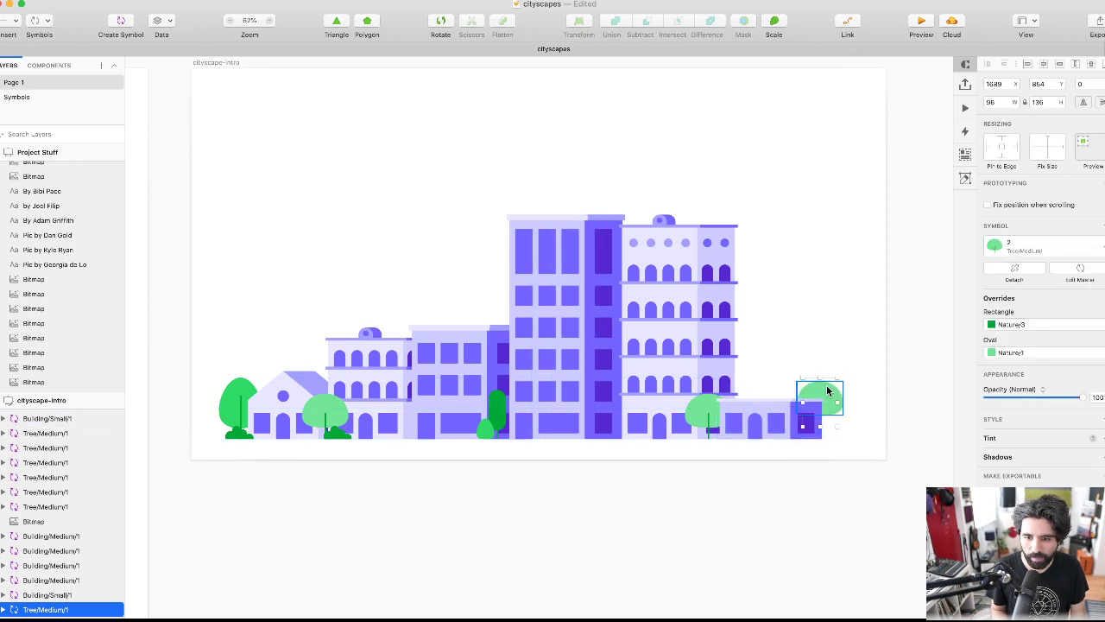
drag(837, 428, 846, 436)
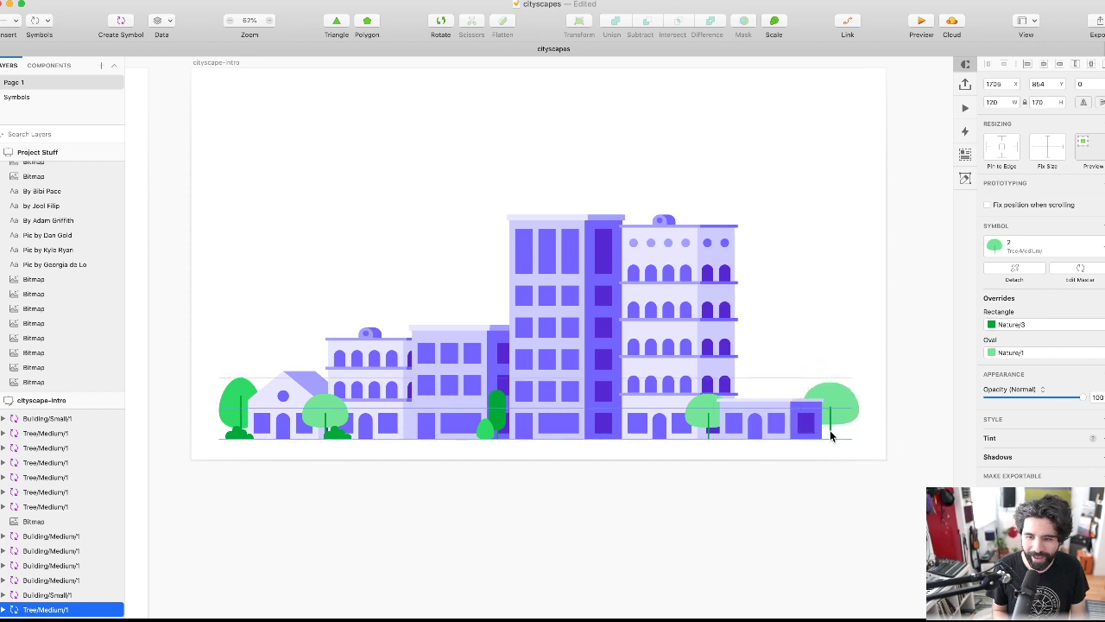
- Copy the small egg-shaped tree to the low building's right corner at X 1699, Y 944, and bring it to the front
click(673, 497)
drag(487, 424, 825, 425)
key(ctrl+alt+super+Up)
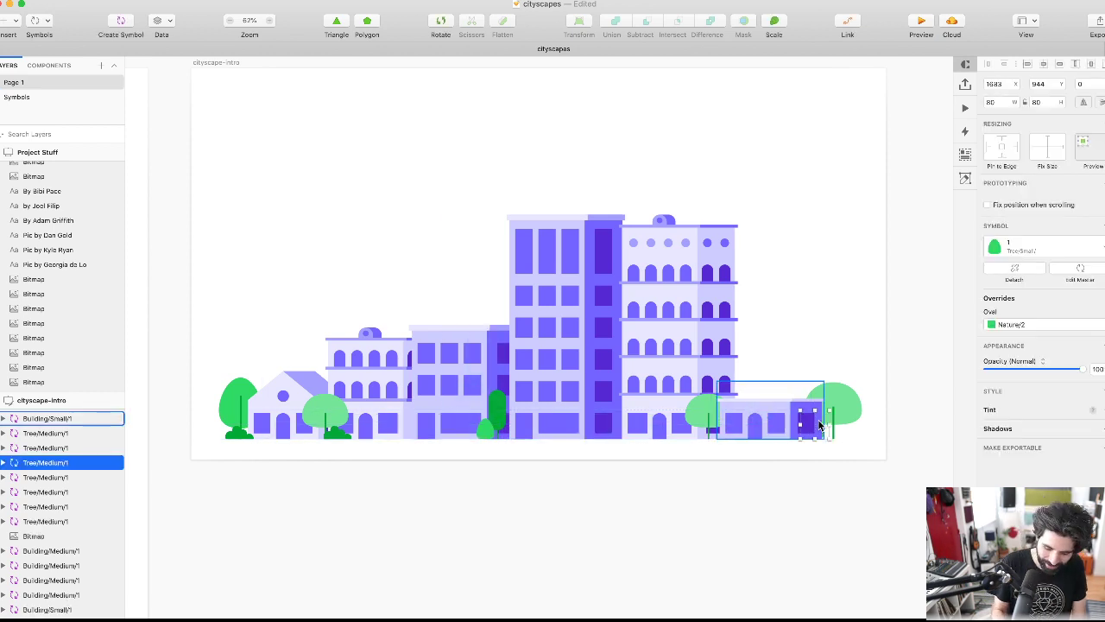
scroll(849, 453, up, 2)
scroll(743, 459, down, 3)
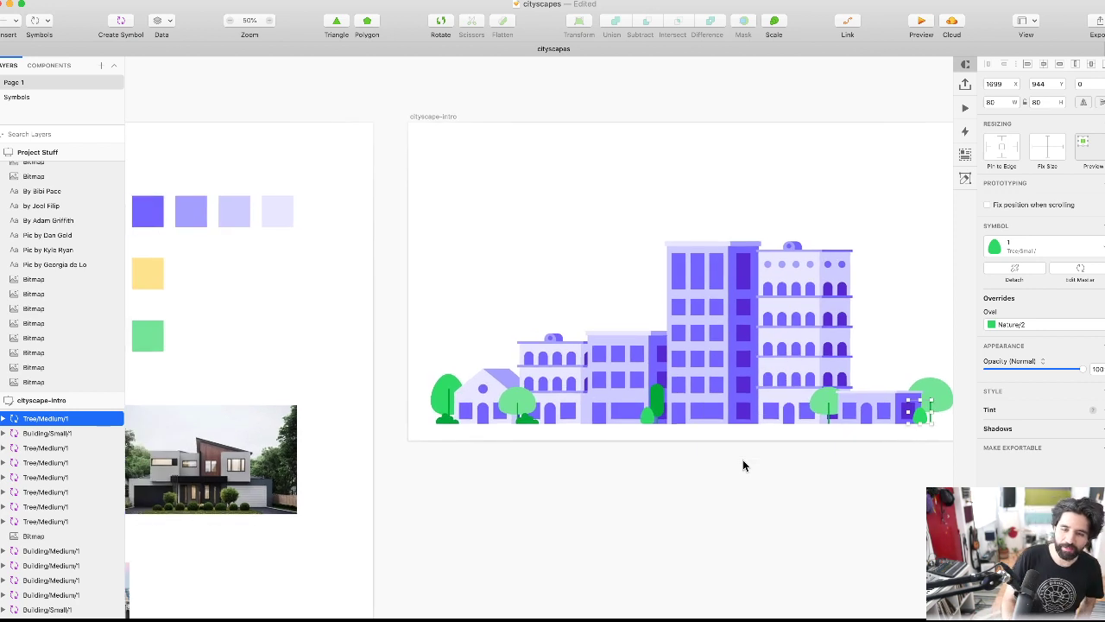
scroll(742, 459, right, 5)
scroll(743, 459, up, 2)
click(843, 380)
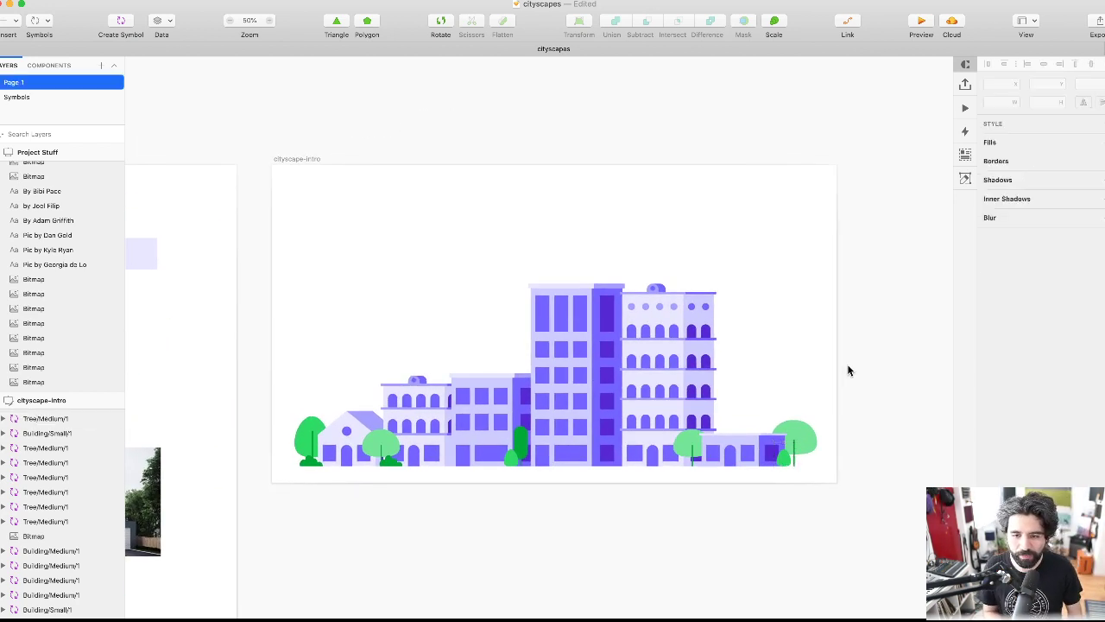
- Group all the buildings and trees and center the group horizontally on the cityscape-intro artboard
drag(873, 196, 272, 484)
key(super+g)
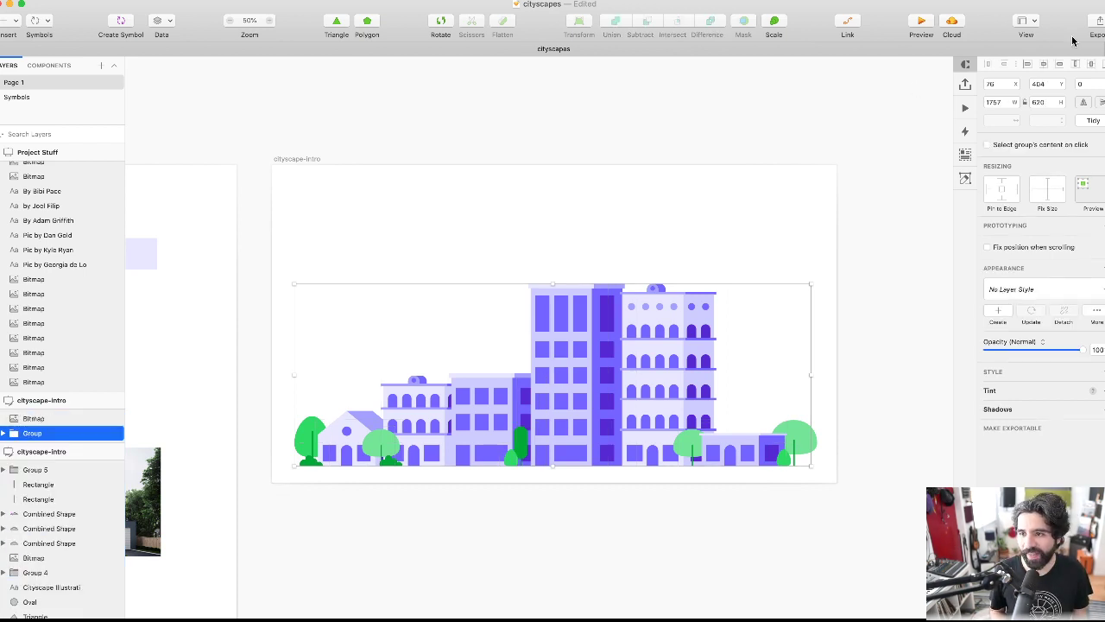
click(1043, 65)
click(731, 187)
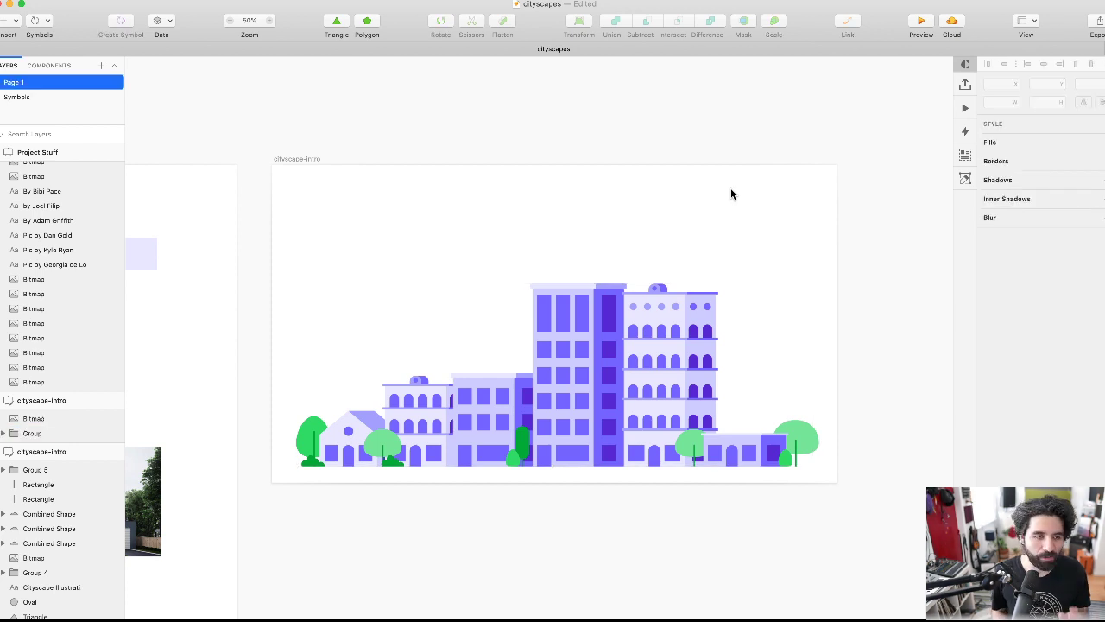
- Draw a cluster of overlapping circles of different sizes for a cloud in the empty sky above the small house
click(379, 335)
scroll(397, 425, left, 5)
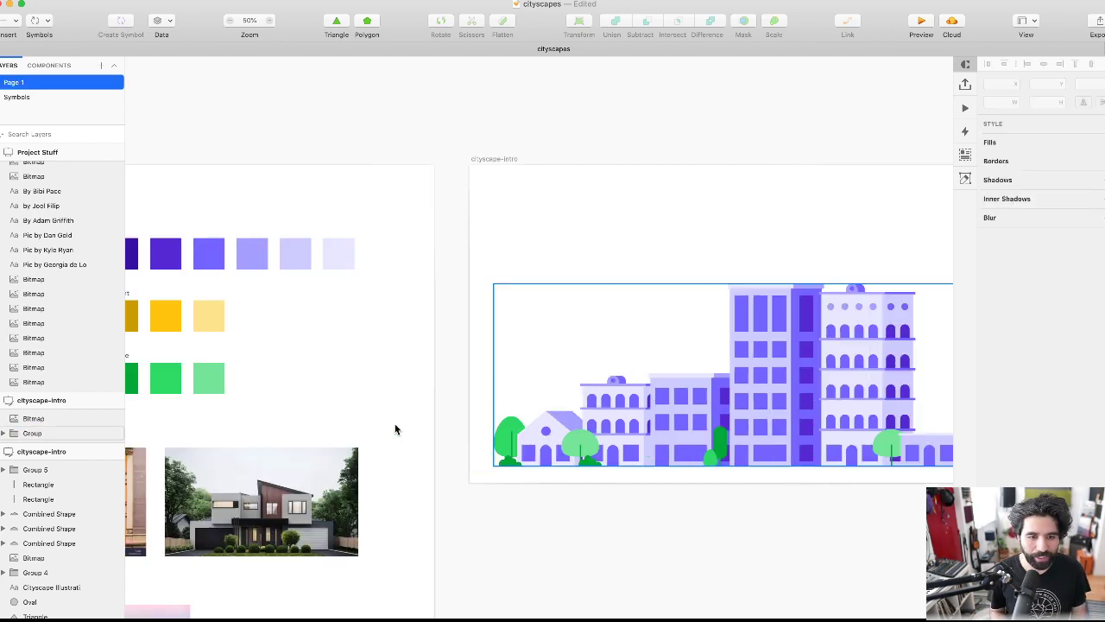
scroll(394, 423, left, 15)
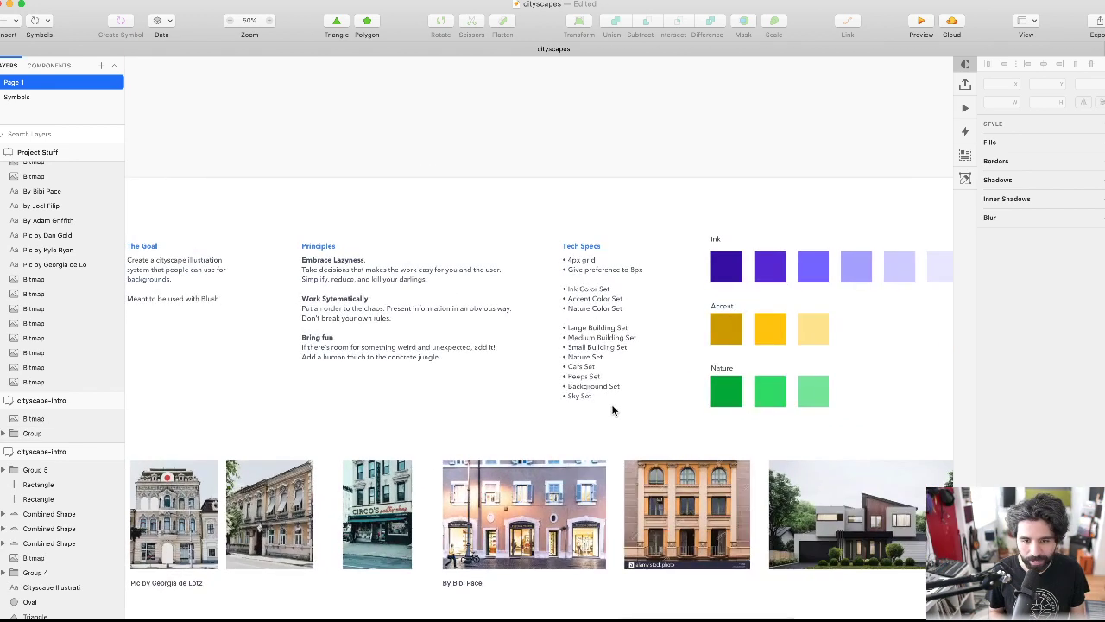
scroll(593, 373, right, 2)
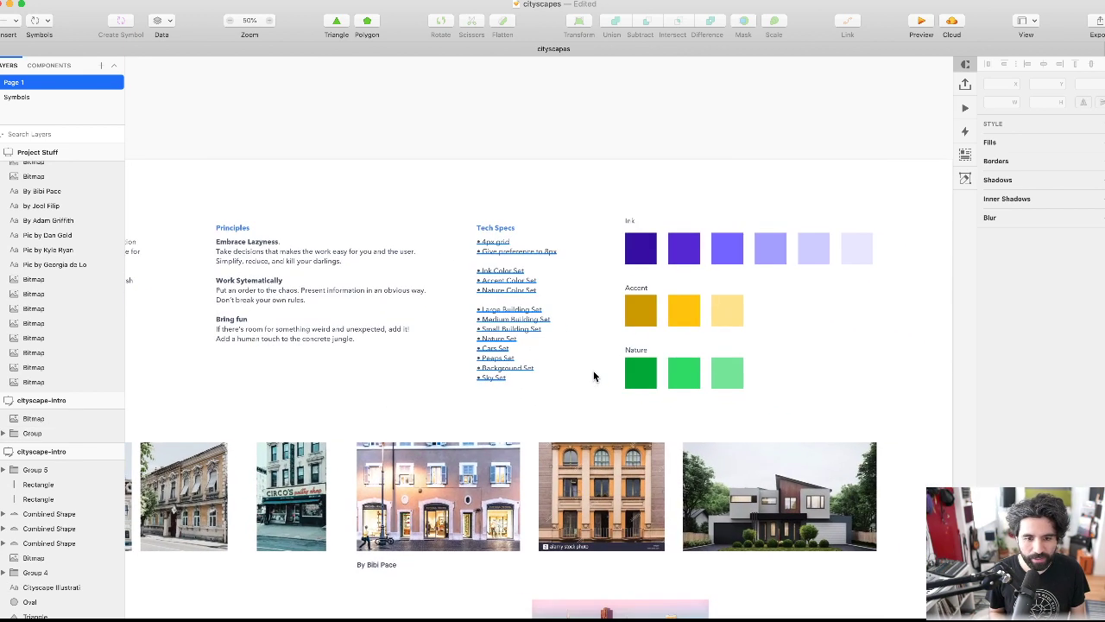
scroll(593, 373, right, 20)
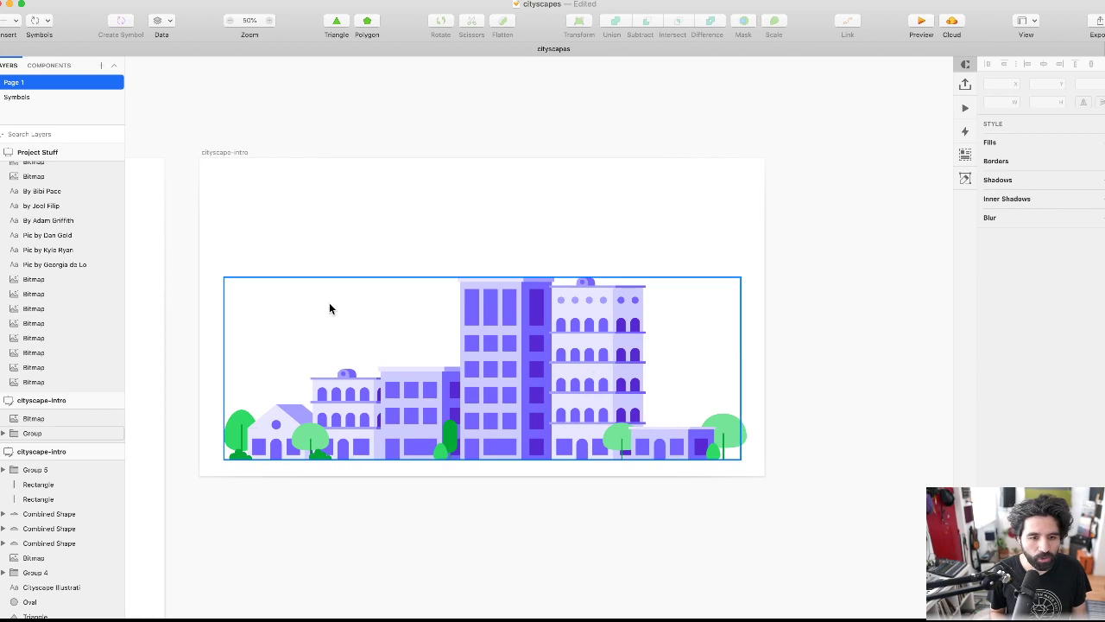
scroll(261, 219, up, 2)
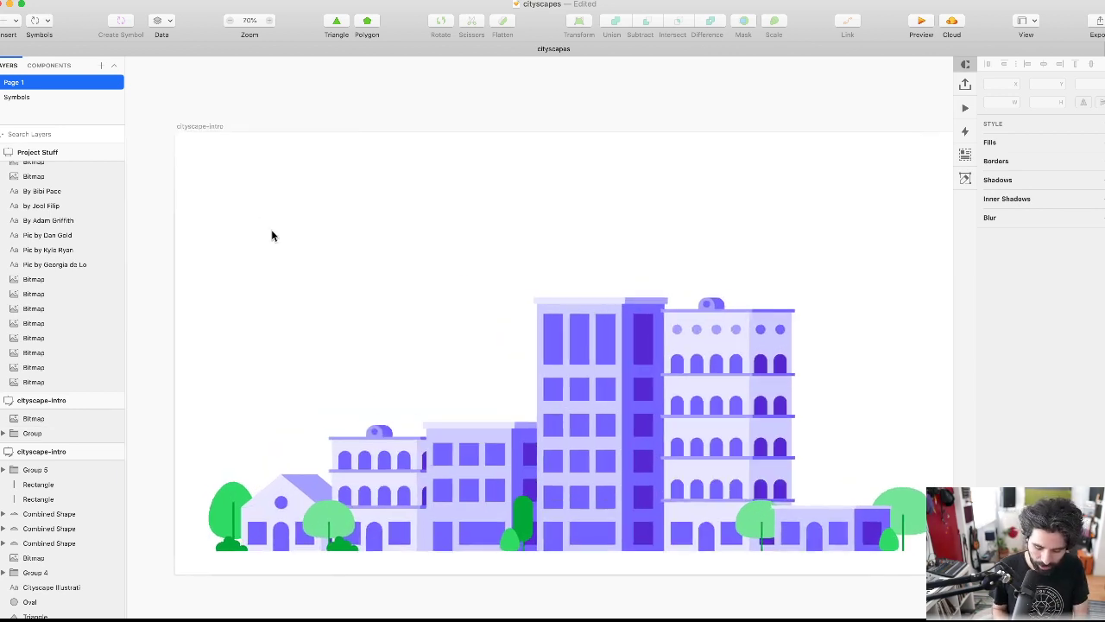
key(o)
mouse_move(256, 263)
mouse_down()
mouse_move(290, 235)
mouse_move(359, 284)
mouse_move(349, 274)
mouse_move(230, 285)
mouse_up()
drag(247, 240, 234, 253)
click(273, 184)
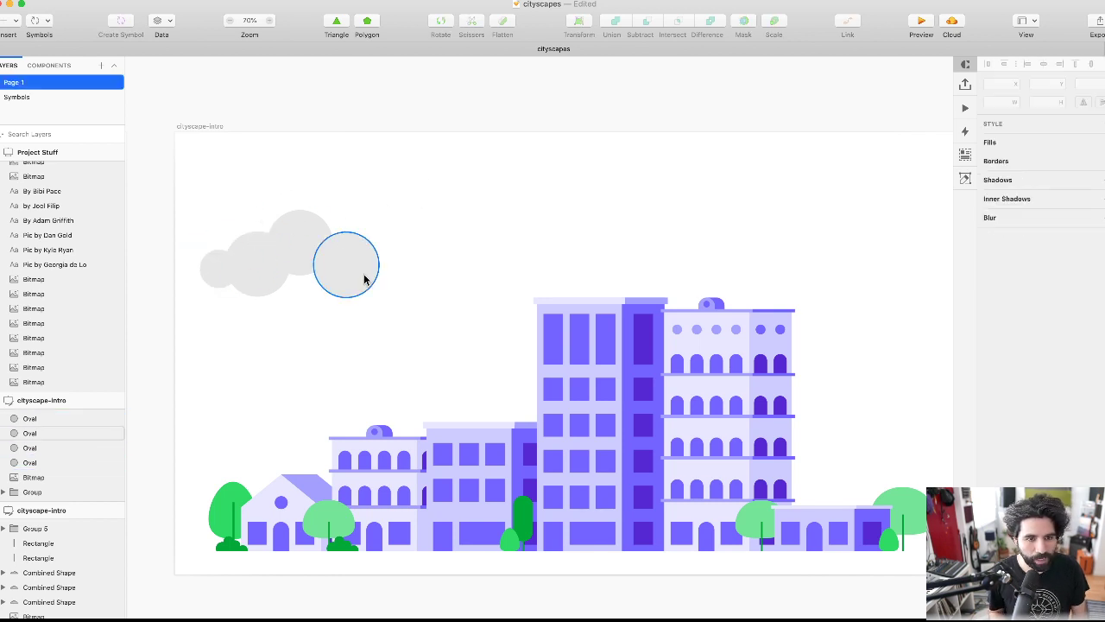
- Copy the small circle to the cloud's right end and unite all five circles into one shape
click(326, 275)
click(231, 269)
drag(307, 273, 384, 283)
scroll(384, 277, left, 5)
click(535, 232)
drag(570, 215, 257, 327)
click(483, 176)
drag(587, 218, 291, 296)
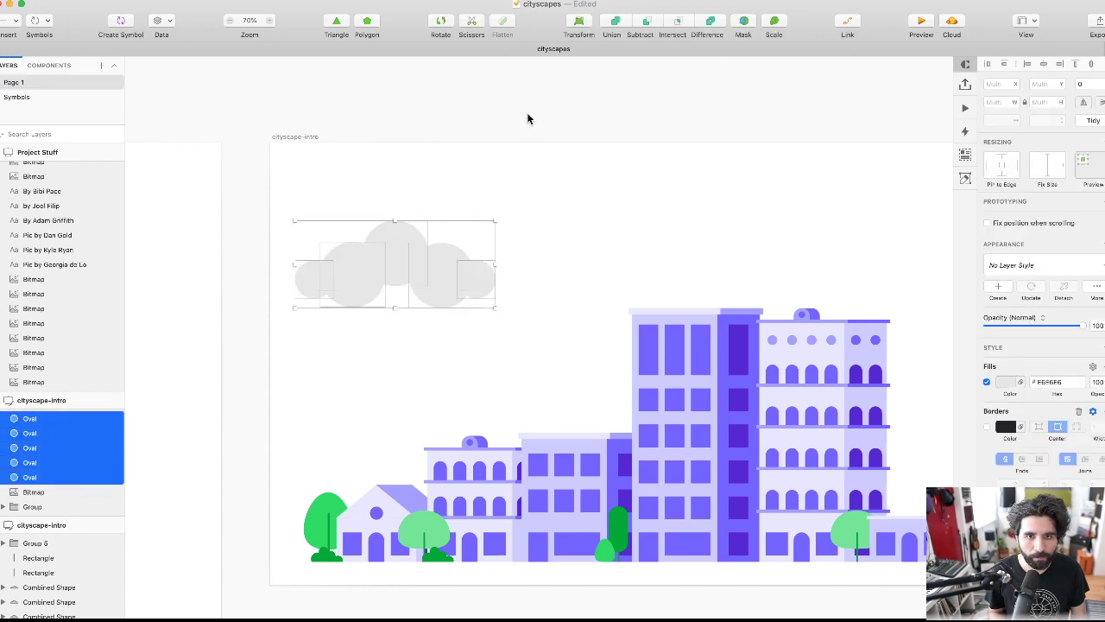
click(619, 23)
- Flatten the cloud's base by subtracting a rectangle drawn across its lower part
key(r)
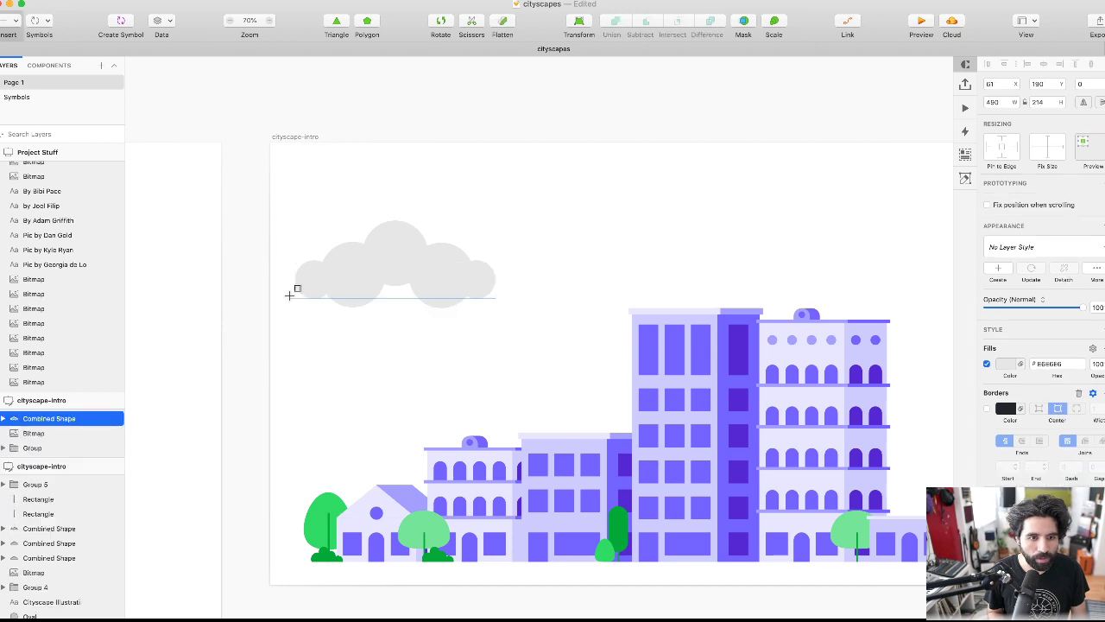
drag(283, 313, 505, 277)
shift+click(414, 251)
shift+click(408, 251)
click(646, 21)
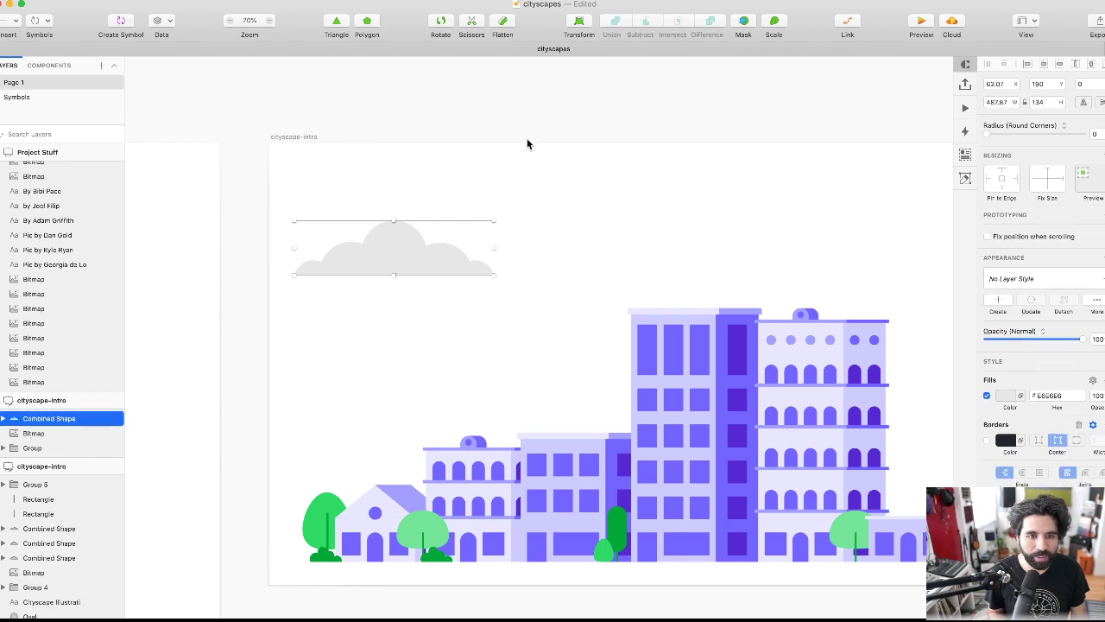
click(518, 133)
- Apply the Ink/1 layer style to the cloud and move it to X 217, Y 279
click(371, 259)
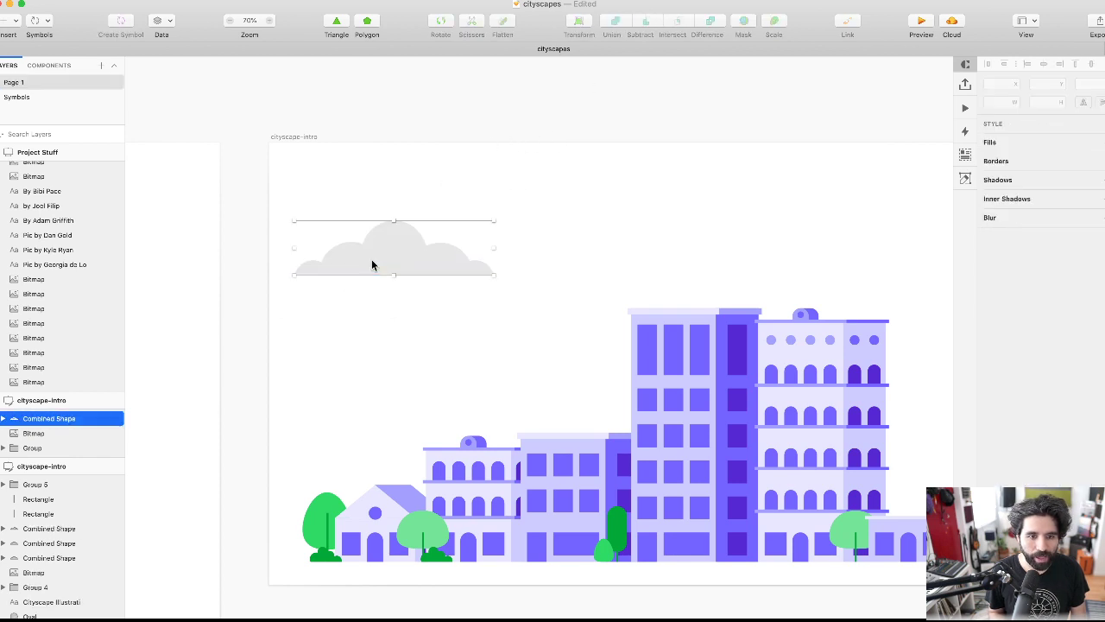
click(1026, 281)
mouse_move(1029, 315)
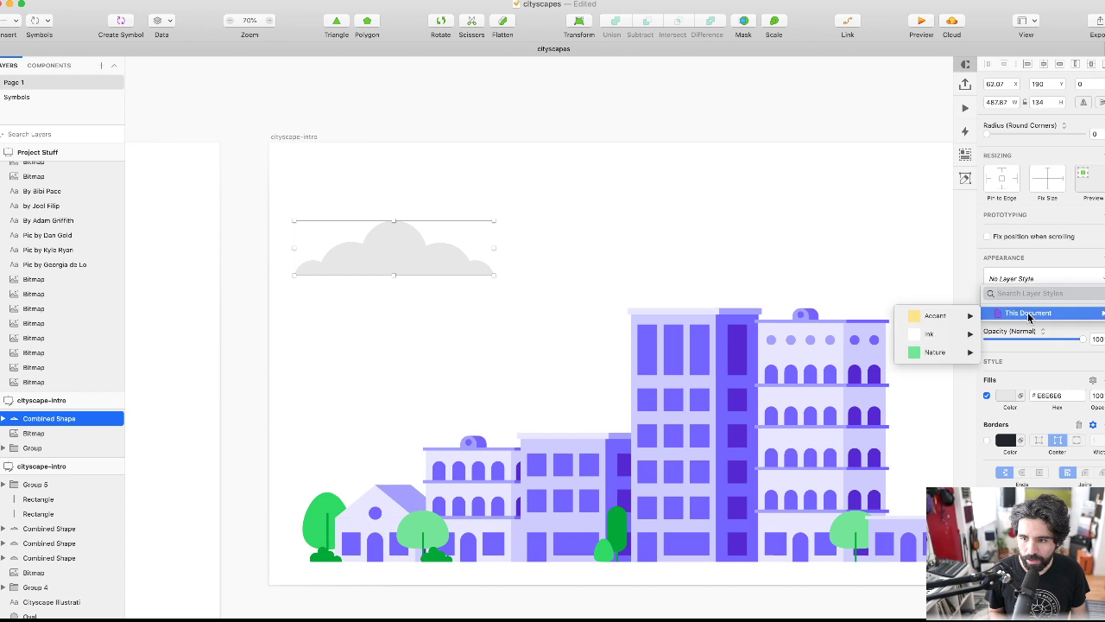
mouse_move(926, 334)
click(872, 352)
click(550, 219)
drag(402, 255, 468, 296)
scroll(466, 293, down, 5)
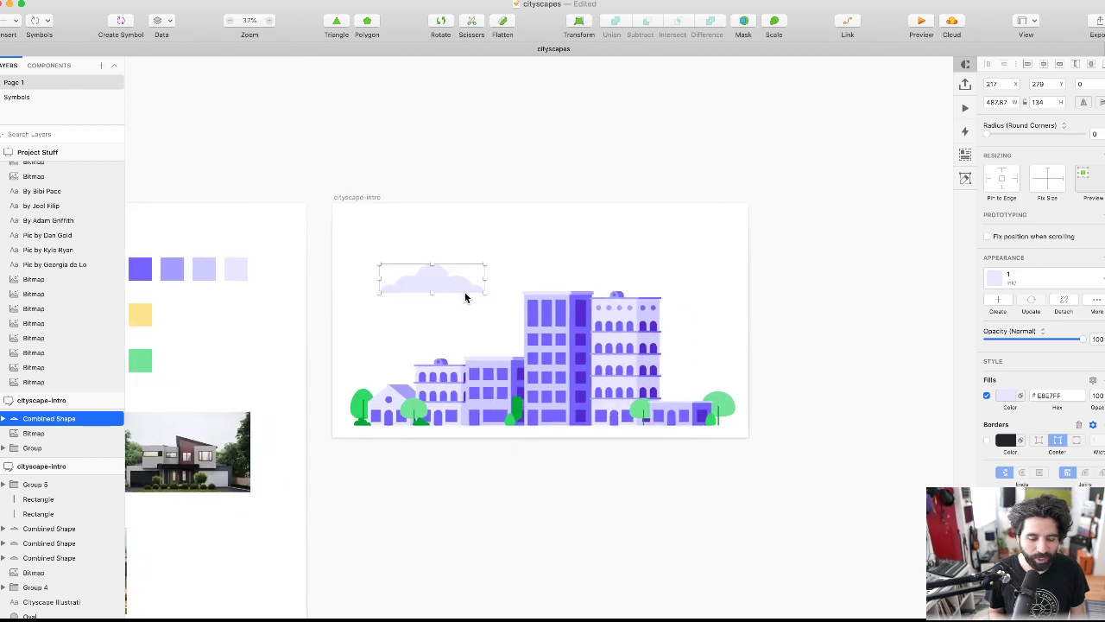
drag(429, 276, 757, 352)
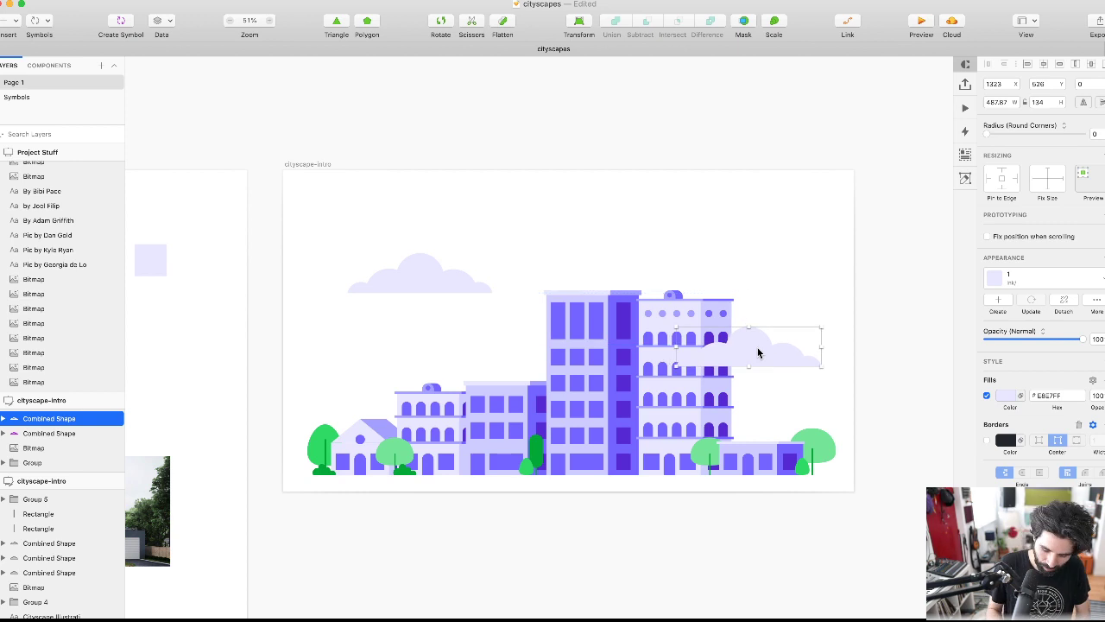
key(Delete)
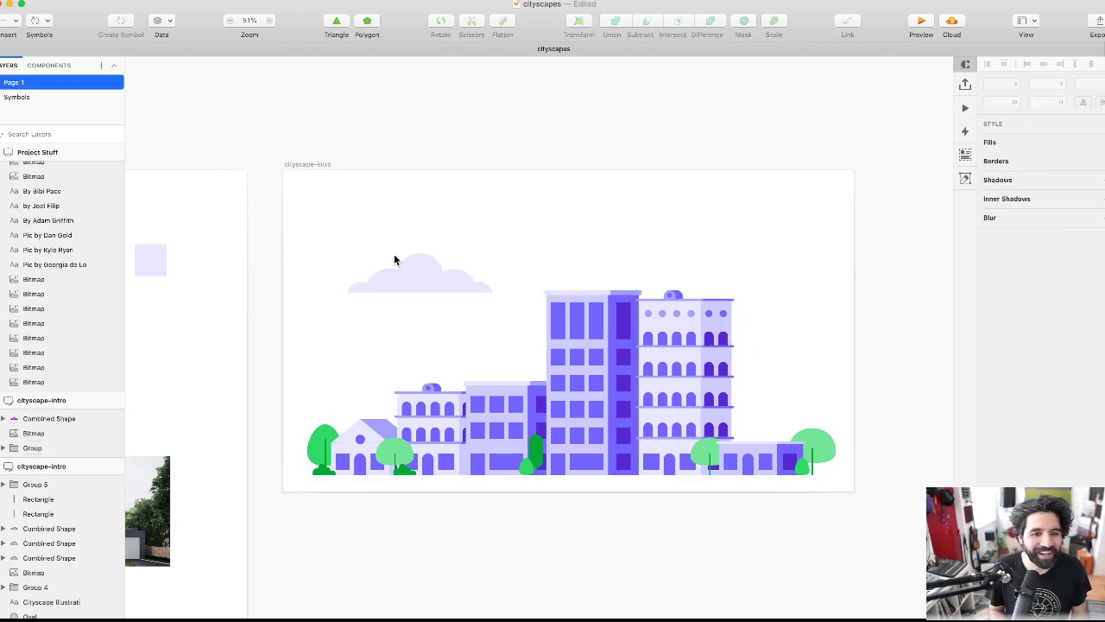
- Turn the cloud into a symbol named Sky/Cloud 1 and nudge the instance to X 211, Y 270
click(404, 274)
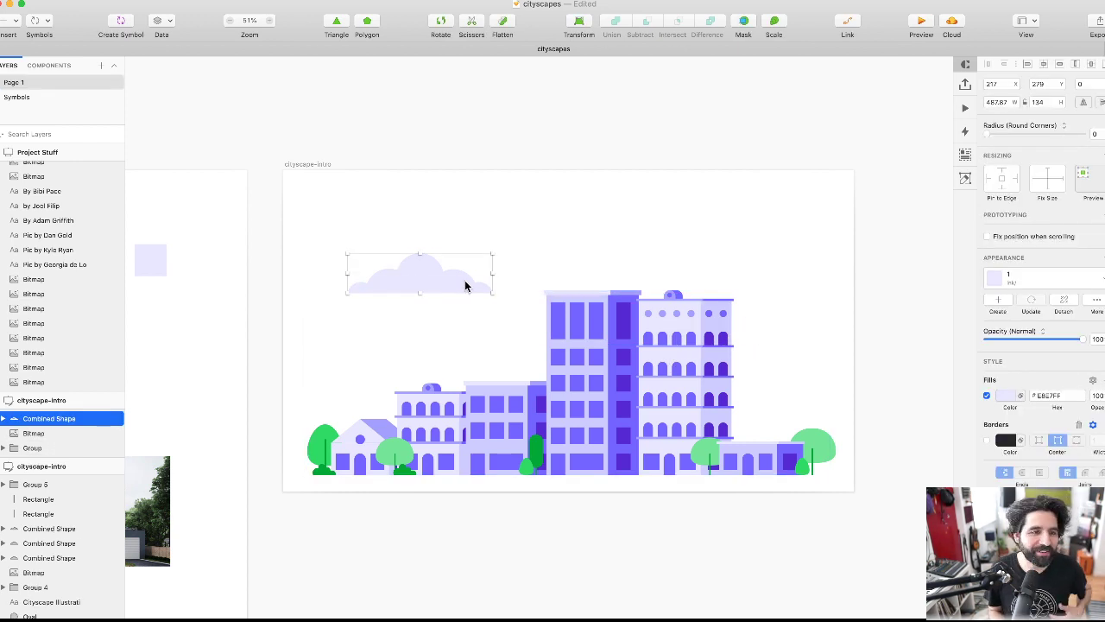
click(120, 23)
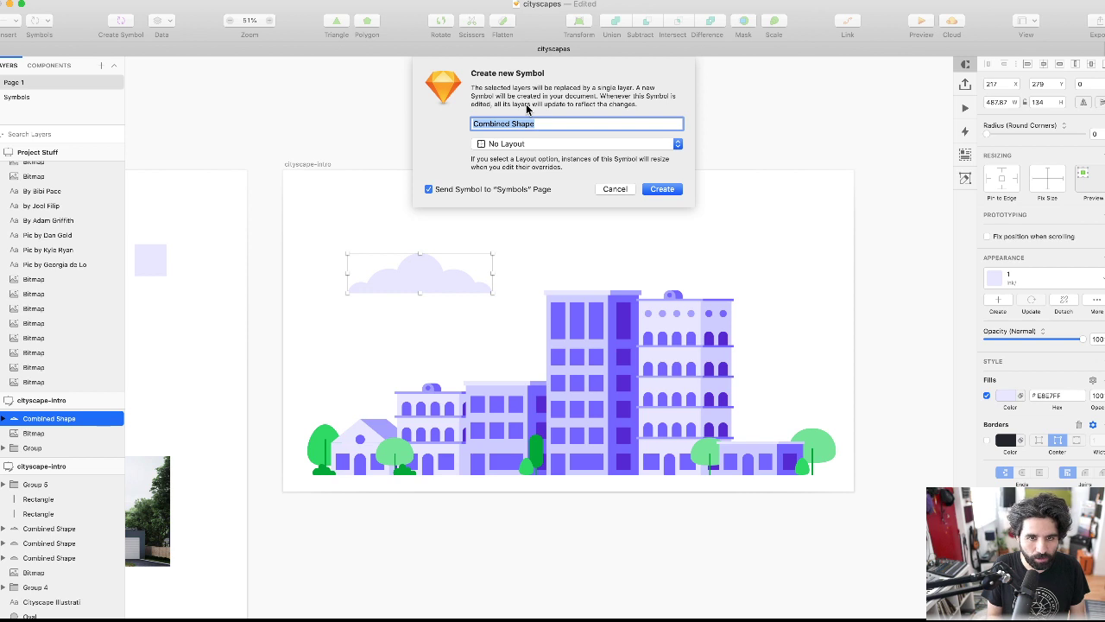
text(Sky)
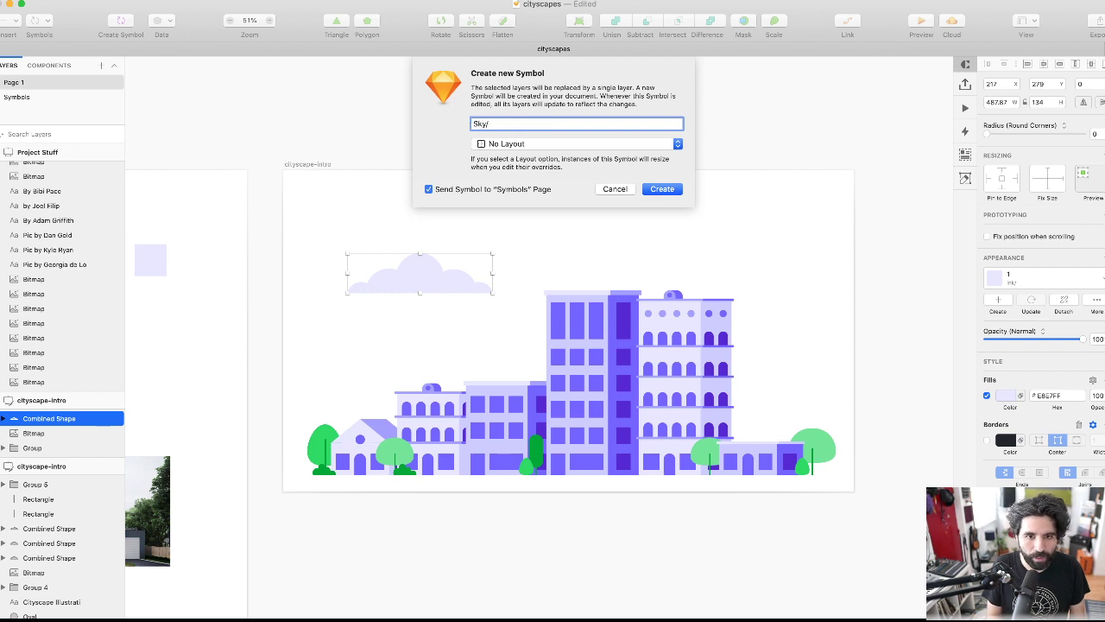
text(/Cloud 1)
key(Return)
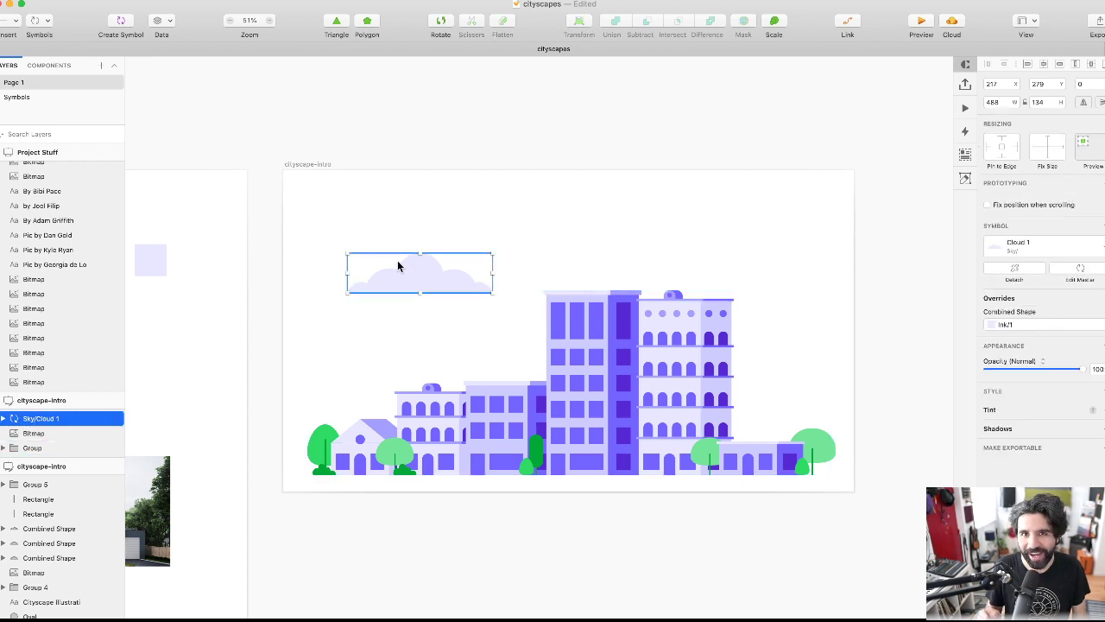
drag(397, 266, 424, 266)
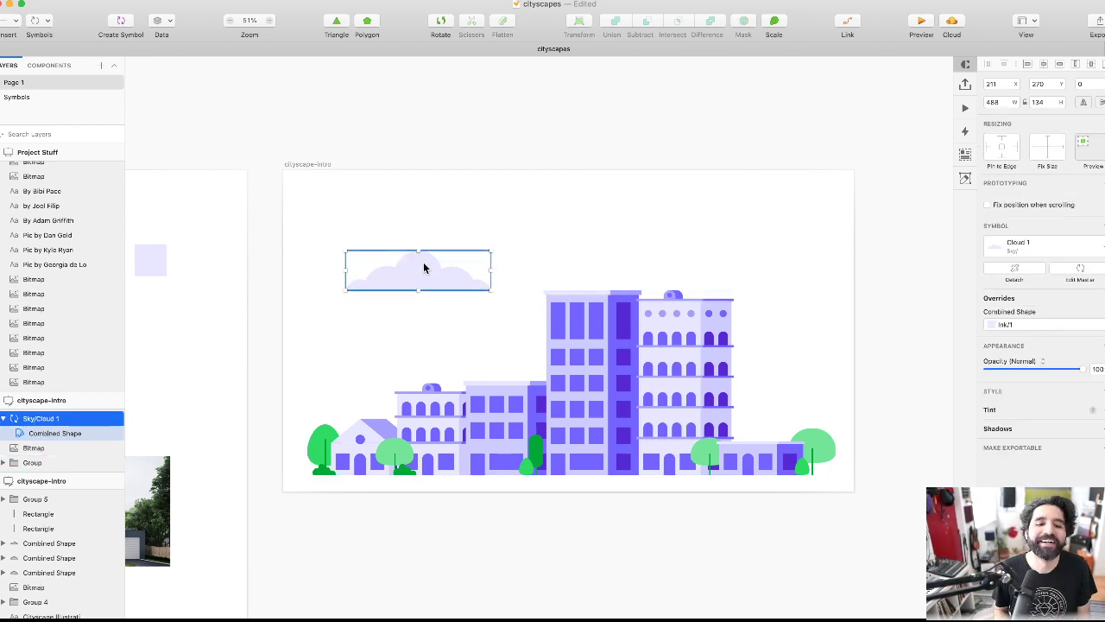
- Open the Sky/Cloud 1 master and place a copy of it beside the original at X 2669, Y 100
double_click(416, 265)
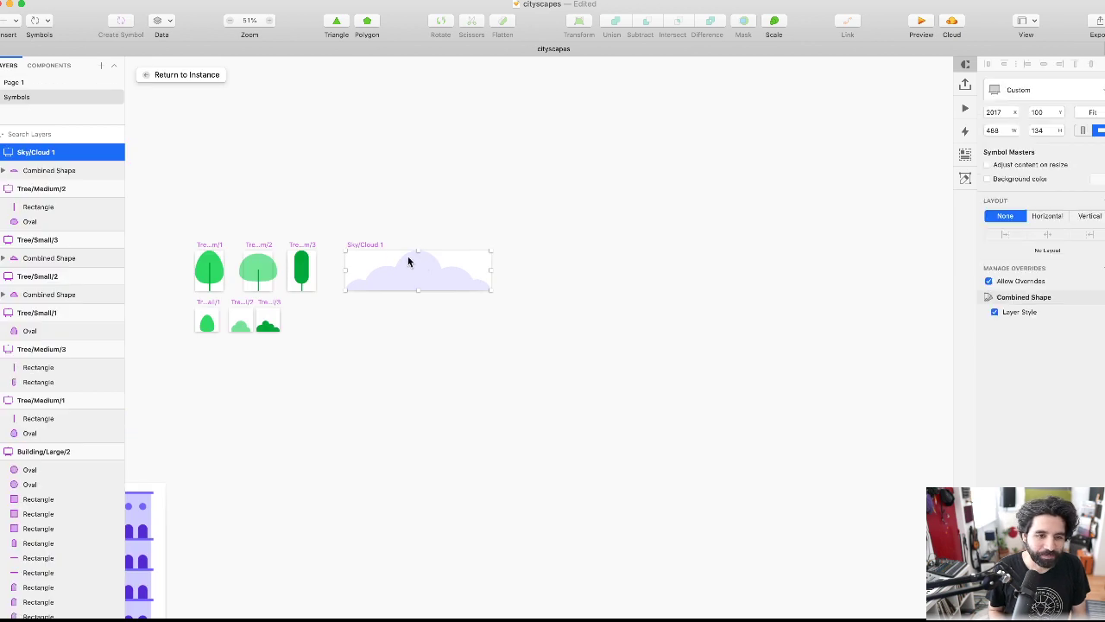
drag(366, 245, 561, 251)
scroll(560, 226, up, 5)
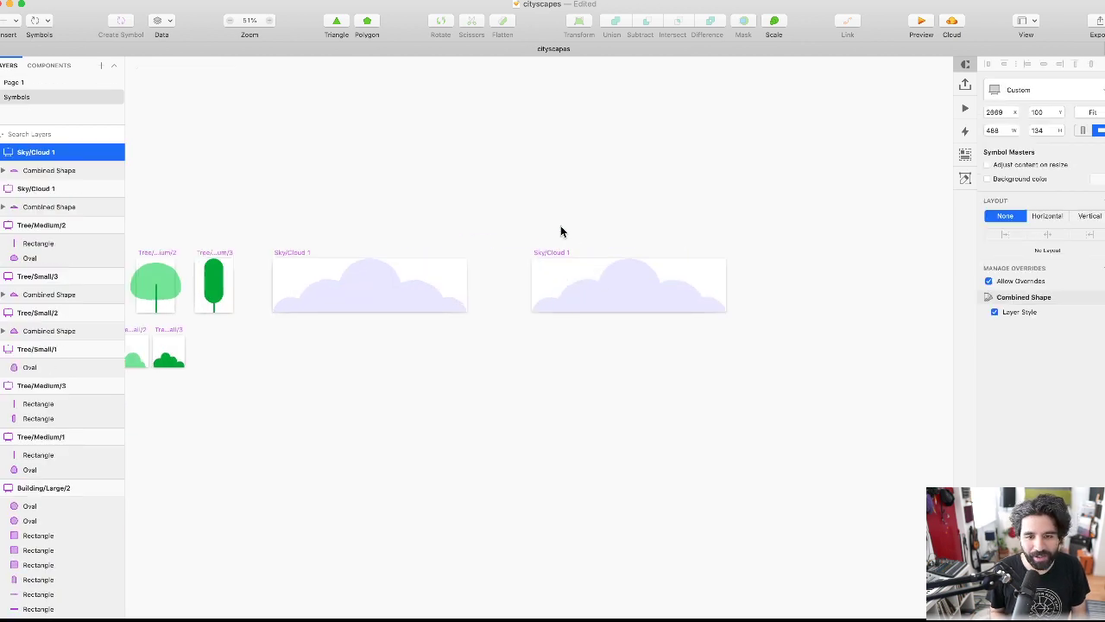
- Break the copied cloud's combined shape apart into its cutting rectangle and circle cluster
click(560, 227)
click(507, 325)
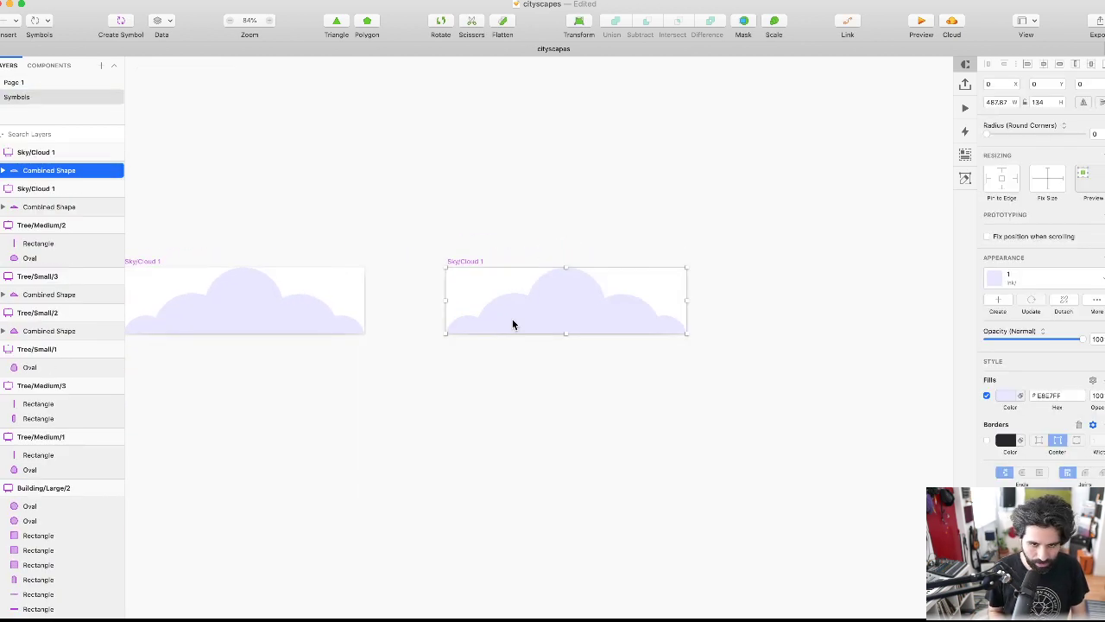
double_click(518, 370)
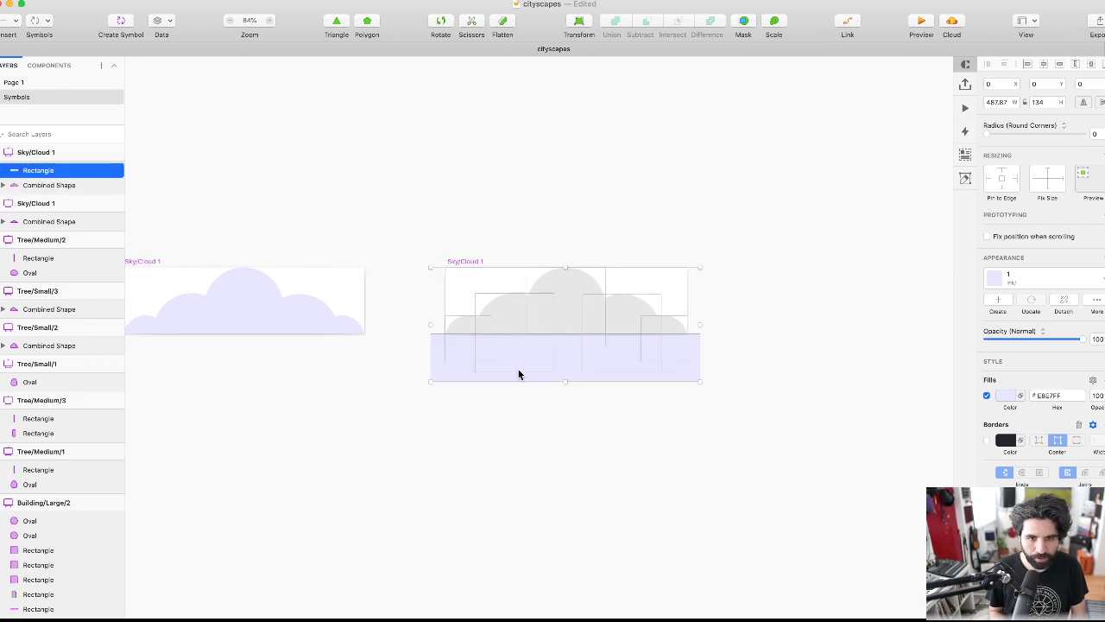
- Separate the copied cloud's circle cluster, enlarge the inner-left circle and shrink the central one to 126 × 126
click(521, 321)
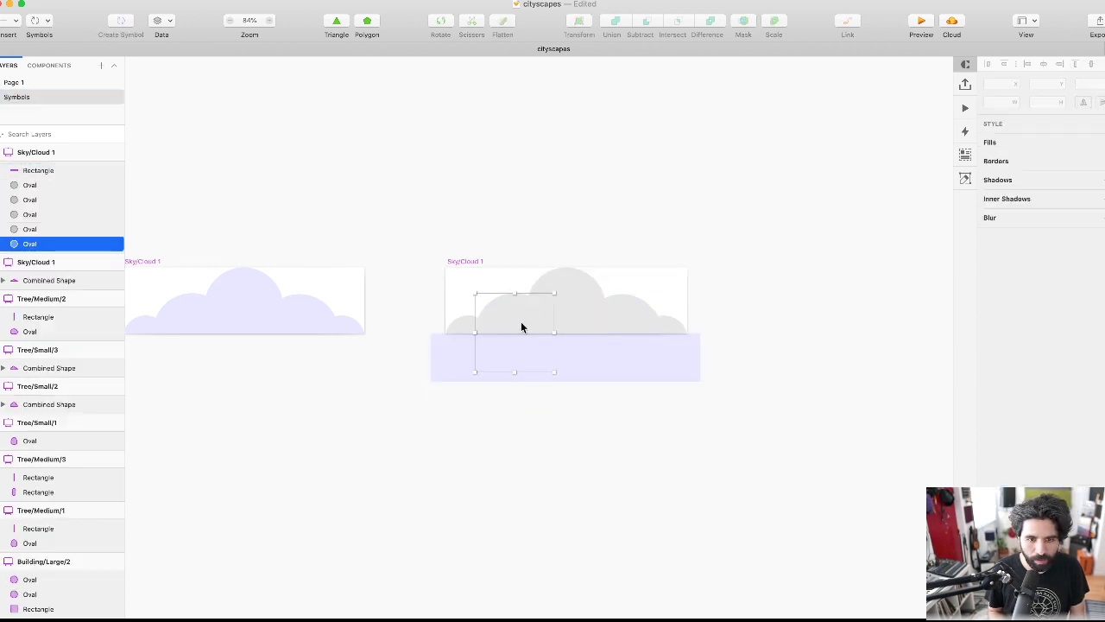
click(553, 274)
drag(525, 266, 543, 283)
click(641, 313)
key(BackSpace)
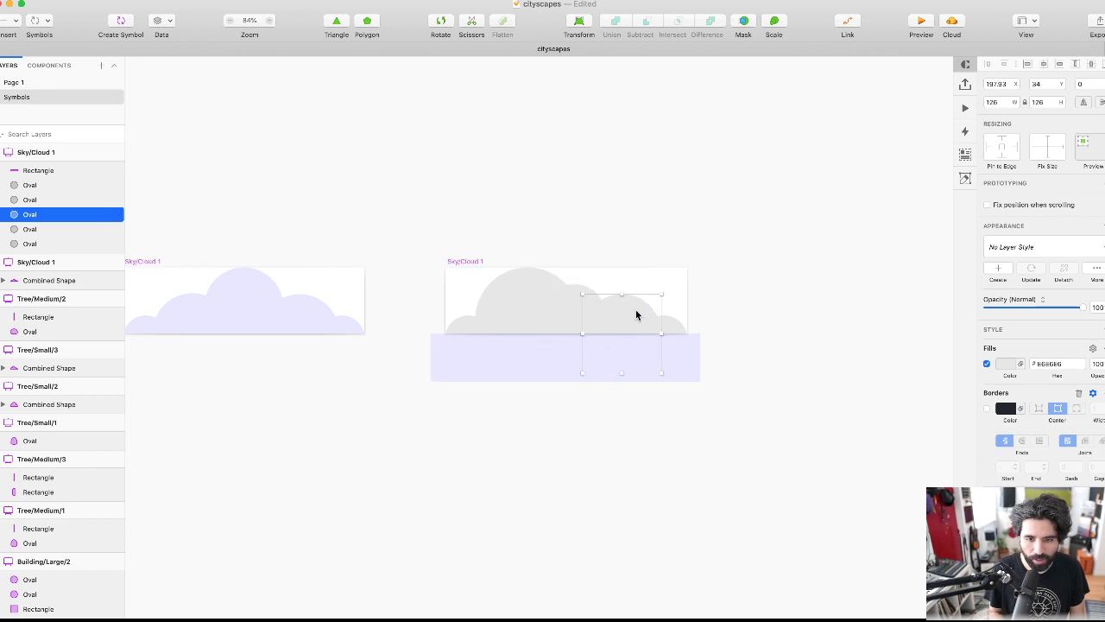
- Position the inner-right circle at 126 × 126, X 300, Y 67 and delete the small outermost circle on that side
key(super+z)
right_click(636, 320)
click(575, 250)
click(577, 326)
key(alt)
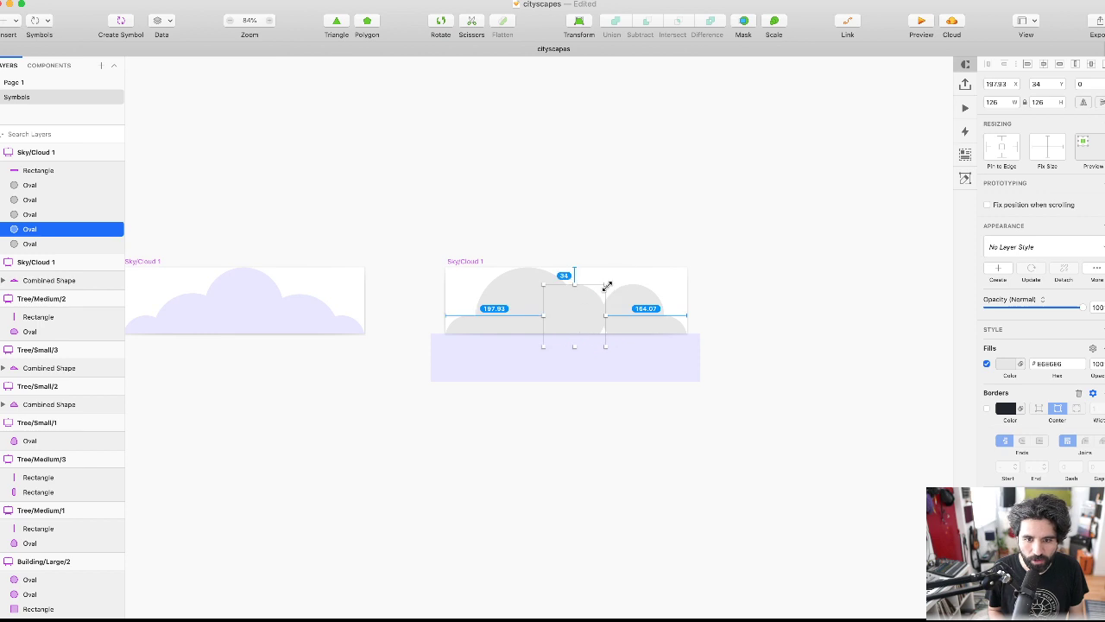
drag(634, 318, 628, 321)
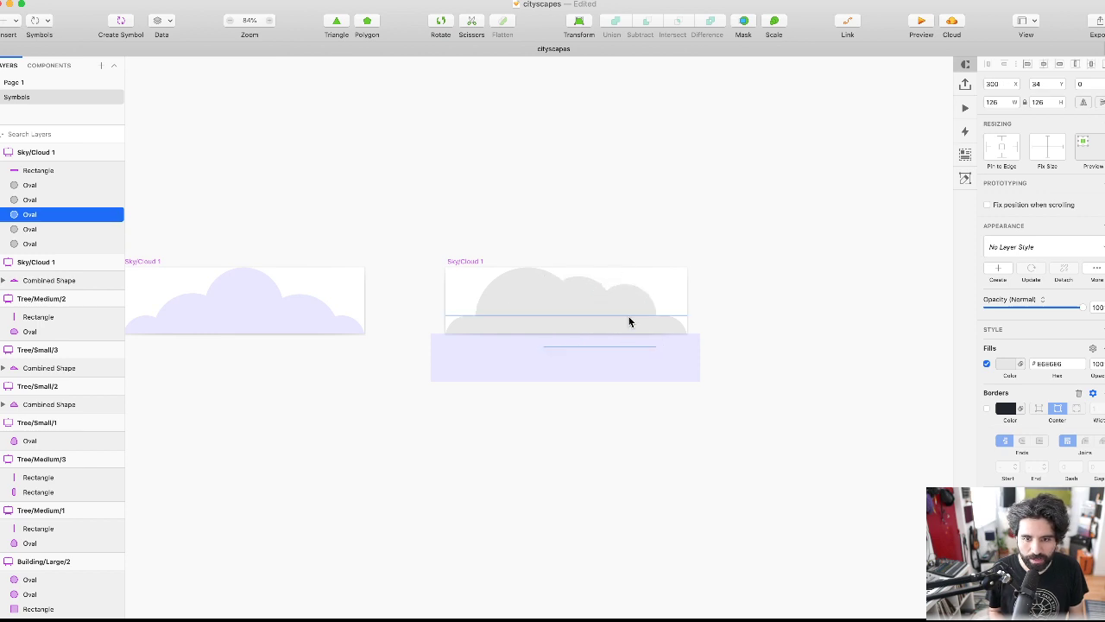
key(BackSpace)
click(617, 345)
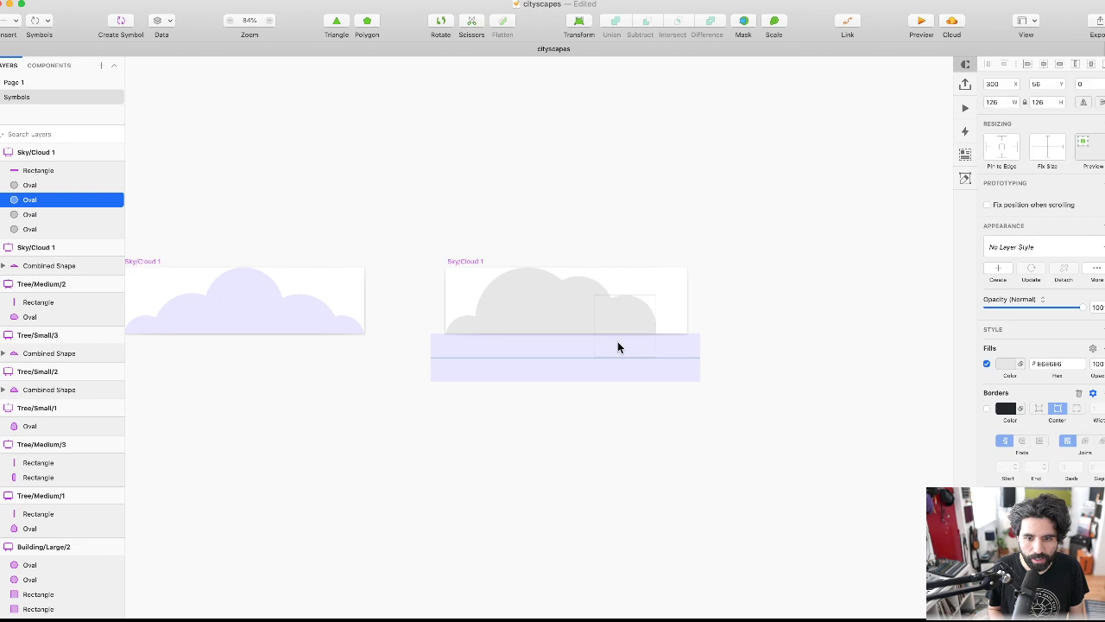
- Shift the four circles to the right and enlarge the far-left circle to 110 × 110 at X 22.93, Y 81
shift+click(581, 308)
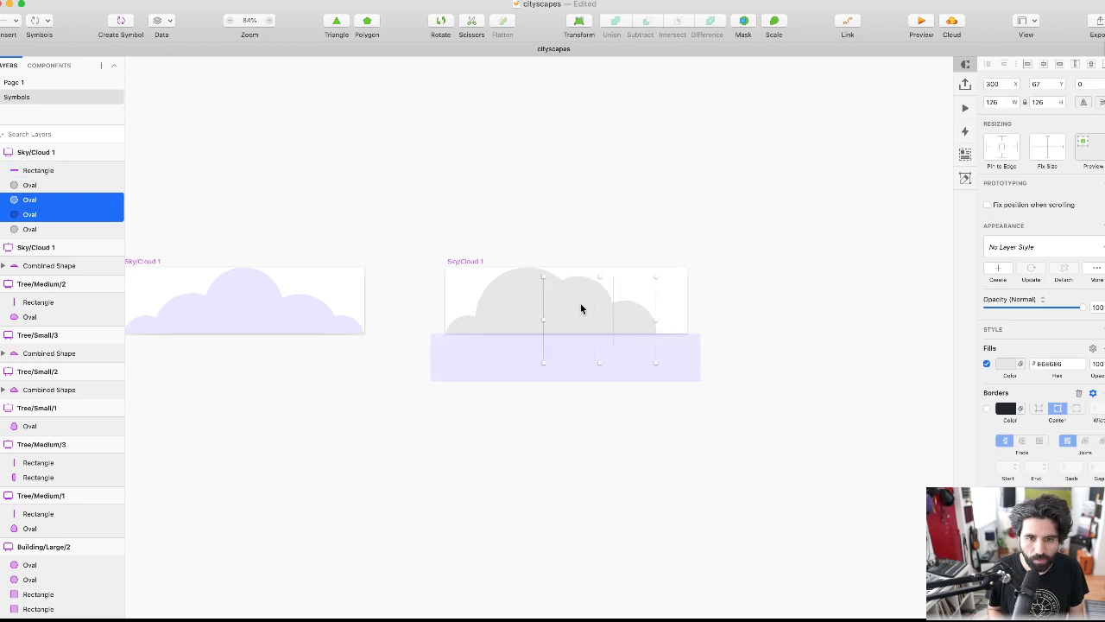
click(510, 303)
drag(730, 266, 416, 325)
key(shift+Right)
key(shift+Right)
key(shift+Right)
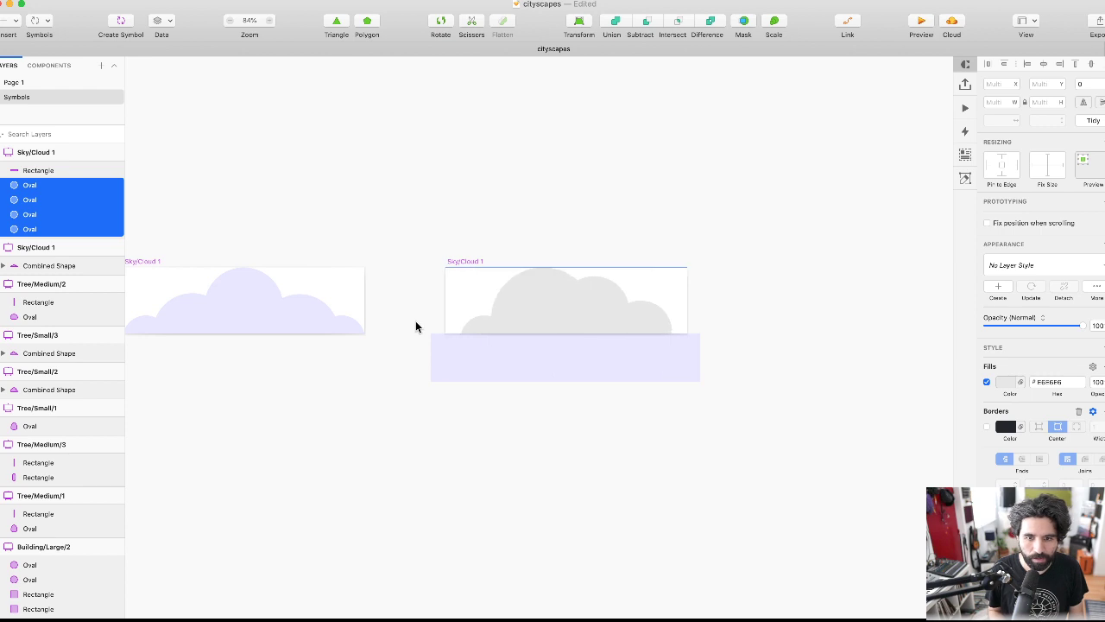
key(Escape)
click(485, 331)
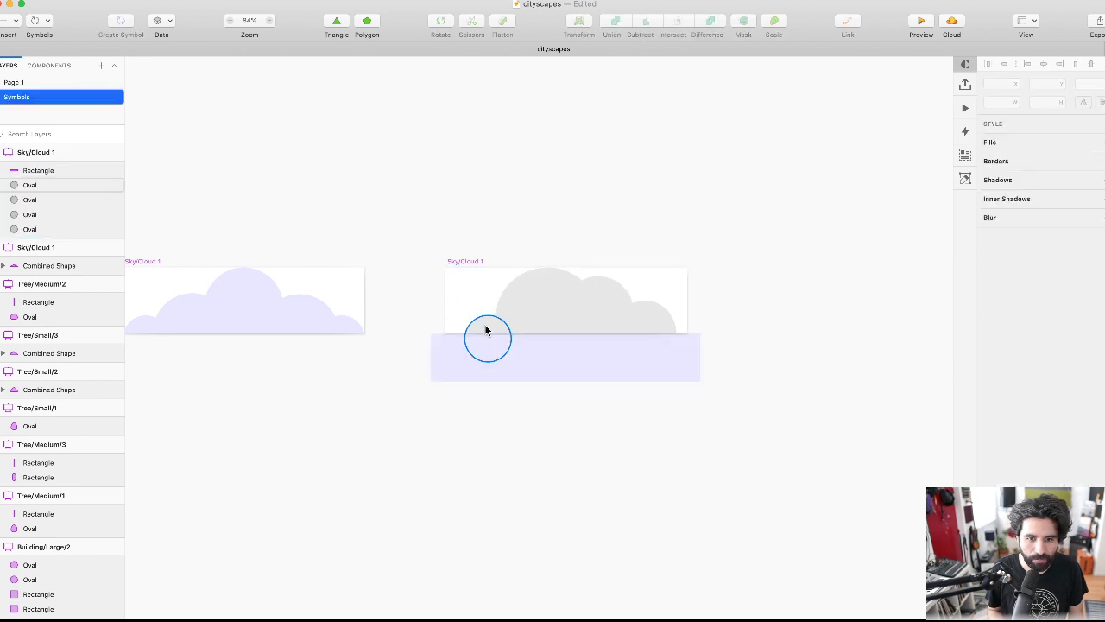
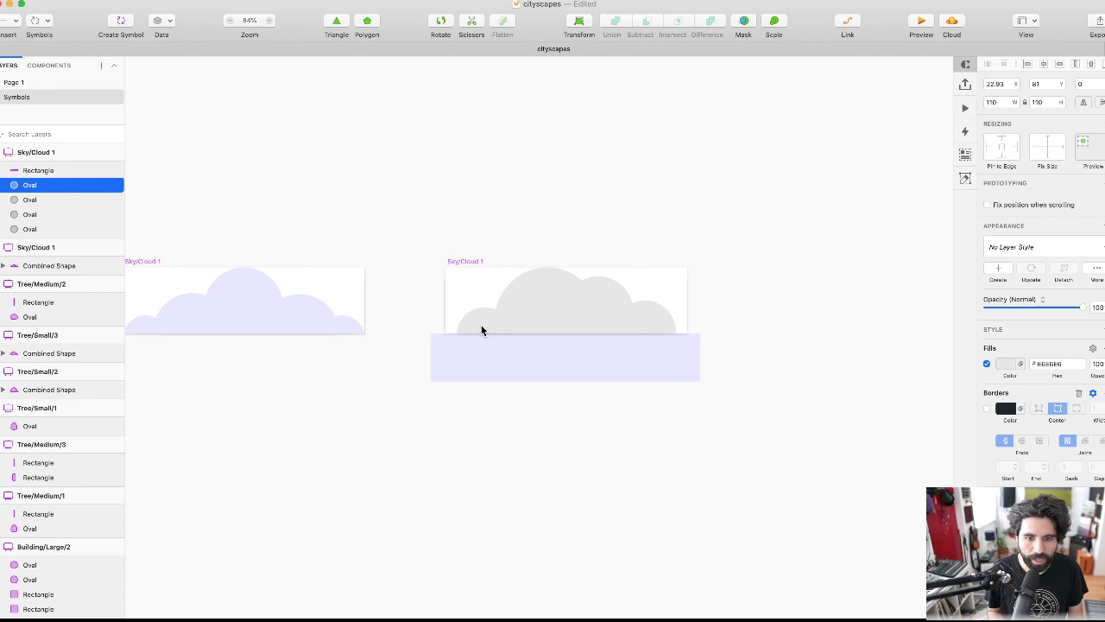
- Union the four circles into one shape and subtract the rectangle from it to give the cloud a flat base
click(515, 437)
drag(790, 187, 432, 319)
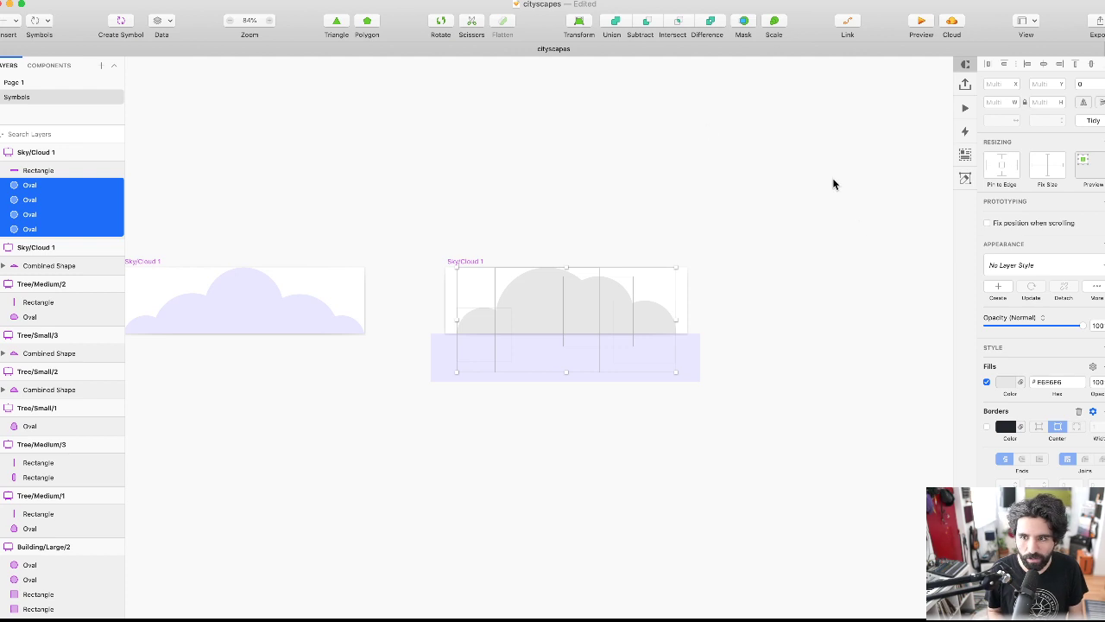
click(618, 21)
shift+click(445, 361)
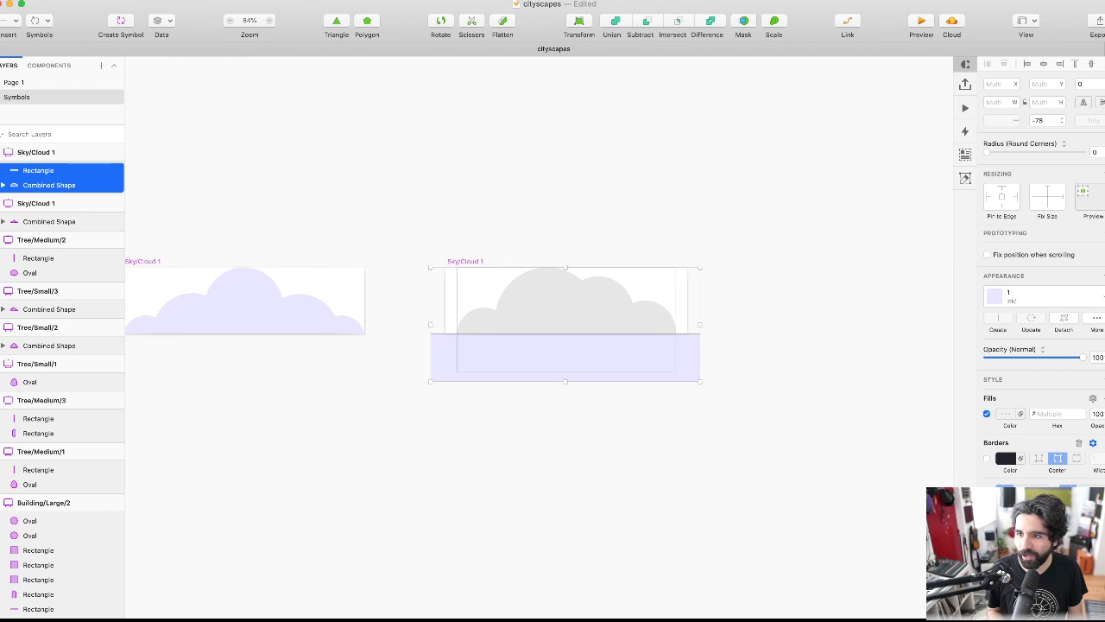
click(646, 21)
click(578, 226)
scroll(584, 259, down, 3)
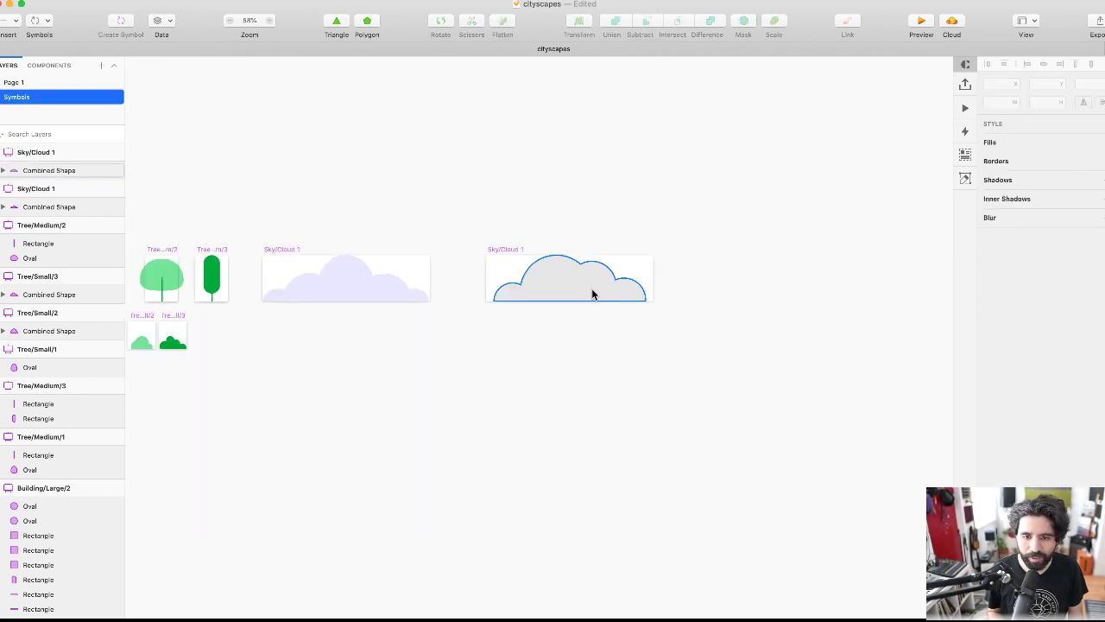
- Shrink the circle between the largest and far-right ones inside the combined shape to 126 × 126 at X 245.93, Y 26
click(591, 283)
scroll(591, 283, up, 3)
double_click(596, 281)
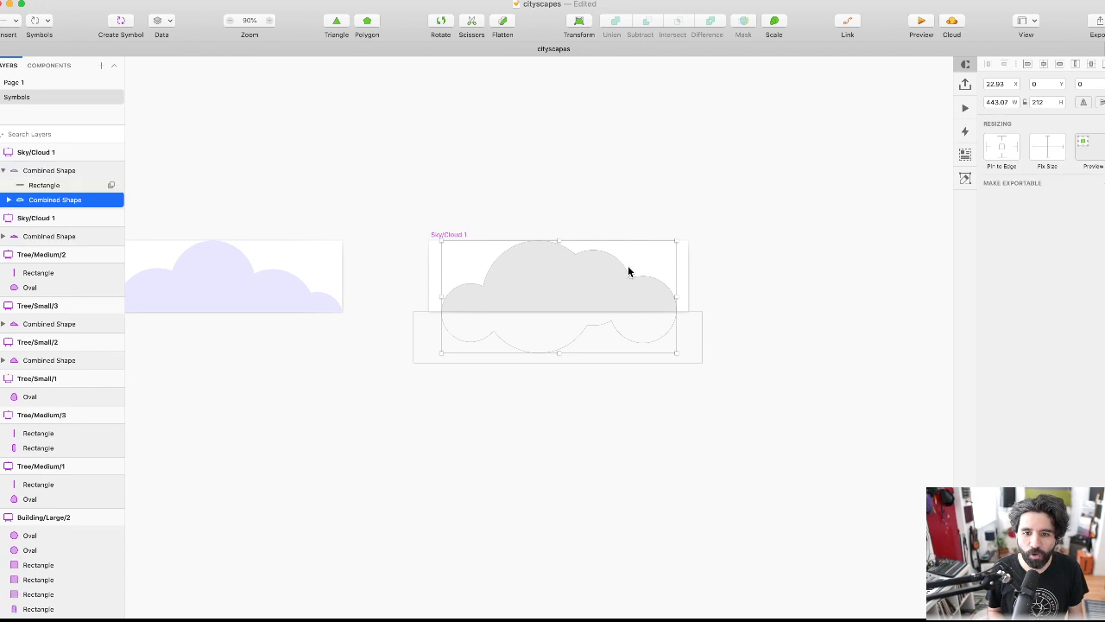
double_click(597, 270)
drag(629, 247, 627, 257)
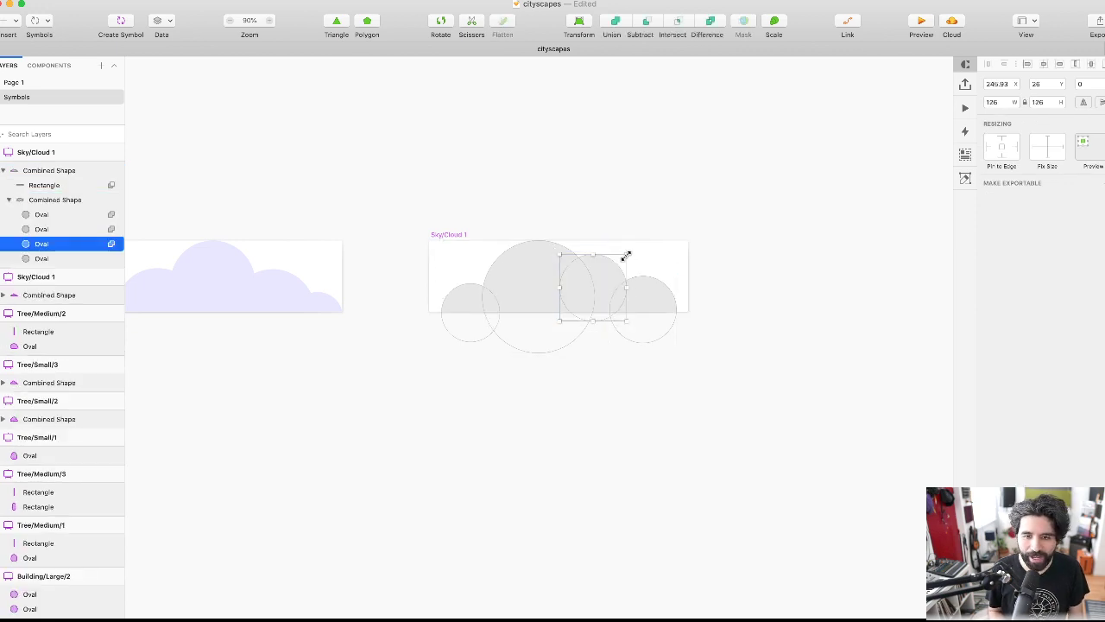
key(Escape)
- Nudge the circle between the largest and far-right ones inside the second cloud to X 261.93, Y 27
click(641, 296)
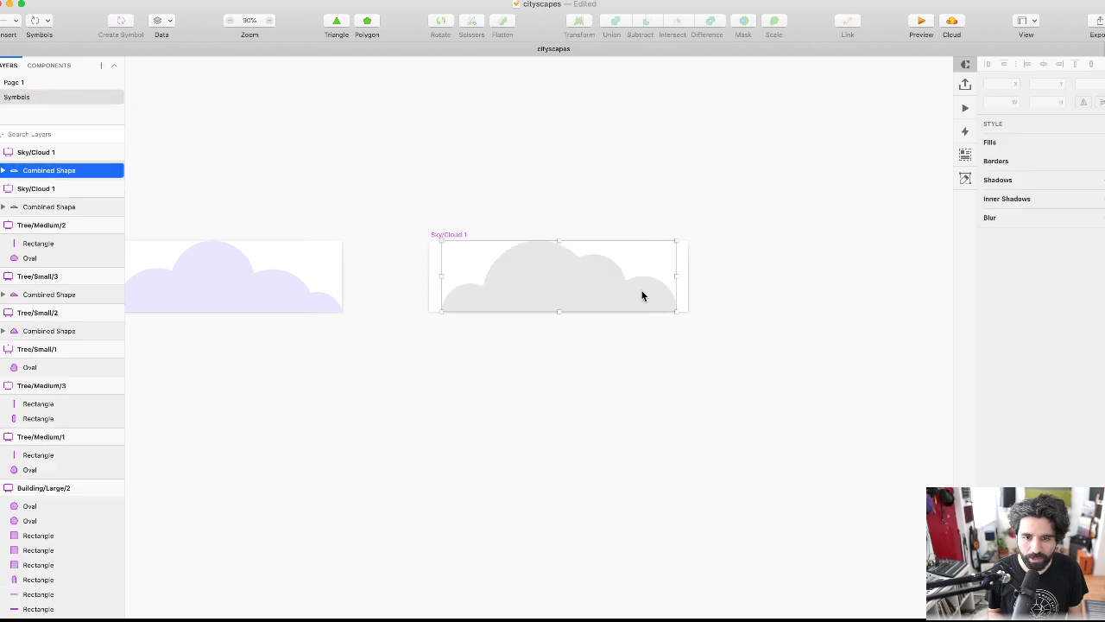
double_click(604, 269)
double_click(603, 270)
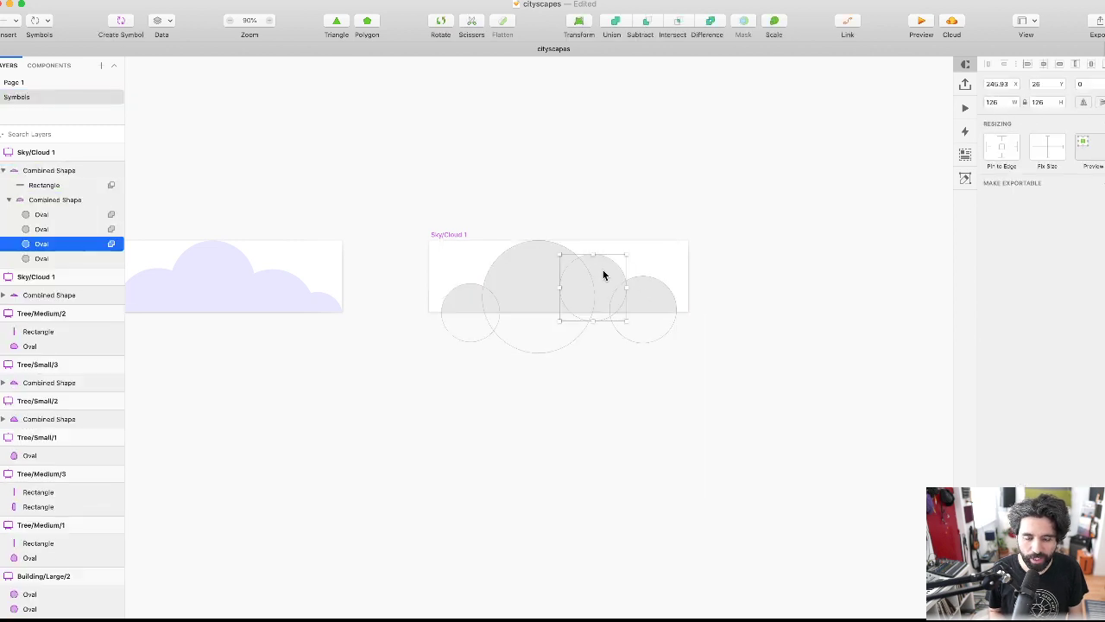
key(Right)
key(Right)
key(Right)
key(Right)
key(Right)
key(Right)
key(Right)
key(Right)
key(Down)
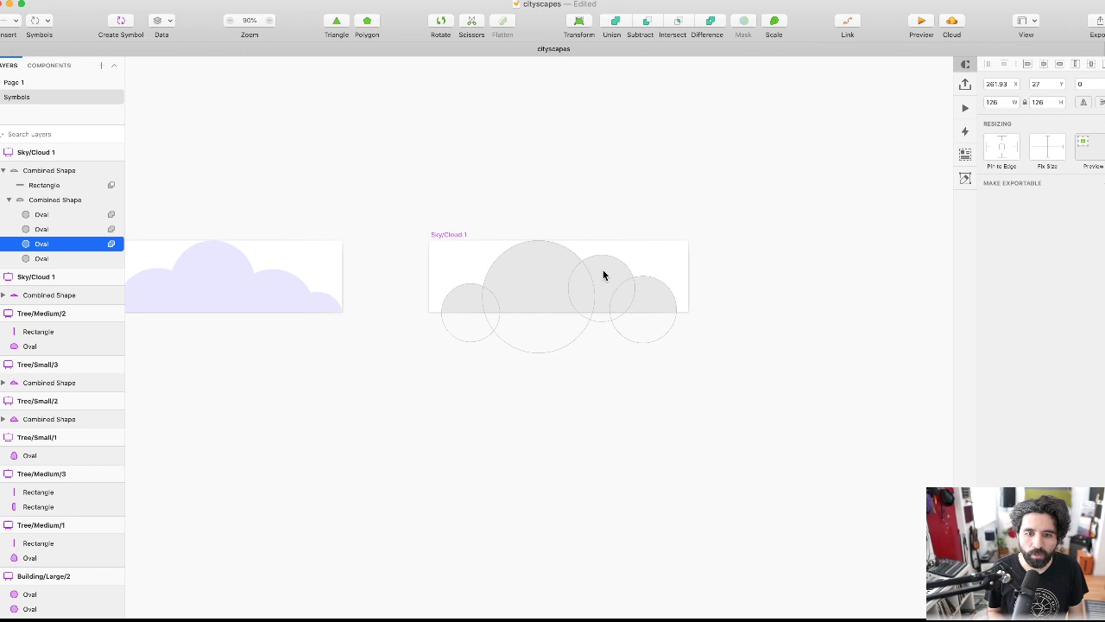
scroll(603, 275, down, 5)
click(682, 193)
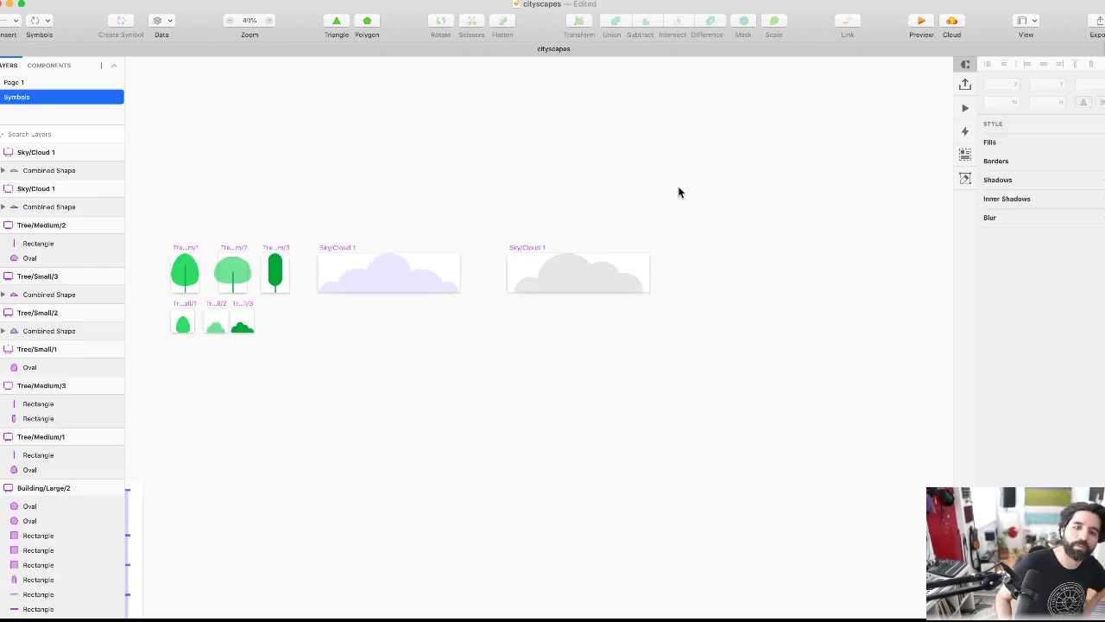
- Apply the Ink/1 layer style to the second cloud's combined shape
click(578, 281)
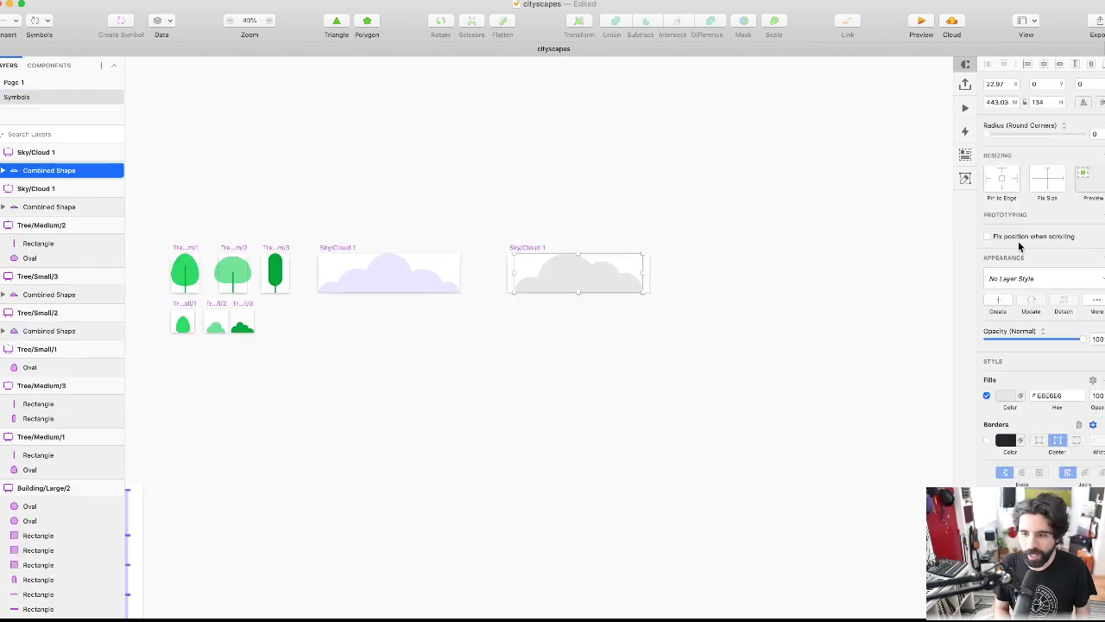
click(1079, 288)
mouse_move(1065, 315)
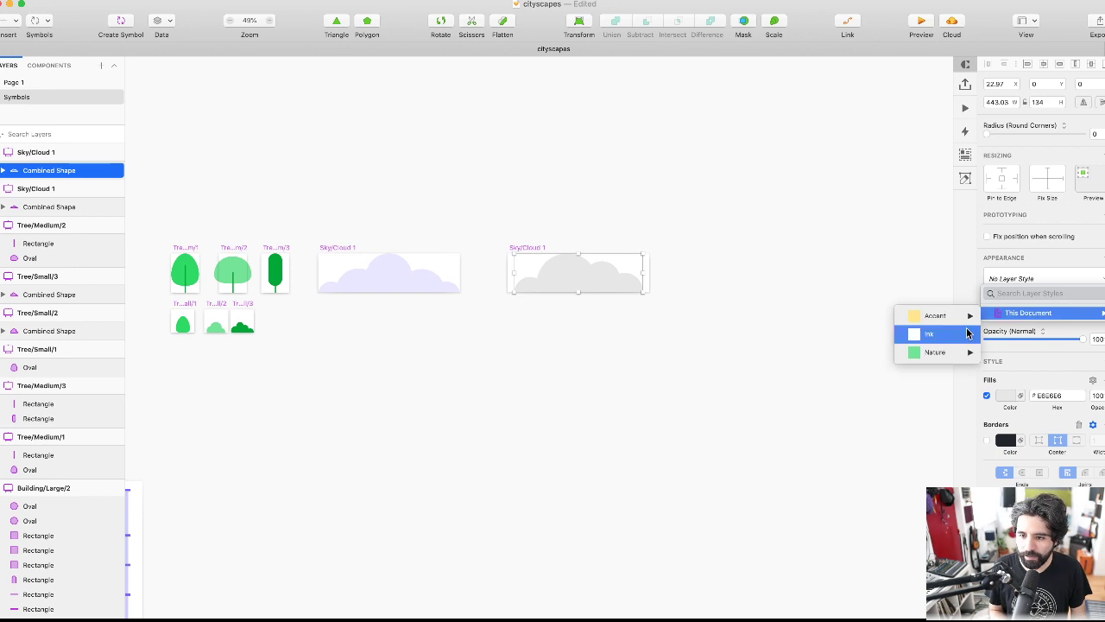
mouse_move(967, 334)
click(872, 354)
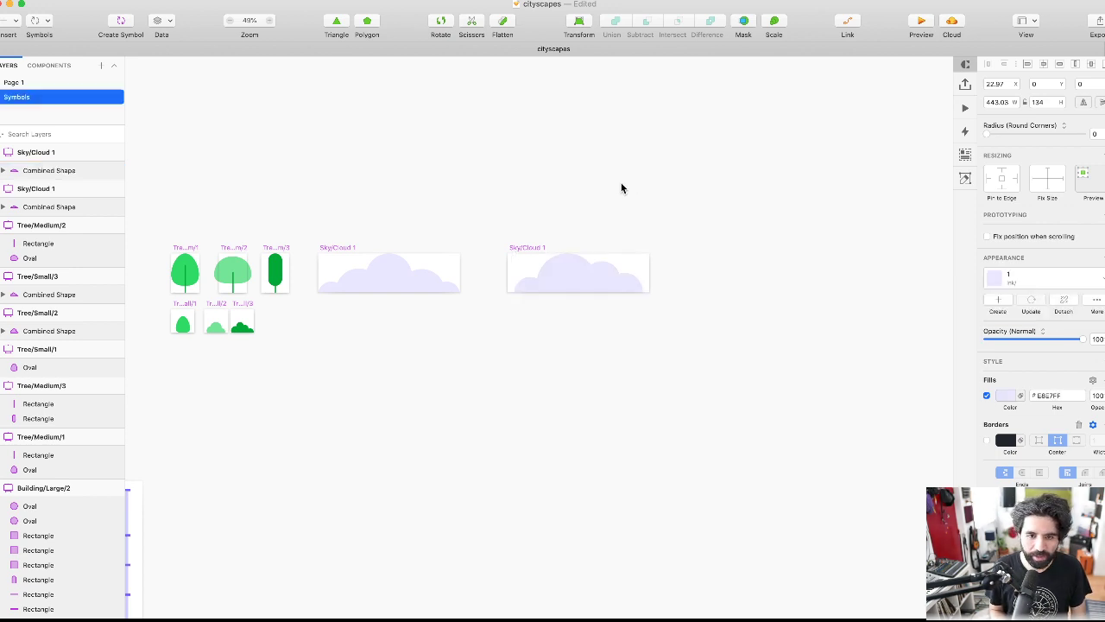
click(621, 188)
- Rename the copied cloud symbol master to Sky/Cloud 2
scroll(620, 187, left, 3)
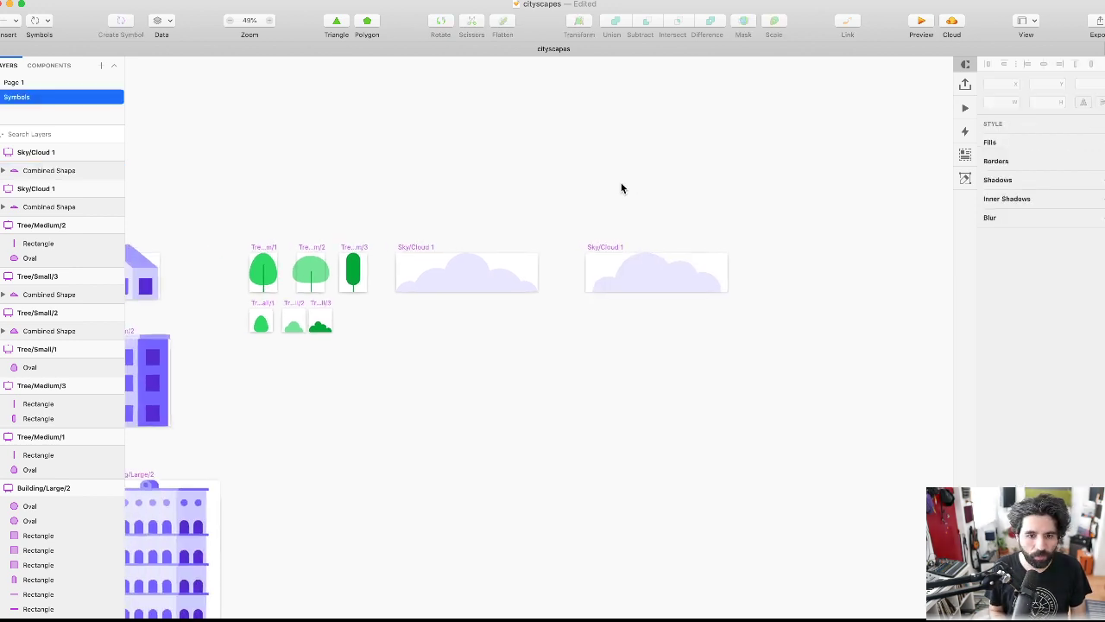
click(610, 249)
key(super+r)
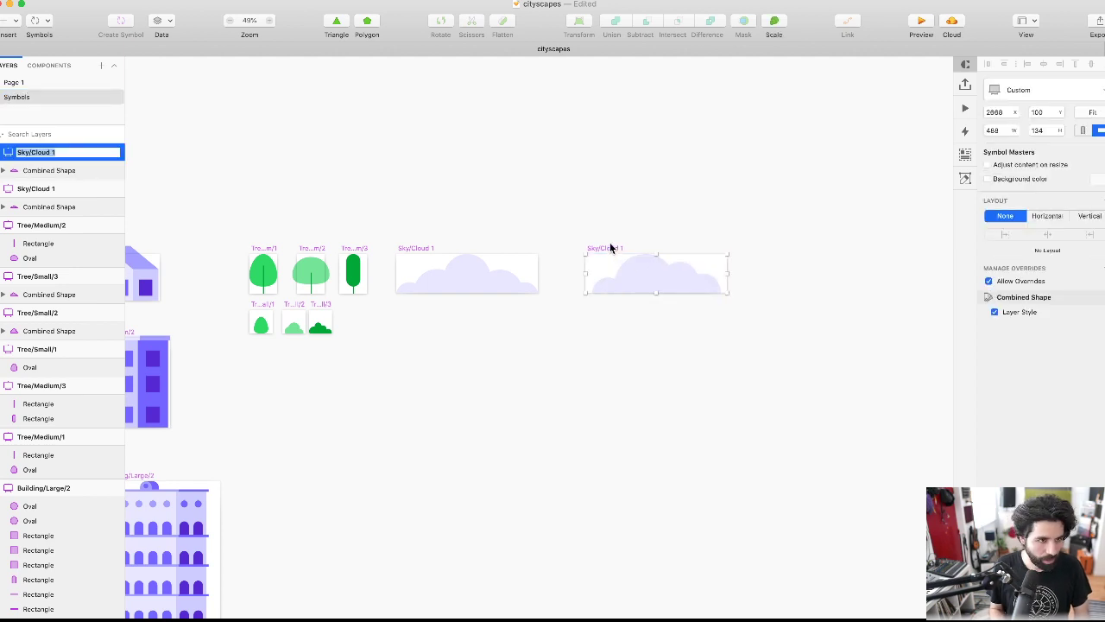
key(Return)
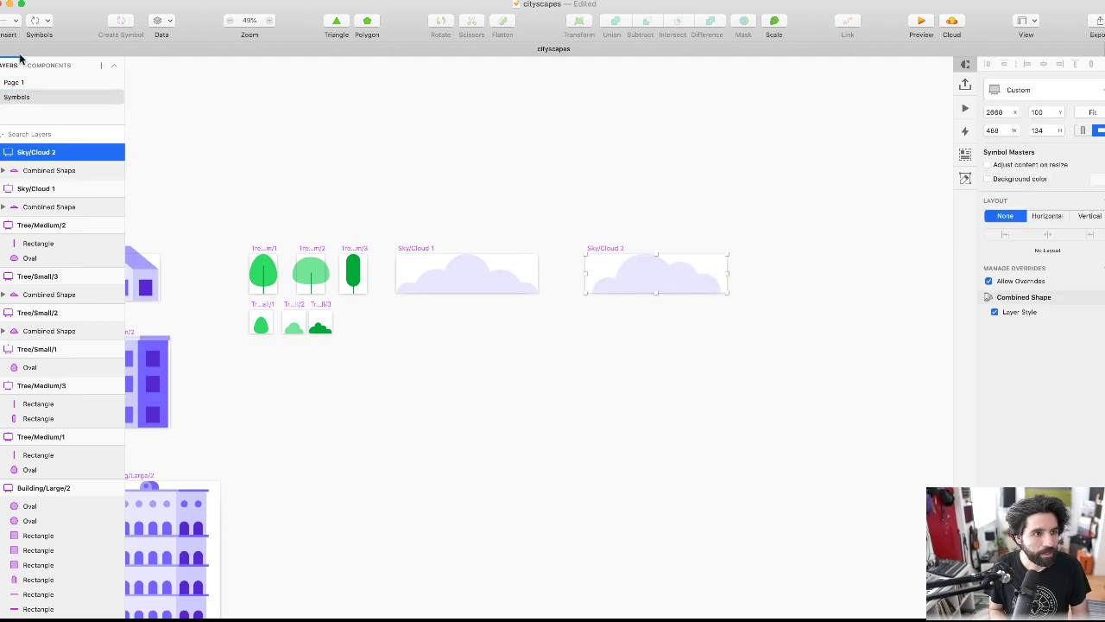
- On Page 1, place a copy of the cloud at X 1322, Y 540 and send it behind the buildings
click(12, 82)
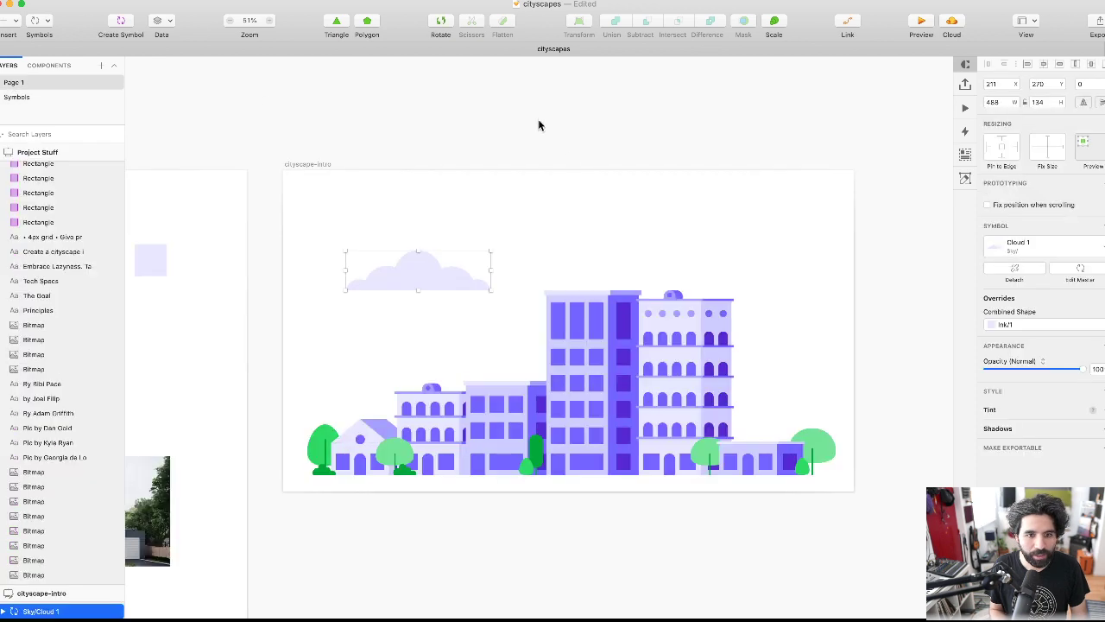
drag(402, 283, 729, 361)
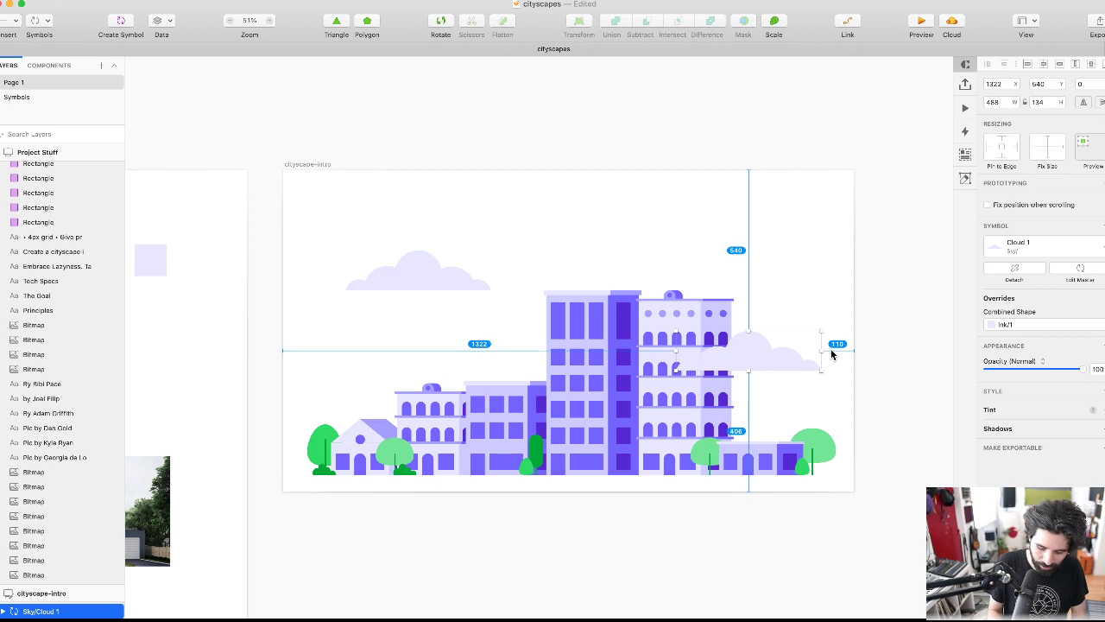
click(797, 365)
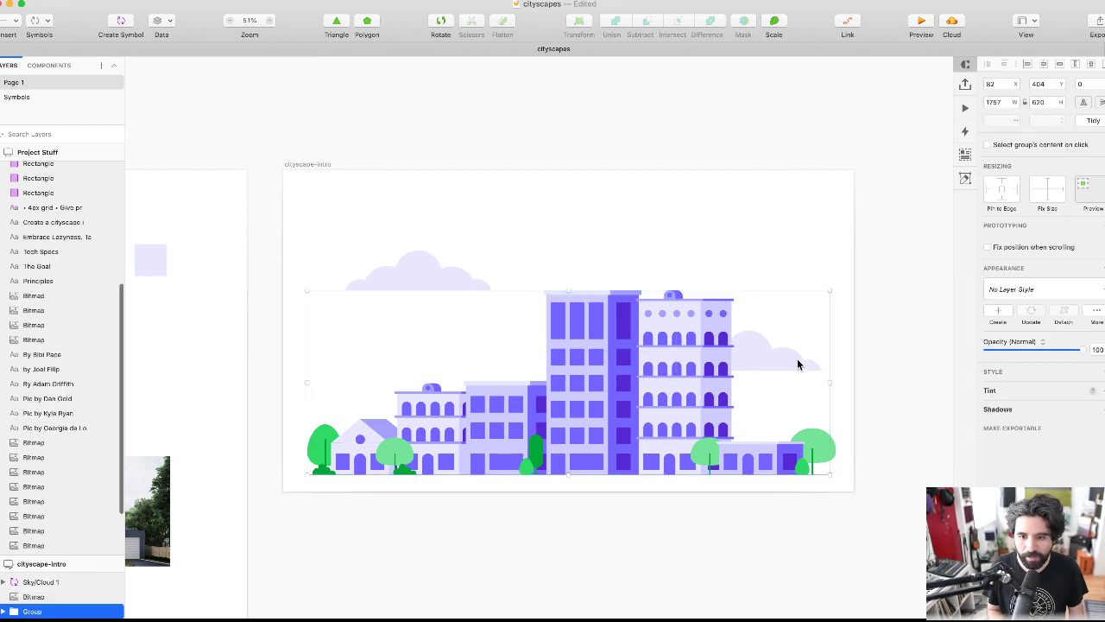
click(898, 314)
- Move the original cloud to X 68, Y 503 and place a copy of it over the buildings at X 614, Y 702
drag(401, 270, 359, 333)
drag(468, 268, 556, 409)
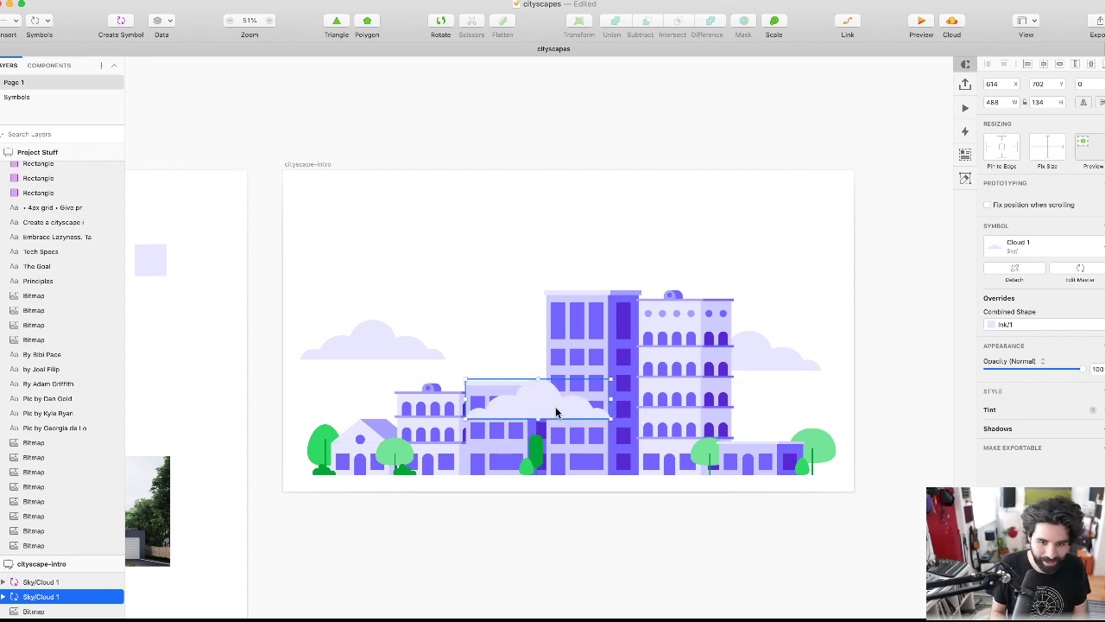
- Ungroup the buildings and trees, then send the middle cloud backward until it sits behind the tall building
click(575, 363)
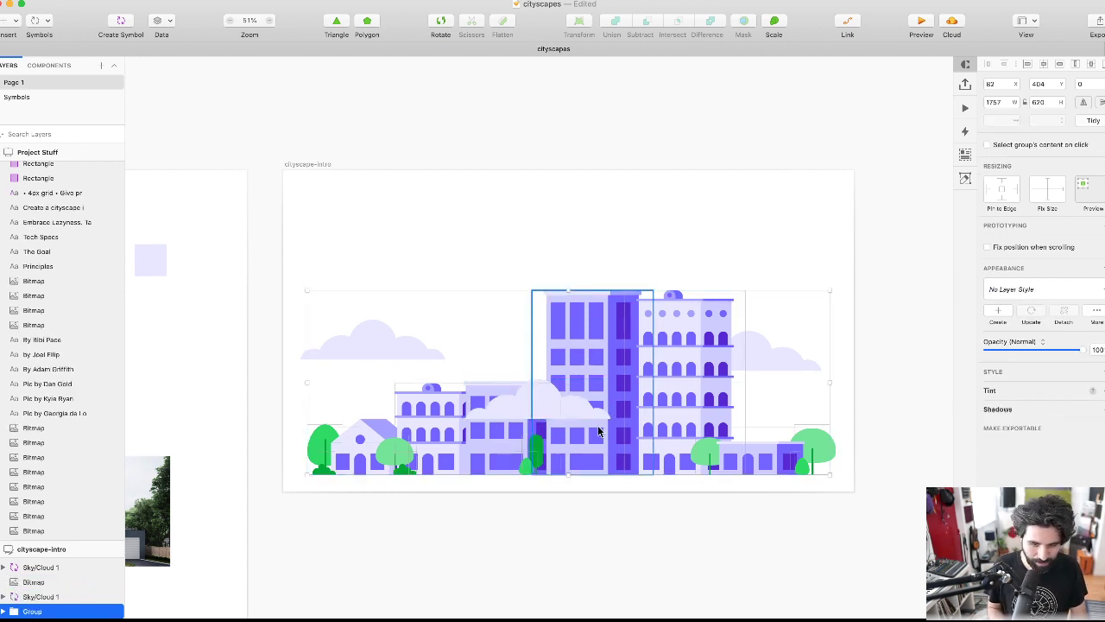
click(590, 498)
click(535, 415)
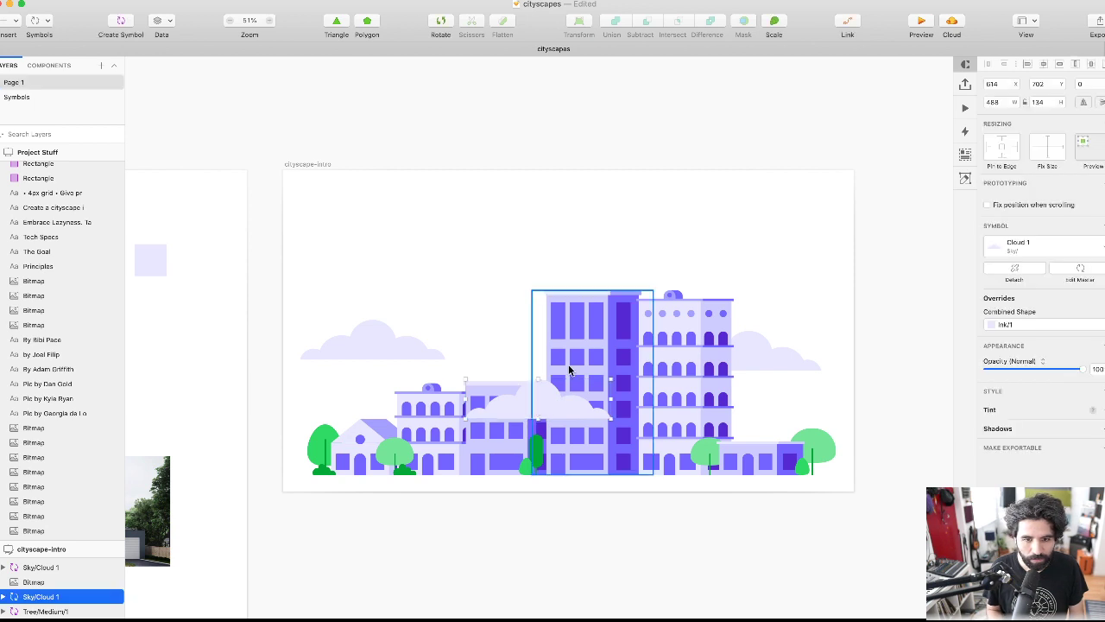
key(alt+super+Down)
key(alt+super+Down)
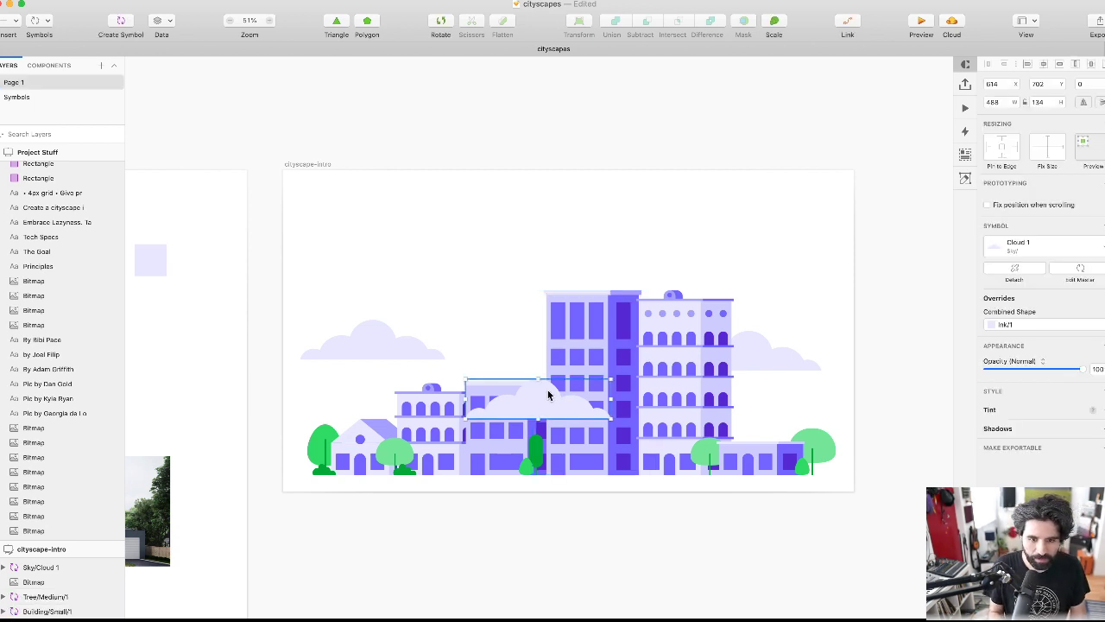
key(alt+super+Down)
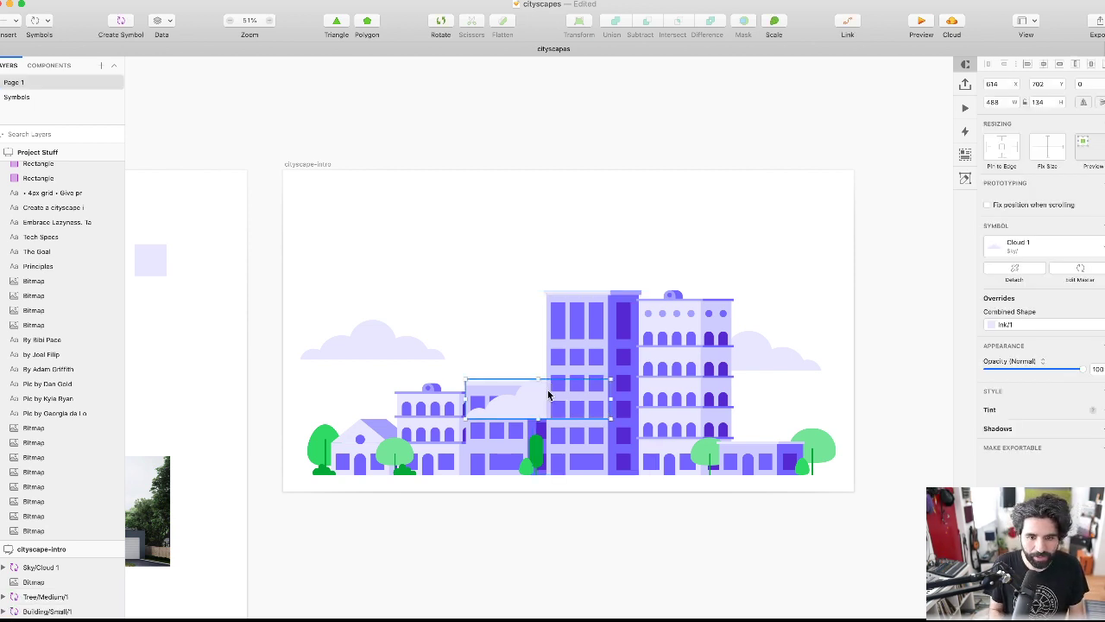
- Nudge the middle cloud up and to the right to X 662, Y 614
key(shift+Up)
key(shift+Up)
key(shift+Up)
key(shift+Up)
key(shift+Up)
key(shift+Up)
key(shift+Up)
key(shift+Up)
key(shift+Up)
key(shift+Up)
key(shift+Up)
key(shift+Right)
key(shift+Right)
key(shift+Right)
key(shift+Right)
key(shift+Right)
key(shift+Right)
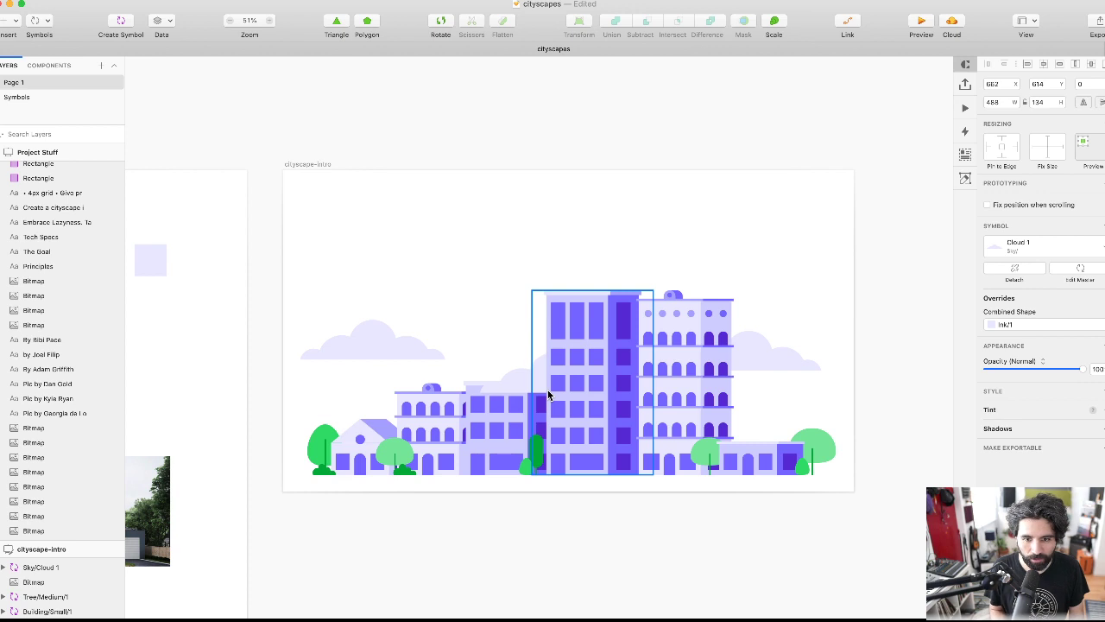
- Swap the left cloud's symbol for Cloud 2
click(376, 328)
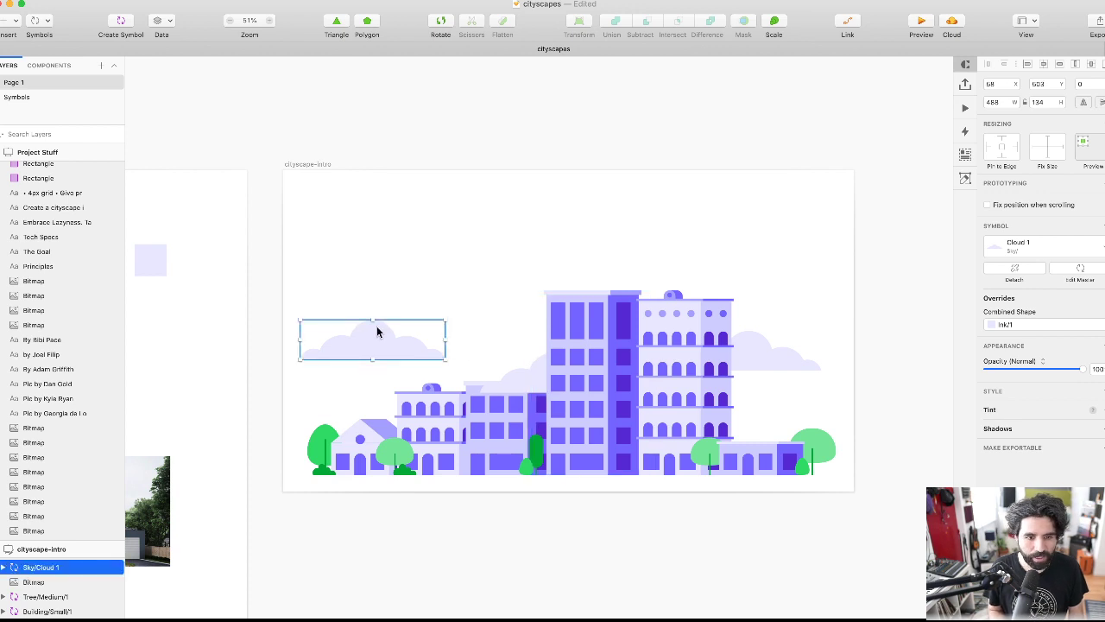
click(1037, 255)
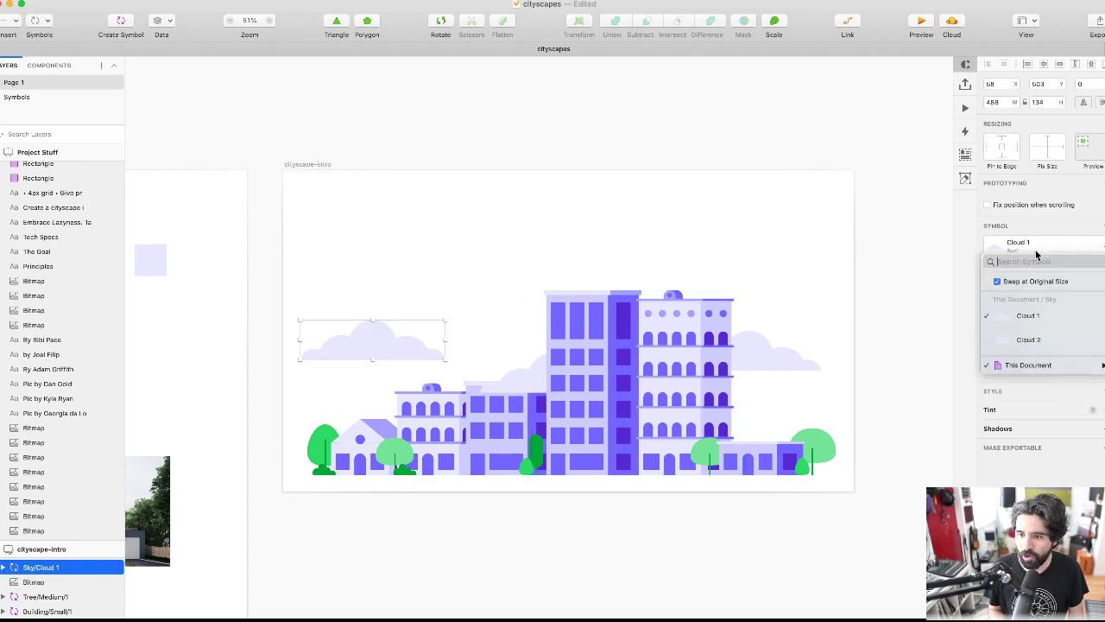
click(1039, 337)
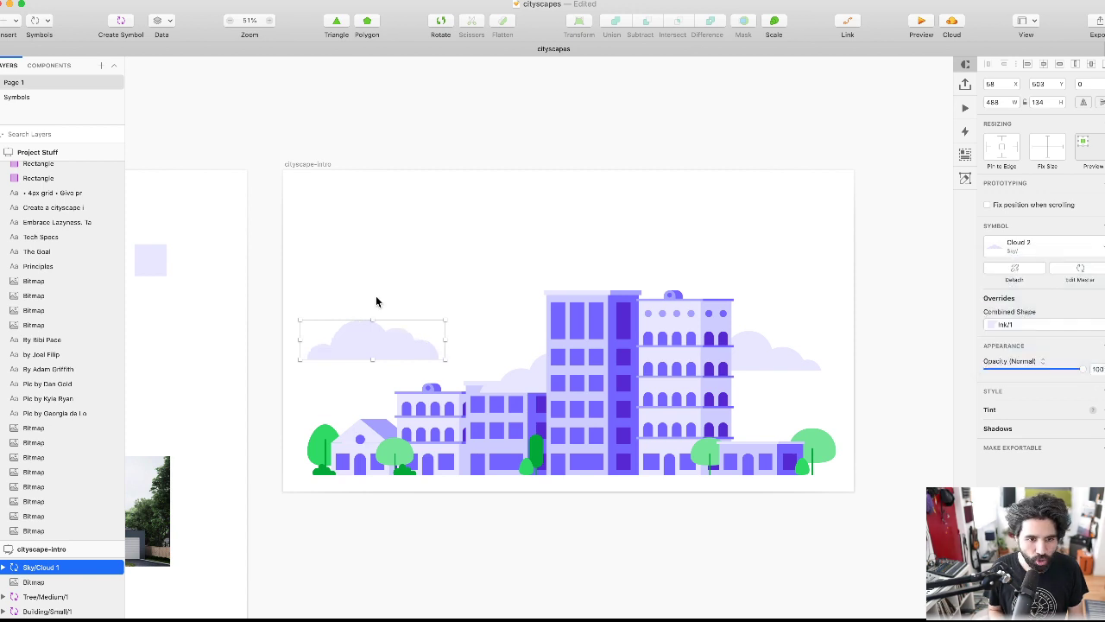
click(524, 379)
click(389, 234)
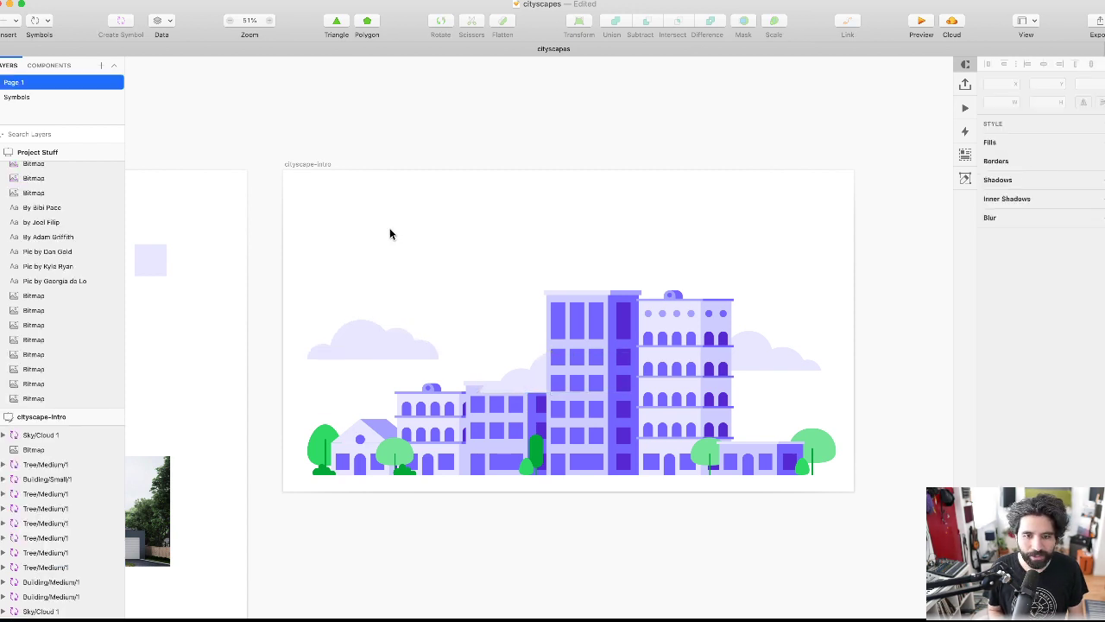
- Swap the symbol of the middle cloud behind the tall building for Cloud 2
click(495, 372)
click(1051, 255)
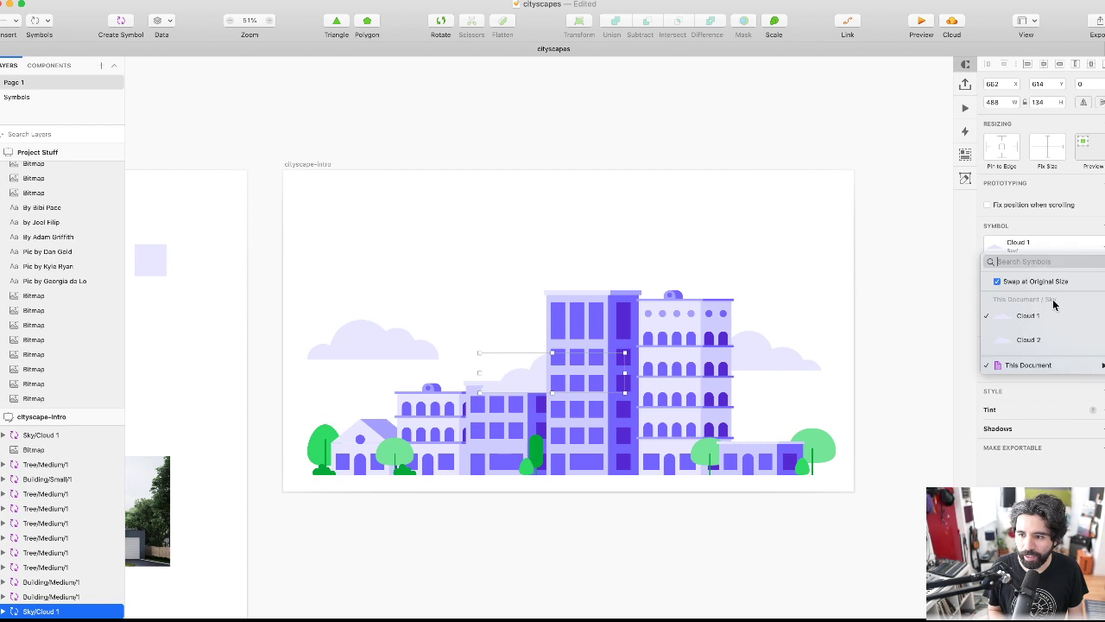
click(1045, 339)
- Switch the left cloud's symbol back to Cloud 1
click(398, 343)
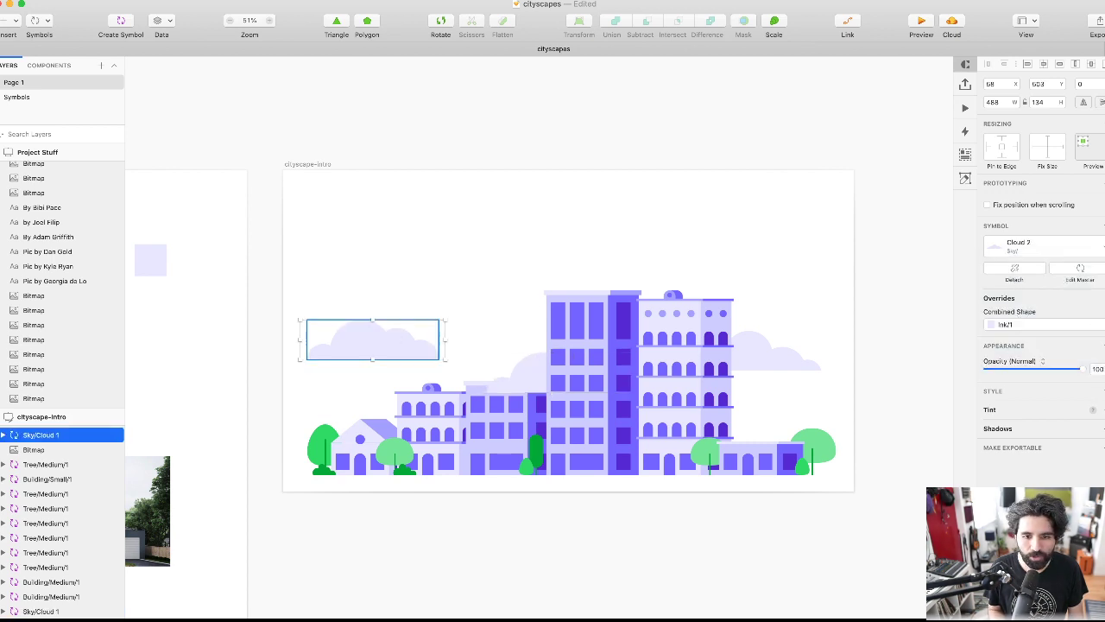
click(1052, 248)
click(1045, 316)
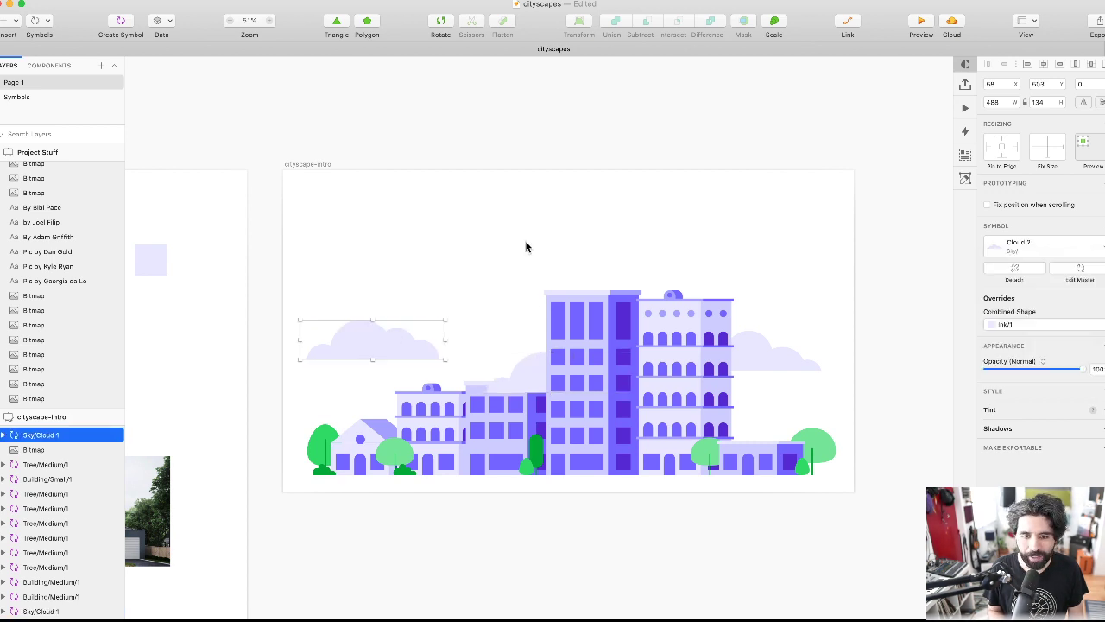
click(494, 211)
scroll(494, 211, left, 3)
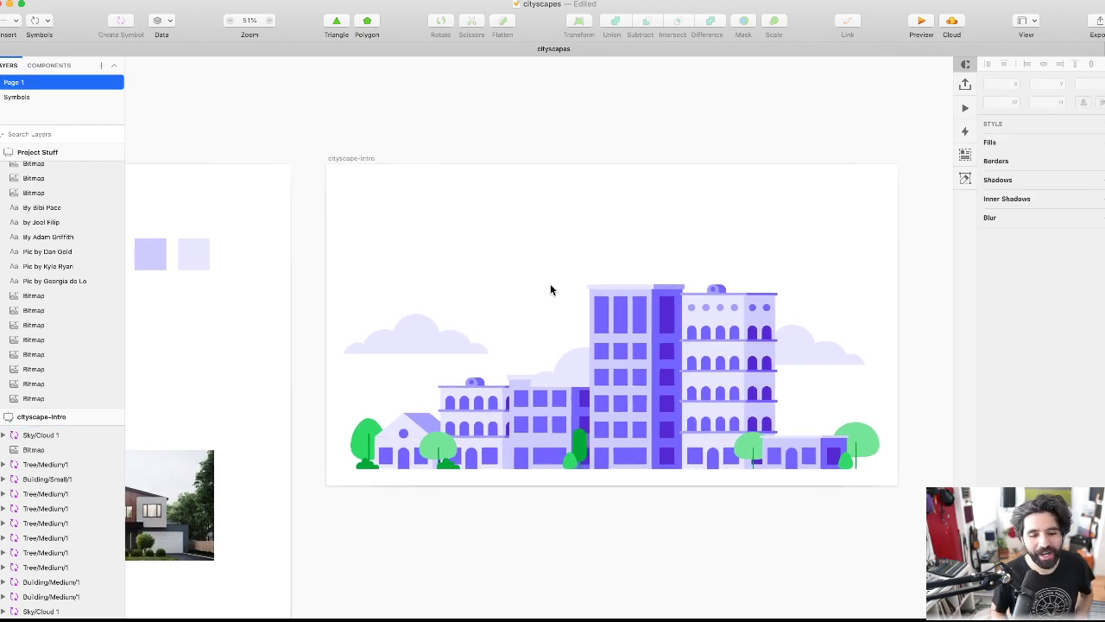
- Nudge the middle cloud down and to the right to X 686, Y 694, over the medium building beside the tall one
click(563, 378)
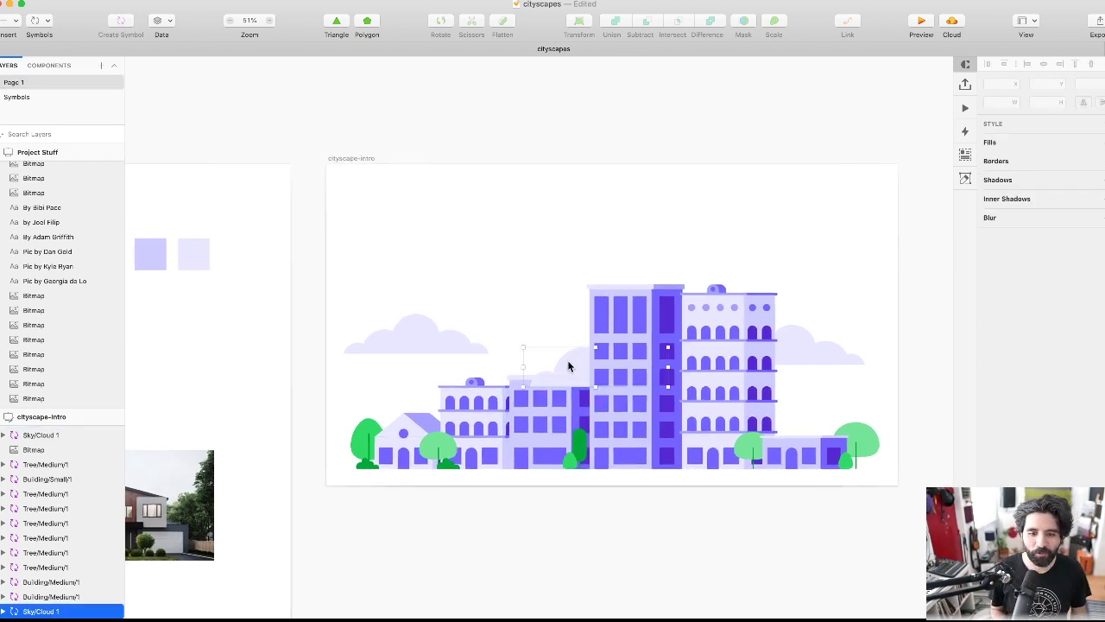
key(shift+Down)
key(shift+Down)
key(shift+Down)
key(shift+Down)
key(shift+Down)
key(shift+Down)
key(shift+Down)
key(shift+Right)
key(shift+Right)
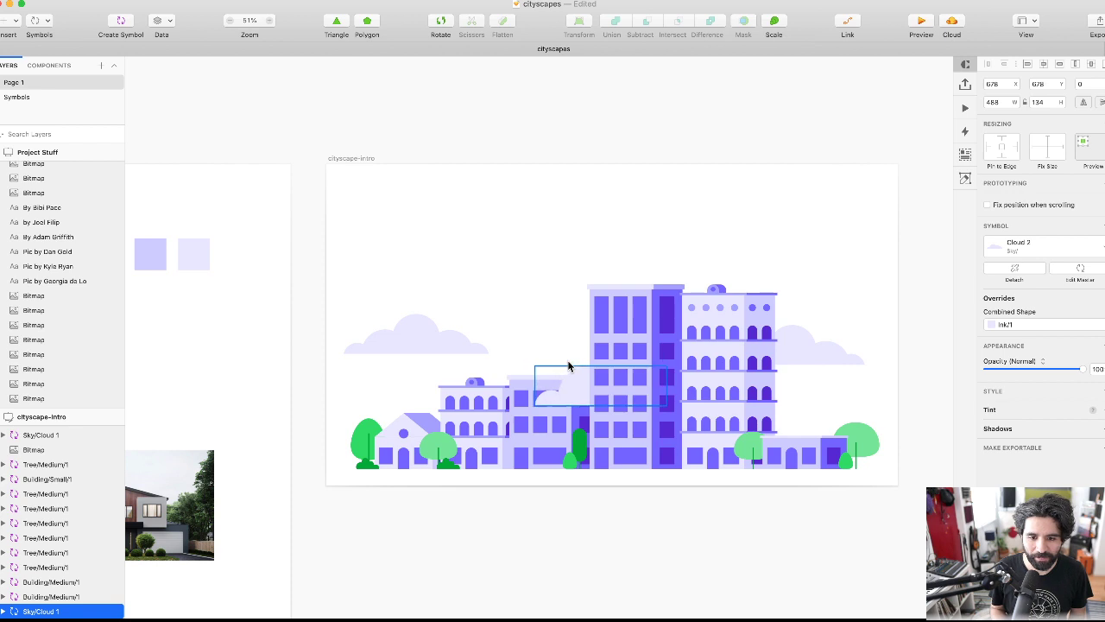
scroll(568, 367, down, 3)
click(619, 486)
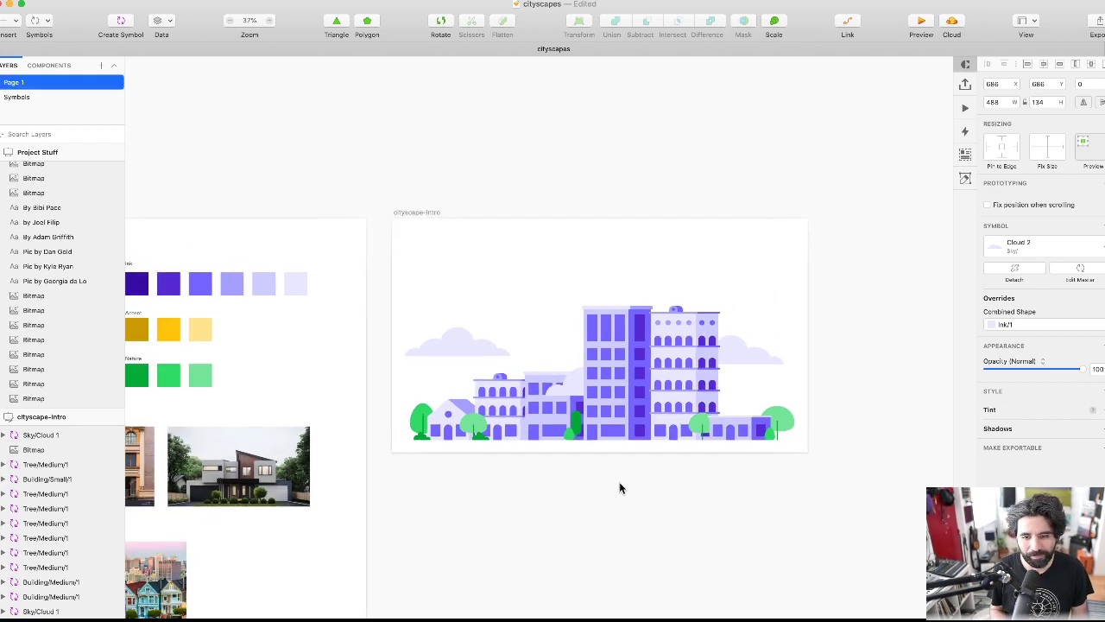
click(571, 394)
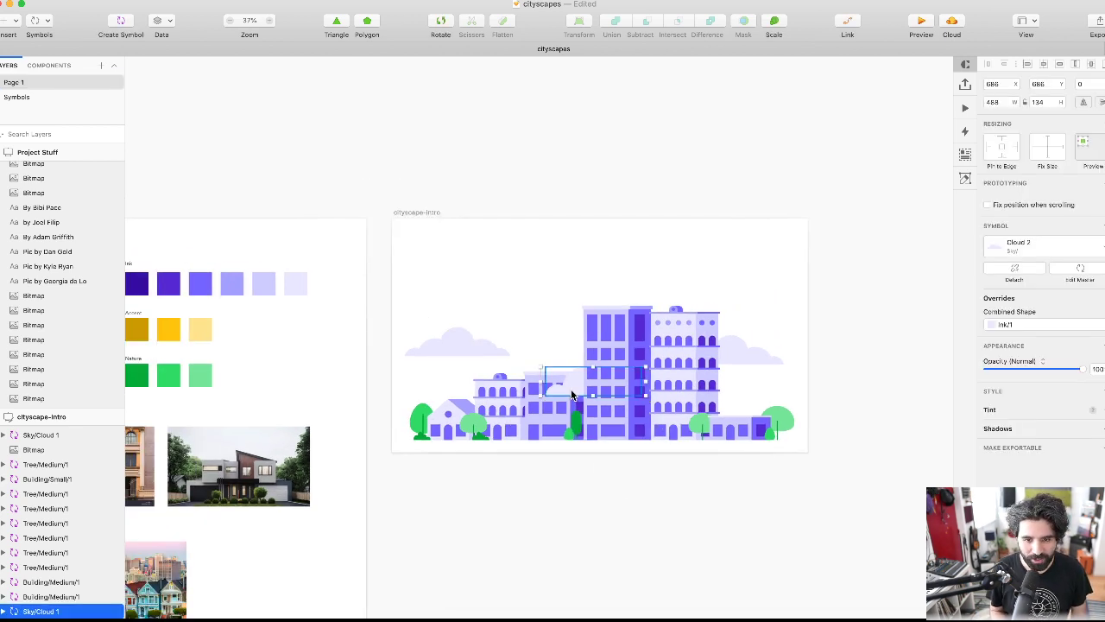
scroll(570, 394, up, 5)
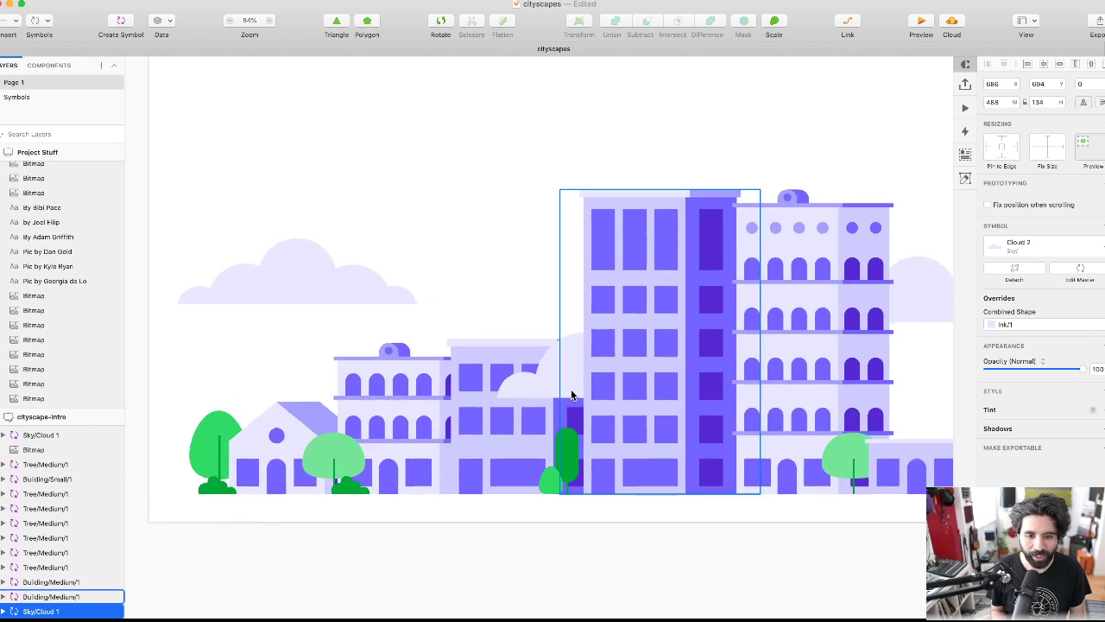
scroll(571, 394, down, 2)
click(794, 237)
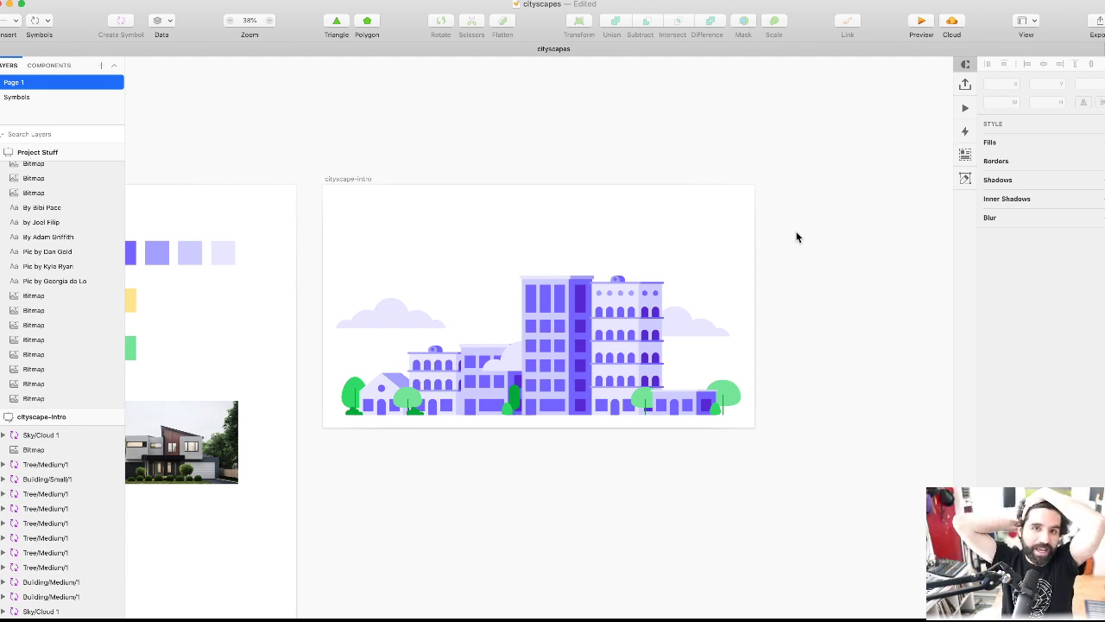
- Draw a circle about 326 px in diameter above the buildings near the right cloud and fill it with light yellow
key(o)
drag(665, 268, 703, 233)
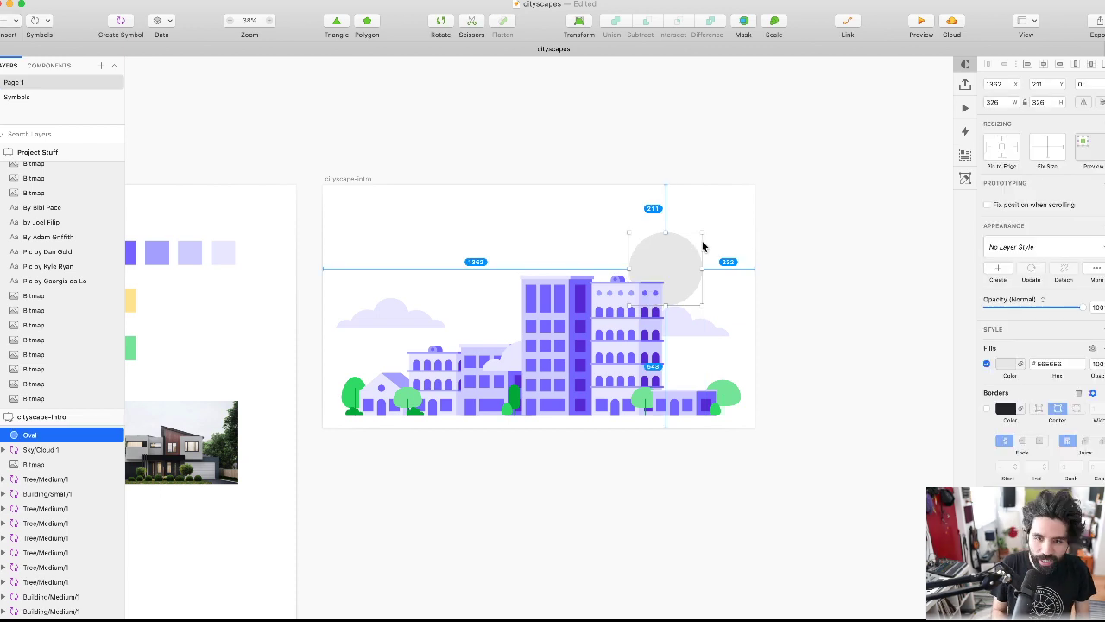
click(1004, 364)
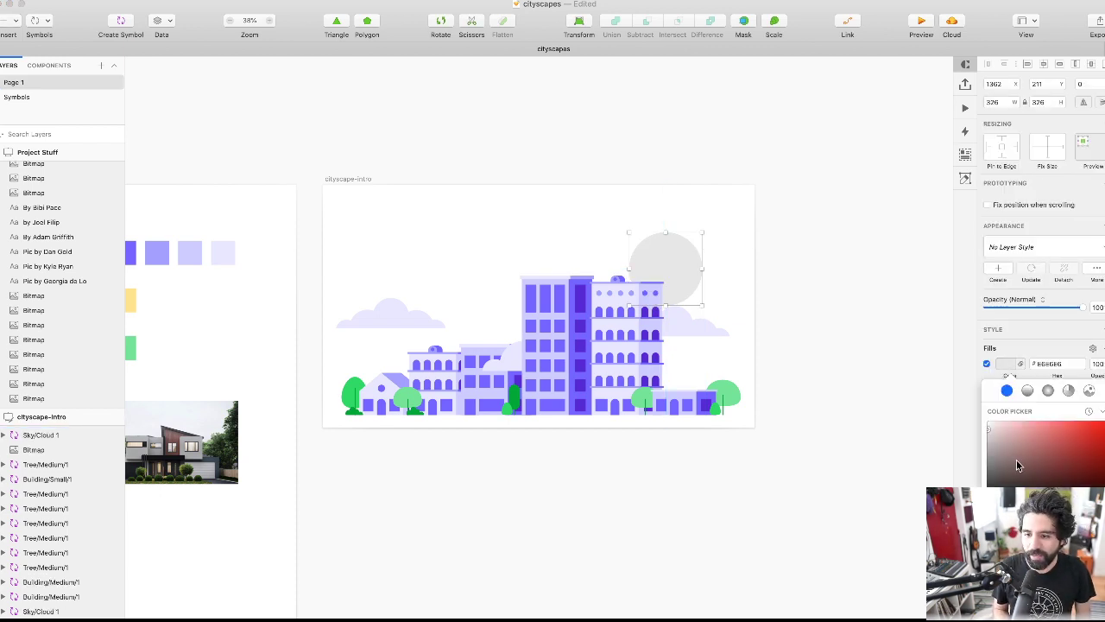
drag(1017, 521, 1010, 521)
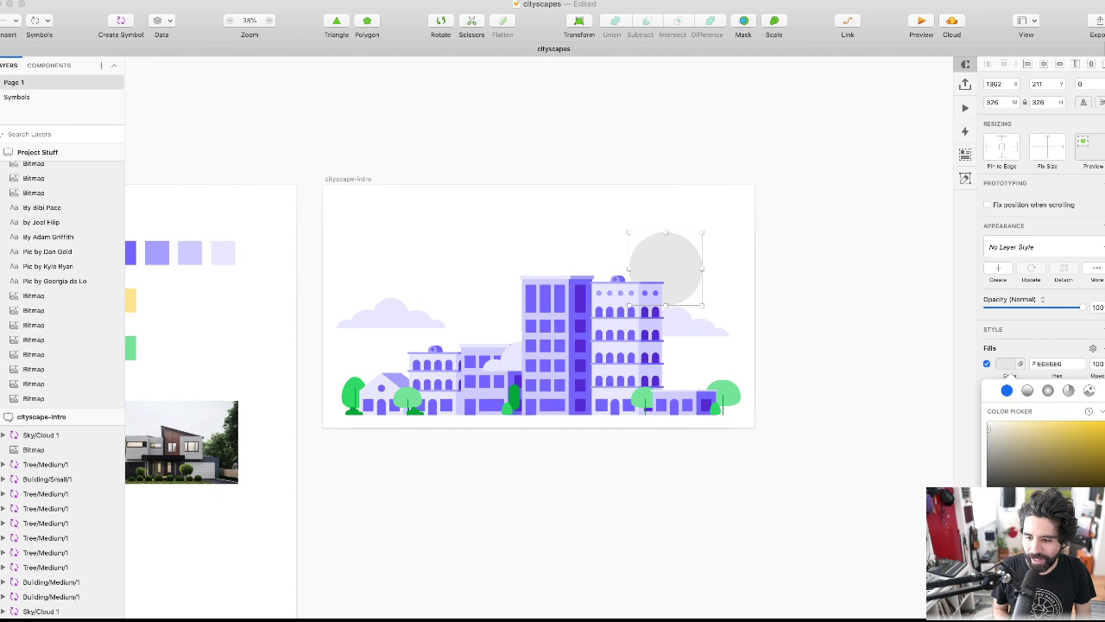
drag(1052, 462, 1049, 409)
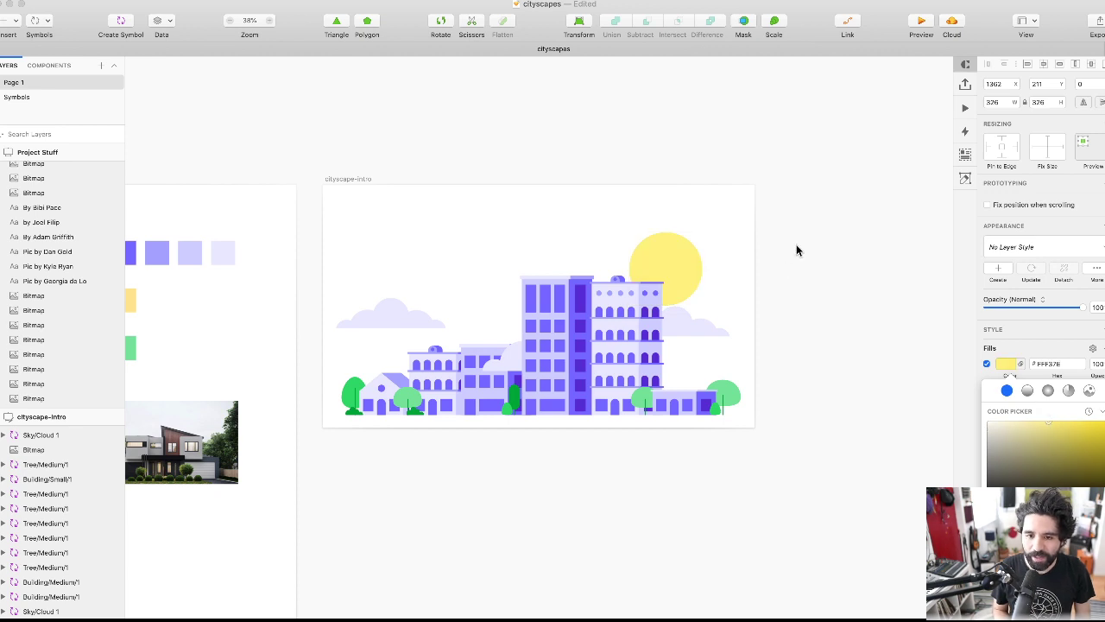
- Send the yellow circle behind everything else and move it to X 1320, Y 169
click(676, 269)
click(862, 246)
drag(683, 260, 660, 248)
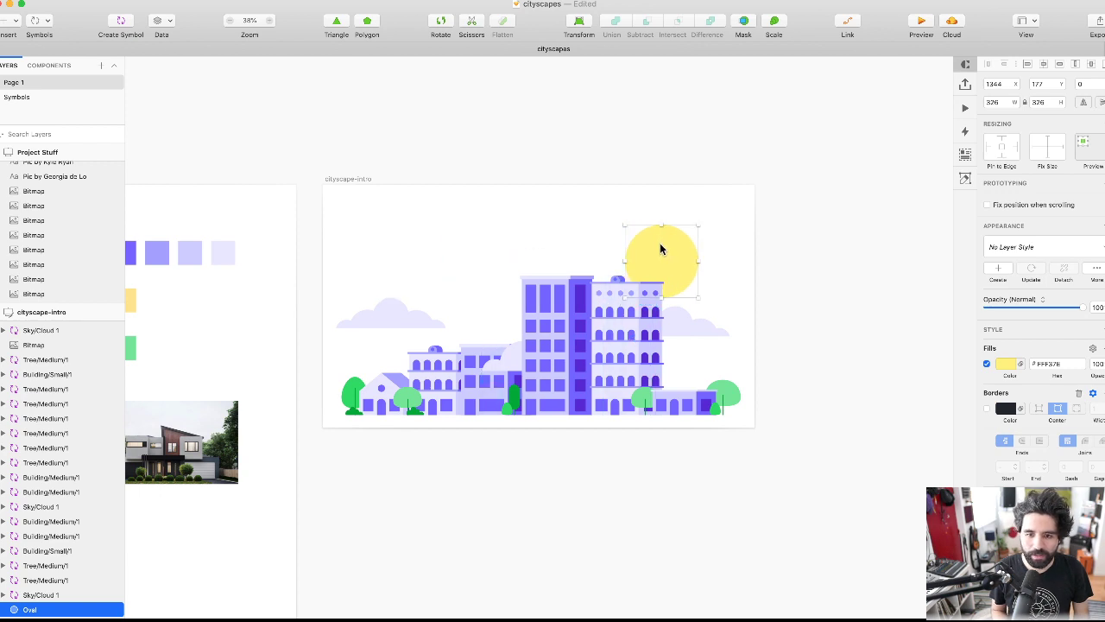
scroll(660, 248, up, 3)
key(Left)
key(Left)
key(Left)
key(Left)
key(Left)
key(Left)
key(Left)
key(Left)
key(Up)
key(Up)
key(Up)
key(Up)
key(Up)
key(Up)
key(Up)
key(Up)
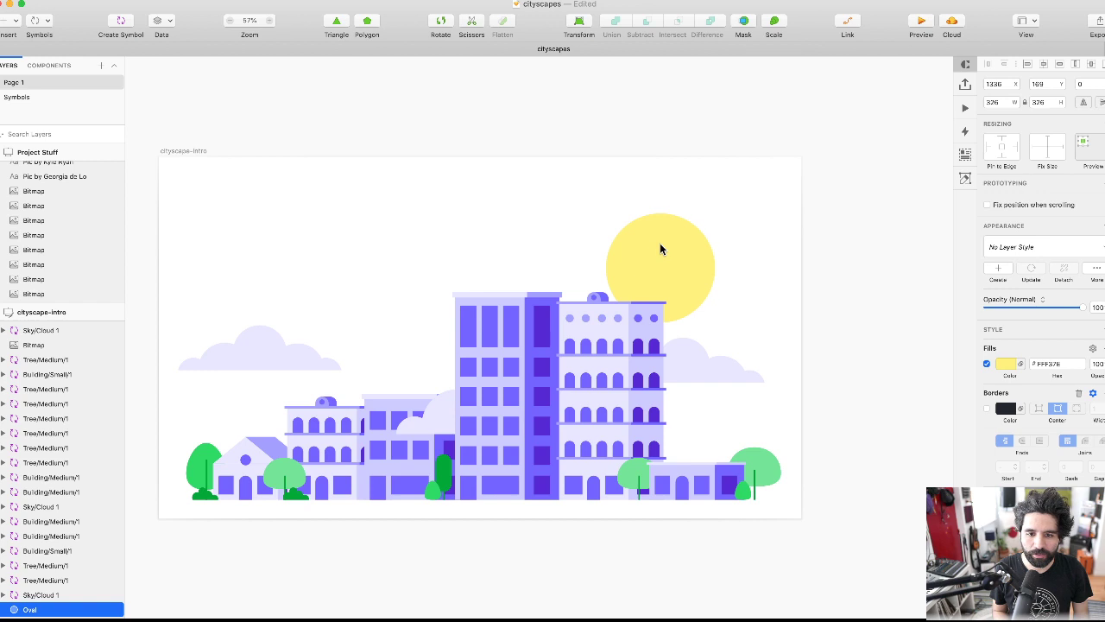
key(Left)
key(Left)
key(Left)
key(Left)
key(Left)
key(Left)
key(Left)
key(Left)
key(Left)
key(Left)
key(Left)
key(Left)
key(Left)
key(Left)
key(Left)
key(Left)
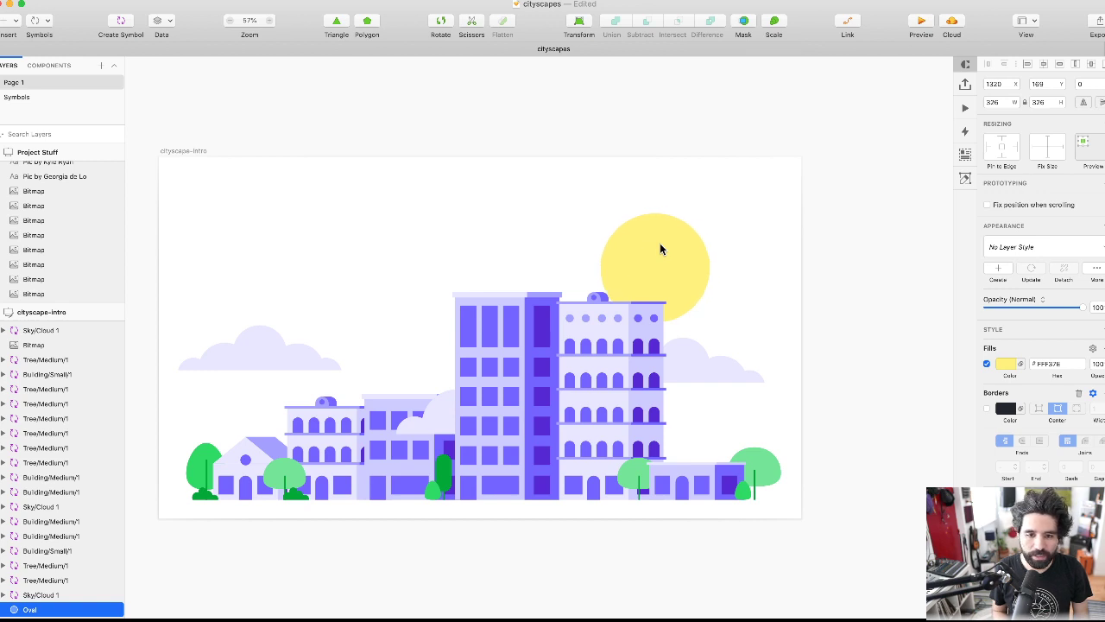
- Draw a triangle about 639 by 454 px over the small buildings on the cityscape-intro artboard and apply the Ink/2 layer style
scroll(660, 248, down, 3)
click(401, 191)
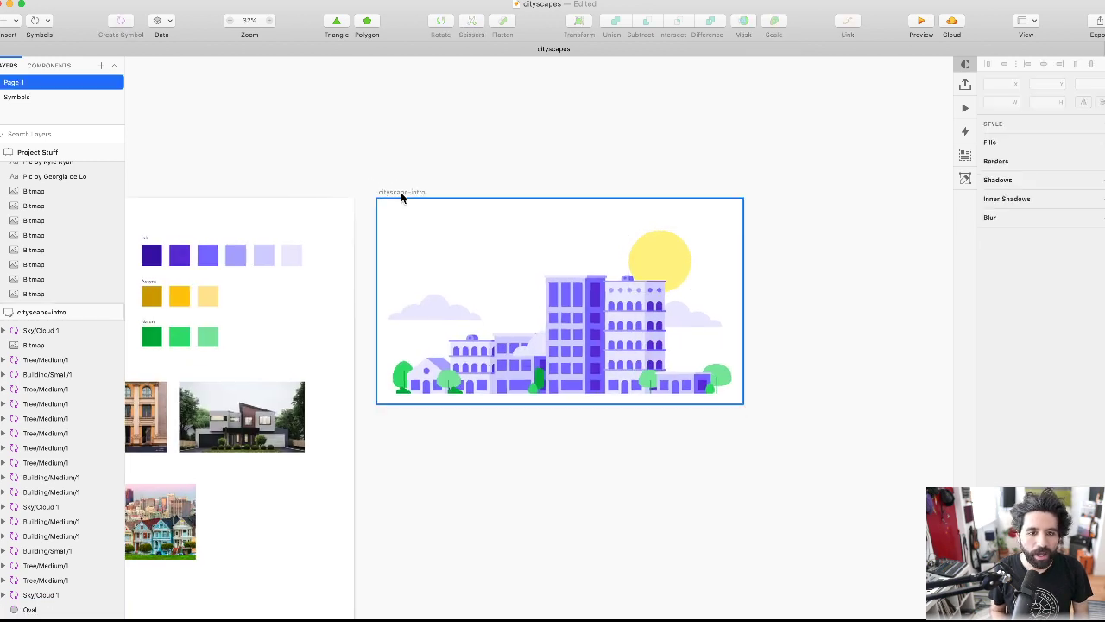
scroll(567, 243, up, 2)
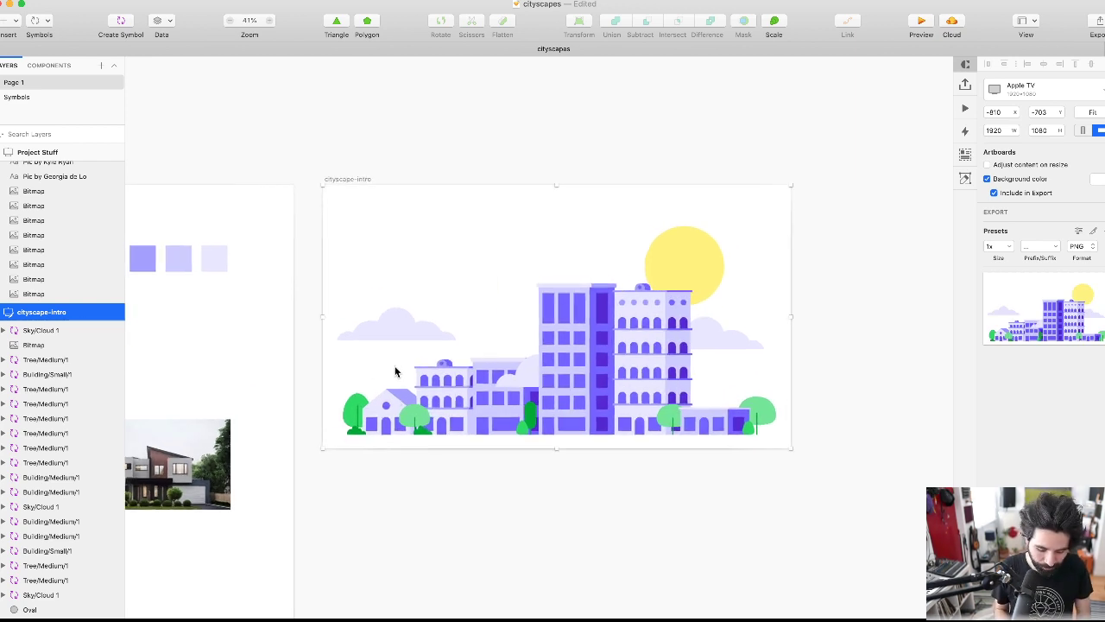
click(336, 24)
drag(355, 431, 512, 325)
click(1071, 247)
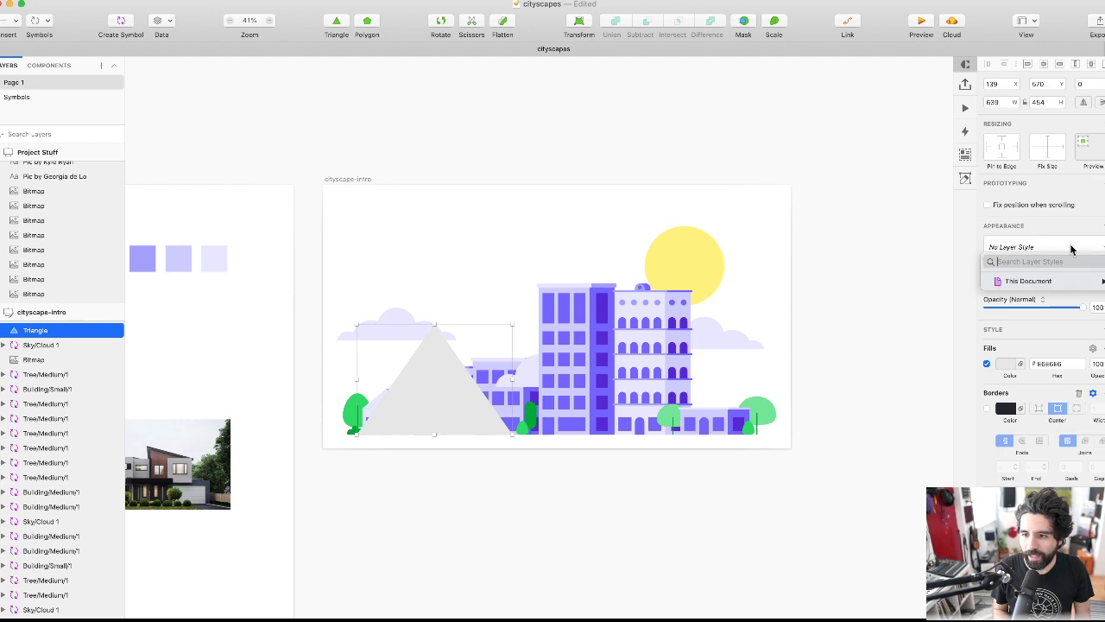
mouse_move(1055, 281)
mouse_move(927, 302)
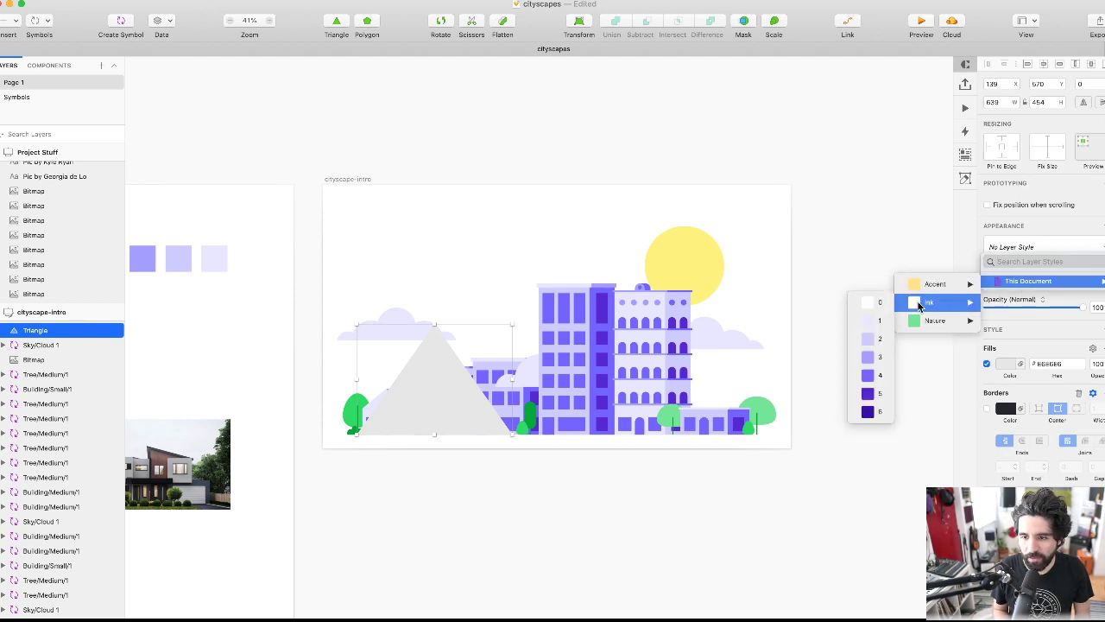
click(876, 339)
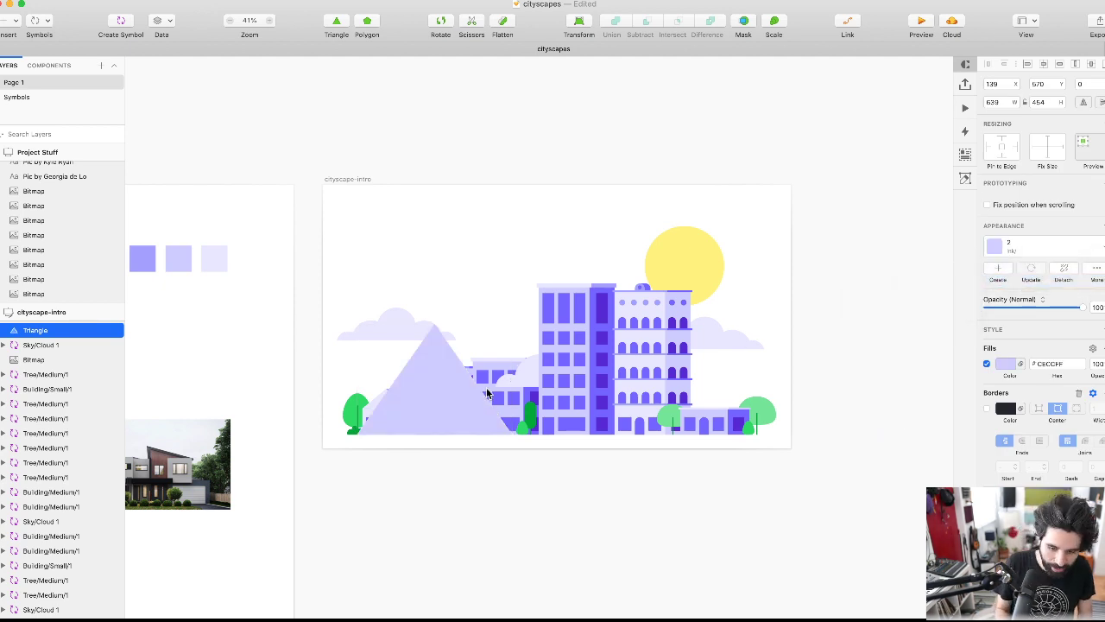
- Send the triangle behind the buildings and raise the left cloud clear of its peak
key(ctrl+alt+super+Down)
drag(390, 328, 389, 312)
- Shift the triangle left to X 115 and widen it to 679 px
click(424, 348)
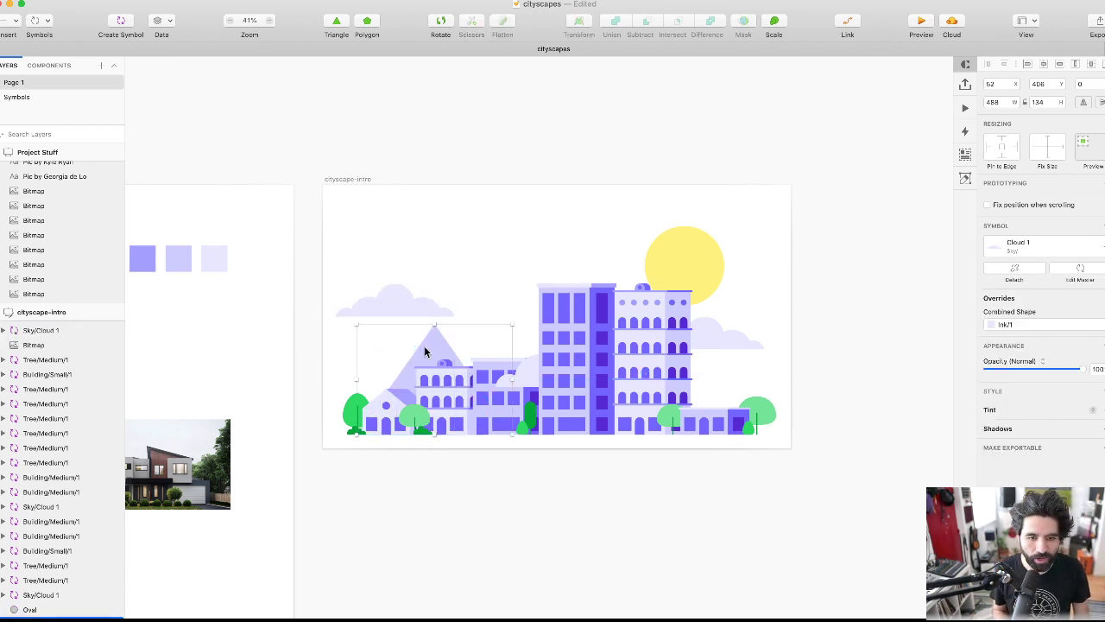
key(shift+Left)
key(shift+super+Right)
key(shift+super+Right)
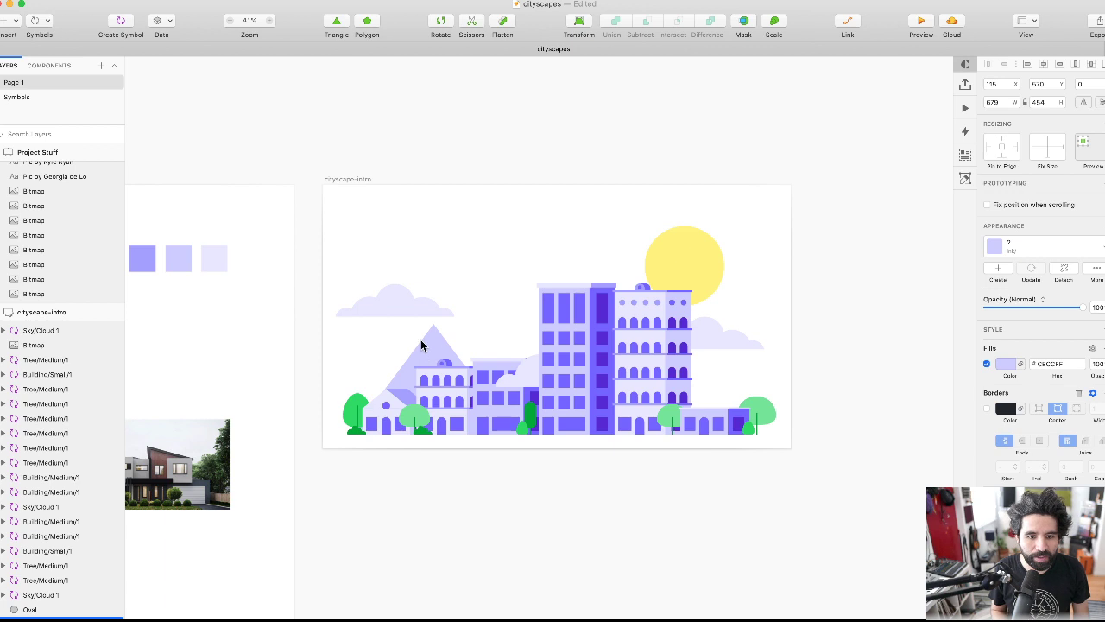
- Duplicate the triangle and place the copy behind the rightmost buildings at X 1267, Y 570
key(super+d)
key(shift+Right)
key(shift+Right)
key(shift+Right)
key(shift+Right)
key(shift+Right)
key(shift+Right)
key(shift+Up)
key(shift+Up)
key(shift+Up)
key(shift+Up)
key(shift+Up)
key(shift+Up)
key(shift+Up)
key(shift+Up)
key(shift+Up)
key(shift+Up)
key(shift+Up)
key(shift+Up)
key(shift+Up)
key(shift+Up)
key(shift+Up)
key(shift+Up)
key(shift+Up)
key(shift+Up)
key(shift+Up)
key(shift+Up)
key(shift+Up)
key(shift+Up)
key(shift+Up)
key(shift+Up)
key(shift+Up)
key(shift+Up)
key(shift+Up)
key(shift+Up)
key(shift+Up)
click(444, 234)
drag(446, 265, 713, 341)
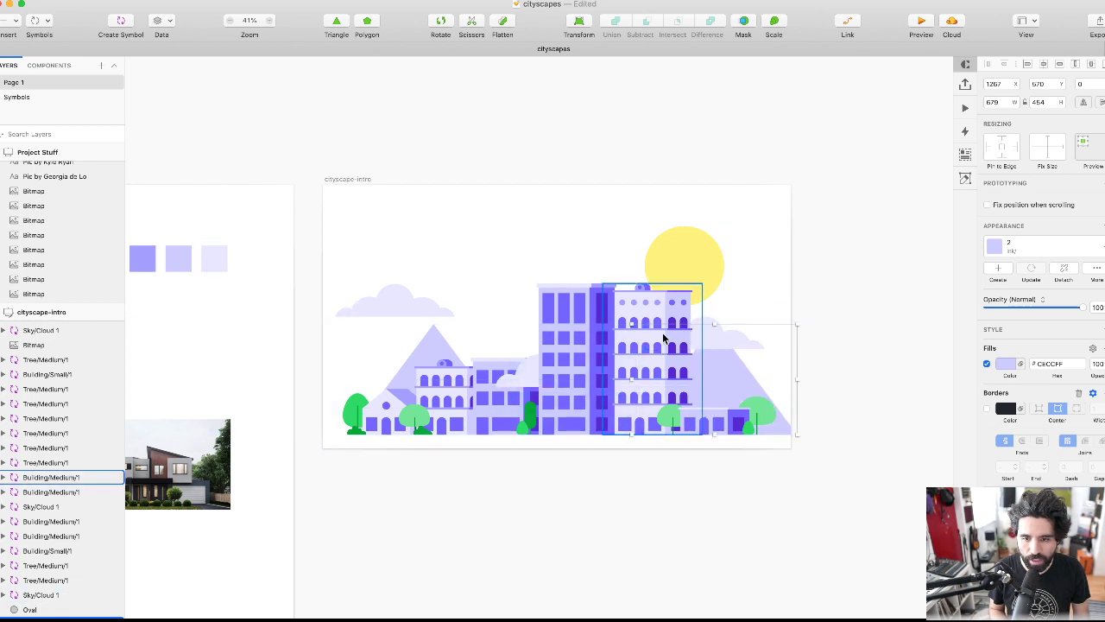
- Shrink the copied triangle to about 533 by 263 px and nudge it left to X 1357, Y 761
drag(629, 324, 664, 371)
key(shift+Left)
key(shift+Left)
key(shift+Left)
key(shift+Left)
key(shift+Left)
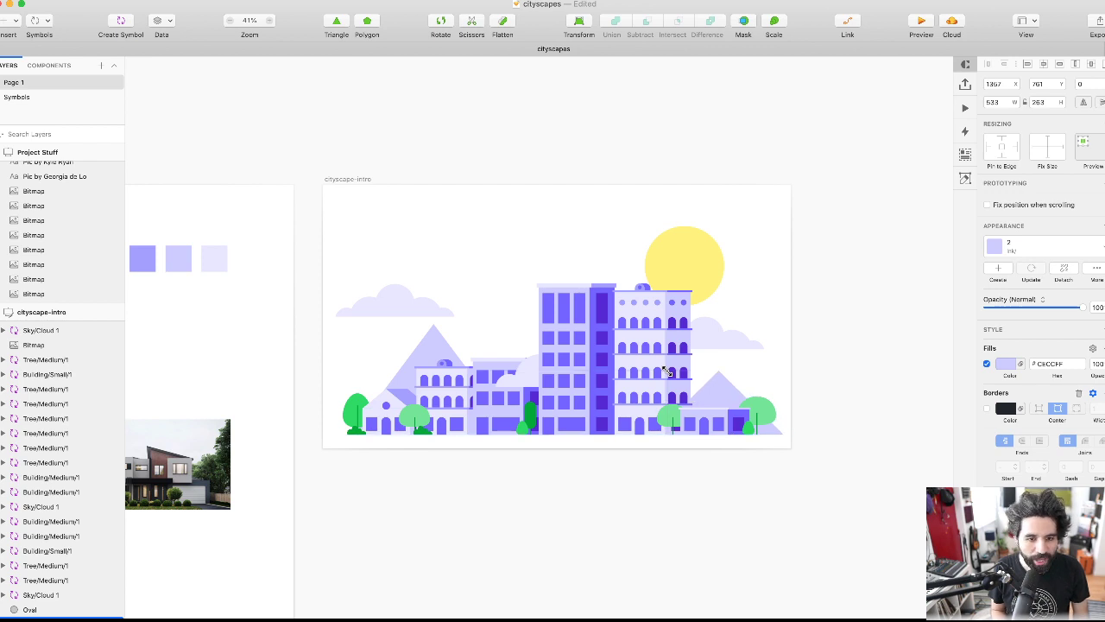
click(829, 292)
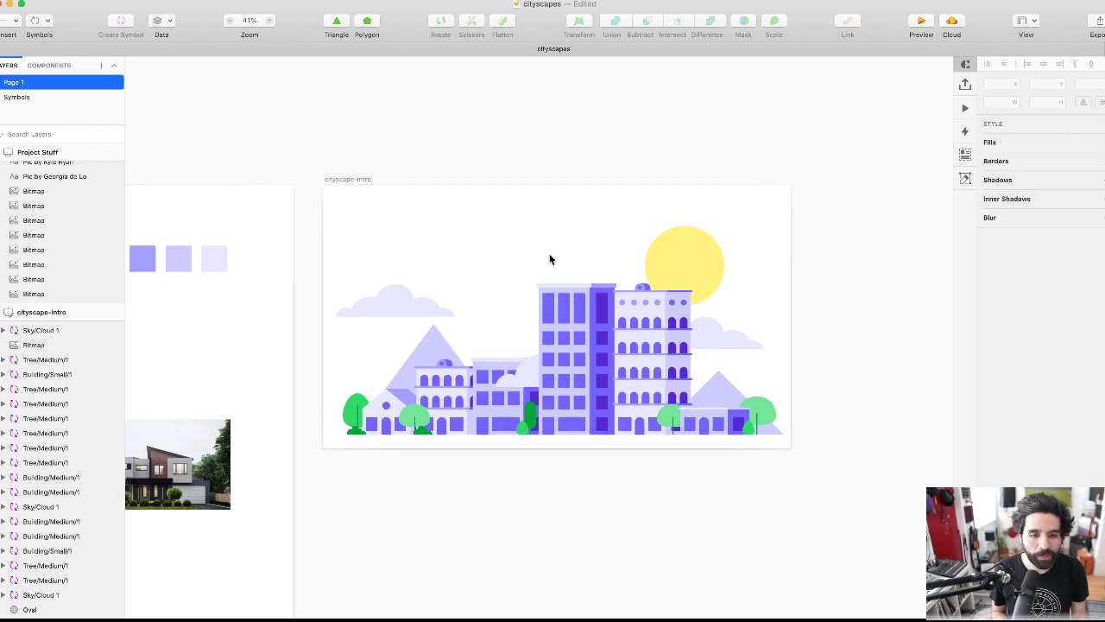
- Add the text "blush.design" in the empty sky above the buildings at about X 745, Y 152
scroll(549, 259, up, 2)
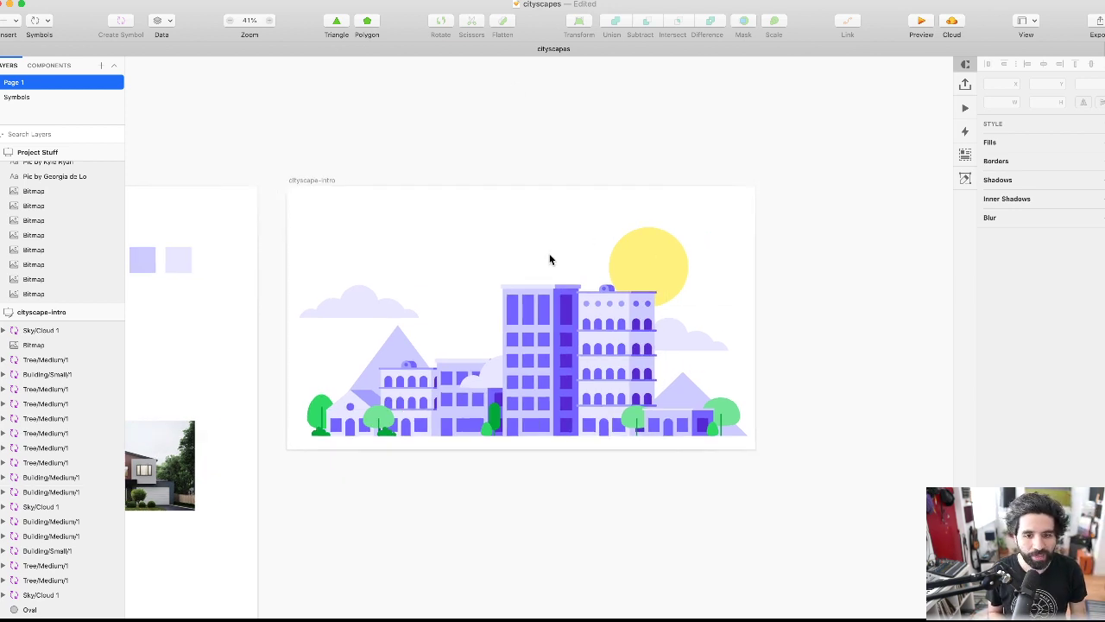
scroll(549, 259, up, 3)
scroll(549, 254, left, 3)
key(t)
click(520, 217)
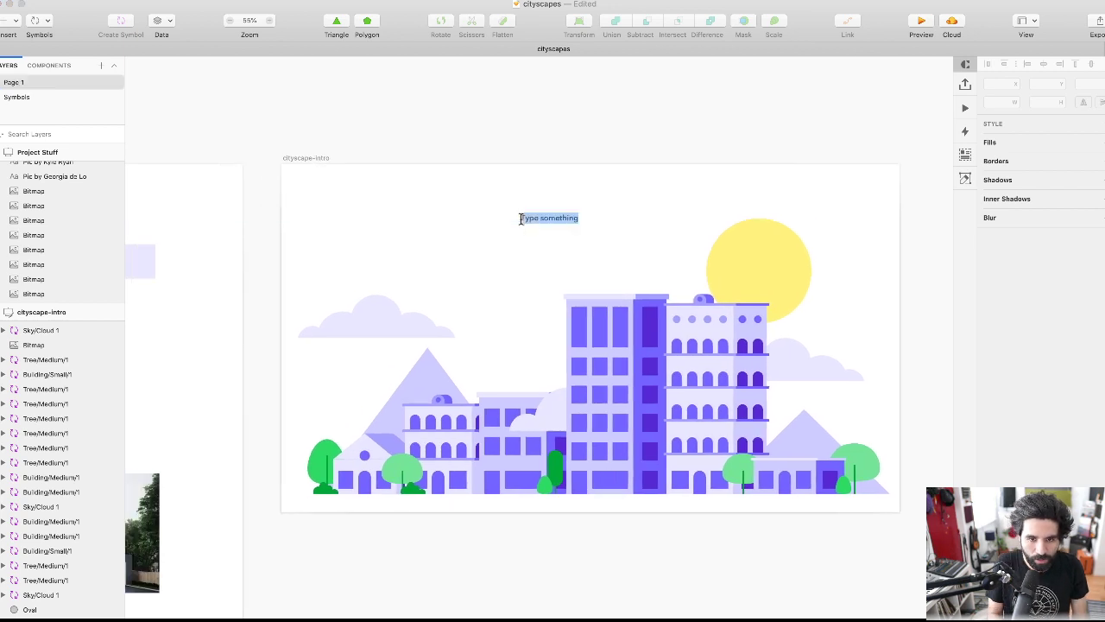
text(blush.design)
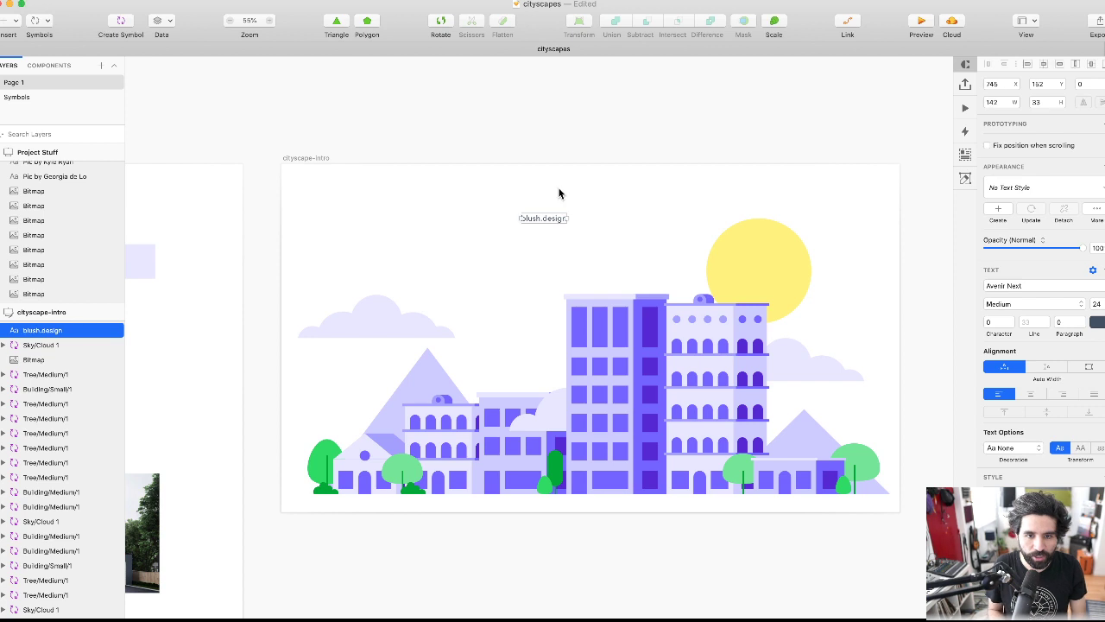
key(Escape)
scroll(556, 194, up, 5)
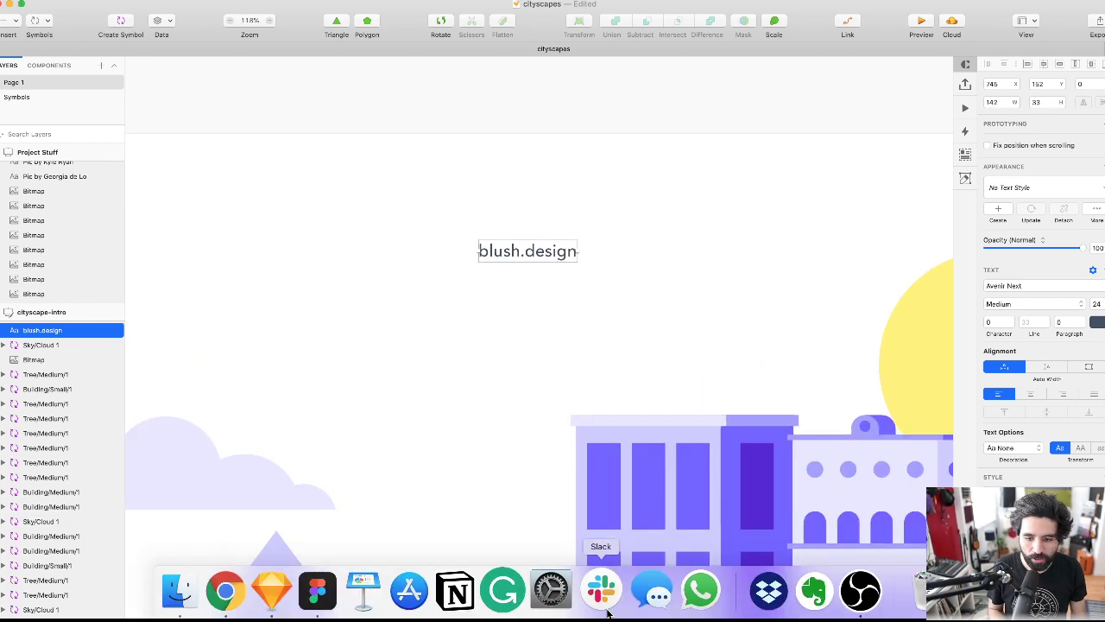
- Switch to the Blush Demo file in Figma and look over the mobile and web frames on the Testing Playground page
key(super+Tab)
click(629, 302)
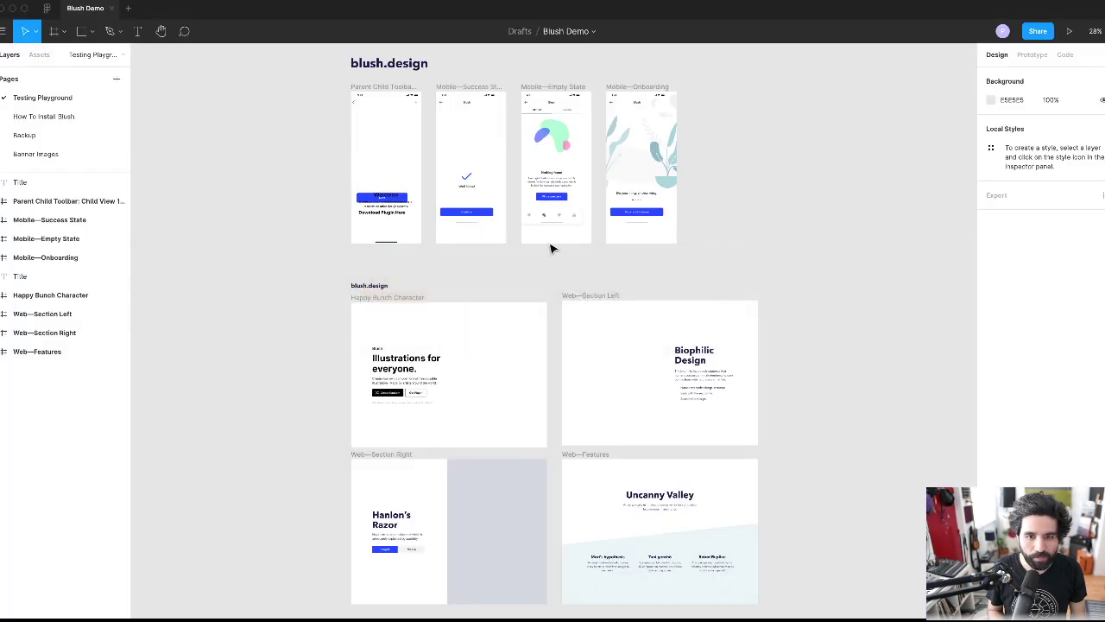
scroll(345, 184, up, 10)
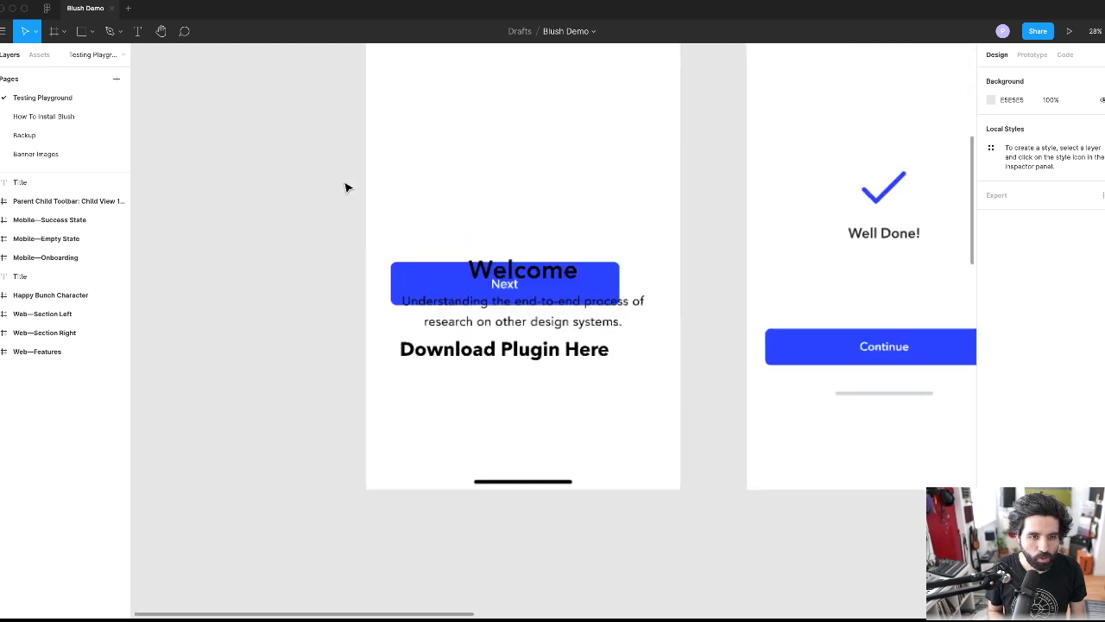
scroll(511, 285, down, 6)
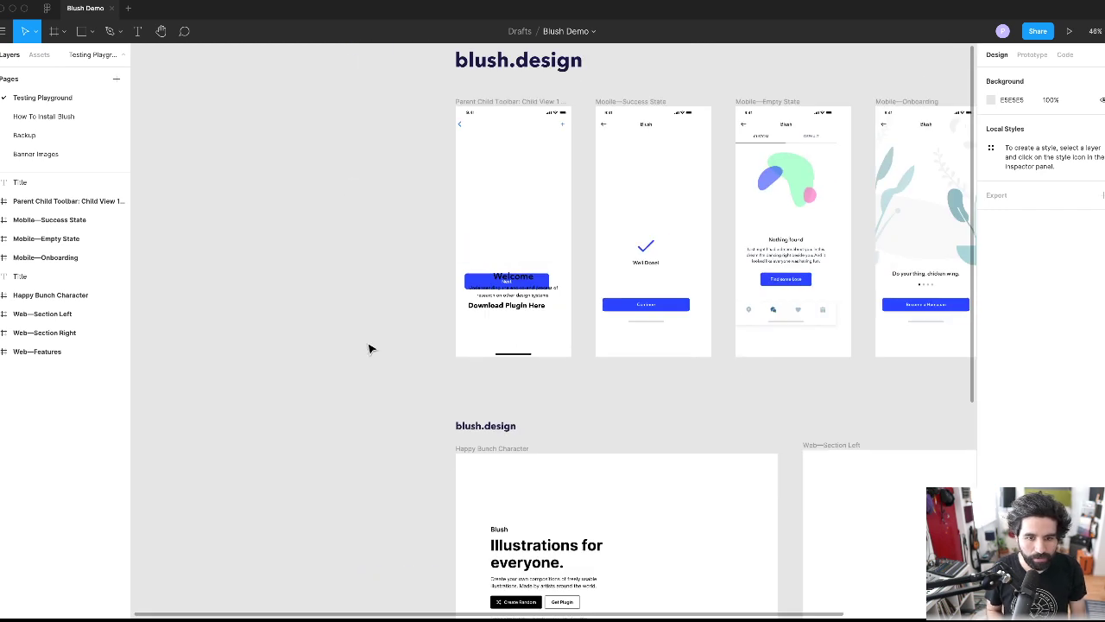
click(530, 304)
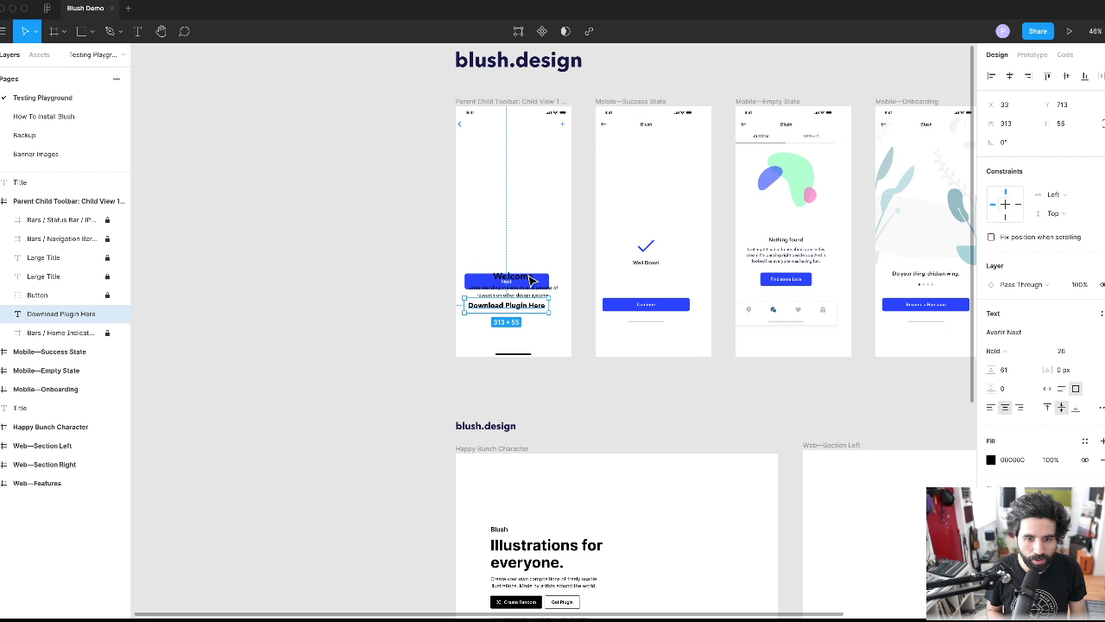
click(448, 300)
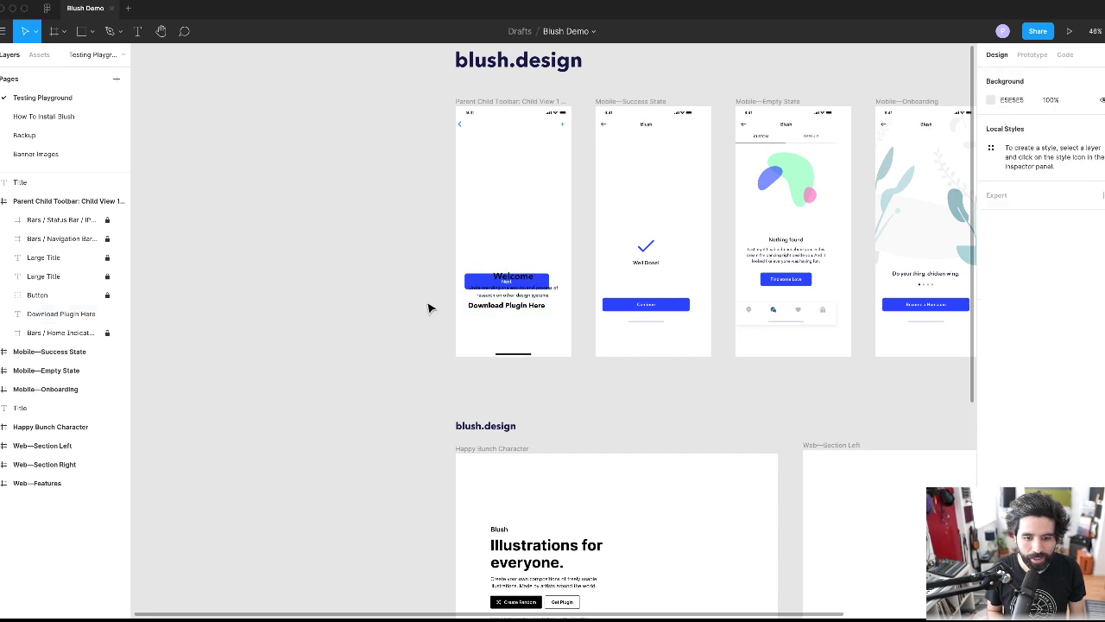
scroll(429, 305, down, 4)
scroll(429, 307, up, 6)
scroll(429, 307, down, 5)
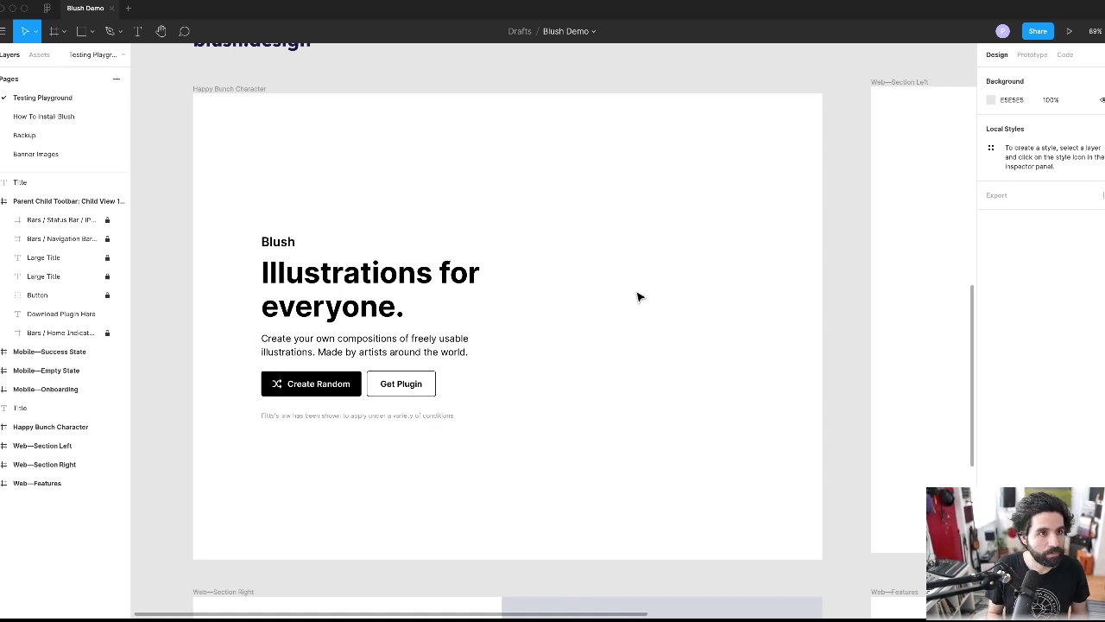
- Run the Blush development plugin from the Happy Bunch Character frame and move its window off the frame's empty area
right_click(561, 263)
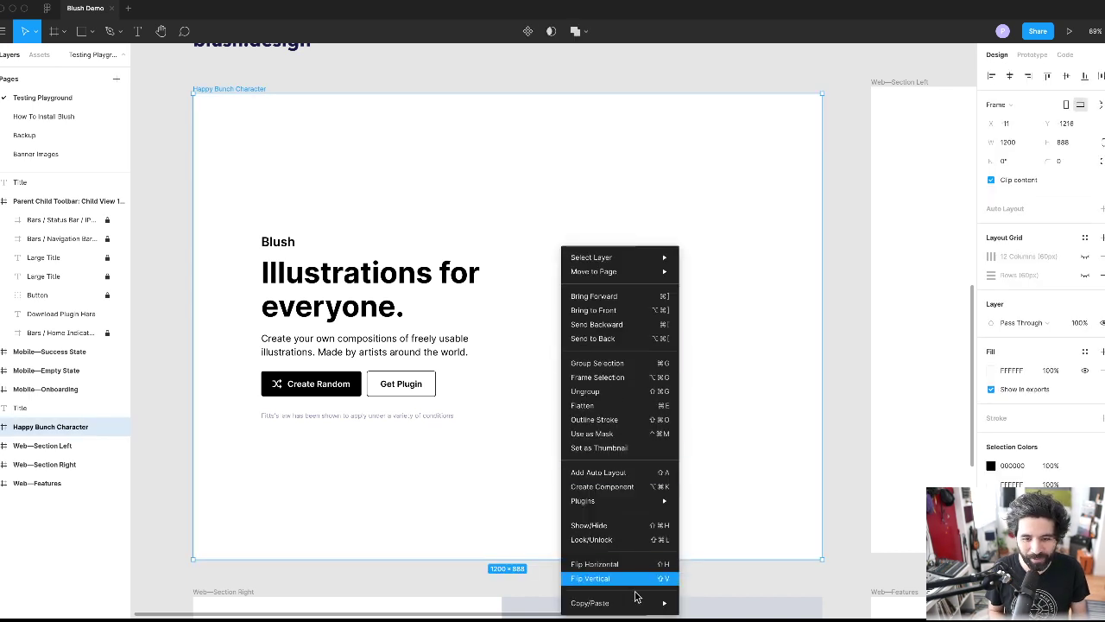
click(748, 407)
right_click(366, 185)
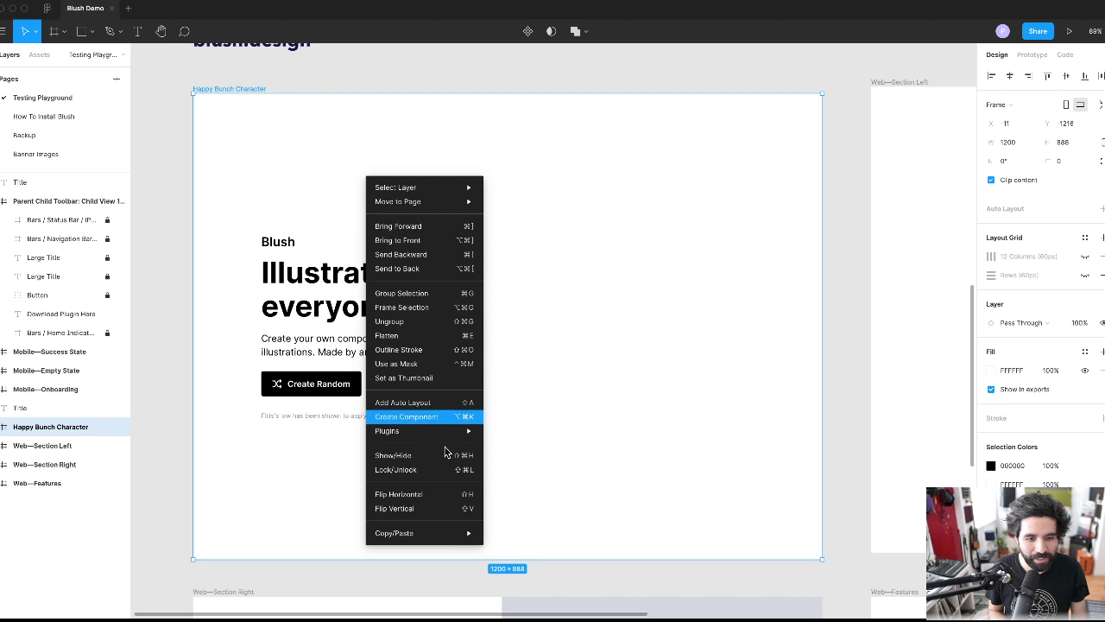
mouse_move(441, 432)
mouse_move(535, 509)
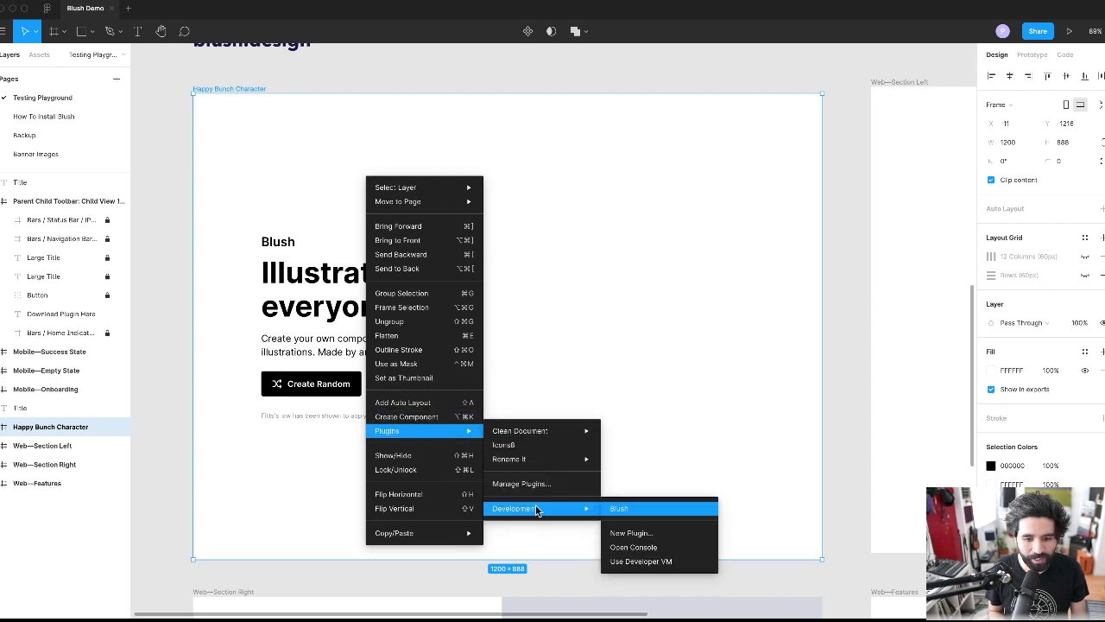
click(652, 512)
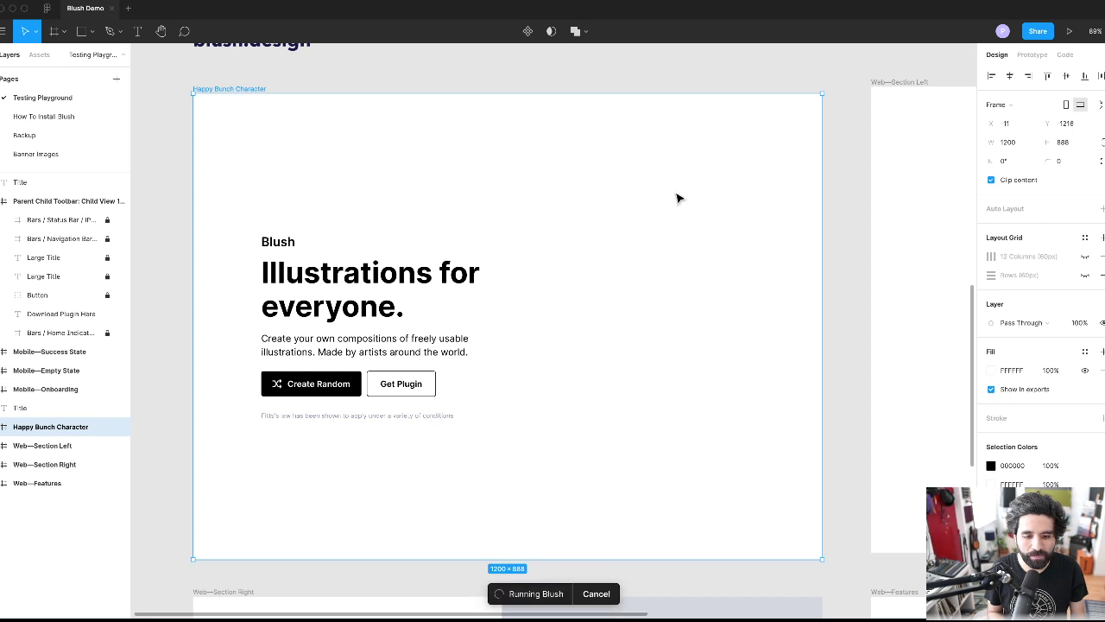
click(634, 64)
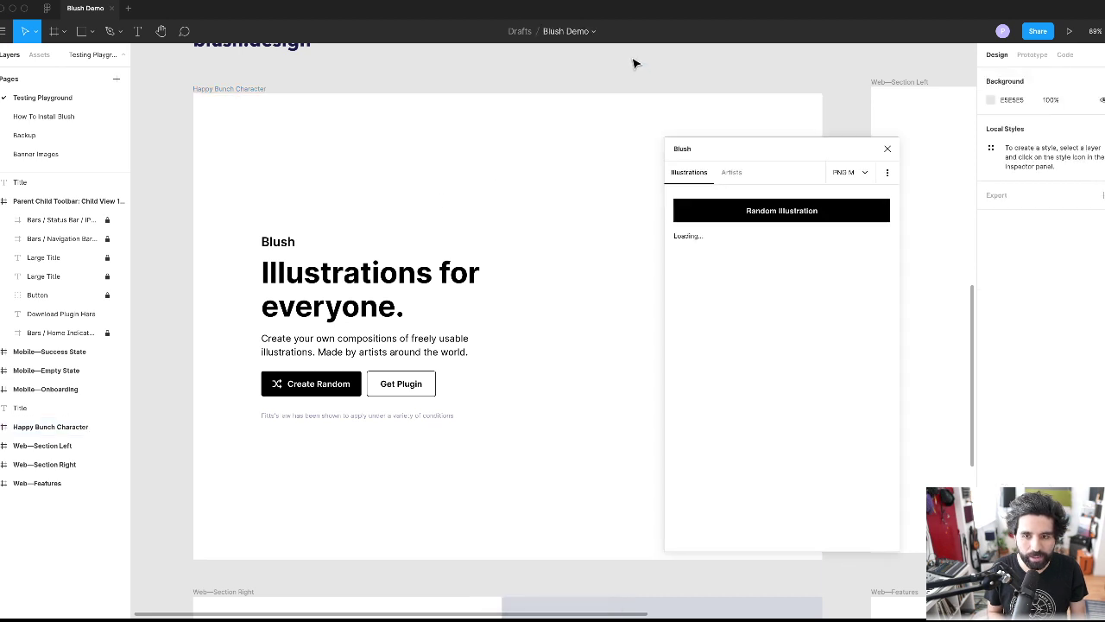
drag(709, 152, 809, 153)
- Browse the plugin's illustration collections and the artist listing, including the profile of the first artist
scroll(846, 361, down, 2)
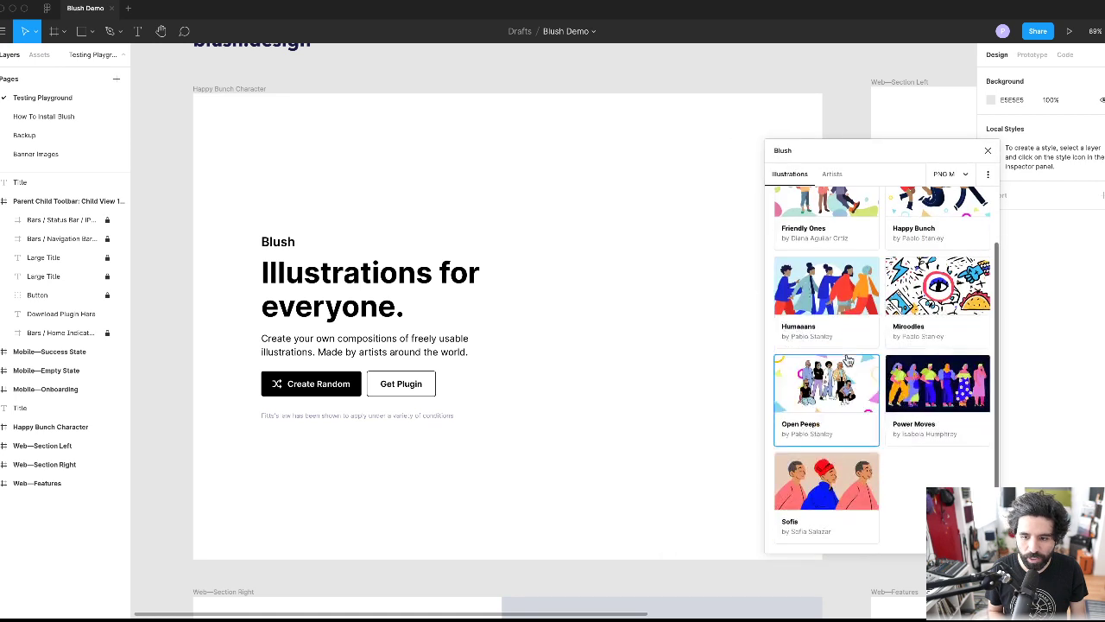
scroll(850, 367, up, 3)
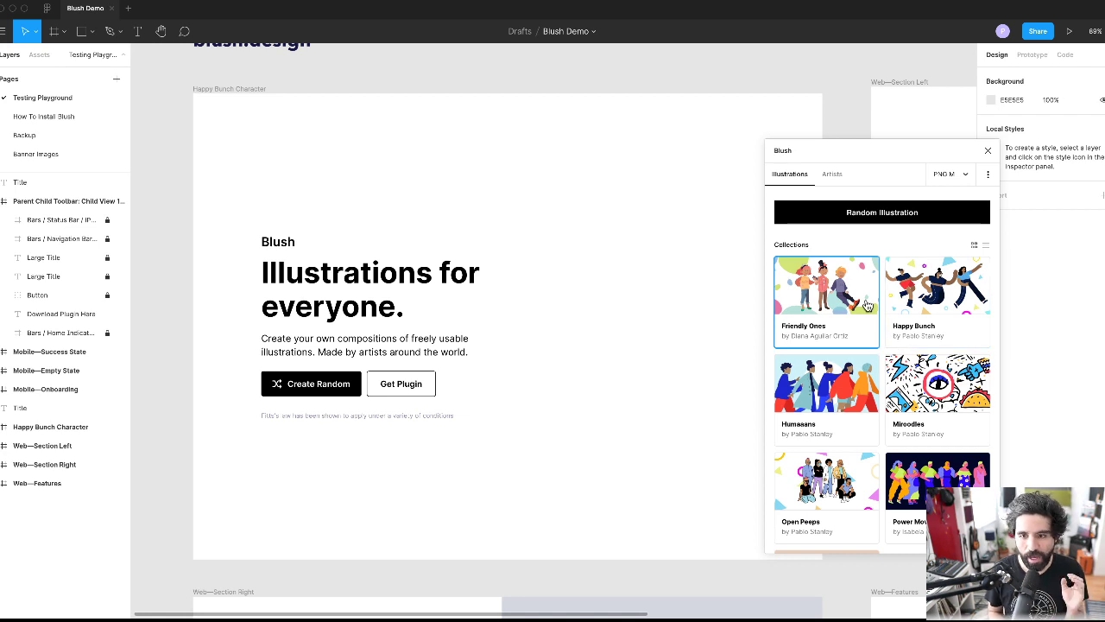
scroll(868, 306, down, 3)
scroll(867, 306, up, 3)
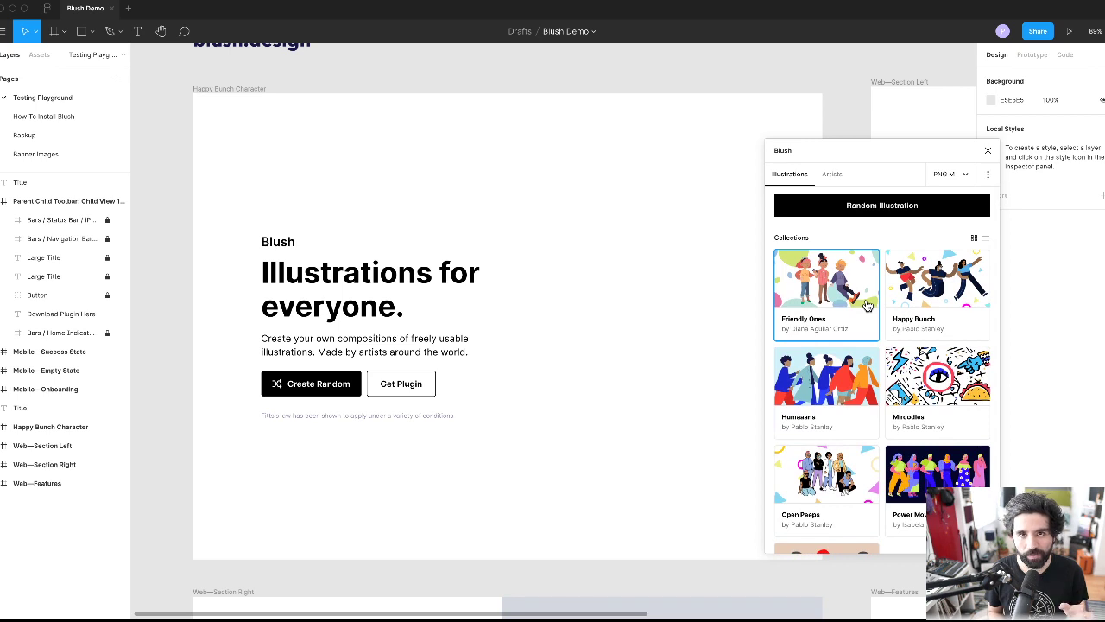
click(831, 174)
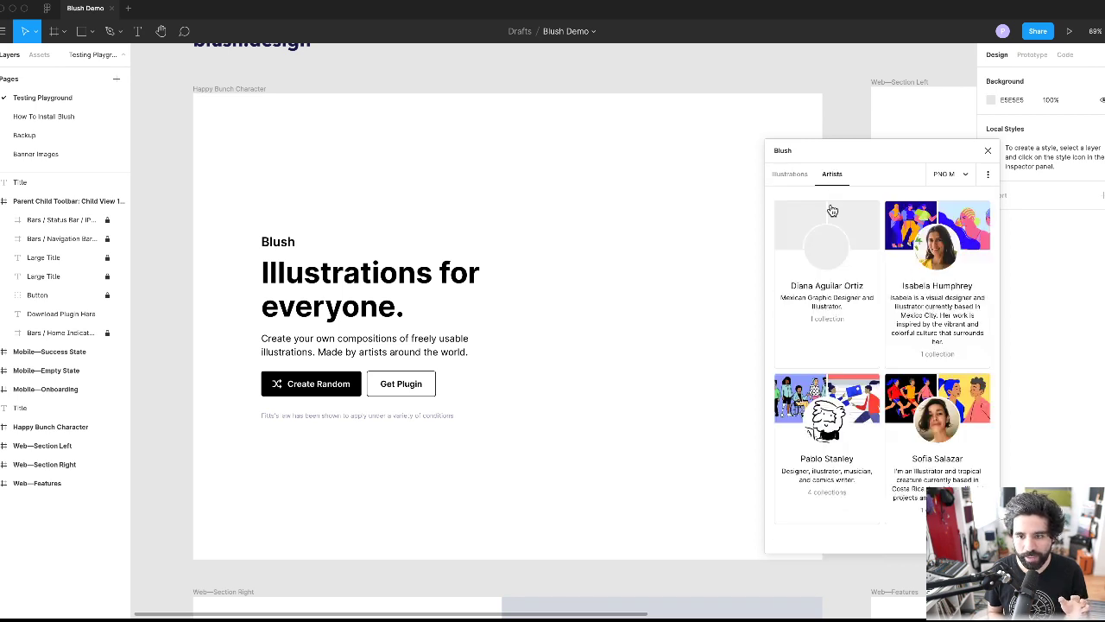
click(827, 261)
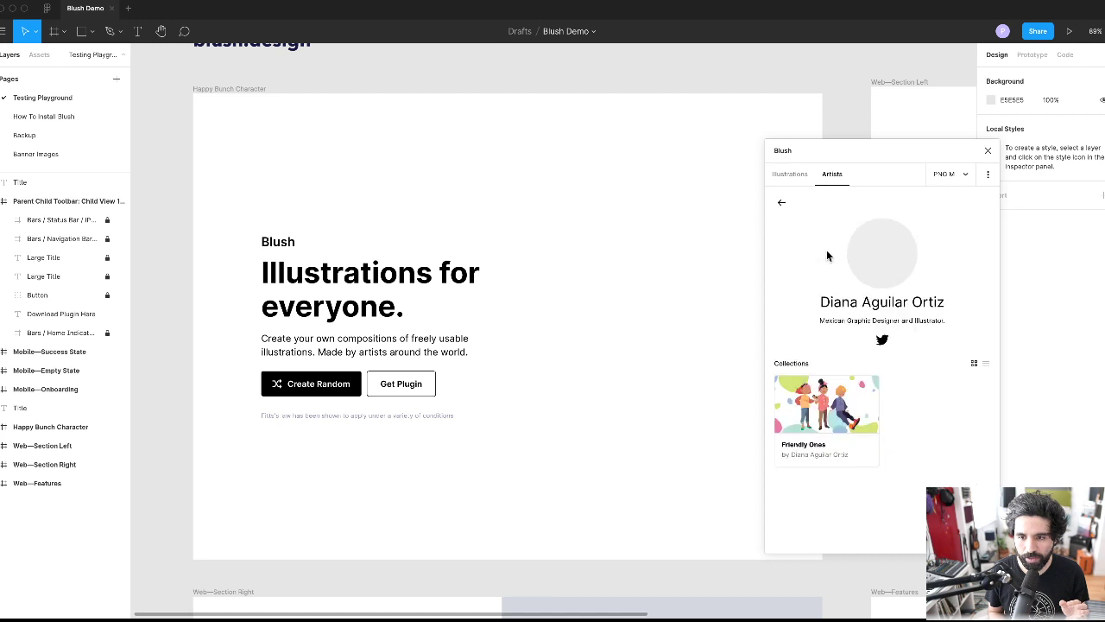
click(780, 204)
click(789, 174)
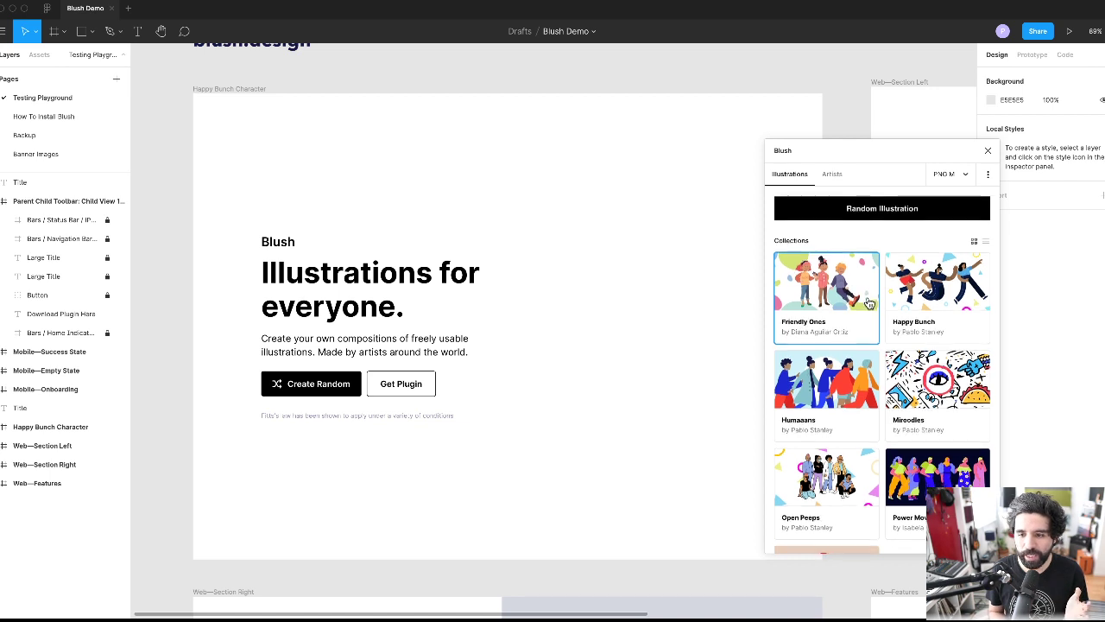
- Insert a Standing Pose character from the Friendly Ones collection beside the headline in the Happy Bunch Character frame
scroll(868, 302, down, 1)
scroll(682, 376, right, 3)
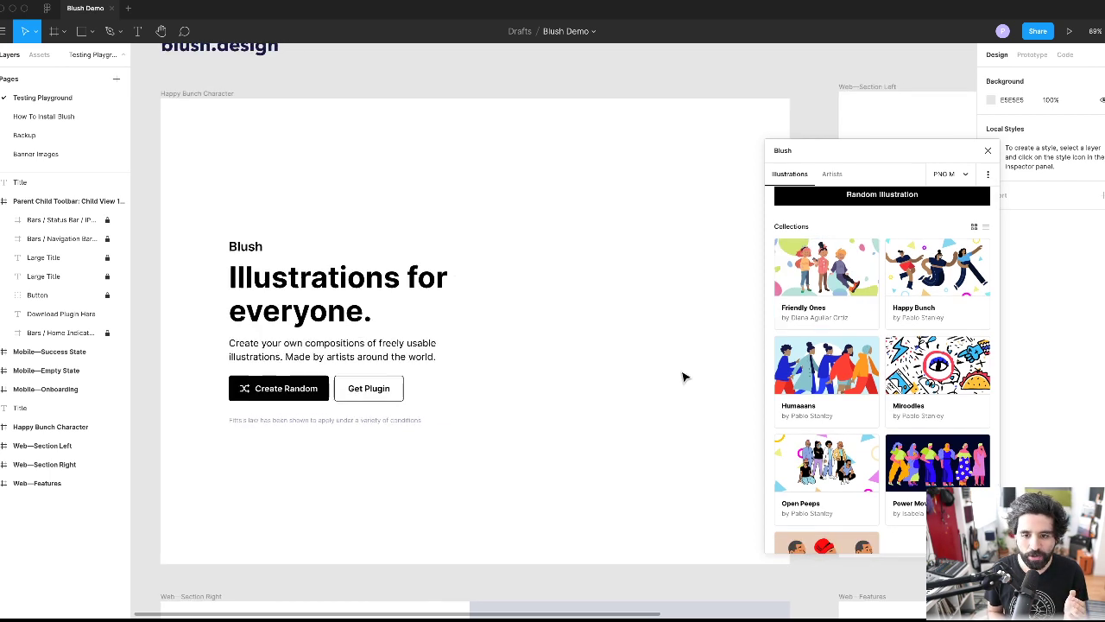
click(859, 283)
click(849, 399)
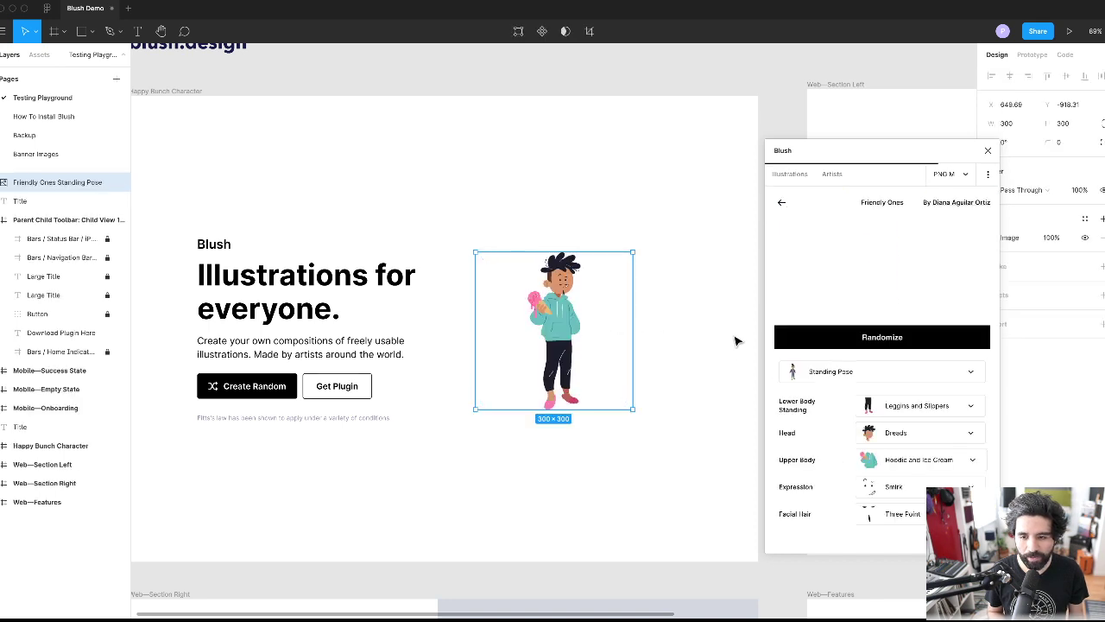
- Place a copy of the standing character beside it and switch the copy to Sitting Pose, at about X 709
drag(569, 297, 625, 320)
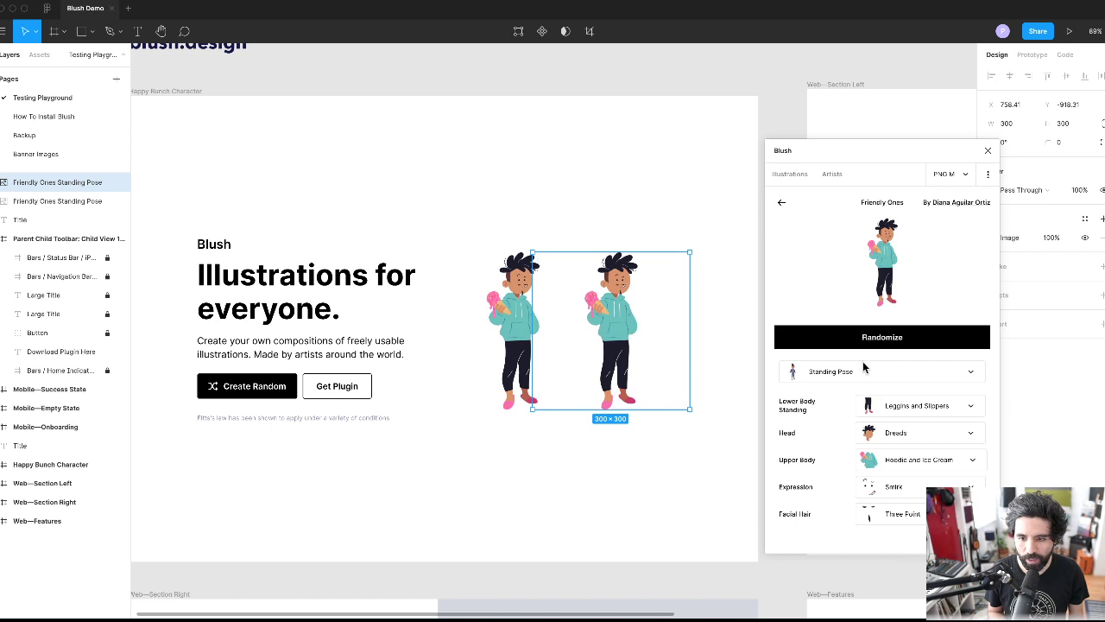
click(866, 378)
click(866, 406)
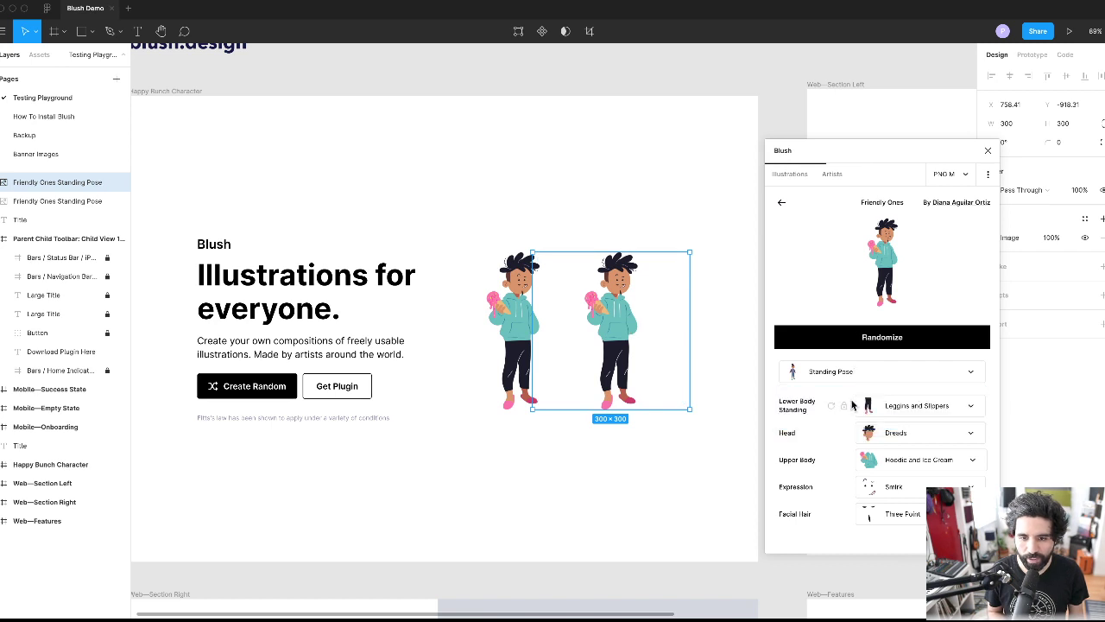
click(688, 210)
click(631, 317)
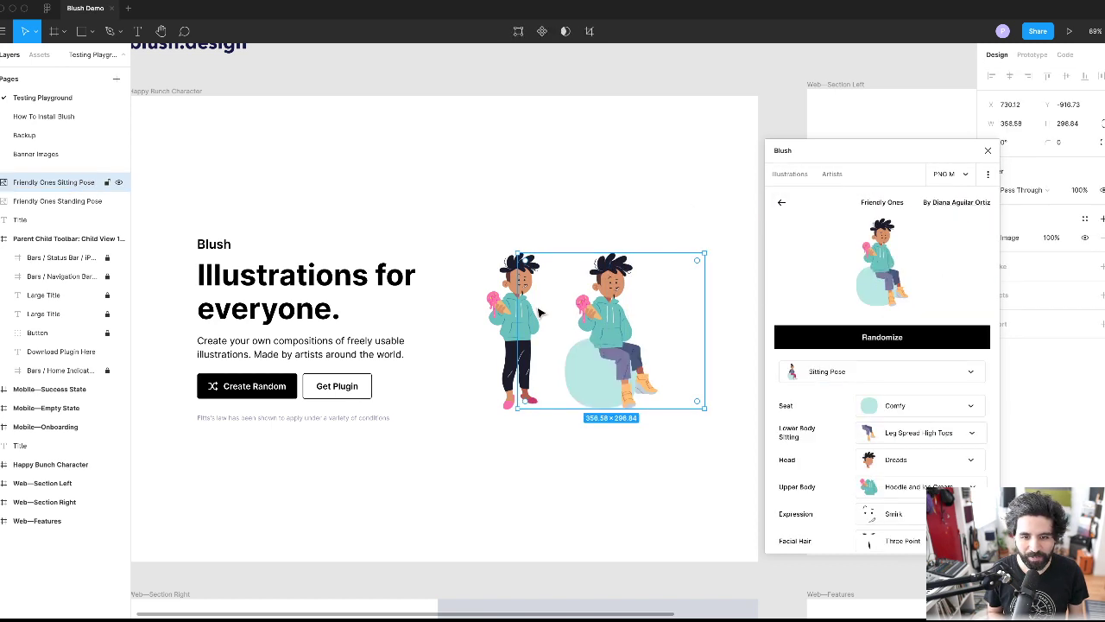
drag(625, 367, 614, 367)
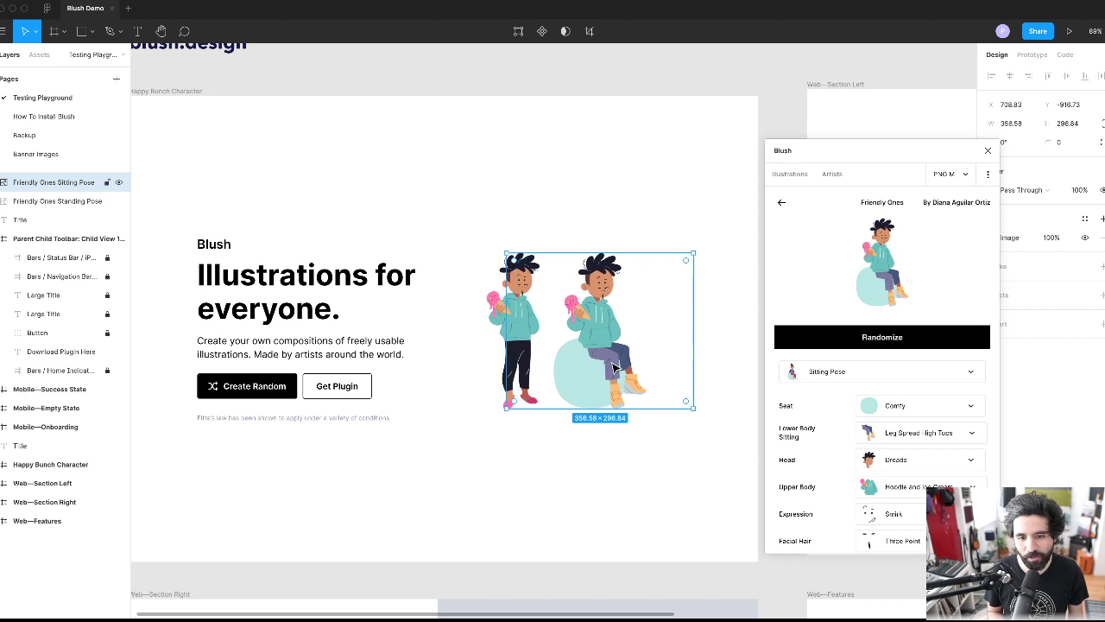
- Randomize the sitting character twice and position it next to the standing one at about X 721
click(885, 343)
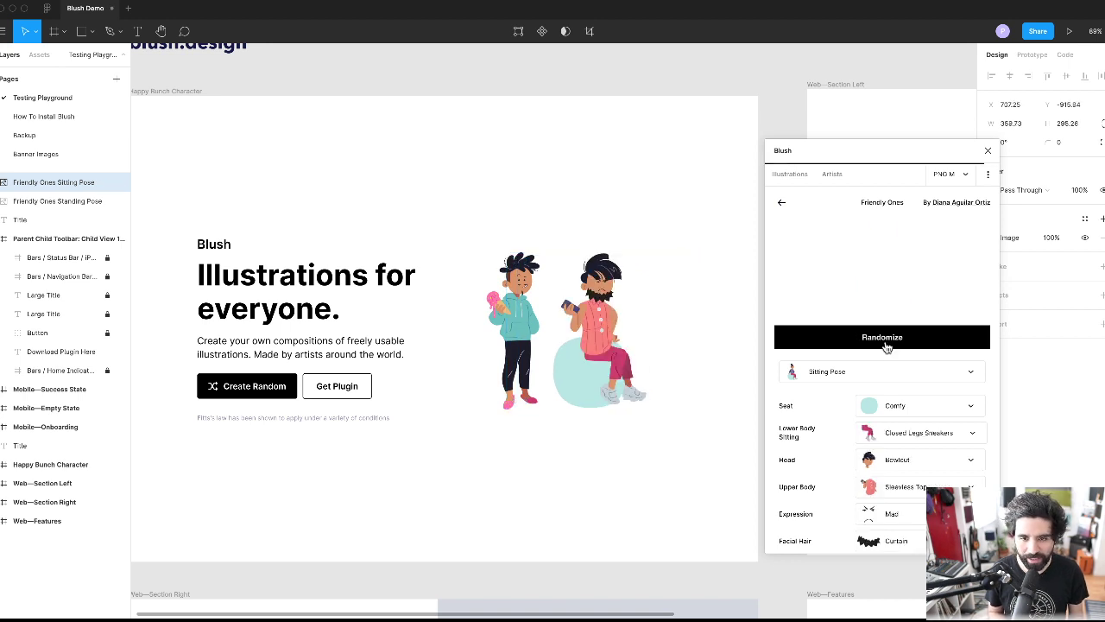
click(902, 346)
drag(712, 335, 630, 357)
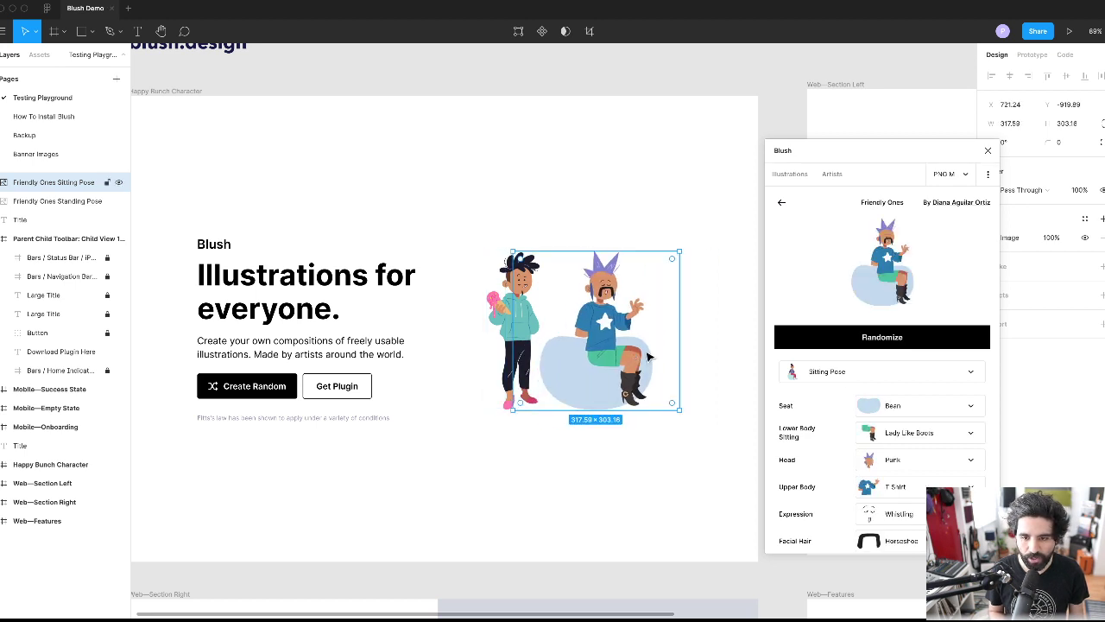
- Set the sitting character's lower body to Closed Legs Sneakers and its expression to Smirk
scroll(602, 312, up, 5)
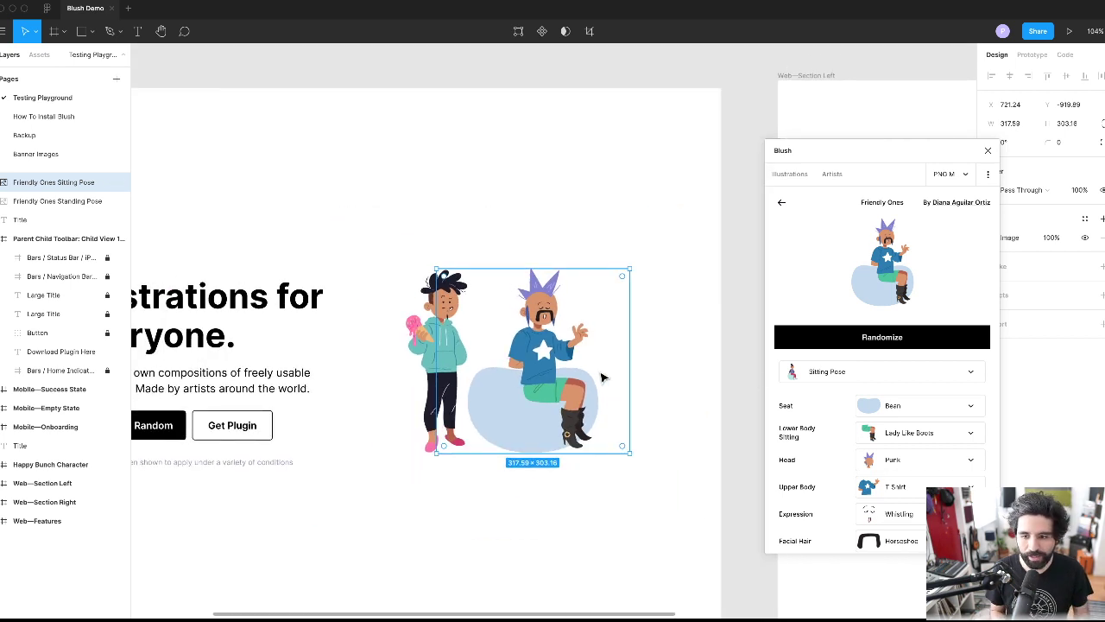
scroll(803, 429, down, 1)
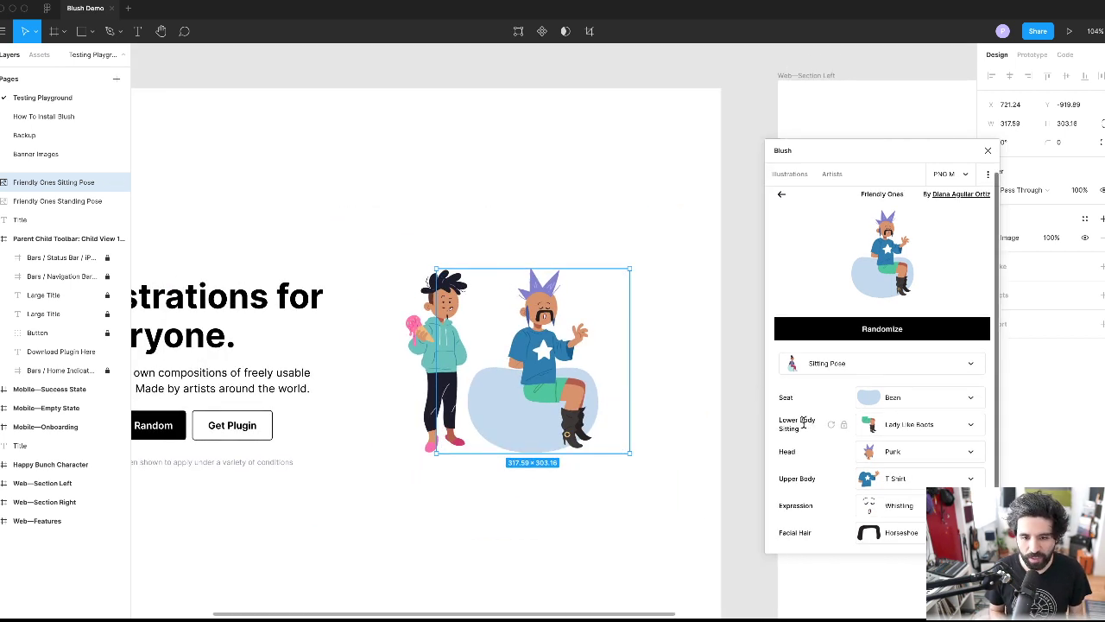
click(919, 432)
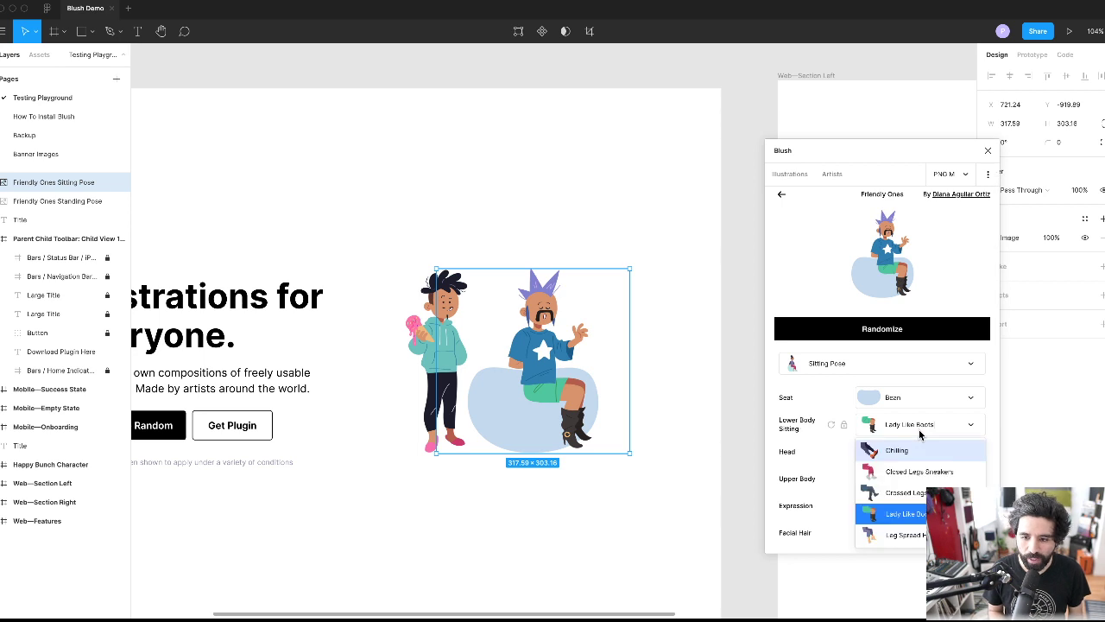
click(920, 482)
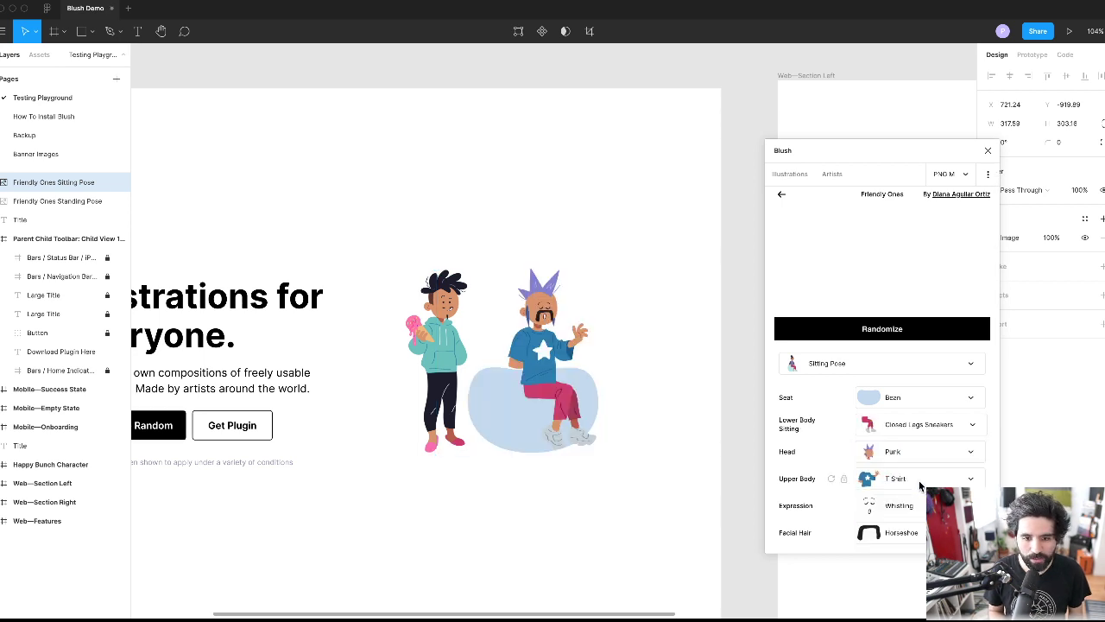
click(891, 516)
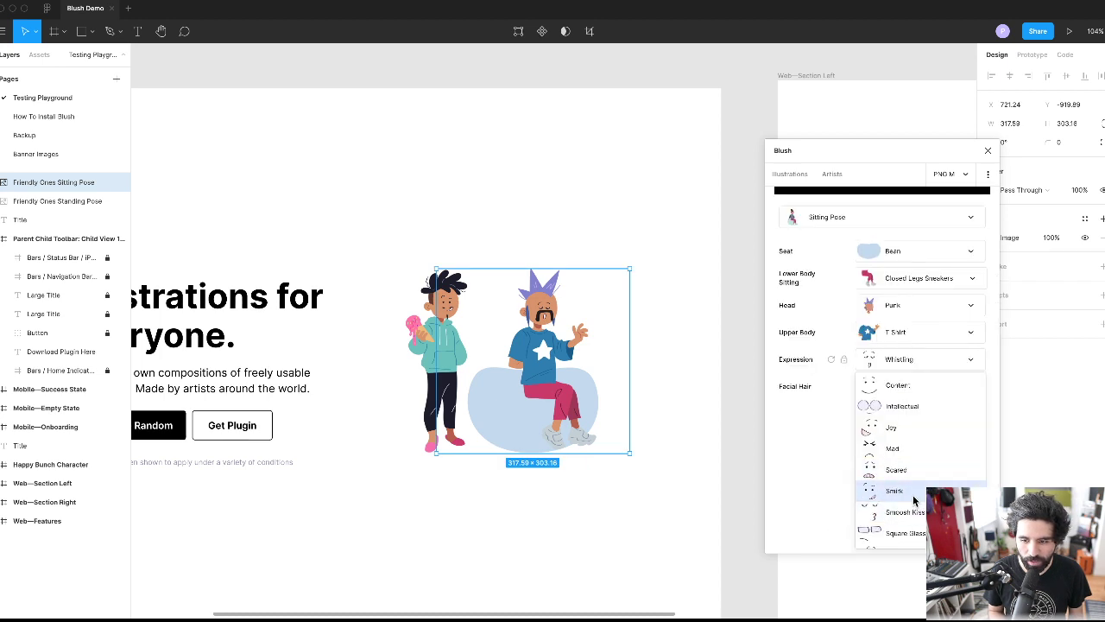
click(913, 498)
click(551, 521)
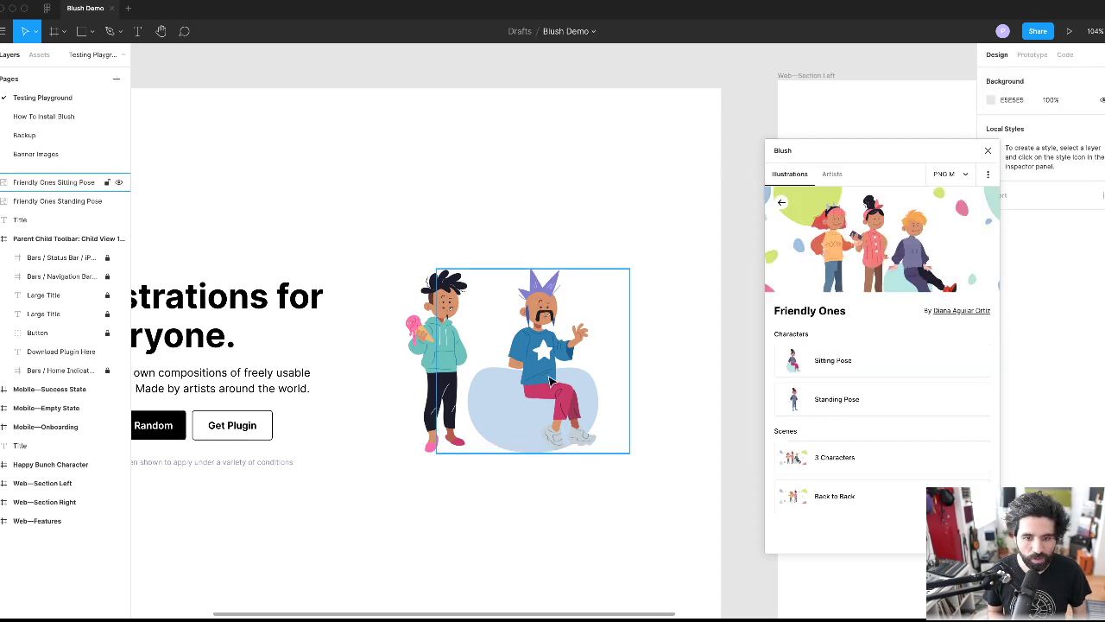
- Duplicate the sitting character toward the frame's right edge at about X 891 and randomize the copy
drag(551, 381, 653, 380)
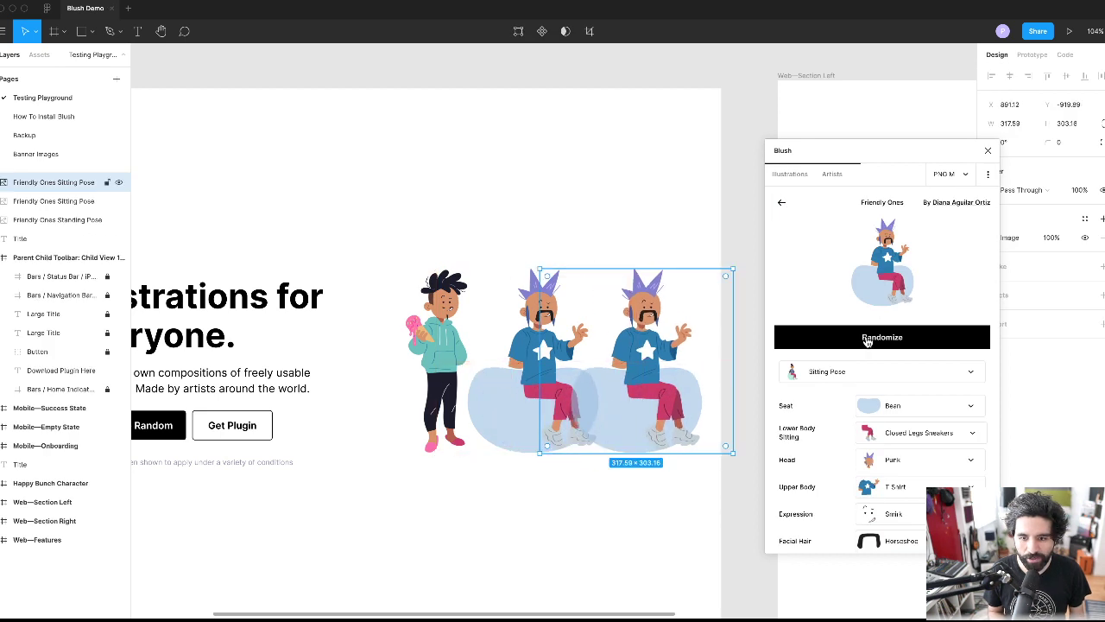
click(867, 340)
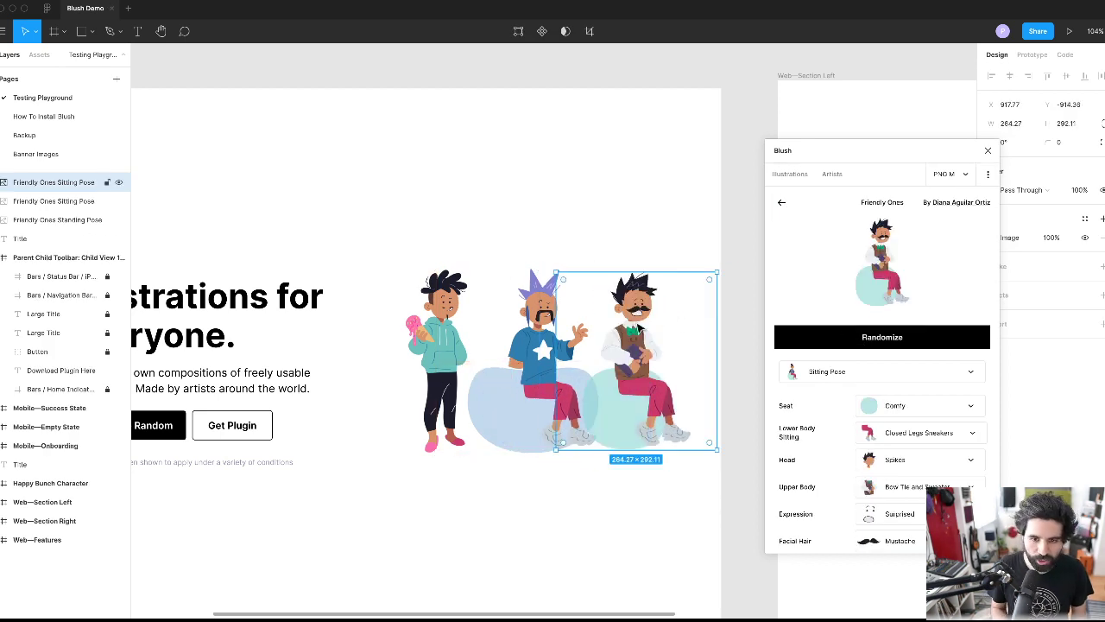
- Flip the rightmost character horizontally and move the middle sitting character left to about X 687
key(shift+h)
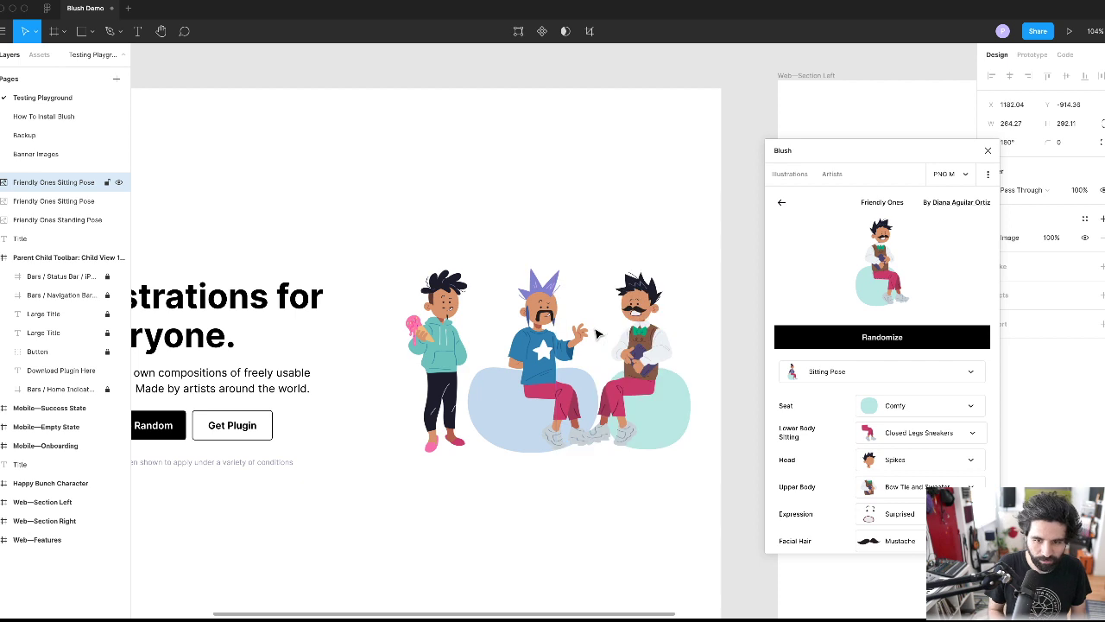
click(517, 386)
drag(520, 398, 501, 404)
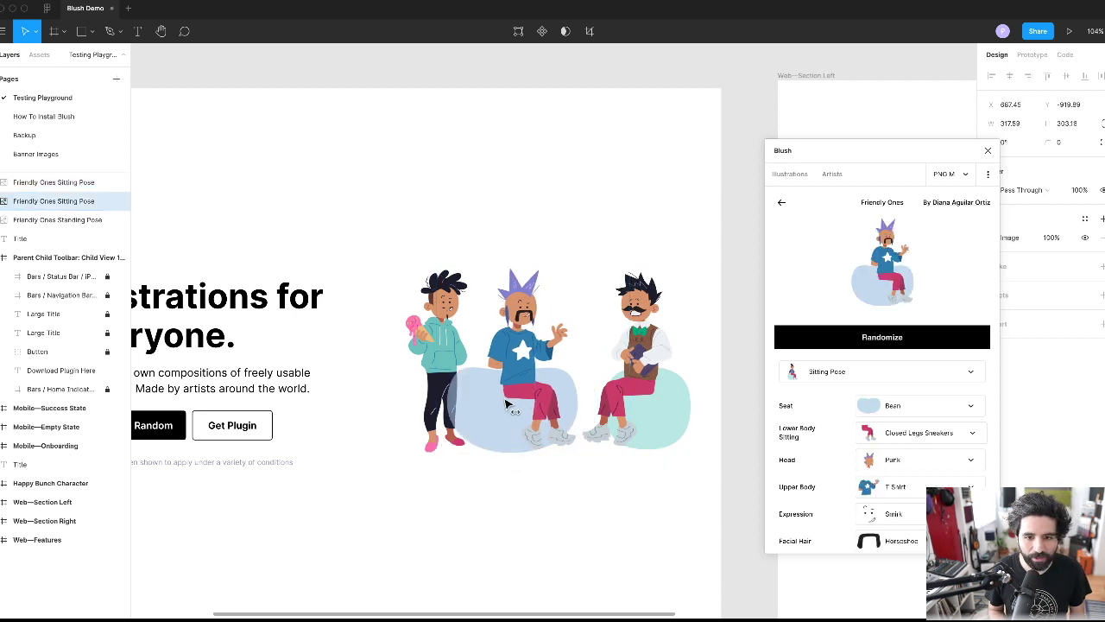
- Enlarge the standing character to about 324 × 324, place it in front of the others and nudge it right and down
click(415, 357)
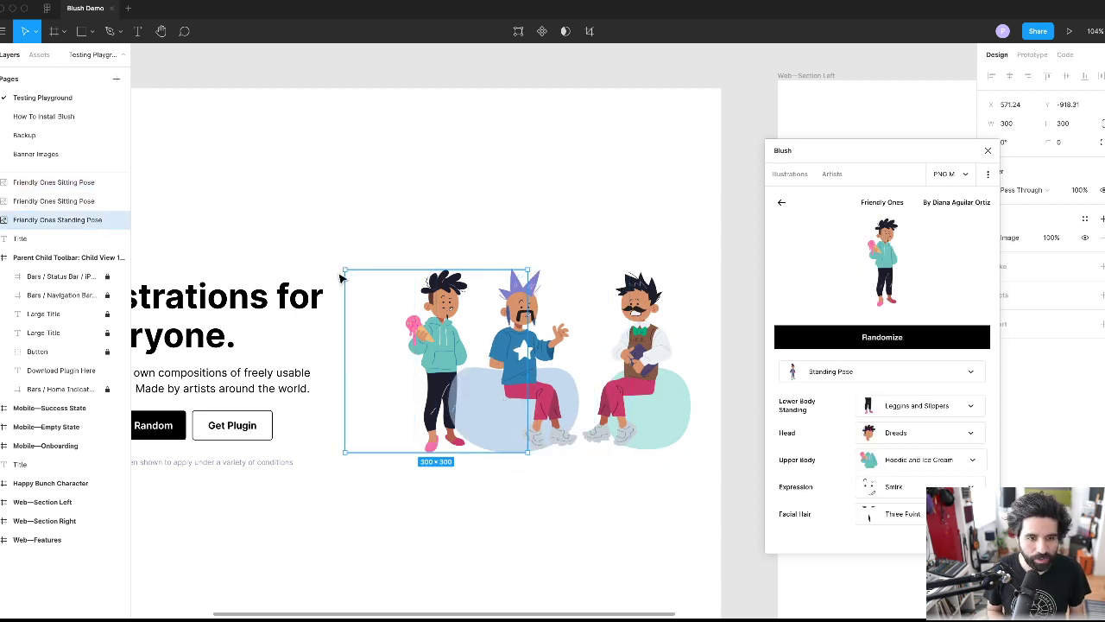
drag(341, 269, 331, 256)
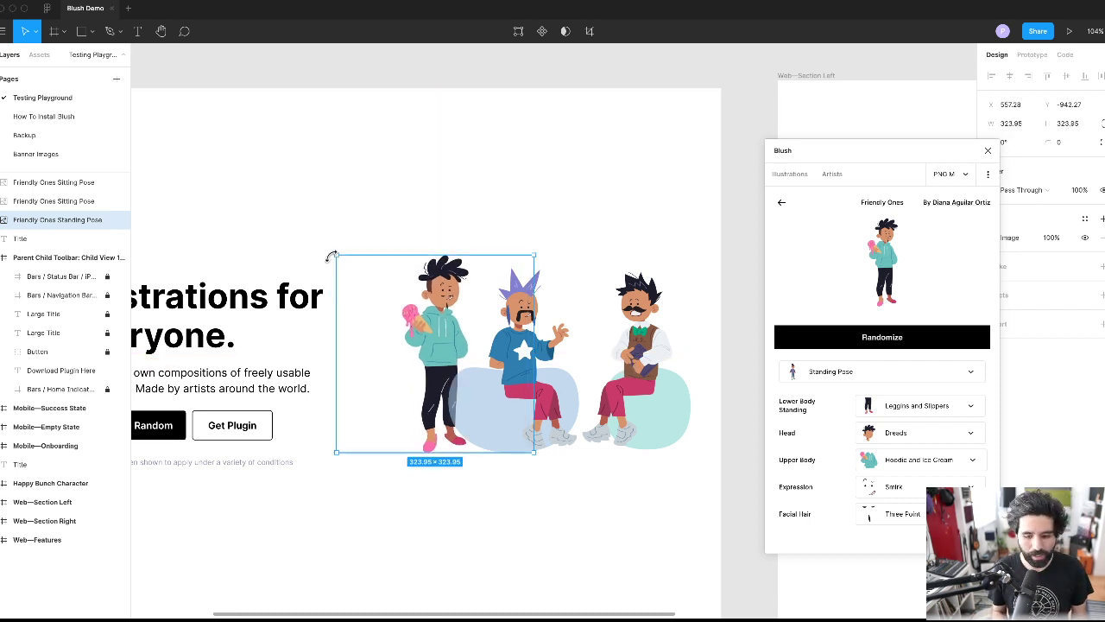
key(alt+super+bracketright)
key(shift+Right)
key(shift+Down)
key(Right)
- Move the rightmost sitting character closer to the middle one at about X 1152 and check its face up close
drag(663, 345, 644, 352)
scroll(641, 402, up, 1)
scroll(641, 402, right, 1)
scroll(834, 475, down, 1)
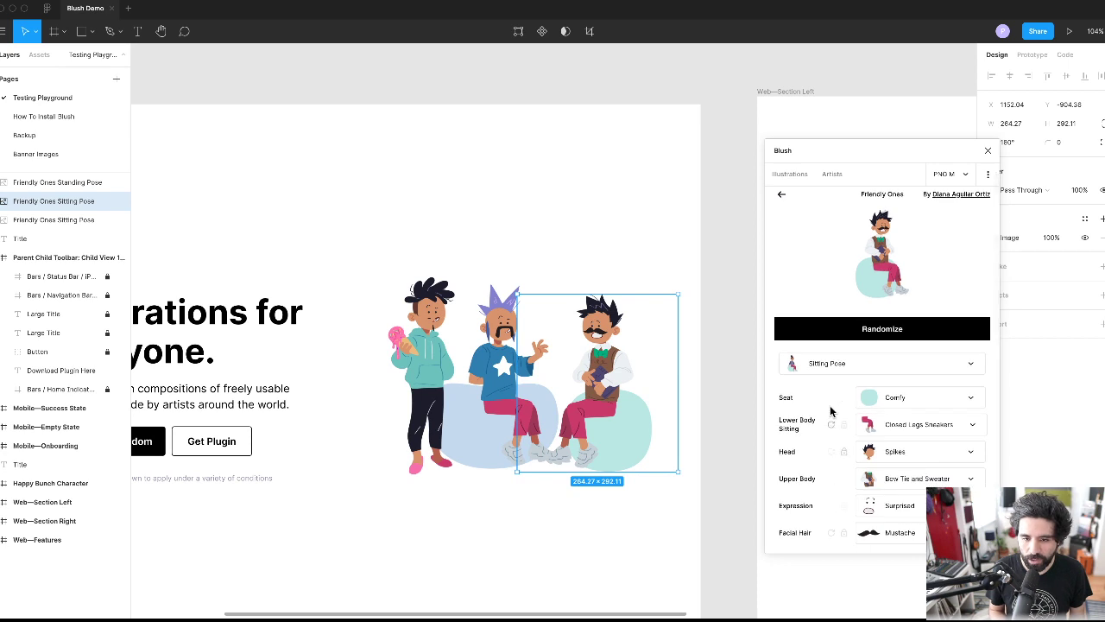
scroll(602, 356, up, 10)
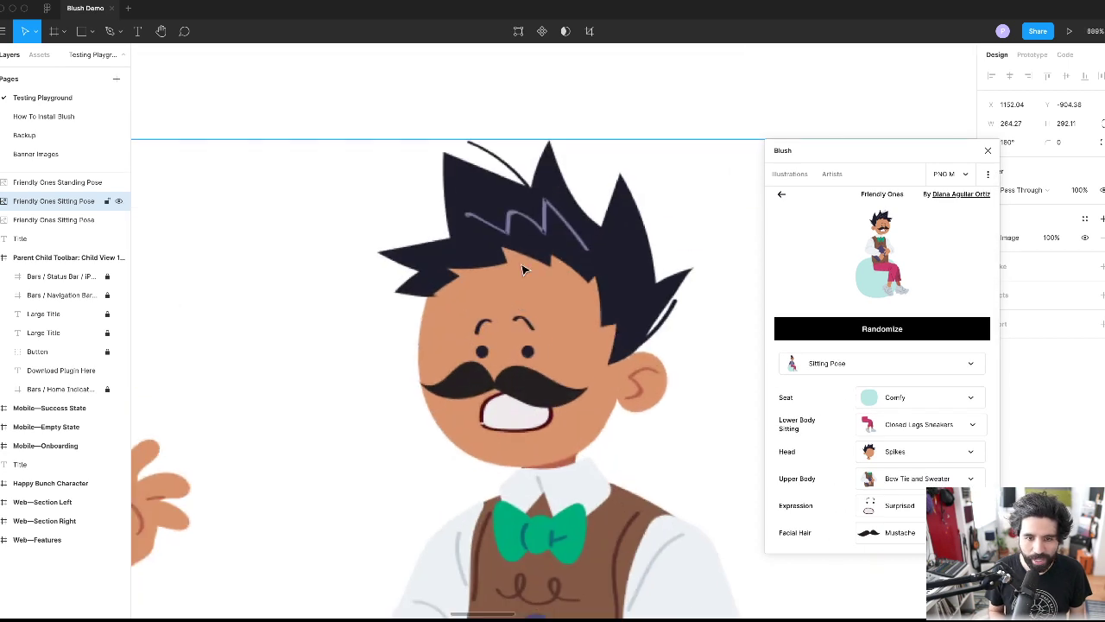
scroll(589, 280, down, 9)
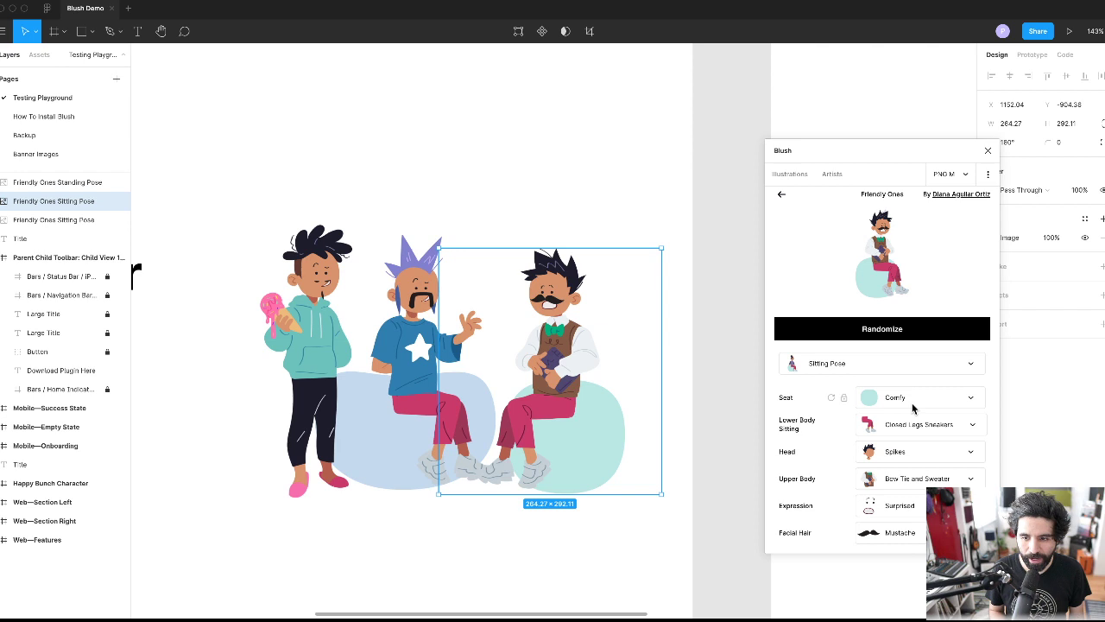
- Lock the Spikes head of the rightmost sitting character and randomize its remaining parts
click(844, 452)
scroll(522, 299, up, 3)
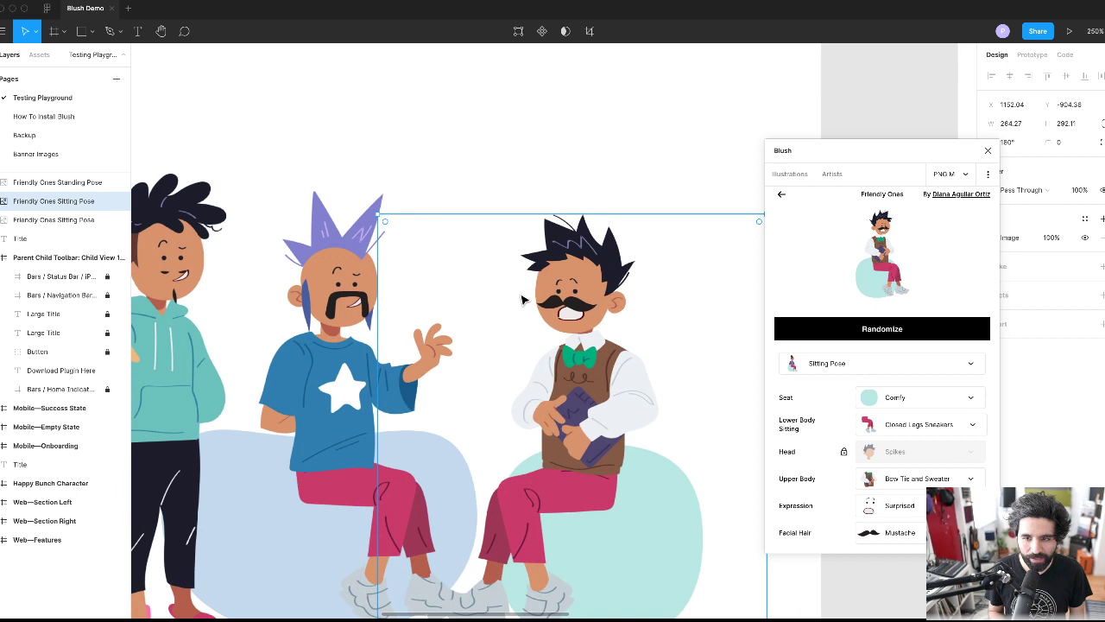
click(896, 327)
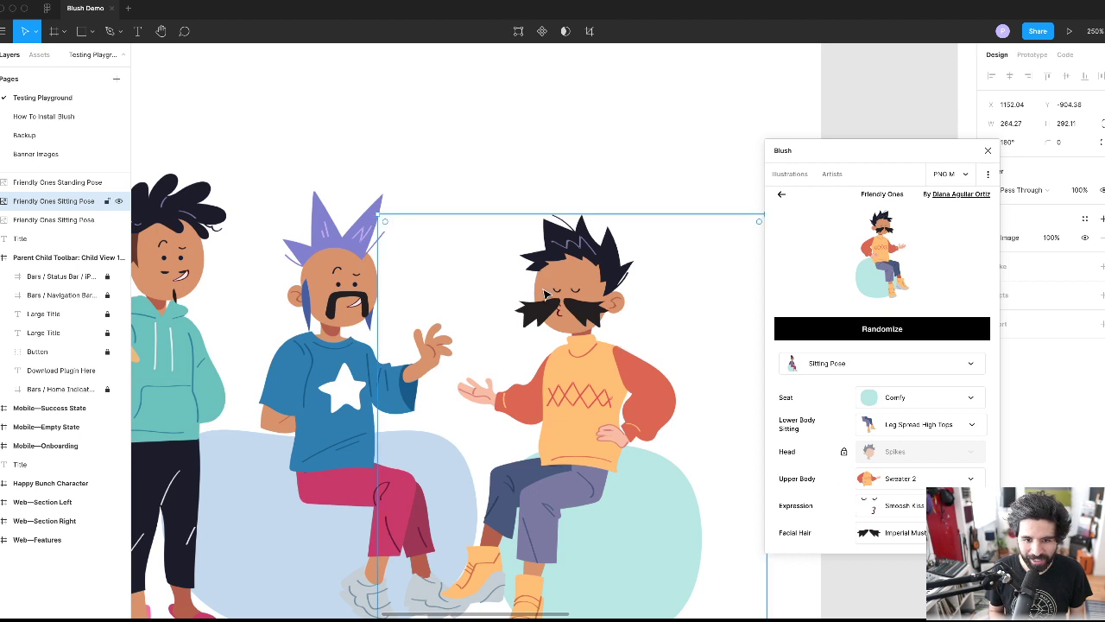
- Check the rightmost character's face up close and randomize only its facial hair twice
scroll(564, 405, up, 5)
scroll(566, 405, down, 2)
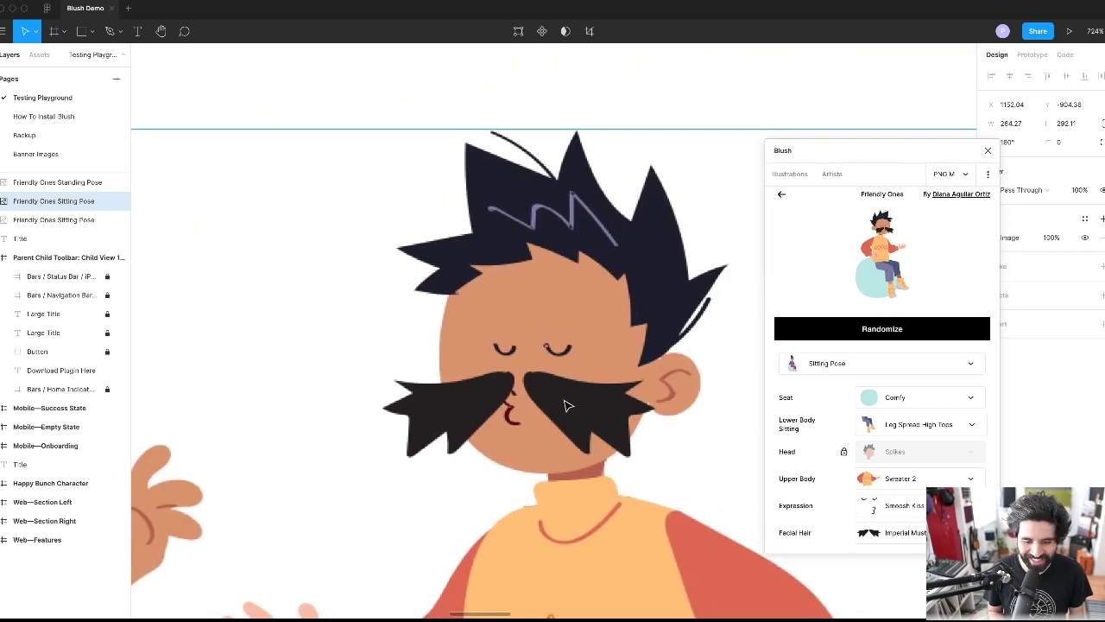
scroll(565, 417, down, 5)
scroll(565, 417, down, 2)
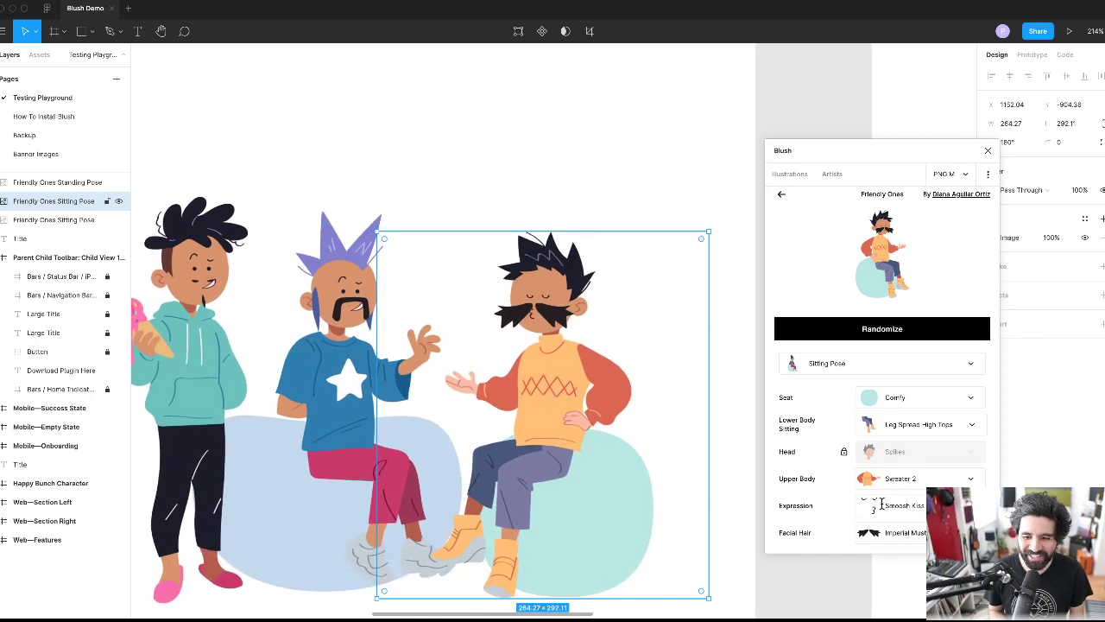
click(898, 532)
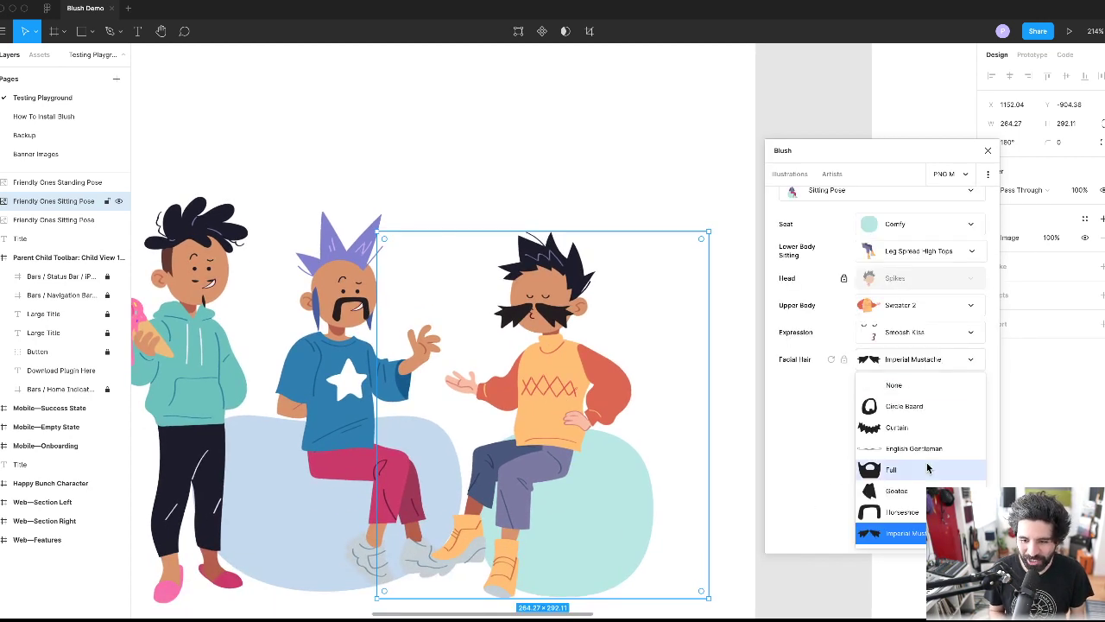
click(811, 463)
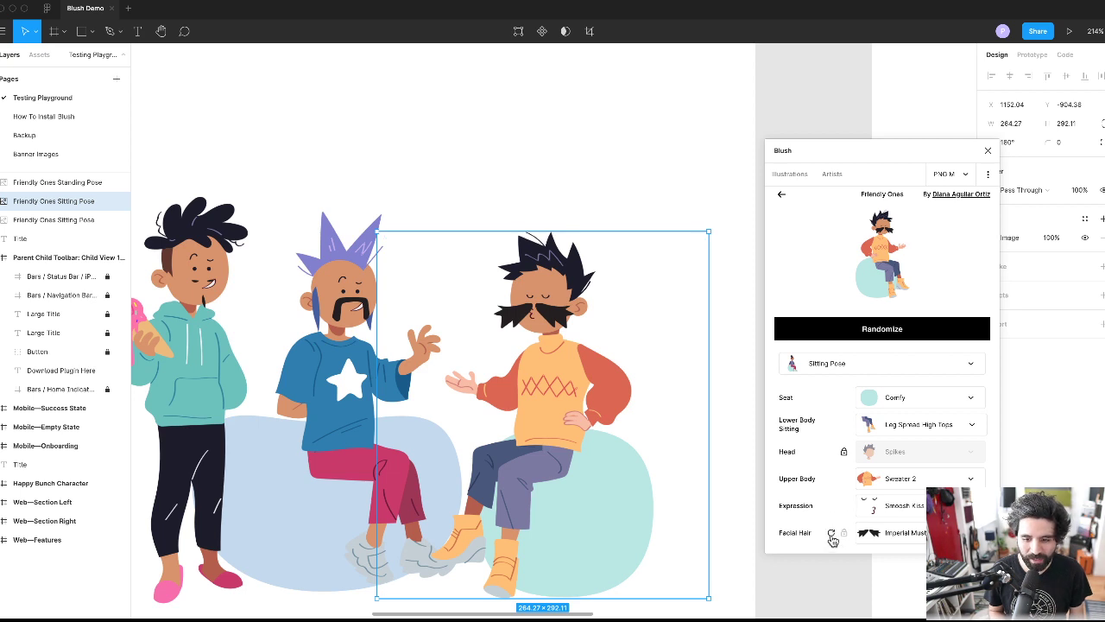
click(831, 535)
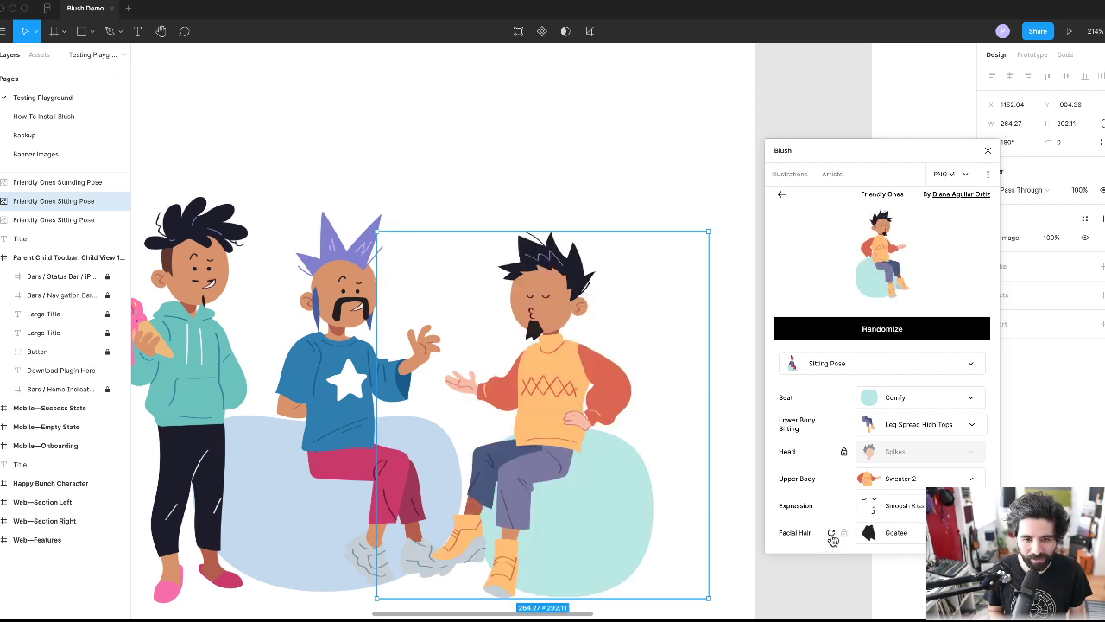
click(831, 535)
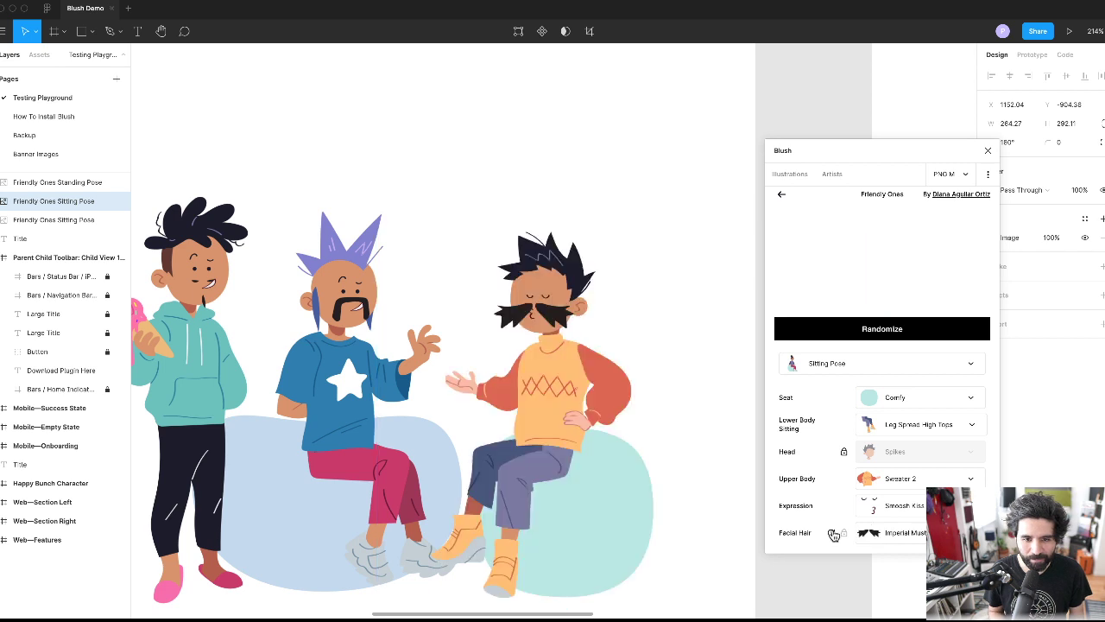
- Set the rightmost character's facial hair to Full
click(902, 535)
click(936, 477)
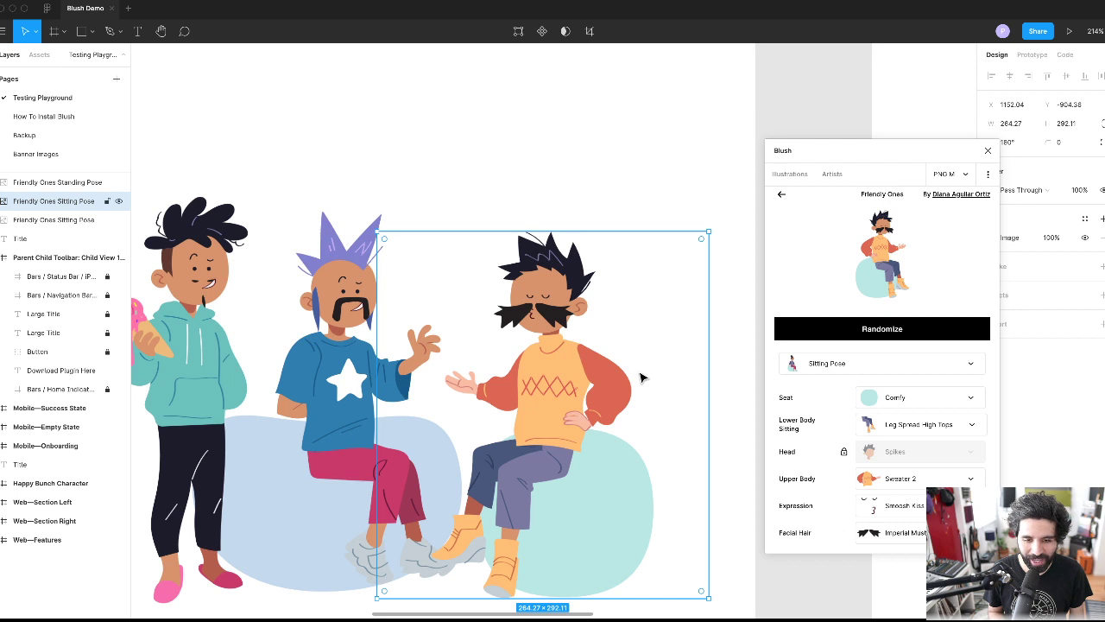
click(659, 163)
scroll(659, 163, left, 5)
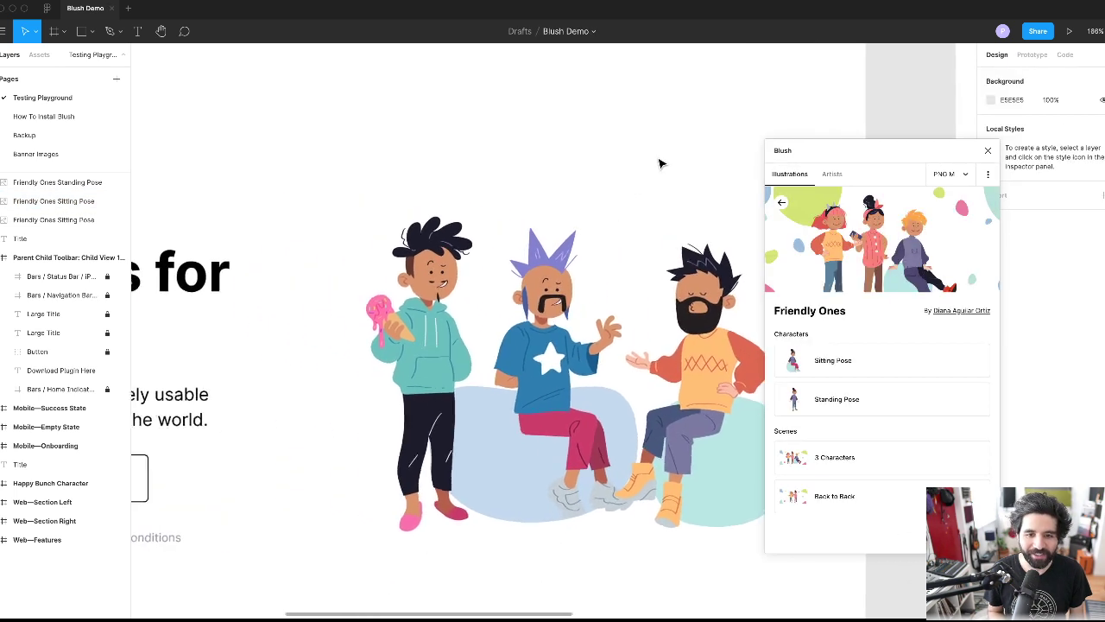
- Randomize only the rightmost character's facial hair once more to get the Goatee
click(717, 337)
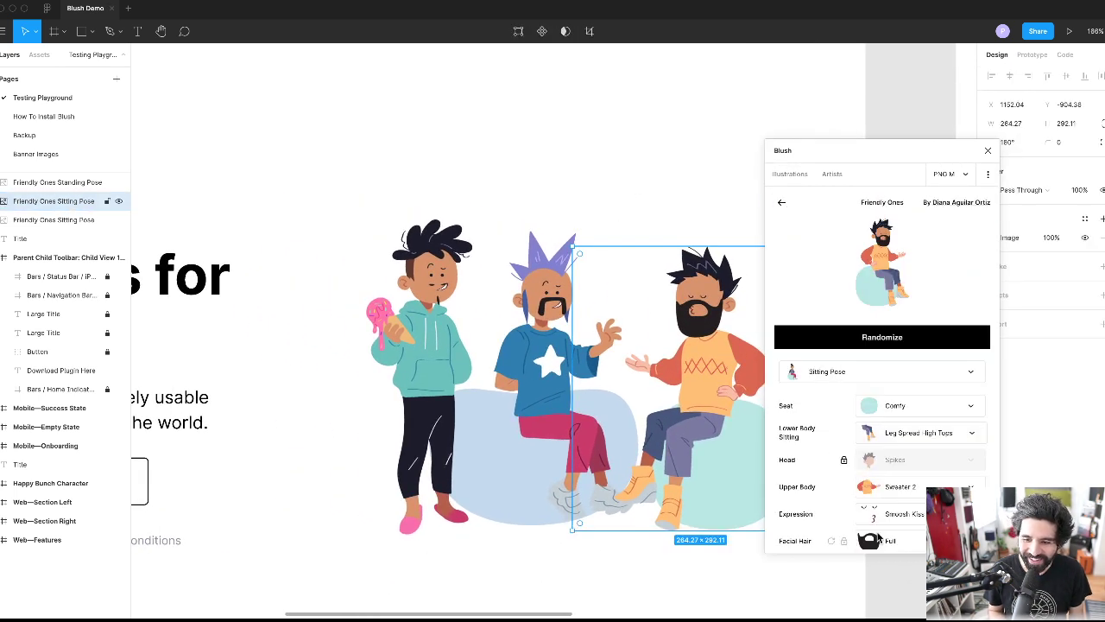
click(832, 541)
scroll(683, 405, right, 3)
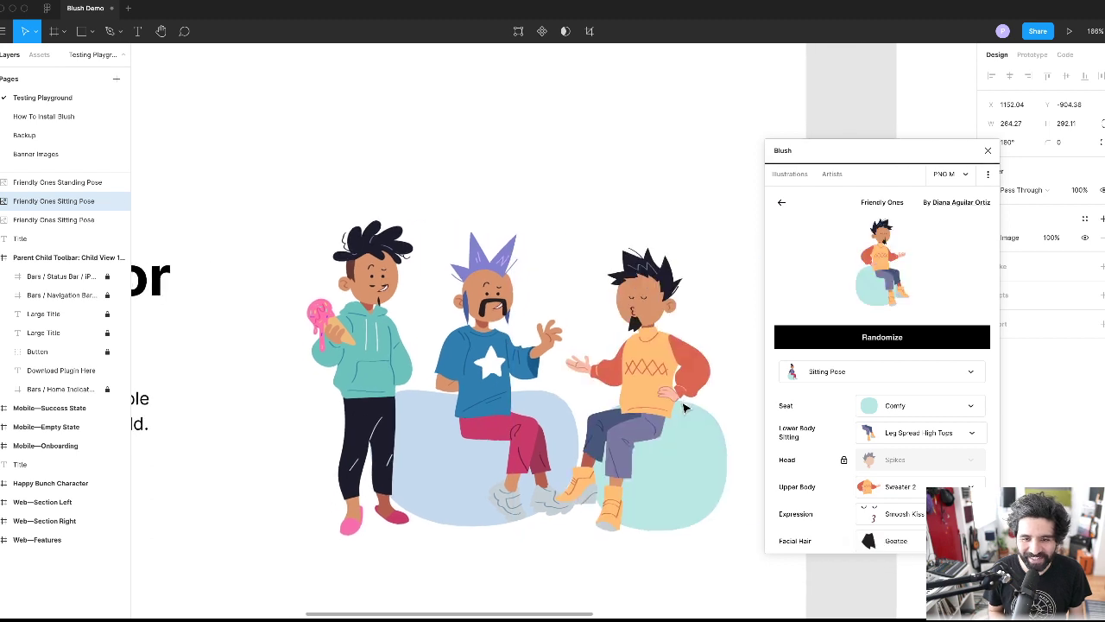
- Tighten the group by nudging the standing character right and the rightmost sitting character left to about X 1142
click(471, 373)
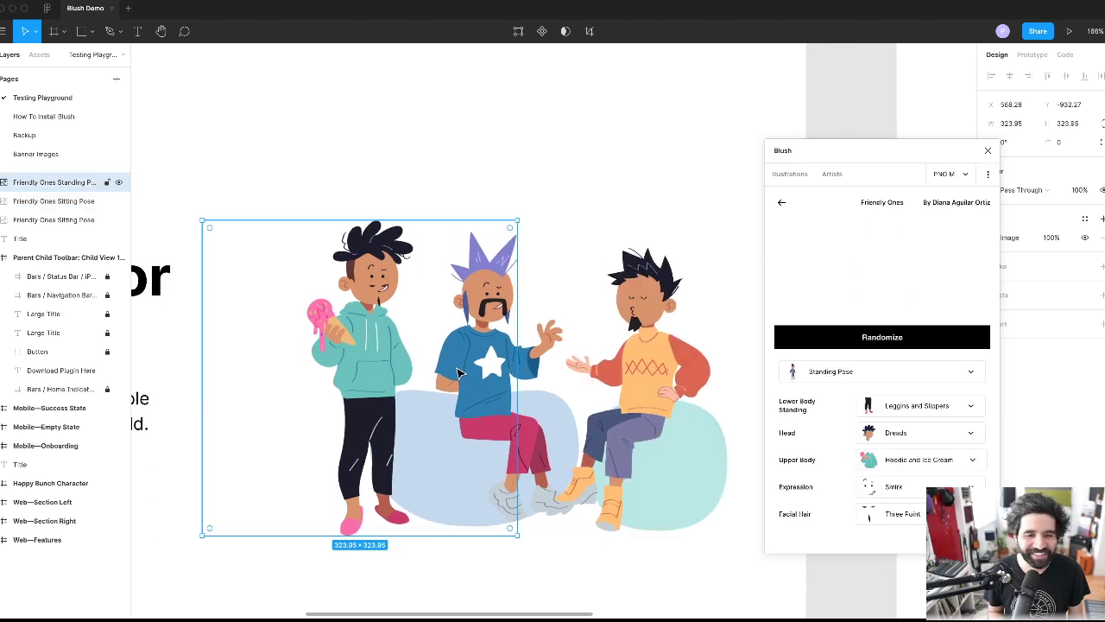
scroll(458, 373, down, 5)
scroll(458, 373, right, 3)
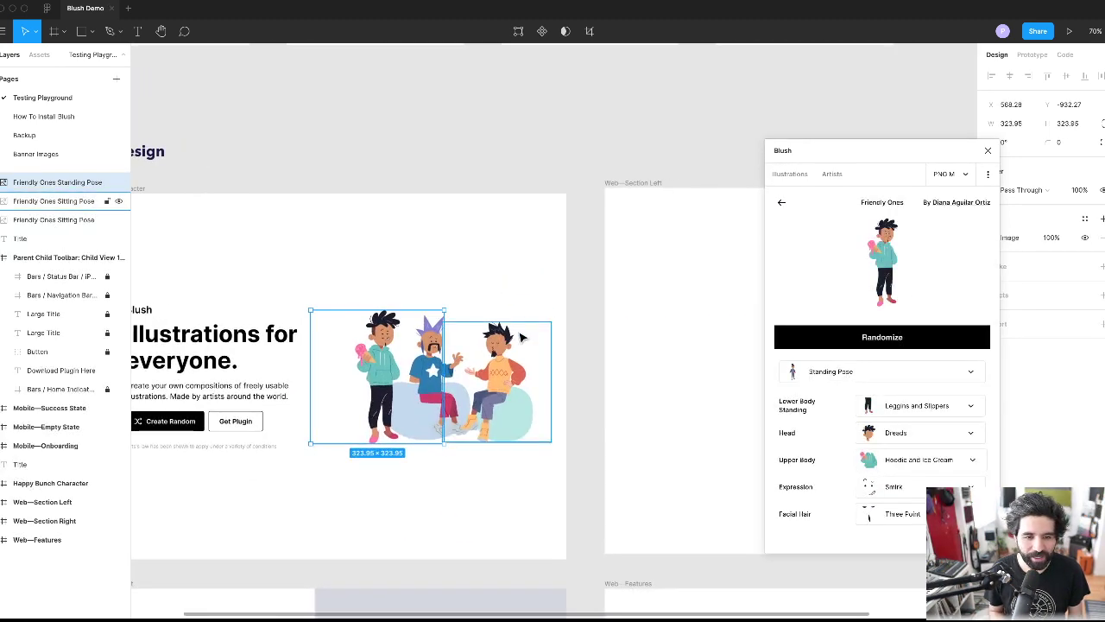
click(526, 361)
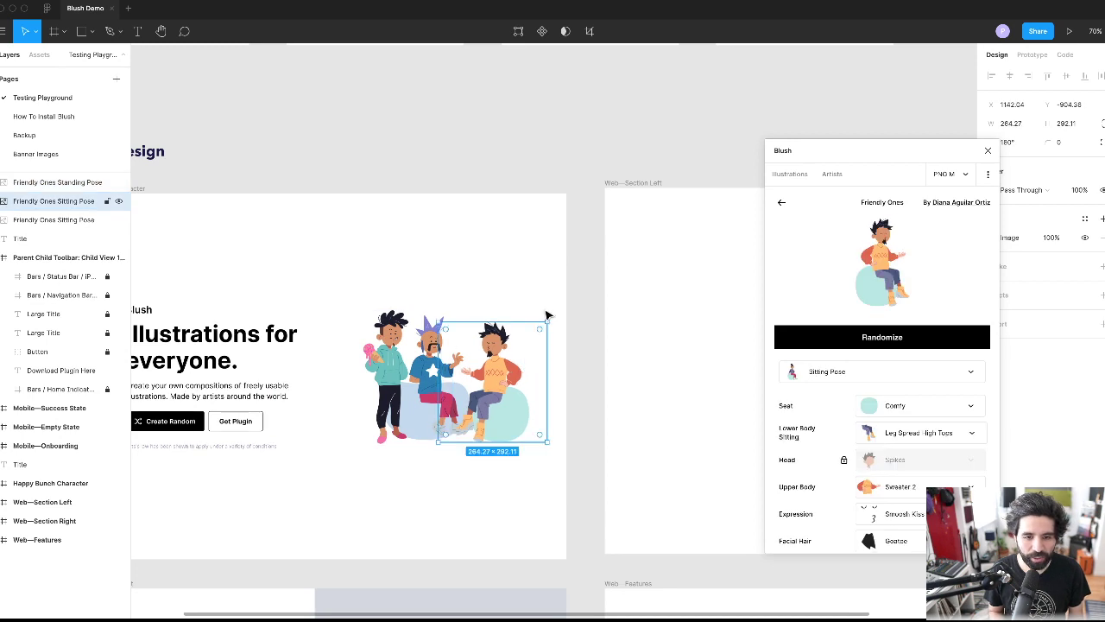
- Scale all three characters together to about 620 × 363 and shift the group closer to the headline
shift+click(364, 332)
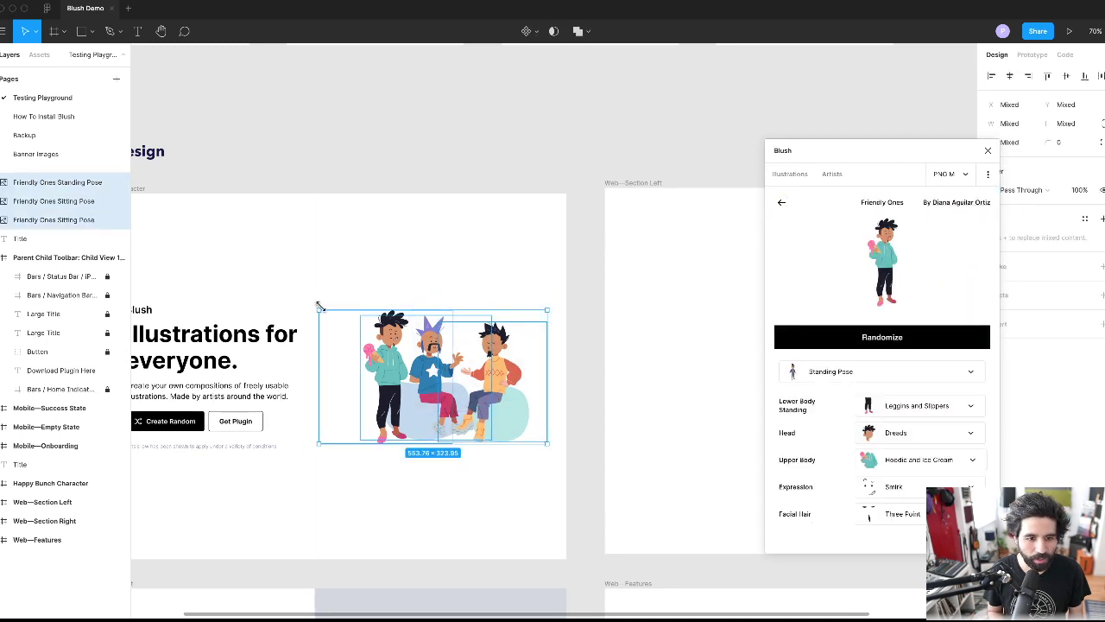
drag(319, 306, 290, 295)
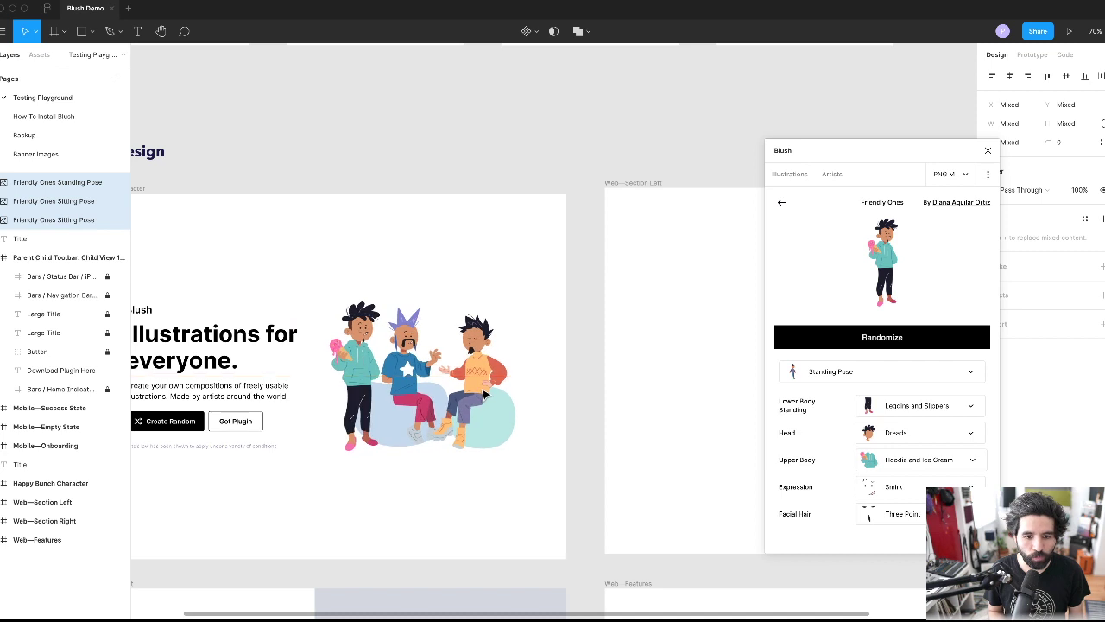
scroll(496, 390, up, 5)
scroll(483, 395, left, 4)
scroll(483, 395, left, 2)
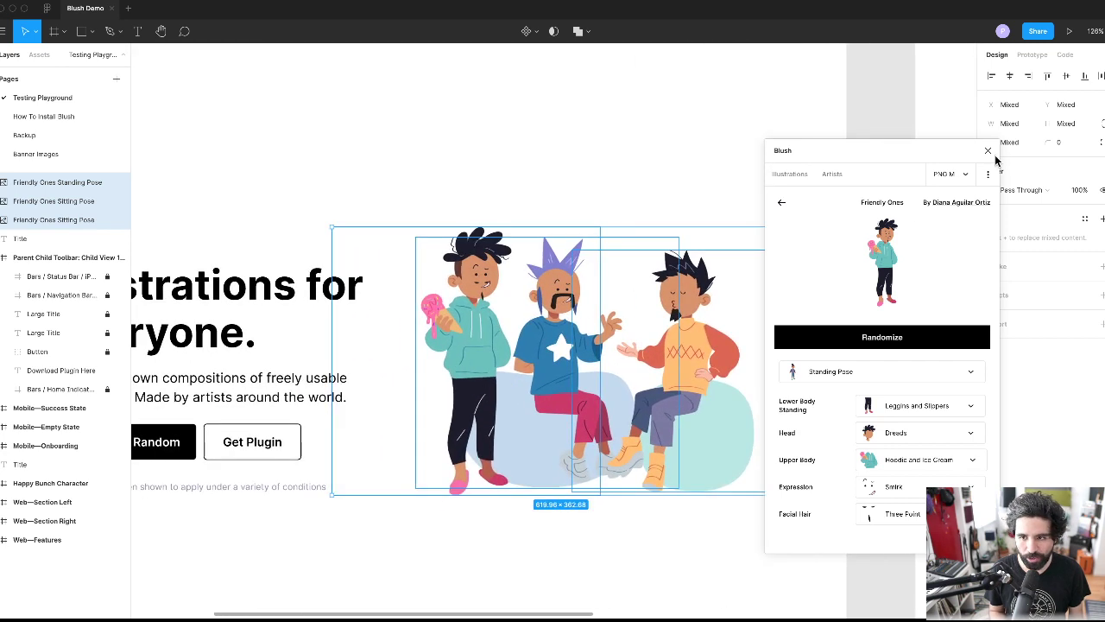
- Switch the Blush image format to SVG with the three characters selected, converting them to vector groups
click(949, 174)
click(957, 242)
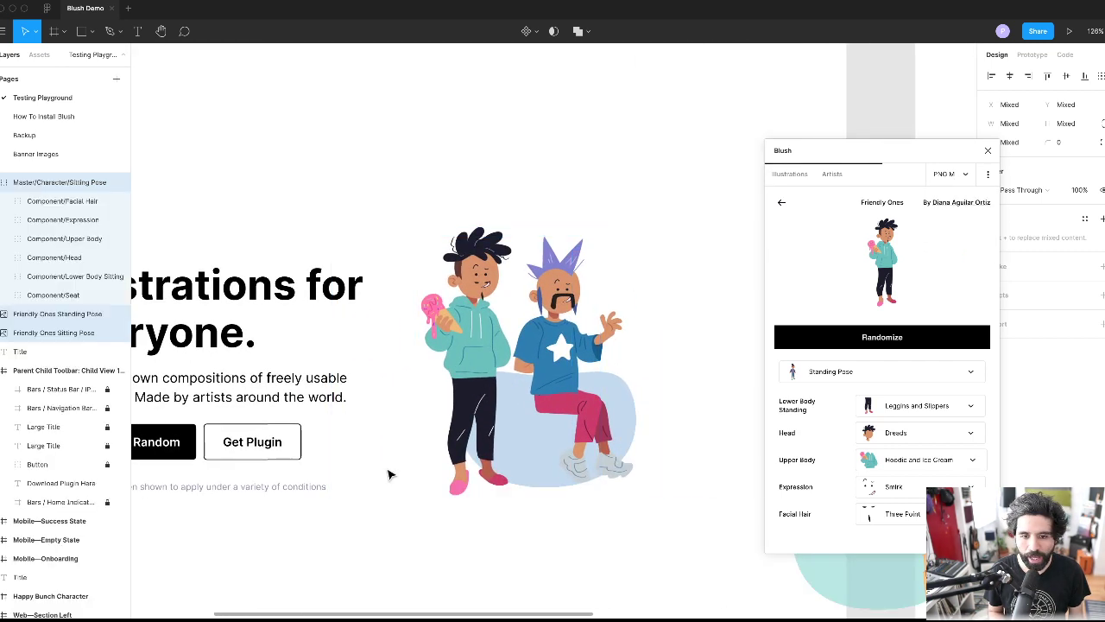
scroll(496, 475, down, 5)
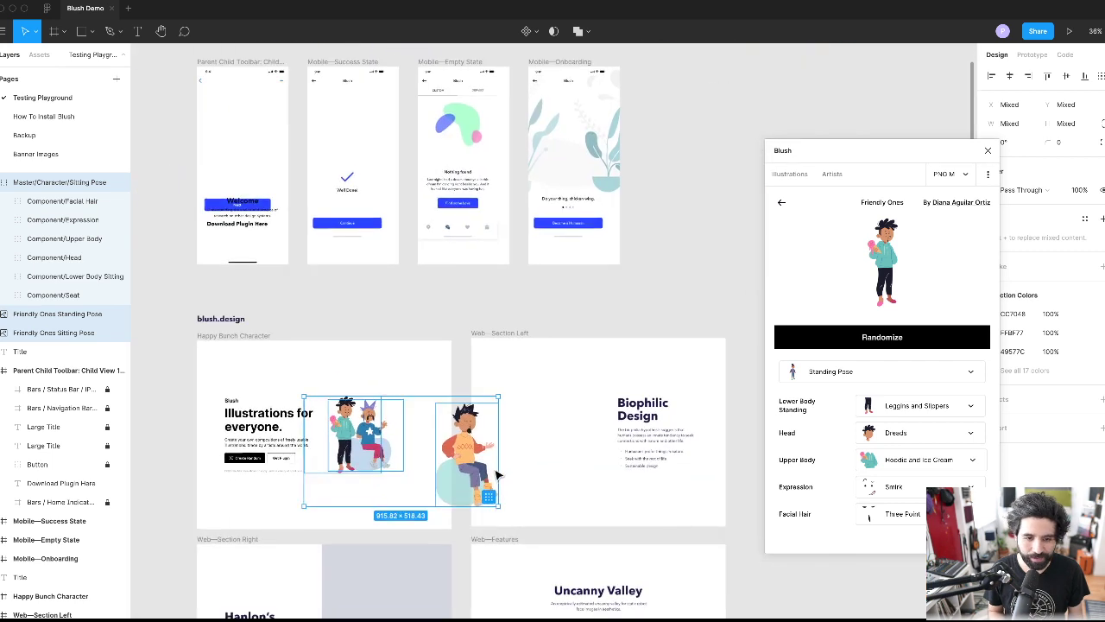
click(497, 475)
click(366, 445)
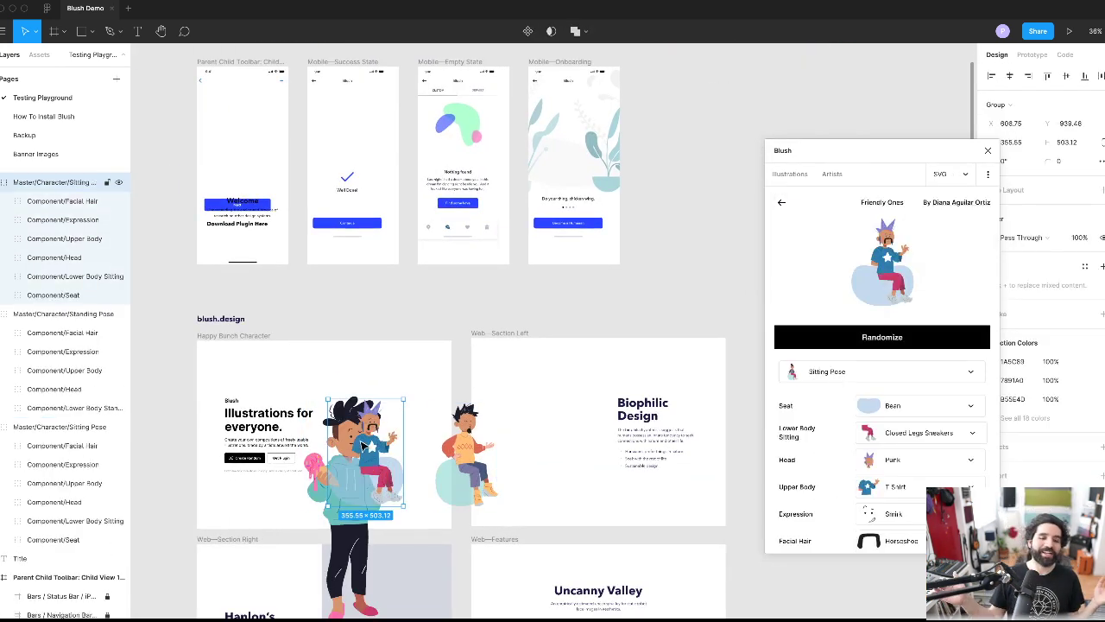
- Undo the conversion of the three characters to SVG groups
scroll(366, 446, up, 3)
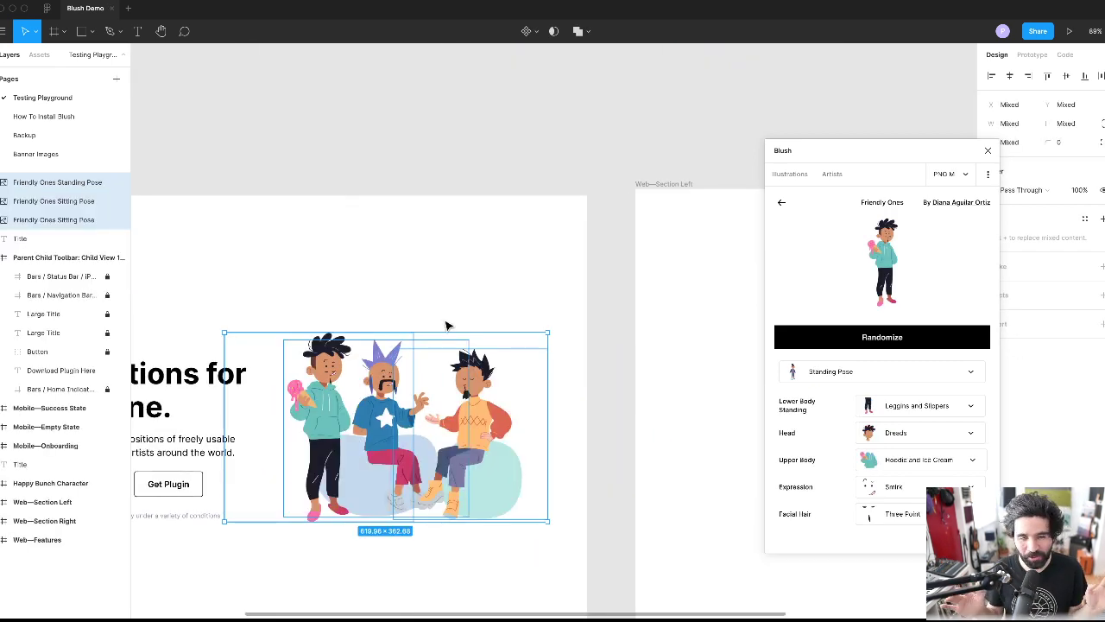
scroll(446, 325, down, 1)
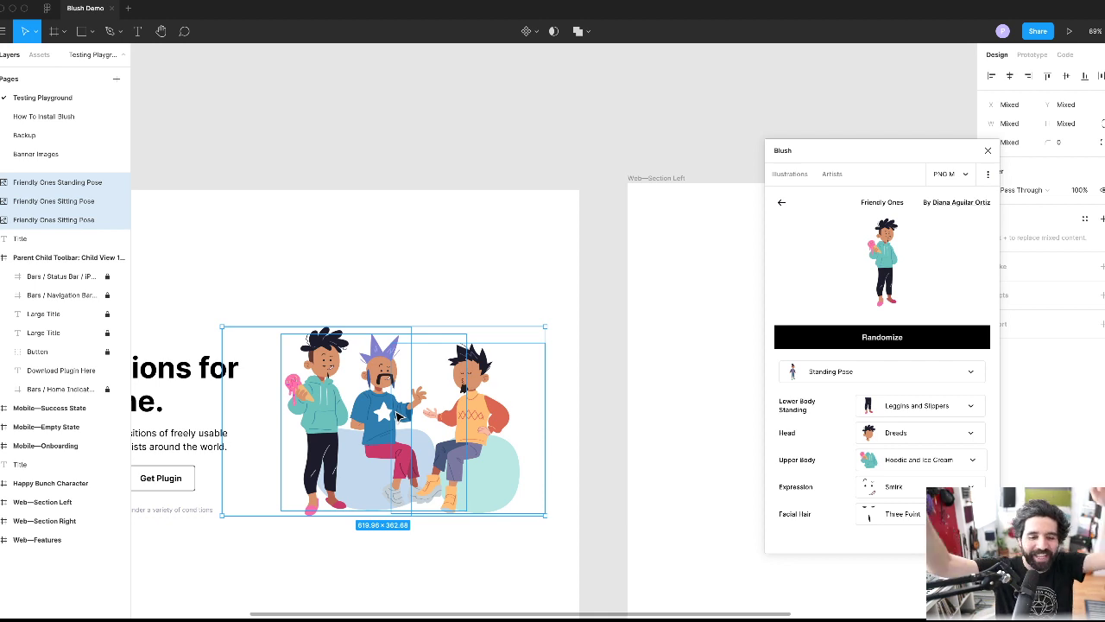
scroll(399, 406, left, 3)
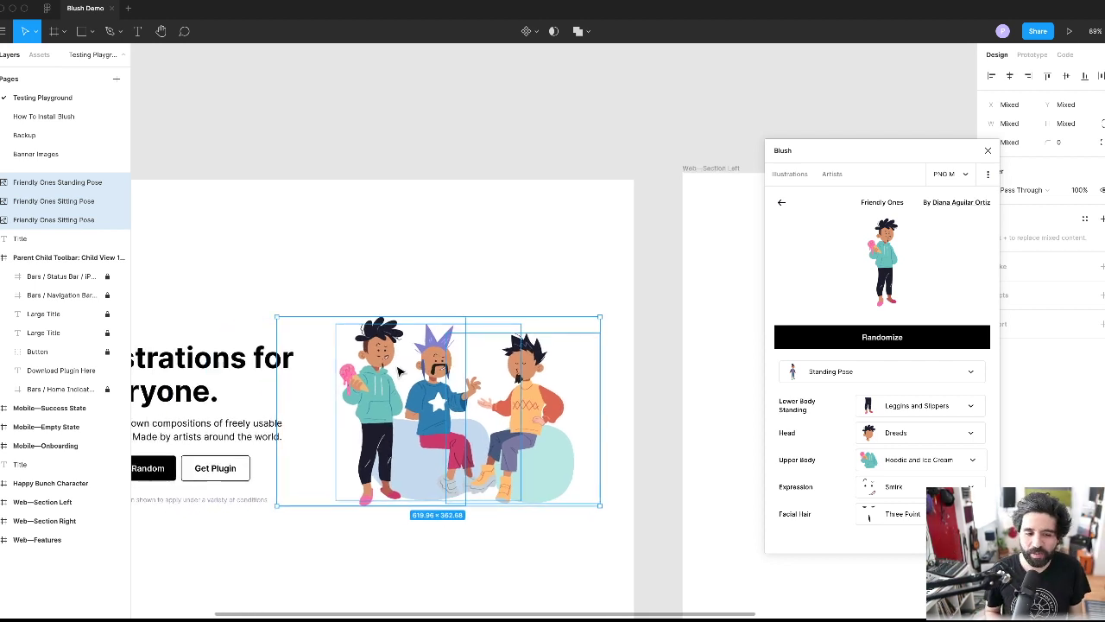
- Insert a Friendly Ones Standing Pose character as SVG on the empty canvas beside the frames and ungroup it into its components
click(418, 257)
scroll(419, 254, down, 2)
scroll(423, 254, right, 10)
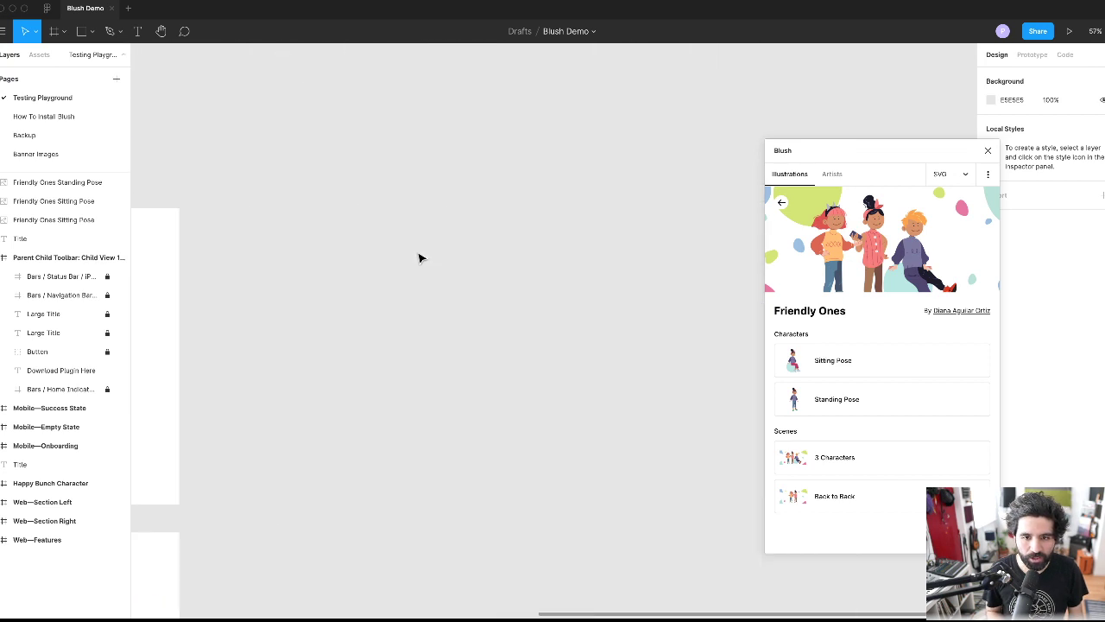
click(856, 407)
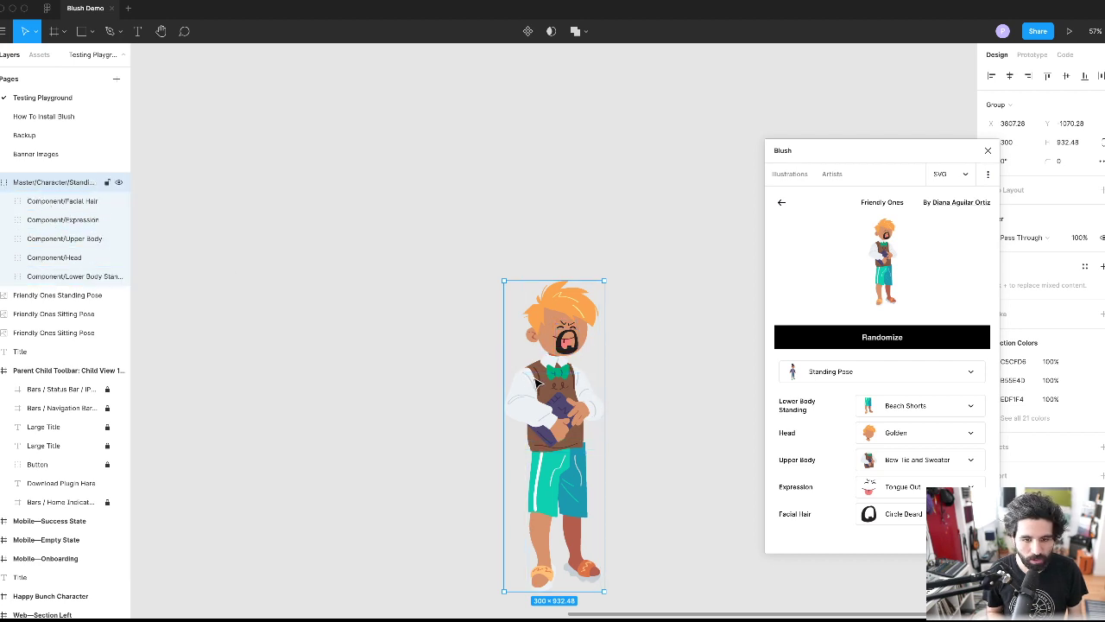
key(shift+super+g)
click(459, 424)
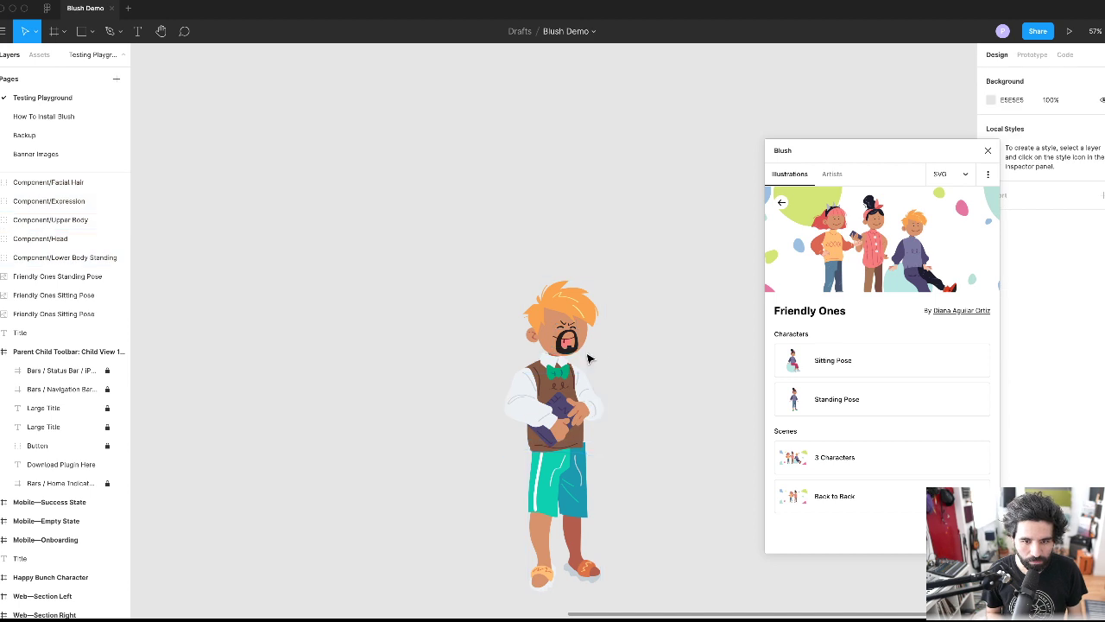
- Recolor the standing character's hair shape to the blue fill 4EA7F9
click(577, 343)
scroll(576, 343, up, 10)
super+click(435, 290)
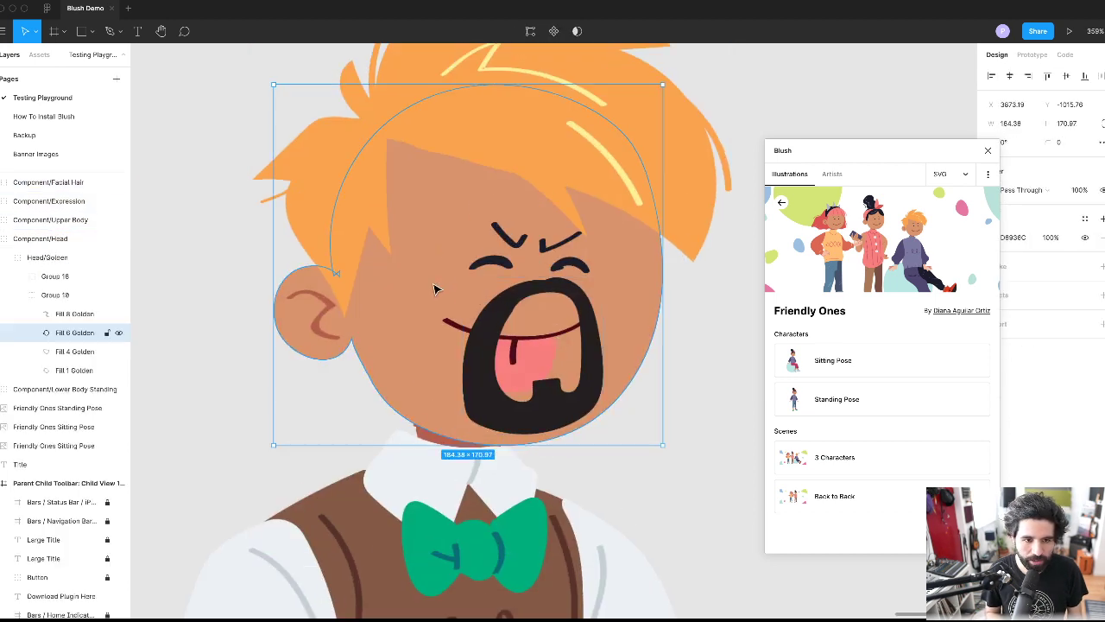
drag(837, 153, 803, 160)
super+click(568, 142)
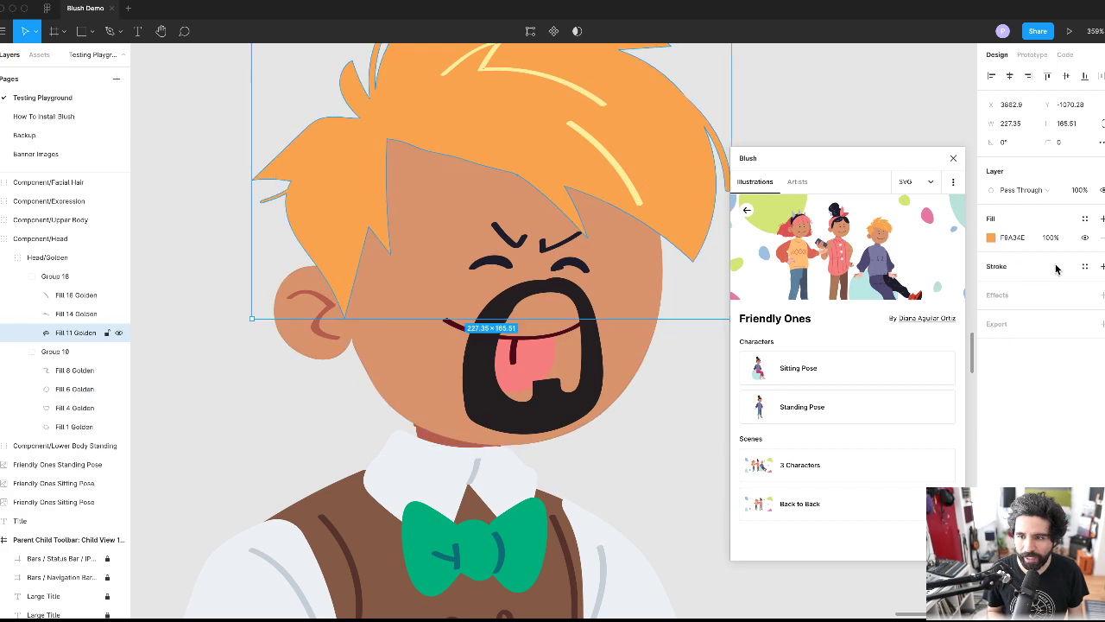
click(992, 238)
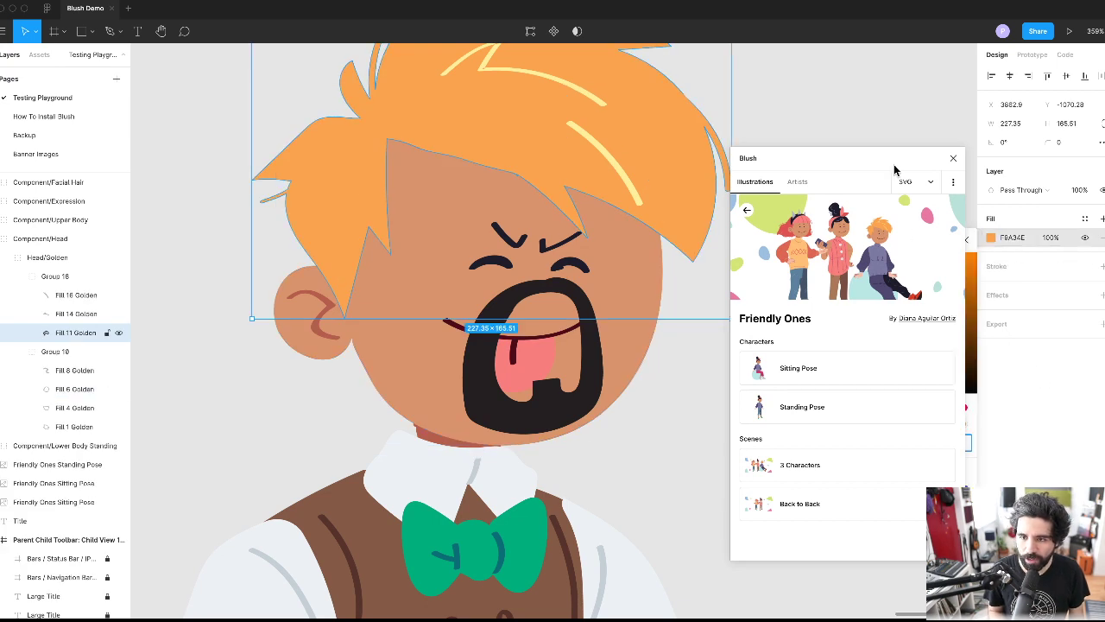
drag(894, 170, 670, 233)
click(925, 411)
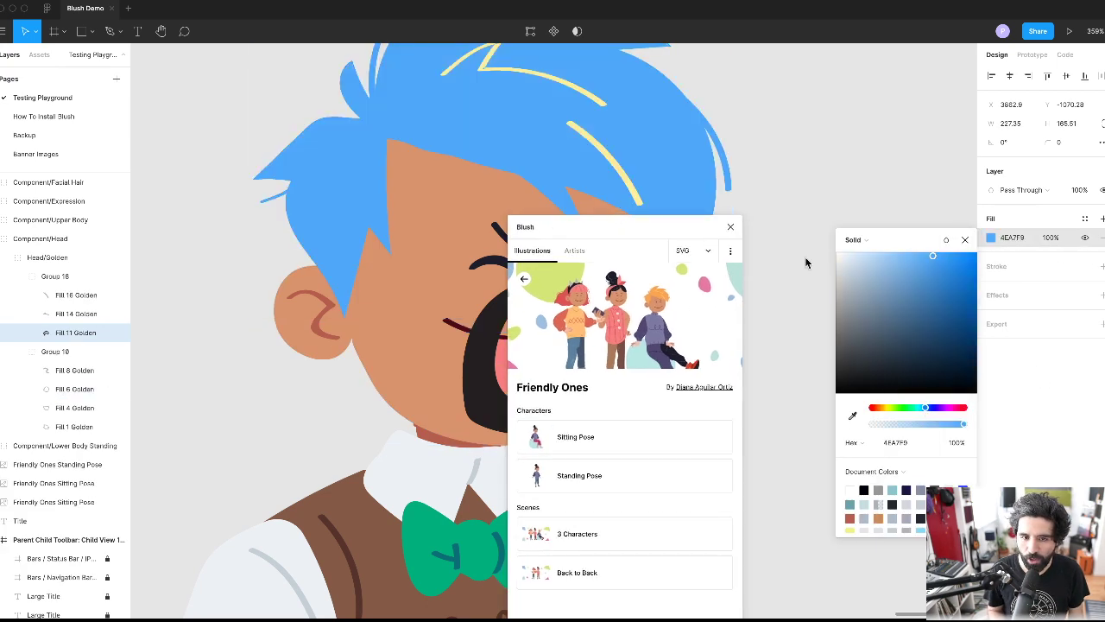
- Close the hair's fill color settings and move the Blush window clear of the full character
scroll(734, 172, down, 5)
drag(661, 227, 815, 177)
click(965, 241)
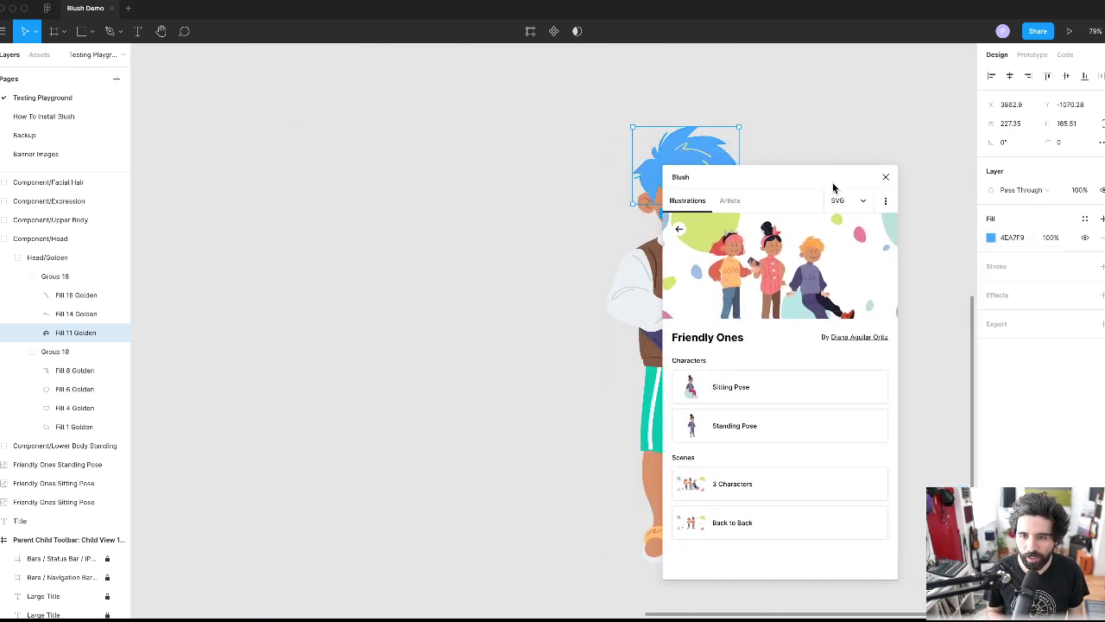
drag(809, 177, 900, 164)
scroll(536, 251, right, 5)
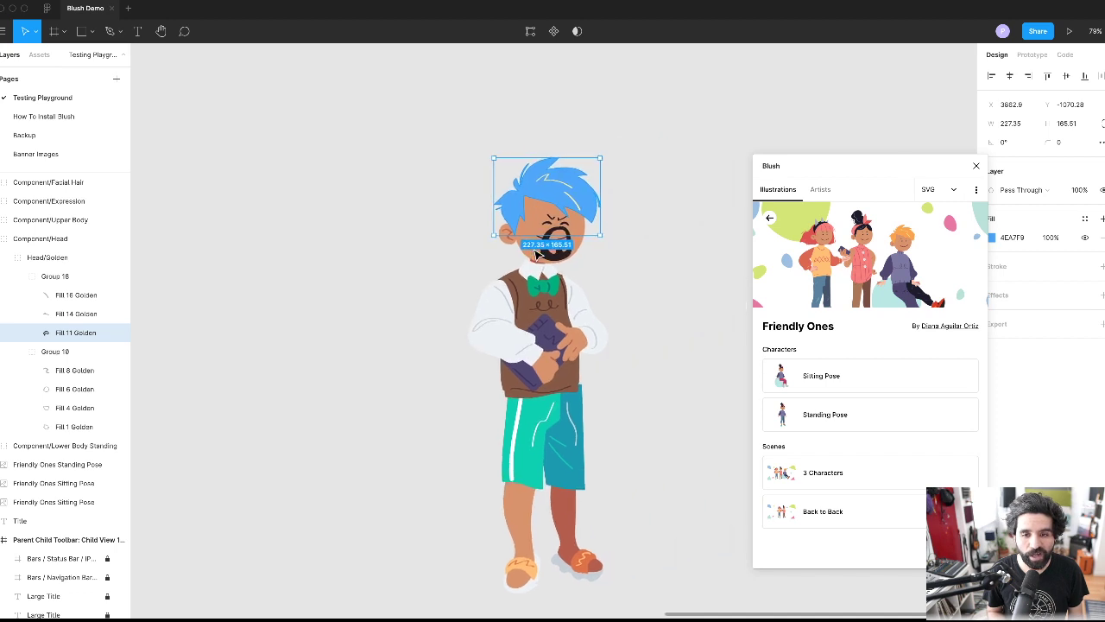
click(363, 336)
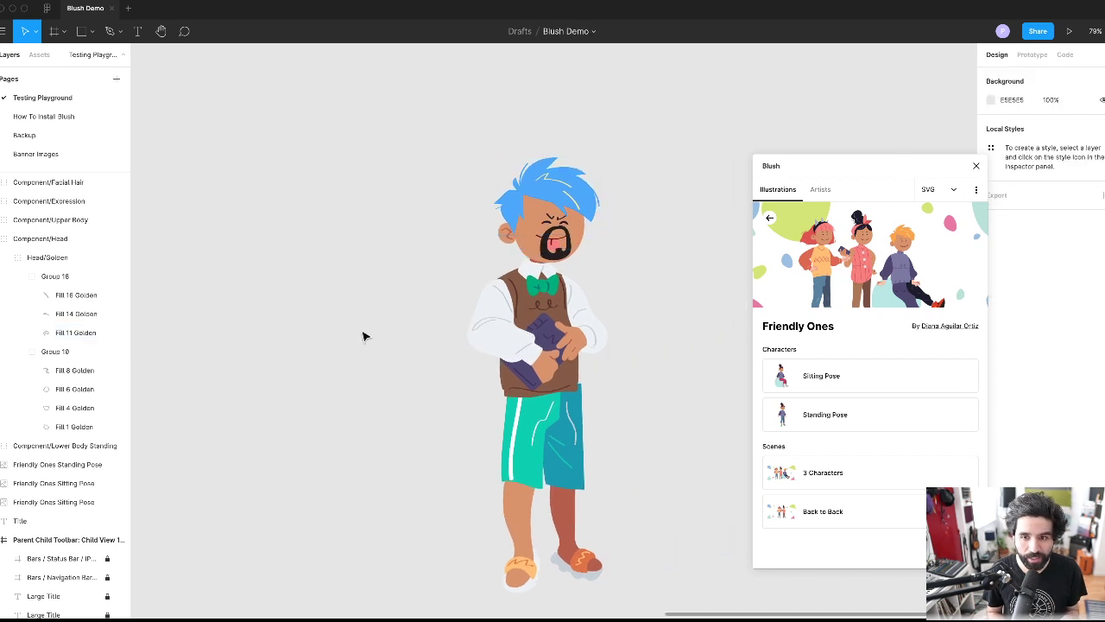
- Add the text "blush.design" to the canvas and center it above the blue-haired character
key(t)
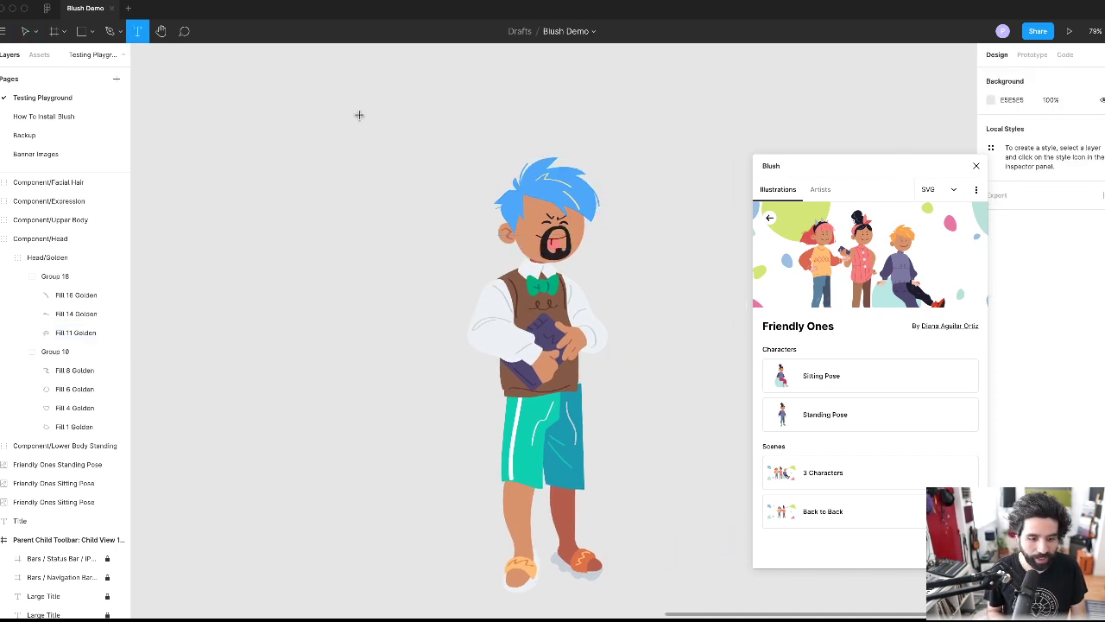
click(359, 115)
text(blush.design)
key(Escape)
drag(372, 119, 563, 129)
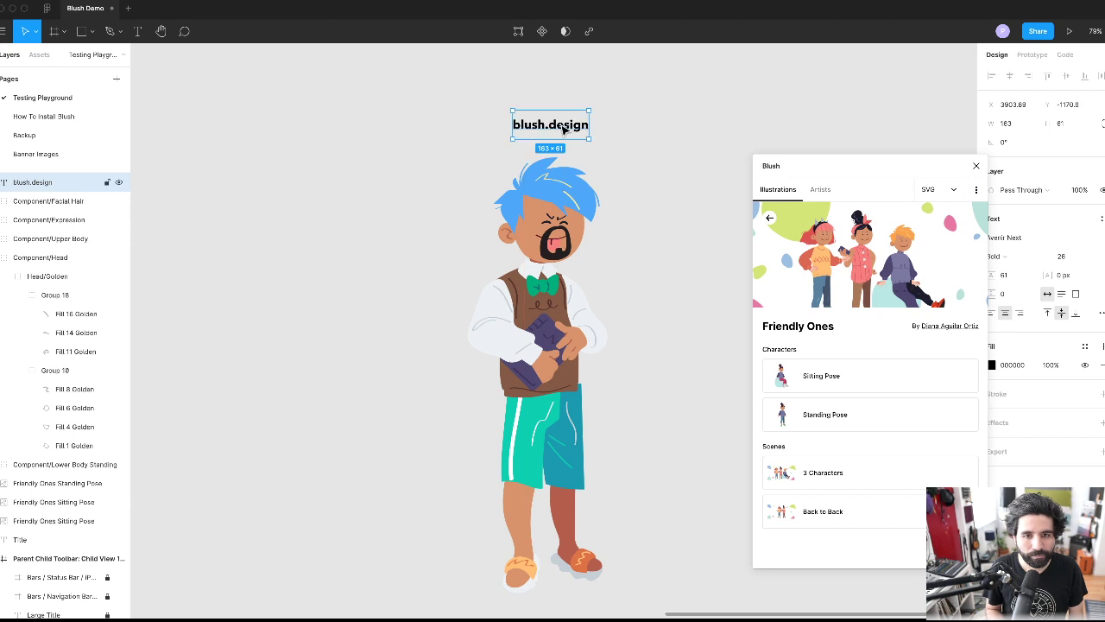
- Switch to Chrome, reload the suspended YouTube live chat page and read the viewers' messages
key(super+Tab)
key(super+Tab)
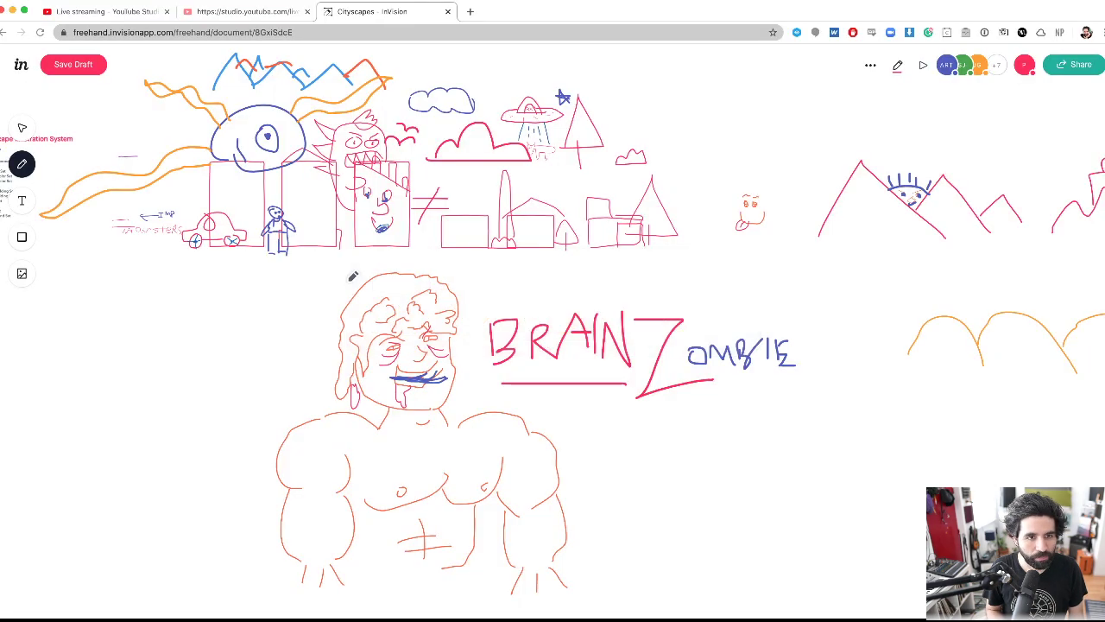
click(212, 14)
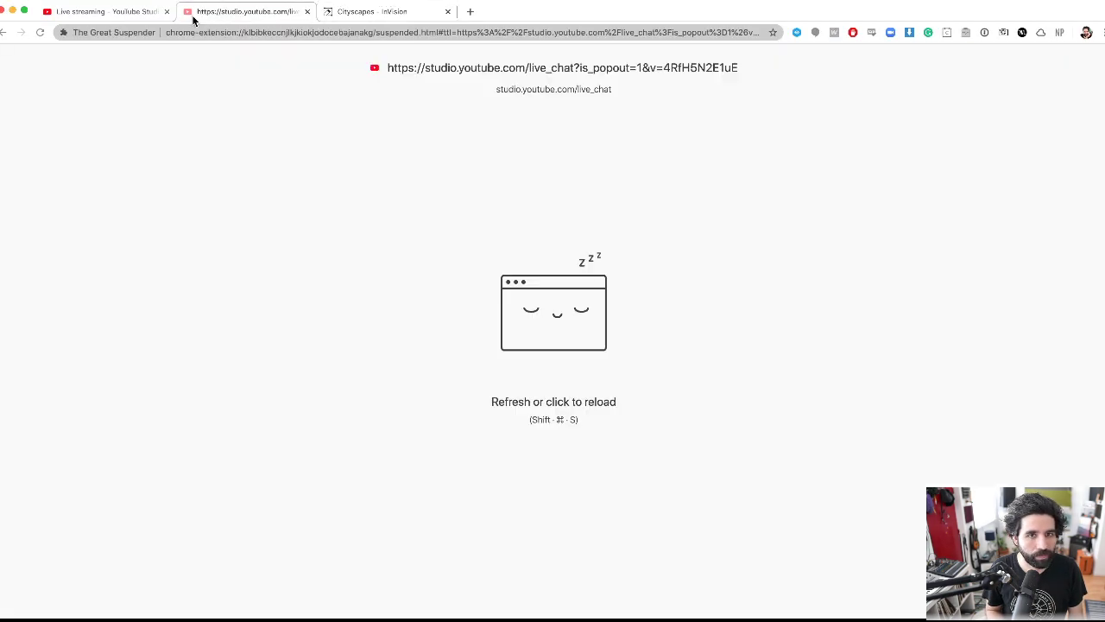
click(187, 202)
click(128, 13)
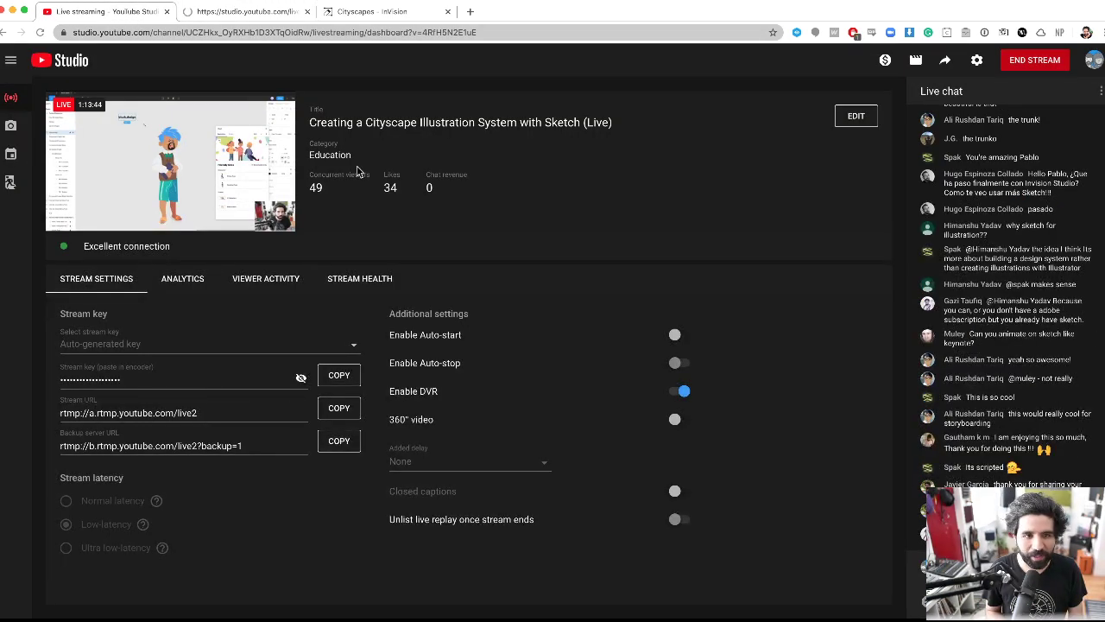
click(235, 12)
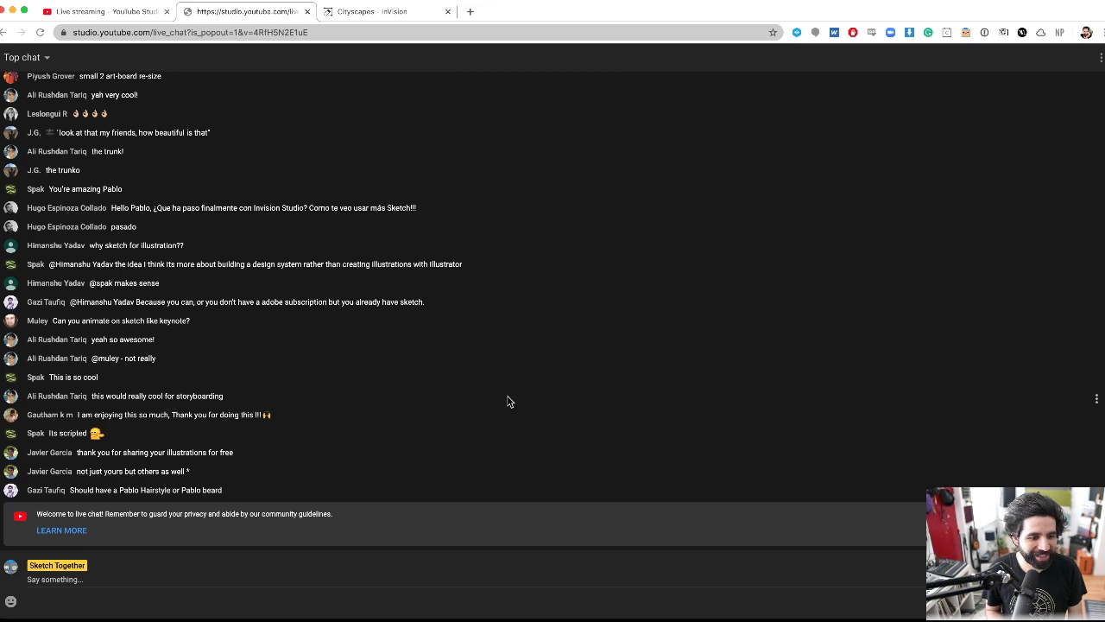
- Return to Figma and insert a Happy Bunch character from the Blush collections as SVG on the empty canvas
key(super+Tab)
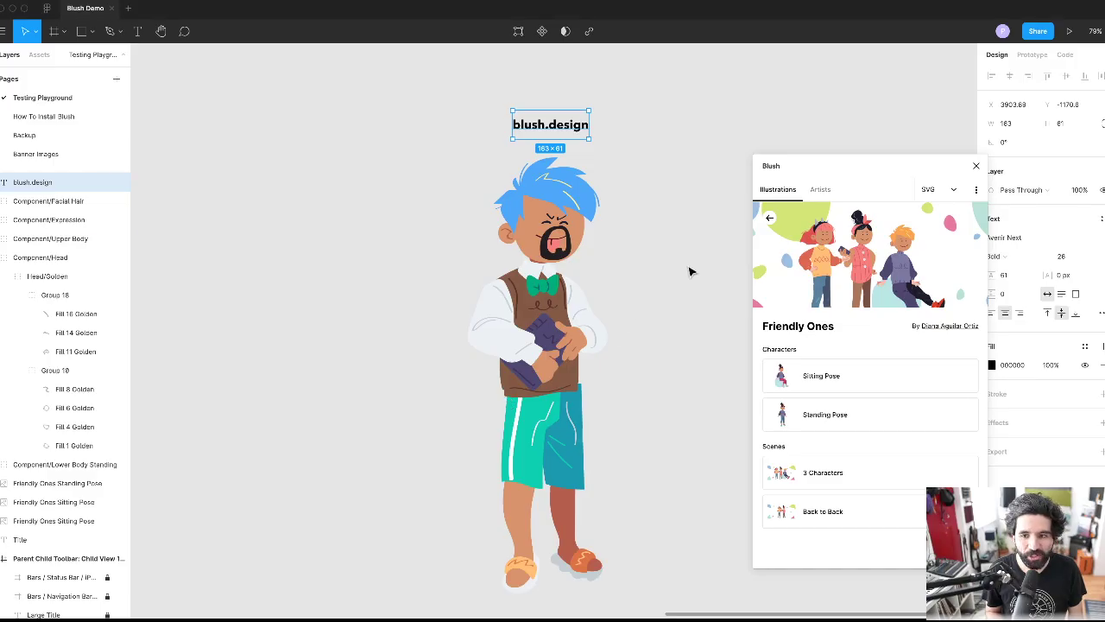
click(831, 191)
click(783, 190)
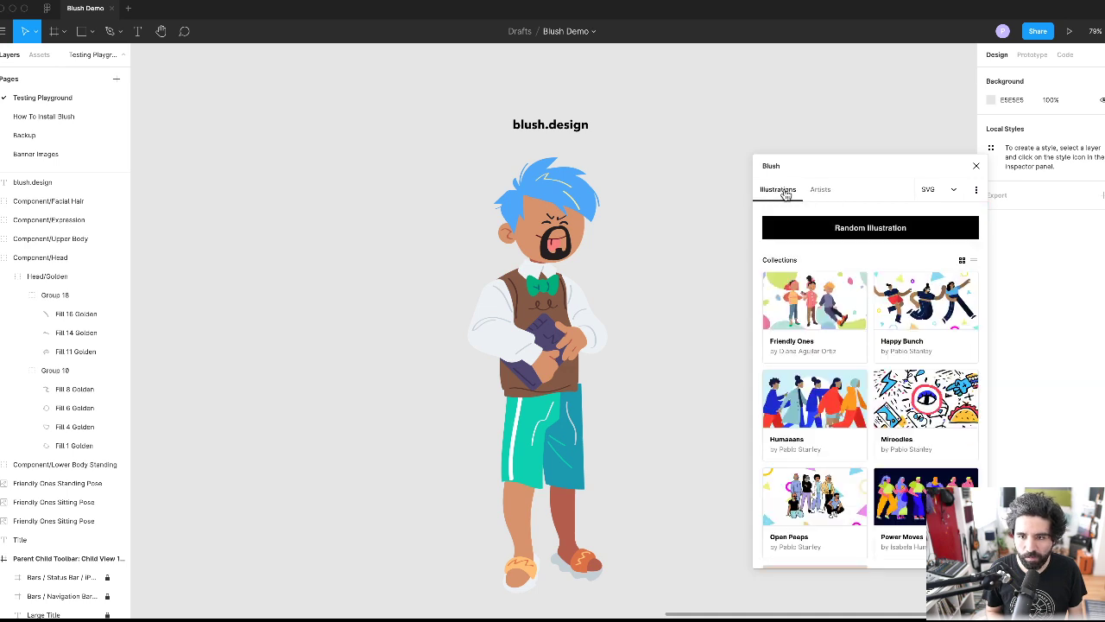
scroll(807, 320, down, 2)
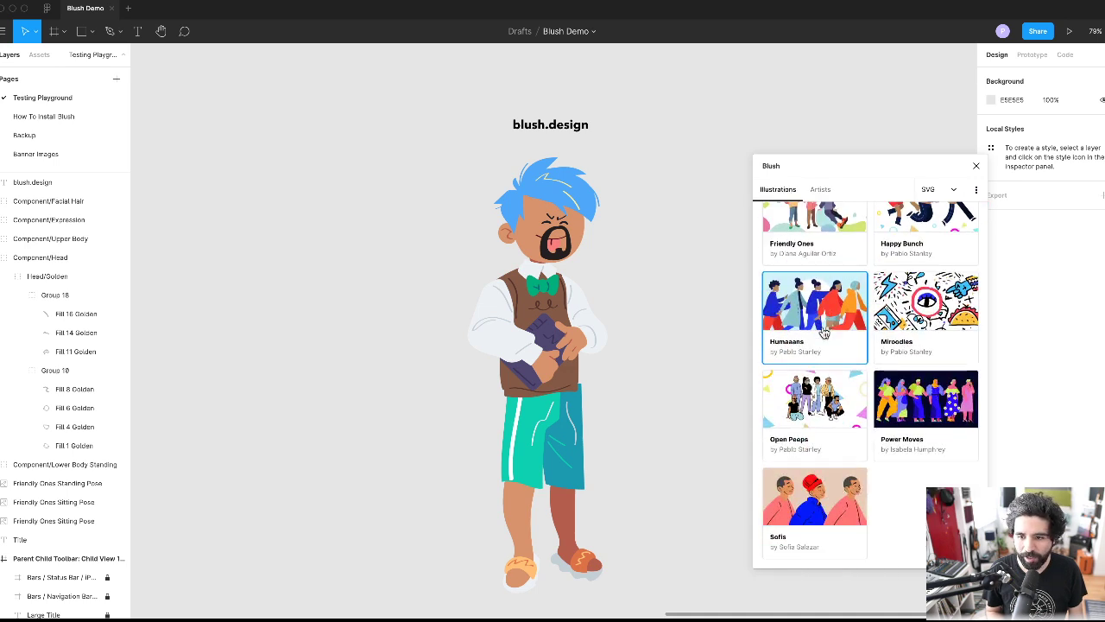
scroll(820, 329, up, 2)
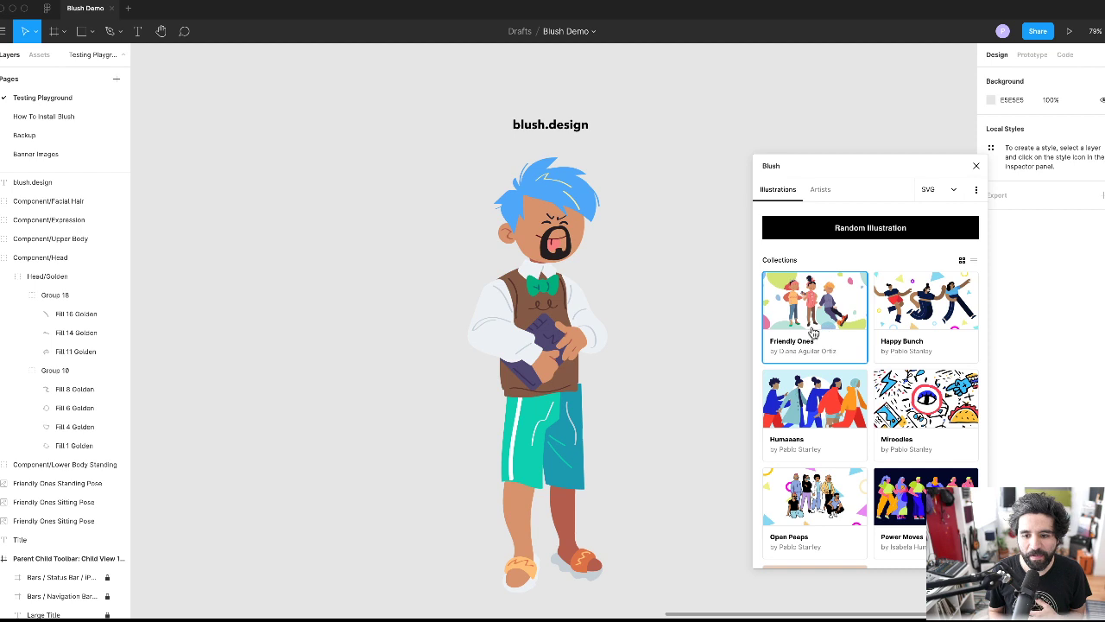
scroll(543, 389, right, 5)
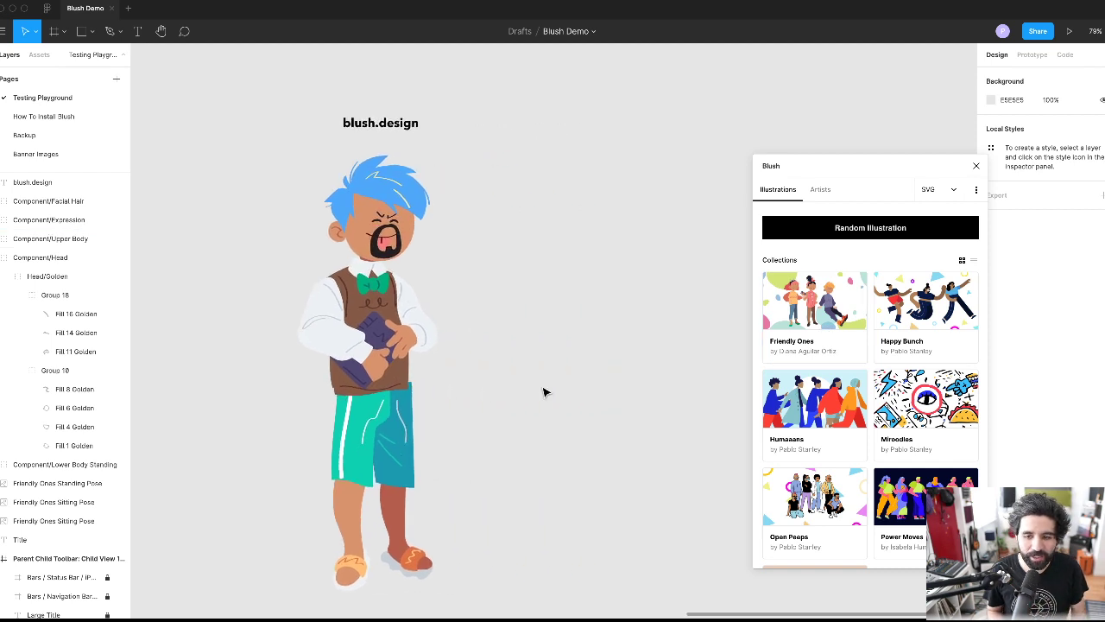
click(920, 323)
click(806, 390)
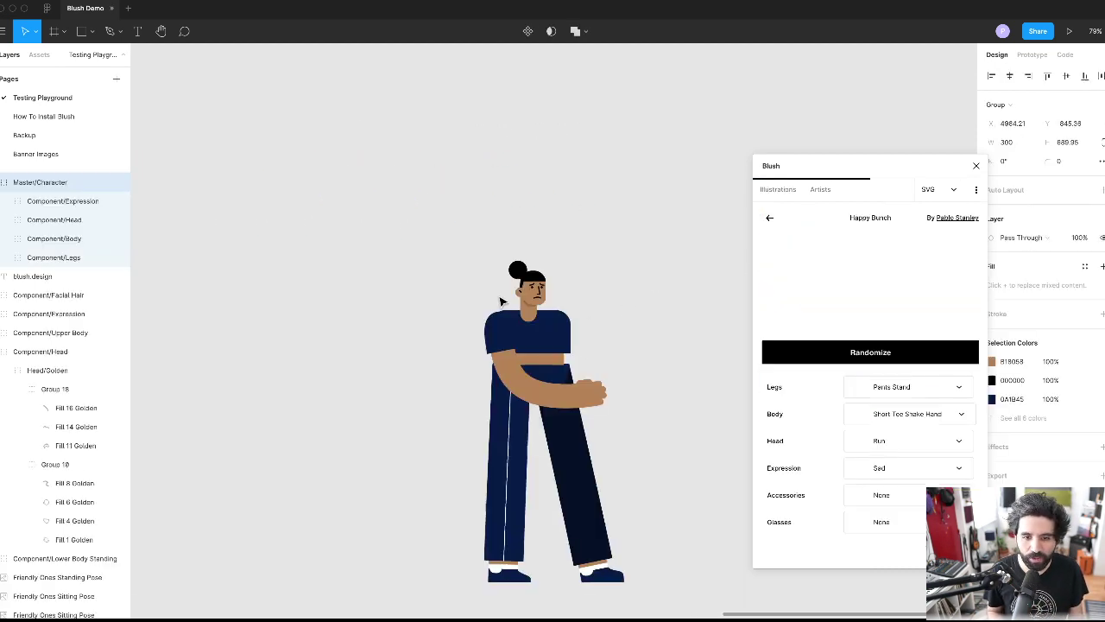
- Move the Happy Bunch character aside and duplicate it twice to form an evenly aligned row of three
drag(505, 299, 345, 300)
drag(385, 370, 648, 370)
click(447, 256)
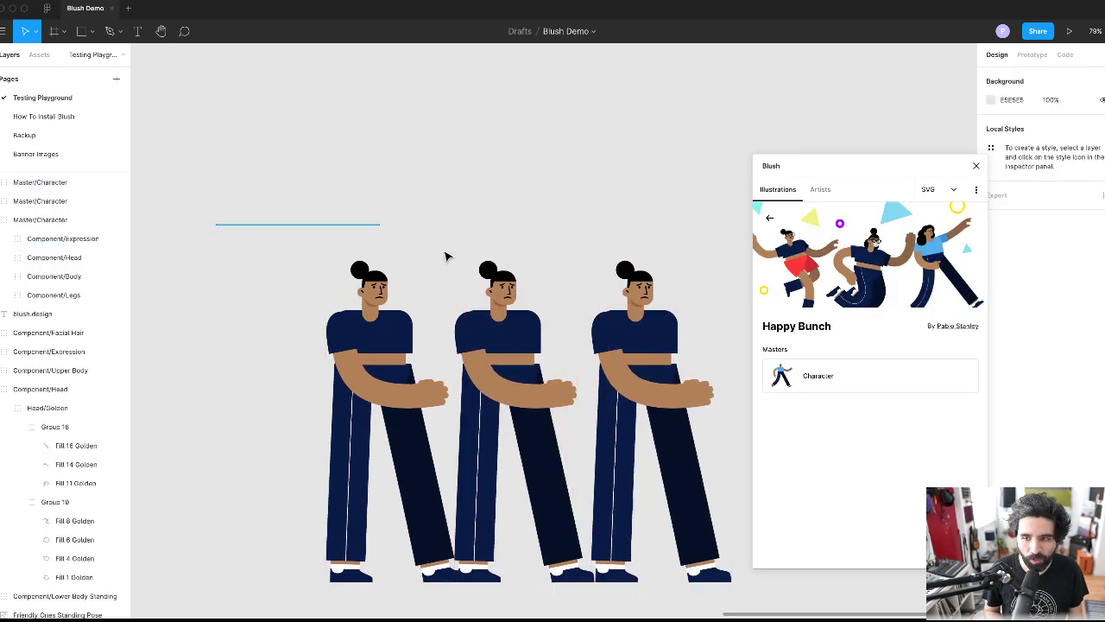
- Randomize all three Happy Bunch characters together and shift the bun-haired one in the green sweater slightly away from its neighbor
drag(446, 256, 732, 584)
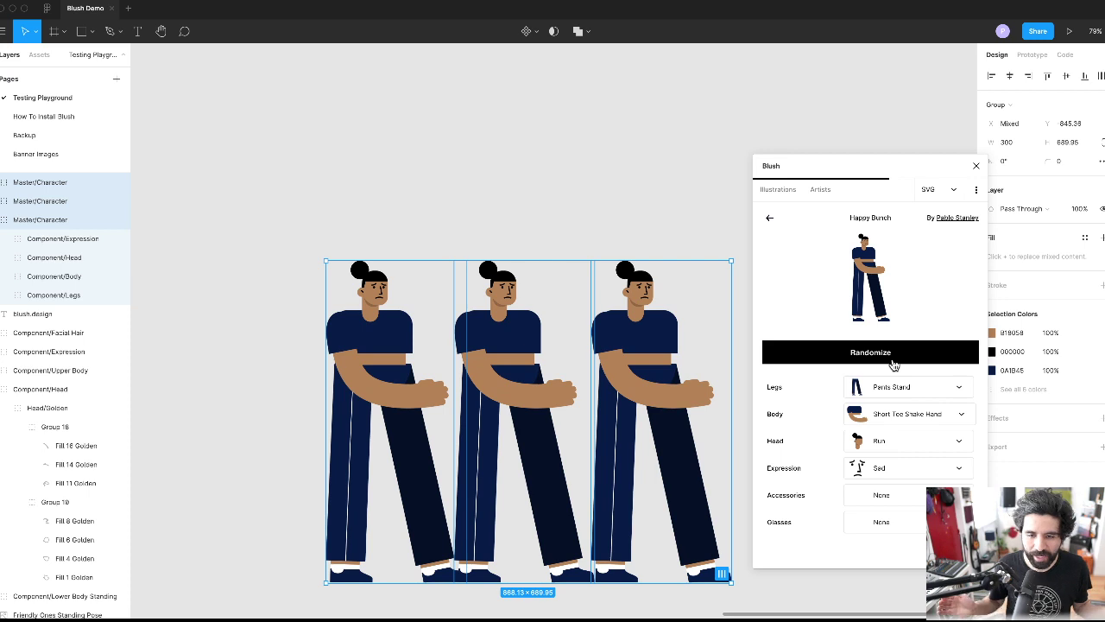
click(893, 364)
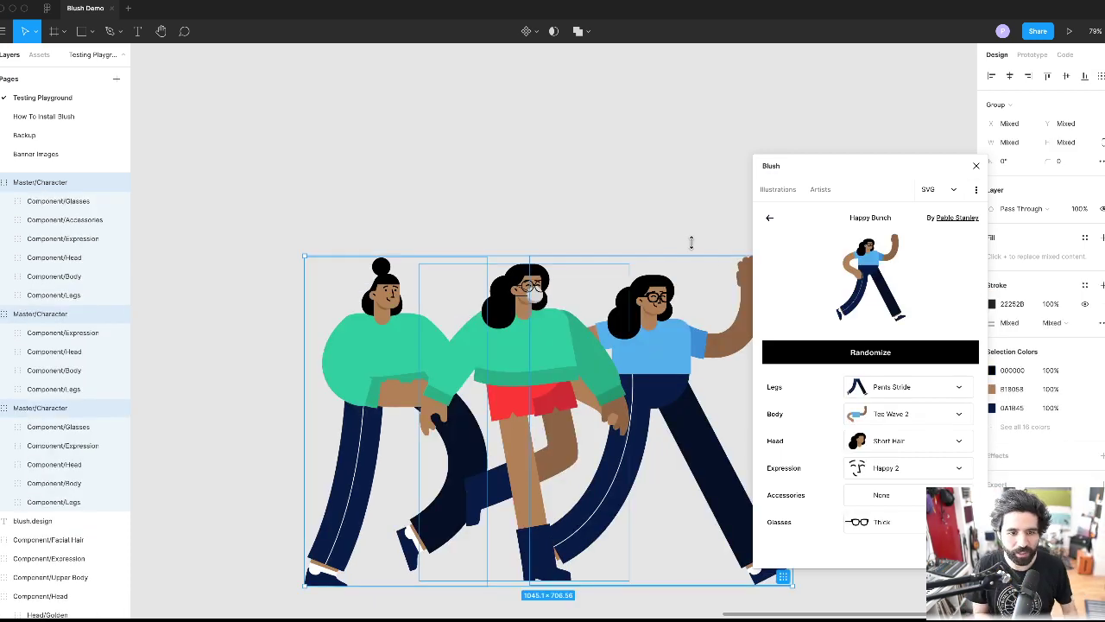
click(565, 163)
click(337, 342)
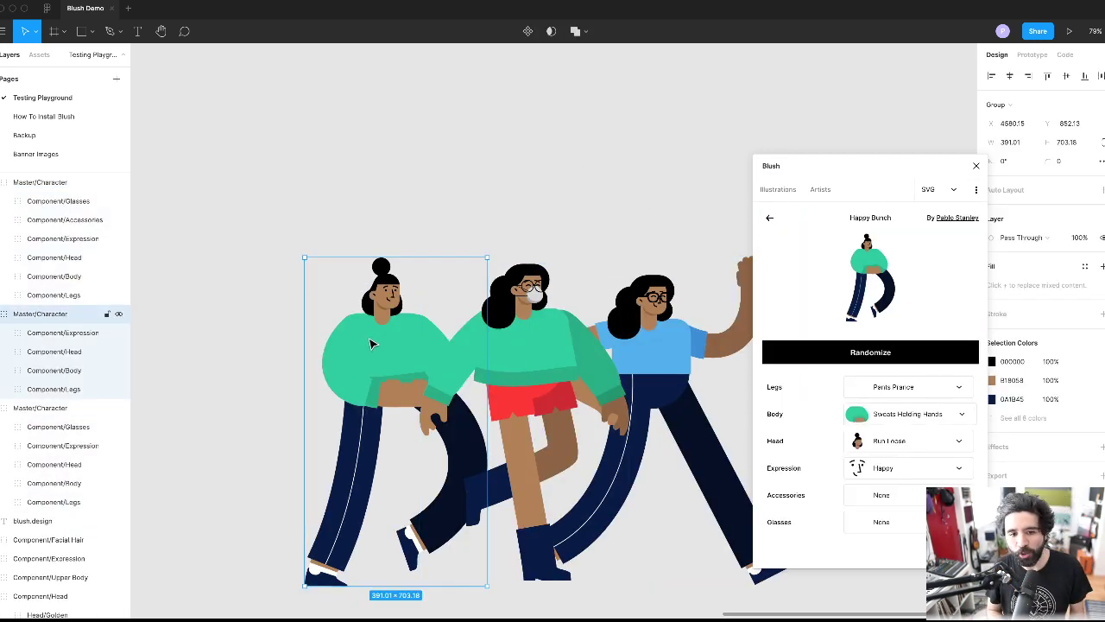
drag(369, 341, 351, 342)
- Examine the randomized Happy Bunch characters up close, and look over the web and mobile frames
scroll(513, 234, down, 5)
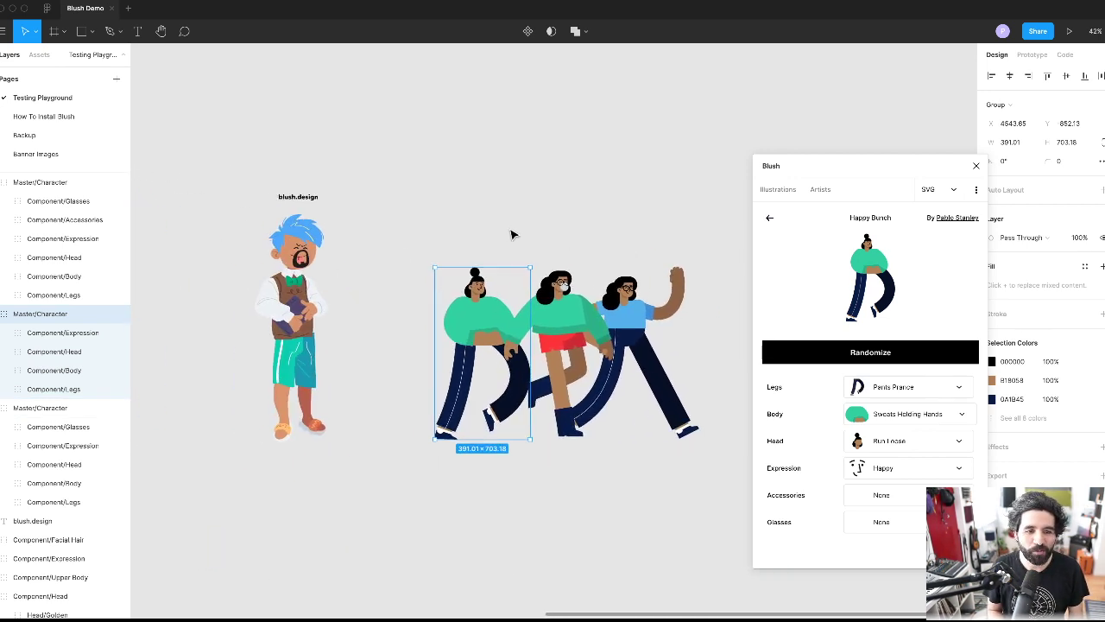
click(327, 267)
scroll(536, 276, up, 6)
scroll(535, 277, right, 5)
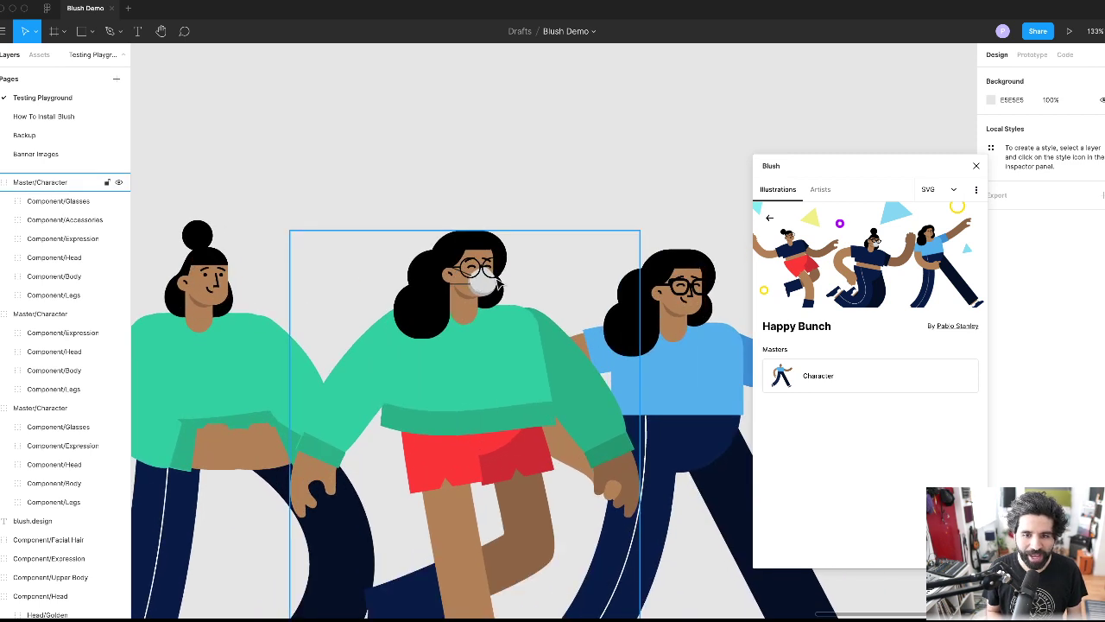
scroll(501, 259, down, 3)
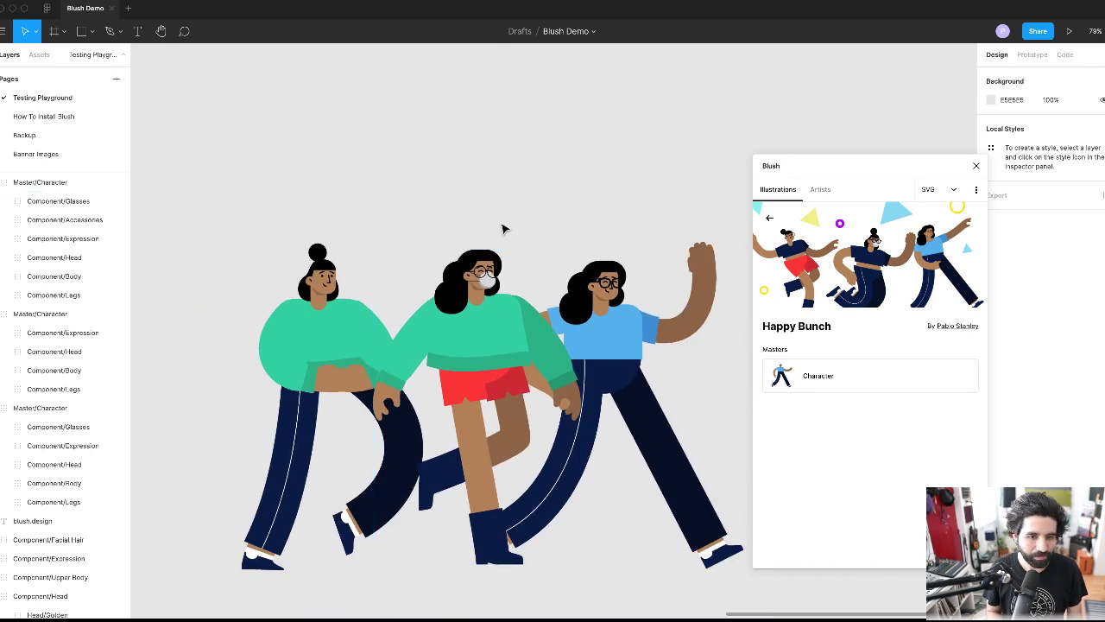
scroll(503, 229, down, 5)
drag(624, 177, 445, 291)
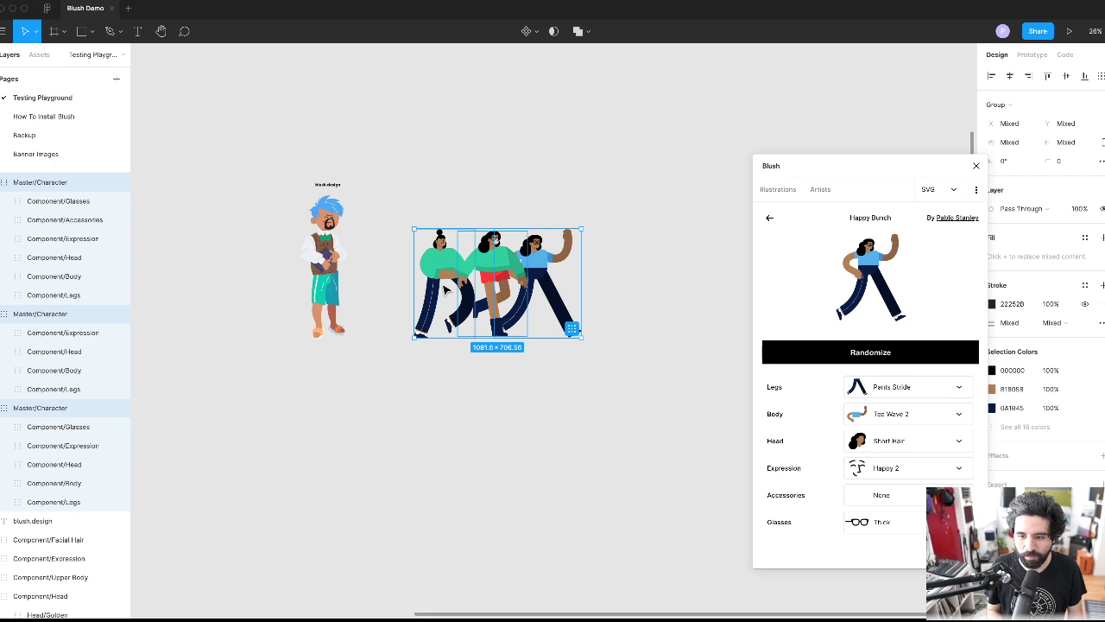
scroll(445, 291, left, 10)
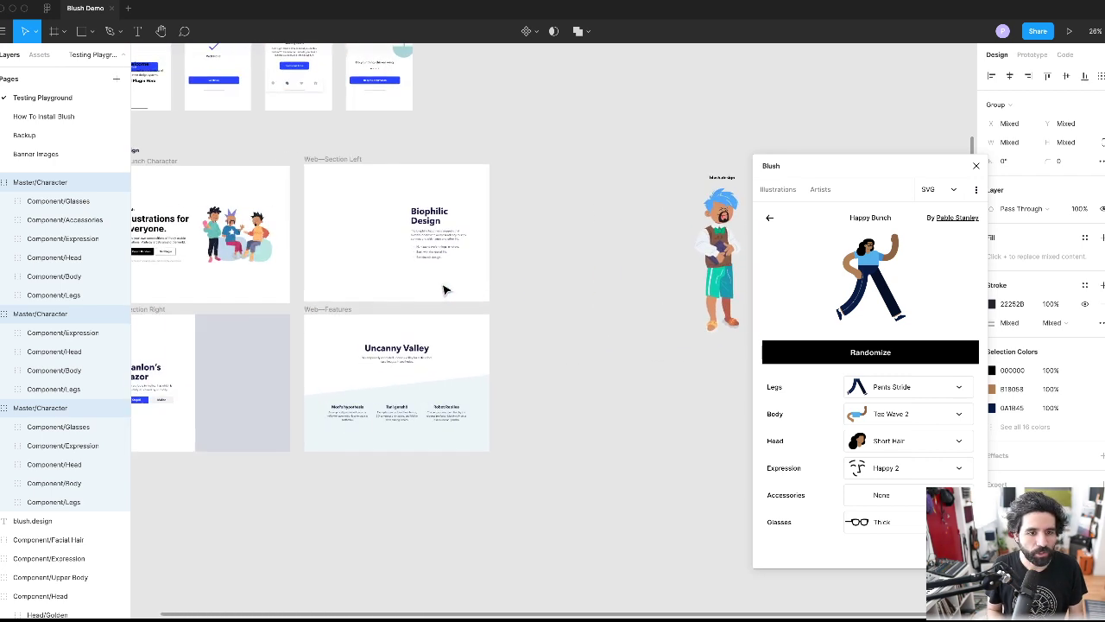
scroll(444, 291, left, 2)
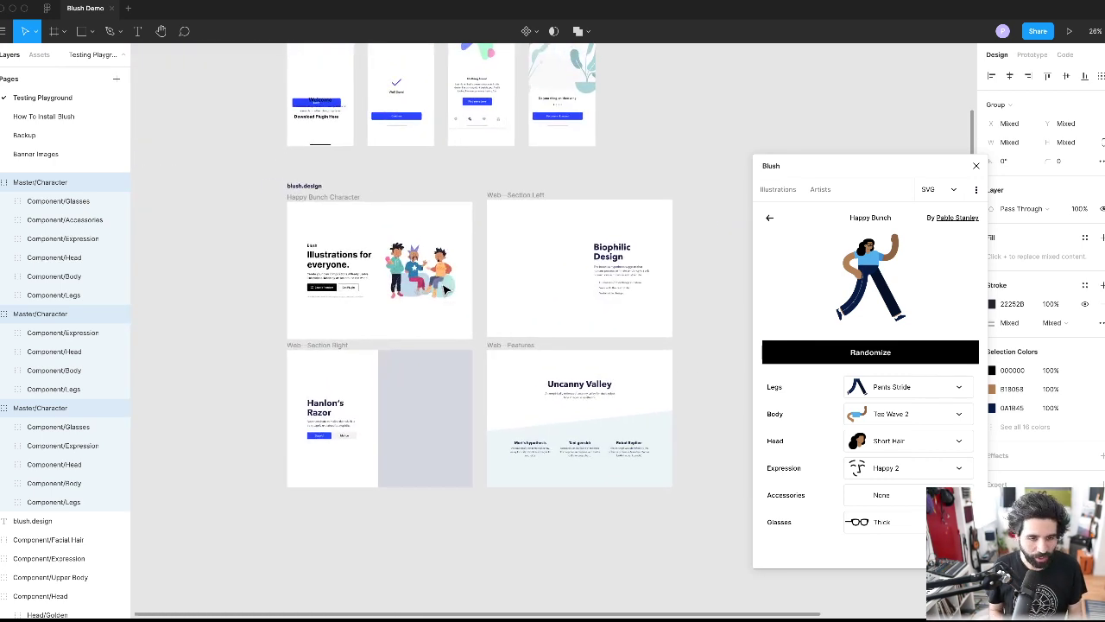
- Switch to Sketch, set the "blush.design" text on the cityscape-intro artboard to size 94 and center it above the buildings
key(super+Tab)
key(super+Tab)
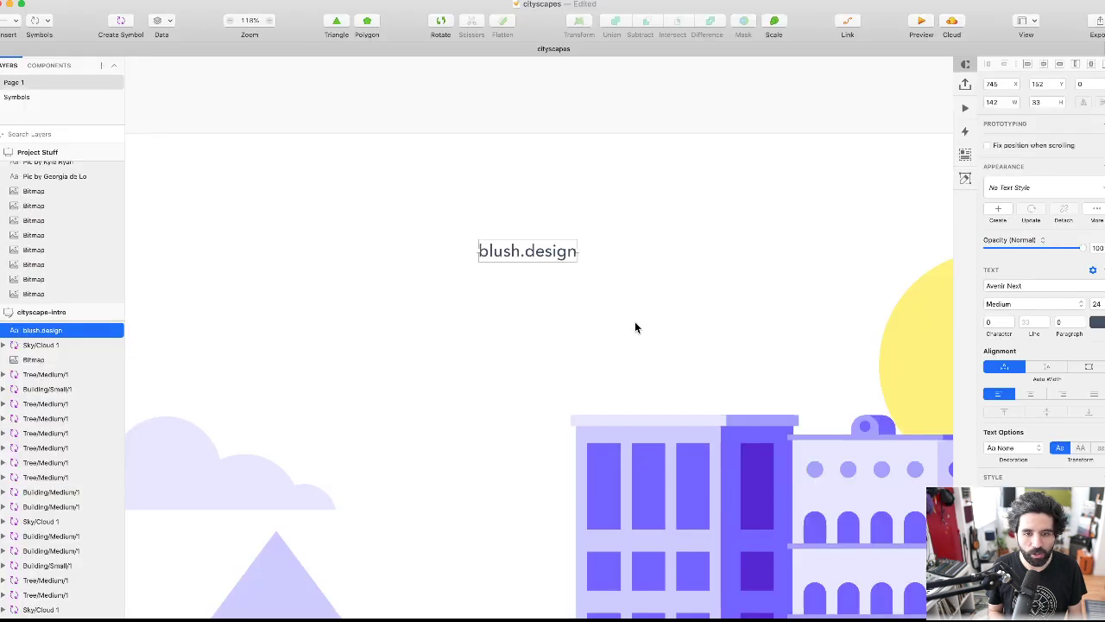
scroll(639, 324, down, 5)
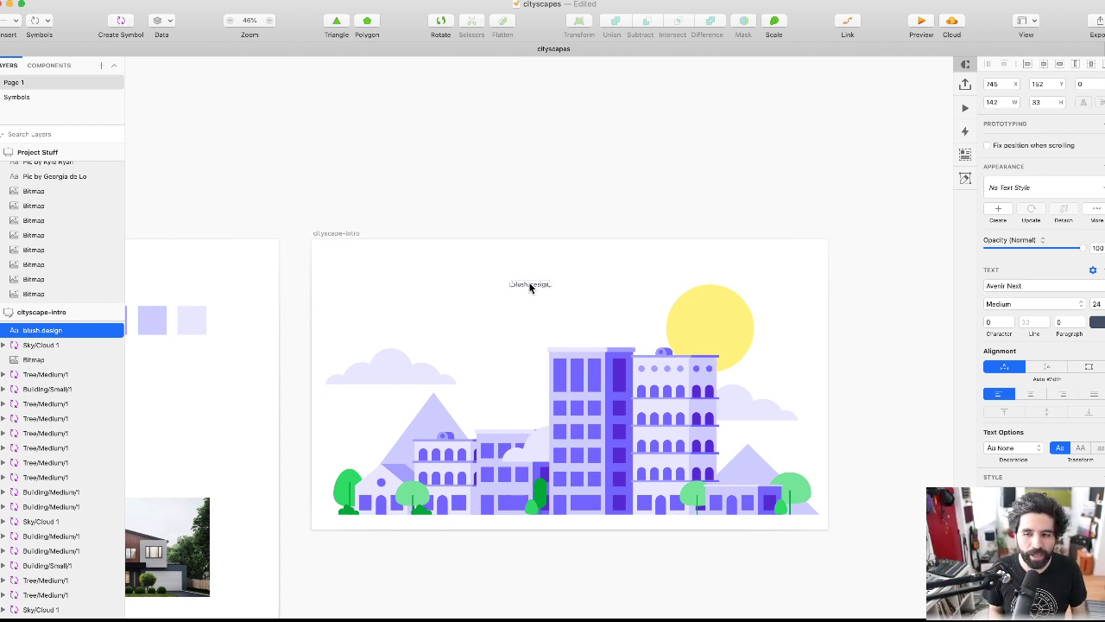
click(1096, 304)
key(shift+Up)
key(shift+Up)
key(shift+Up)
key(shift+Up)
key(shift+Up)
key(shift+Up)
key(shift+Up)
drag(558, 295, 580, 300)
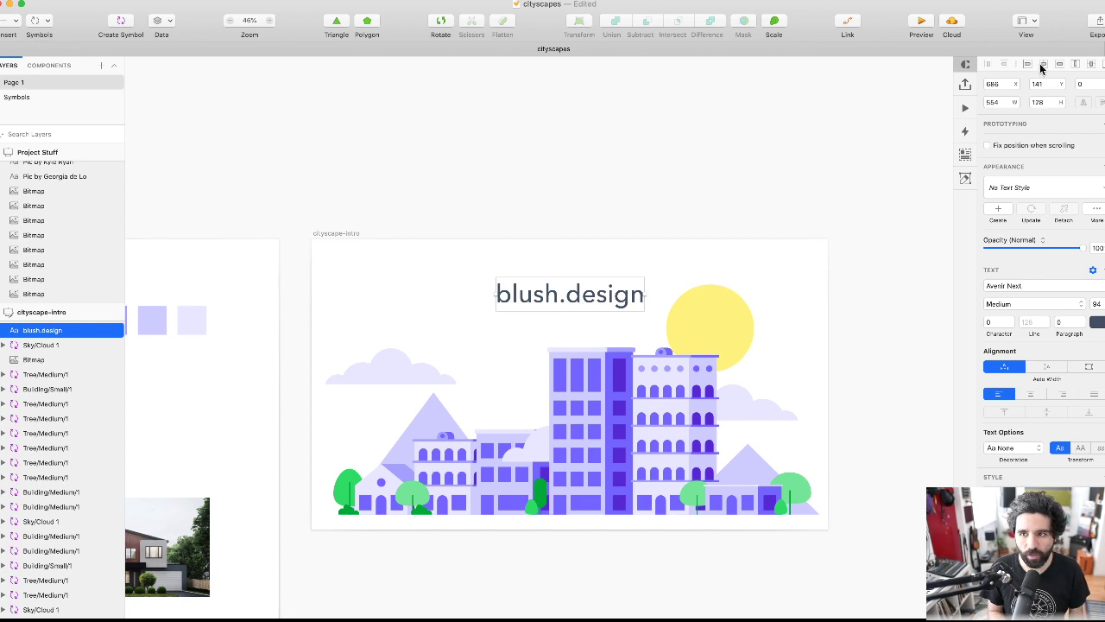
click(649, 173)
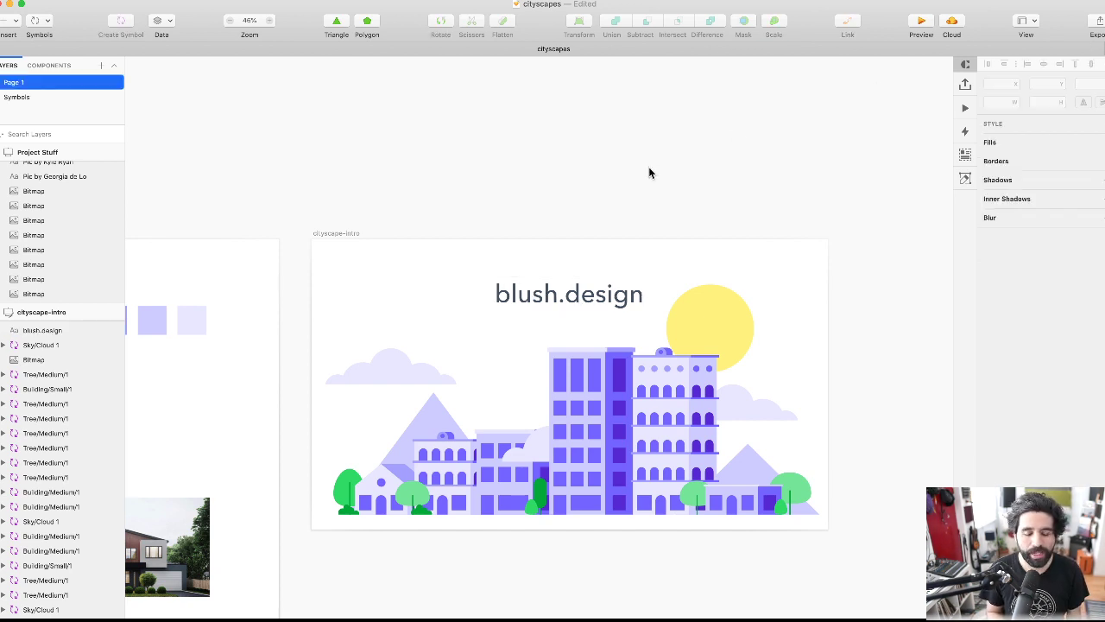
- Switch to OBS to bring up the streaming scenes
key(super+Tab)
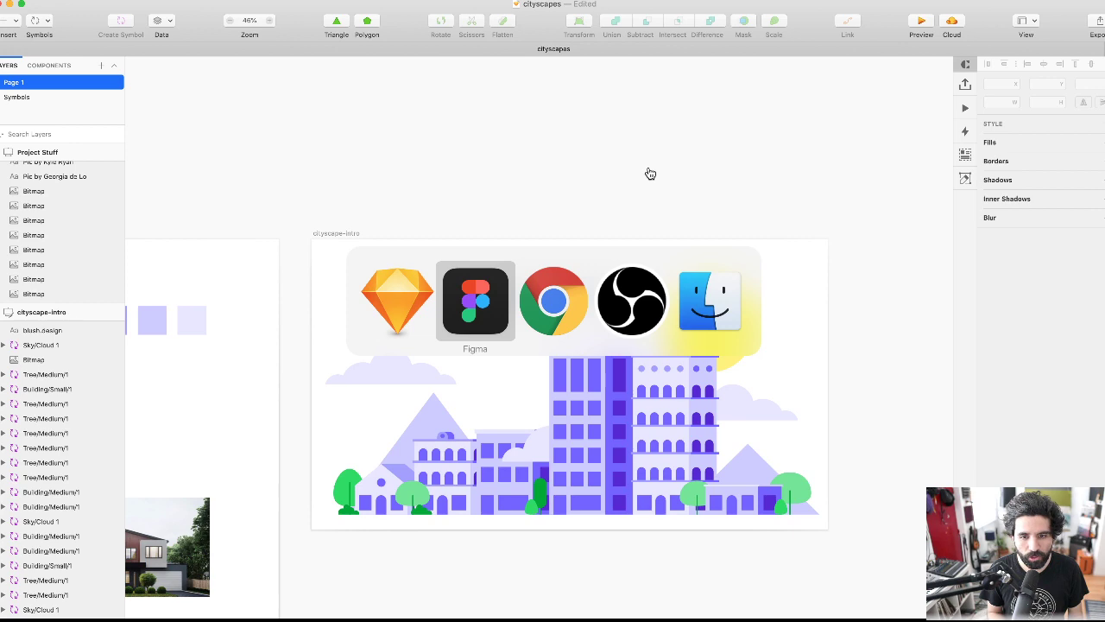
key(super+Tab)
key(super+Tab)
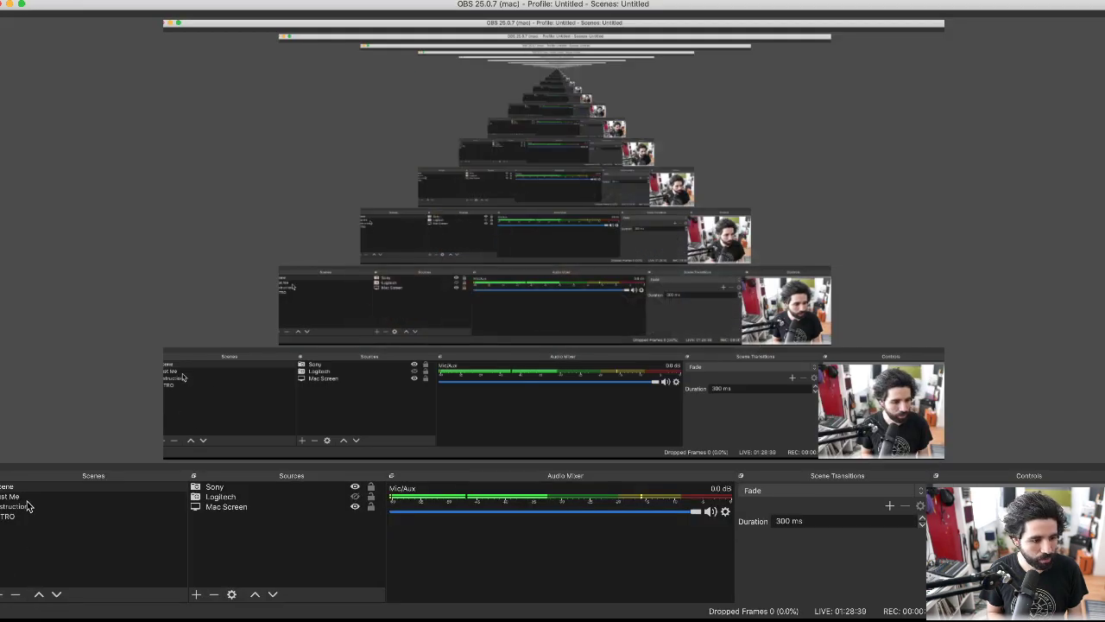